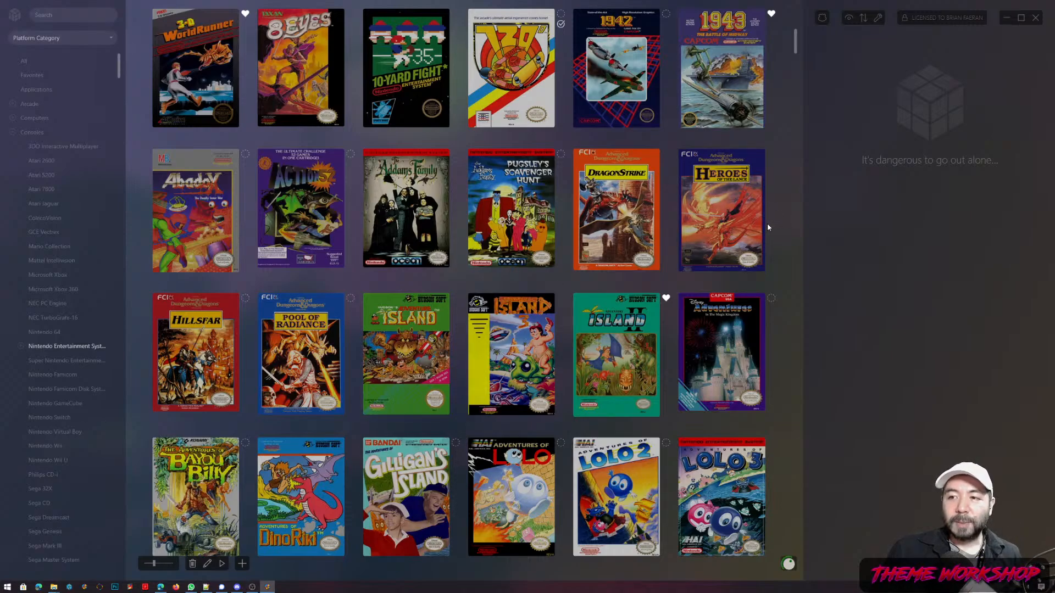
scroll(761, 228, "down", 5)
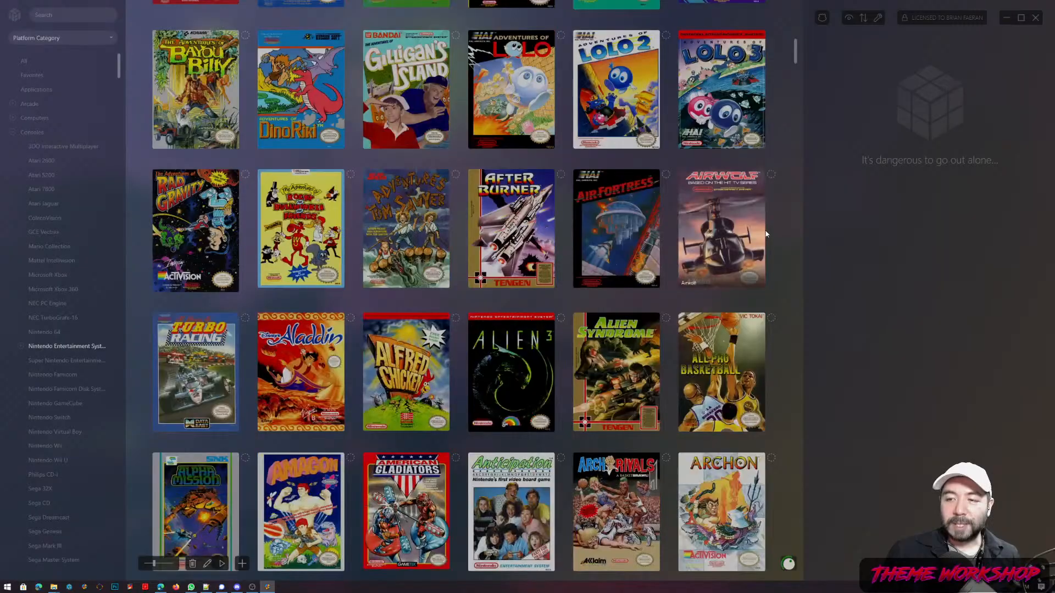
scroll(742, 233, "down", 5)
scroll(728, 238, "down", 20)
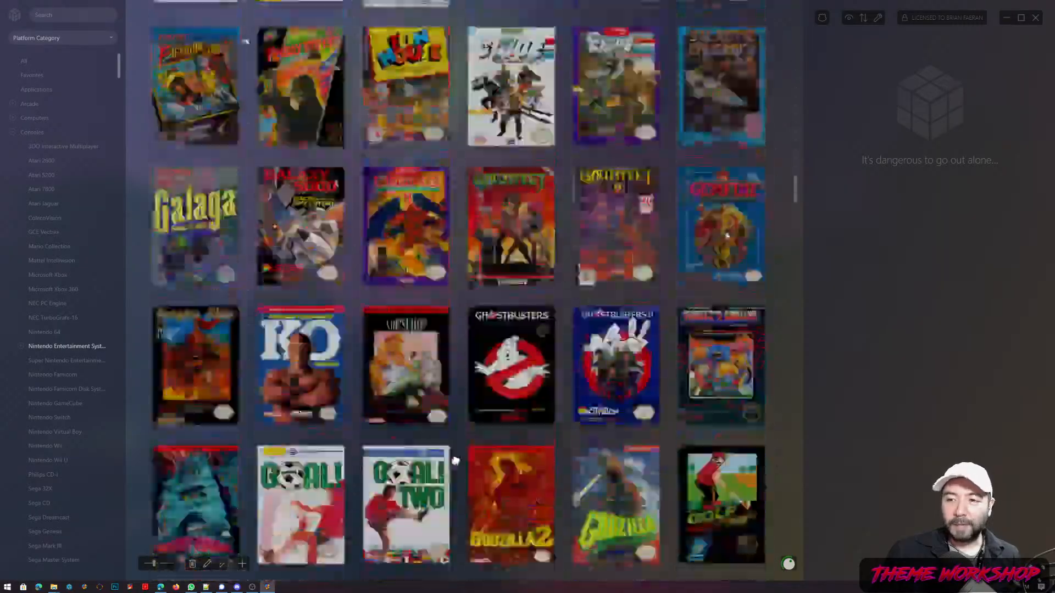
scroll(761, 251, "down", 3)
scroll(761, 252, "up", 20)
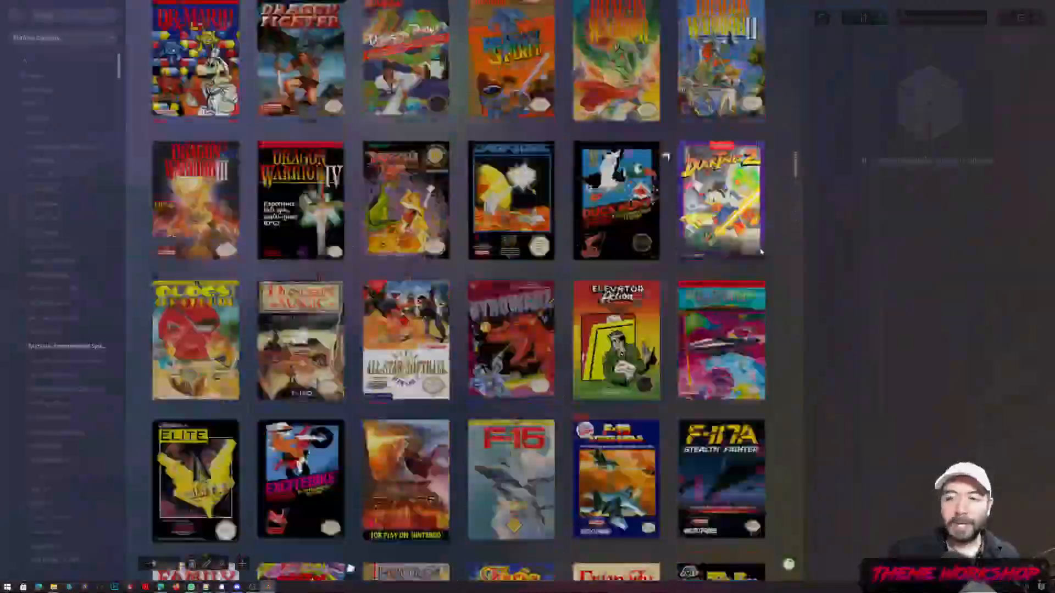
scroll(761, 252, "up", 20)
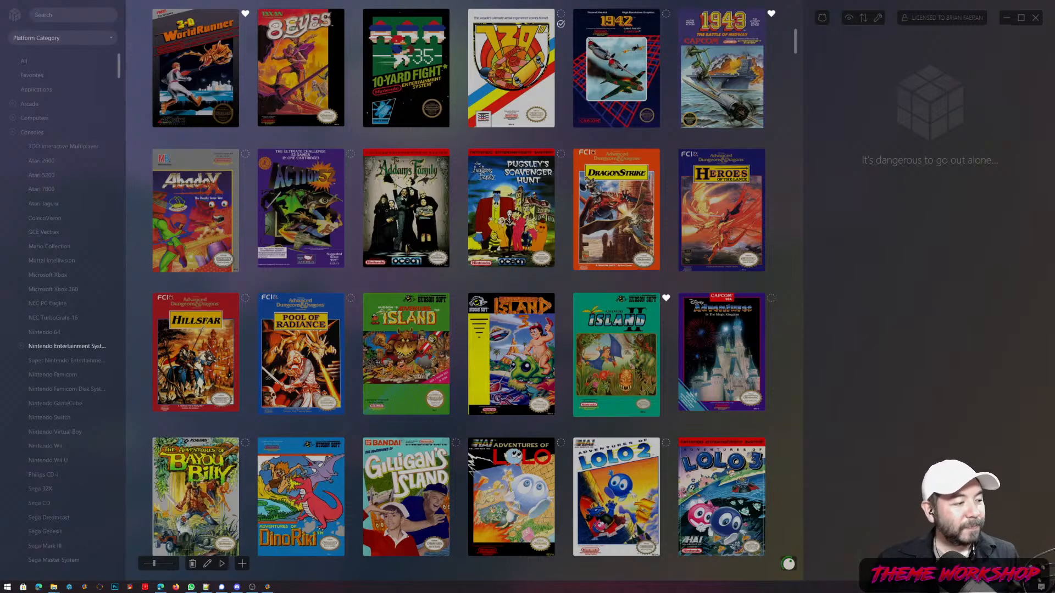
- Switch to the web browser and open forums.launchbox-app.com in a new tab
key("alt+Tab")
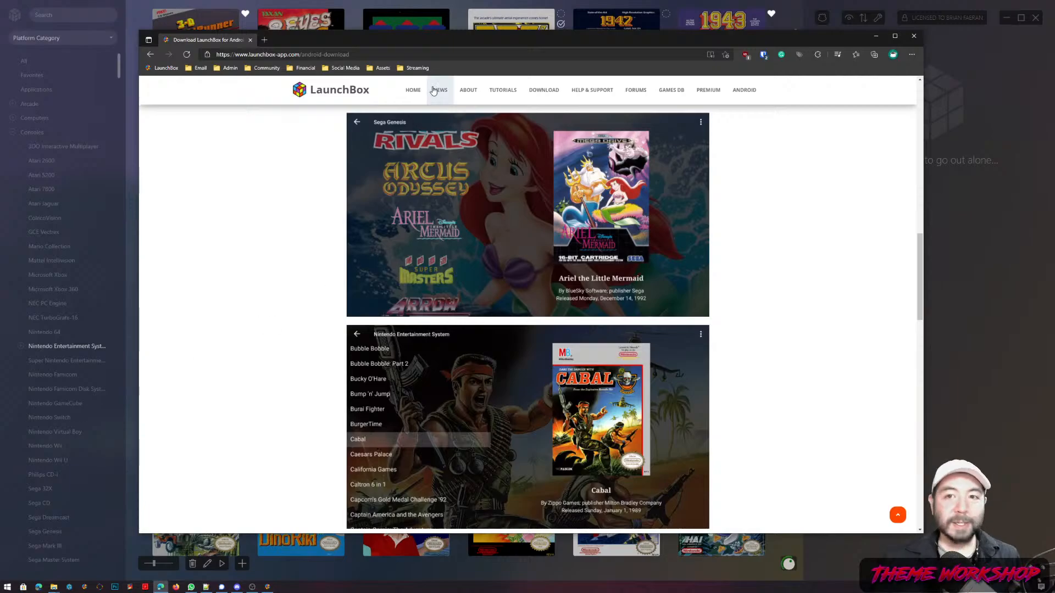
left_click(264, 42)
type("forums.launchbox-app.com")
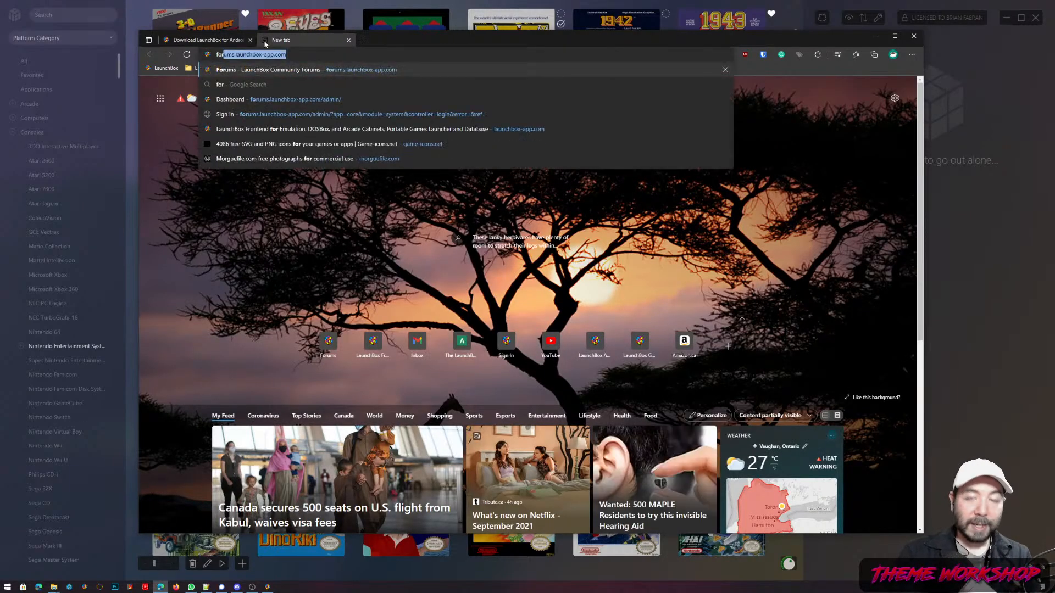
key("Return")
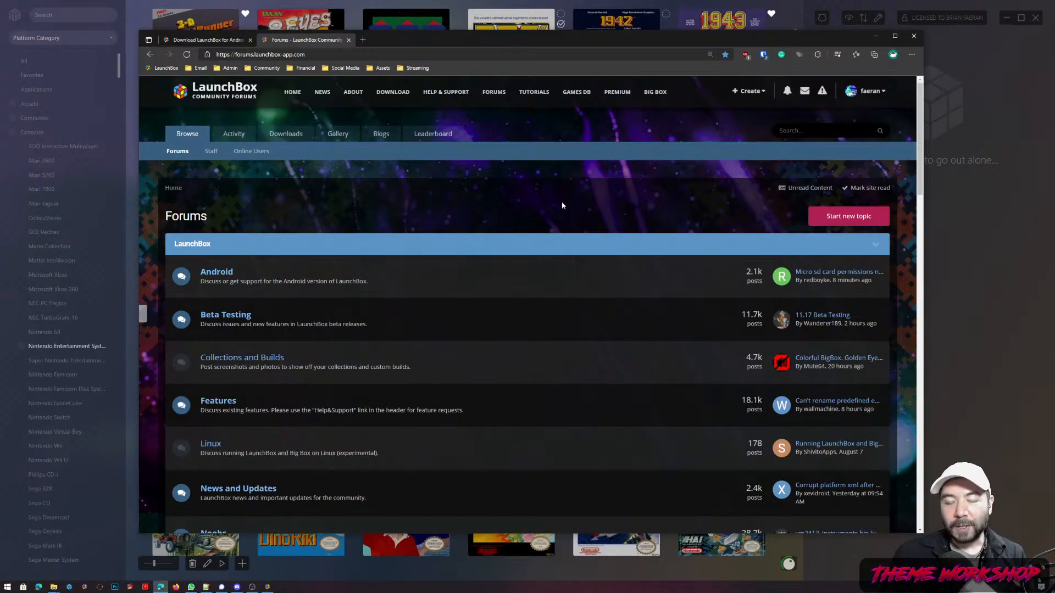
- Open the ModernX - [Theme Workshop] page from the Big Box Custom Themes category of the forum downloads
left_click(296, 137)
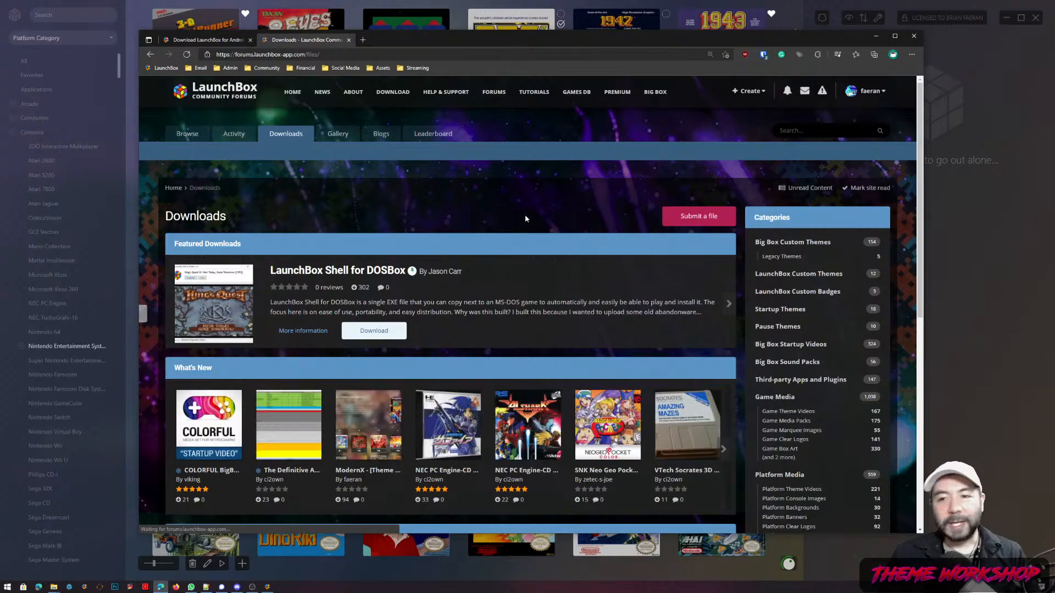
left_click(784, 249)
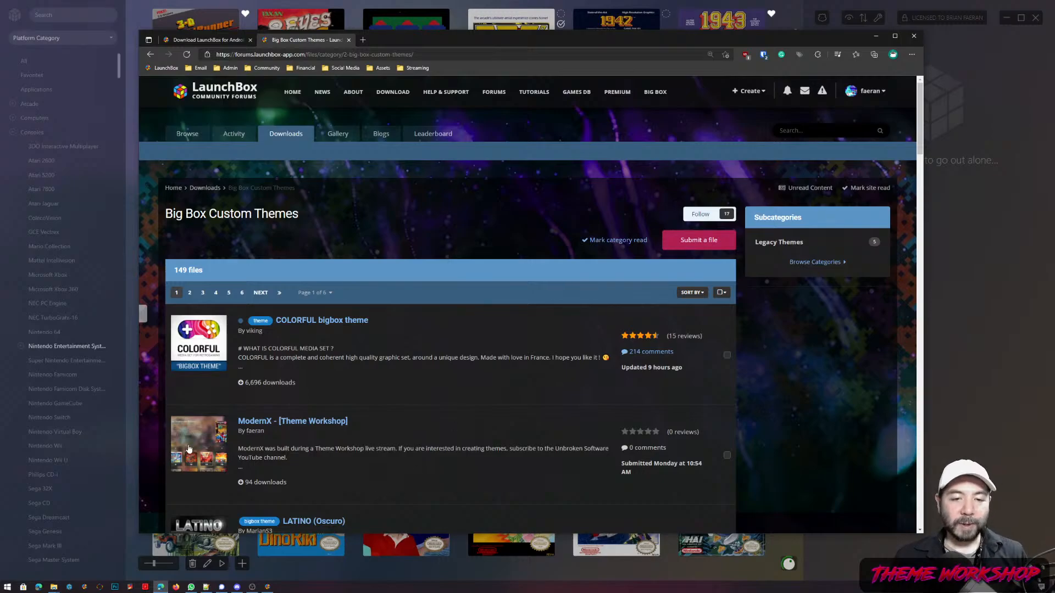
left_click(278, 427)
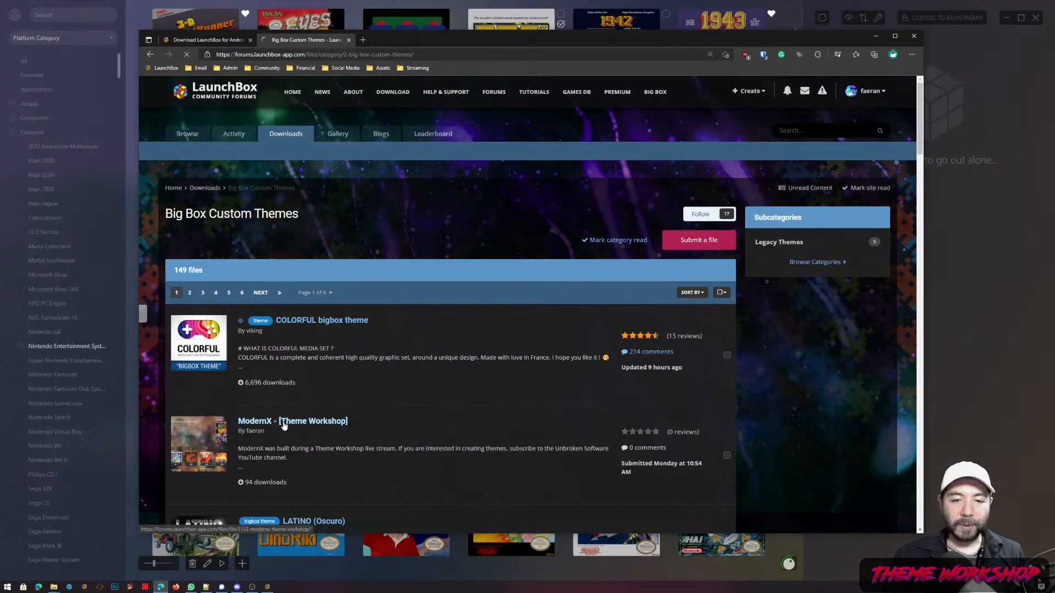
scroll(409, 392, "down", 1)
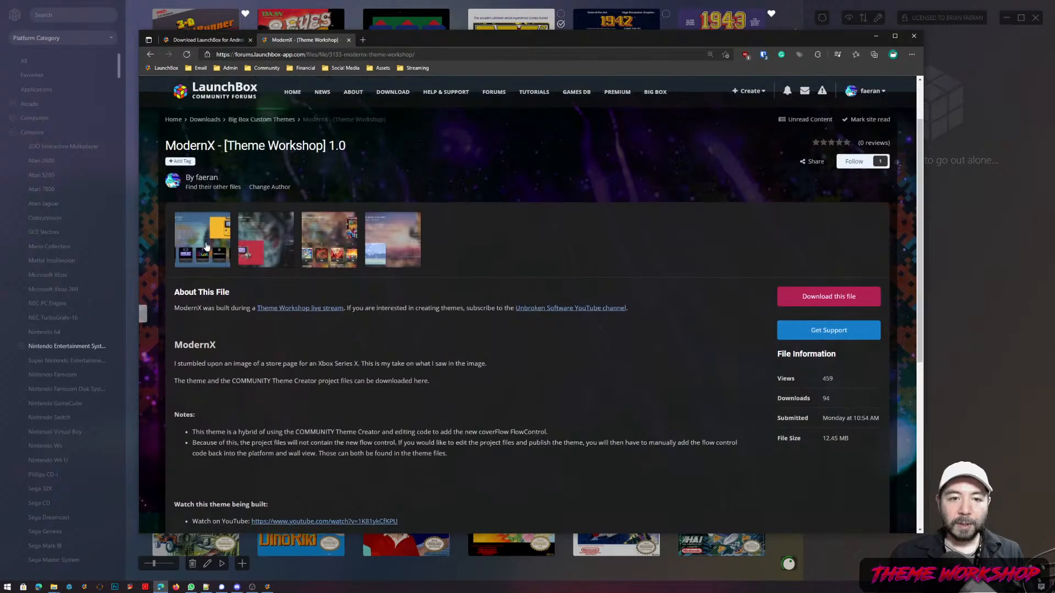
- Look through the ModernX theme's preview screenshots, close the image viewer and read the theme description
left_click(218, 242)
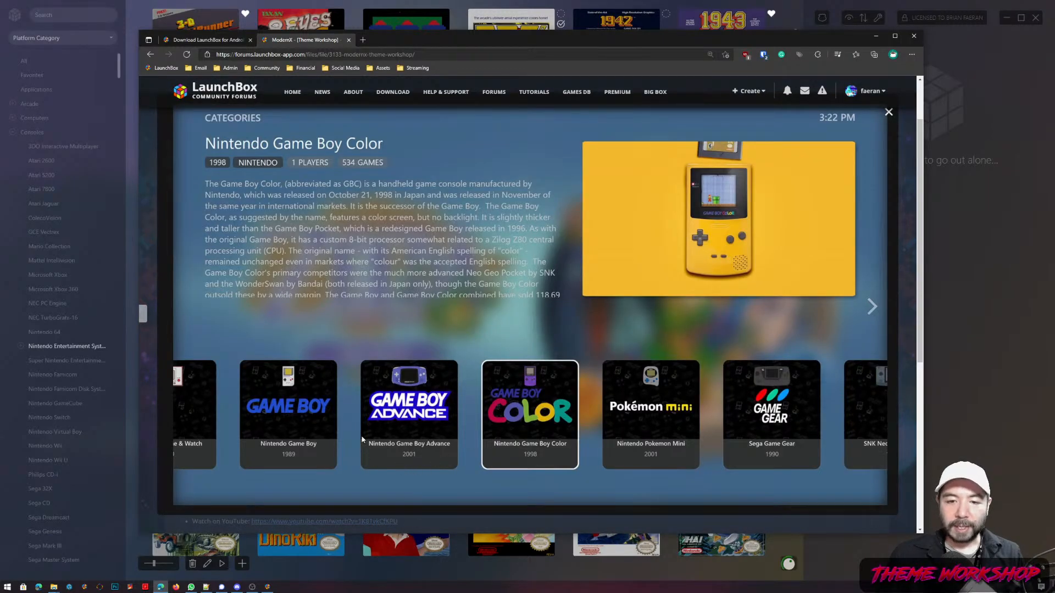
left_click(872, 308)
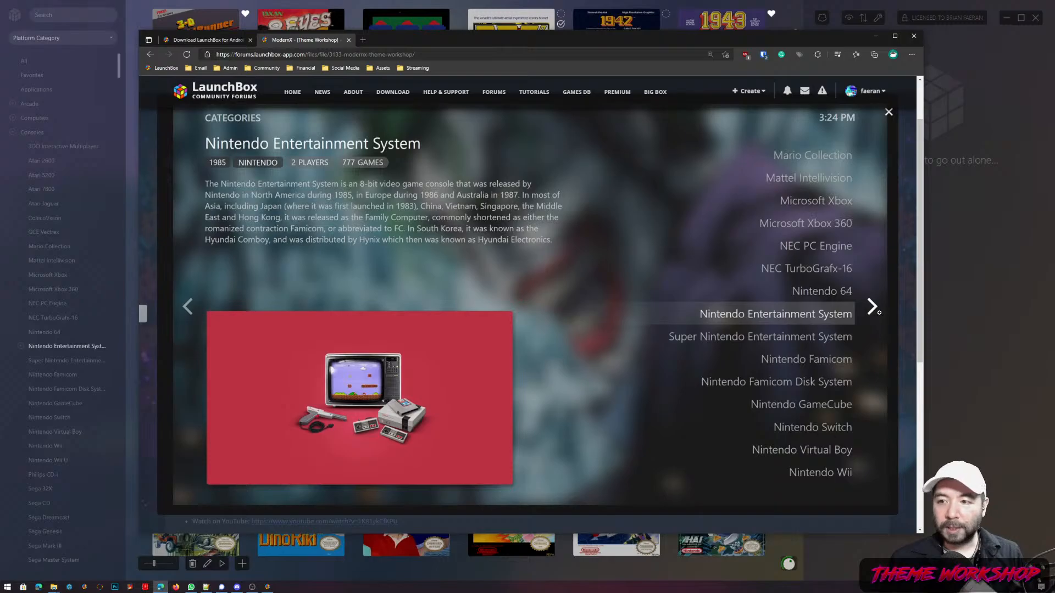
left_click(872, 309)
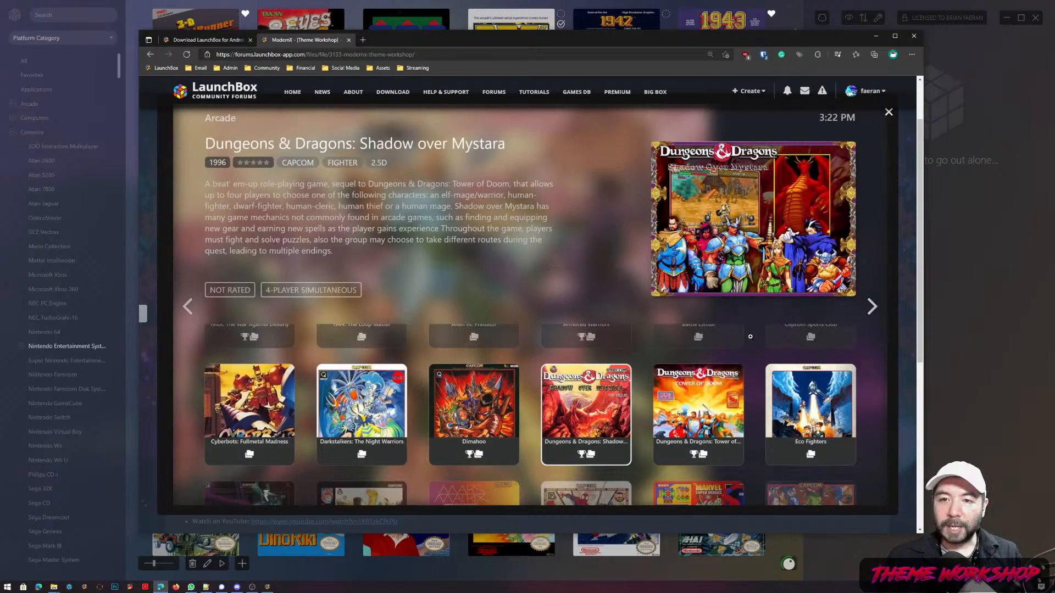
left_click(187, 306)
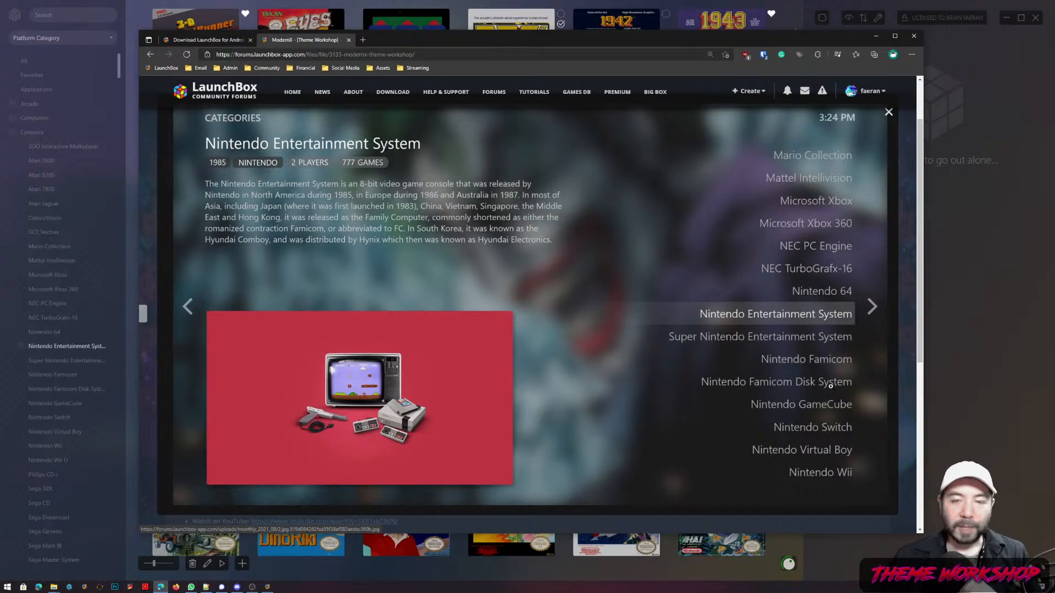
left_click(872, 308)
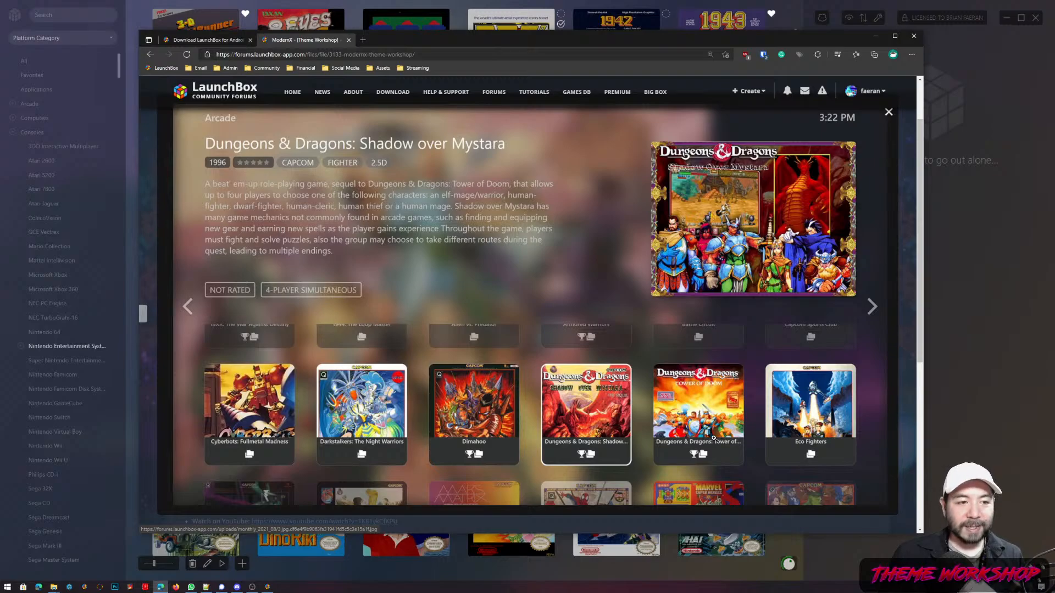
left_click(889, 112)
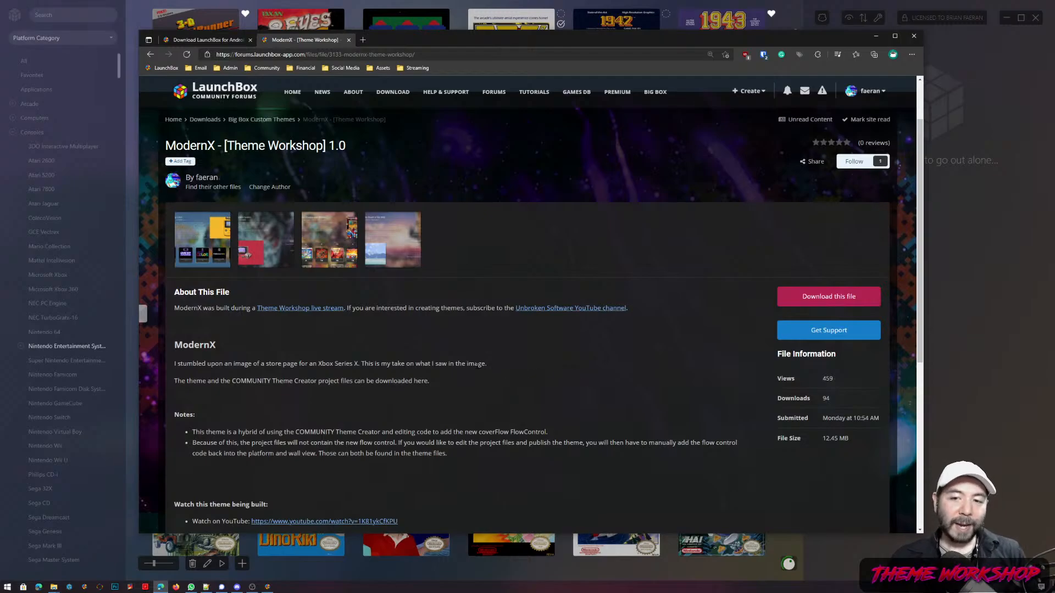
triple_click(476, 364)
left_click(508, 371)
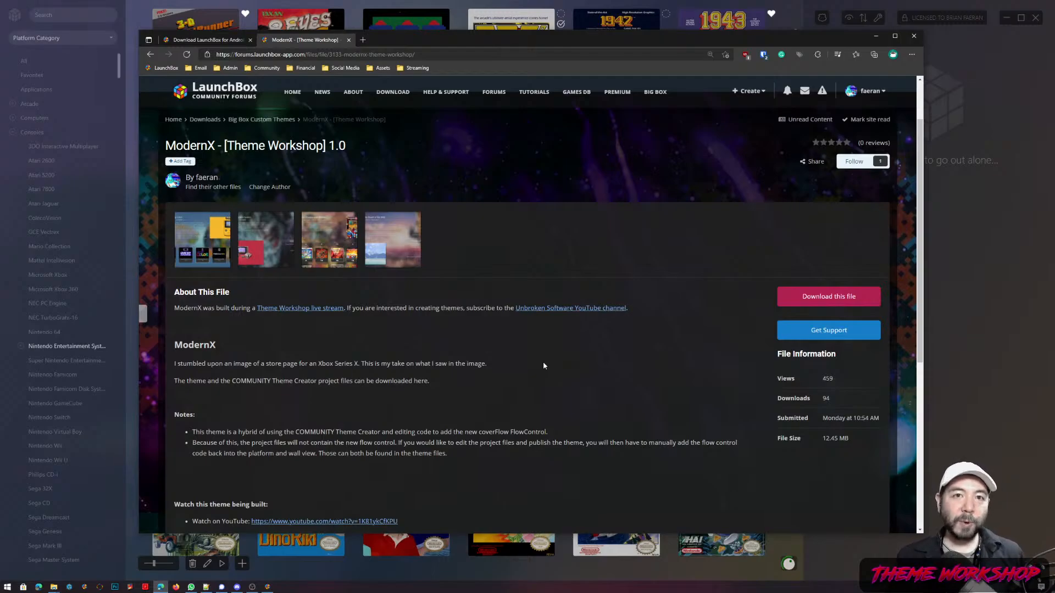
- Switch to LaunchBox, view the opening page of the Export to Android wizard and cancel it
left_click(261, 6)
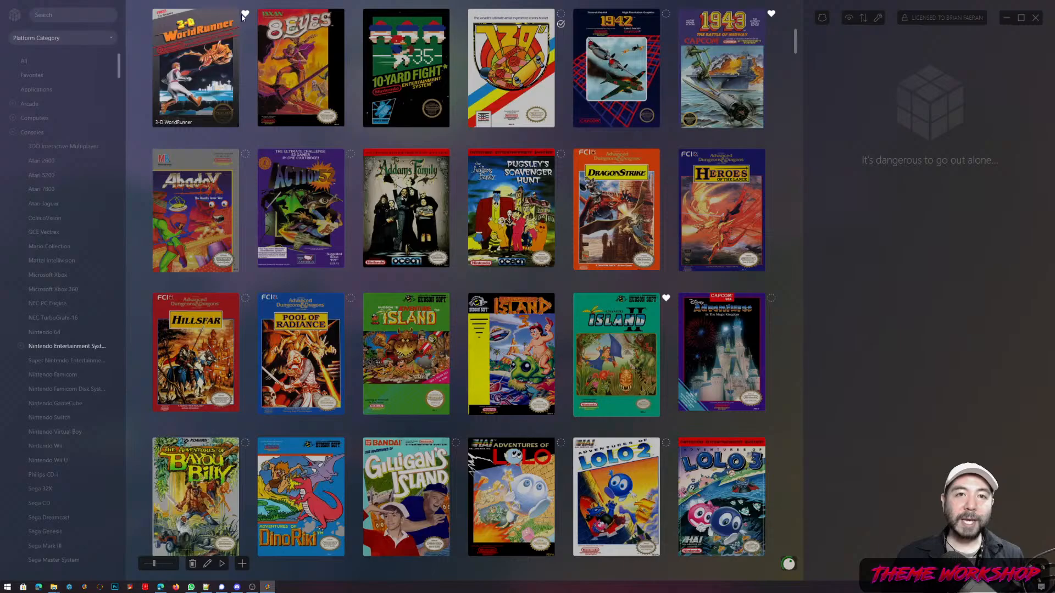
left_click(15, 15)
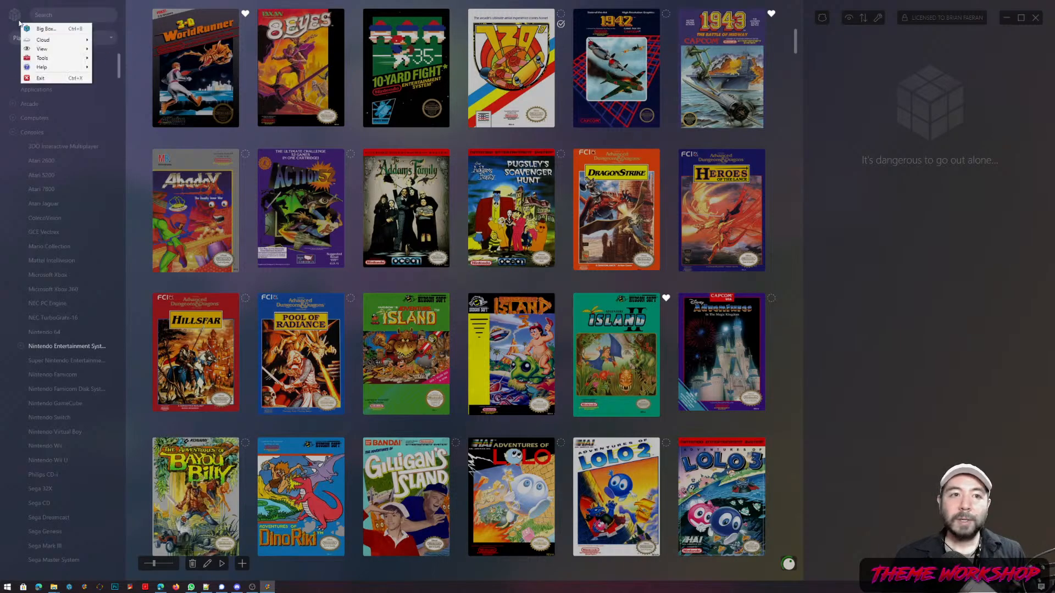
mouse_move(55, 57)
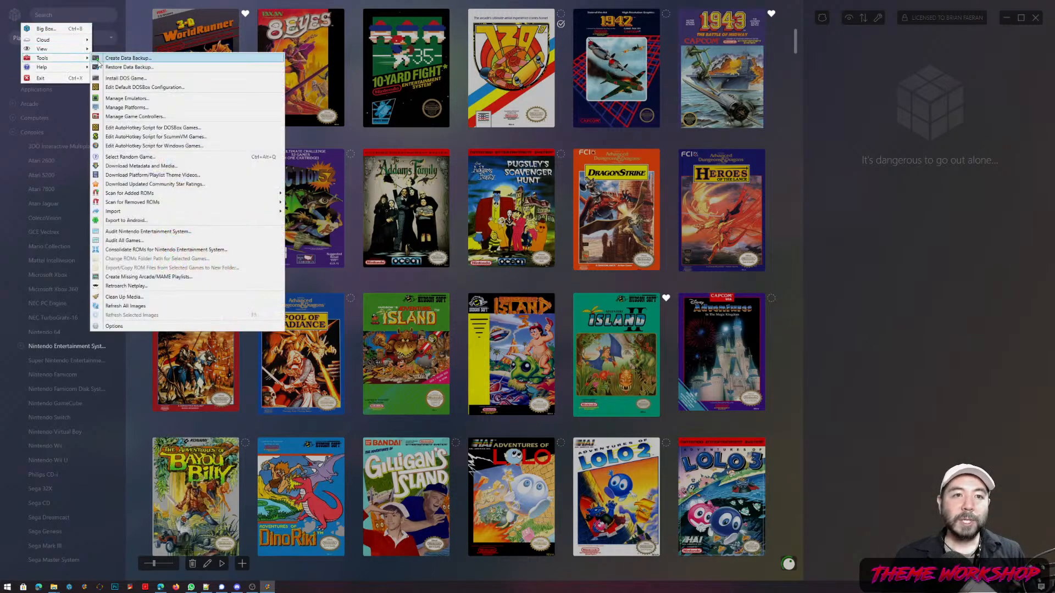
left_click(140, 221)
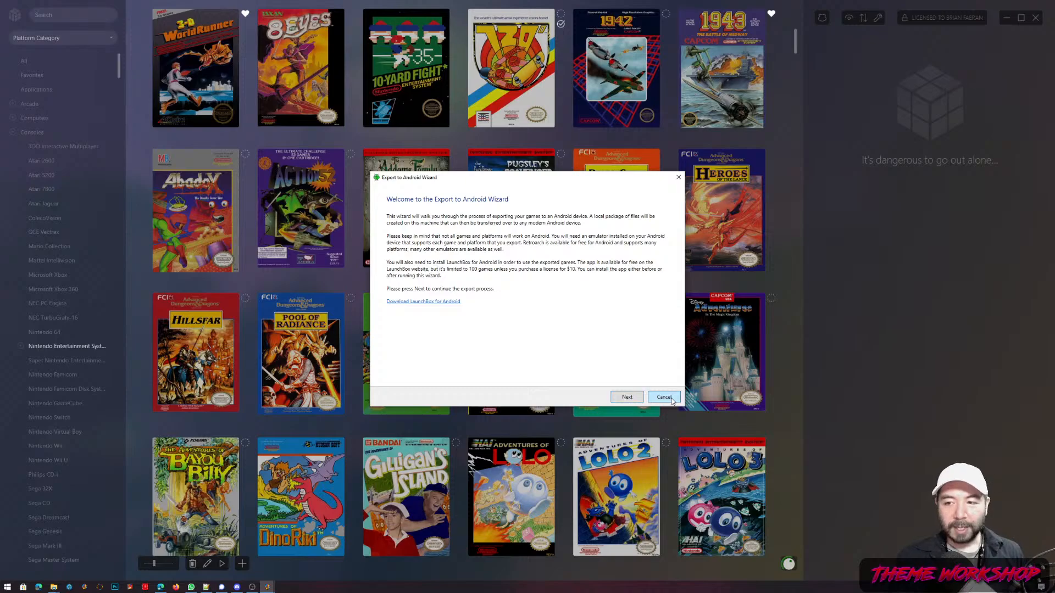
left_click(663, 397)
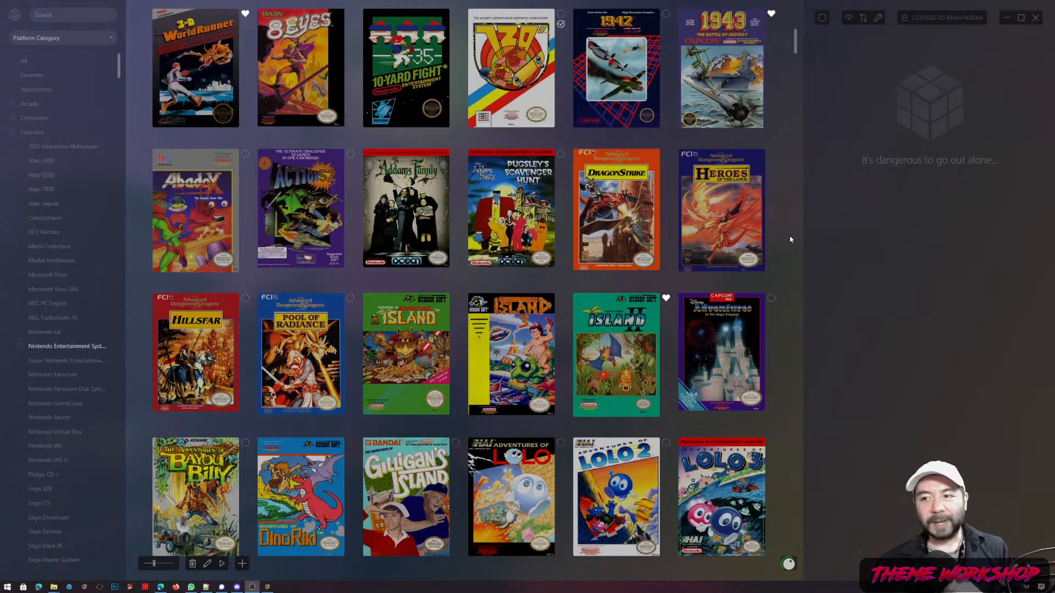
scroll(785, 238, "down", 5)
scroll(796, 61, "up", 5)
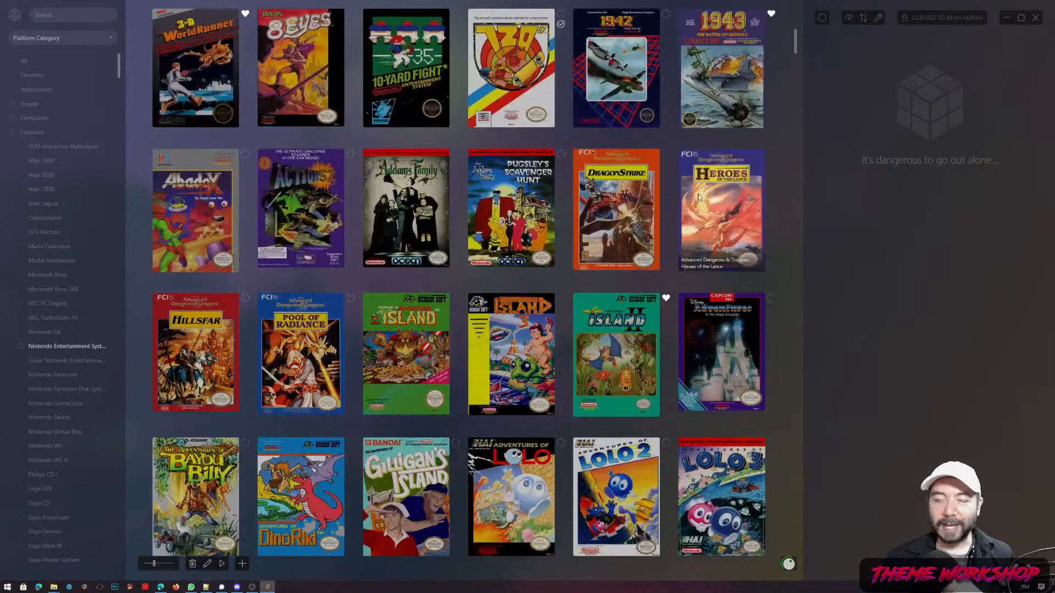
- Switch to the browser, close the ModernX forum page and look through the screenshots on the LaunchBox for Android download page
left_click(160, 587)
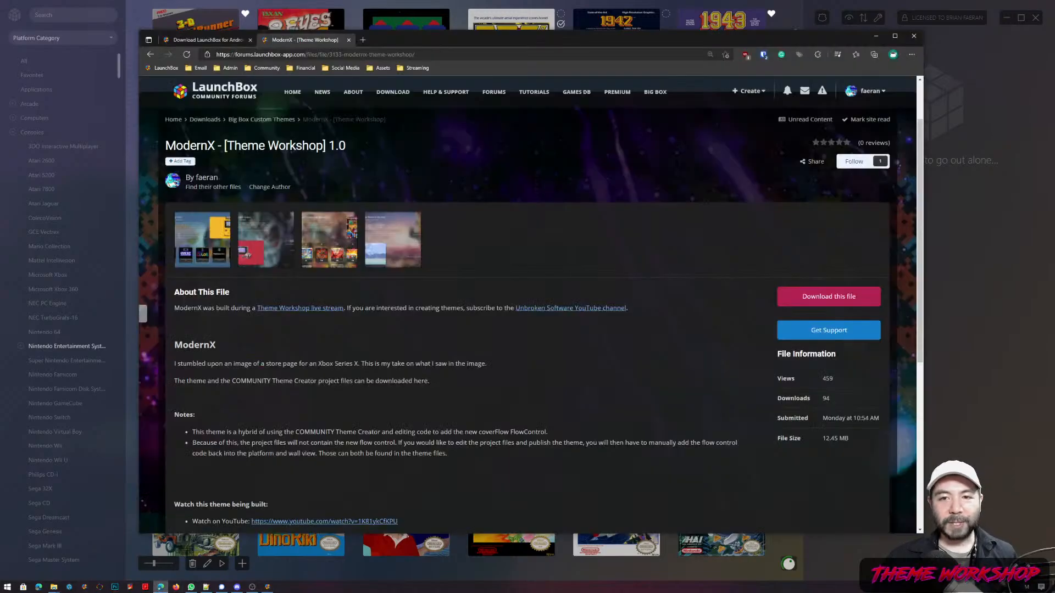
left_click(213, 41)
middle_click(298, 40)
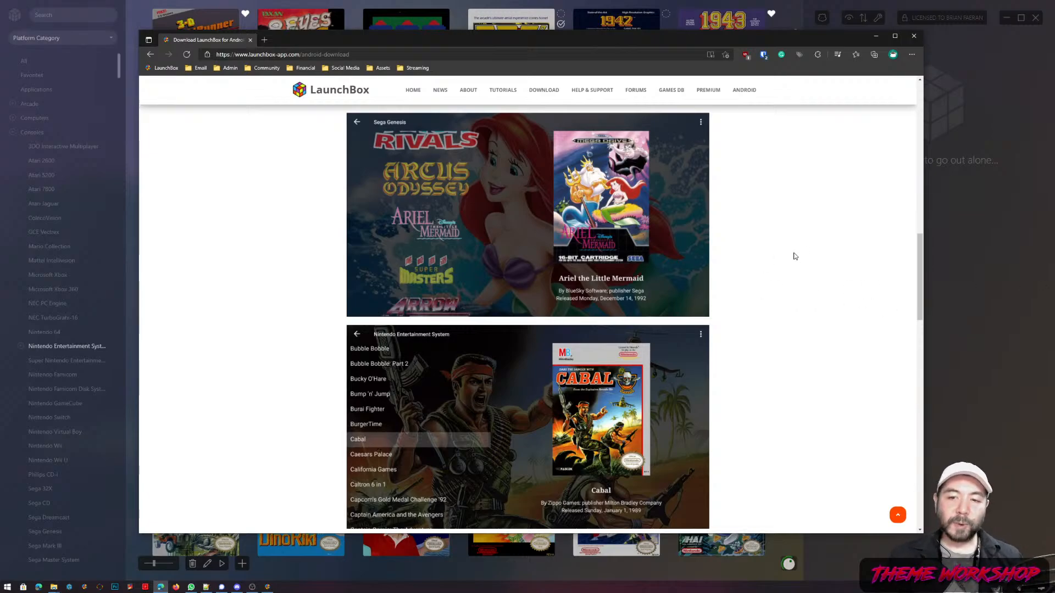
scroll(813, 299, "down", 5)
scroll(637, 290, "down", 3)
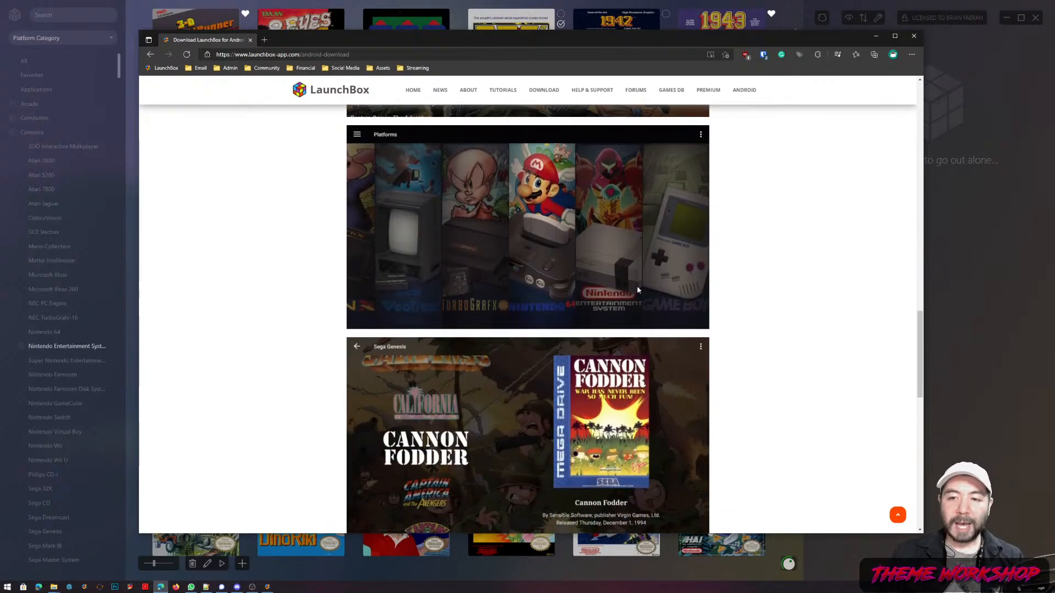
scroll(772, 344, "down", 10)
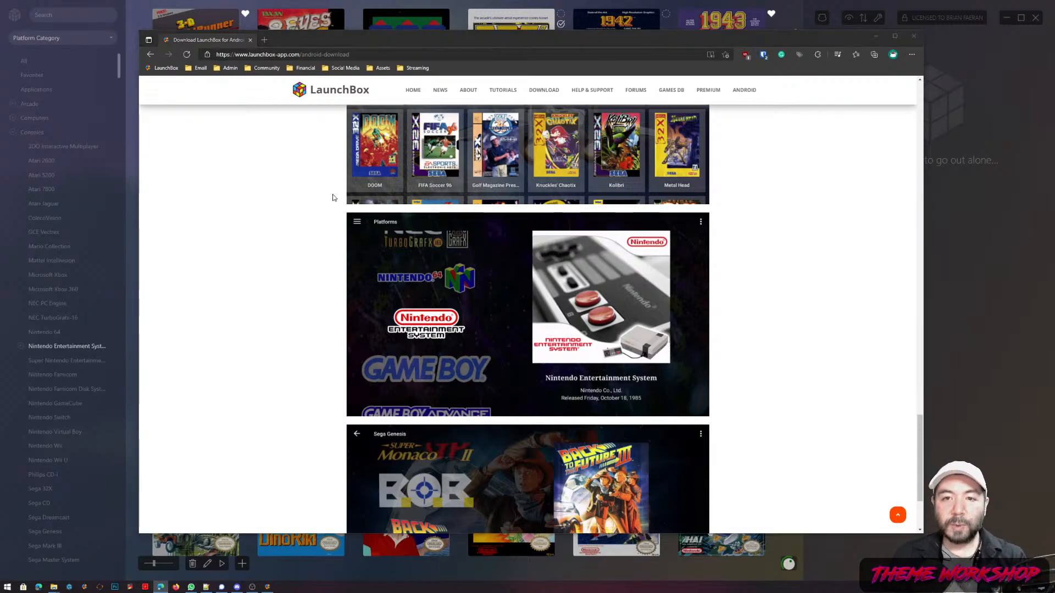
- Open the G:\LaunchBox folder in a new File Explorer window and reposition the window
key("super+e")
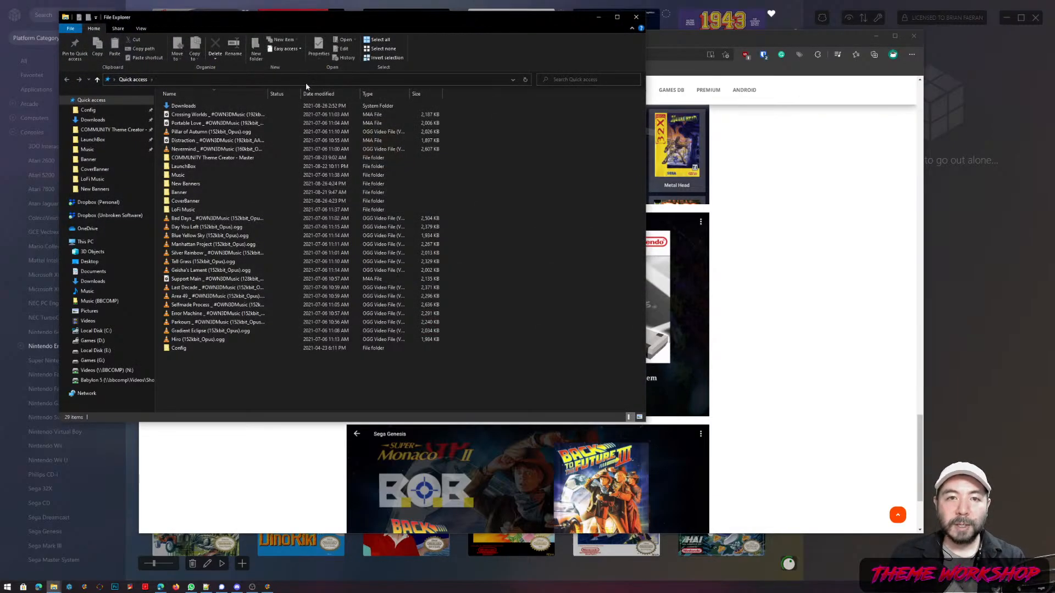
left_click(306, 83)
type("g:\\launchbo")
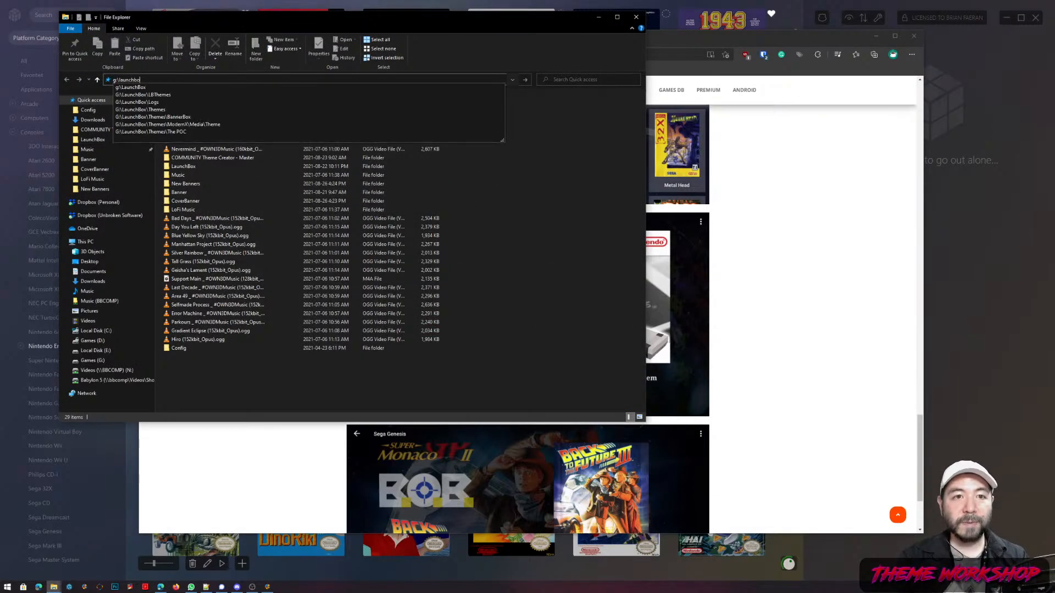
type("x")
key("Return")
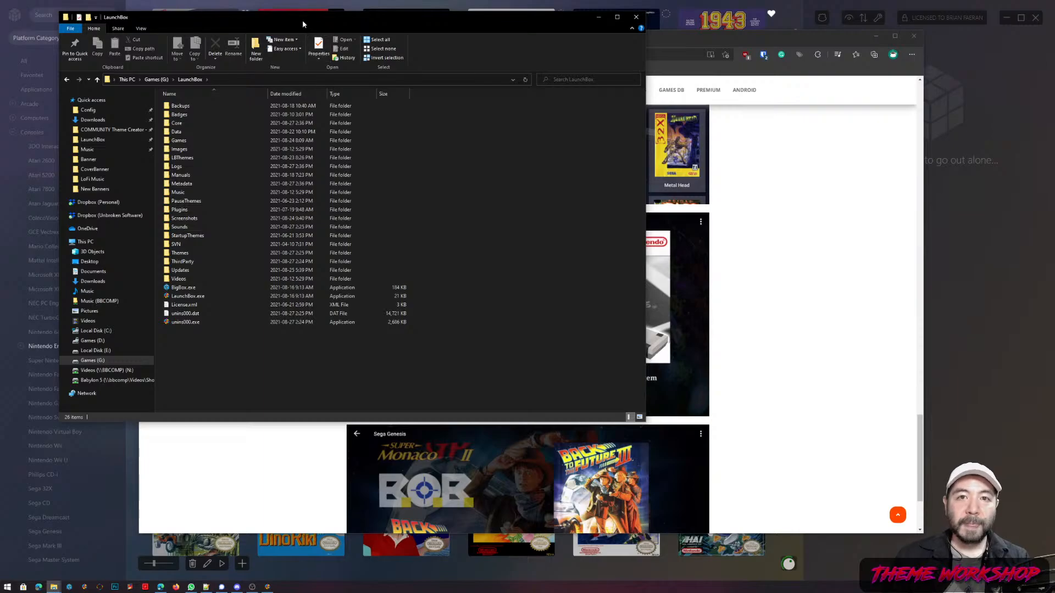
left_click_drag(302, 24, 444, 31)
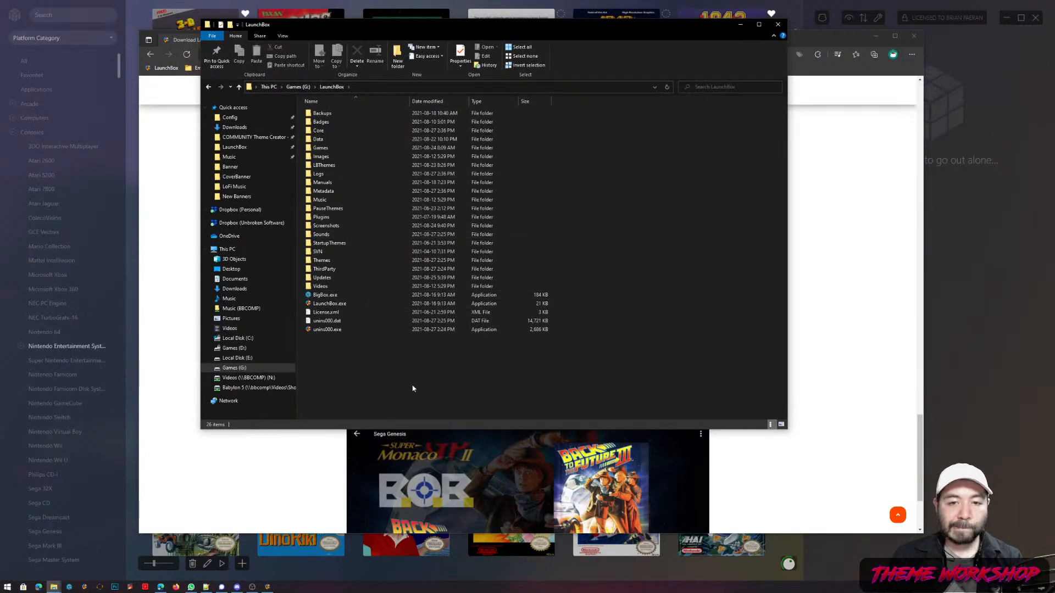
- Open the Videos folder inside LaunchBox and look through its platform subfolders
left_click(321, 287)
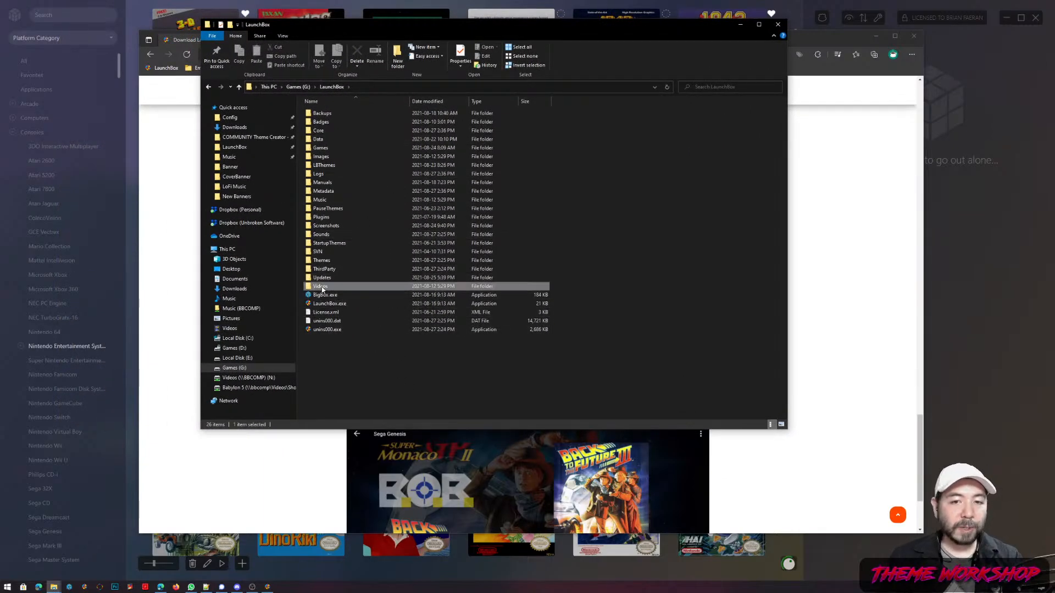
double_click(320, 287)
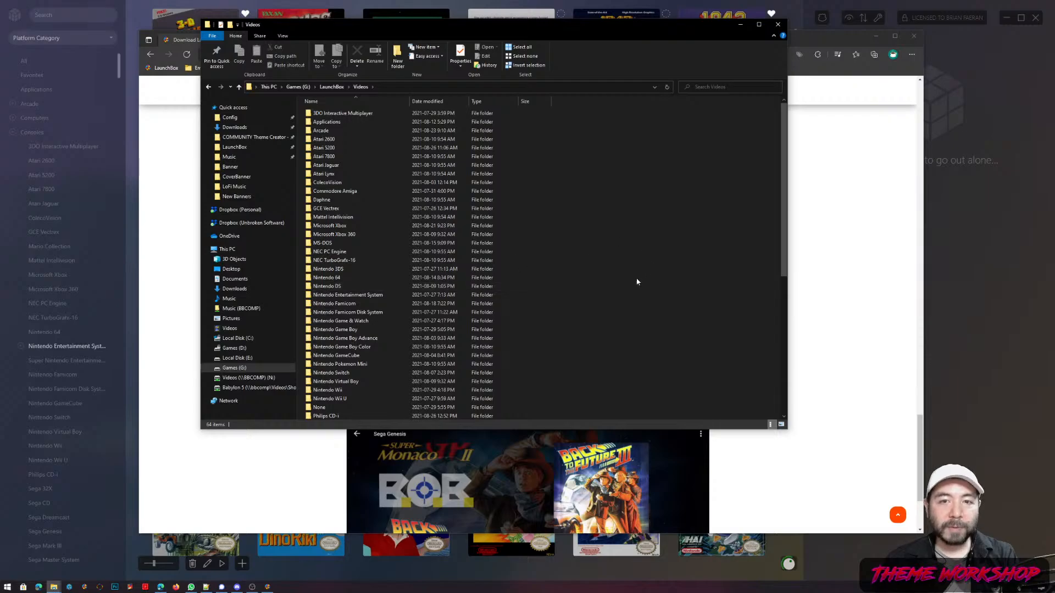
scroll(617, 291, "down", 9)
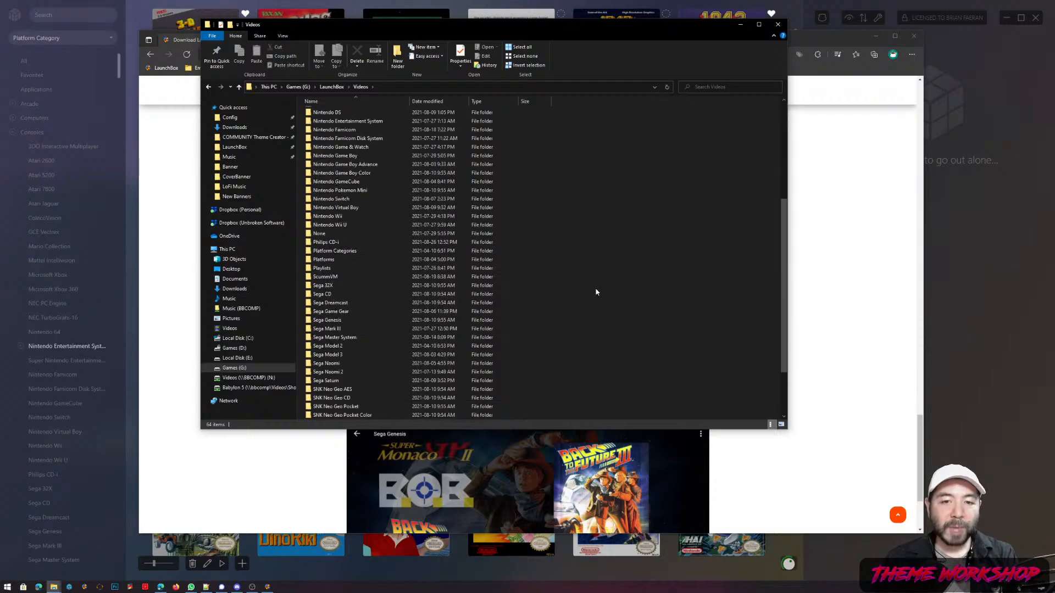
- Open the Platforms folder inside Videos and examine the platform video files, including Atari 7800.mp4 and Atari 2600.mp4
left_click(327, 260)
double_click(328, 261)
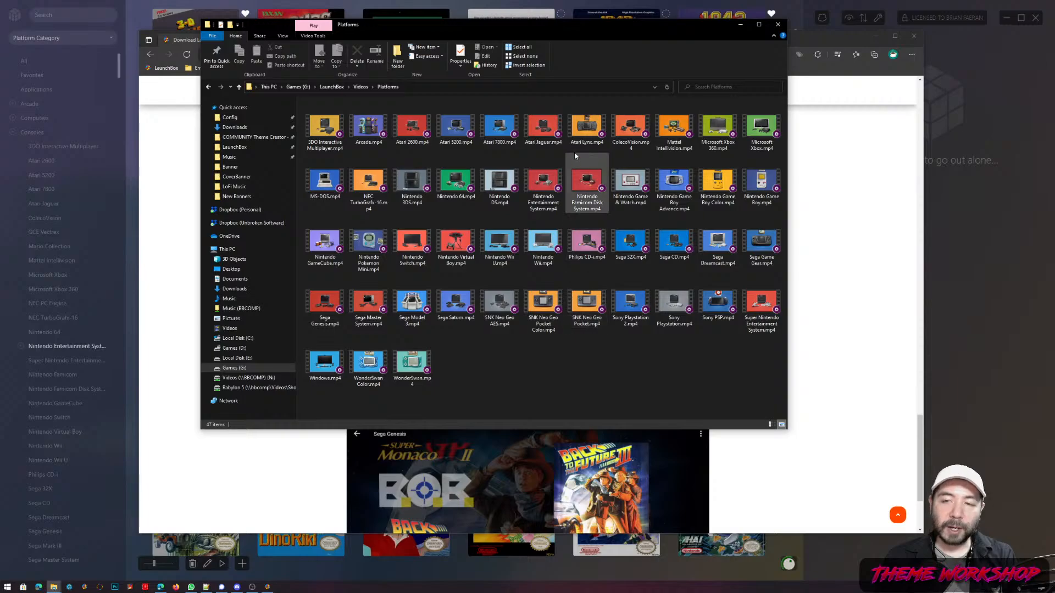
left_click(582, 134)
left_click(496, 144)
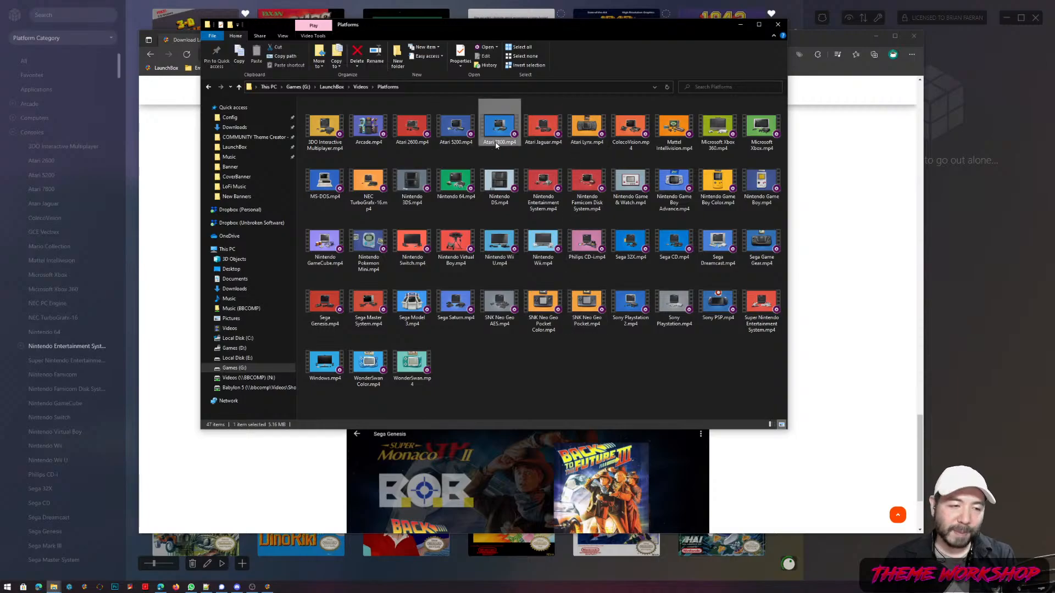
left_click(518, 364)
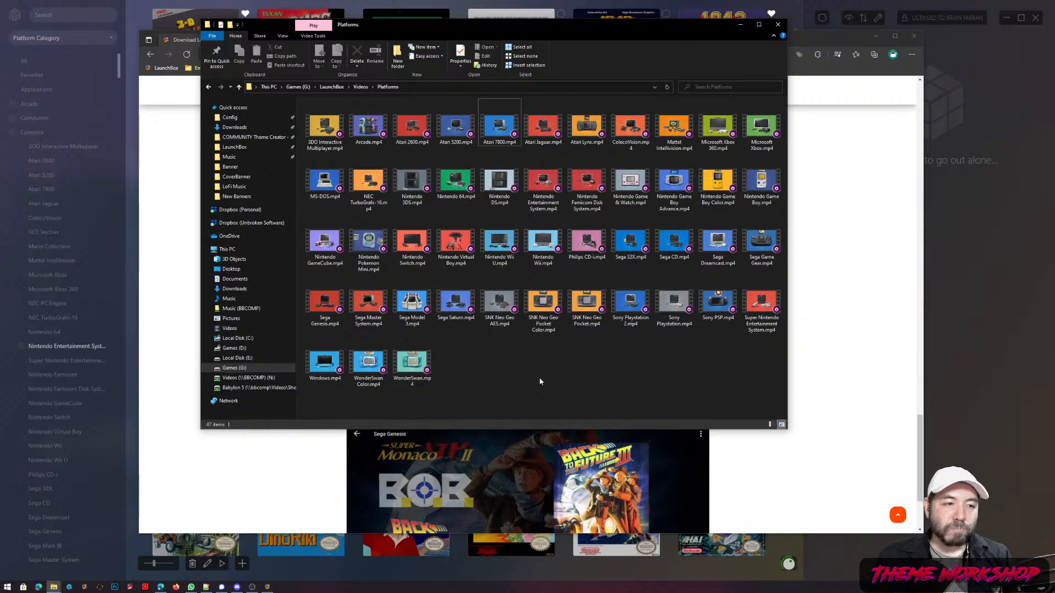
left_click(496, 144)
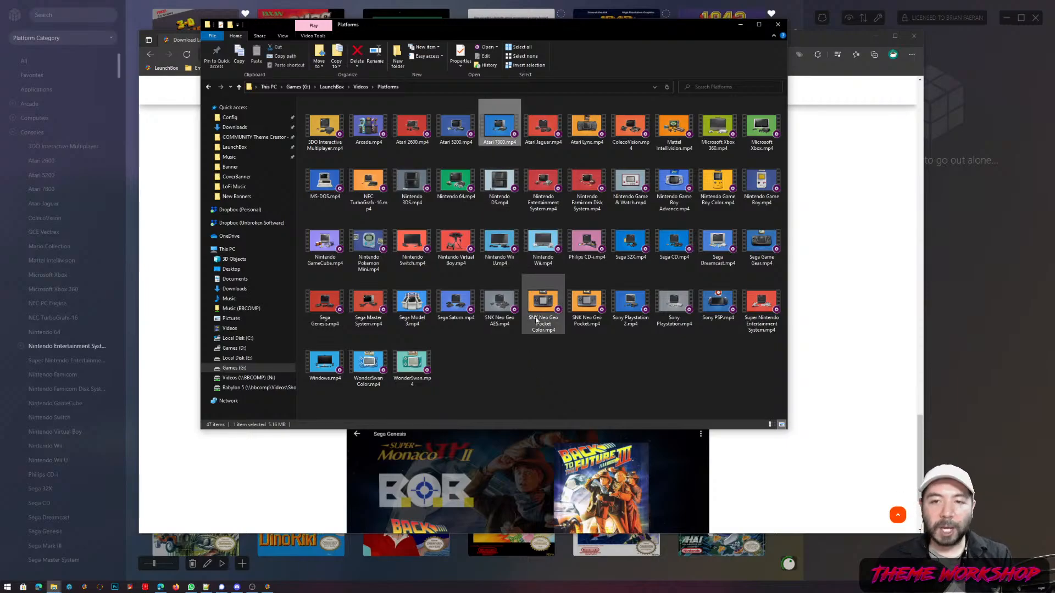
left_click(529, 378)
left_click(497, 144)
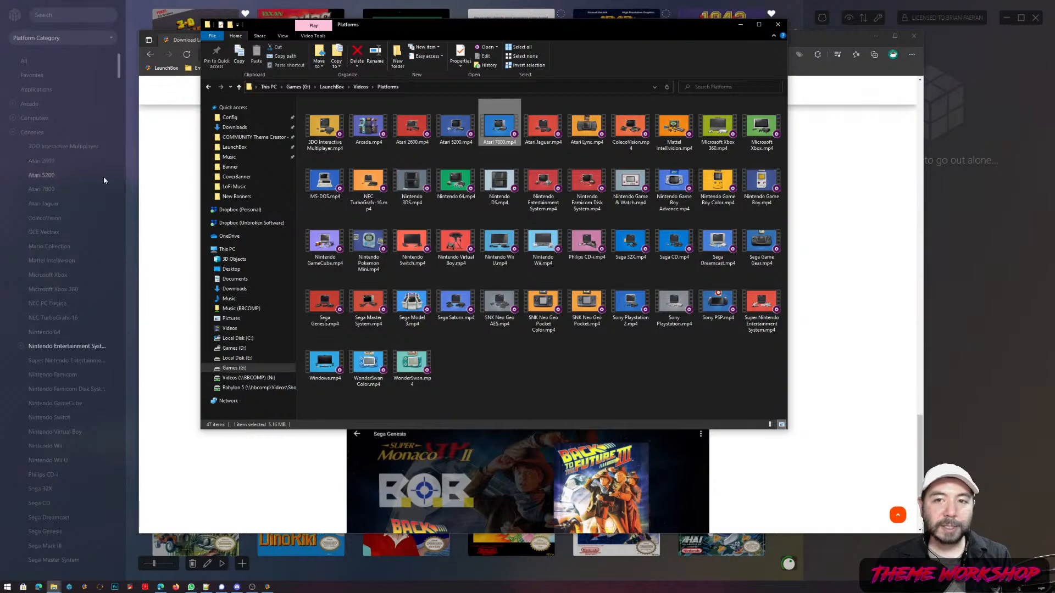
left_click(395, 144)
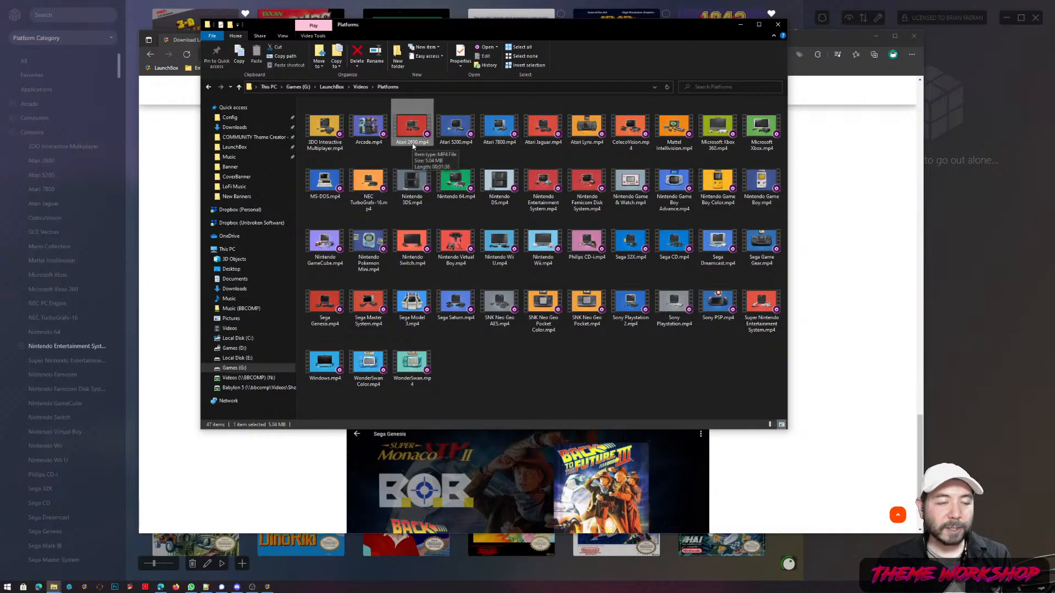
- Switch to LaunchBox, review the Download Platform/Playlist Theme Videos list and cancel it without downloading
left_click(797, 8)
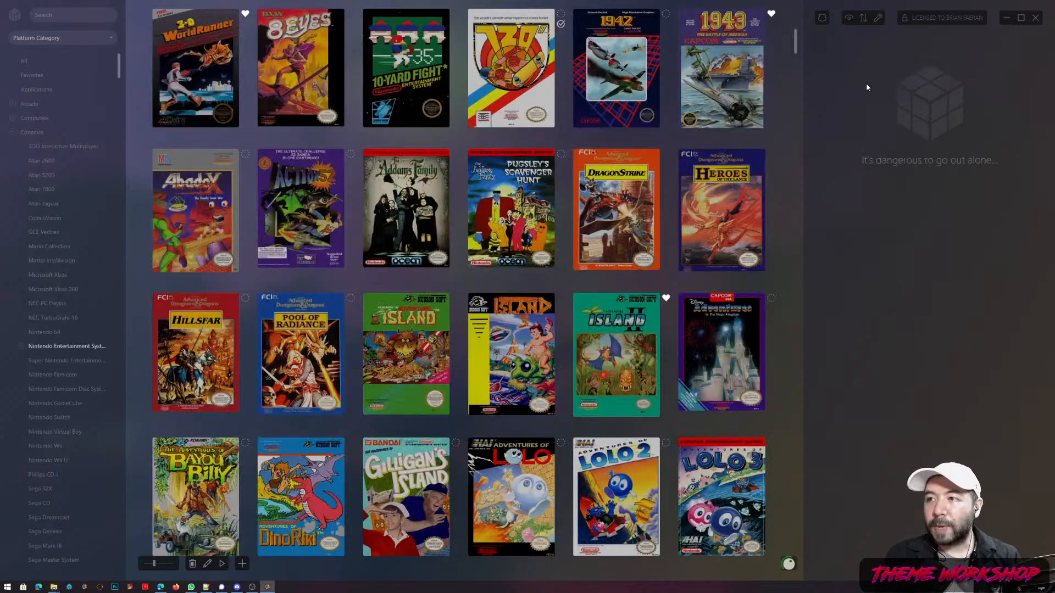
left_click(877, 17)
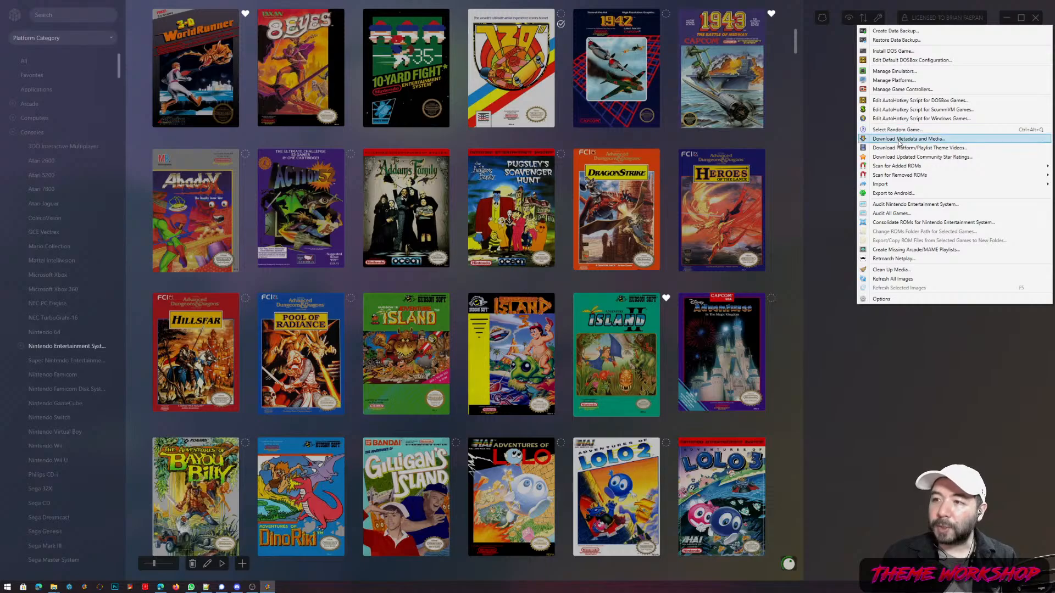
left_click(932, 149)
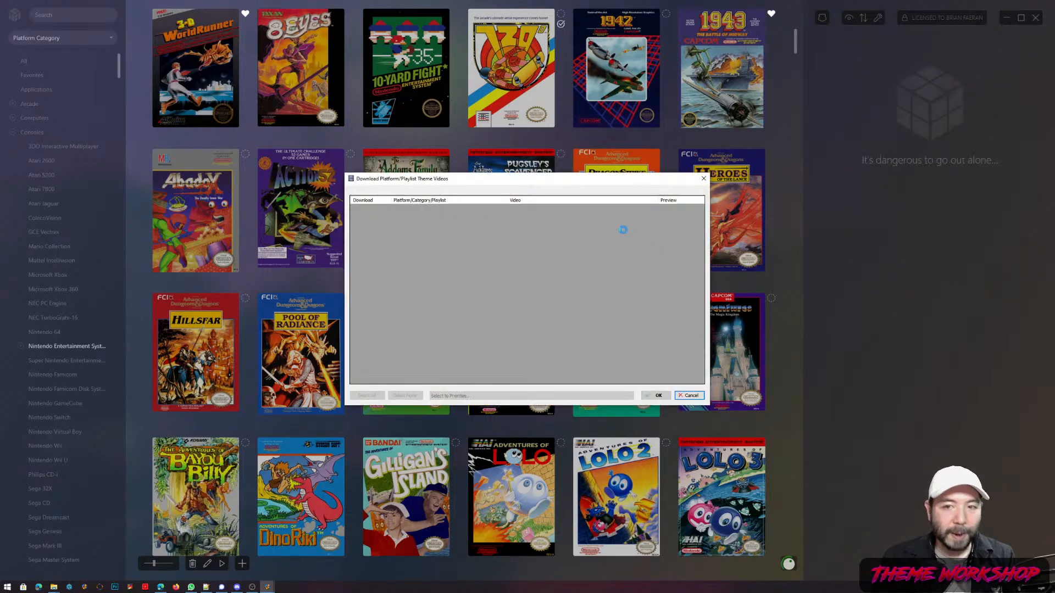
left_click_drag(474, 183, 557, 58)
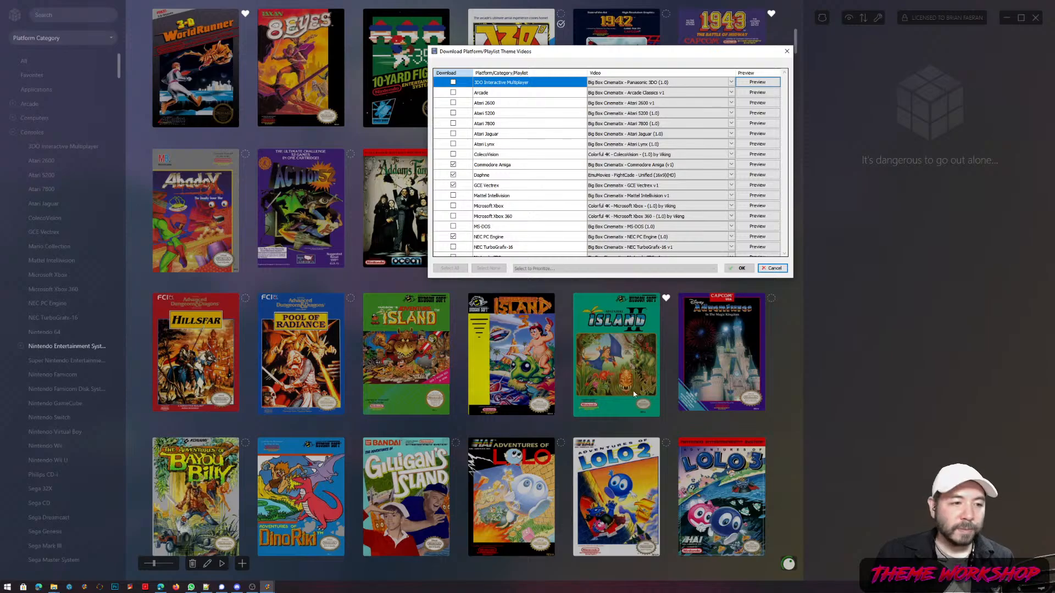
mouse_move(56, 587)
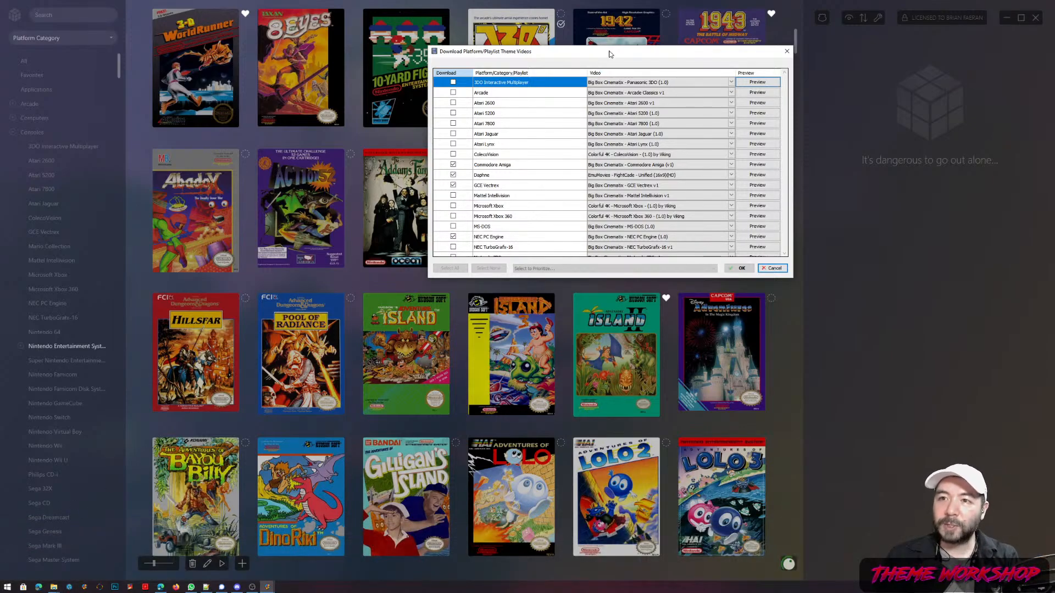
left_click_drag(612, 54, 584, 92)
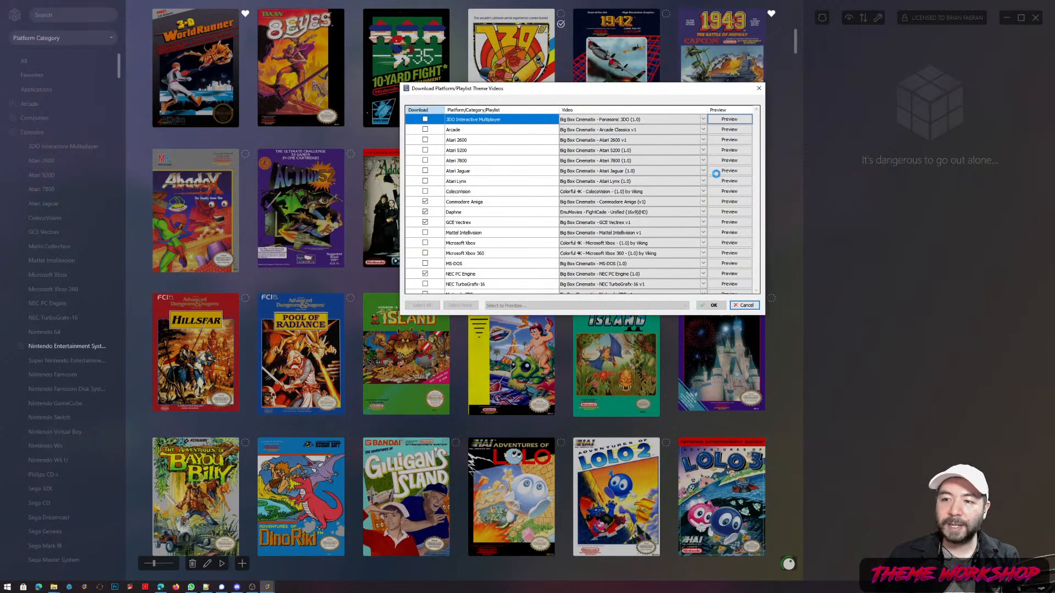
left_click(744, 304)
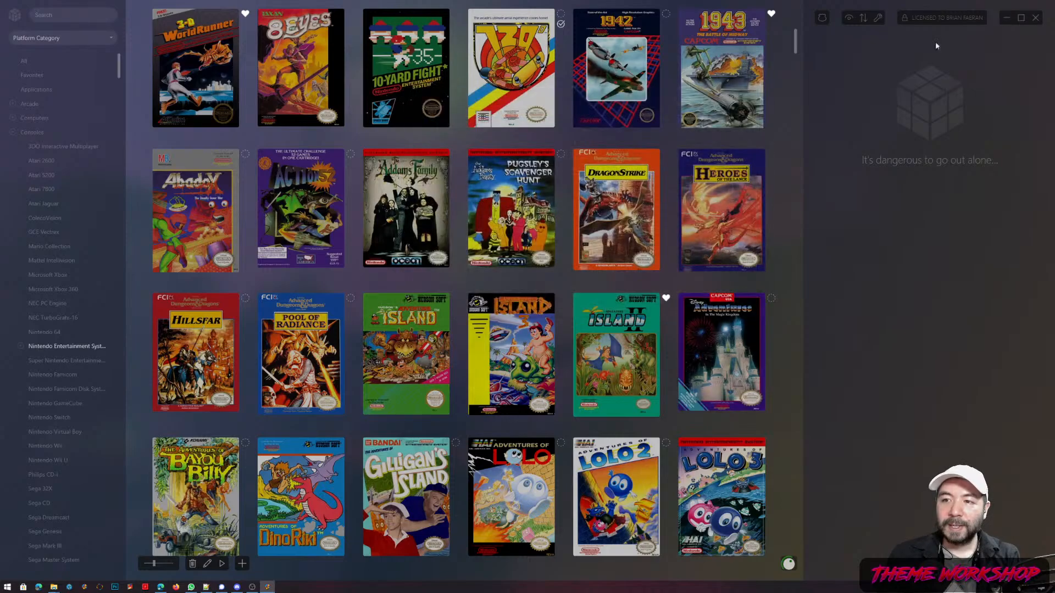
- Minimize LaunchBox, reposition the browser window and review the app screenshots on the LaunchBox for Android download page
left_click(1009, 18)
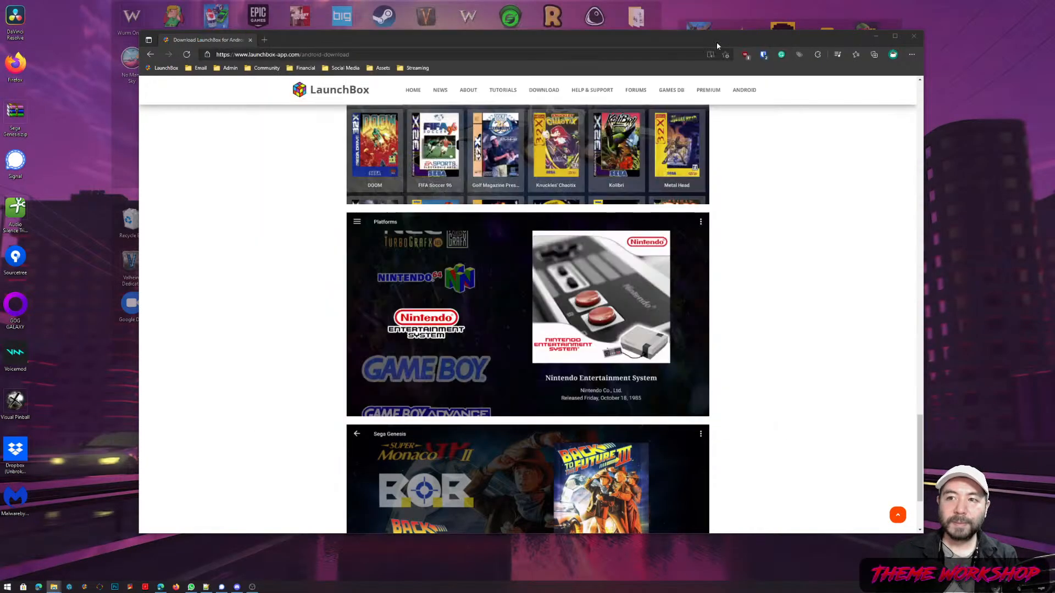
left_click_drag(716, 42, 738, 32)
scroll(784, 308, "up", 4)
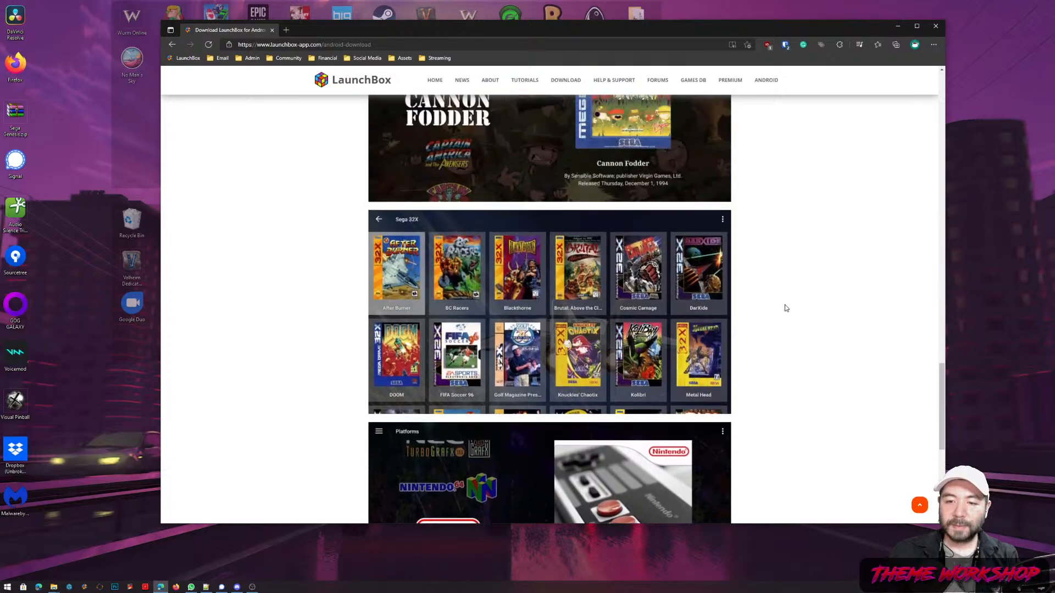
scroll(784, 311, "down", 6)
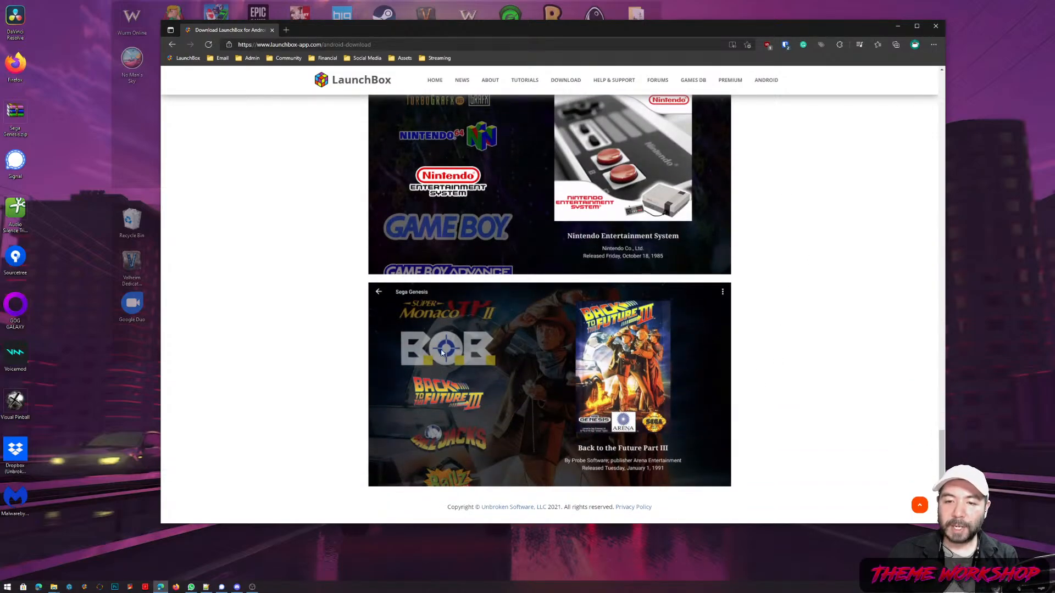
scroll(799, 394, "up", 10)
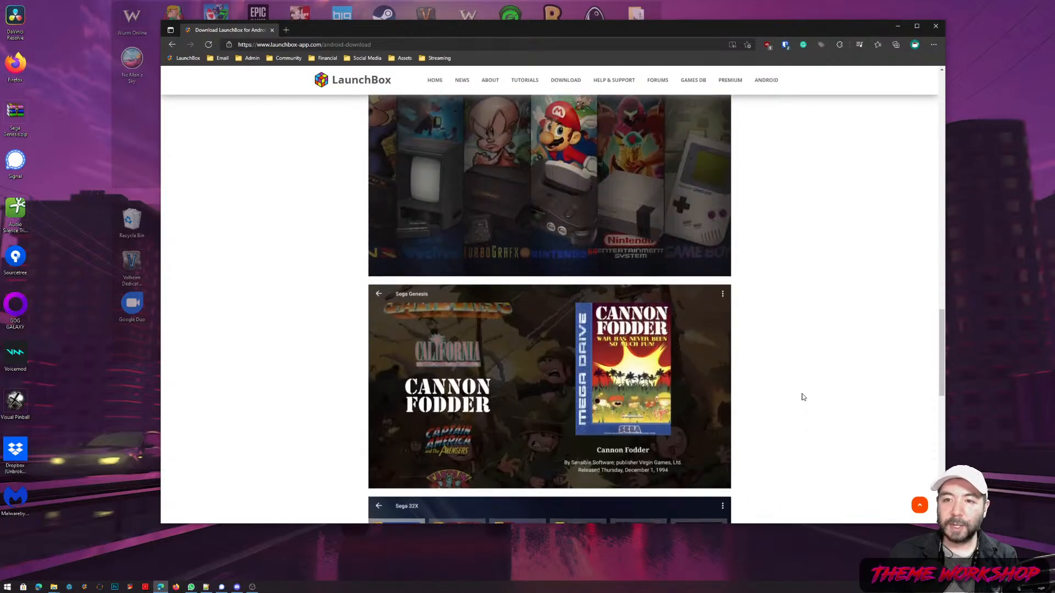
scroll(800, 394, "up", 5)
scroll(797, 391, "down", 2)
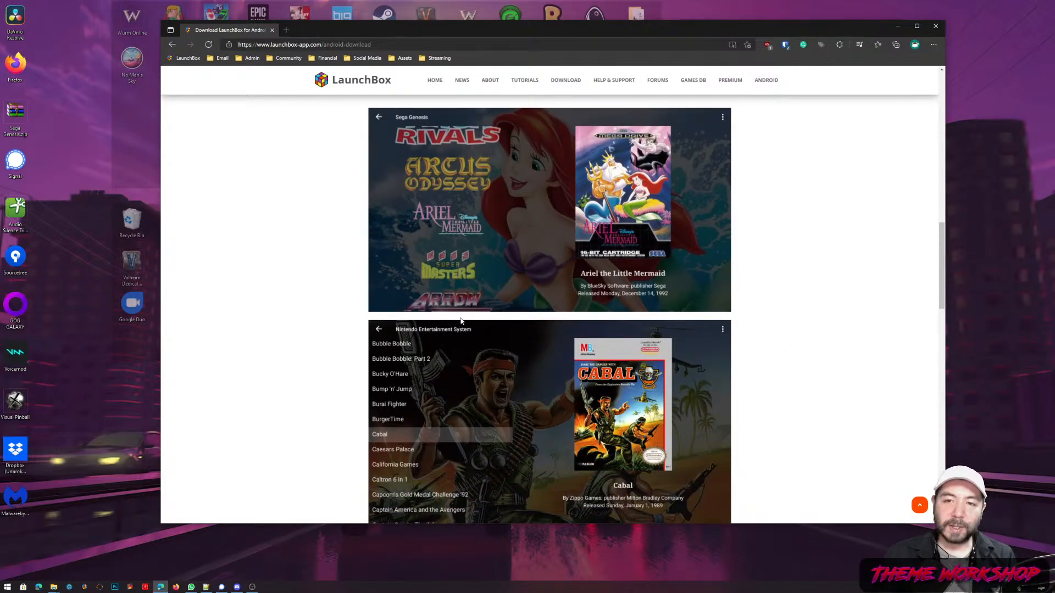
scroll(460, 450, "down", 1)
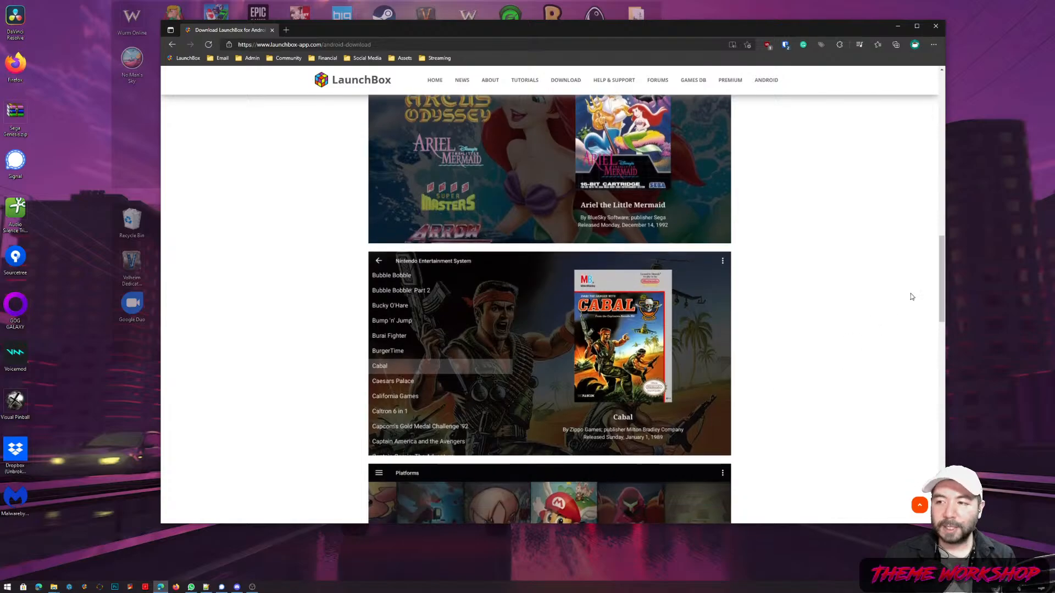
left_click_drag(941, 277, 906, 271)
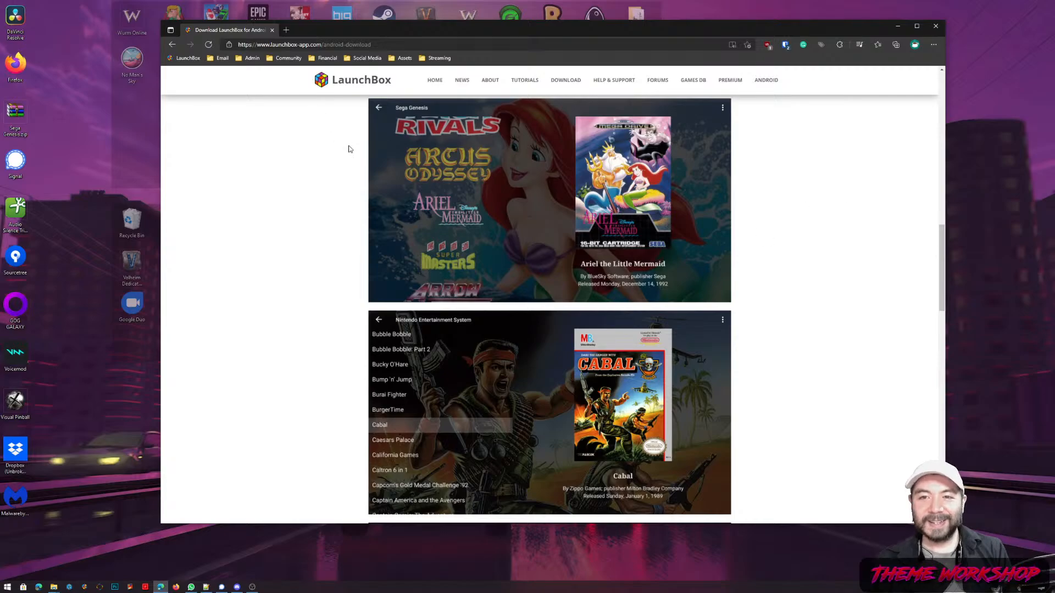
- Launch the Community Theme Creator for BigBox and open forums.launchbox-app.com in a new browser tab
left_click(99, 589)
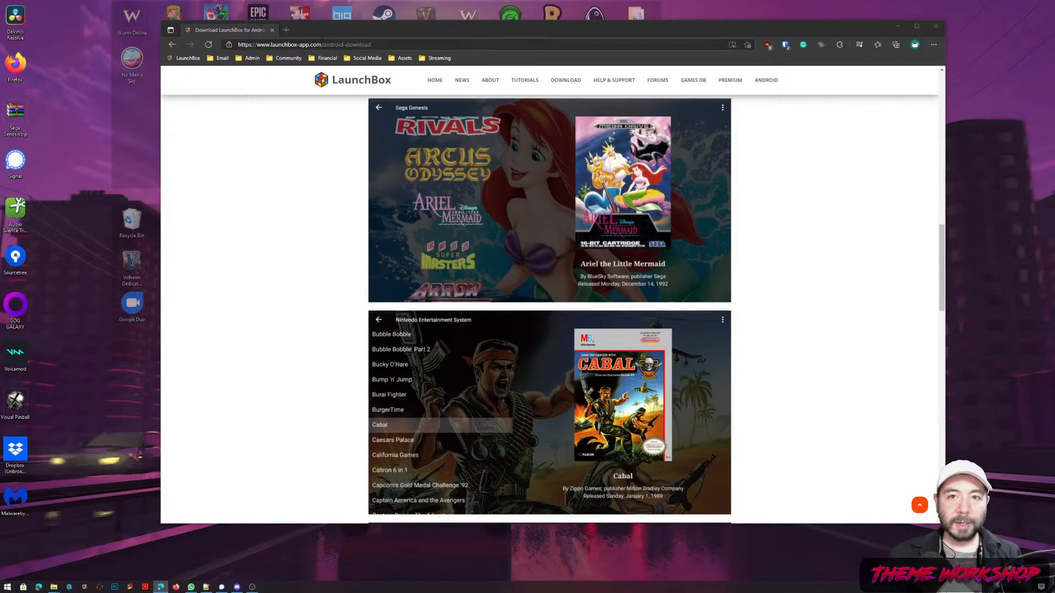
left_click(287, 29)
type("foru")
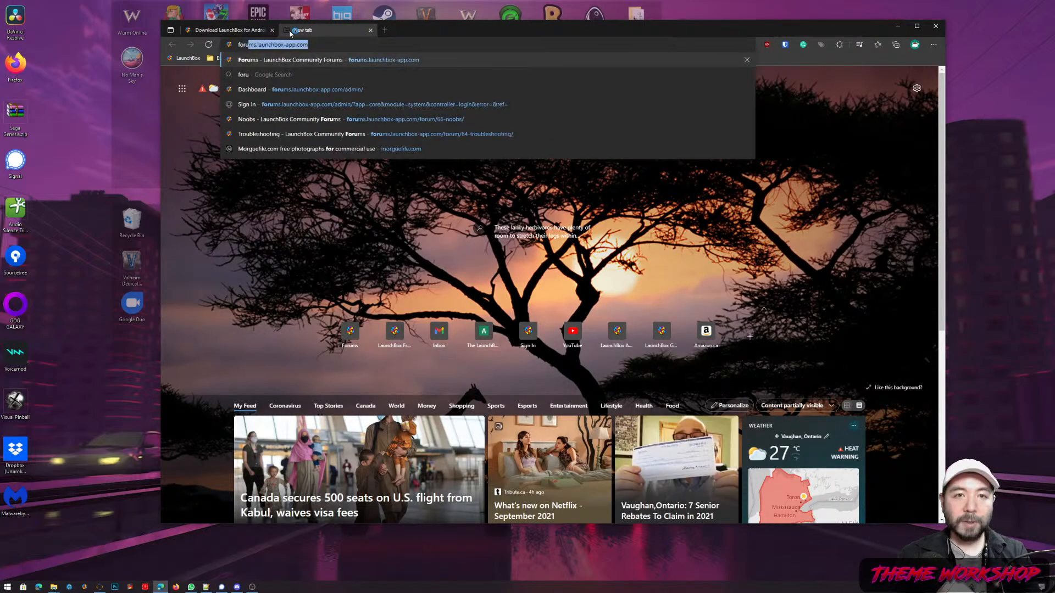
key("Return")
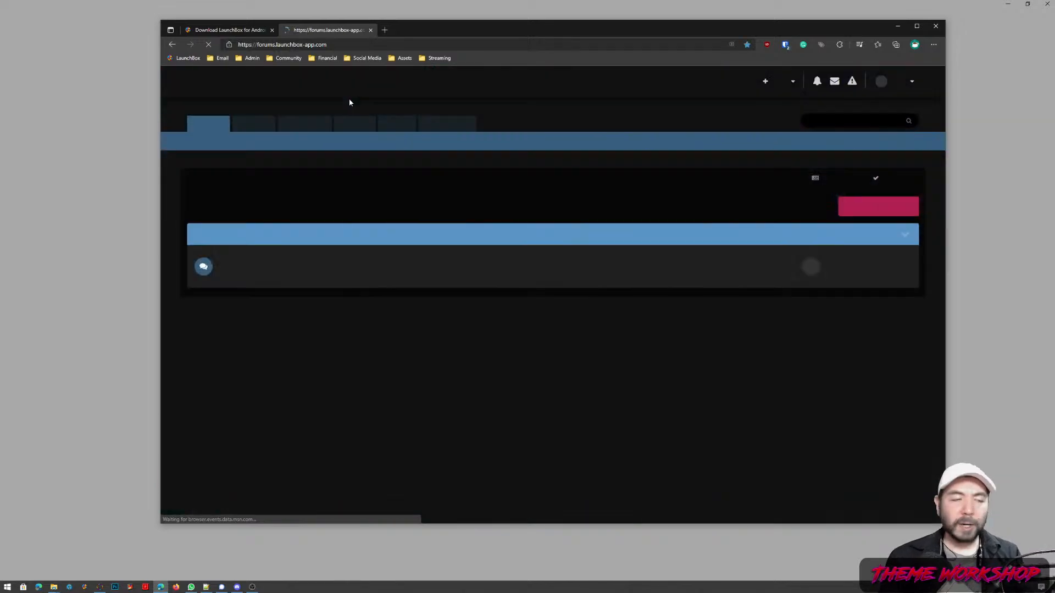
- Browse the forum's Downloads section and open the Community Theme Creator for BigBox page under Third-party Apps and Plugins
left_click(312, 124)
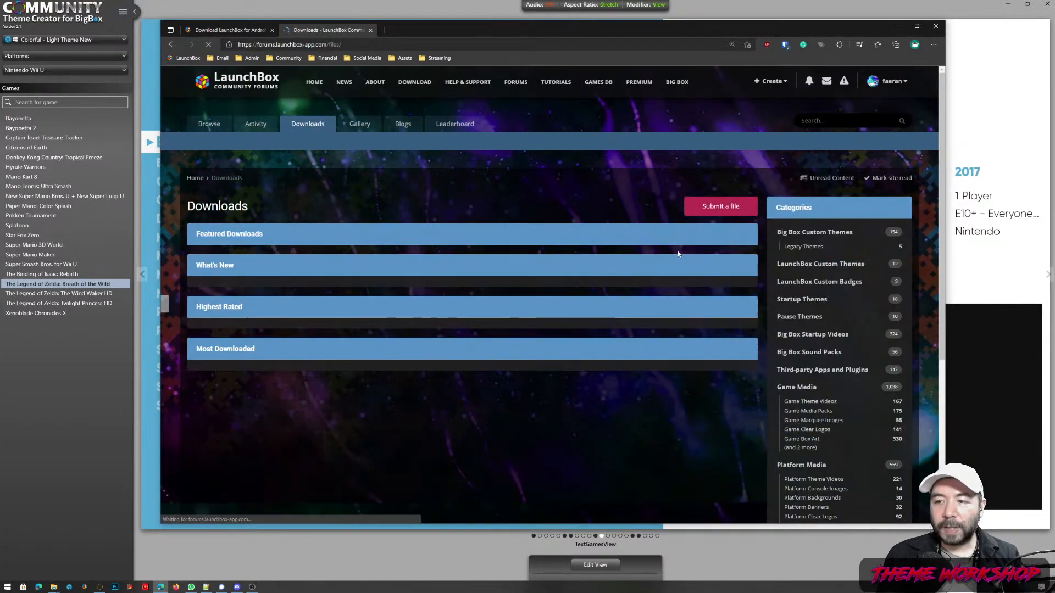
scroll(917, 312, "down", 2)
scroll(917, 308, "down", 3)
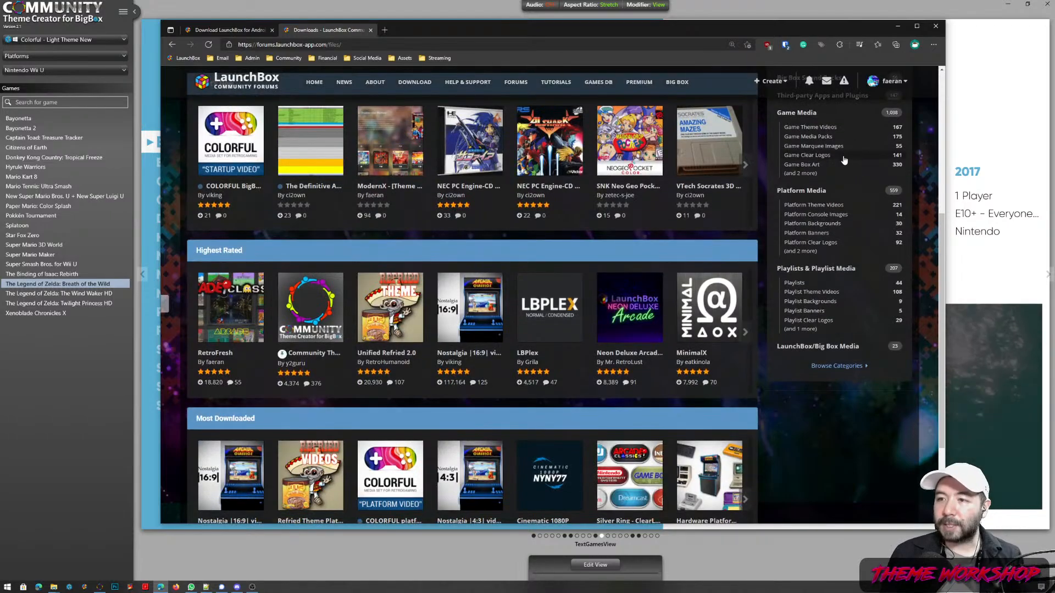
scroll(878, 263, "up", 5)
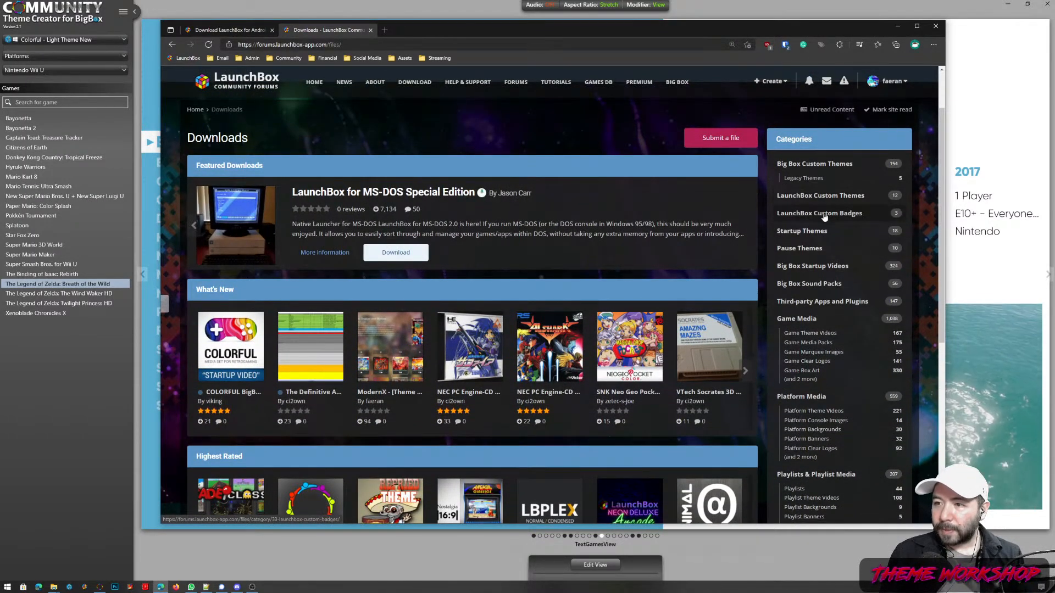
left_click(849, 303)
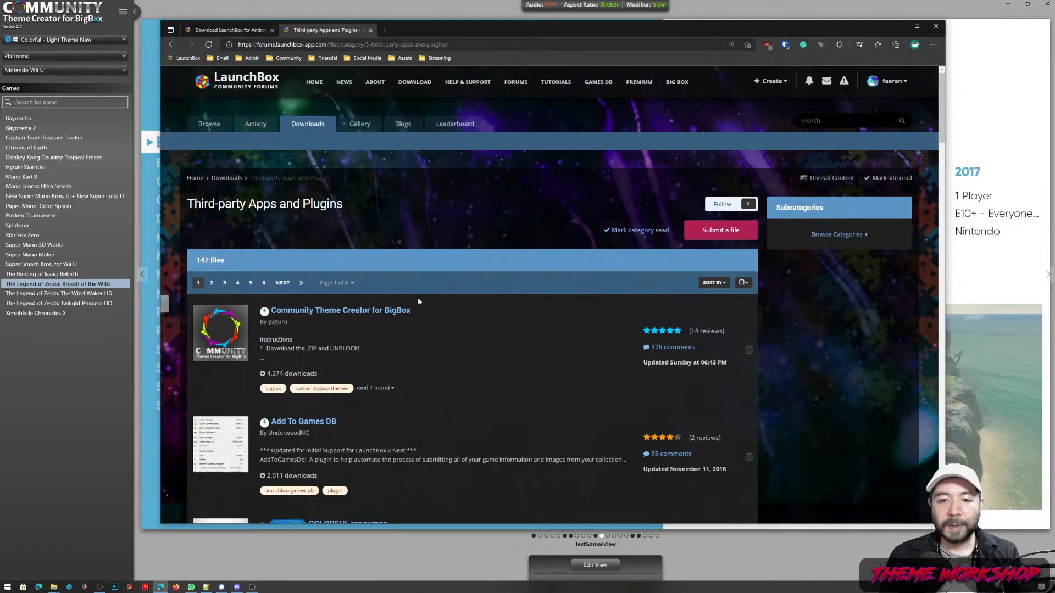
left_click(332, 312)
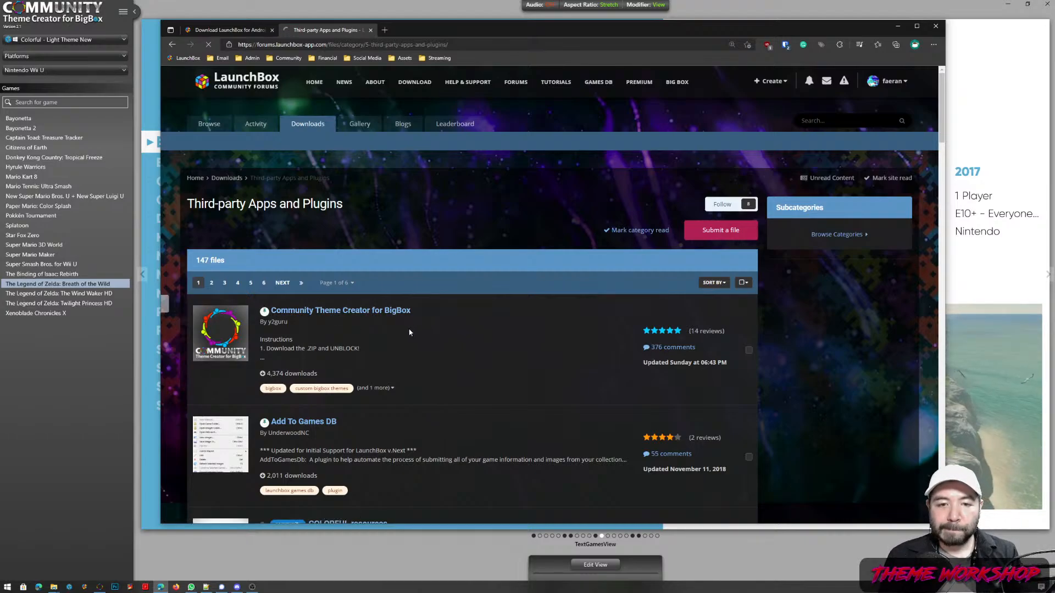
- Look through the Theme Creator page's instructions, screenshots and version 2.1 changelog, and reposition the browser window
scroll(543, 298, "down", 10)
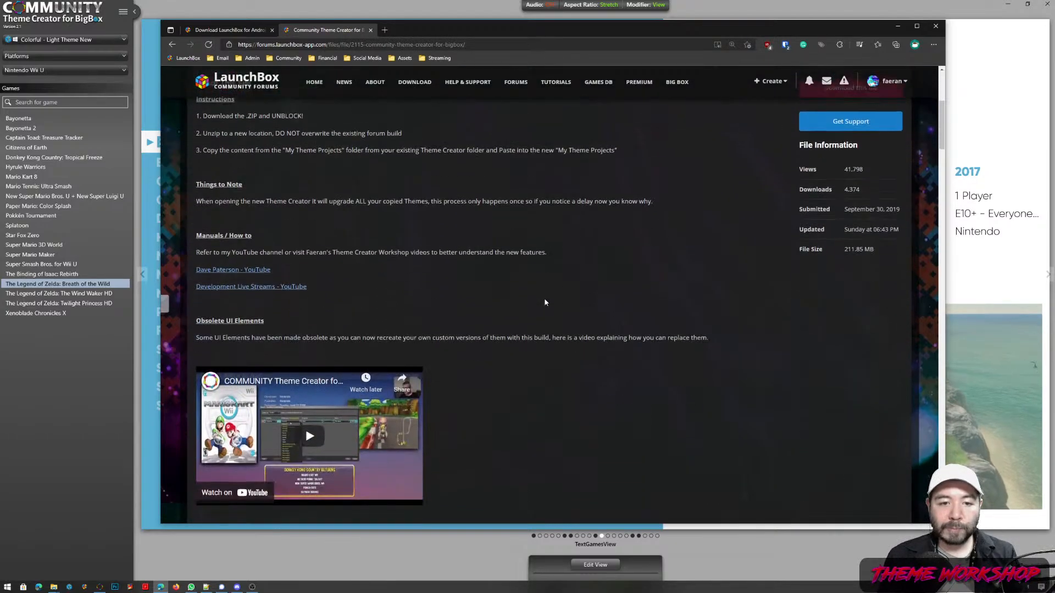
scroll(546, 301, "down", 15)
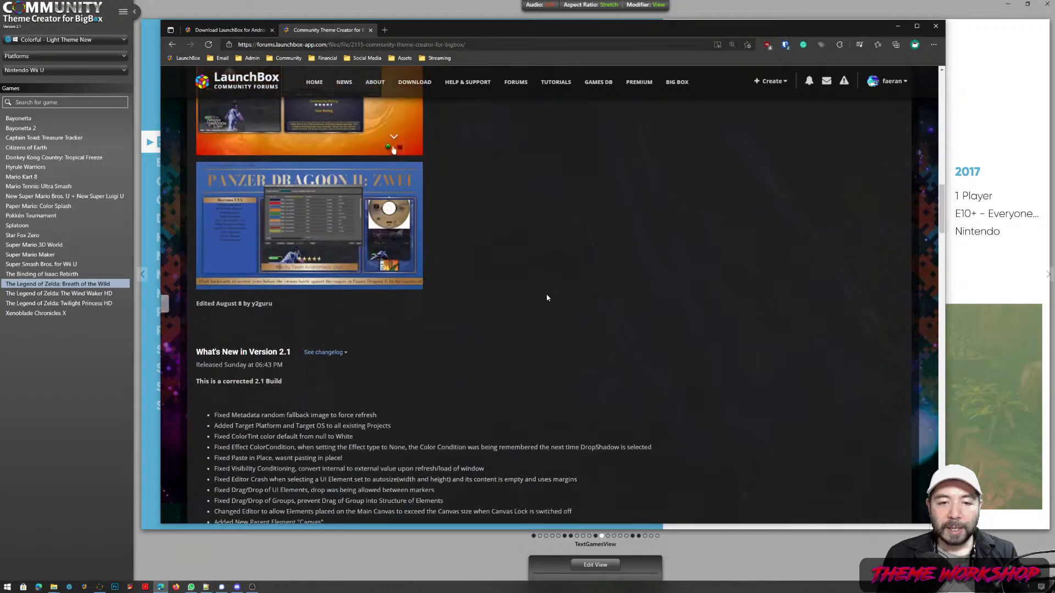
scroll(535, 289, "up", 1)
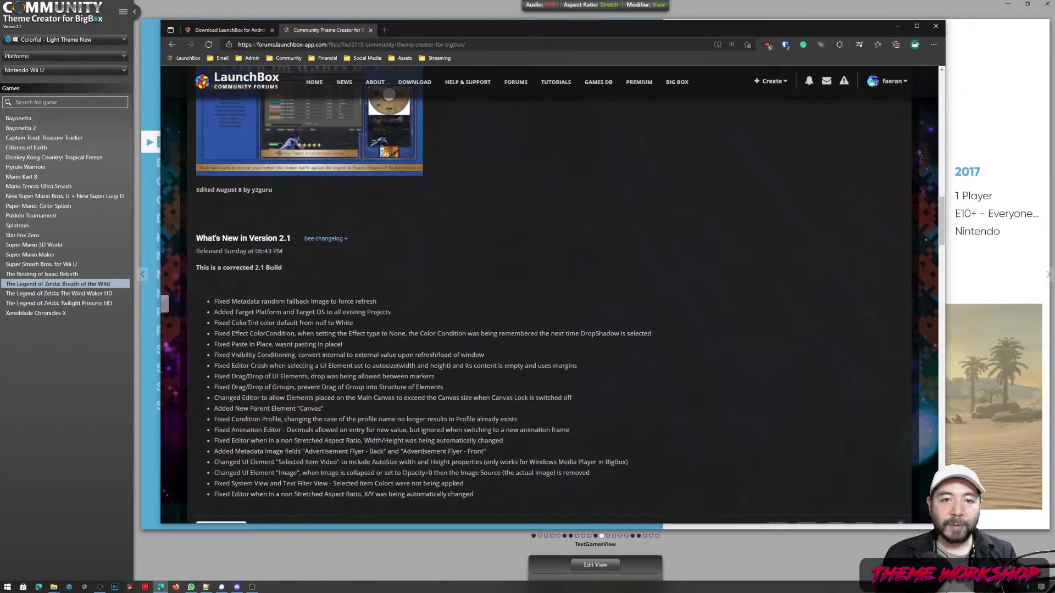
left_click_drag(251, 191, 272, 190)
left_click(294, 200)
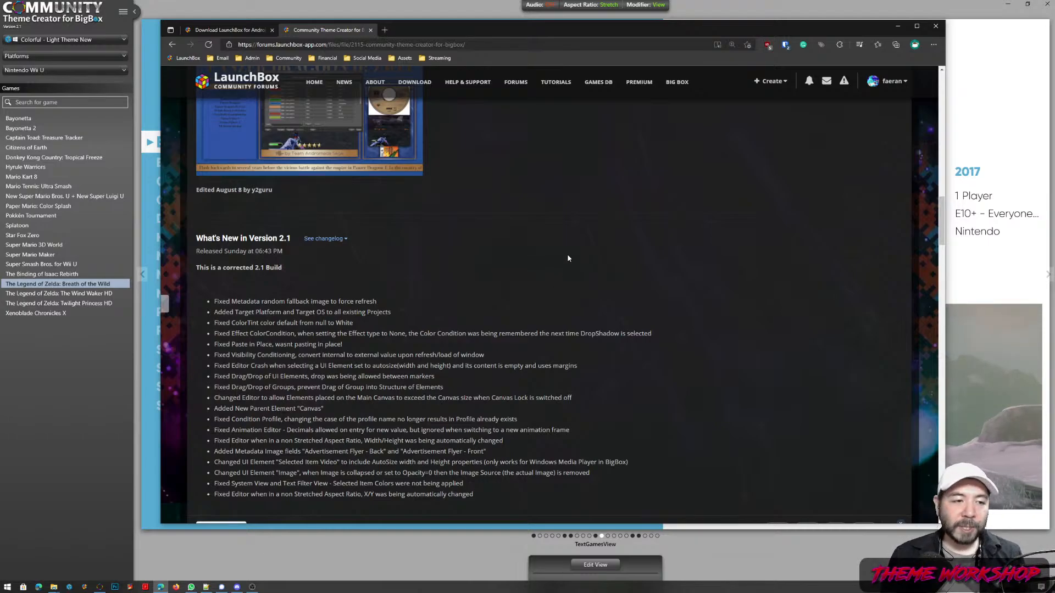
scroll(576, 278, "down", 3)
scroll(571, 280, "up", 15)
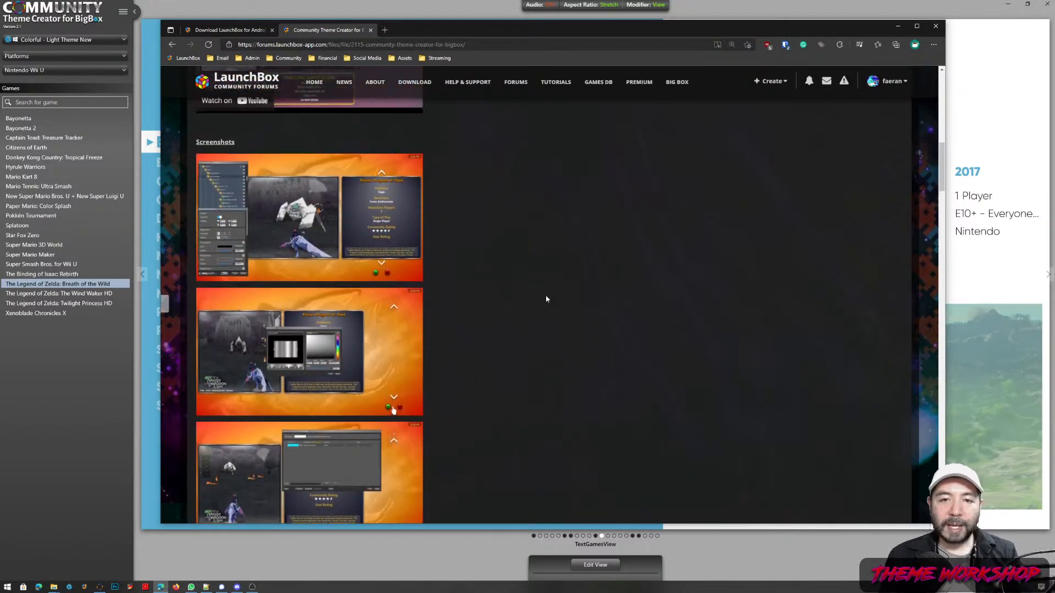
scroll(552, 302, "up", 3)
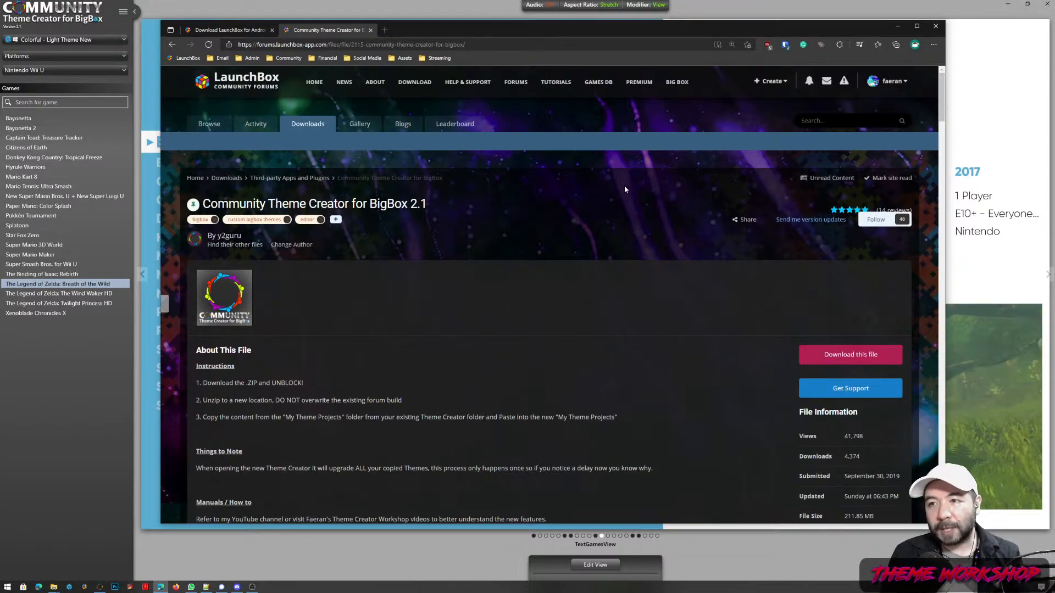
left_click_drag(653, 29, 669, 52)
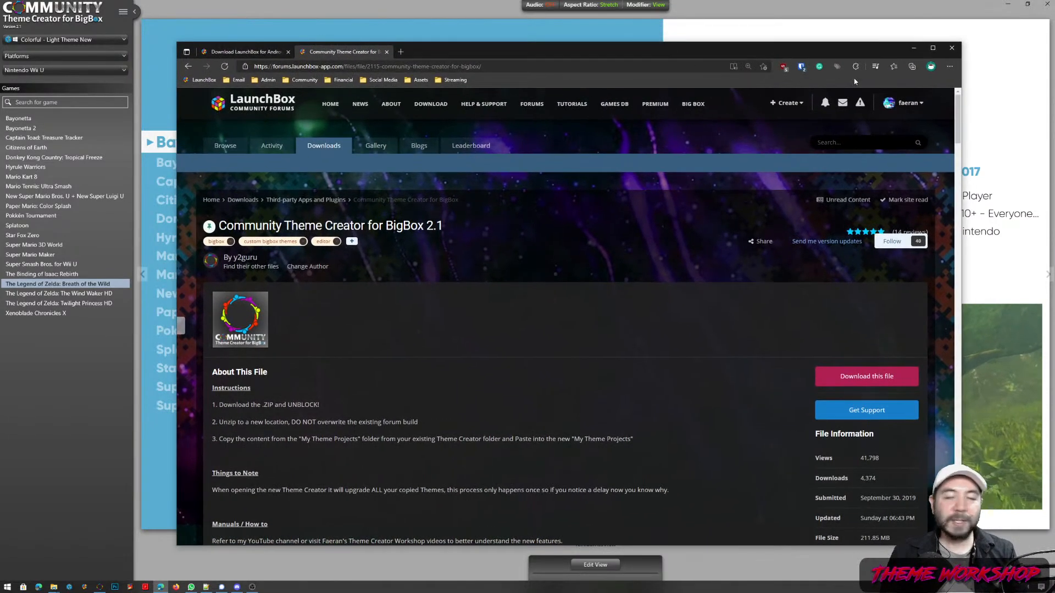
- Minimize the browser and look through the list of available theme projects in the Theme Creator
left_click(911, 48)
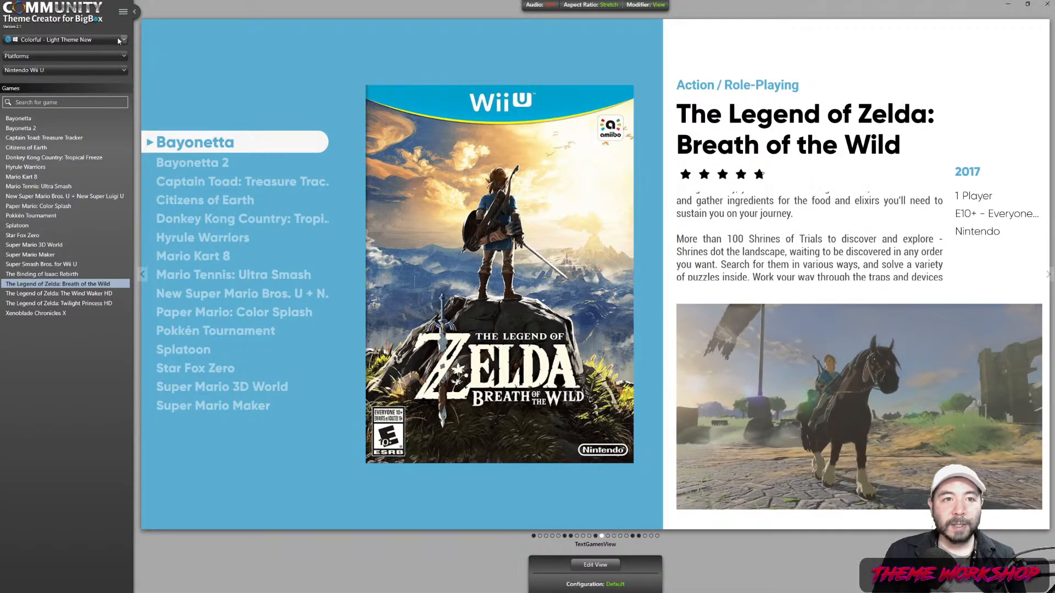
left_click(118, 40)
scroll(90, 81, "up", 1)
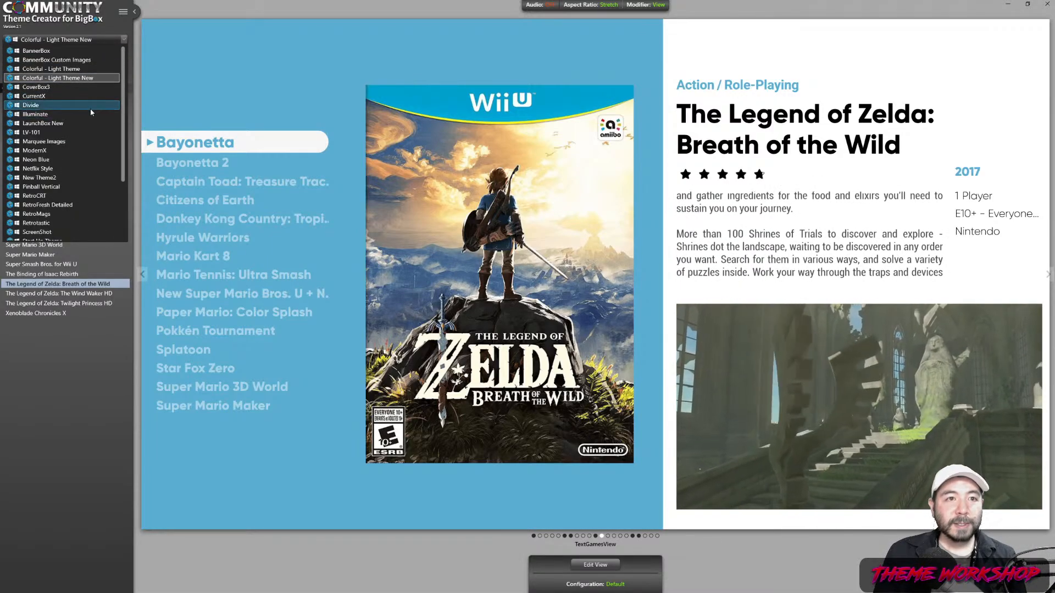
- Create a new theme named Simple New Theme
left_click(123, 12)
left_click(123, 11)
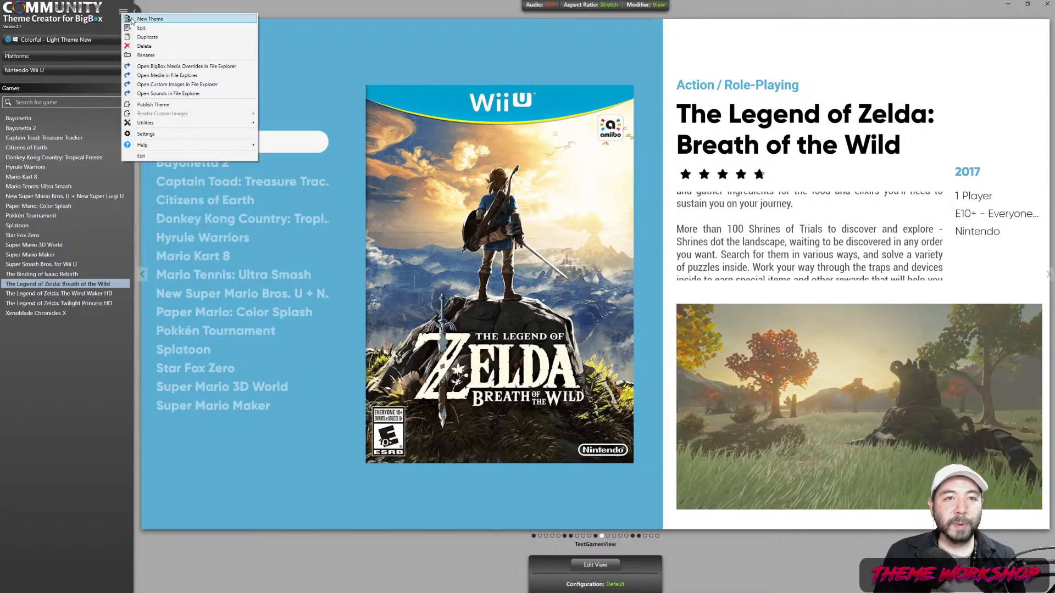
left_click(147, 19)
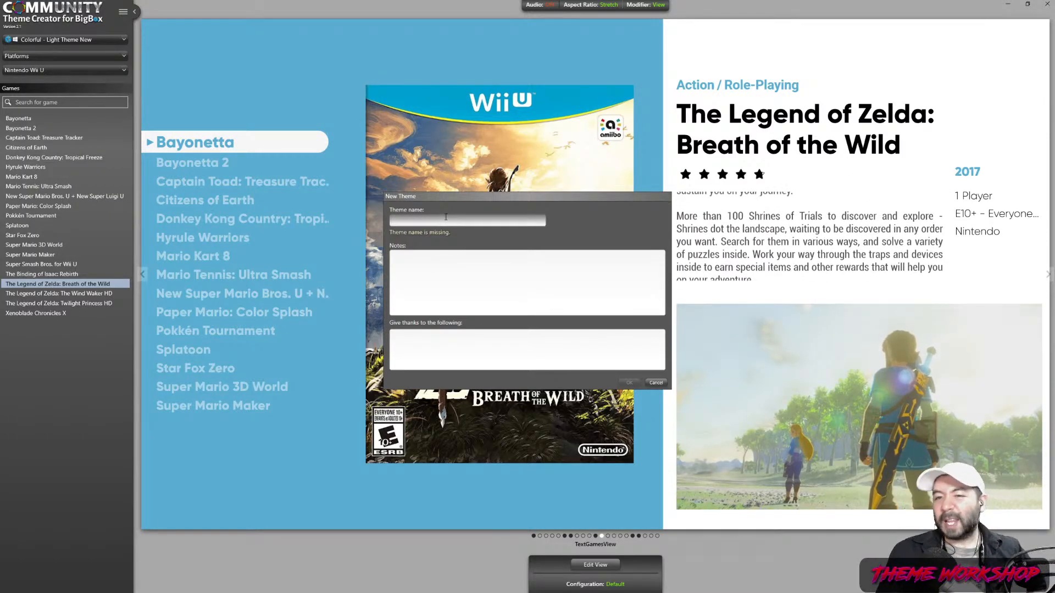
left_click(445, 217)
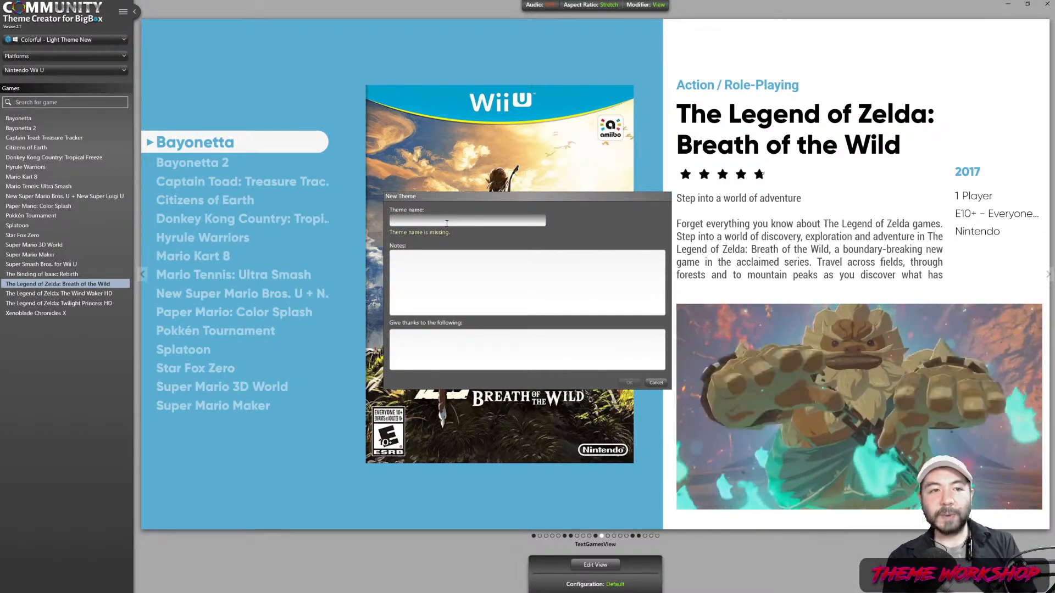
type("Sim")
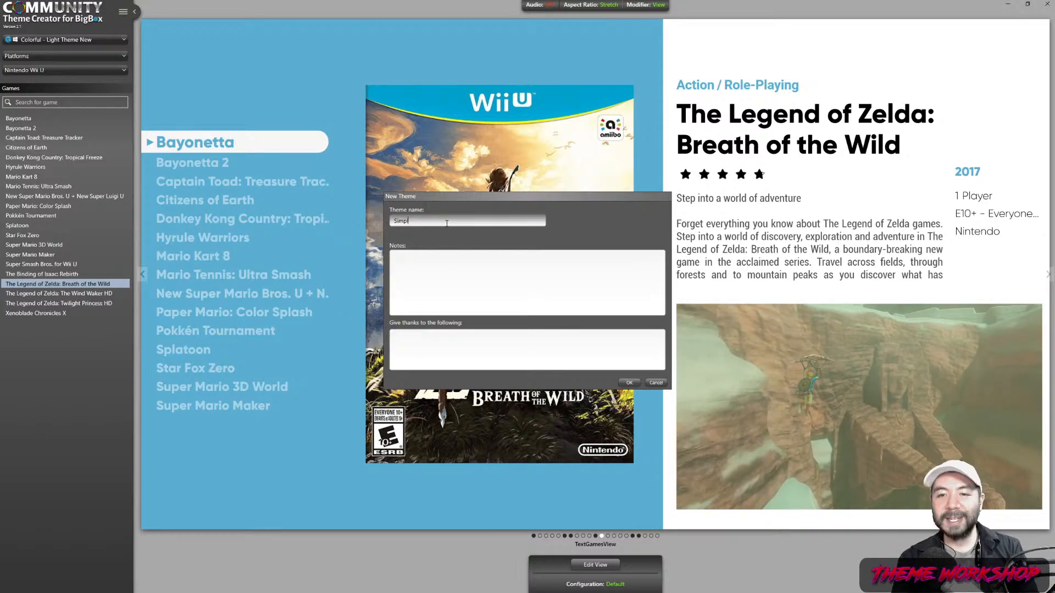
type("pl")
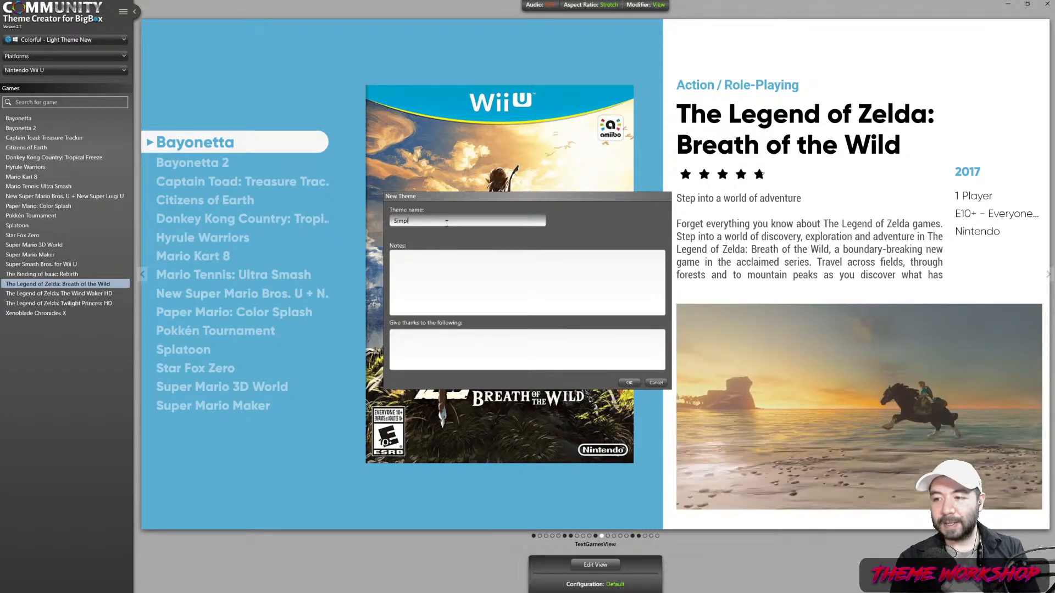
type("e")
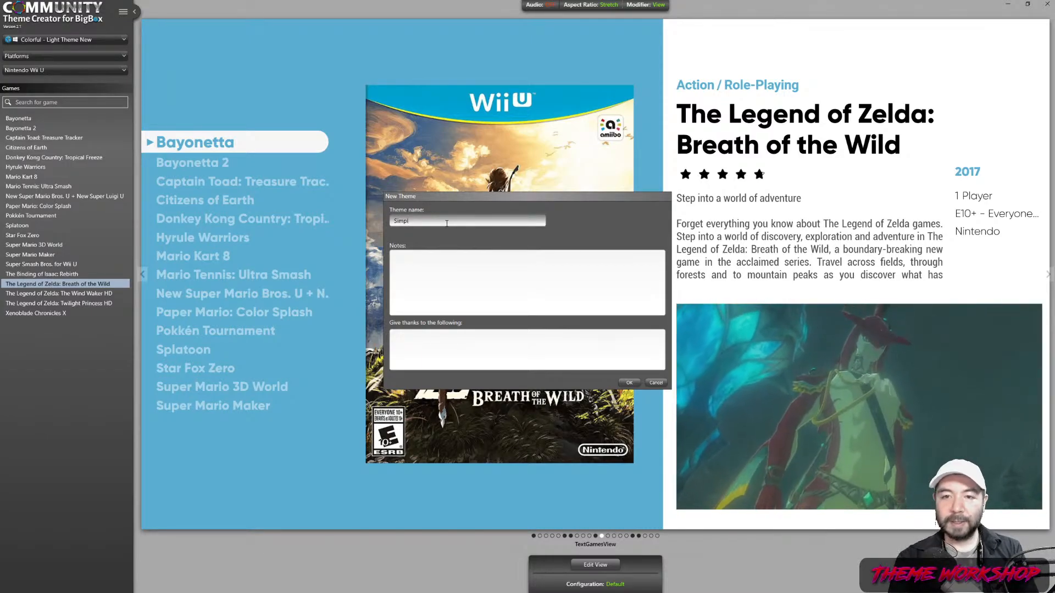
type(" New Theme")
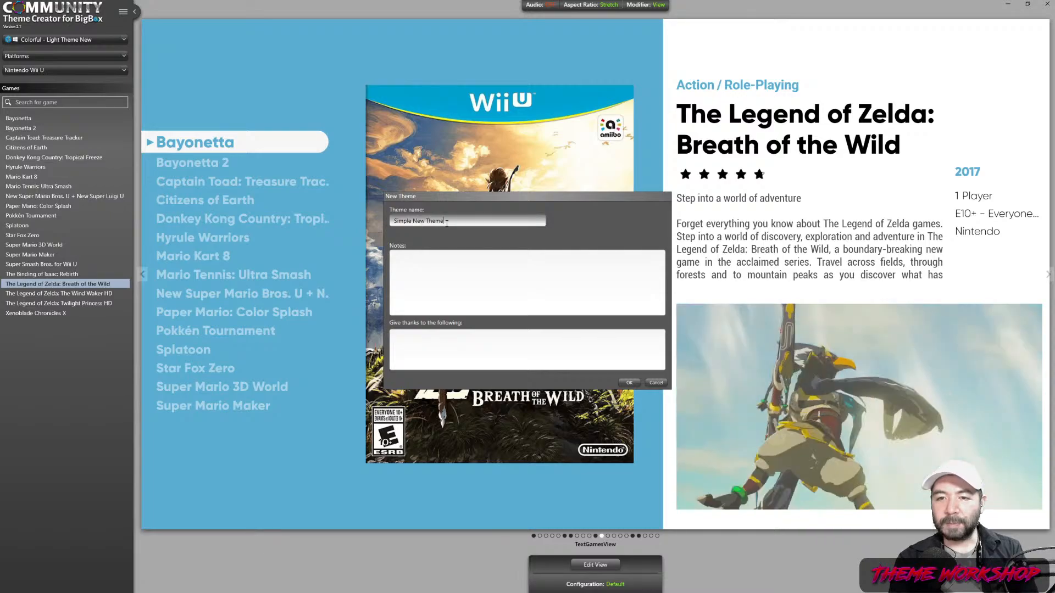
key("Return")
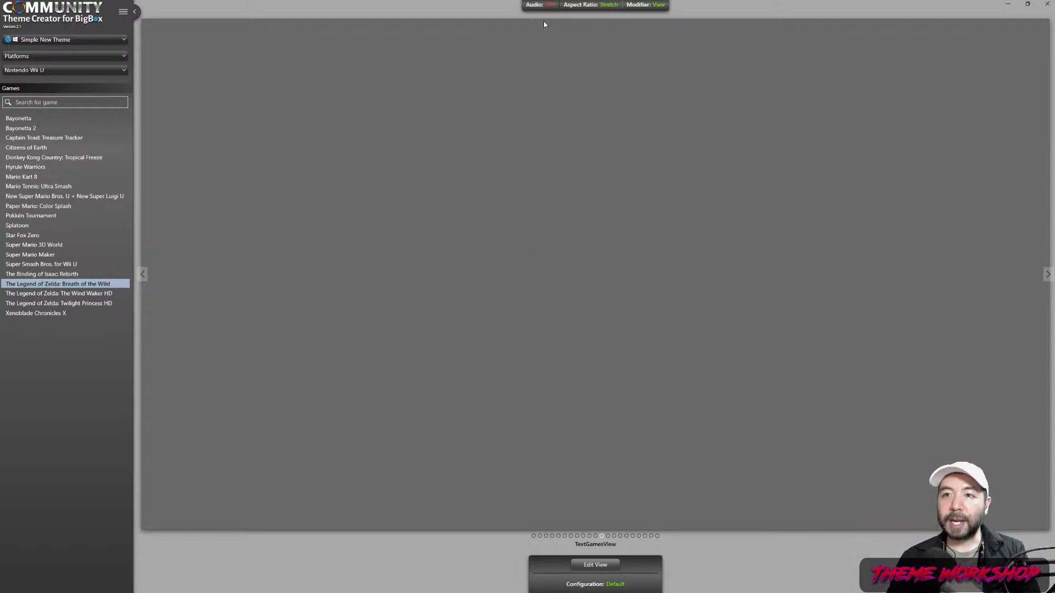
- Set the preview's aspect ratio to 4:3 and open WheelGamesView for editing
mouse_move(578, 11)
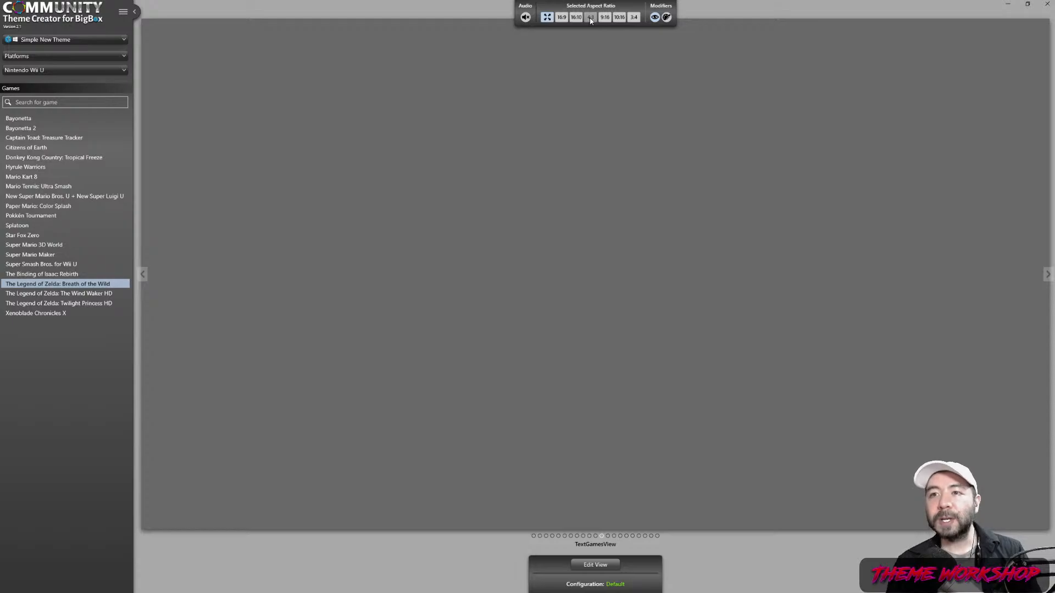
left_click(590, 18)
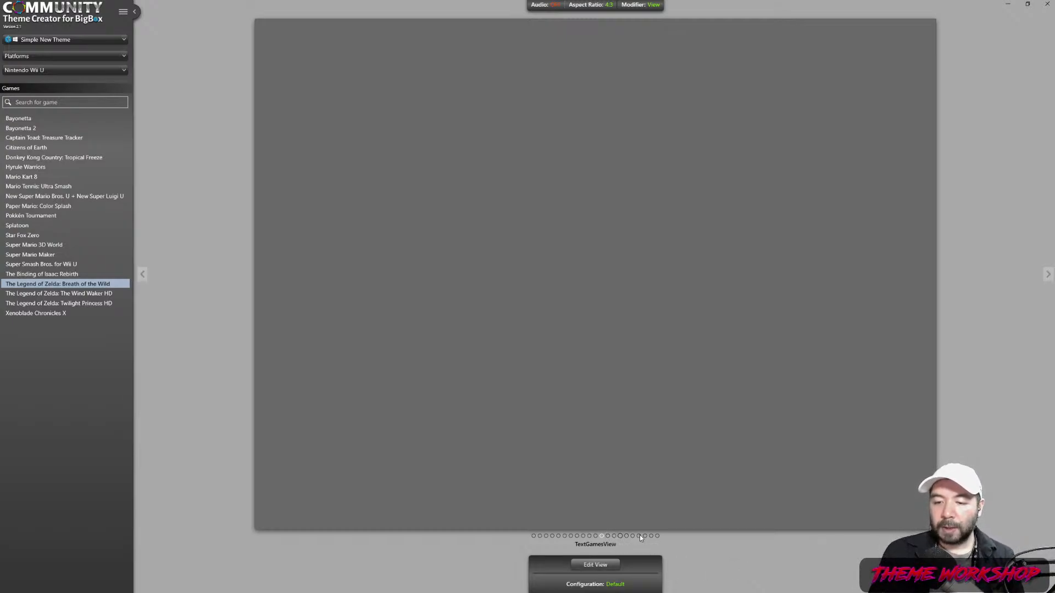
right_click(604, 541)
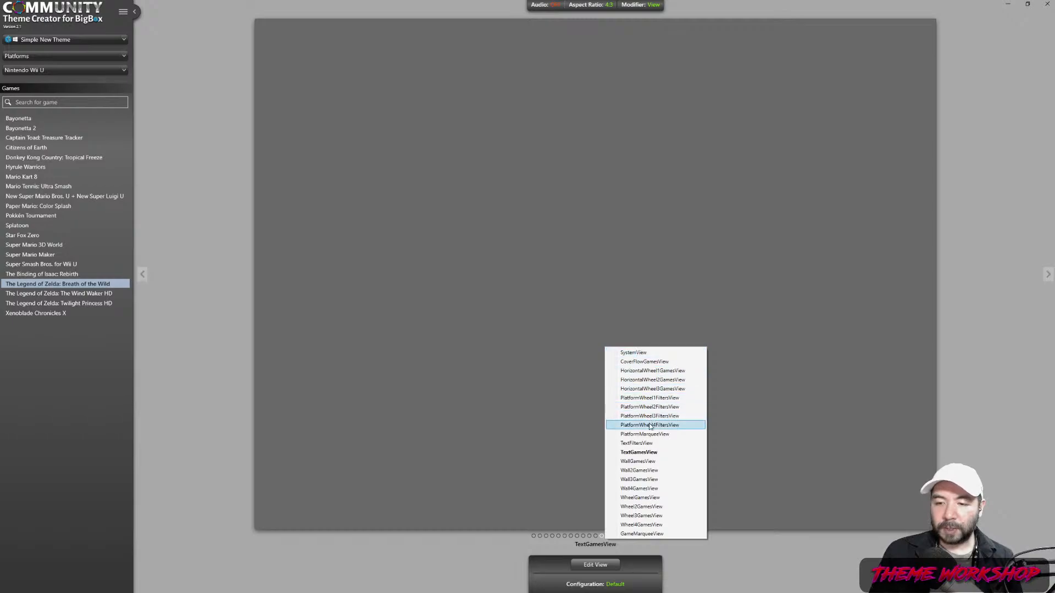
left_click(651, 498)
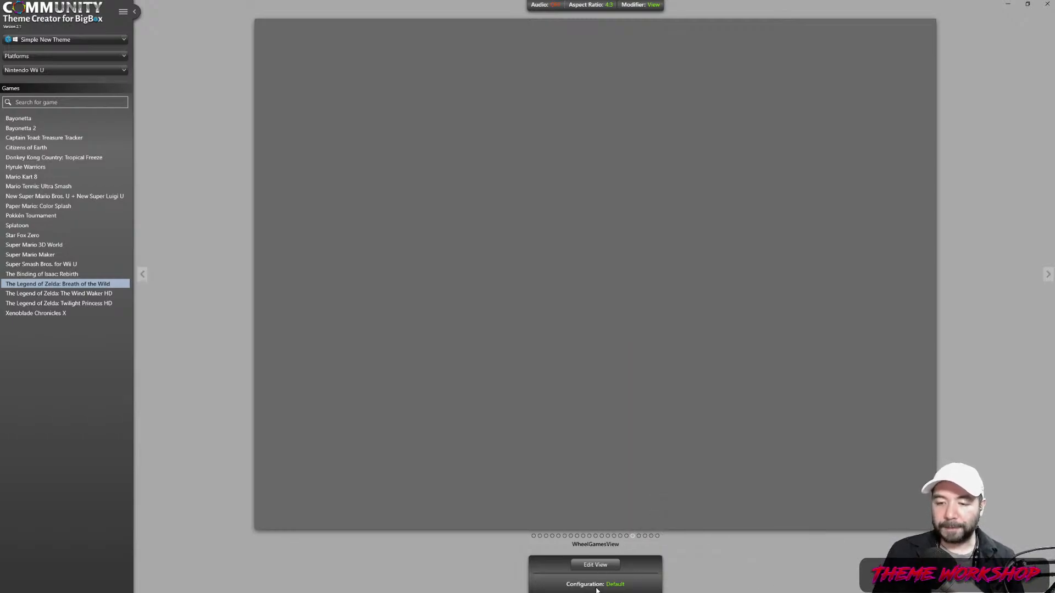
left_click(592, 566)
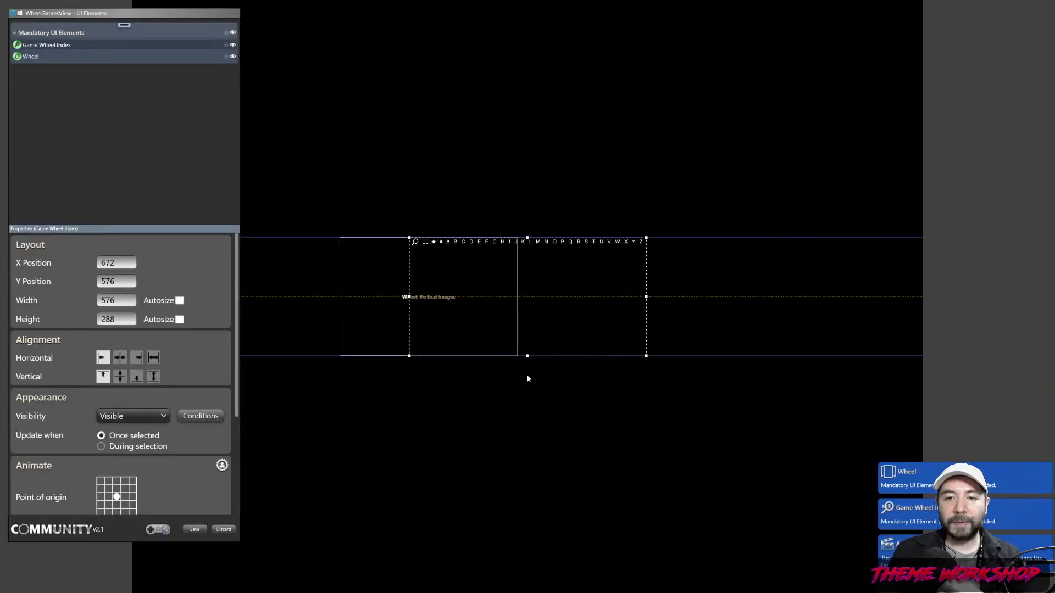
- Move the Game Wheel Index to about X 698, Y 1044 and the Wheel to about X 141, Y 99
left_click_drag(500, 281, 510, 475)
left_click_drag(453, 315, 291, 132)
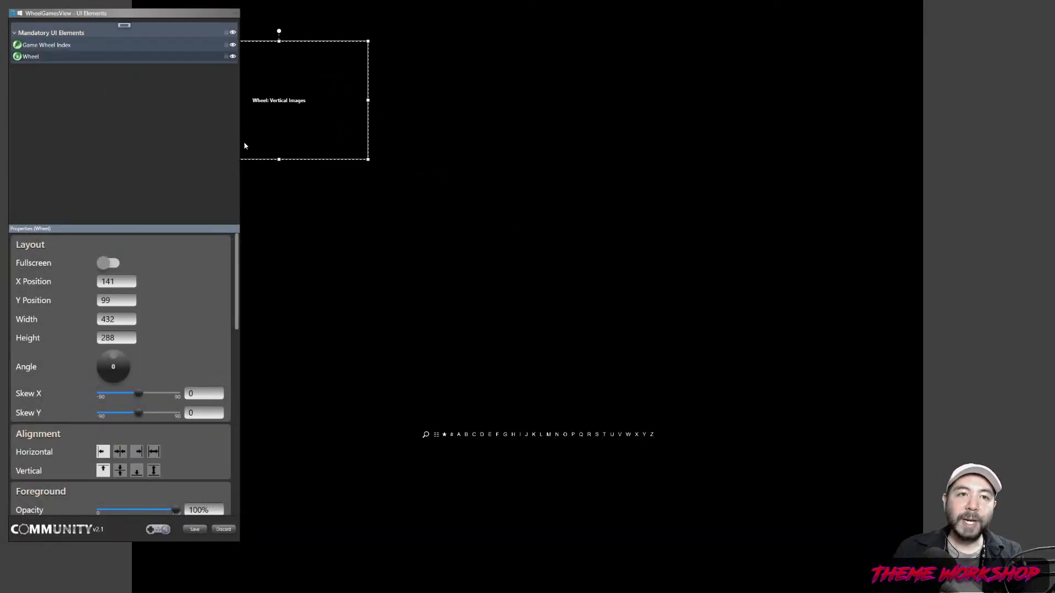
- Enable Lock to Canvas in the editor and move the UI Elements window off the Wheel element
left_click(10, 5)
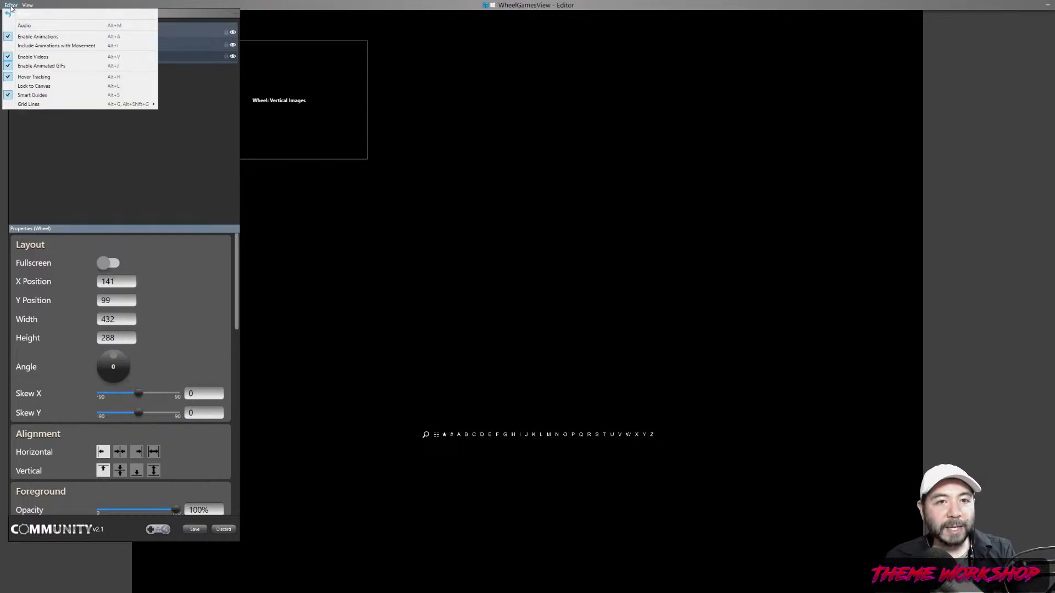
mouse_move(27, 6)
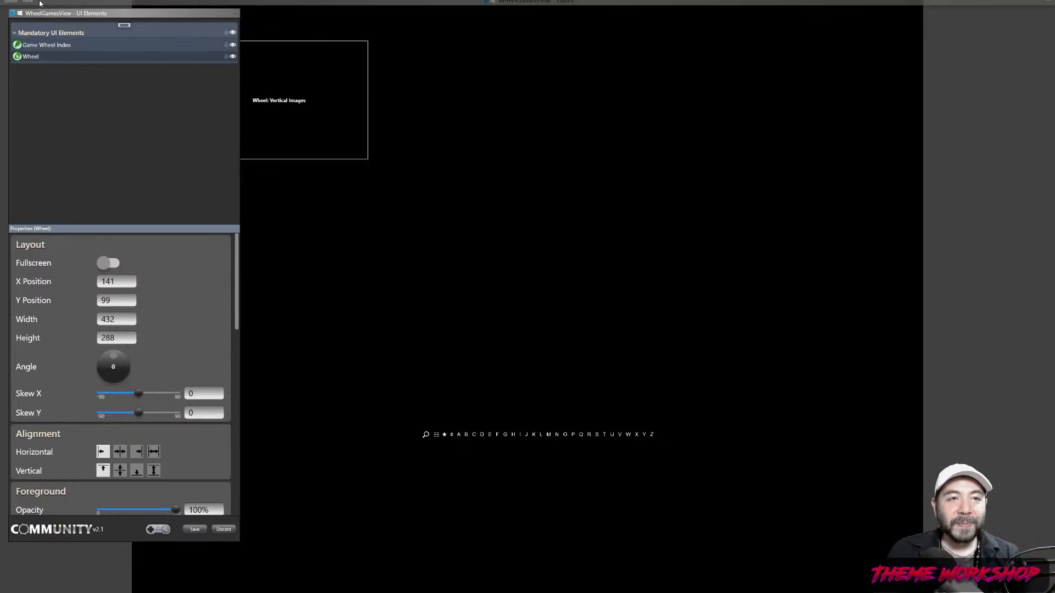
left_click(11, 5)
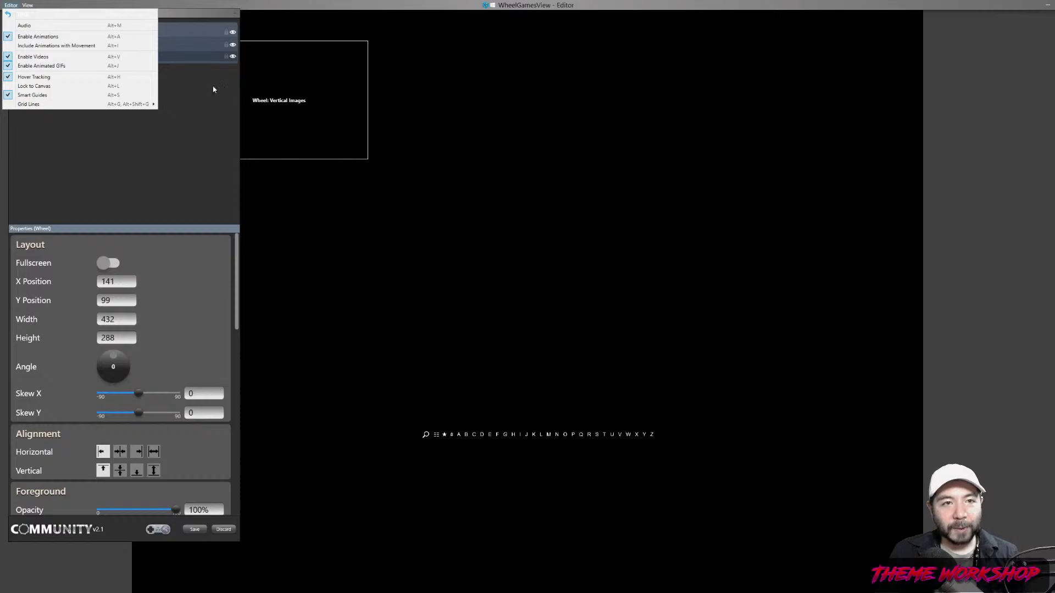
left_click(41, 86)
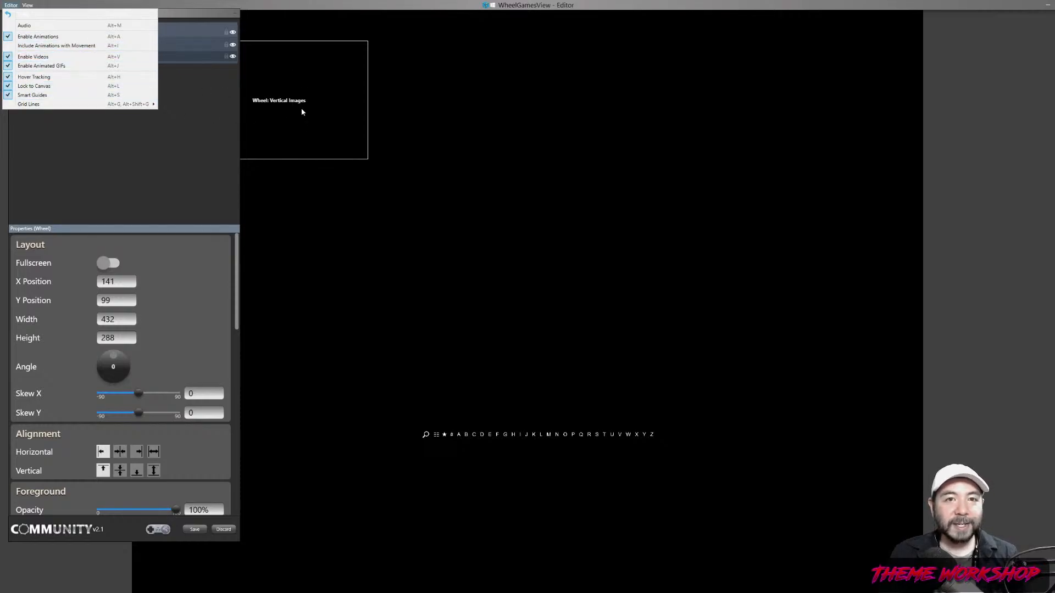
left_click(320, 108)
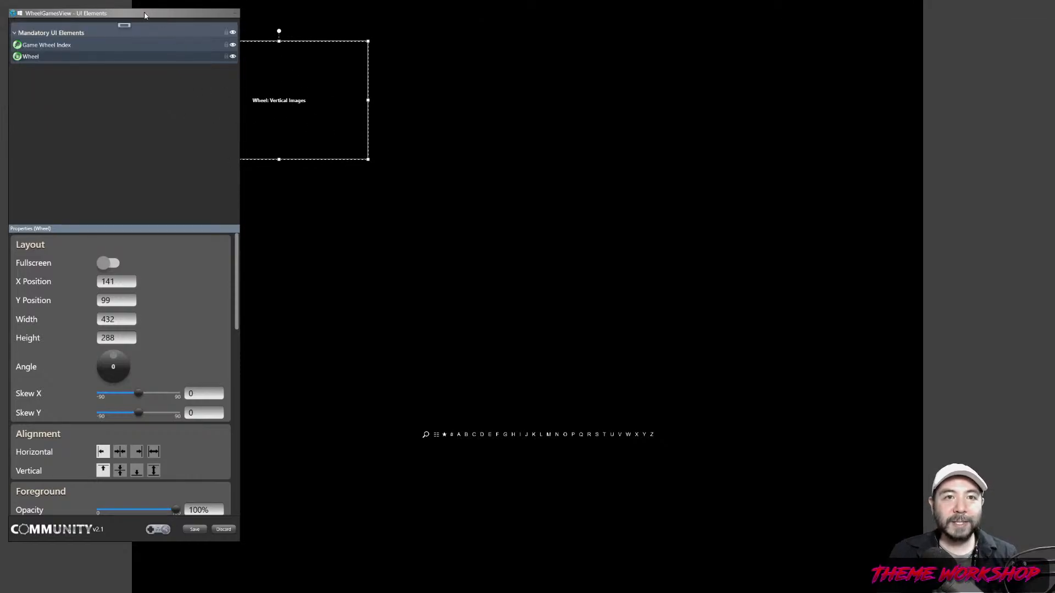
left_click_drag(161, 21, 942, 58)
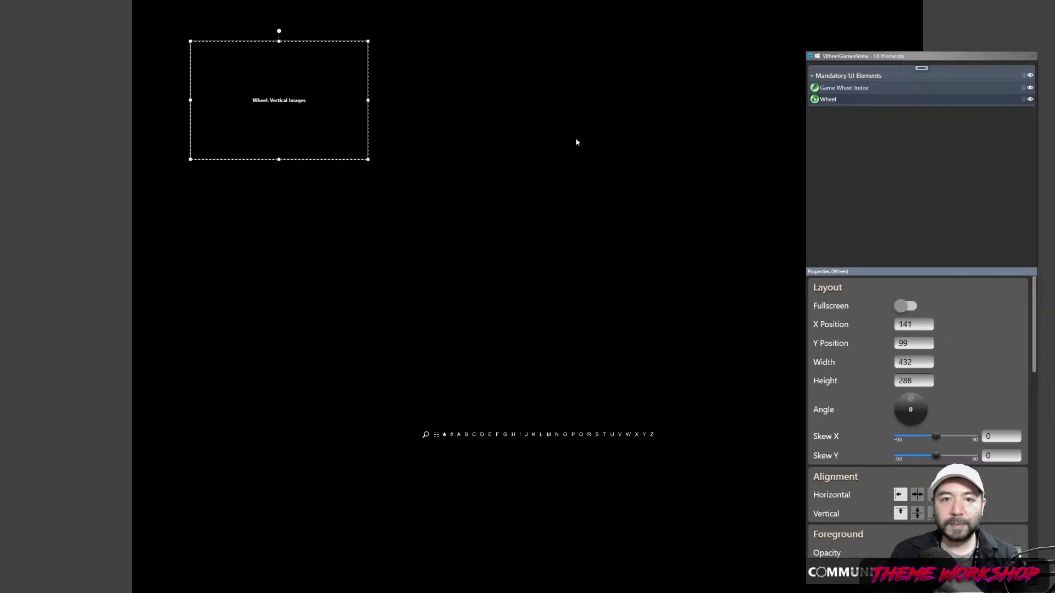
- Place the Wheel at about X 34, Y 0 and enlarge it to about 744 wide and 1440 high
left_click_drag(296, 128, 273, 65)
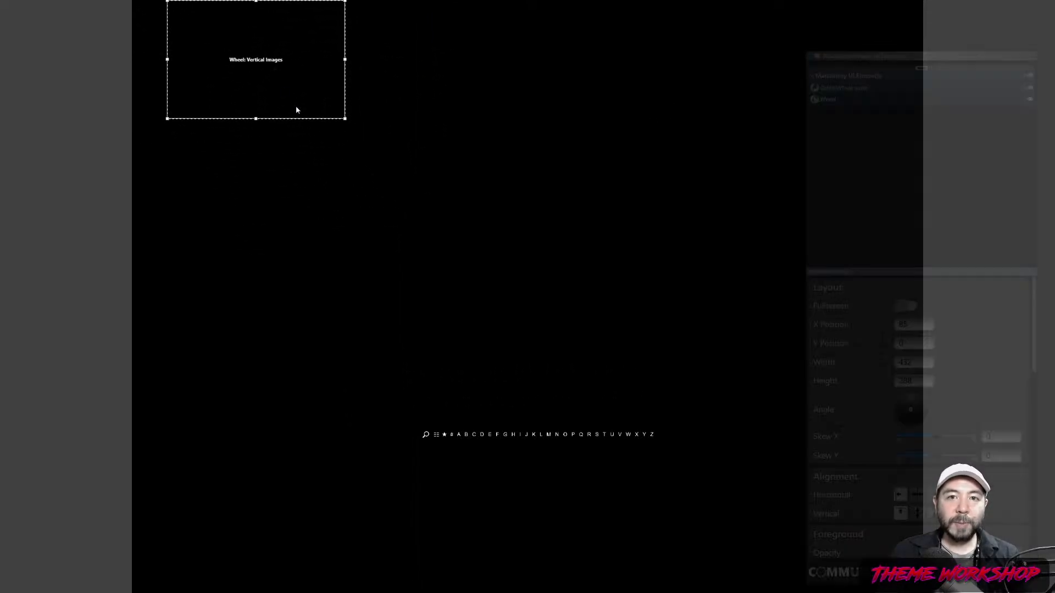
left_click_drag(347, 127, 471, 592)
left_click_drag(301, 395, 279, 396)
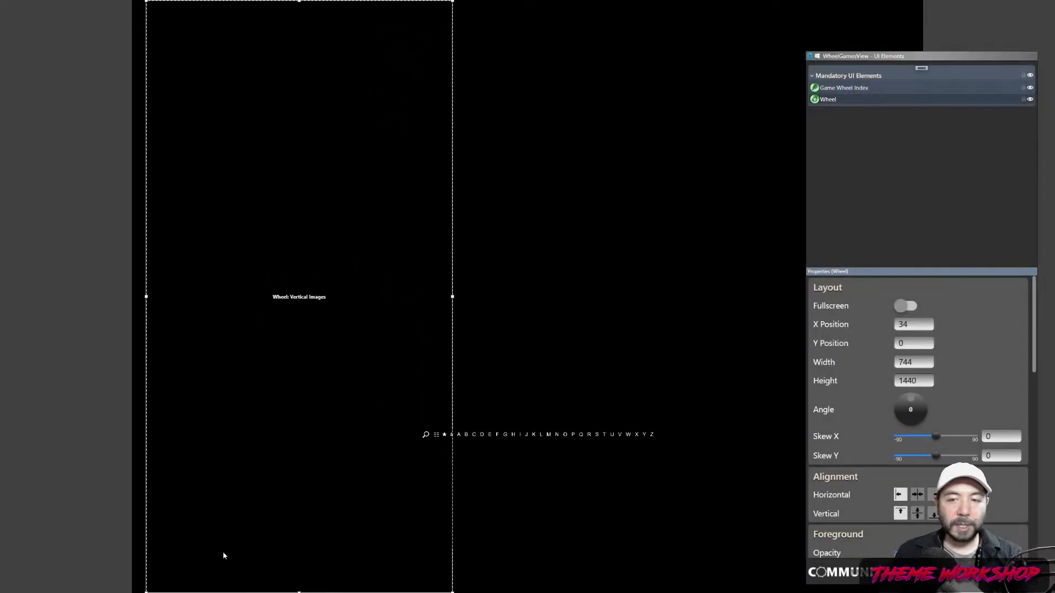
- Switch to the browser, review the app screenshots on the LaunchBox for Android download page, and return to the theme editor
key("alt+Tab")
key("alt+Tab")
key("alt+Tab")
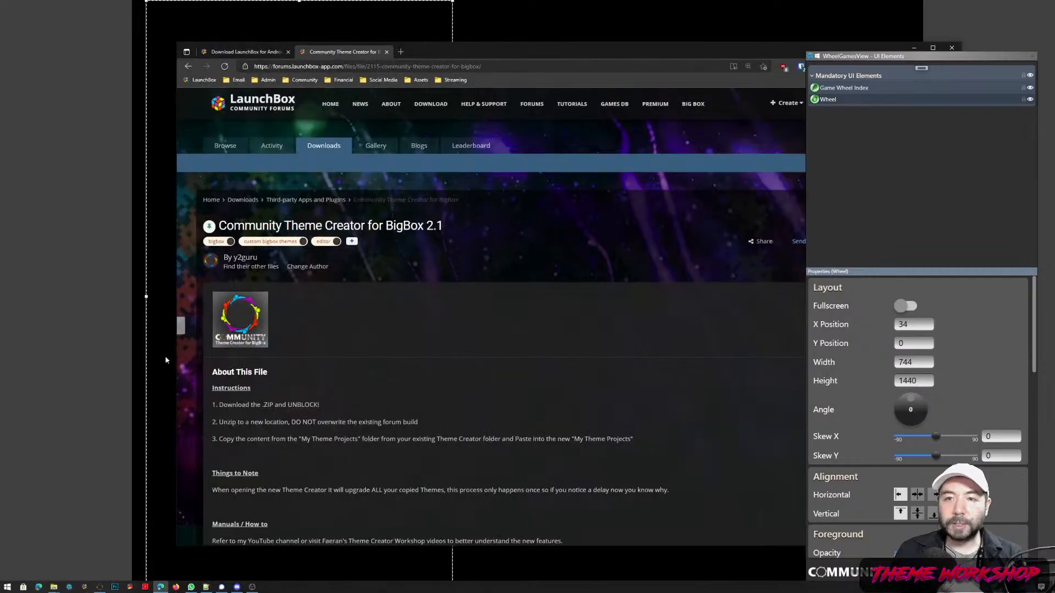
left_click(246, 52)
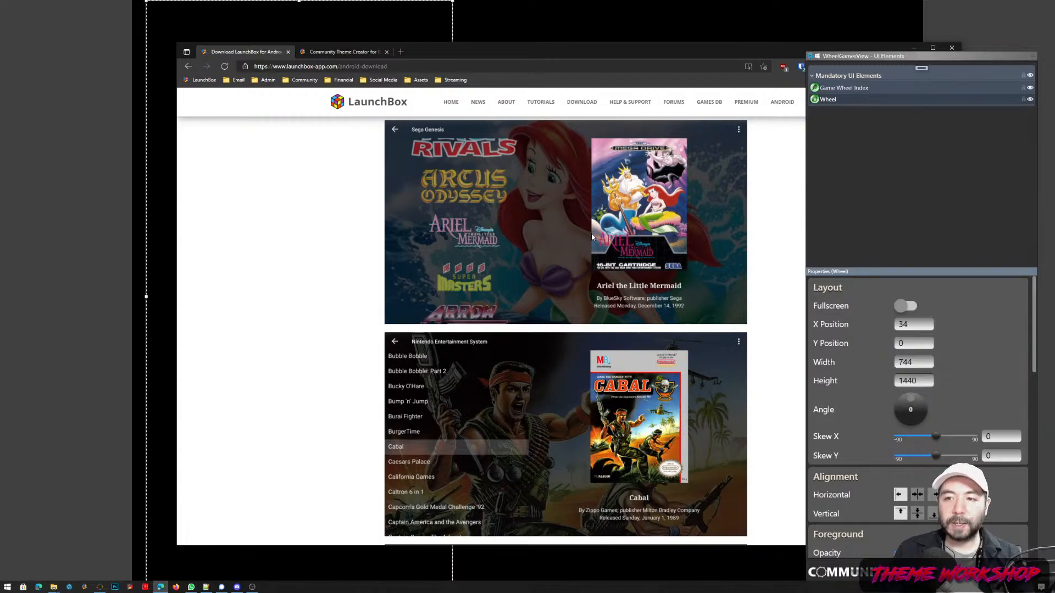
scroll(720, 363, "down", 9)
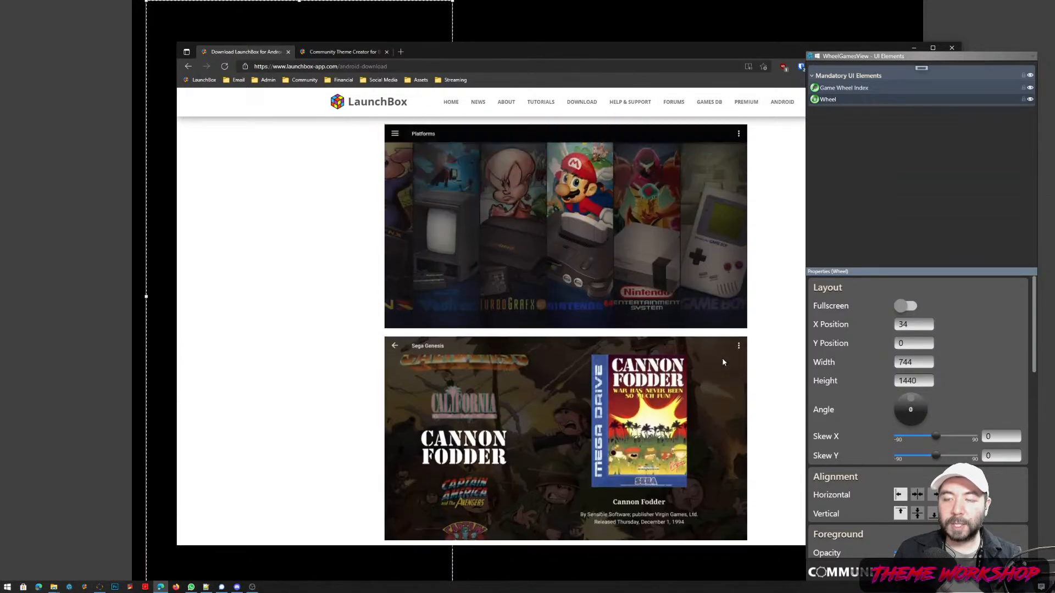
scroll(723, 361, "up", 15)
scroll(724, 363, "down", 9)
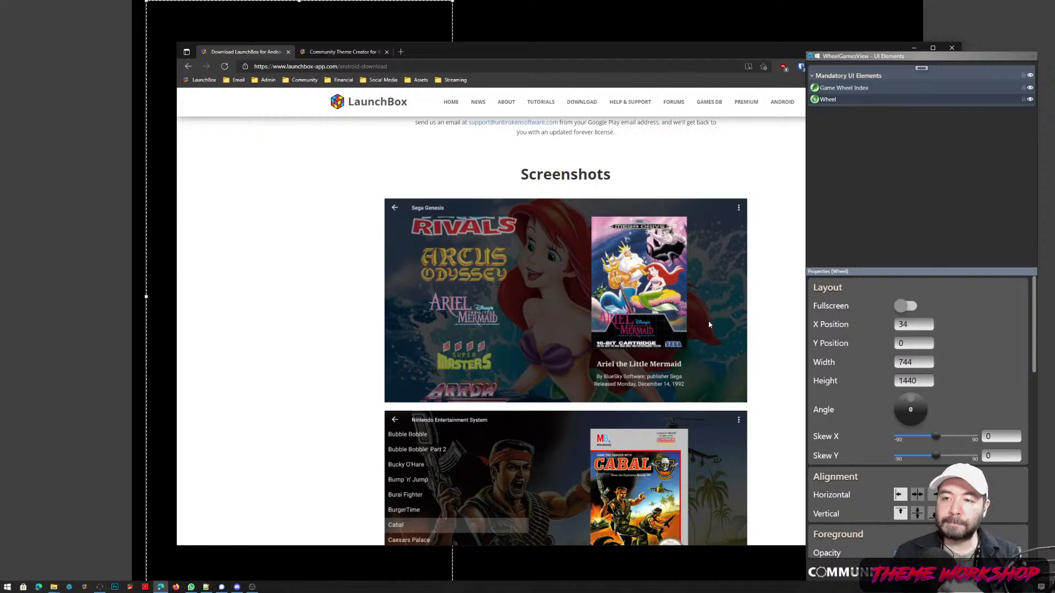
left_click(343, 52)
left_click(260, 52)
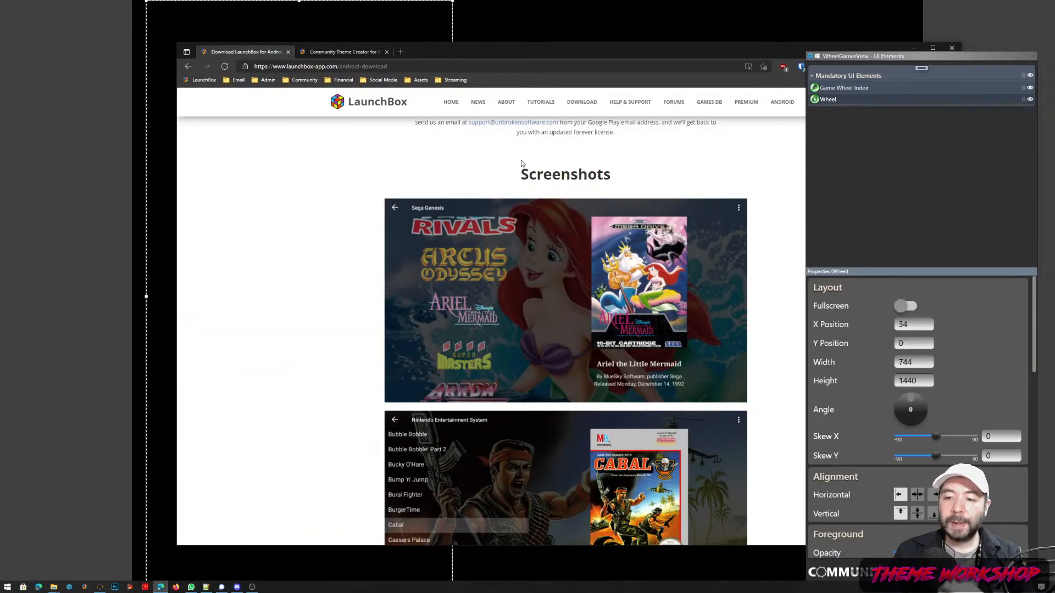
left_click(550, 22)
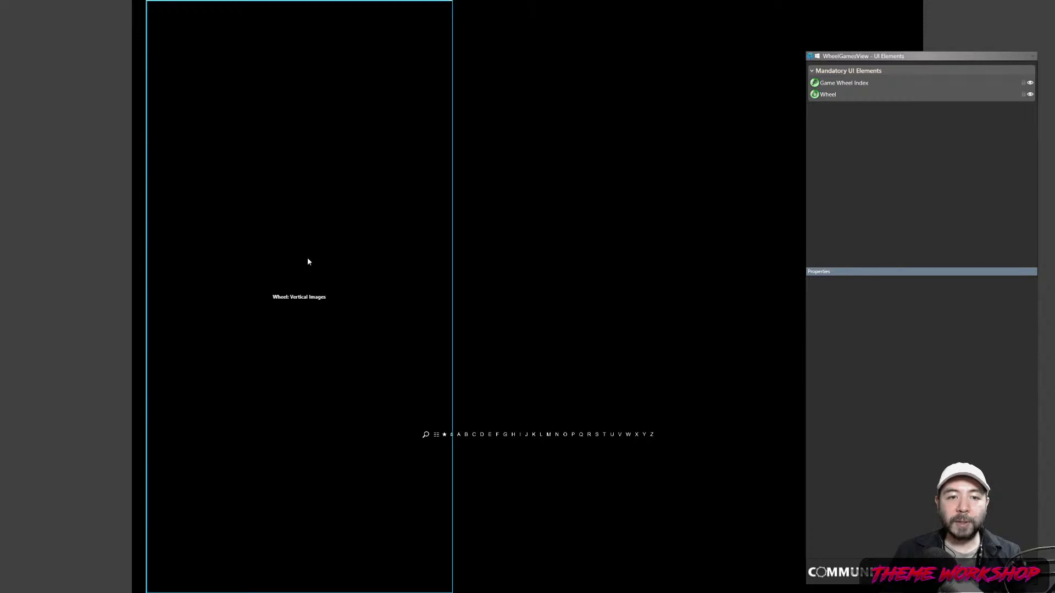
- Move the Wheel to about X 108, Y 0 and open its width for editing
left_click_drag(308, 258, 336, 209)
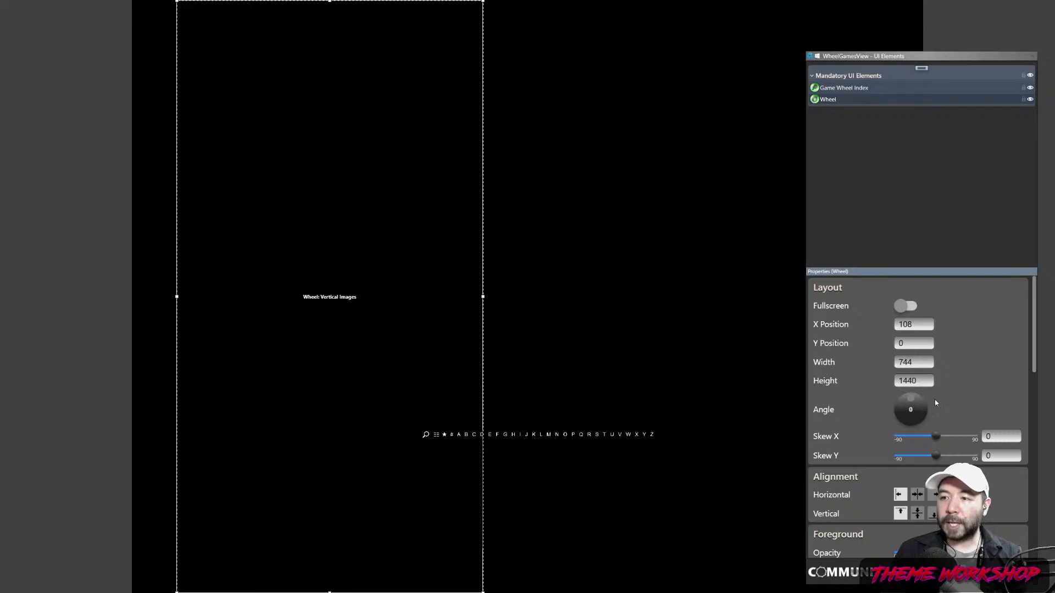
left_click(913, 381)
left_click(915, 362)
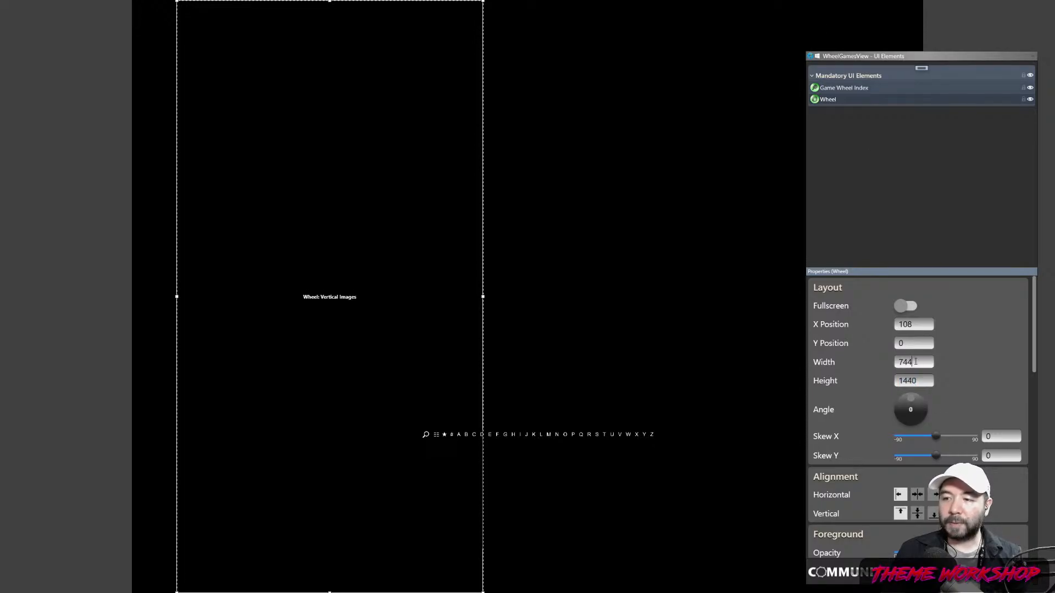
- Move and resize the Game Wheel Index to about 1442 wide and 240 high at X 0, Y 1037
left_click(561, 452)
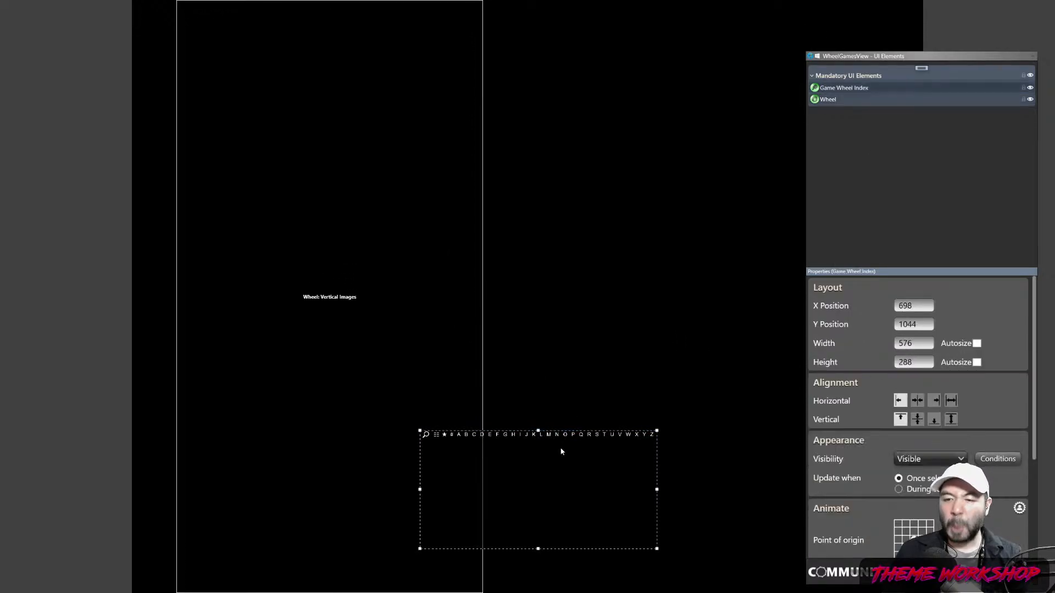
left_click_drag(556, 444, 572, 421)
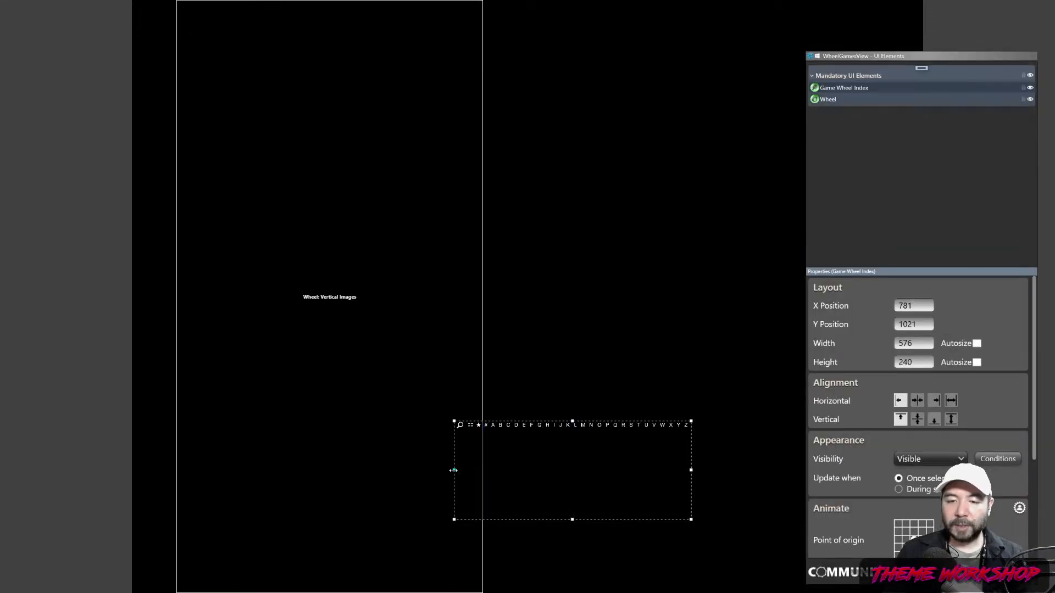
left_click_drag(454, 470, 172, 467)
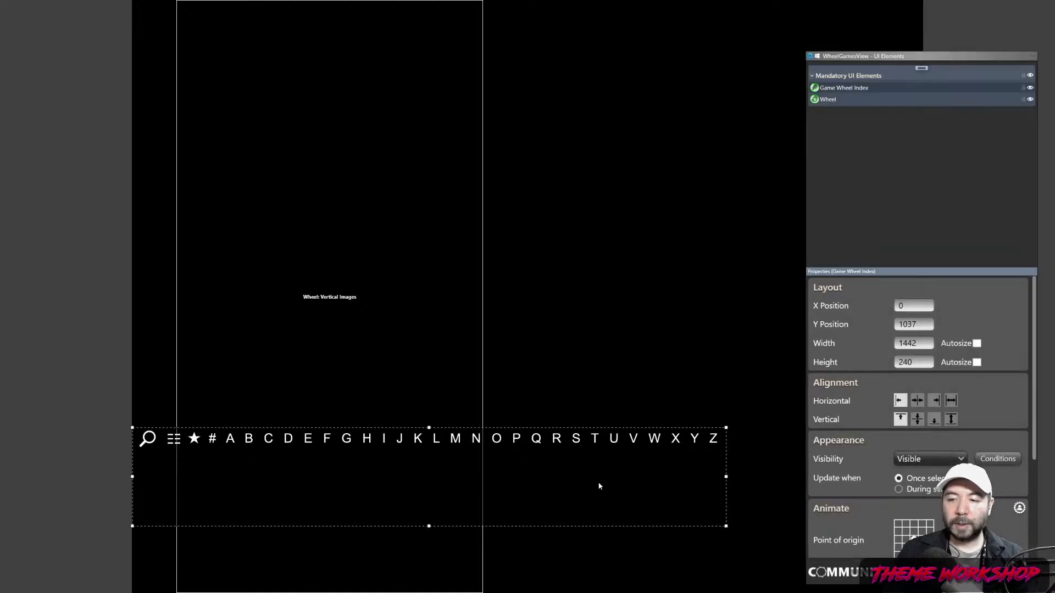
- Resize the Game Wheel Index to about 1920 wide and 83 high, centre it horizontally, and place it at about Y 1257
left_click_drag(726, 477, 923, 479)
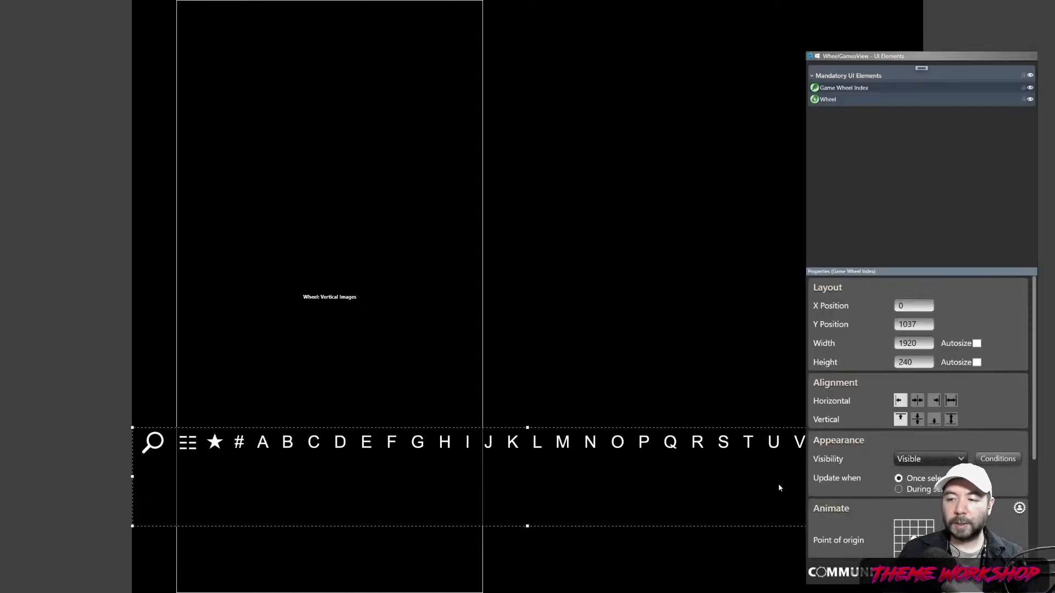
mouse_move(722, 497)
left_mouse_down()
mouse_move(720, 520)
mouse_move(734, 496)
left_mouse_up()
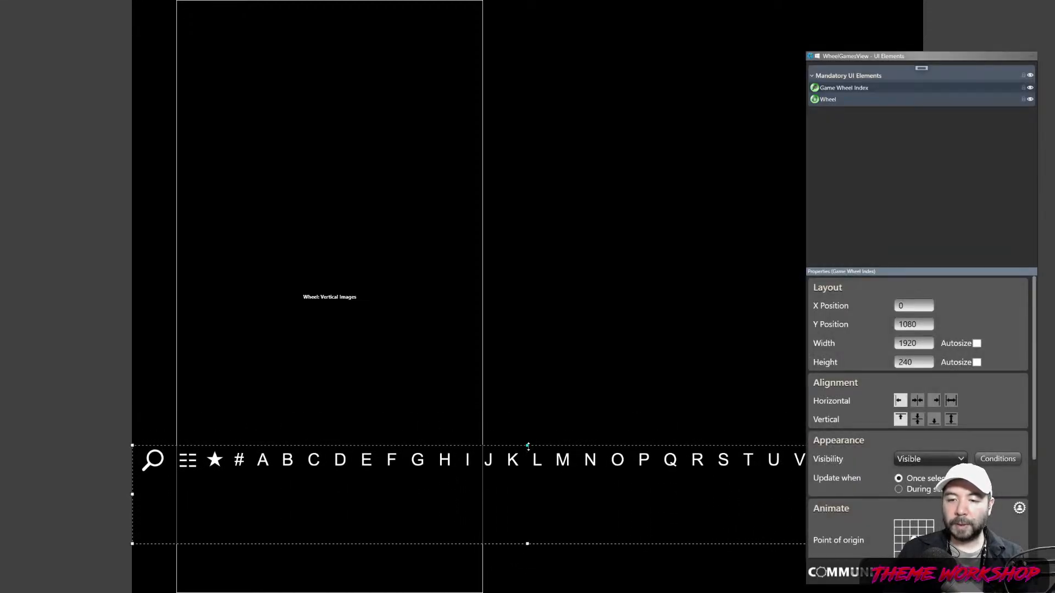
left_click_drag(528, 445, 582, 516)
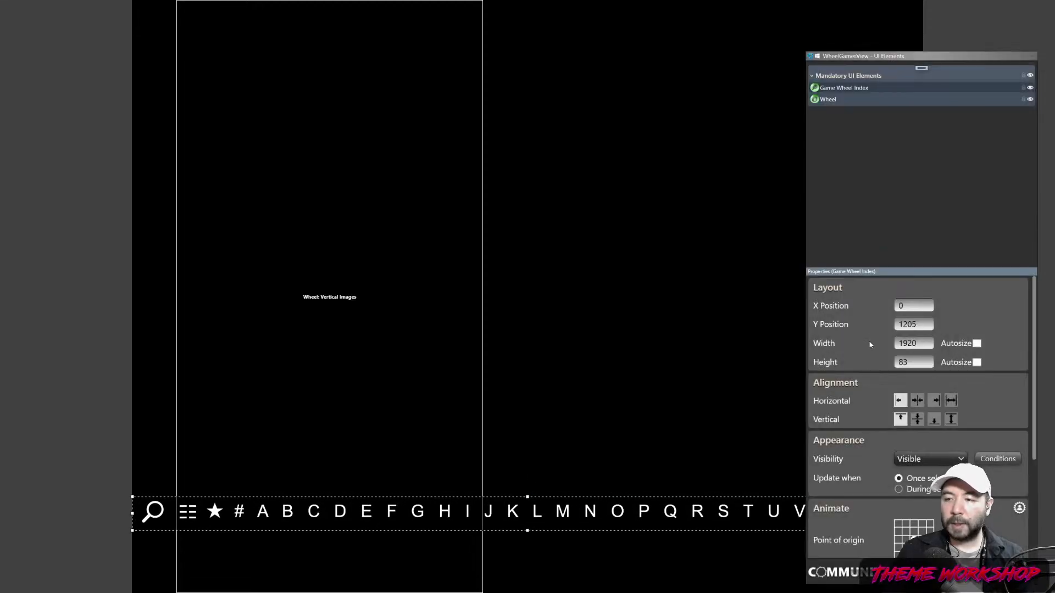
left_click(920, 404)
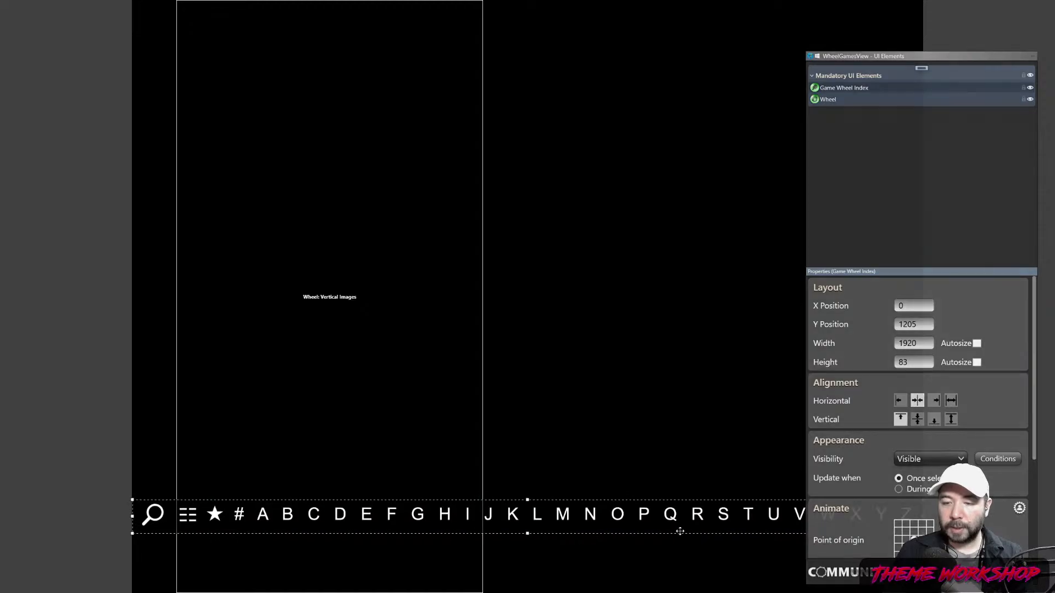
left_click_drag(678, 523, 687, 544)
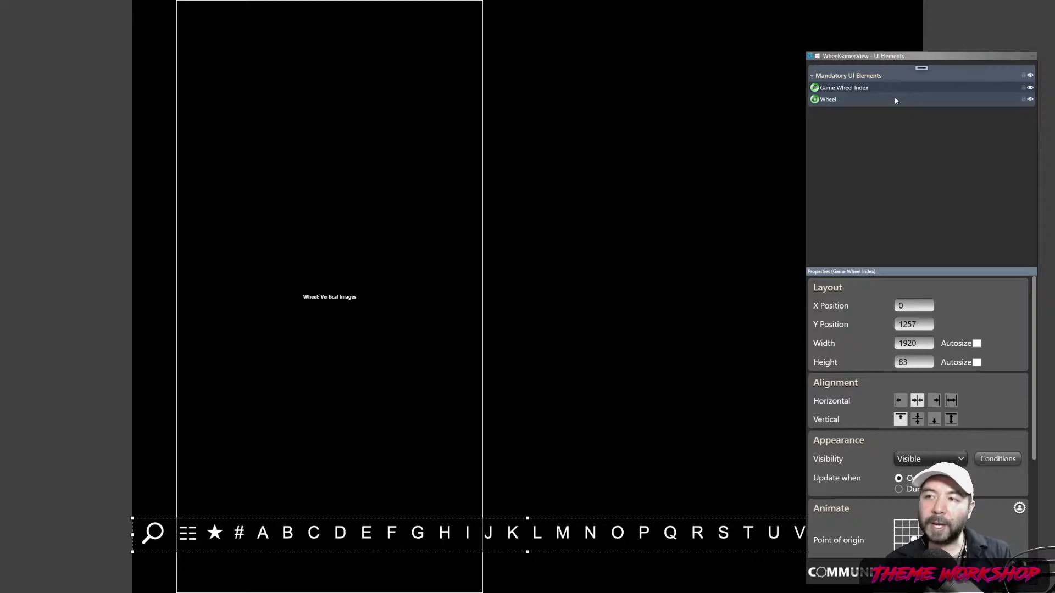
- Check the Android app screenshots in the browser, return to the theme editor, and add an Image element to the view
key("alt+Tab")
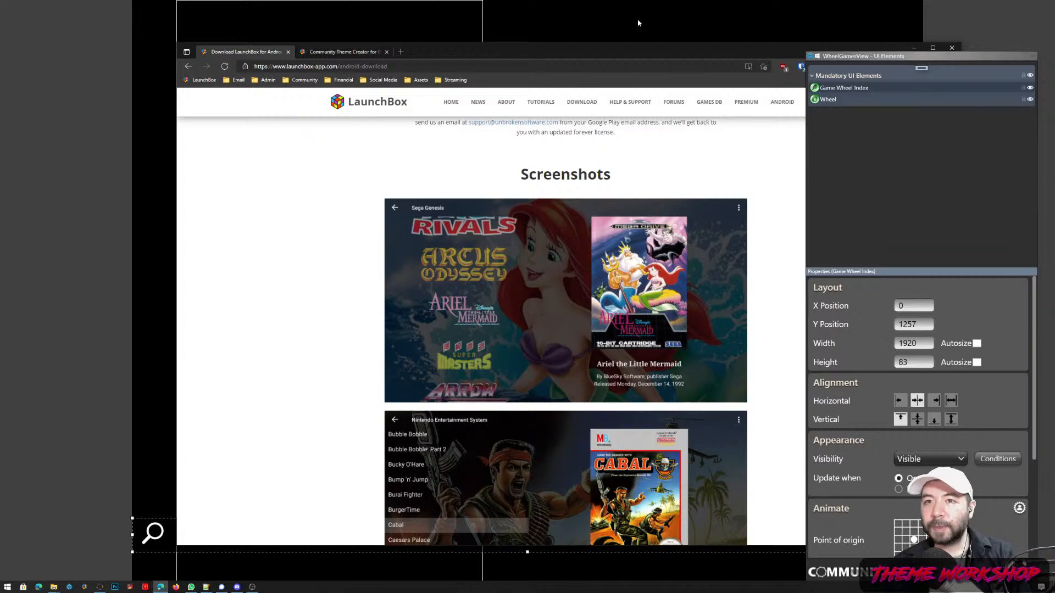
left_click(886, 109)
right_click(923, 72)
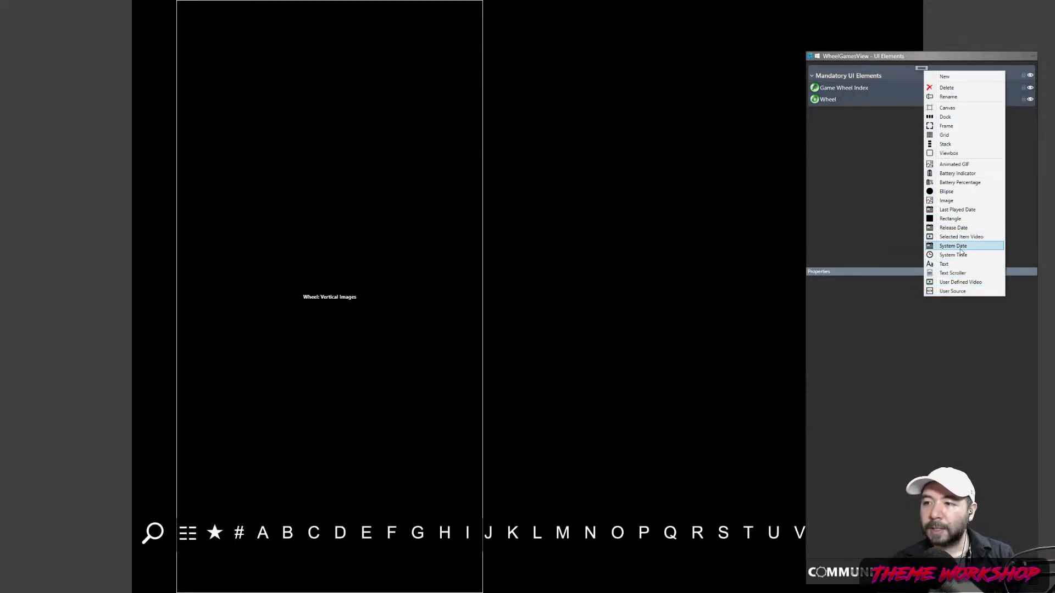
left_click(947, 201)
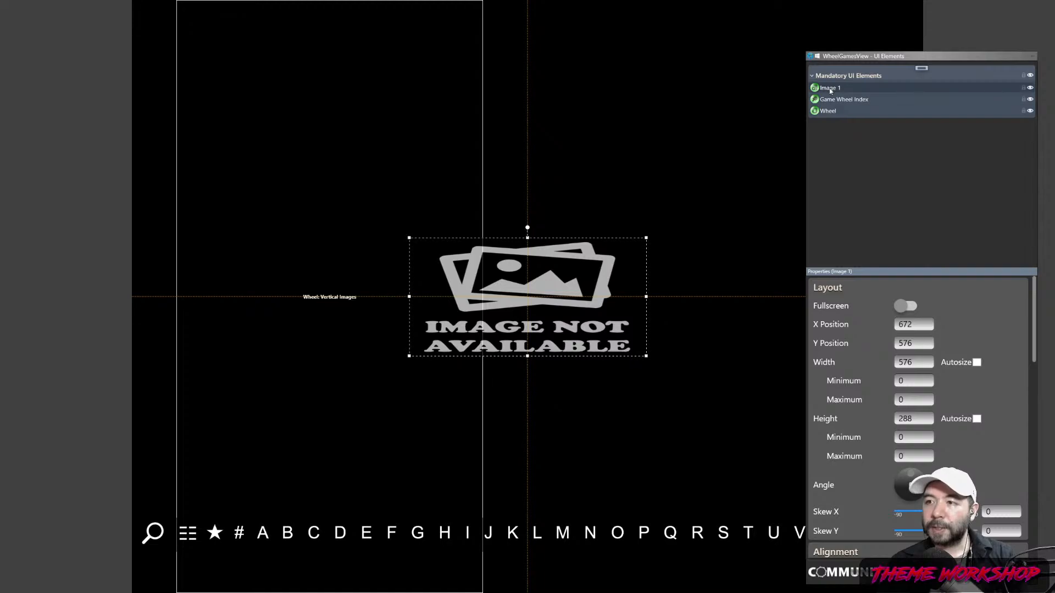
- Create a new UI element group named Background
right_click(923, 68)
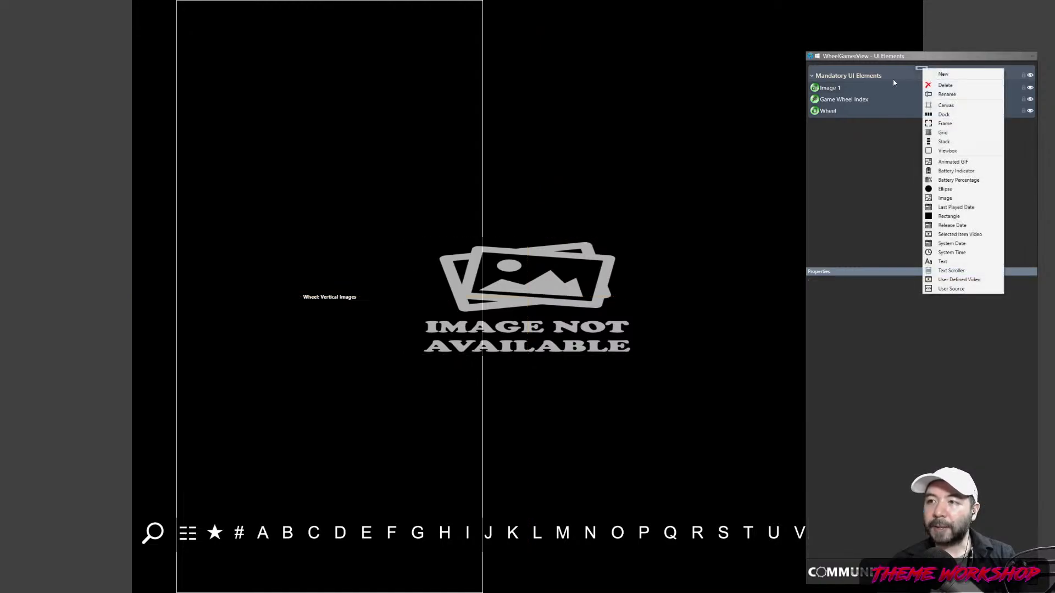
left_click(937, 73)
left_click_drag(839, 74, 902, 150)
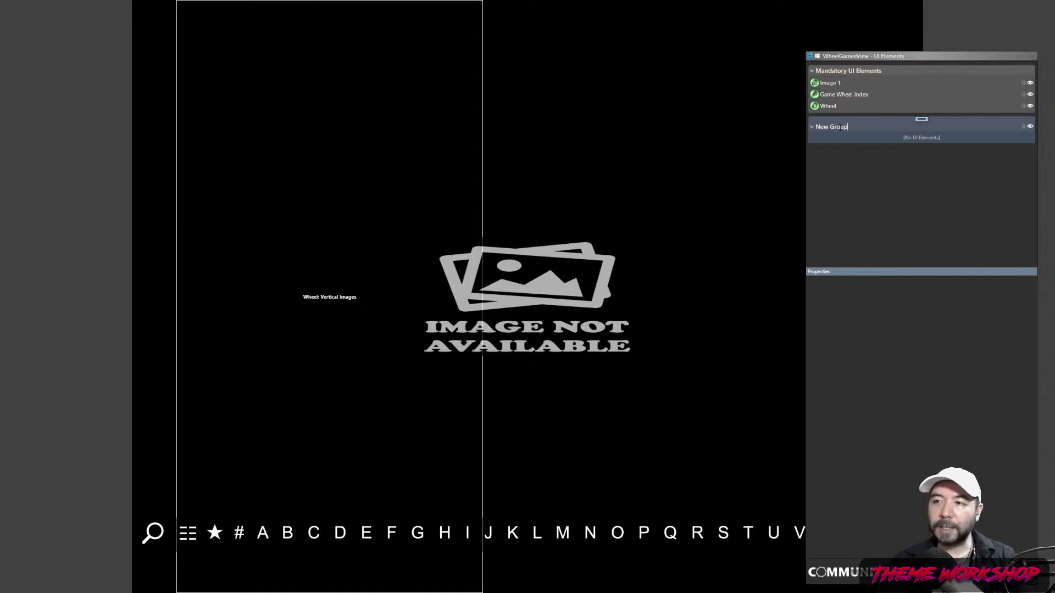
key("BackSpace")
key("BackSpace")
key("BackSpace")
key("BackSpace")
key("BackSpace")
key("BackSpace")
key("BackSpace")
key("BackSpace")
type("Background")
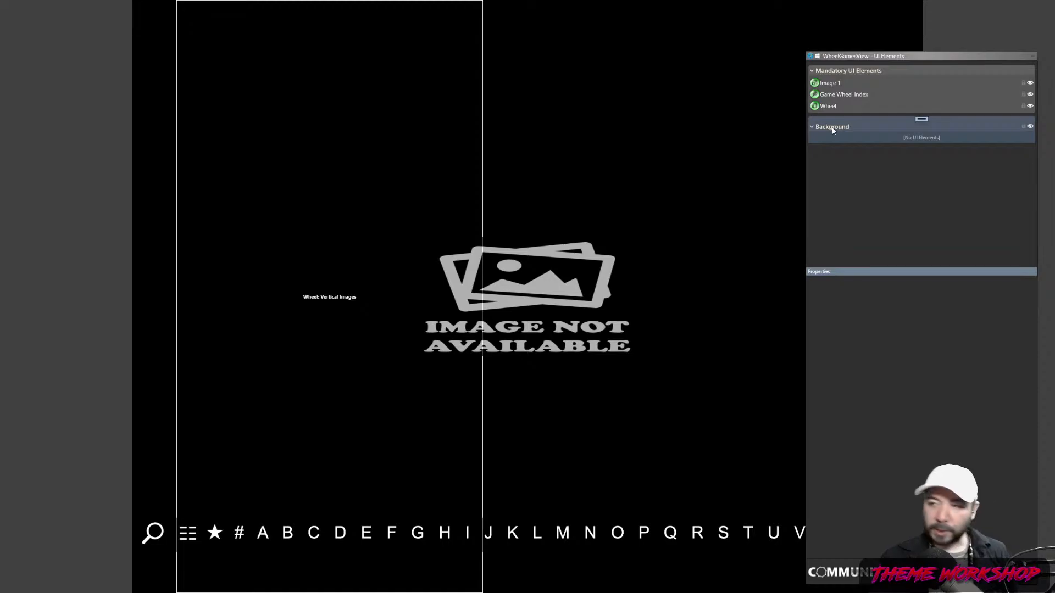
- Move the new image element into the Background group and rename it Background
left_click(834, 89)
left_click_drag(835, 89, 831, 131)
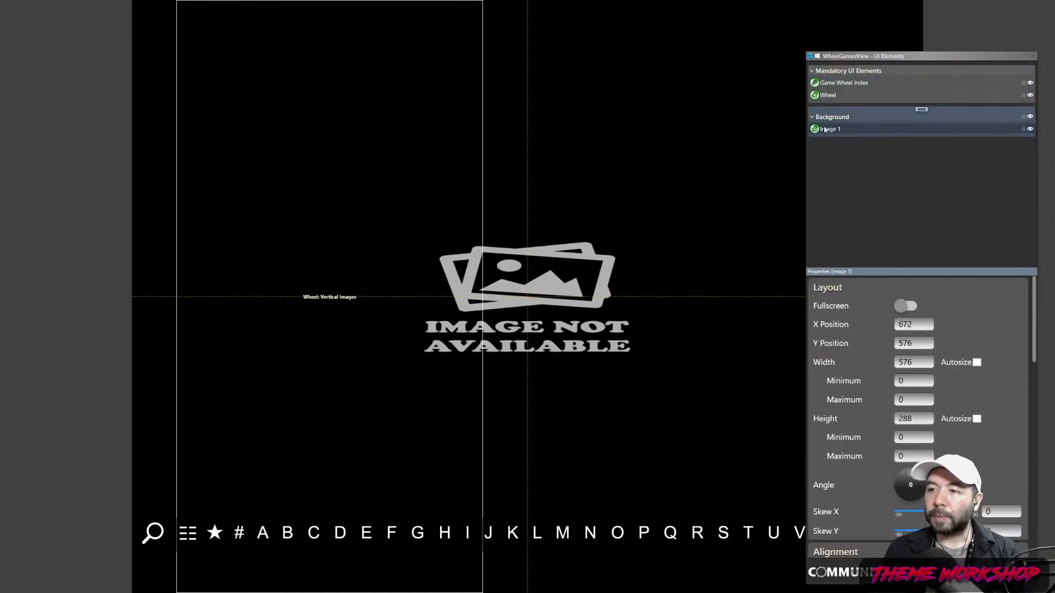
double_click(830, 131)
key("BackSpace")
key("BackSpace")
key("BackSpace")
key("BackSpace")
key("BackSpace")
key("BackSpace")
key("BackSpace")
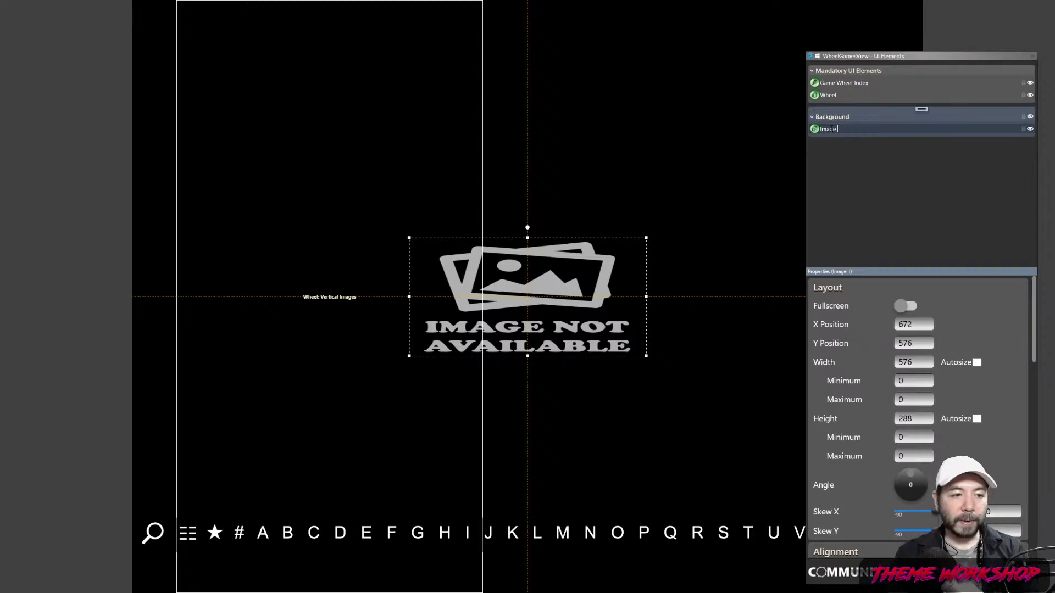
type("Background")
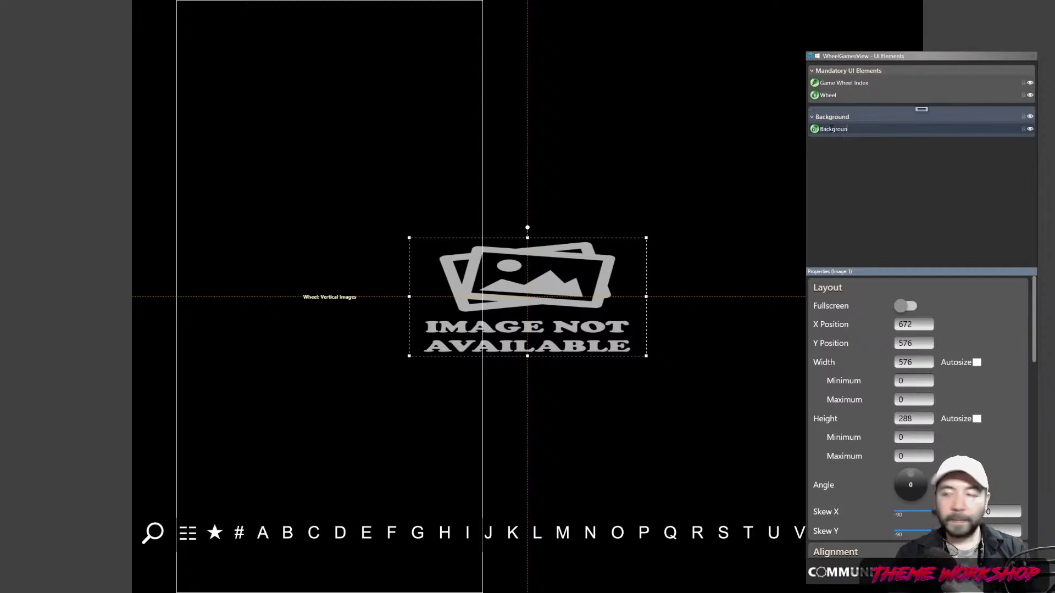
key("Return")
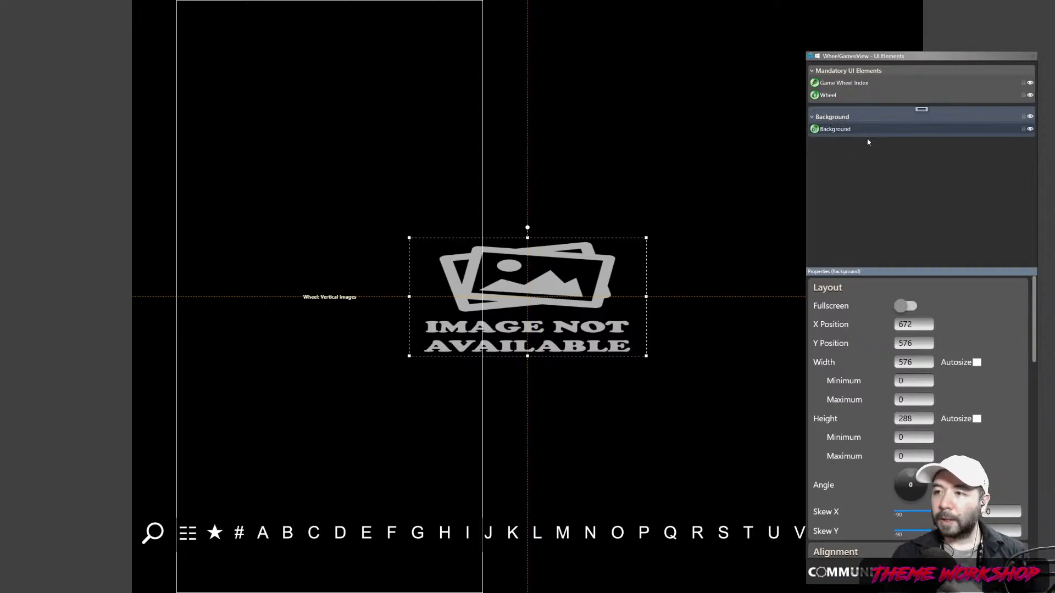
- Try the Background image as a freely placed element at about X 960, Y 495, and set it to fullscreen
left_click(905, 306)
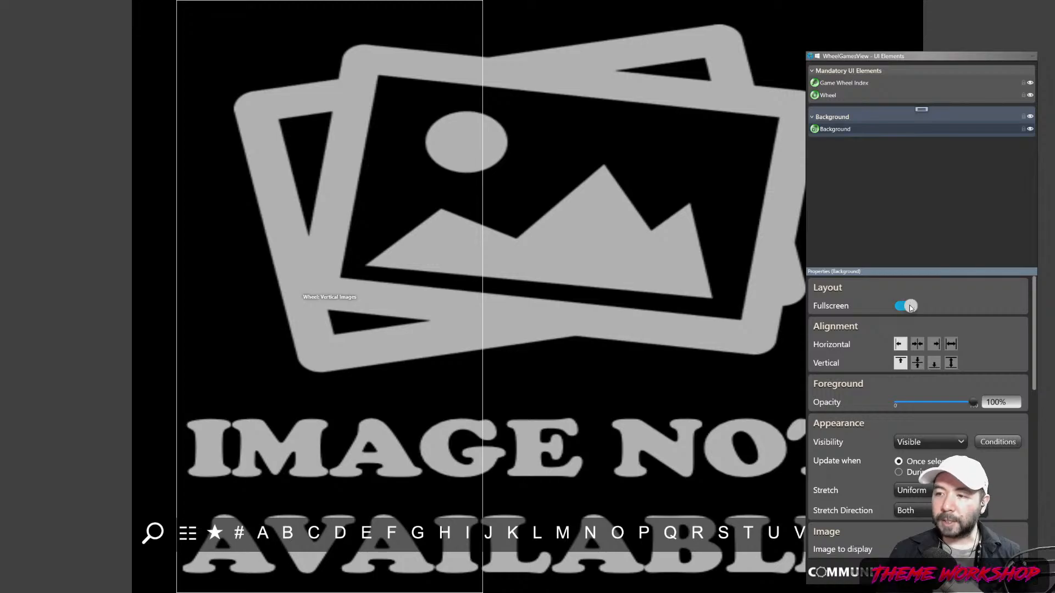
left_click(905, 306)
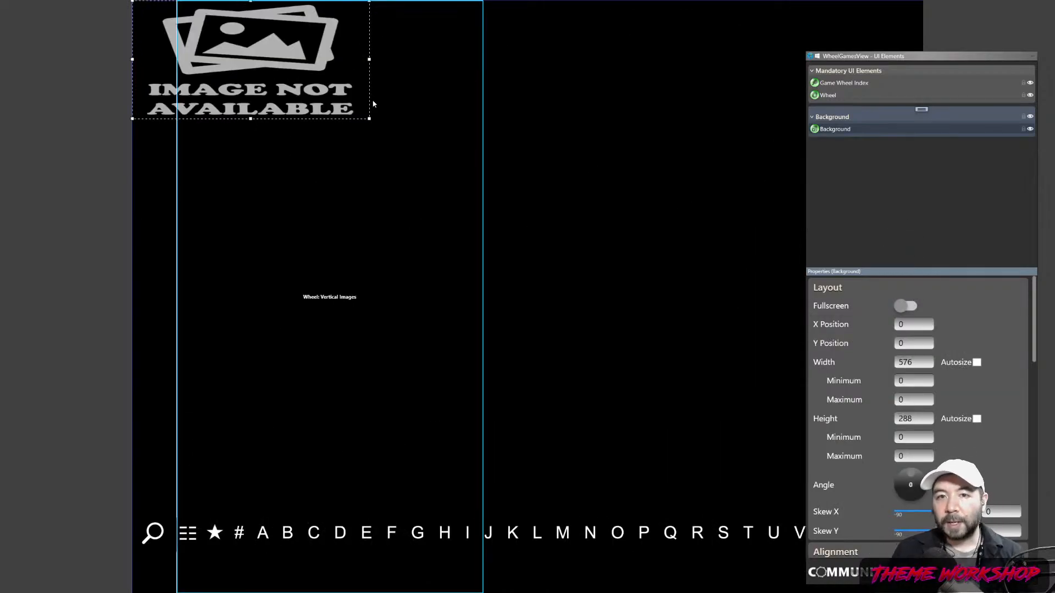
left_click_drag(380, 185, 365, 219)
left_click_drag(163, 76, 558, 279)
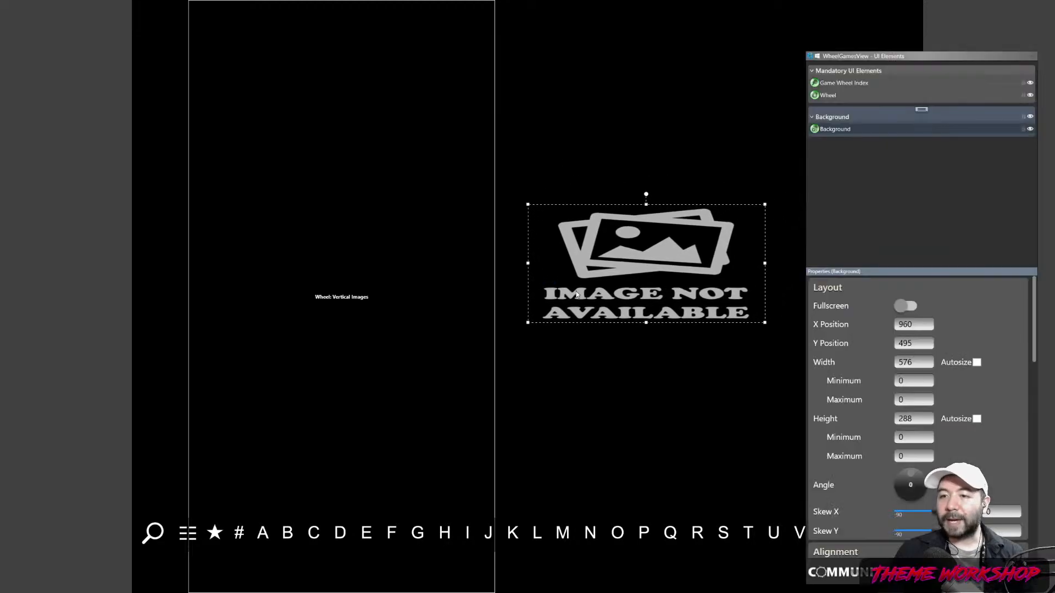
left_click(911, 311)
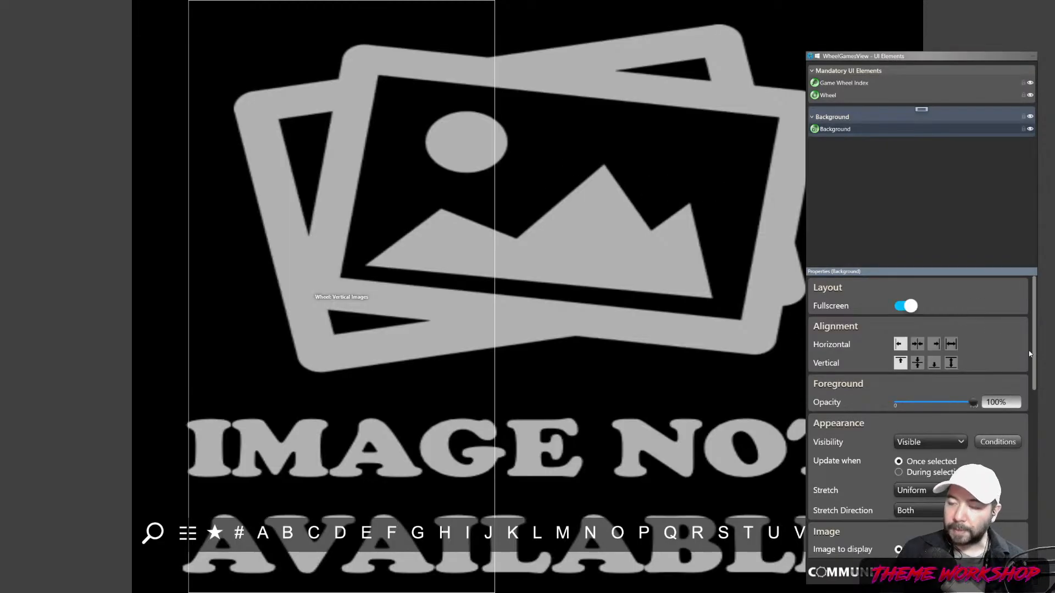
- Set the Background image to display Metadata and choose Game box front as its metadata image
scroll(1034, 333, "down", 3)
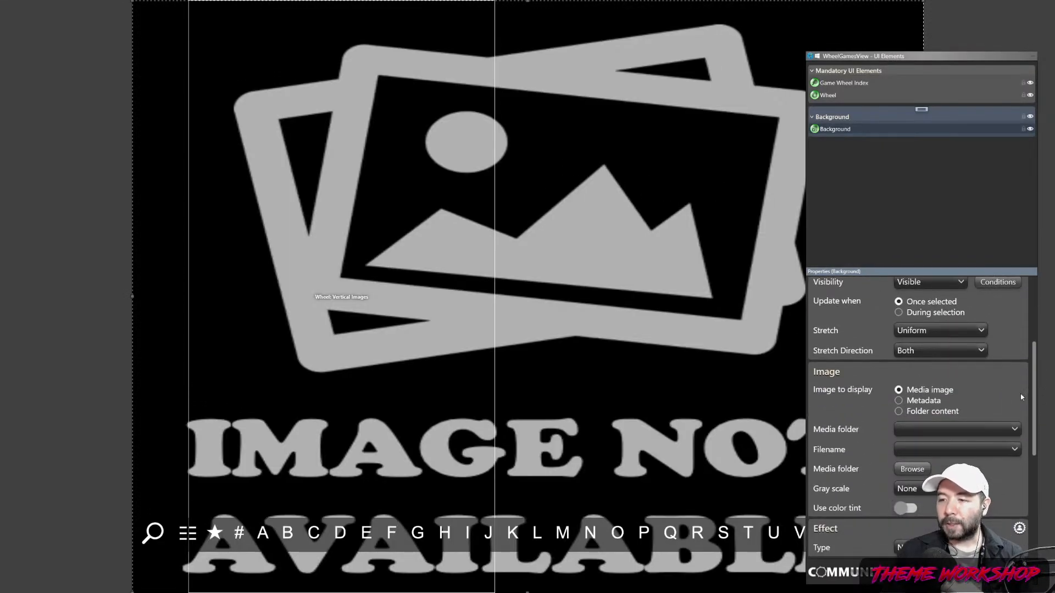
left_click(923, 400)
left_click(962, 429)
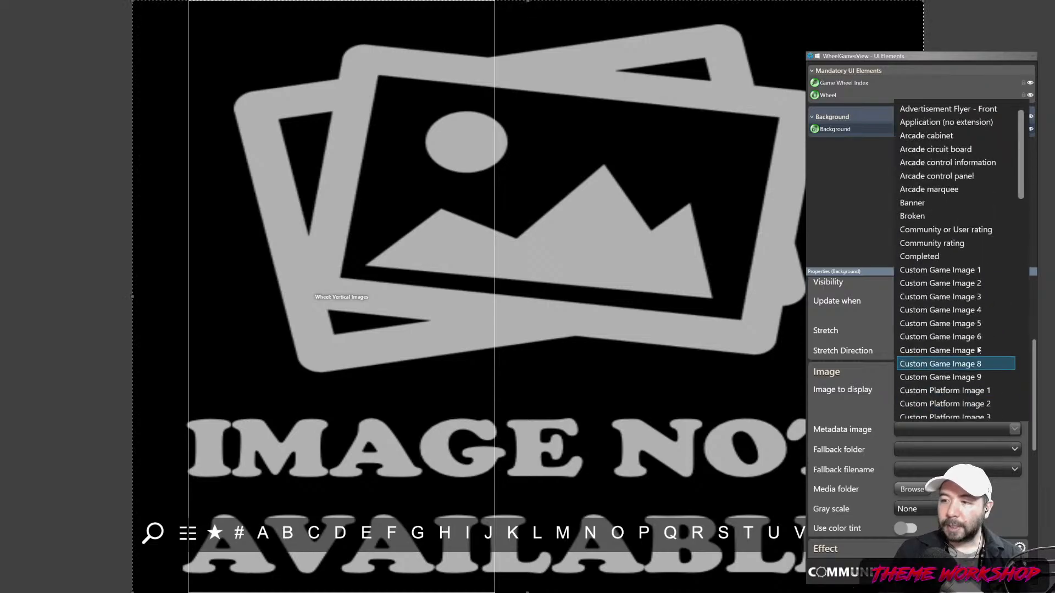
scroll(983, 231, "down", 10)
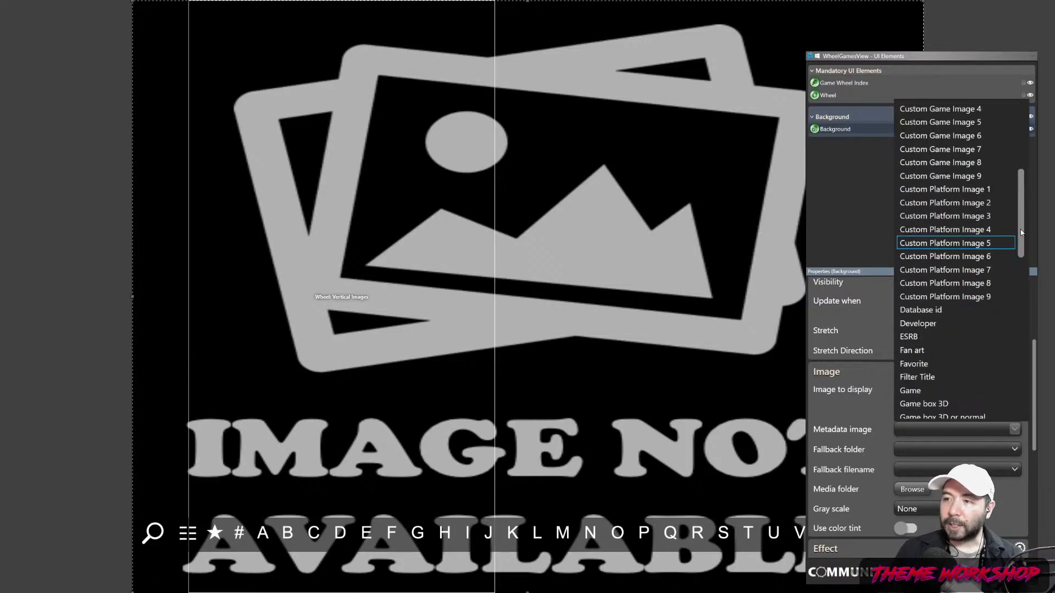
scroll(1008, 300, "down", 3)
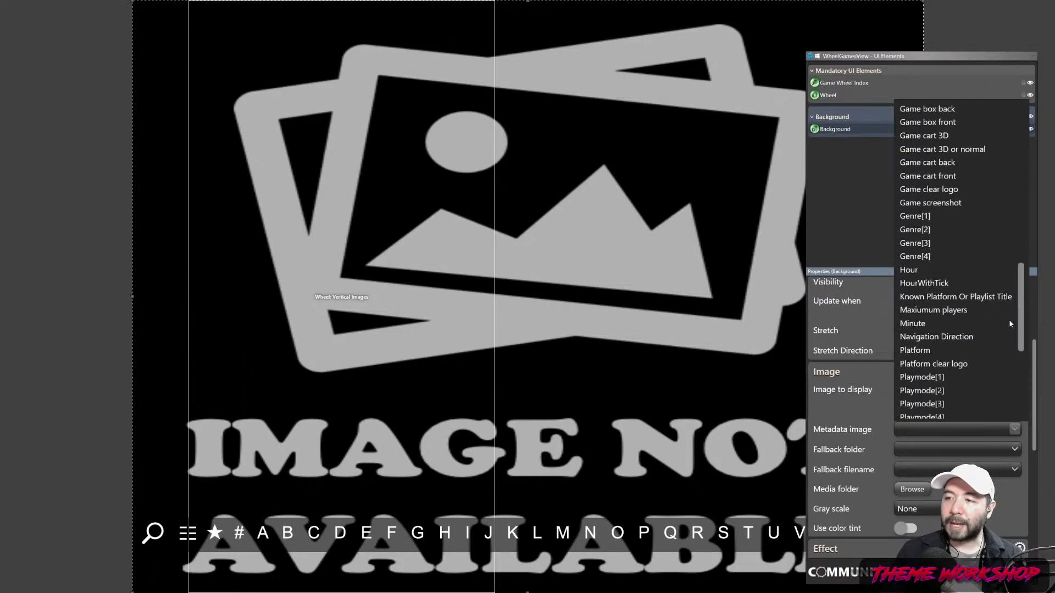
scroll(1006, 280, "up", 4)
scroll(1010, 293, "down", 2)
left_click(967, 216)
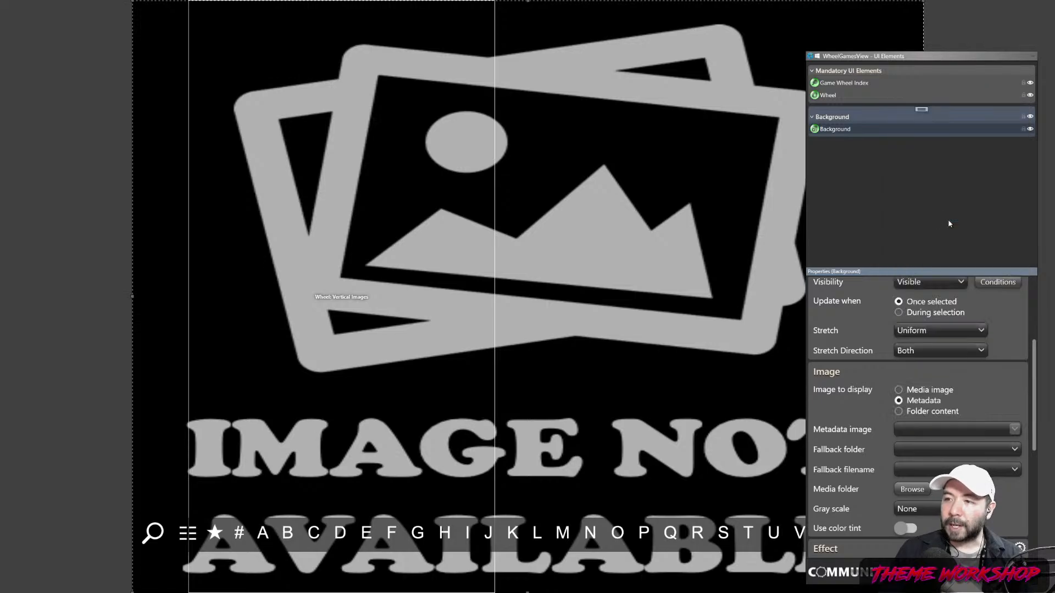
- Change the Background element's metadata image to Fan art
left_click(1000, 434)
scroll(985, 299, "down", 1)
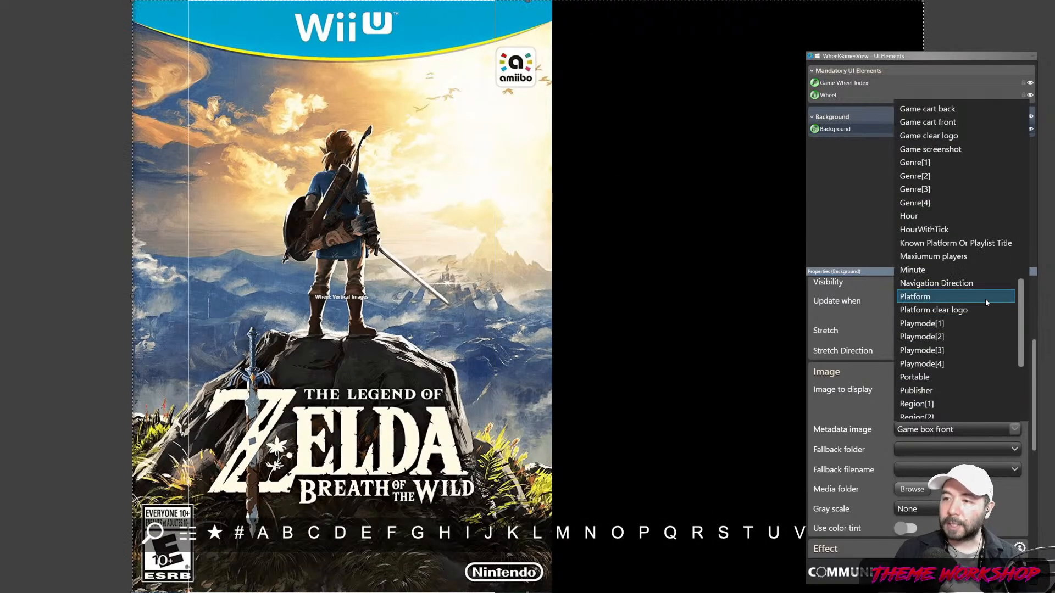
scroll(987, 309, "down", 4)
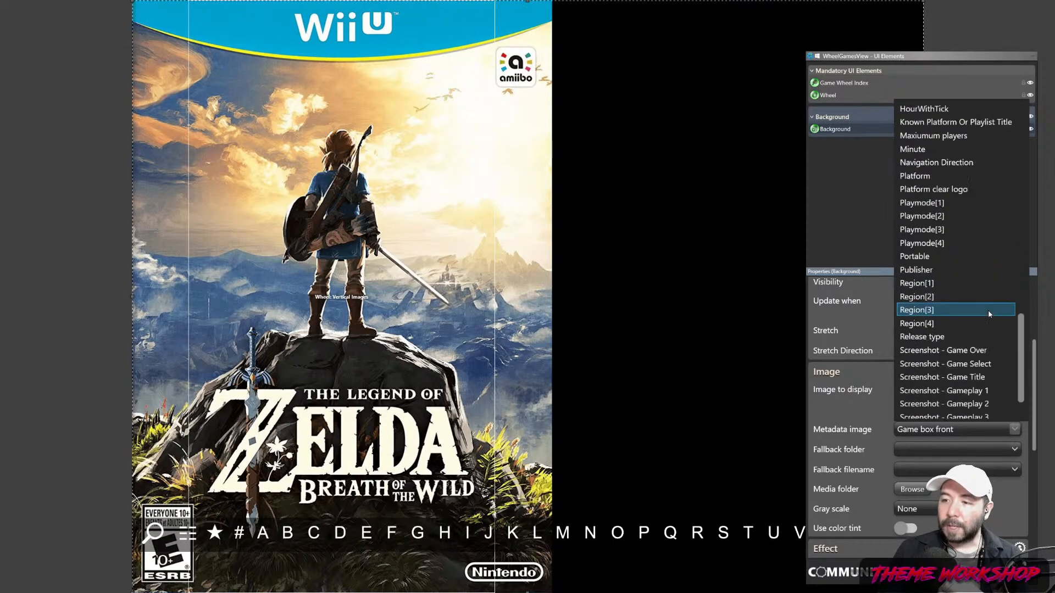
scroll(985, 317, "up", 6)
scroll(984, 318, "up", 4)
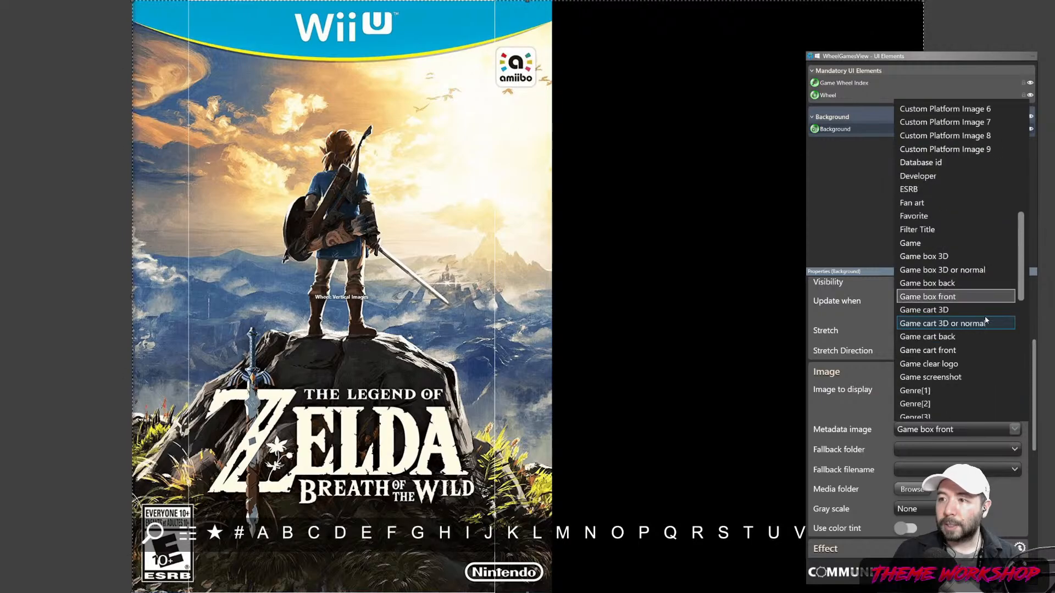
scroll(984, 318, "down", 3)
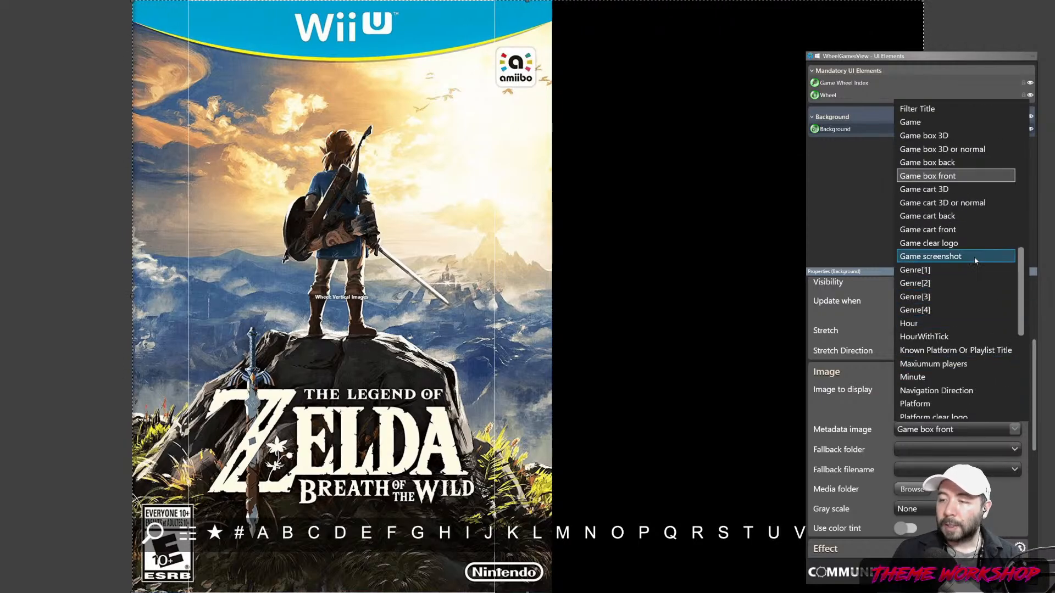
scroll(981, 258, "up", 3)
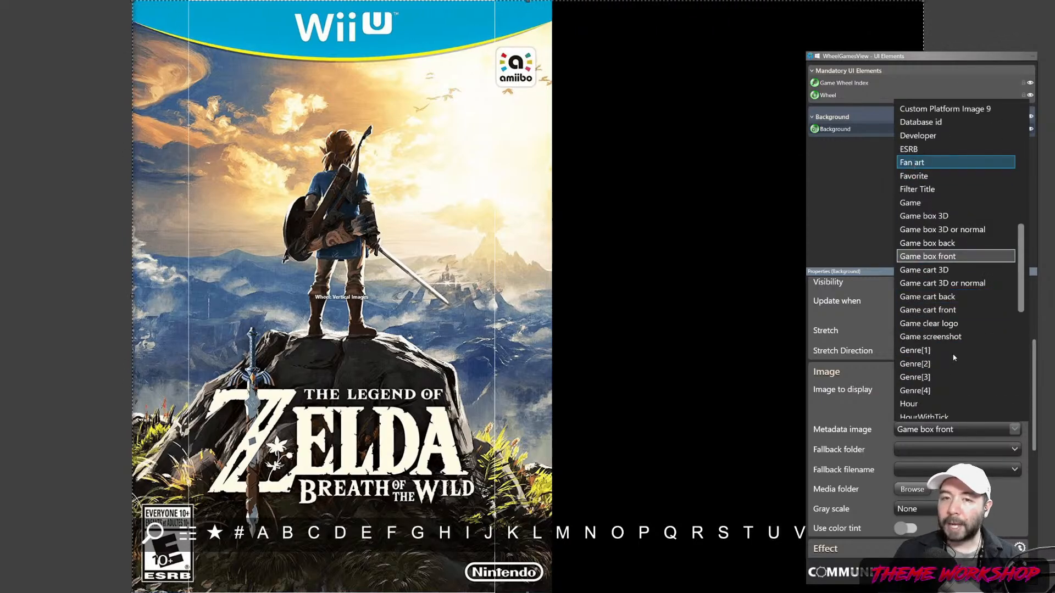
left_click(912, 162)
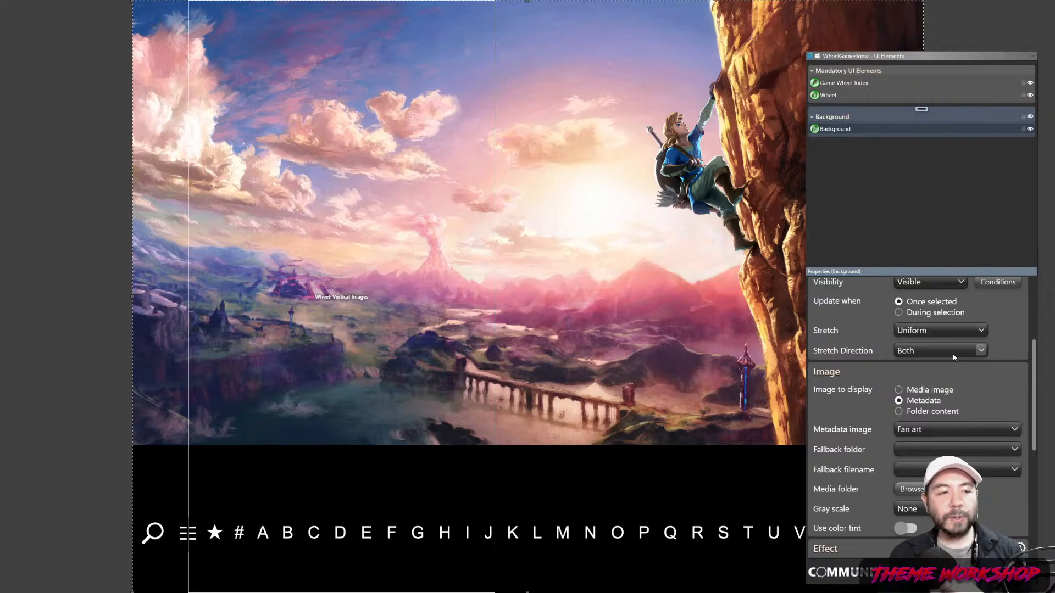
- Reposition the UI Elements window to check the whole layout and set the Background image's Stretch to Fill
left_click_drag(878, 59, 1008, 37)
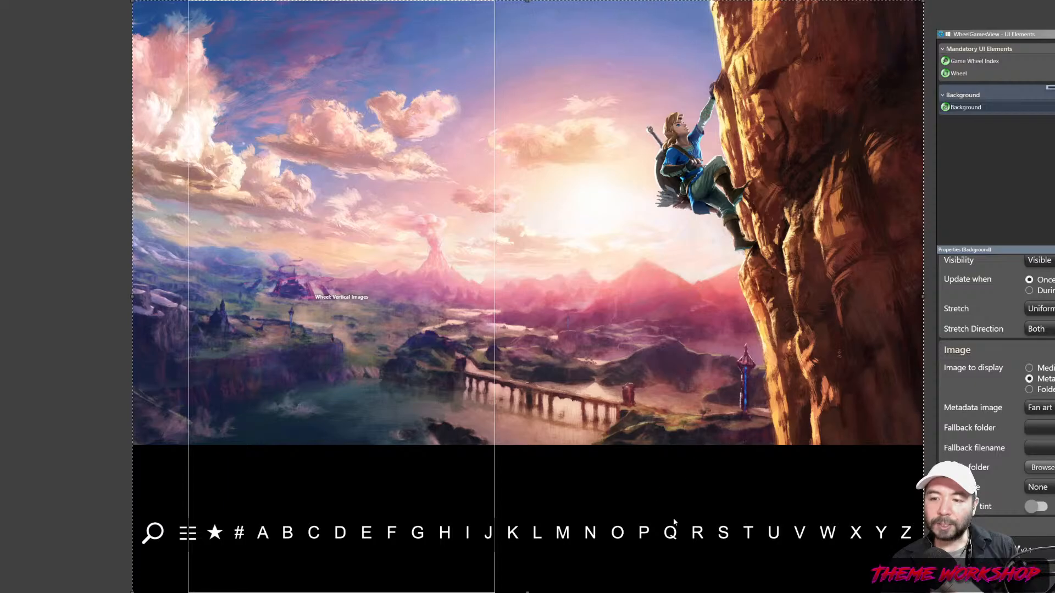
left_click_drag(1011, 35, 428, 38)
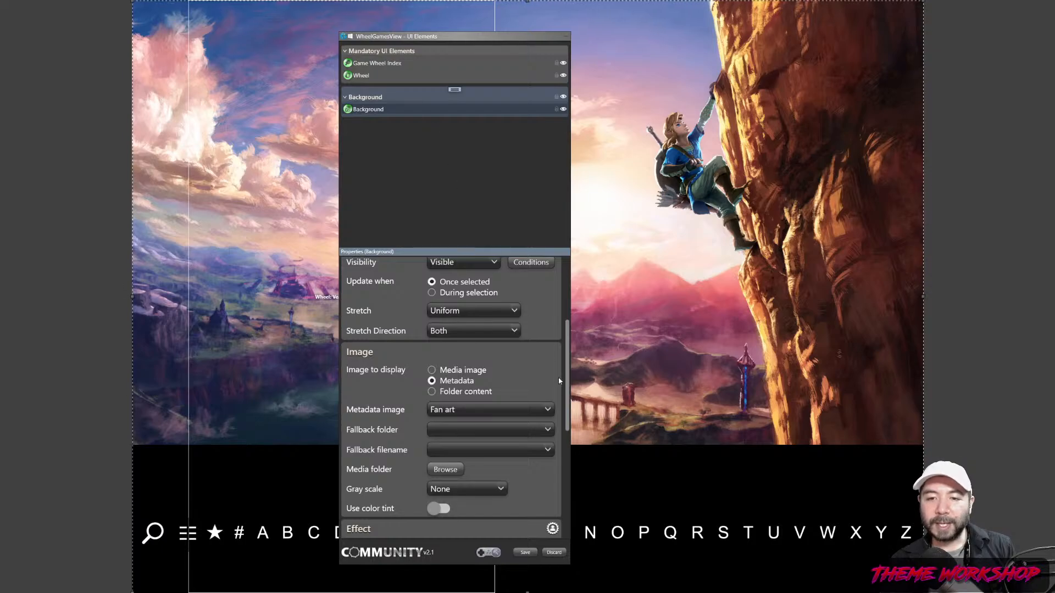
mouse_move(566, 373)
left_mouse_down()
mouse_move(569, 308)
mouse_move(575, 376)
left_mouse_up()
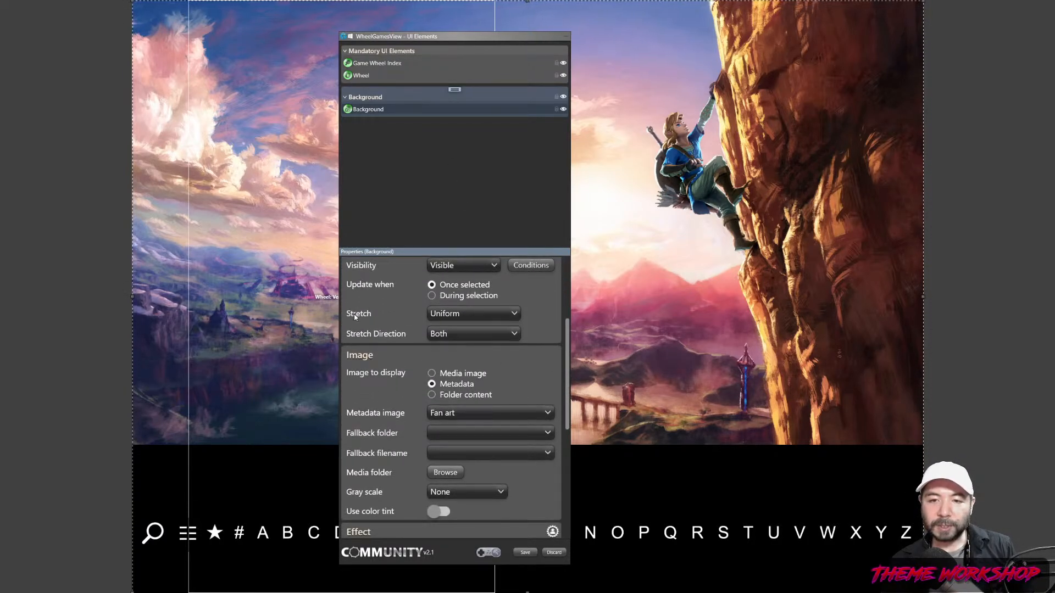
left_click(462, 315)
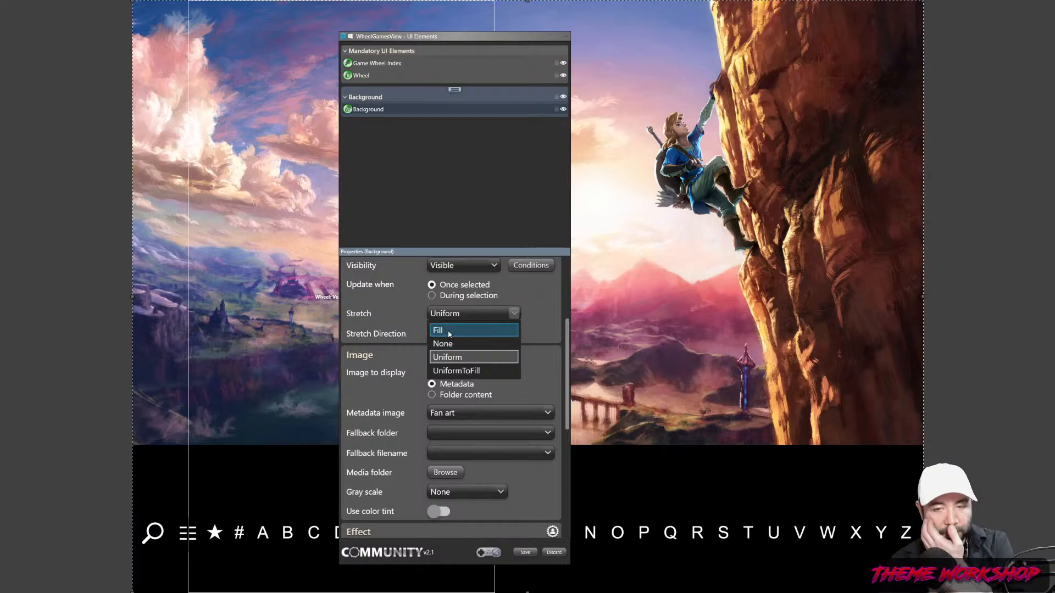
left_click(449, 331)
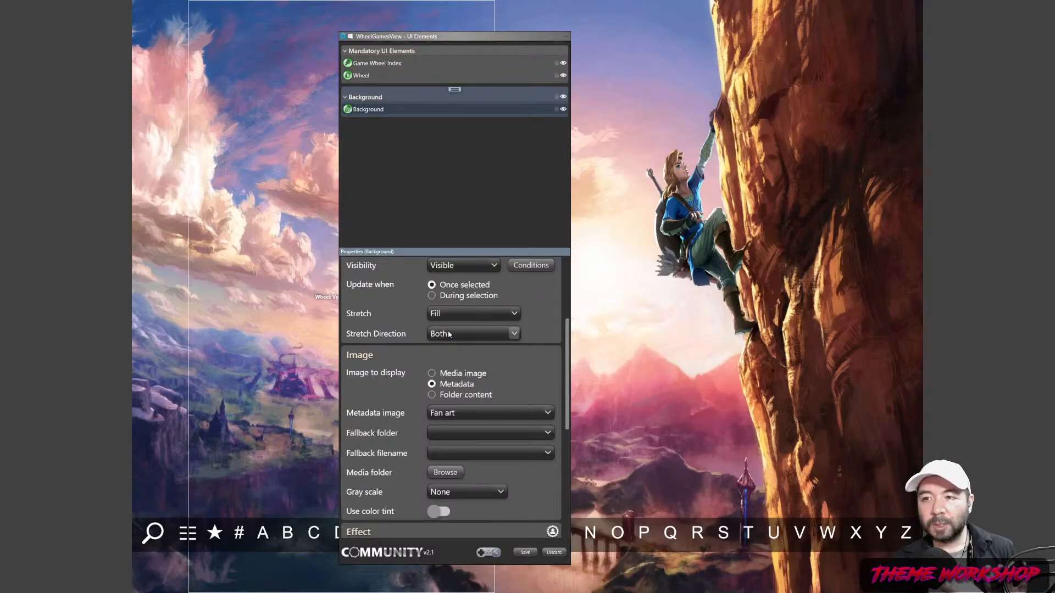
- Set the Background image's Stretch to UniformToFill and its horizontal alignment to centre
left_click(504, 318)
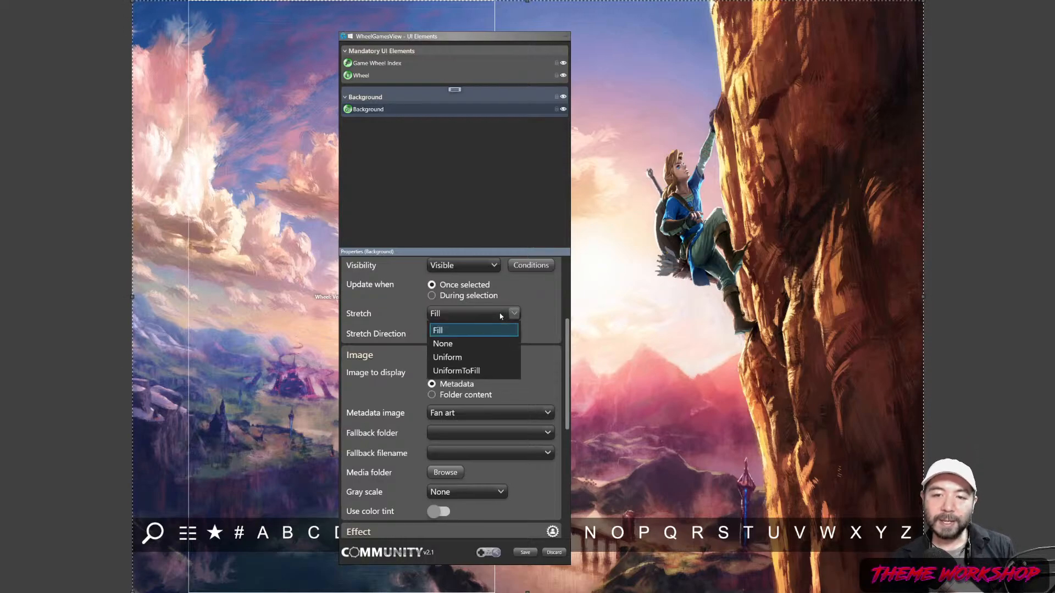
left_click(458, 372)
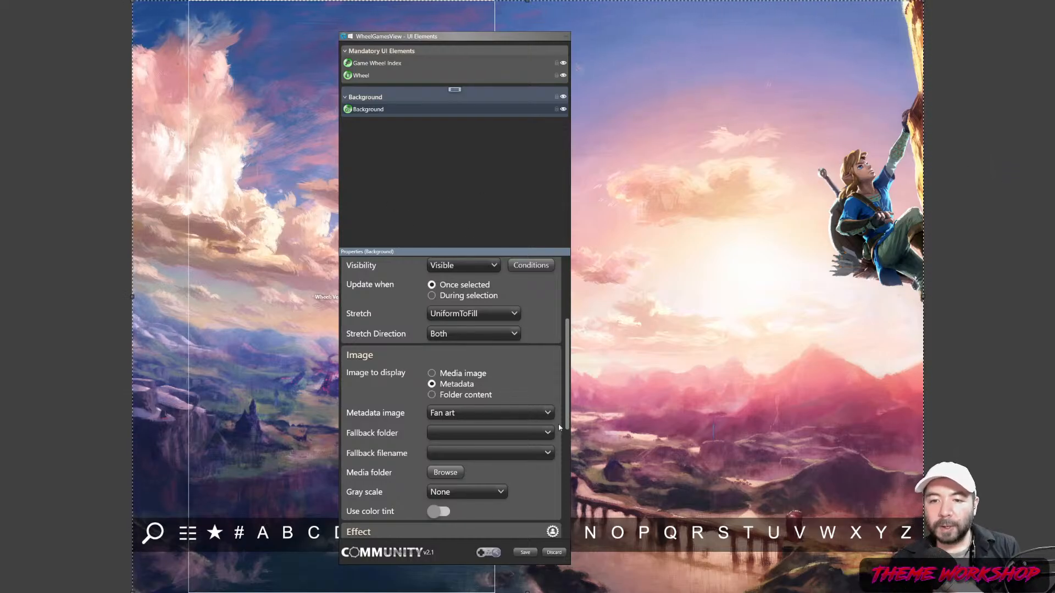
left_click_drag(567, 389, 570, 314)
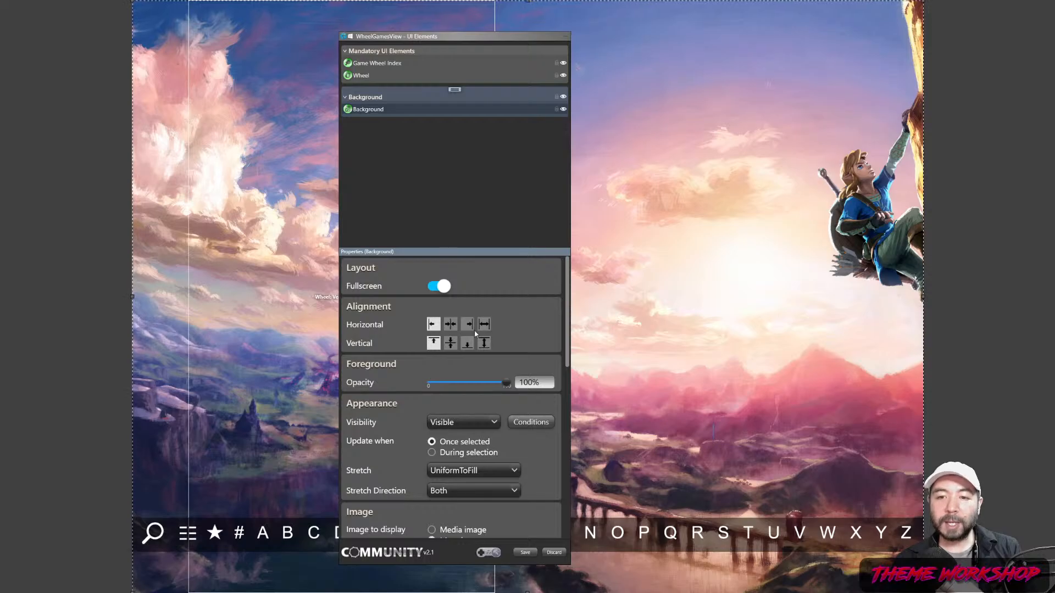
left_click(449, 324)
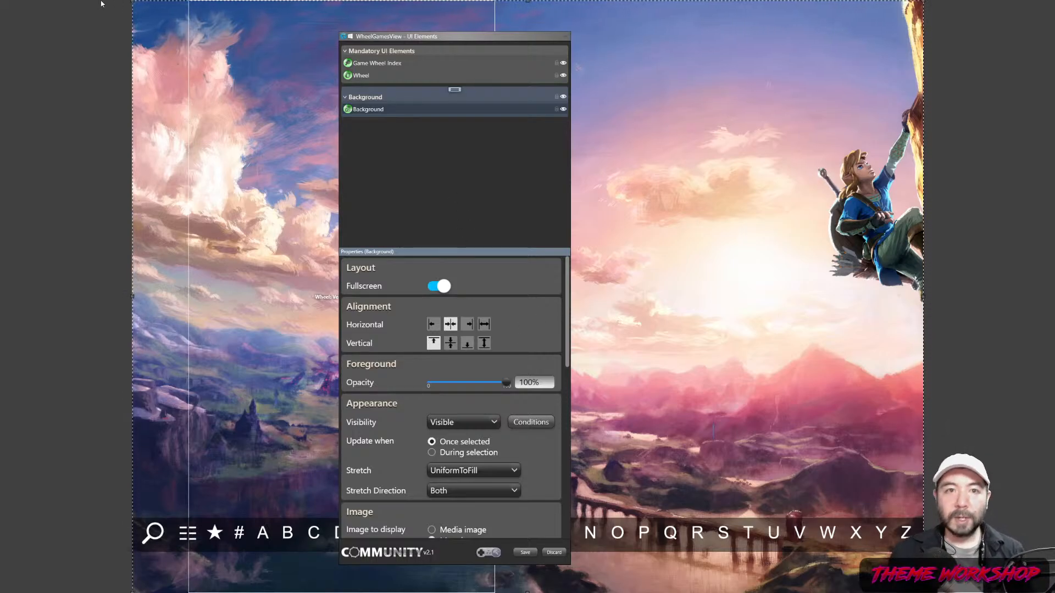
mouse_move(23, 5)
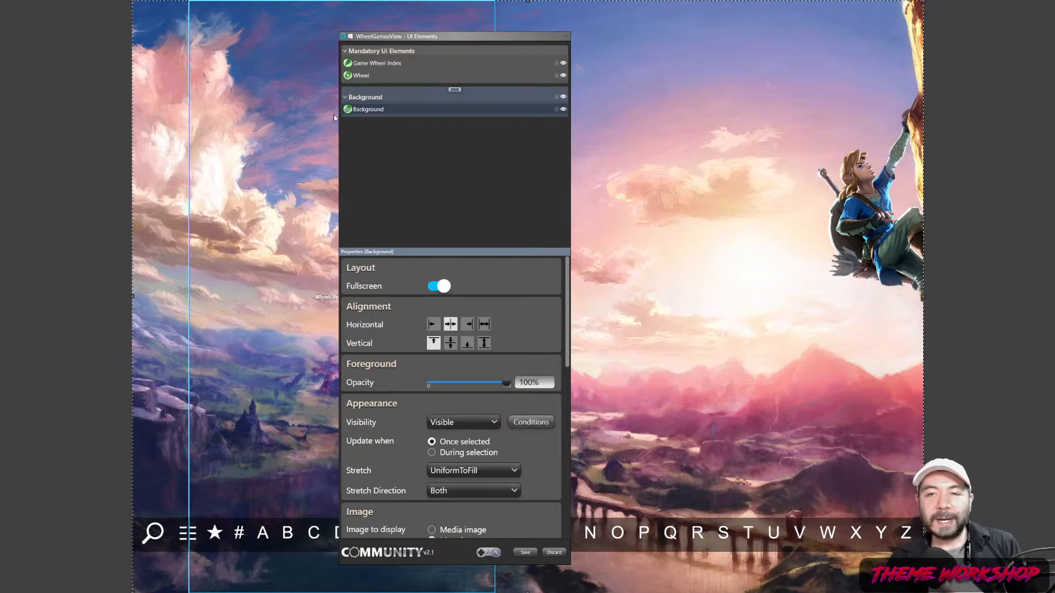
- Add a Dock element to the Background group, place it at about X 719, Y 334, and make it fullscreen
right_click(450, 90)
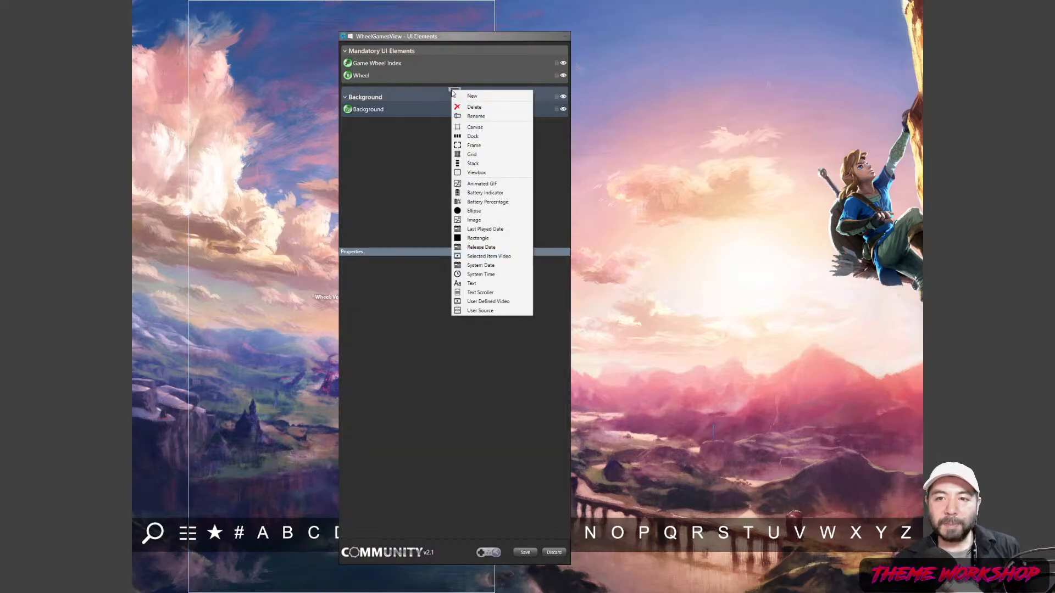
left_click(474, 136)
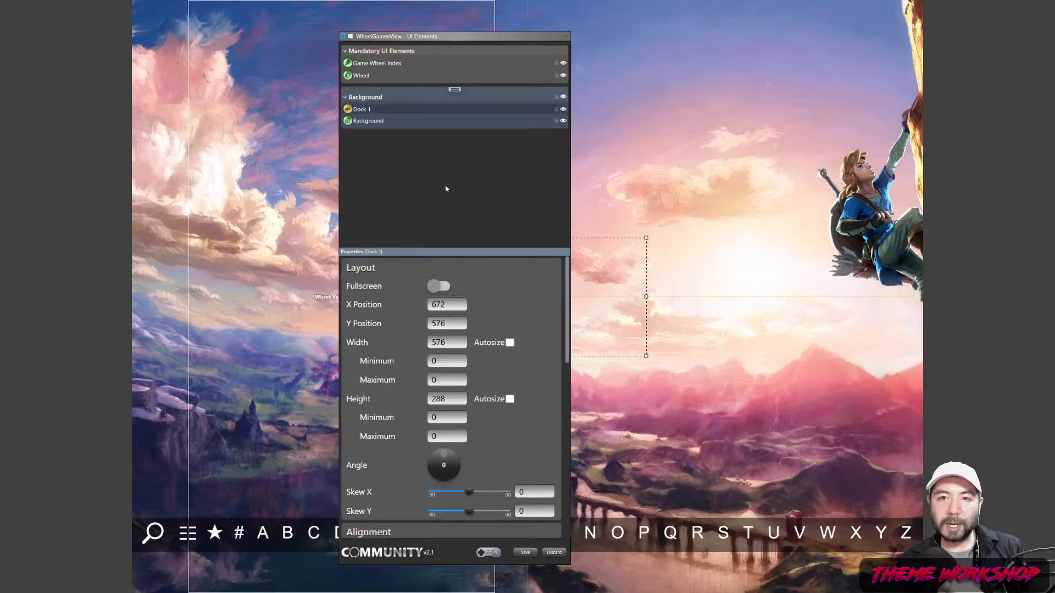
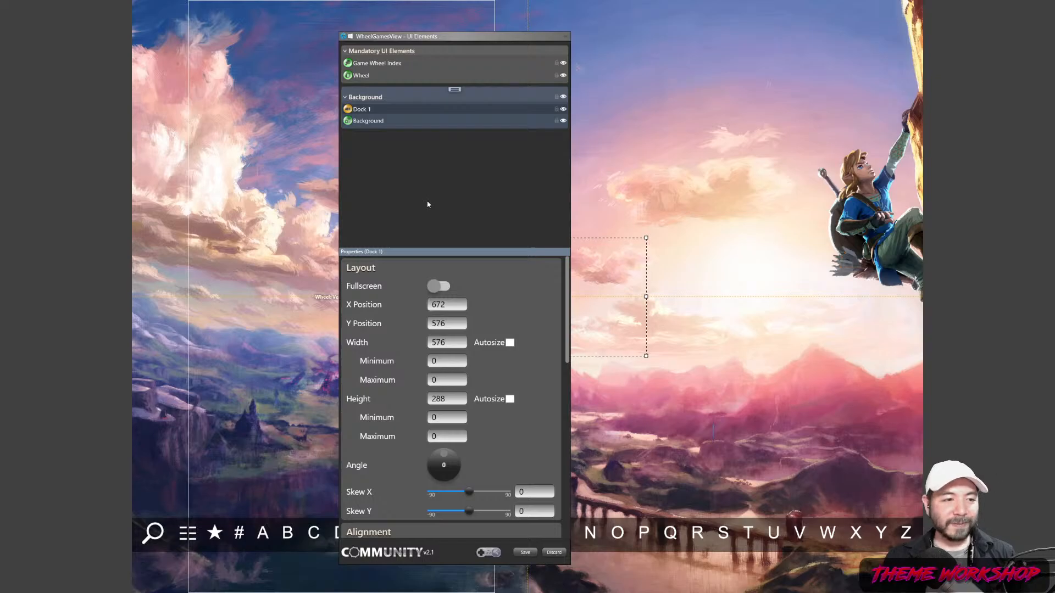
left_click_drag(433, 37, 358, 51)
left_click_drag(585, 291, 604, 192)
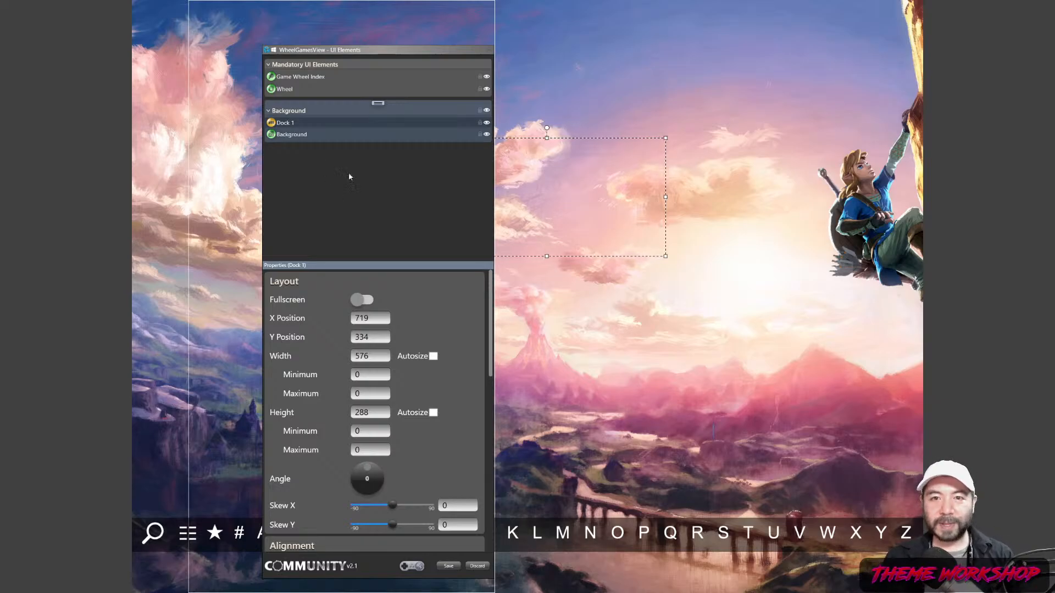
left_click(361, 300)
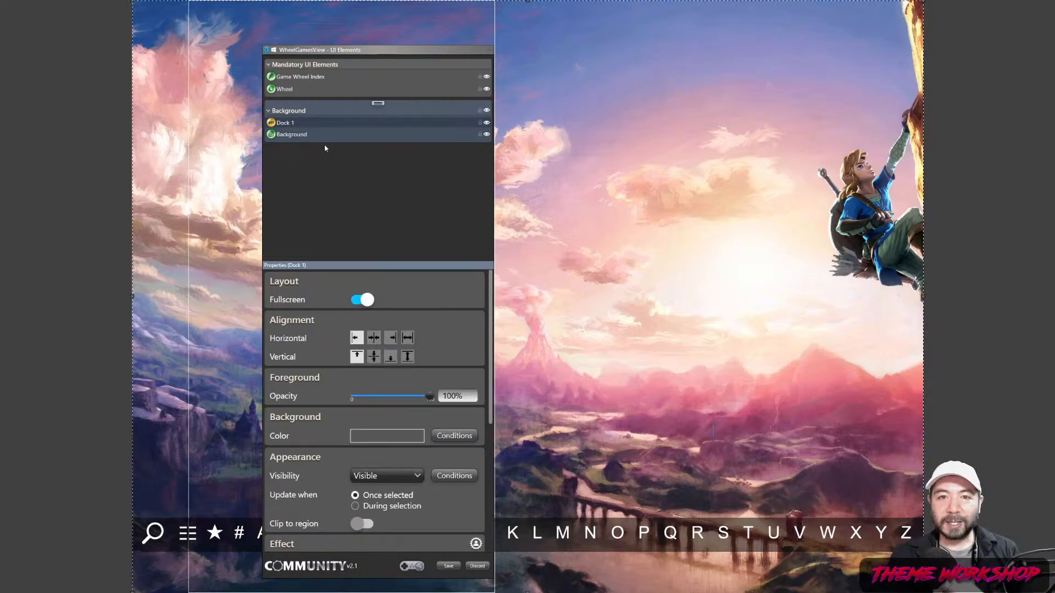
- Nest the Background image inside Dock 1 and review the dock's properties
left_click(295, 136)
left_click_drag(292, 125, 291, 125)
left_click(286, 123)
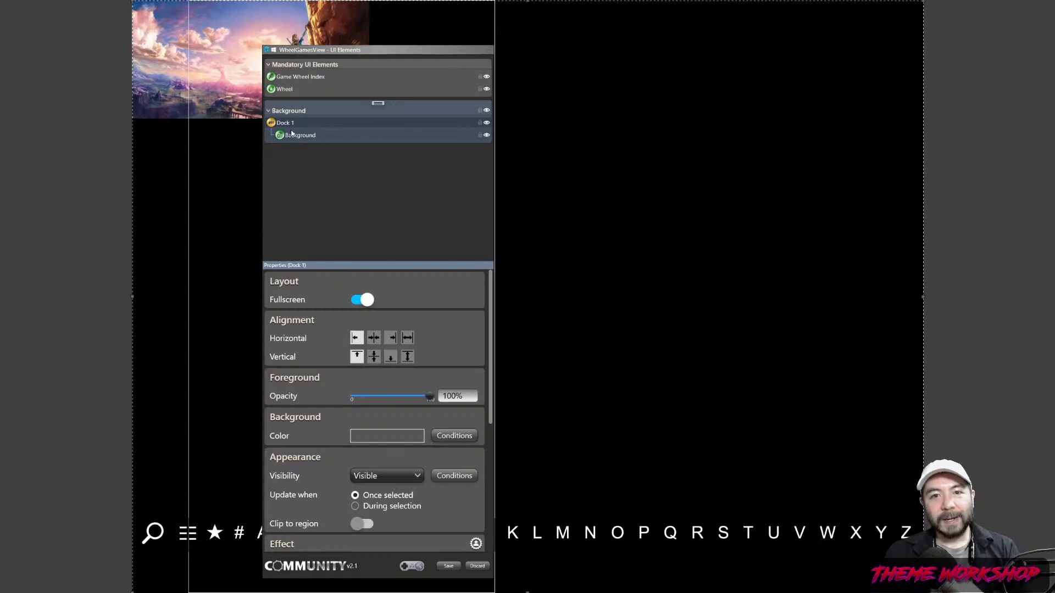
left_click(290, 136)
left_click(285, 123)
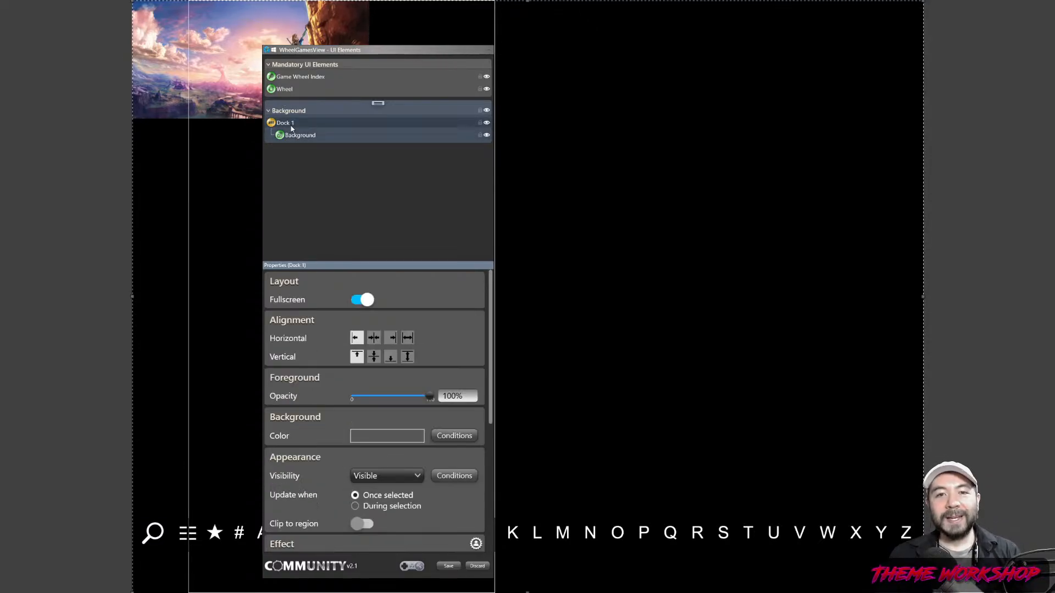
scroll(479, 355, "down", 5)
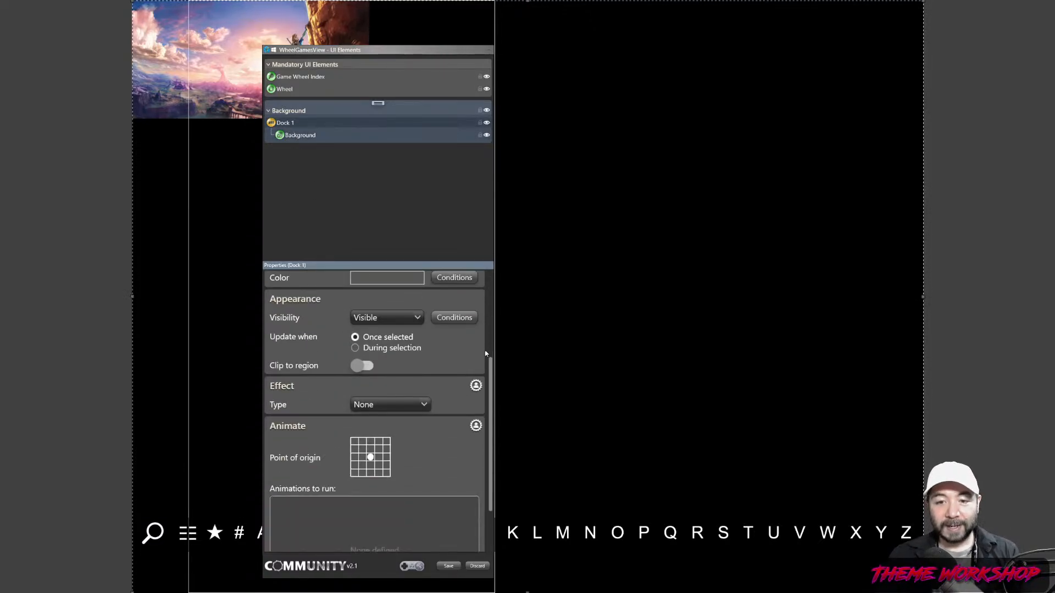
scroll(476, 354, "up", 5)
- Set the nested Background image's Stretch to Fill and autosize both its width and height
left_click(286, 135)
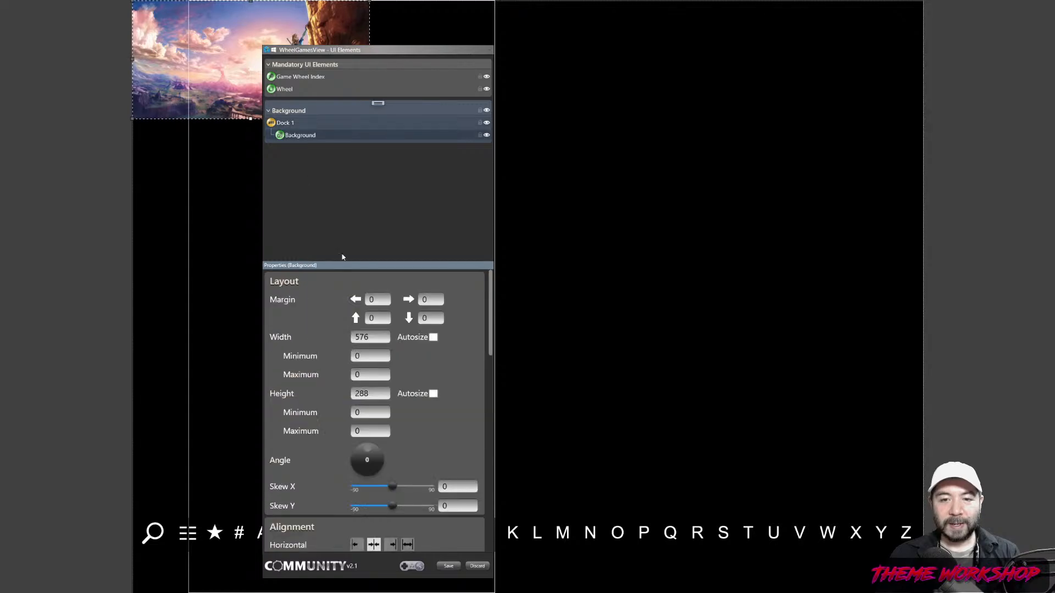
scroll(479, 384, "down", 3)
scroll(485, 372, "down", 3)
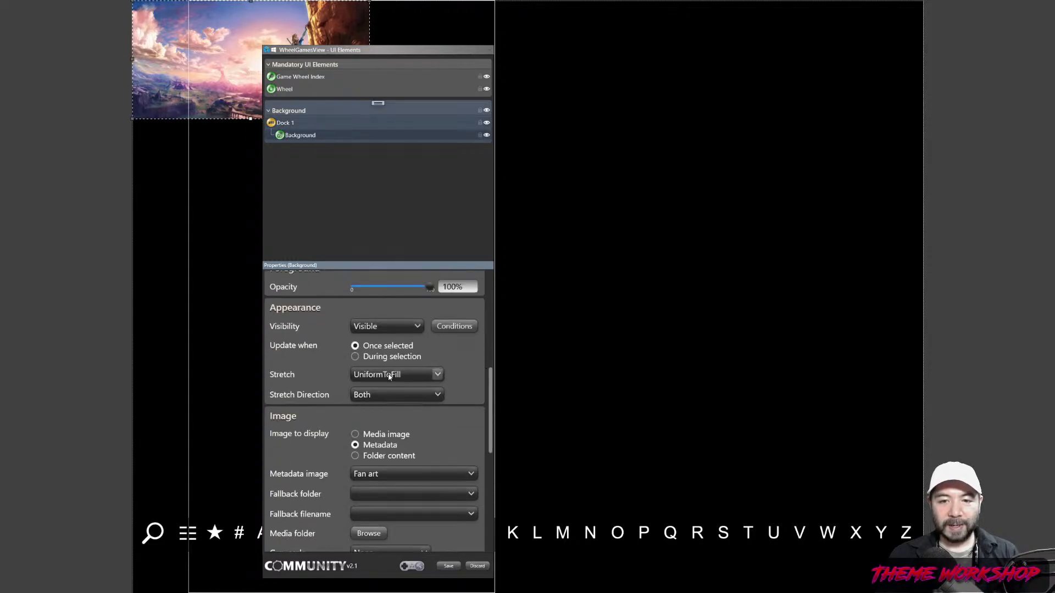
left_click(390, 374)
left_click(376, 391)
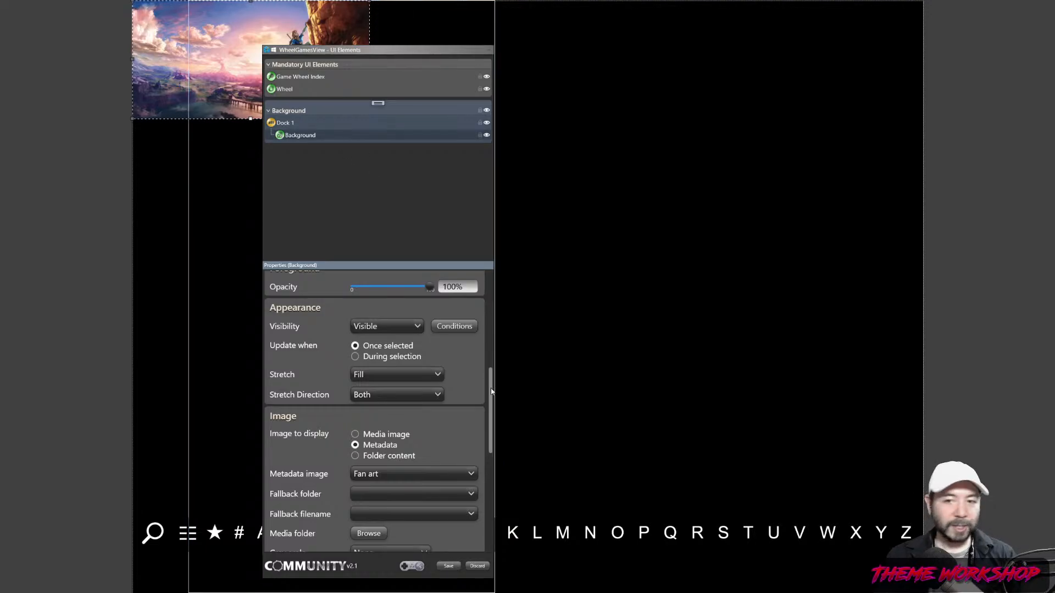
scroll(370, 346, "up", 5)
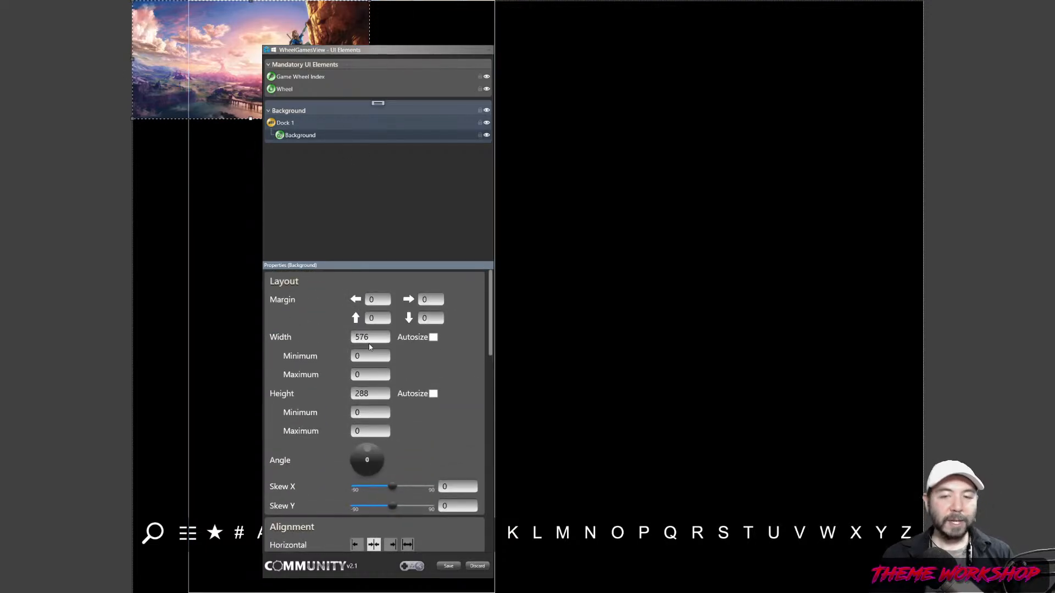
left_click(434, 337)
left_click(433, 393)
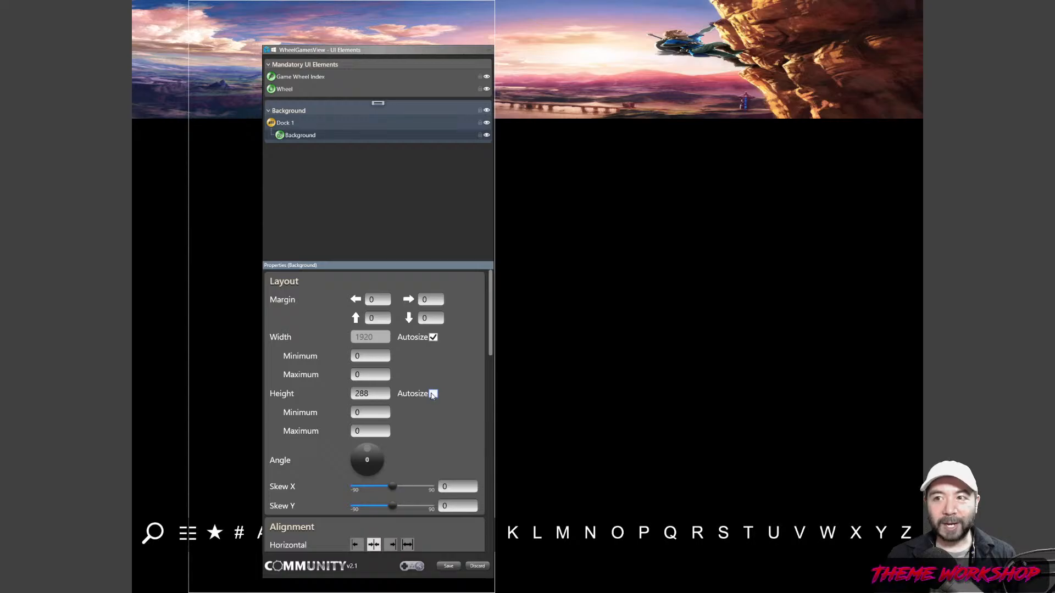
- Change the nested Background image's Stretch to UniformToFill
left_click_drag(490, 315, 493, 425)
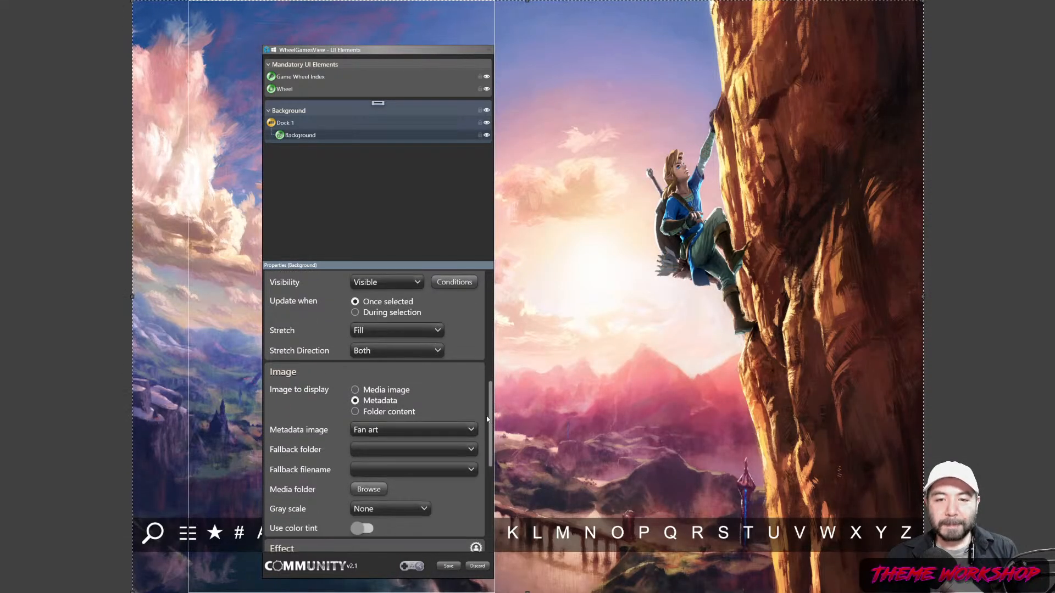
left_click(387, 330)
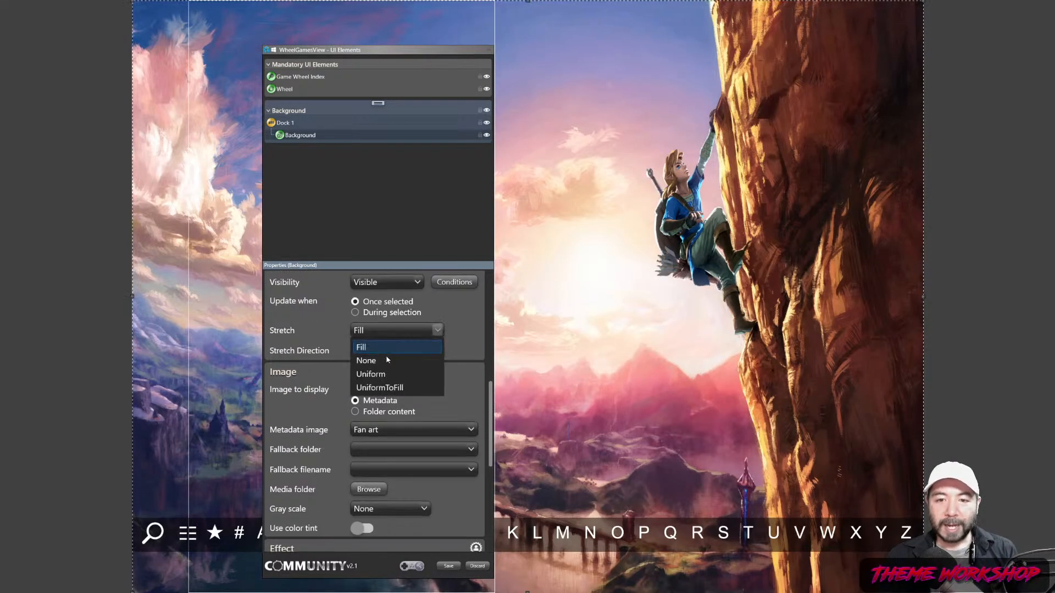
left_click(380, 387)
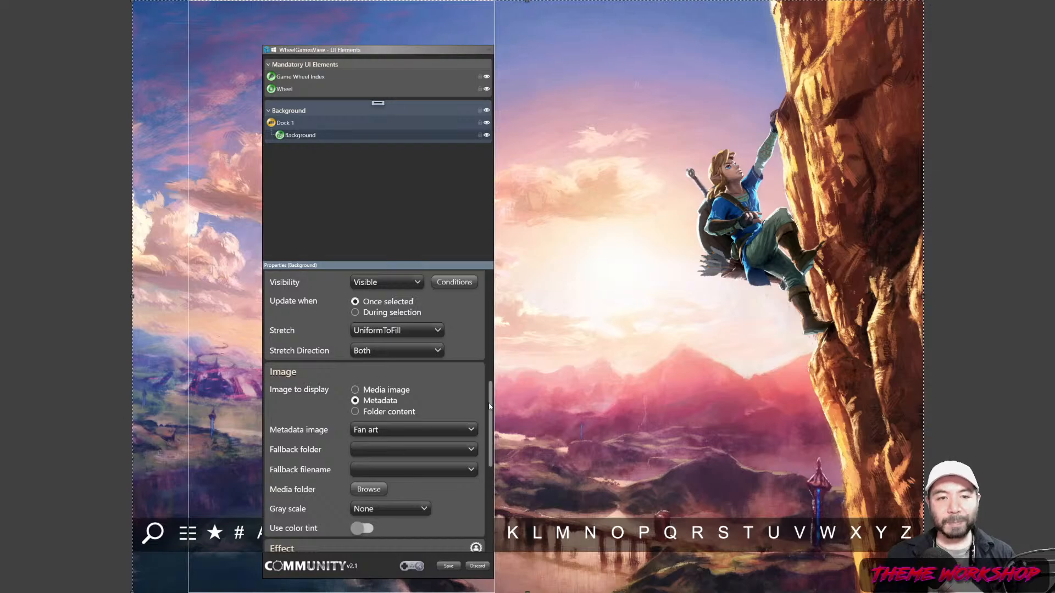
- Try left and right horizontal alignment on the nested Background image, and return it to centre
left_click_drag(489, 406, 491, 330)
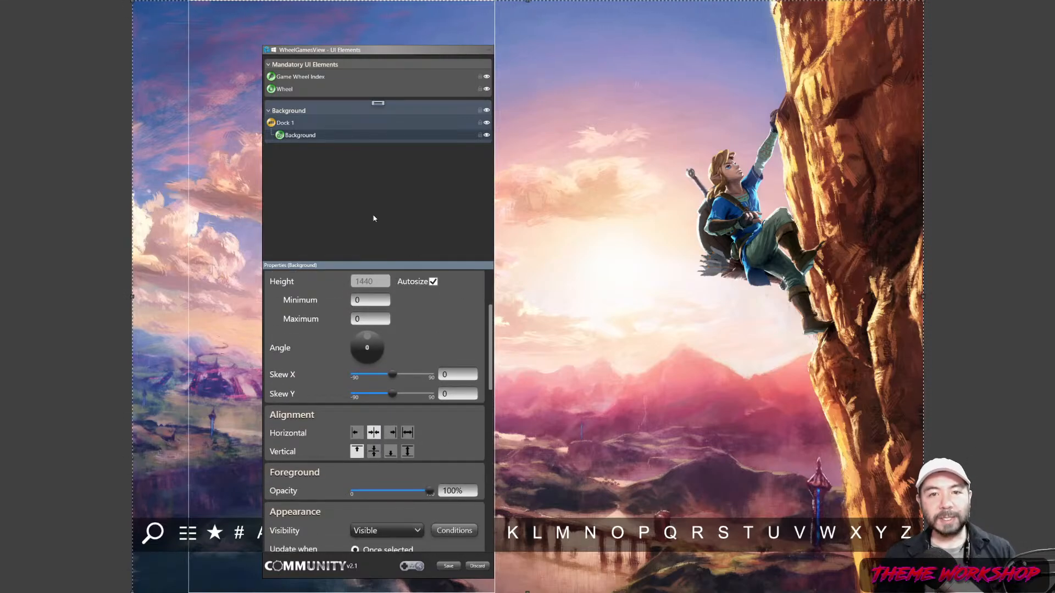
left_click(357, 432)
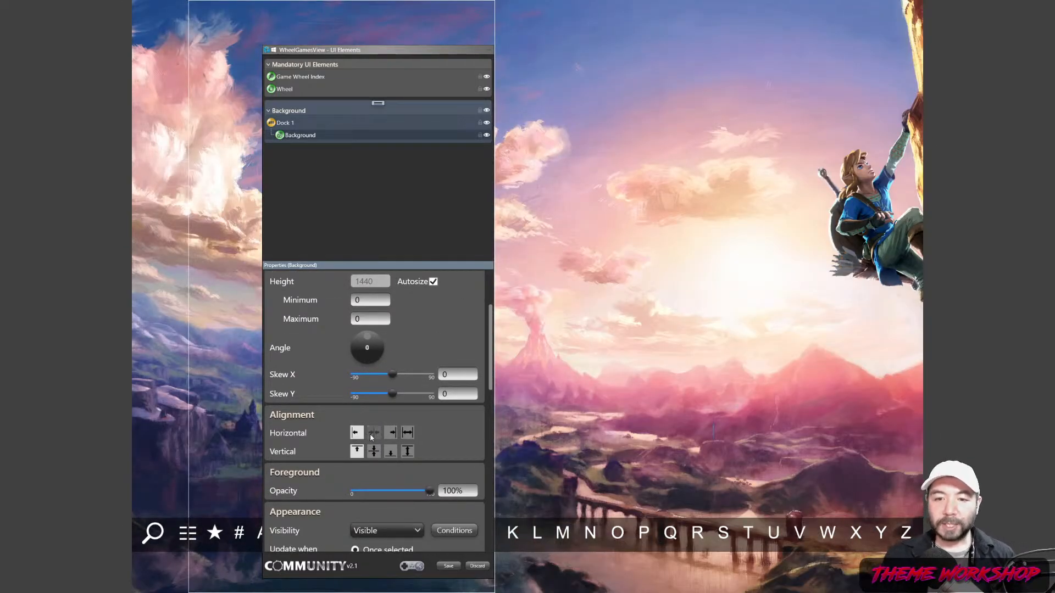
left_click(390, 433)
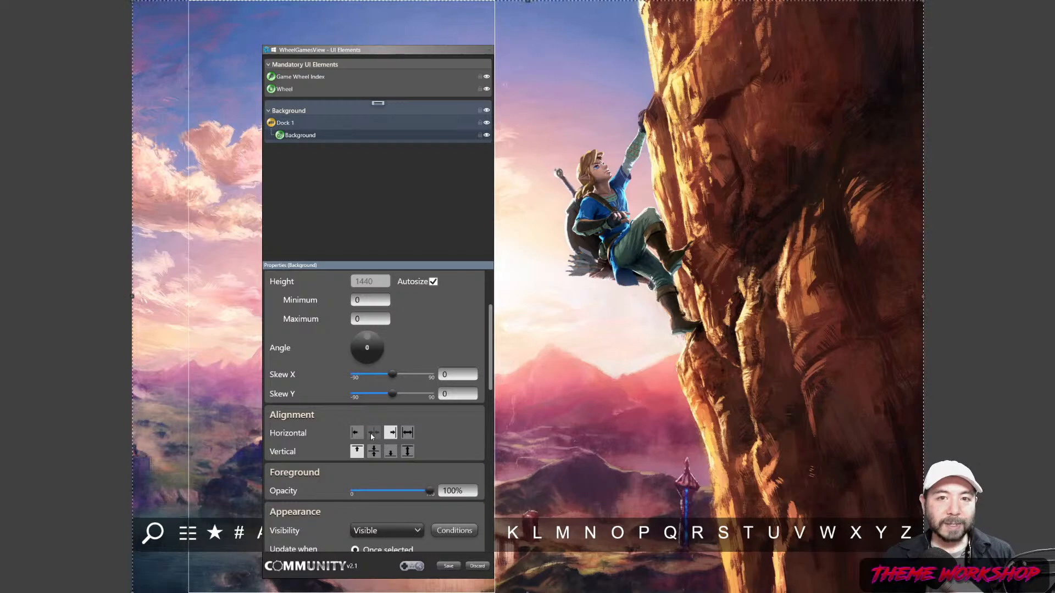
left_click(373, 433)
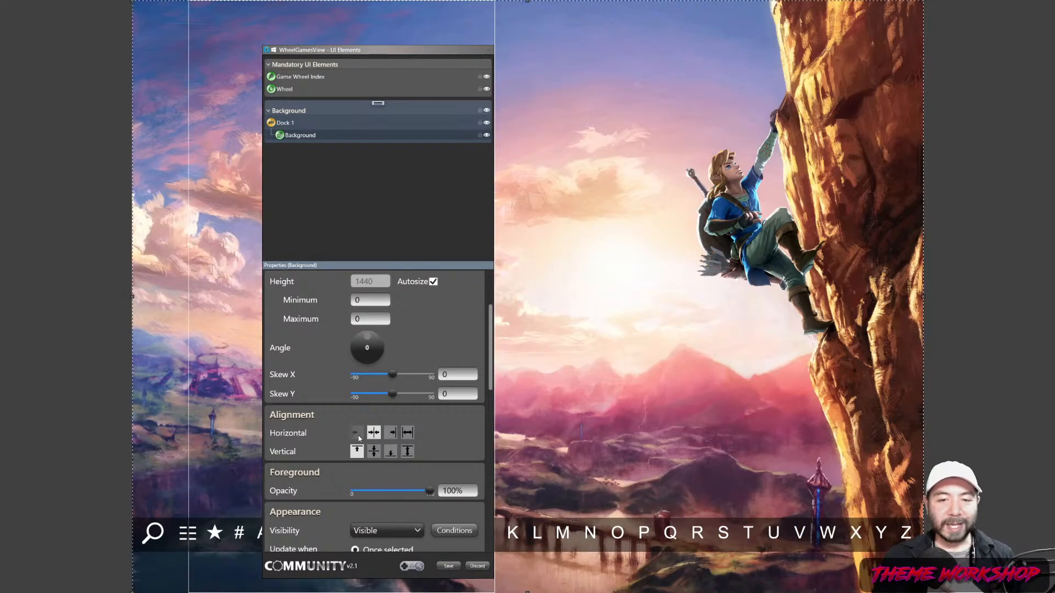
left_click(359, 437)
left_click(394, 435)
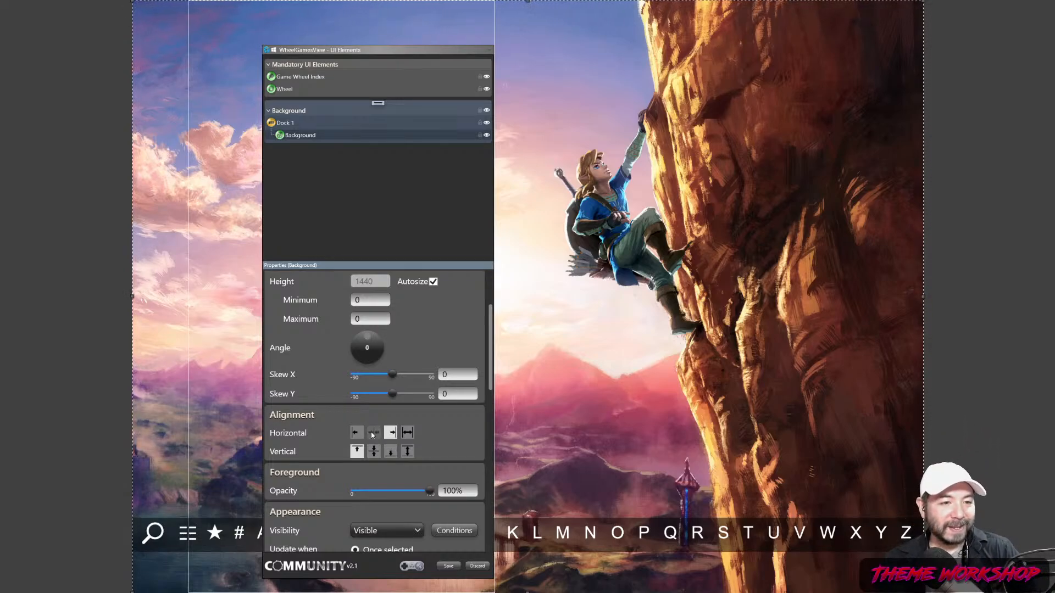
left_click(378, 435)
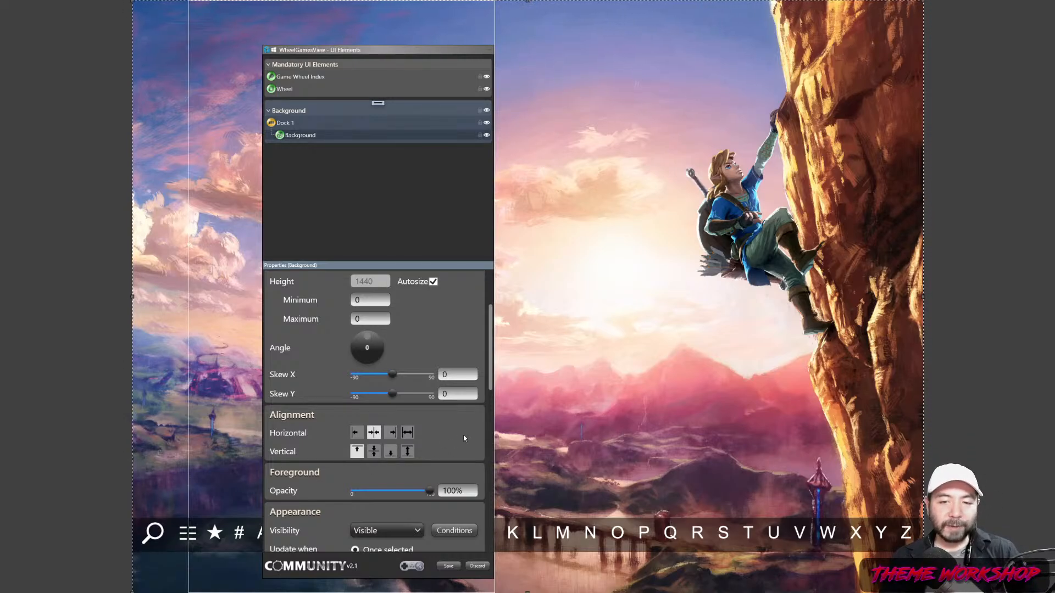
left_click_drag(489, 367, 489, 294)
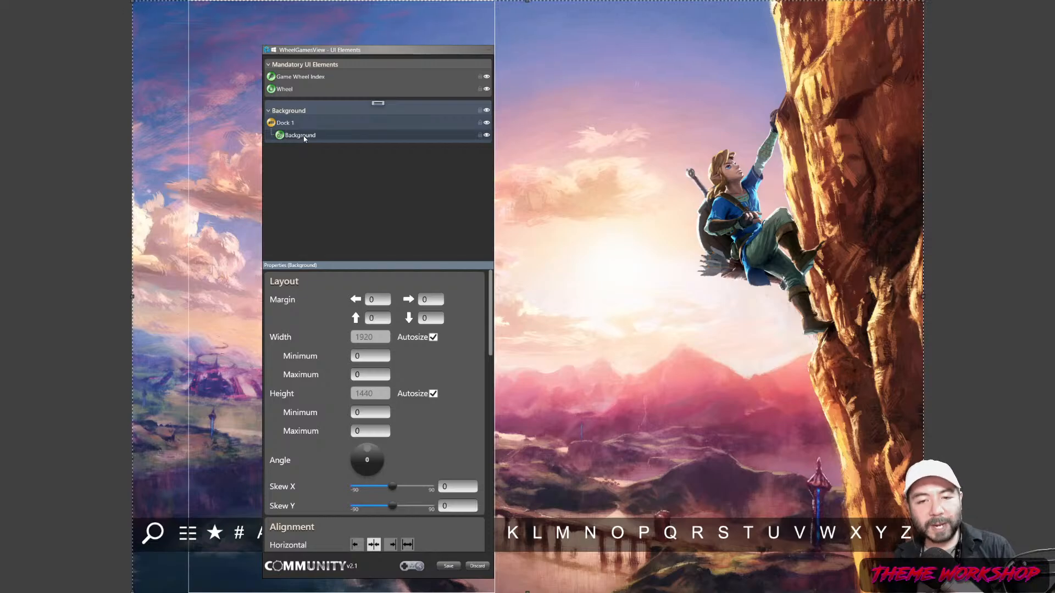
- Switch to LaunchBox and move the UI Elements window off the game library
key("super")
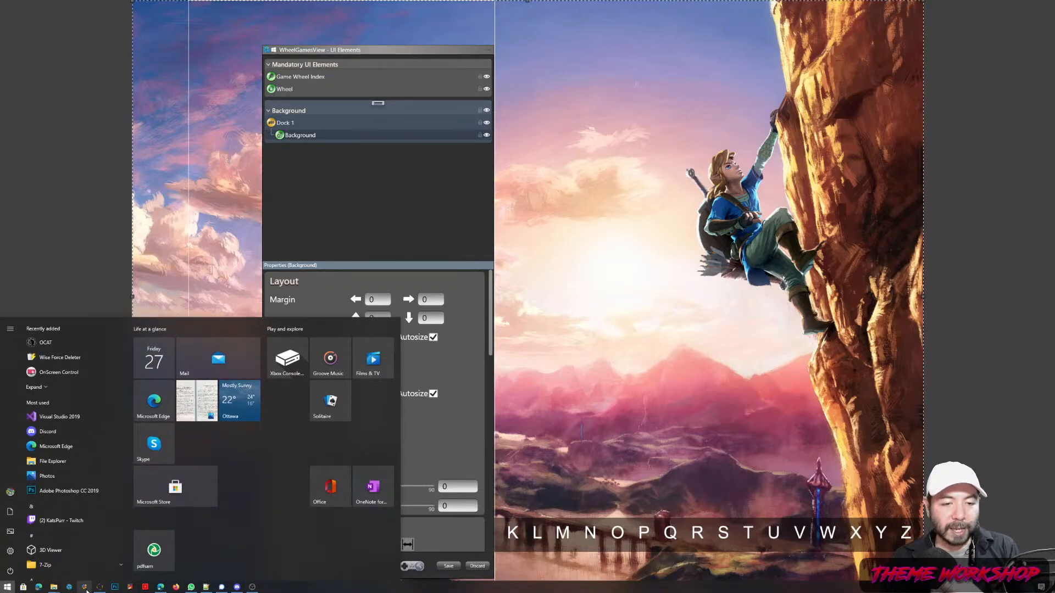
mouse_move(85, 588)
key("Escape")
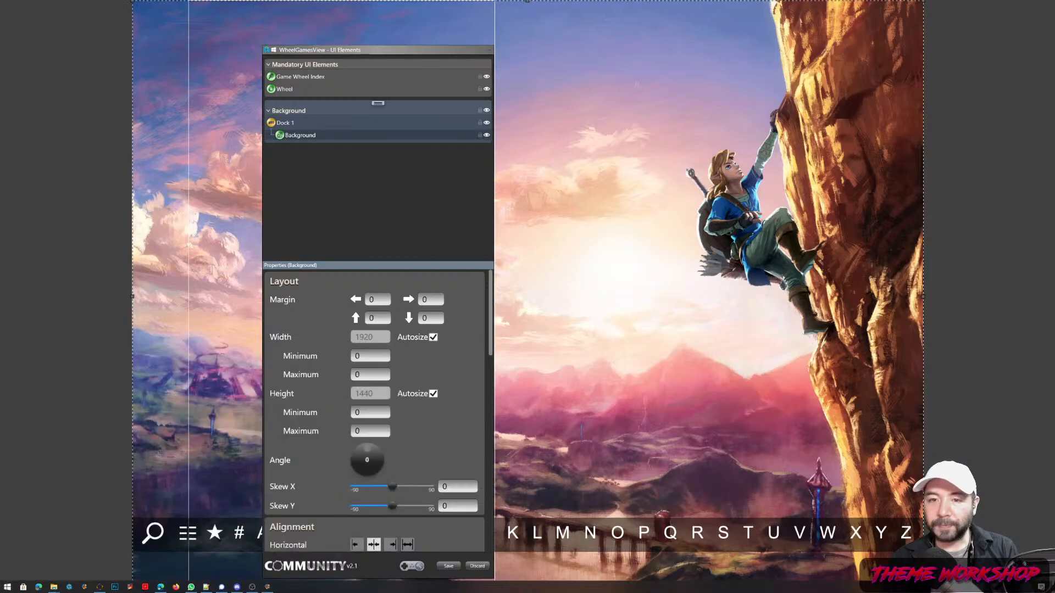
left_click(269, 588)
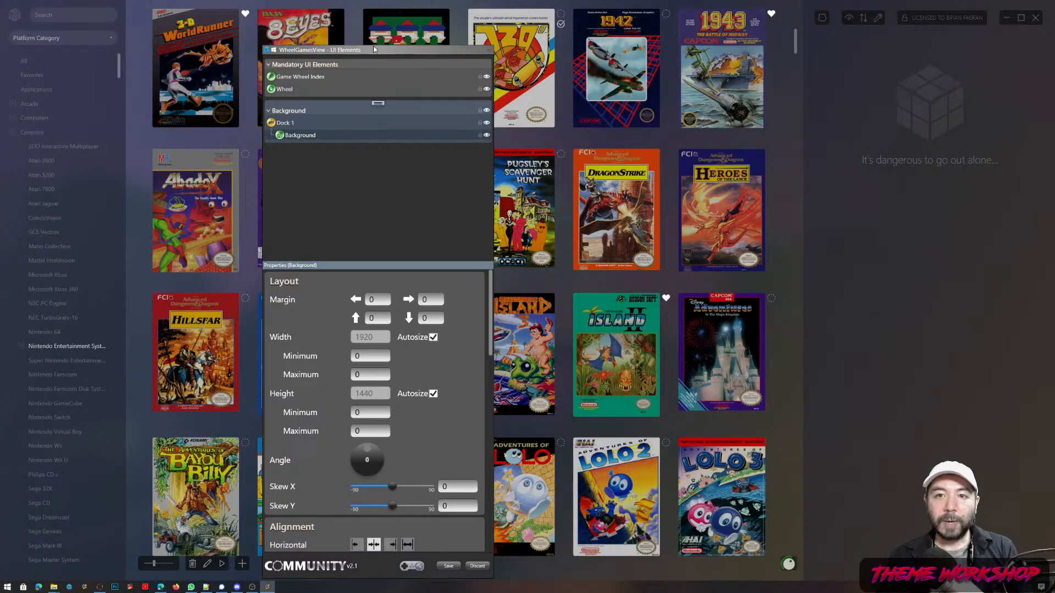
left_click_drag(374, 49, 0, 166)
key("alt+Tab")
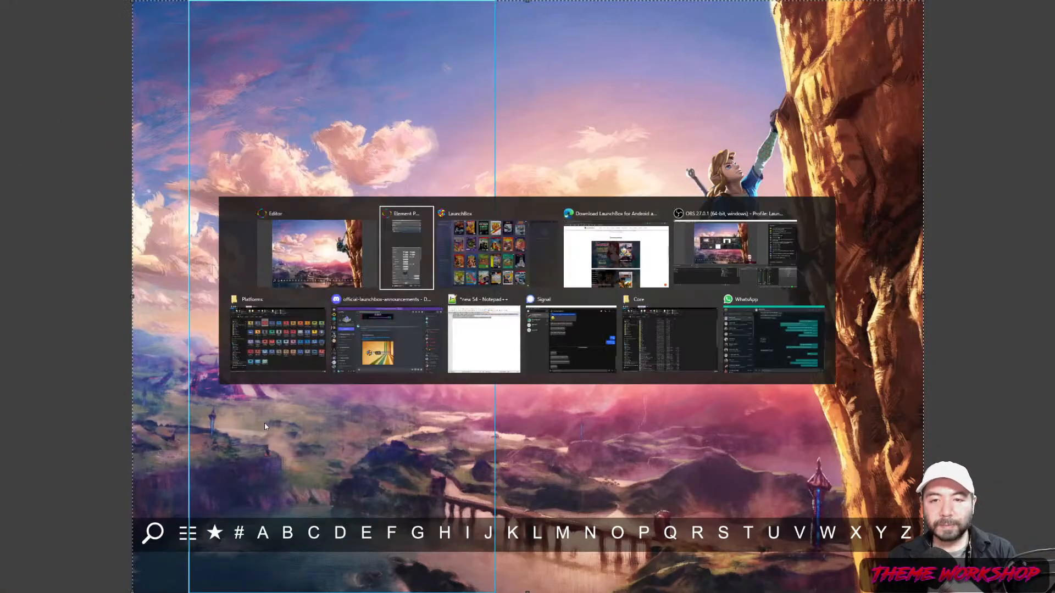
key("alt+Tab")
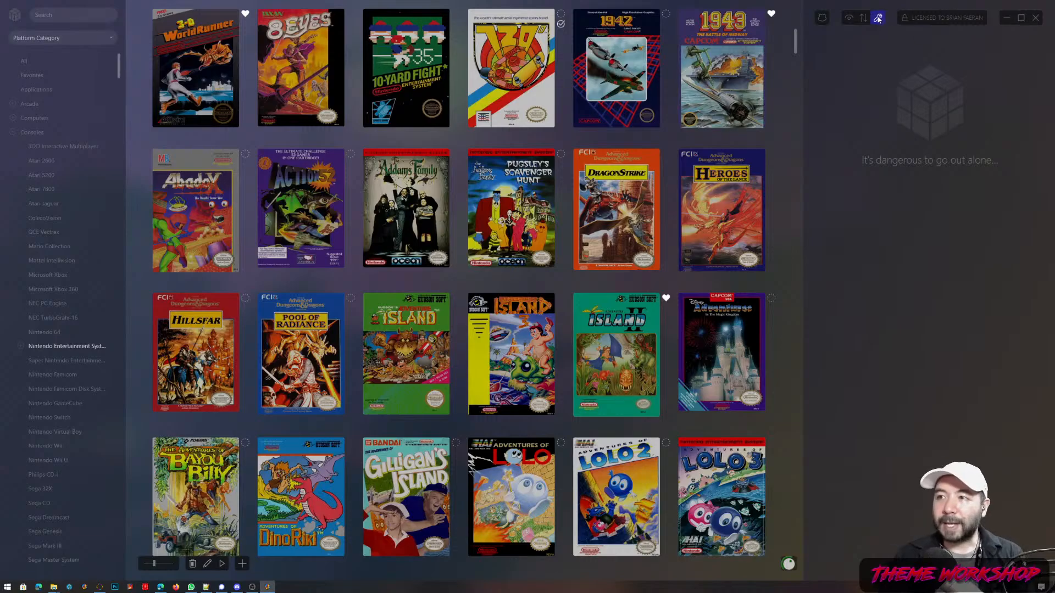
- Open the Background Priorities in LaunchBox's options and enable Screenshot - Gameplay as a background source
left_click(877, 18)
left_click(876, 298)
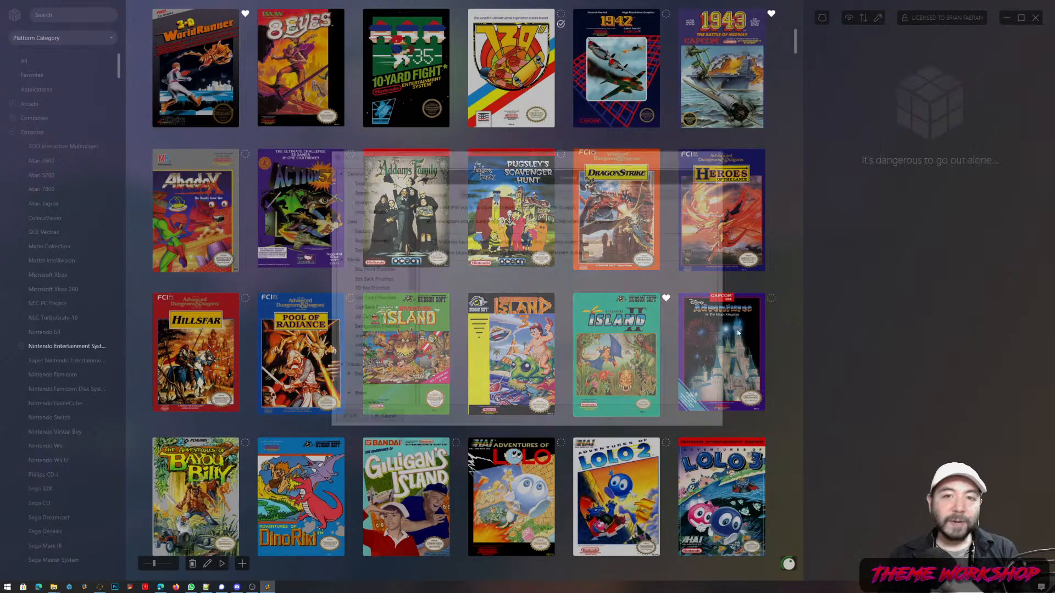
scroll(366, 266, "down", 4)
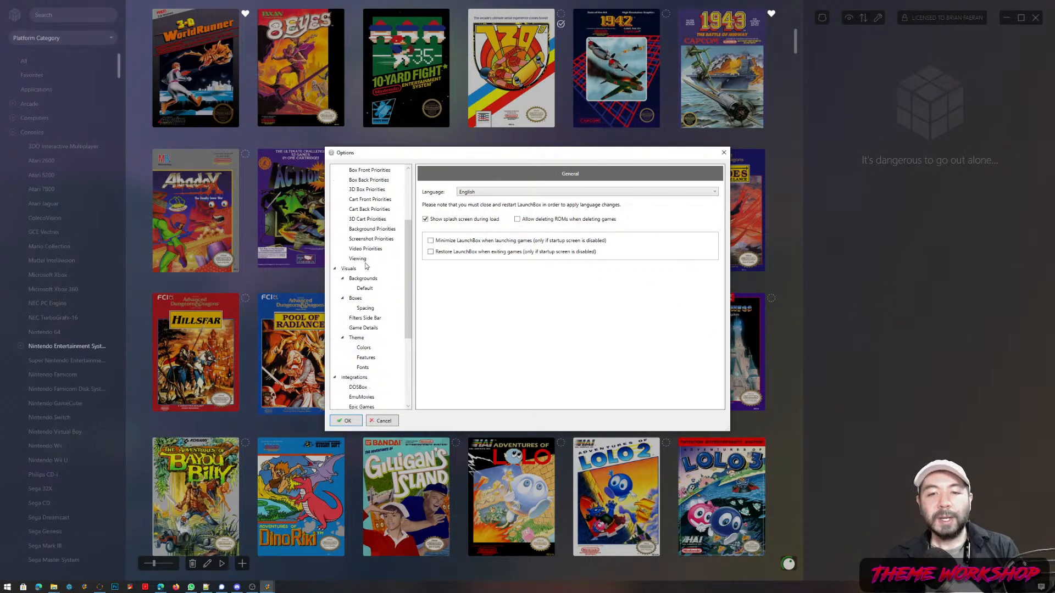
scroll(375, 266, "up", 2)
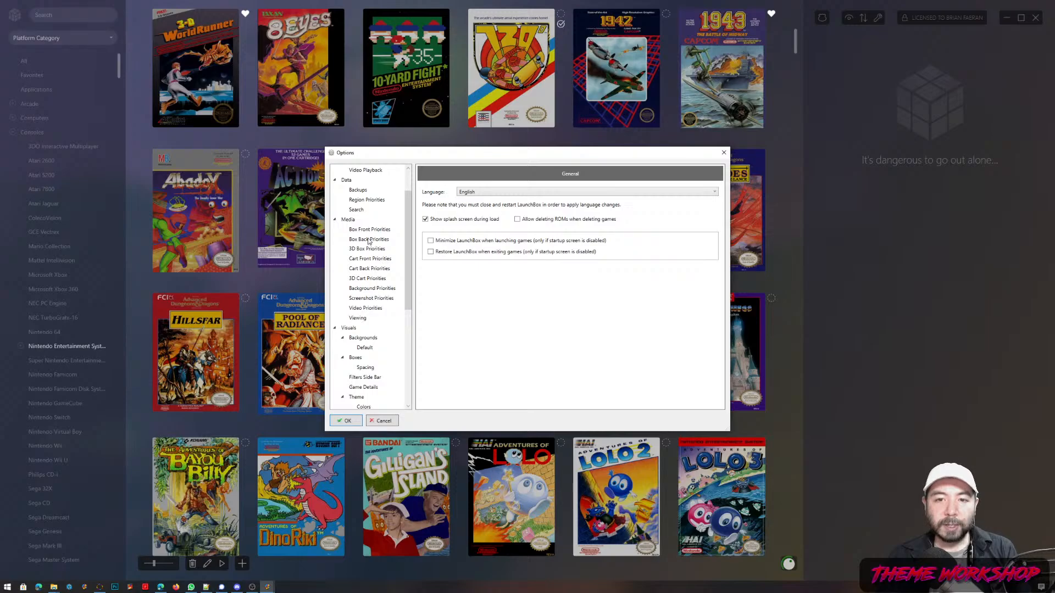
left_click(368, 289)
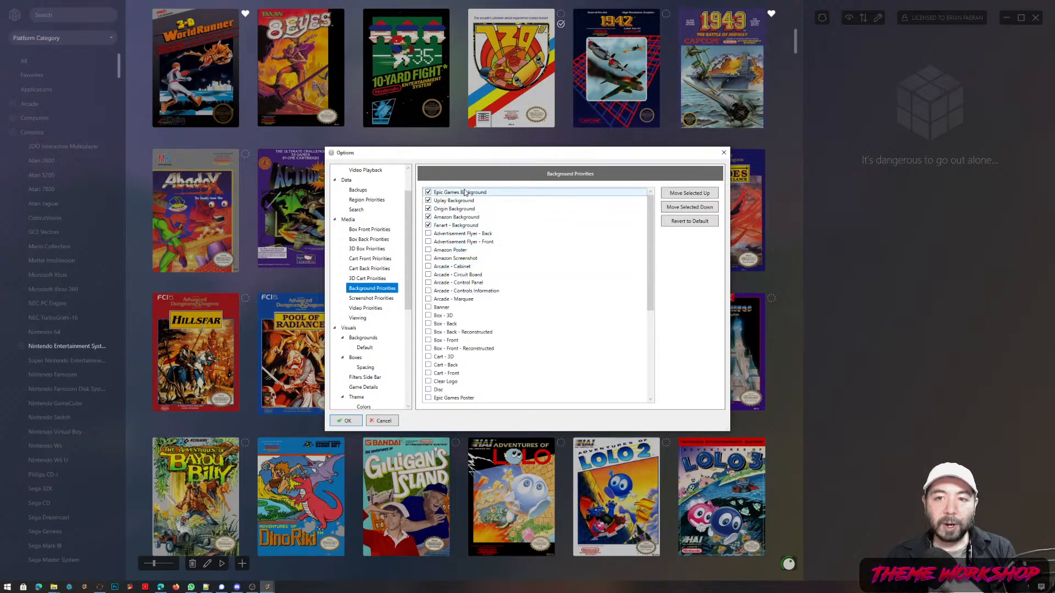
scroll(542, 269, "down", 7)
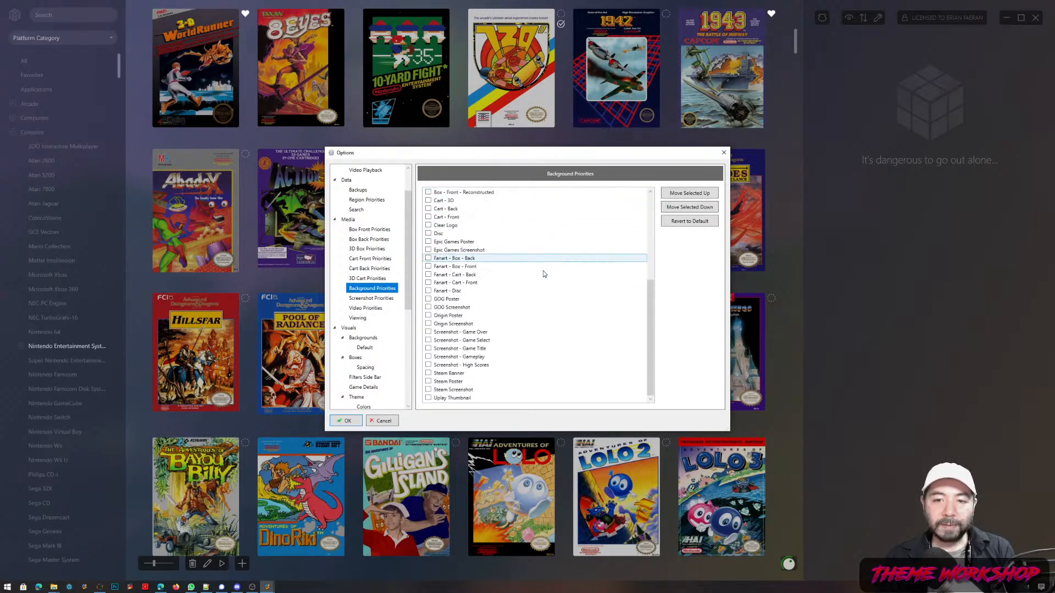
left_click(429, 357)
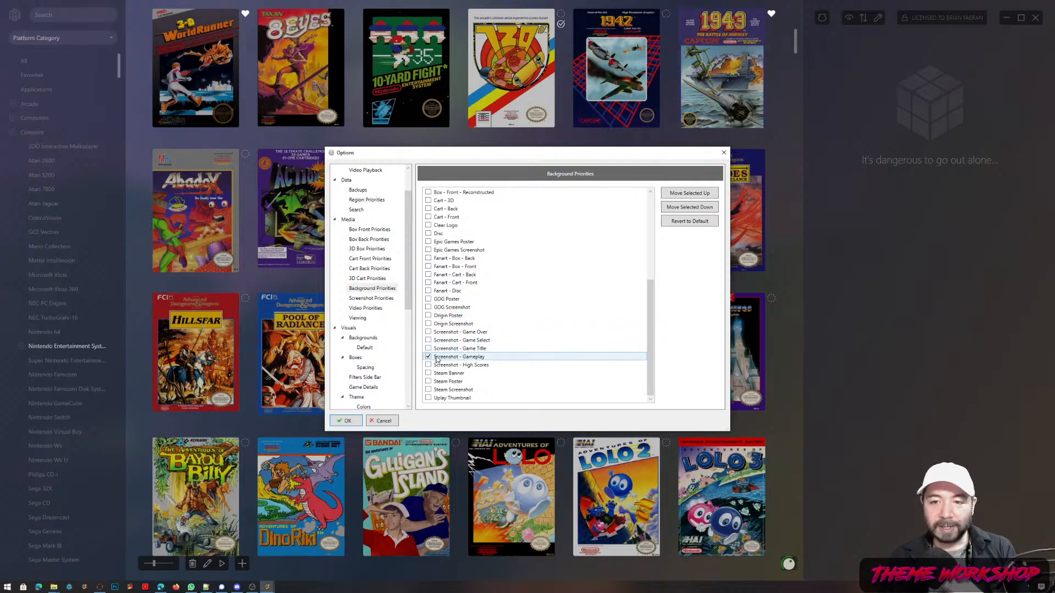
- Raise Screenshot - Gameplay in the background priorities to directly below Fanart - Background, and accept the options
left_click(677, 197)
double_click(677, 197)
triple_click(677, 197)
triple_click(678, 197)
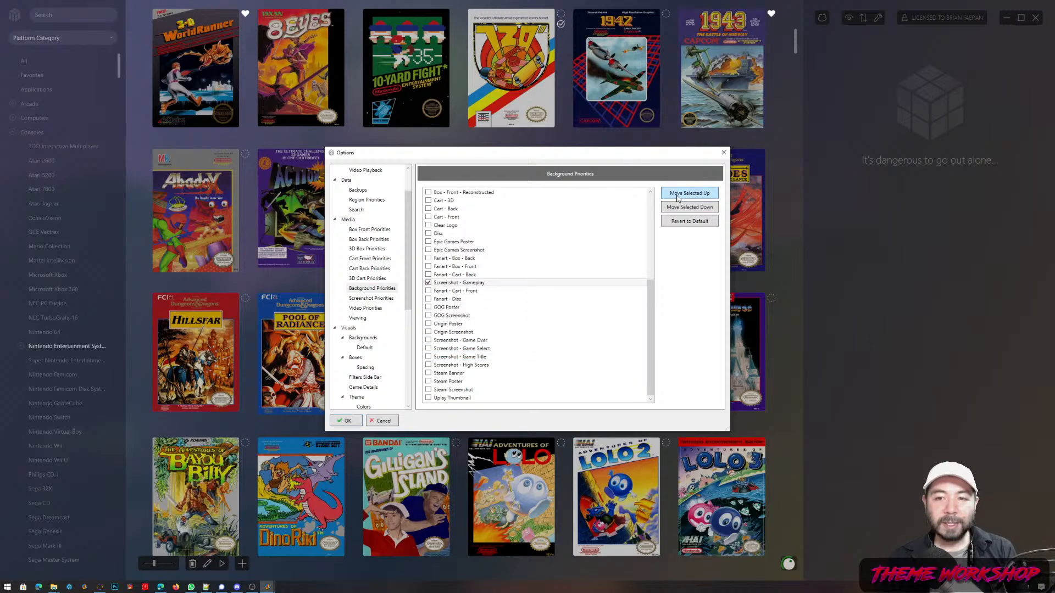
double_click(677, 197)
triple_click(678, 197)
double_click(677, 198)
triple_click(677, 197)
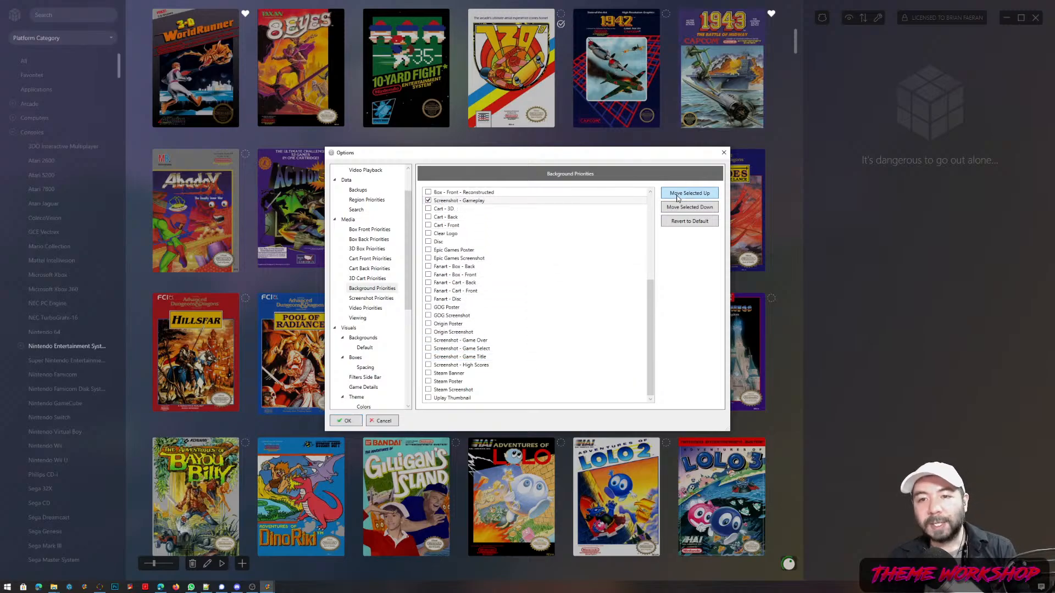
triple_click(677, 197)
left_click_drag(650, 327, 656, 227)
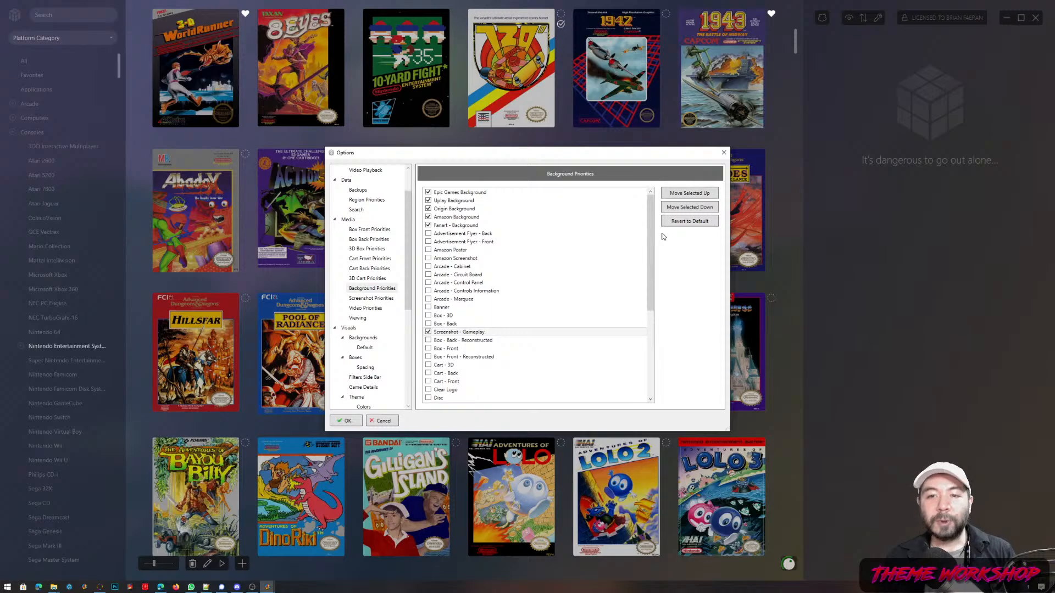
left_click(690, 194)
left_click(689, 194)
left_click(690, 193)
left_click(689, 193)
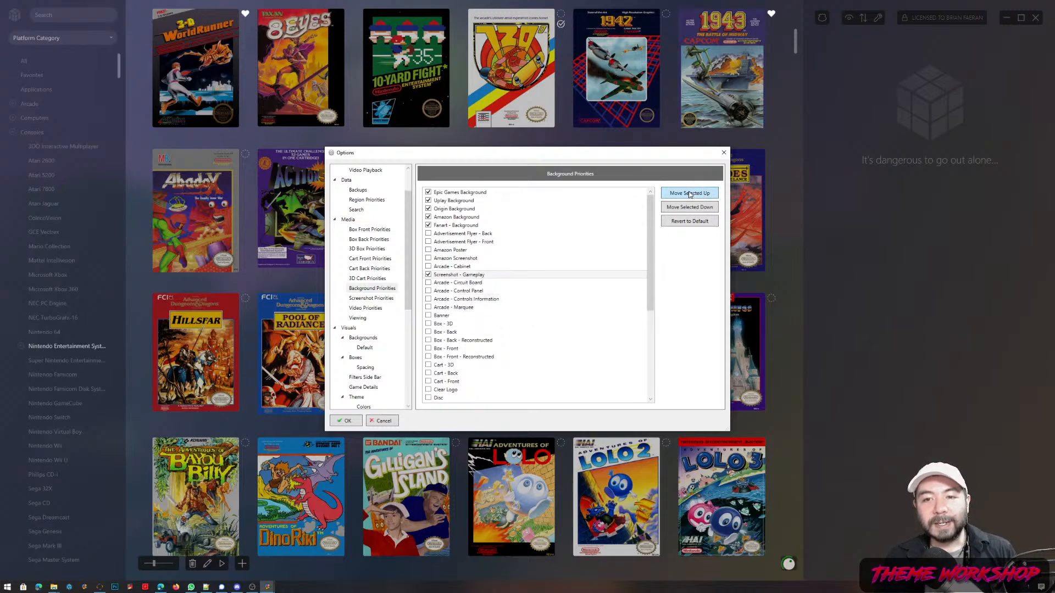
left_click(689, 194)
left_click(689, 193)
left_click(689, 193)
left_click(689, 193)
left_click(690, 194)
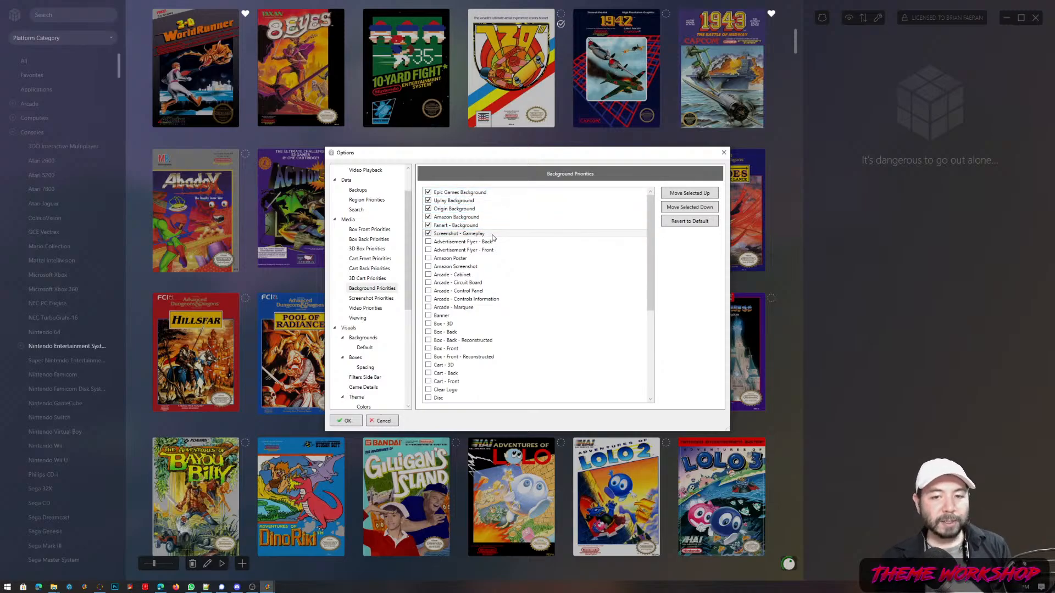
left_click(347, 421)
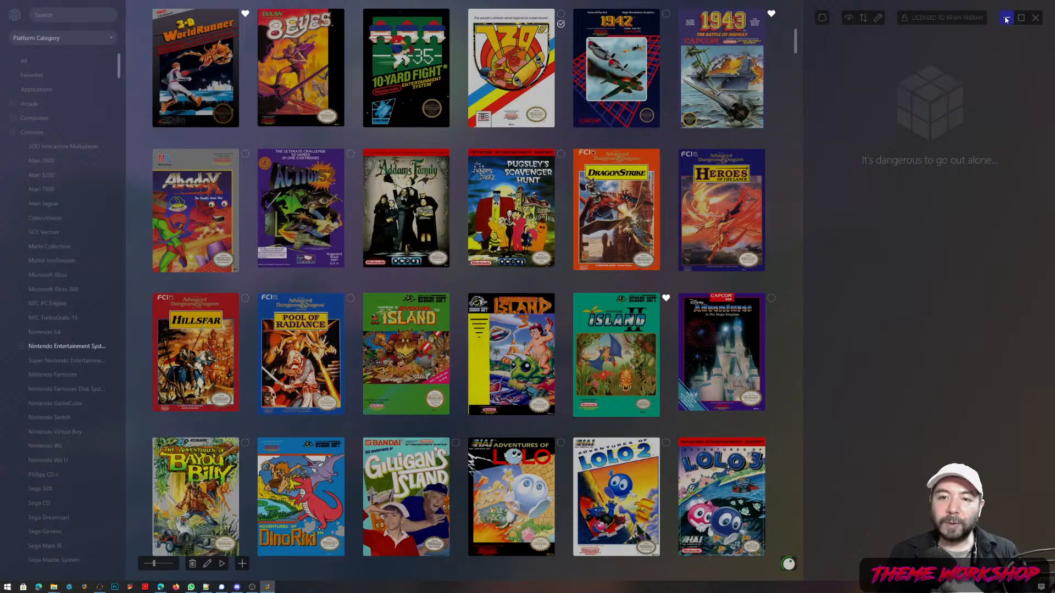
- Return to the theme editor, reposition the UI Elements window, and view the LaunchBox for Android screenshots in the browser for reference
left_click(1006, 19)
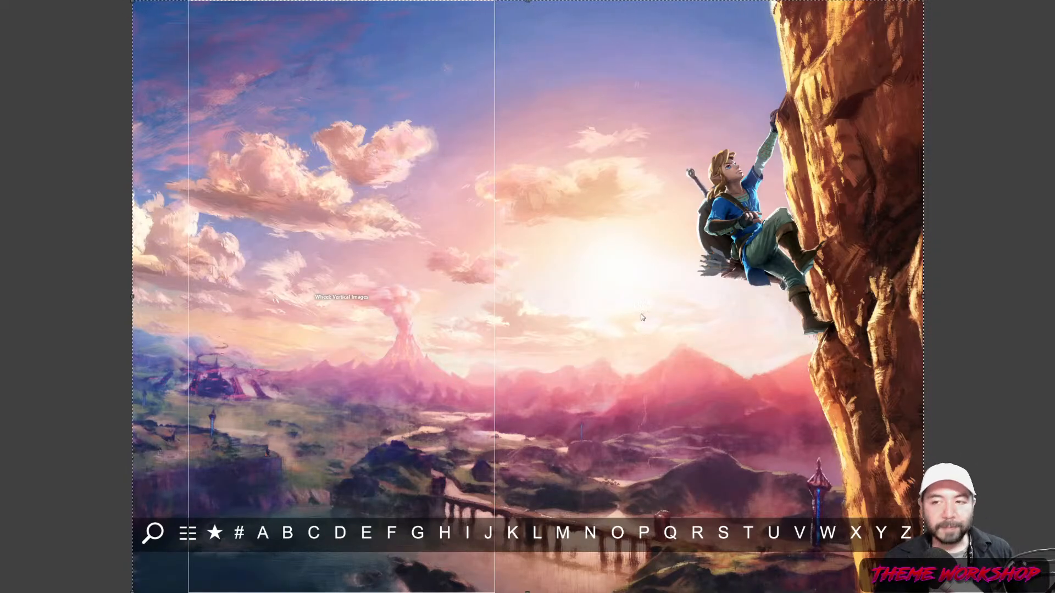
left_click_drag(0, 234, 210, 30)
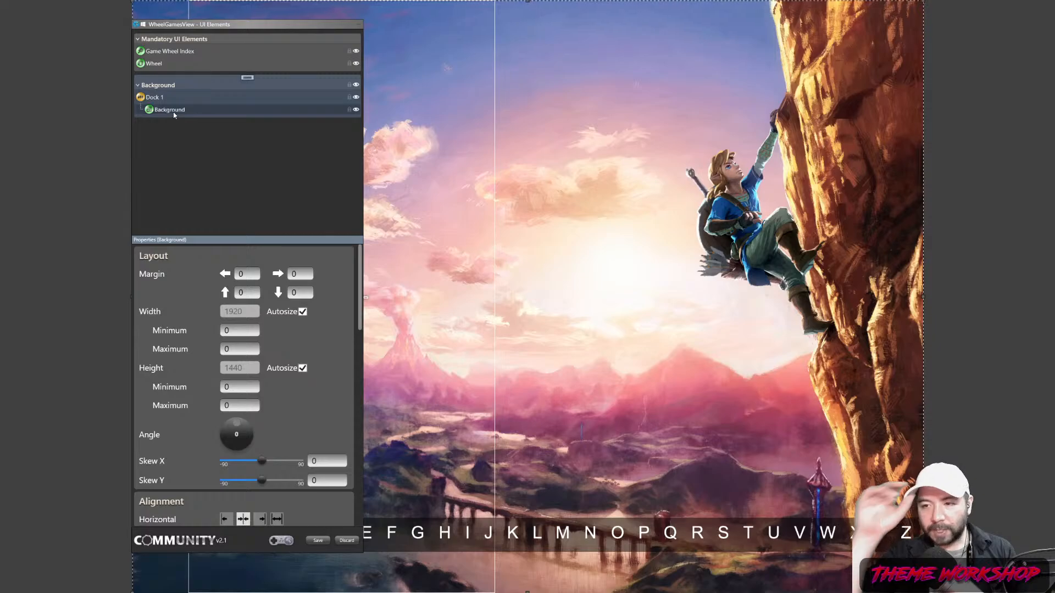
key("alt+Tab")
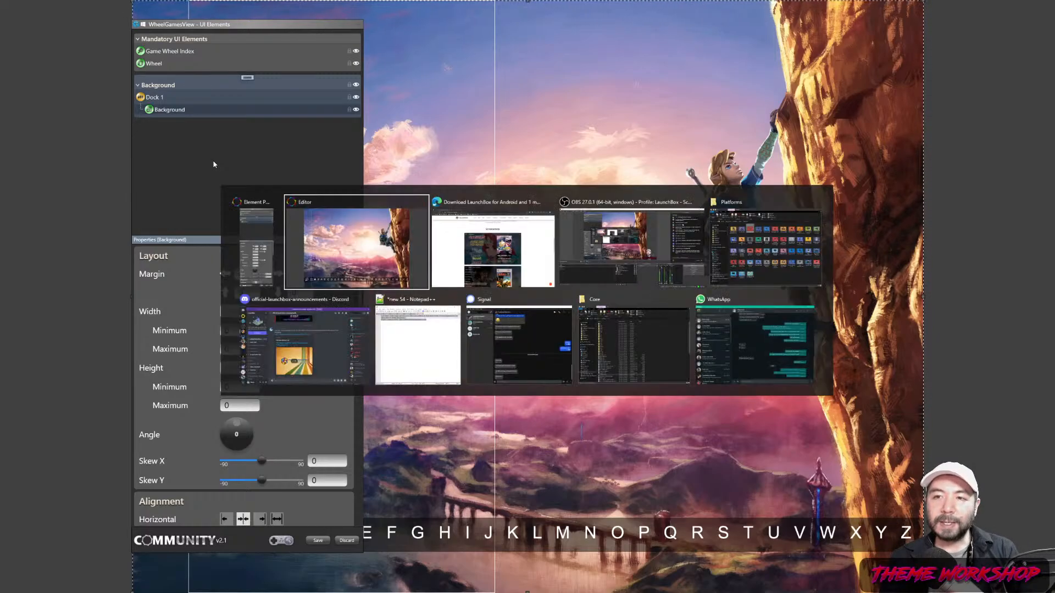
key("alt+Tab")
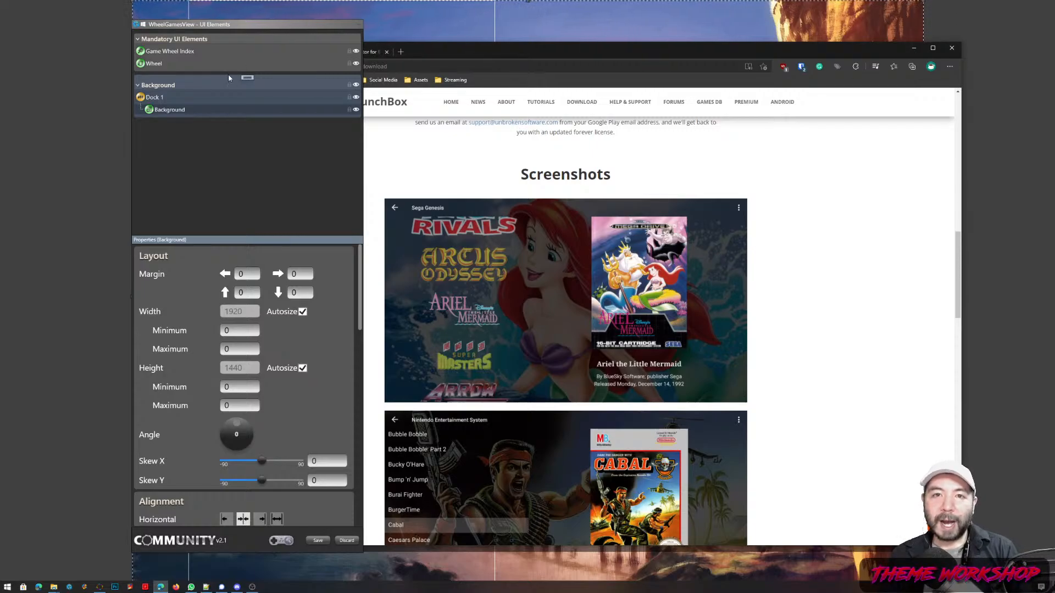
left_click_drag(268, 29, 200, 29)
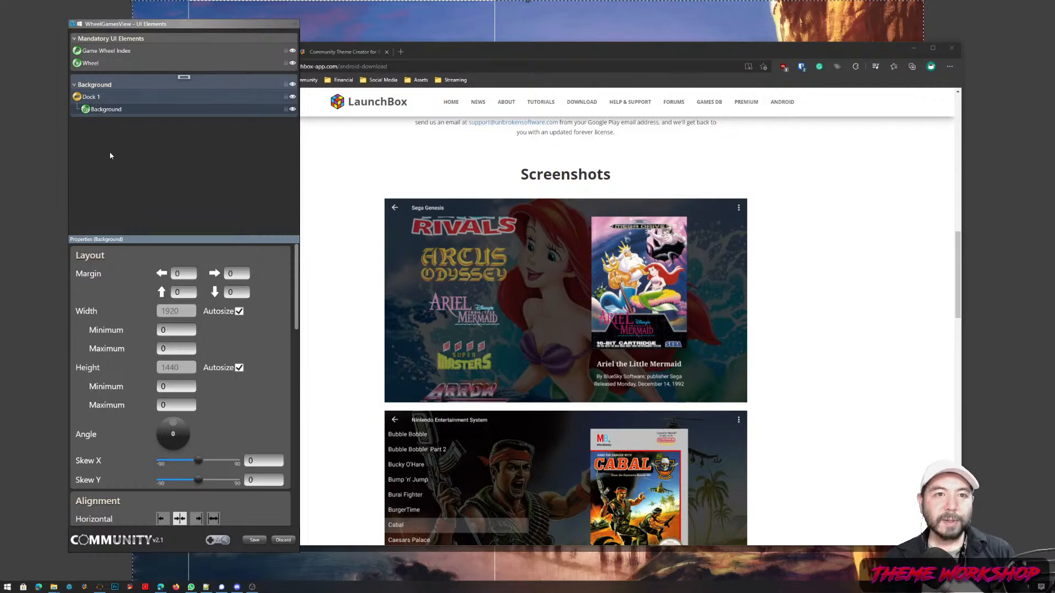
left_click(412, 23)
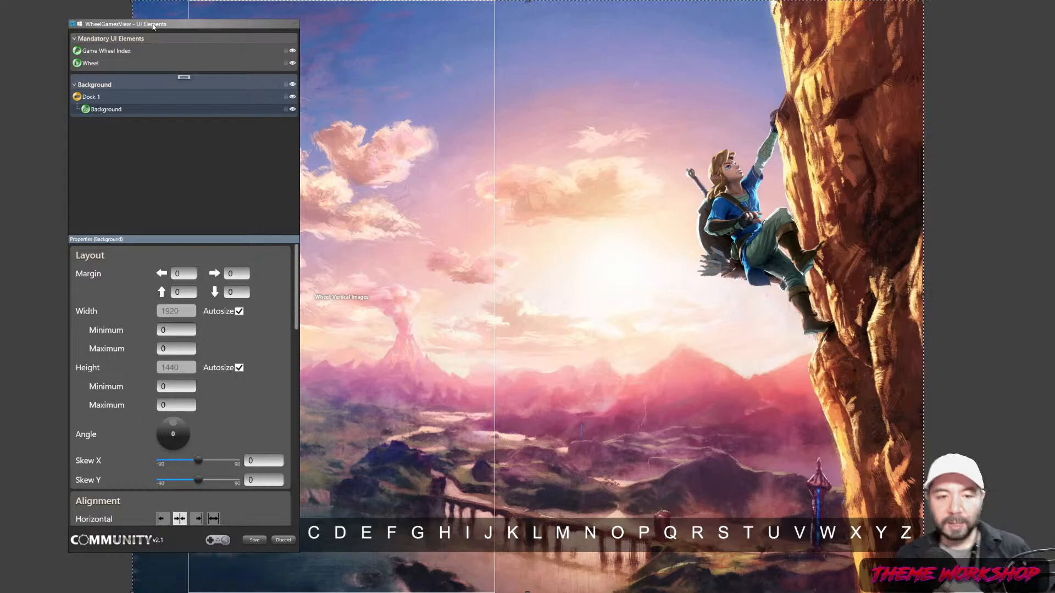
- Try opacities of 50% and 40% on Dock 1, and settle on 30%
left_click(93, 102)
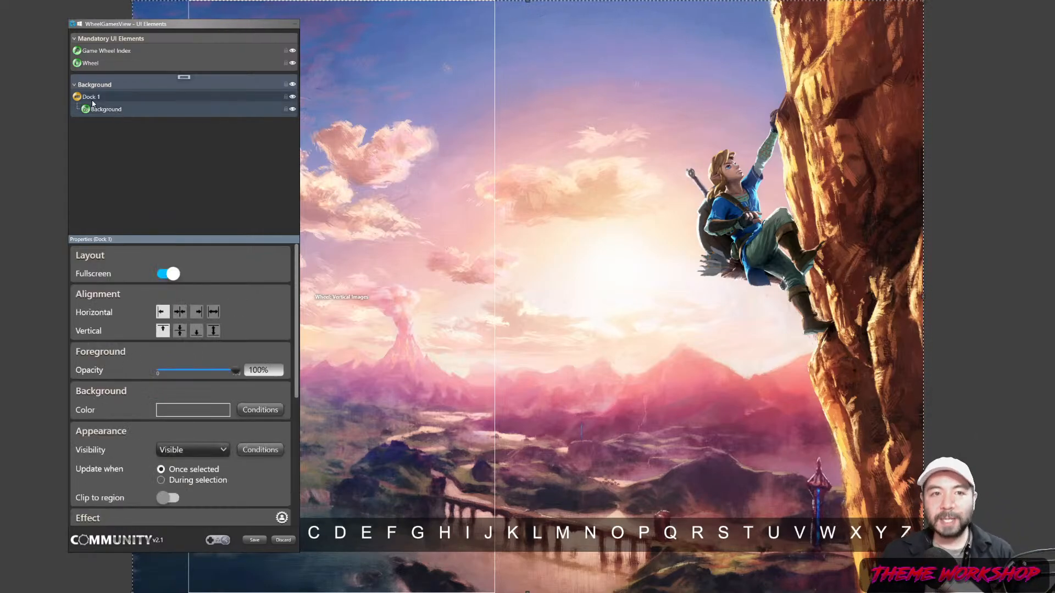
double_click(262, 370)
type("50")
key("Return")
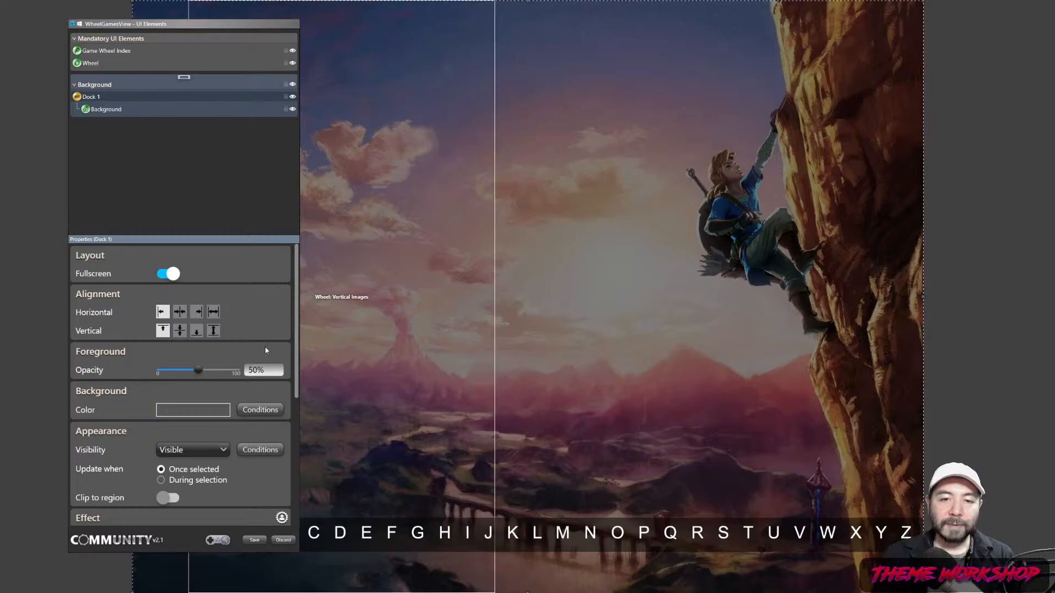
double_click(256, 370)
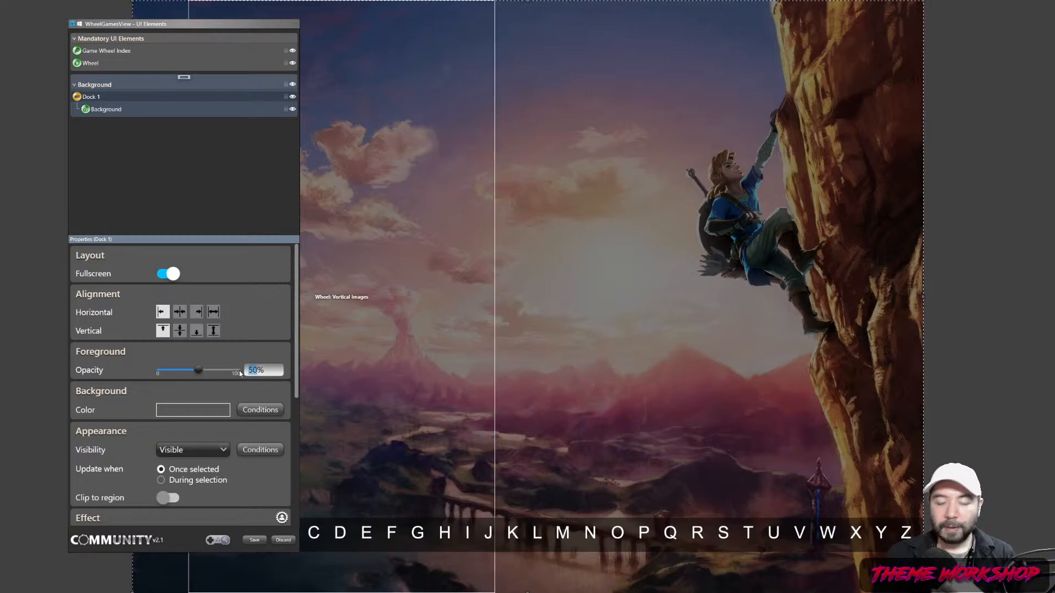
type("40")
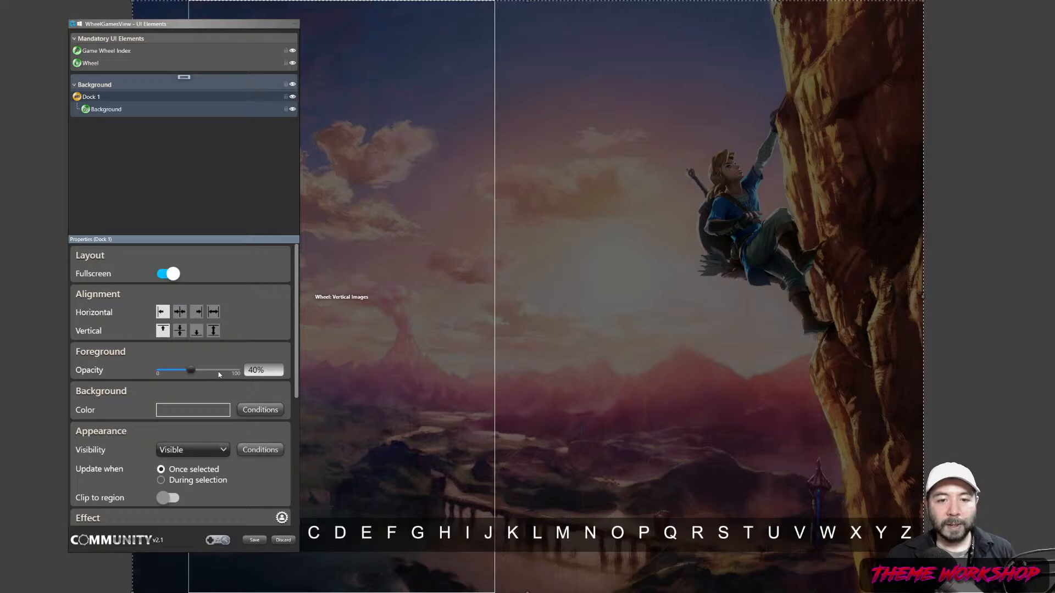
type("30")
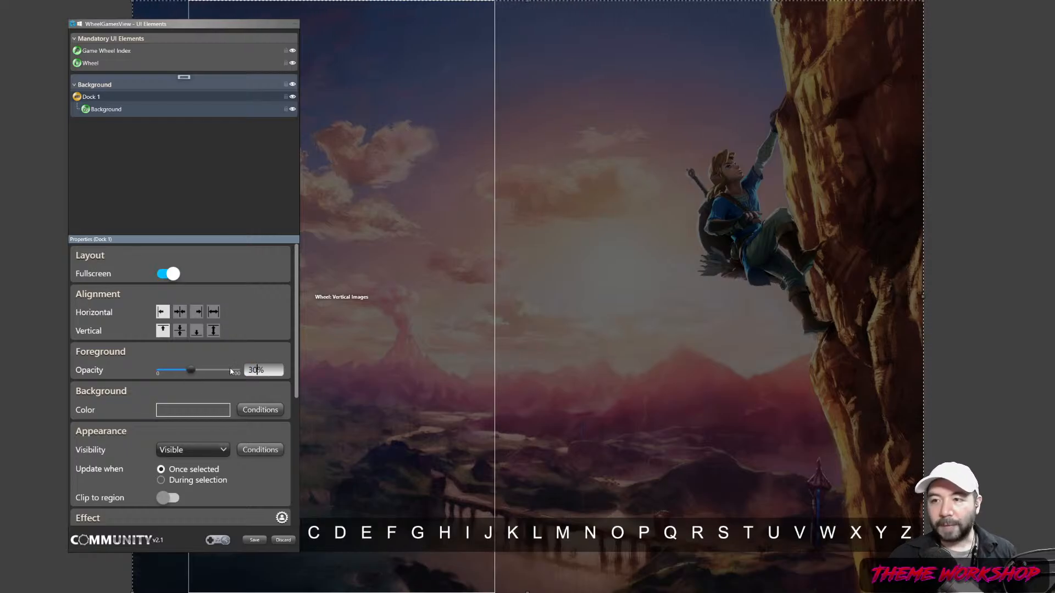
key("Return")
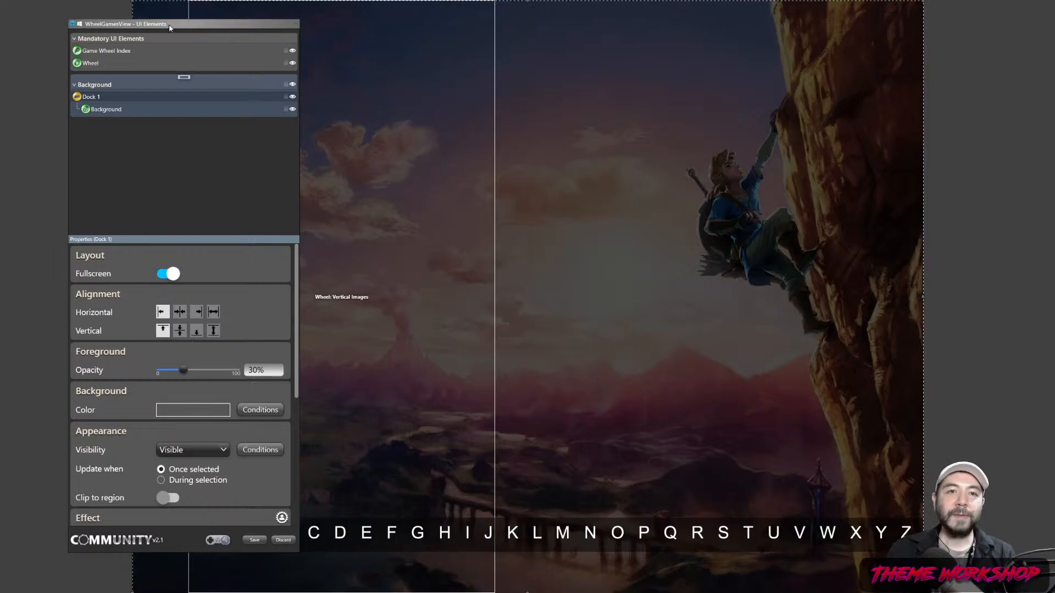
- Move the UI Elements window off the wheel and narrow the Wheel element to a width of about 704
left_click_drag(167, 27, 781, 59)
left_click(489, 280)
mouse_move(494, 297)
left_mouse_down()
mouse_move(426, 296)
mouse_move(479, 297)
left_mouse_up()
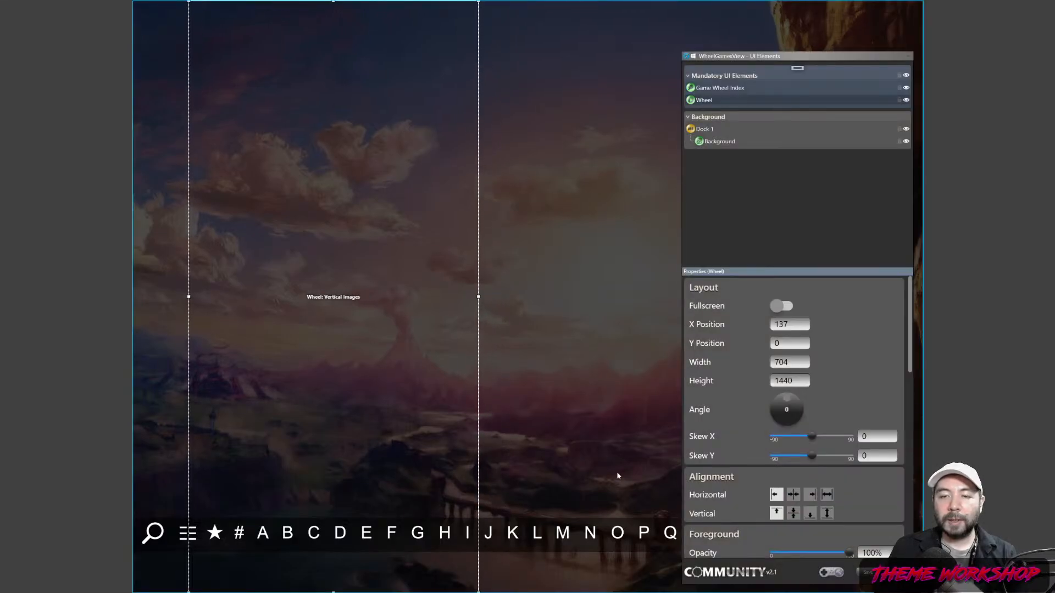
- Create a new element group named Box and add an image element named BoxArt to it
left_click(797, 68)
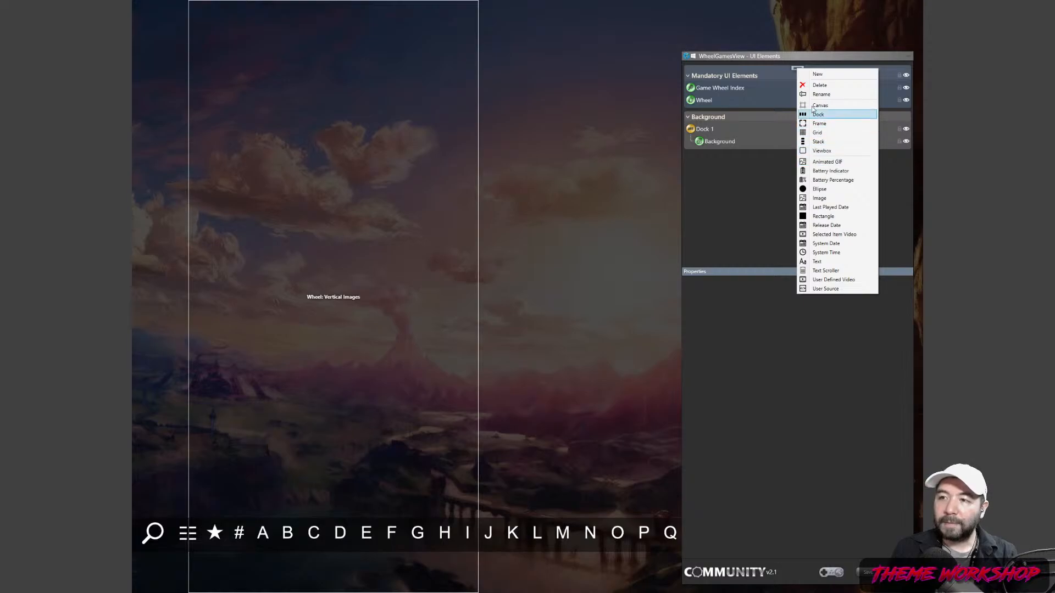
left_click(816, 76)
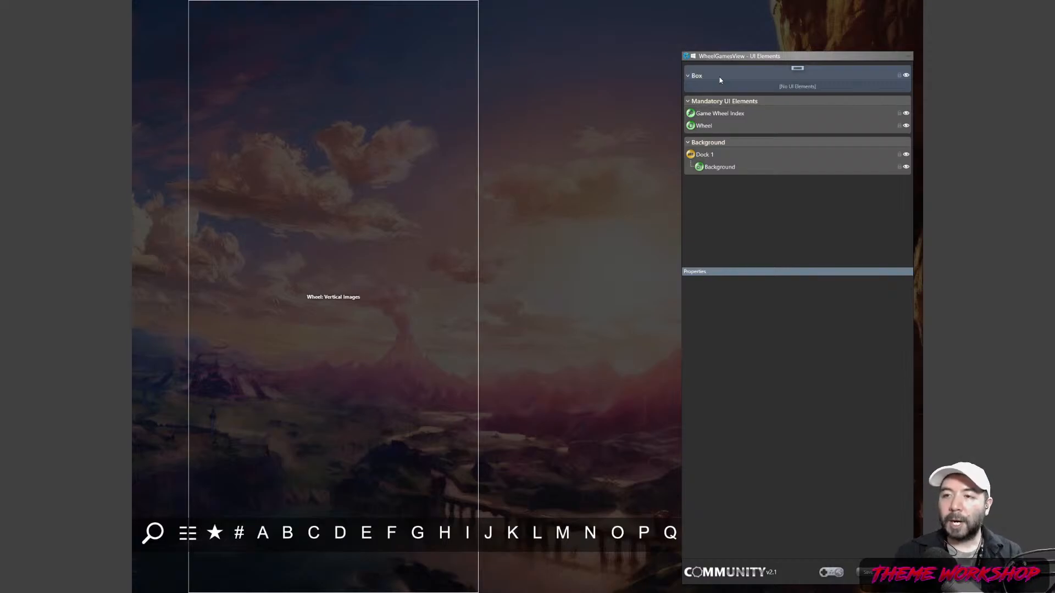
right_click(795, 70)
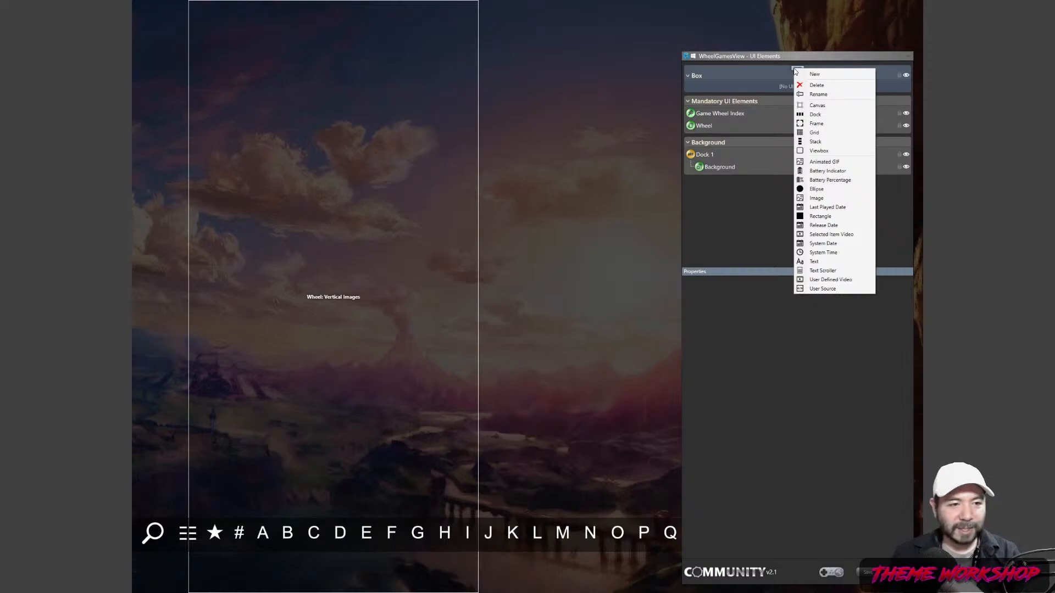
left_click(813, 199)
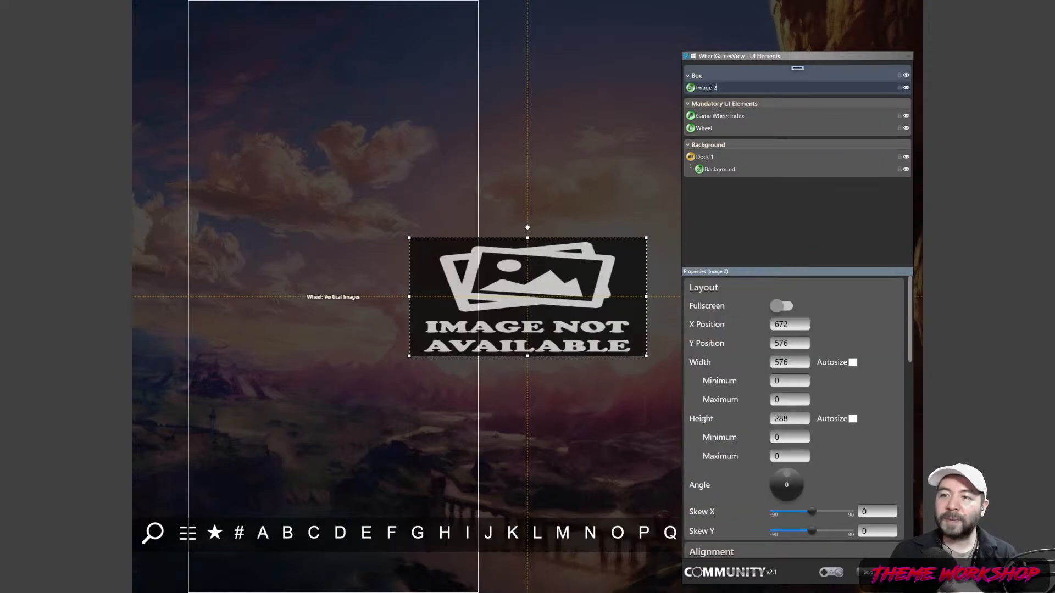
key("BackSpace")
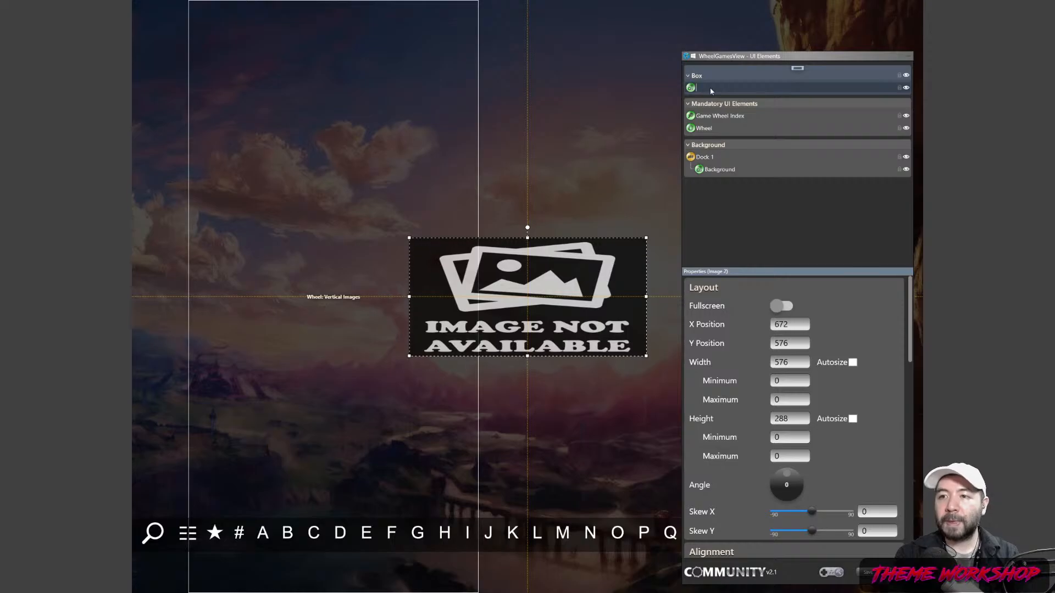
type("BoxArt")
key("Return")
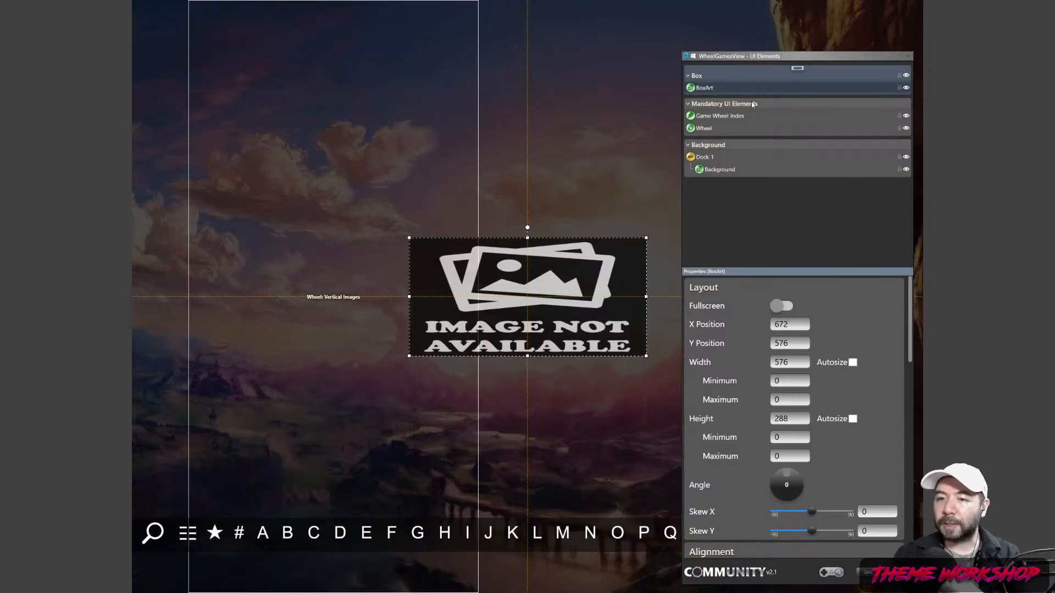
- Place BoxArt in the canvas's upper right at about X 915, Y 96, enlarge it to about 938 by 807, and compare with the Android screenshots
left_click_drag(561, 289, 747, 97)
left_click_drag(726, 40, 103, 47)
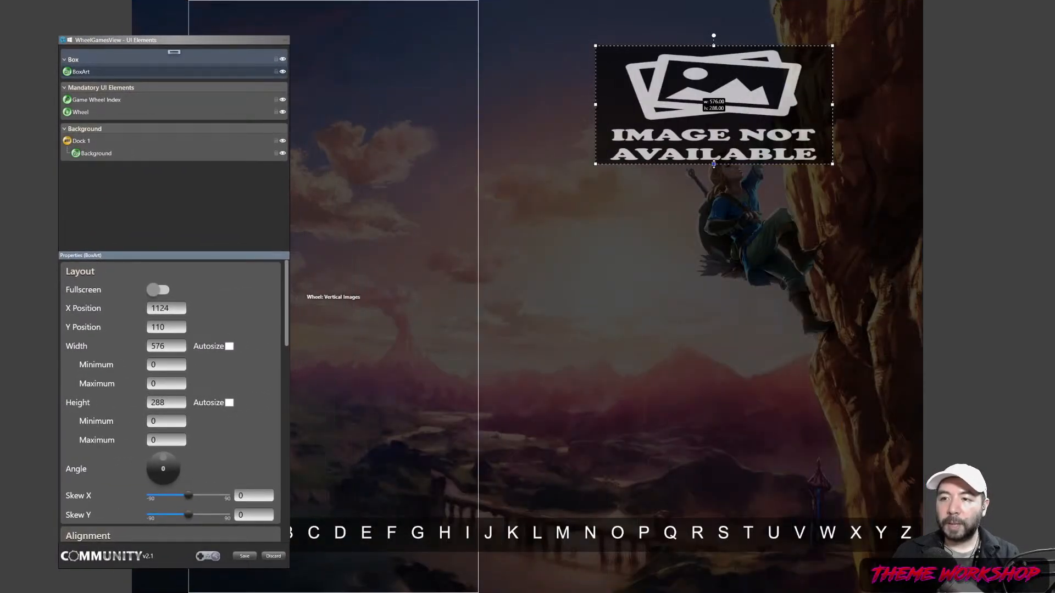
left_click_drag(714, 164, 714, 355)
left_click_drag(596, 199, 512, 198)
left_click_drag(834, 199, 905, 200)
left_click_drag(737, 210, 734, 204)
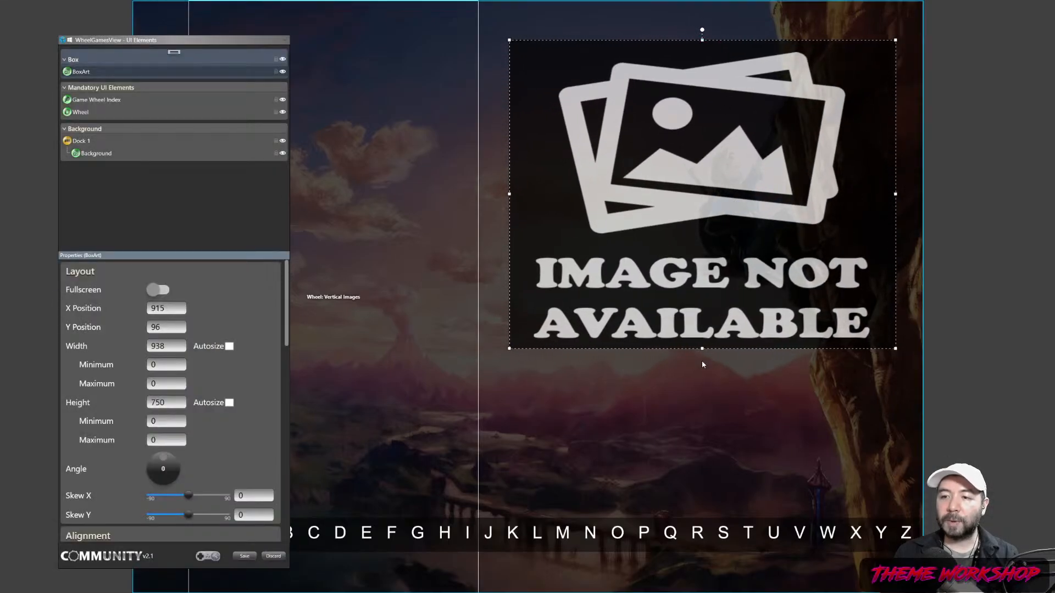
left_click_drag(702, 348, 703, 376)
key("alt+Tab")
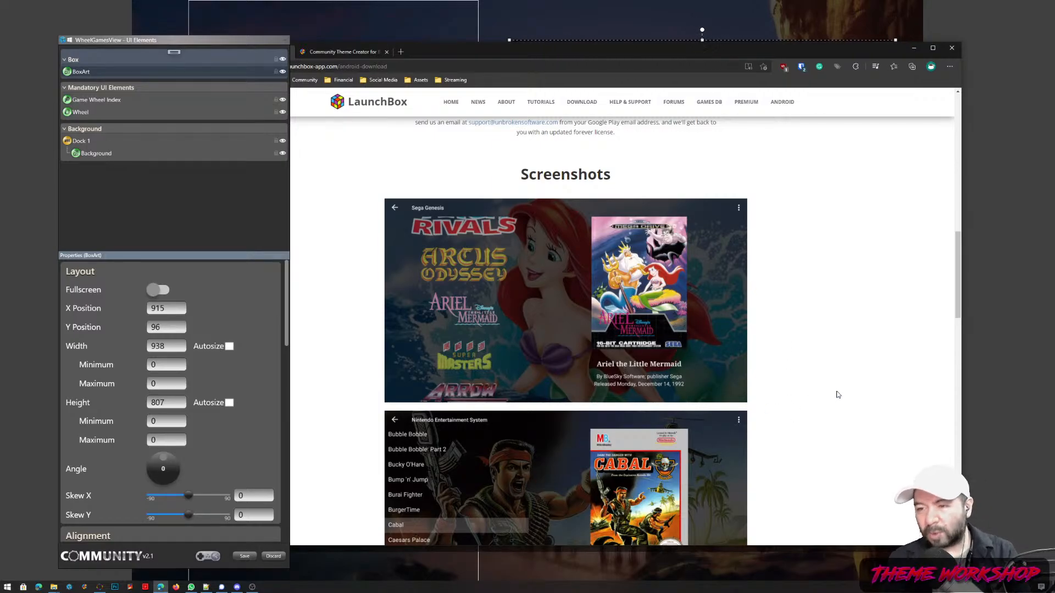
key("alt+Tab")
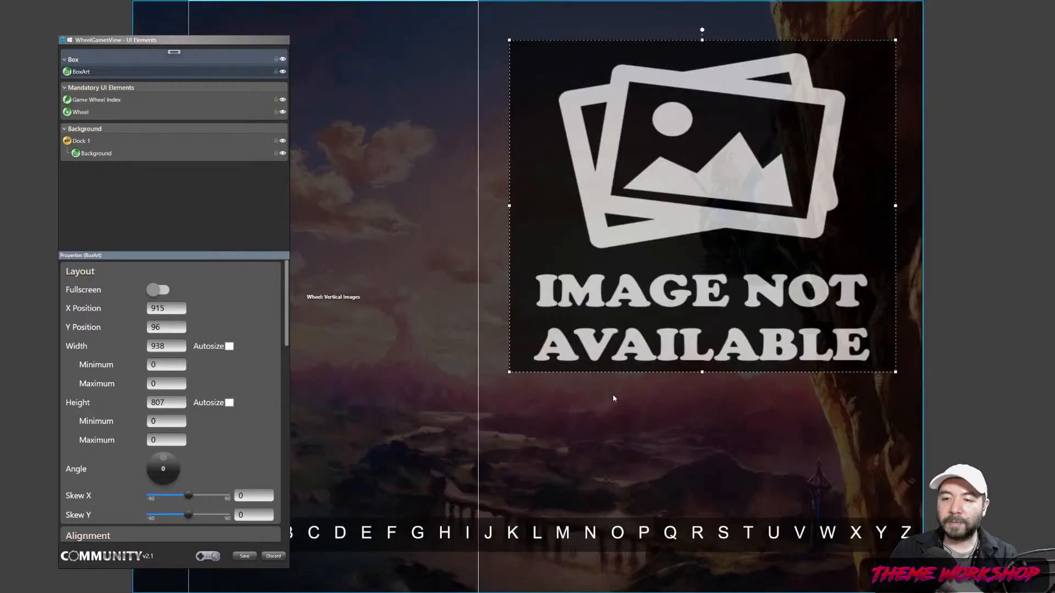
- Extend BoxArt's lower edge to a height of about 1009 and align its image to horizontal centre and vertical bottom
left_click_drag(702, 372, 703, 455)
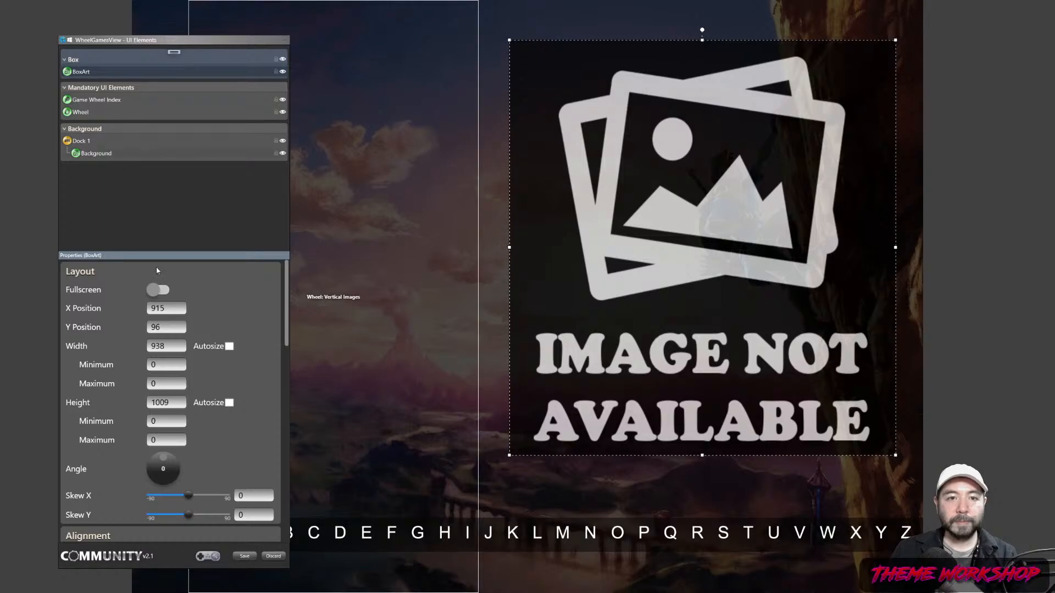
scroll(170, 352, "down", 5)
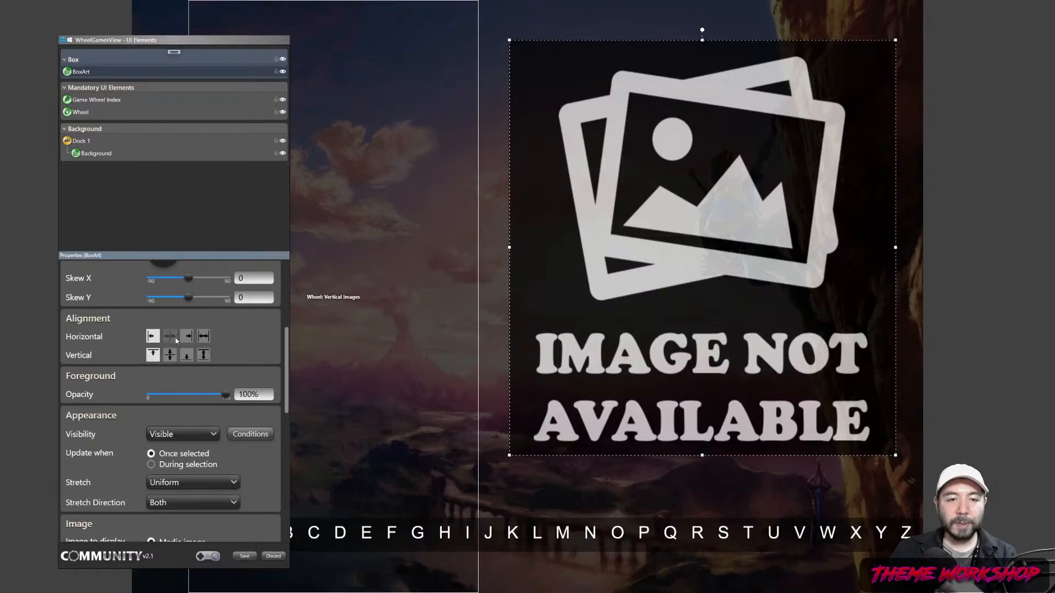
left_click(172, 338)
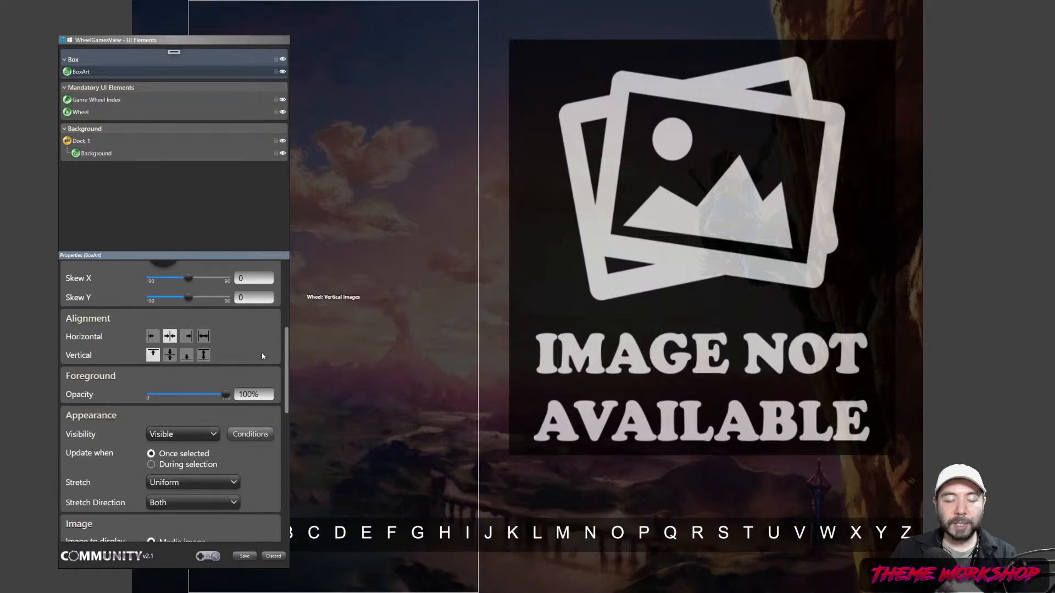
left_click(170, 355)
left_click(187, 355)
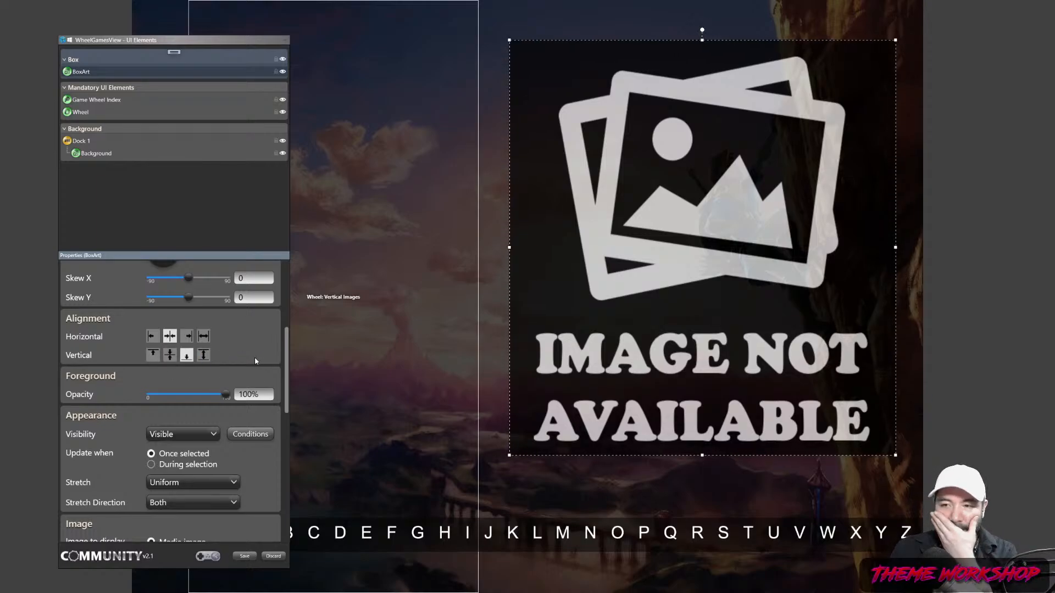
left_click(171, 360)
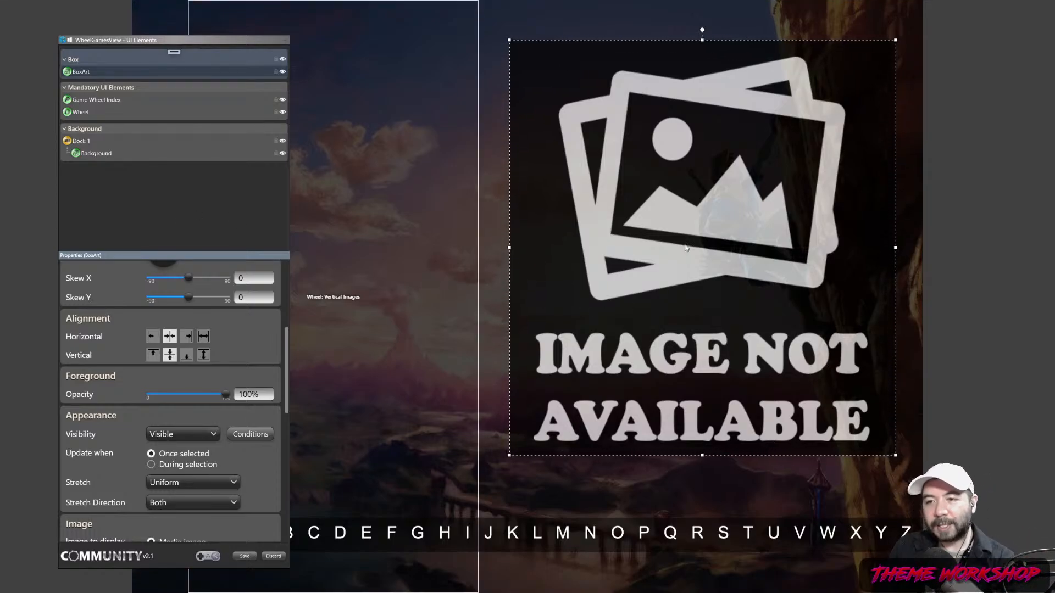
left_click(186, 357)
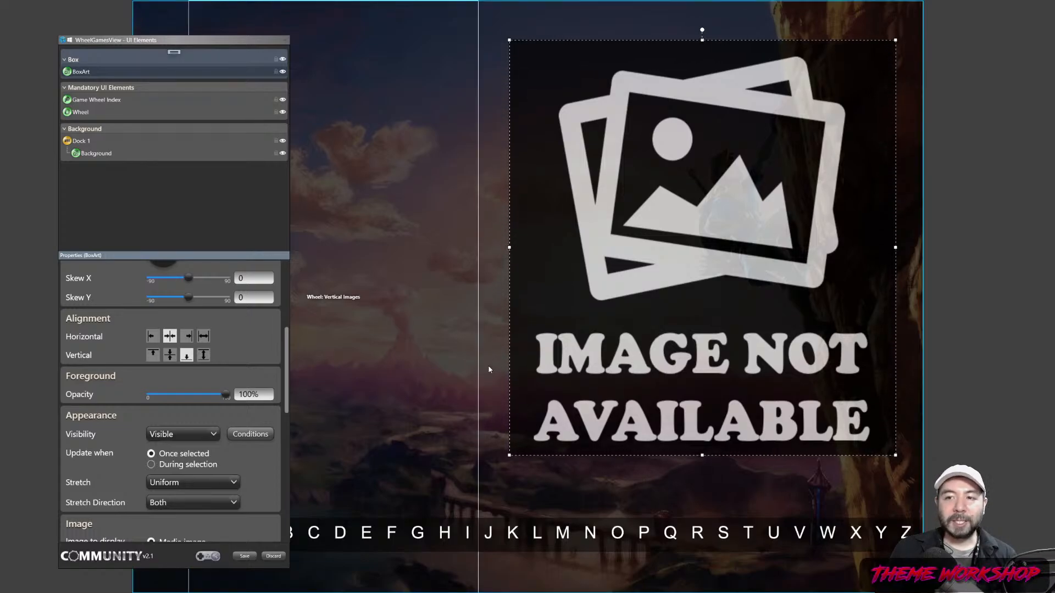
- Create a new element group above Box and name it Information
left_click(175, 54)
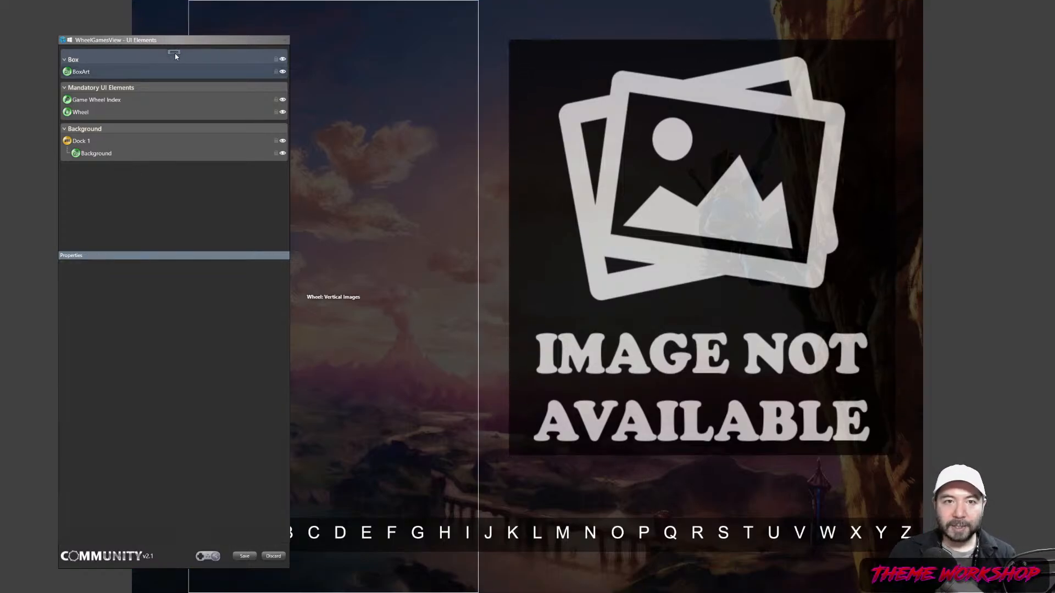
left_click(175, 54)
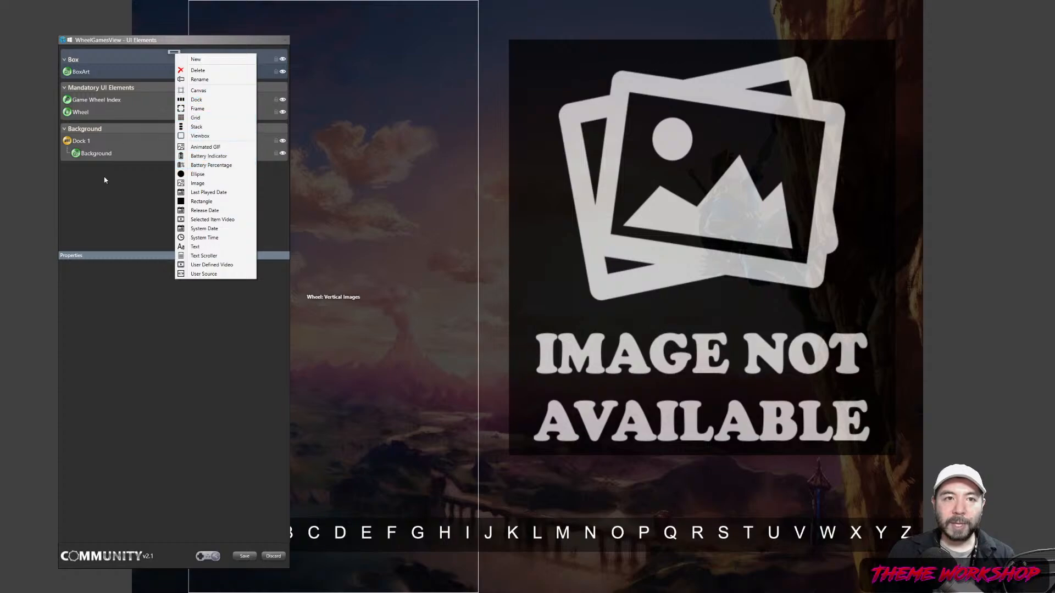
left_click(105, 179)
left_click(174, 52)
left_click(196, 59)
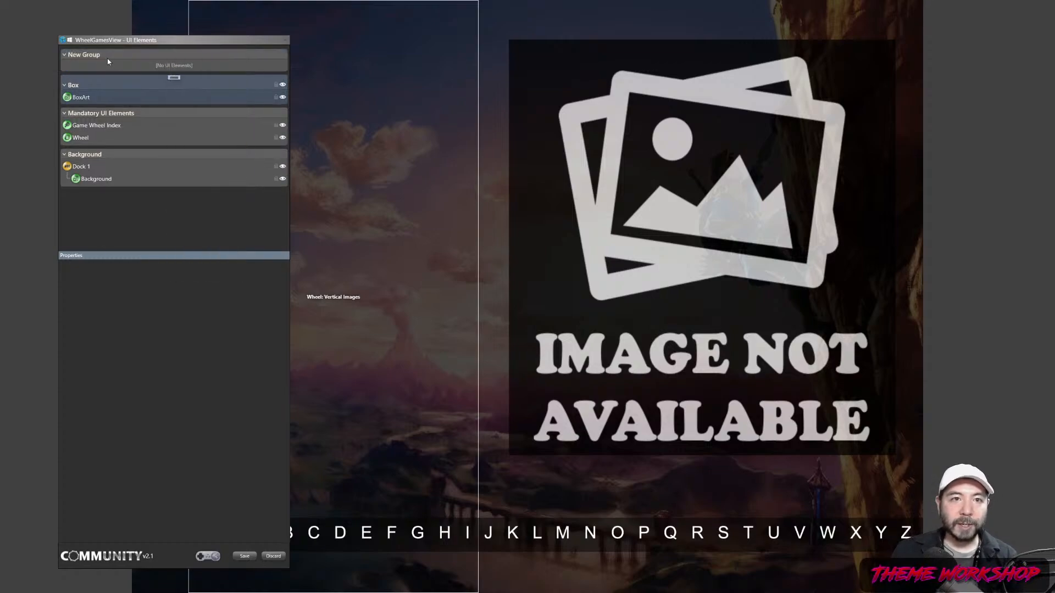
left_click(102, 59)
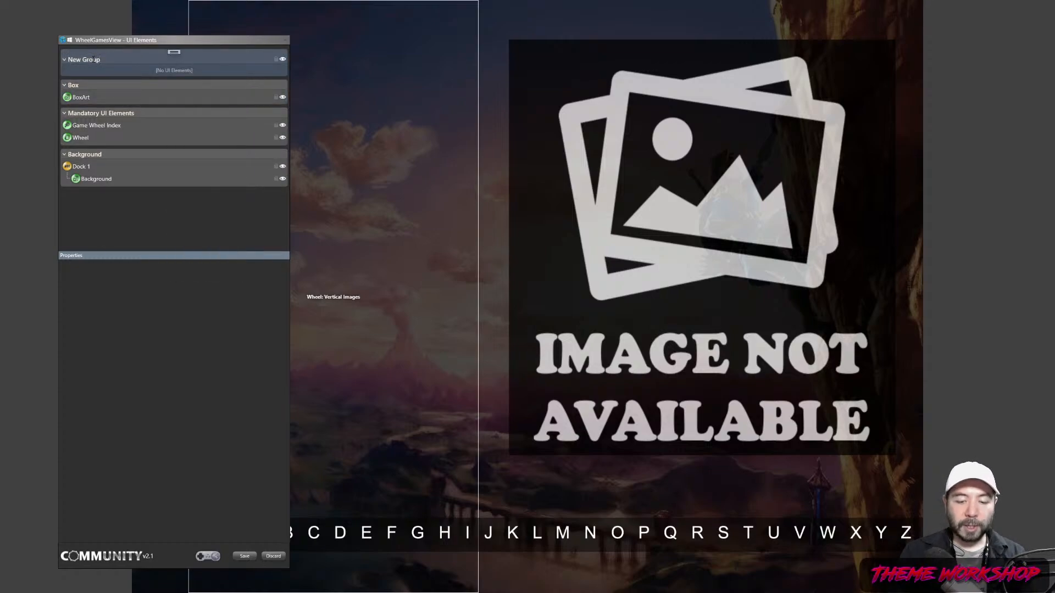
key("BackSpace")
key("BackSpace")
key("BackSpace")
key("BackSpace")
key("BackSpace")
key("BackSpace")
key("BackSpace")
key("BackSpace")
key("BackSpace")
type("Information")
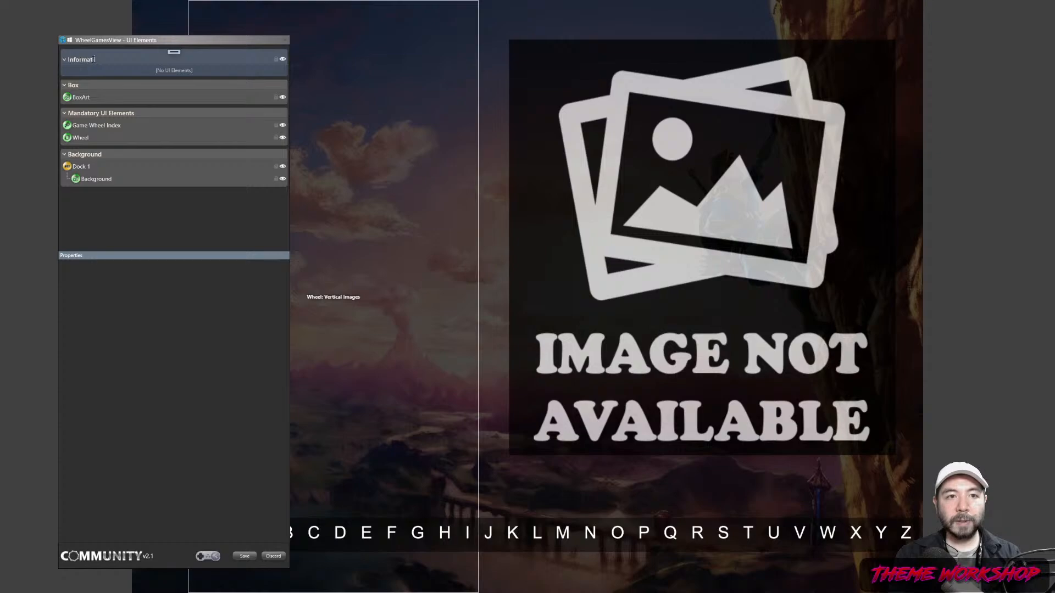
left_click(175, 53)
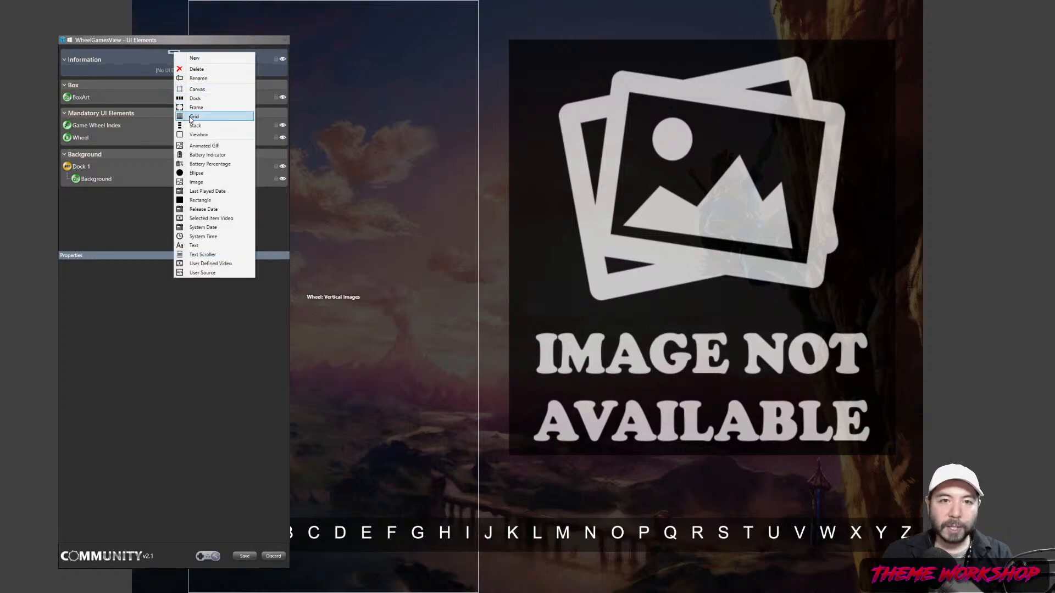
left_click(113, 216)
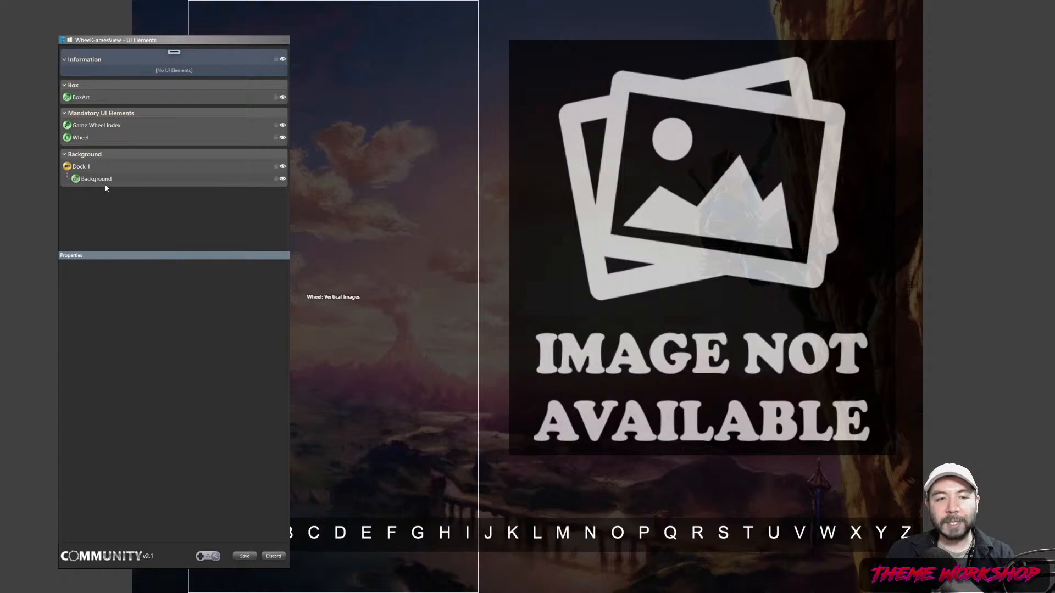
- Set BoxArt to display the Game box front metadata image and compare it with the Android screenshots
left_click(81, 98)
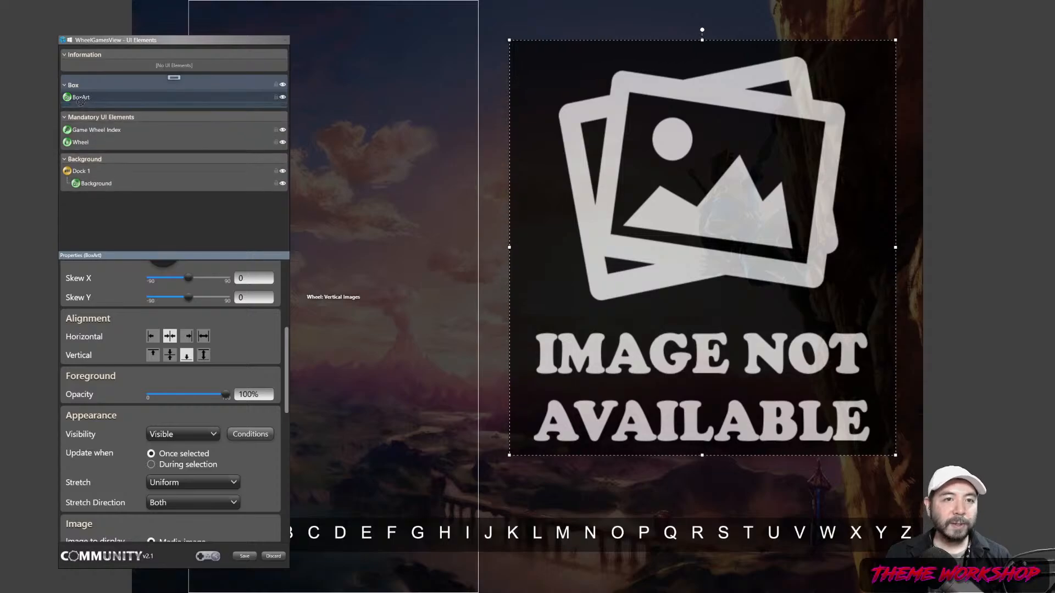
left_click(170, 78)
left_click(91, 99)
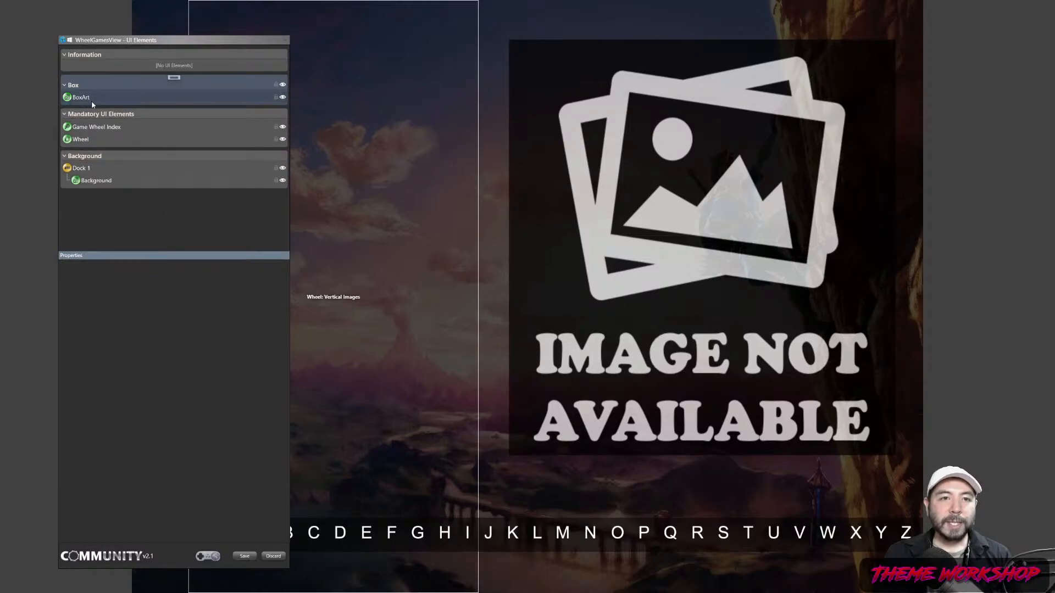
scroll(273, 427, "down", 5)
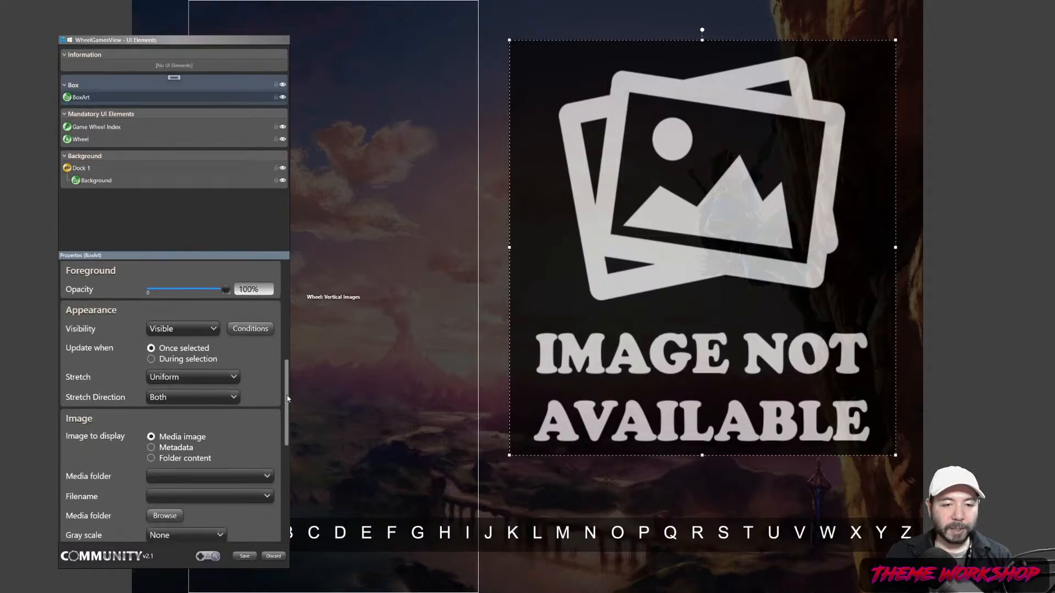
left_click(151, 309)
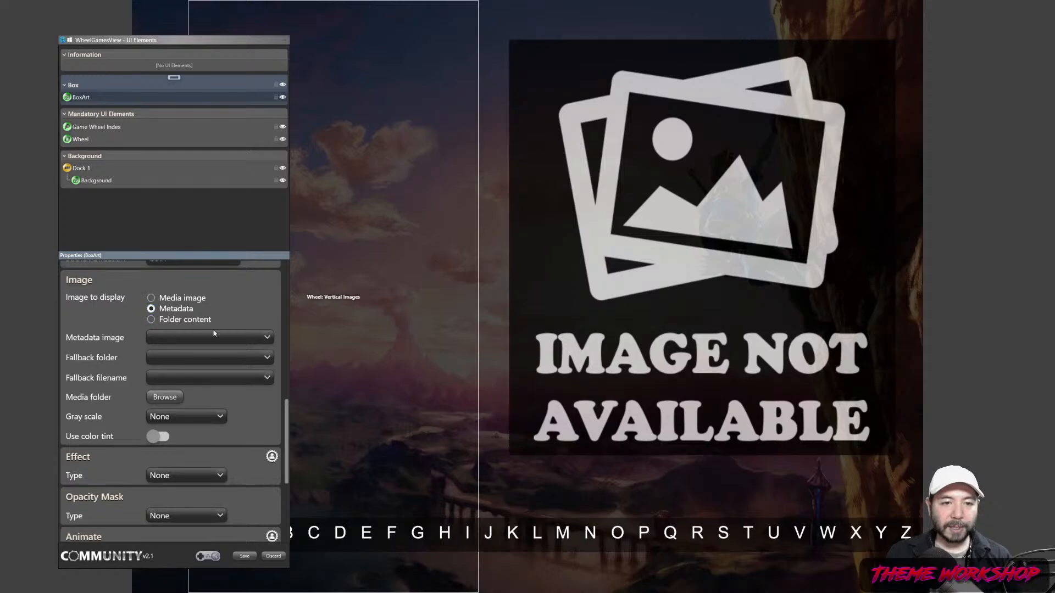
left_click(236, 337)
scroll(209, 264, "down", 1)
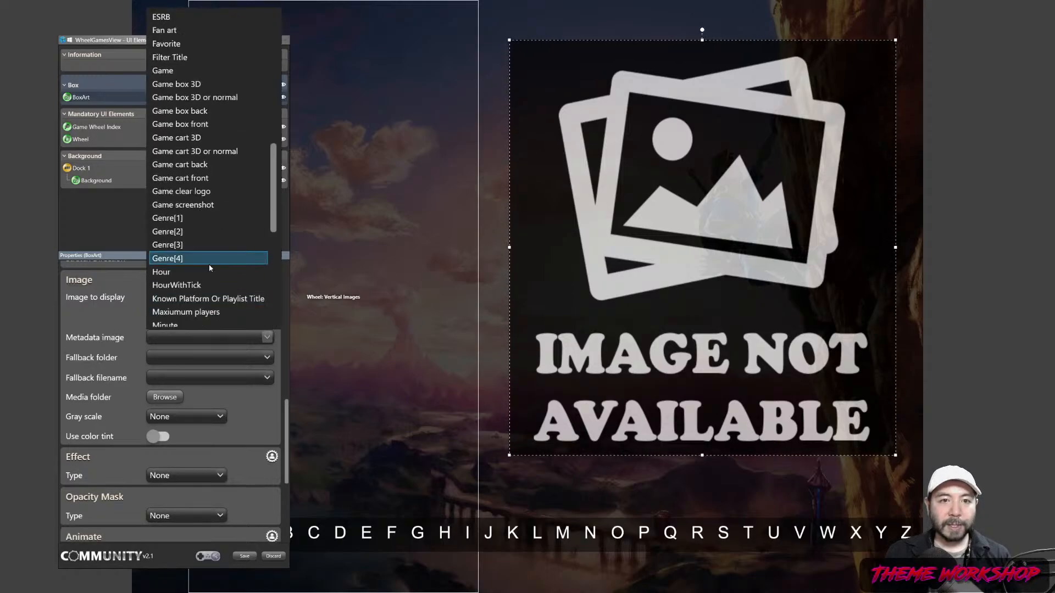
left_click(203, 125)
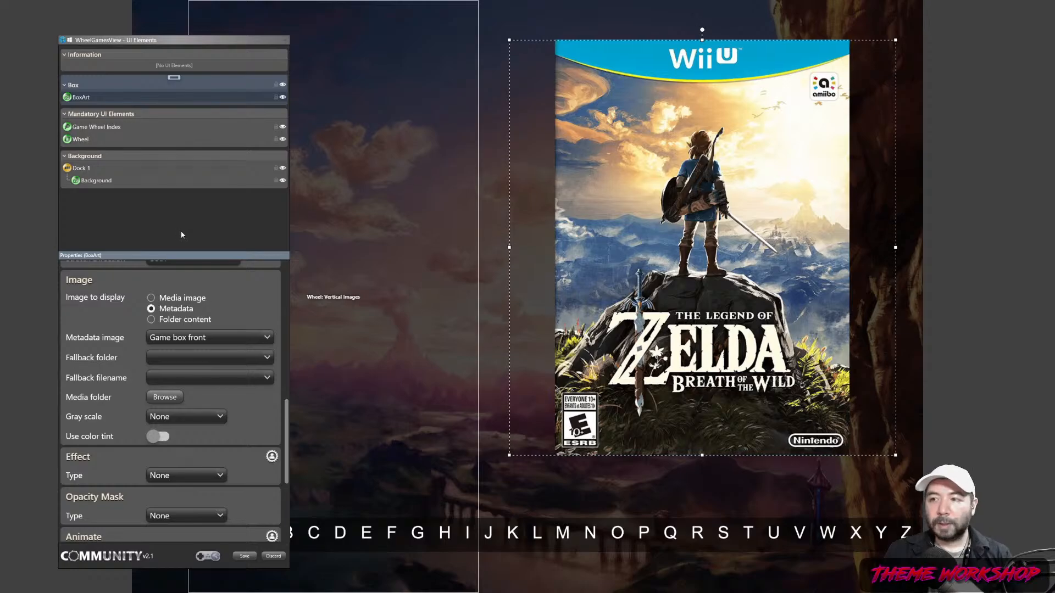
key("alt+Tab")
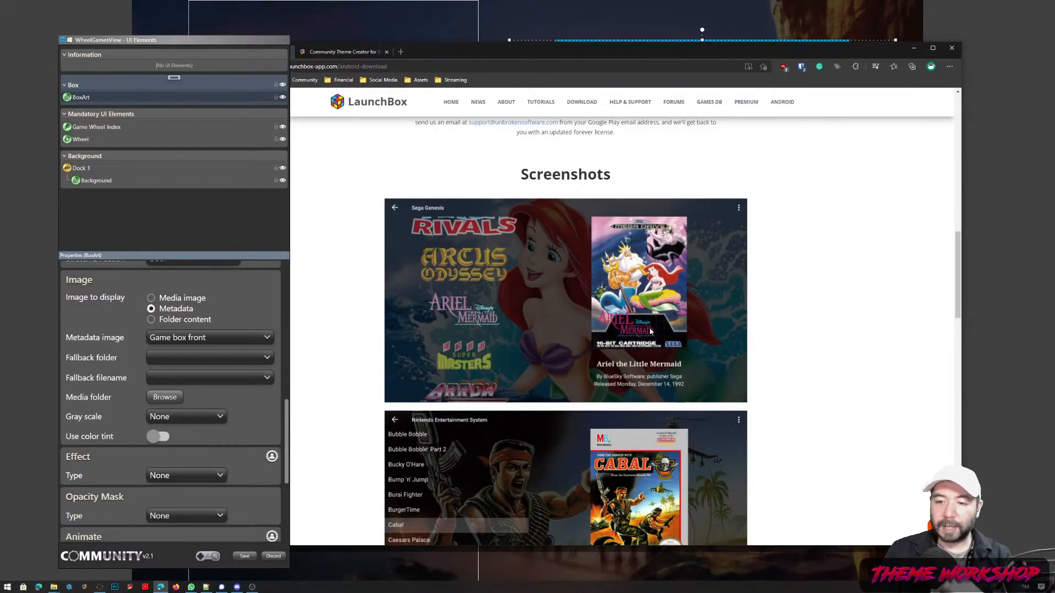
left_click(912, 49)
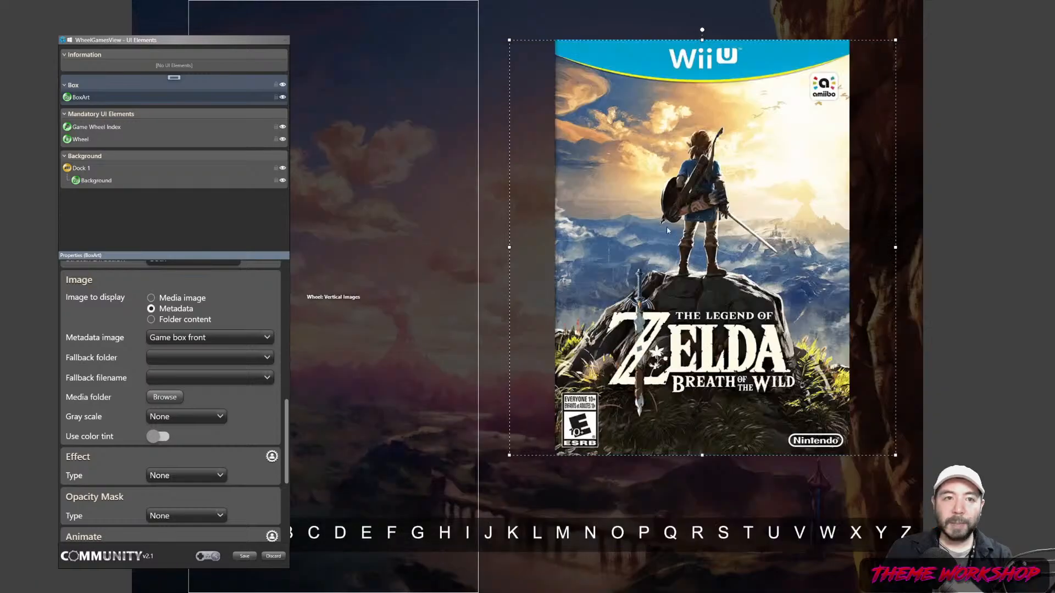
- Add a Drop Shadow effect to BoxArt with about 38% opacity, direction 311, depth 53 and blur radius 6
scroll(190, 405, "down", 3)
left_click(186, 376)
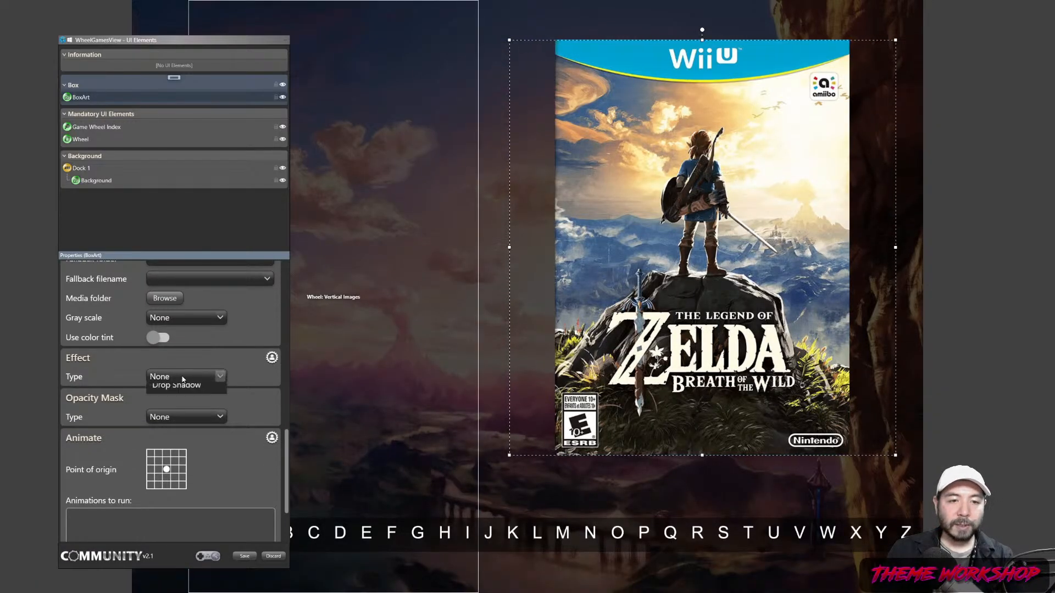
left_click(176, 421)
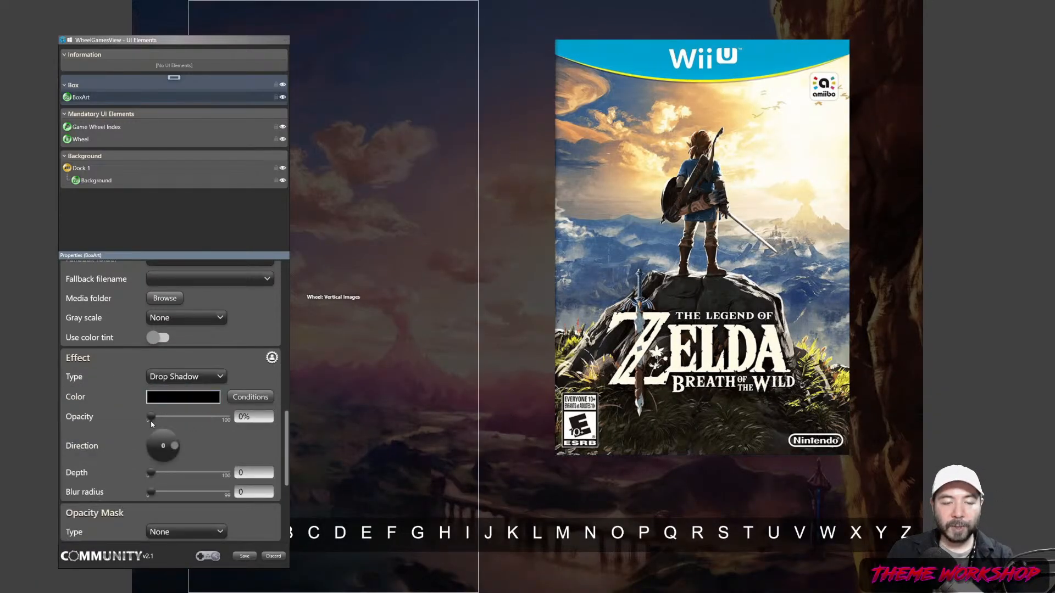
left_click_drag(150, 418, 181, 418)
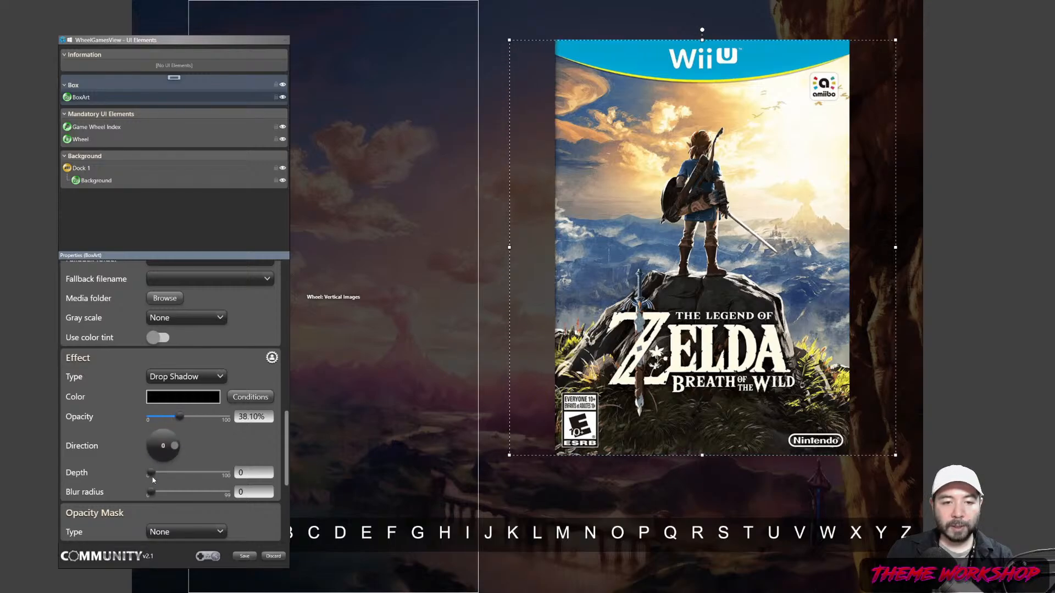
left_click_drag(151, 473, 156, 475)
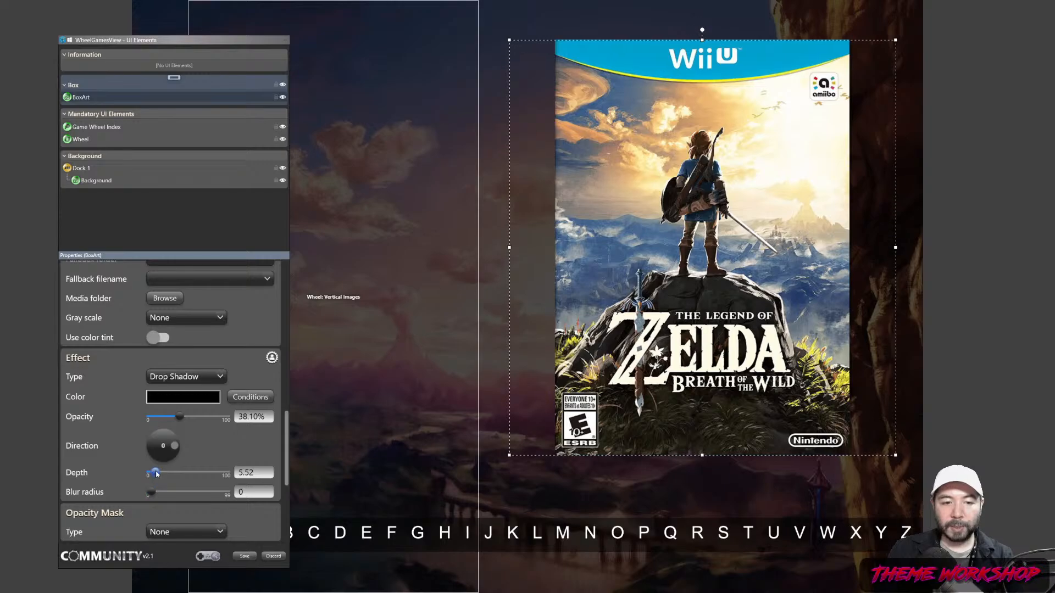
left_click_drag(156, 473, 156, 492)
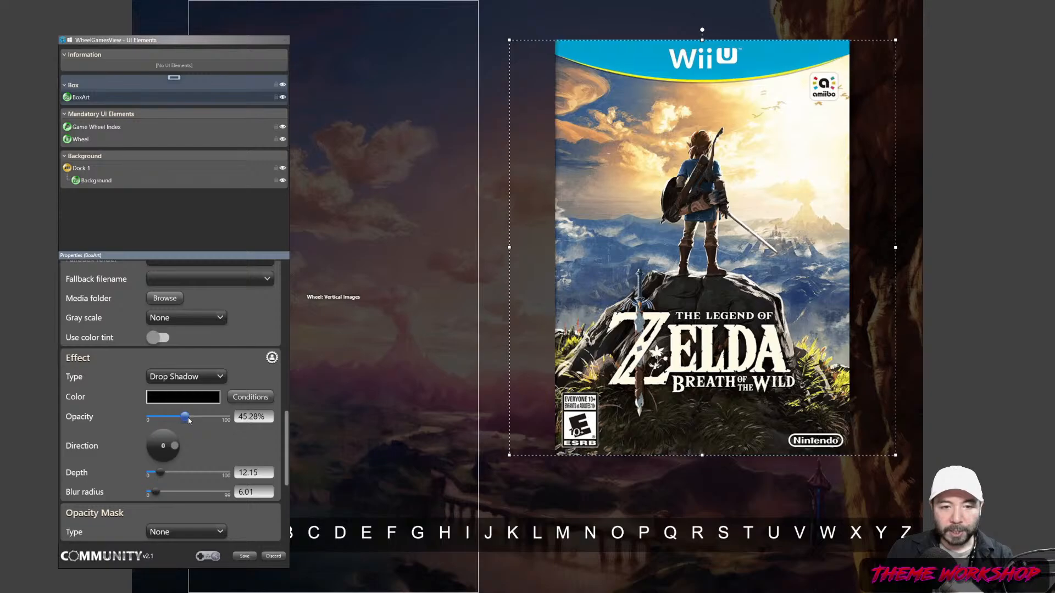
left_click_drag(175, 446, 190, 477)
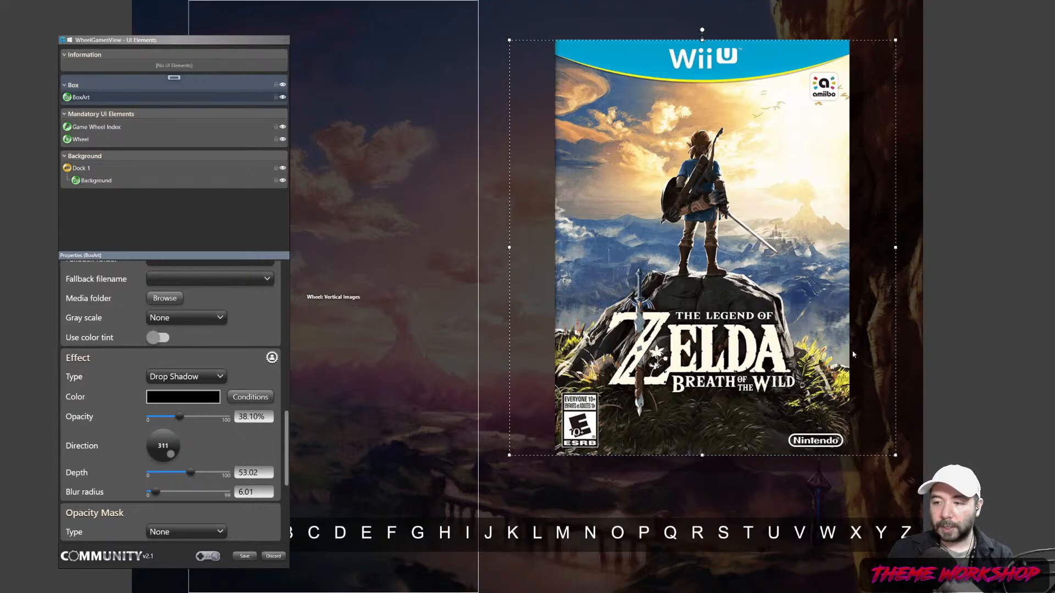
- Refine BoxArt's drop shadow to about 54% opacity, direction 321, depth 28 and blur radius 37
left_click_drag(180, 417, 191, 417)
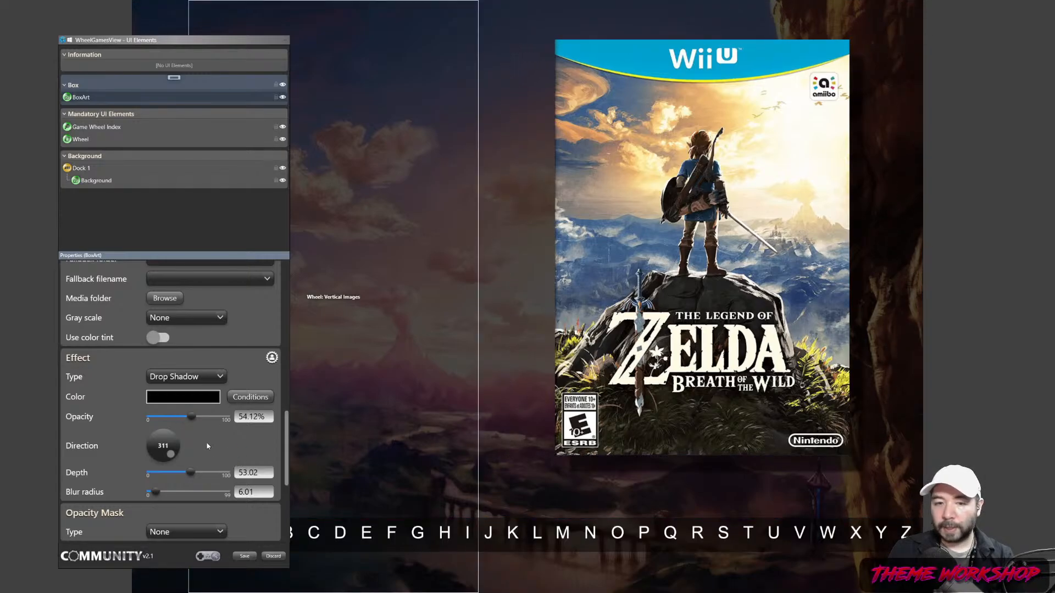
left_click_drag(190, 470, 173, 454)
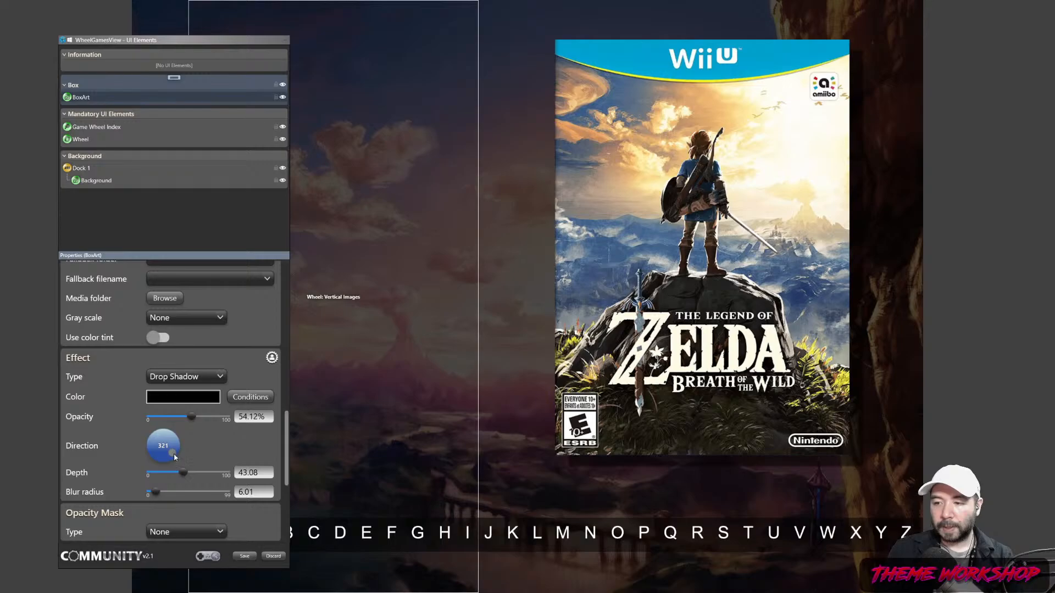
left_click_drag(183, 473, 179, 497)
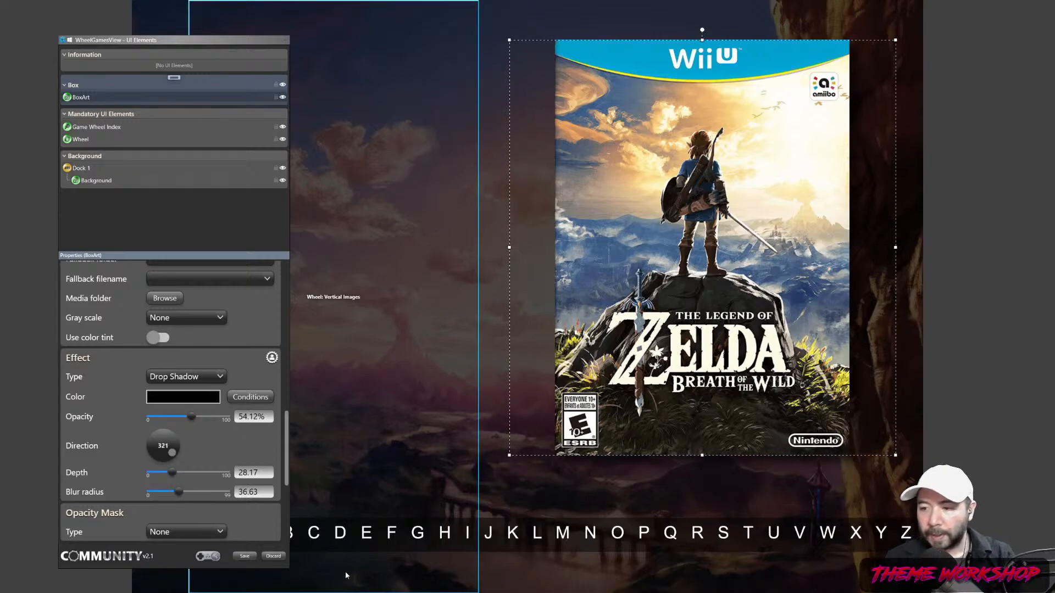
left_click(901, 481)
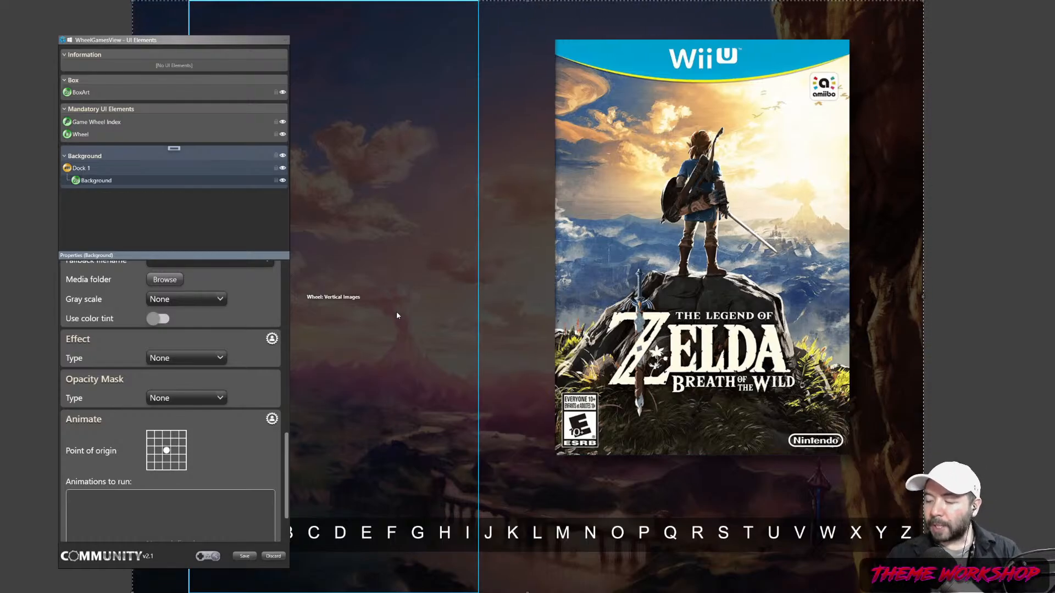
right_click(386, 322)
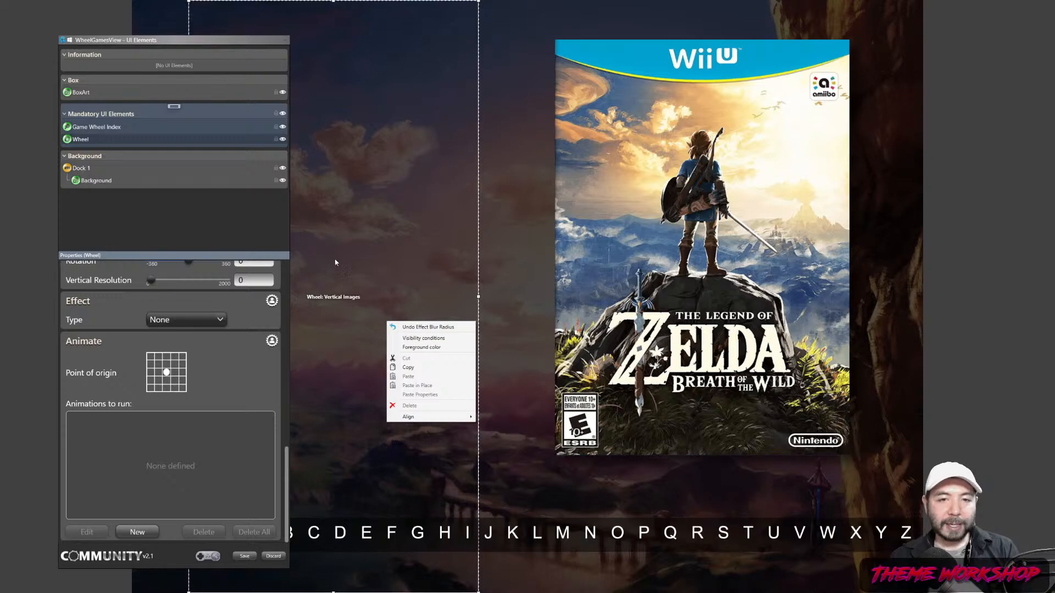
left_click(488, 273)
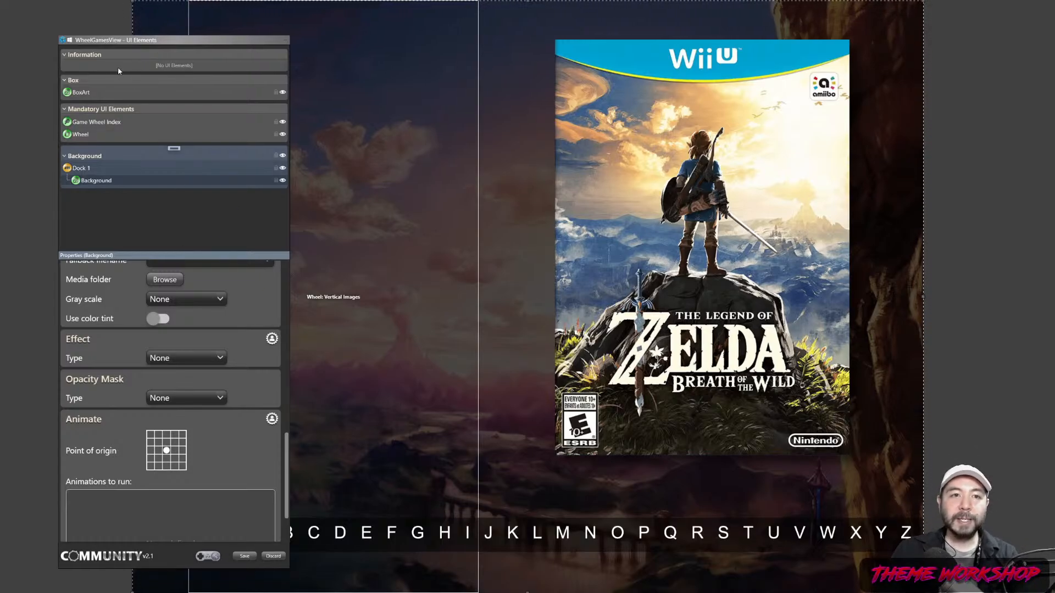
- Add a text element to the Information group
left_click(171, 55)
left_click(173, 53)
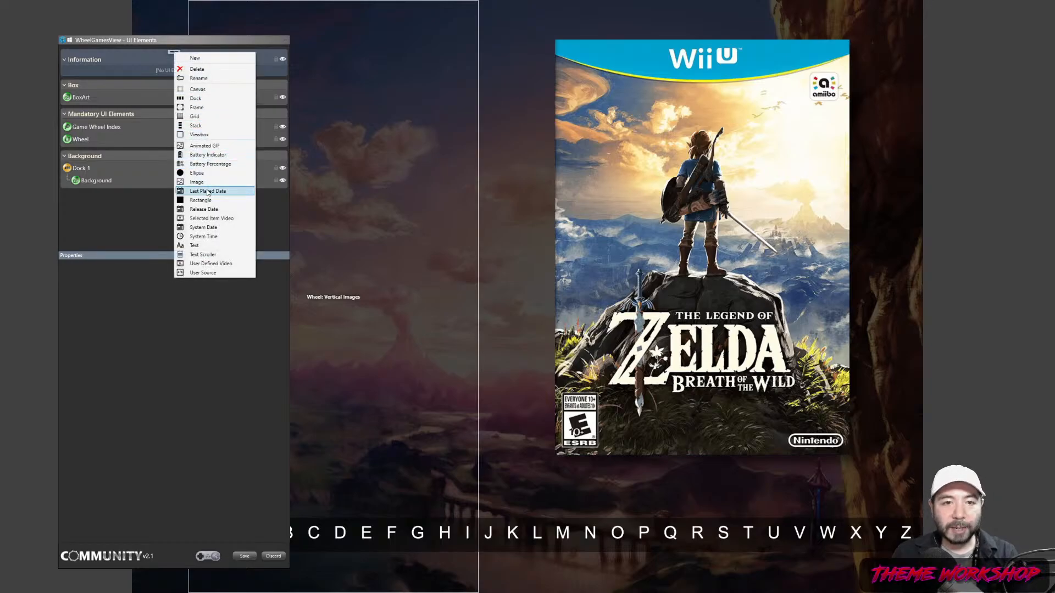
left_click(193, 245)
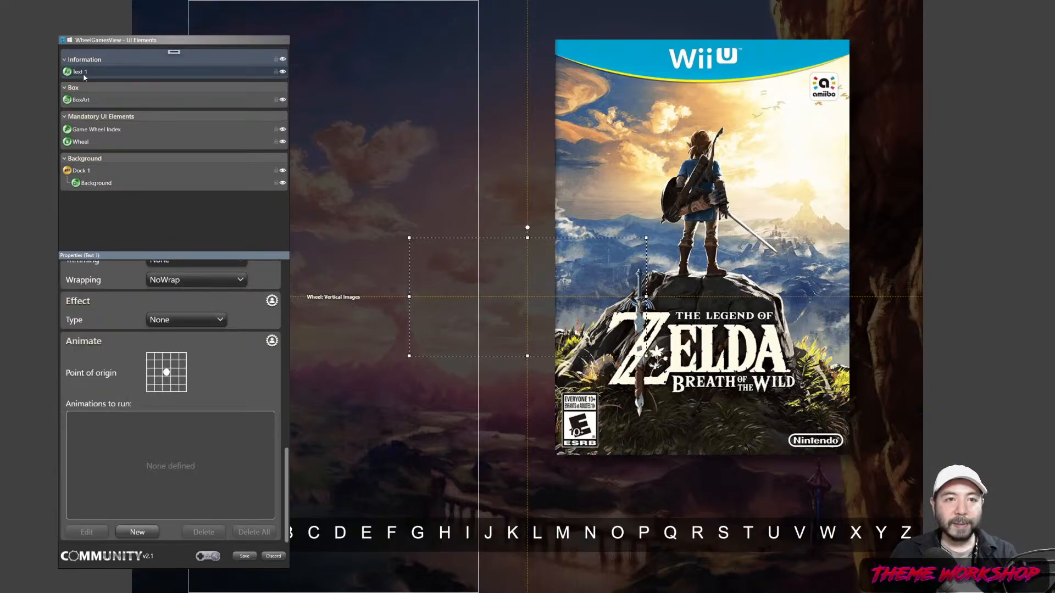
- Rename the new text element in the Information group as Game Title
double_click(84, 72)
key("BackSpace")
key("BackSpace")
key("BackSpace")
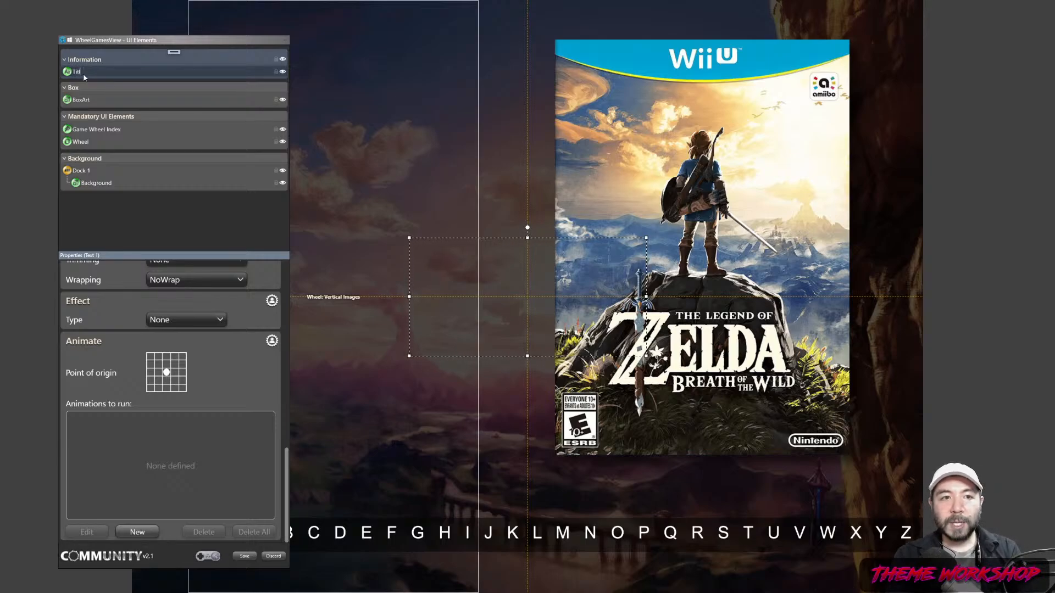
type("Game Title")
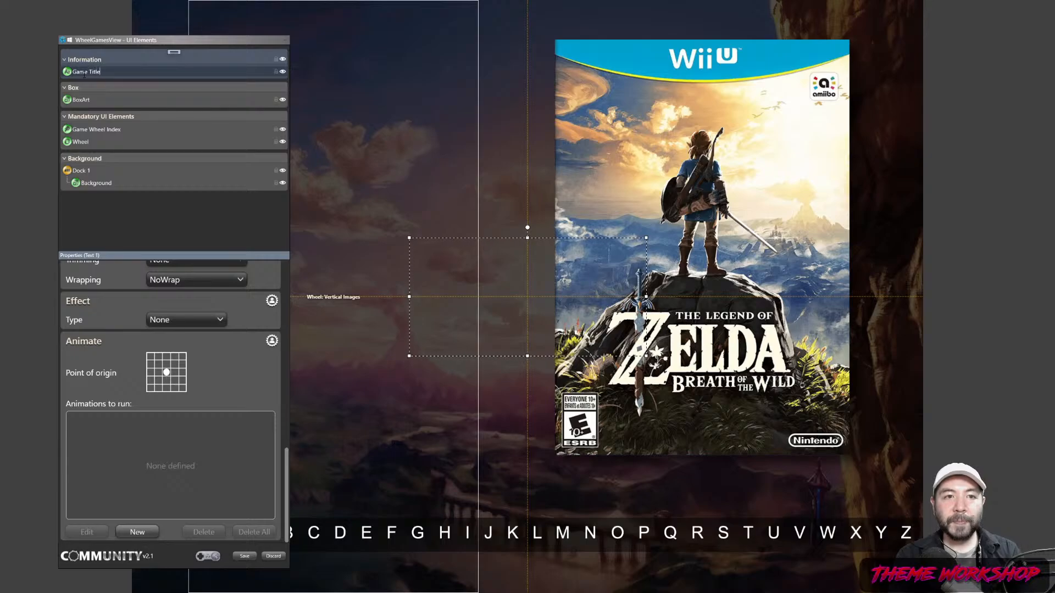
key("Return")
- Set the Game Title text to display the Game metadata instead of a constant value
left_click_drag(288, 476, 297, 404)
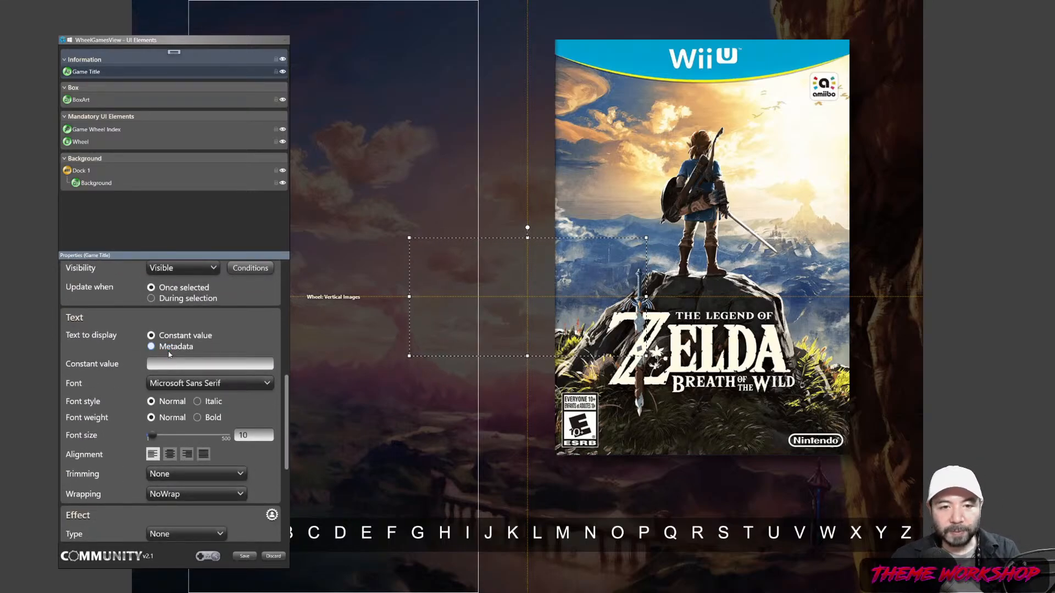
left_click(168, 351)
left_click(242, 365)
scroll(211, 290, "down", 6)
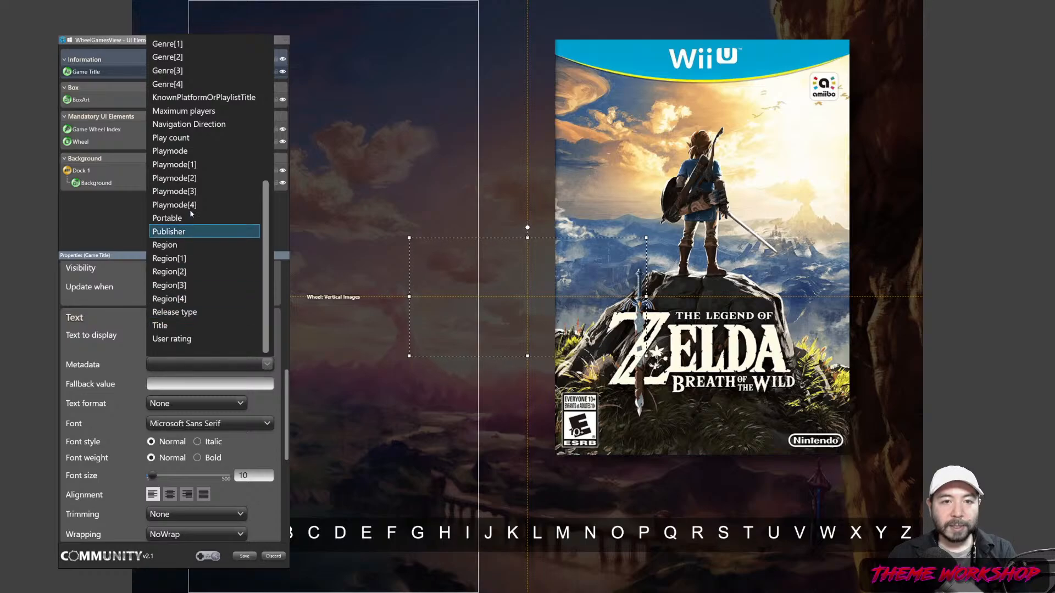
scroll(214, 228, "up", 7)
left_click(170, 179)
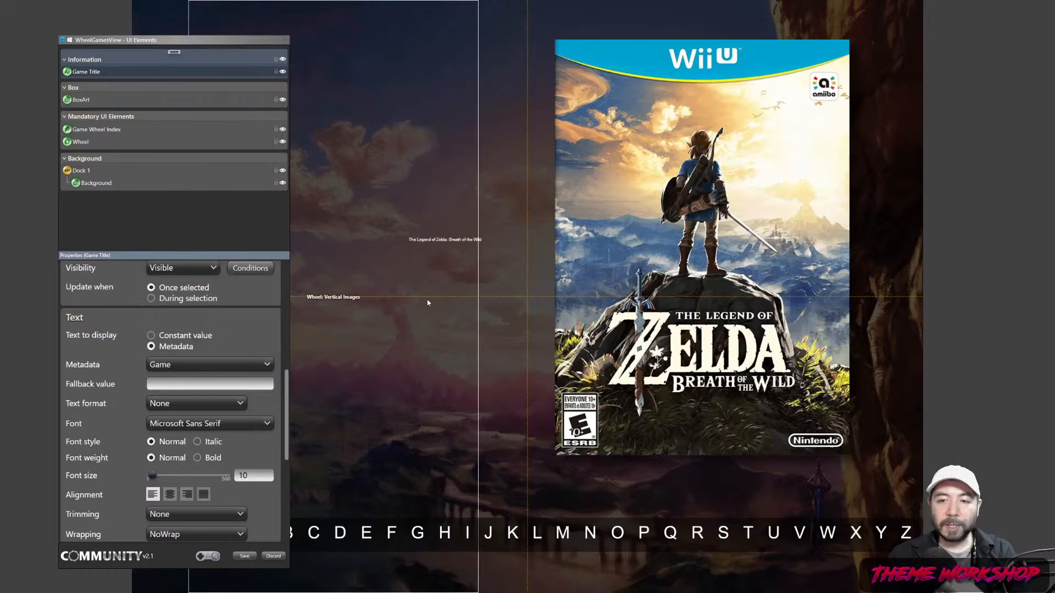
left_click(447, 243)
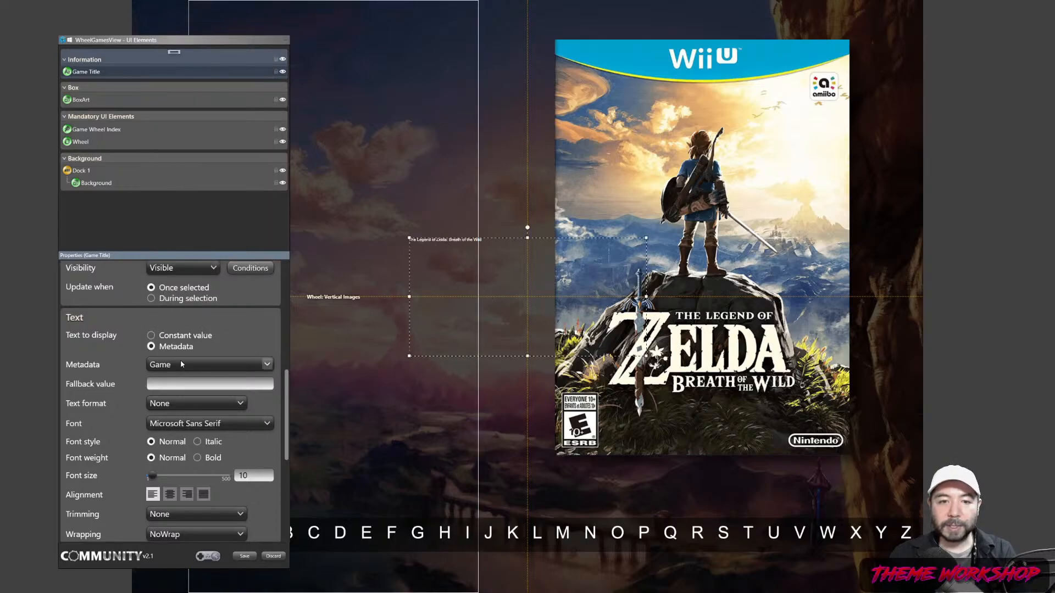
- Center-align the Game Title text and check the title styling in the LaunchBox Android screenshots in the browser
left_click(170, 495)
scroll(274, 425, "up", 3)
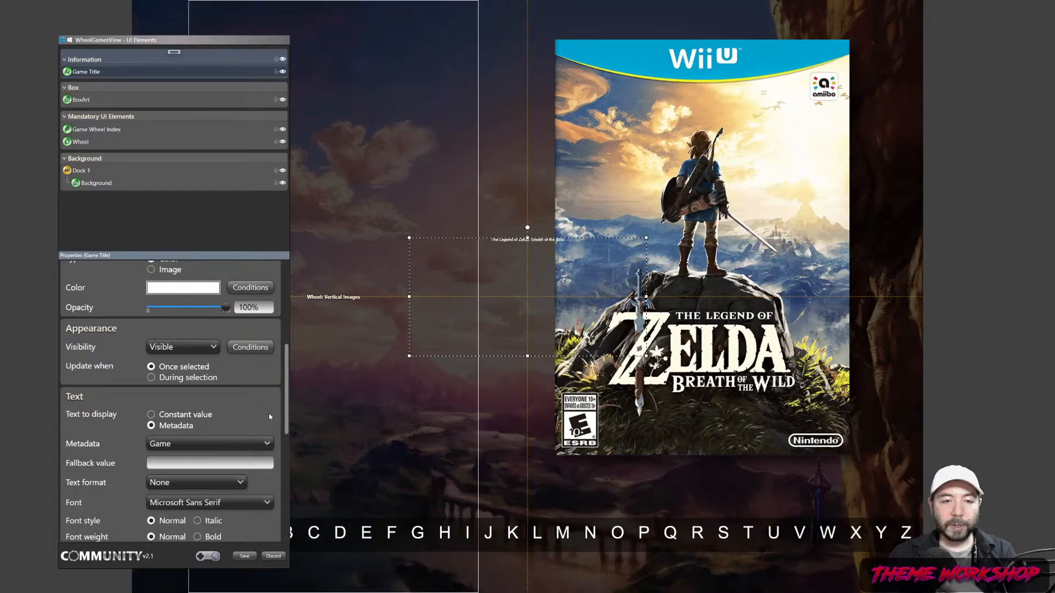
scroll(272, 412, "down", 2)
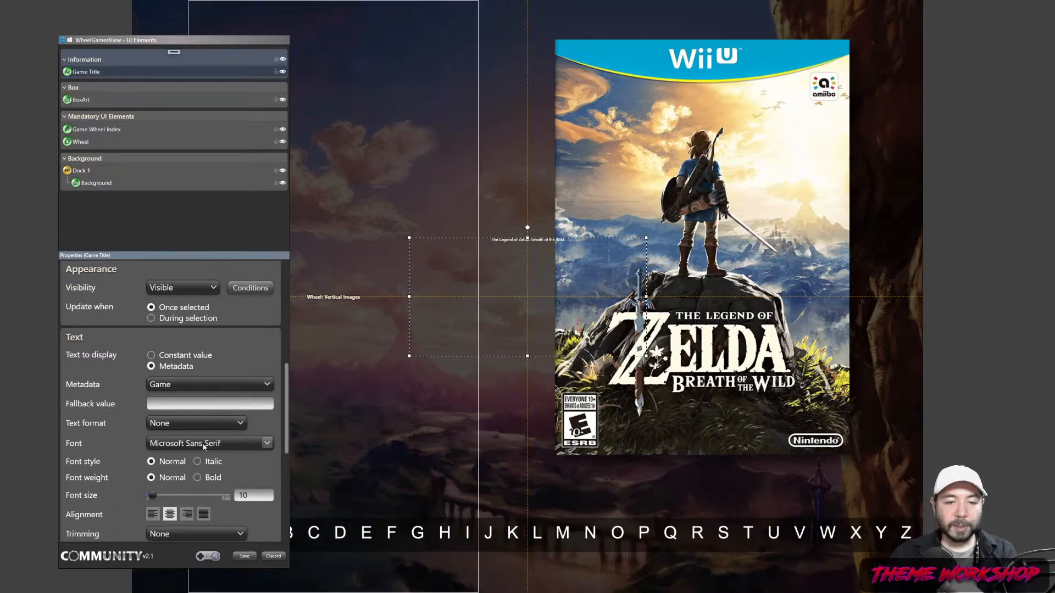
key("alt+Tab")
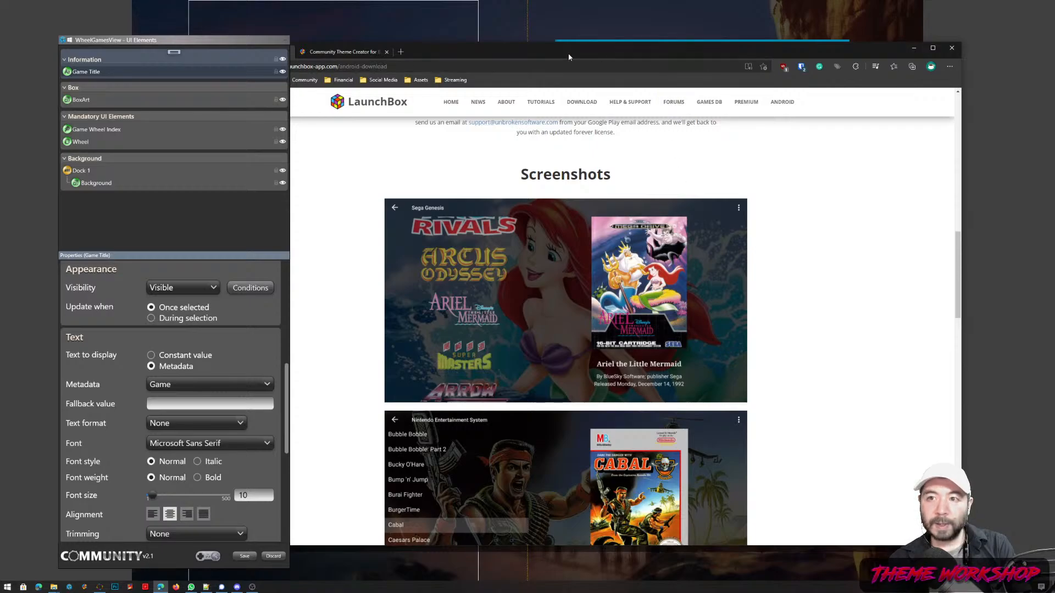
left_click(912, 49)
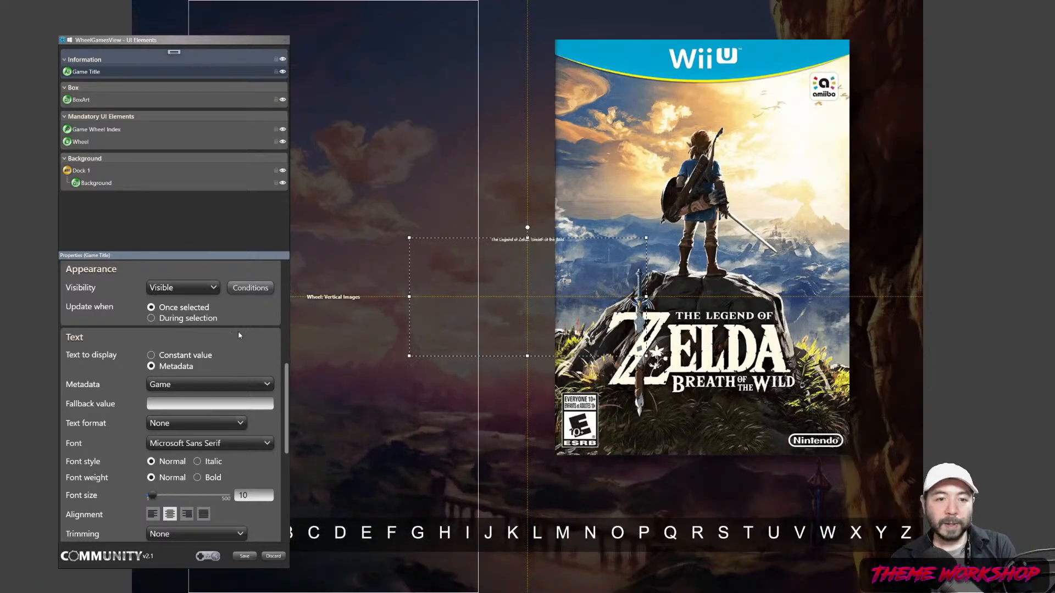
left_click(218, 384)
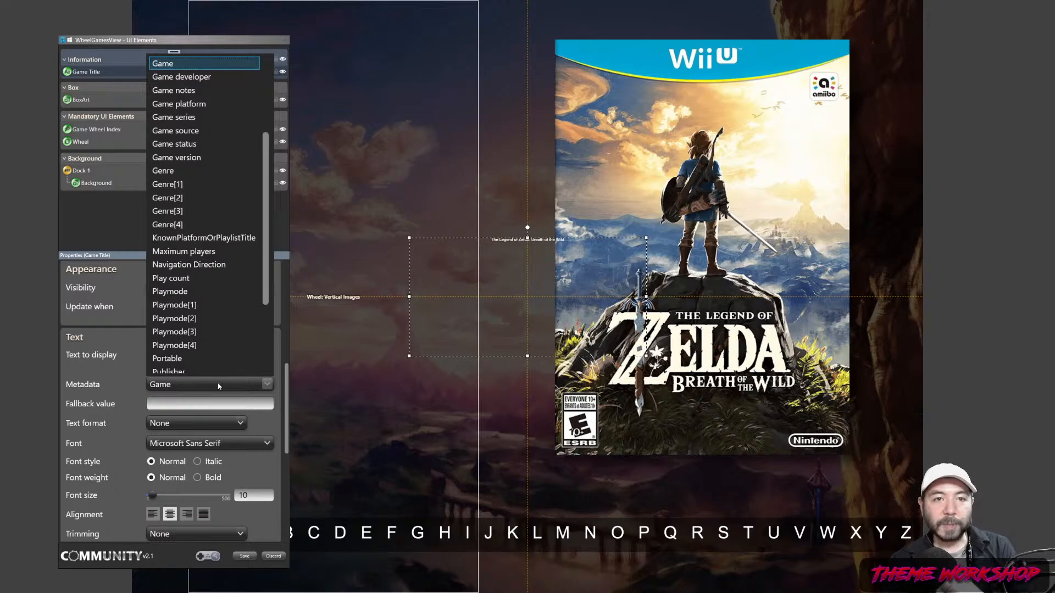
key("Down")
left_click(139, 380)
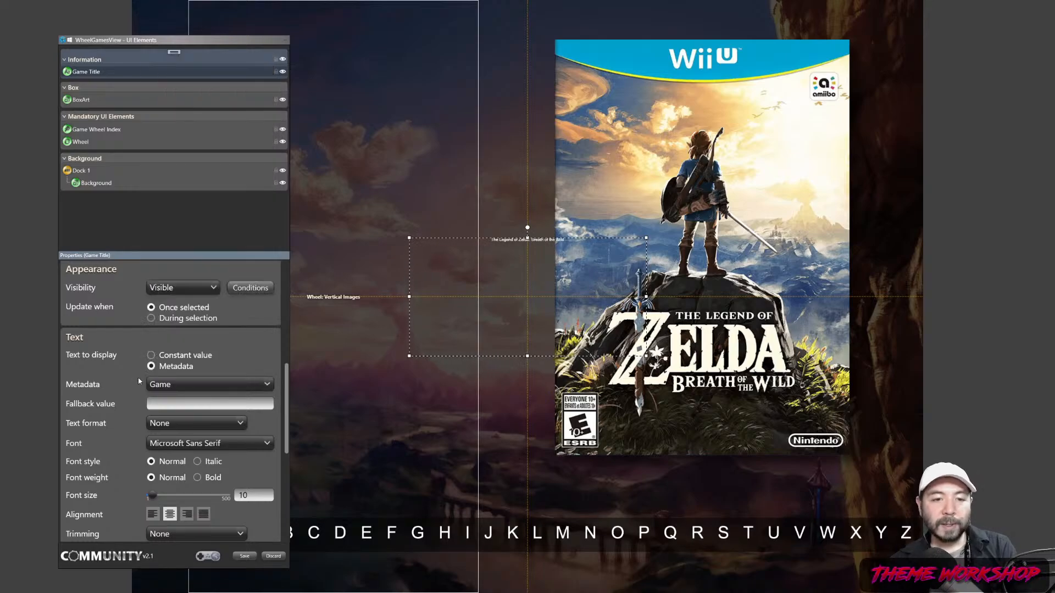
- Set the Game Title text to the Garamond font at size 30
left_click(200, 446)
type("gar")
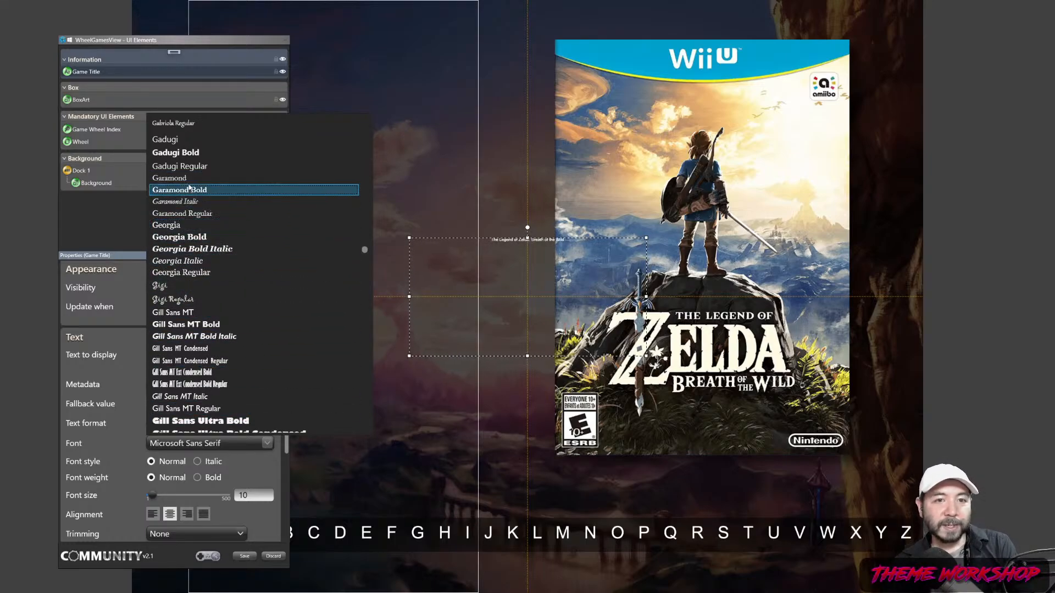
left_click(189, 180)
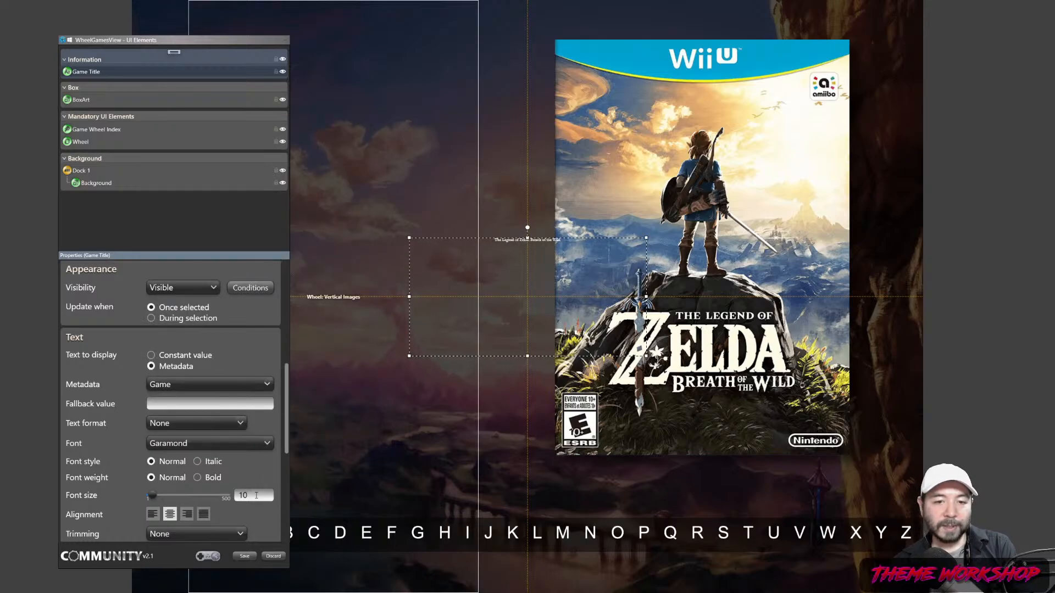
left_click(256, 495)
type("30")
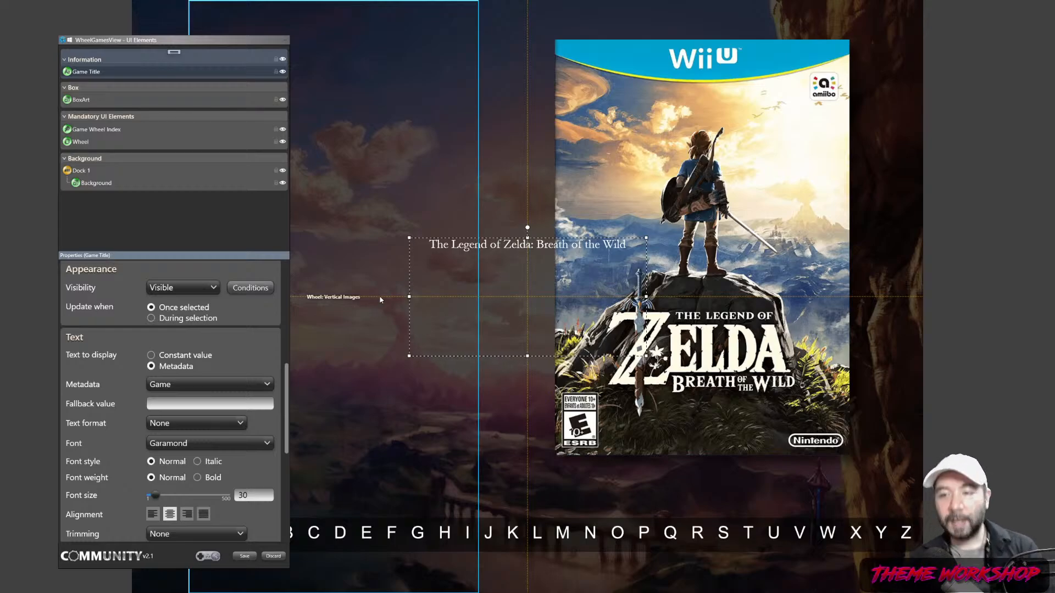
- Change the Game Title font to Georgia and move the text box directly beneath the box art
left_click(218, 440)
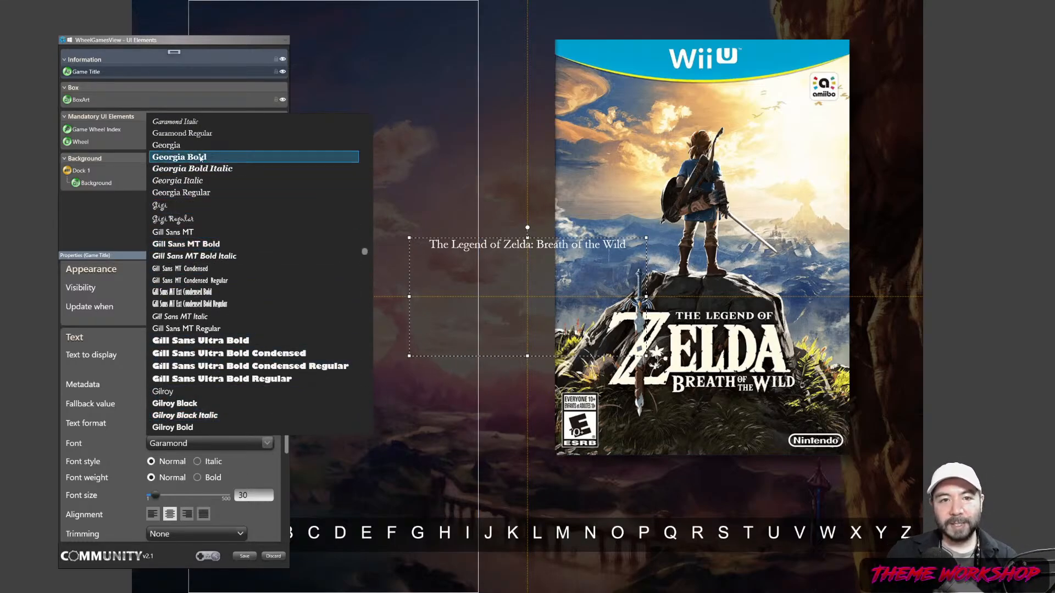
left_click(184, 145)
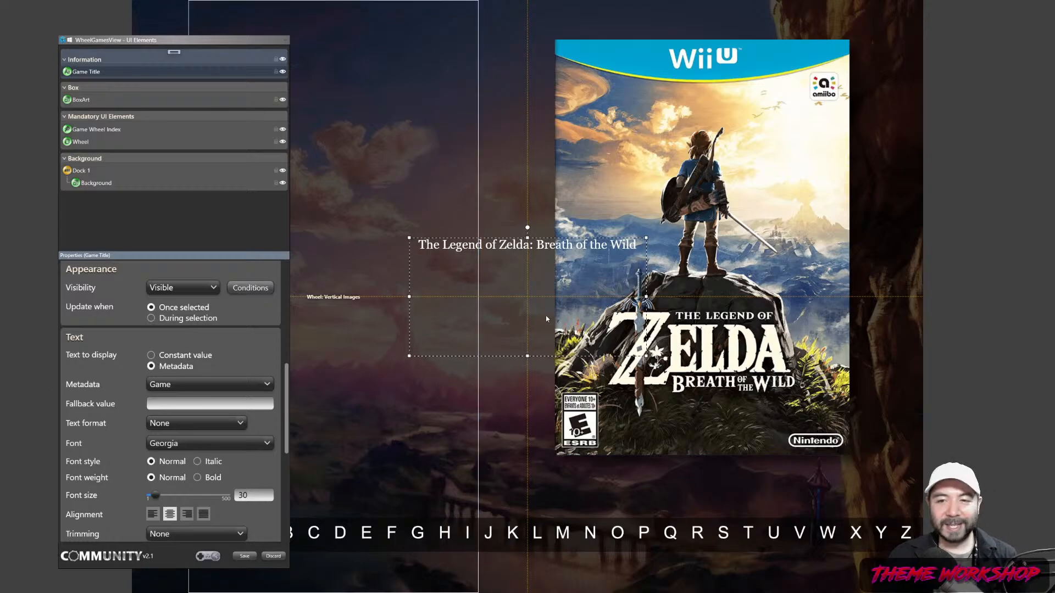
left_click_drag(521, 336, 695, 564)
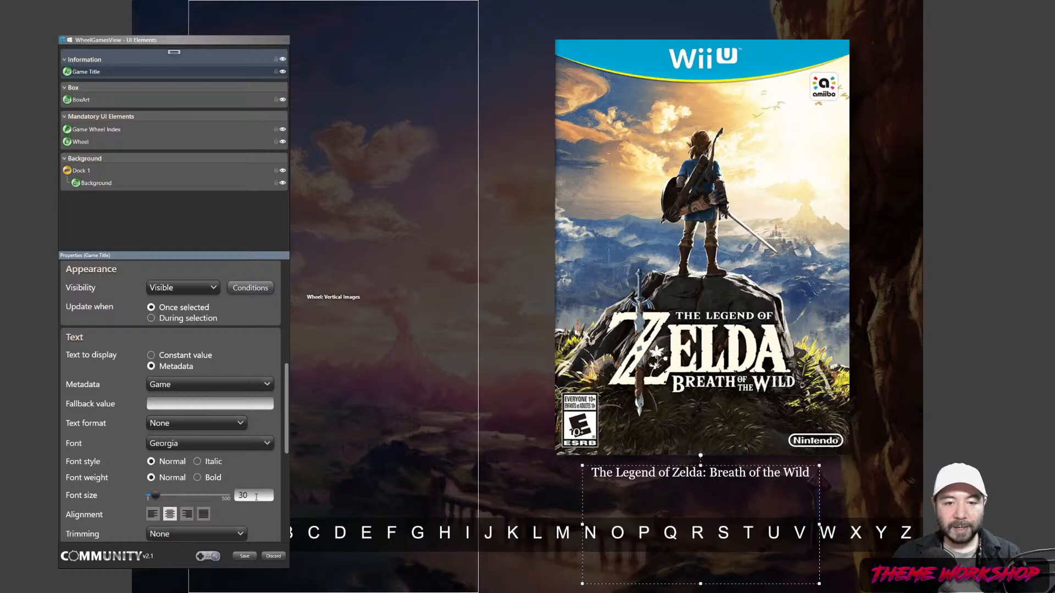
- Set the Game Title font size to 40 and widen its text box on both sides to fit the full title
left_click_drag(253, 496, 221, 495)
type("40")
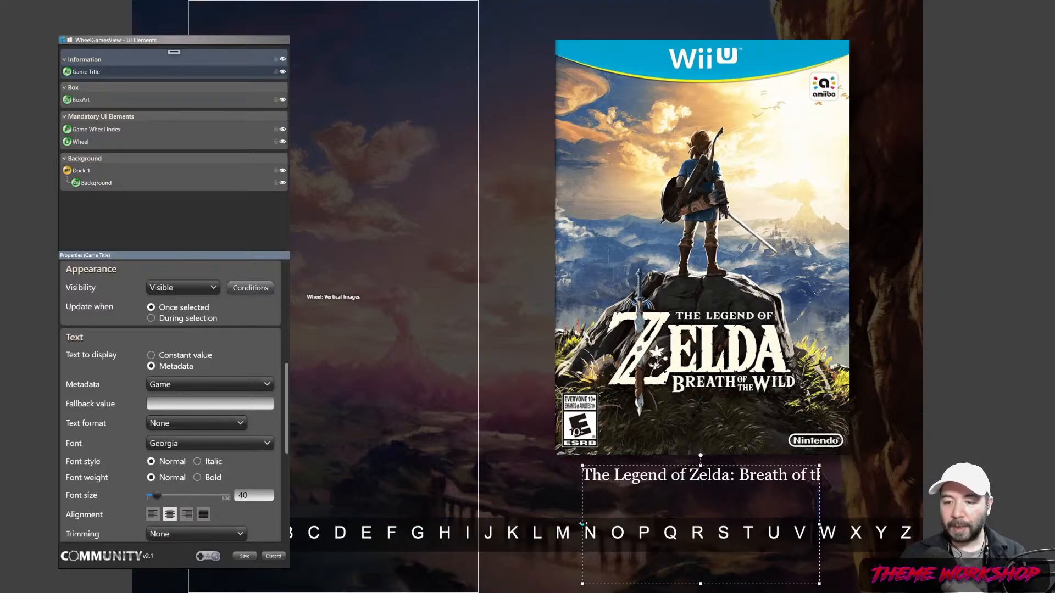
left_click_drag(583, 525, 511, 525)
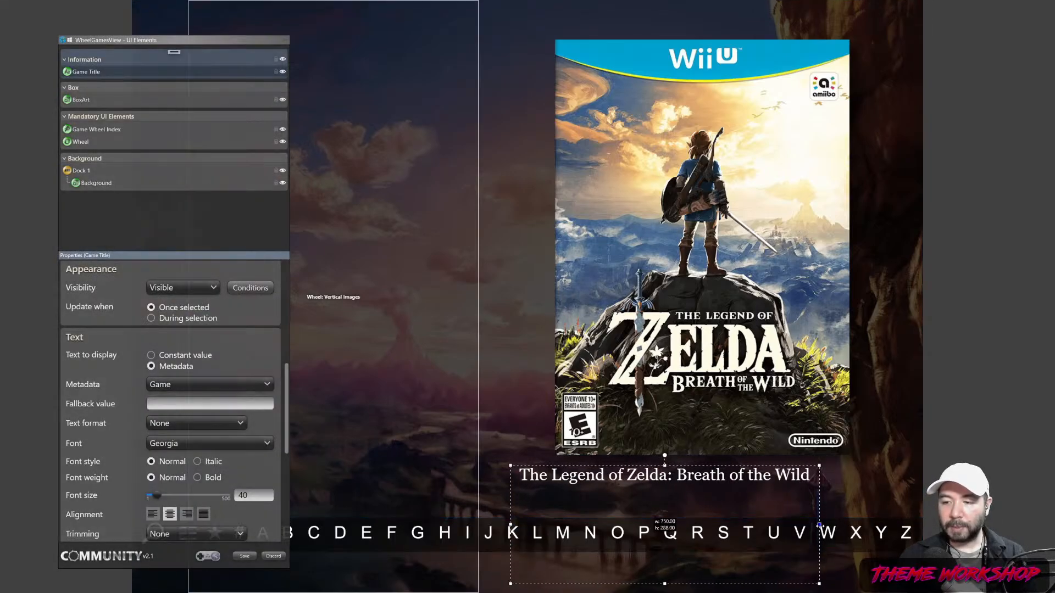
left_click_drag(819, 524, 903, 521)
- Set the Game Title text wrapping to Wrap
scroll(225, 409, "down", 3)
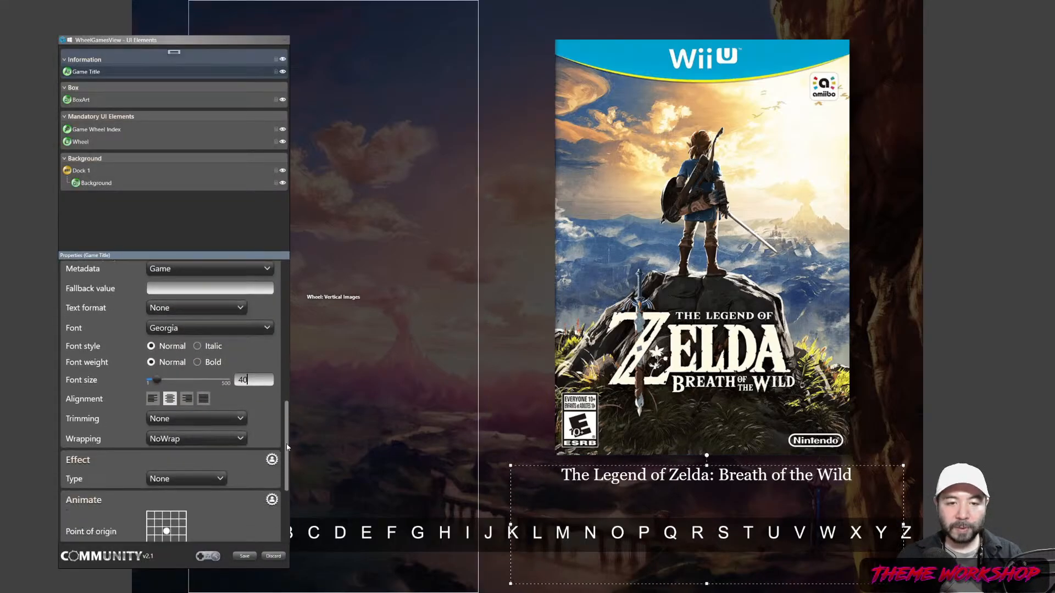
left_click(177, 381)
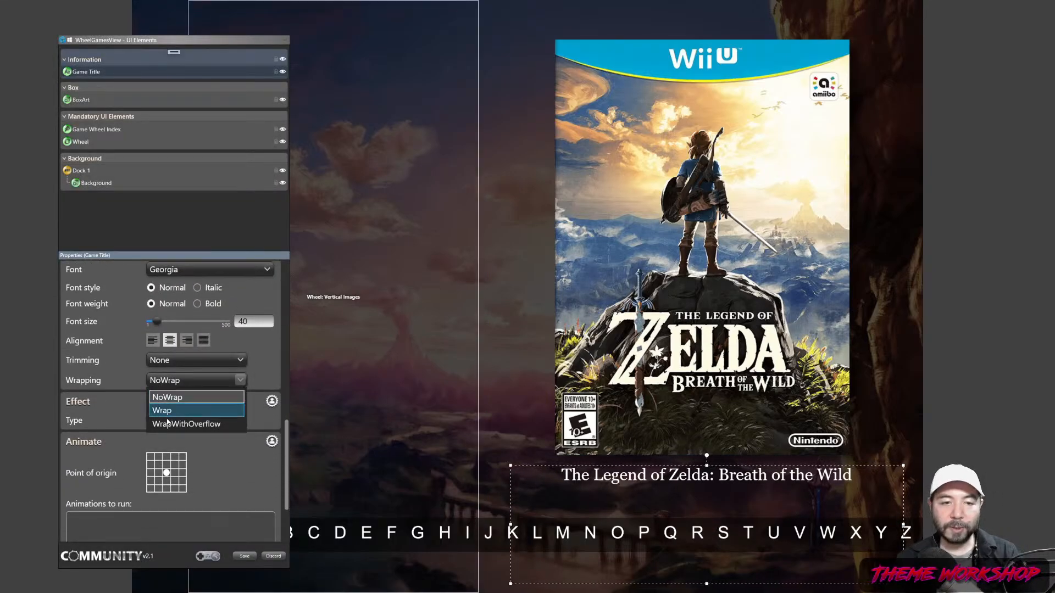
left_click(167, 412)
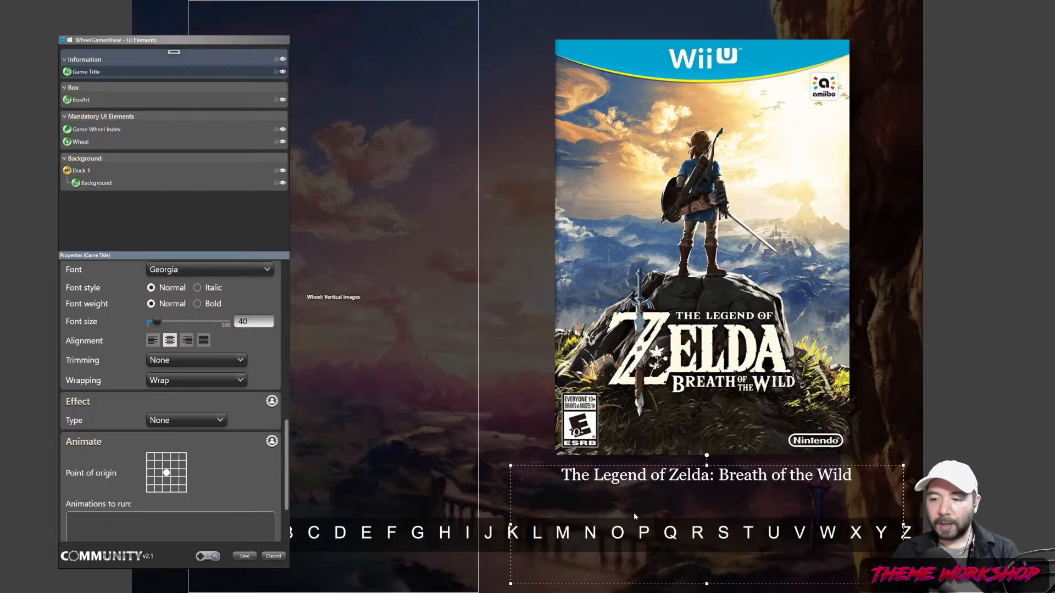
- Check the Android screenshots in the browser and lower the upper edge of the Game Title box slightly away from the box art
key("alt+Tab")
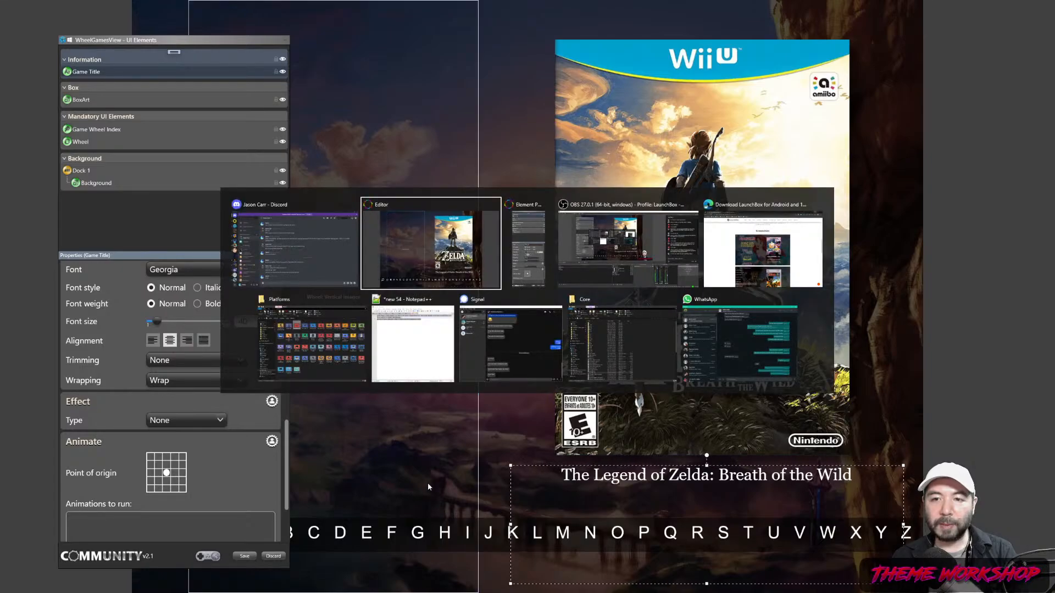
key("alt+Tab")
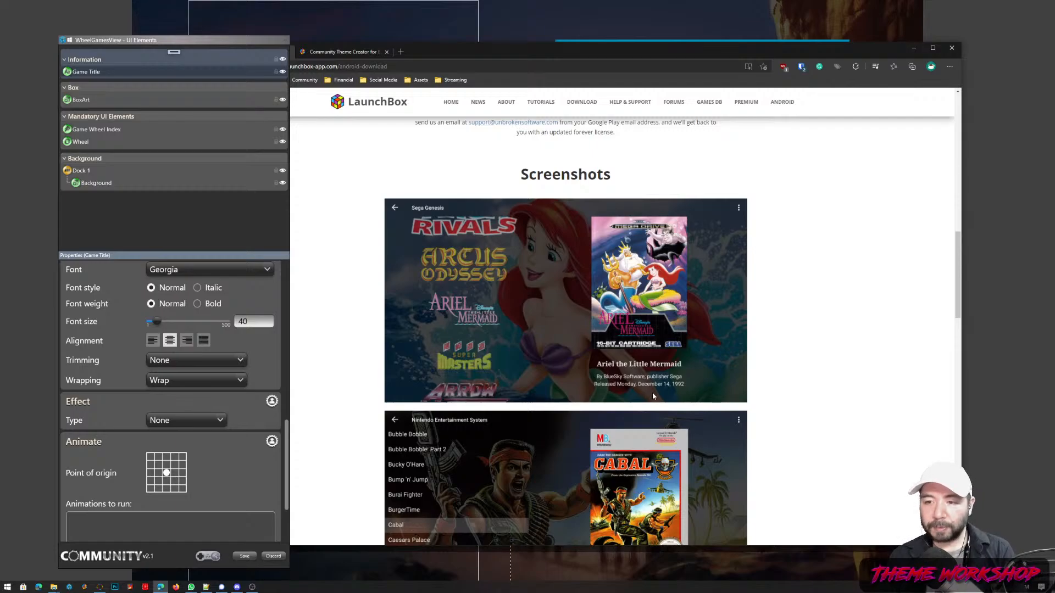
left_click(915, 51)
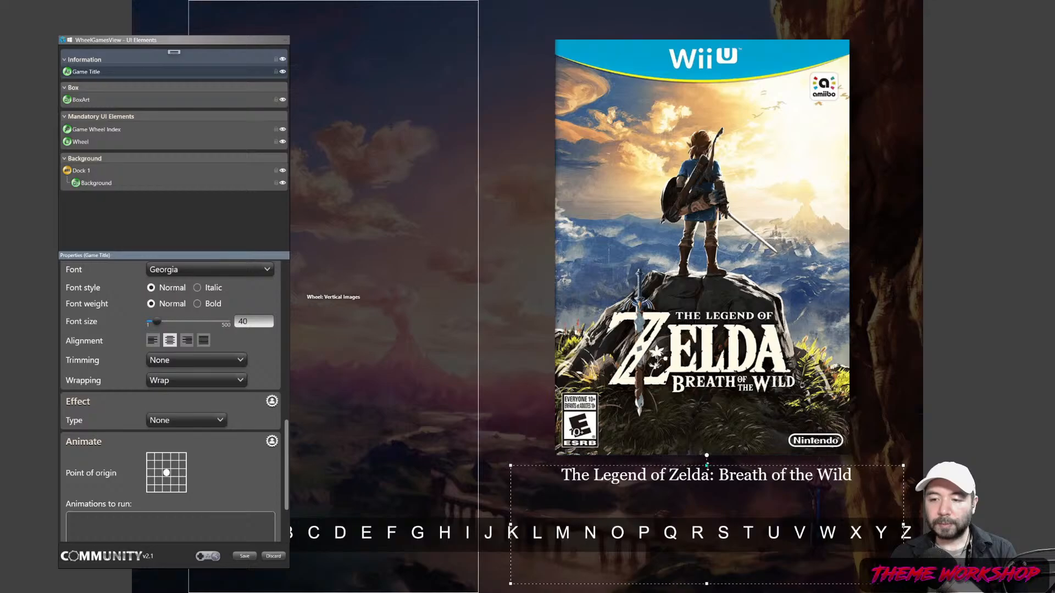
left_click_drag(706, 465, 706, 474)
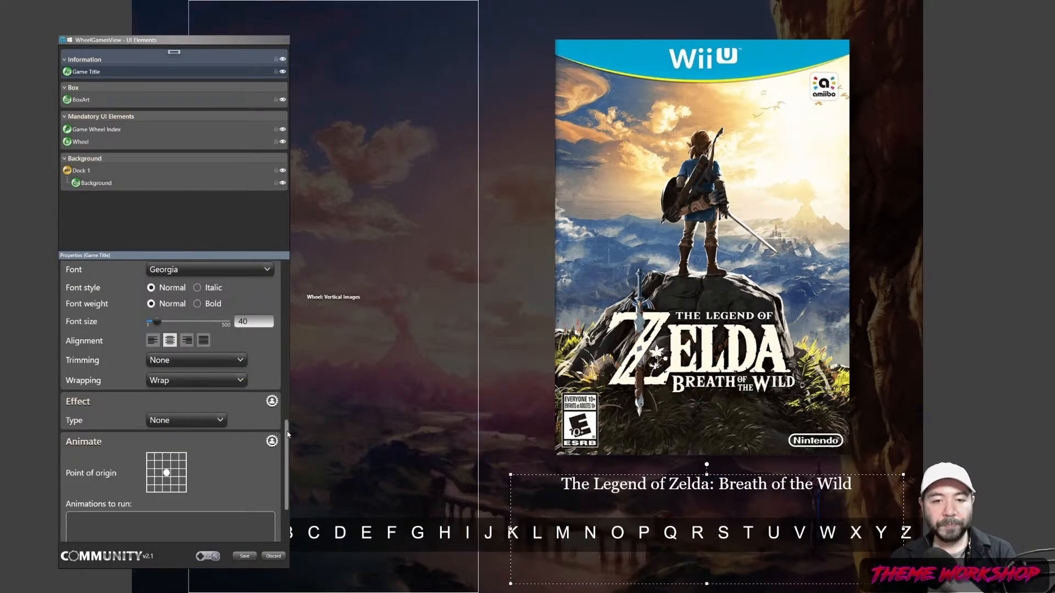
- Add a Drop Shadow effect to Game Title with about 55% opacity, direction 307, depth 7 and blur radius 17
left_click(184, 420)
left_click(173, 467)
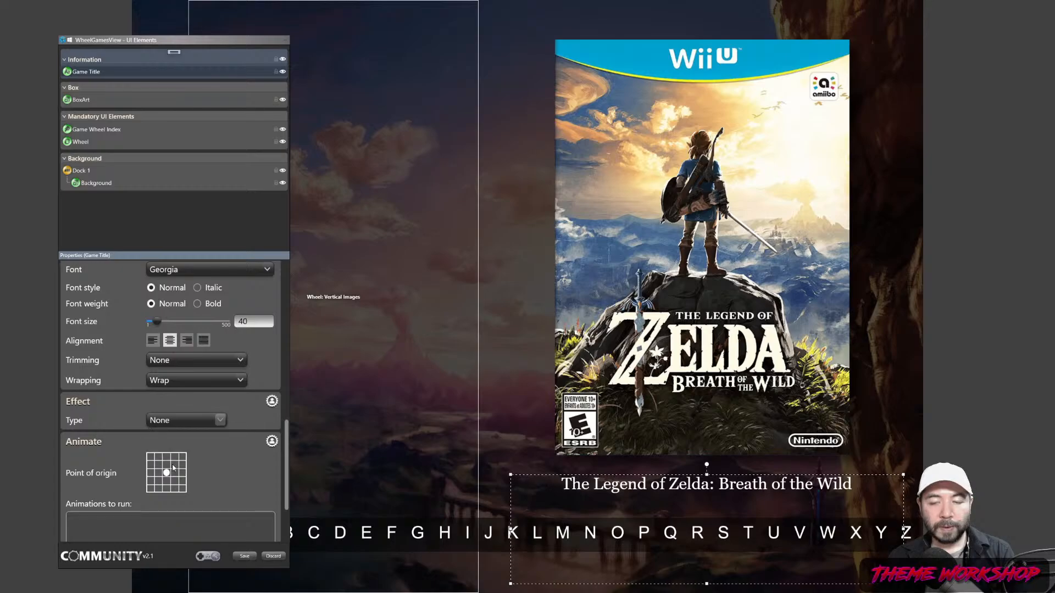
left_click_drag(153, 463, 168, 479)
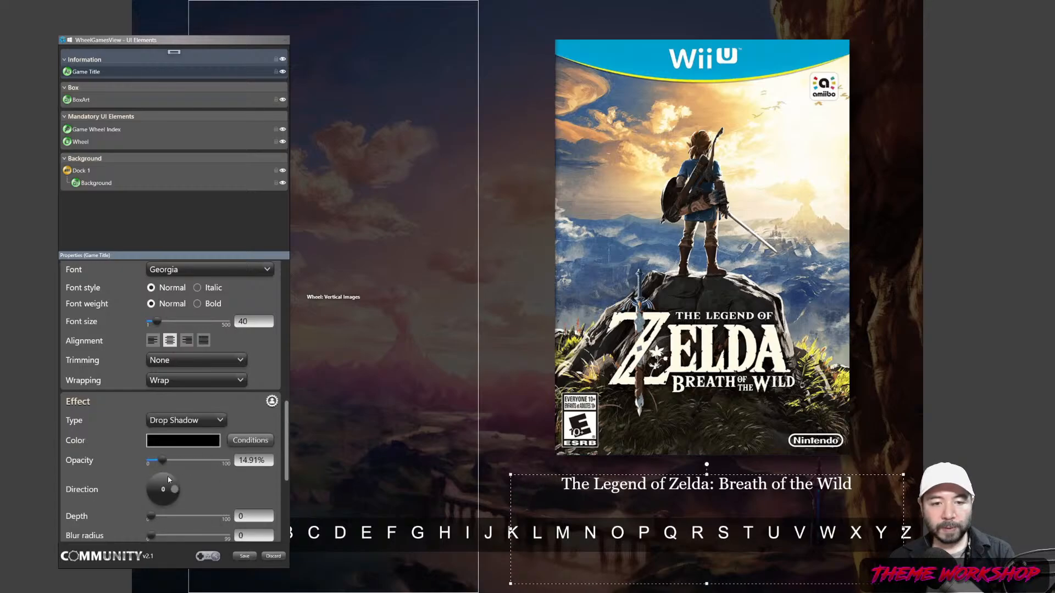
left_click(170, 501)
left_click_drag(150, 517, 155, 517)
left_click_drag(149, 536, 161, 540)
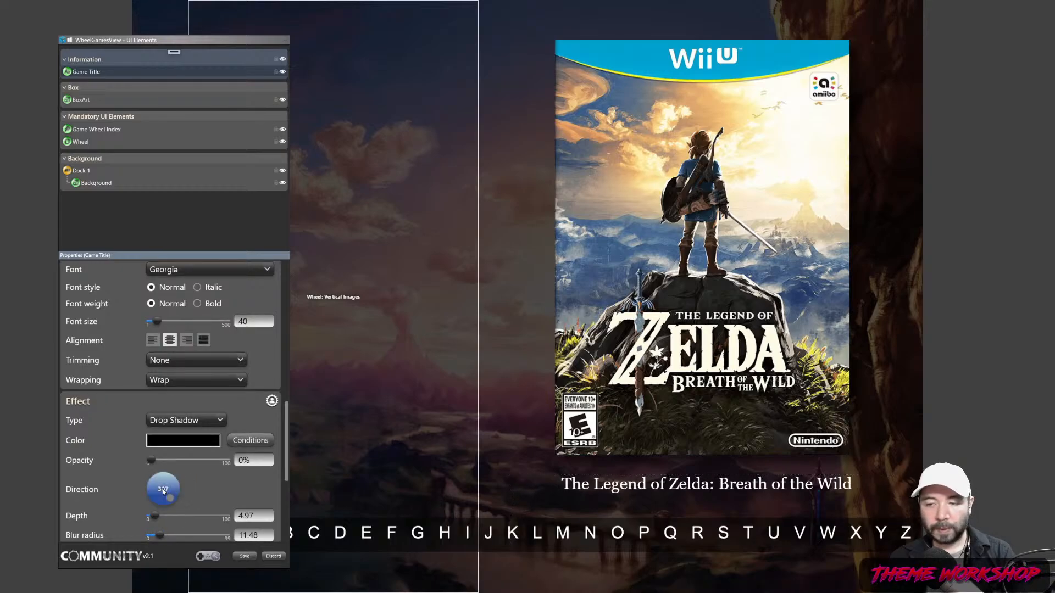
left_click_drag(150, 460, 191, 465)
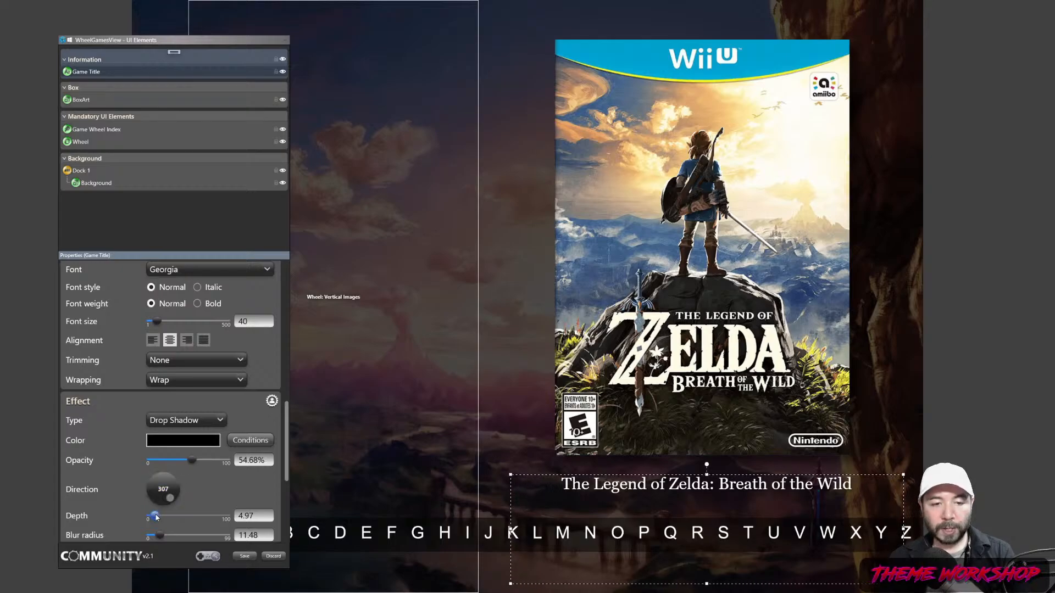
left_click_drag(155, 516, 165, 538)
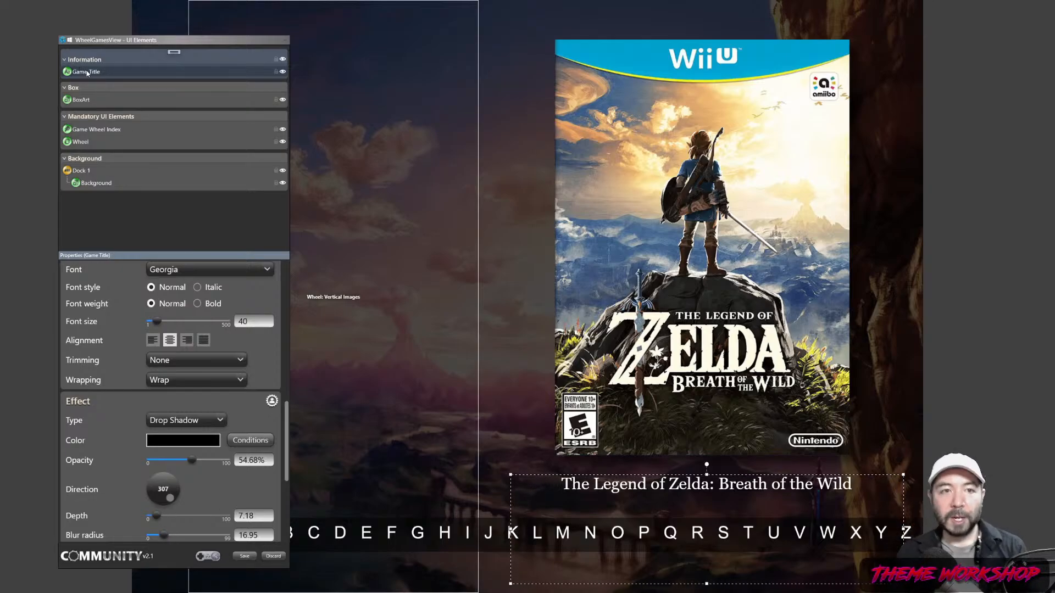
- Copy BoxArt and paste only its effect properties onto Game Title
left_click(87, 101)
right_click(86, 101)
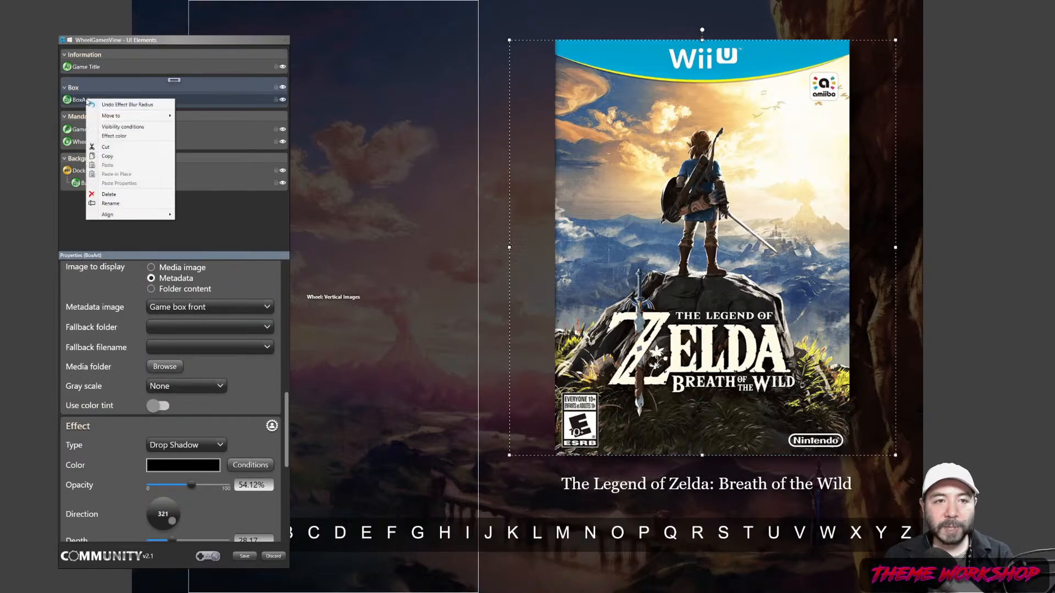
left_click(105, 157)
left_click(88, 70)
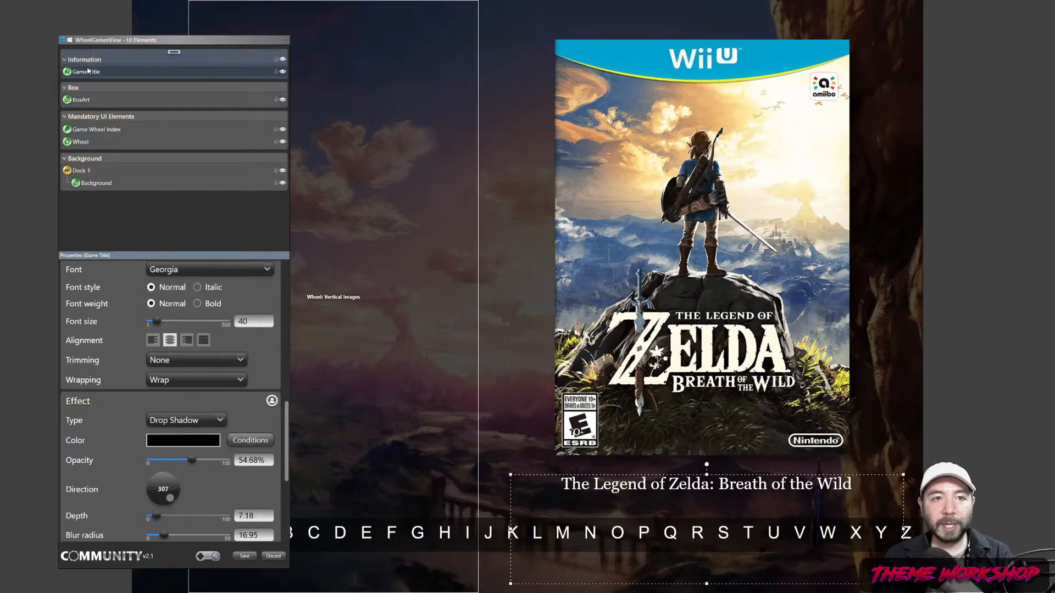
right_click(88, 71)
mouse_move(144, 161)
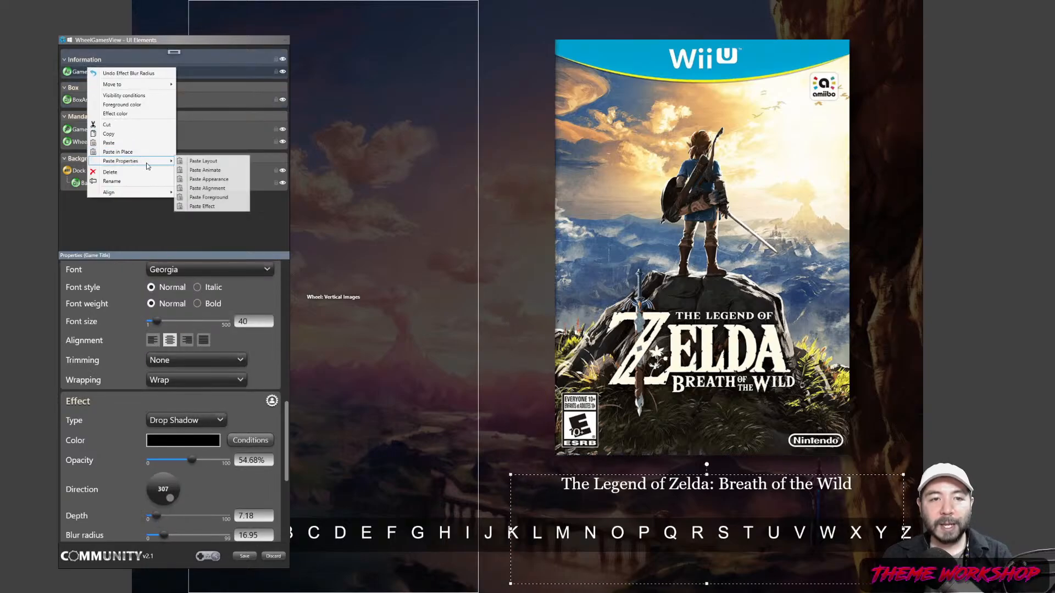
left_click(204, 208)
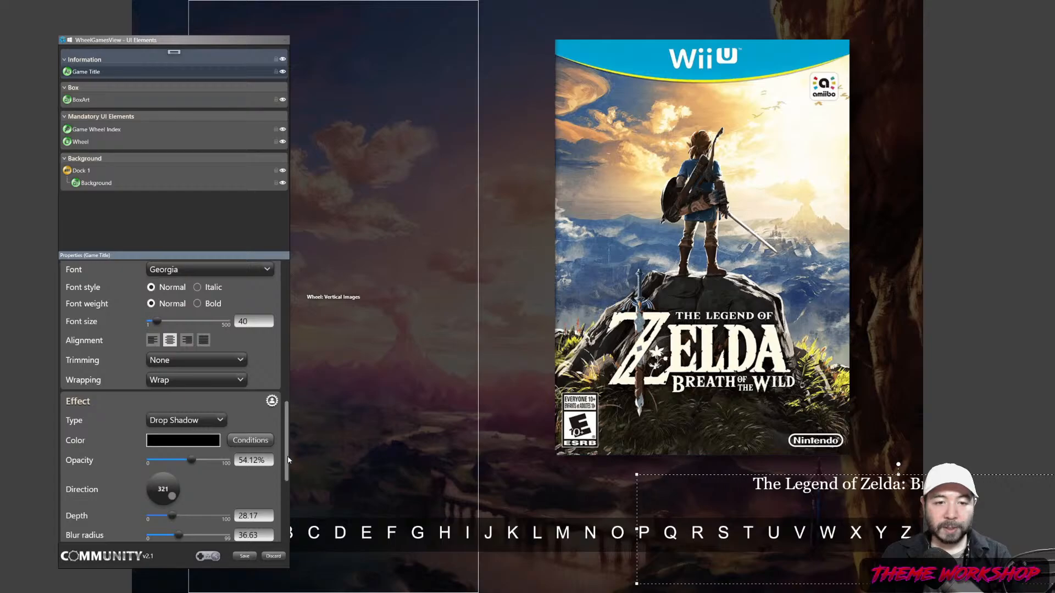
scroll(290, 443, "down", 1)
scroll(288, 442, "down", 3)
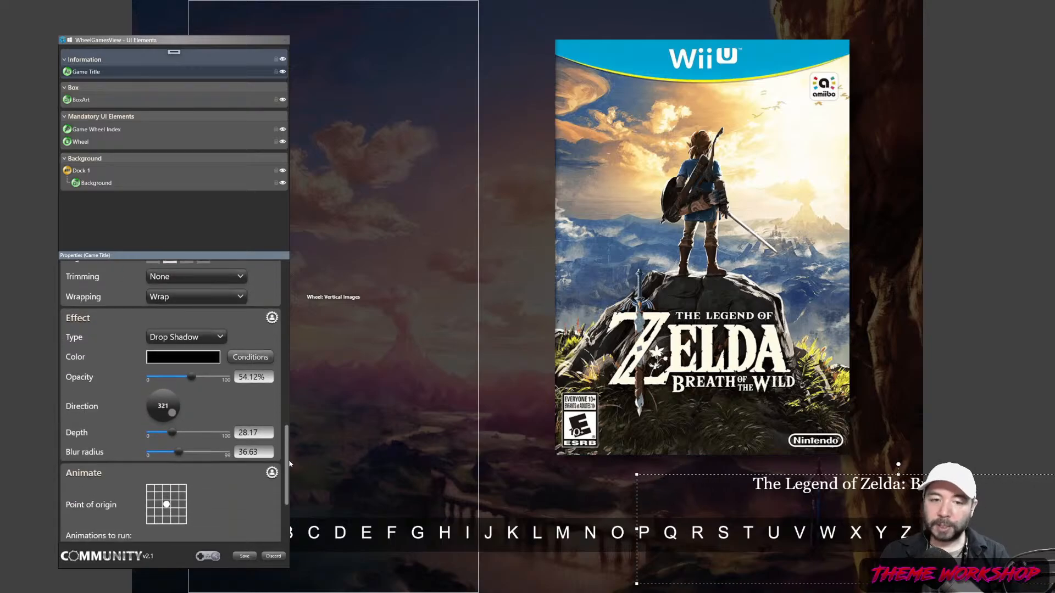
- Move Game Title back under the box art, narrow its box on both sides to about the box art's width and lower its upper edge slightly
left_click_drag(778, 490, 540, 488)
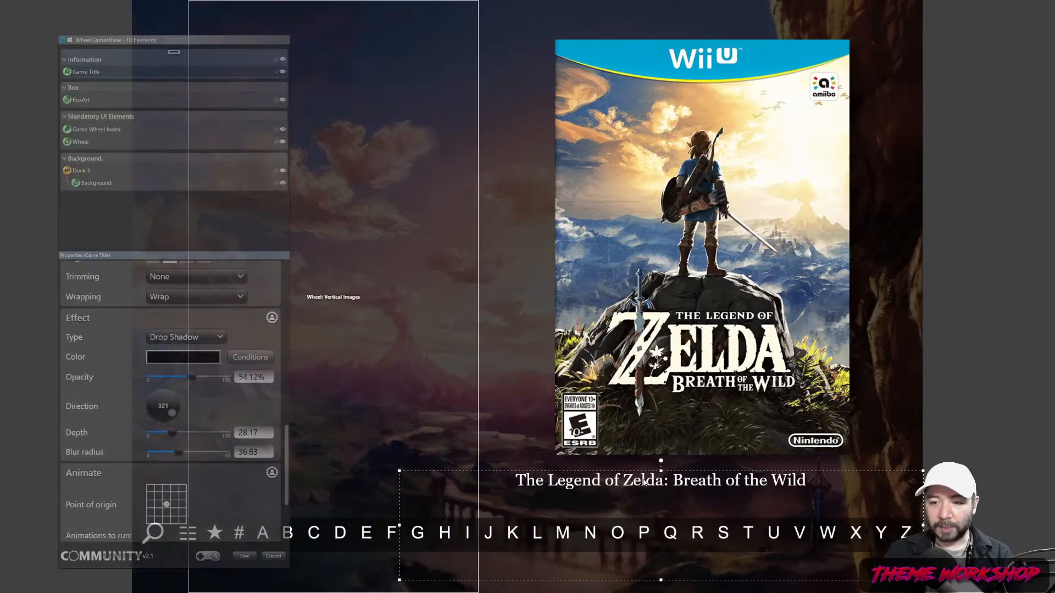
left_click_drag(400, 525, 508, 531)
left_click_drag(921, 527, 901, 526)
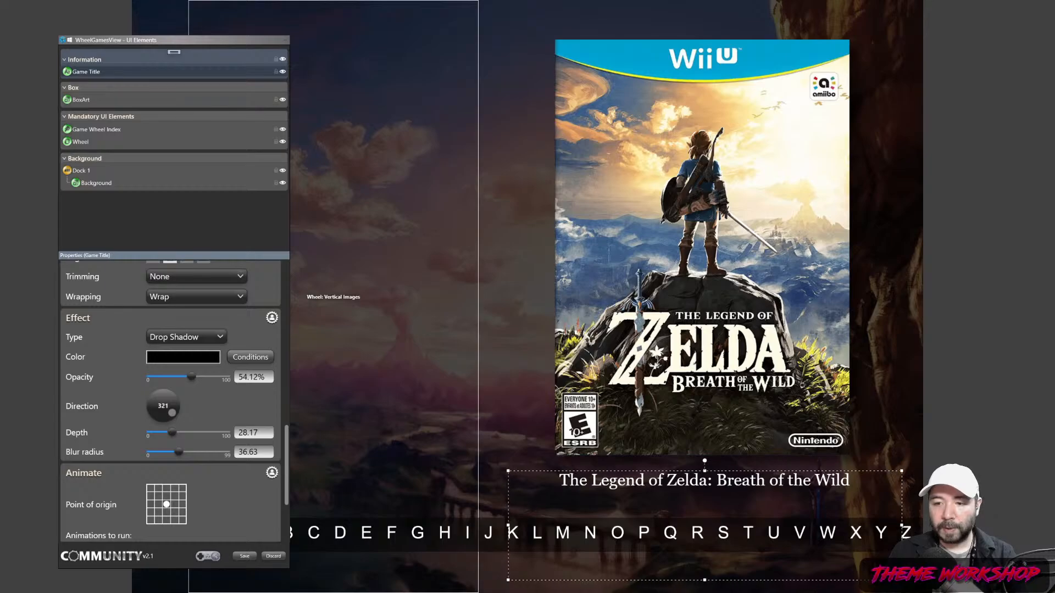
left_click_drag(705, 470, 705, 479)
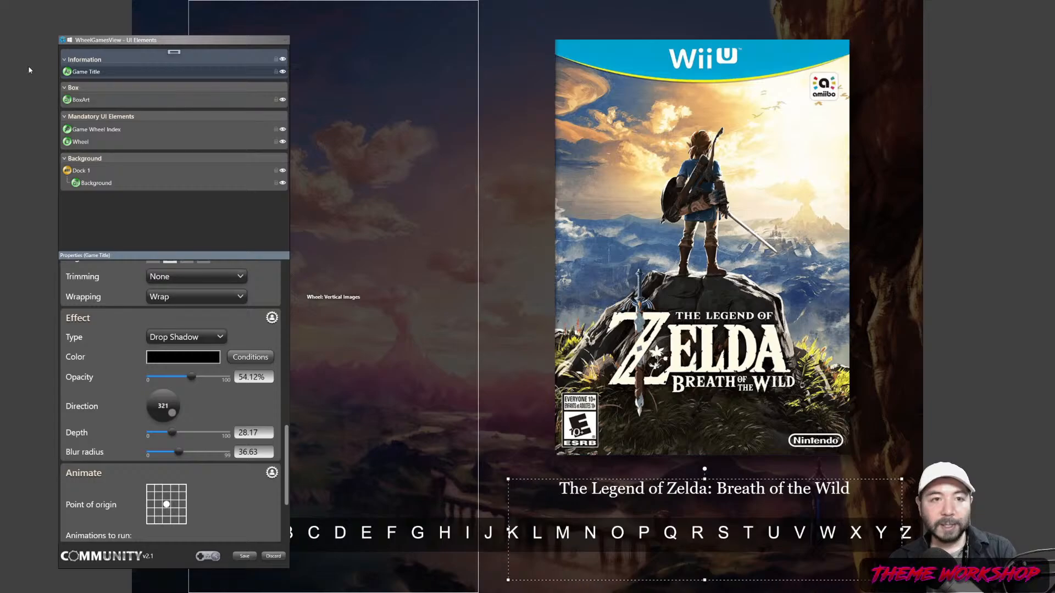
- Move the Mandatory UI Elements group above the Information group and save the view
left_click(121, 123)
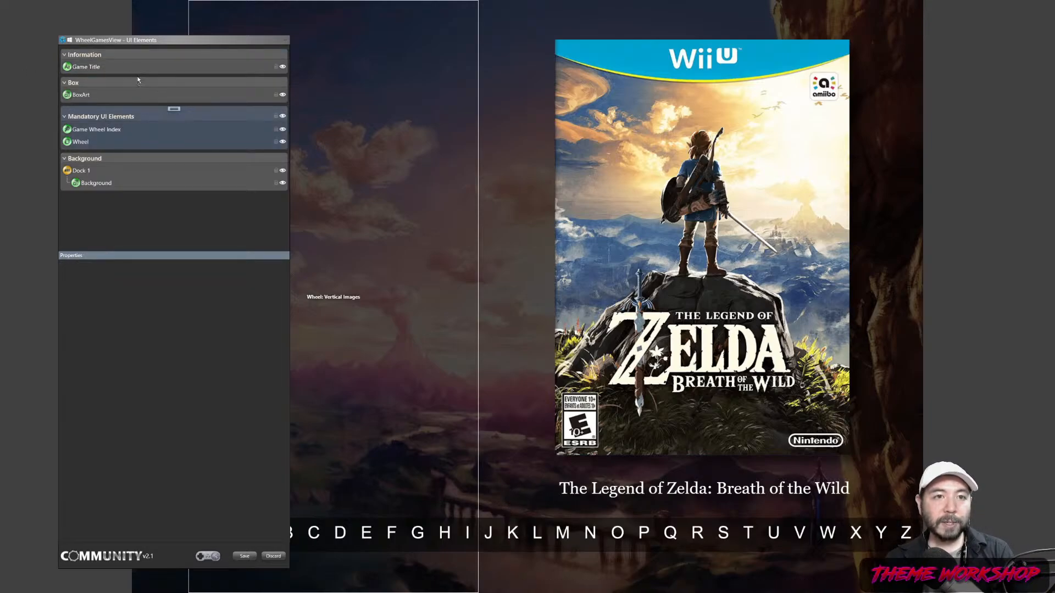
left_click_drag(138, 80, 107, 55)
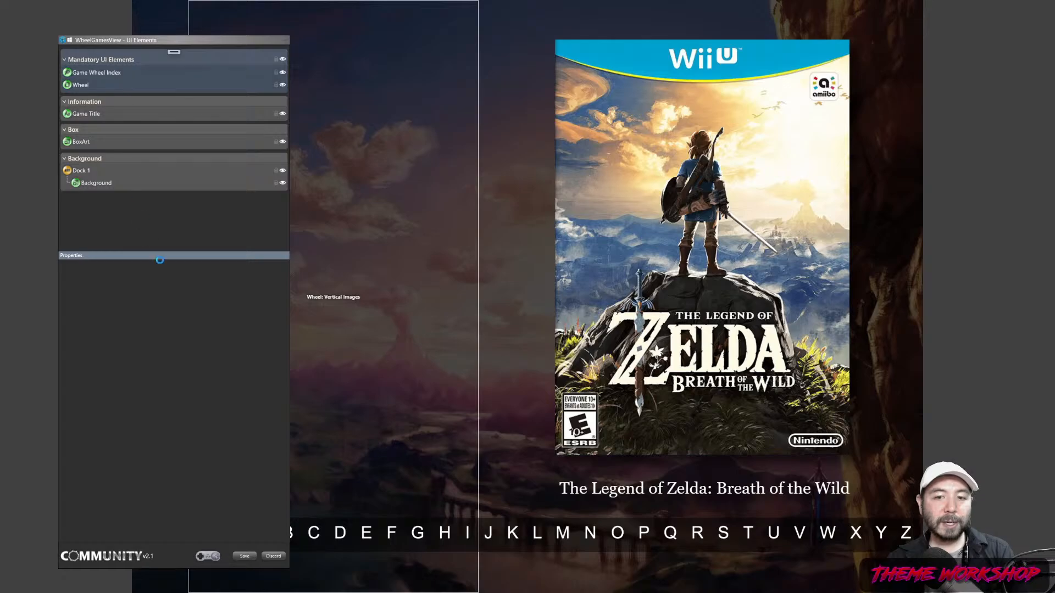
left_click(245, 556)
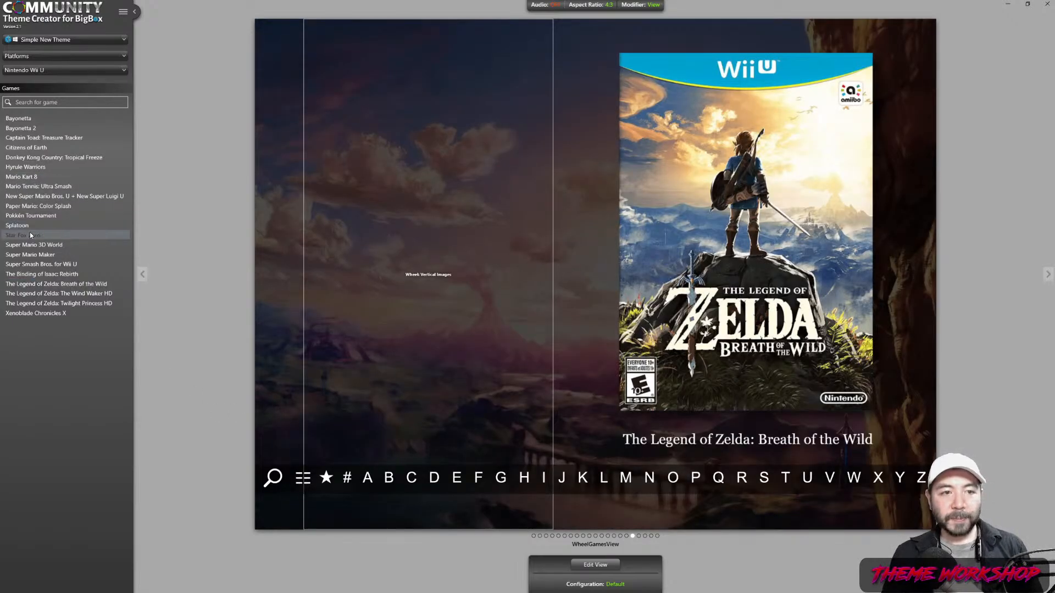
- Preview the view with Star Fox Zero and Pokkén Tournament, plus the Super Nintendo Entertainment System games Alien³ and Castlevania: Dracula X
left_click(30, 234)
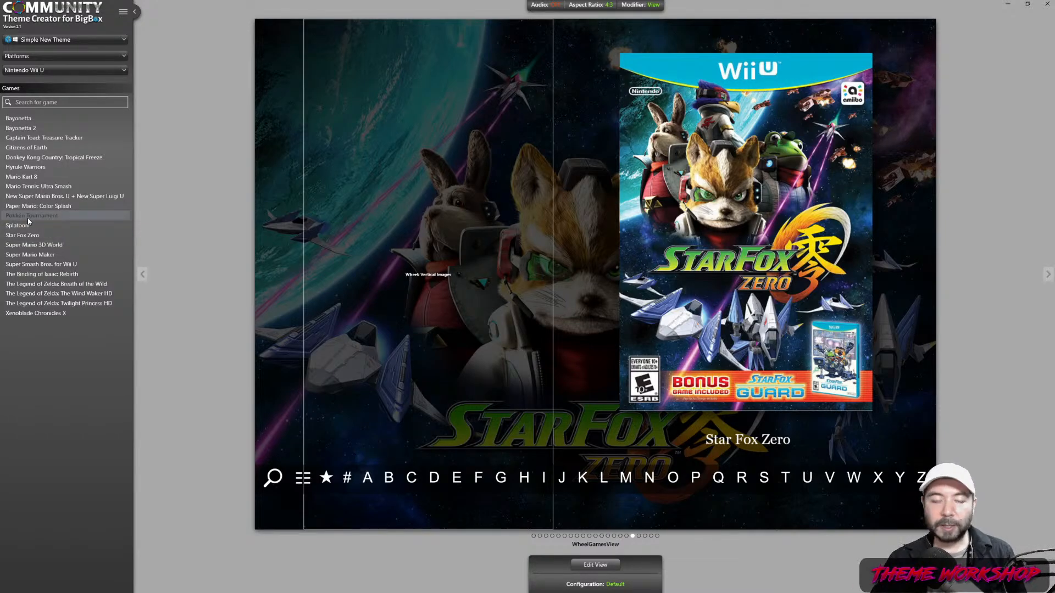
left_click(28, 219)
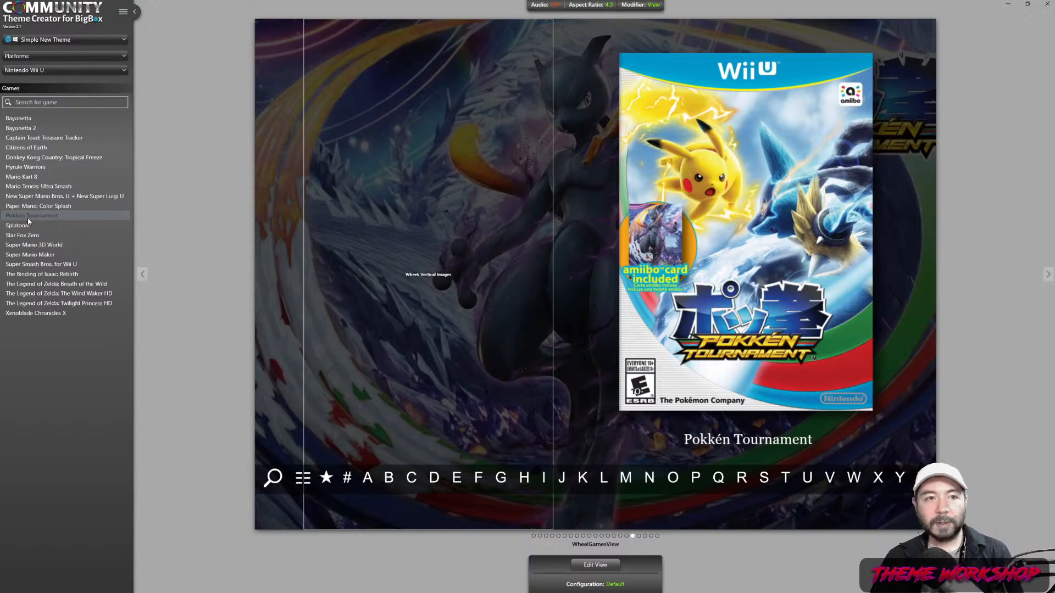
left_click(54, 72)
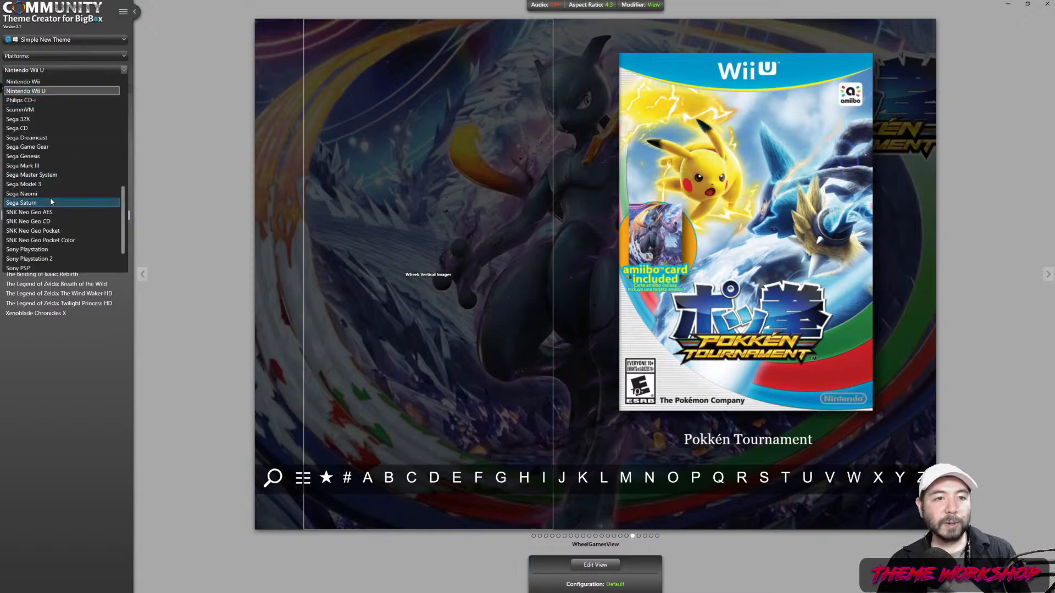
scroll(52, 202, "down", 3)
left_click(55, 231)
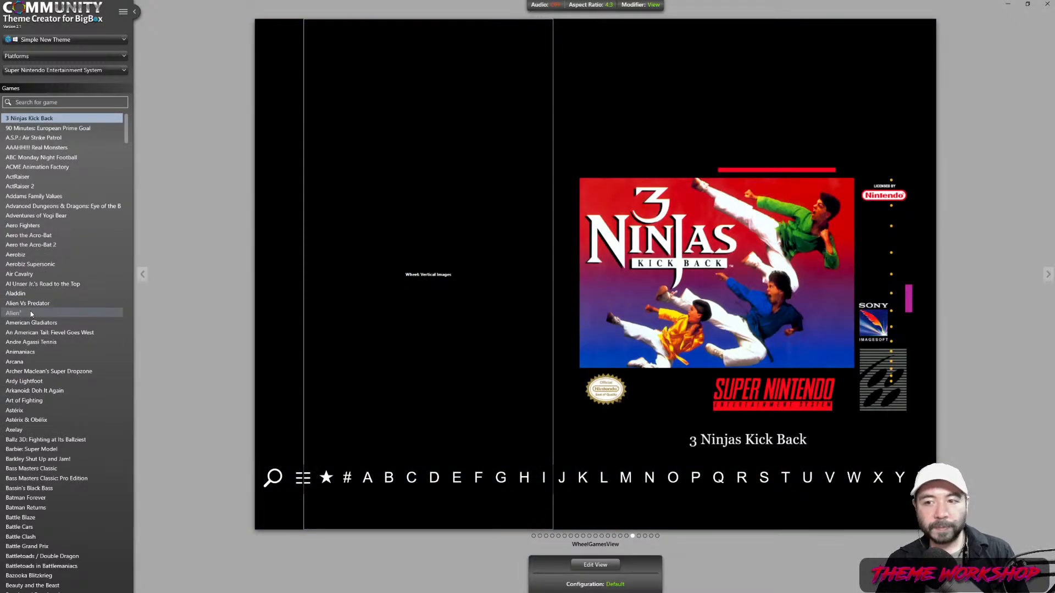
left_click(31, 313)
scroll(69, 367, "down", 5)
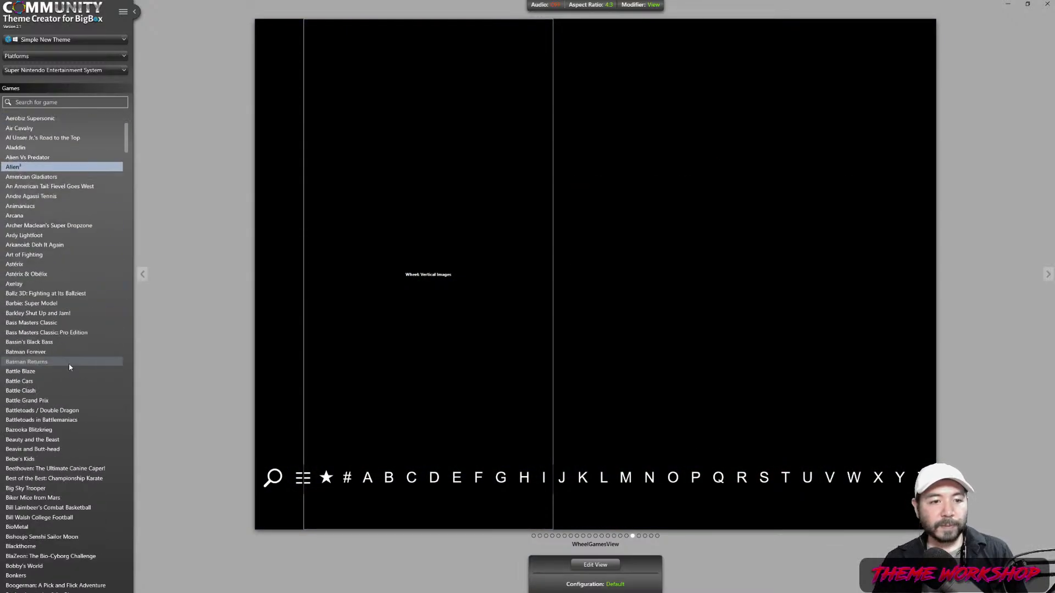
scroll(68, 363, "down", 15)
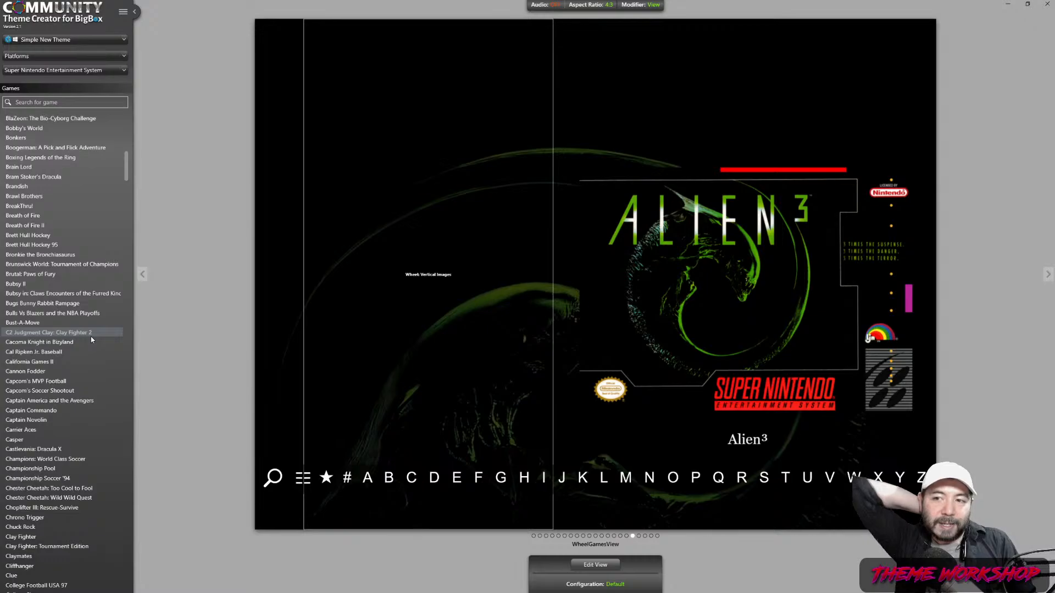
scroll(60, 340, "down", 6)
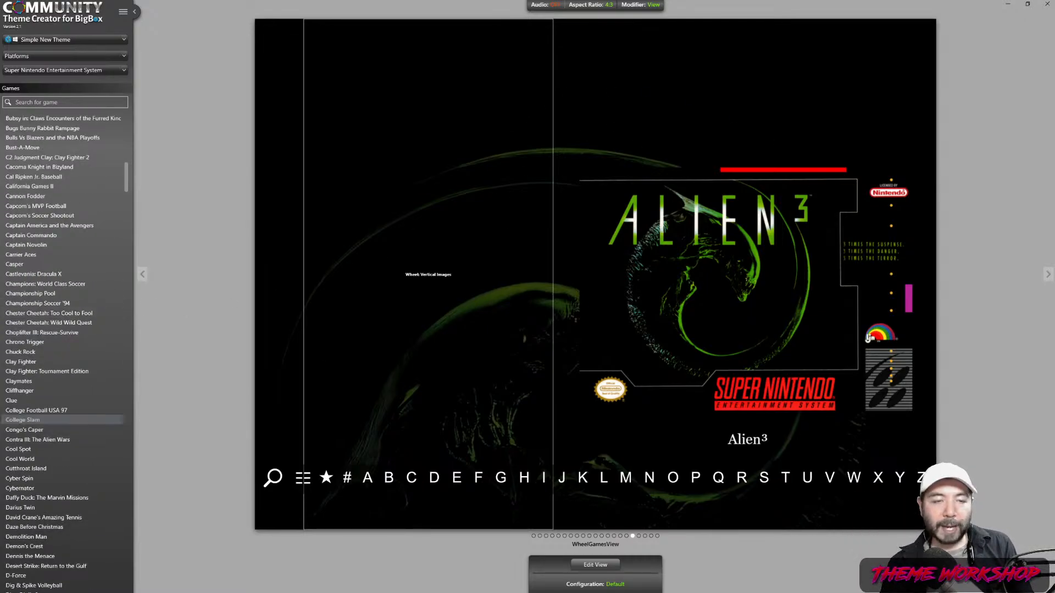
left_click(44, 275)
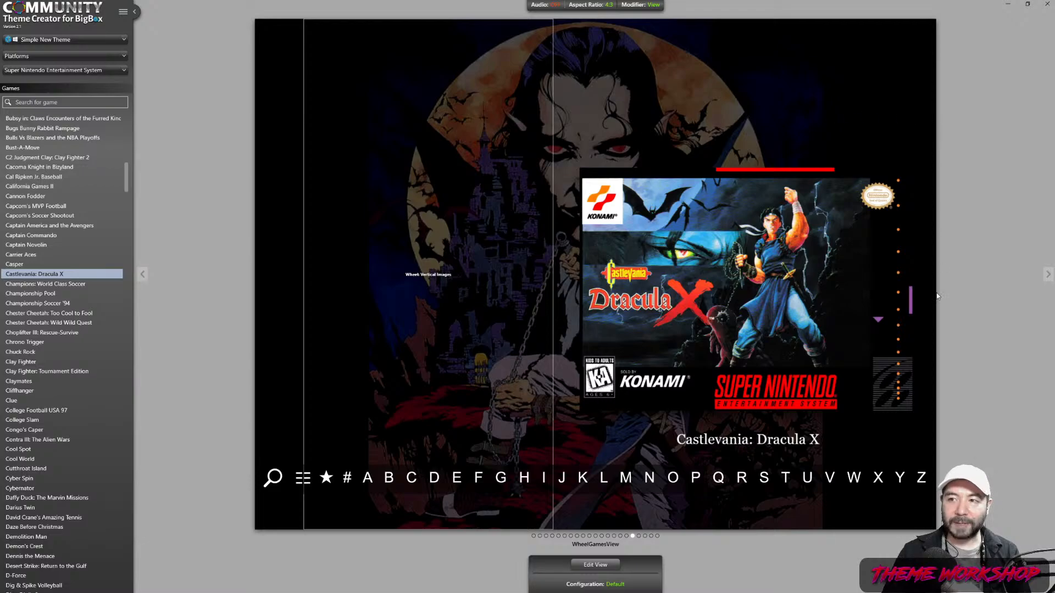
- Open WheelGamesView for editing, set BoxArt's vertical alignment to centre and save the view
left_click(596, 566)
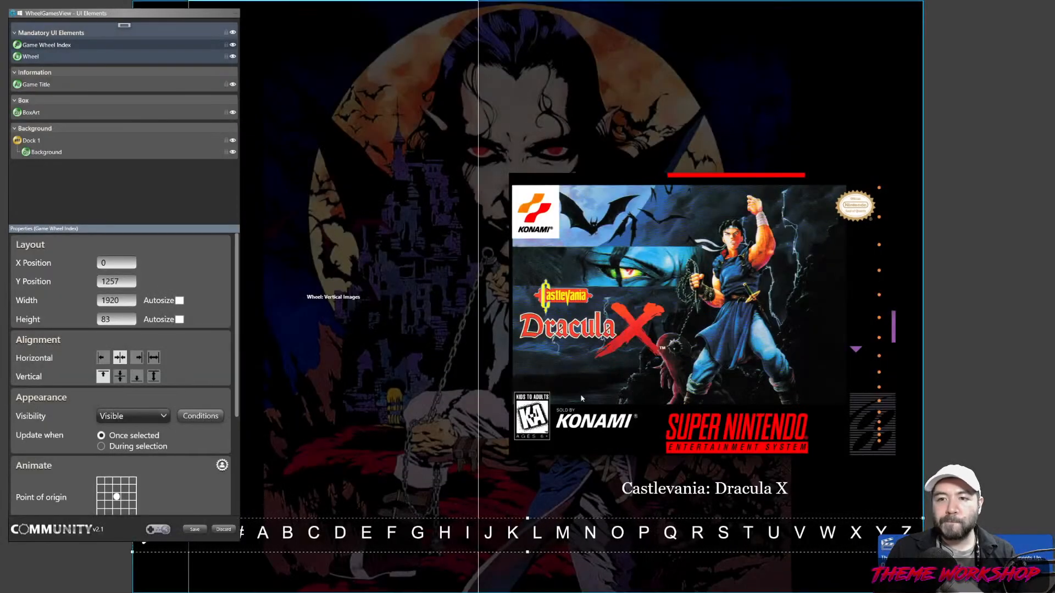
left_click(610, 308)
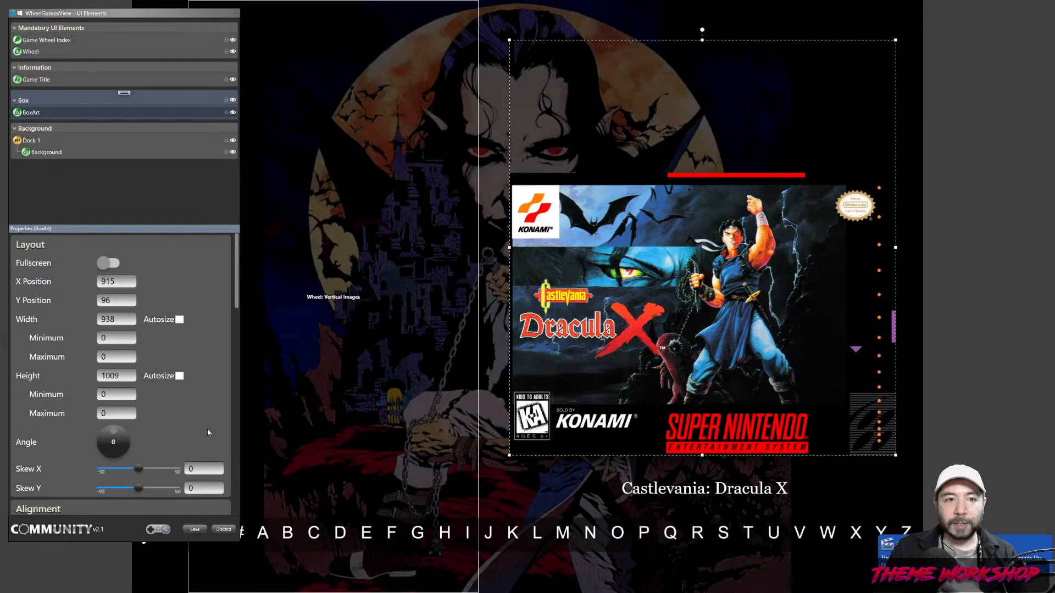
scroll(206, 365, "down", 1)
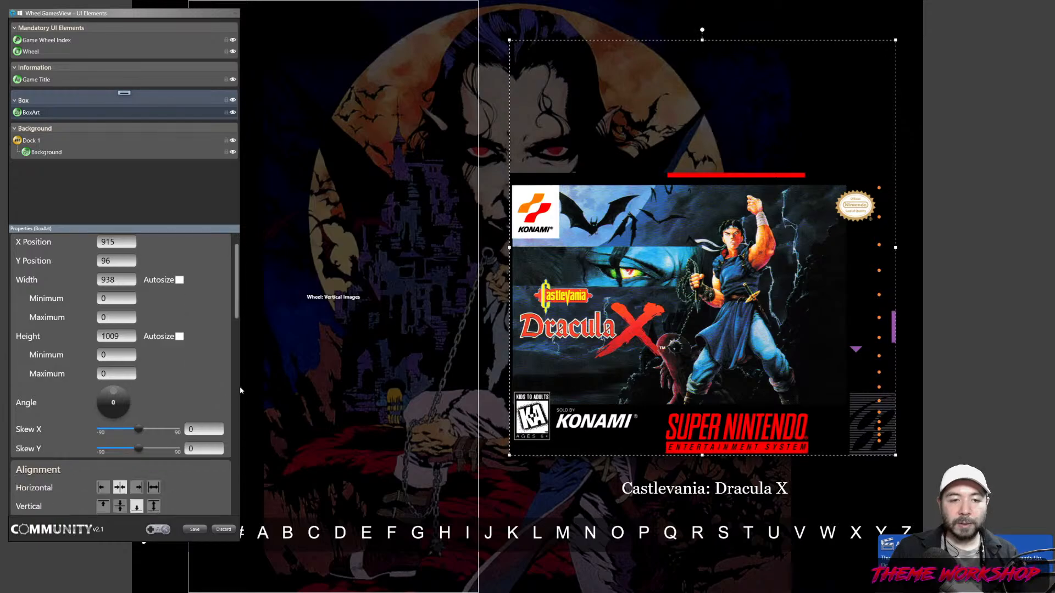
left_click(119, 486)
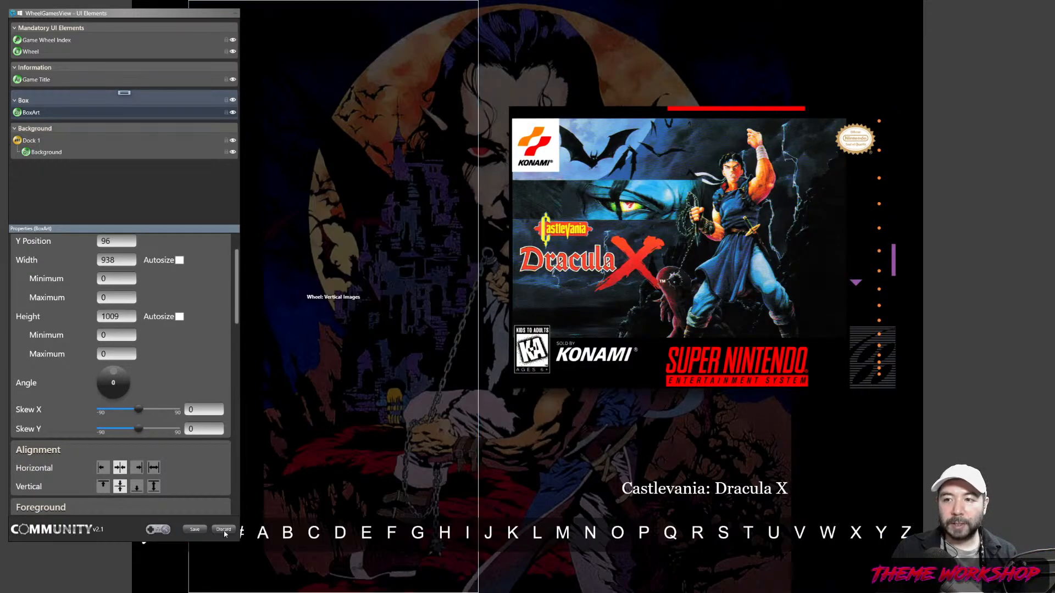
left_click(193, 532)
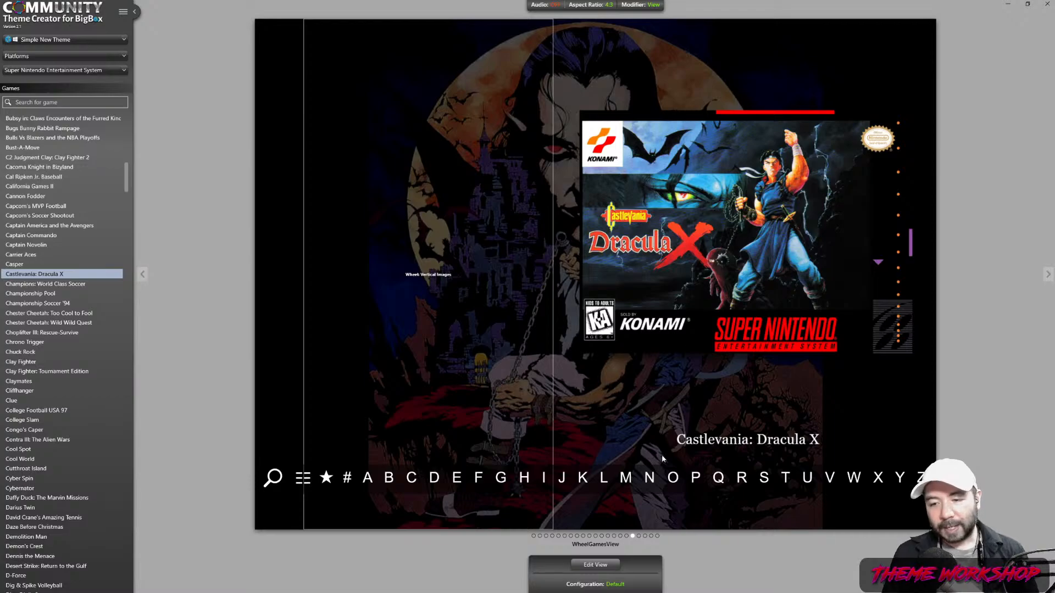
- Reopen WheelGamesView for editing and move BoxArt into the Information group below Game Title
left_click(592, 566)
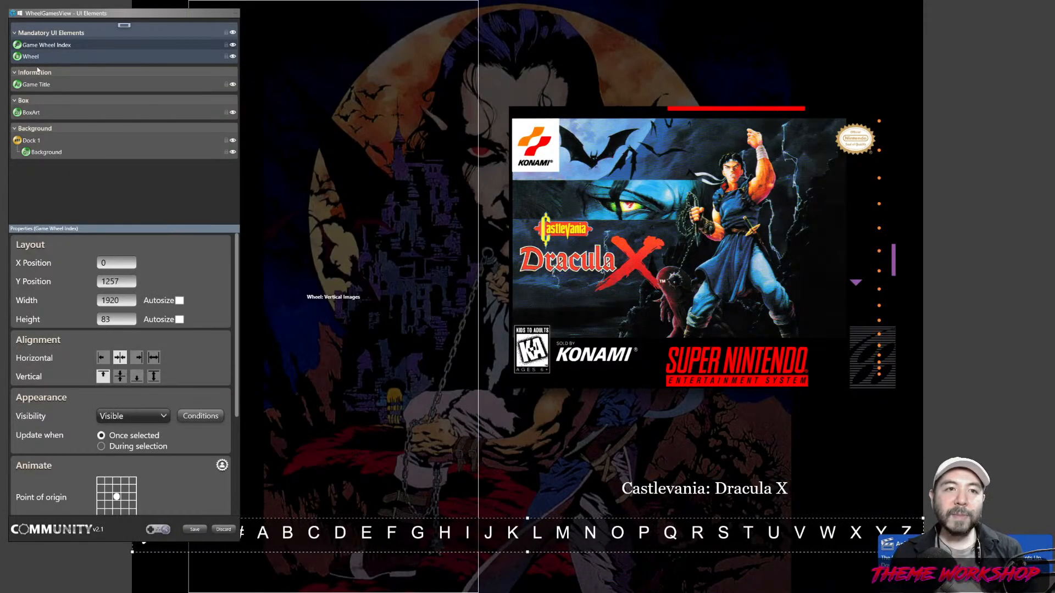
left_click(30, 112)
mouse_move(30, 112)
left_mouse_down()
mouse_move(41, 87)
mouse_move(22, 94)
left_mouse_up()
- Add a Stack element to the Information group and place it over the upper part of the box art
right_click(126, 70)
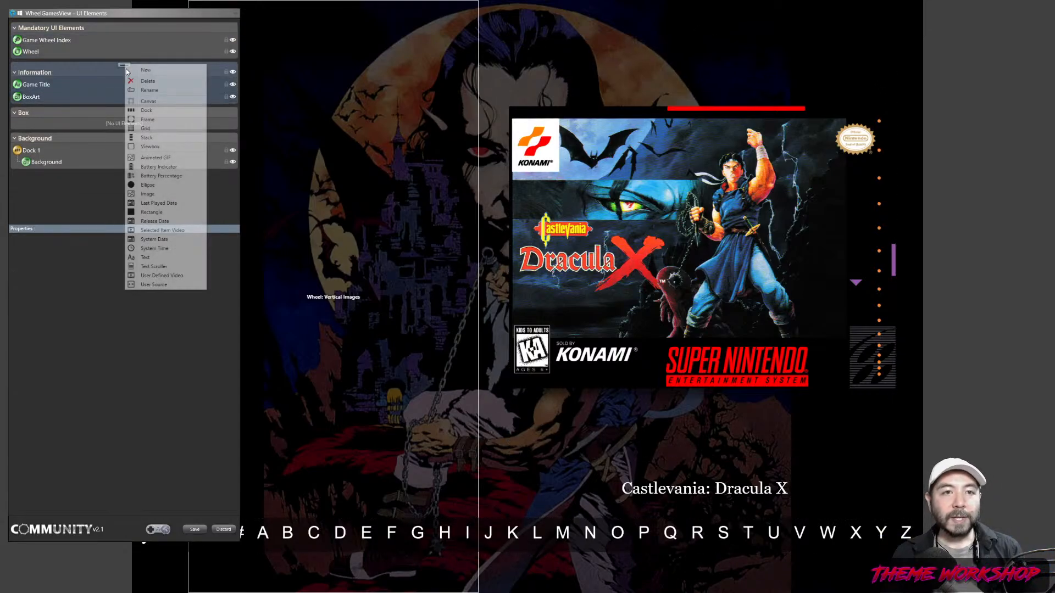
left_click(149, 138)
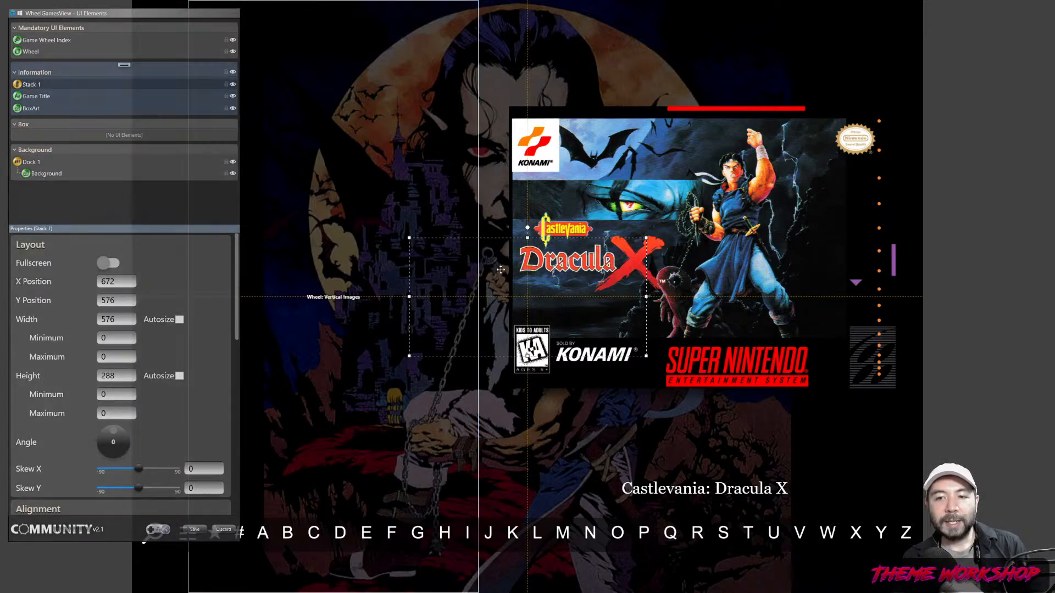
left_click_drag(501, 269, 591, 92)
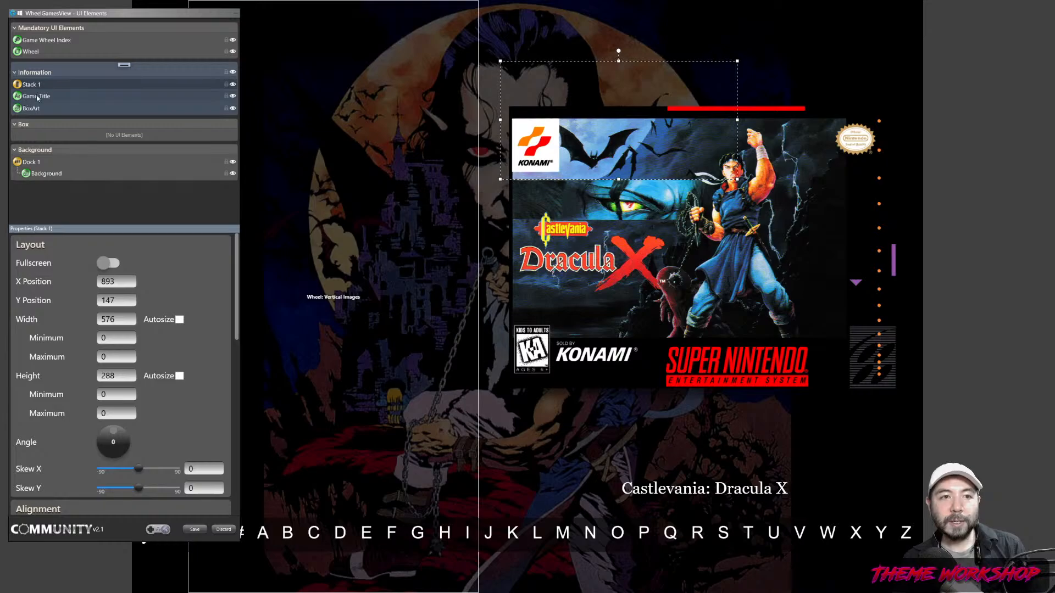
- Copy BoxArt and paste only its layout properties onto the new Stack
left_click(38, 98)
left_click(35, 109)
right_click(35, 109)
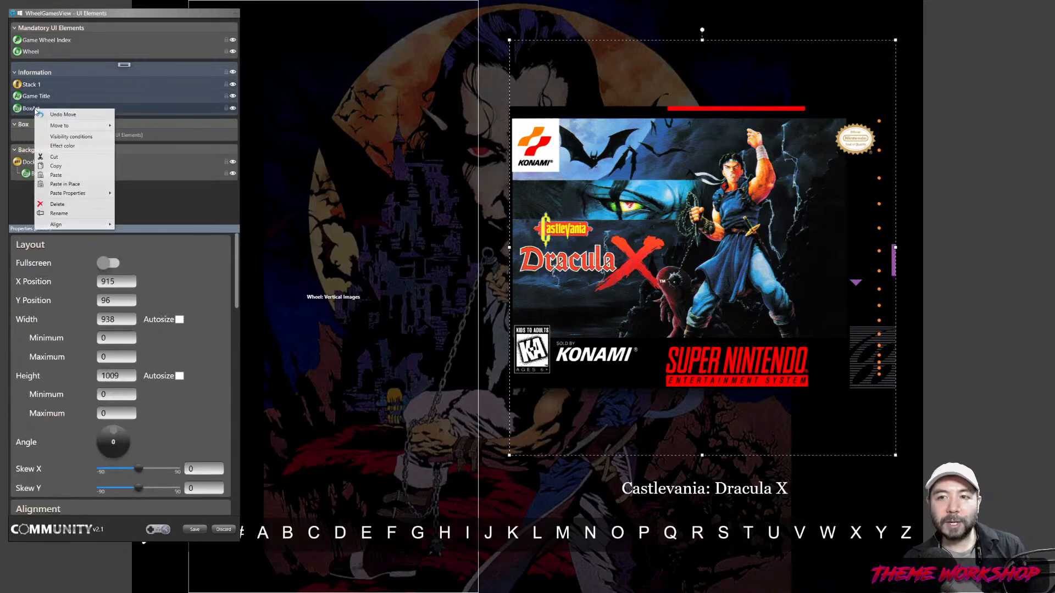
left_click(56, 166)
left_click(31, 85)
right_click(32, 85)
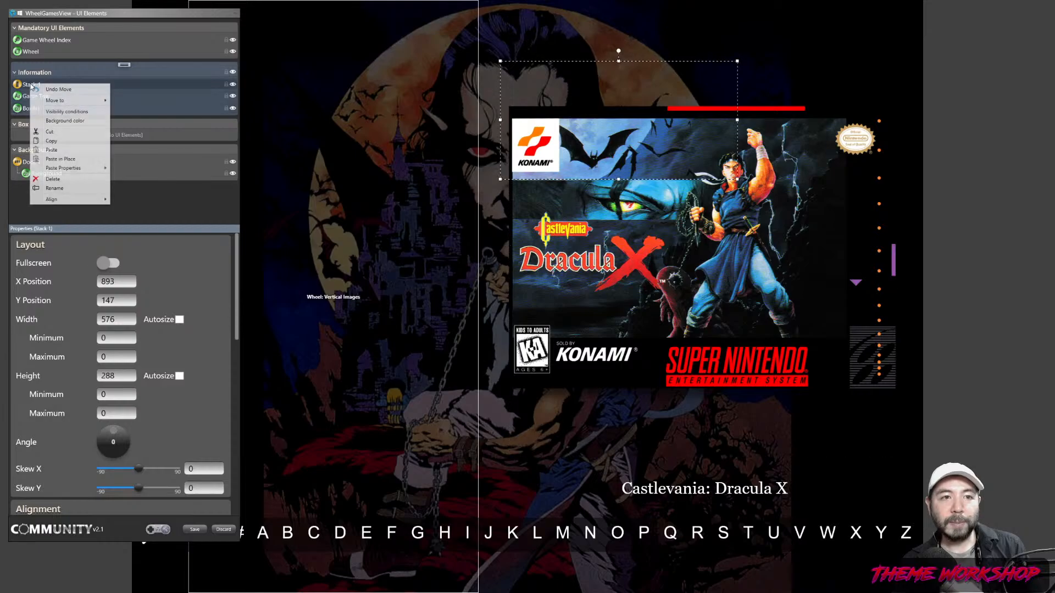
left_click(140, 167)
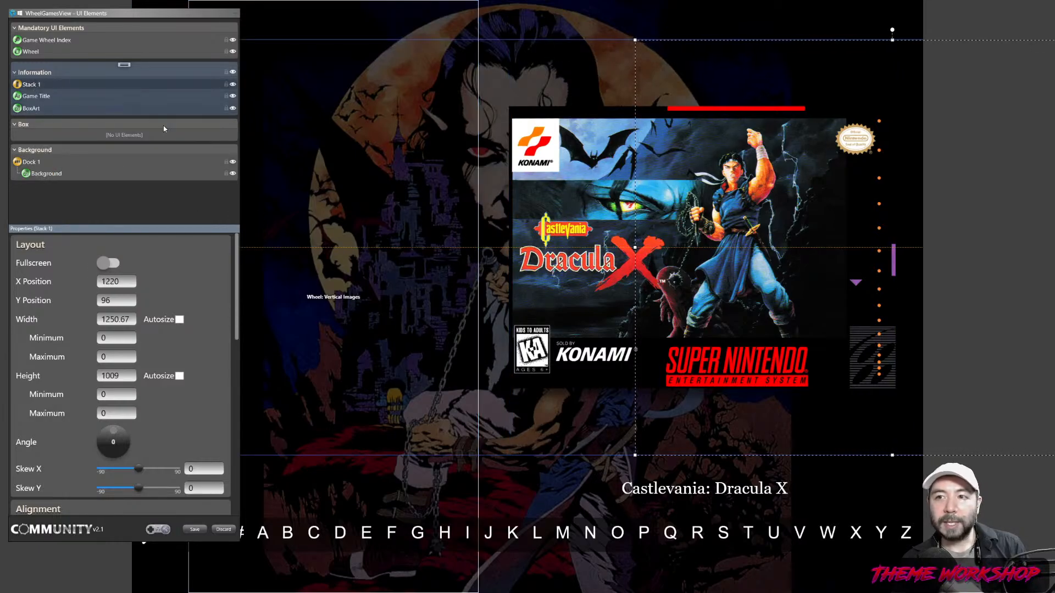
- Fit the Stack around the box art and title, at X 915 and Y 82, about 952 wide and 1280 high
left_click_drag(942, 59, 573, 44)
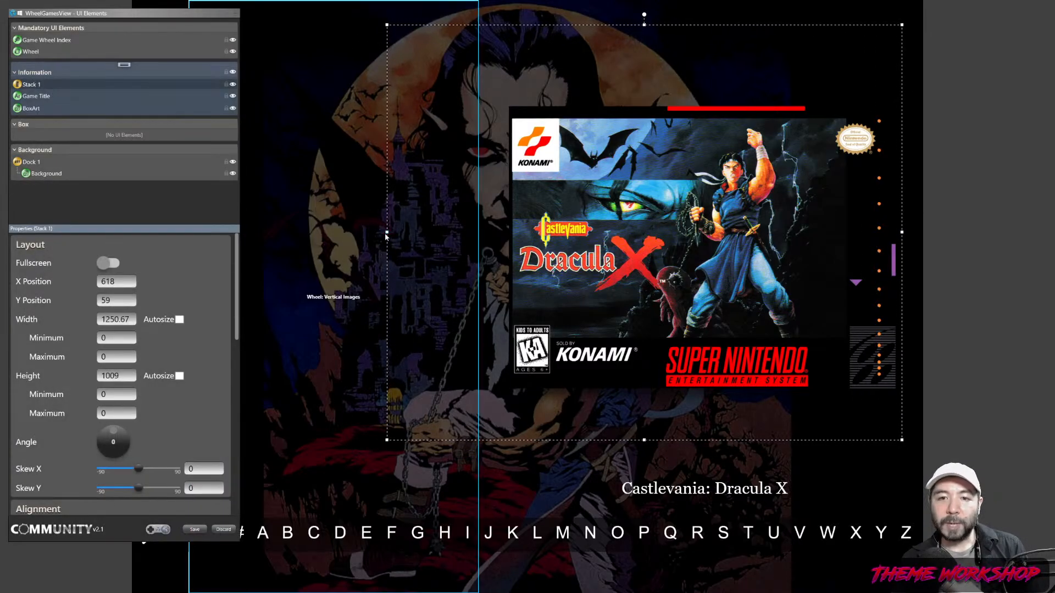
left_click_drag(387, 232, 510, 229)
left_click_drag(902, 232, 901, 232)
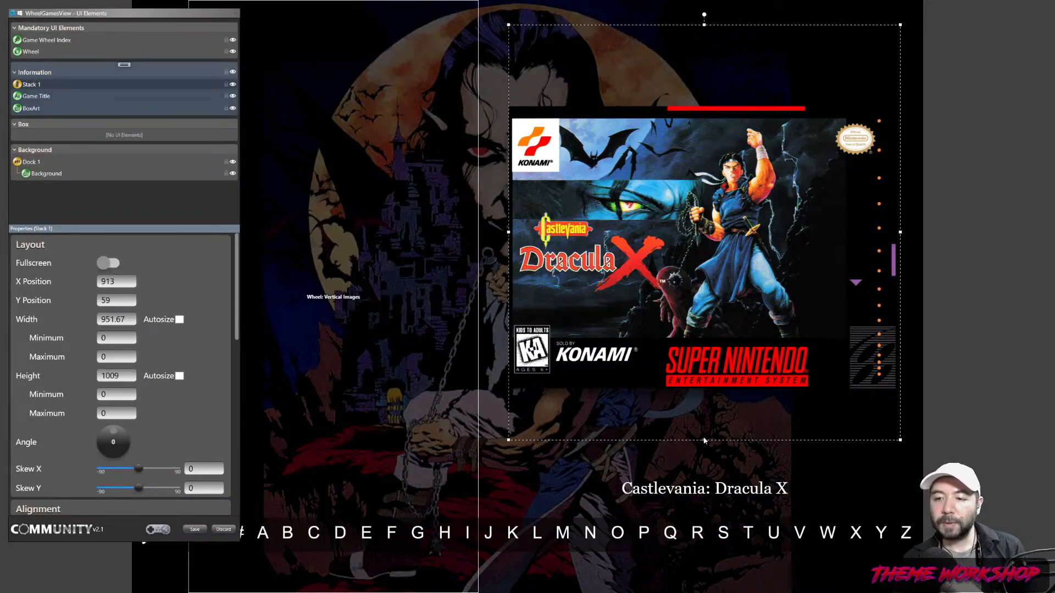
left_click_drag(672, 70, 673, 79)
left_click_drag(900, 242, 900, 241)
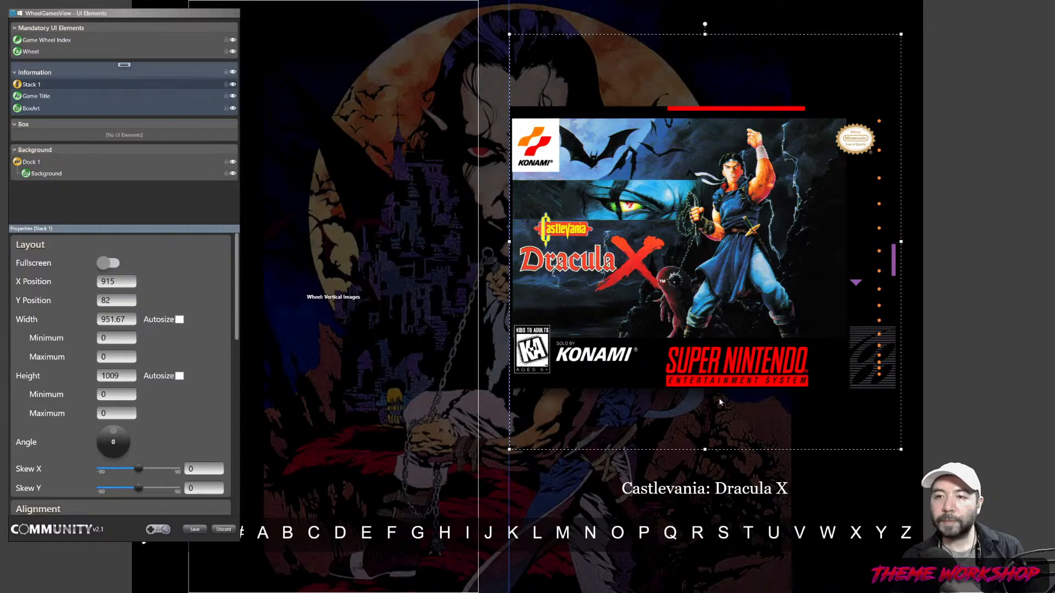
left_click_drag(704, 450, 716, 560)
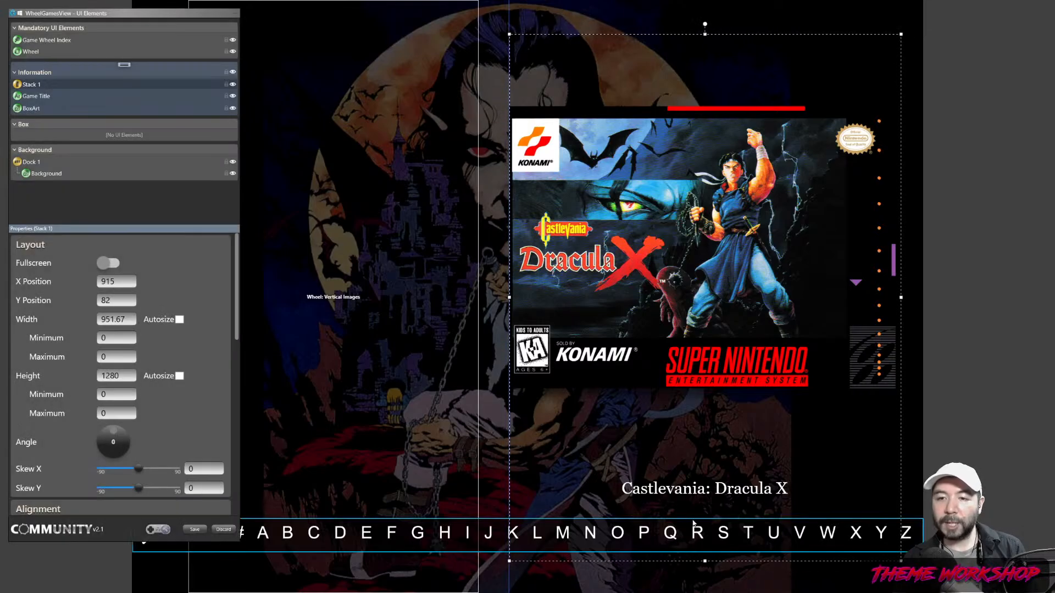
- Align the Stack to the vertical middle of the view
right_click(44, 83)
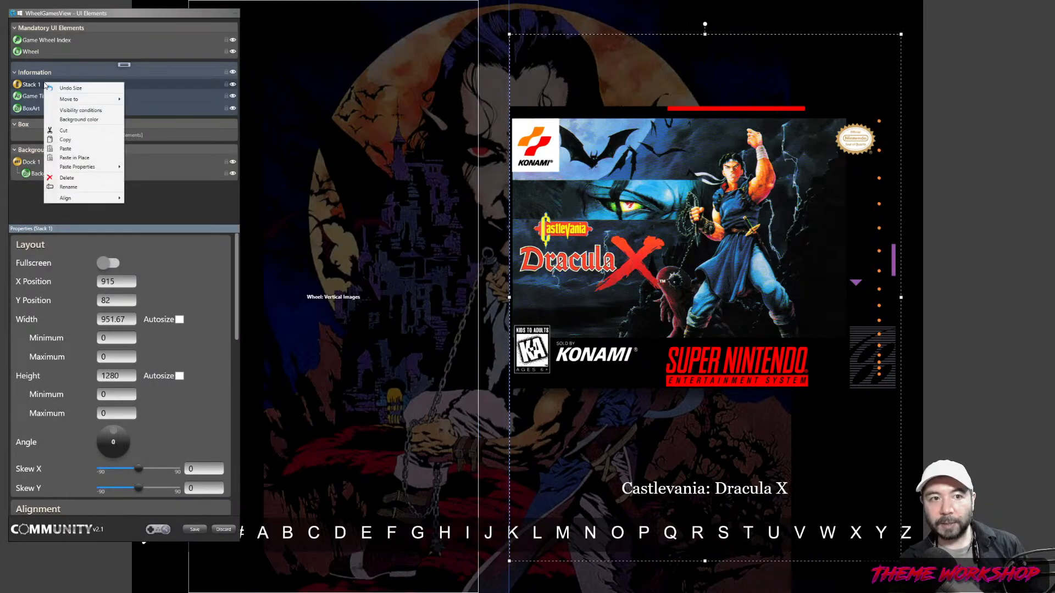
mouse_move(115, 198)
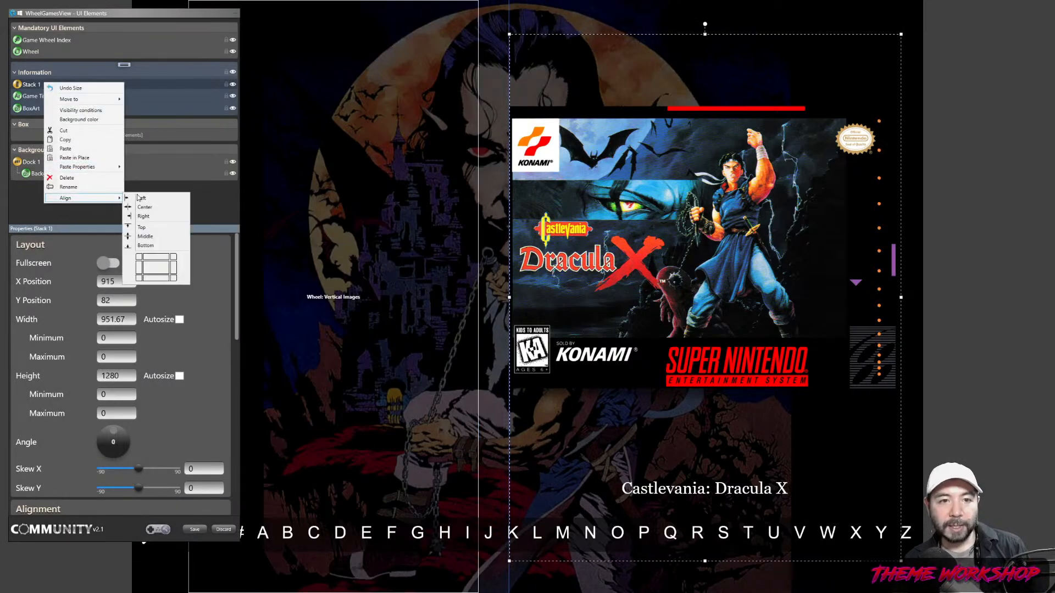
left_click(145, 236)
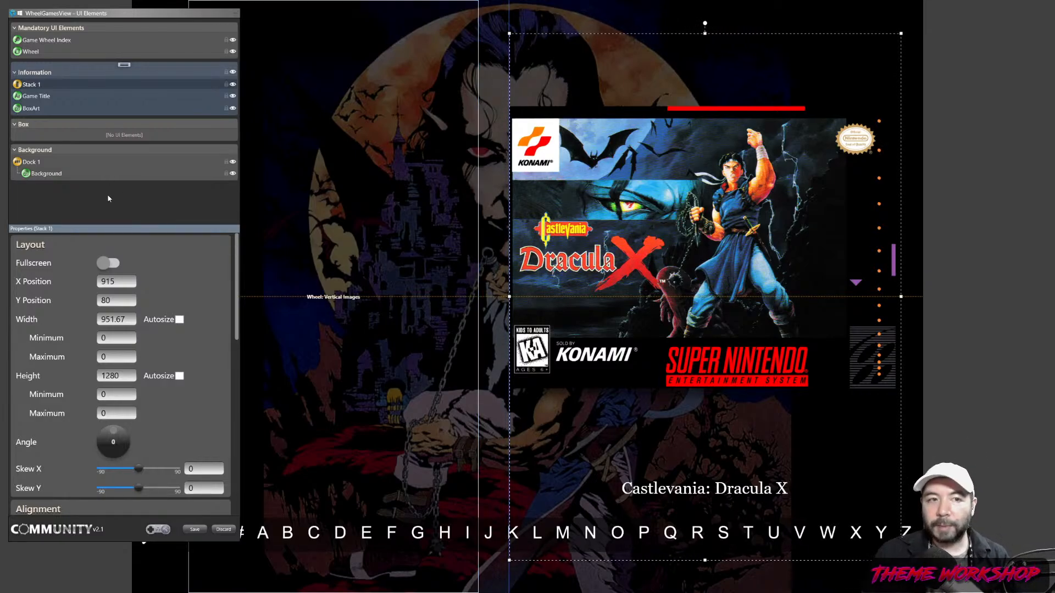
- Set the Stack's alignment properties to center both vertically and horizontally
left_click(37, 97)
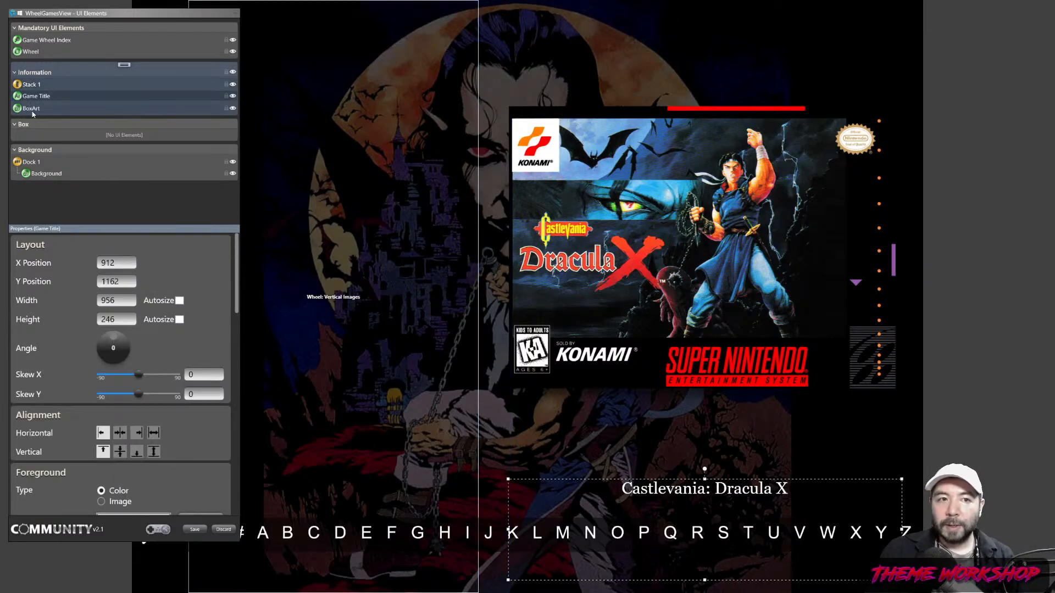
left_click(37, 96)
left_click(37, 95)
left_click(37, 88)
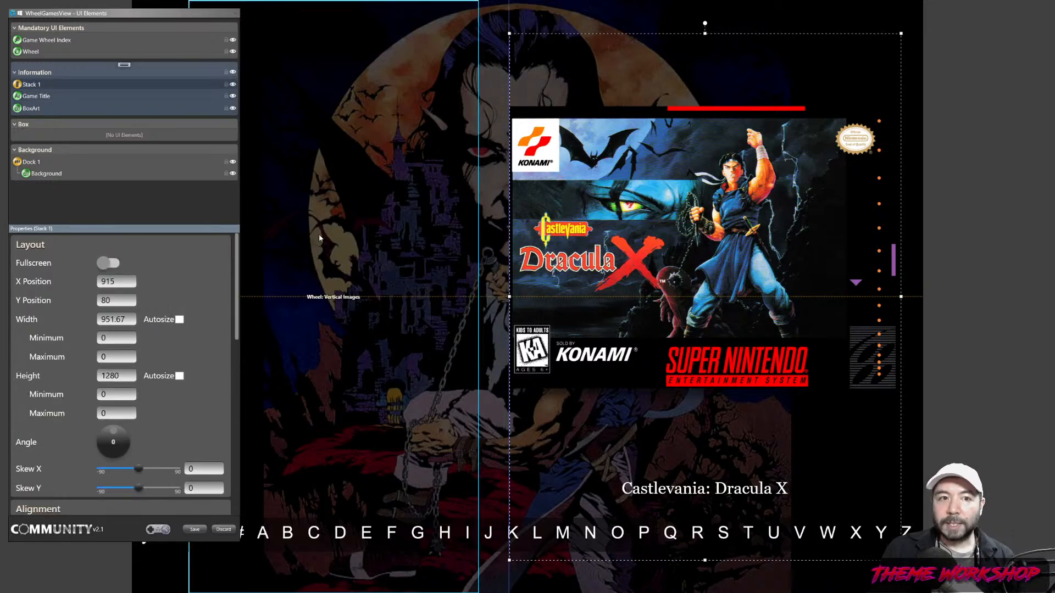
scroll(230, 329, "down", 3)
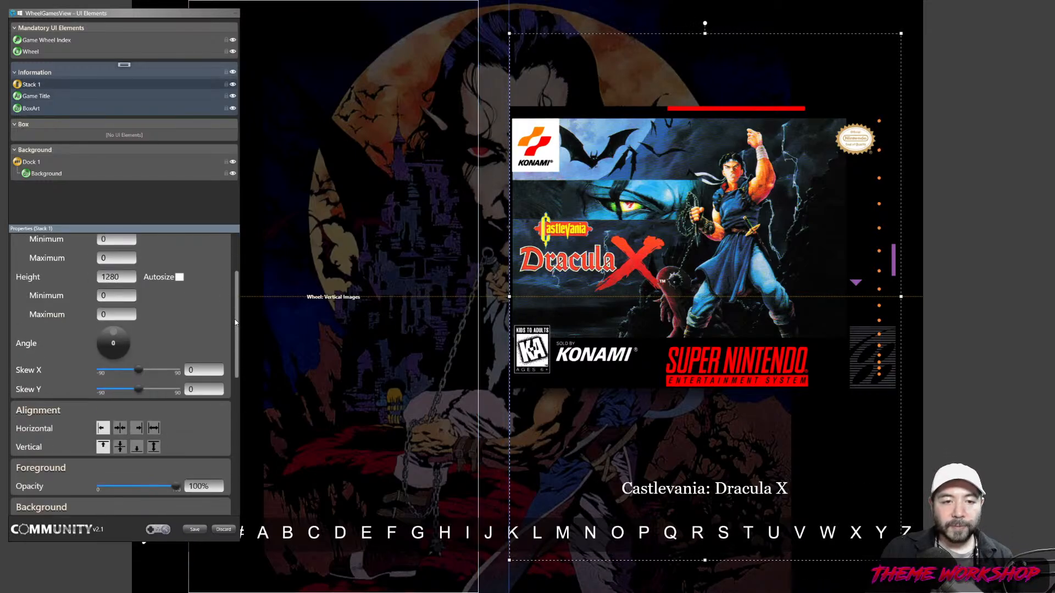
left_click(119, 447)
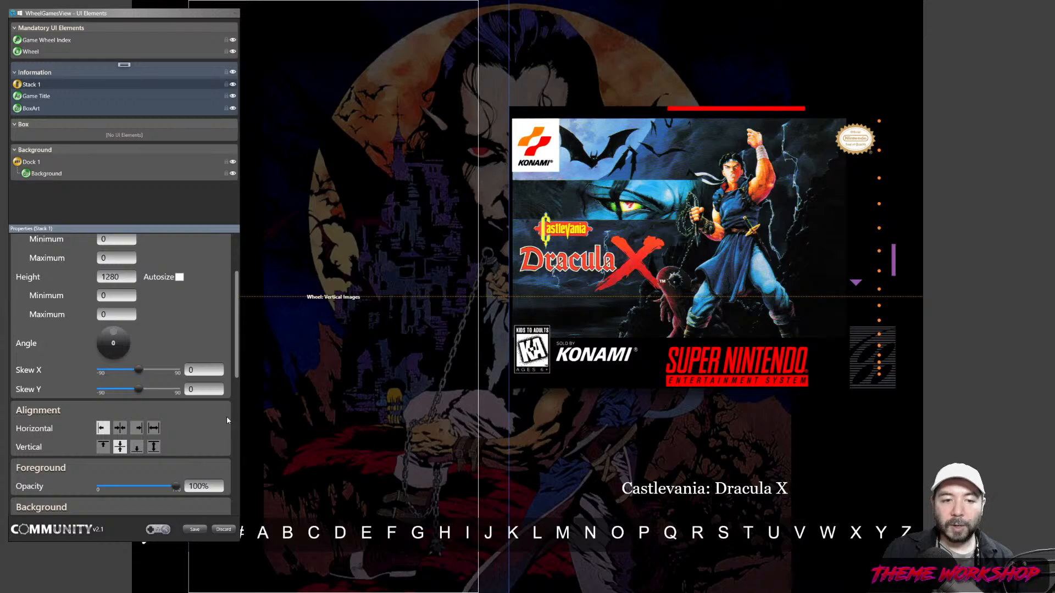
left_click(120, 431)
left_click_drag(237, 337, 241, 263)
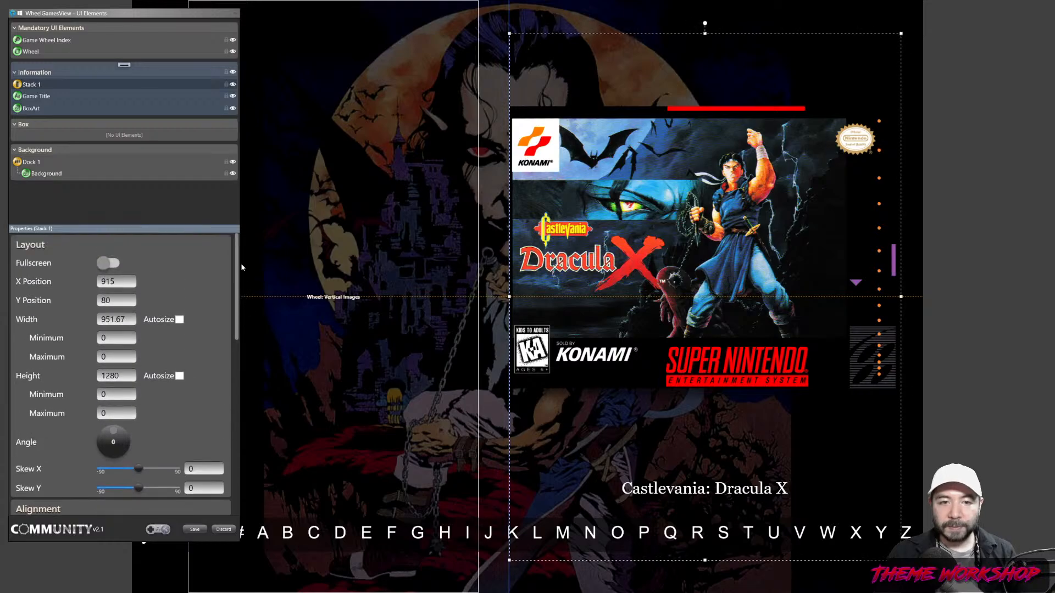
- Nest BoxArt inside the Stack in the Information group
left_click(36, 96)
left_click(31, 108)
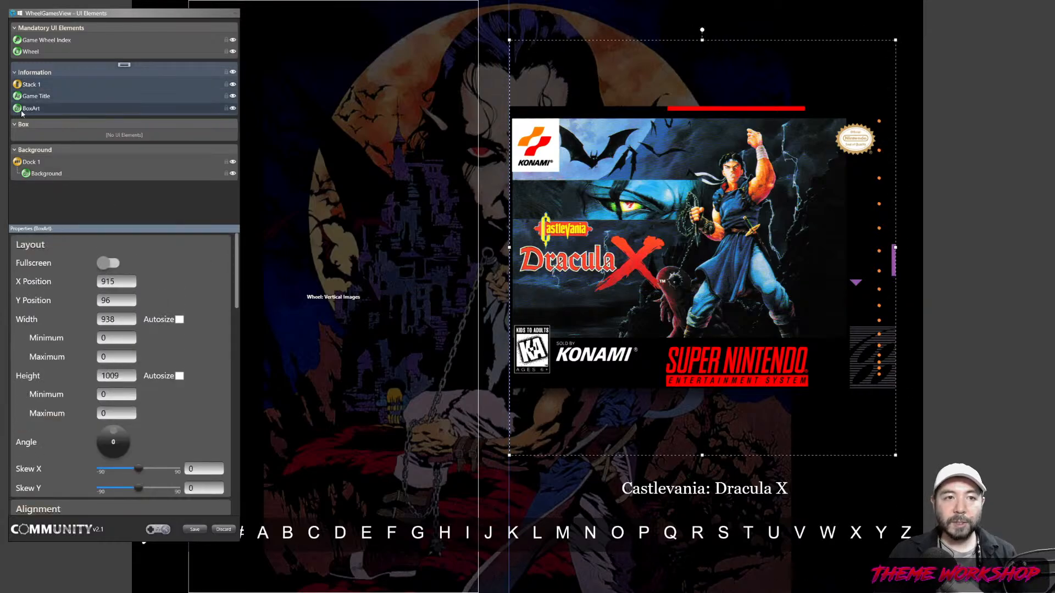
mouse_move(31, 110)
left_mouse_down()
mouse_move(36, 85)
mouse_move(38, 96)
left_mouse_up()
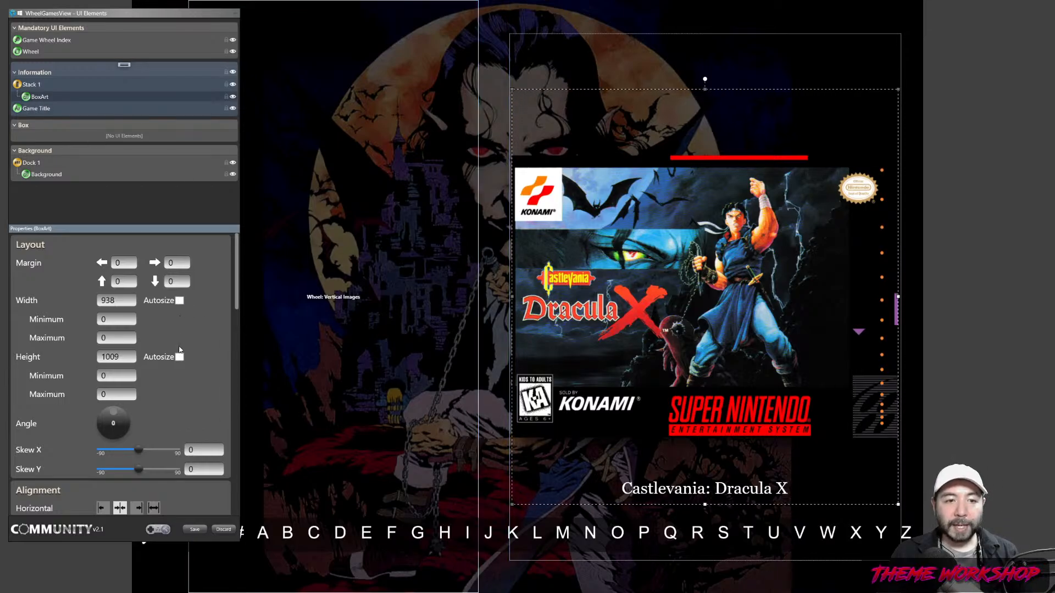
- Enable autosize for BoxArt's width and height, limit its maximum height to 1000, and save the view
left_click(179, 301)
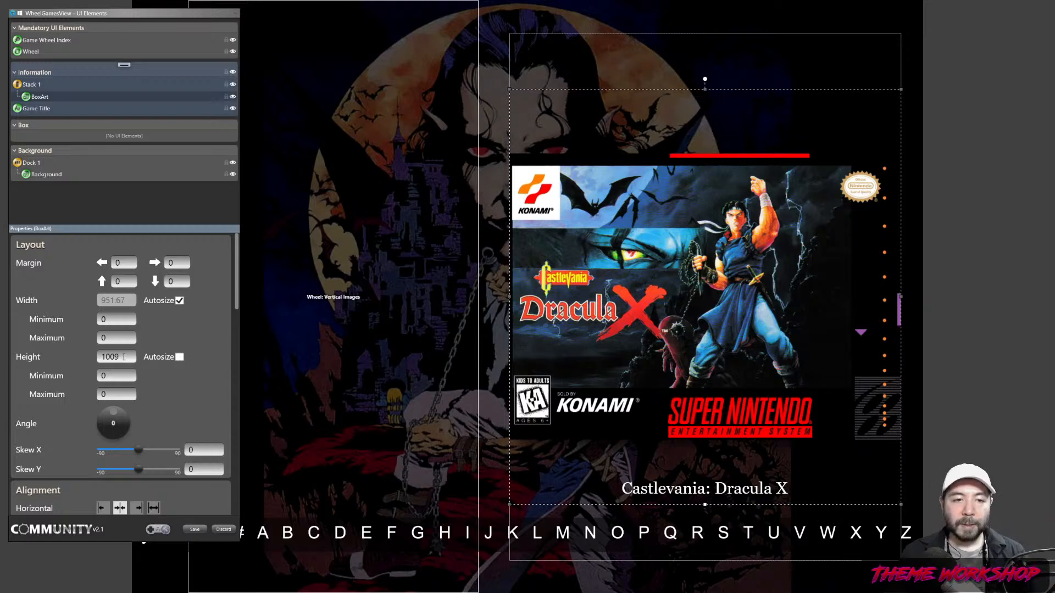
left_click(180, 357)
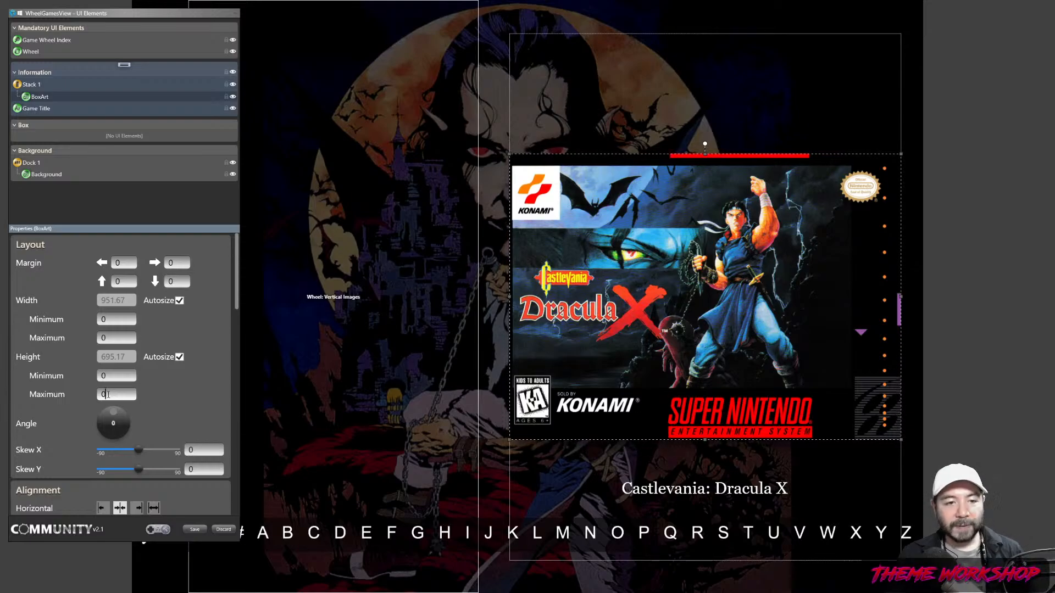
left_click_drag(108, 394, 96, 397)
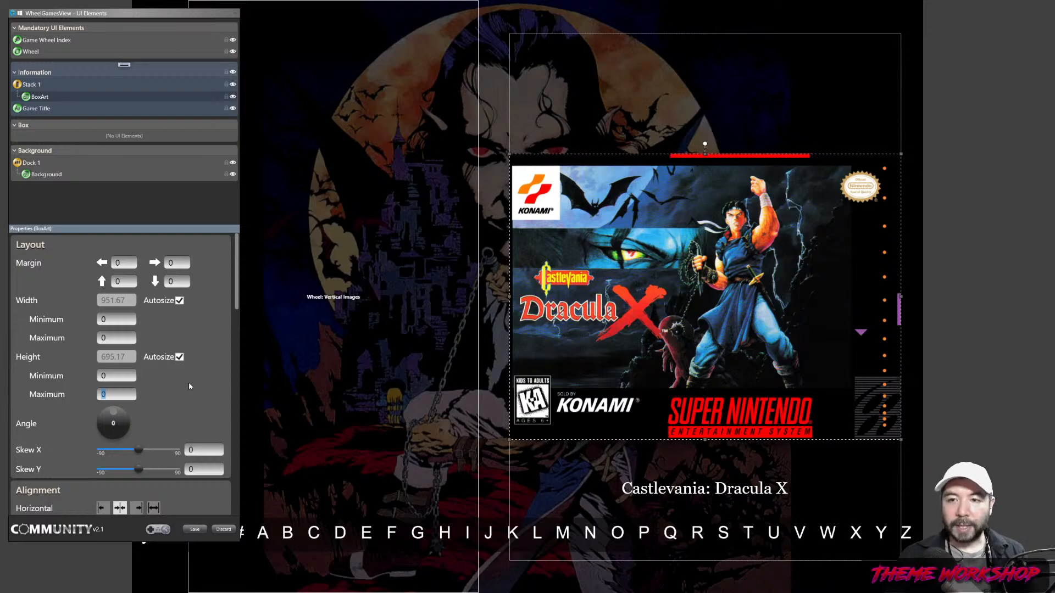
type("1000")
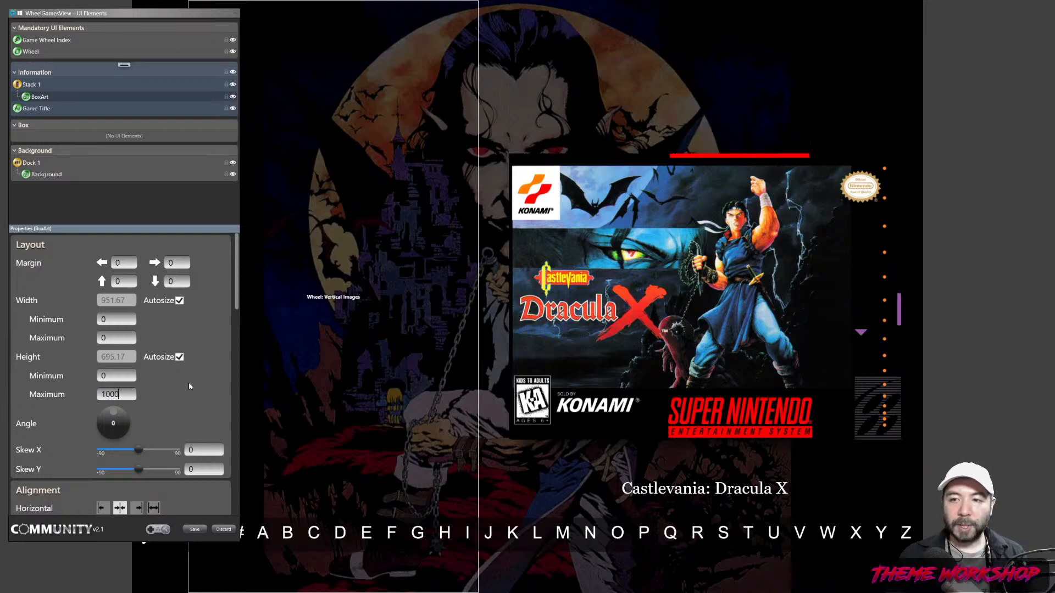
key("Return")
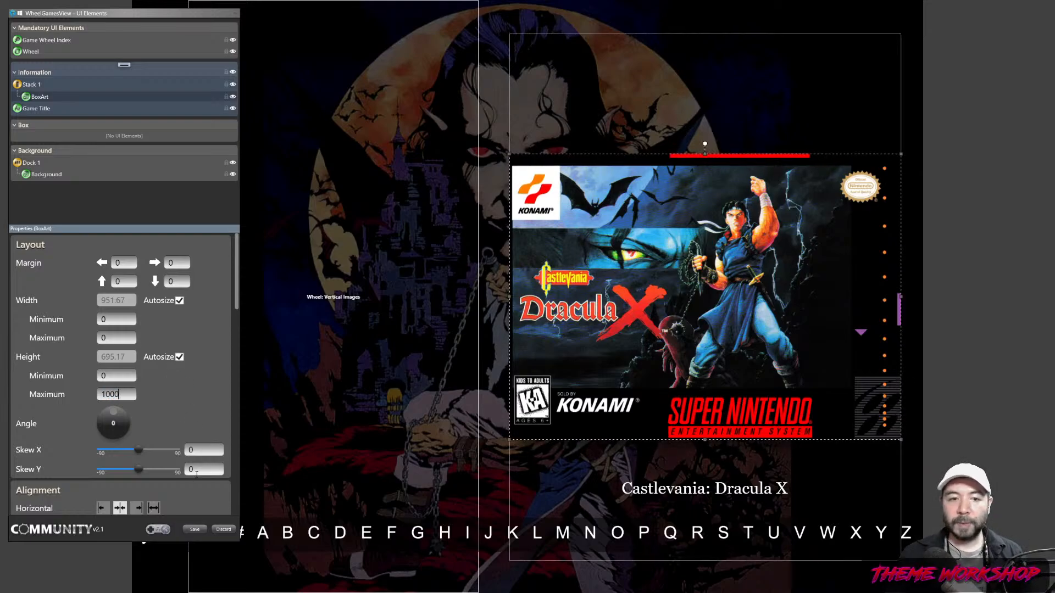
left_click(195, 529)
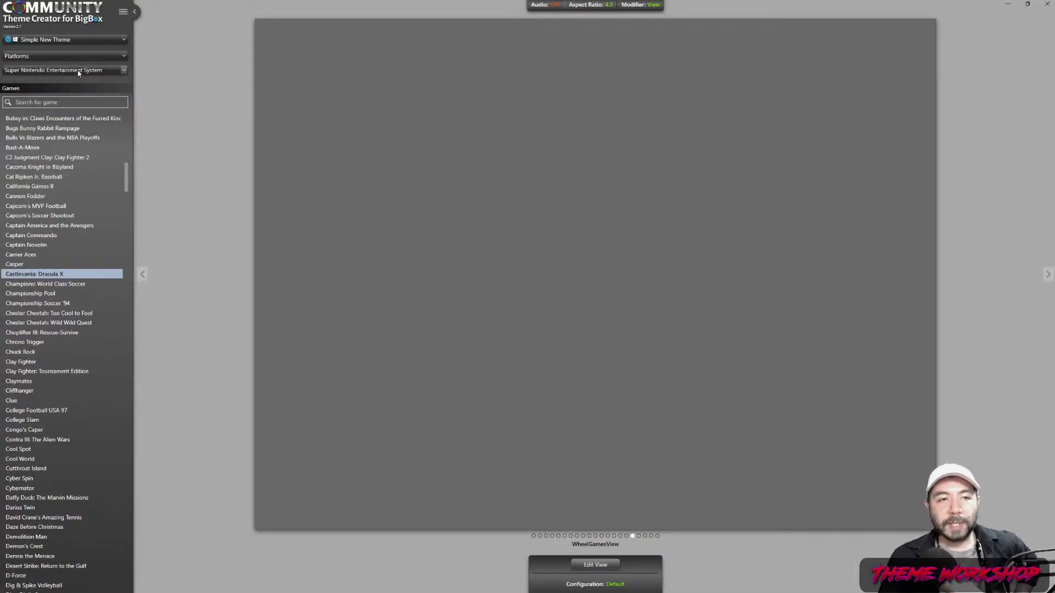
- Switch the previewed platform to Nintendo Entertainment System and select the game Adventure Island II
left_click(72, 73)
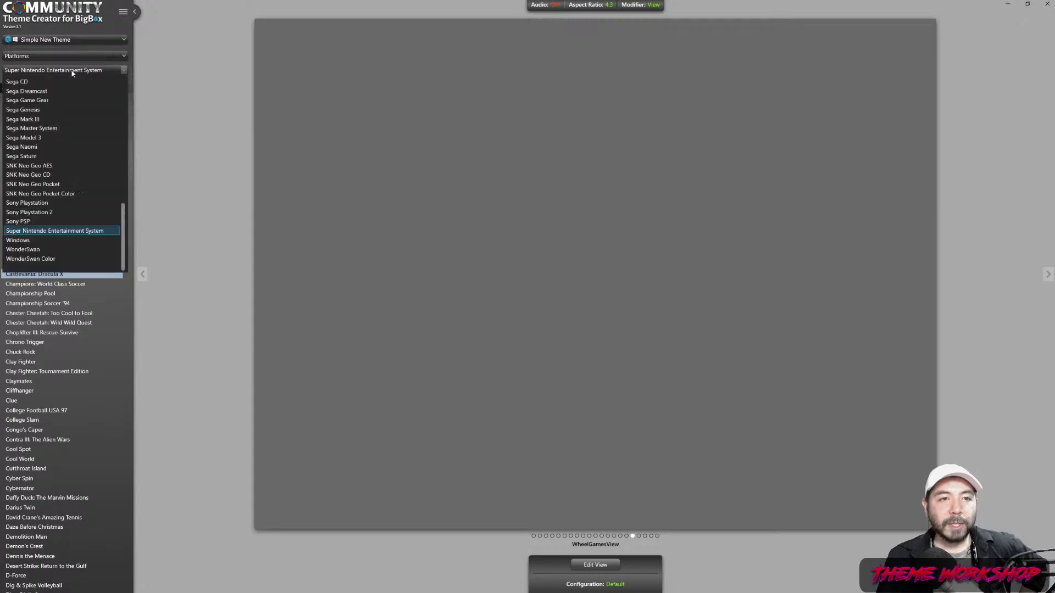
scroll(60, 165, "up", 3)
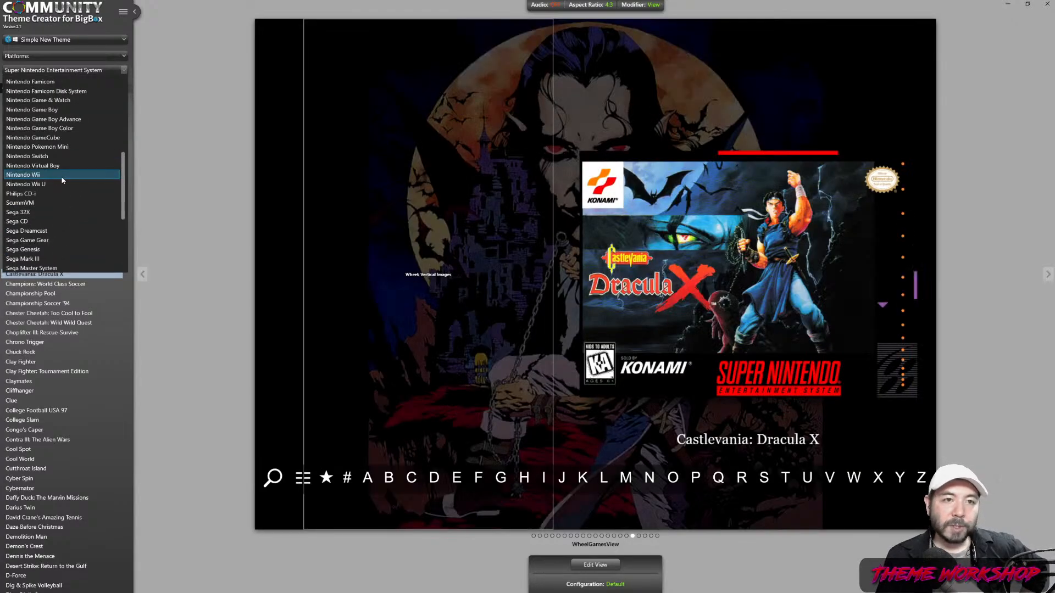
scroll(62, 175, "up", 2)
left_click(60, 130)
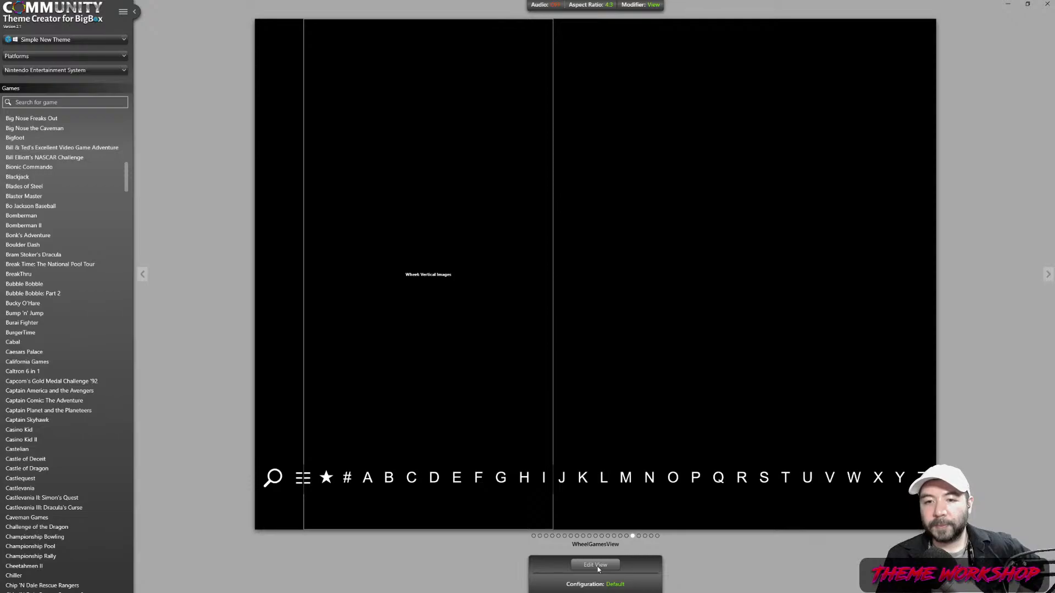
scroll(77, 318, "down", 7)
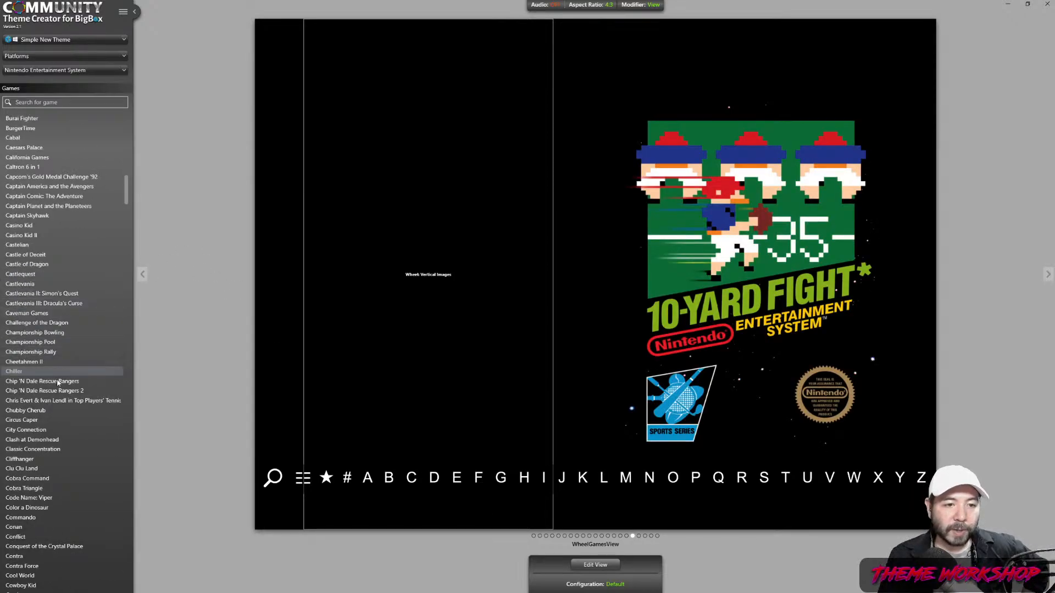
scroll(44, 235, "up", 20)
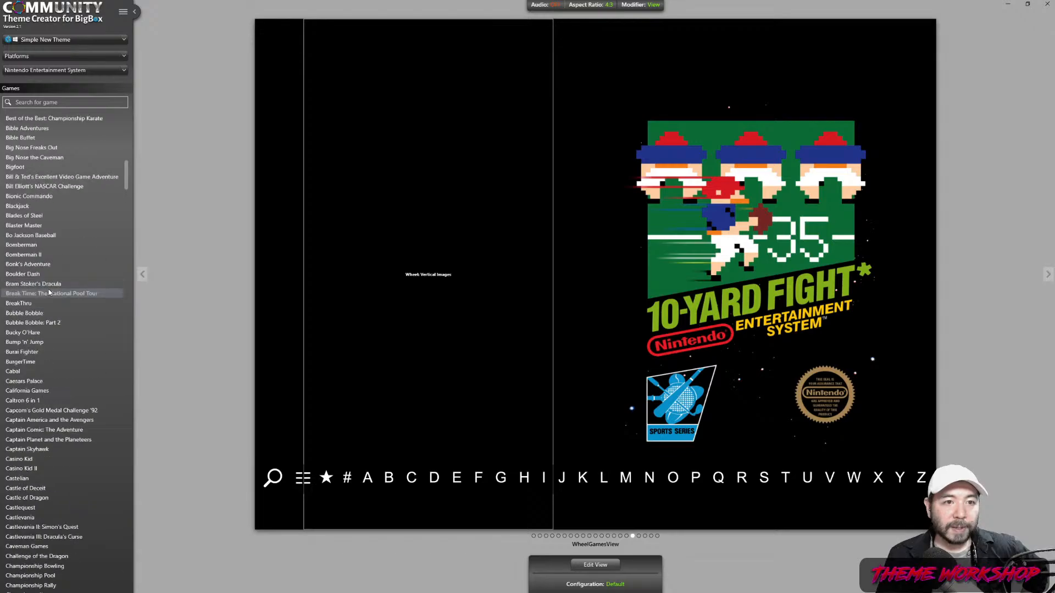
scroll(54, 308, "up", 11)
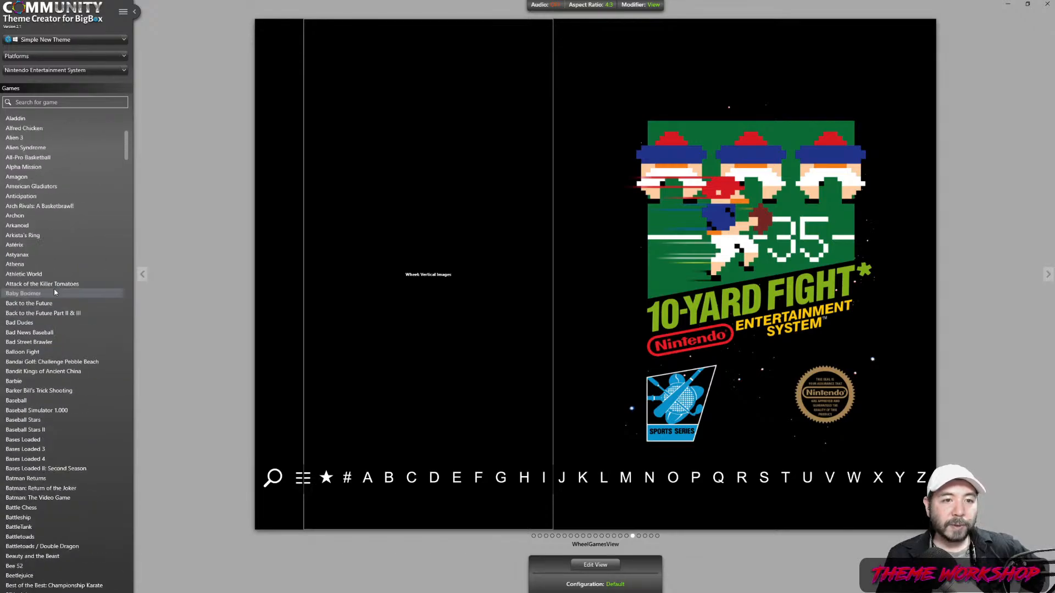
left_click(33, 255)
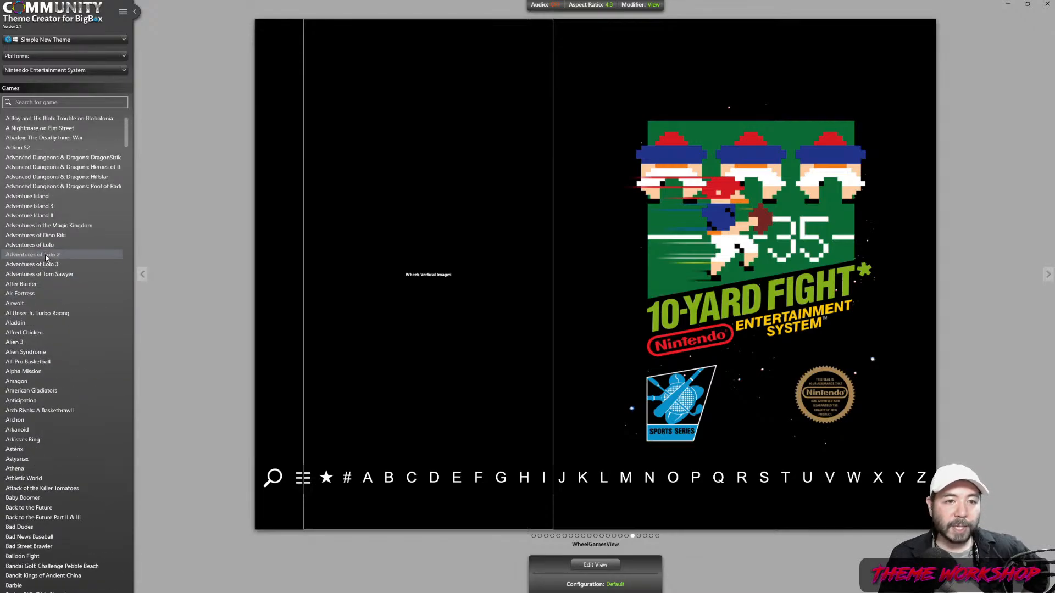
left_click(38, 216)
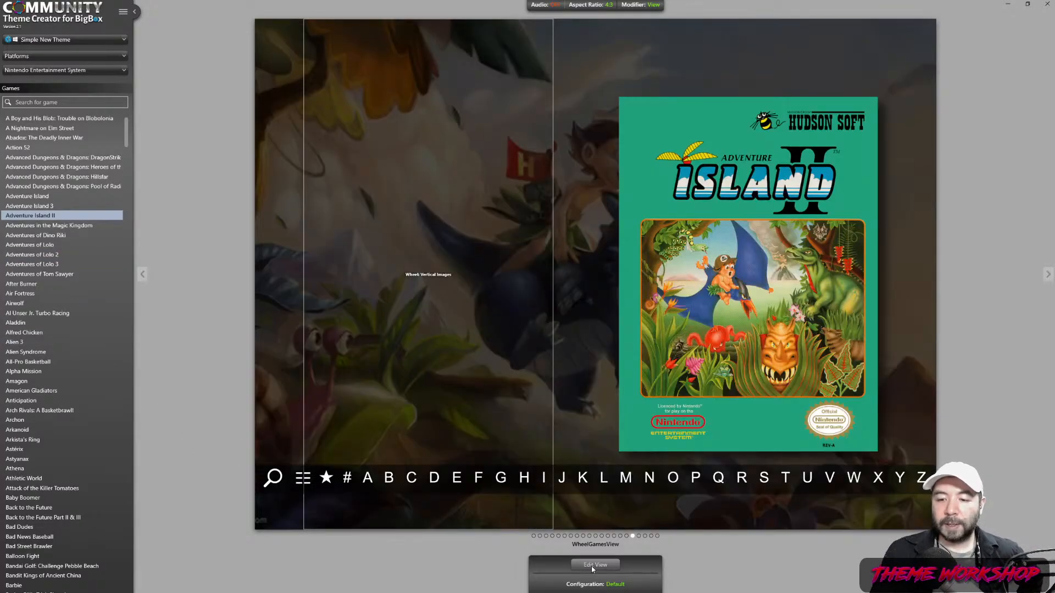
- Reopen WheelGamesView for editing, try a maximum height of 1100 for BoxArt, and set it to 1050
left_click(591, 566)
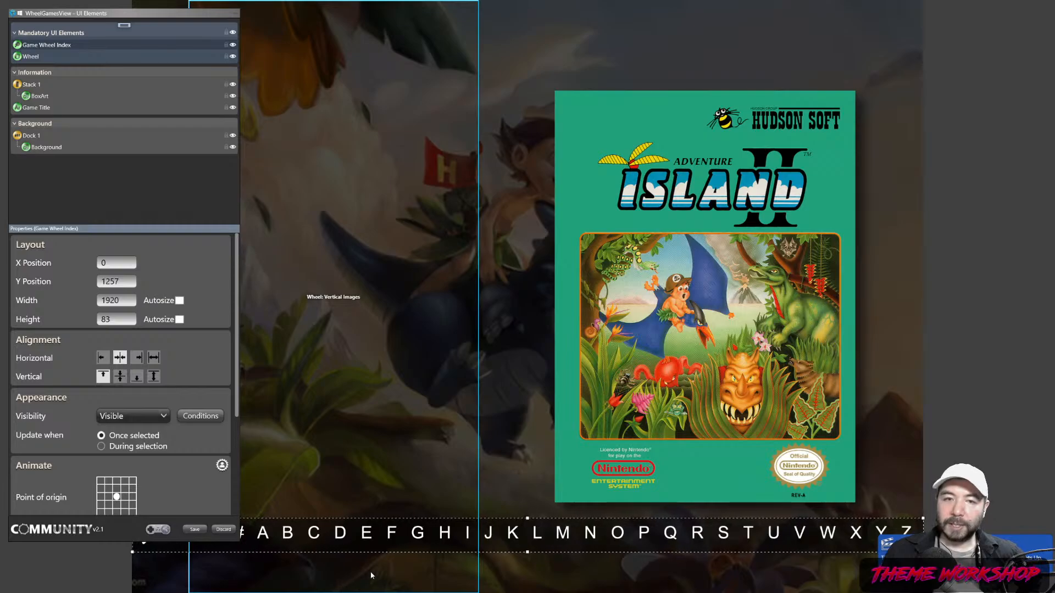
left_click(40, 95)
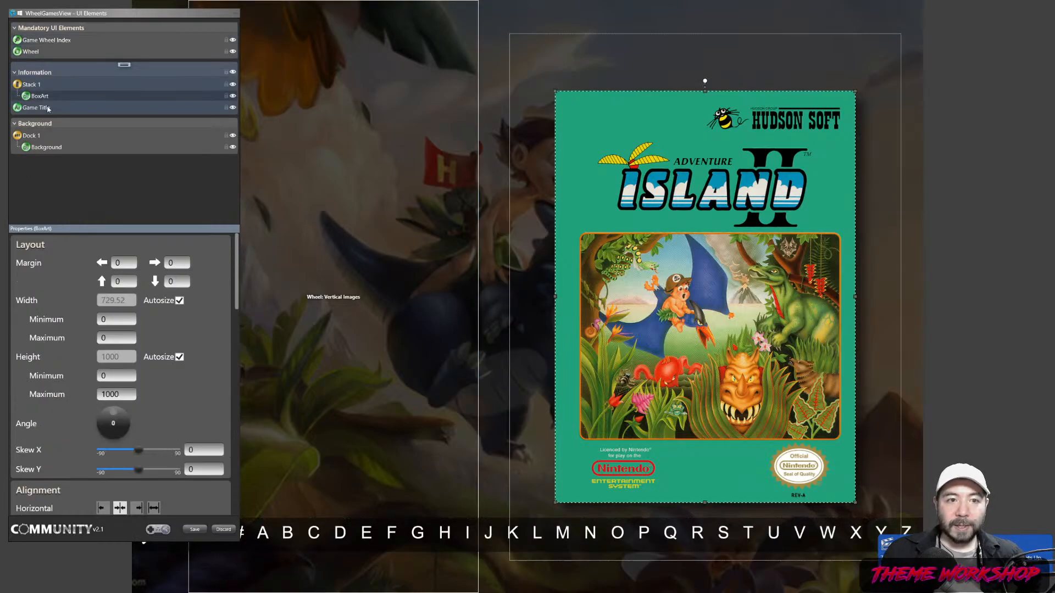
left_click(117, 394)
type("1000")
key("ctrl+a")
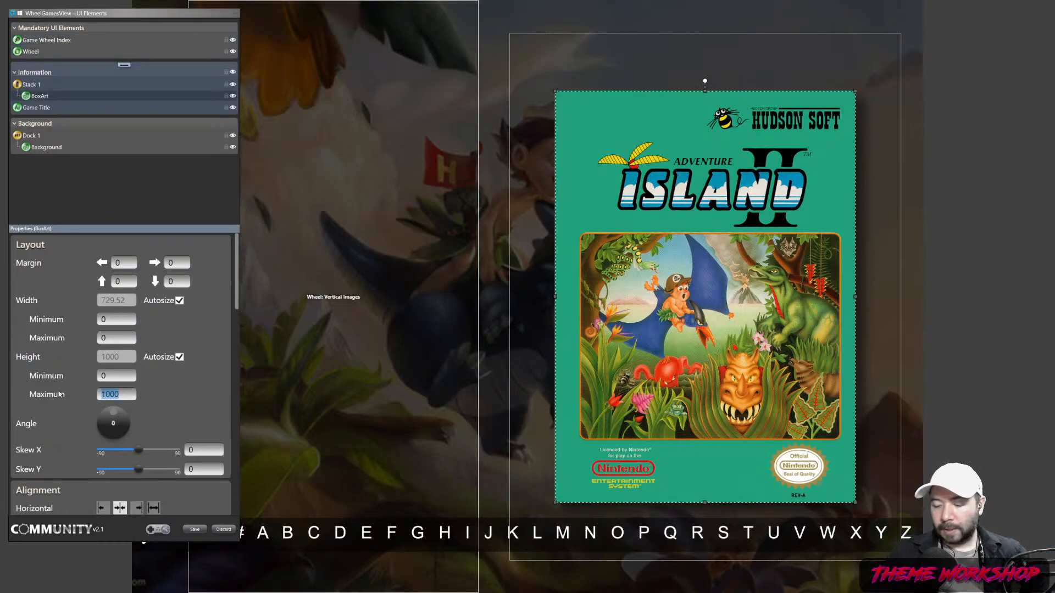
type("1100")
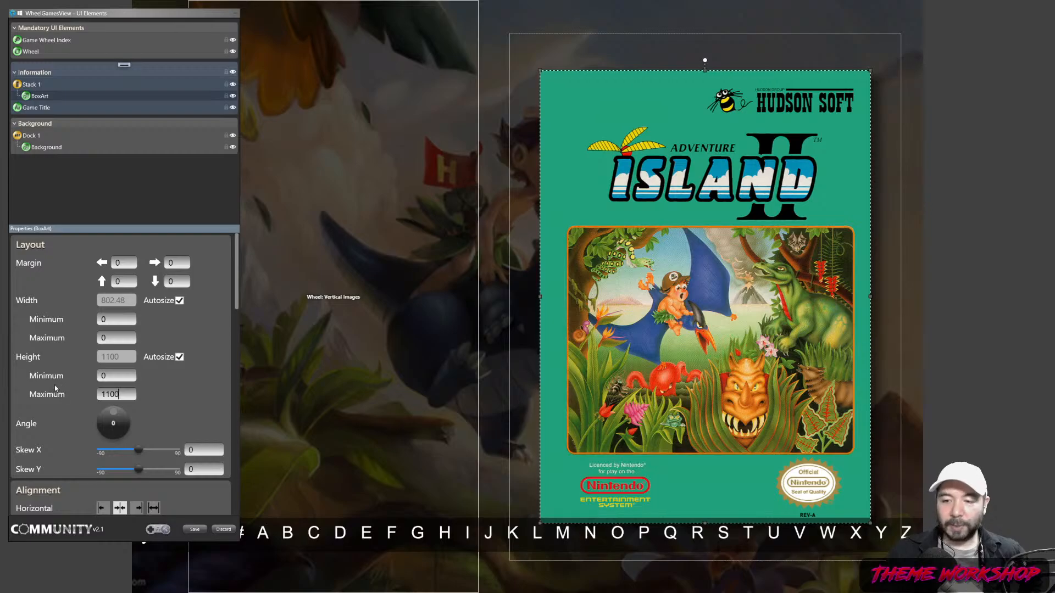
left_click_drag(119, 396, 52, 397)
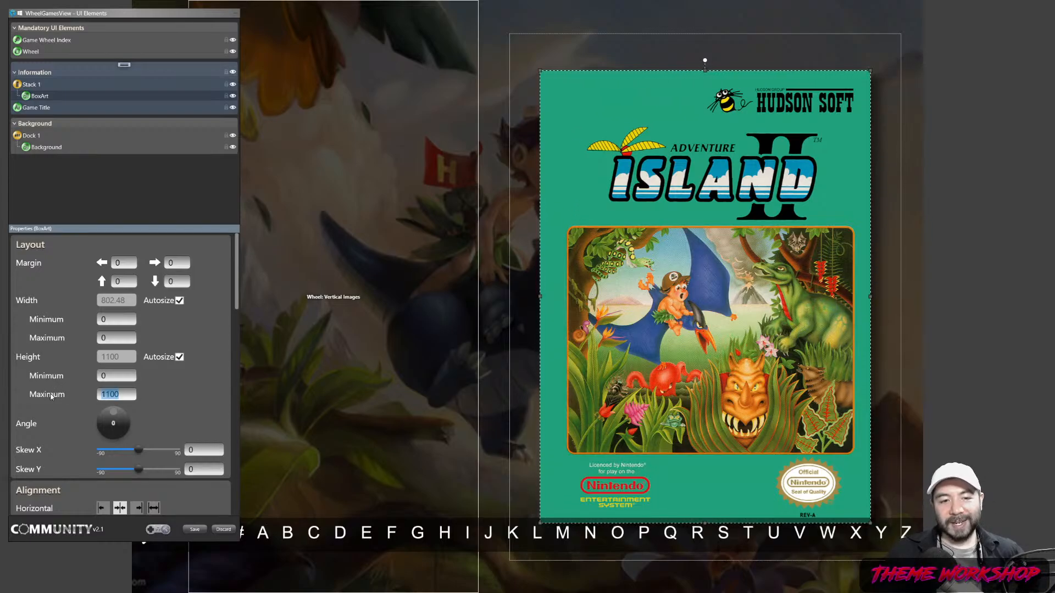
type("1050")
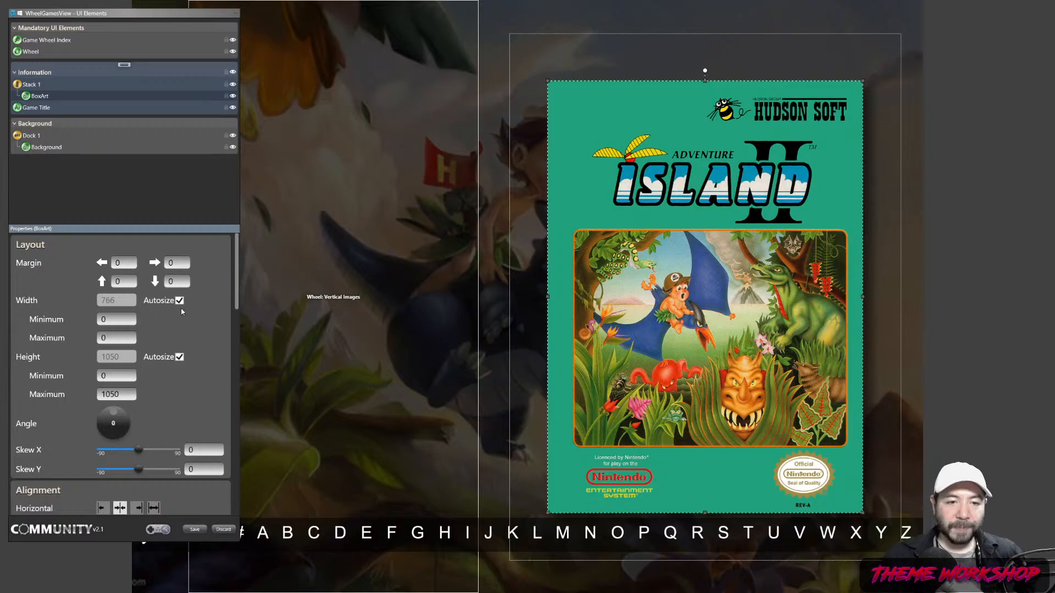
- Nest Game Title inside the Stack below BoxArt and give it a top margin of 50
left_click(47, 112)
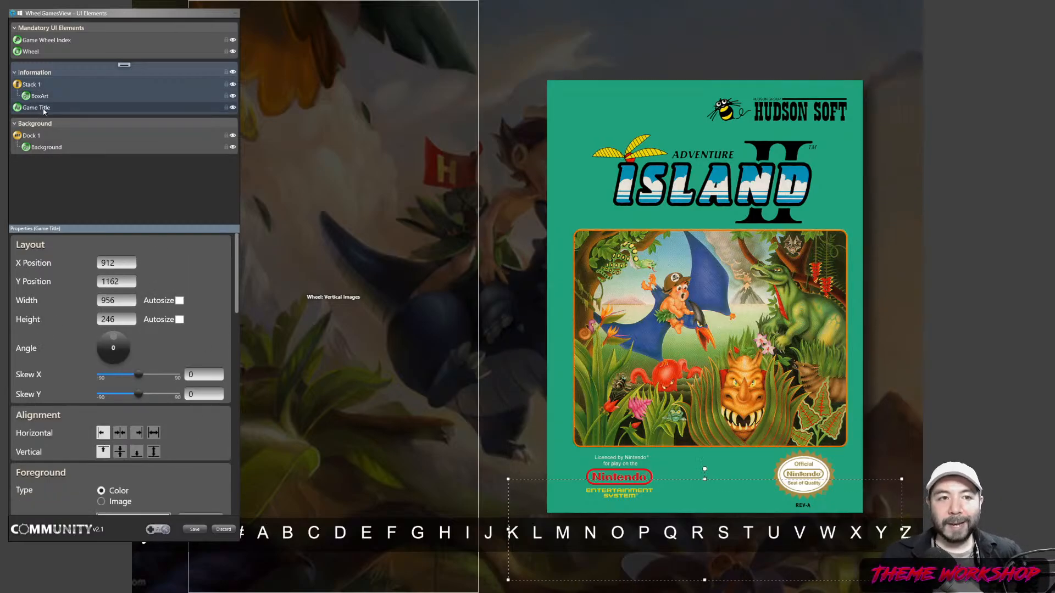
left_click_drag(47, 112, 25, 108)
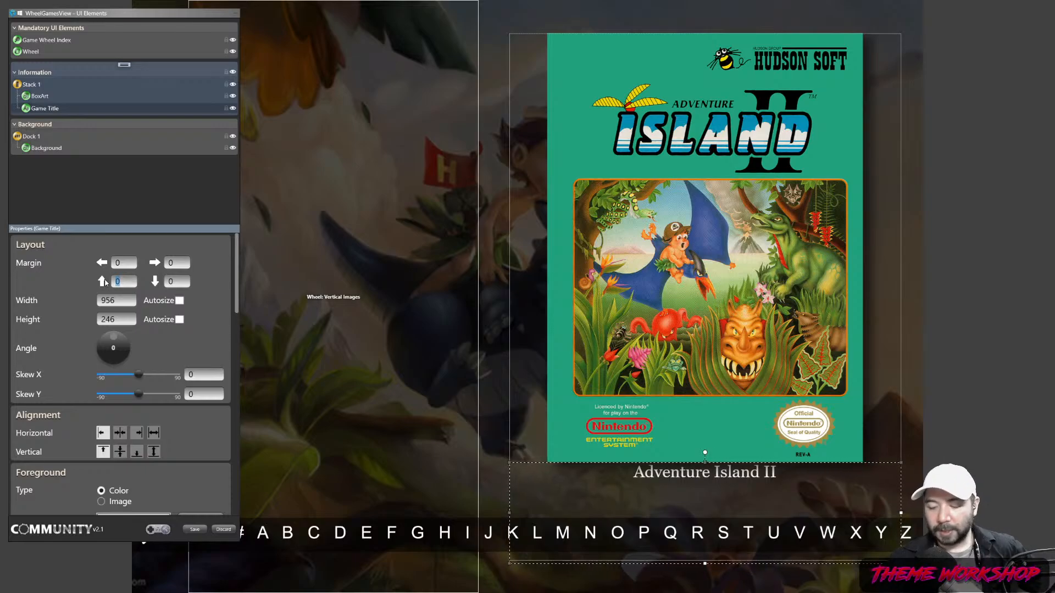
type("50")
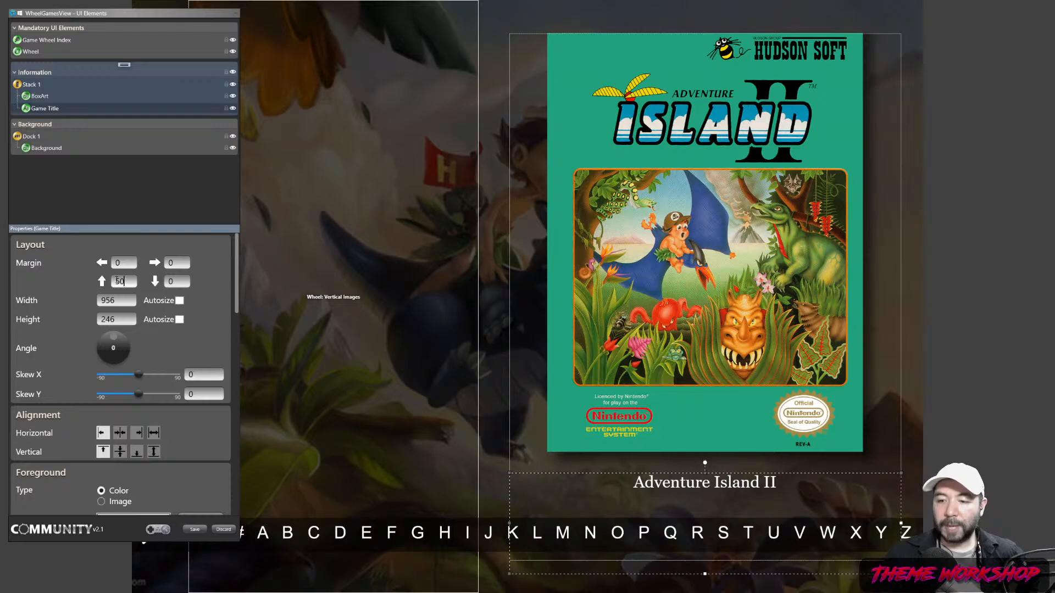
- Enable autosize for Game Title's width and height and align it horizontally to the center
left_click(179, 300)
left_click(180, 319)
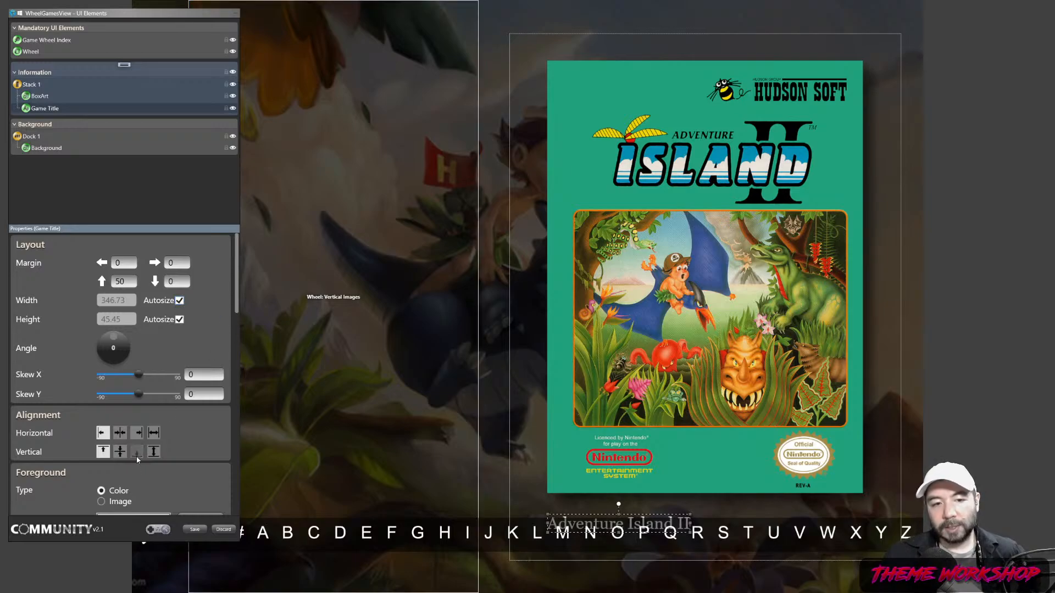
left_click(120, 436)
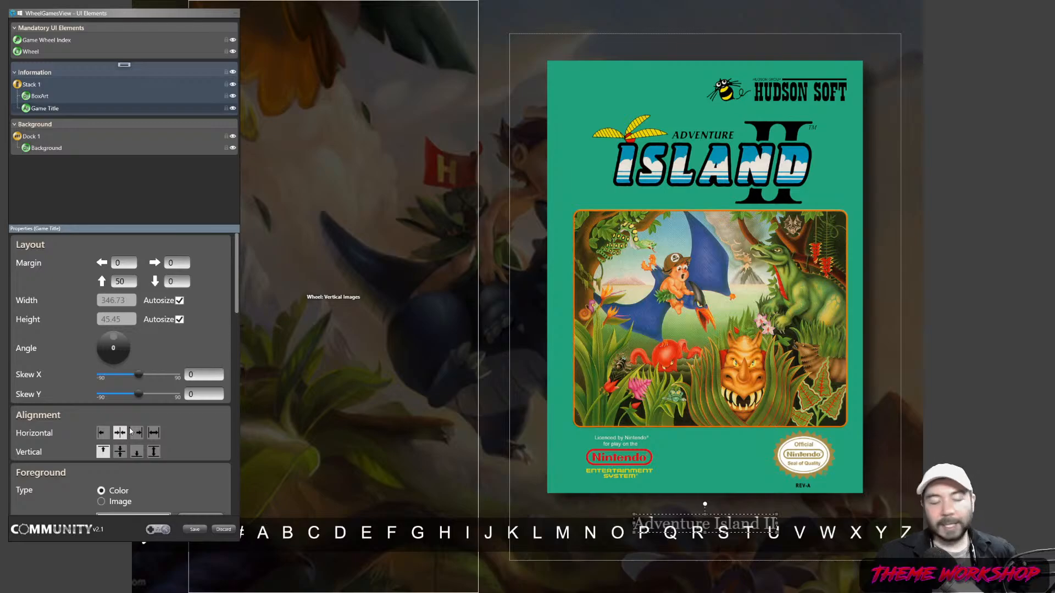
- Hide the Game Wheel Index element in WheelGamesView and save the view
left_click(505, 363)
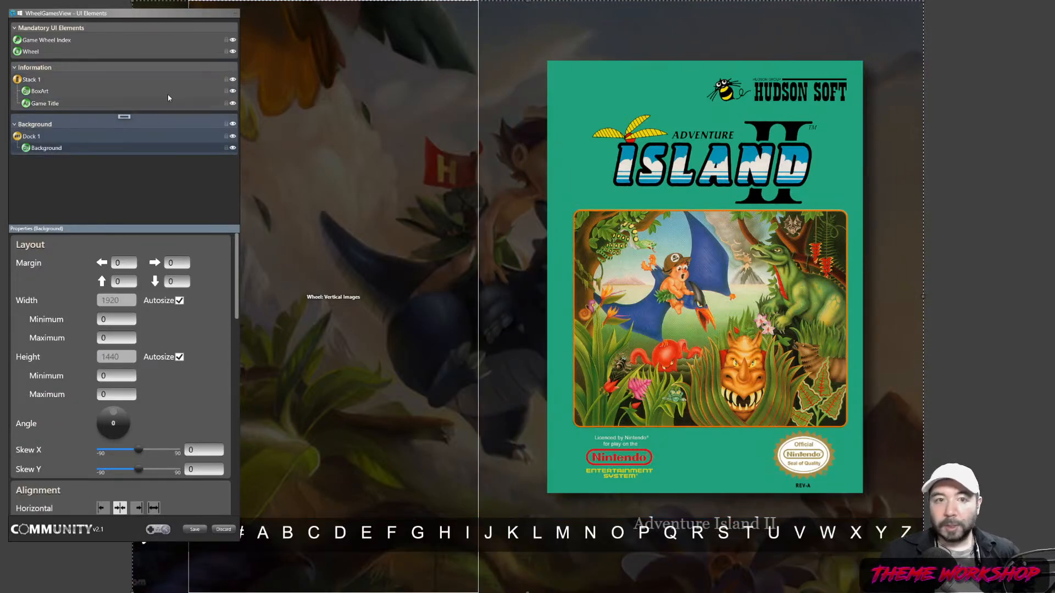
left_click(233, 40)
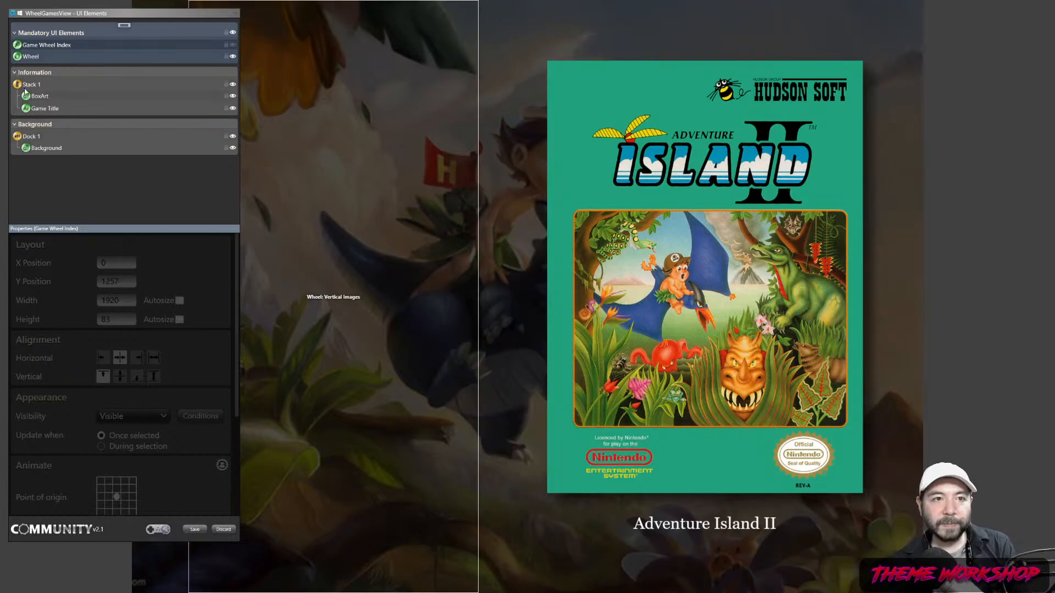
left_click(192, 531)
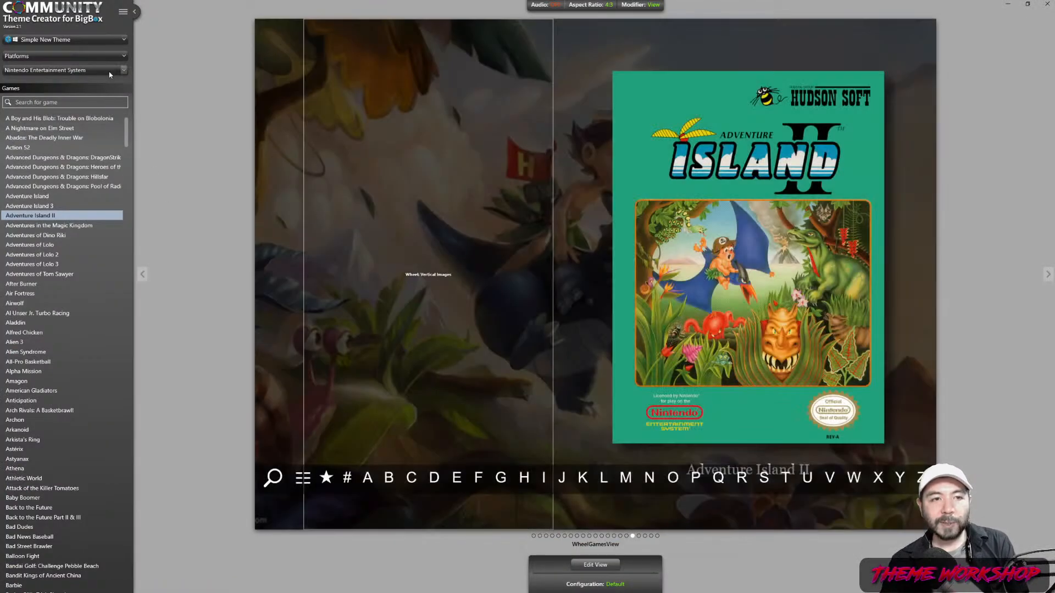
- Switch the previewed platform to Super Nintendo Entertainment System to check the stack with landscape box art
left_click(109, 74)
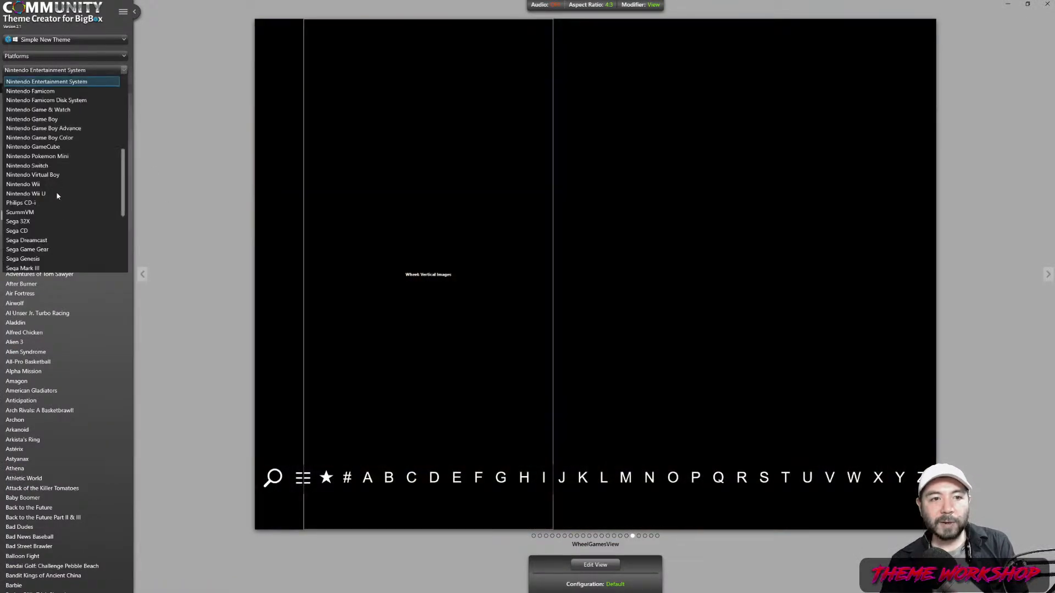
scroll(57, 209, "down", 3)
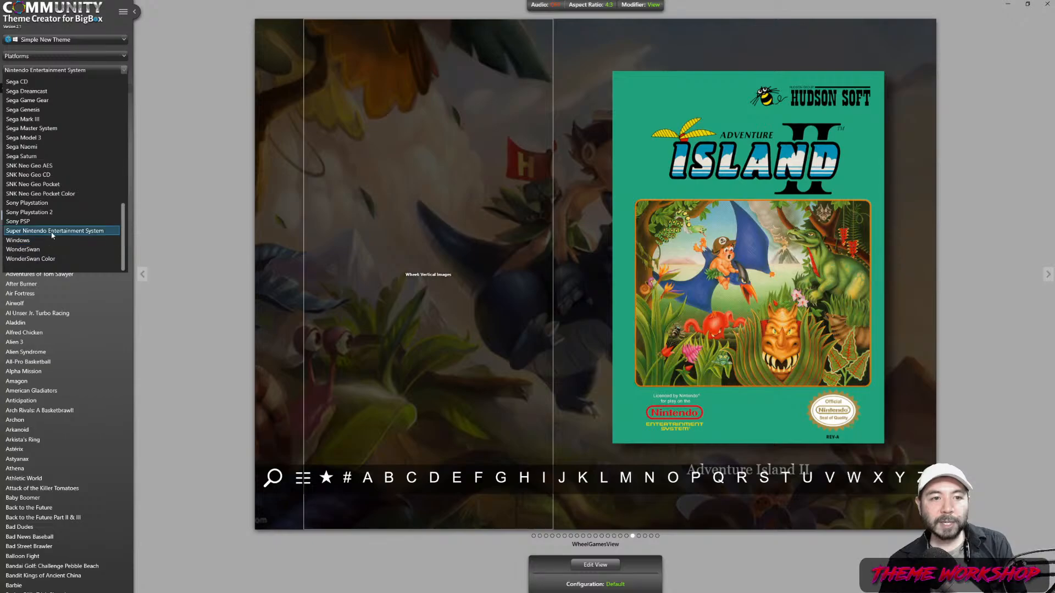
left_click(51, 230)
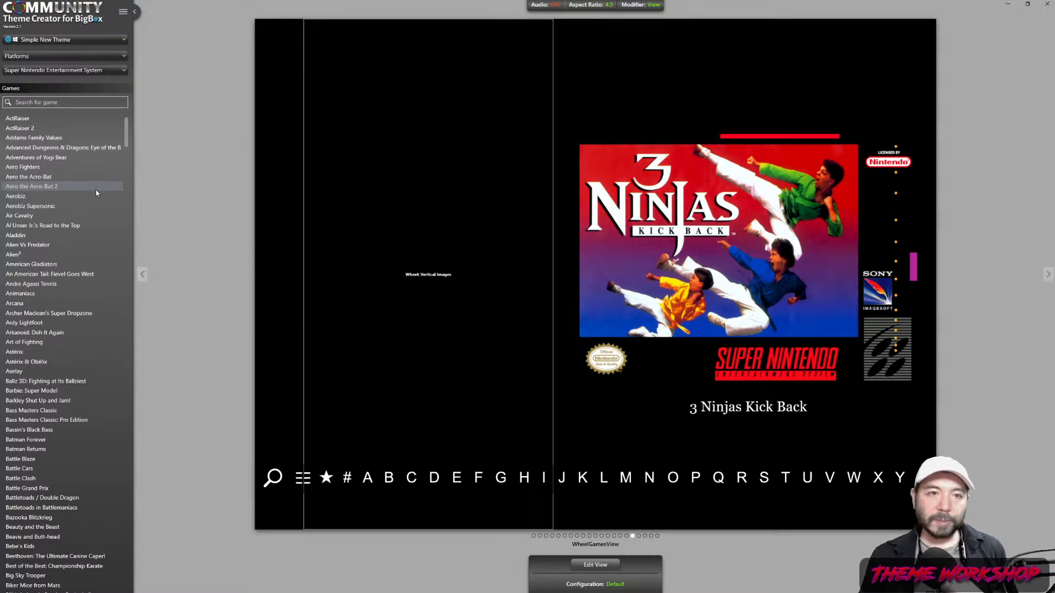
- Return the preview to the Nintendo Entertainment System platform and select Adventure Island II
left_click(70, 41)
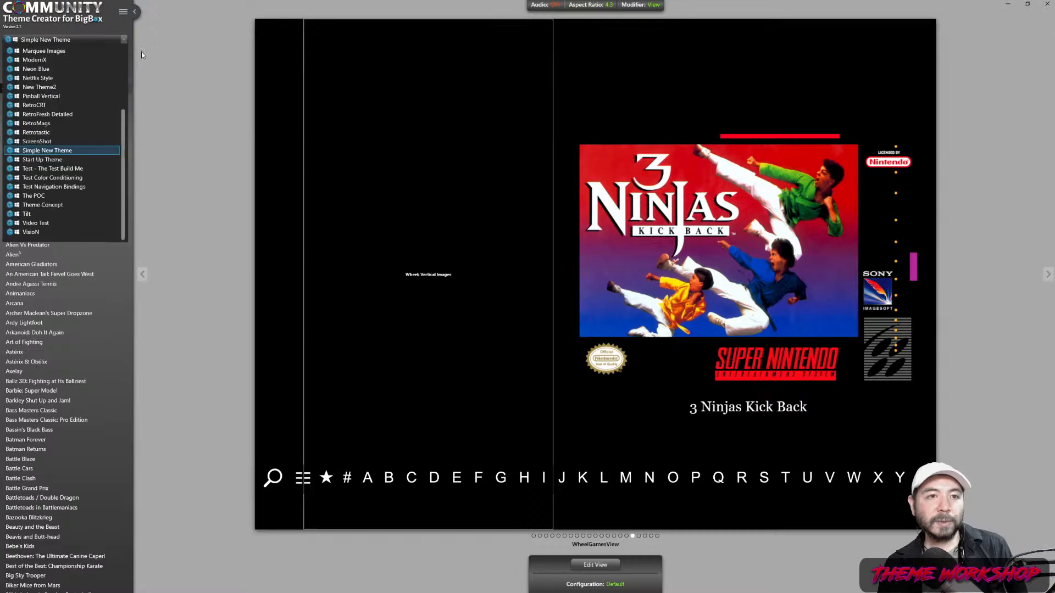
left_click(141, 55)
left_click(68, 71)
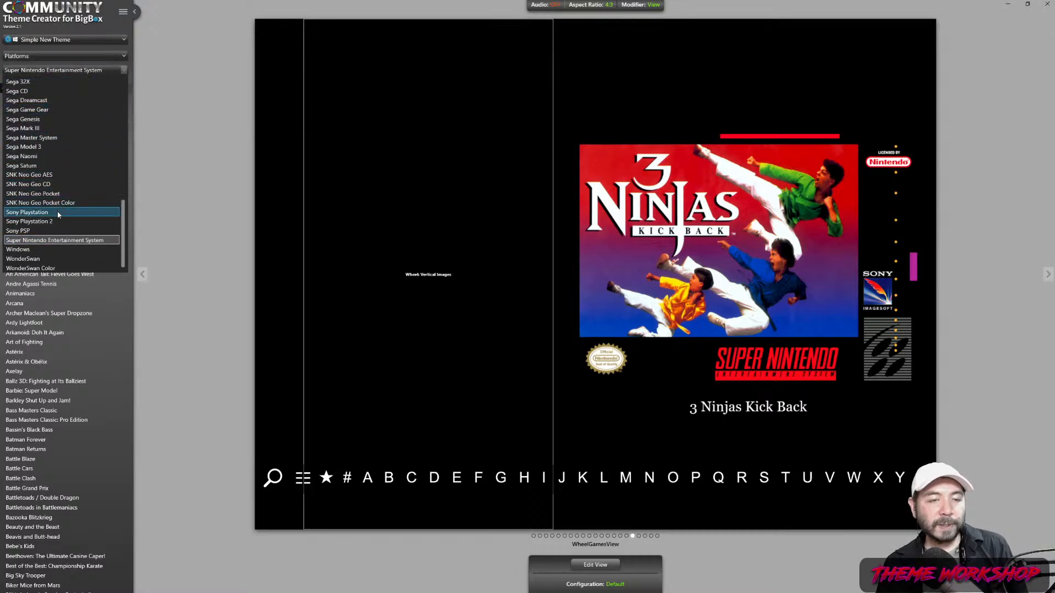
scroll(57, 210, "up", 10)
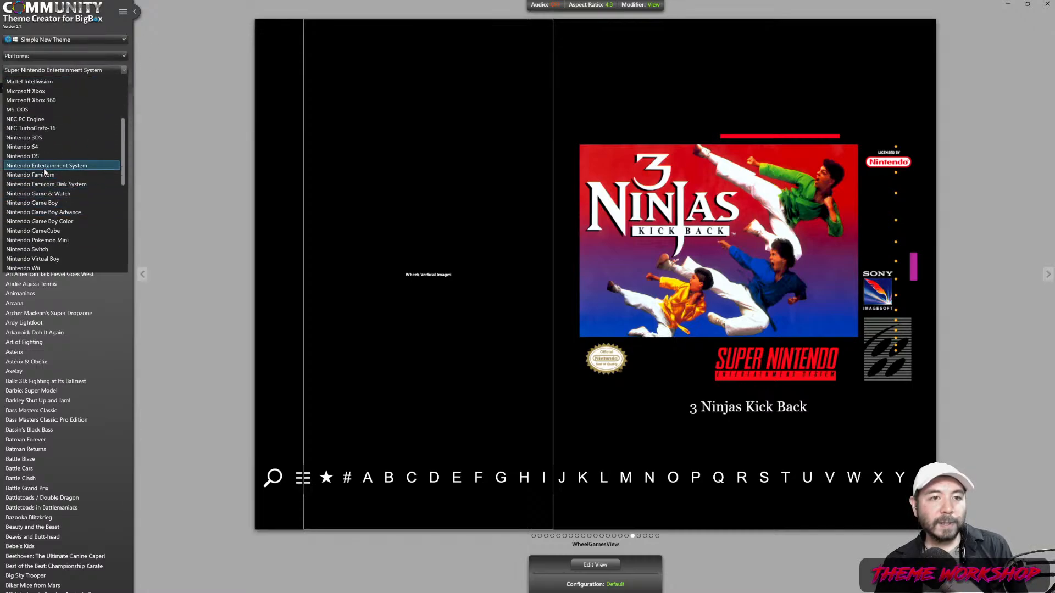
left_click(45, 168)
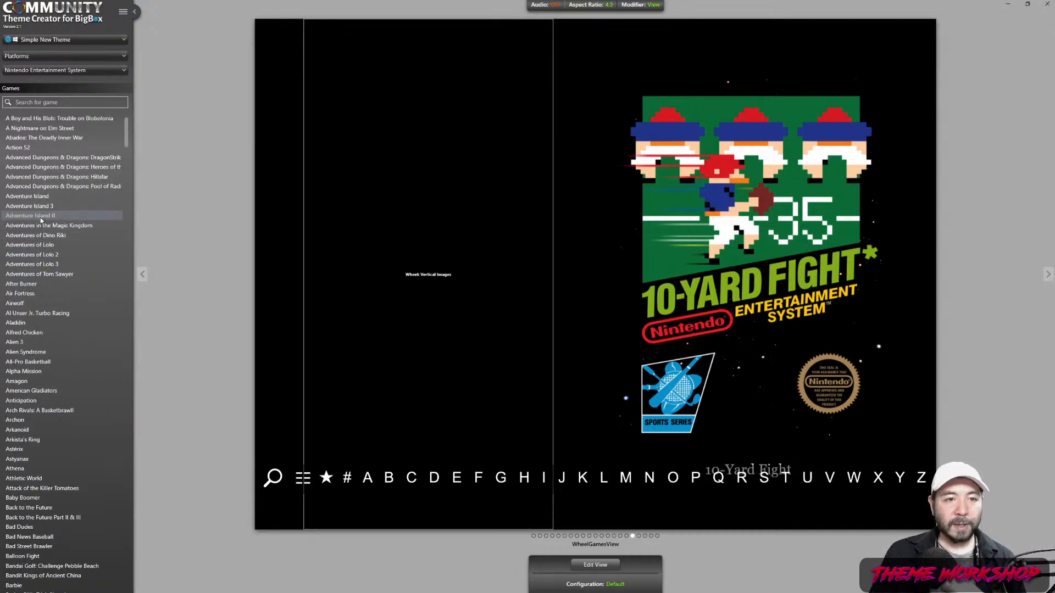
left_click(41, 218)
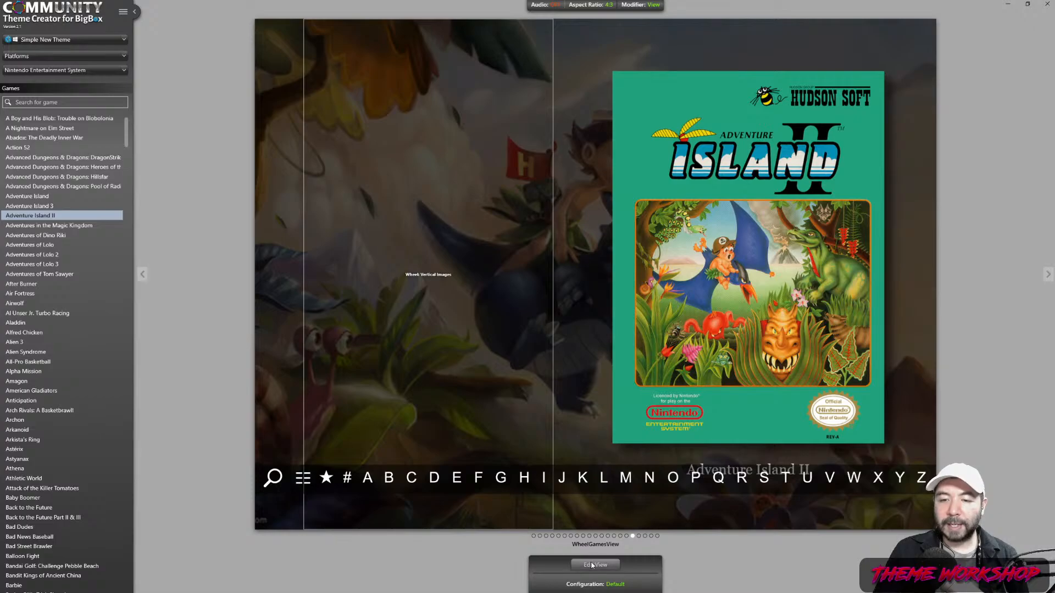
- Reopen WheelGamesView for editing and check the text layout below the box art in the browser's LaunchBox for Android screenshots
left_click(595, 564)
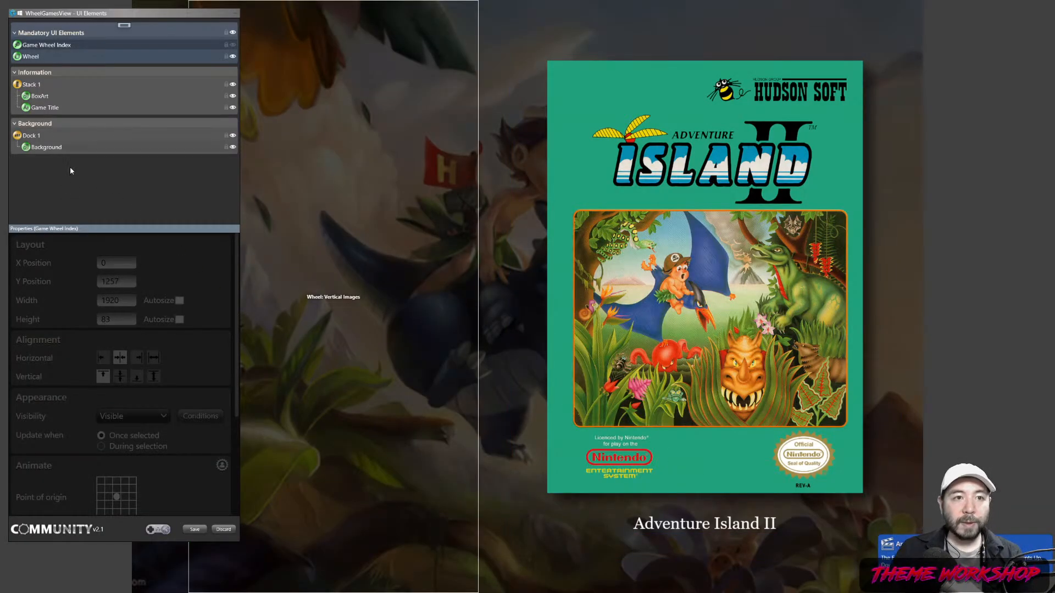
key("alt+Tab")
key("Tab")
key("Tab")
key("Tab")
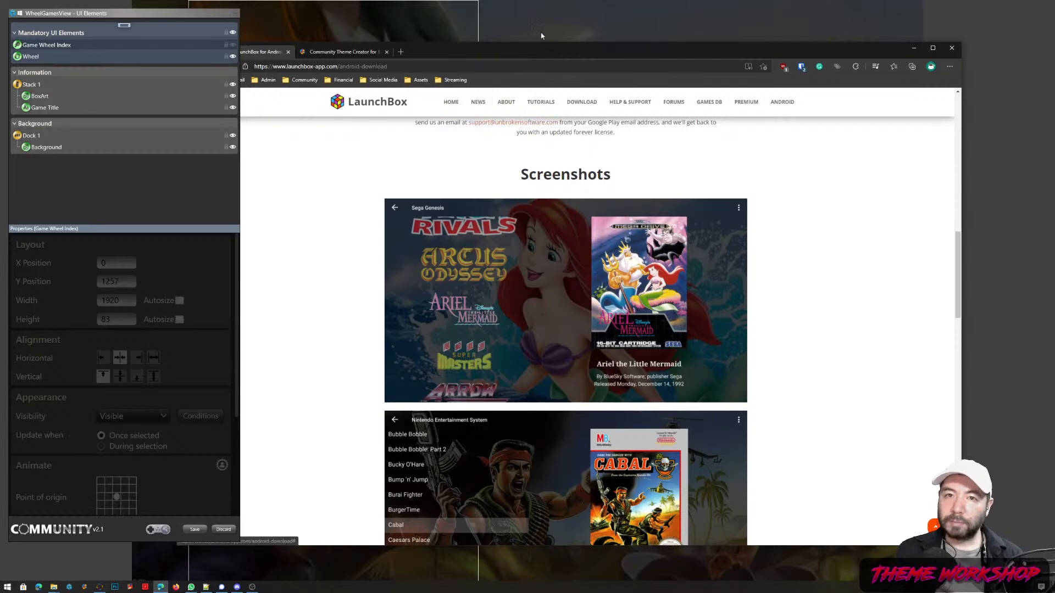
left_click(492, 26)
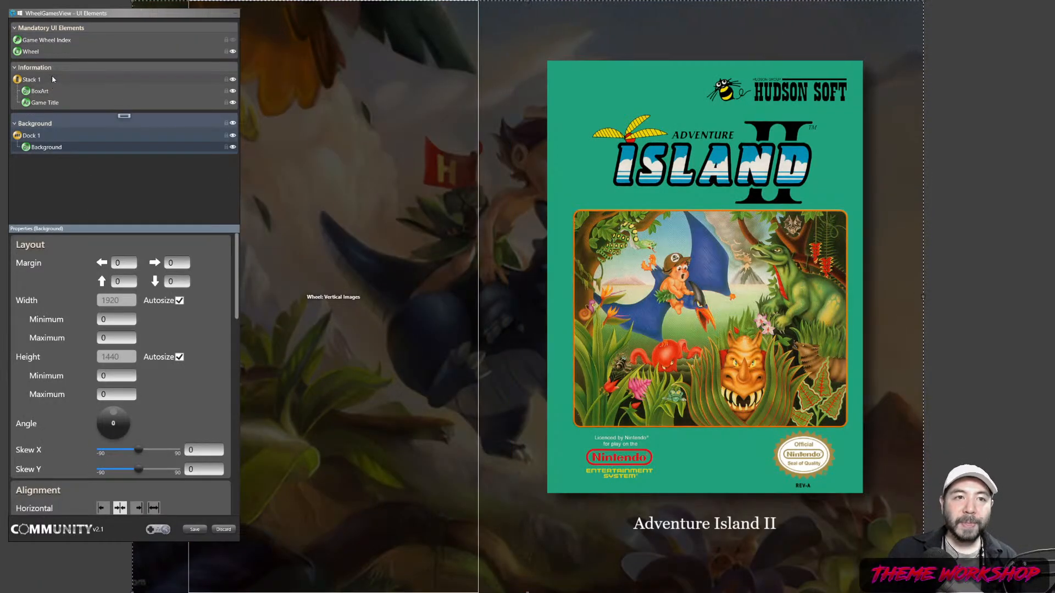
- Add a Text element to the Information group
left_click(124, 68)
right_click(125, 66)
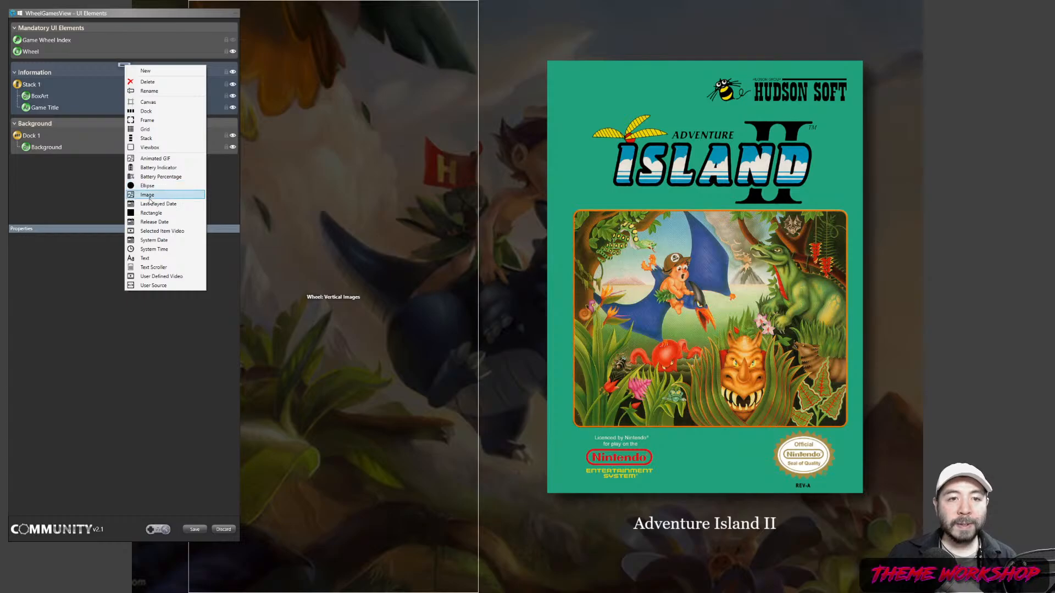
left_click(146, 258)
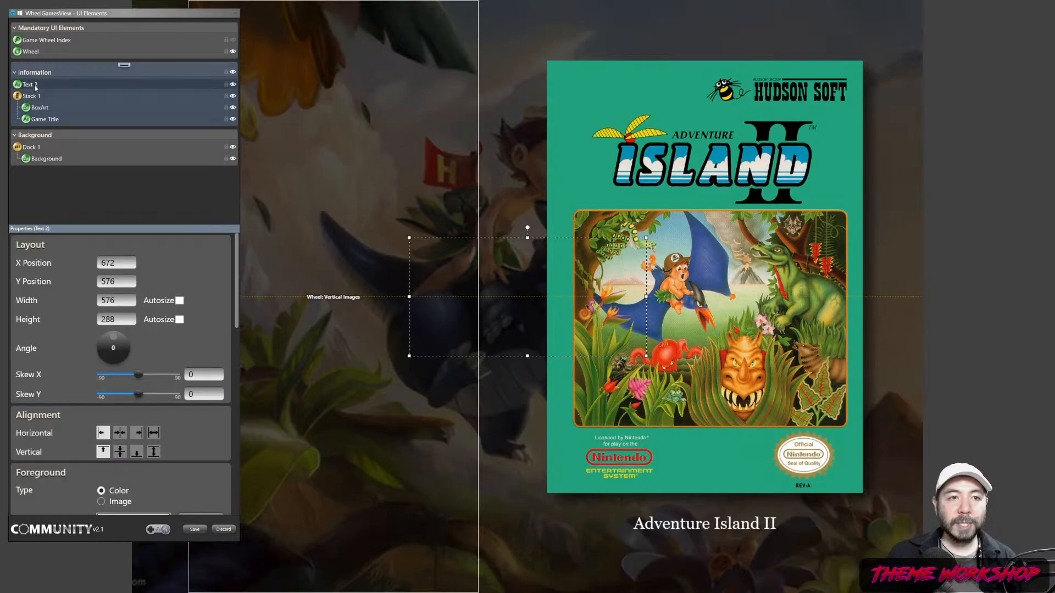
- Add a Dock to the Information group, nest it in the Stack below Game Title, and place the new text element inside it
left_click(124, 67)
right_click(125, 66)
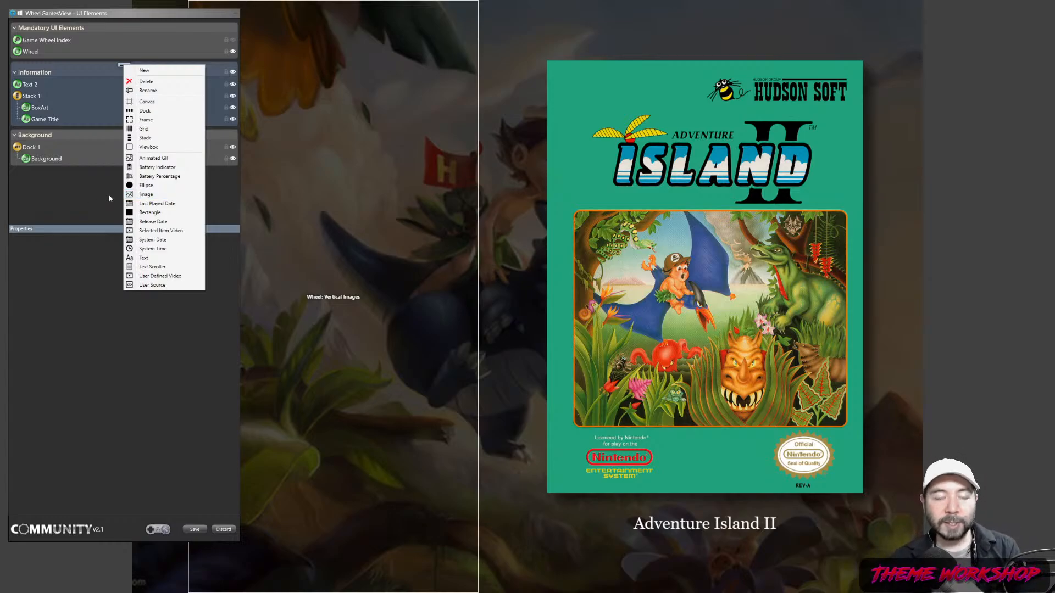
left_click(147, 110)
left_click_drag(31, 84, 27, 145)
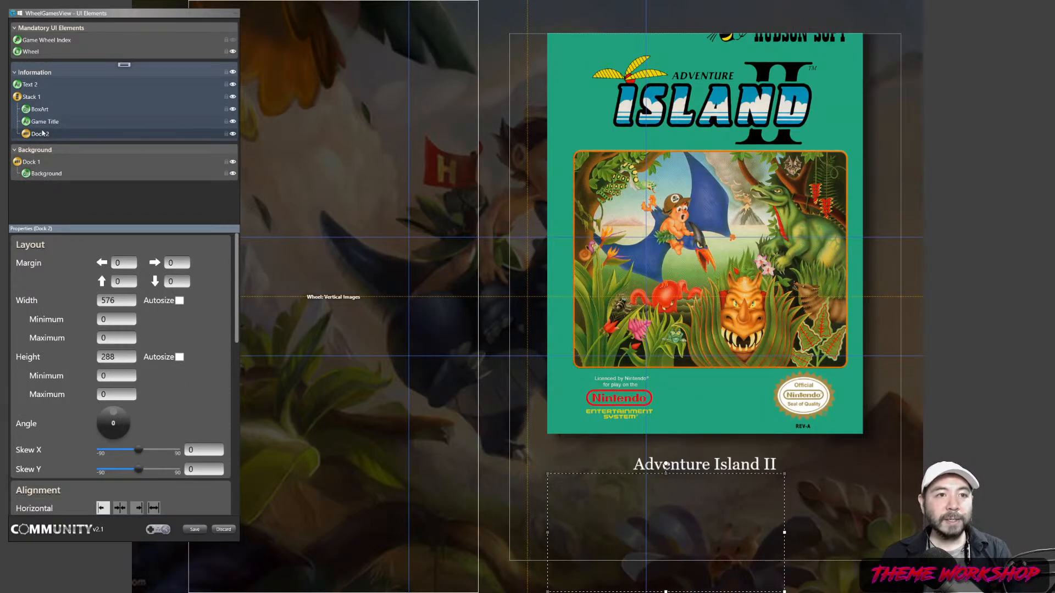
left_click(30, 85)
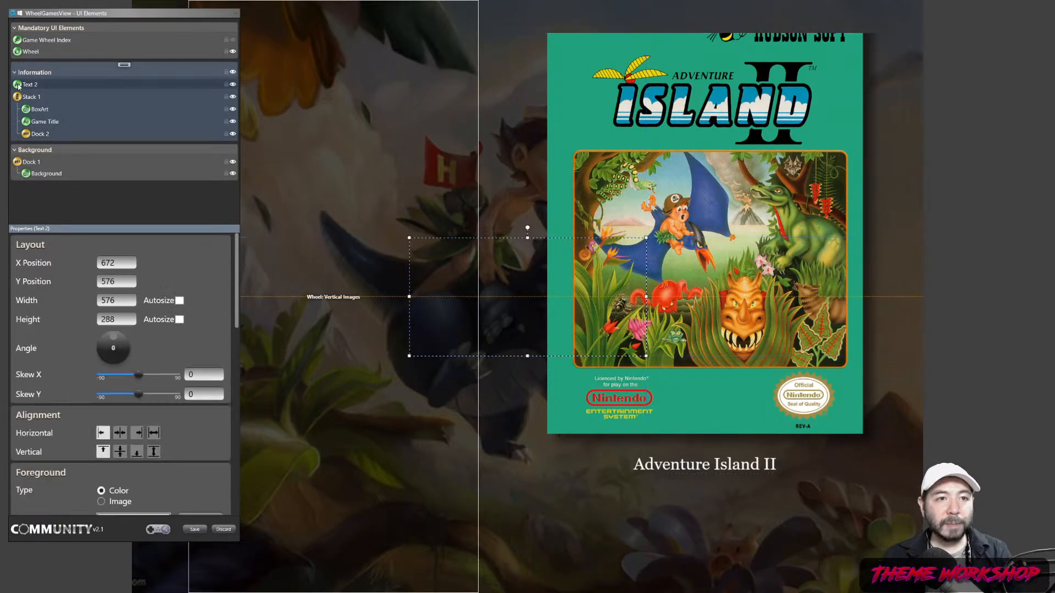
left_click_drag(42, 140, 41, 137)
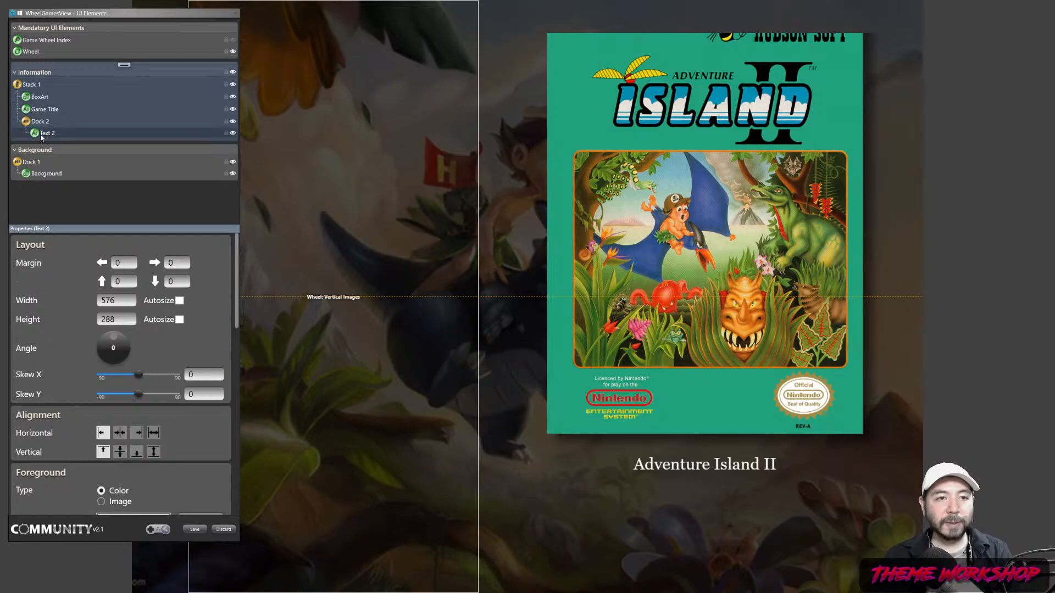
- Set the new text element's constant value to "By"
left_click_drag(235, 306, 235, 406)
left_click(132, 388)
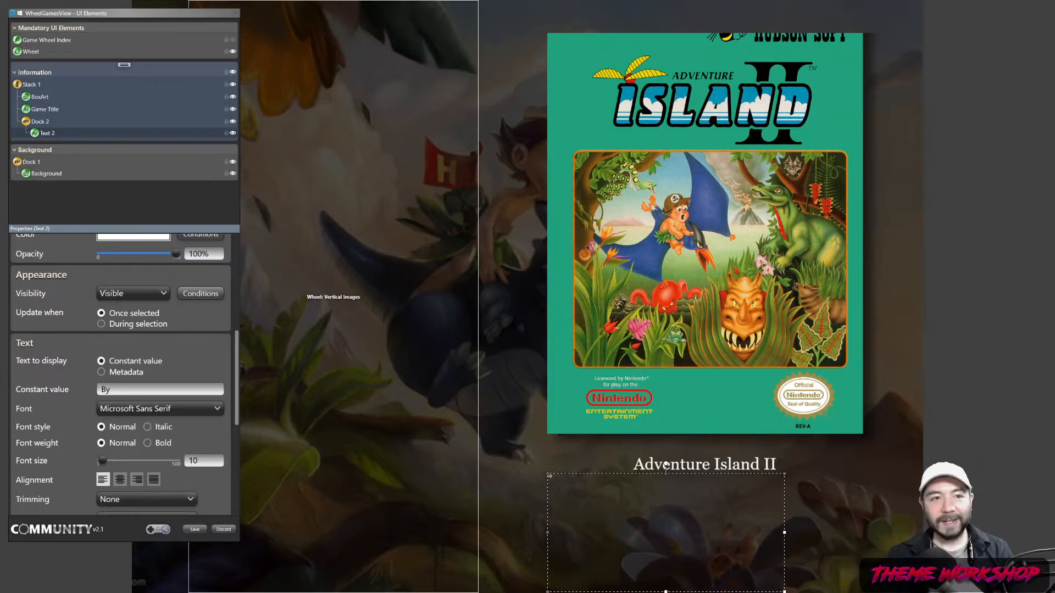
- Browse the fonts for the "By" text and examine the developer line's typeface in the browser's LaunchBox for Android screenshot
left_click(152, 411)
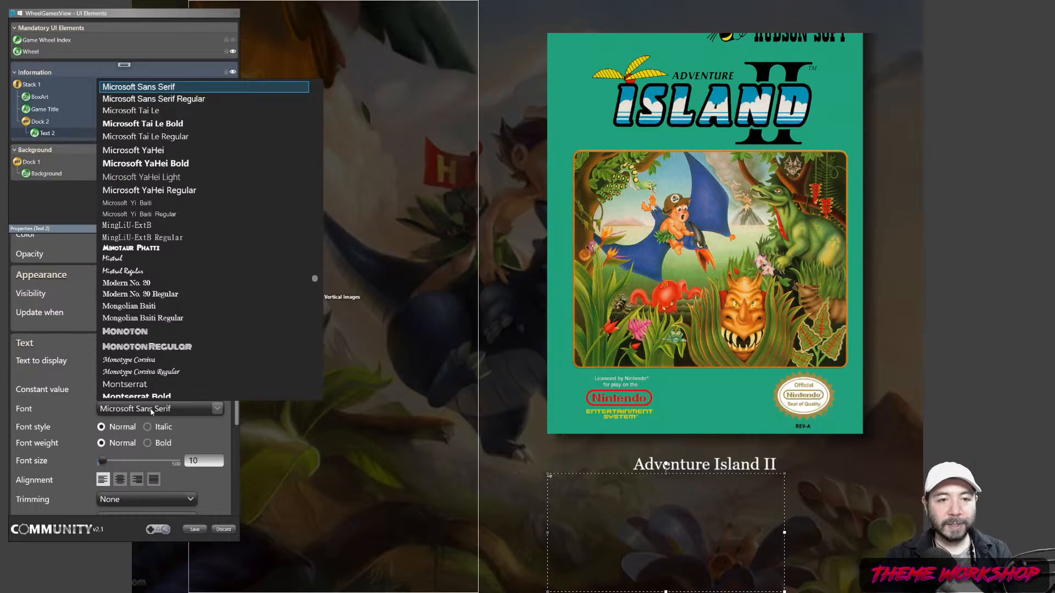
scroll(176, 319, "down", 3)
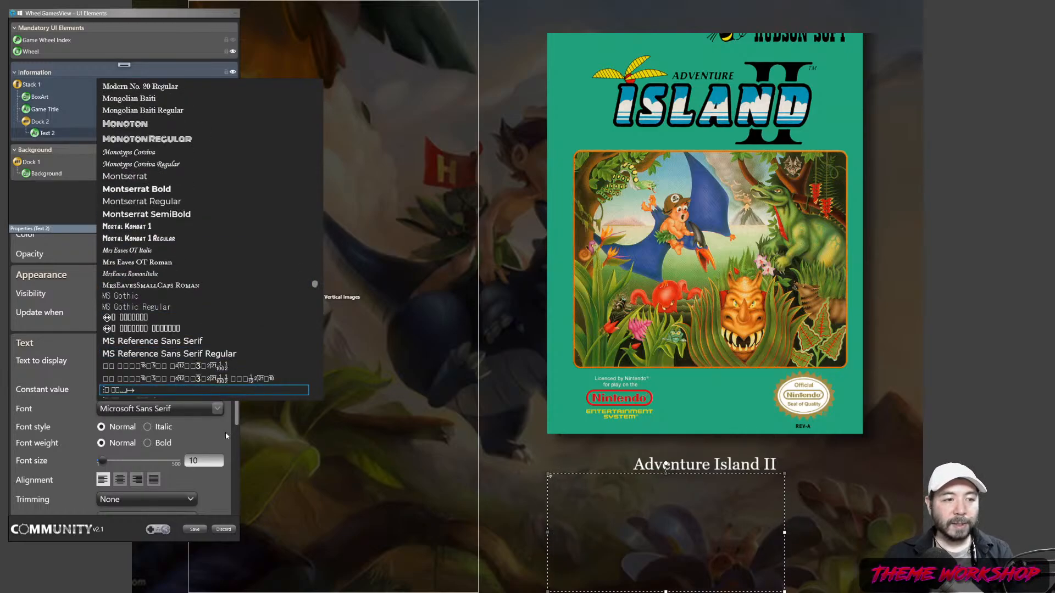
key("alt+Tab")
key("alt+Tab")
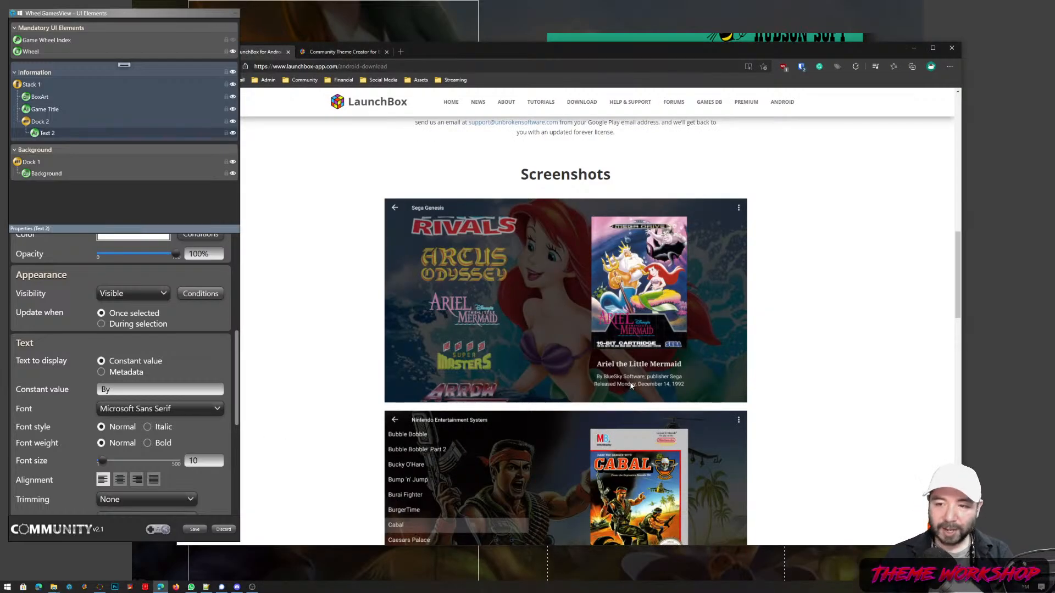
left_click(519, 28)
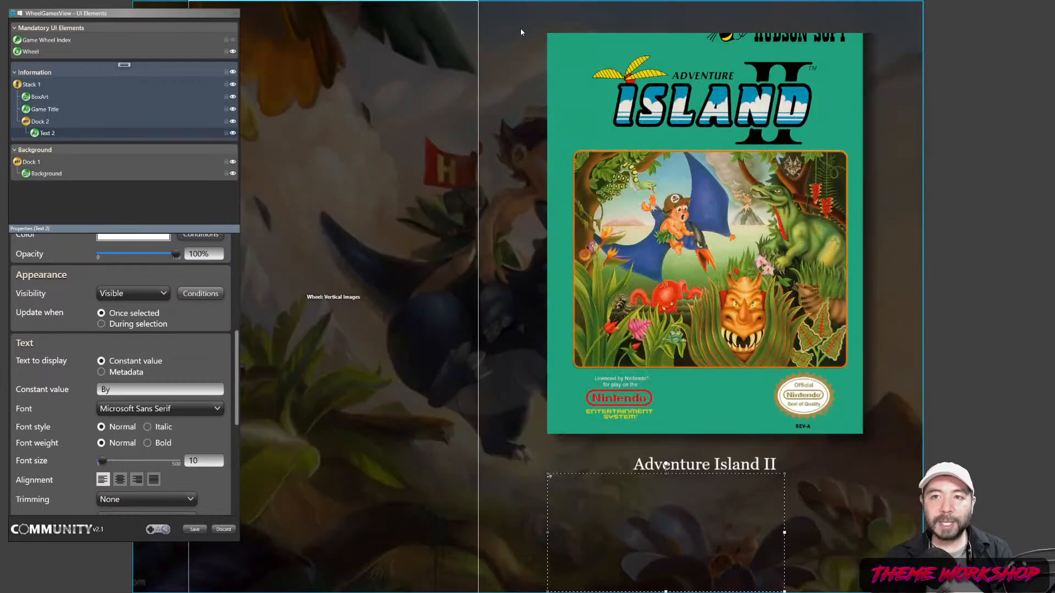
- Set the "By" text's font to Segoe UI with a font size of 25
left_click(48, 128)
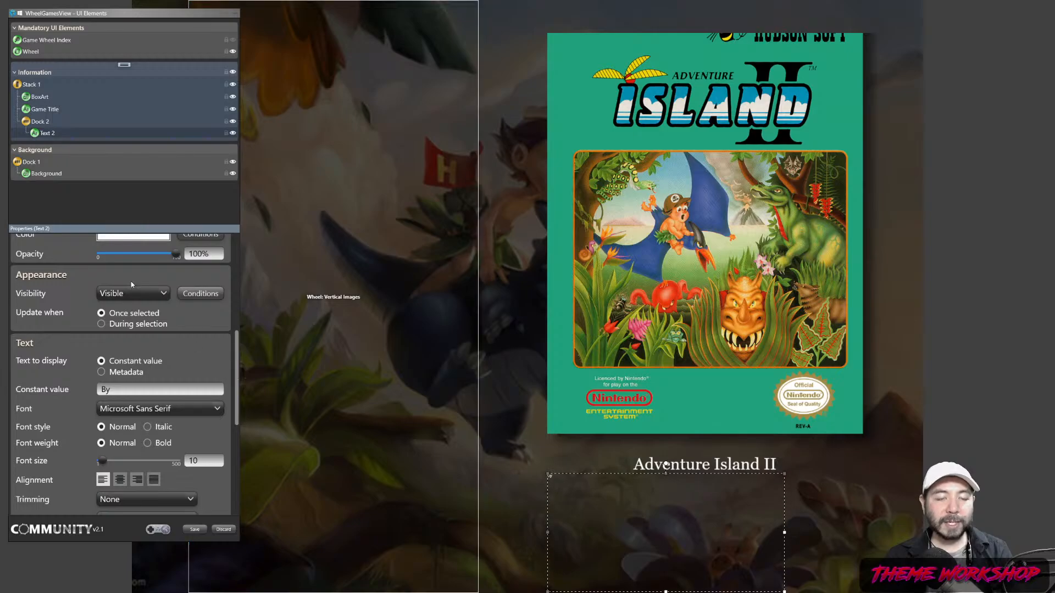
scroll(165, 325, "up", 4)
scroll(220, 408, "down", 3)
left_click(194, 430)
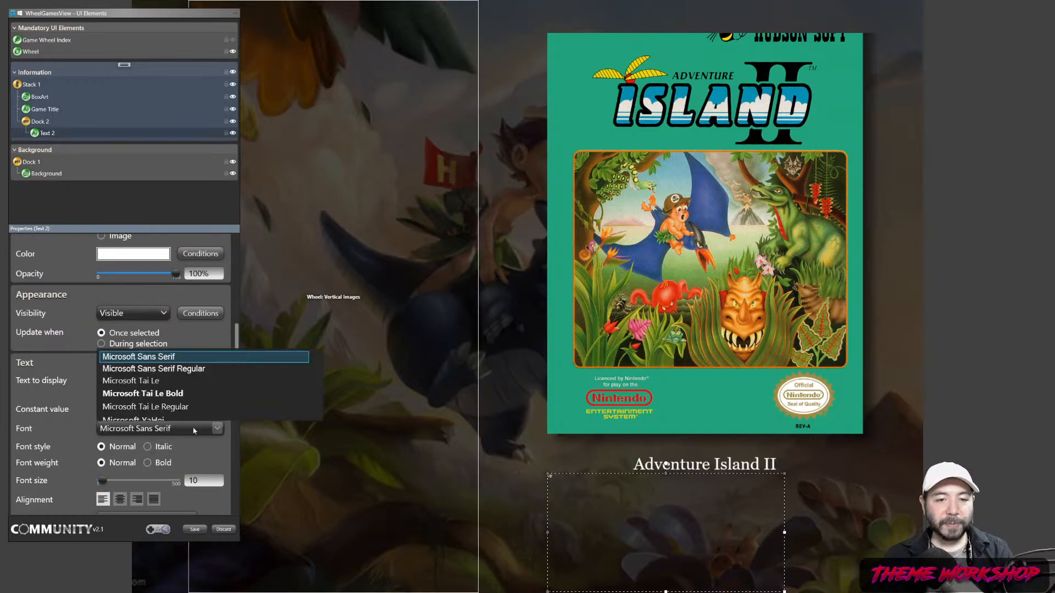
type("sego")
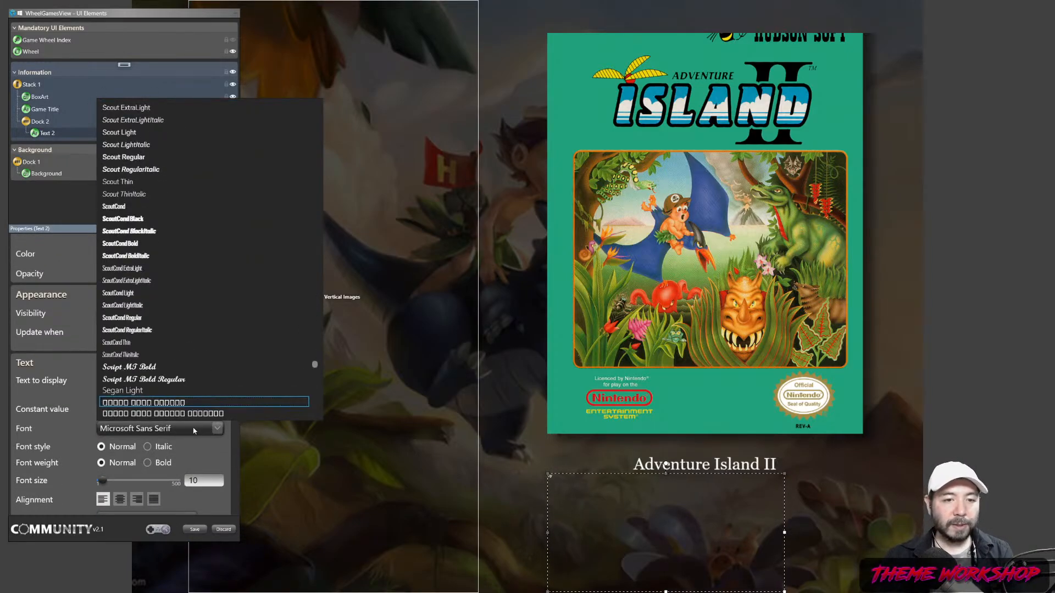
scroll(193, 314, "down", 8)
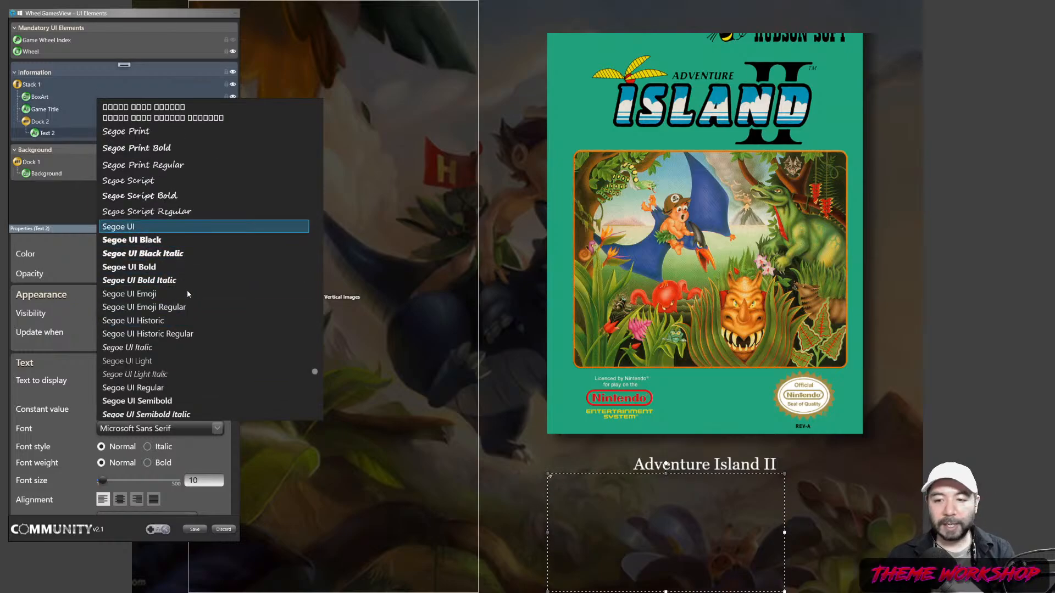
key("Return")
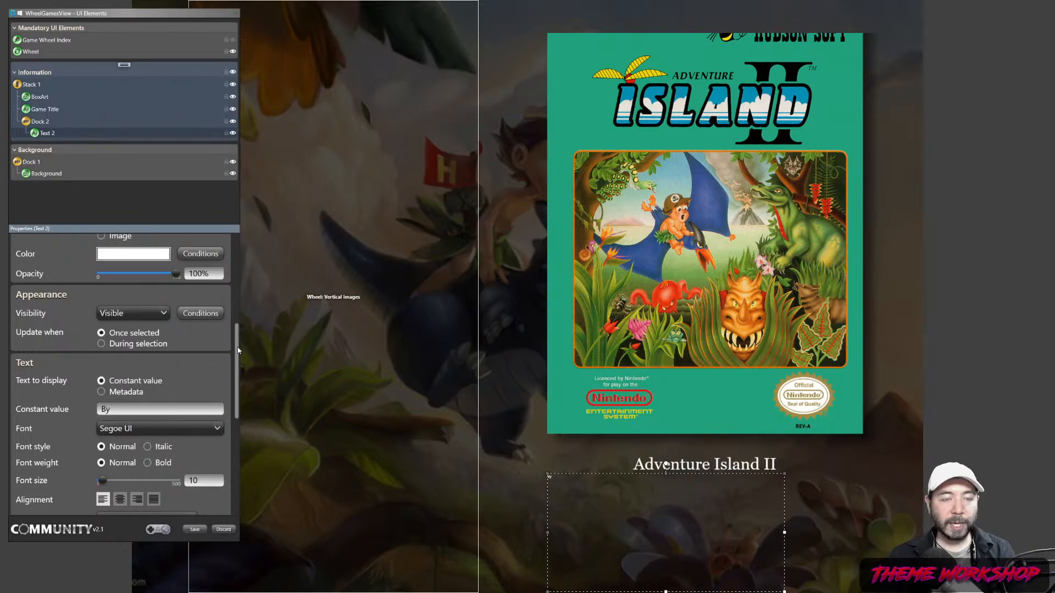
scroll(138, 371, "down", 2)
double_click(198, 428)
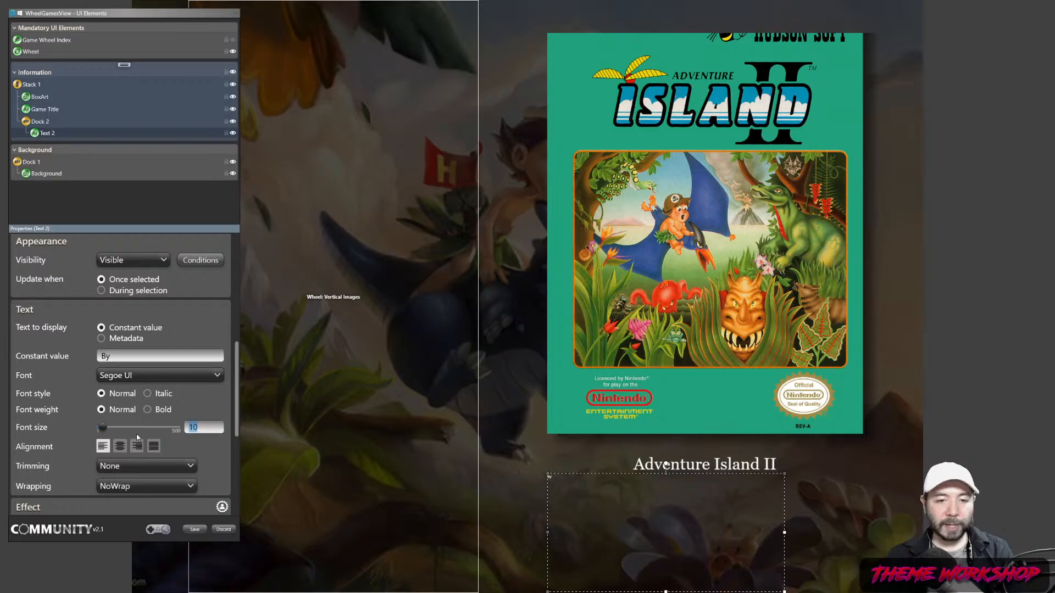
type("25")
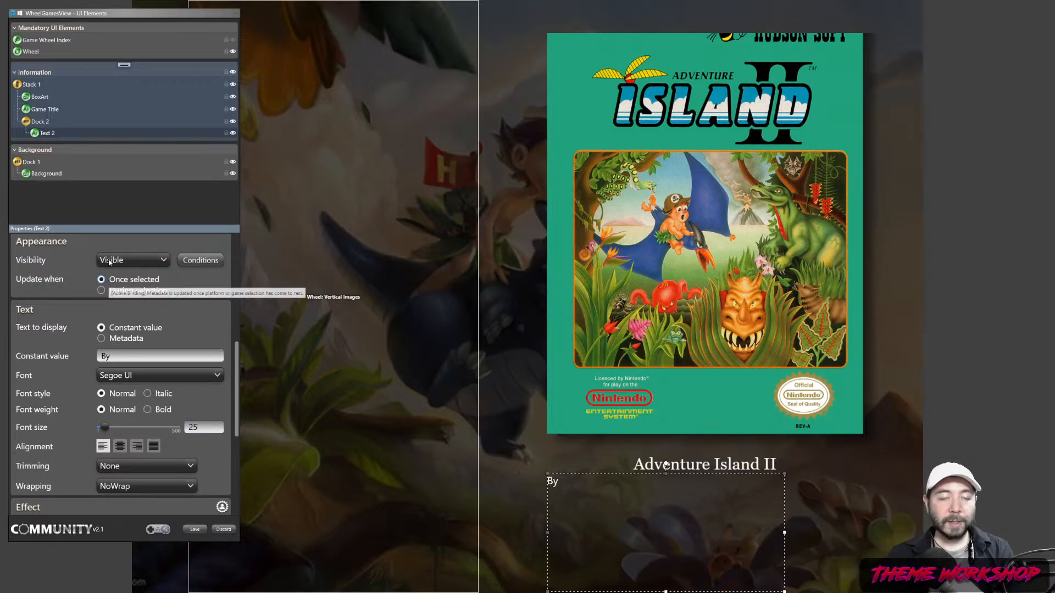
- Enable autosize for both the width and height of the "By" text
left_click_drag(238, 383, 246, 259)
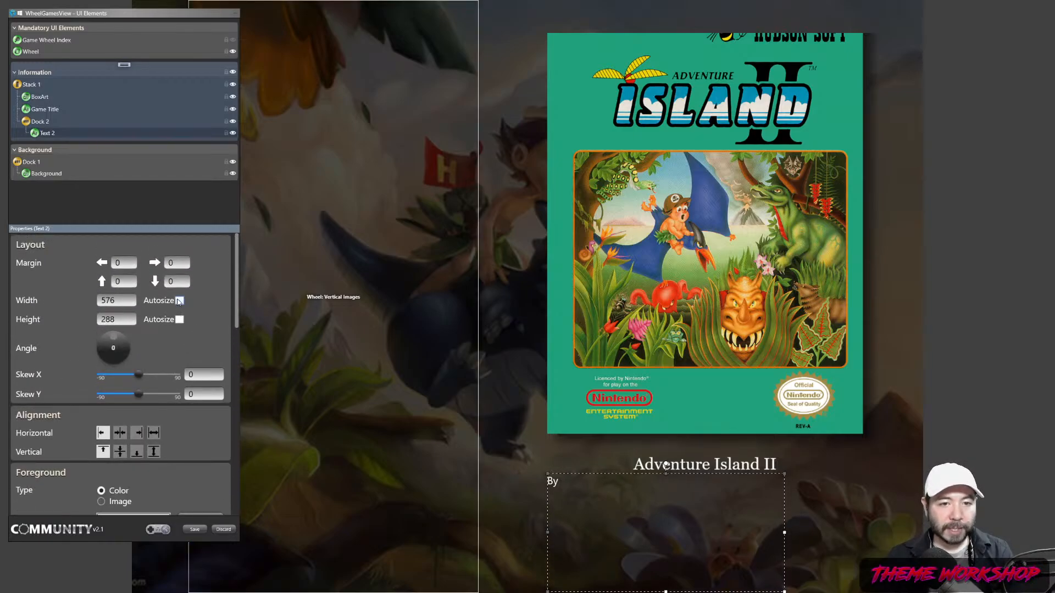
left_click(179, 301)
left_click(179, 320)
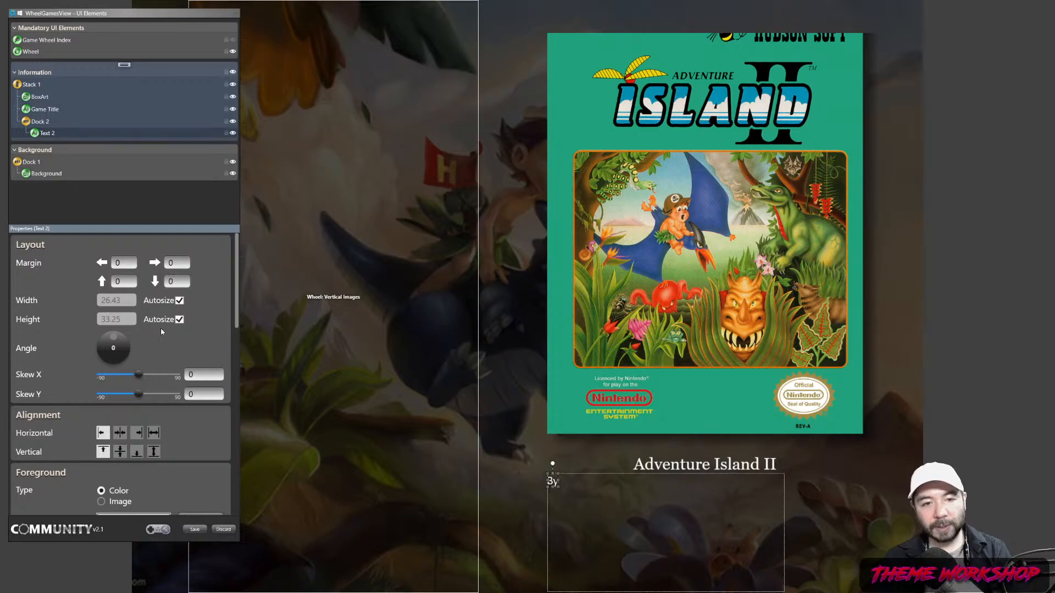
scroll(214, 340, "down", 2)
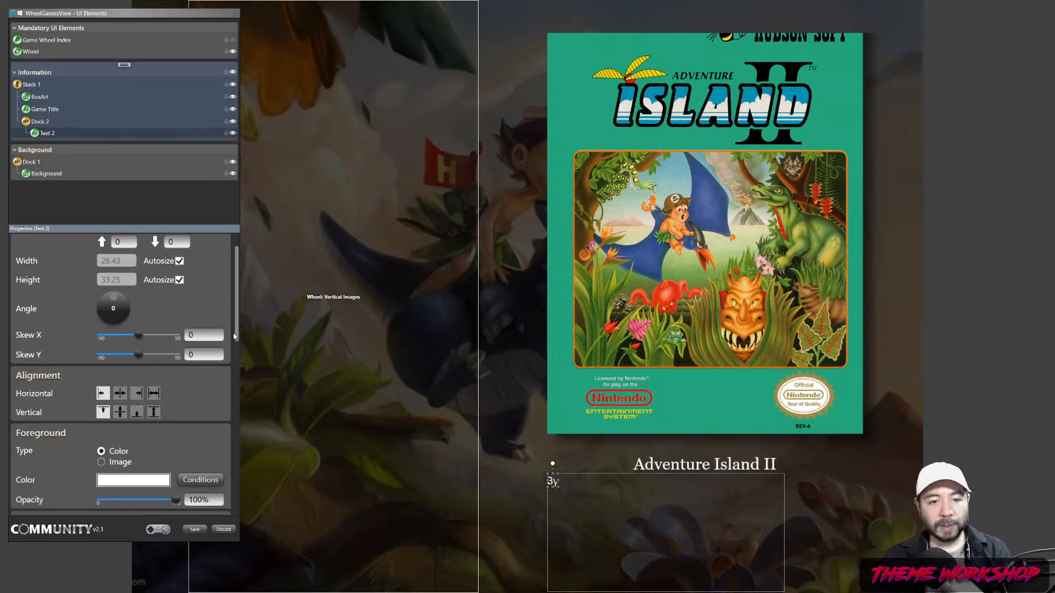
- Enable autosize for the width and height of Dock 2 and center the dock horizontally within the stack
left_click(40, 121)
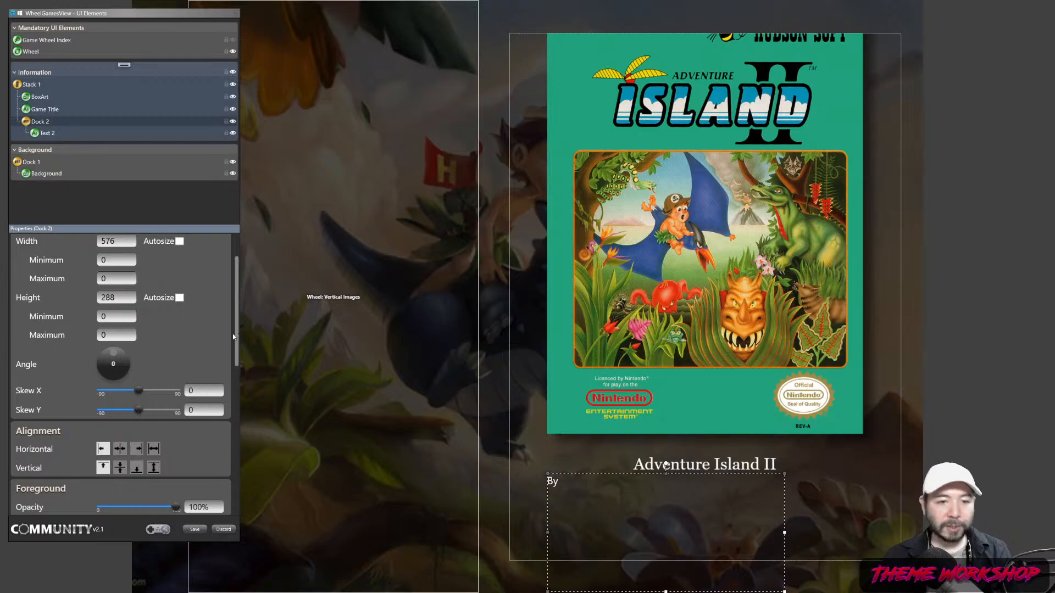
scroll(233, 332, "up", 2)
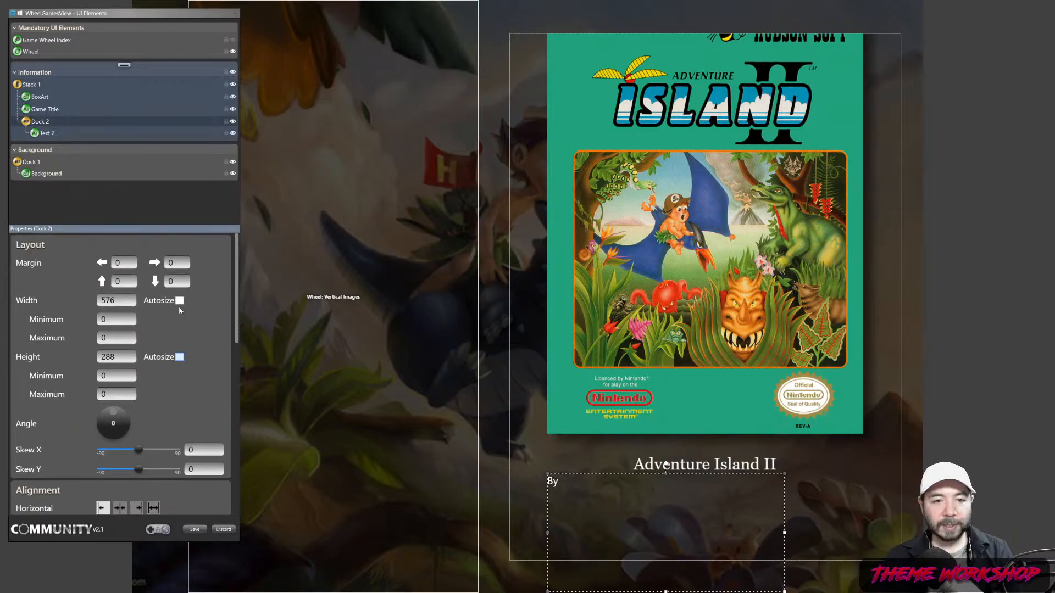
left_click(179, 300)
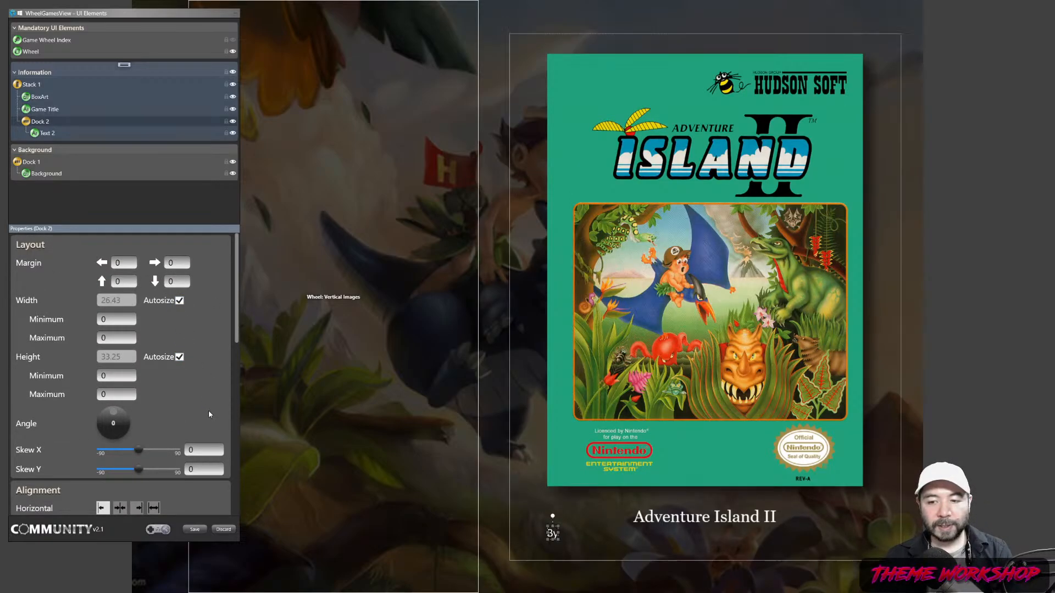
scroll(229, 390, "down", 1)
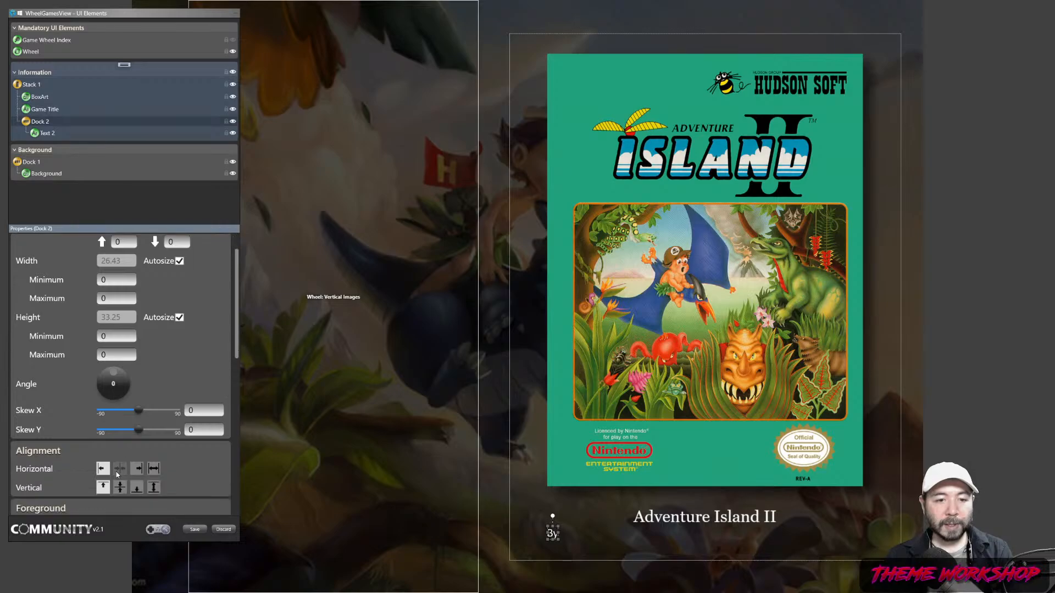
left_click(120, 468)
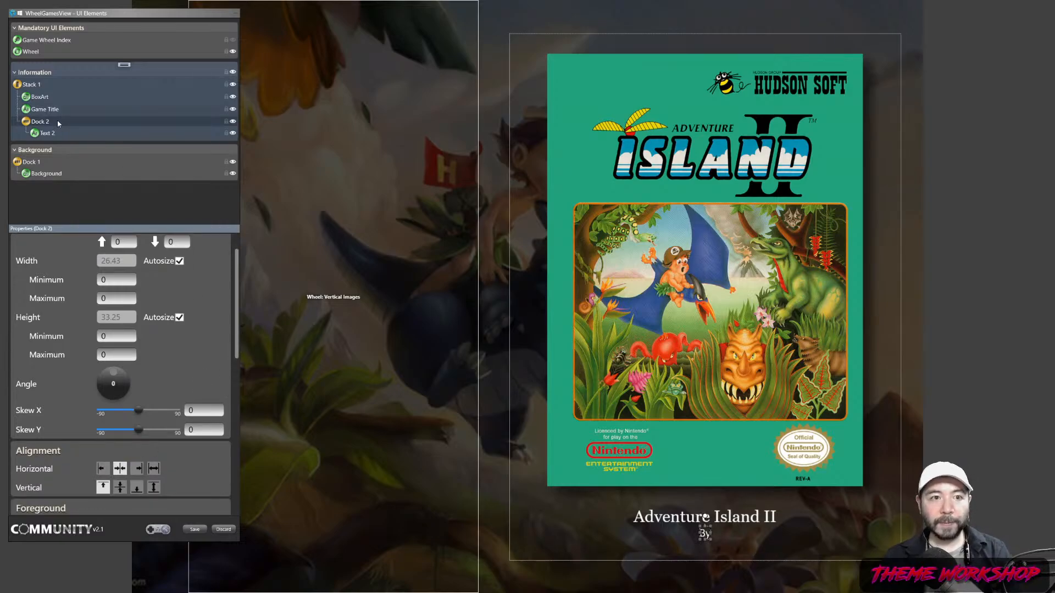
- Duplicate the "By" text element inside Dock 2 and rename the original element as By
left_click(48, 135)
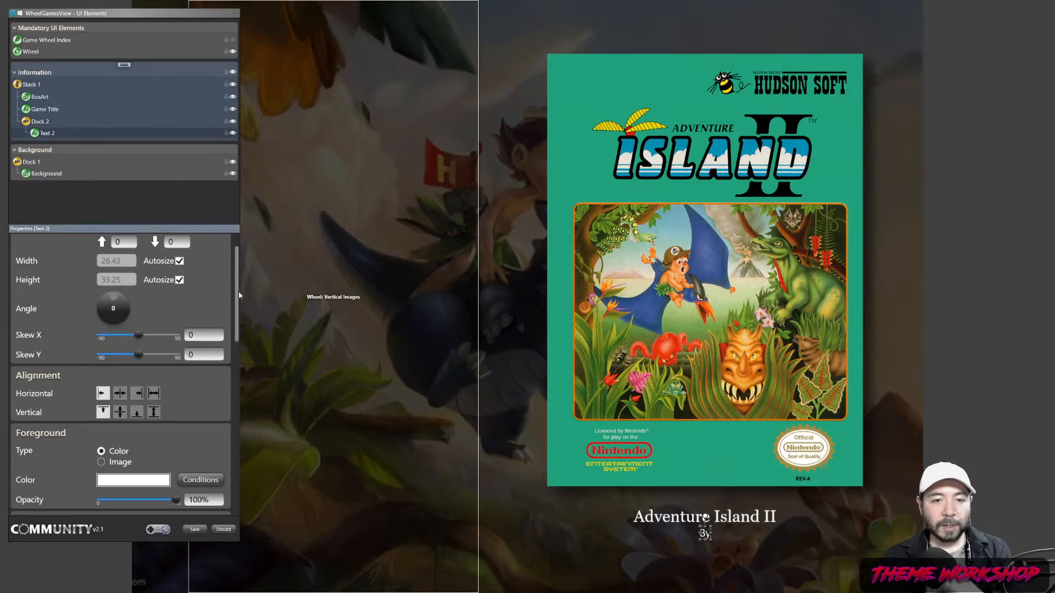
scroll(235, 285, "up", 1)
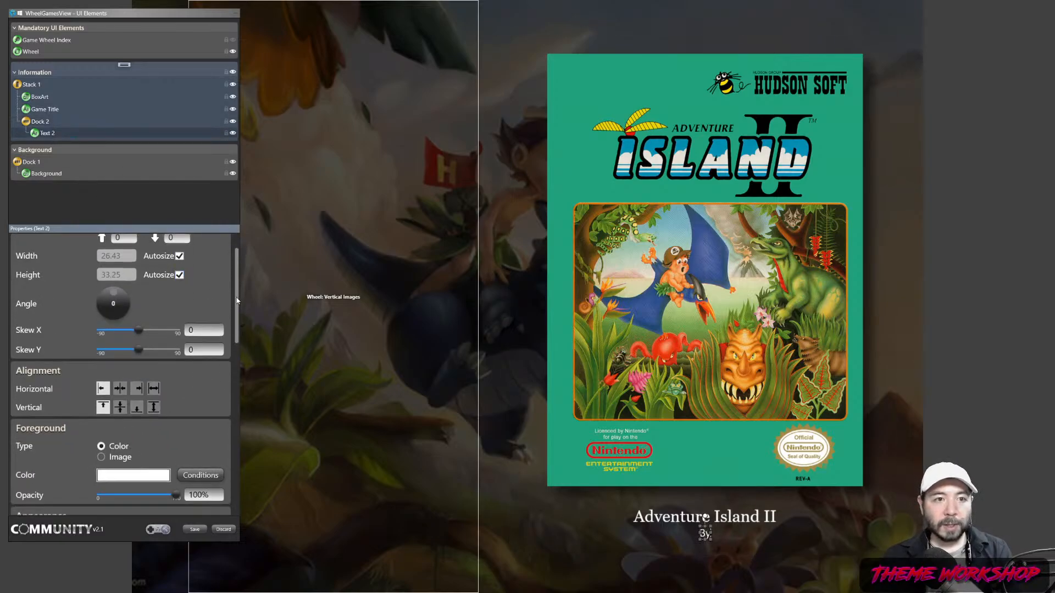
right_click(43, 132)
left_click(69, 190)
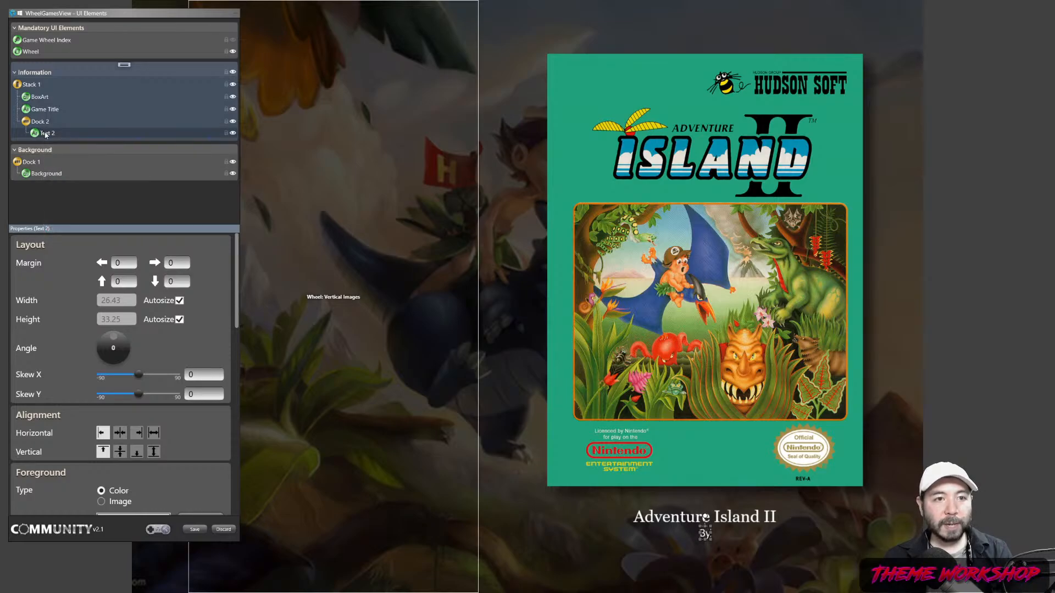
right_click(46, 133)
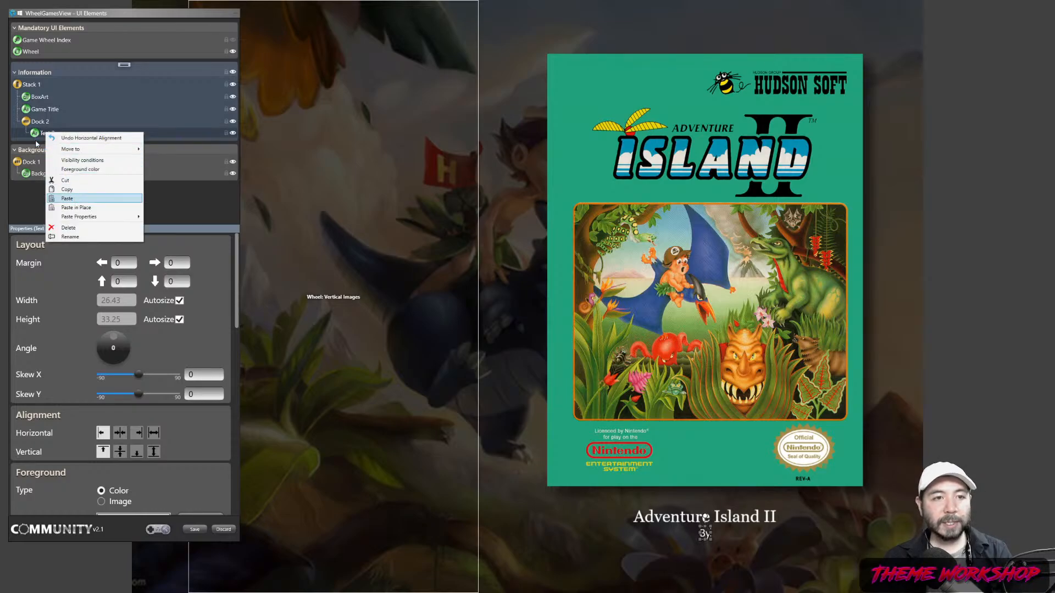
left_click(75, 199)
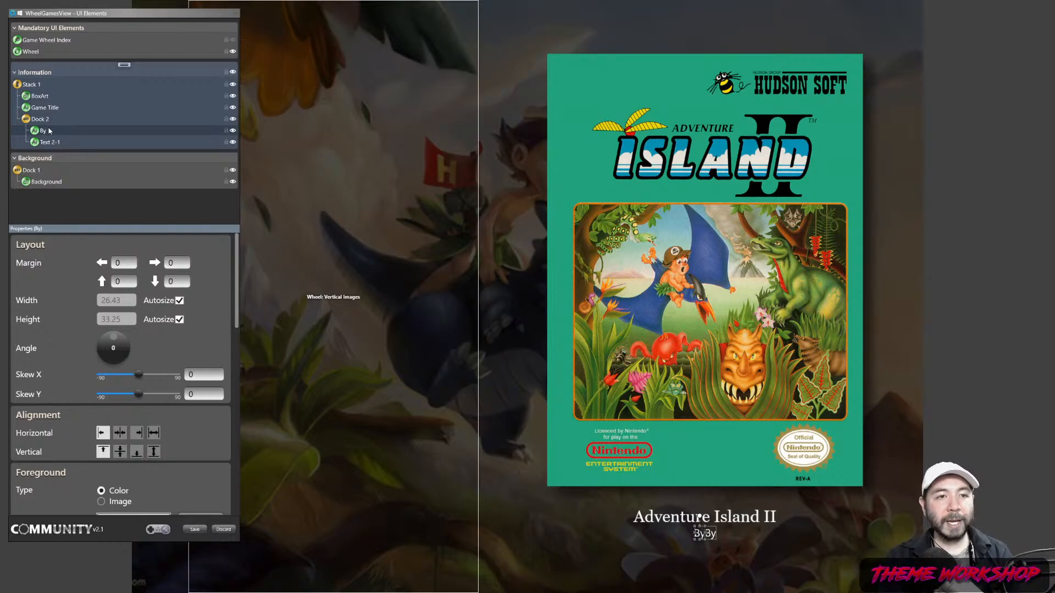
- Open the name of the duplicated text element in Dock 2 for editing
left_click(51, 143)
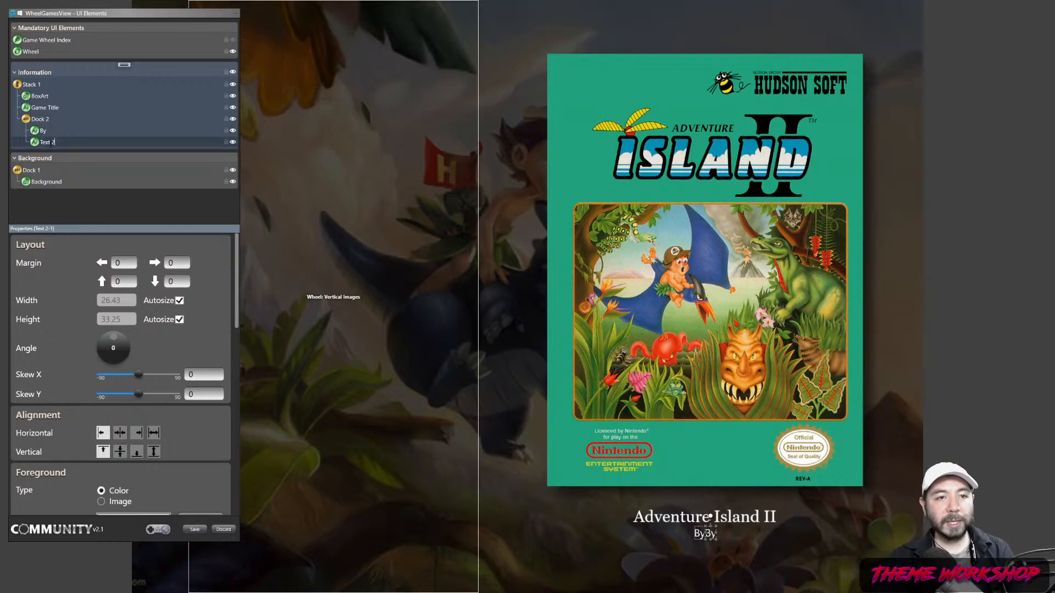
- Rename the copied text element in Dock 2 as "Developer - Metadata"
key("BackSpace")
key("BackSpace")
key("BackSpace")
key("BackSpace")
type("Developer")
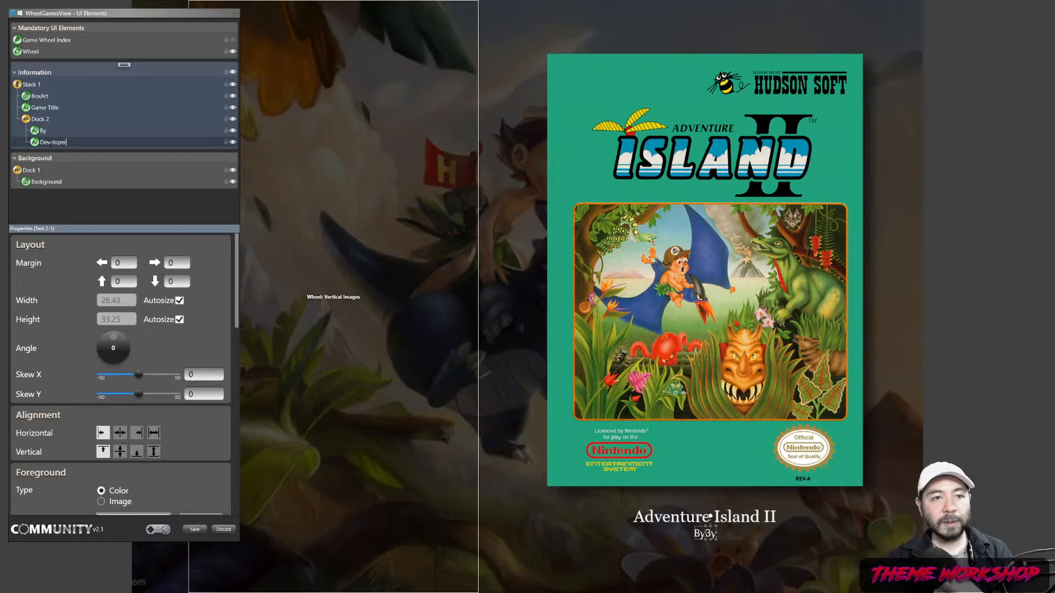
type(" - Metadata")
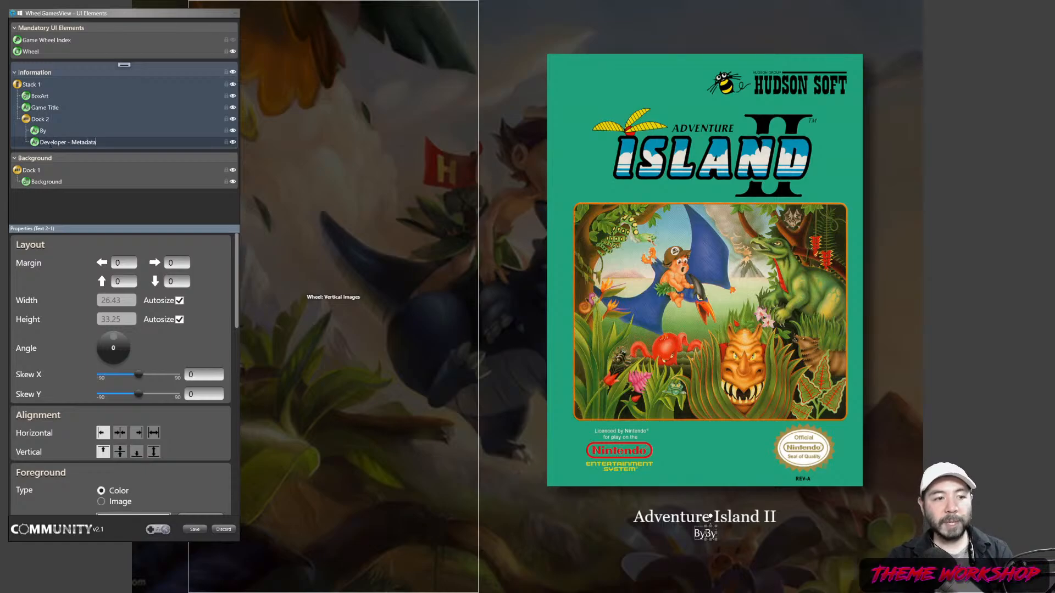
key("Return")
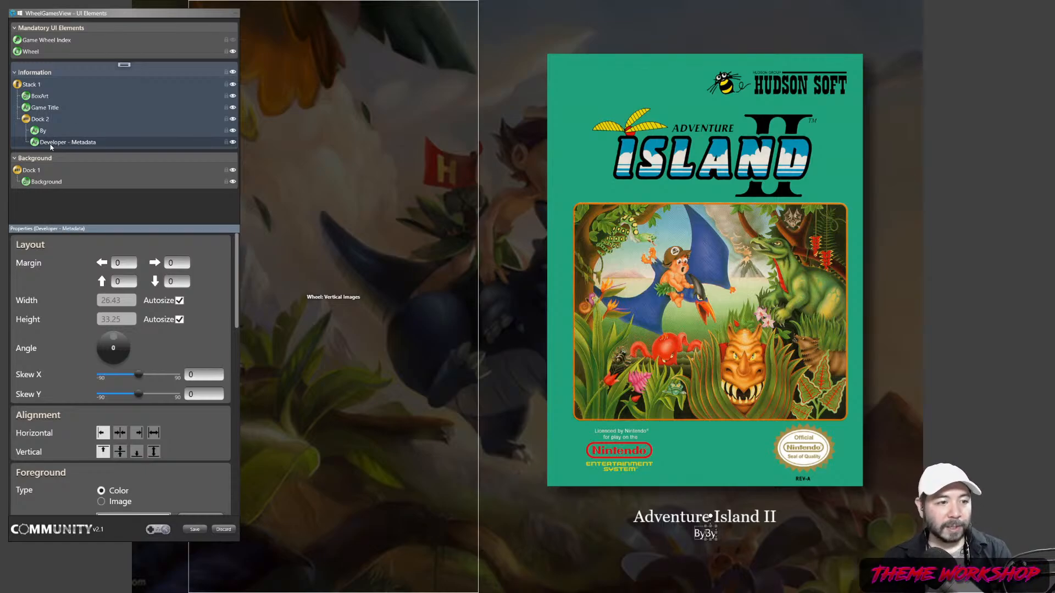
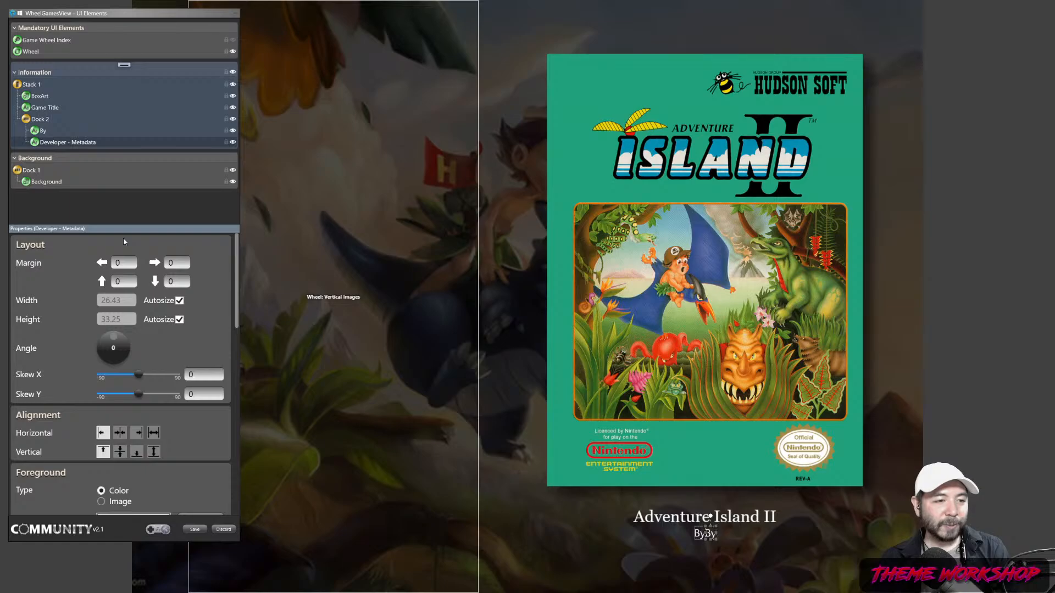
- Make the Developer - Metadata text display metadata instead of a constant value, using the Game developer field
scroll(239, 264, "down", 1)
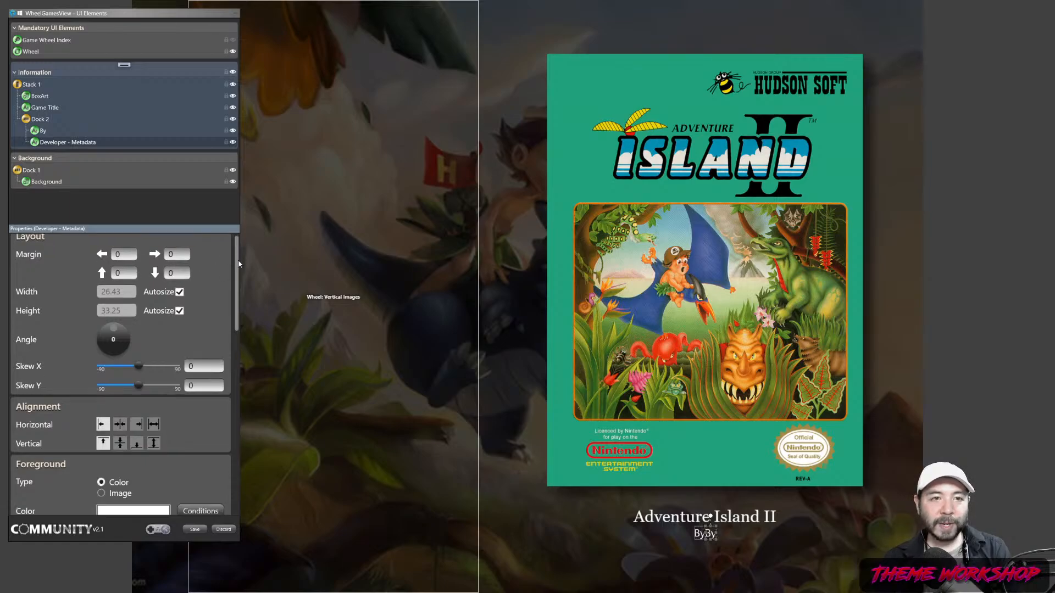
left_click_drag(238, 264, 219, 340)
scroll(219, 341, "down", 3)
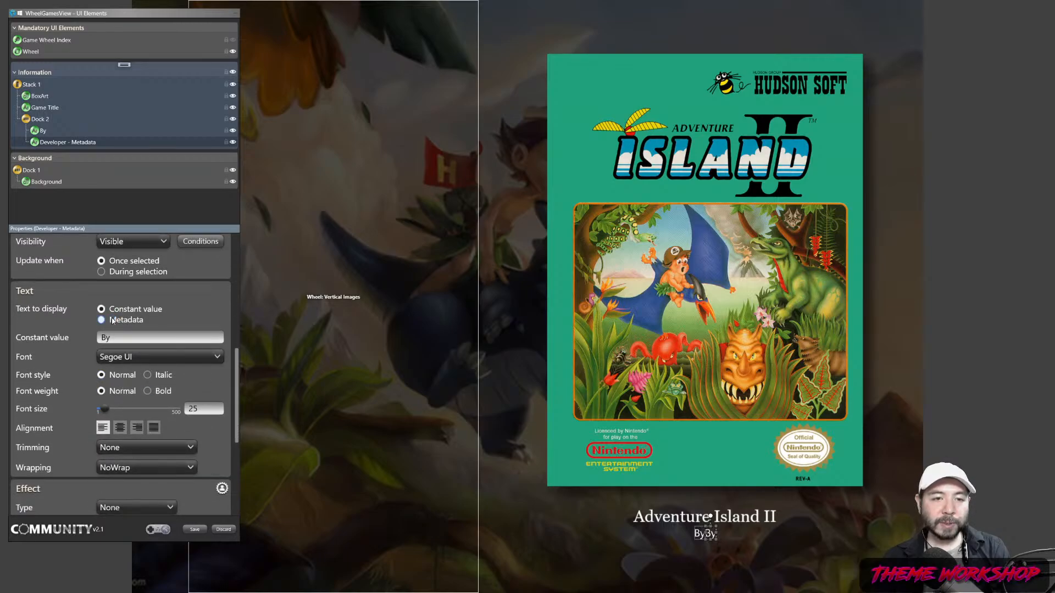
left_click(101, 319)
left_click(159, 338)
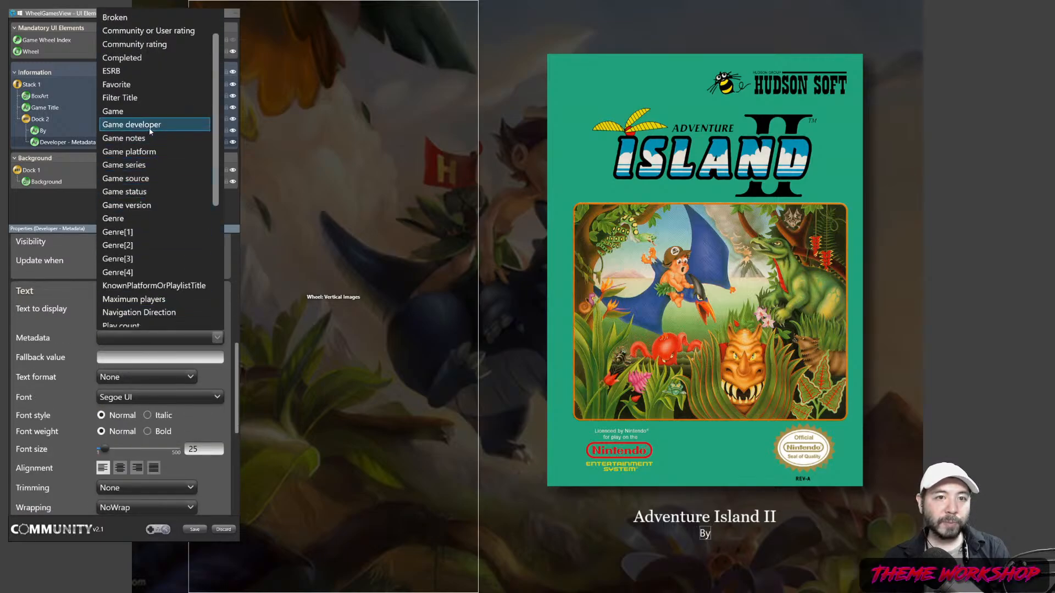
left_click(144, 125)
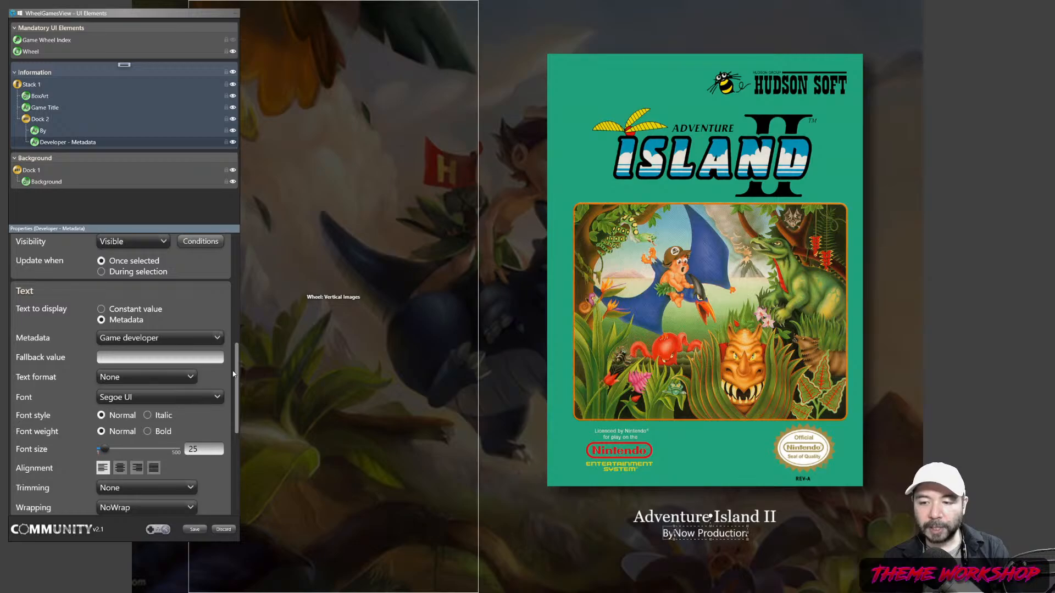
- Set the left margin of the Developer - Metadata text to 10
left_click(44, 131)
left_click(55, 142)
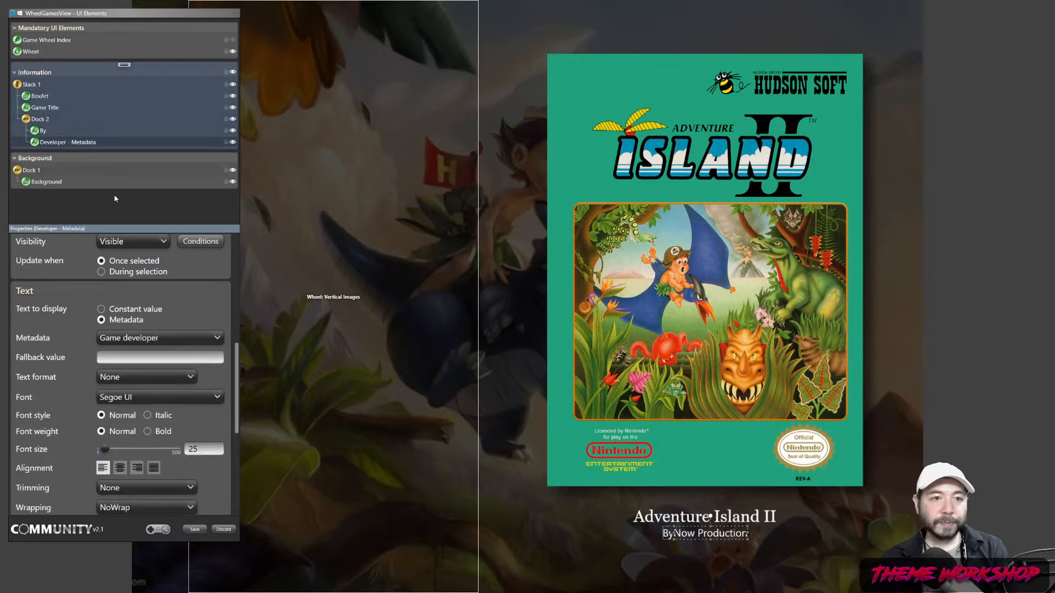
scroll(236, 371, "up", 5)
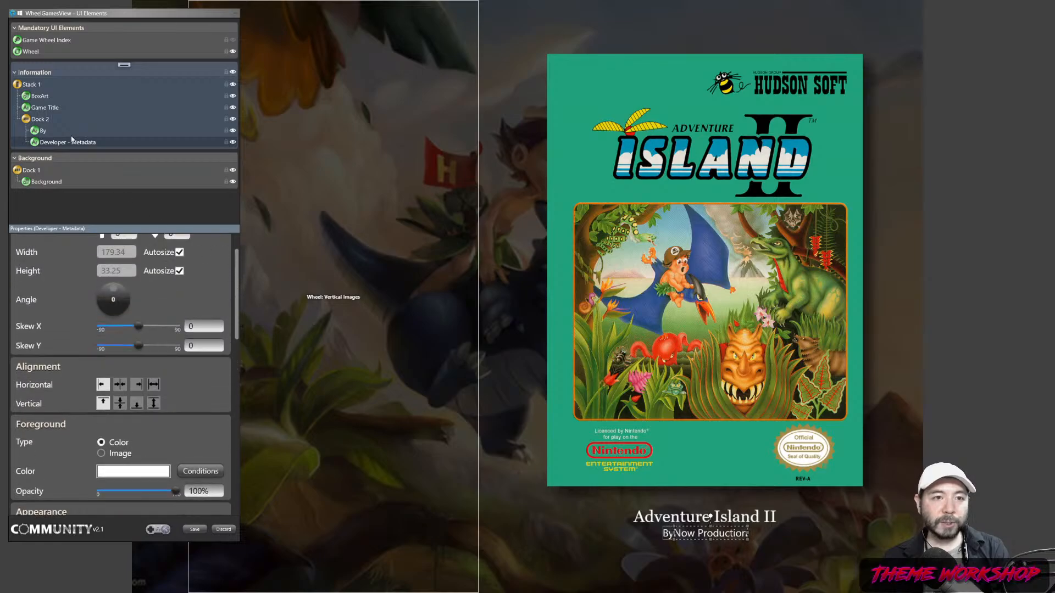
scroll(228, 305, "up", 2)
left_click(122, 263)
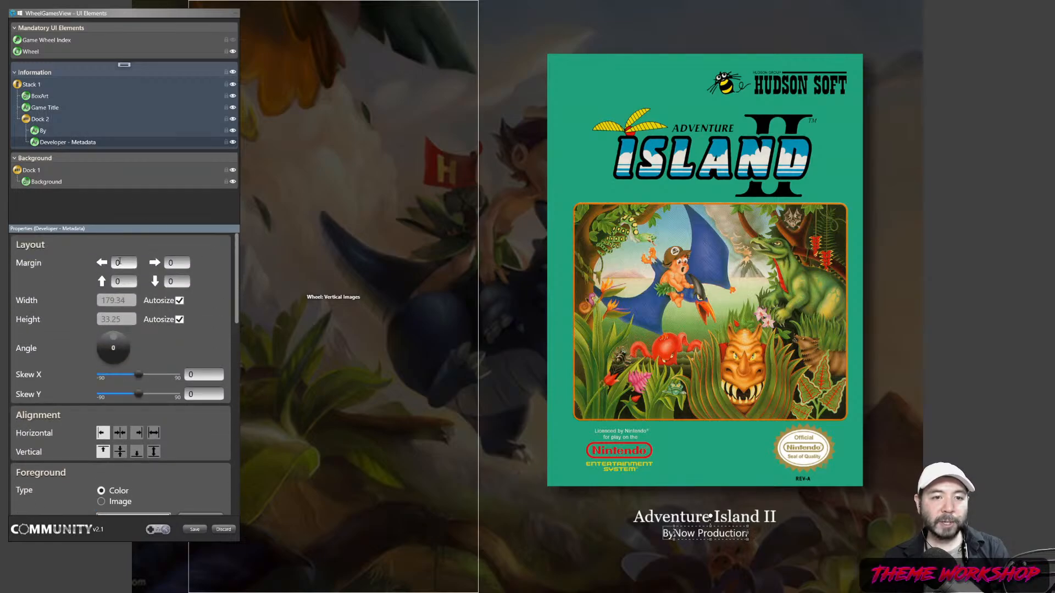
type("10")
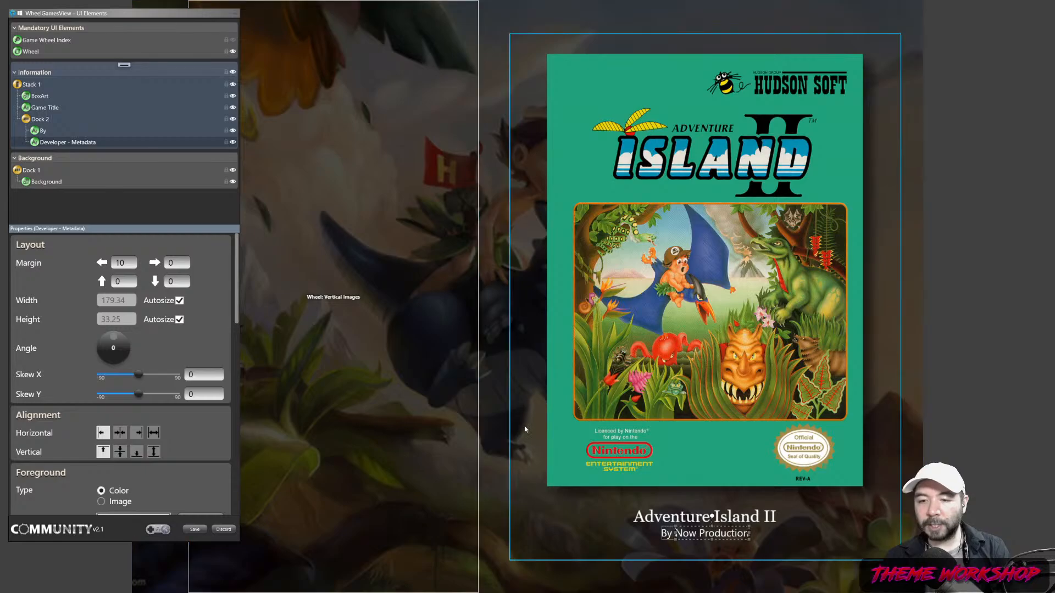
left_click(500, 426)
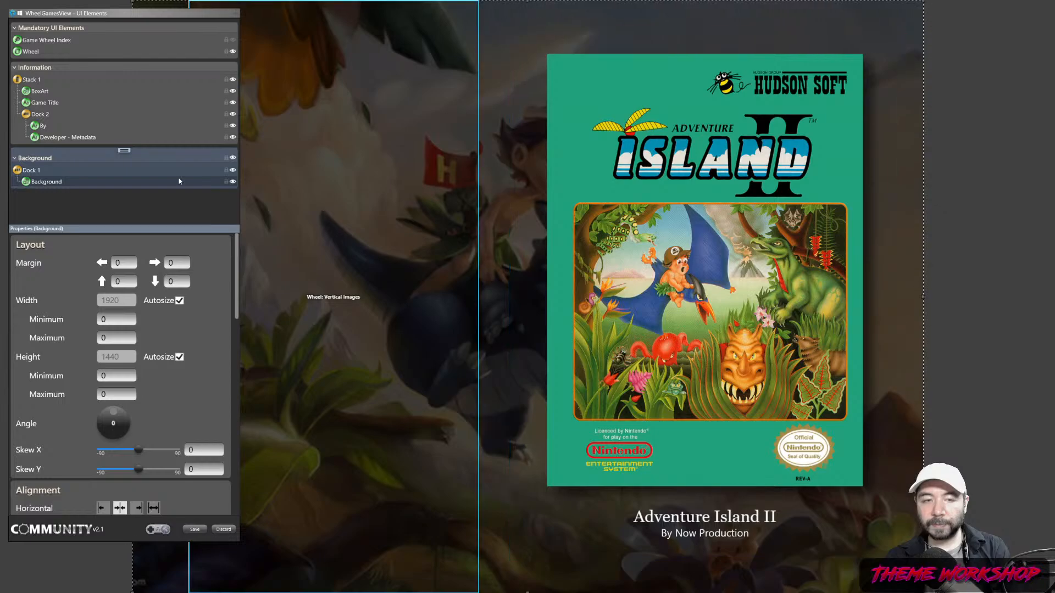
- Duplicate the By text element within Dock 2 and name the copy ";"
left_click(66, 140)
right_click(64, 135)
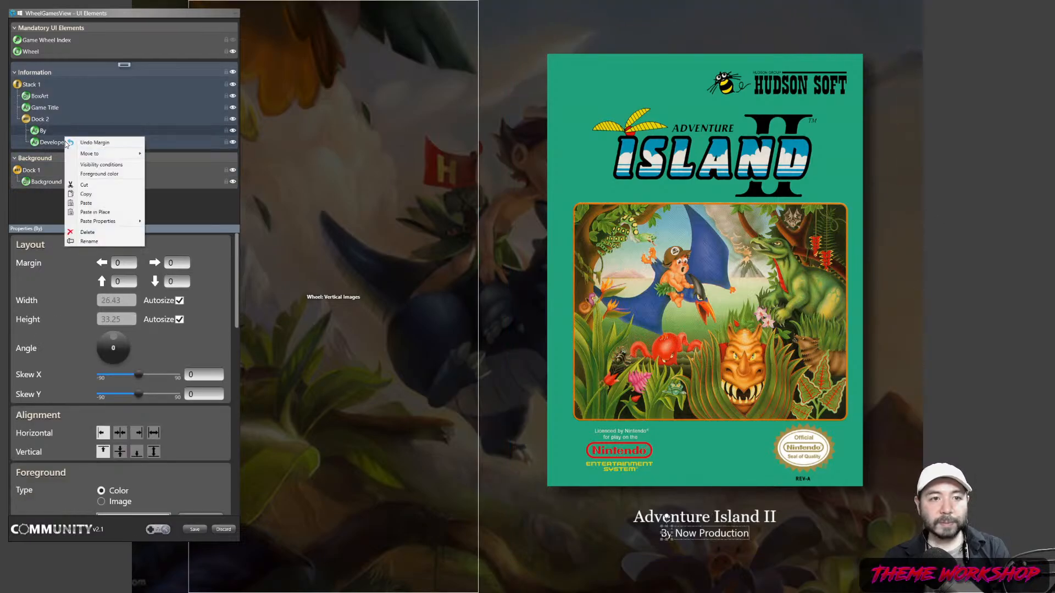
left_click(57, 141)
left_click(64, 141)
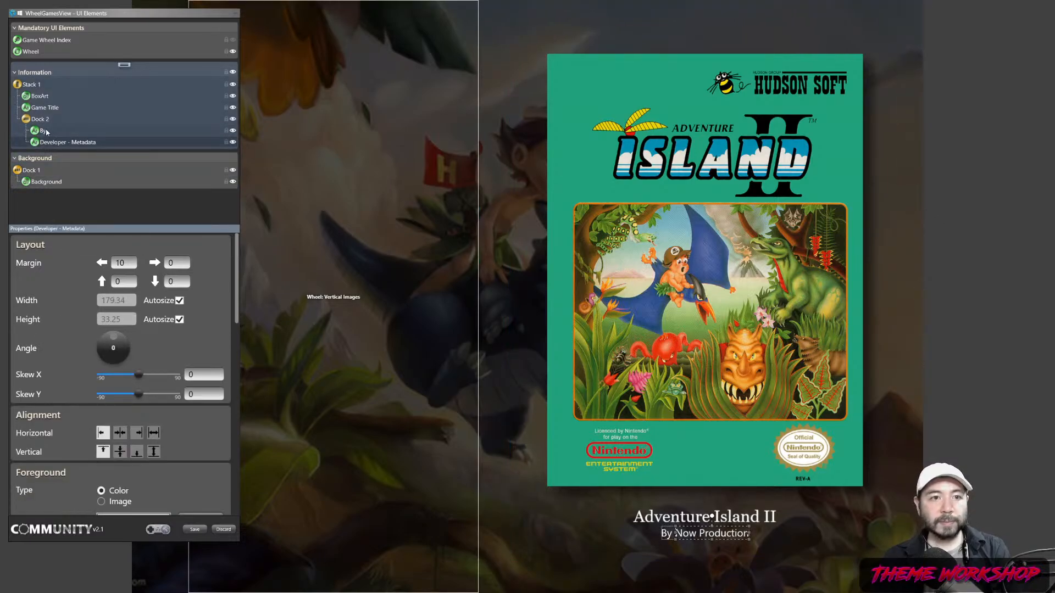
right_click(43, 131)
left_click(70, 188)
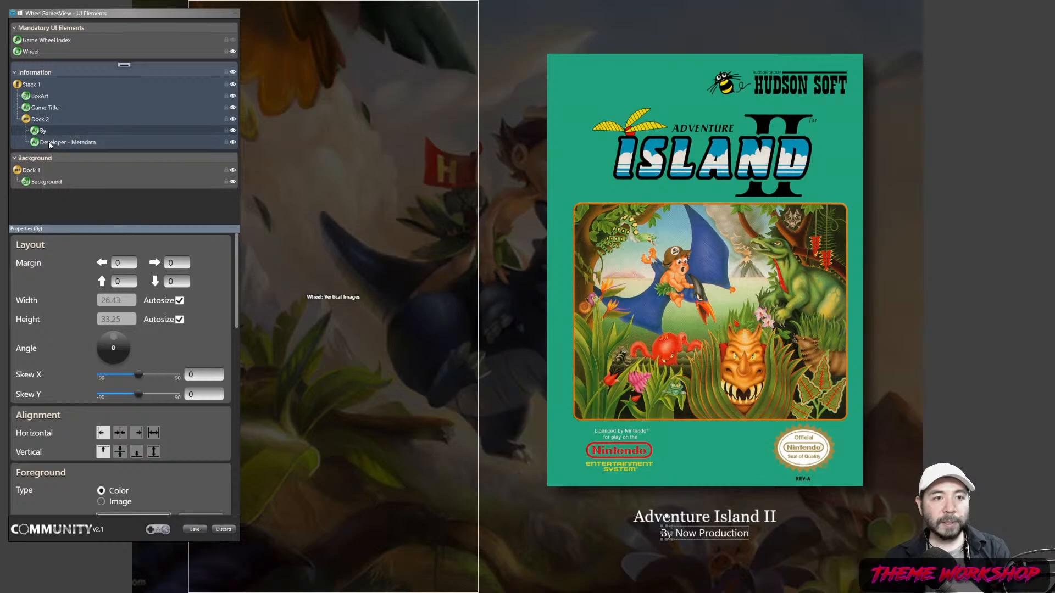
right_click(50, 142)
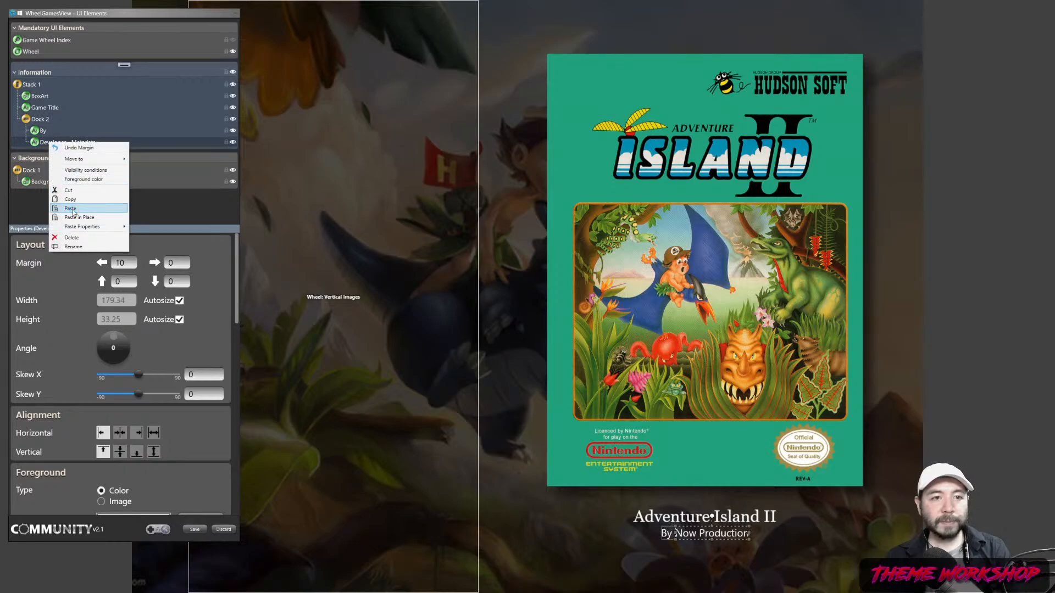
left_click(70, 208)
key("BackSpace")
key("BackSpace")
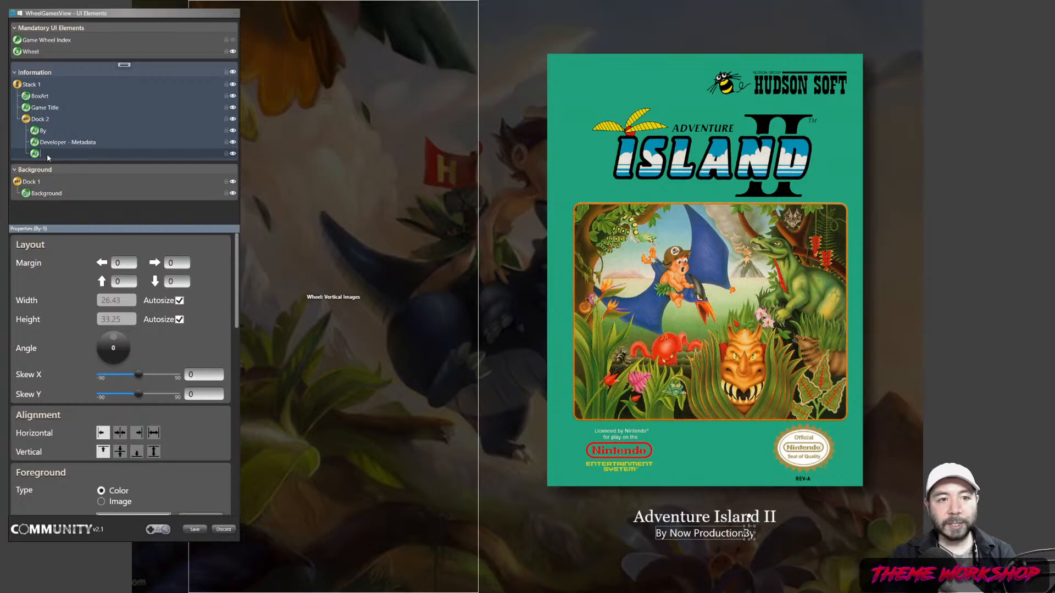
key("Return")
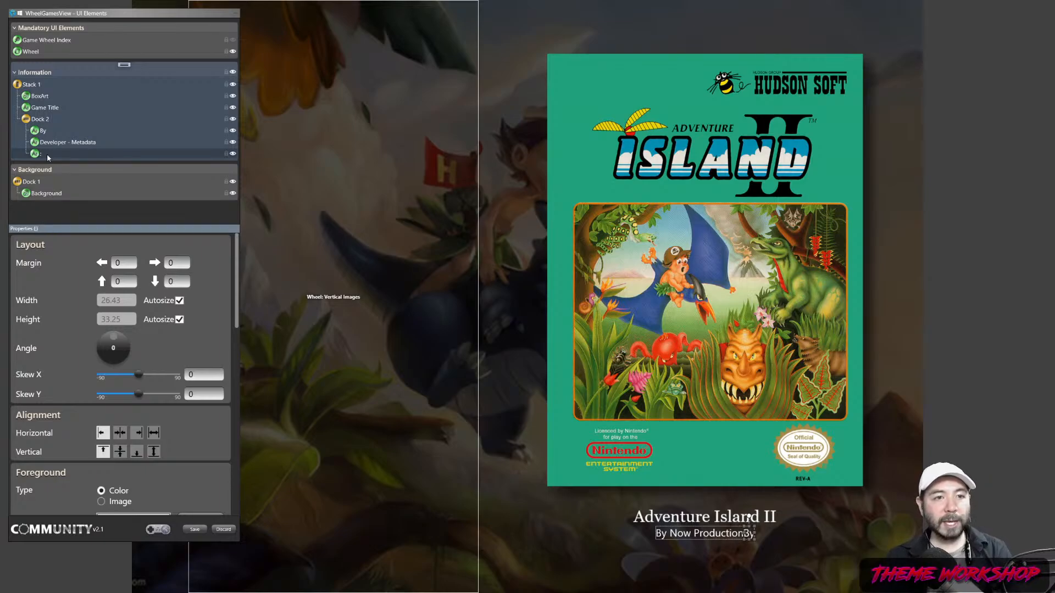
- Set the constant value of the new separator text to ";"
scroll(216, 318, "down", 5)
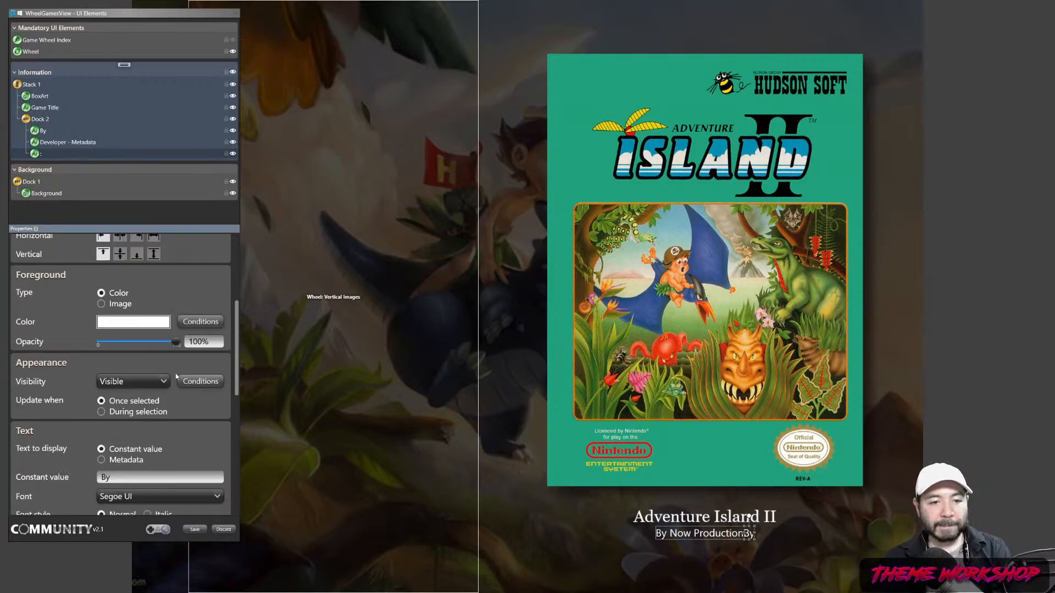
double_click(130, 482)
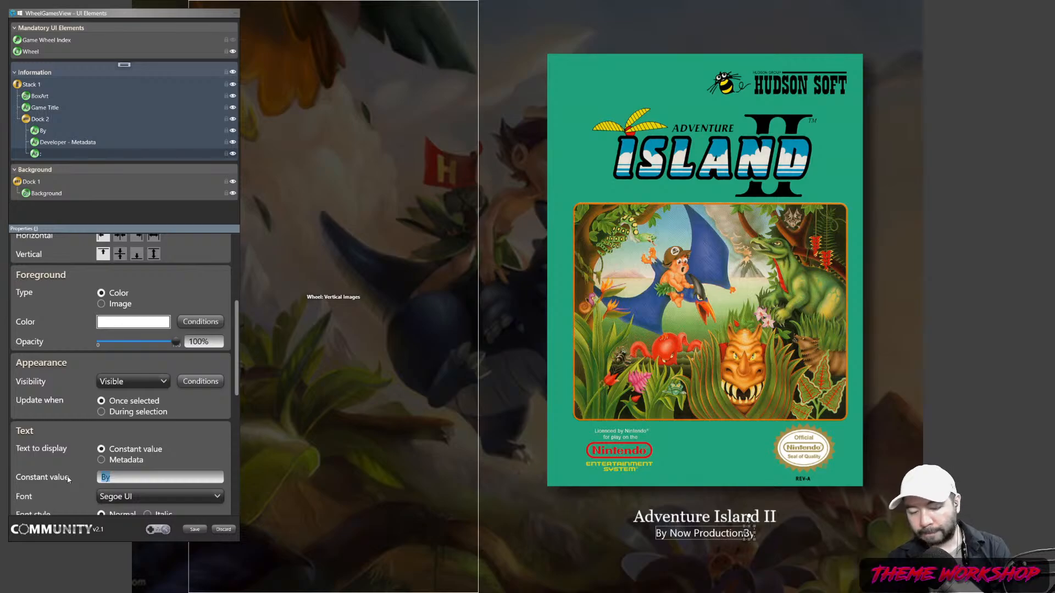
type(";")
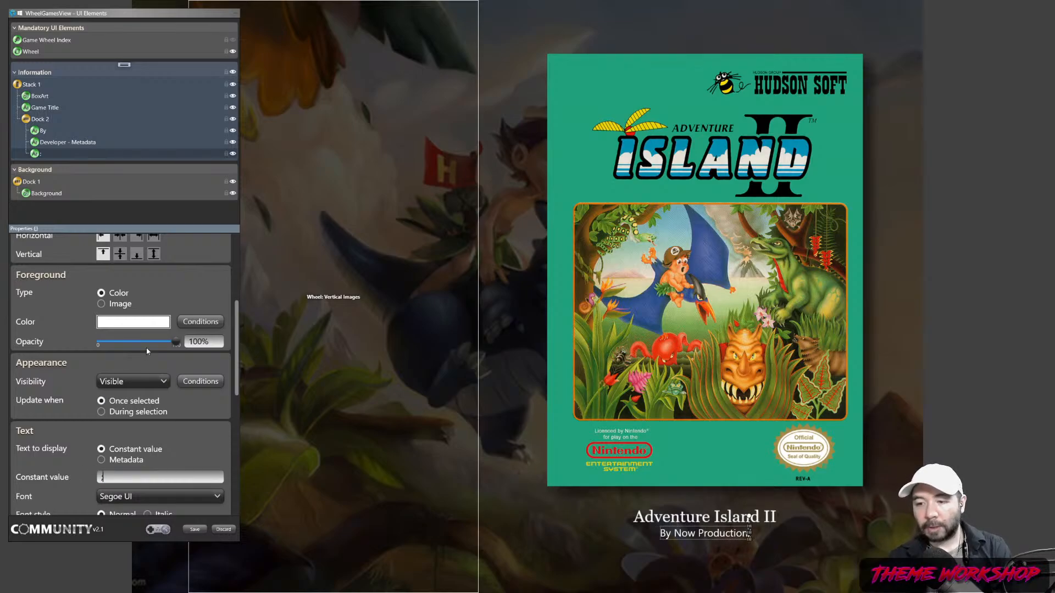
left_click(55, 140)
right_click(55, 141)
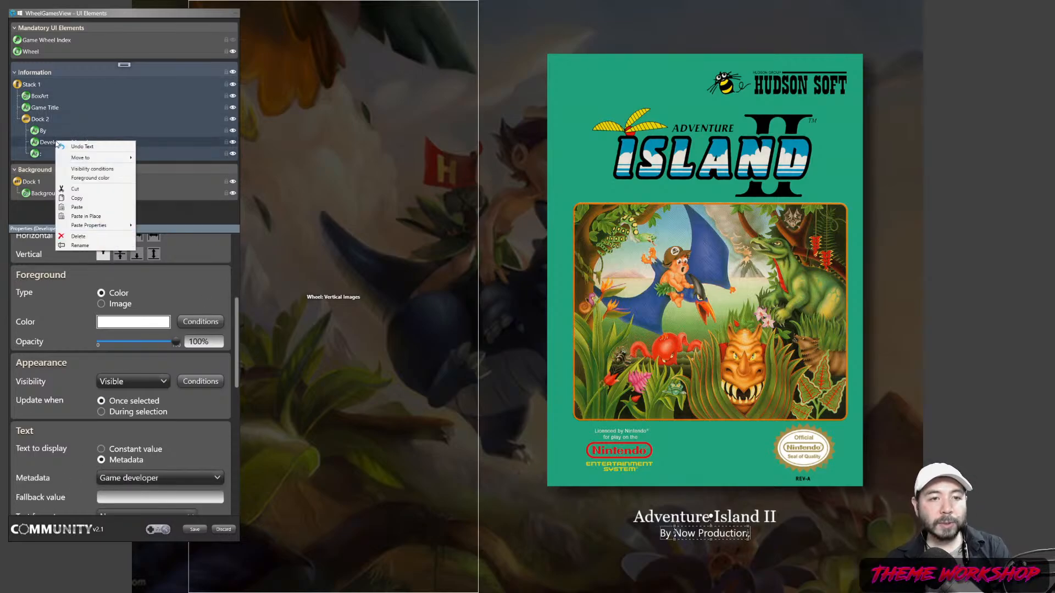
left_click(77, 198)
- Switch to the browser and check the LaunchBox for Android reference screenshot for the layout of the game details
key("alt+Tab")
key("alt+Tab")
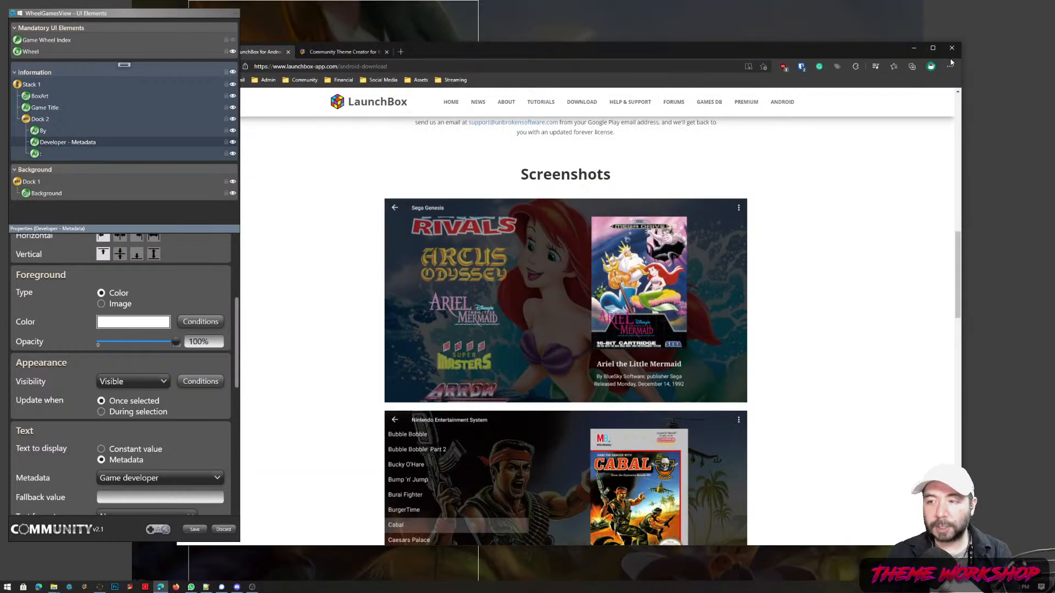
left_click(913, 48)
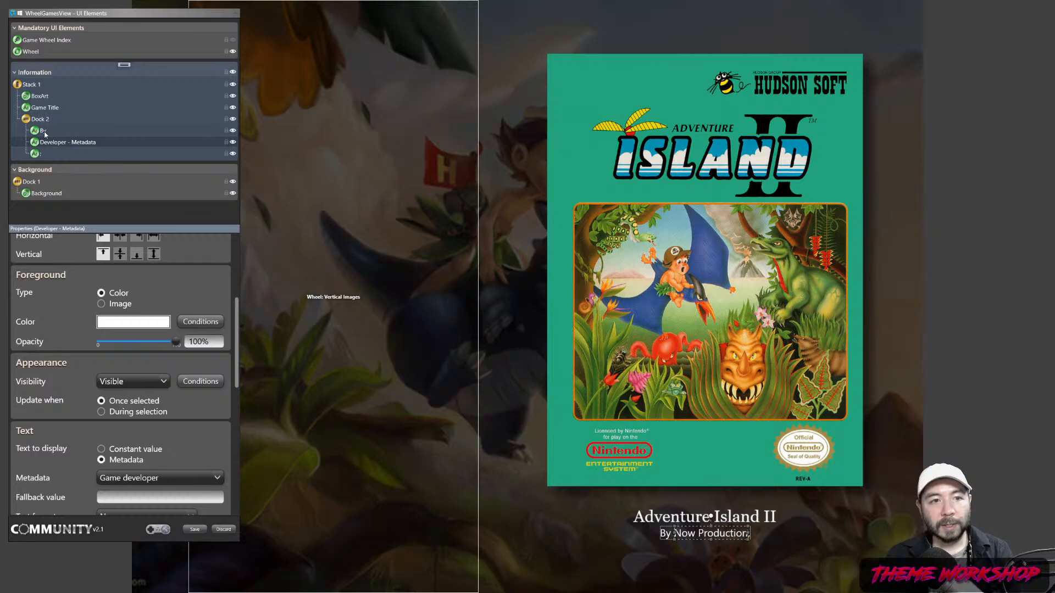
- Duplicate the semicolon text element in Dock 2 and set the copy's left margin to 10
right_click(42, 153)
left_click(70, 209)
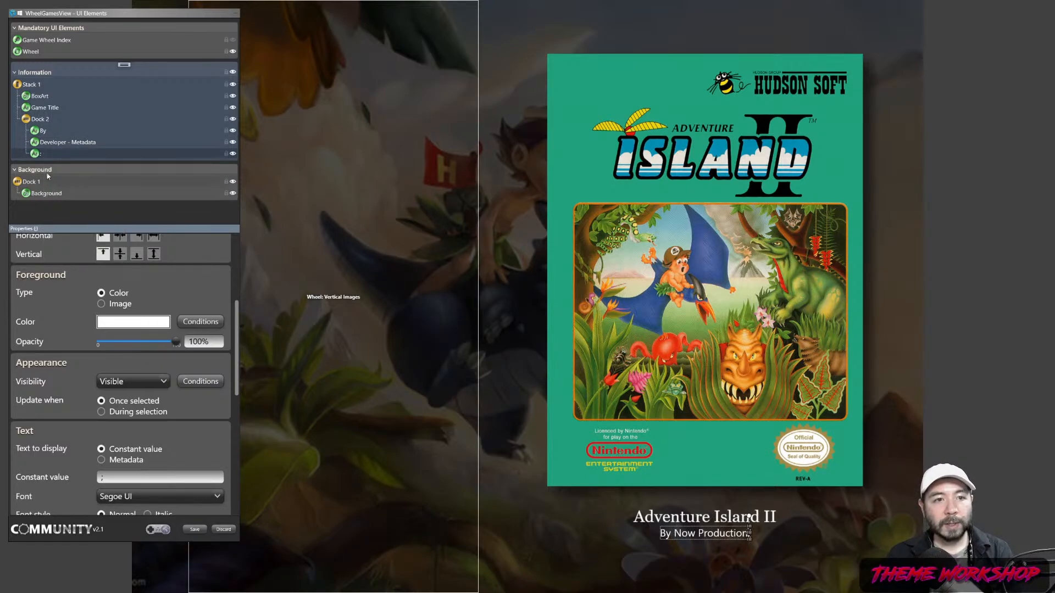
right_click(43, 152)
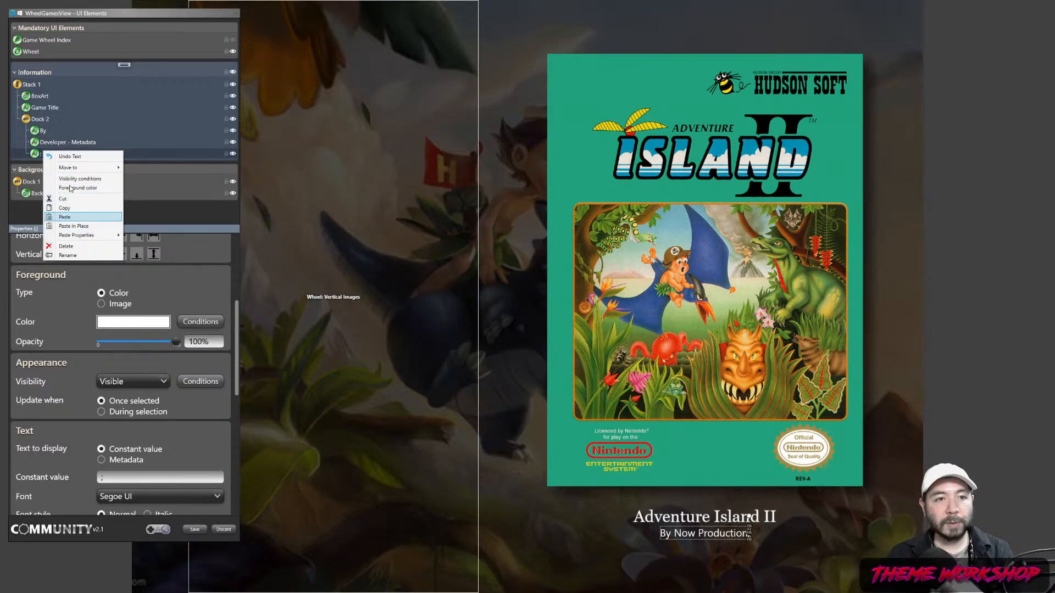
left_click(64, 217)
scroll(111, 274, "up", 2)
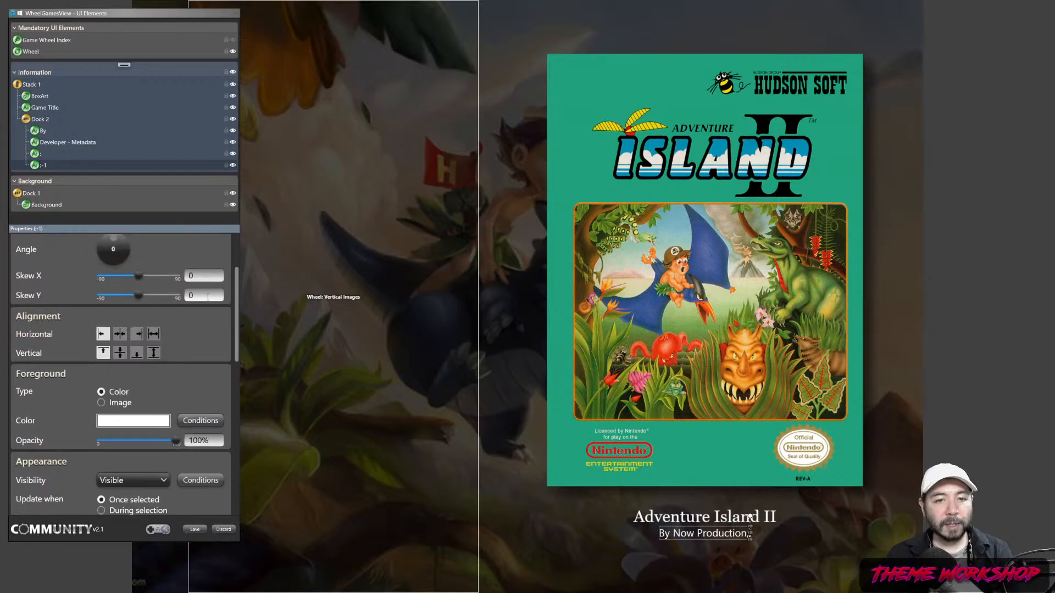
scroll(208, 297, "up", 2)
double_click(123, 263)
type("10")
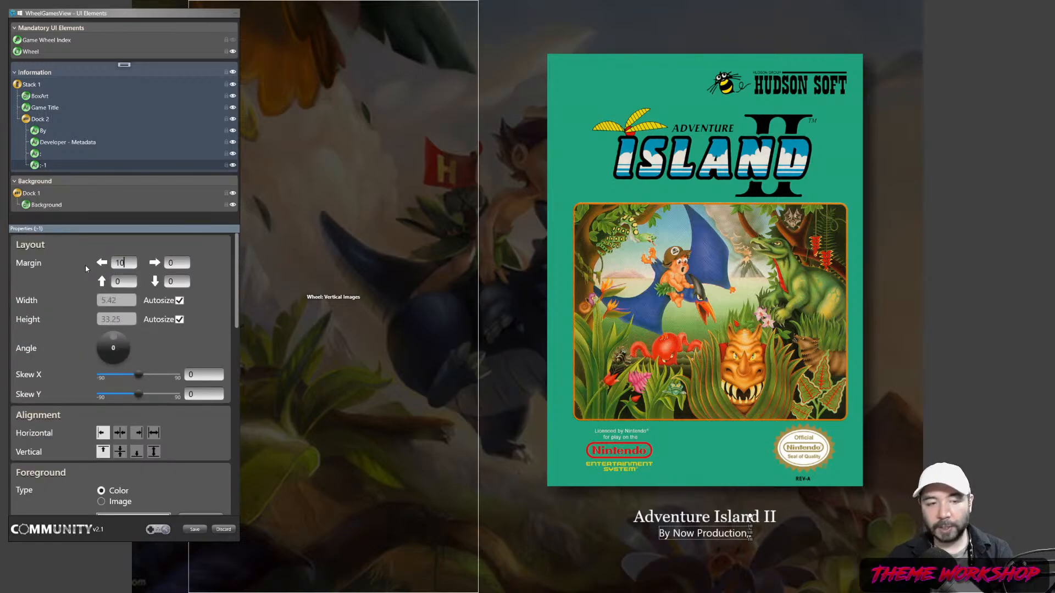
- Set the constant value of the duplicated separator text to "Publisher"
left_click_drag(236, 286, 226, 360)
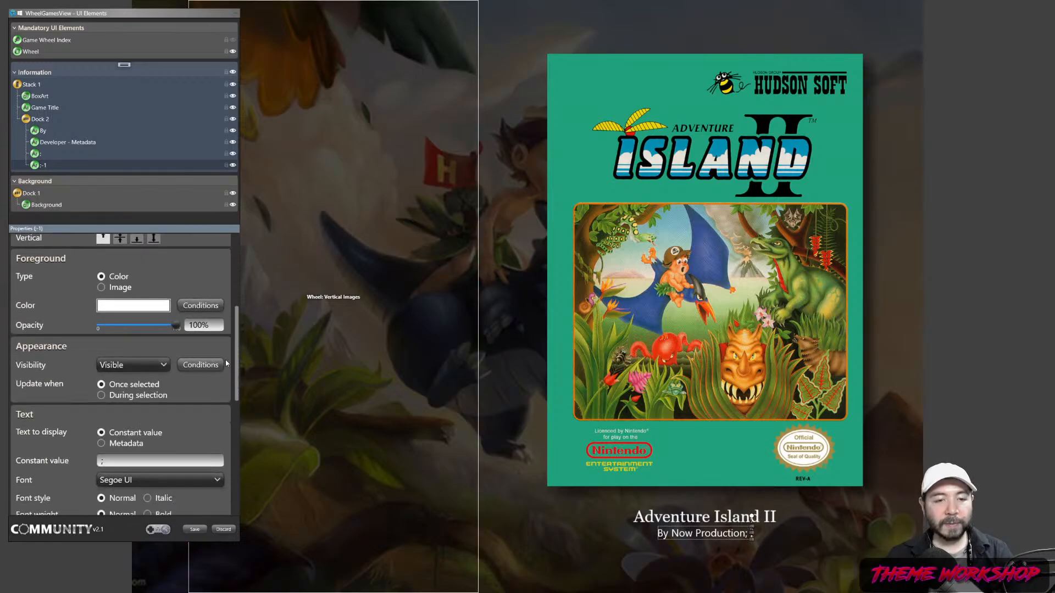
scroll(167, 383, "down", 2)
double_click(102, 400)
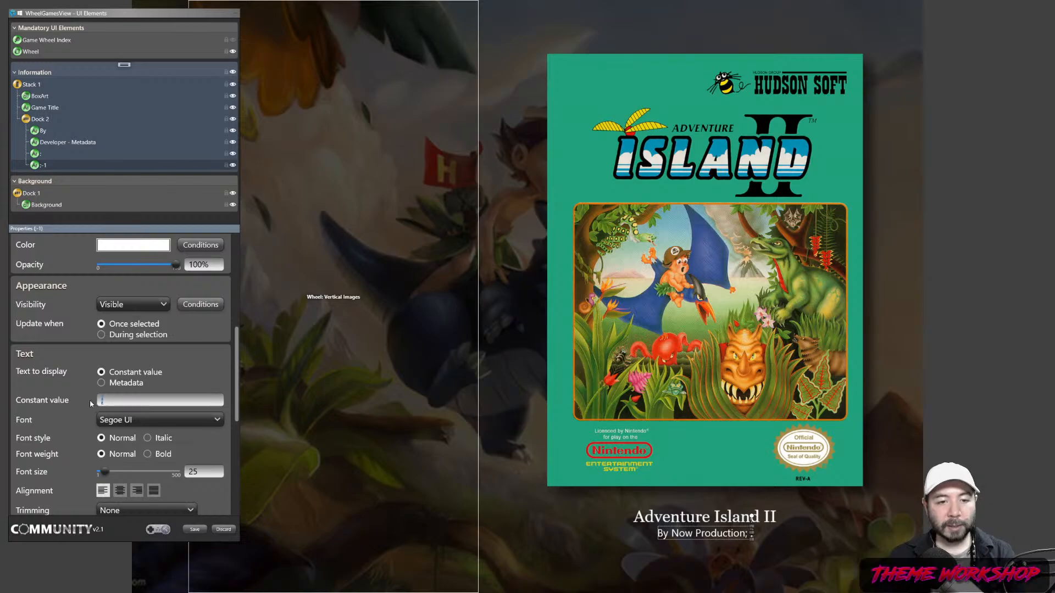
type("Publisher")
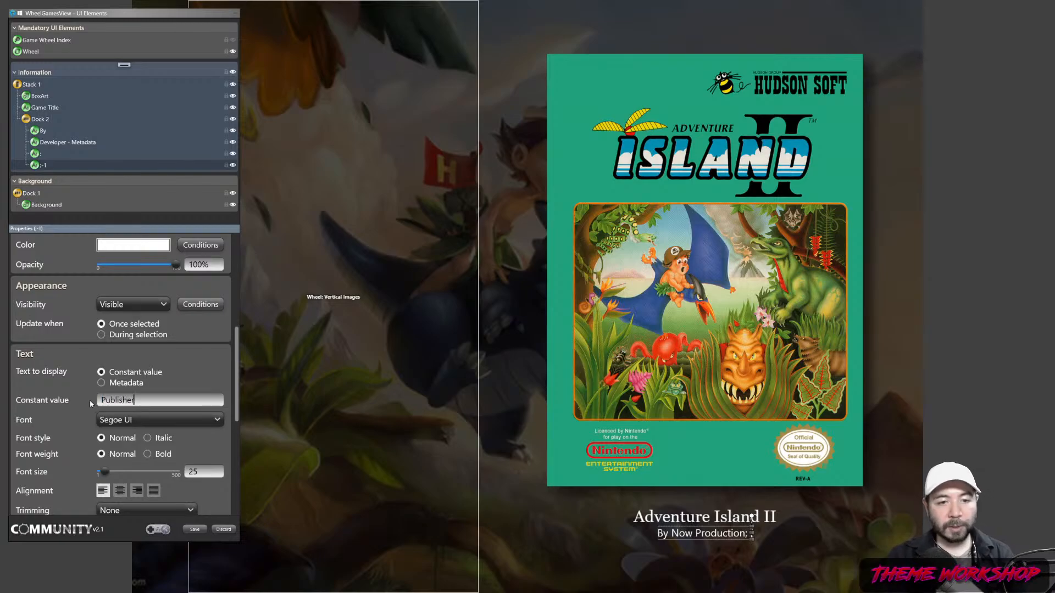
- Compare the publisher wording with the reference screenshot in the browser and return to the theme editor
key("alt+Tab")
key("alt+Tab")
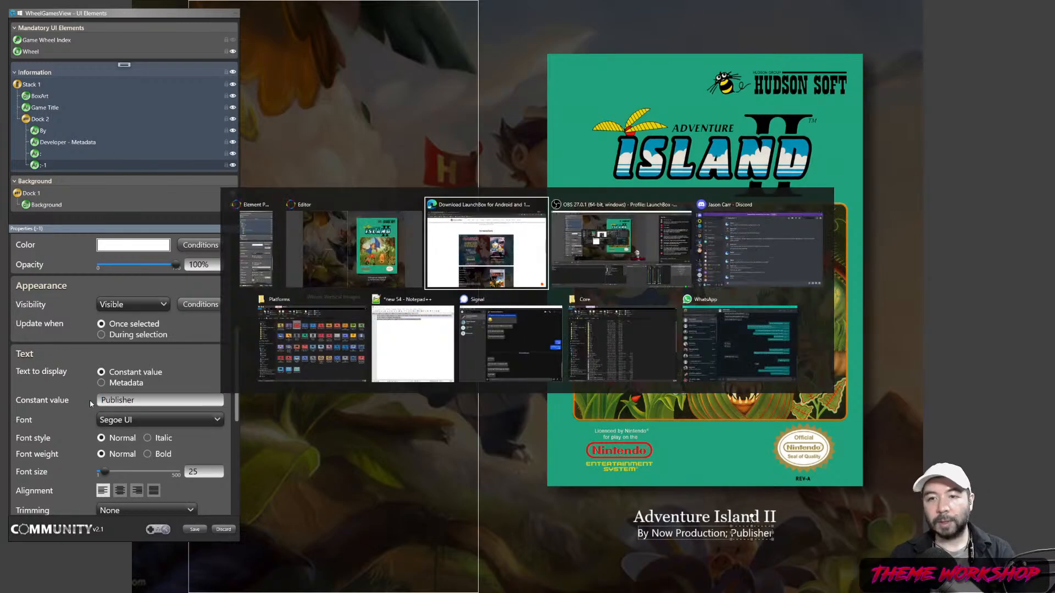
key("alt+Tab")
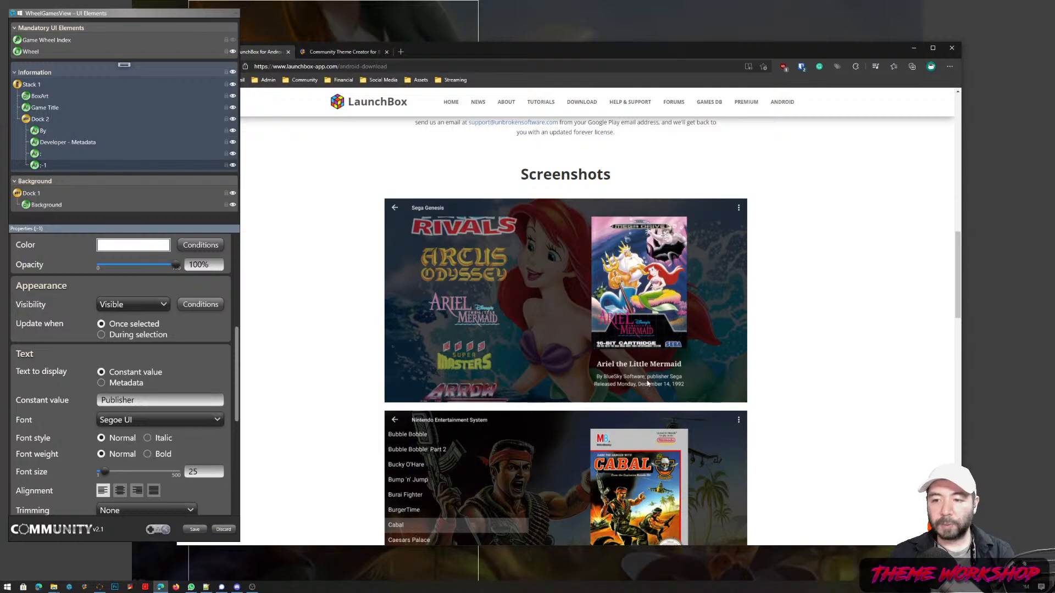
key("alt+Tab")
key("alt+Tab")
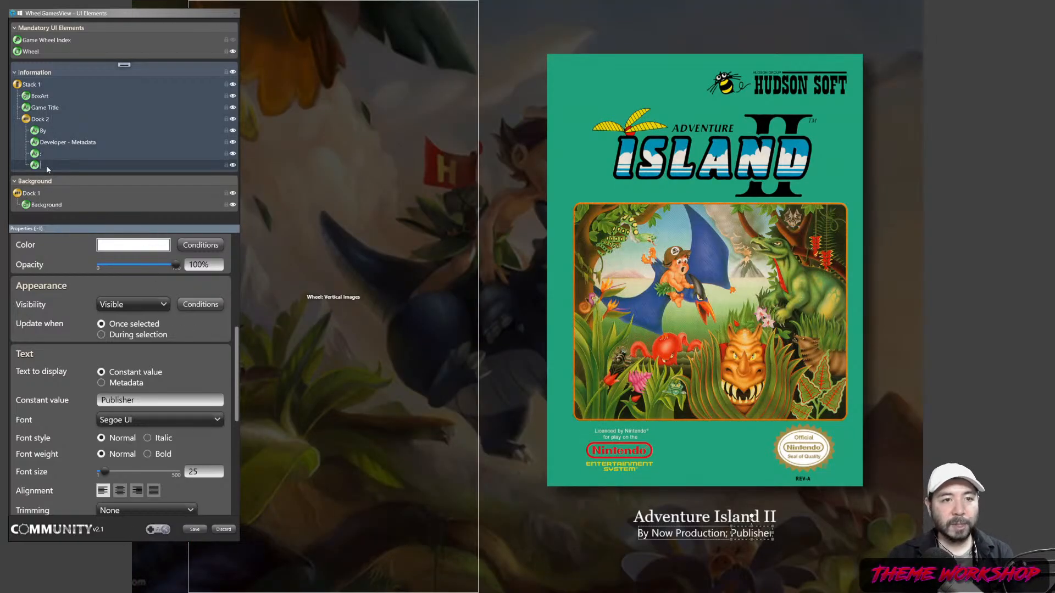
- Rename the last text element in Dock 2 as Publisher and change its constant value to lowercase "publisher"
type("Publisher")
key("Return")
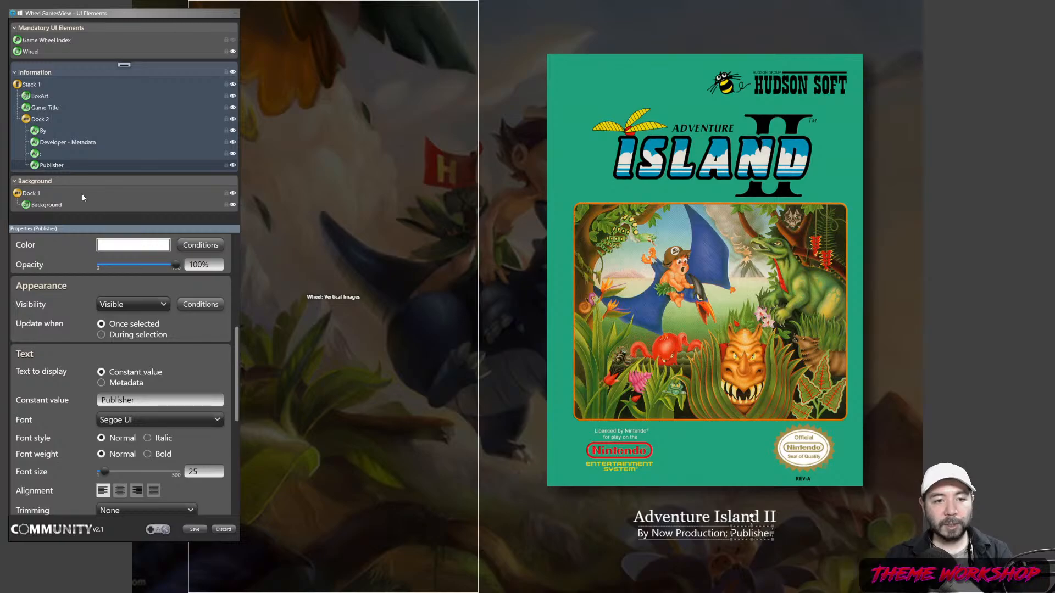
left_click(97, 400)
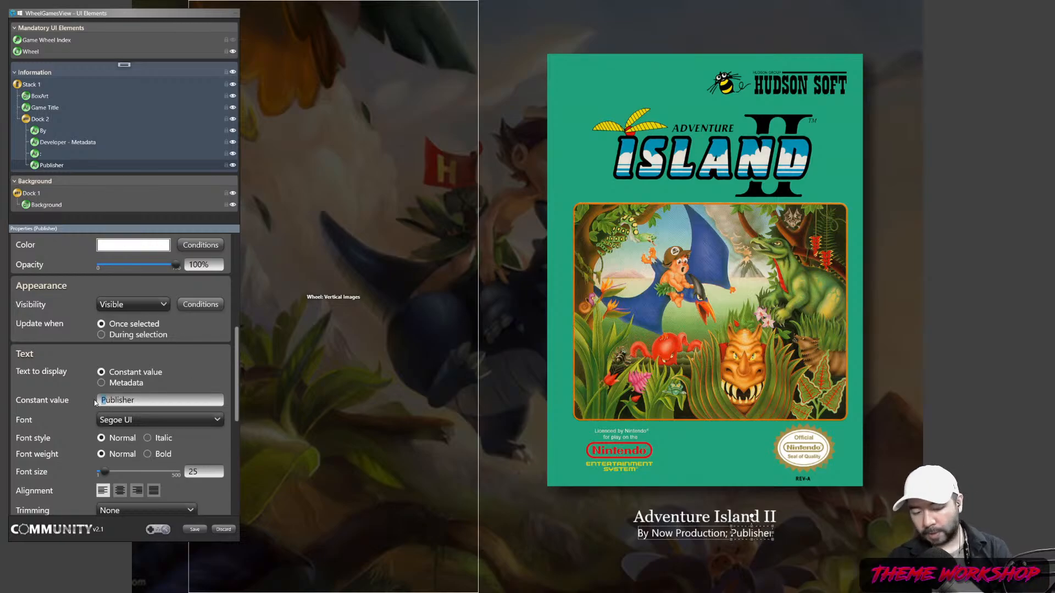
type("p")
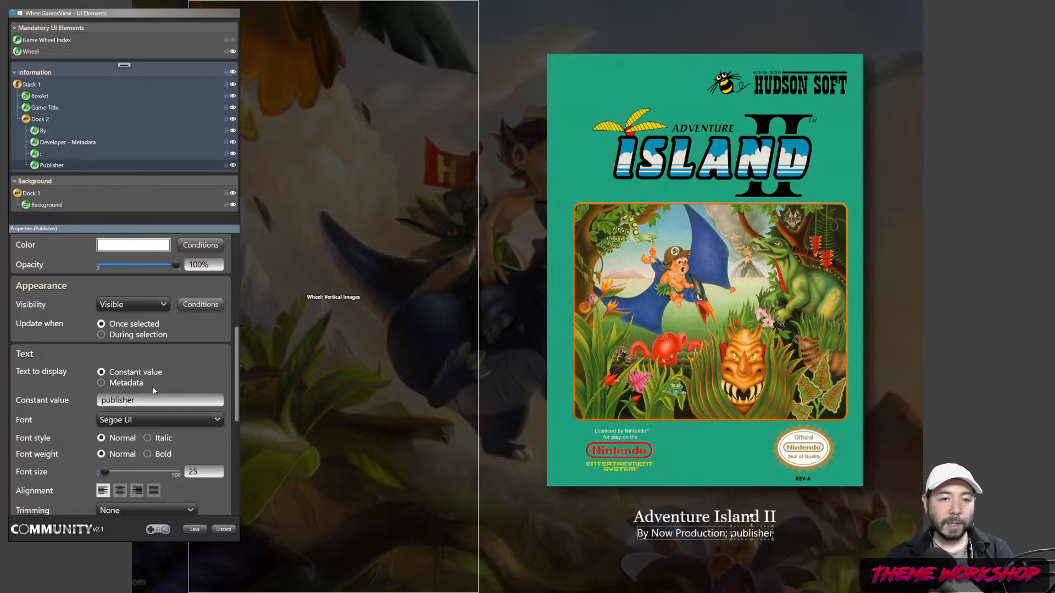
- Copy the Developer - Metadata element and paste it after the Publisher text in Dock 2
left_click(52, 142)
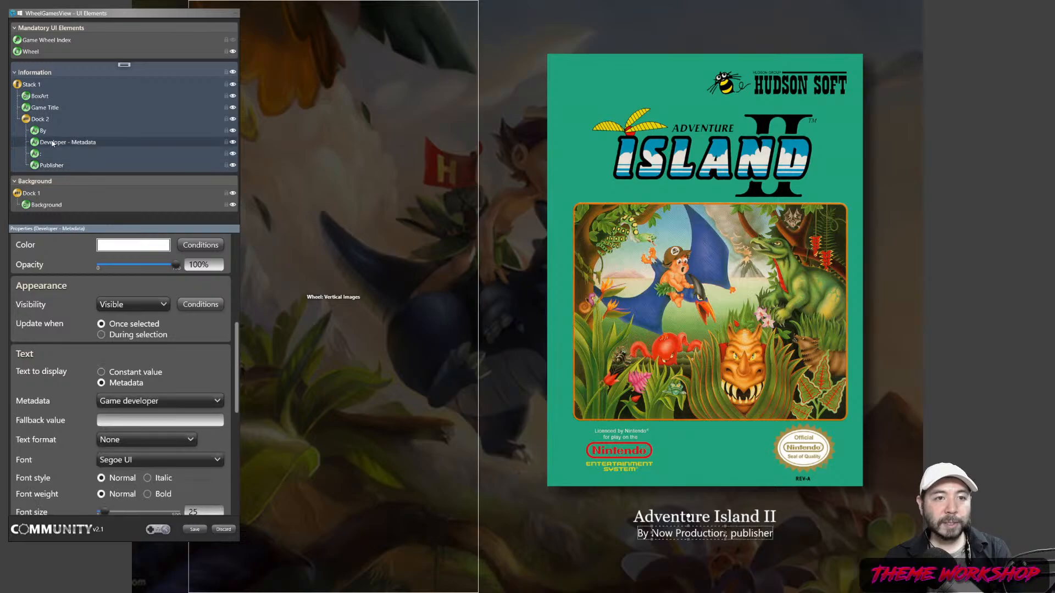
right_click(52, 141)
left_click(76, 198)
left_click(51, 167)
right_click(51, 168)
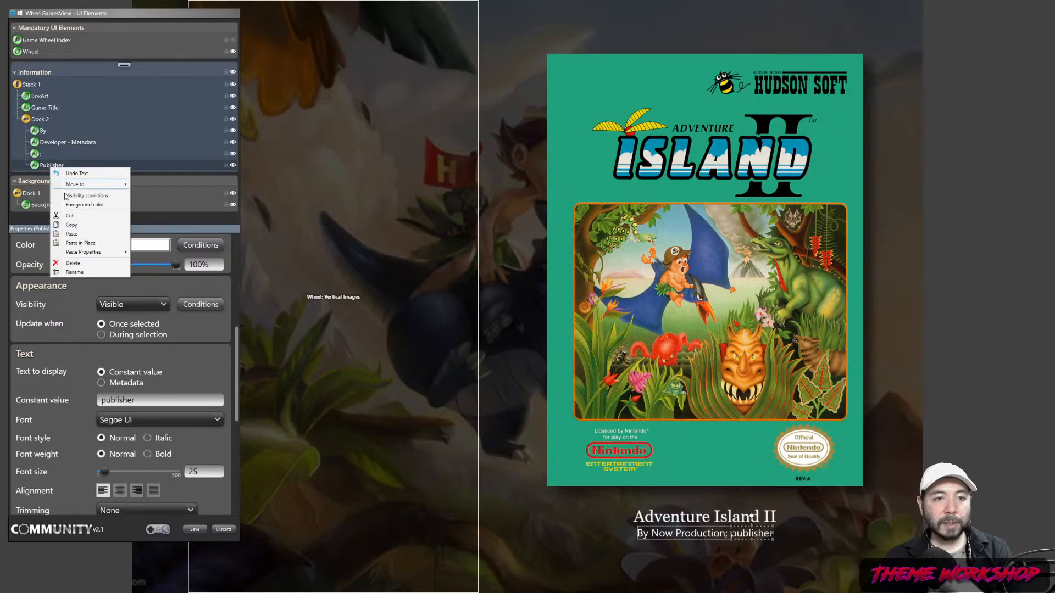
left_click(72, 234)
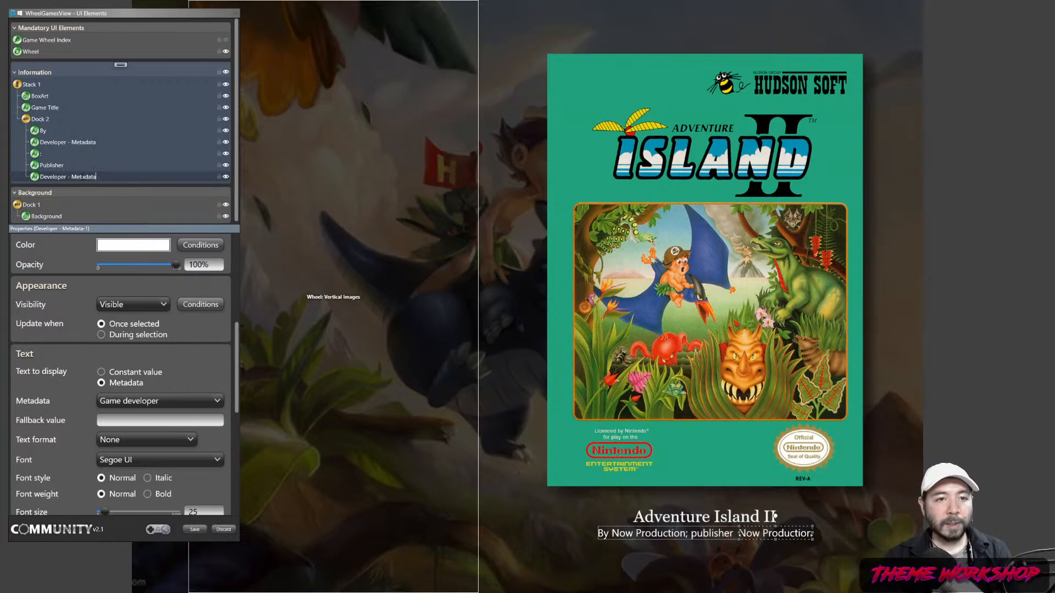
- Rename the pasted developer element as "Publisher - Metadata"
key("Delete")
key("Delete")
key("Delete")
key("Delete")
key("Delete")
key("Delete")
key("Delete")
key("Delete")
key("Delete")
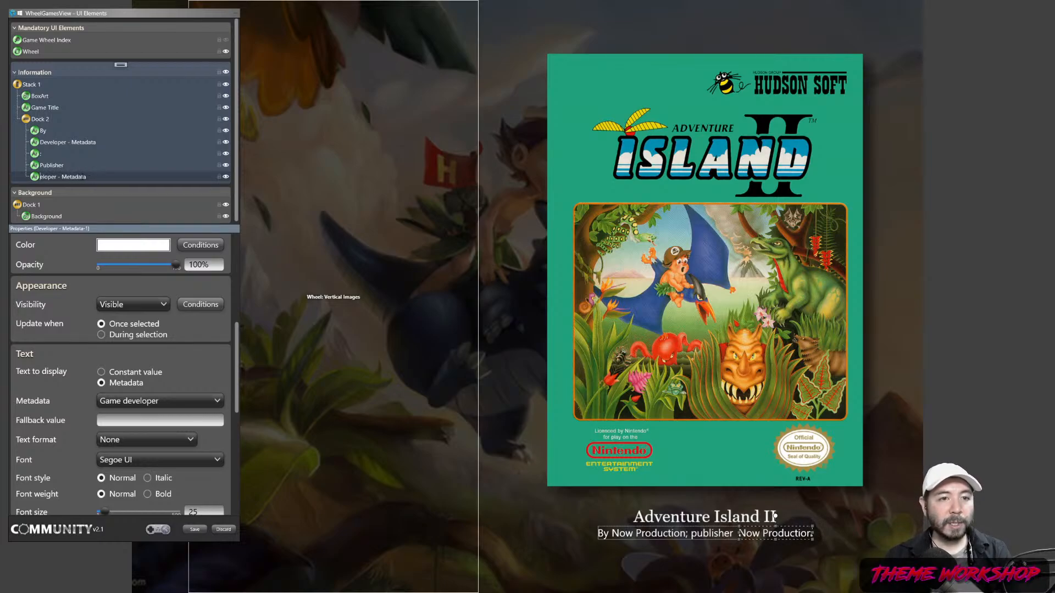
type("Pub")
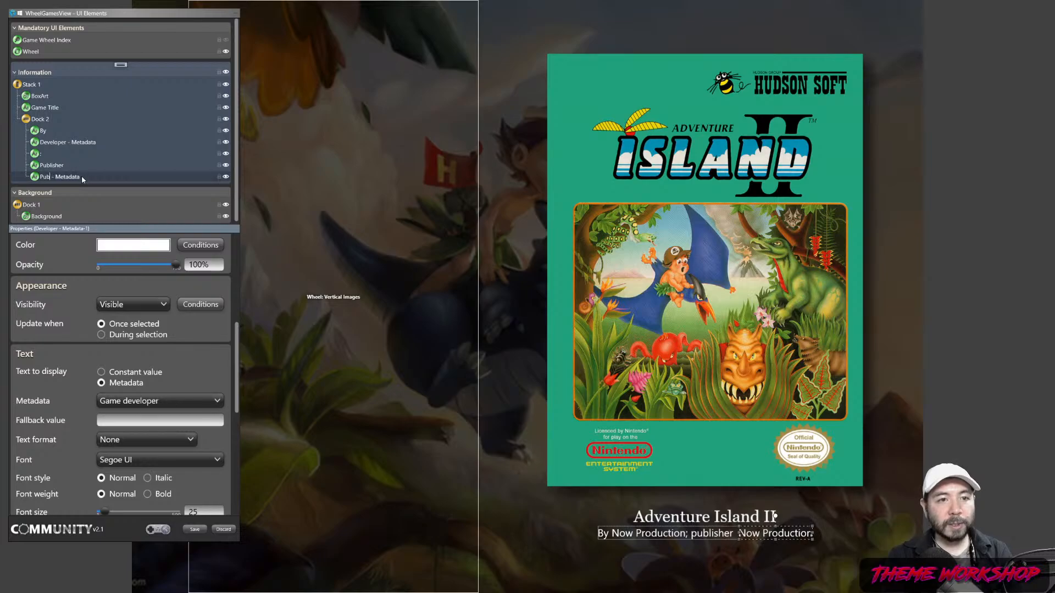
type("lisher")
key("Return")
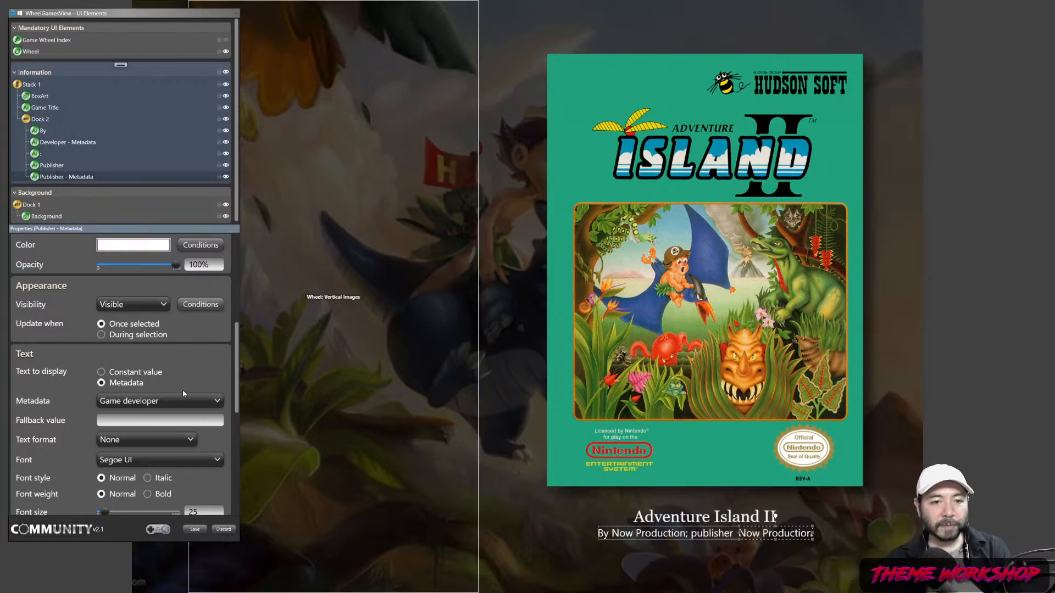
- Set the metadata field of the Publisher - Metadata element to Publisher
left_click(150, 401)
scroll(152, 220, "up", 3)
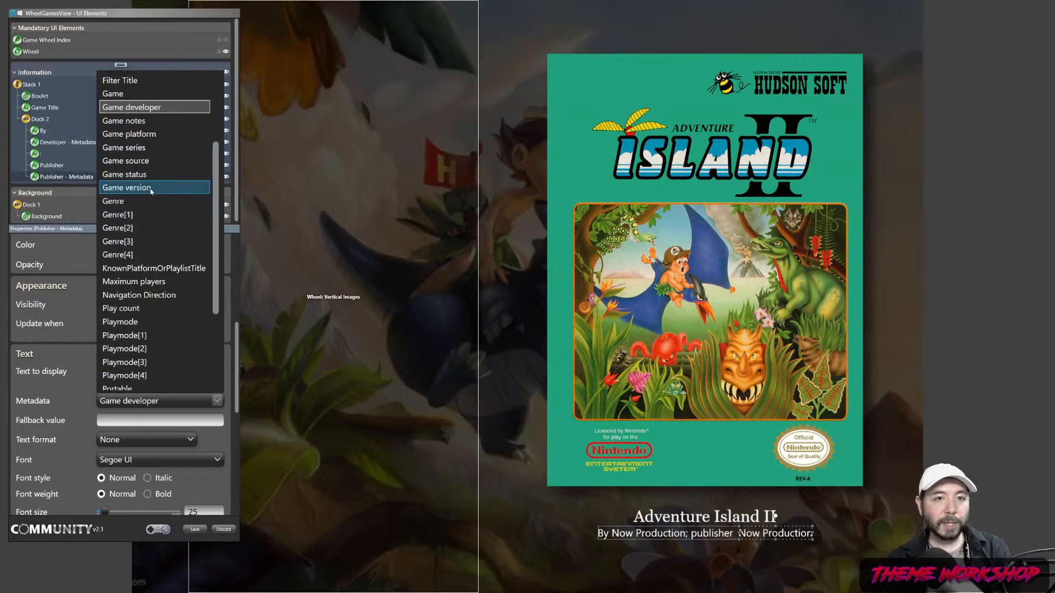
scroll(167, 209, "down", 3)
scroll(165, 247, "down", 1)
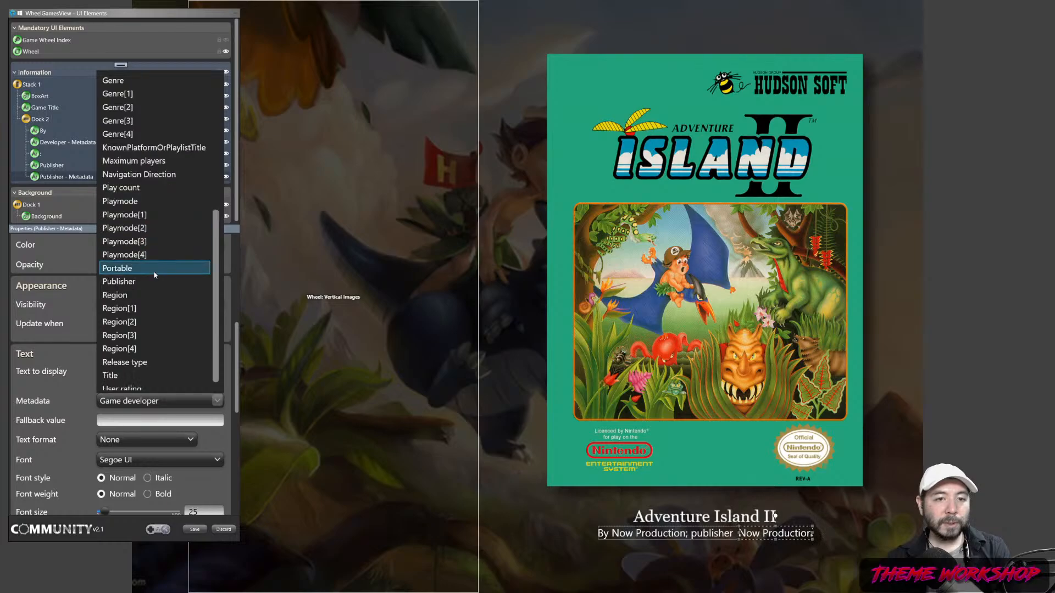
left_click(154, 283)
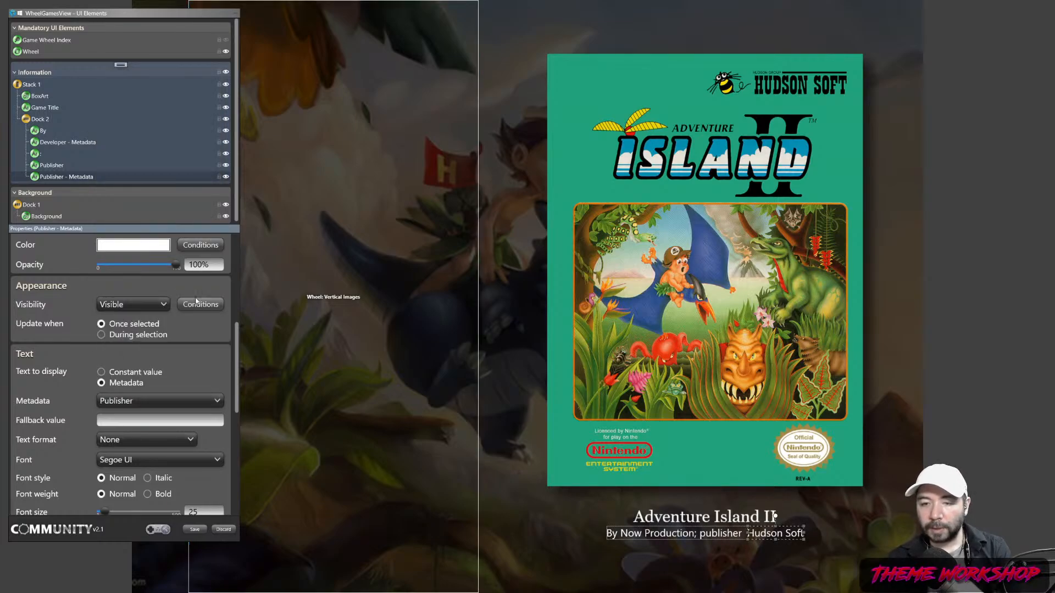
- Set the left margin of the Publisher - Metadata element to 10 and deselect the text to view the line
scroll(214, 351, "up", 5)
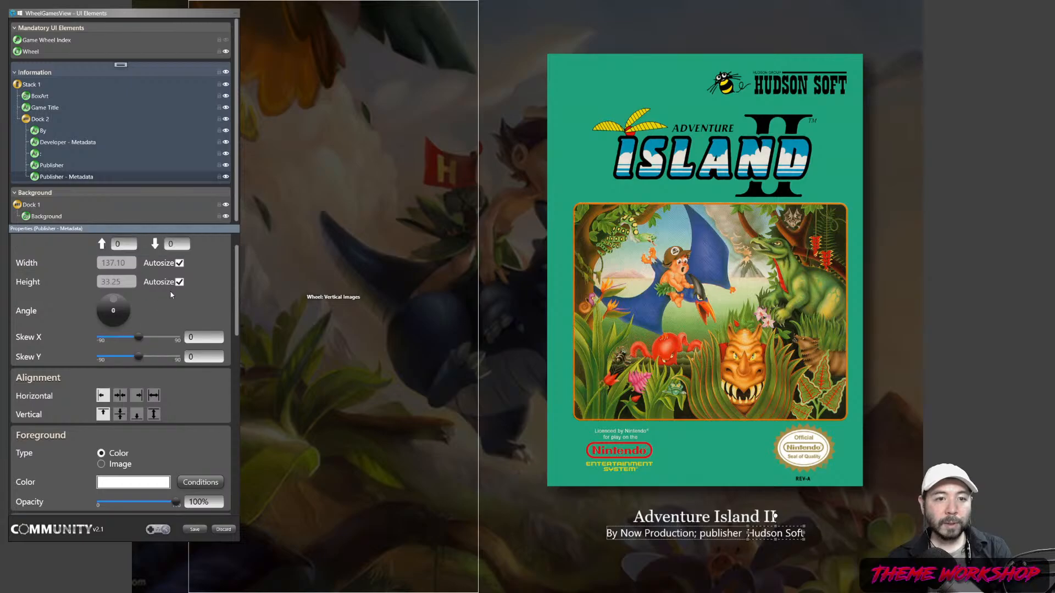
left_click_drag(135, 264, 99, 265)
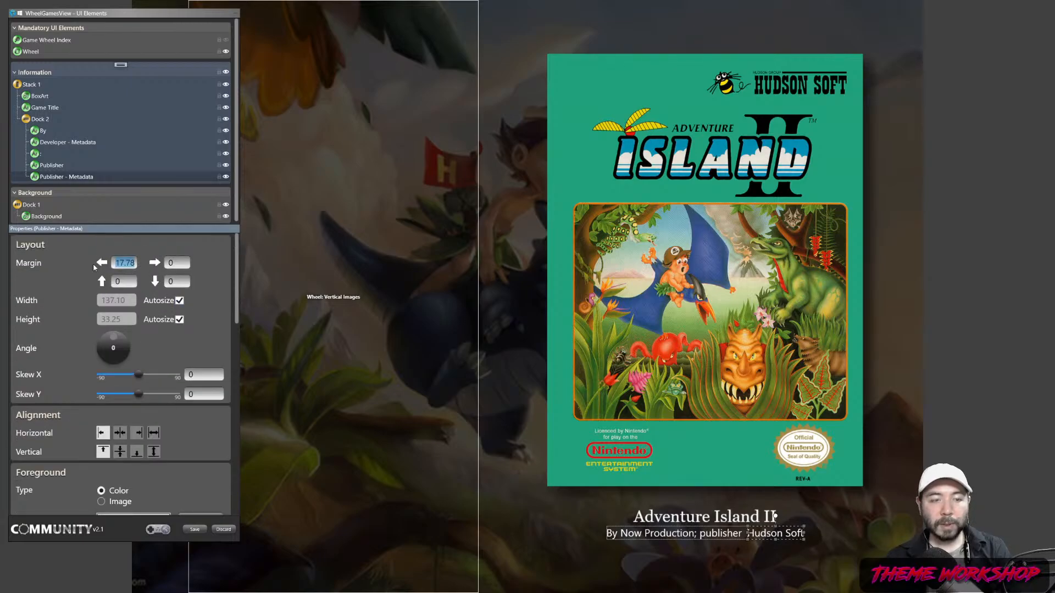
type("10")
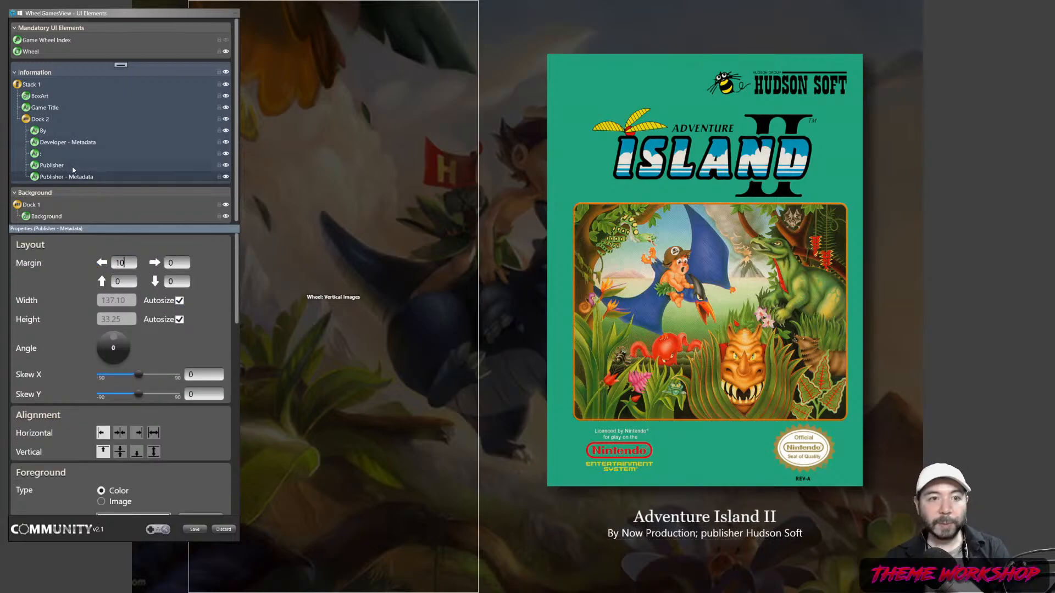
left_click(59, 166)
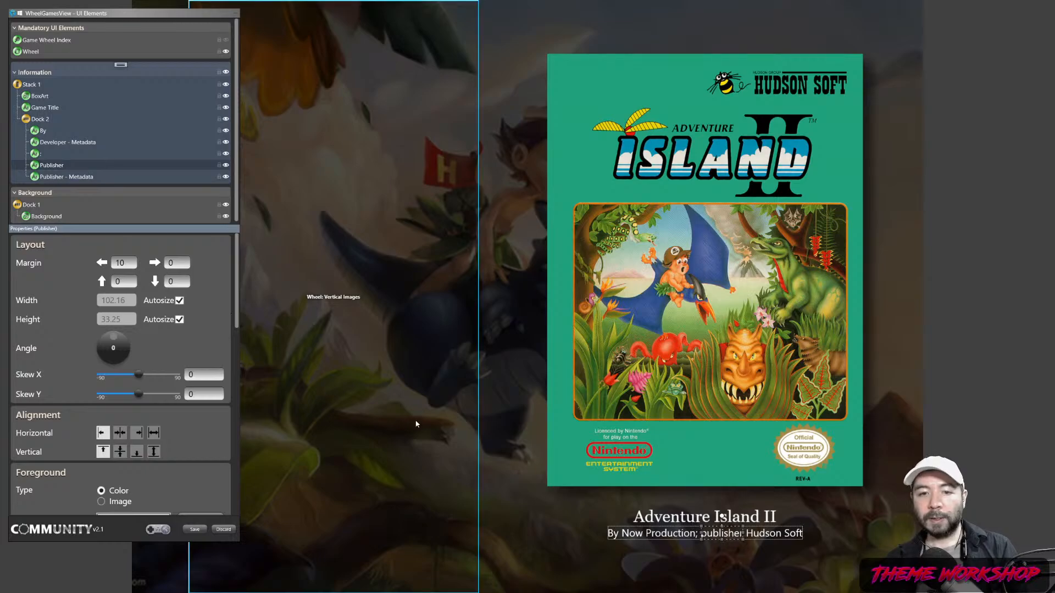
left_click(497, 419)
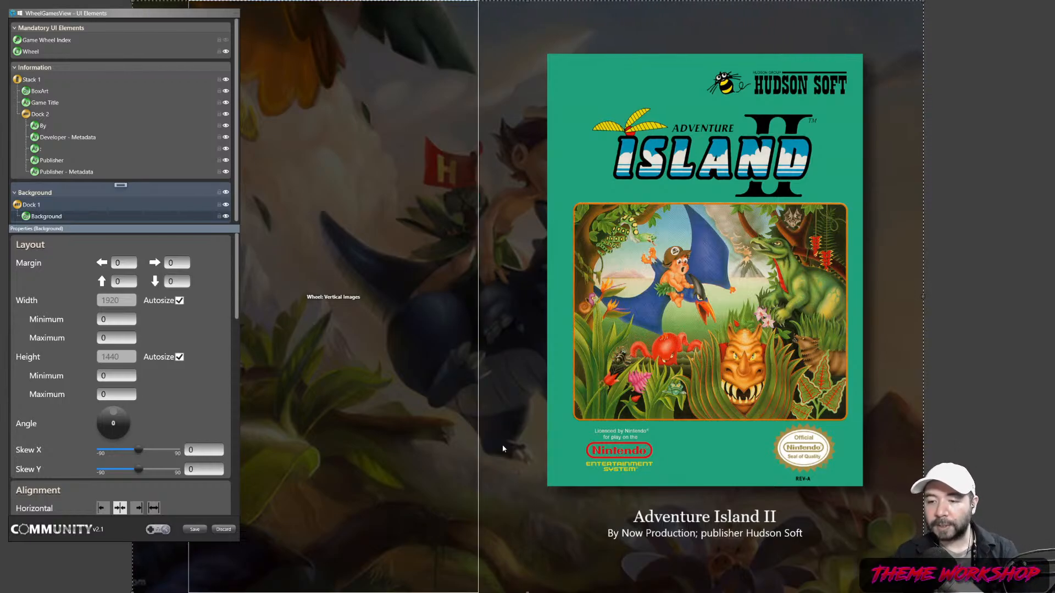
- Compare the developer and publisher line with the LaunchBox for Android screenshot in the browser and return to the theme editor
key("alt+Tab")
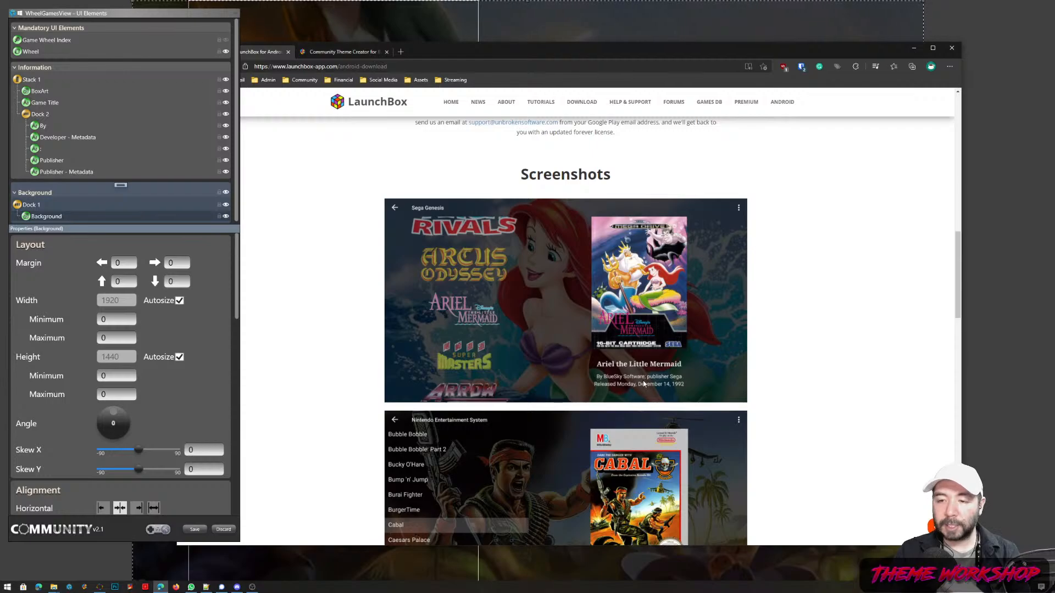
key("alt+Tab")
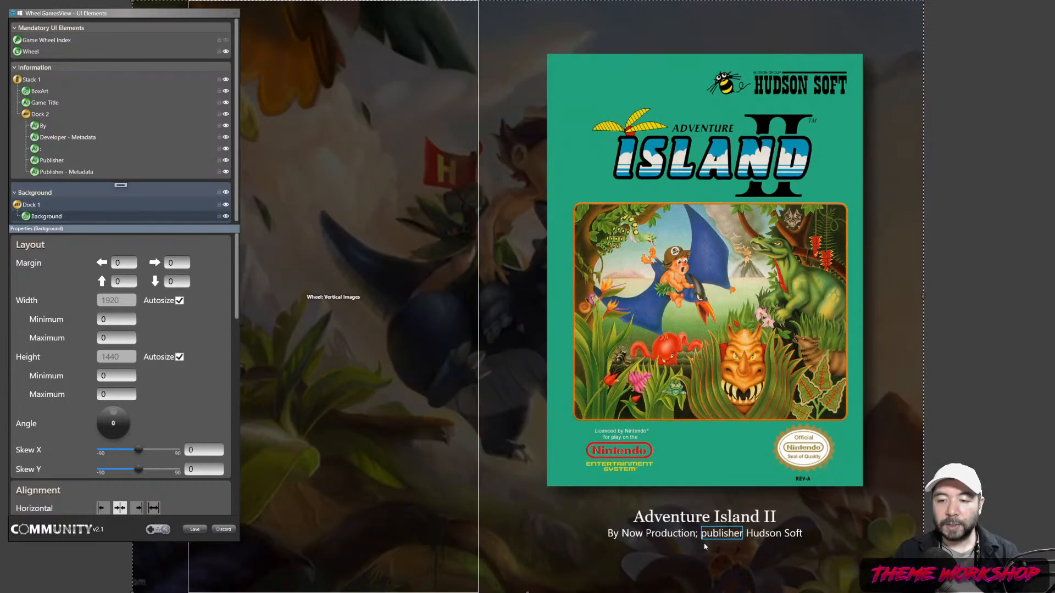
key("alt+Tab")
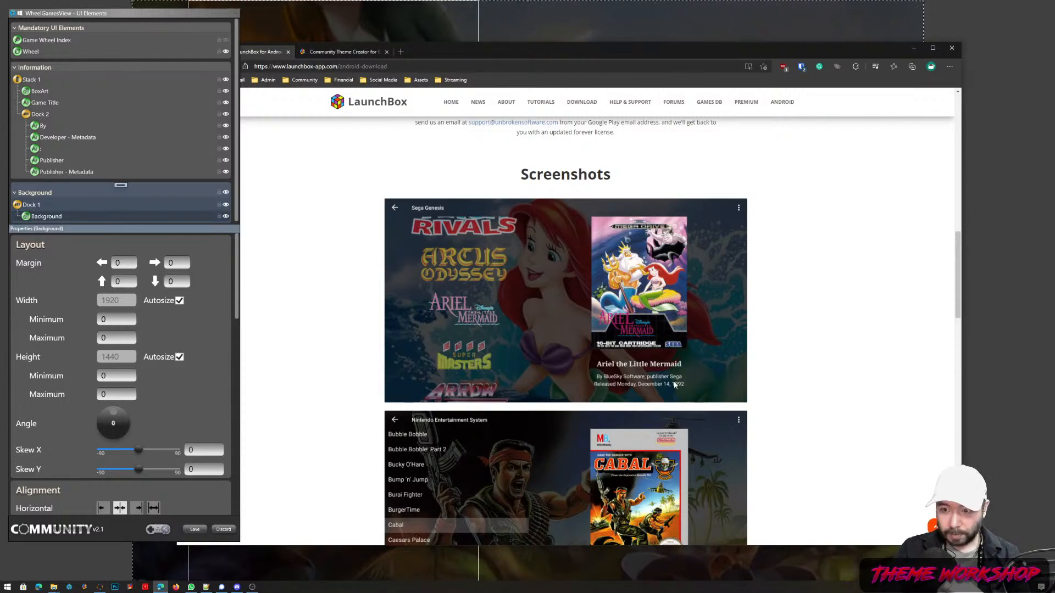
key("alt+Tab")
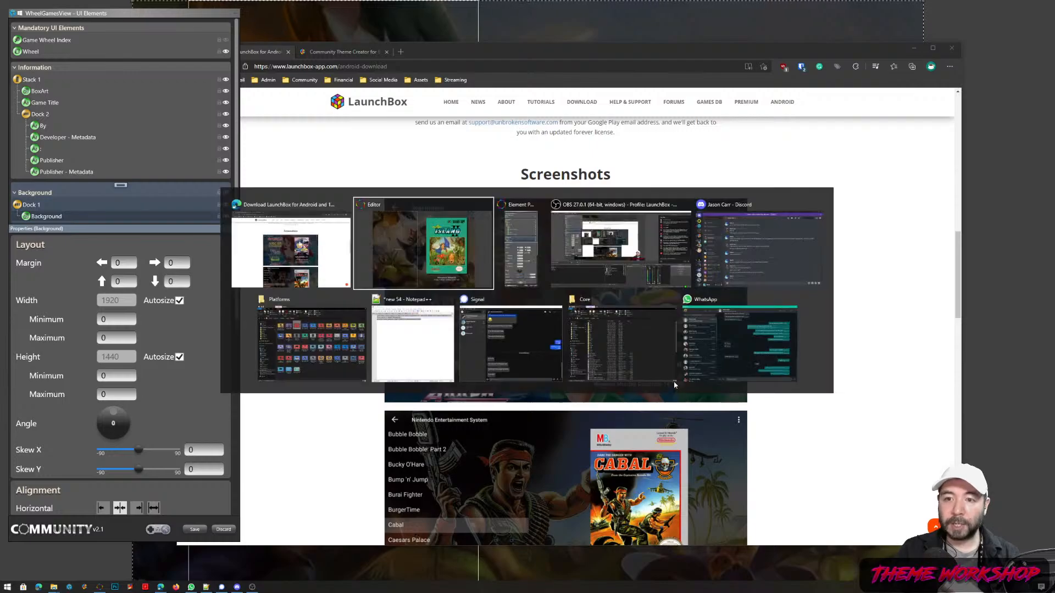
- Lower the foreground opacity of Dock 2 to 90% and reduce it further to 80%
left_click(40, 114)
left_click_drag(237, 288, 242, 369)
double_click(202, 358)
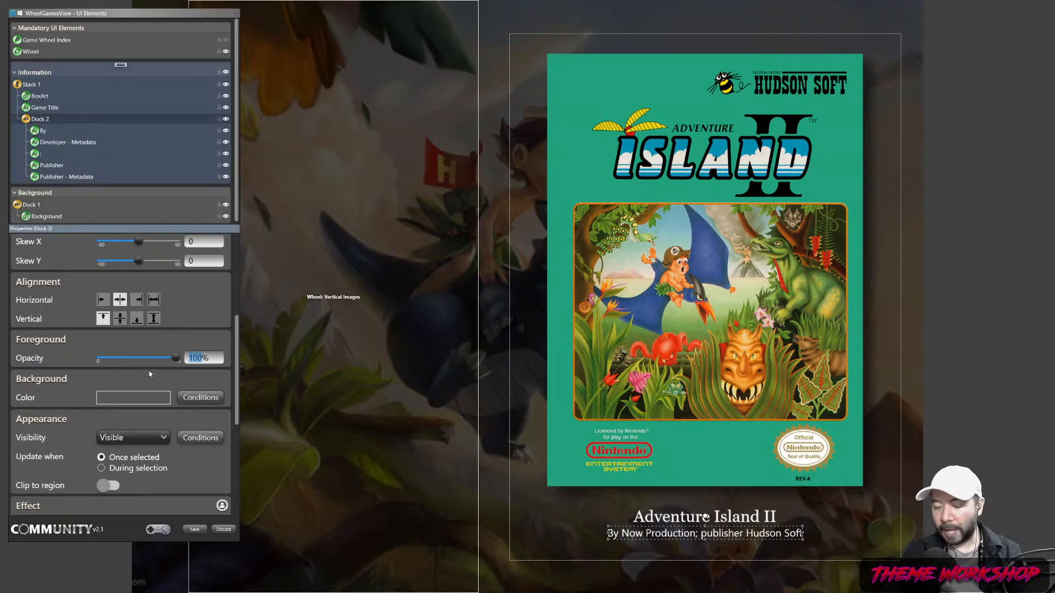
type("90")
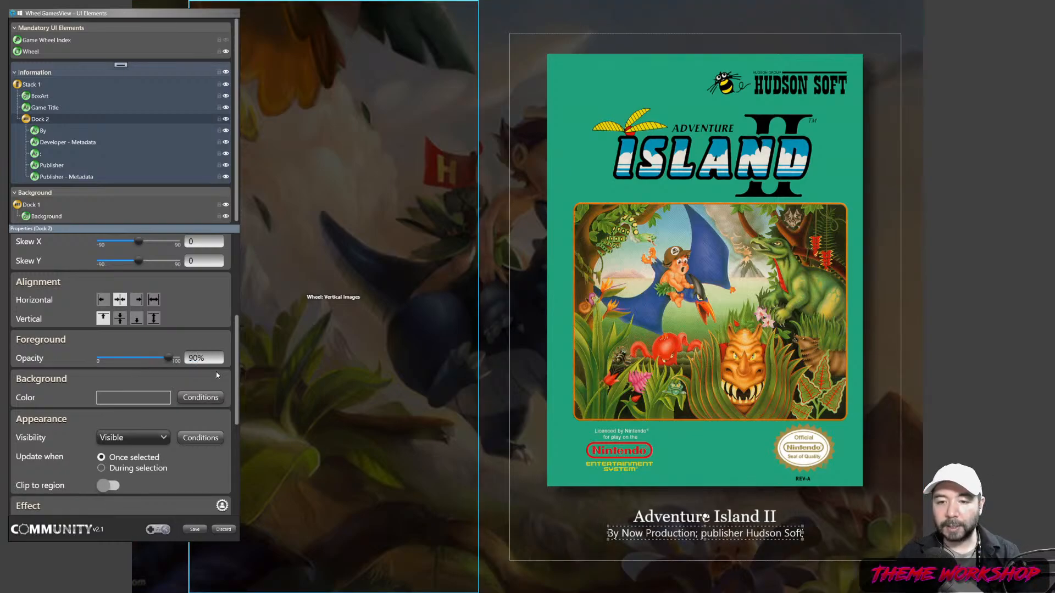
double_click(199, 359)
type("80")
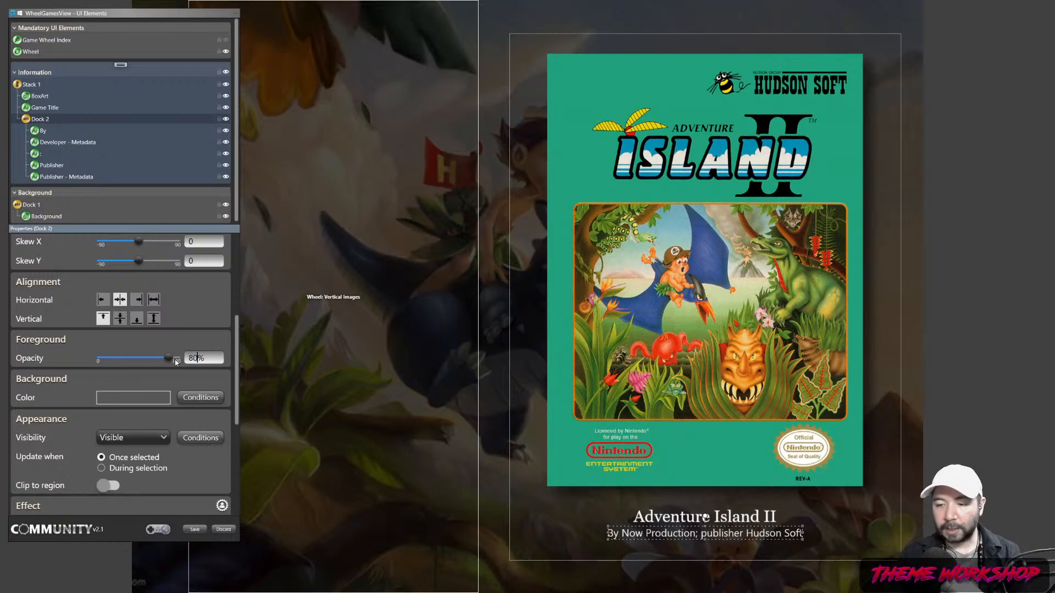
left_click(499, 372)
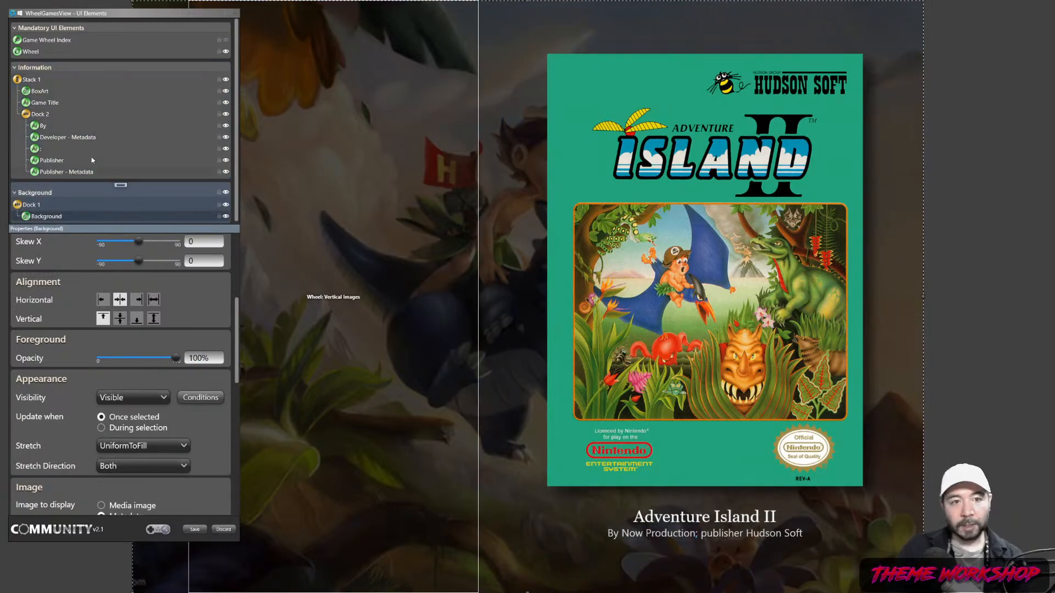
- Duplicate Dock 2 with all its text elements to add a second details line in Stack 1
right_click(37, 115)
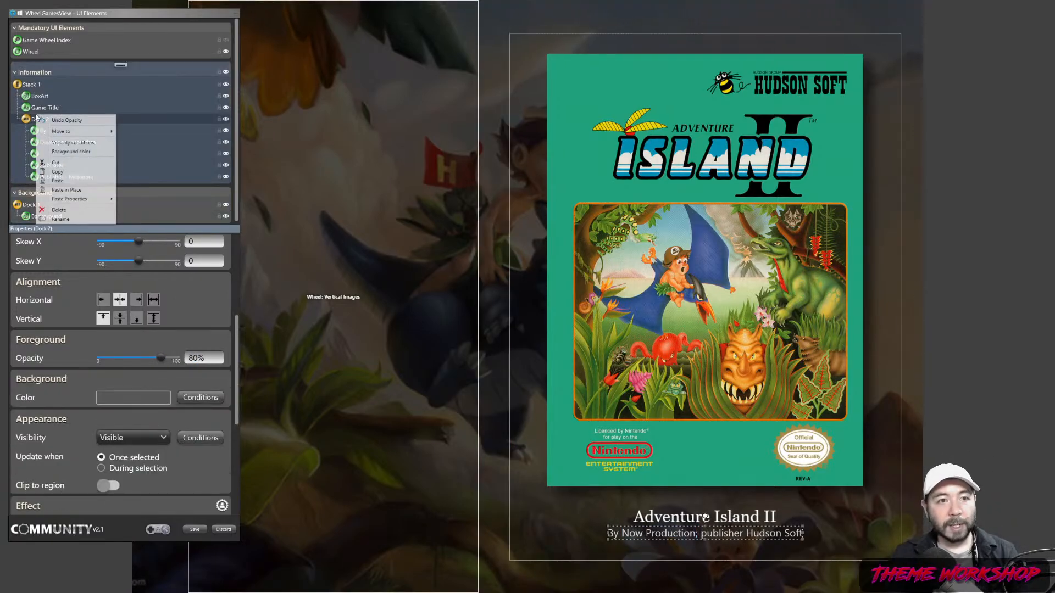
left_click(69, 174)
right_click(38, 121)
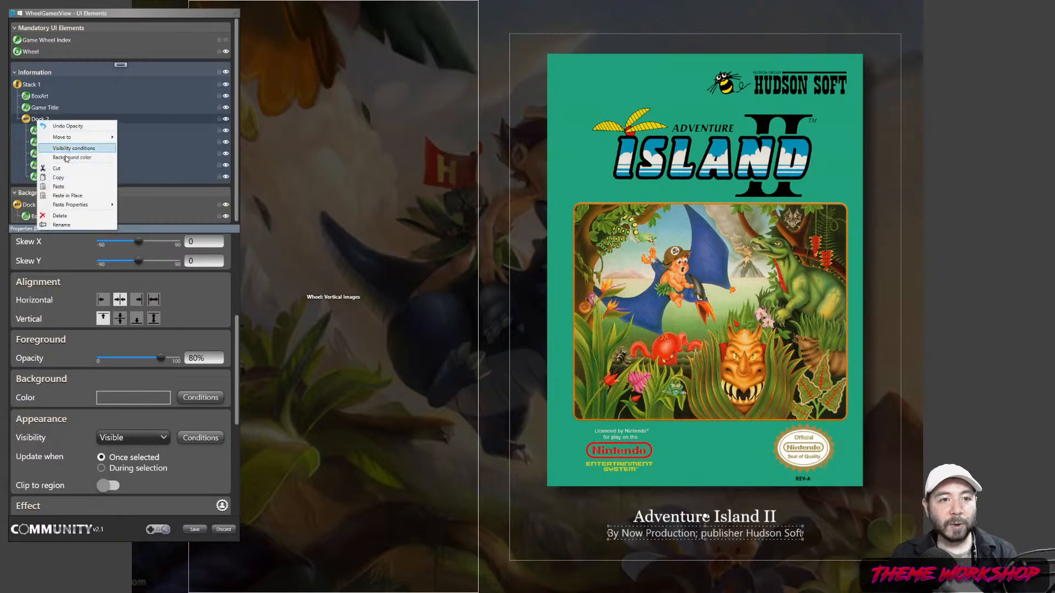
left_click(70, 187)
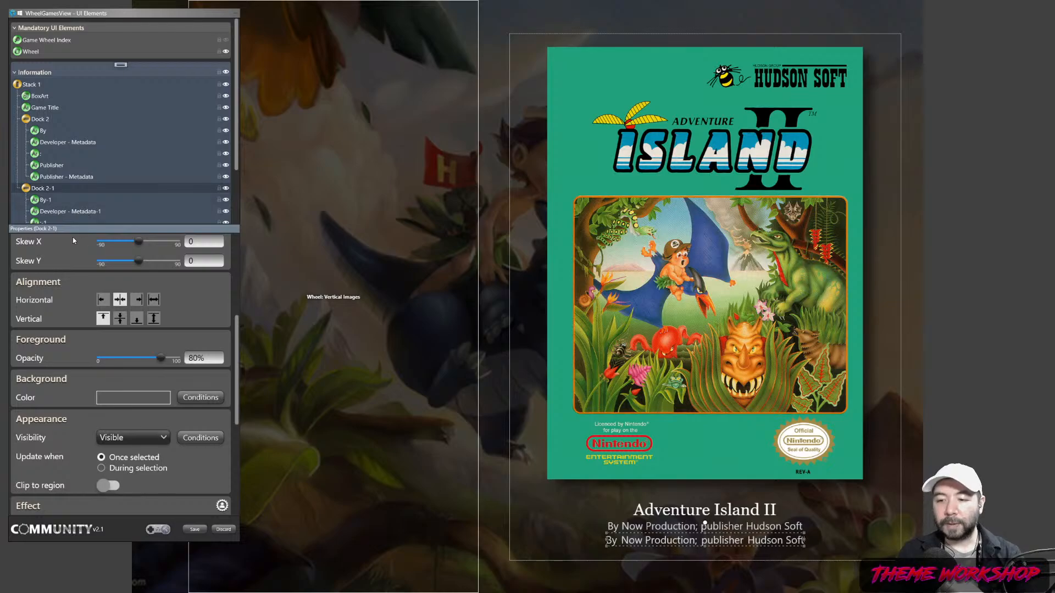
- Set the constant value of the "By" text in the duplicated dock to "Released"
scroll(55, 187, "down", 3)
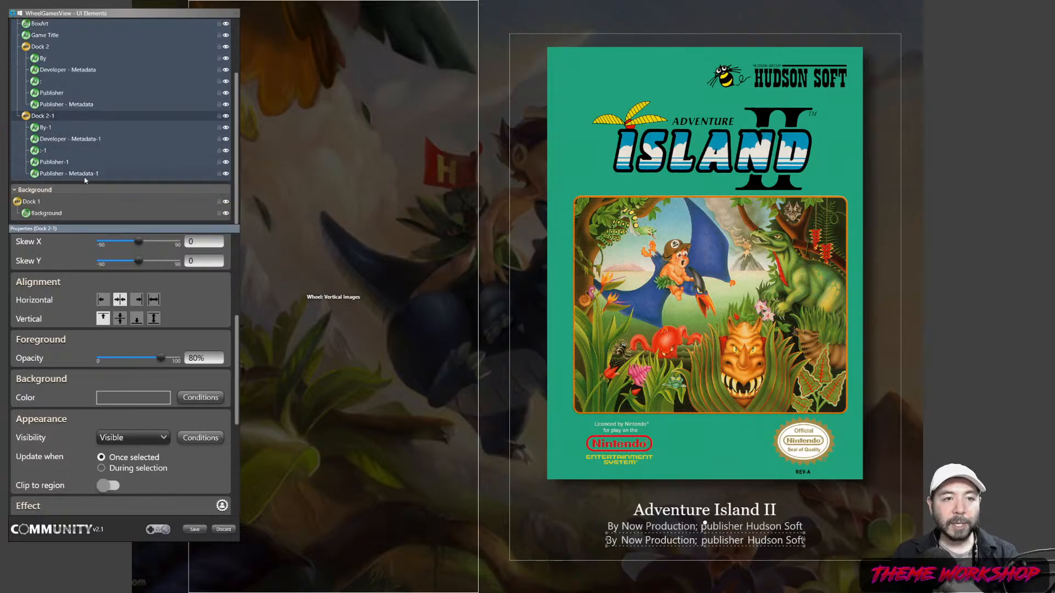
left_click(68, 173)
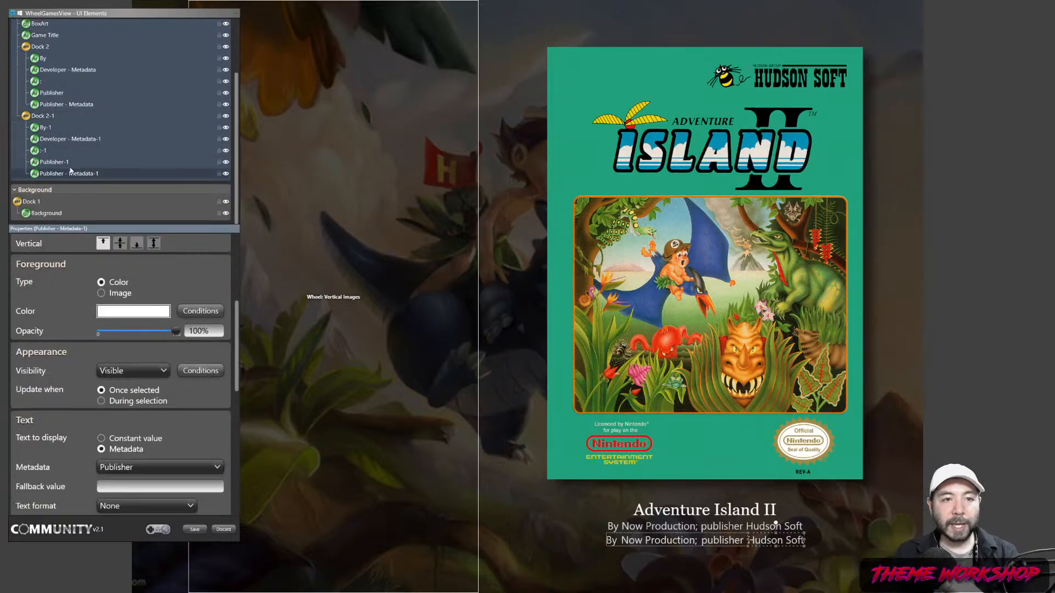
left_click(47, 129)
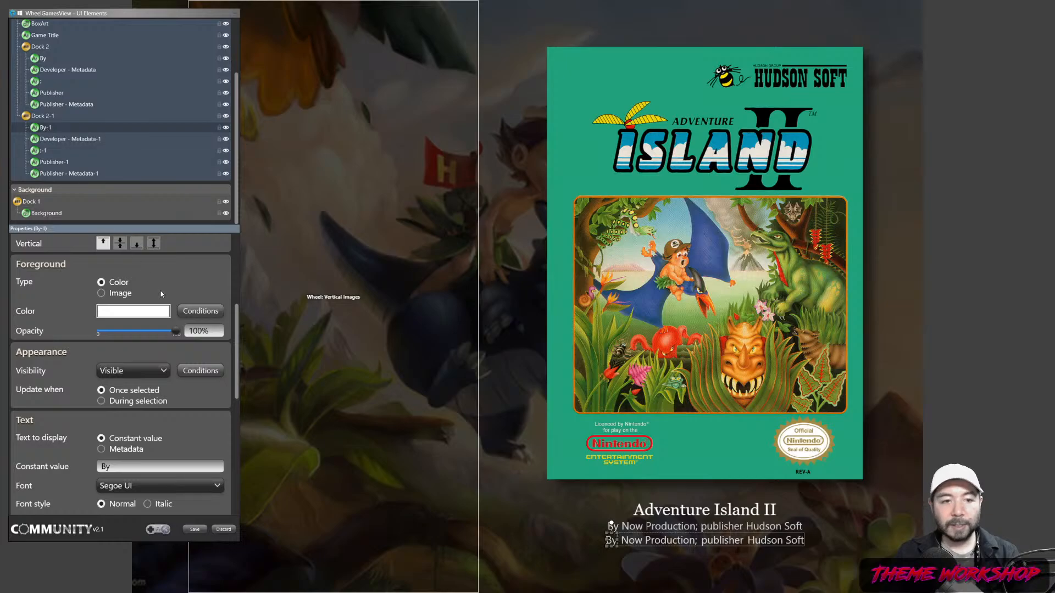
scroll(239, 359, "down", 3)
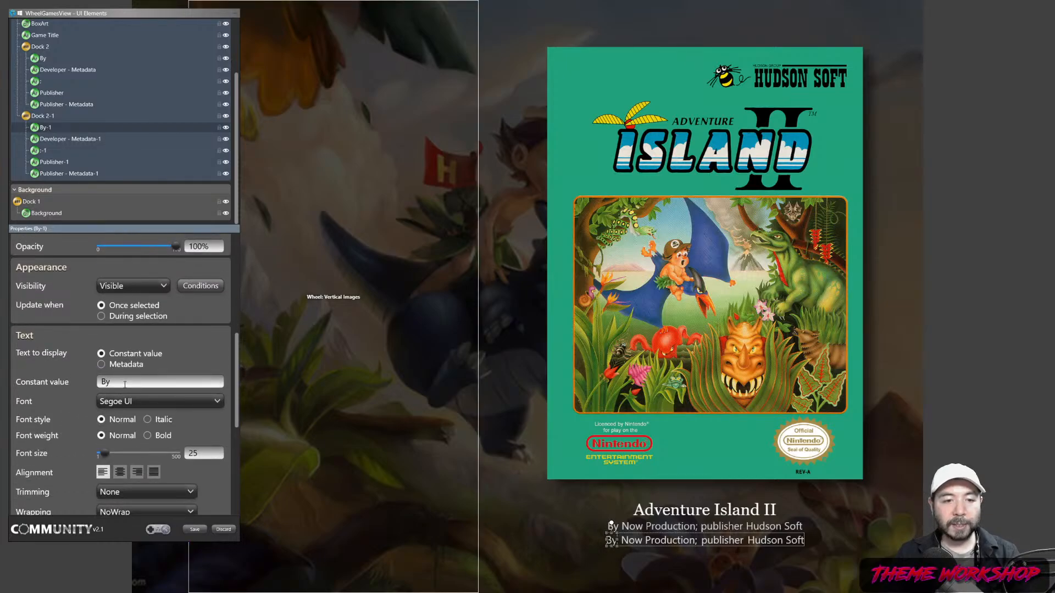
double_click(97, 384)
type("Rela")
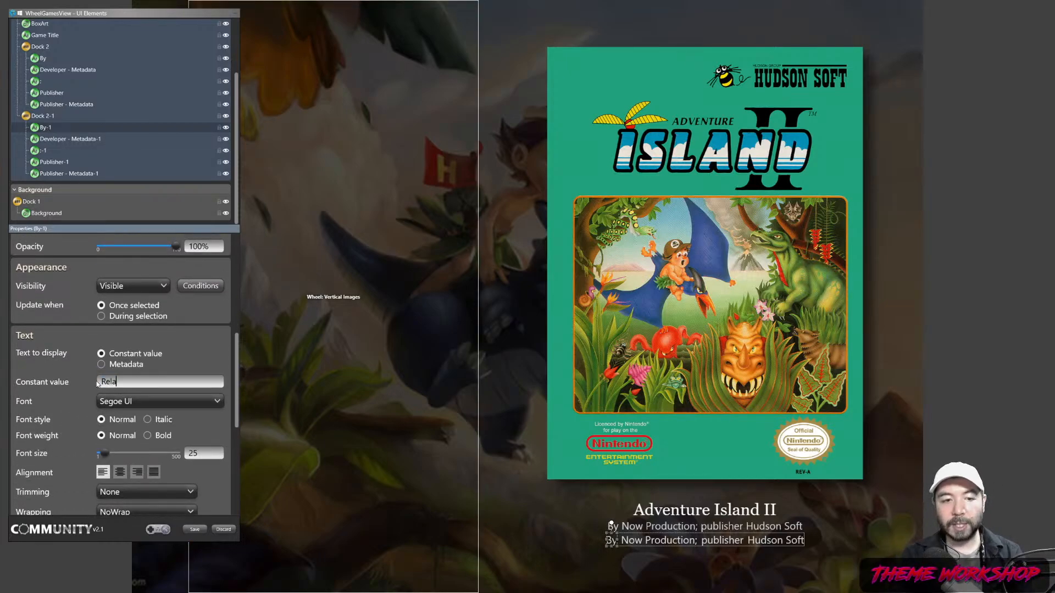
key("BackSpace")
type("eased")
- Check the wording of the release date line in the LaunchBox for Android screenshot in the browser and return to the theme editor
key("alt+Tab")
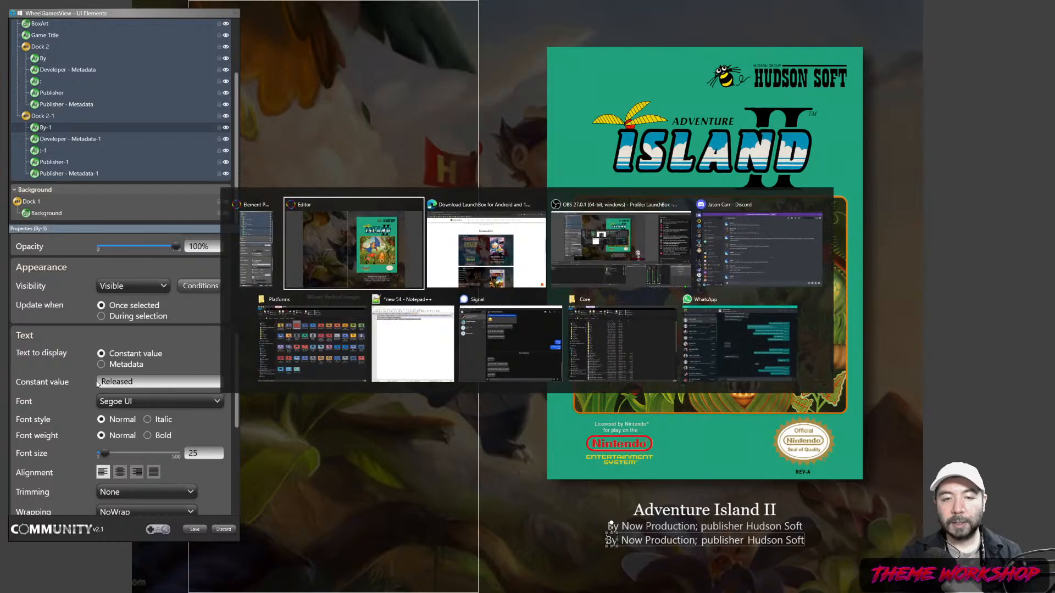
key("Tab")
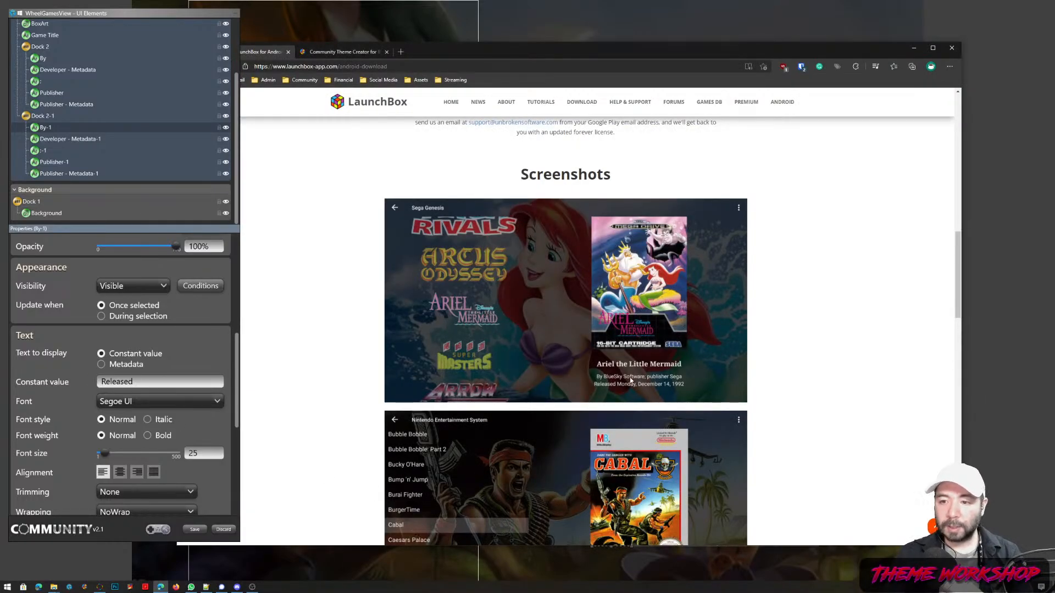
key("alt+Tab")
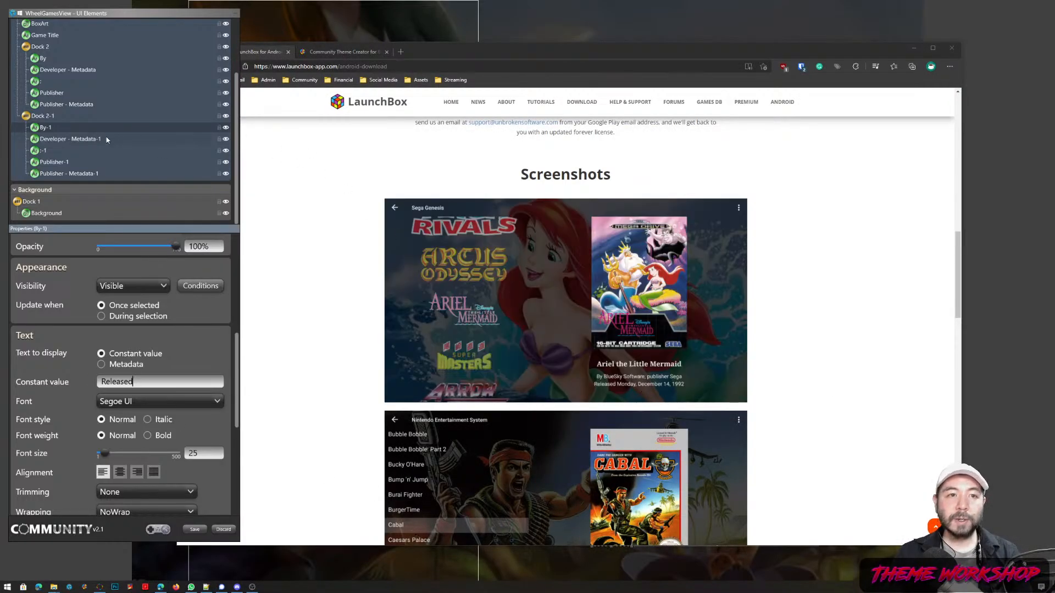
- Add a Release Date element to the Information group and place it in Dock 2-1 directly after By-1
scroll(105, 104, "up", 3)
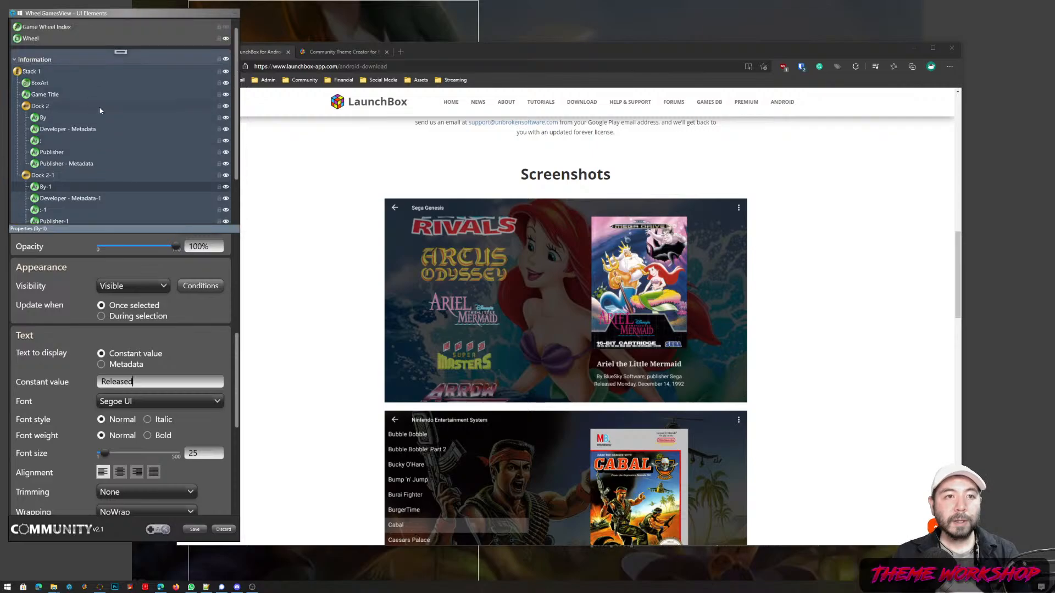
left_click(120, 51)
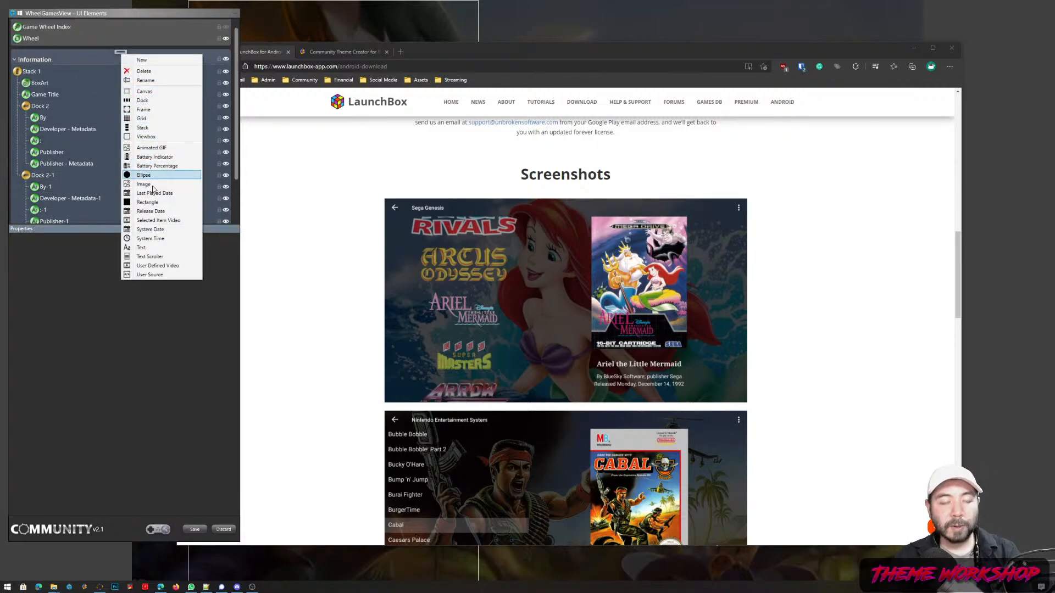
left_click(149, 211)
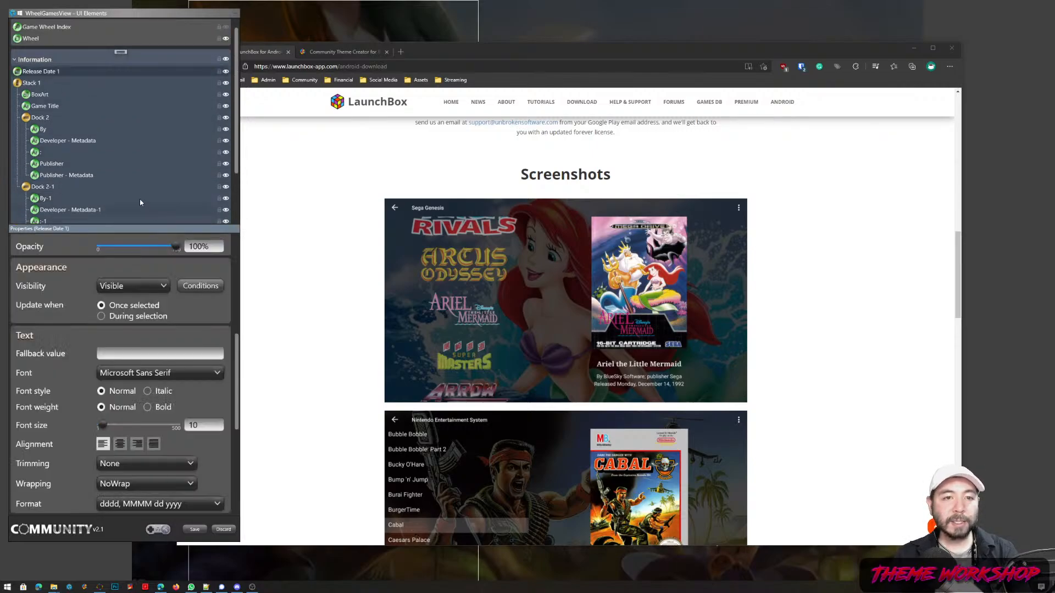
mouse_move(37, 73)
left_mouse_down()
mouse_move(38, 94)
mouse_move(122, 221)
mouse_move(53, 178)
mouse_move(43, 129)
left_mouse_up()
- Rename the By-1 text element in Dock 2-1 as Released
left_click(49, 108)
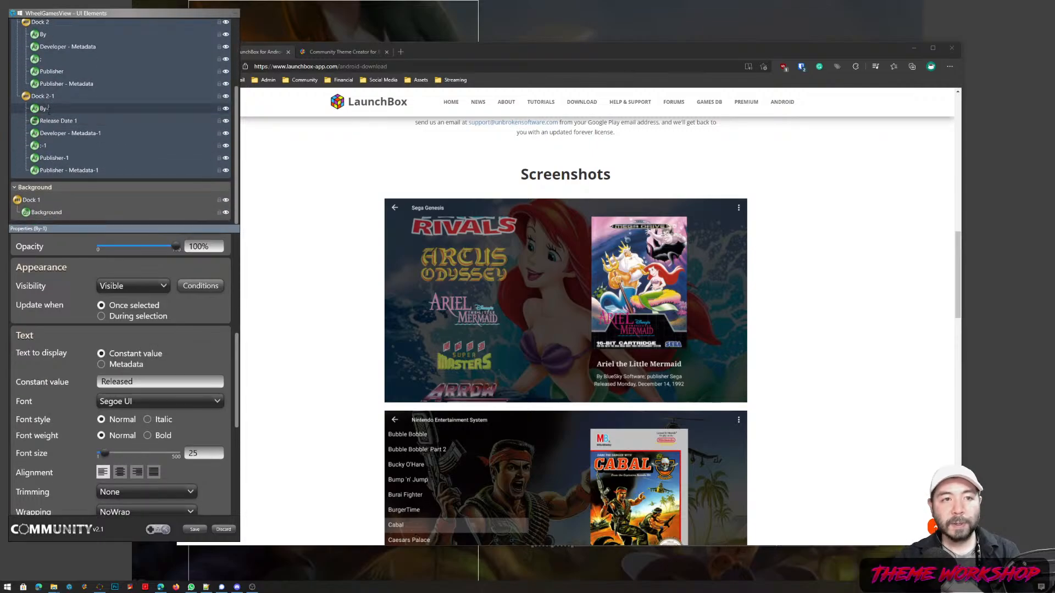
type("Relea")
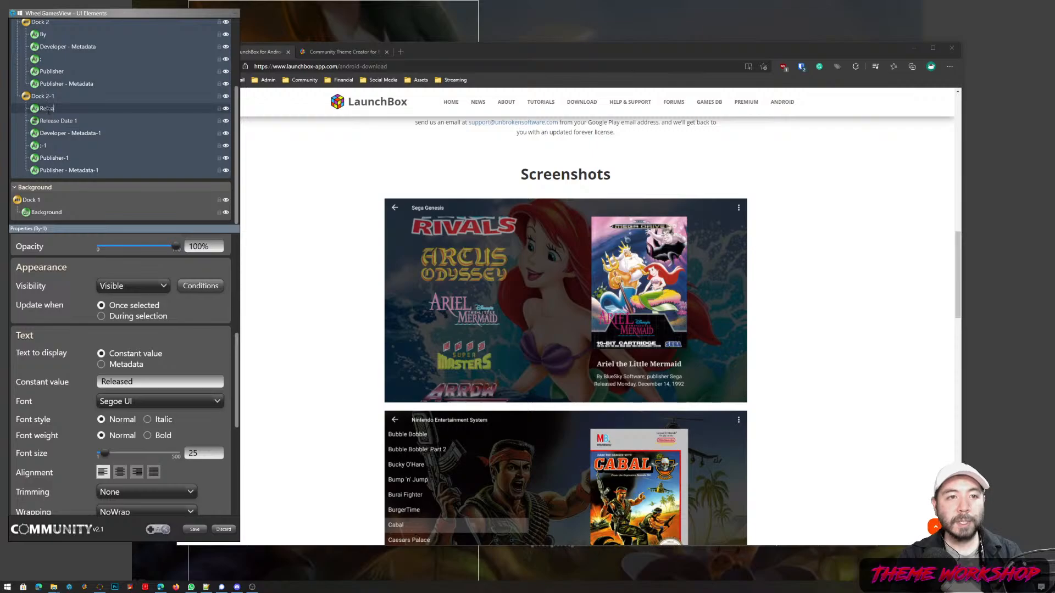
type("sed")
key("Return")
- Delete the duplicated developer, semicolon, publisher and publisher metadata elements from Dock 2-1, minimizing the browser to reveal the preview
right_click(59, 135)
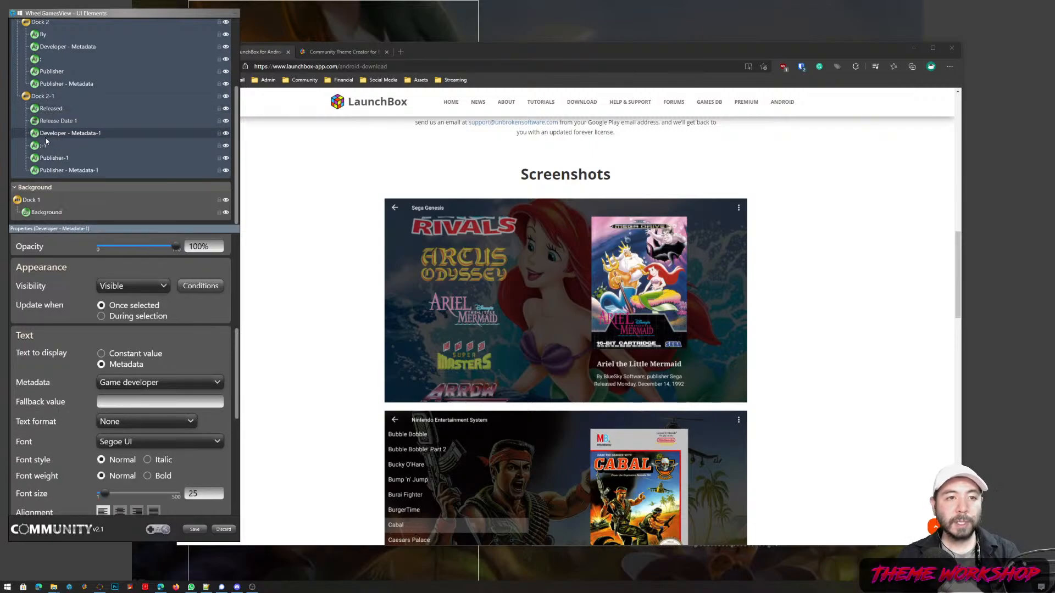
left_click(913, 50)
left_click(914, 50)
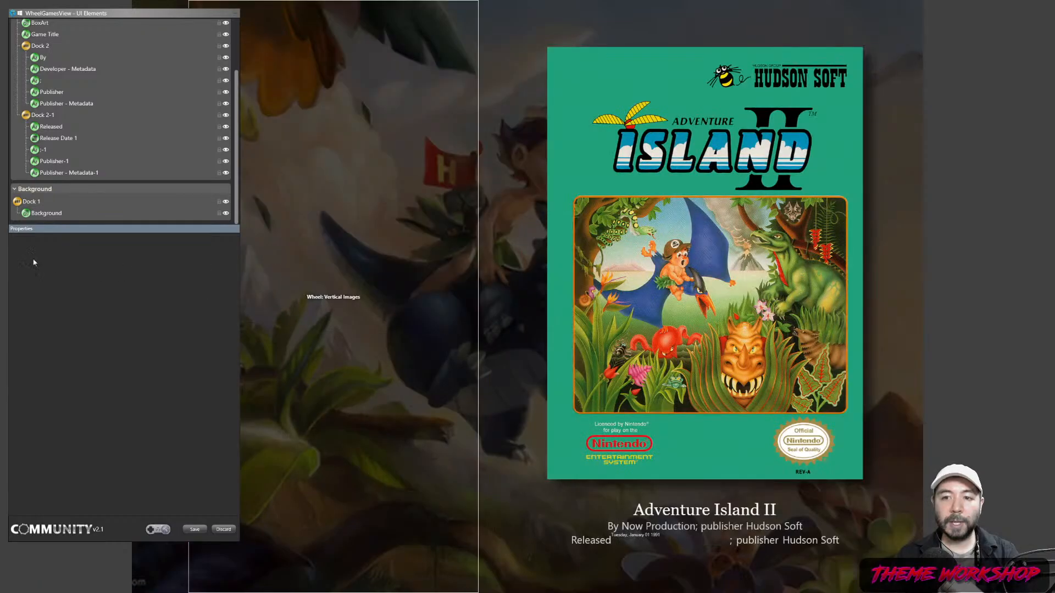
right_click(47, 151)
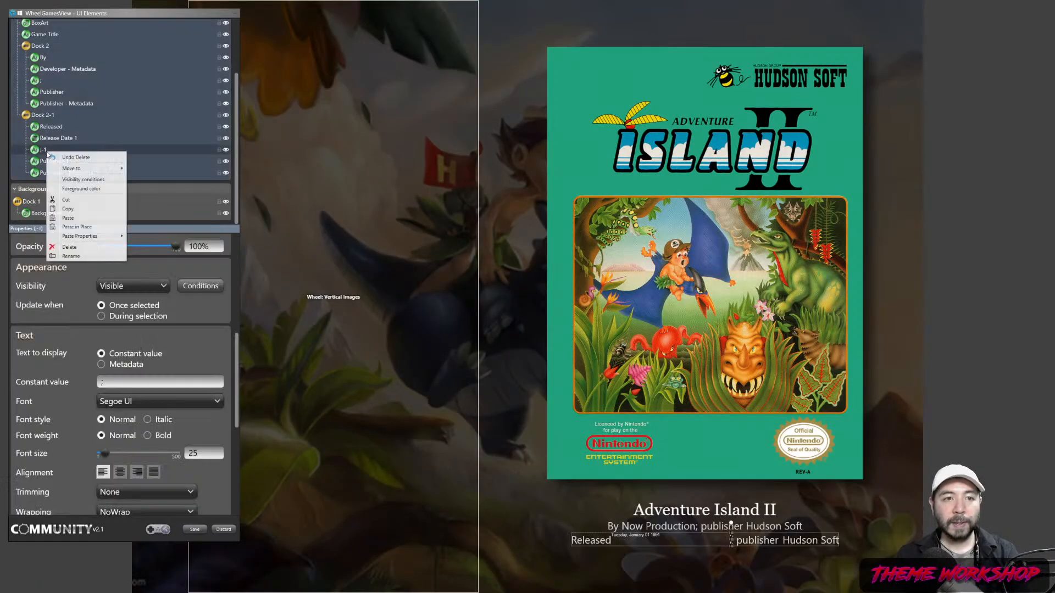
left_click(76, 247)
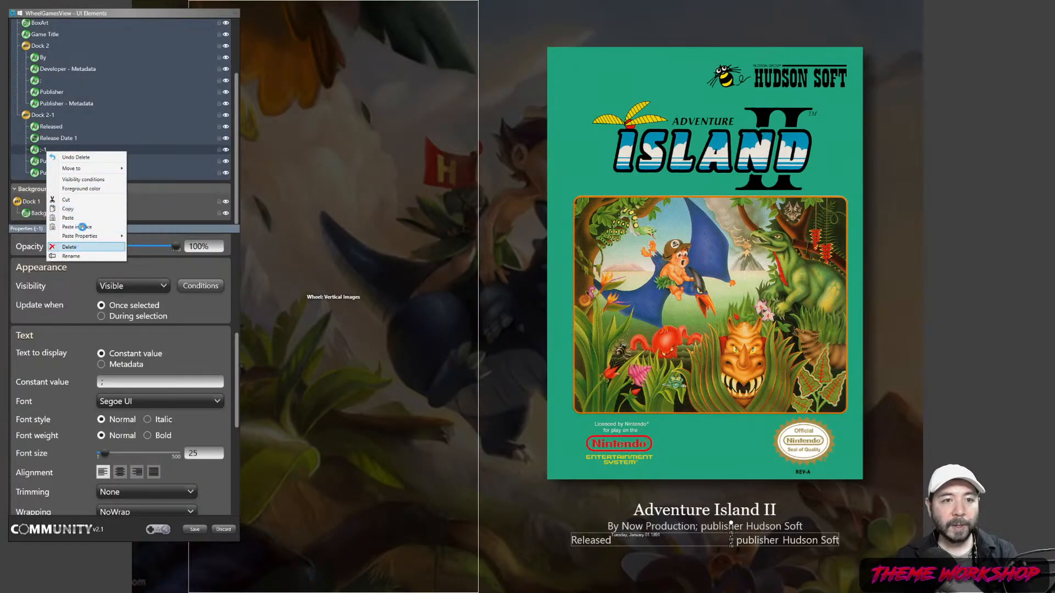
right_click(46, 164)
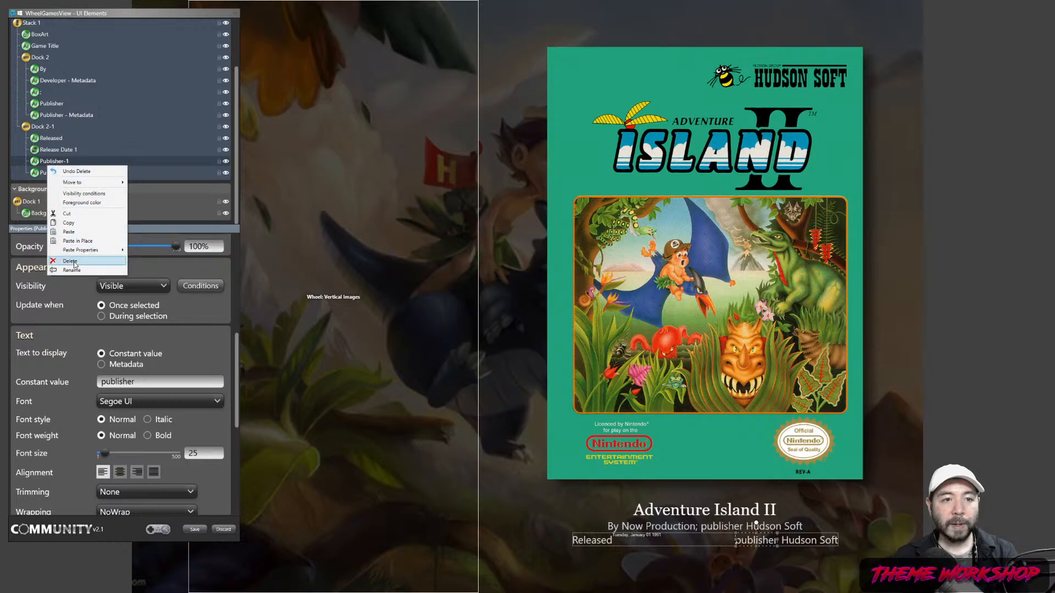
left_click(69, 261)
right_click(48, 173)
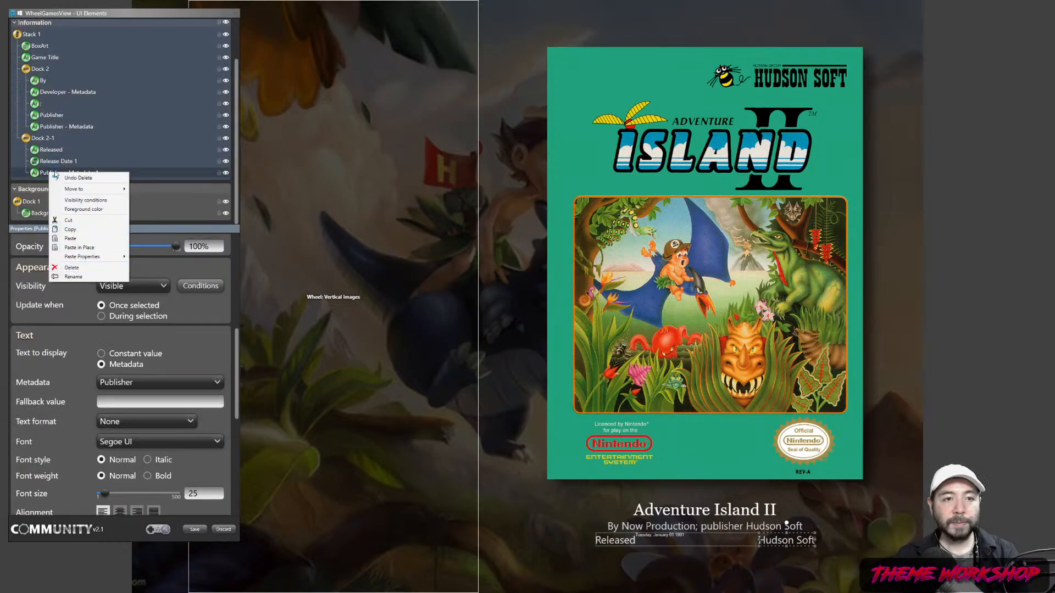
left_click(71, 268)
- Set the font of the Release Date 1 element to Segoe UI
left_click(60, 174)
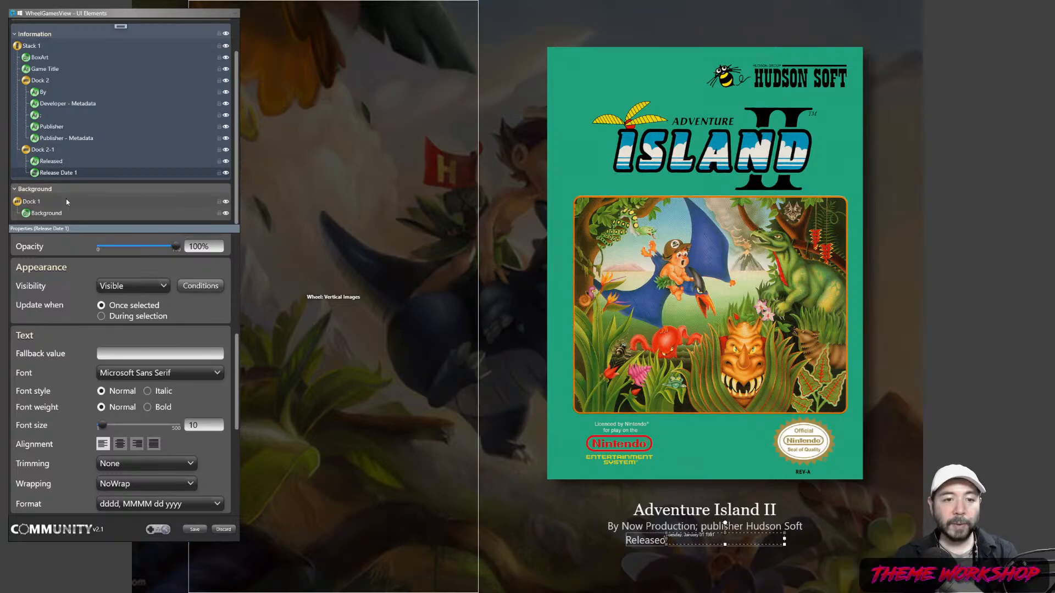
left_click(136, 377)
scroll(136, 378, "down", 15)
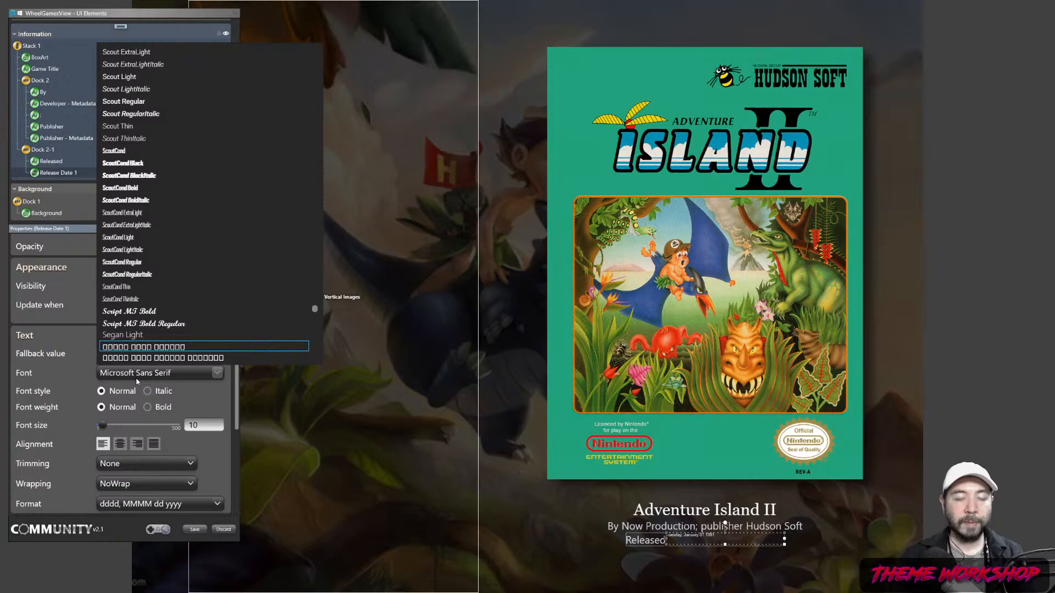
scroll(136, 378, "down", 7)
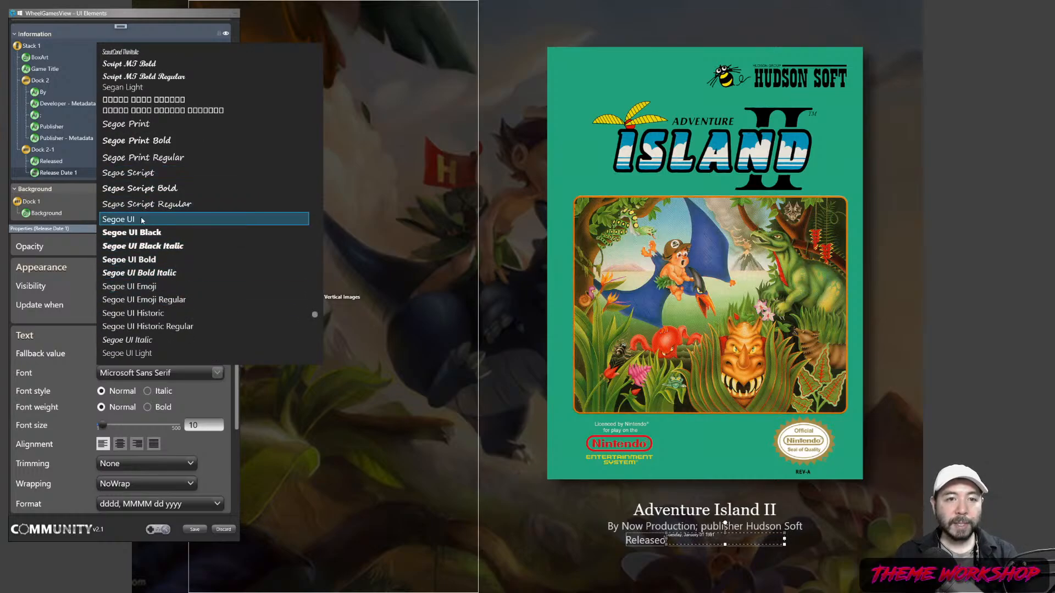
left_click(141, 220)
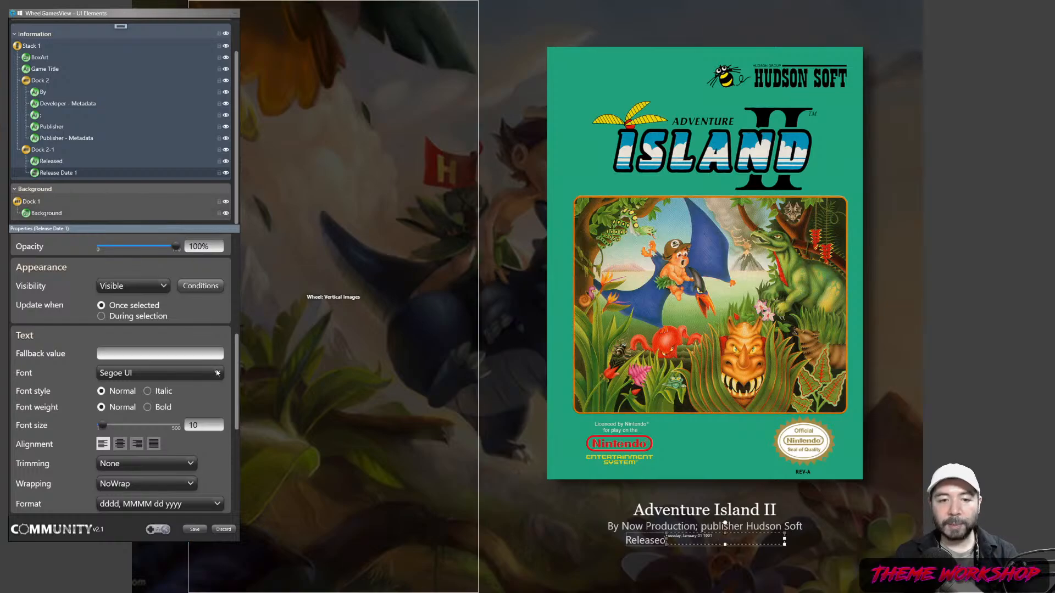
- Set the font size of Release Date 1 to 30 and reduce it to 25
mouse_move(237, 372)
left_mouse_down()
mouse_move(236, 411)
mouse_move(231, 384)
left_mouse_up()
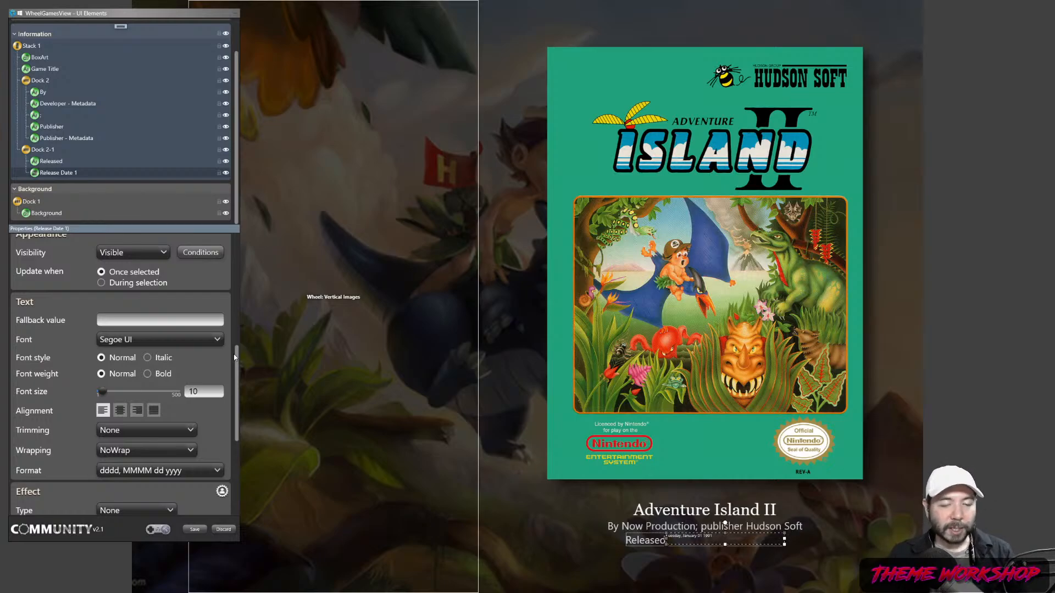
left_click_drag(215, 392, 157, 391)
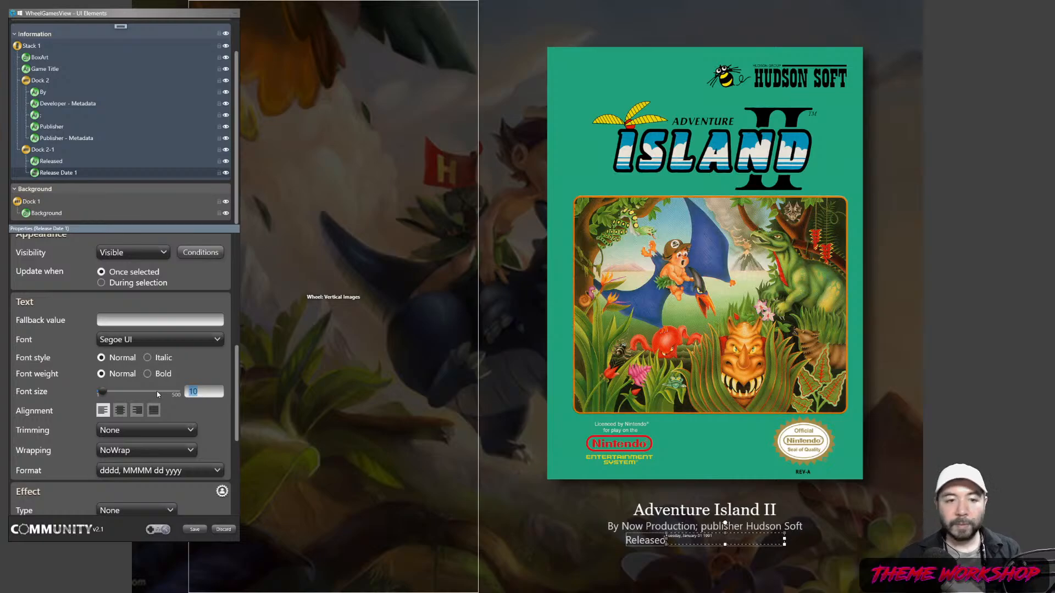
type("30")
left_click(51, 161)
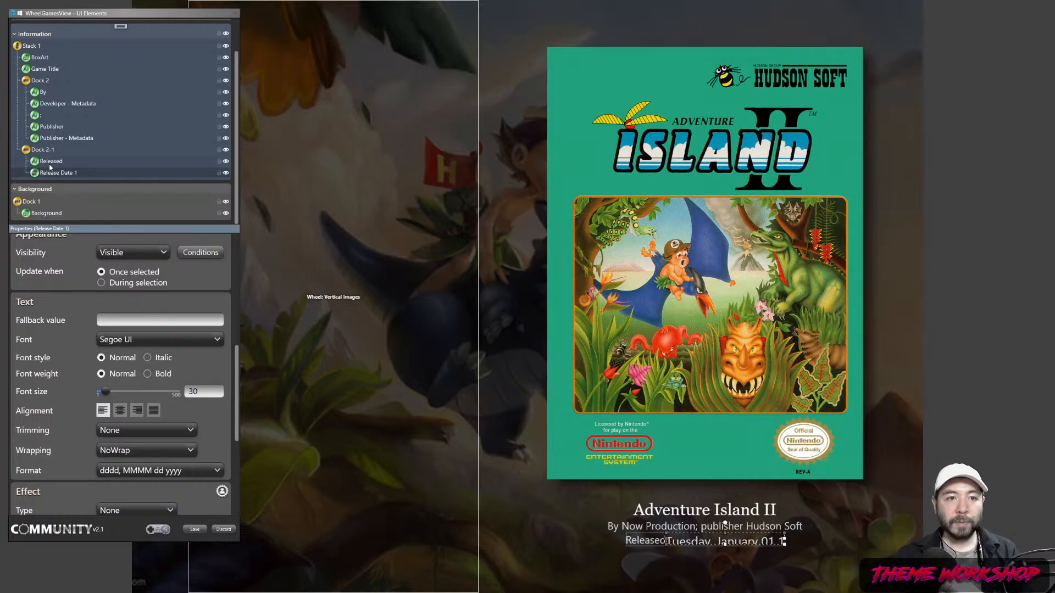
left_click(57, 172, "ctrl")
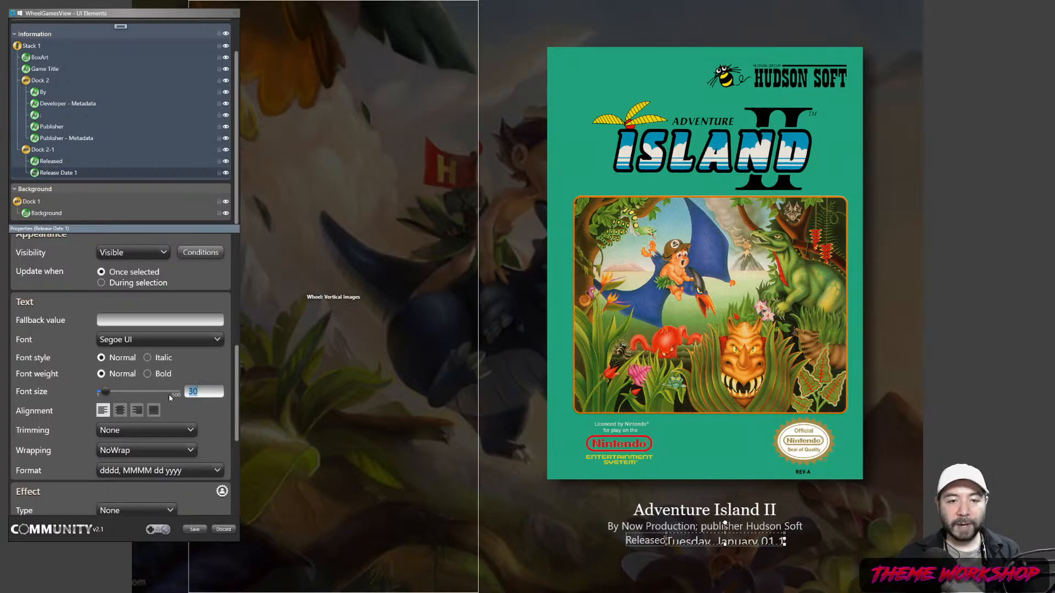
type("25")
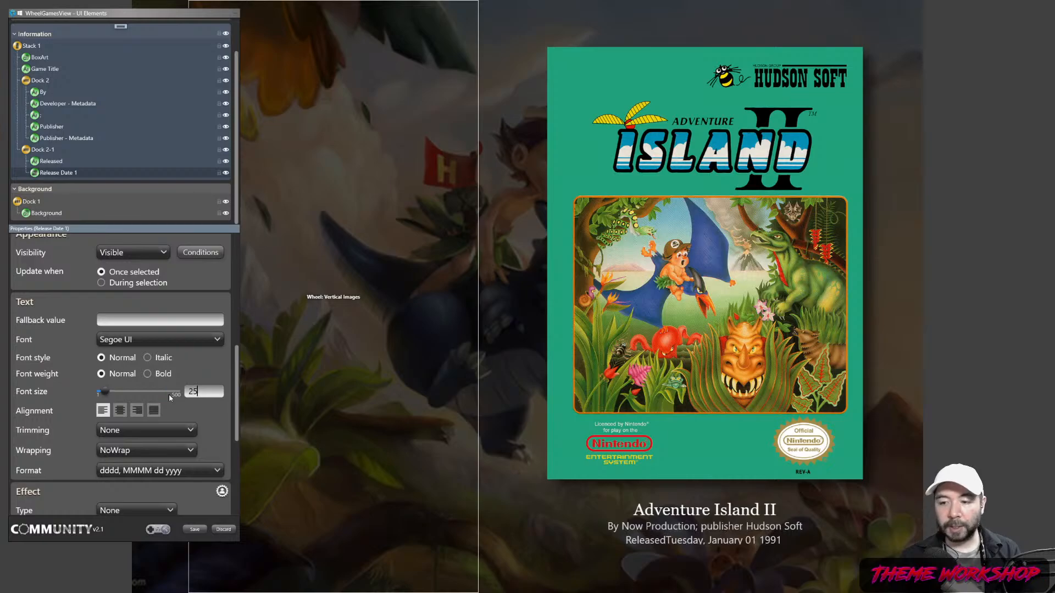
- Enable autosize for the width and height of Release Date 1 and set its left margin to 10
scroll(236, 390, "up", 5)
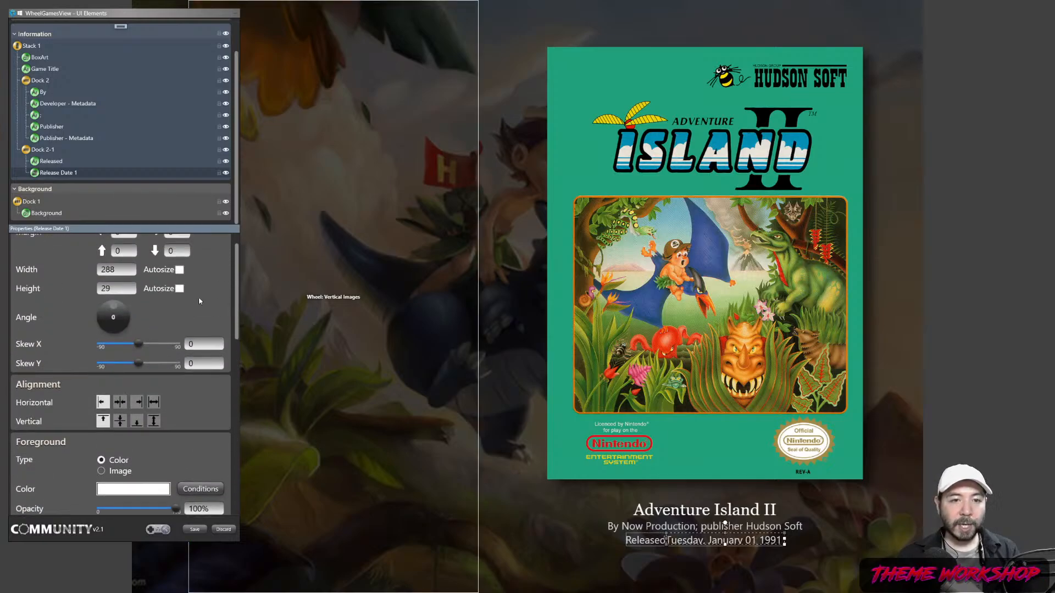
left_click(179, 269)
left_click(180, 289)
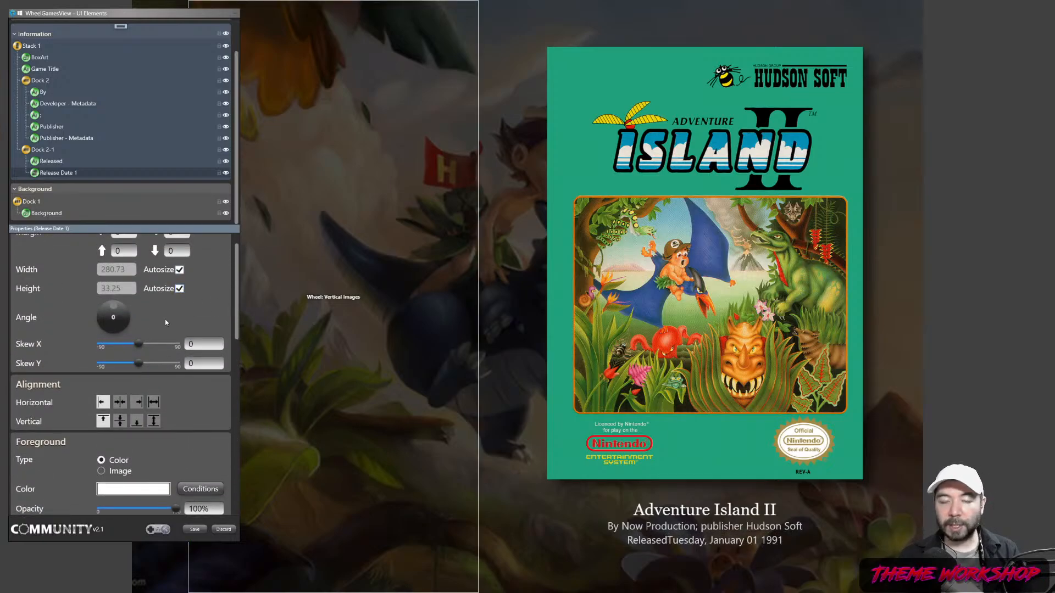
scroll(214, 292, "up", 1)
left_click(130, 267)
type("10")
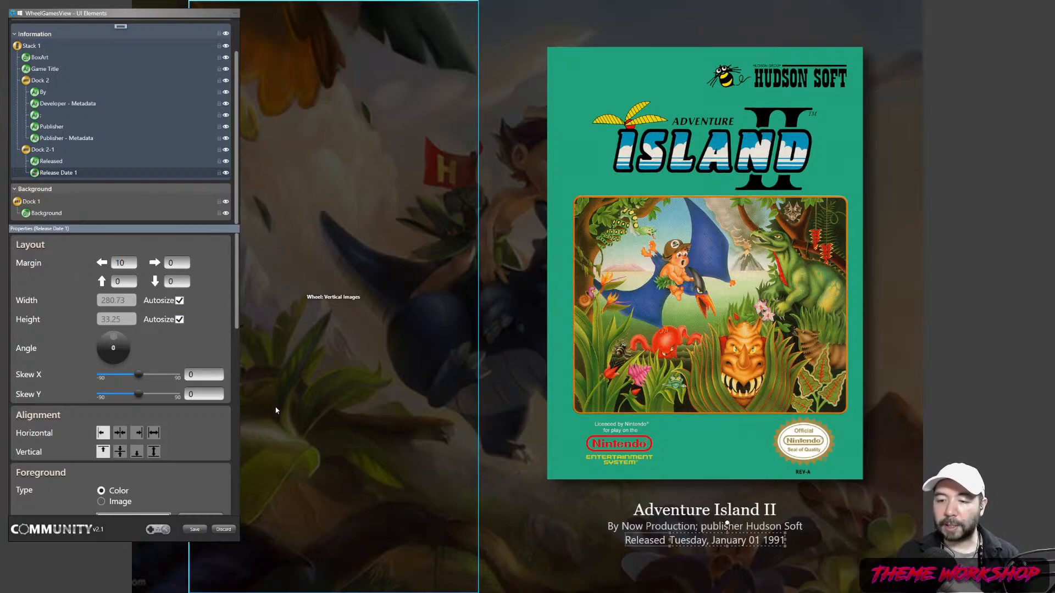
left_click(495, 476)
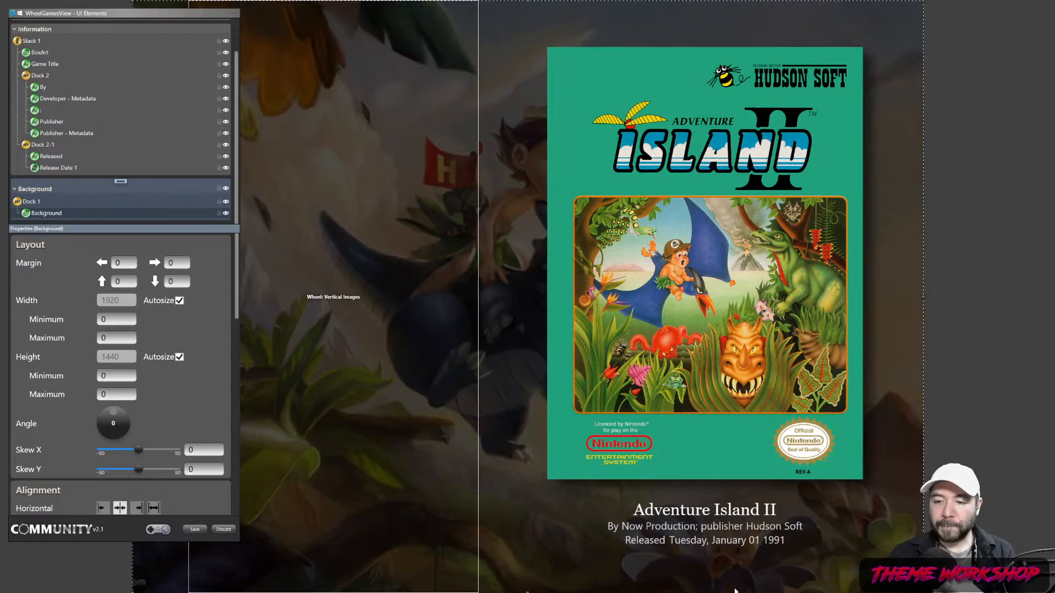
- Compare the spacing with the browser's LaunchBox screenshot, set Dock 2's top margin to 10 and increase it to 12
key("alt+Tab")
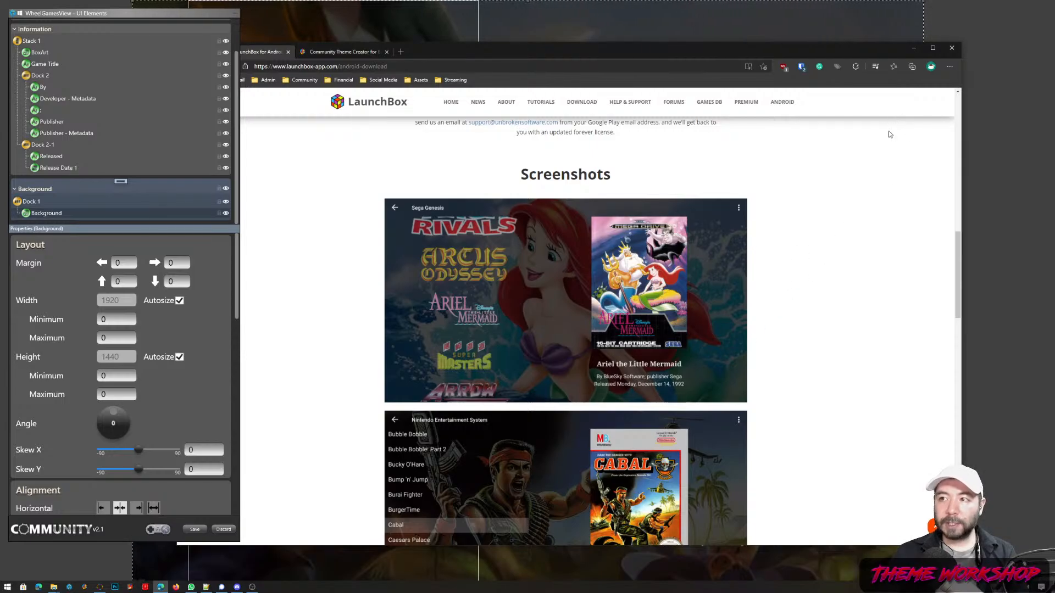
left_click(913, 48)
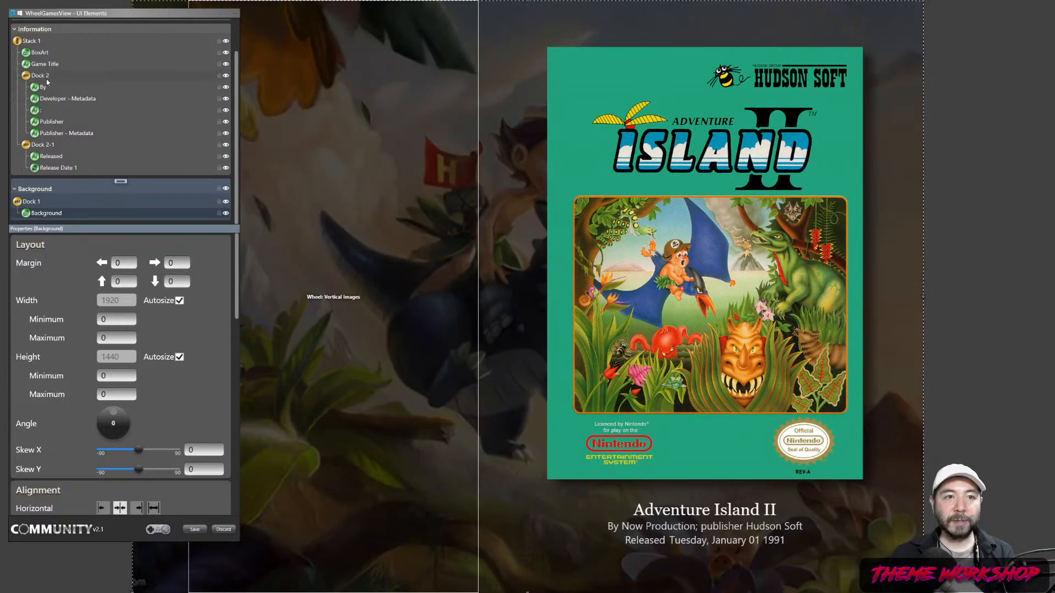
left_click(41, 81)
left_click(101, 281)
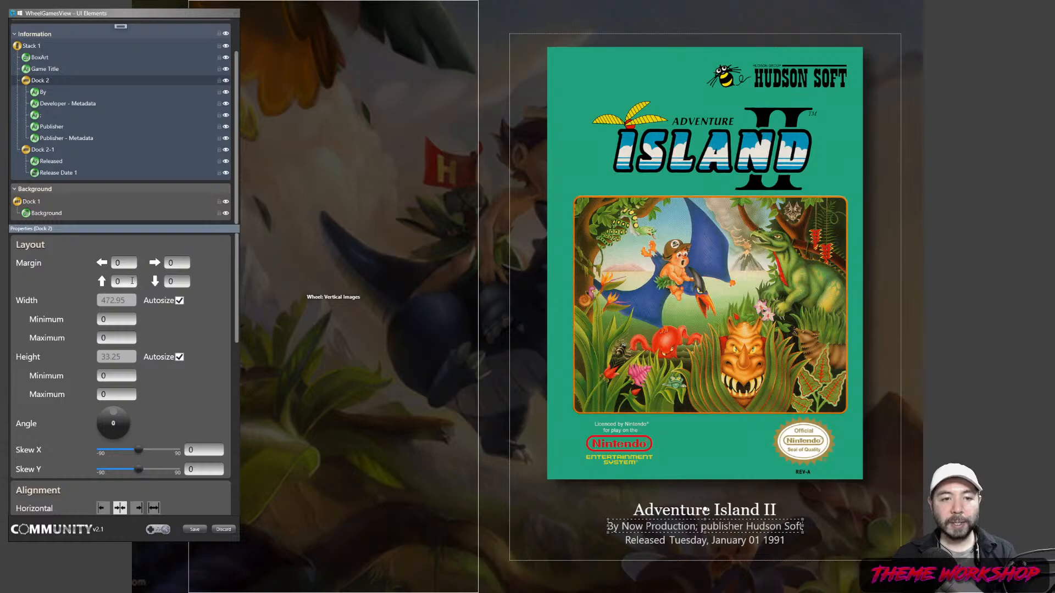
type("10")
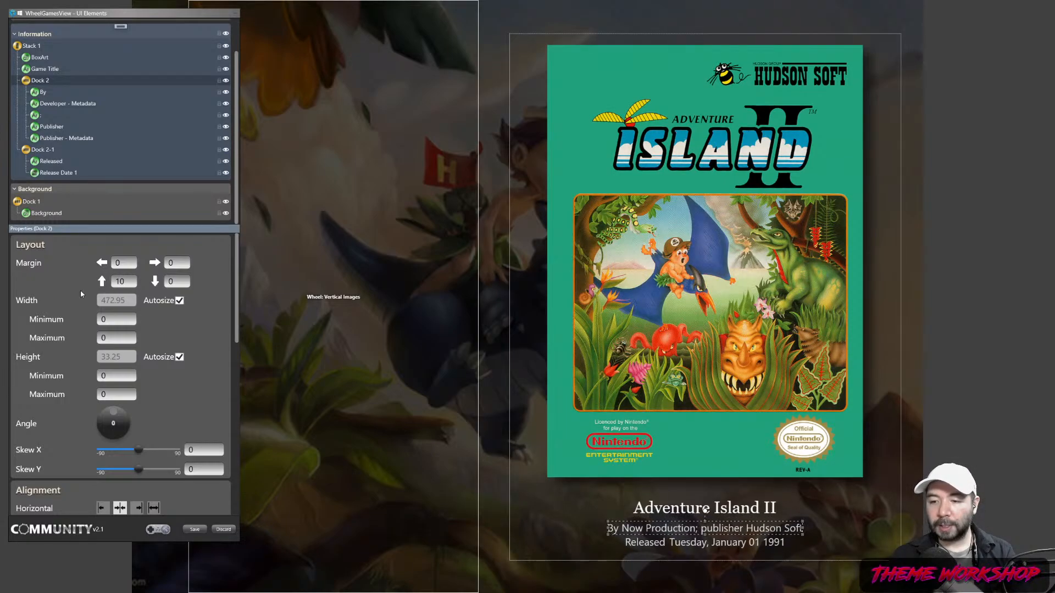
left_click_drag(128, 282, 84, 284)
type("12")
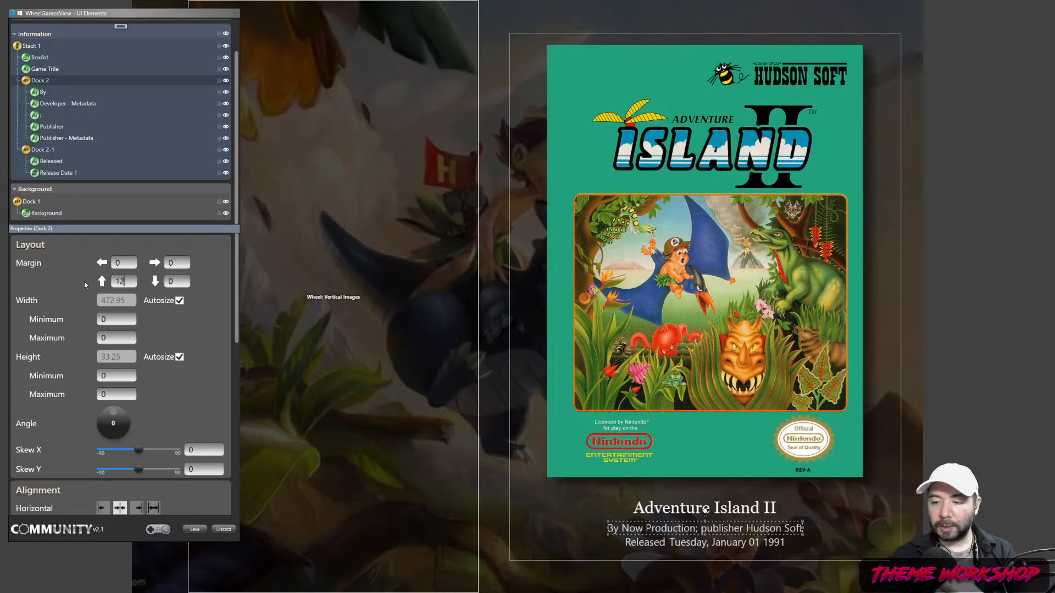
left_click(487, 342)
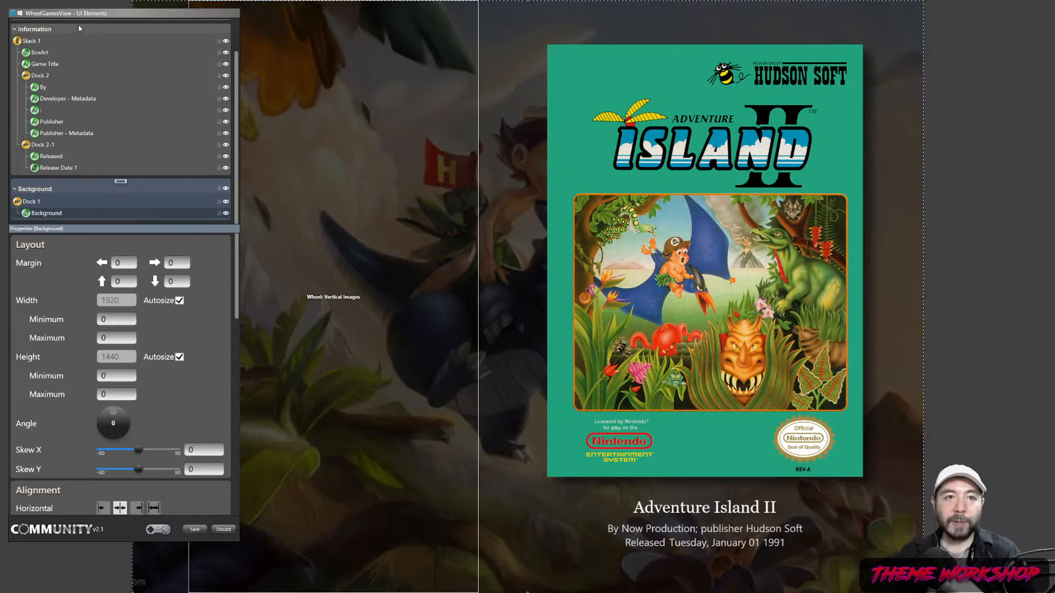
- Widen the wheel element by moving its side edges to a width of 724 with the X position at 118
left_click_drag(85, 15, 598, 25)
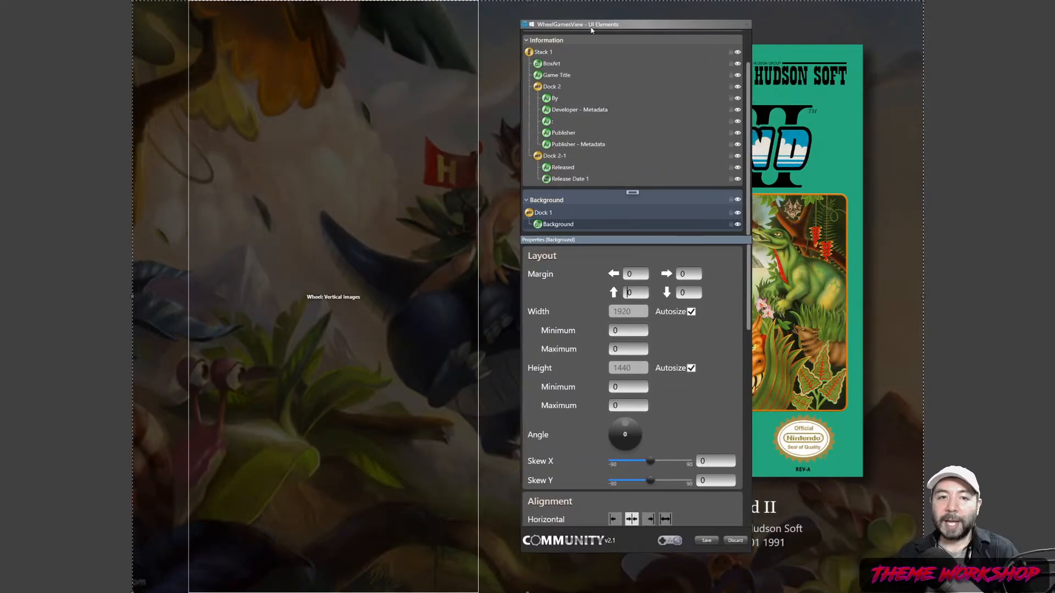
left_click(344, 189)
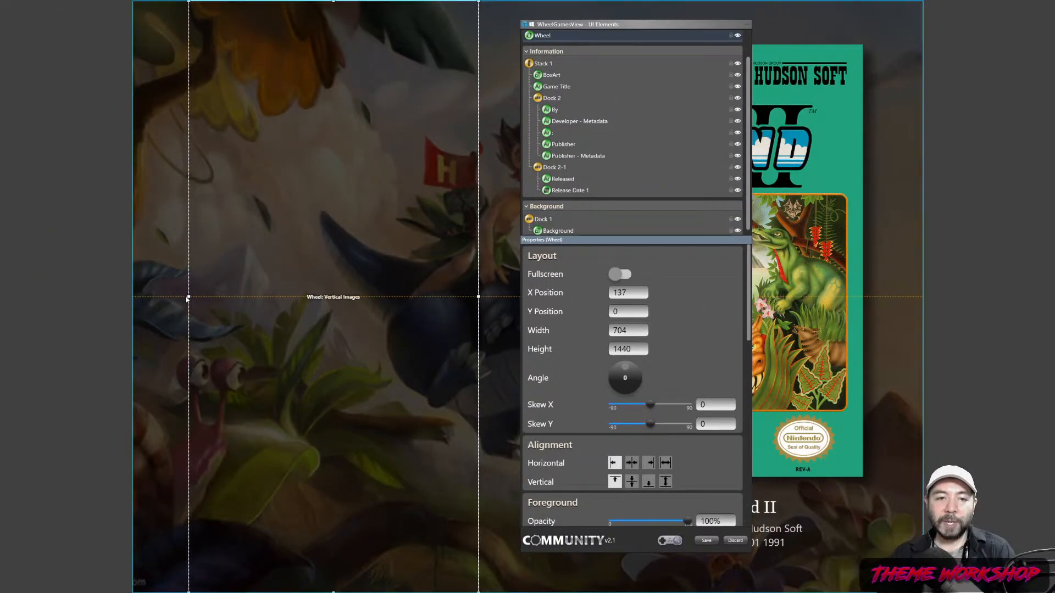
left_click_drag(189, 297, 181, 297)
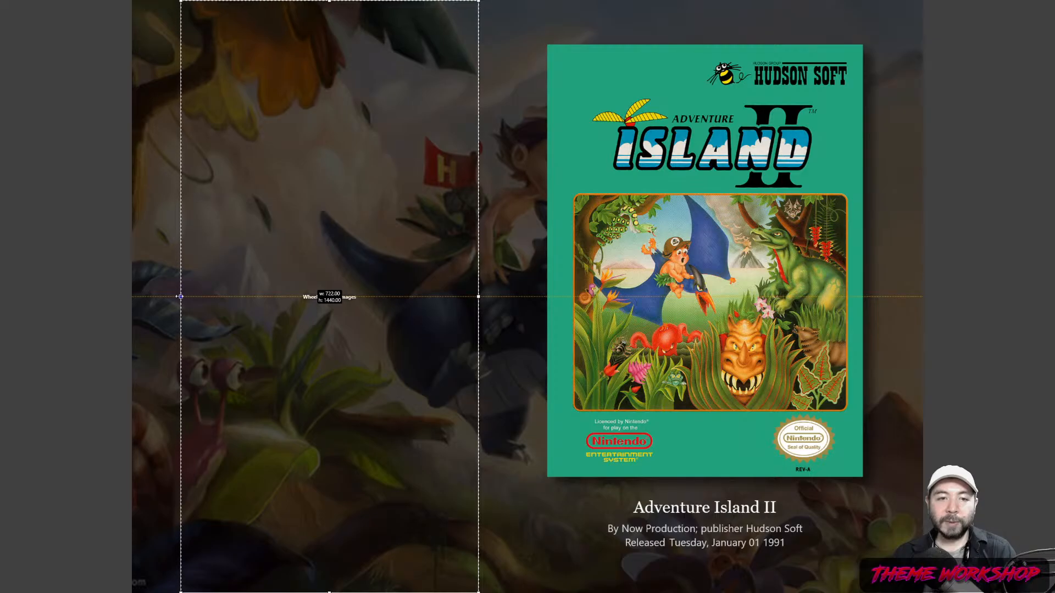
left_click_drag(480, 296, 480, 297)
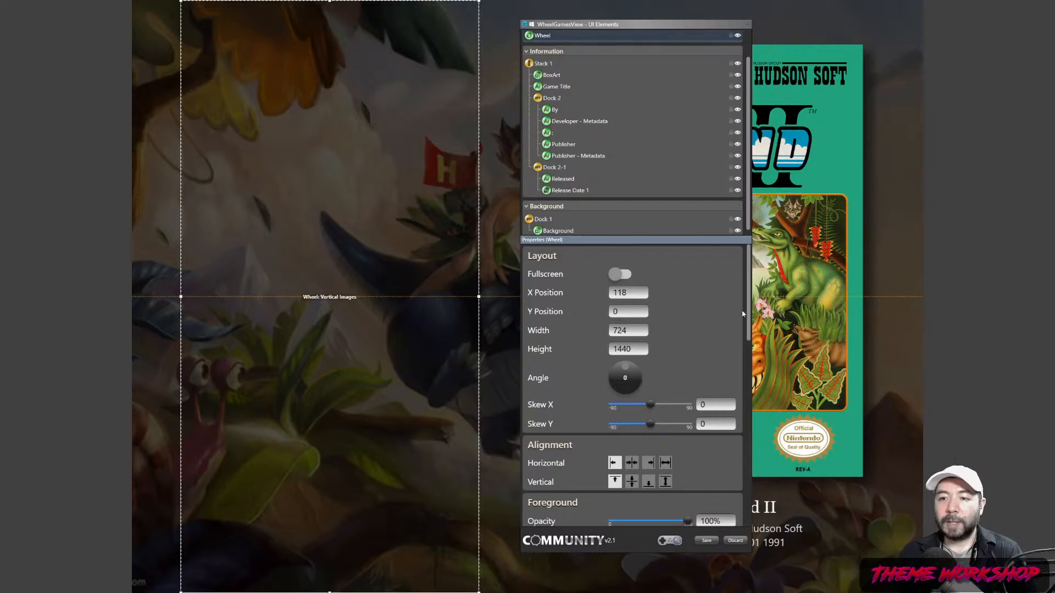
- Review the wheel's settings, including the available image types, visible count, page size, spacing, rotation and vertical resolution, keeping Clear Logo as the image type
left_click_drag(748, 300, 743, 406)
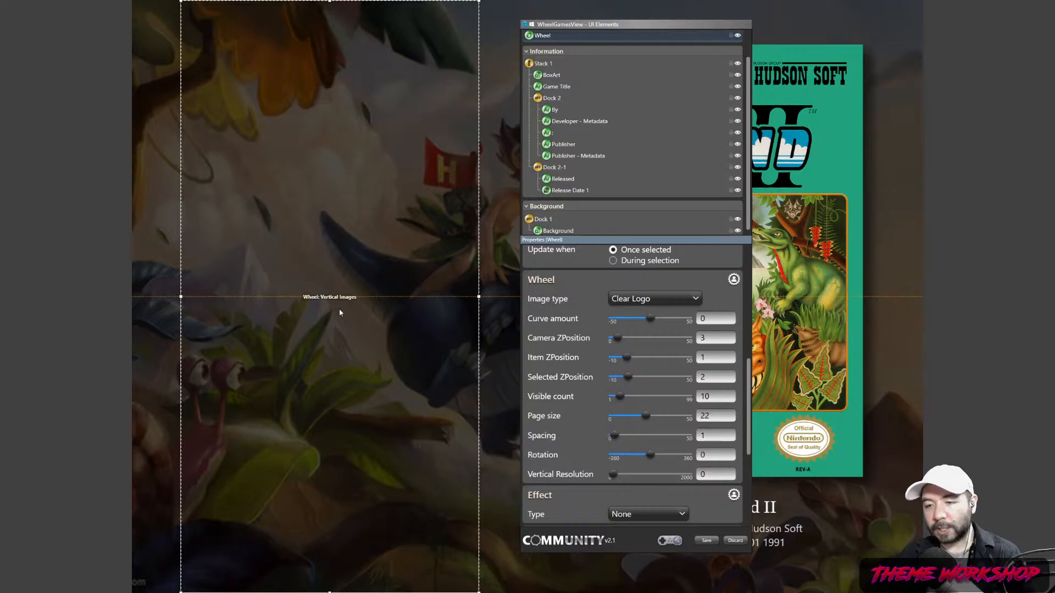
left_click(695, 298)
left_click(695, 298)
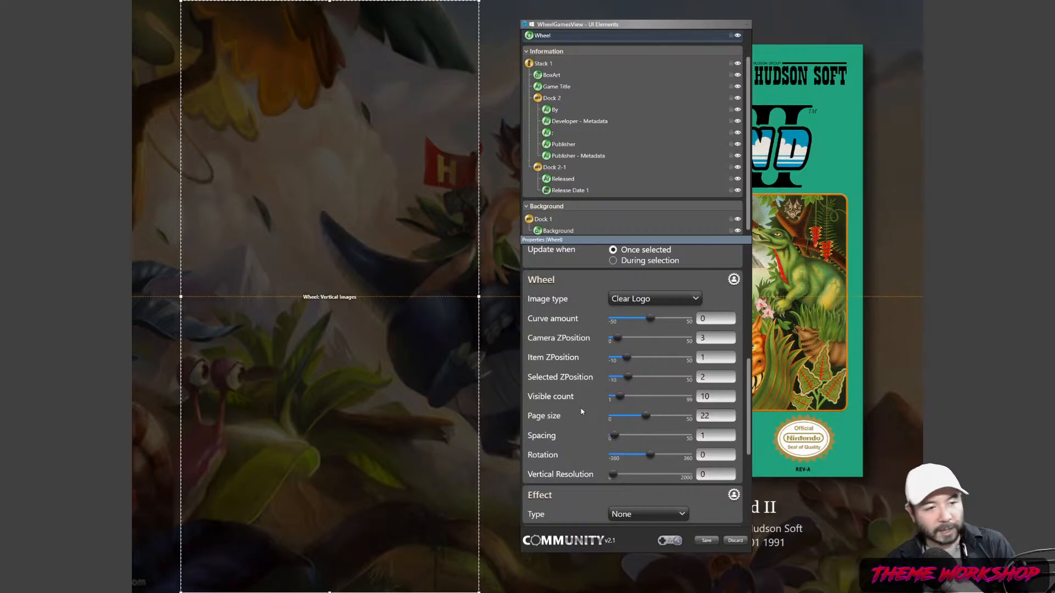
left_click(658, 297)
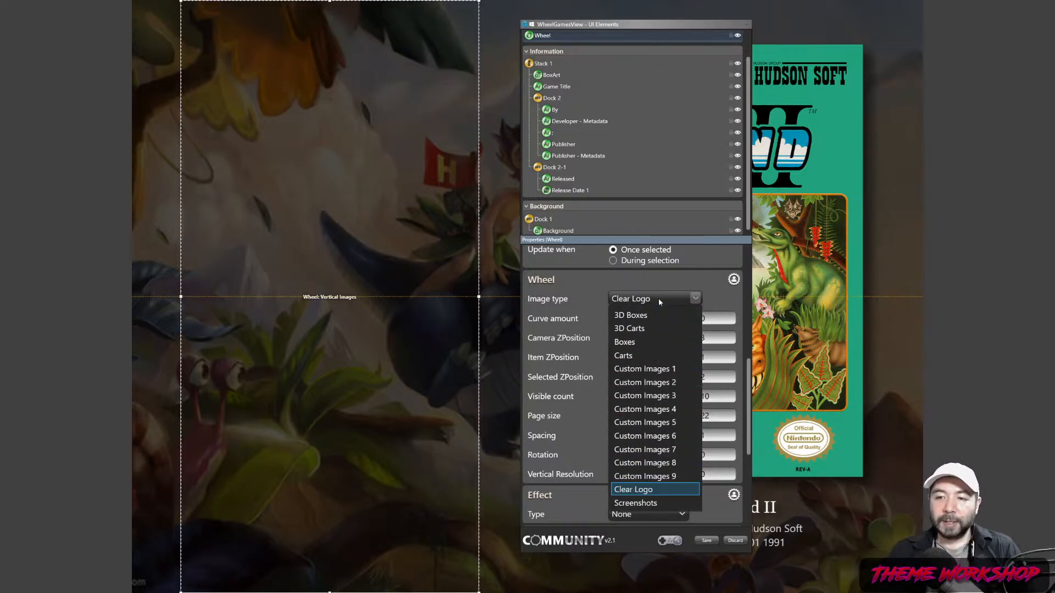
left_click(634, 490)
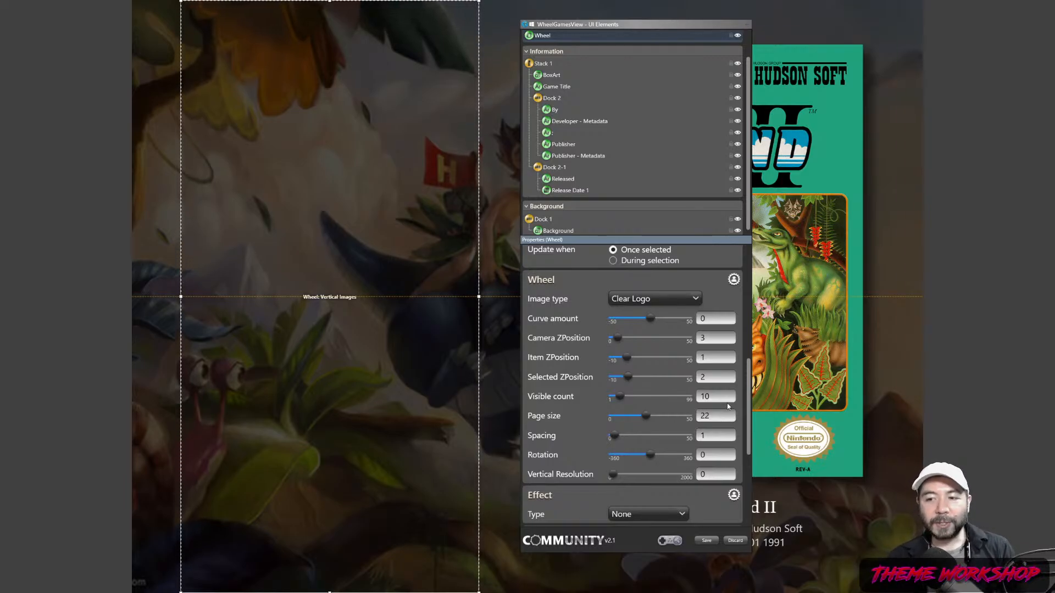
left_click_drag(716, 397, 701, 398)
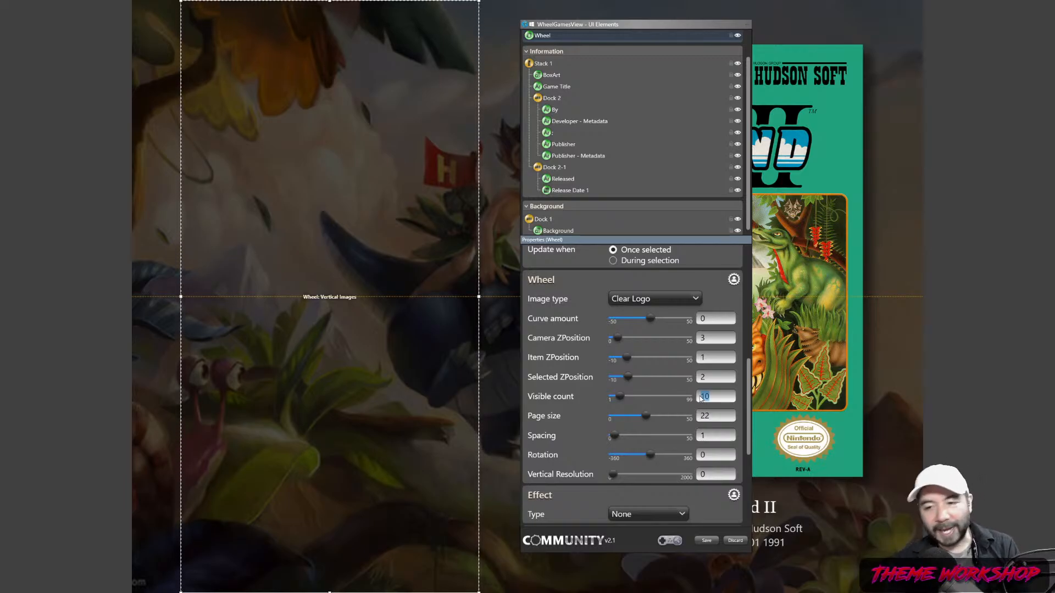
left_click(710, 395)
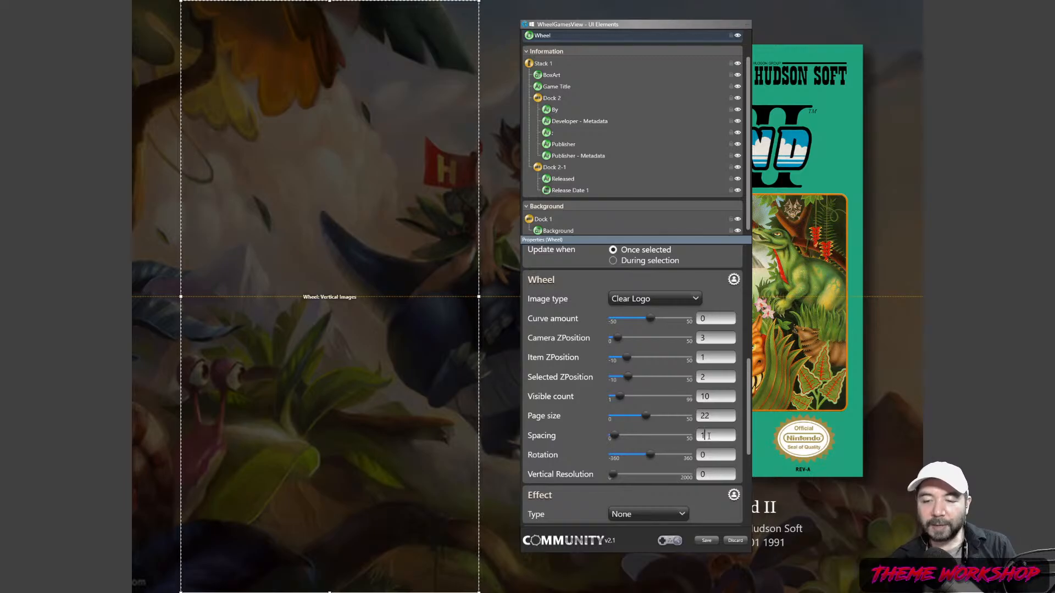
left_click(714, 455)
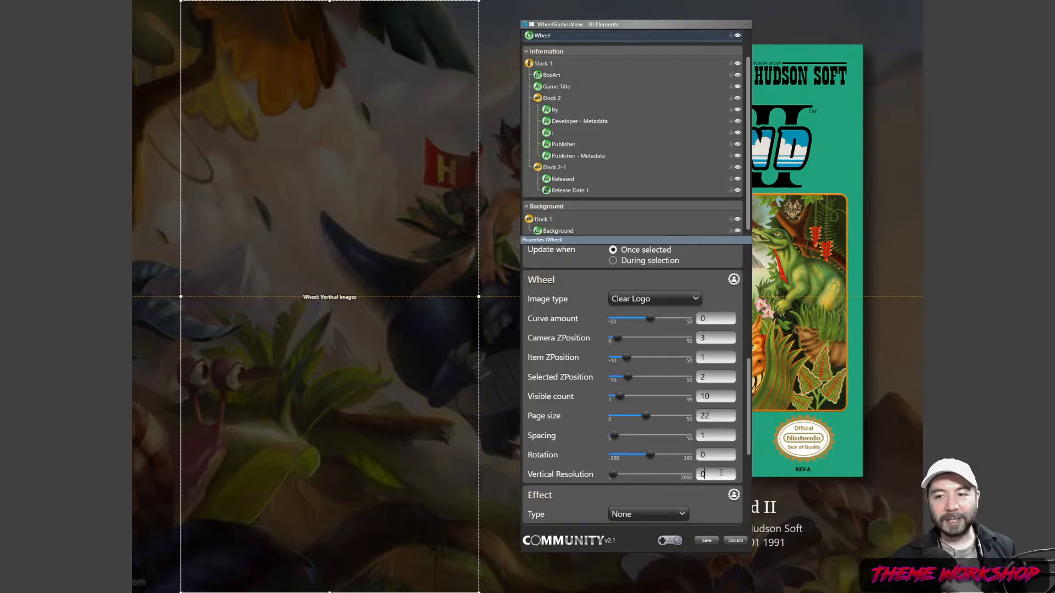
left_click(721, 473)
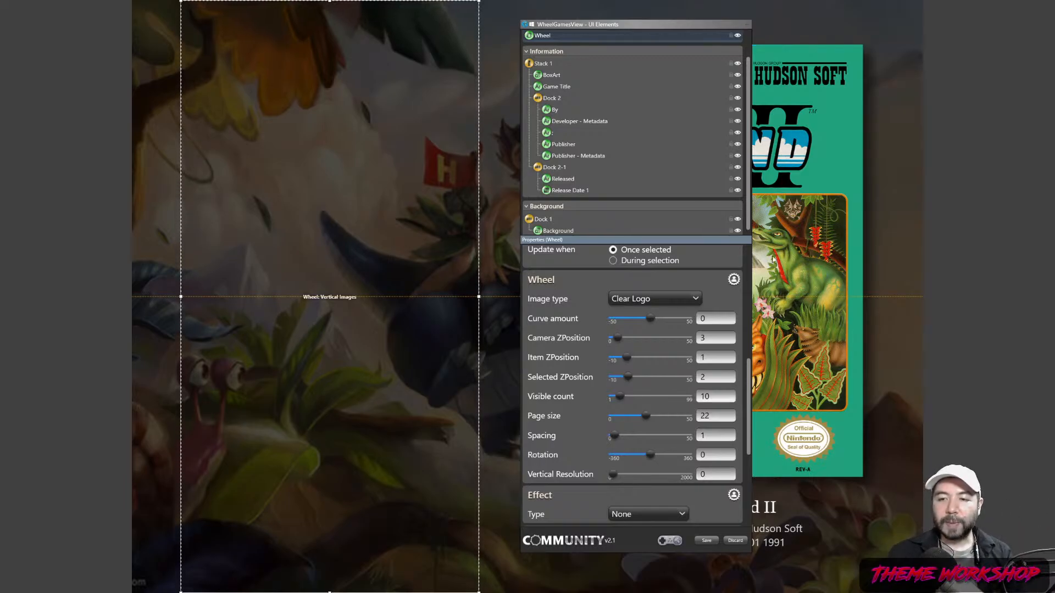
- Apply the Vertical preset to the wheel's settings
left_click(734, 280)
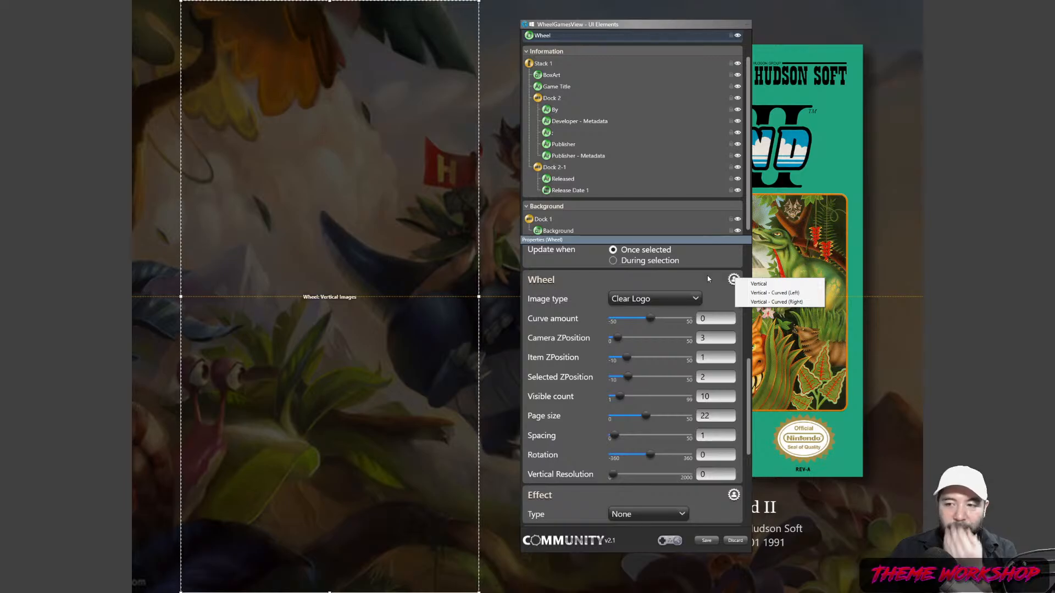
left_click(763, 284)
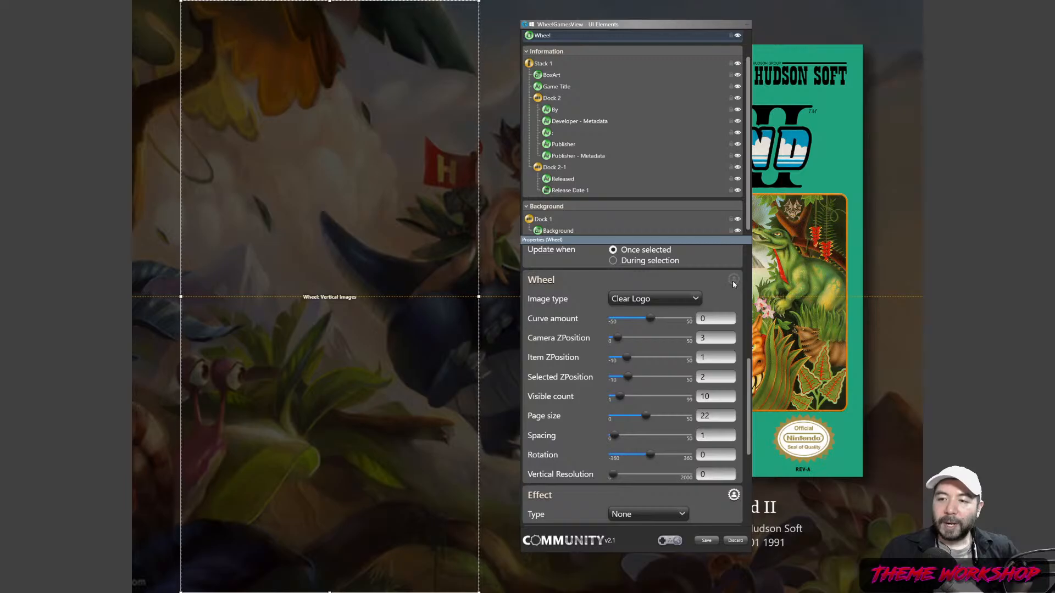
left_click(733, 279)
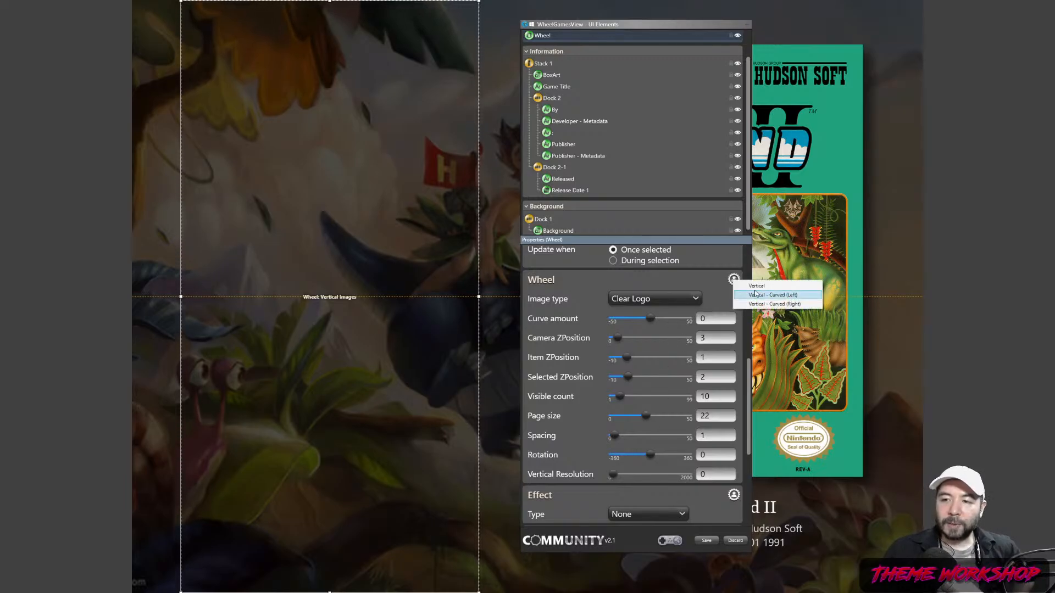
left_click(763, 286)
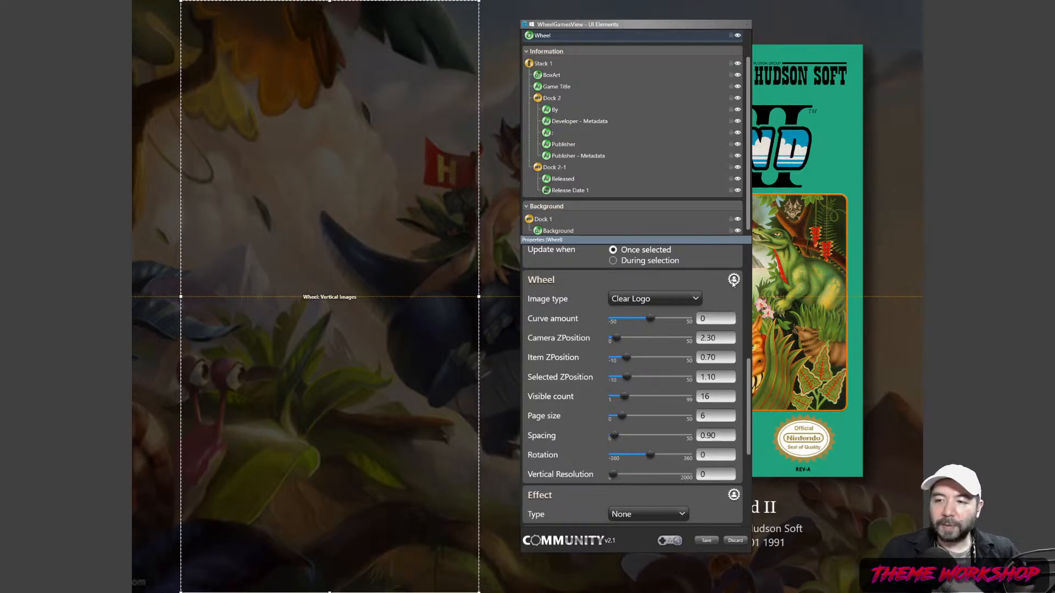
- Save the WheelGamesView edits and publish the theme
left_click(707, 540)
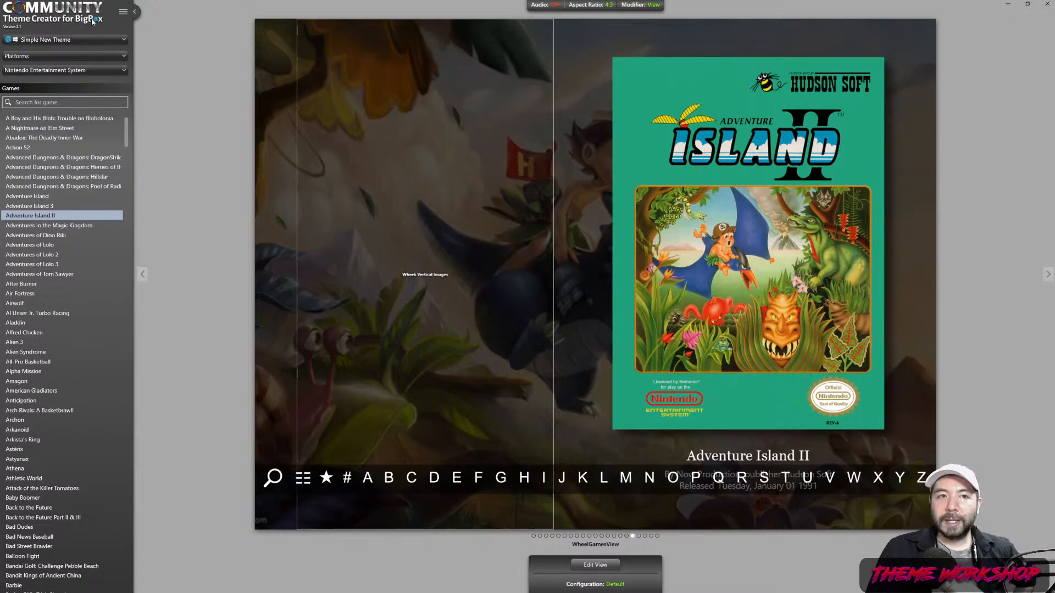
left_click(123, 12)
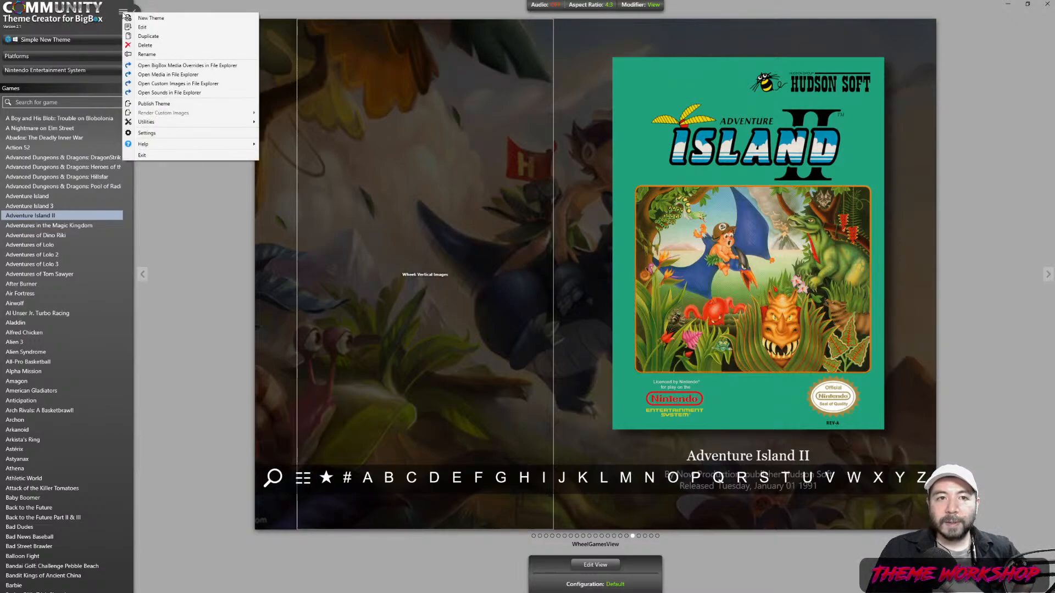
left_click(145, 105)
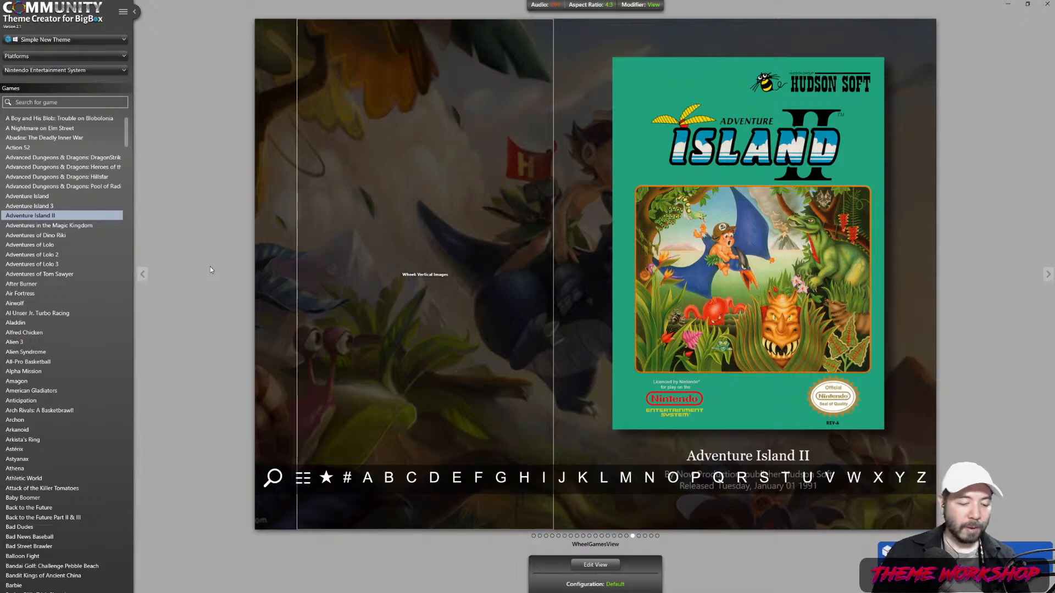
- Switch to LaunchBox and start Big Box from it
key("alt+Tab")
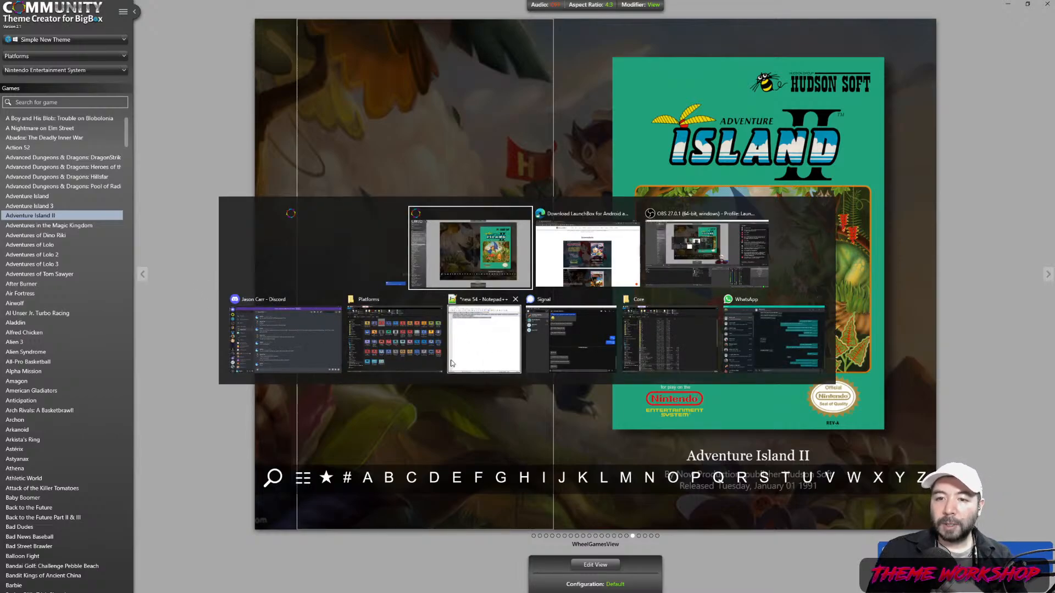
key("super")
left_click(84, 588)
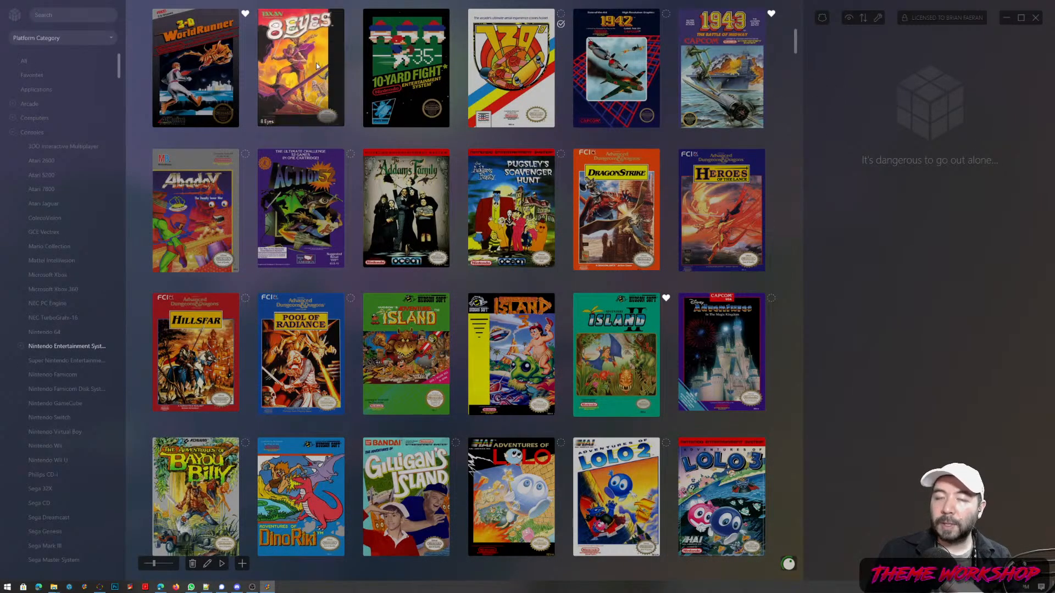
left_click(14, 20)
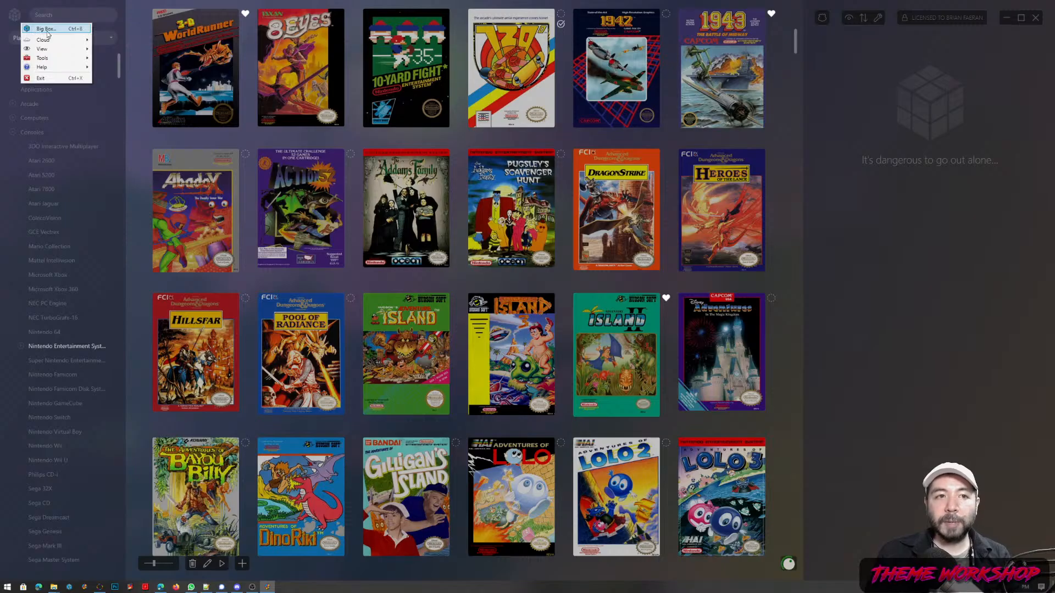
left_click(50, 34)
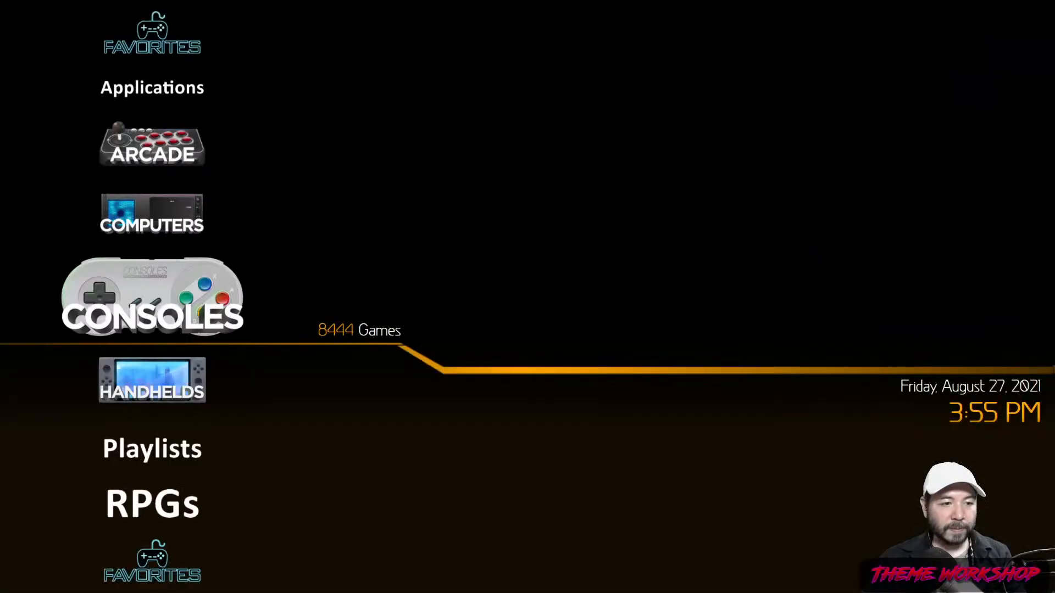
- Open Big Box's theme management and list all installed themes
key("Escape")
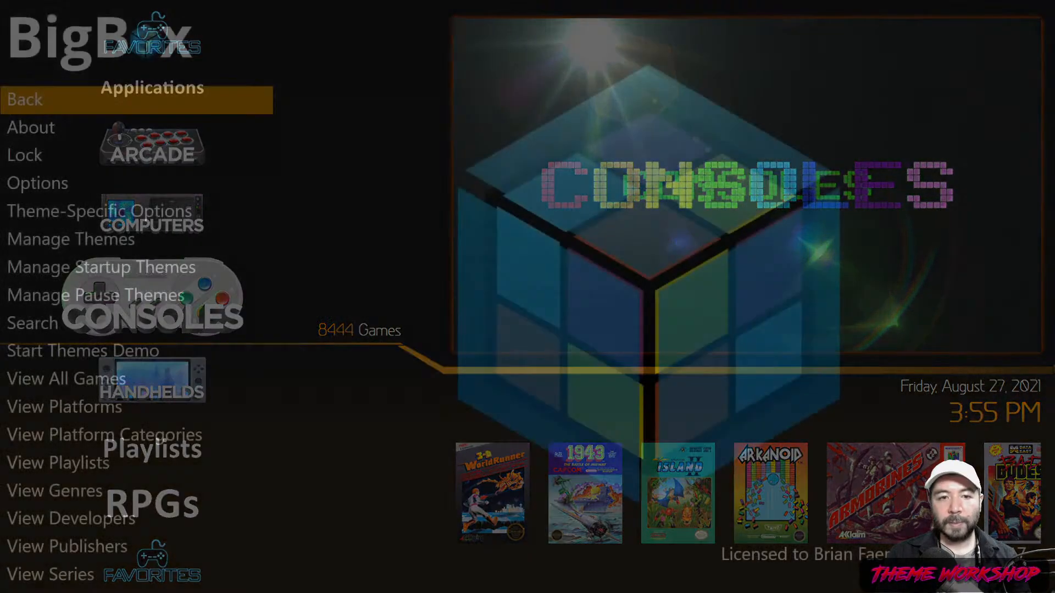
key("Down")
key("Down")
key("Down")
key("Down")
key("Down")
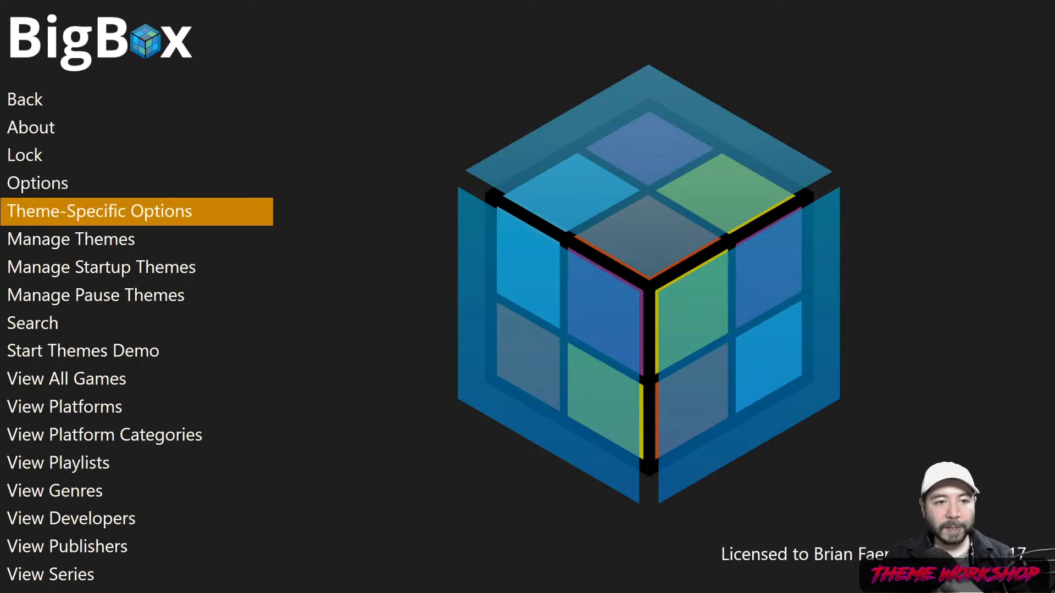
key("Return")
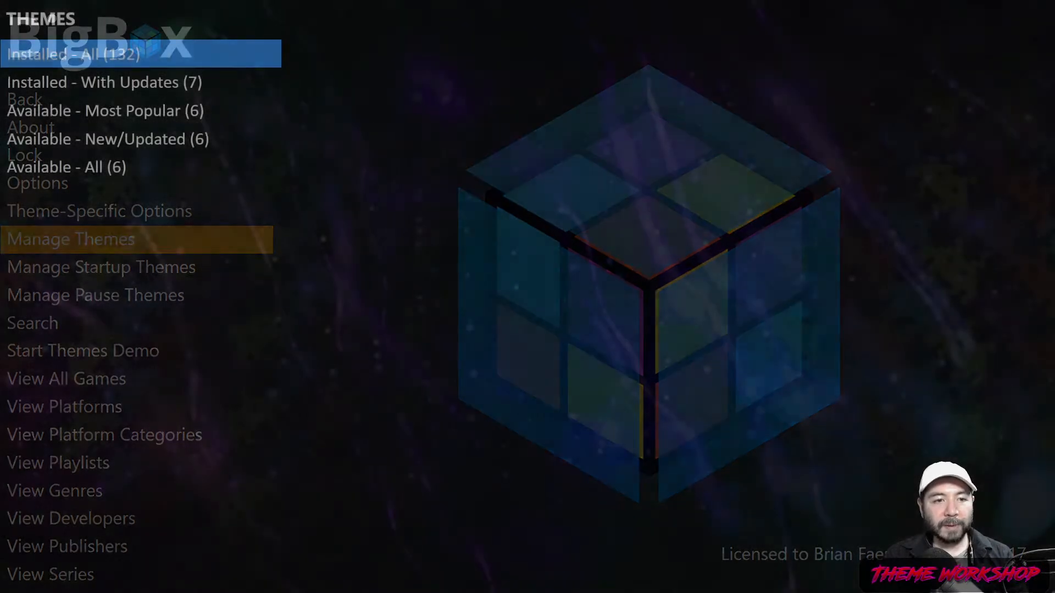
key("Return")
- Look through the list of installed themes for Simple New Theme
key("Down")
key("Down")
key("Down")
key("Down")
key("Down")
key("Down")
key("Down")
key("Down")
key("Down")
key("Down")
key("Down")
key("Down")
key("Down")
key("Down")
key("Down")
key("Down")
key("Down")
key("Down")
key("Down")
key("Down")
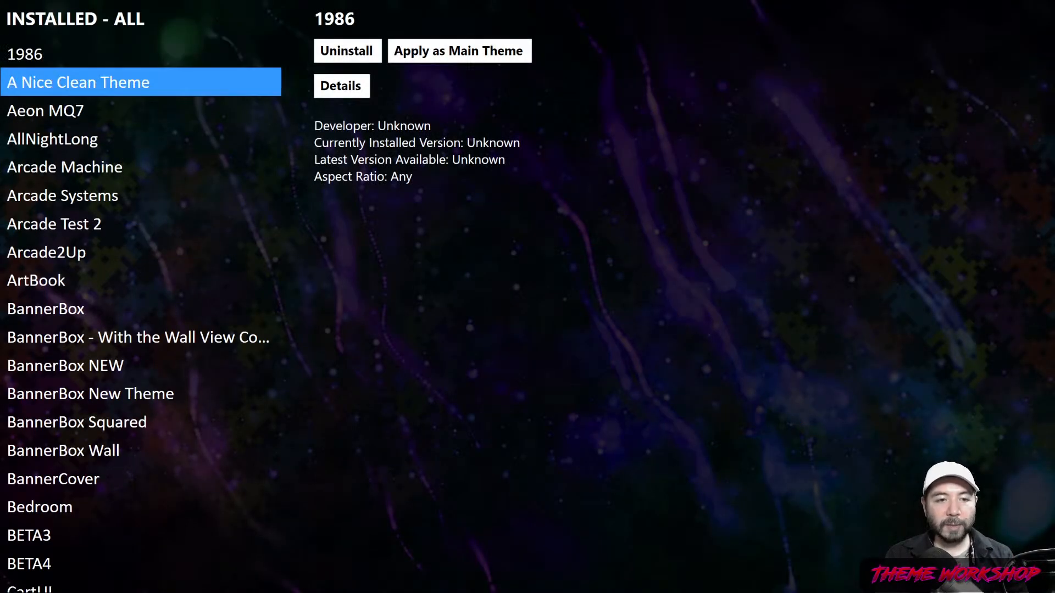
key("Down")
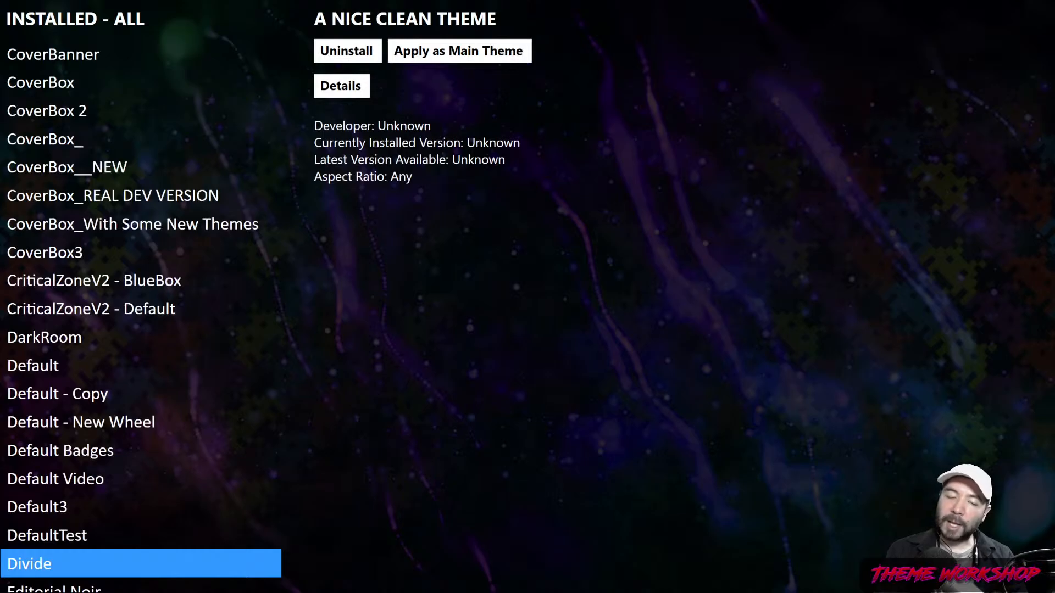
key("Down")
key("Down")
key("Down")
key("Down")
key("Down")
key("Down")
key("Down")
key("Down")
key("Down")
key("Down")
key("Down")
key("Down")
key("Down")
key("Down")
key("Down")
key("Down")
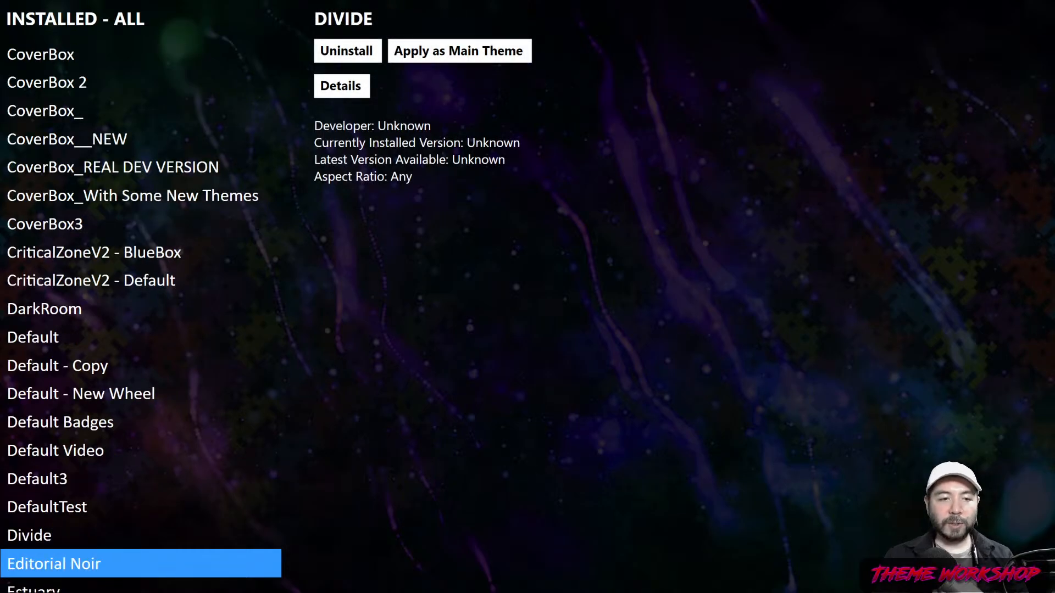
key("Down")
key("Down")
key("Down")
key("Down")
key("Down")
key("Down")
key("Down")
key("Down")
key("Down")
key("Down")
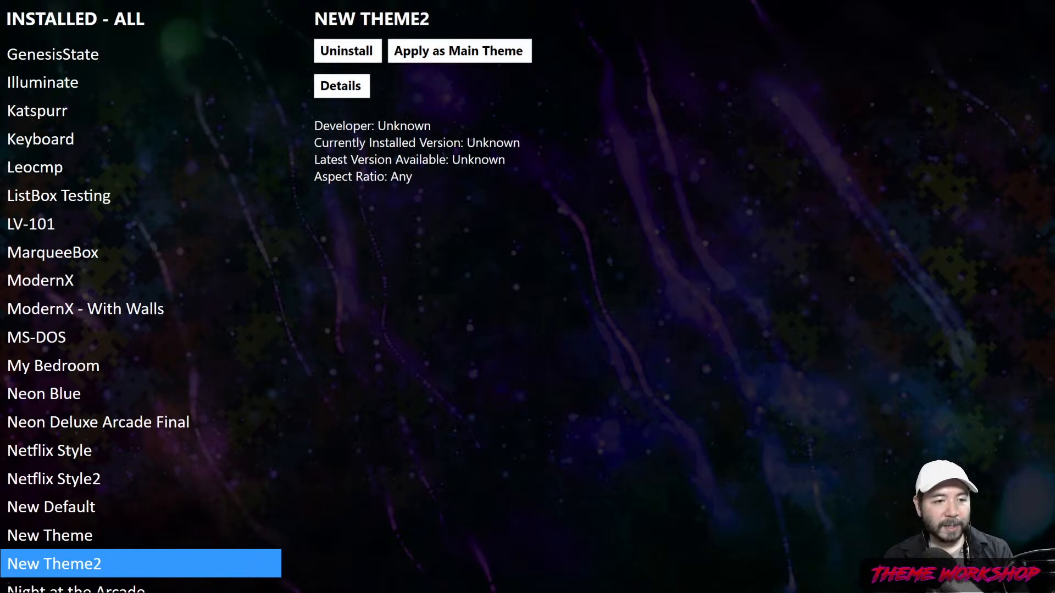
key("Down")
key("Down")
key("Down")
key("Down")
key("Down")
key("Down")
key("Down")
key("Down")
key("Down")
key("Down")
key("Down")
key("Down")
key("Down")
key("Down")
key("Down")
key("Down")
key("Down")
key("Down")
key("Down")
key("Down")
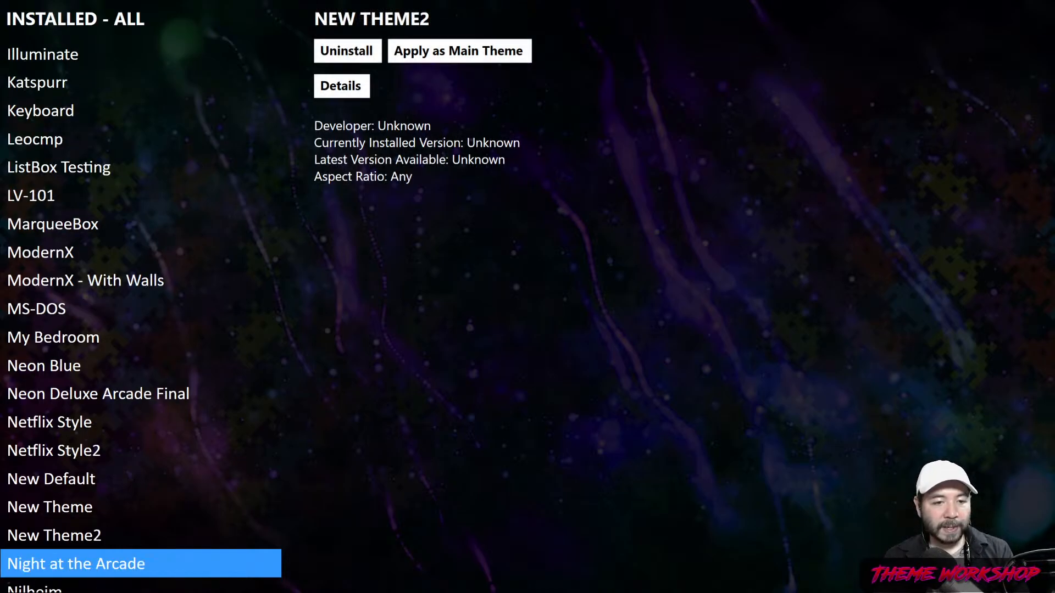
key("Up")
key("Up")
key("Up")
key("Up")
key("Up")
key("Up")
key("Up")
key("Up")
key("Up")
key("Up")
key("Up")
key("Up")
key("Up")
key("Up")
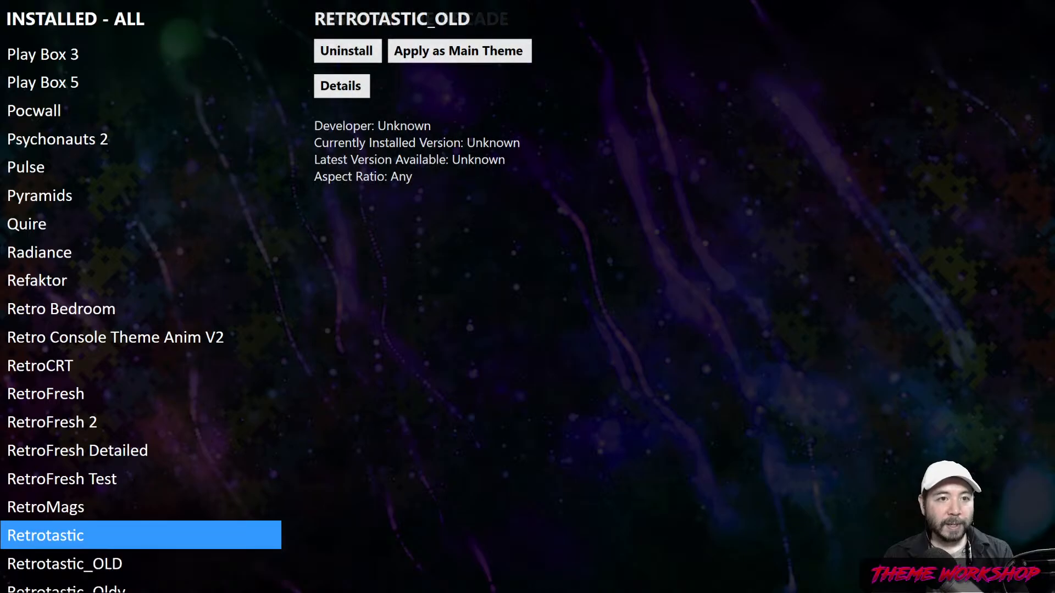
key("Up")
key("Up")
key("Up")
key("Up")
key("Up")
key("Up")
key("Up")
key("Up")
key("Up")
key("Up")
key("Up")
key("Up")
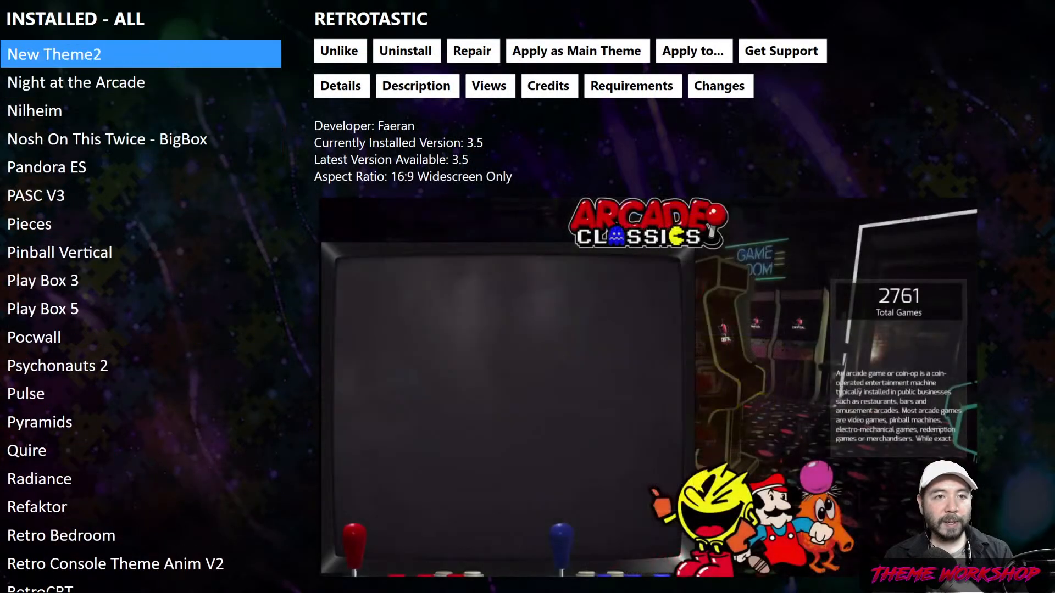
key("Down")
key("Down")
key("Down")
key("Down")
key("Down")
key("Down")
key("Down")
key("Down")
key("Down")
key("Down")
key("Down")
key("Down")
key("Down")
key("Down")
key("Down")
key("Down")
key("Down")
key("Down")
key("Down")
key("Down")
key("Down")
key("Down")
key("Down")
key("Down")
key("Down")
key("Down")
key("Down")
key("Down")
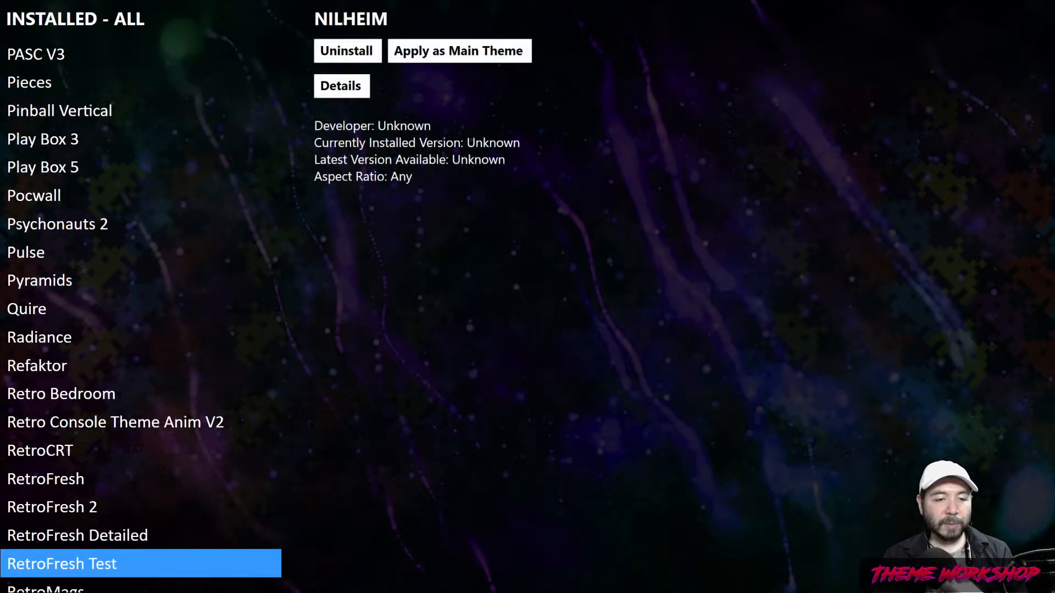
key("Up")
key("Up")
key("Up")
key("Up")
key("Up")
key("Up")
key("Up")
key("Up")
key("Up")
key("Up")
key("Up")
key("Up")
key("Up")
key("Up")
key("Up")
key("Up")
key("Up")
key("Up")
key("Up")
key("Up")
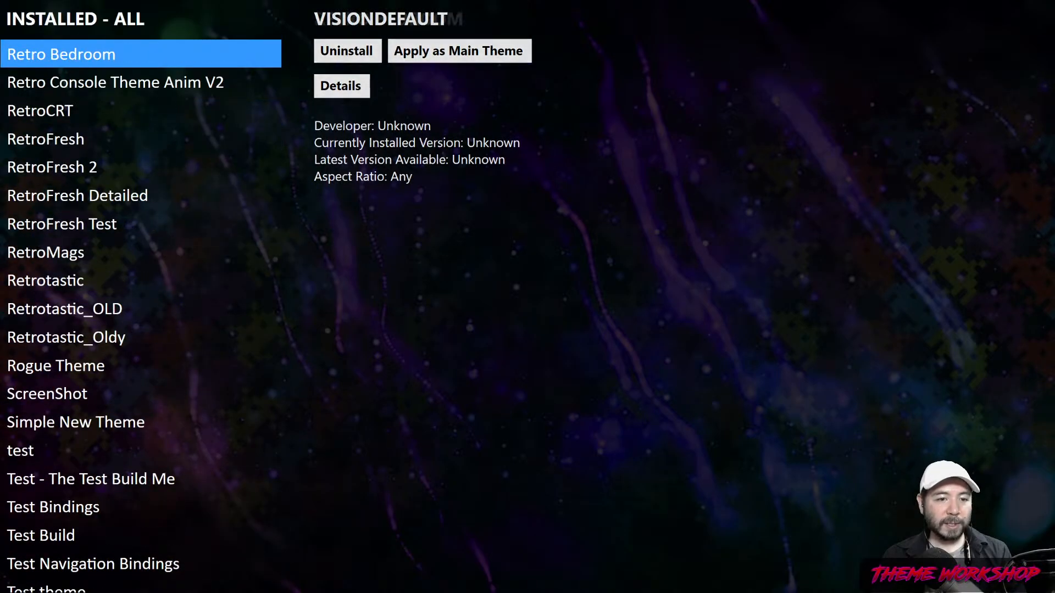
- Apply Simple New Theme as the main Big Box theme and reset all platforms and playlists to use it
key("Down")
key("Down")
key("Down")
key("Down")
key("Down")
key("Down")
key("Down")
key("Down")
key("Down")
key("Down")
key("Down")
key("Down")
key("Down")
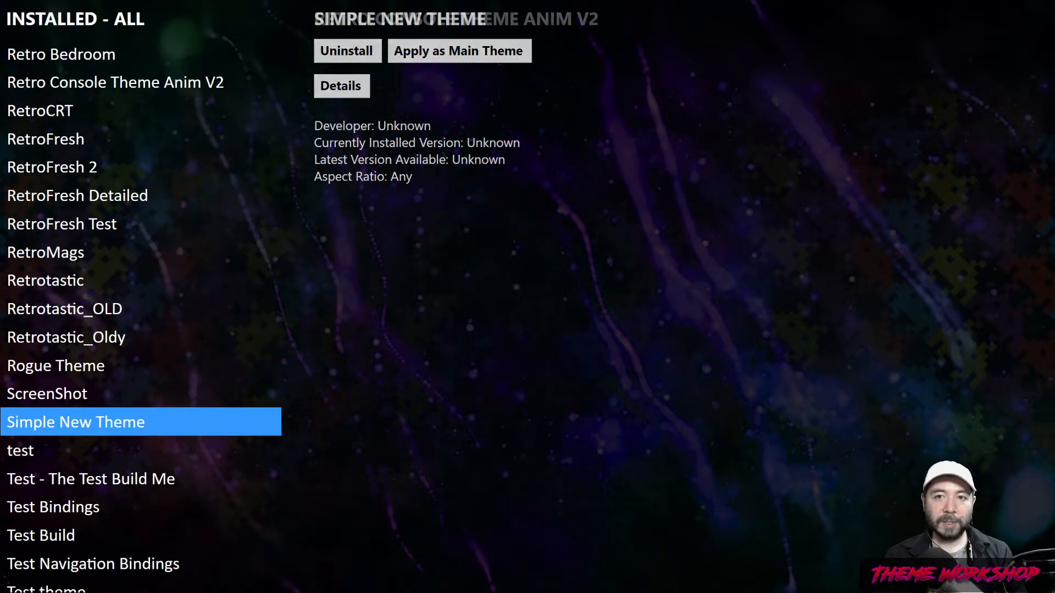
key("Right")
key("Right")
key("Return")
key("Left")
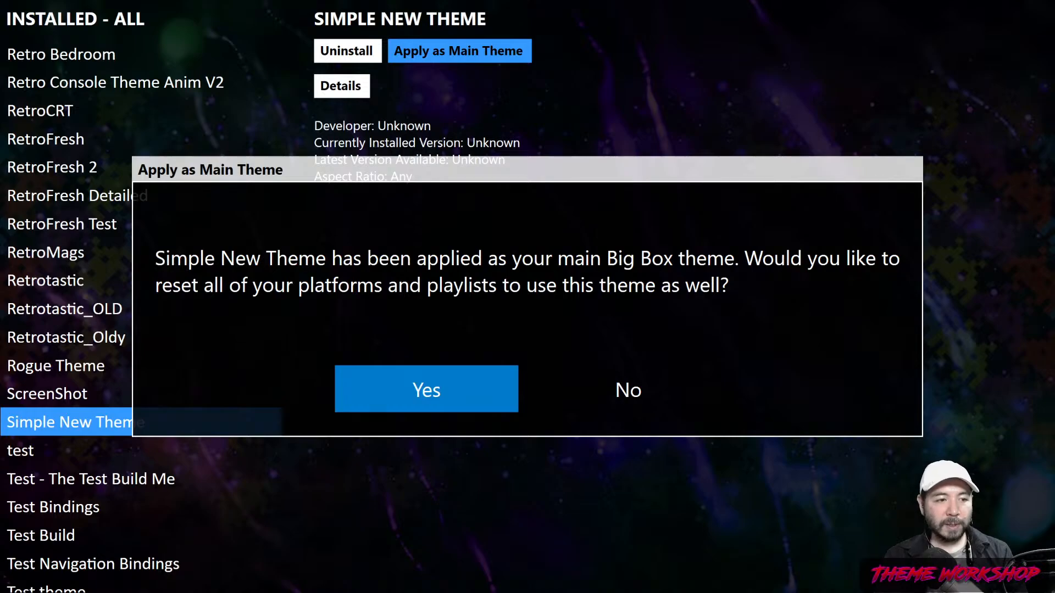
key("Return")
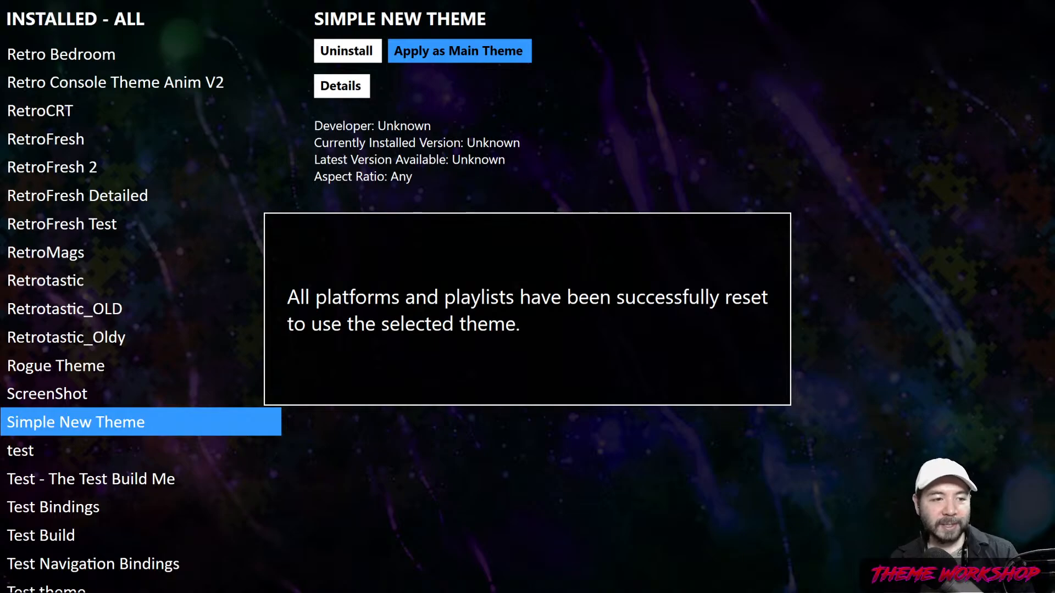
- Dismiss the theme reset message and leave theme management for Big Box's main menu
key("Return")
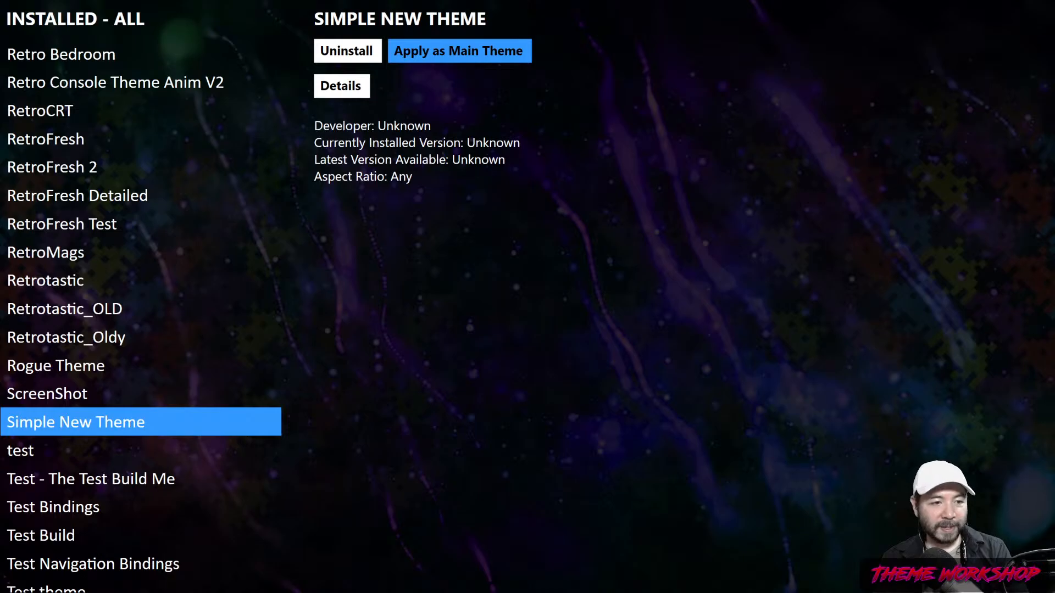
key("Escape")
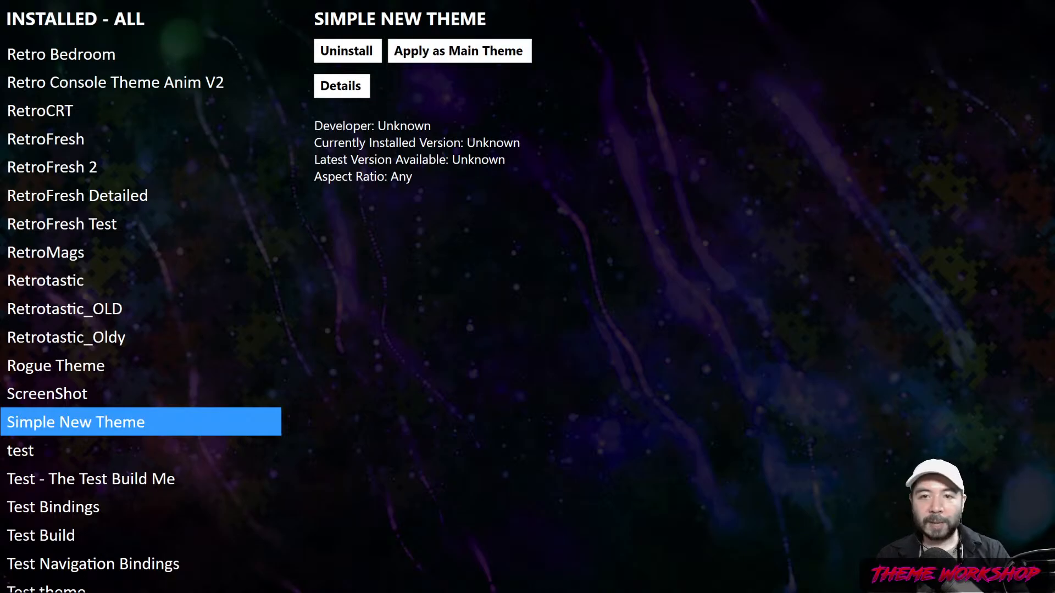
key("Escape")
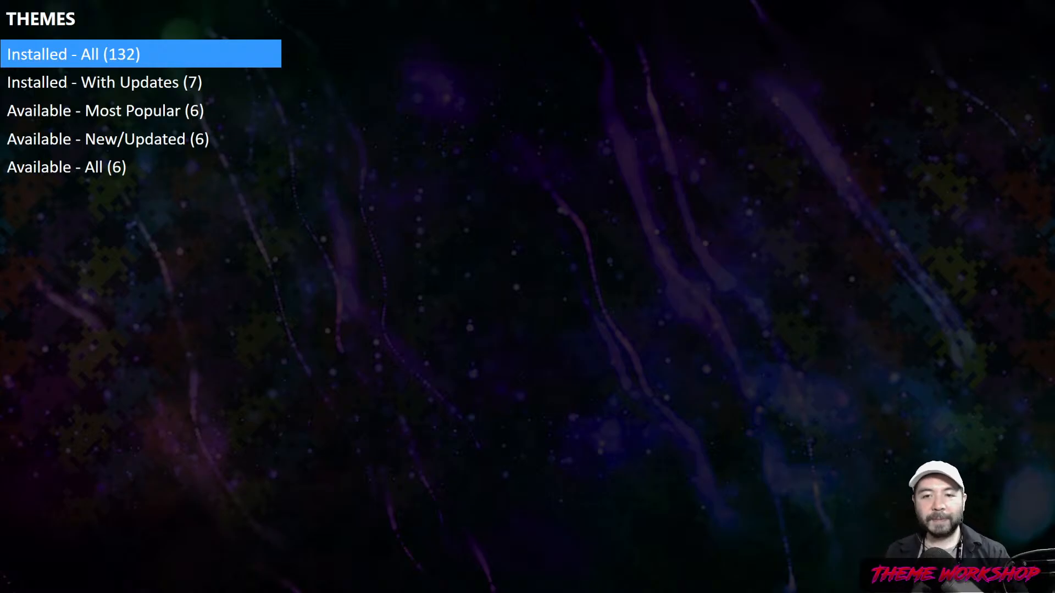
key("Escape")
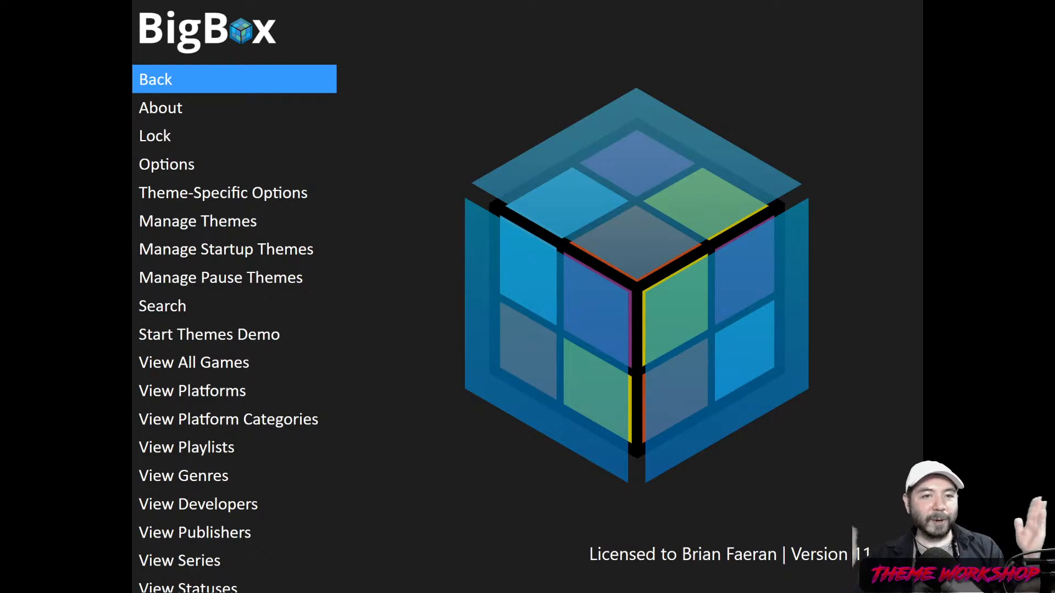
key("Escape")
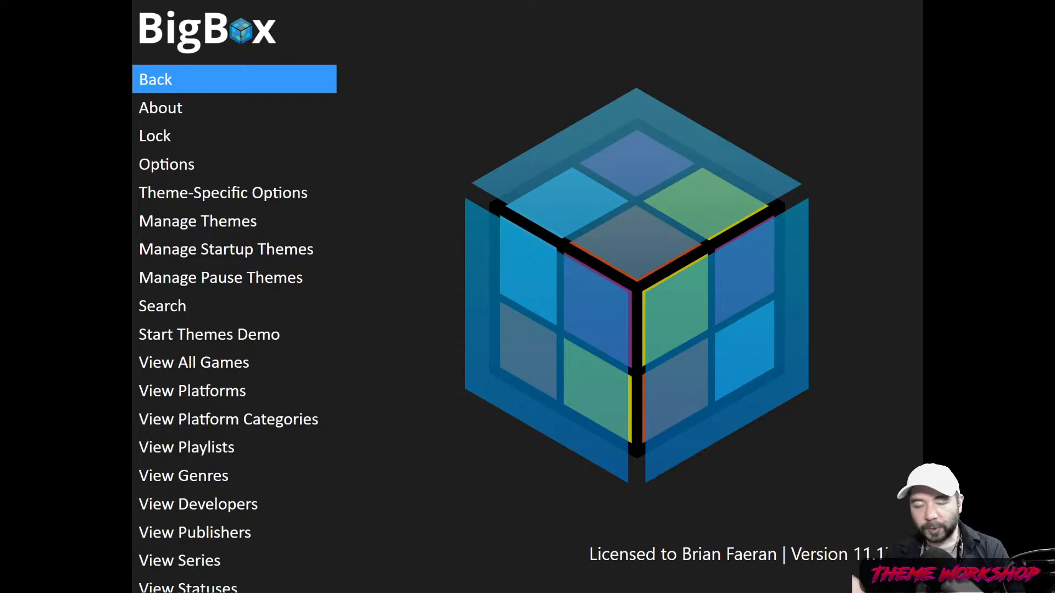
- Open the platforms view from the Big Box main menu
key("Down")
key("Down")
key("Down")
key("Down")
key("Down")
key("Down")
key("Down")
key("Down")
key("Down")
key("Down")
key("Down")
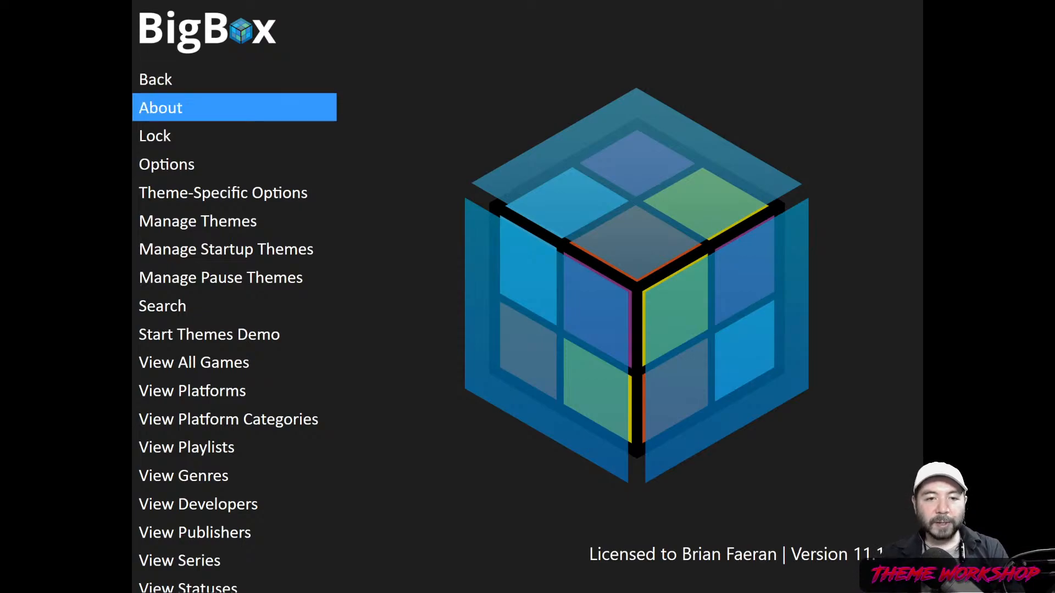
key("Down")
key("Down")
key("Down")
key("Down")
key("Down")
key("Down")
key("Down")
key("Down")
key("Down")
key("Down")
key("Down")
key("Down")
key("Down")
key("Down")
key("Down")
key("Down")
key("Down")
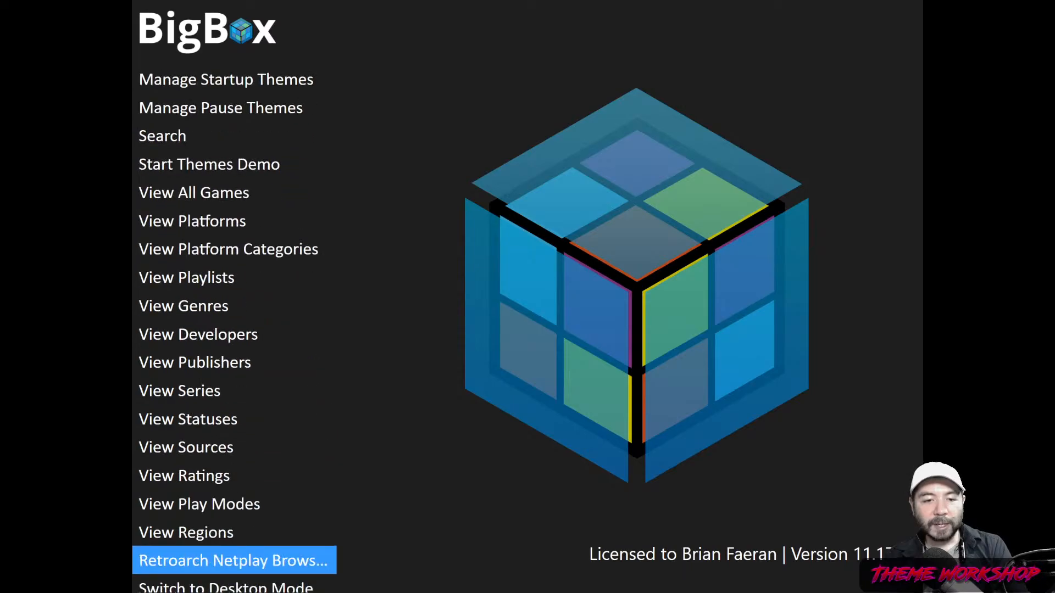
key("Up")
key("Up")
key("Up")
key("Up")
key("Up")
key("Up")
key("Up")
key("Up")
key("Up")
key("Up")
key("Up")
key("Up")
key("Up")
key("Up")
key("Up")
key("Up")
key("Up")
key("Up")
key("Up")
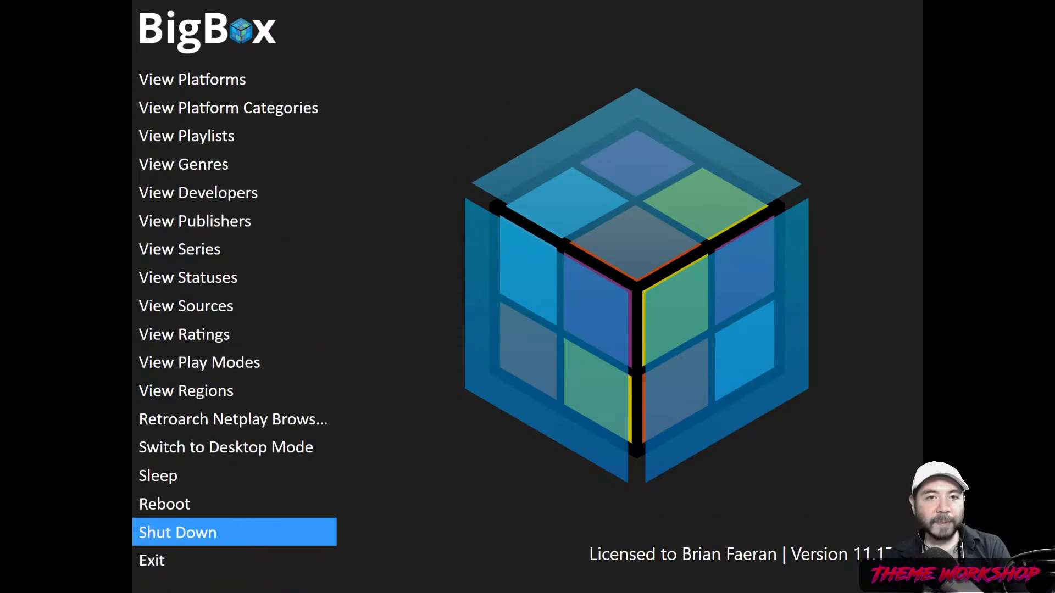
key("Down")
key("Down")
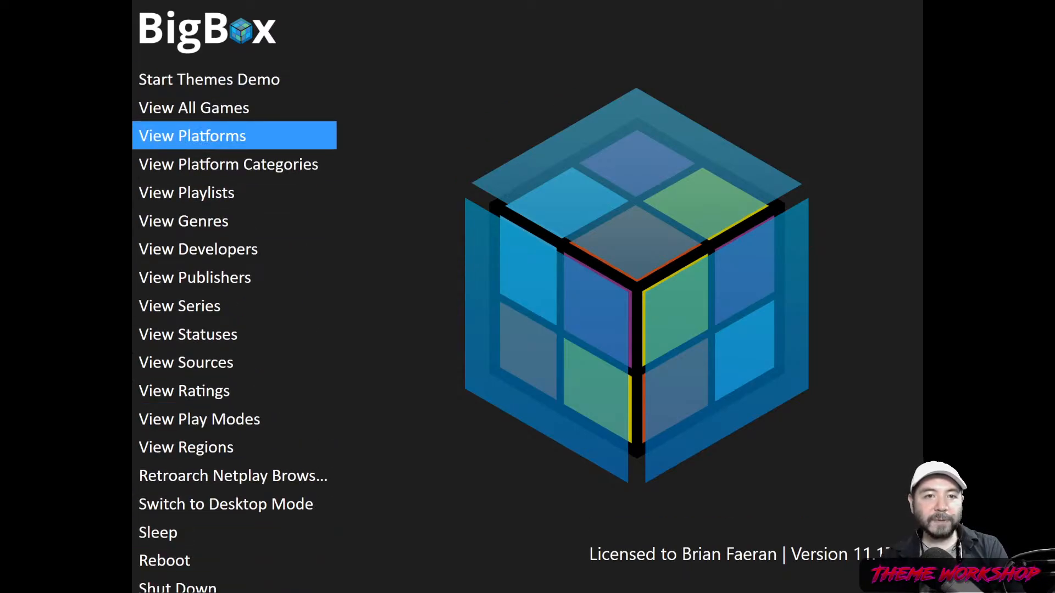
key("Return")
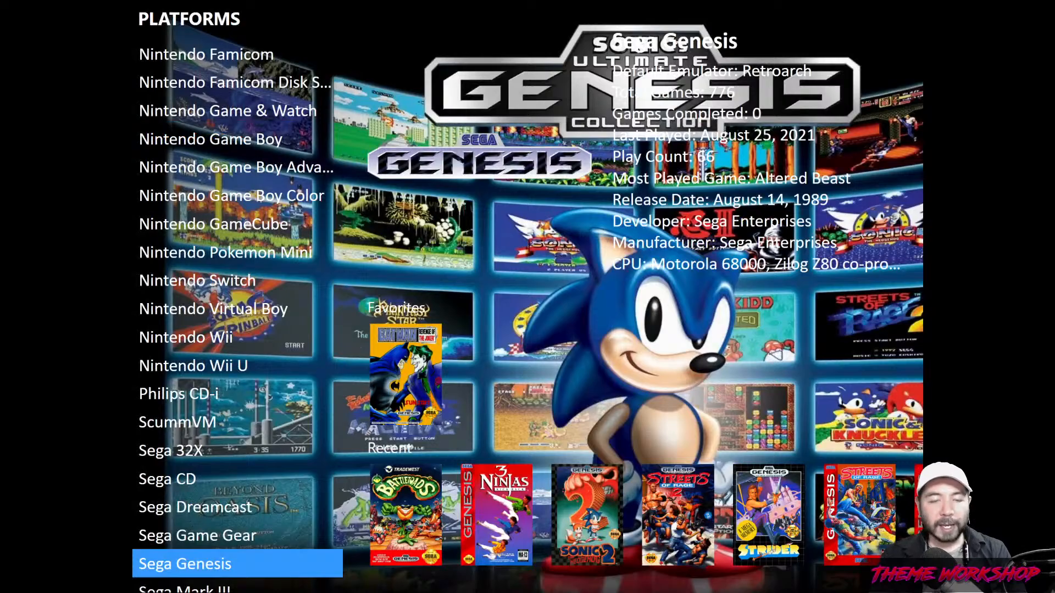
- Find Nintendo Entertainment System in the platform list and open its games view
key("Up")
key("Up")
key("Up")
key("Up")
key("Up")
key("Up")
key("Up")
key("Up")
key("Up")
key("Up")
key("Up")
key("Up")
key("Up")
key("Up")
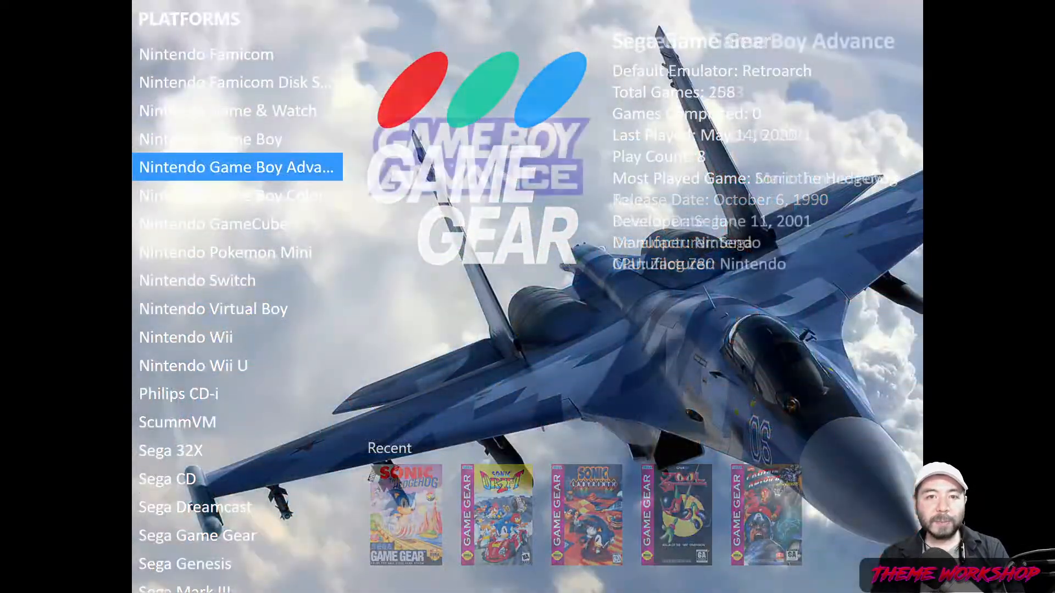
key("Down")
key("Down")
key("Up")
key("Up")
key("Up")
key("Up")
key("Up")
key("Up")
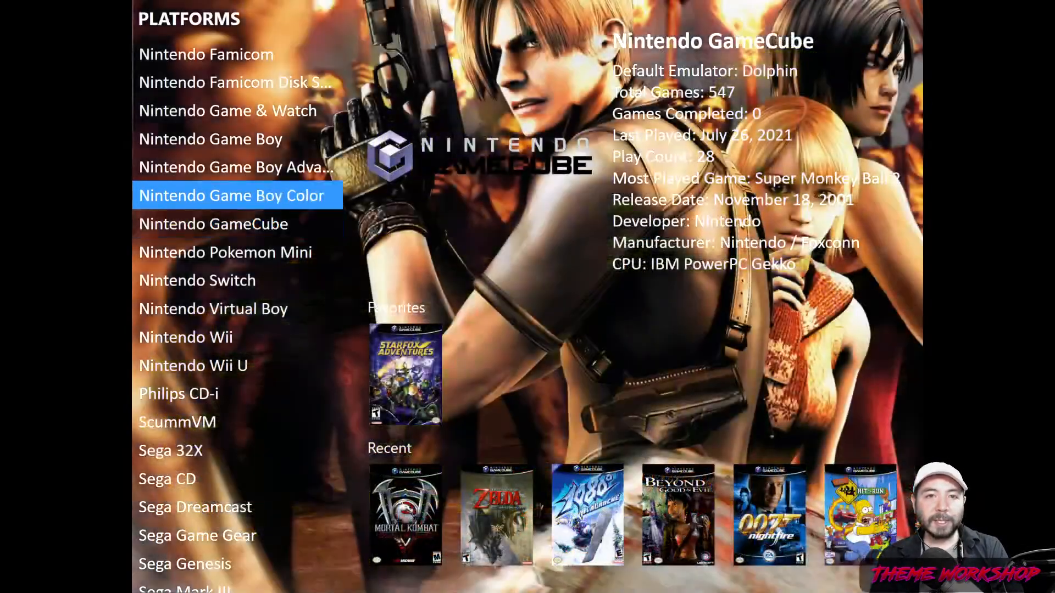
key("Up")
key("Up")
key("Up")
key("Up")
key("Down")
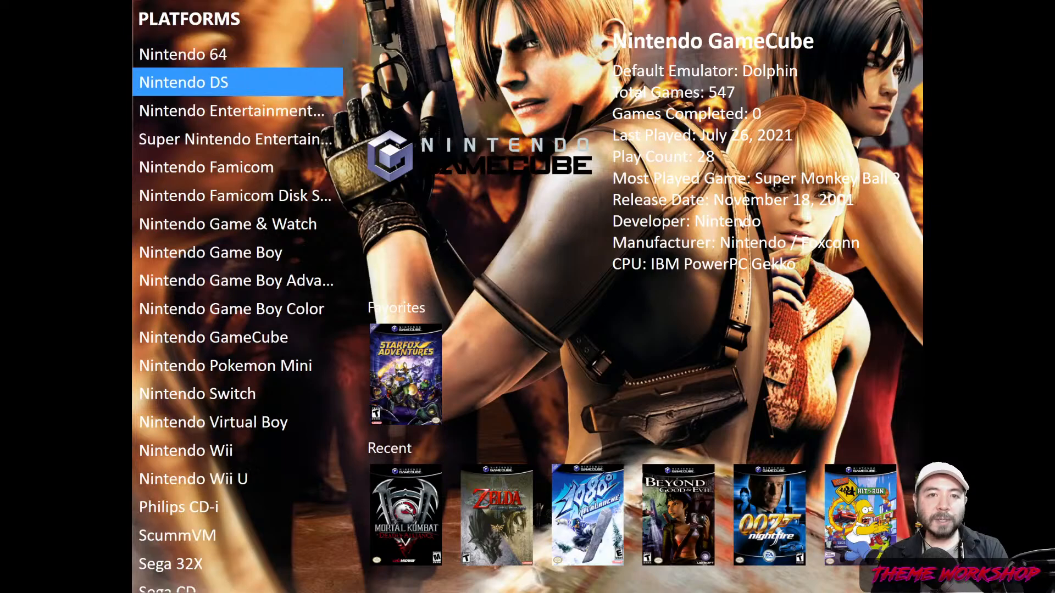
key("Down")
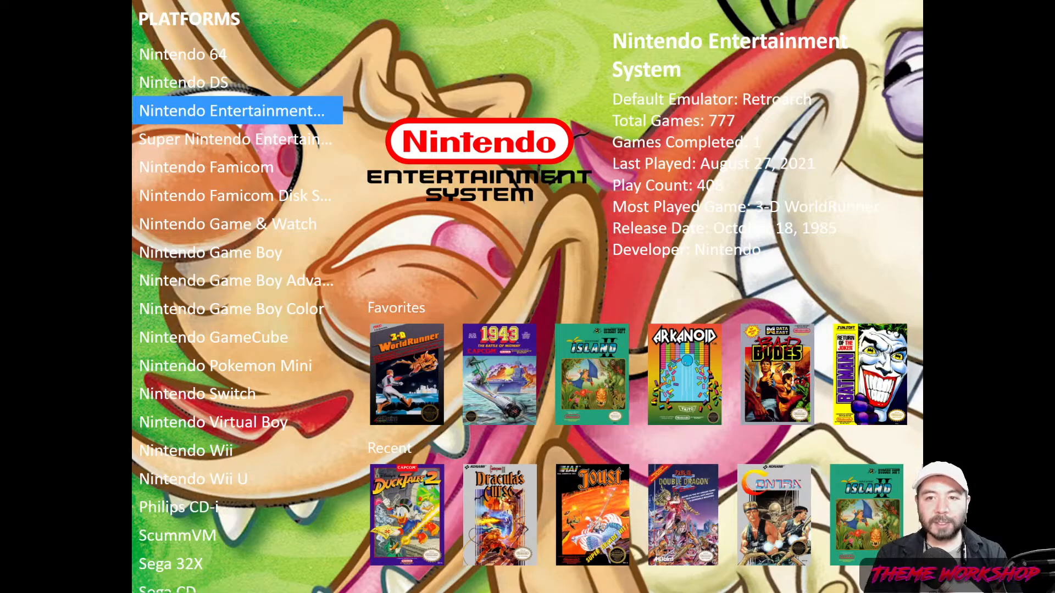
key("Return")
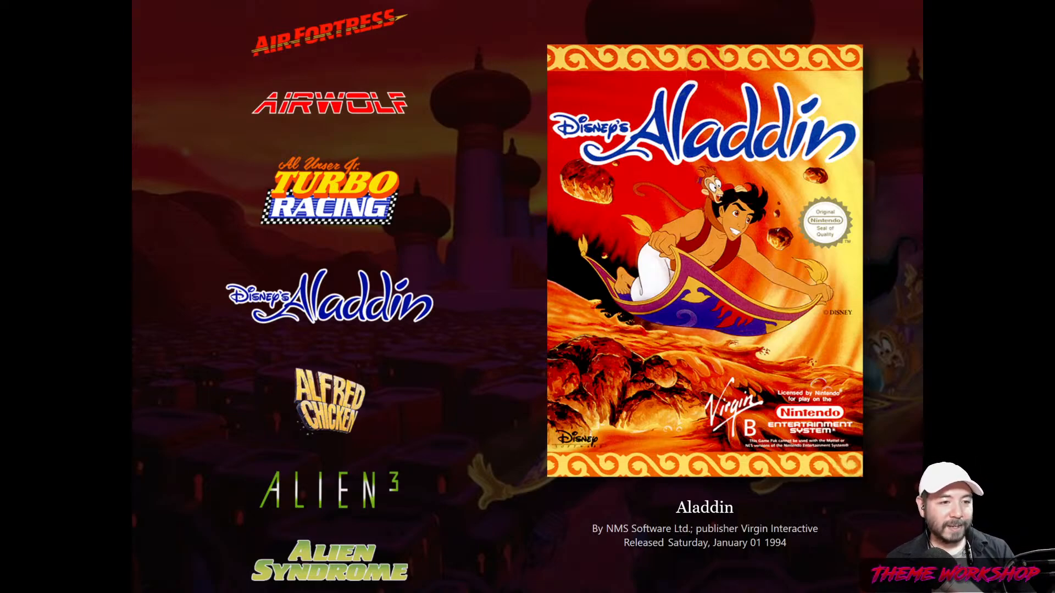
- Browse the Nintendo Entertainment System game wheel to check the clear logos, box art, details and backgrounds
key("Down")
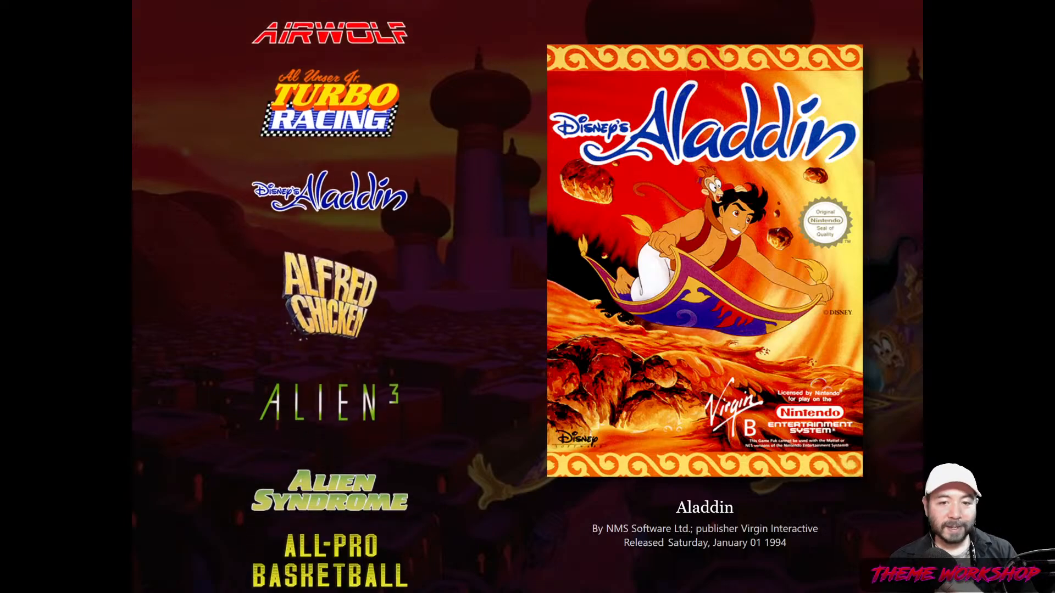
key("Down")
key("Down")
key("Down")
key("Down")
key("Down")
key("Down")
key("Down")
key("Down")
key("Down")
key("Down")
key("Down")
key("Down")
key("Down")
key("Down")
key("Down")
key("Down")
key("Down")
key("Down")
key("Down")
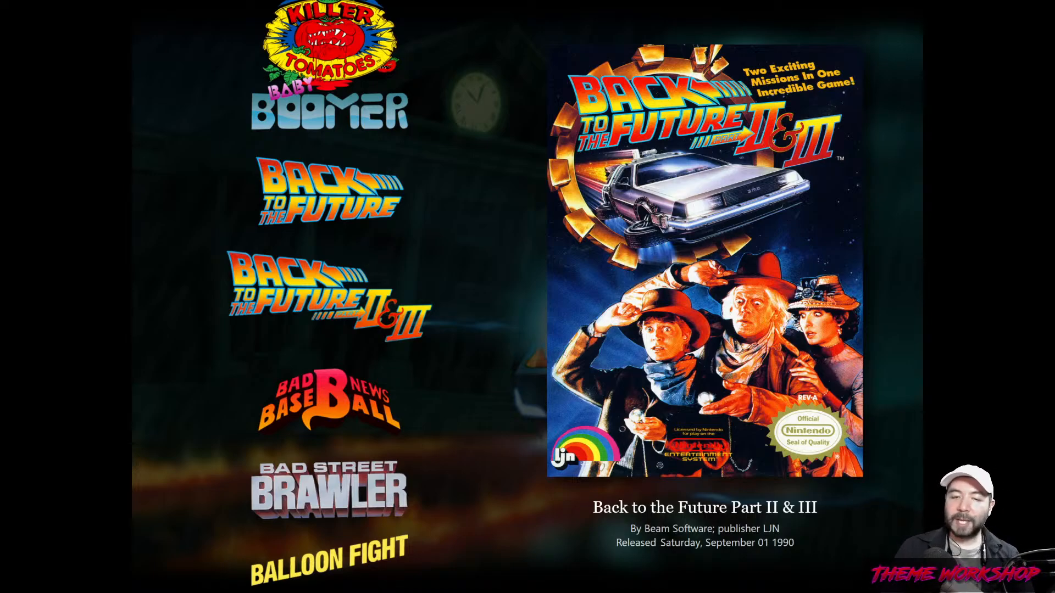
key("Down")
key("Down")
key("Down")
key("Down")
key("Down")
key("Down")
key("Down")
key("Down")
key("Down")
key("Down")
key("Down")
key("Down")
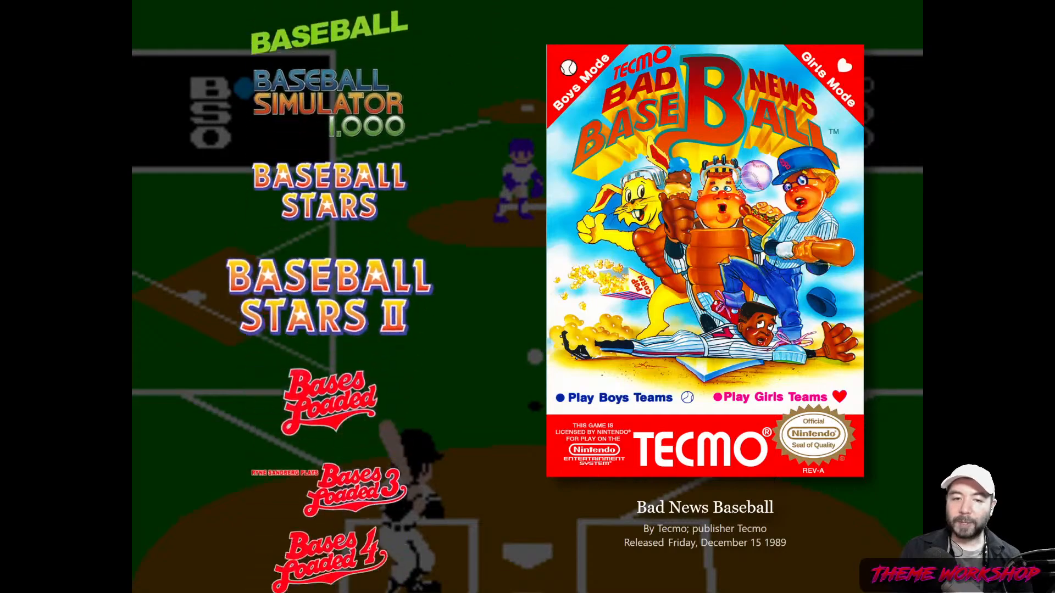
key("Down")
key("Down")
key("Down")
key("Down")
key("Down")
key("Down")
key("Down")
key("Down")
key("Down")
key("Down")
key("Down")
key("Down")
key("Down")
key("Down")
key("Down")
key("Down")
key("Down")
key("Down")
key("Down")
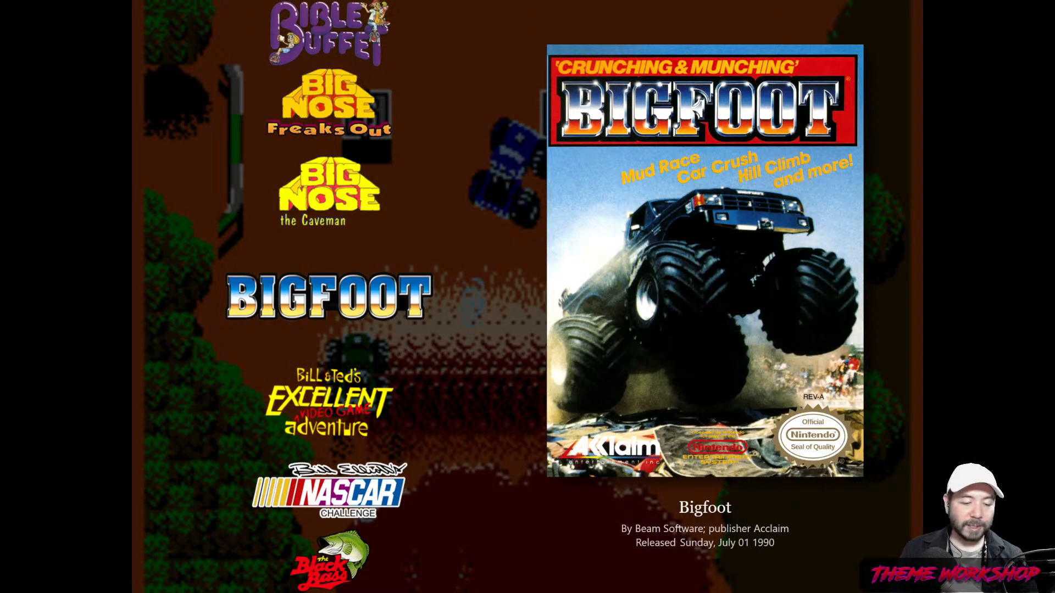
- Return to the platform list and open the Nintendo 64 games view
key("Escape")
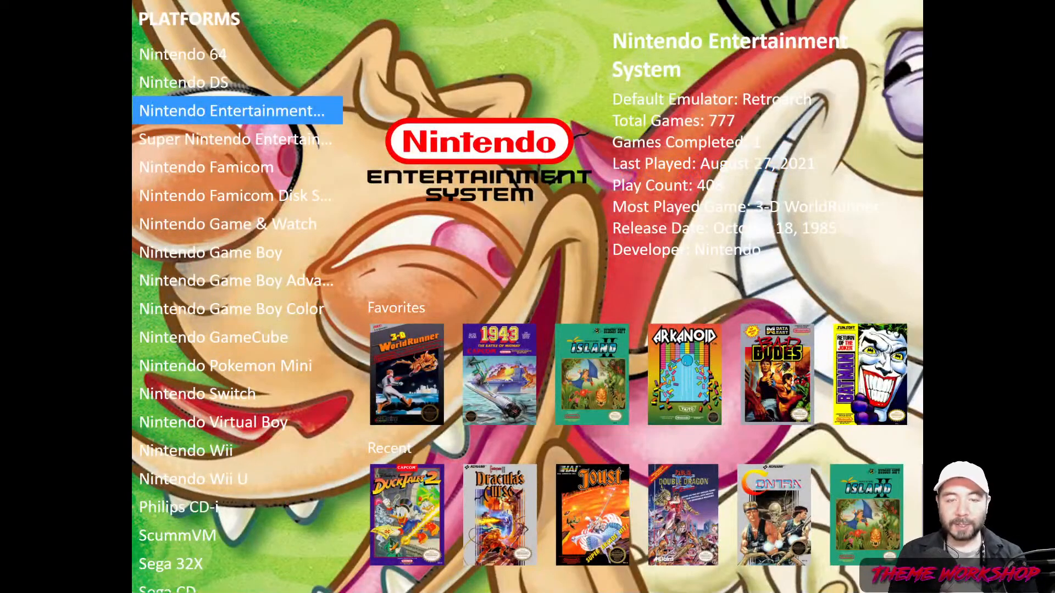
key("Up")
key("Up")
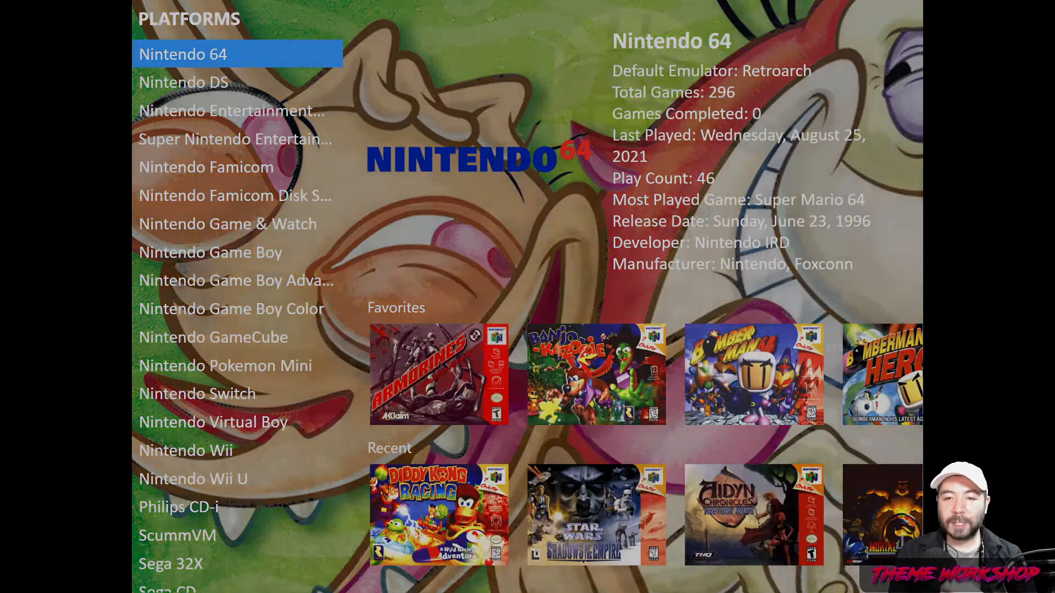
key("Return")
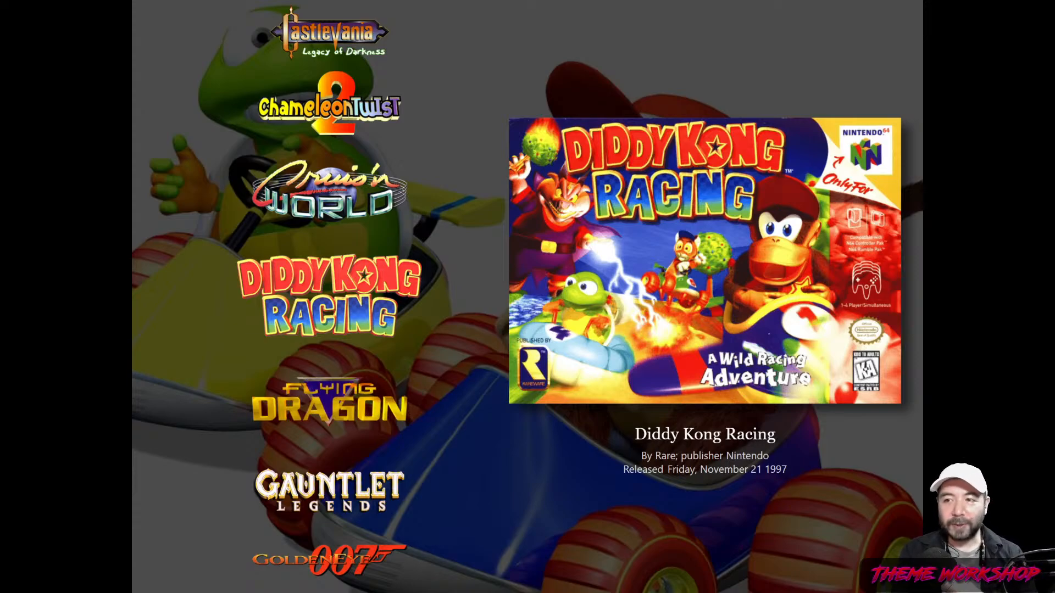
- Browse the Nintendo 64 game wheel to Super Mario 64, checking how landscape box art, details and backgrounds display
key("Down")
key("Down")
key("Down")
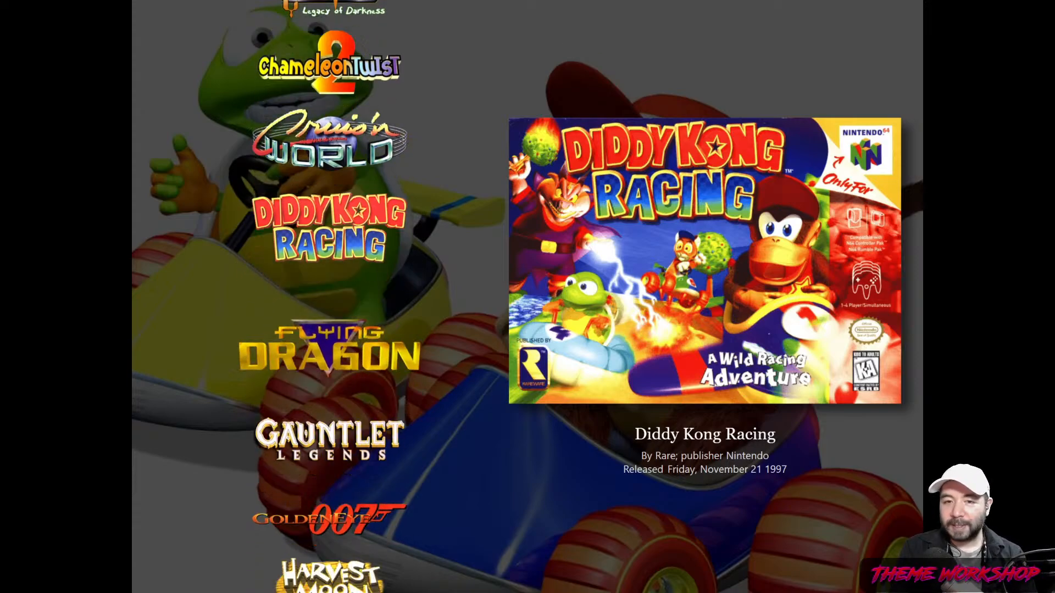
key("Up")
key("Up")
key("Up")
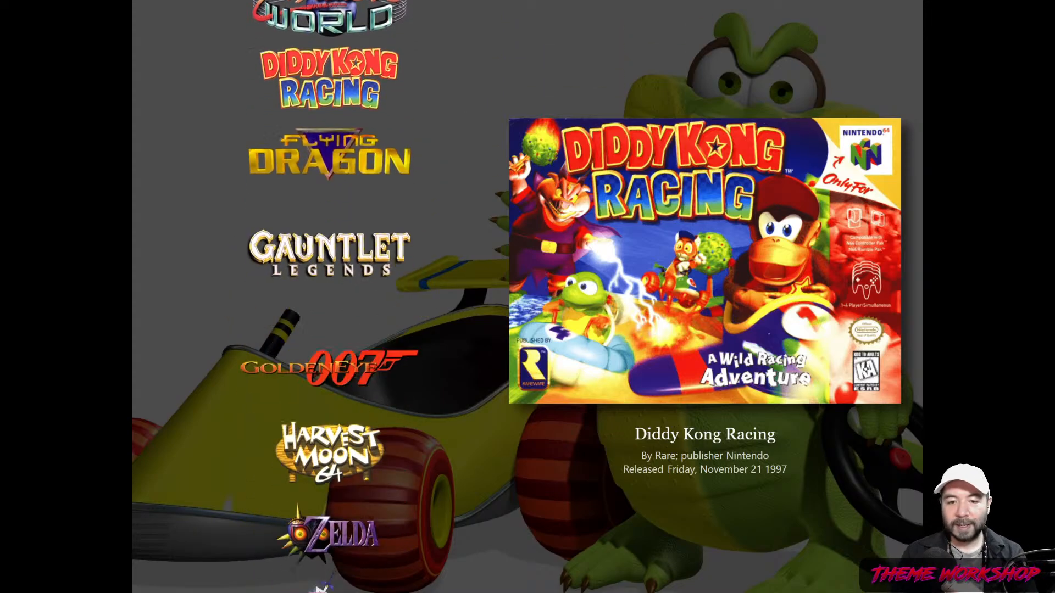
key("Up")
key("Up")
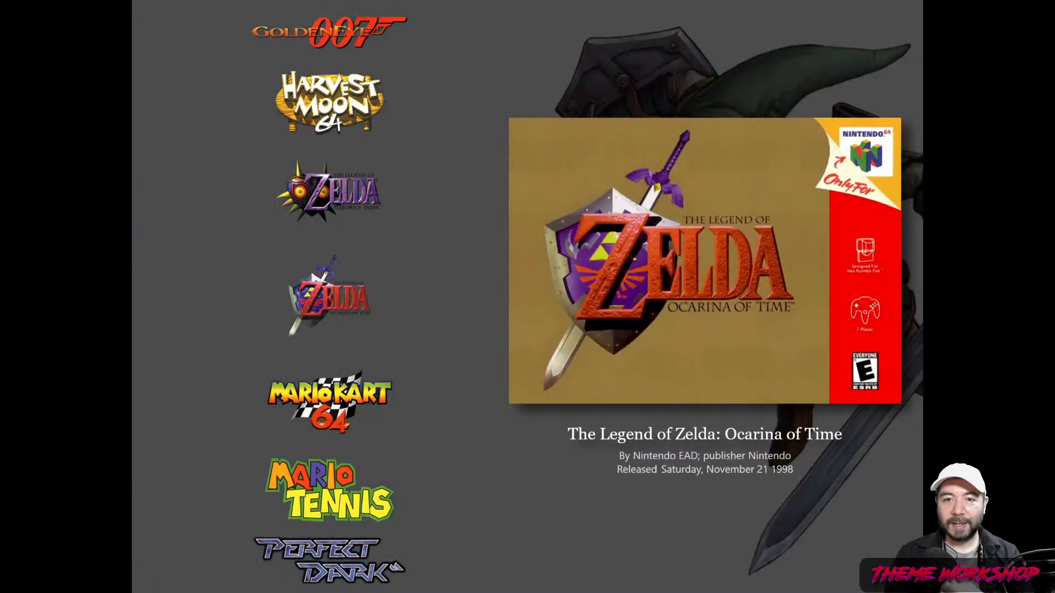
key("Up")
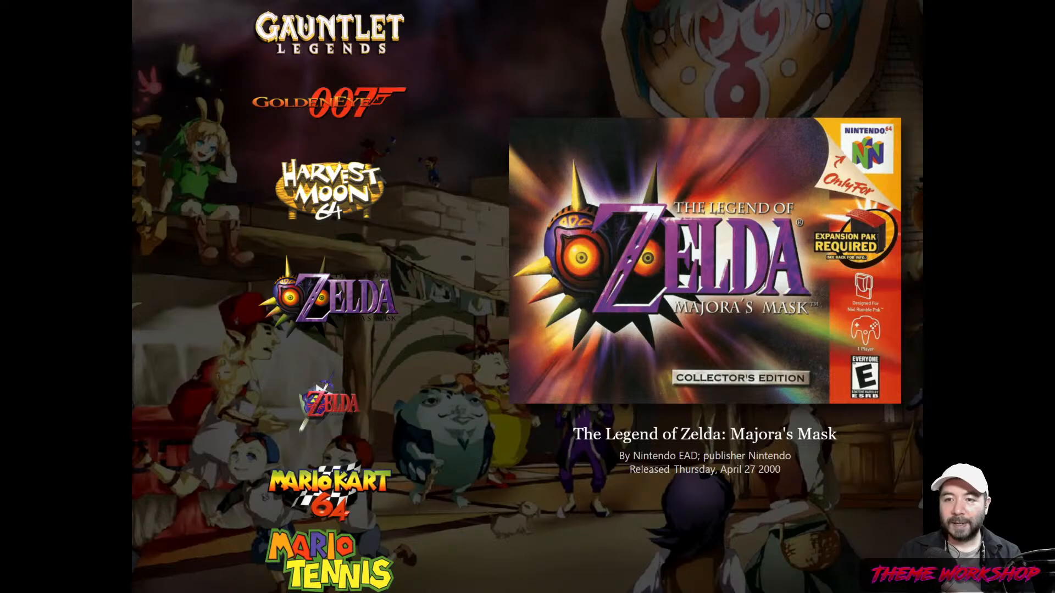
key("Down")
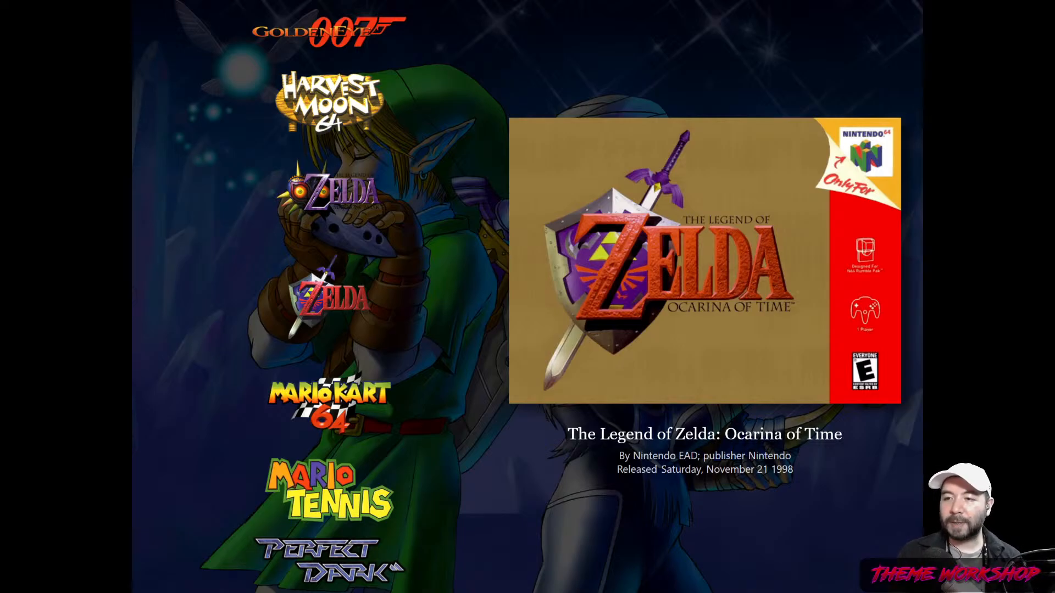
key("Down")
key("Down")
key("Down")
key("Down")
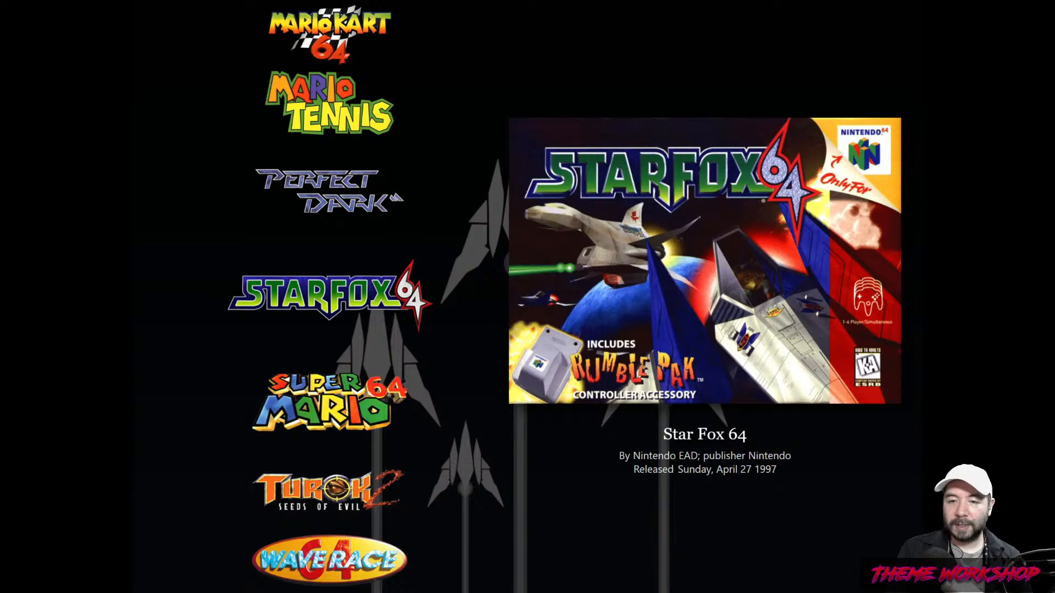
key("Down")
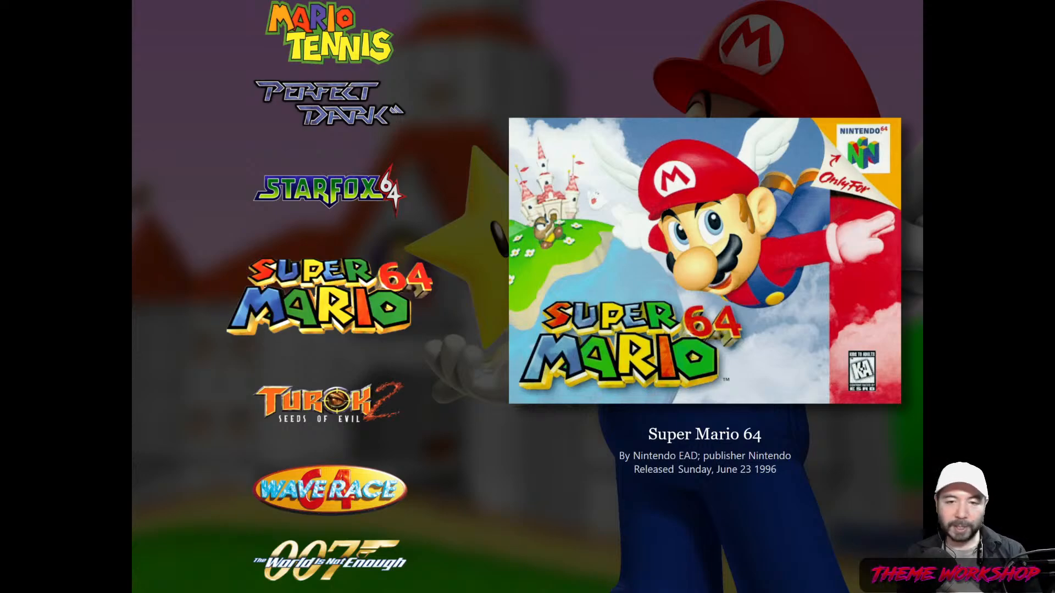
- Go back to the platform list and reopen the Nintendo 64 games view
key("Escape")
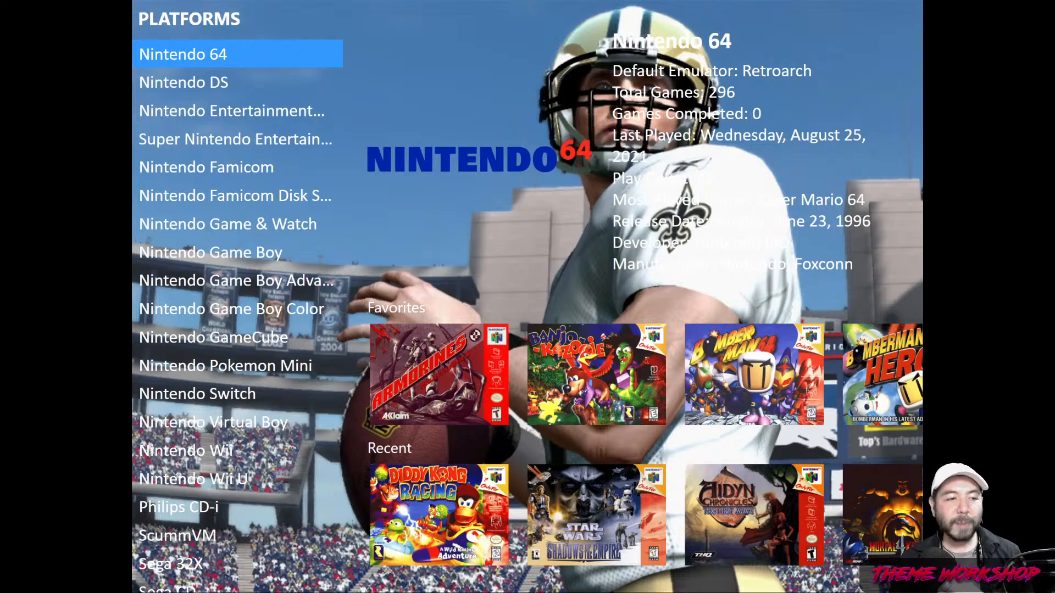
key("Return")
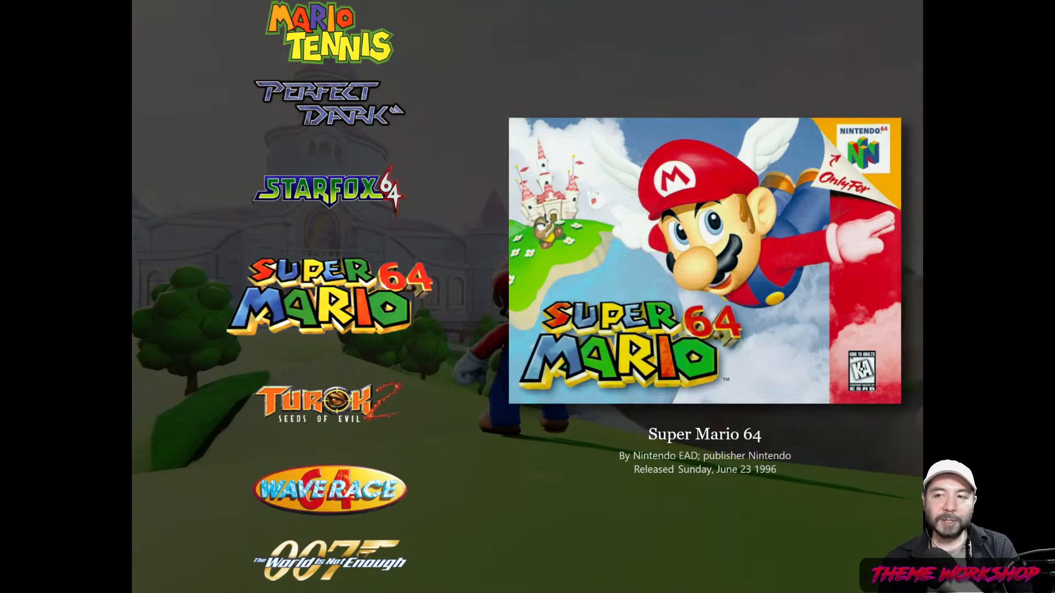
key("alt+Tab")
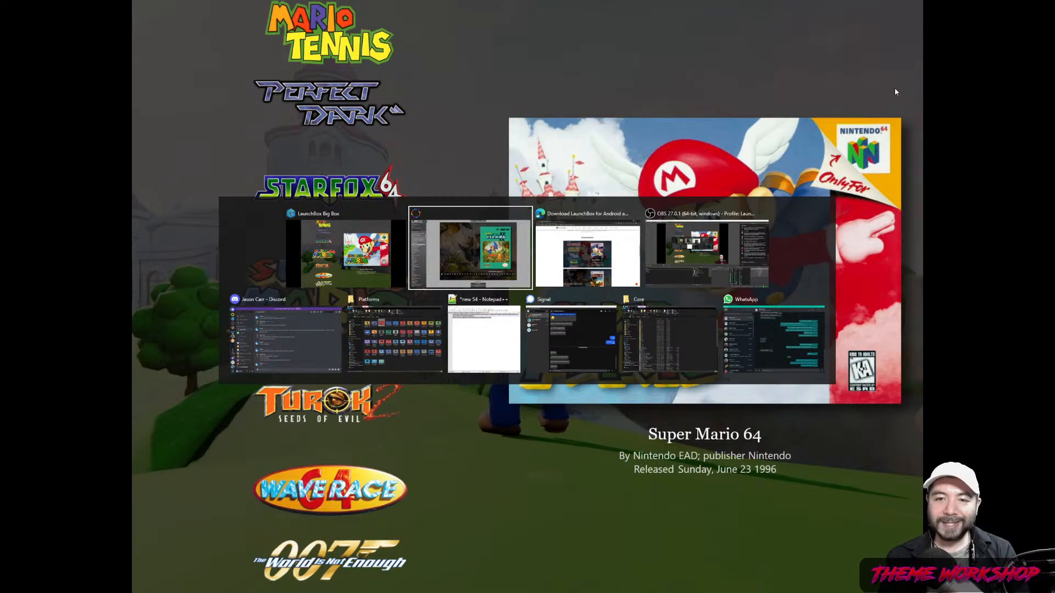
key("alt+shift+Tab")
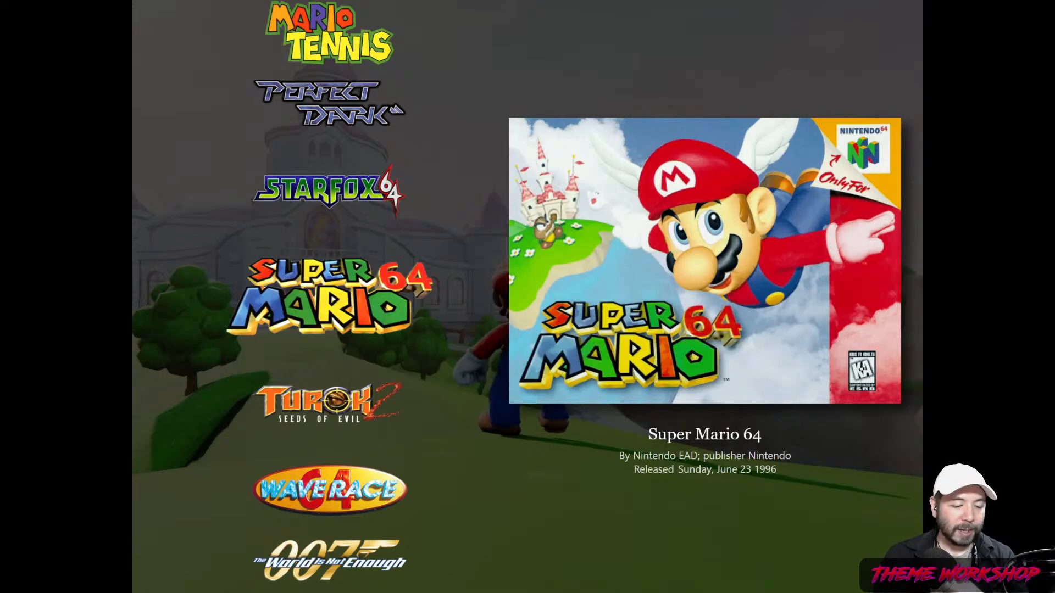
- Leave the Nintendo 64 games view and exit Big Box to return to the Community Theme Creator
key("Escape")
key("Up")
key("Up")
key("Up")
key("Up")
key("Up")
key("Up")
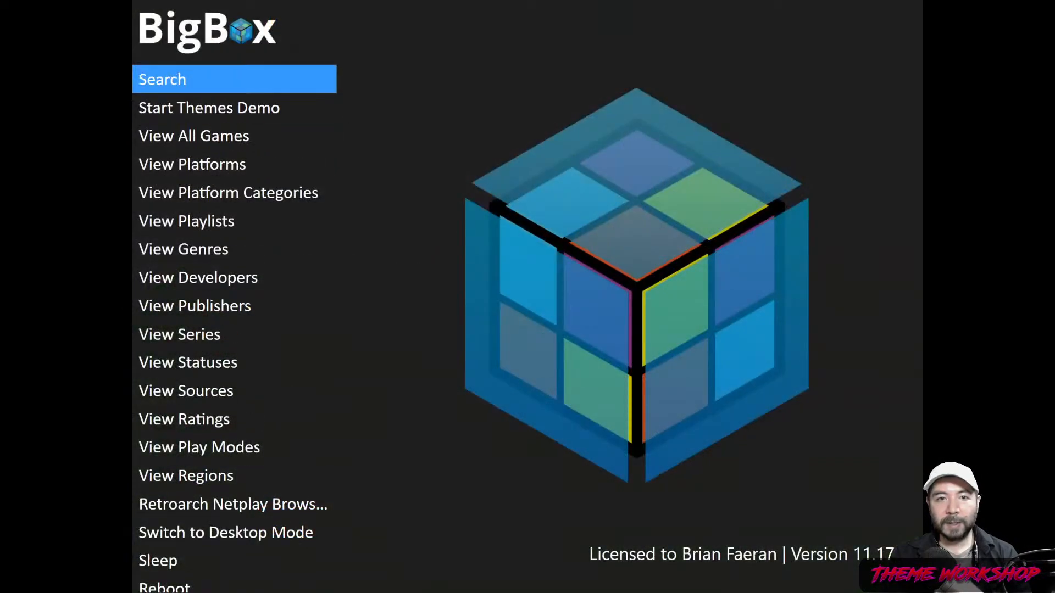
key("Up")
key("Up")
key("Up")
key("Up")
key("Up")
key("Up")
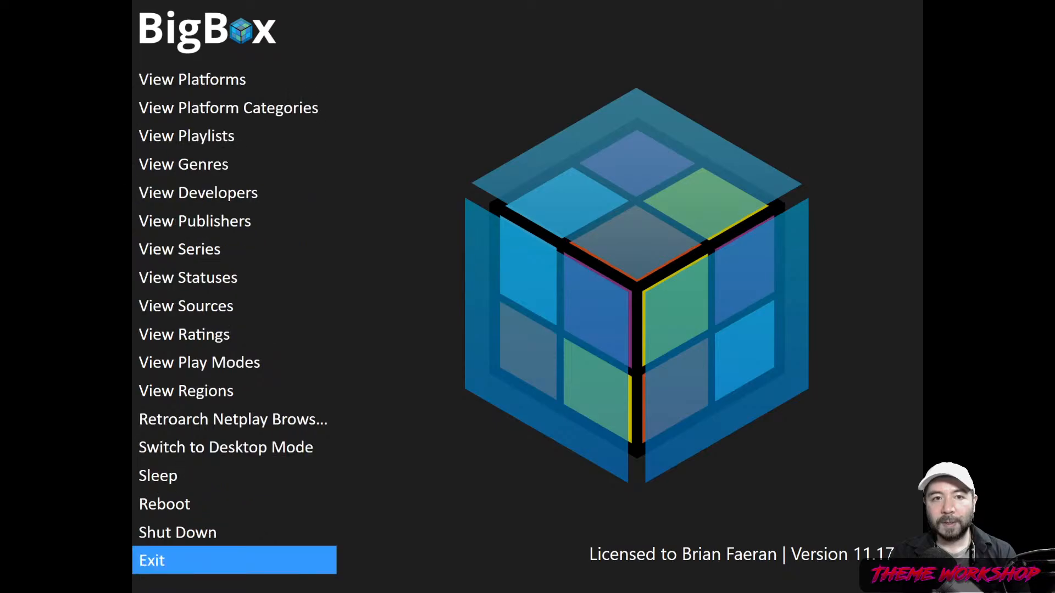
key("Return")
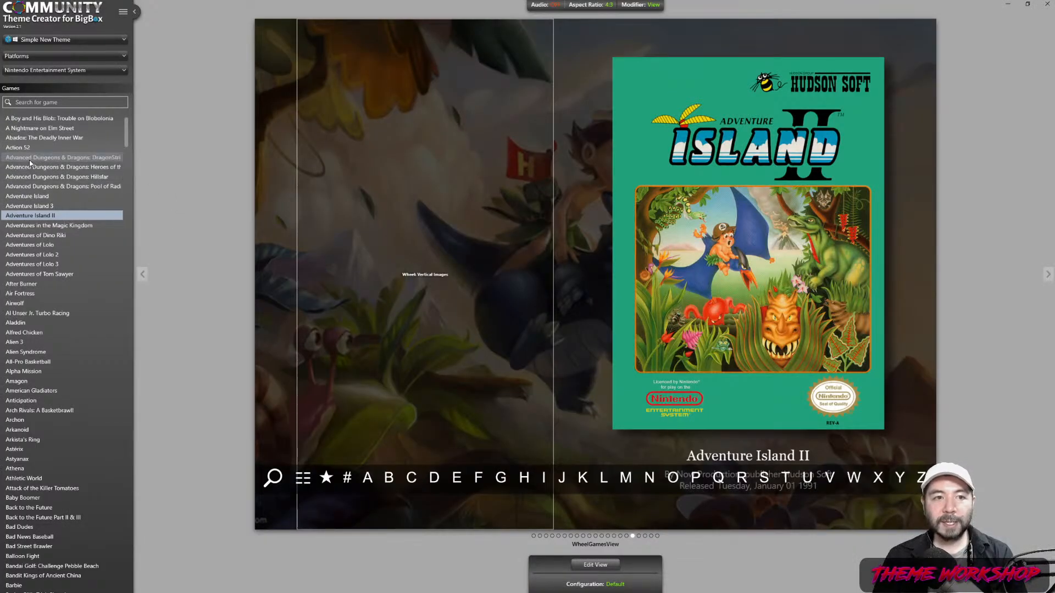
- Preview Adventure Island and open WheelGamesView for editing
left_click(34, 196)
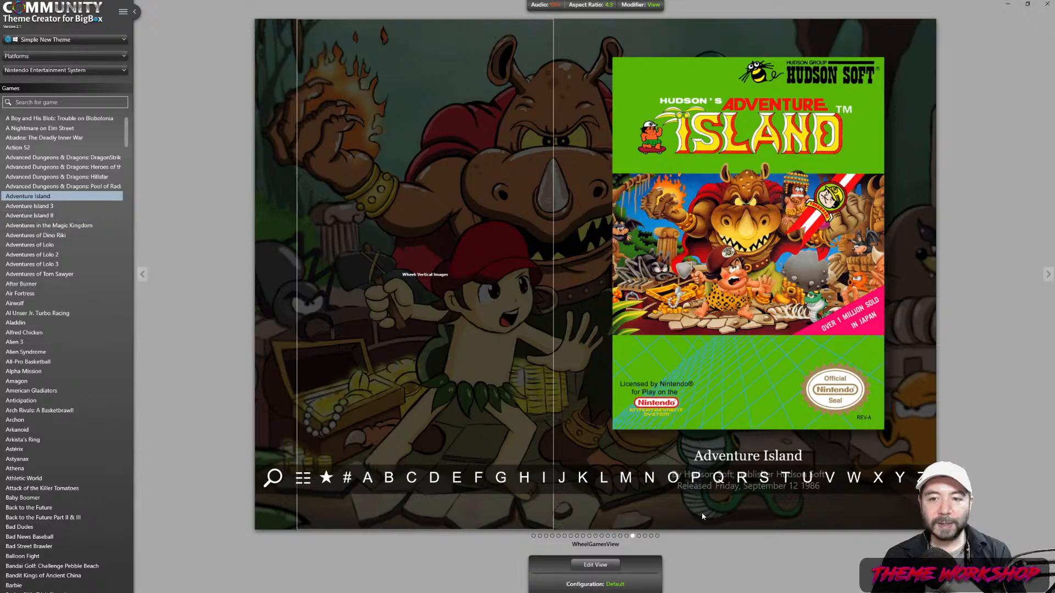
left_click(591, 566)
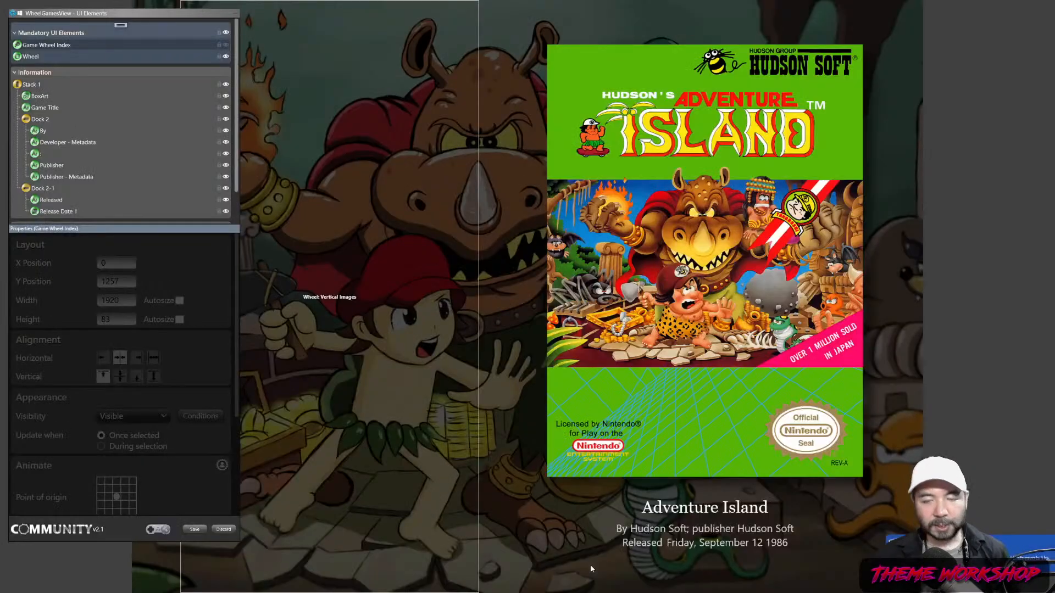
scroll(98, 157, "down", 2)
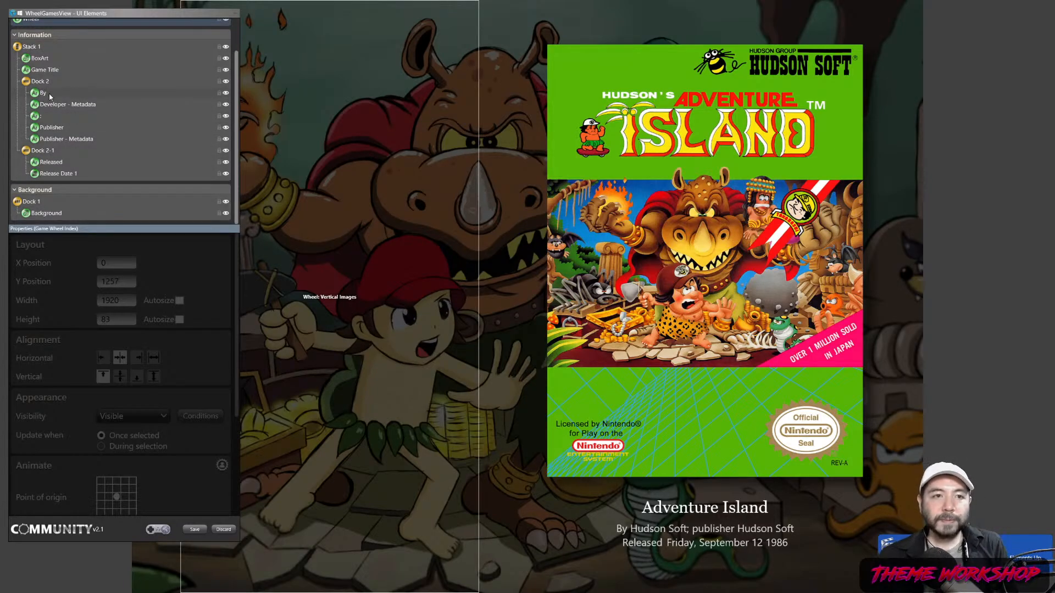
- Compare the text properties of the Released and Release Date 1 elements, leaving Released selected
left_click(47, 164)
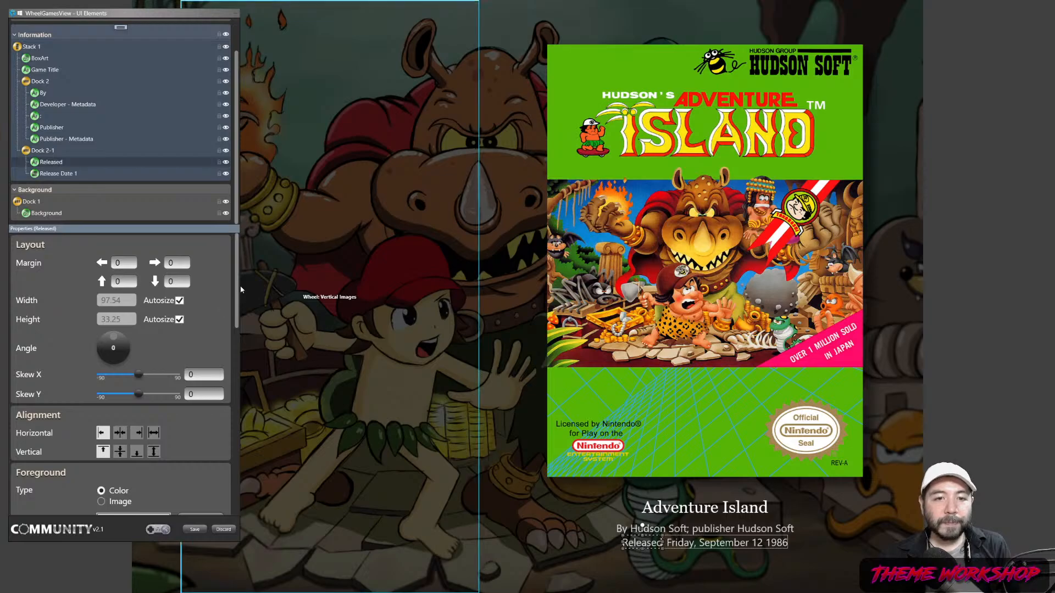
scroll(207, 315, "down", 6)
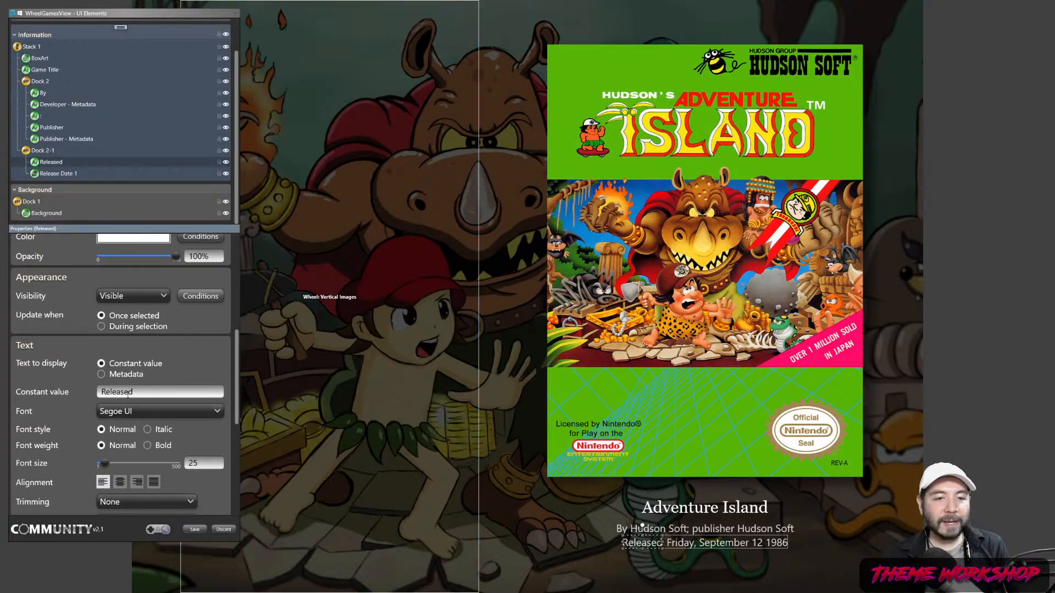
left_click(62, 174)
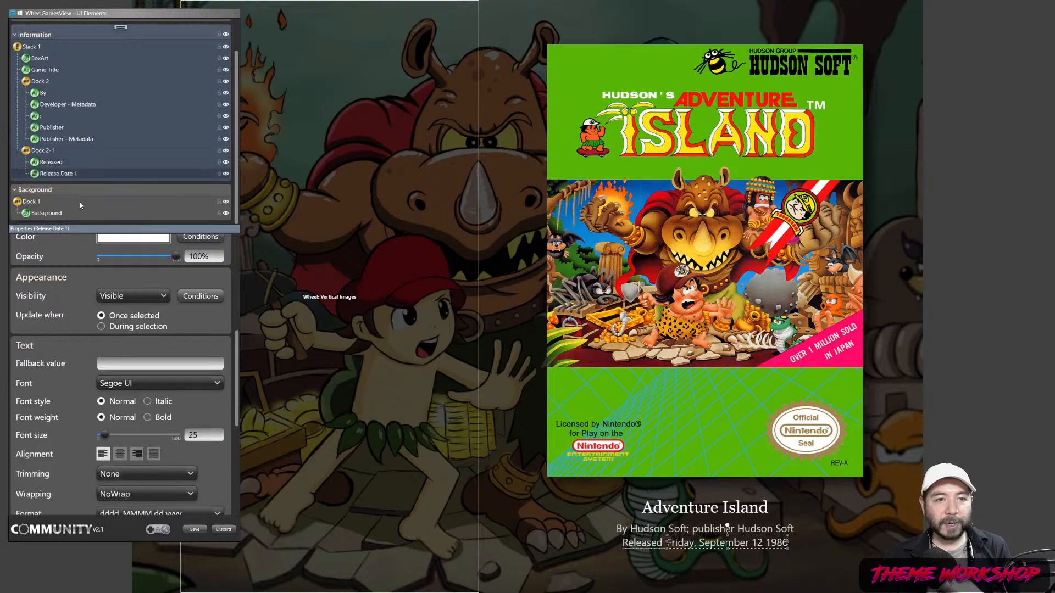
left_click(55, 162)
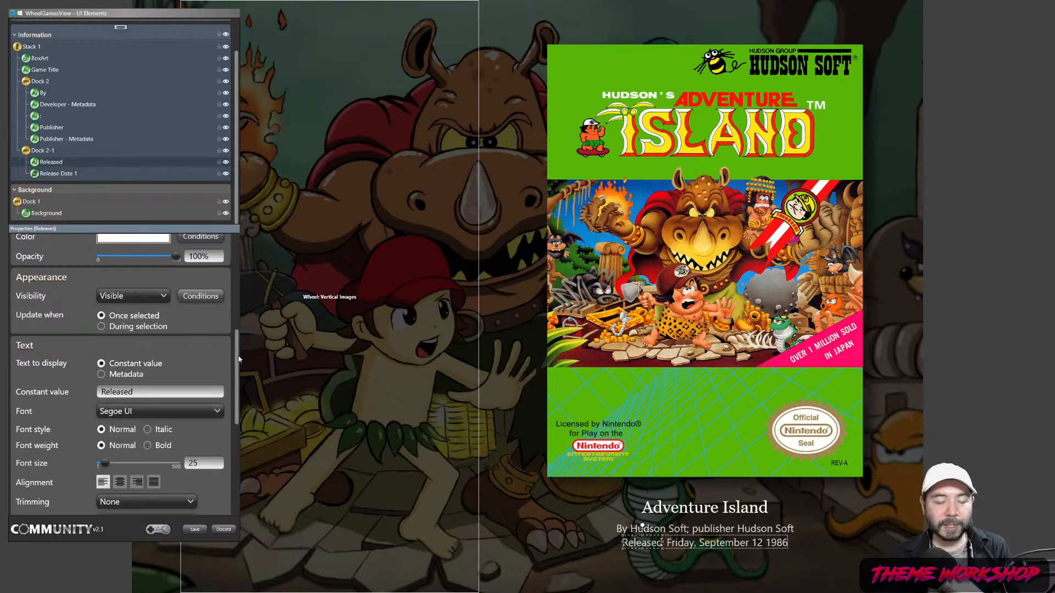
scroll(236, 360, "down", 1)
mouse_move(240, 364)
left_mouse_down()
mouse_move(240, 255)
mouse_move(239, 354)
left_mouse_up()
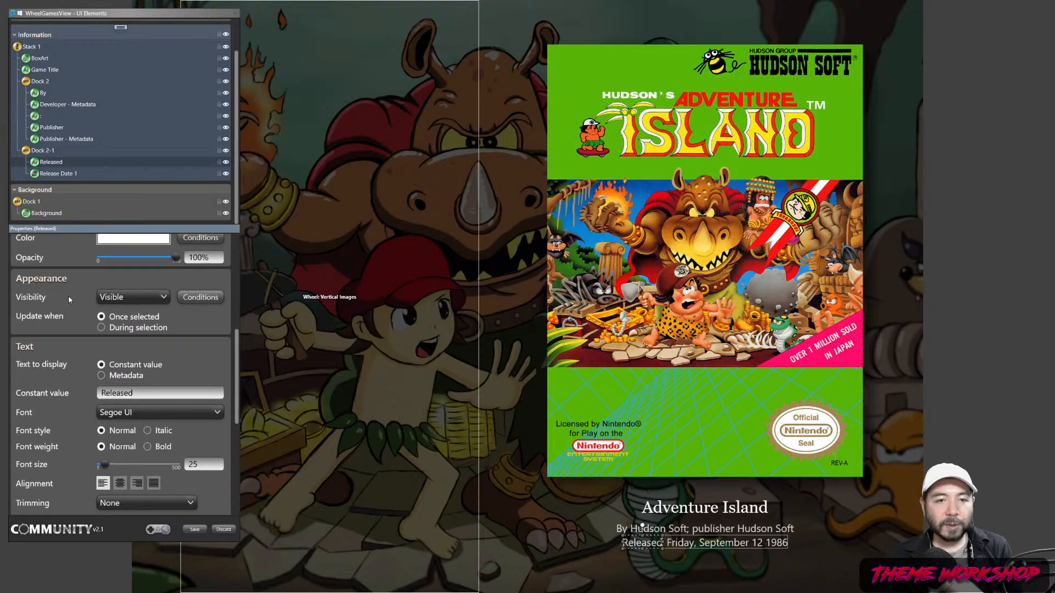
- Add a visibility condition to the Released text and set its default visibility to Collapsed
left_click(201, 297)
left_click_drag(466, 190, 362, 208)
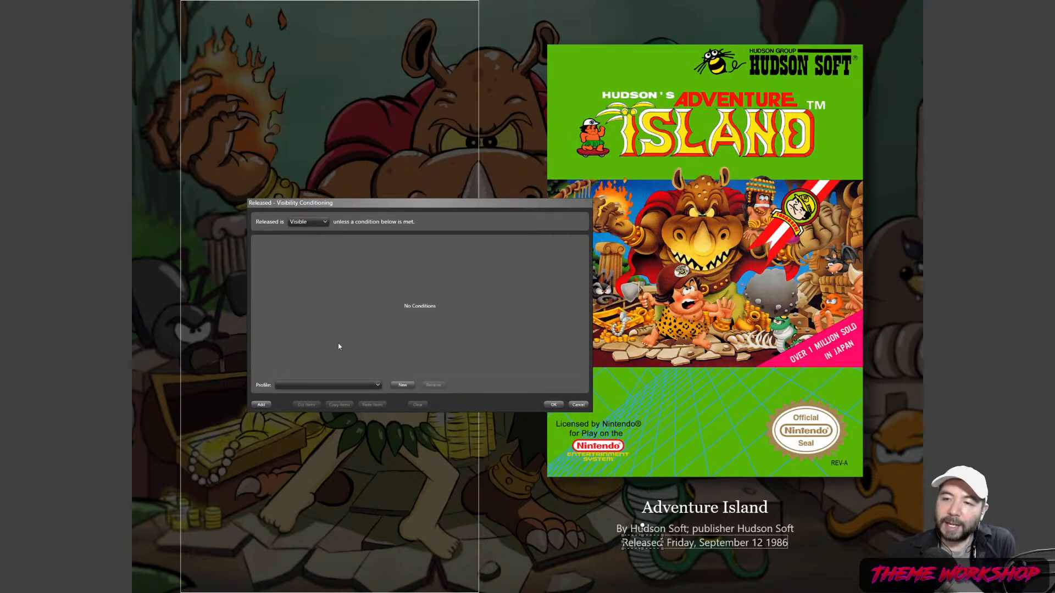
left_click(261, 405)
left_click(314, 222)
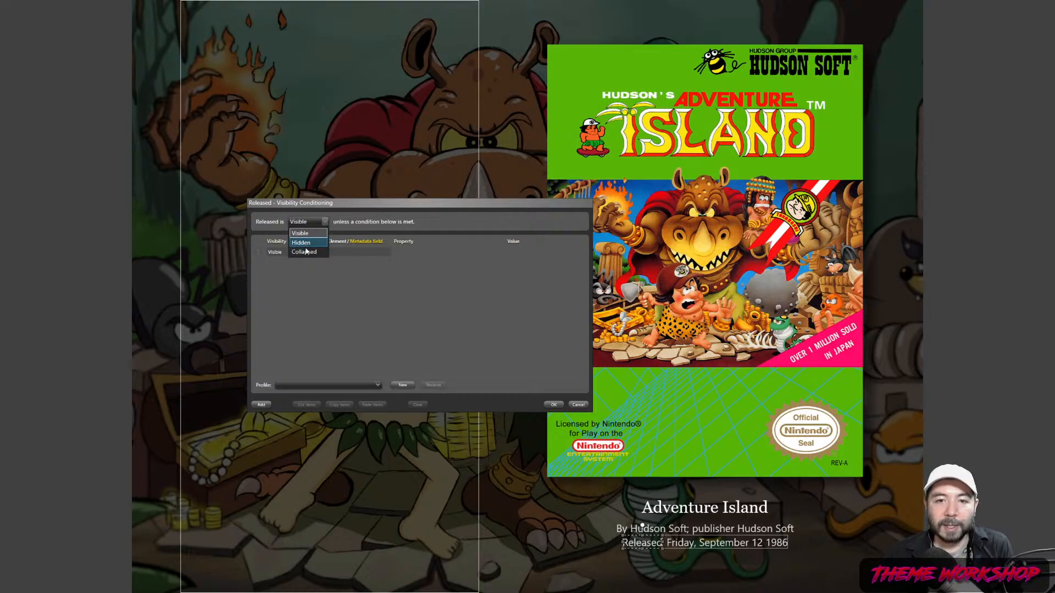
left_click(305, 252)
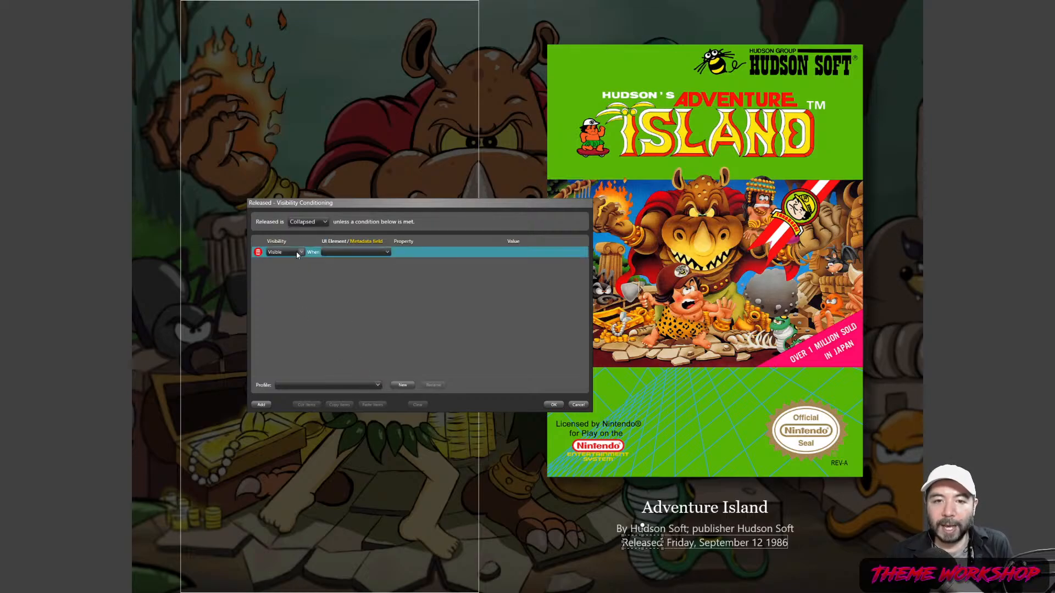
- Make the visibility condition depend on the Publisher - Metadata element
left_click(373, 253)
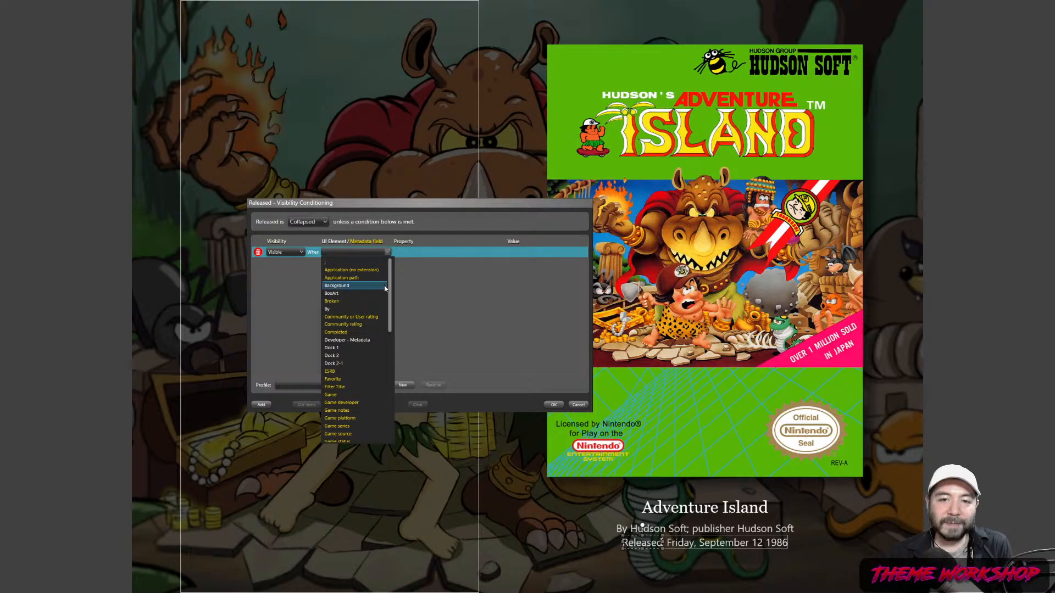
left_click_drag(389, 295, 396, 369)
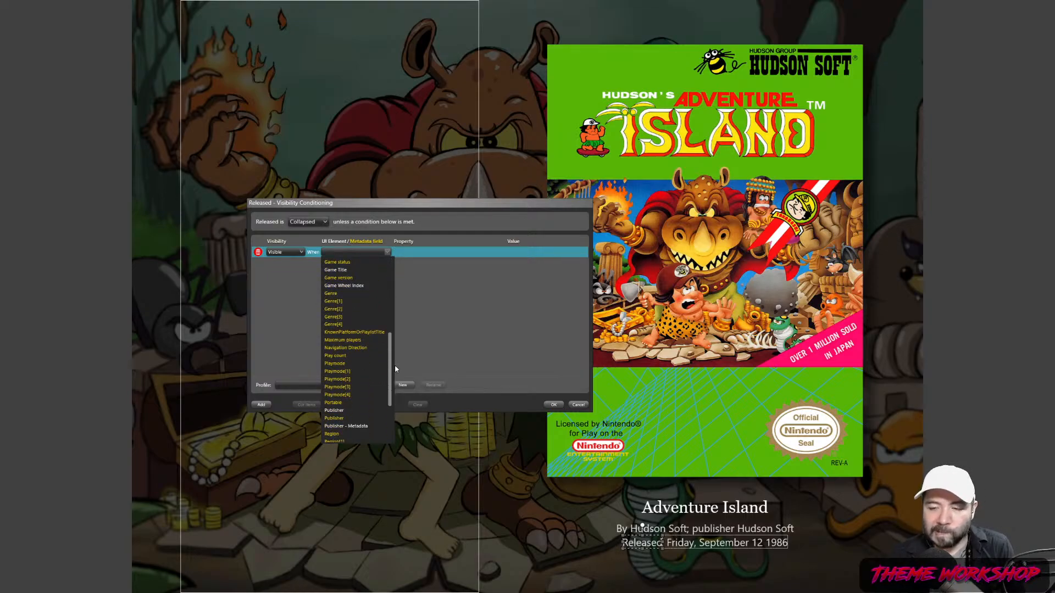
scroll(394, 365, "down", 4)
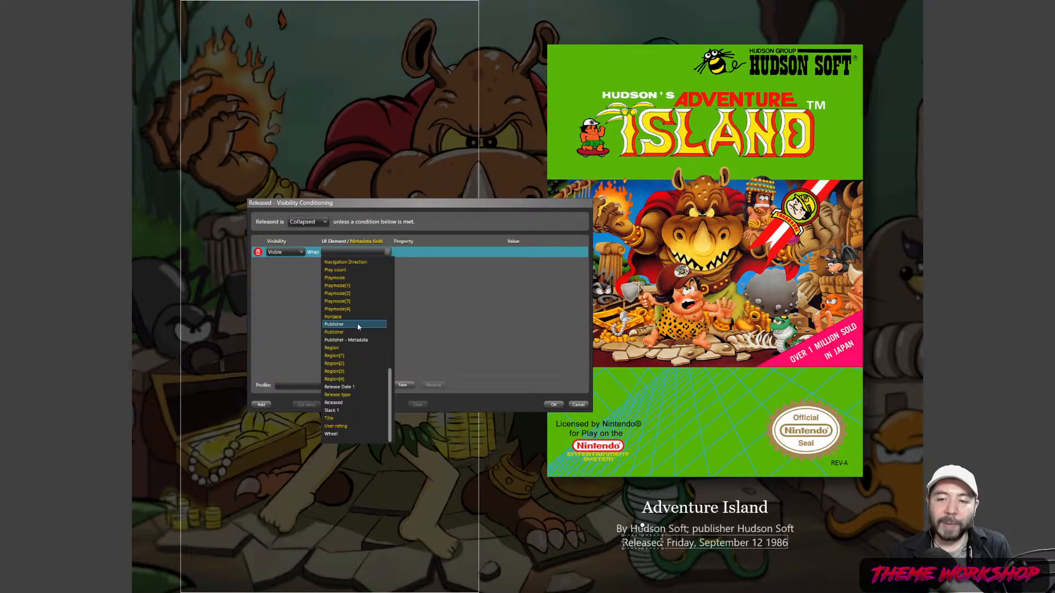
scroll(371, 358, "up", 4)
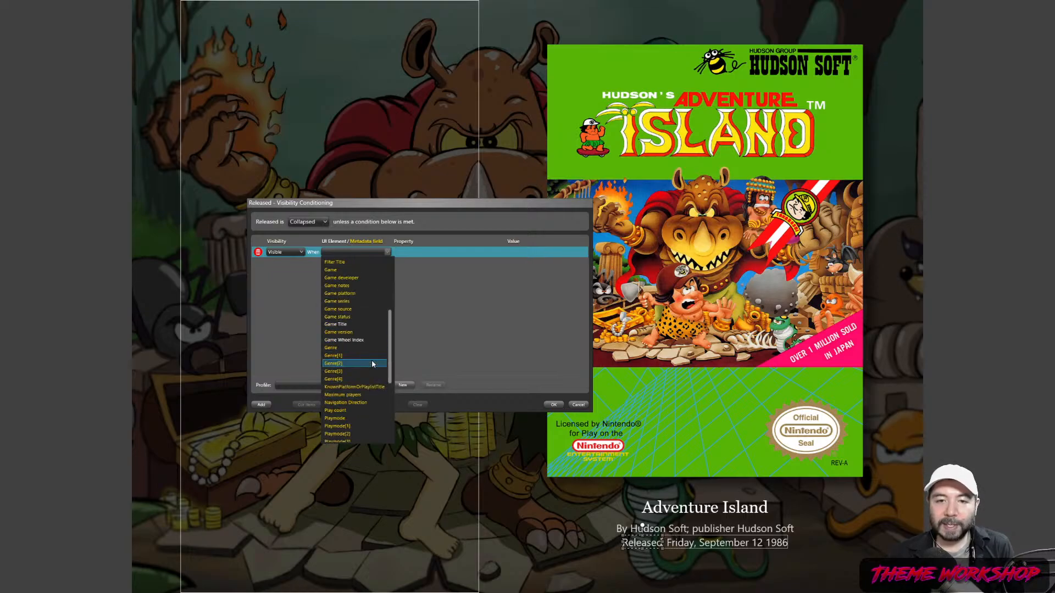
scroll(372, 362, "down", 5)
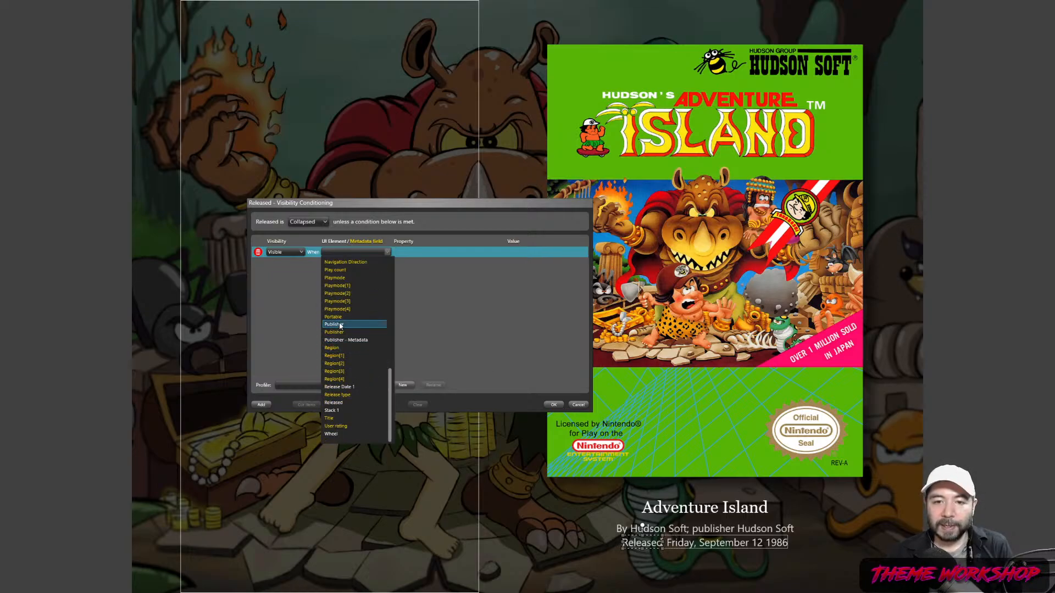
left_click(340, 324)
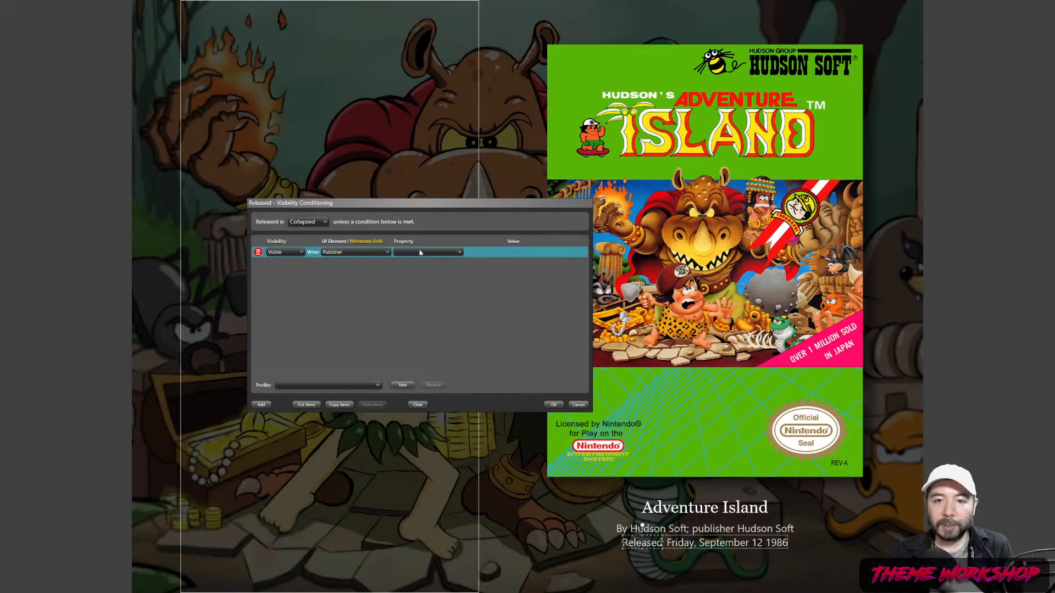
left_click(424, 253)
left_click(358, 281)
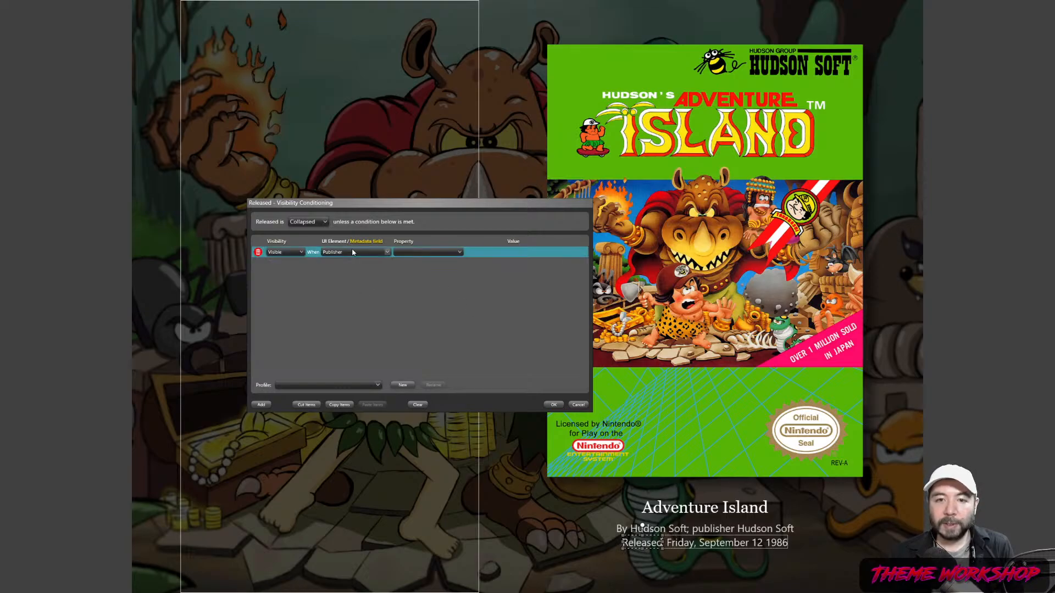
left_click(357, 252)
left_click(349, 341)
- Set the condition to apply when the element's Text property is *No Value
left_click(424, 252)
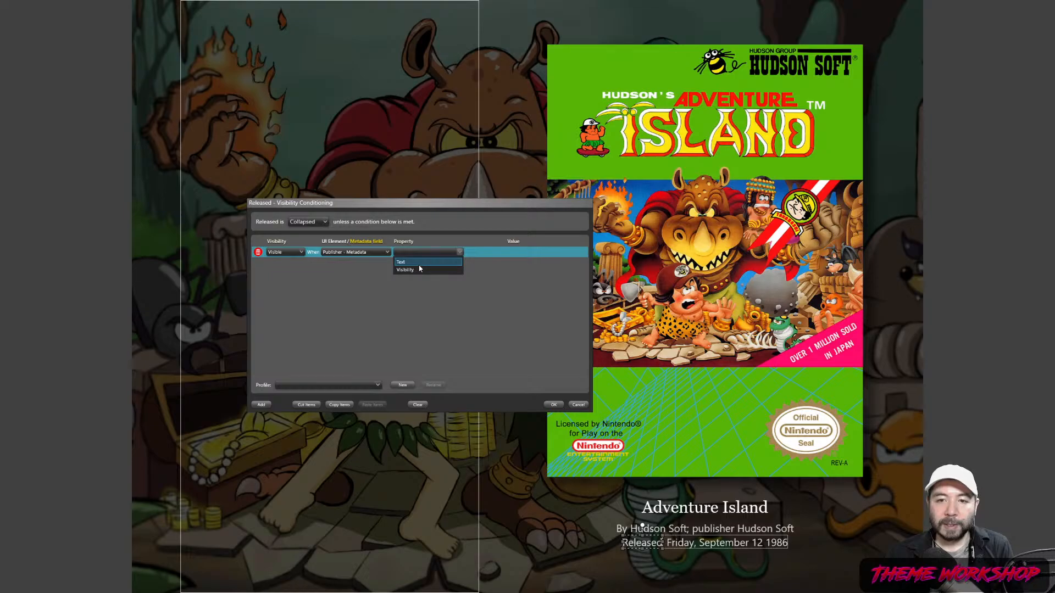
left_click(420, 262)
left_click(497, 252)
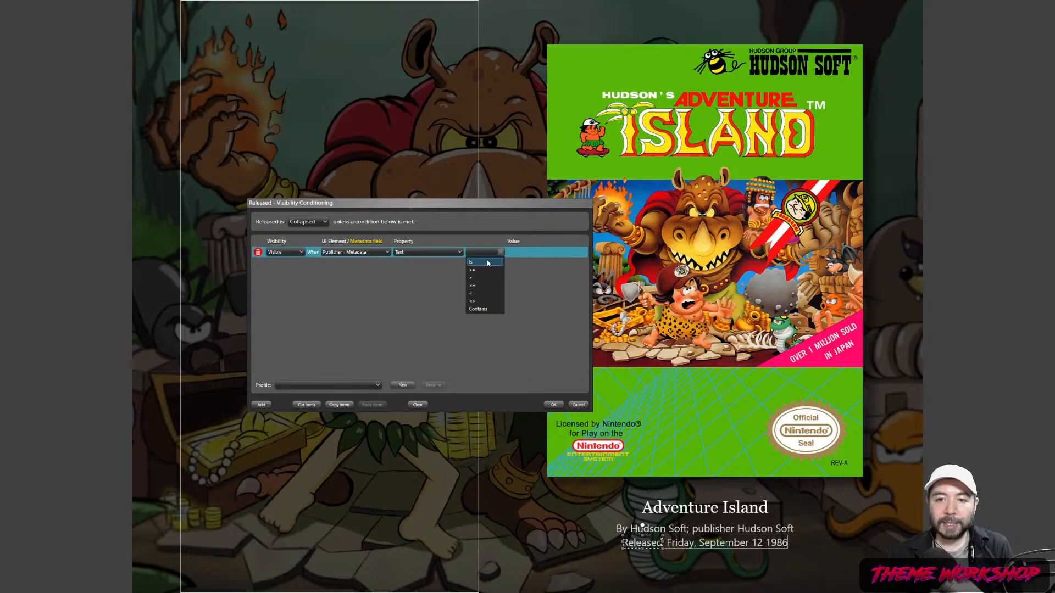
left_click(487, 263)
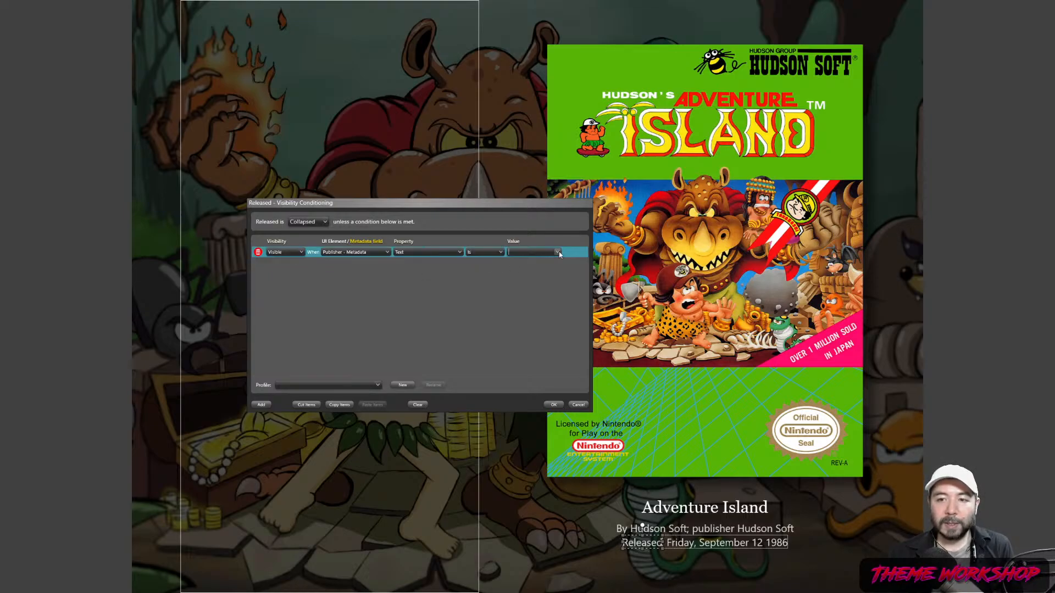
left_click(557, 253)
left_click(525, 262)
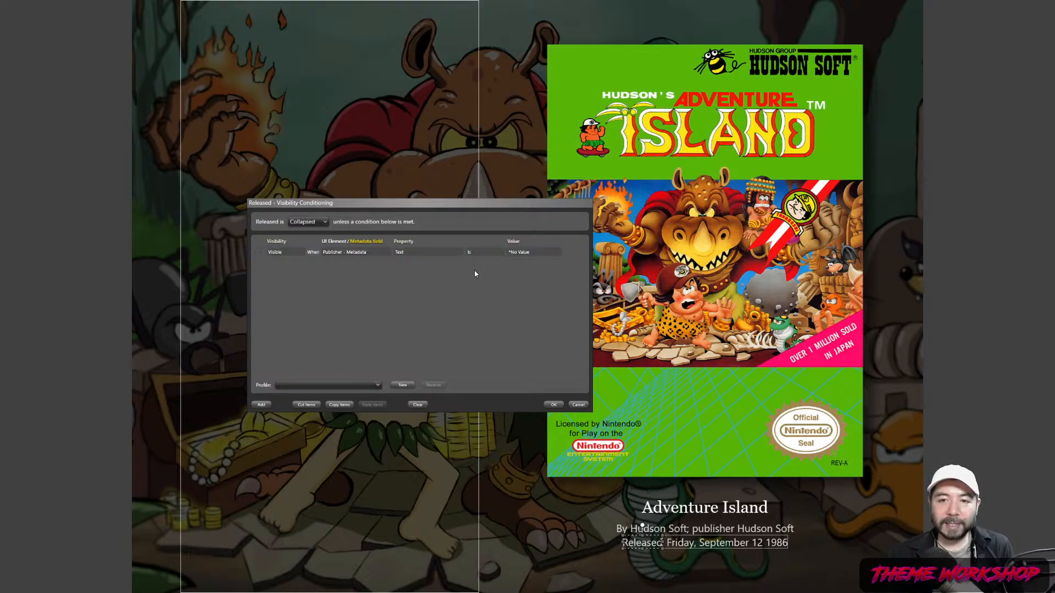
- Change the comparison to Contains, the default visibility to Visible and the condition's visibility to Collapsed
left_click(500, 252)
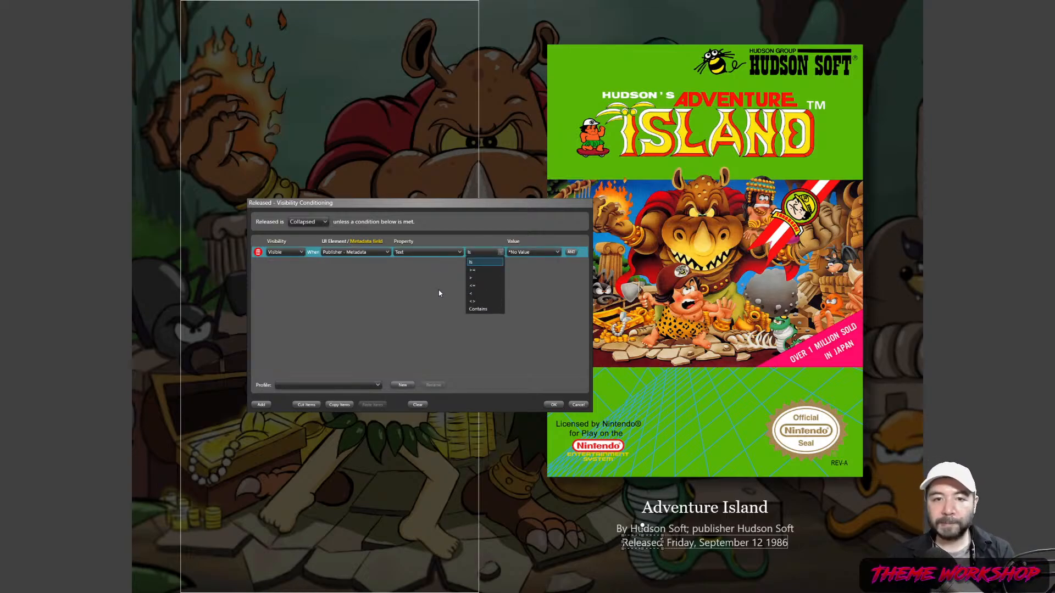
left_click(477, 309)
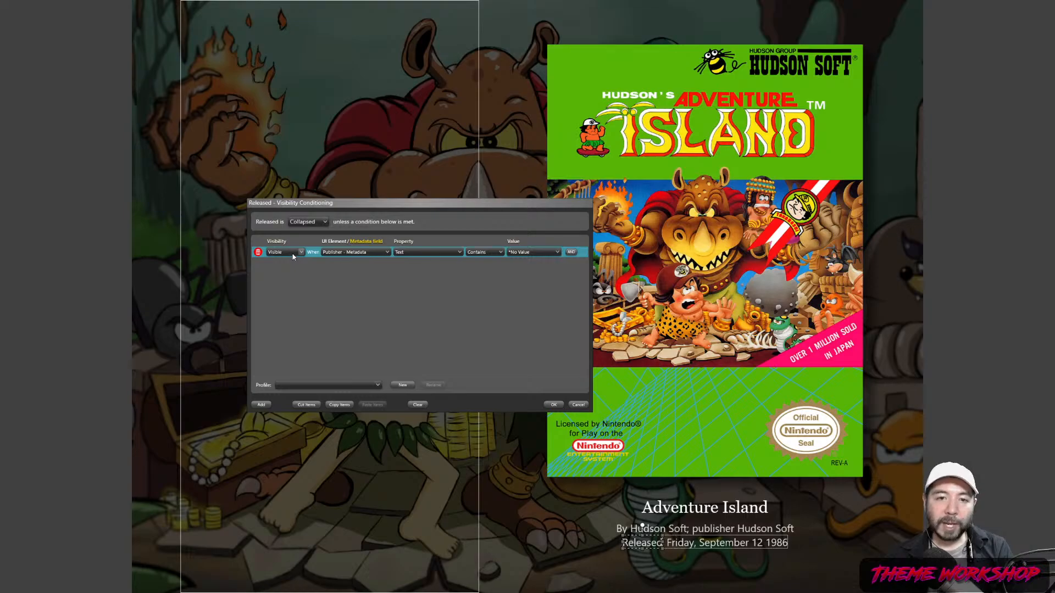
left_click(307, 224)
left_click(304, 233)
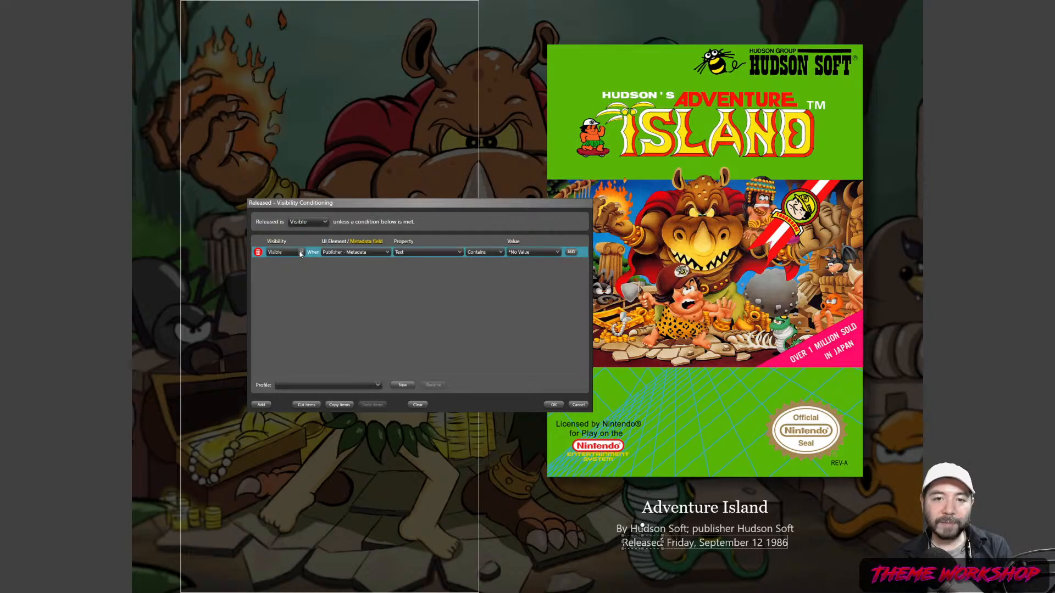
left_click(300, 253)
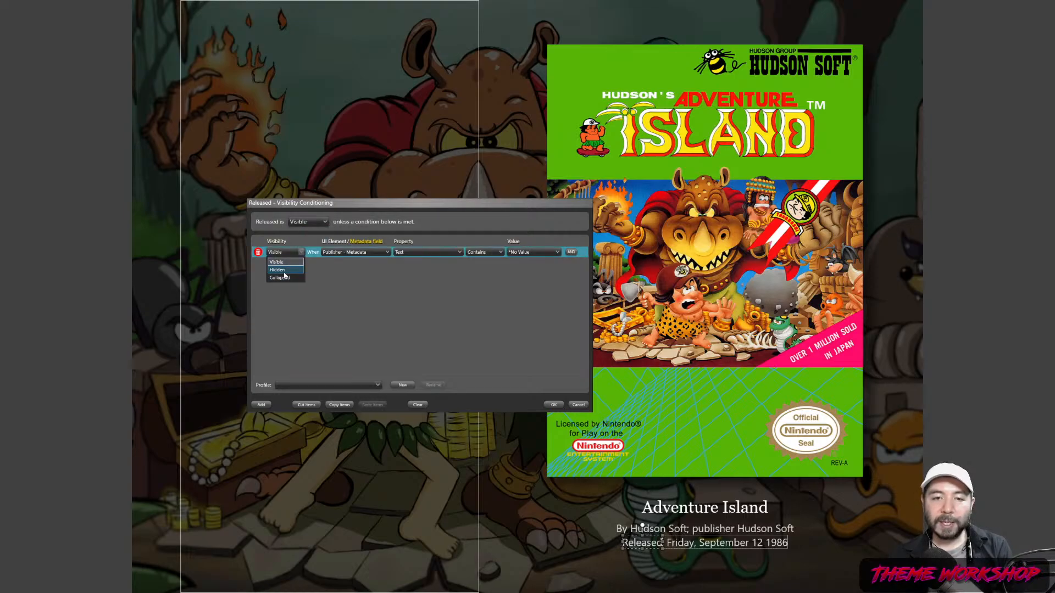
left_click(291, 278)
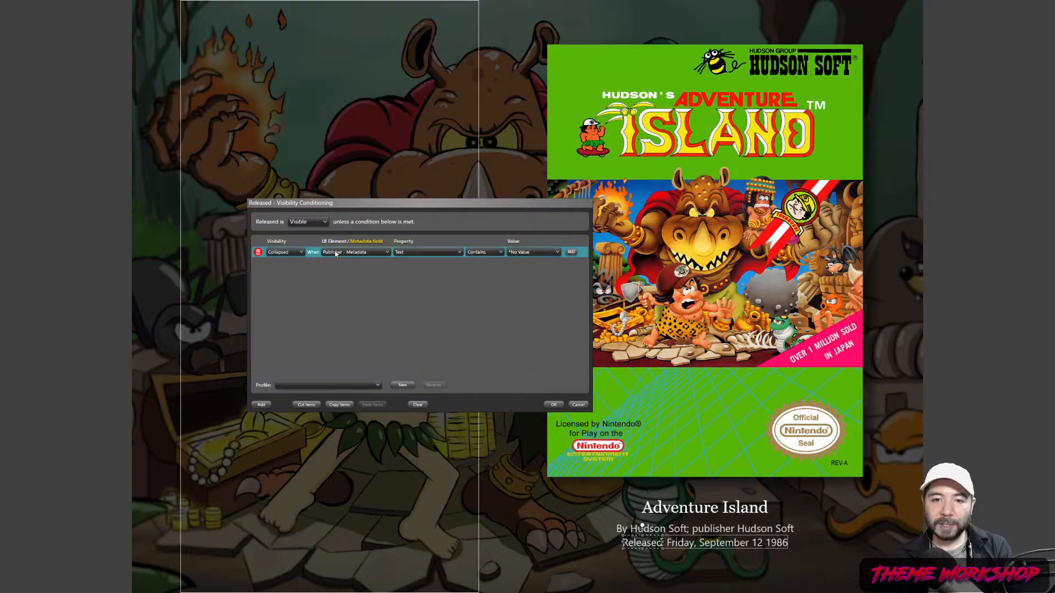
- Reselect *No Value as the condition's value, accept the conditions and save the view
left_click(557, 253)
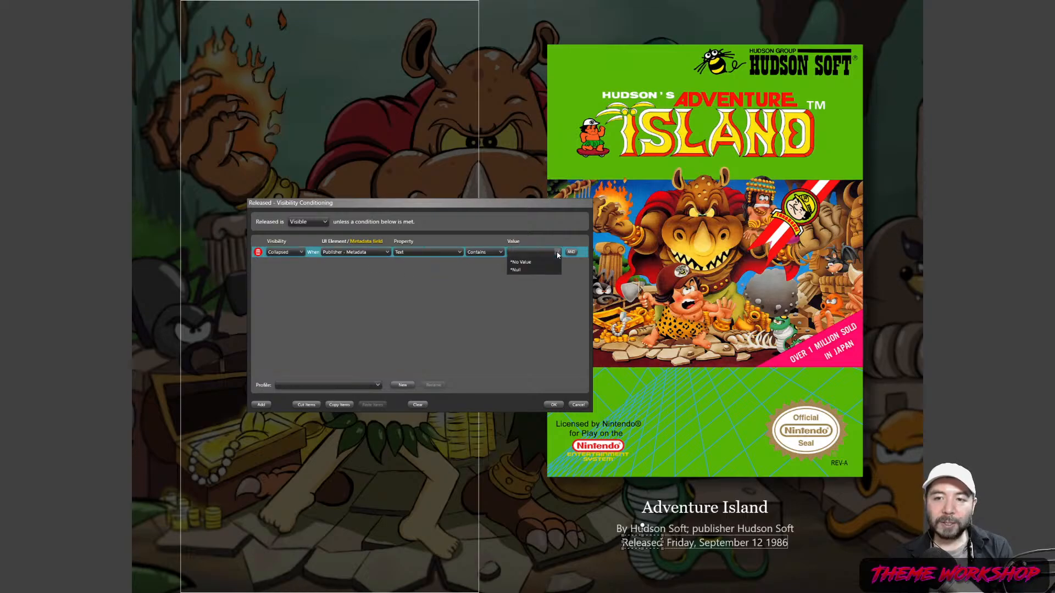
left_click(545, 262)
left_click(552, 407)
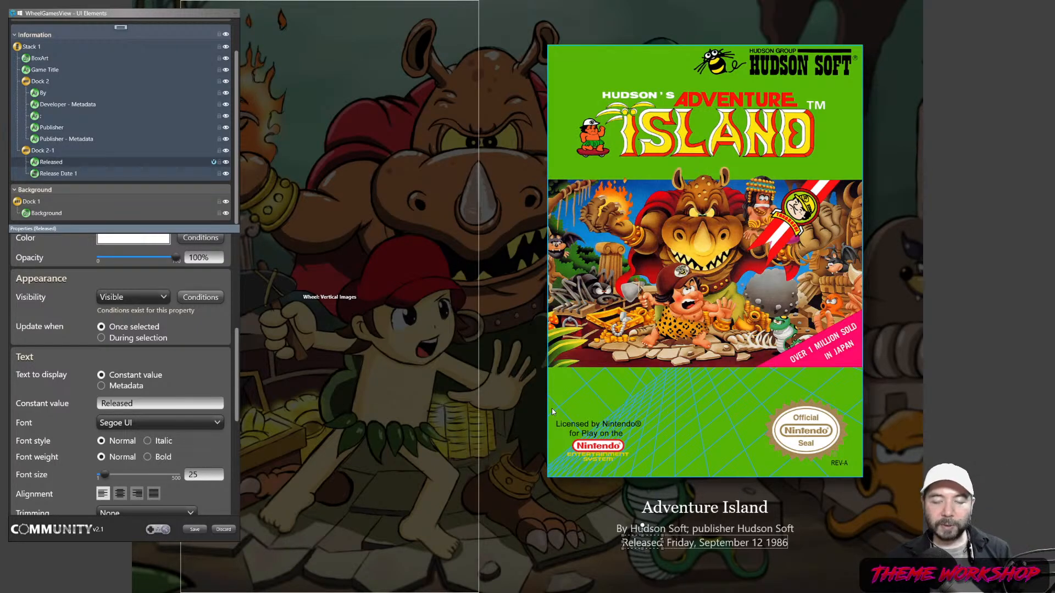
left_click(195, 527)
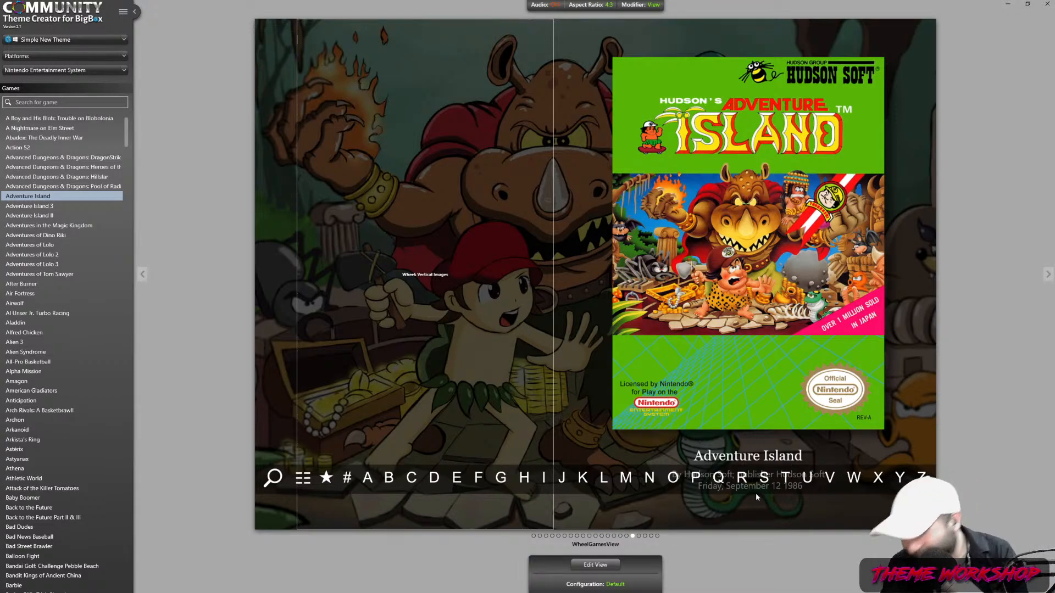
- Set the Released label's visibility condition value to *Null in the wheel games view, accept the condition and save the view
left_click(589, 566)
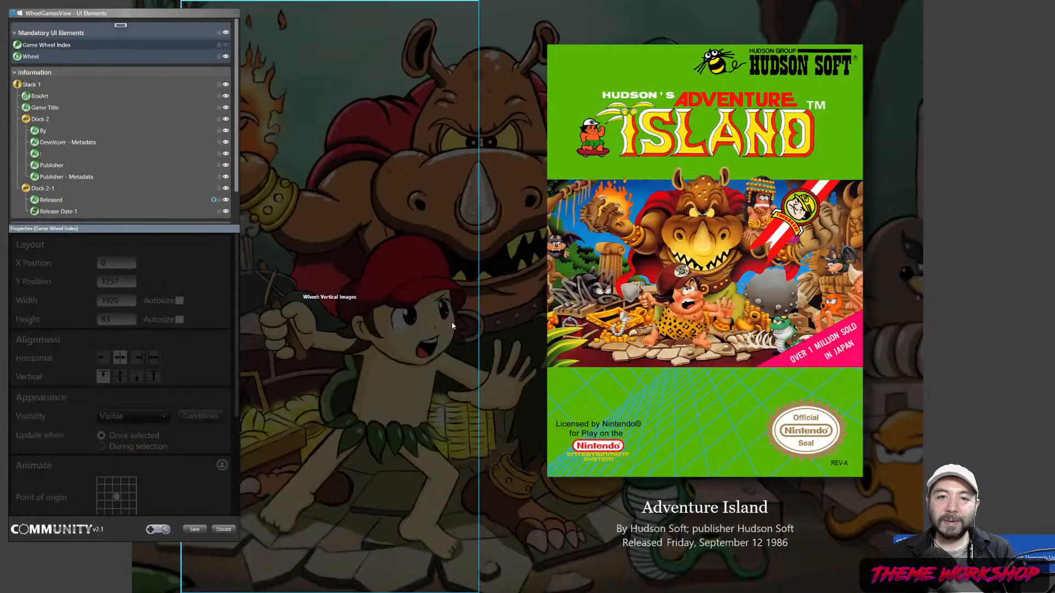
scroll(134, 177, "down", 1)
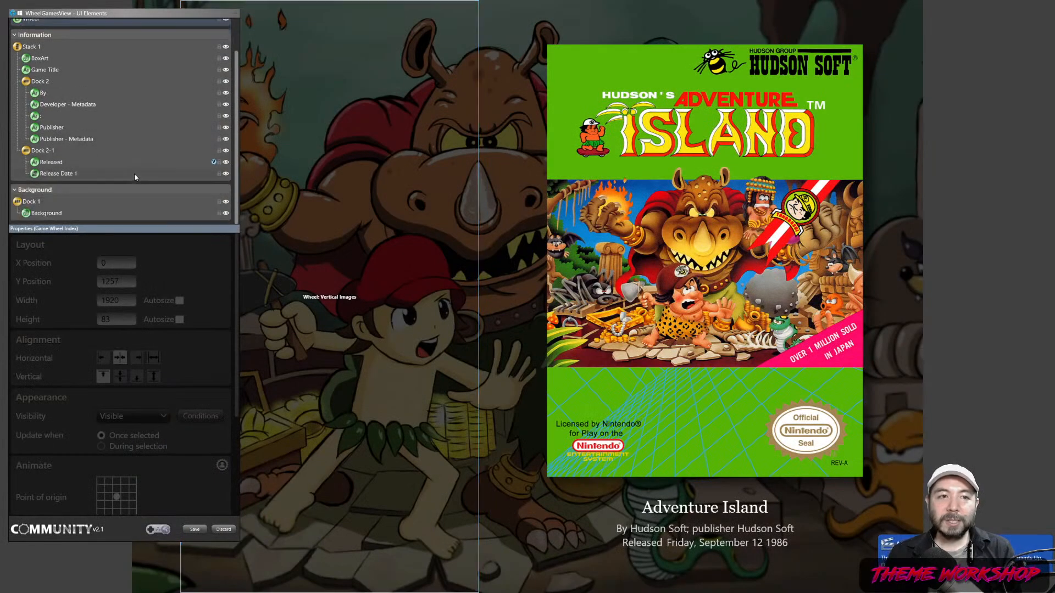
left_click(54, 162)
scroll(213, 423, "down", 3)
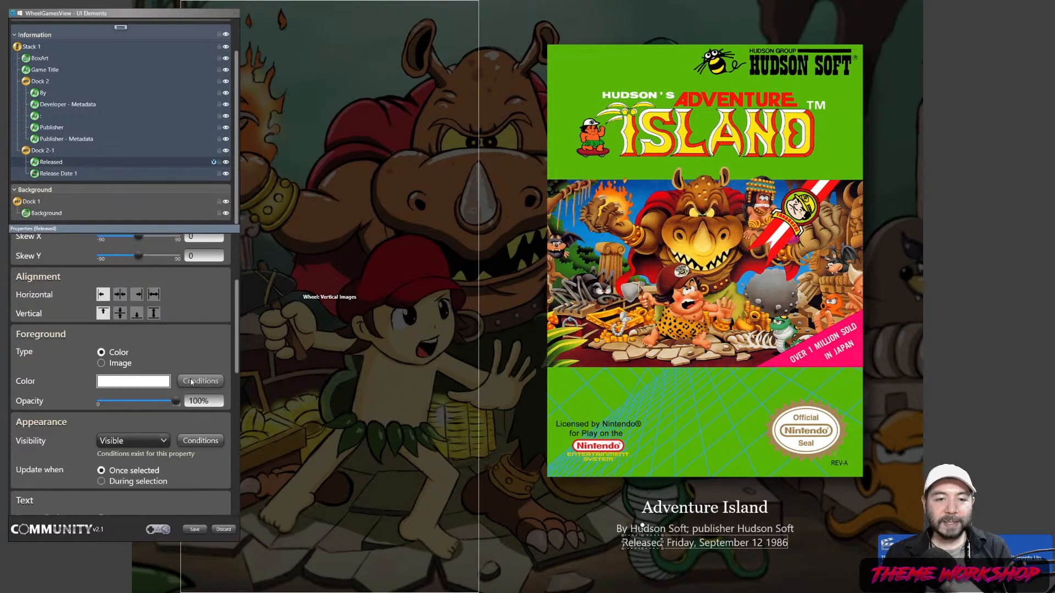
left_click(201, 441)
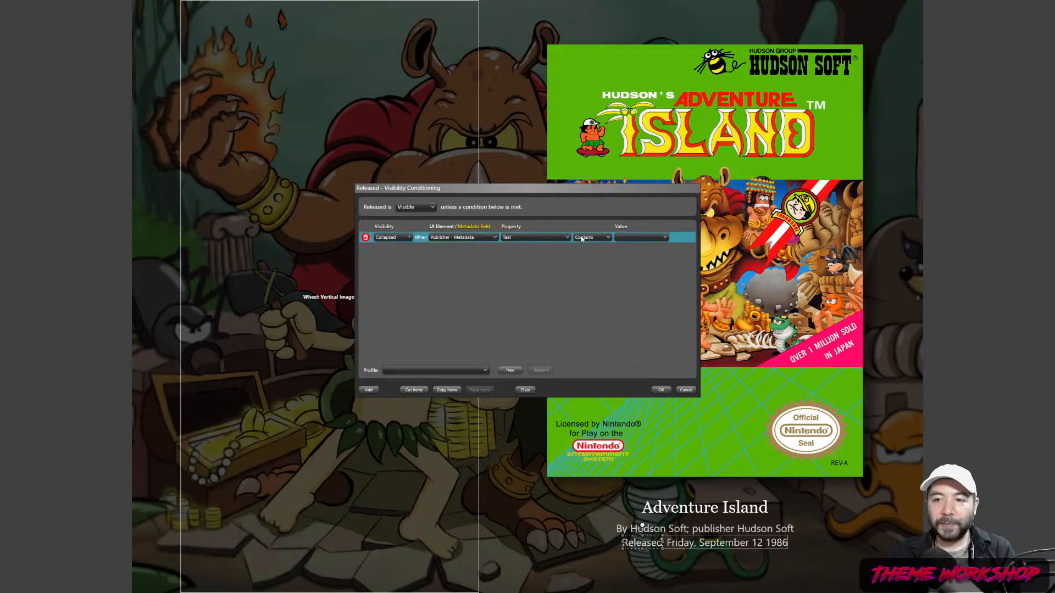
left_click(665, 237)
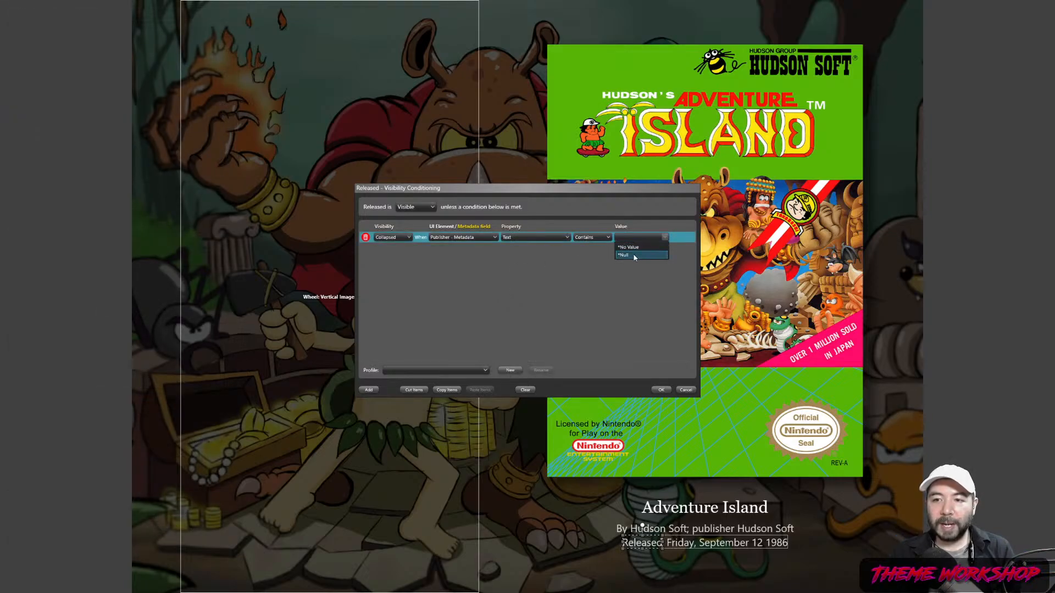
left_click(634, 255)
left_click(658, 390)
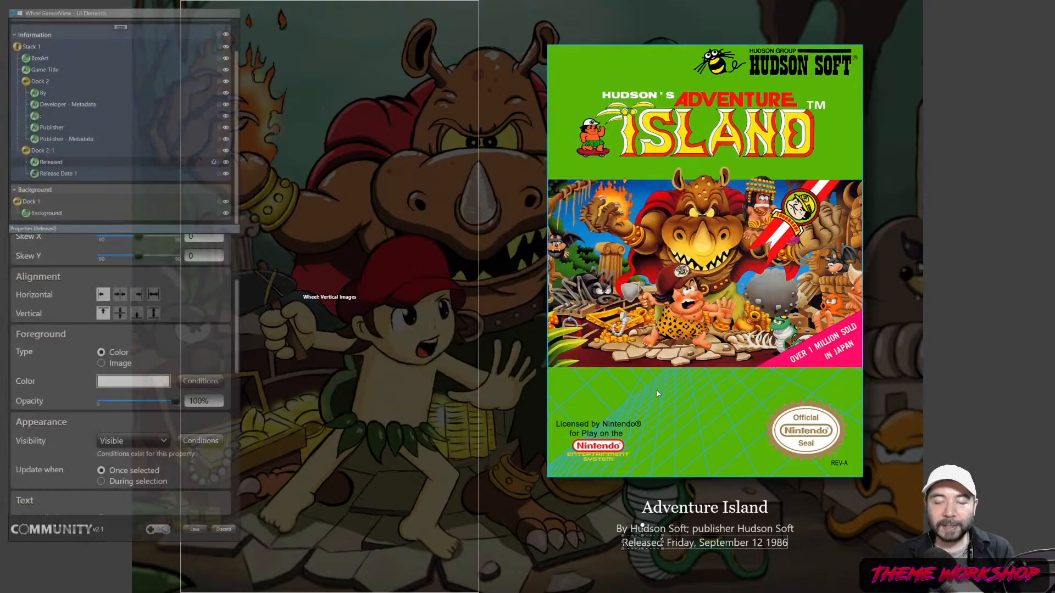
left_click(194, 529)
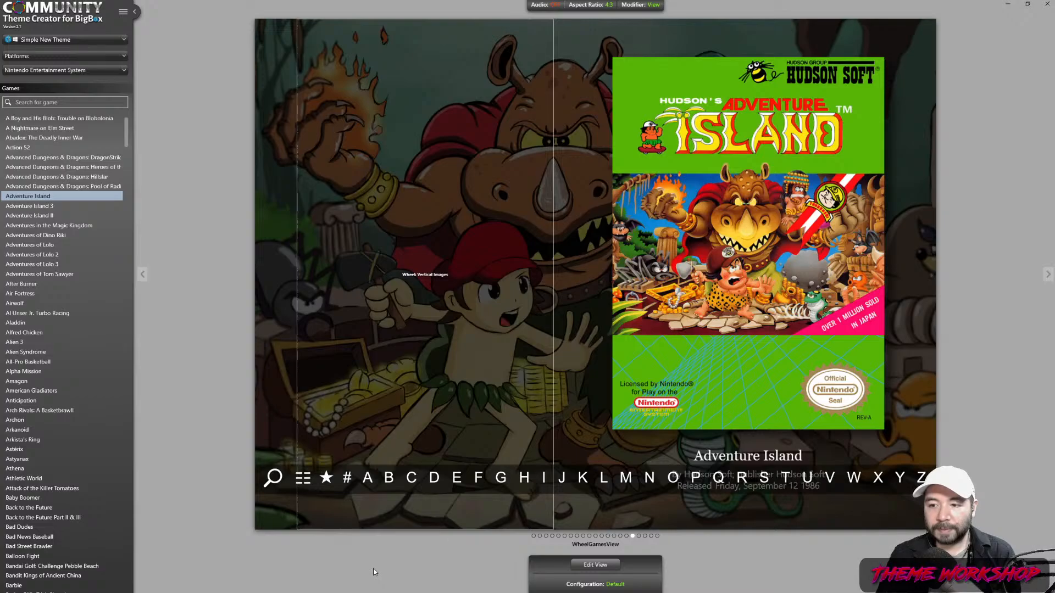
- Preview Adventure Island 3, return to Adventure Island, and reopen the Released label's visibility conditions in the wheel games view
left_click(39, 210)
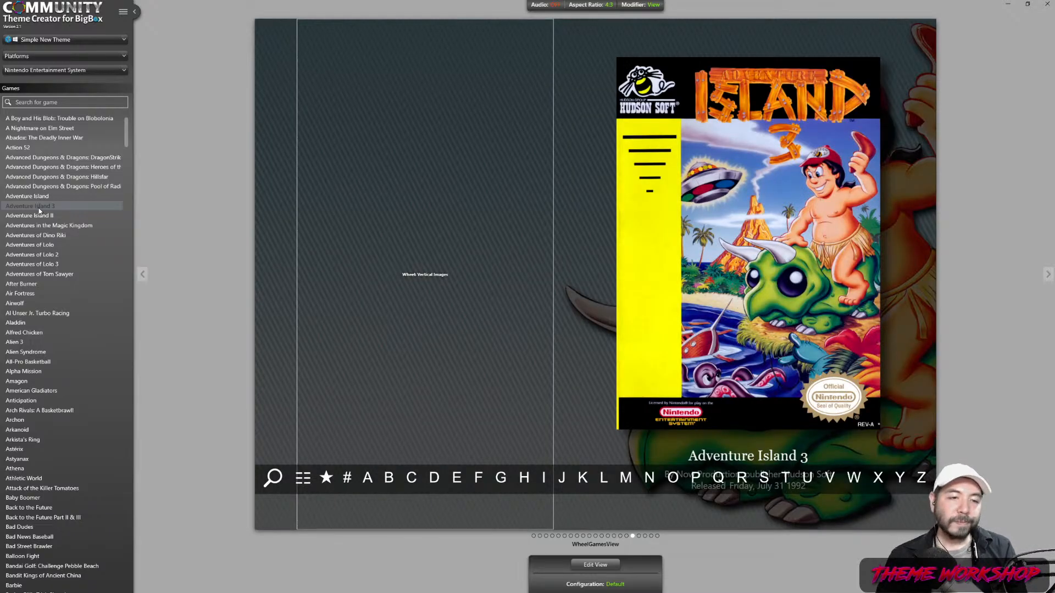
left_click(37, 197)
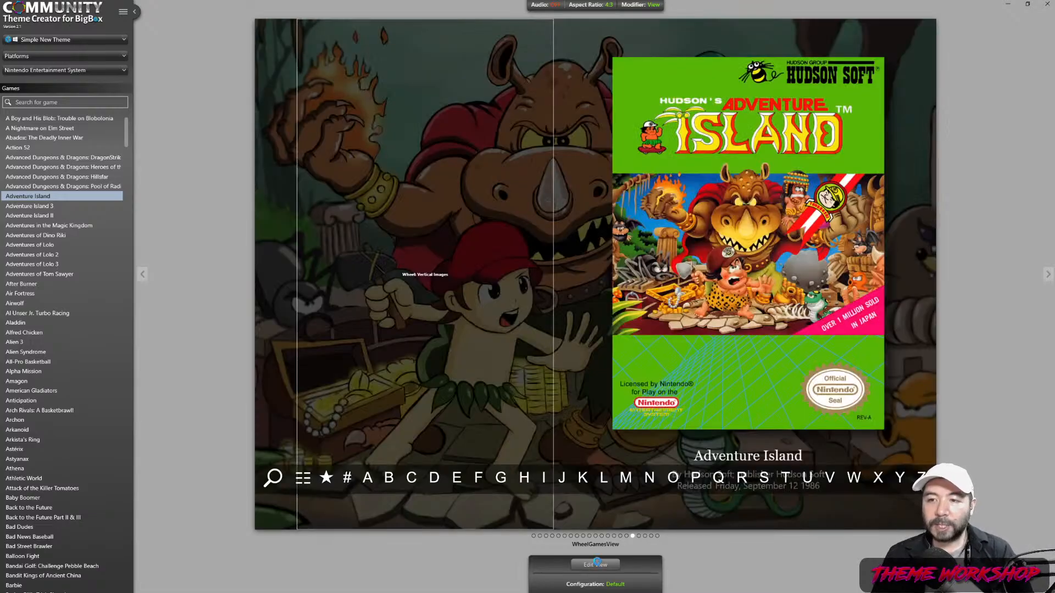
left_click(596, 564)
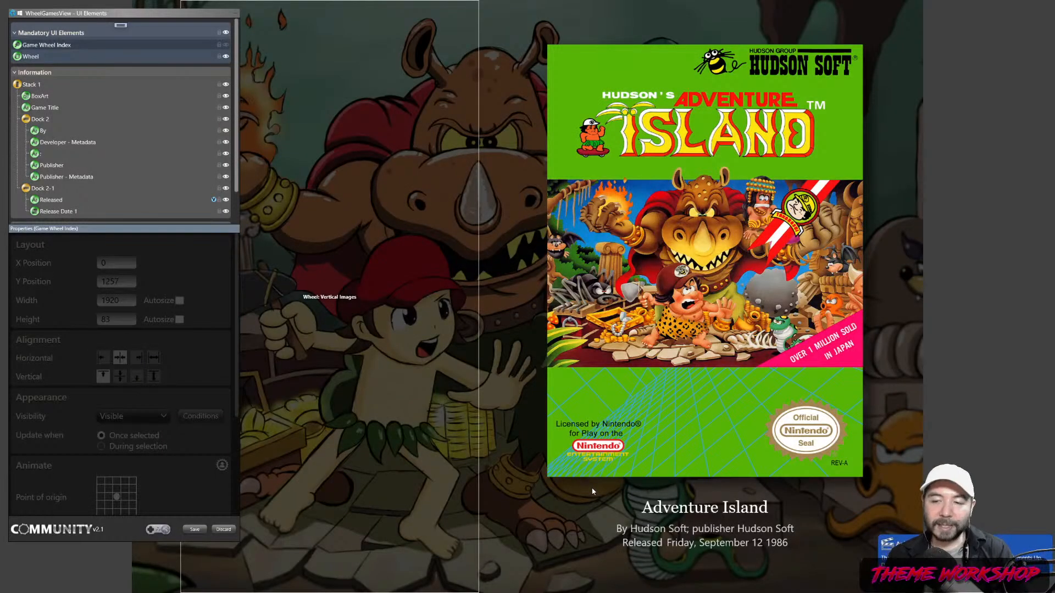
scroll(163, 157, "down", 2)
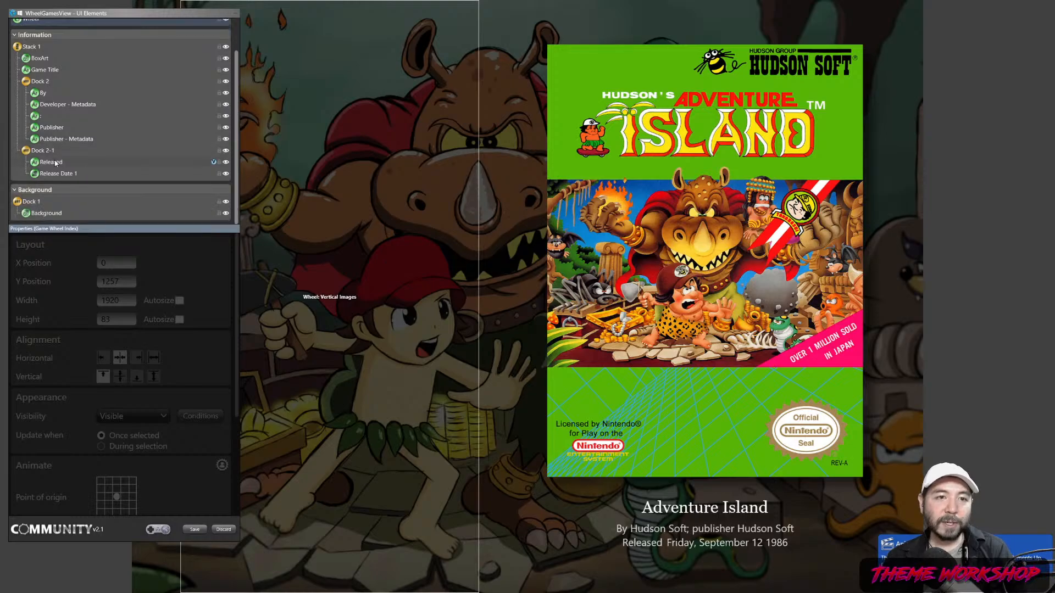
left_click(54, 162)
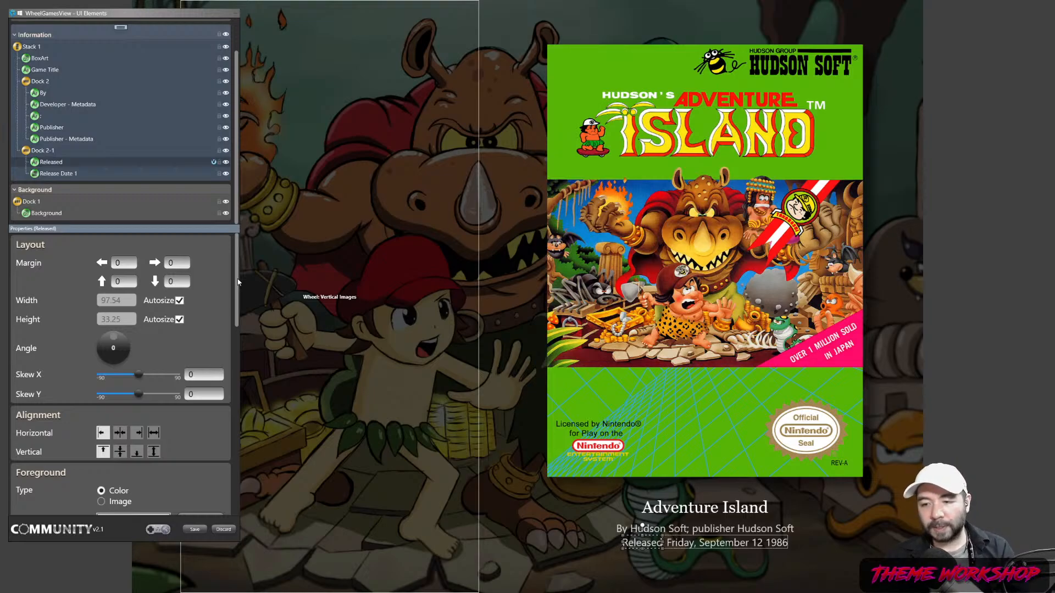
left_click_drag(238, 282, 229, 238)
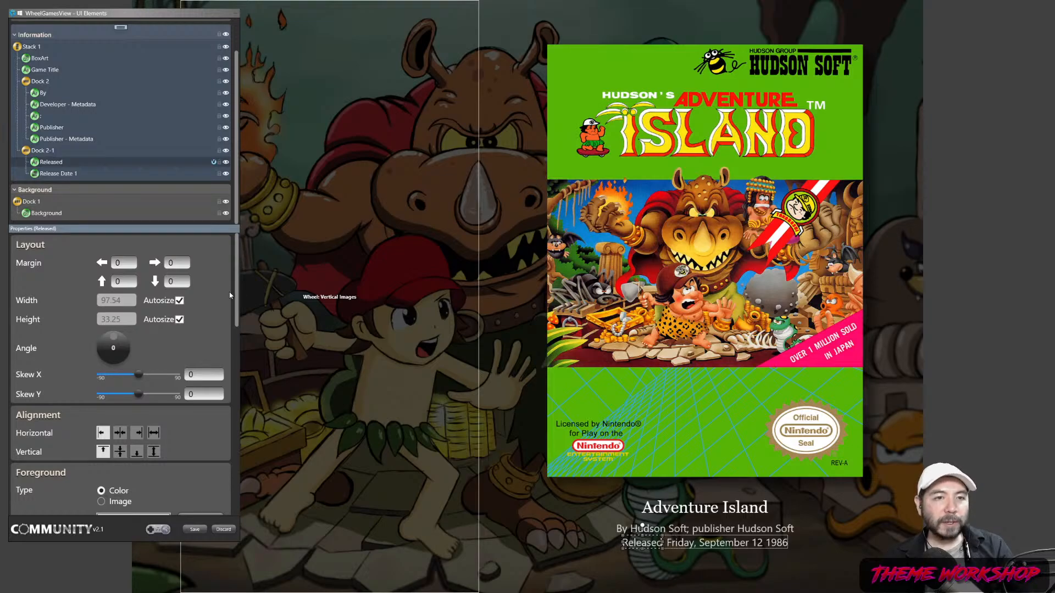
scroll(229, 296, "down", 5)
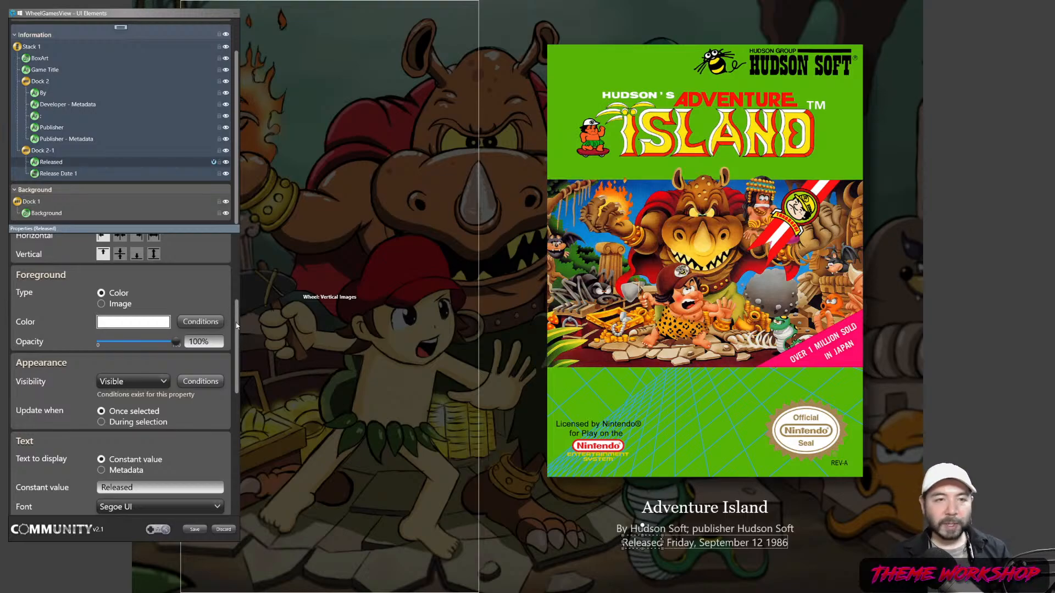
scroll(237, 344, "down", 2)
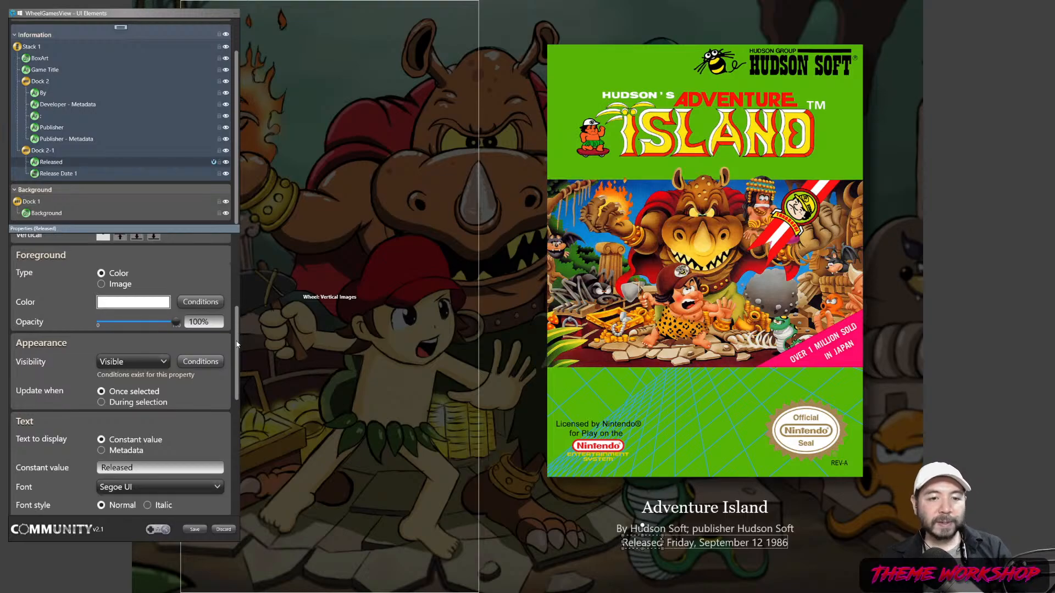
left_click(199, 344)
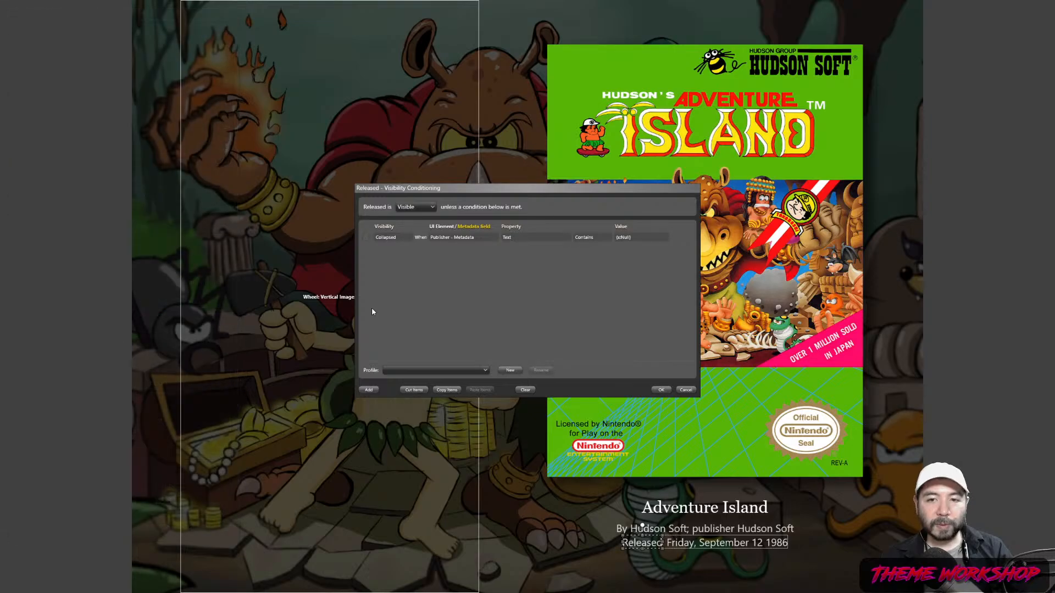
left_click(665, 238)
left_click(657, 227)
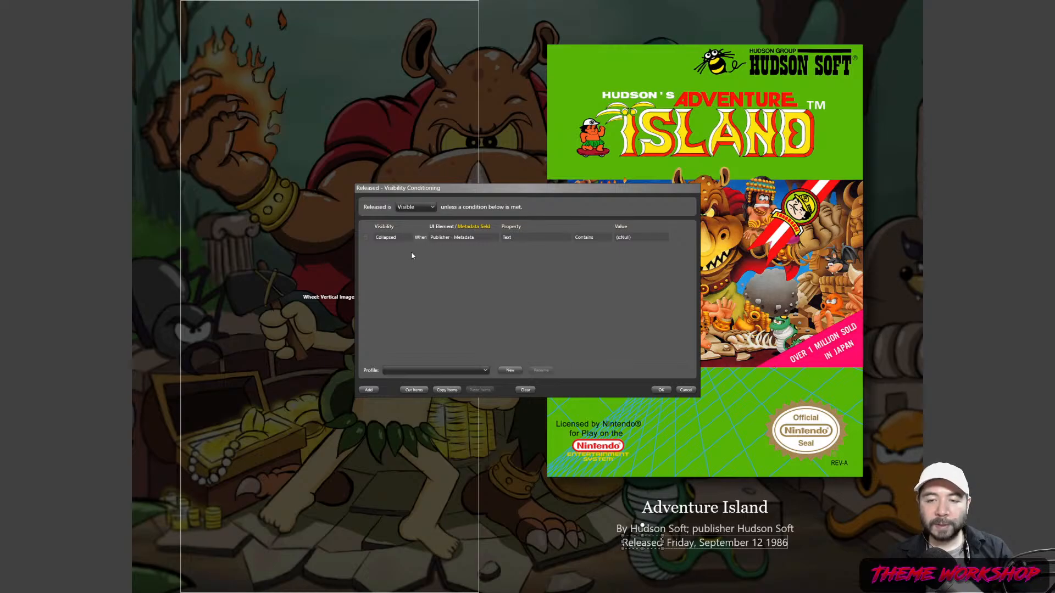
left_click(431, 207)
left_click(430, 207)
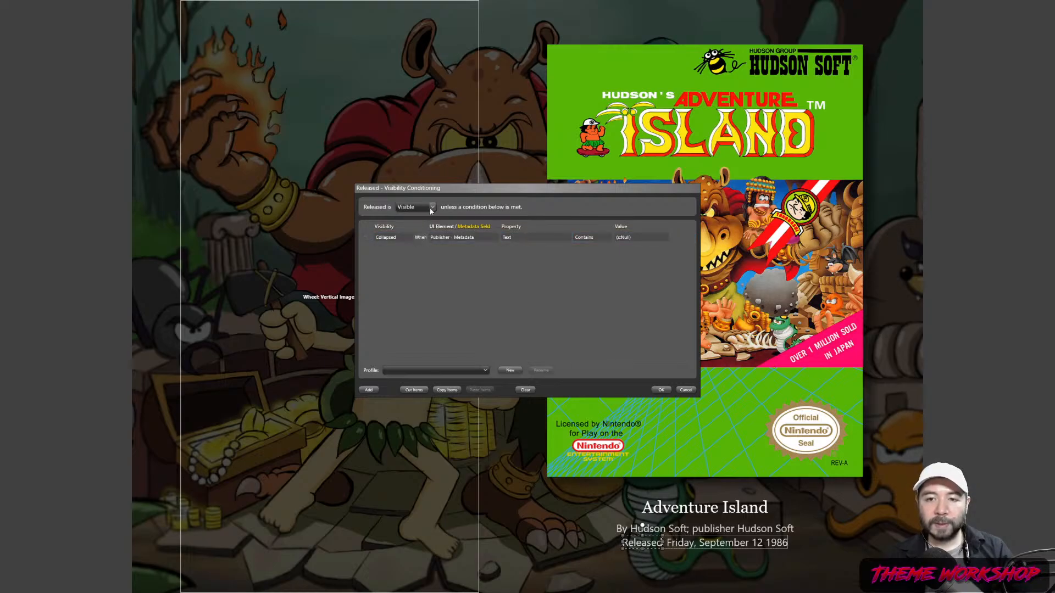
- Make the Released label's visibility condition depend on the Publisher metadata field
left_click(464, 237)
left_click(492, 237)
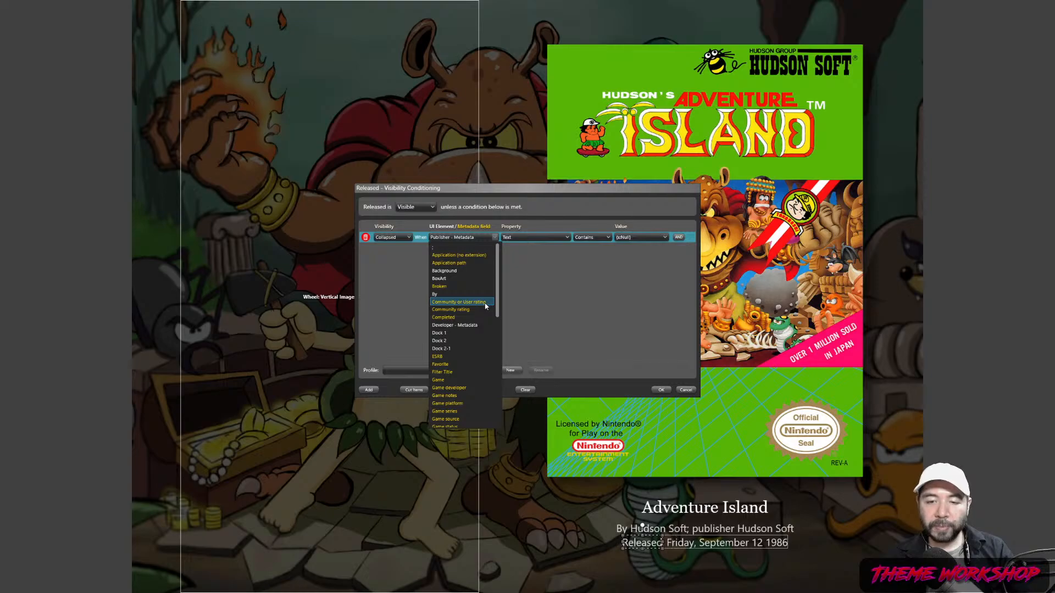
scroll(473, 319, "down", 4)
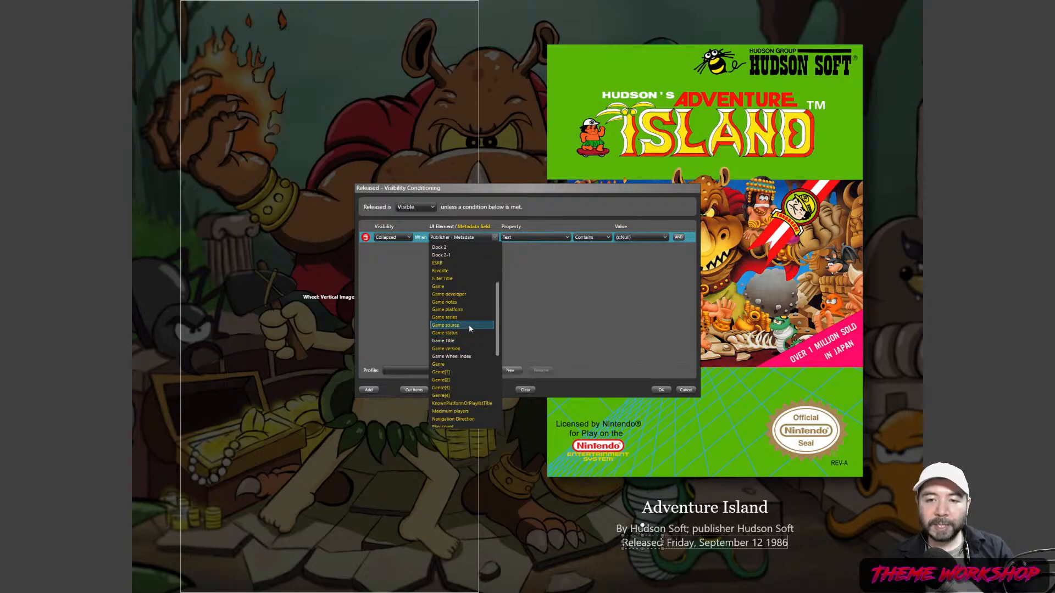
scroll(502, 342, "down", 4)
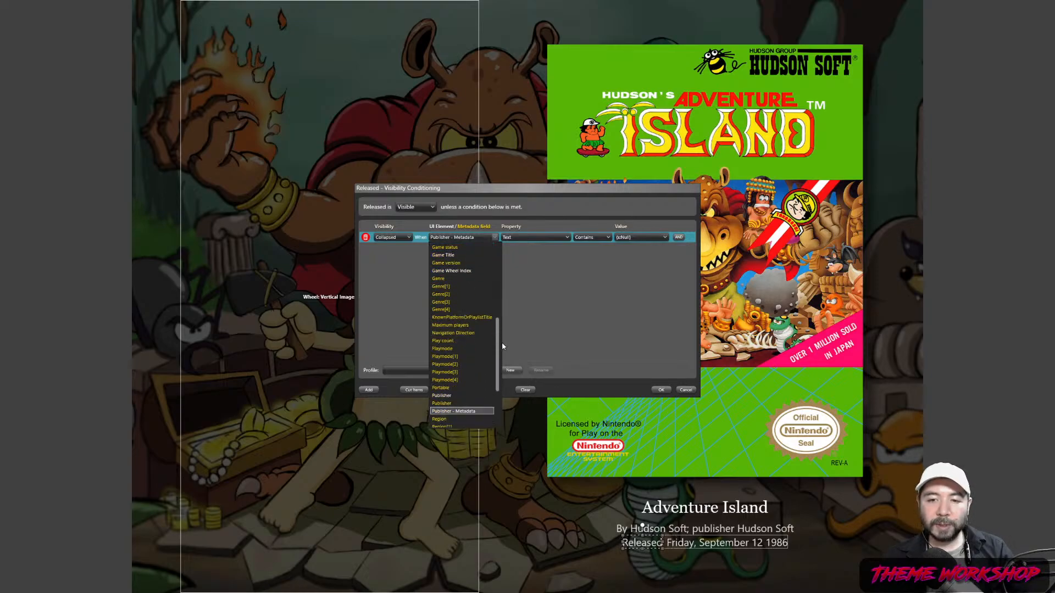
scroll(502, 342, "down", 4)
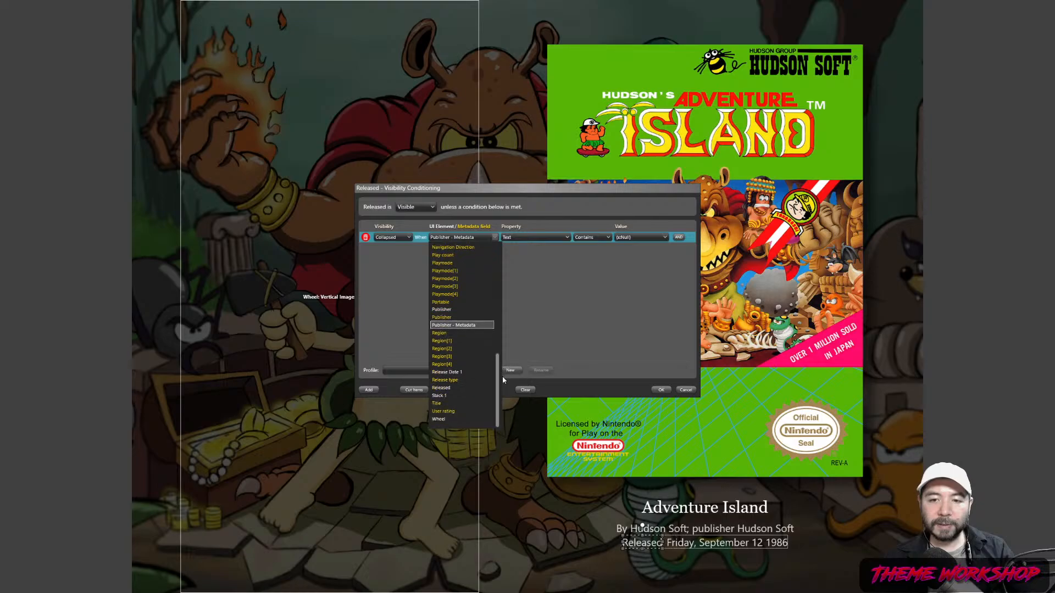
scroll(502, 375, "up", 5)
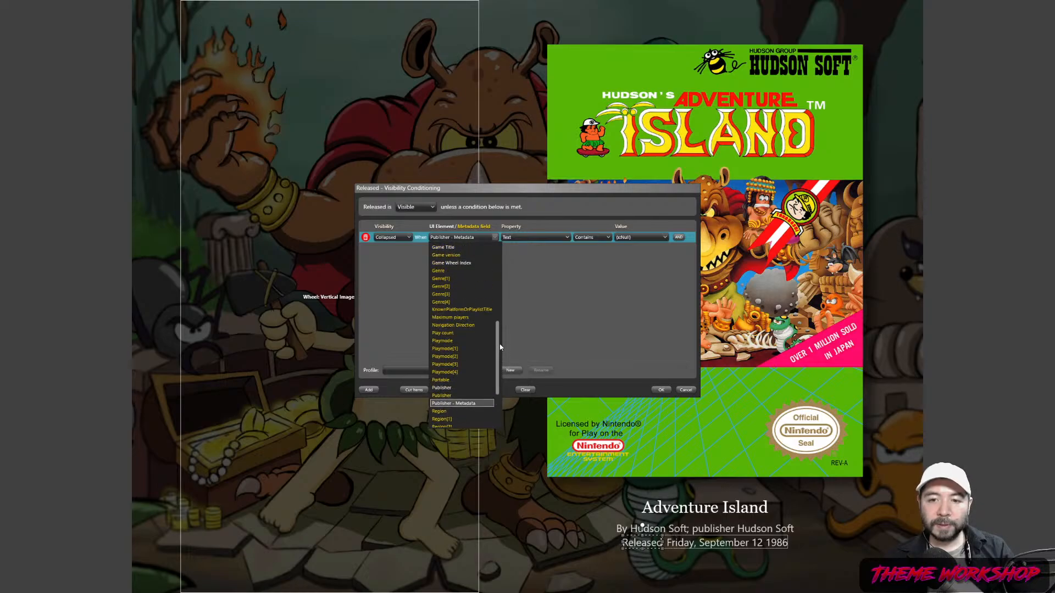
scroll(500, 335, "up", 1)
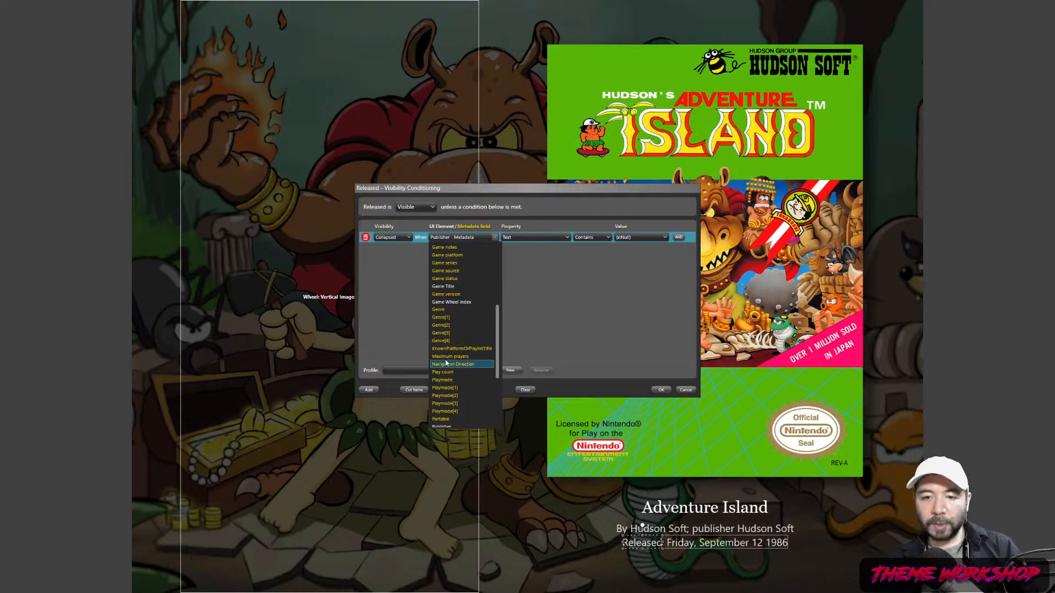
scroll(467, 341, "down", 4)
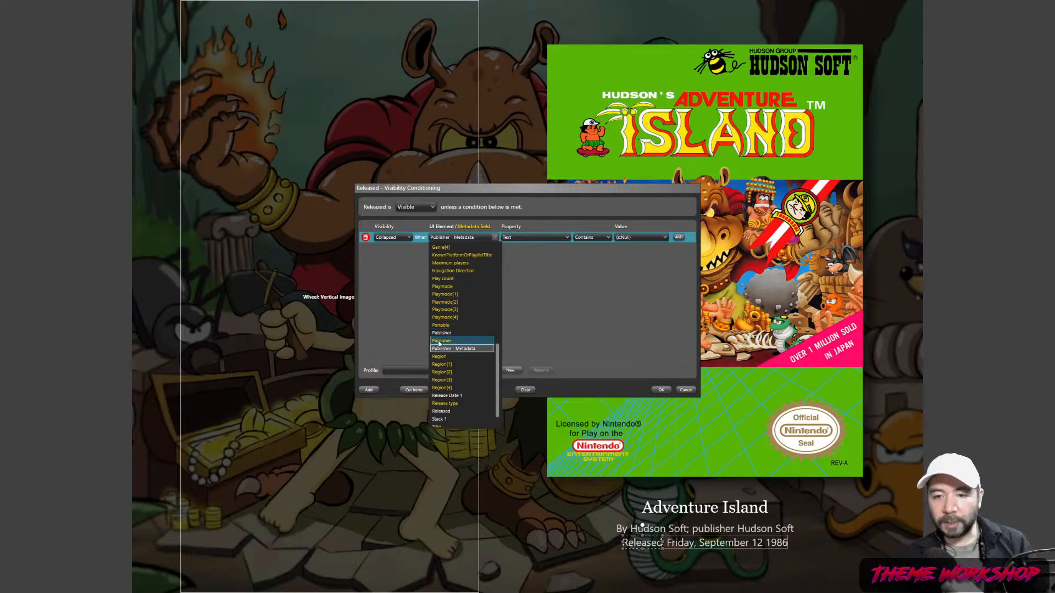
left_click(479, 333)
- Set the Publisher condition's property to Value with the Is comparison, pick its comparison value, and save the conditions and view
left_click(542, 239)
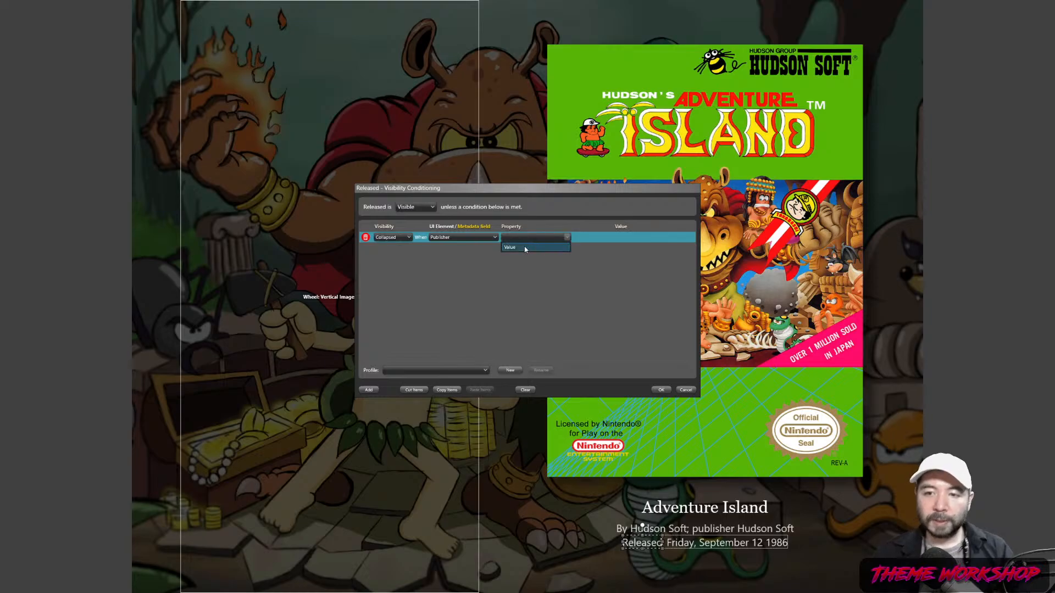
left_click(537, 245)
left_click(592, 238)
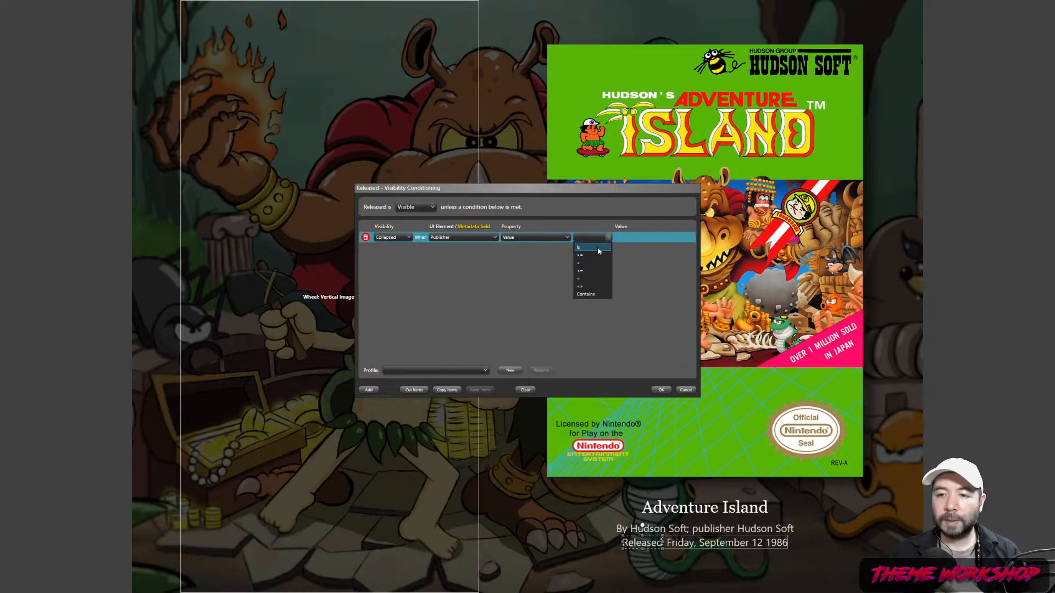
left_click(598, 248)
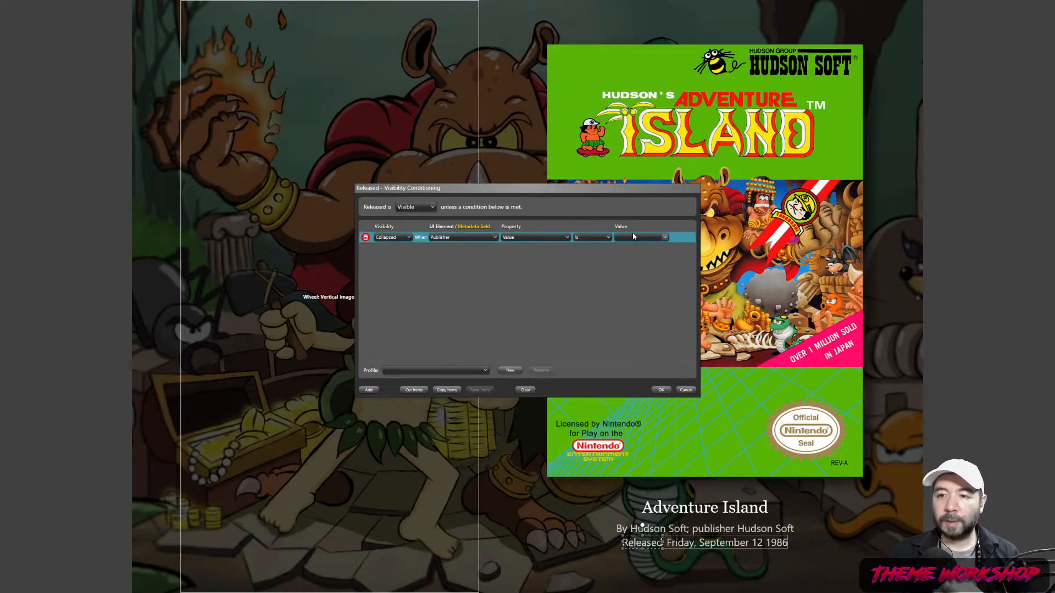
left_click(633, 307)
left_click(659, 390)
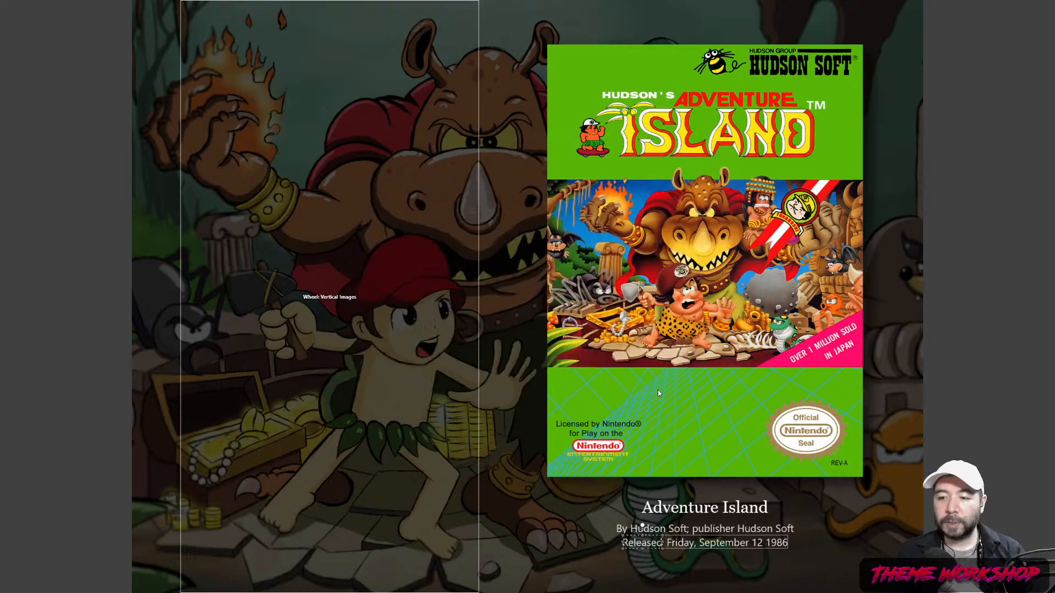
left_click(194, 529)
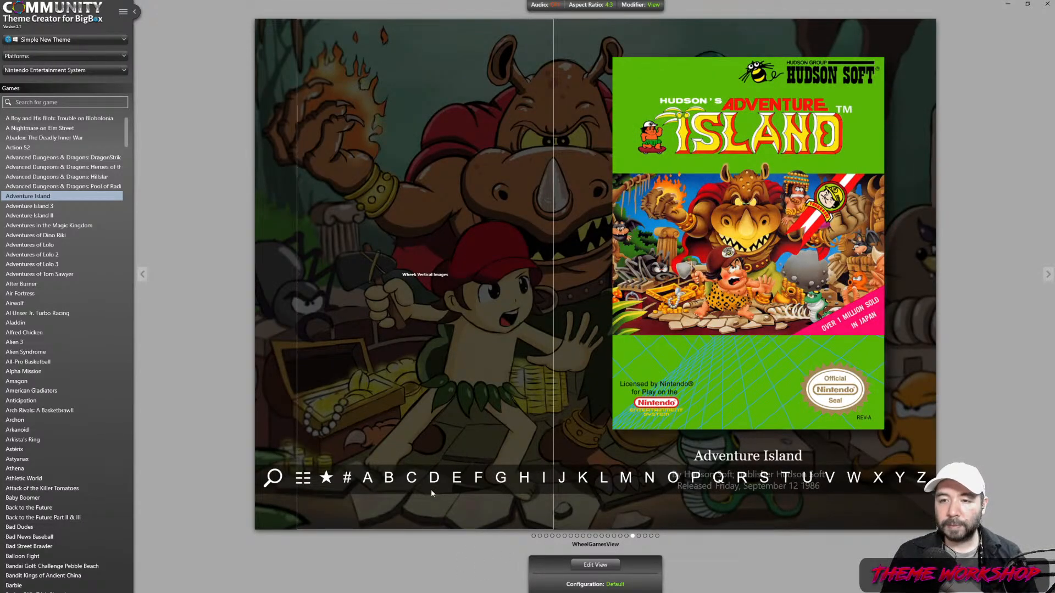
- Preview Adventure Island 3 and open the wheel games view for editing
key("Down")
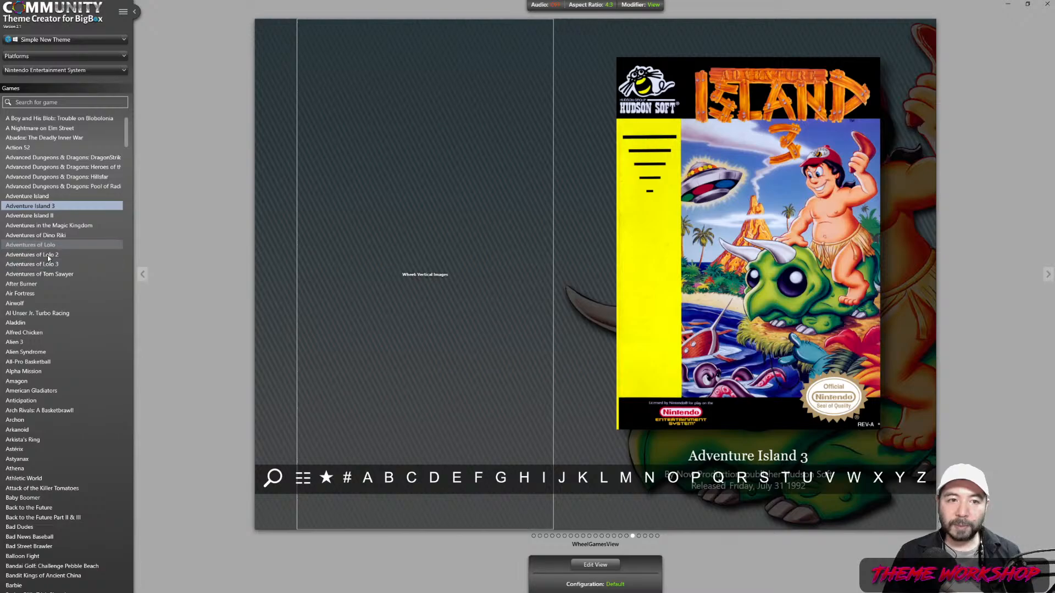
left_click(577, 563)
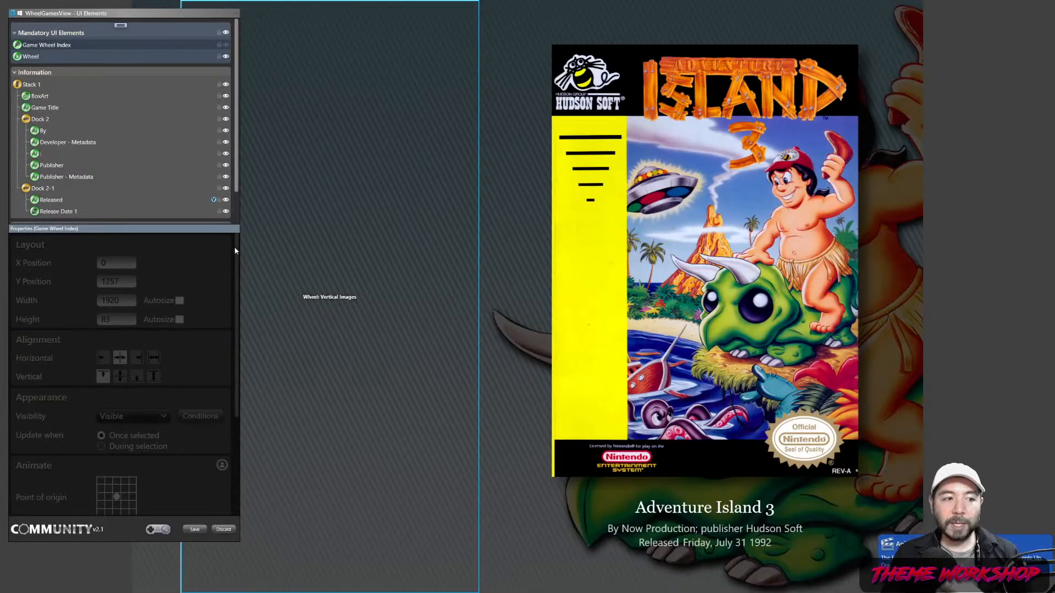
scroll(82, 140, "down", 2)
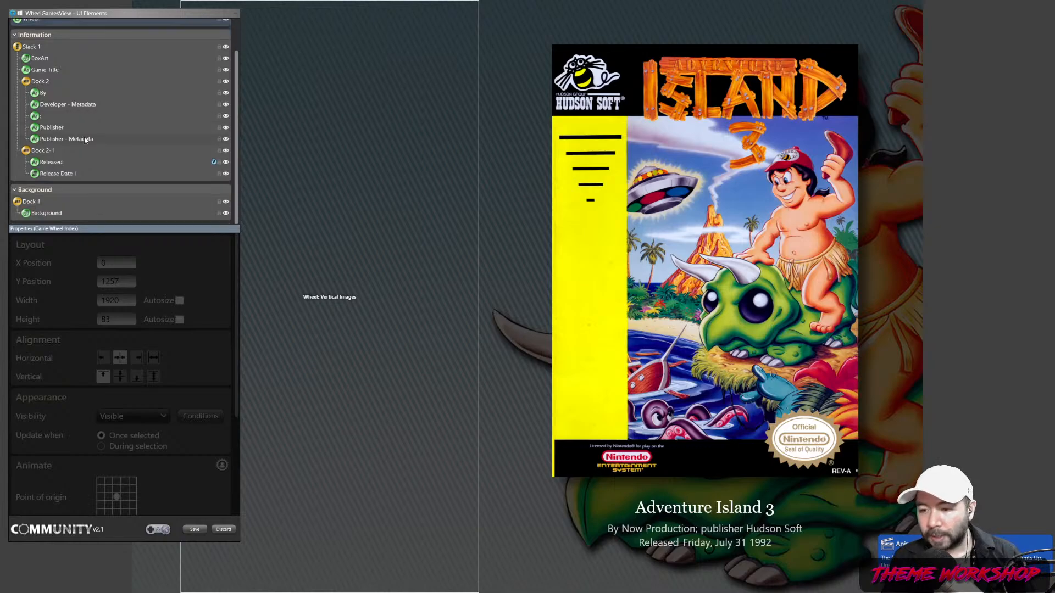
- Copy the Released label and paste its appearance properties onto the Publisher label in Dock 2
left_click(54, 162)
scroll(224, 341, "down", 3)
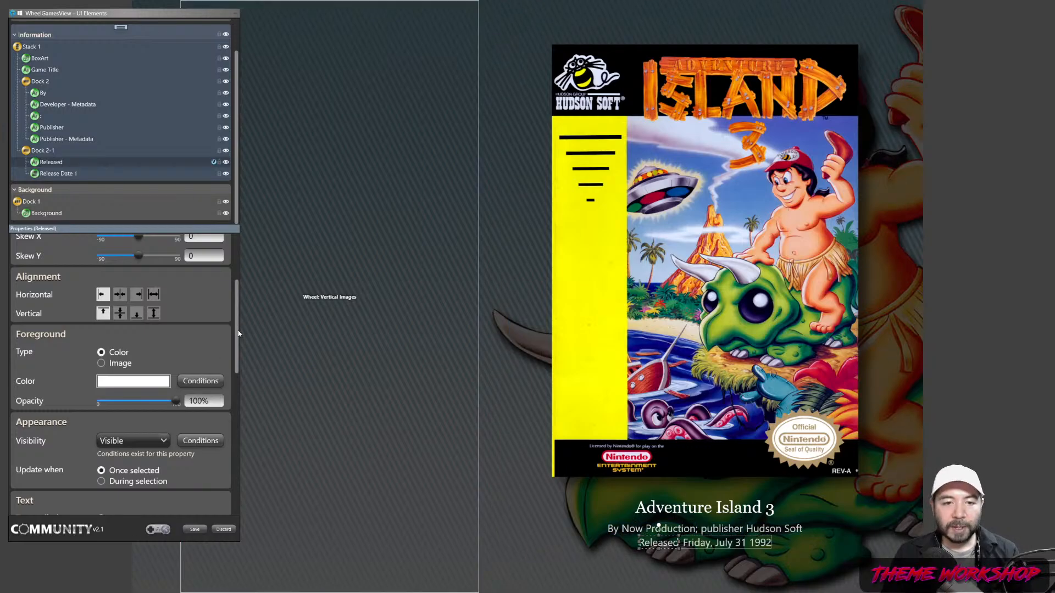
scroll(239, 327, "down", 3)
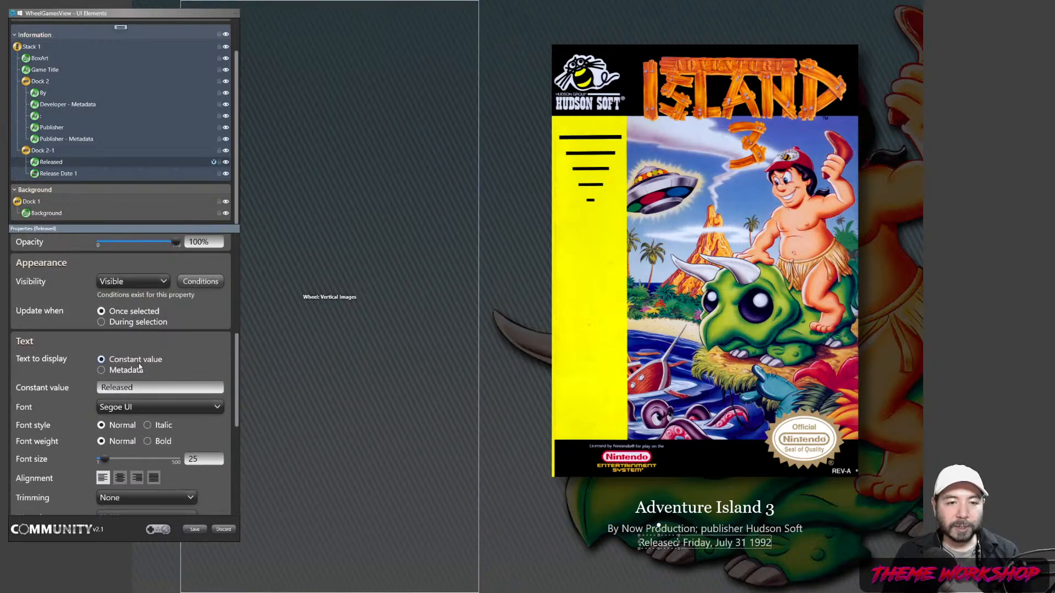
scroll(236, 352, "up", 3)
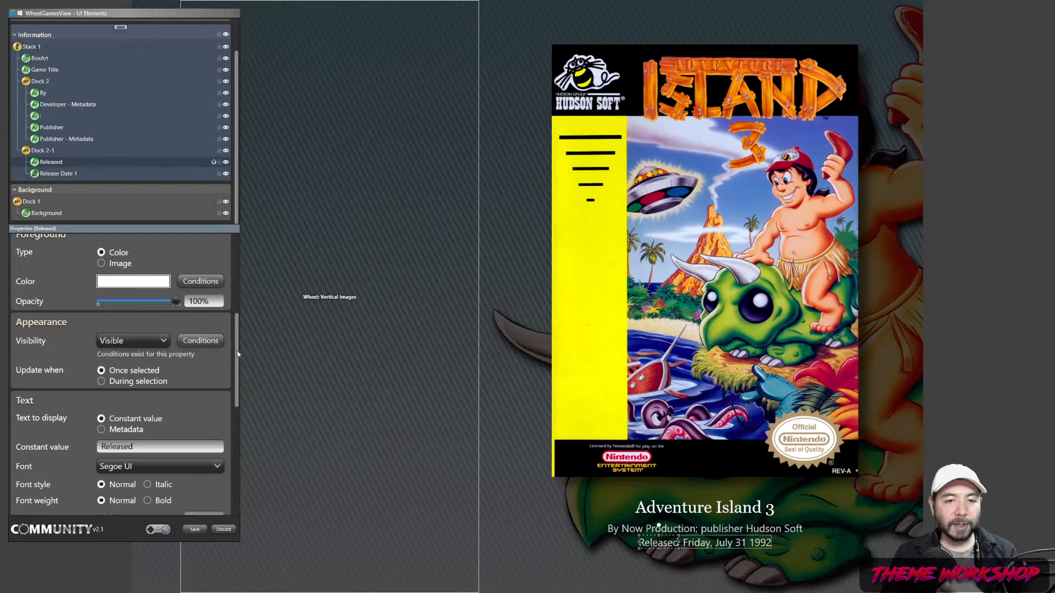
scroll(231, 275, "up", 10)
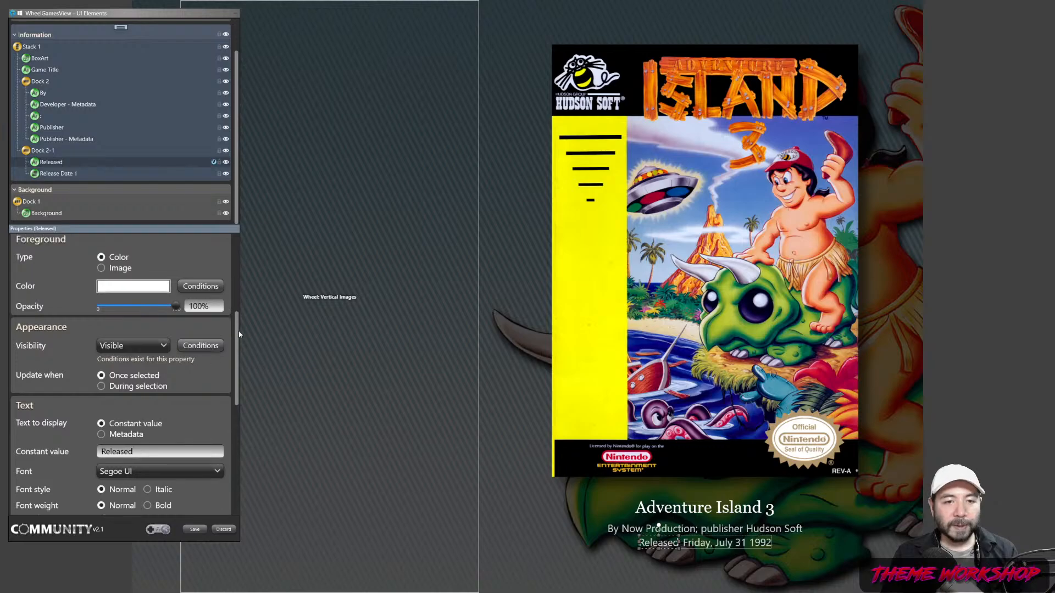
right_click(58, 163)
left_click(77, 220)
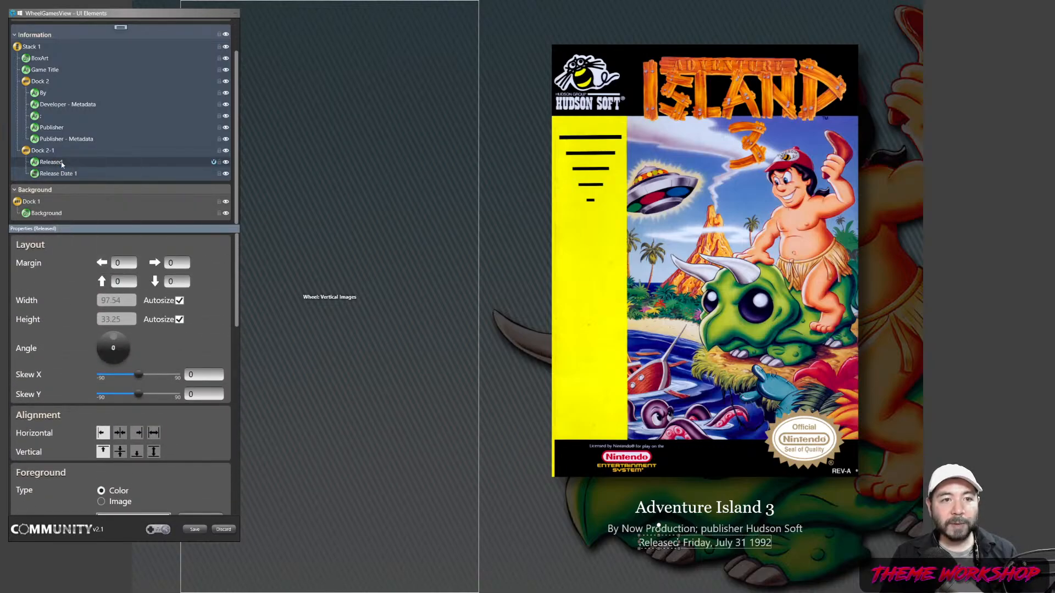
left_click(42, 129)
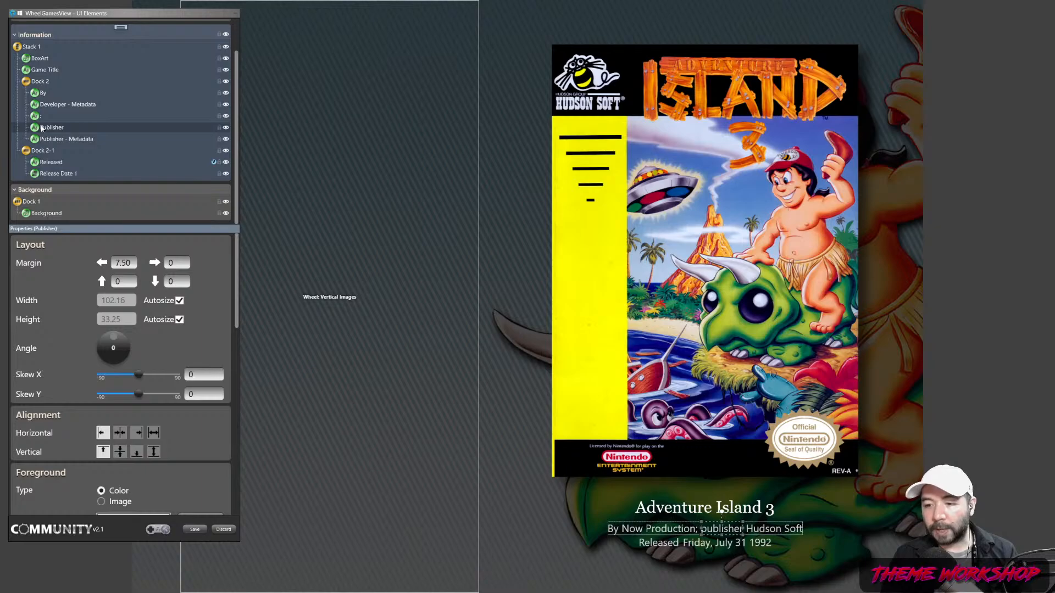
right_click(42, 128)
mouse_move(82, 212)
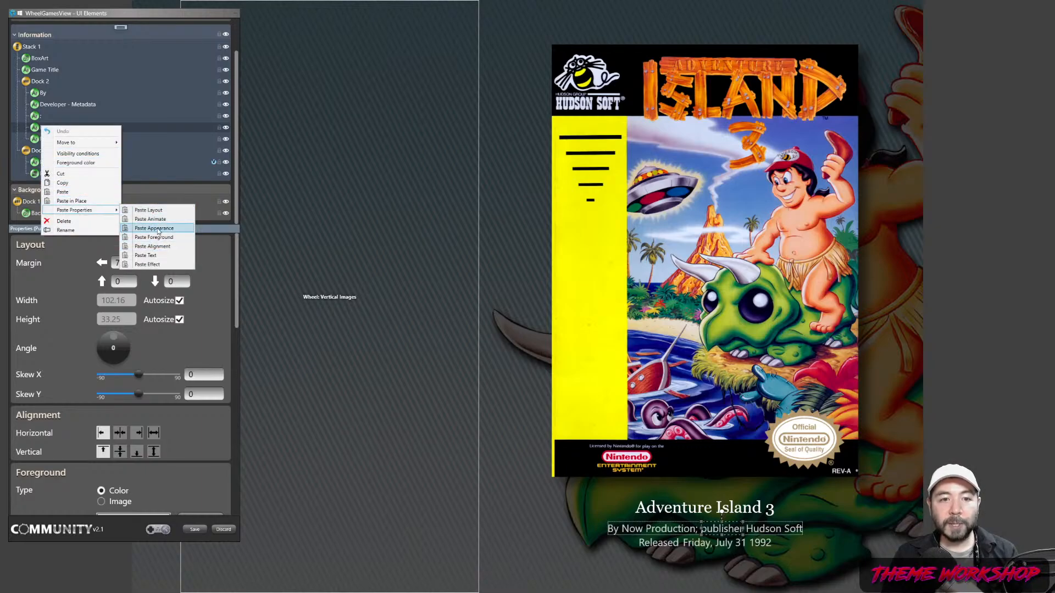
left_click(157, 228)
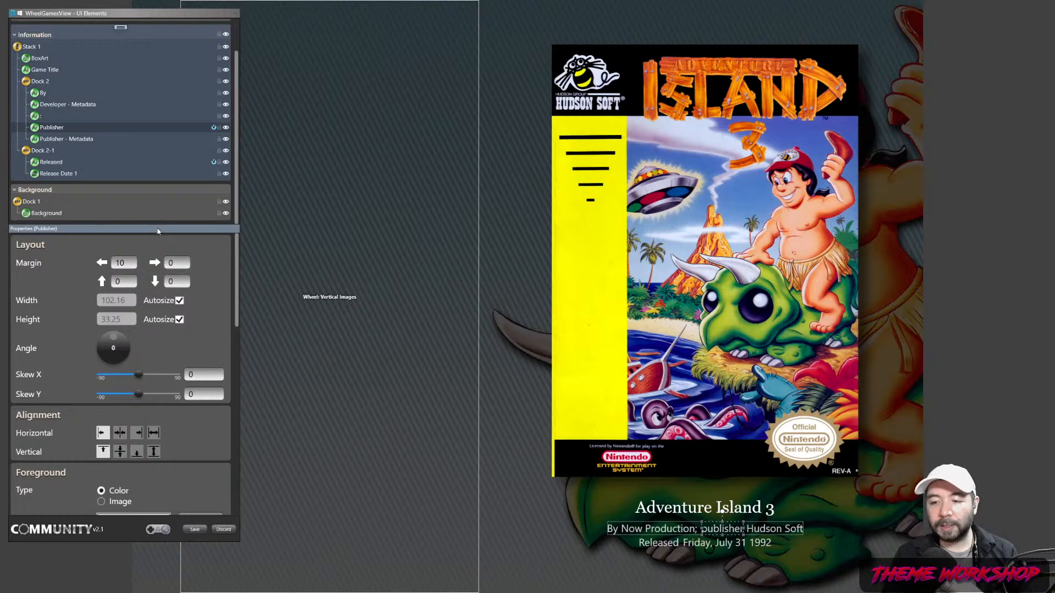
- Set the Publisher - Metadata element's left margin to 10 and check the margins of the Released and Release Date 1 elements
left_click(50, 135)
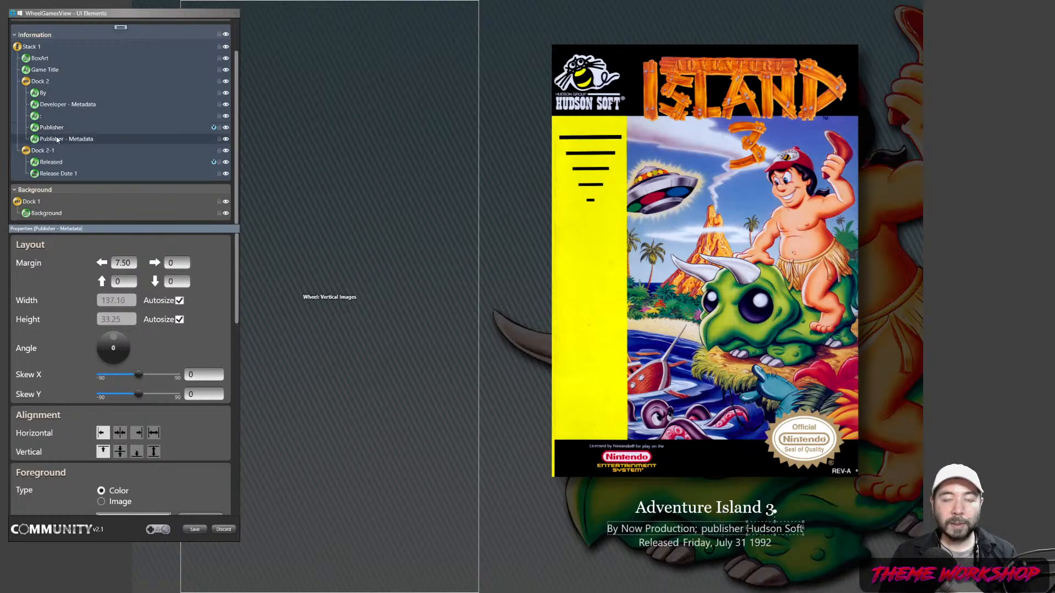
double_click(123, 263)
type("10")
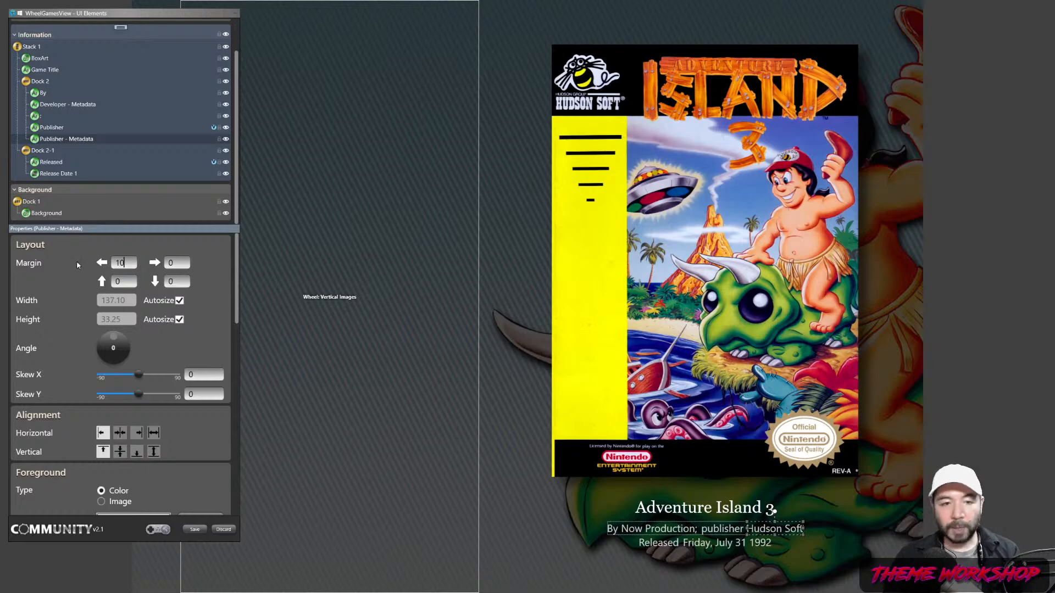
key("Return")
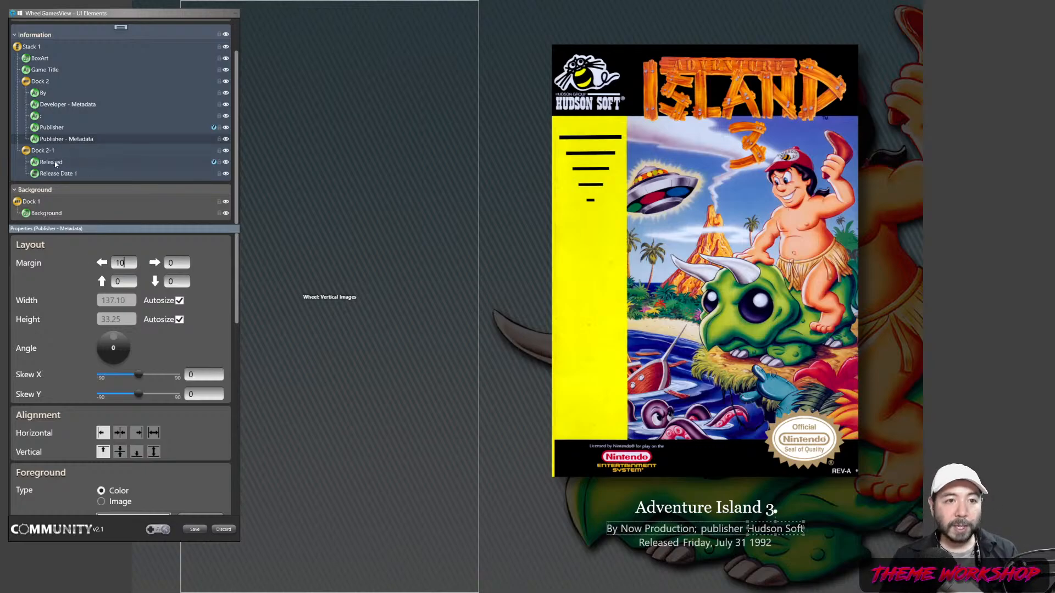
left_click(51, 162)
left_click(50, 172)
left_click(51, 139)
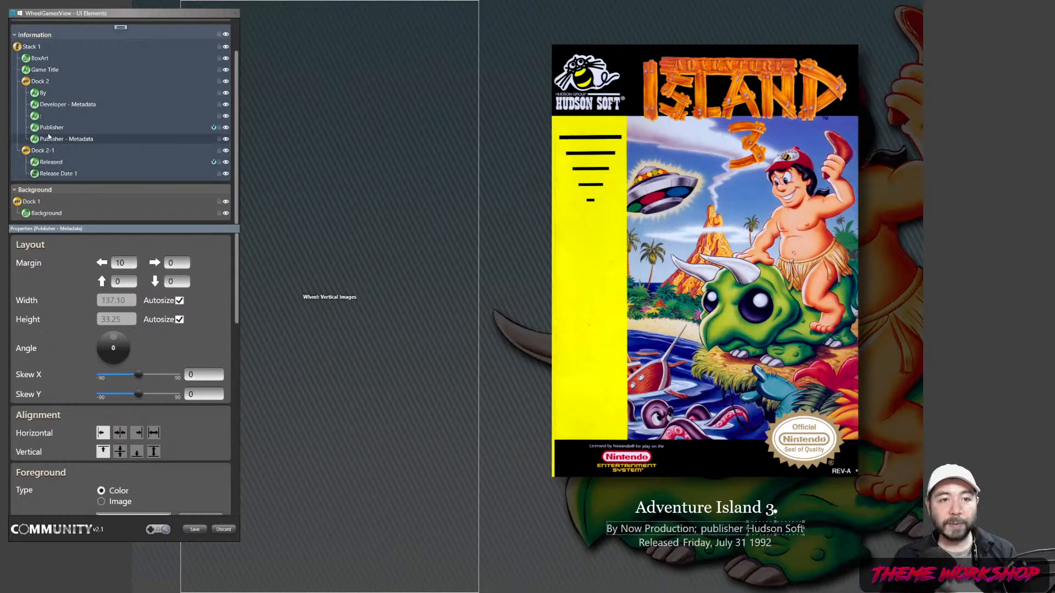
- Paste the copied appearance properties onto the semicolon separator label between the developer and publisher
left_click(41, 120)
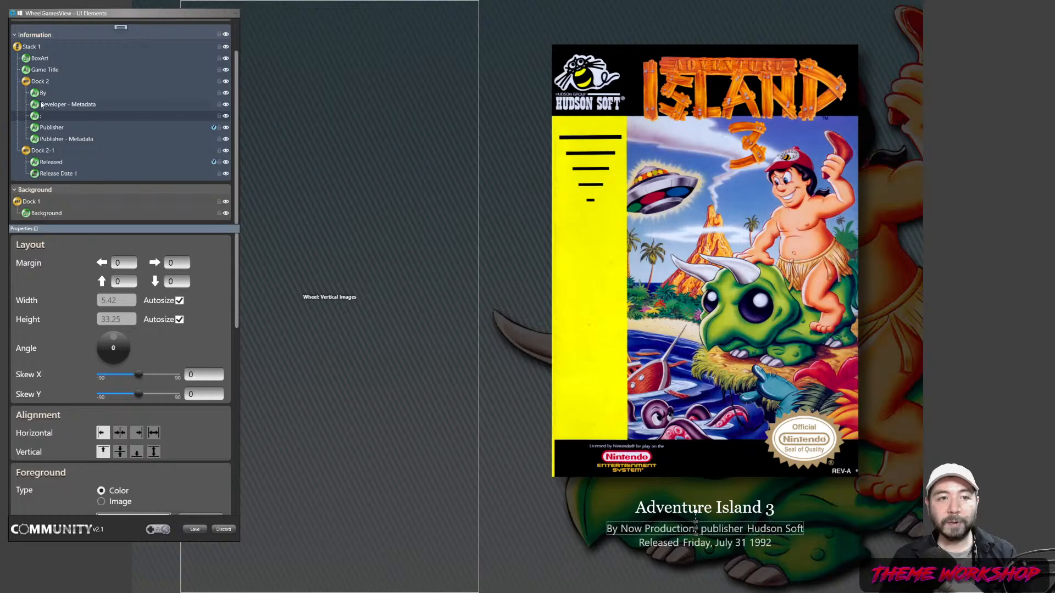
left_click(41, 105)
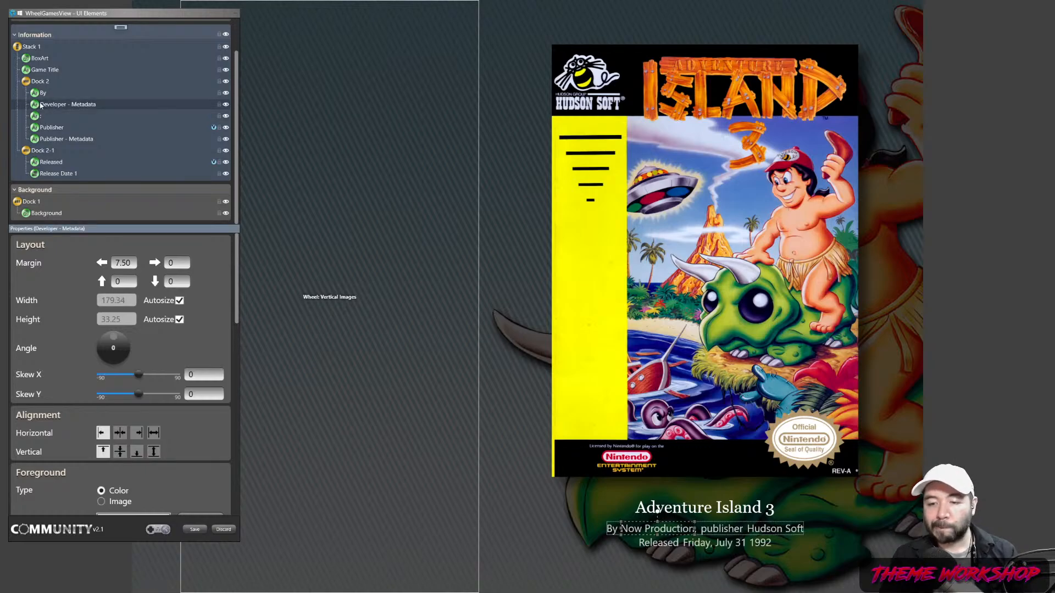
left_click_drag(132, 264, 92, 267)
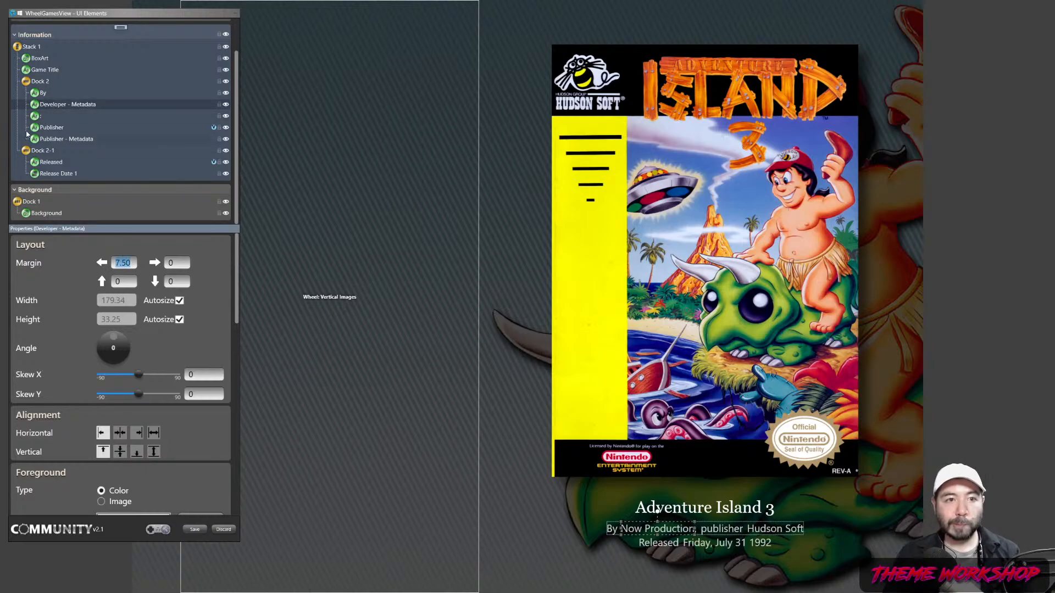
left_click(42, 117)
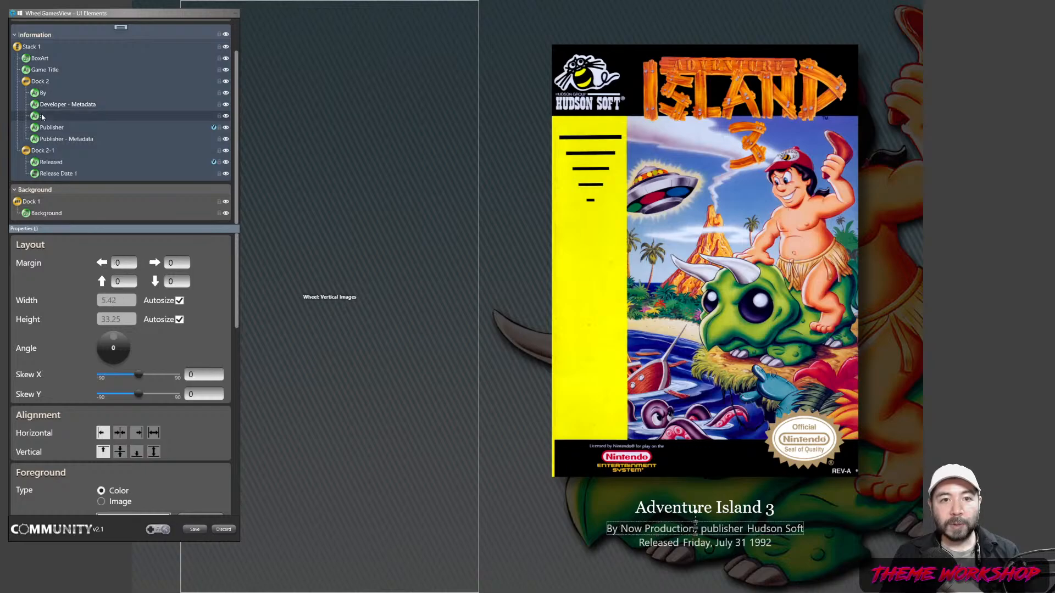
right_click(43, 117)
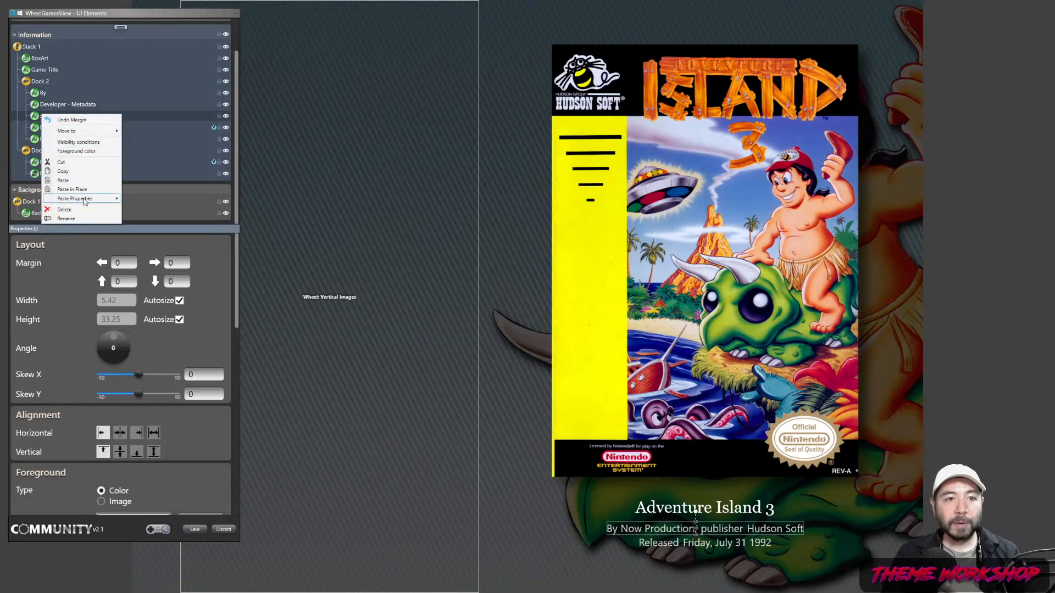
mouse_move(85, 199)
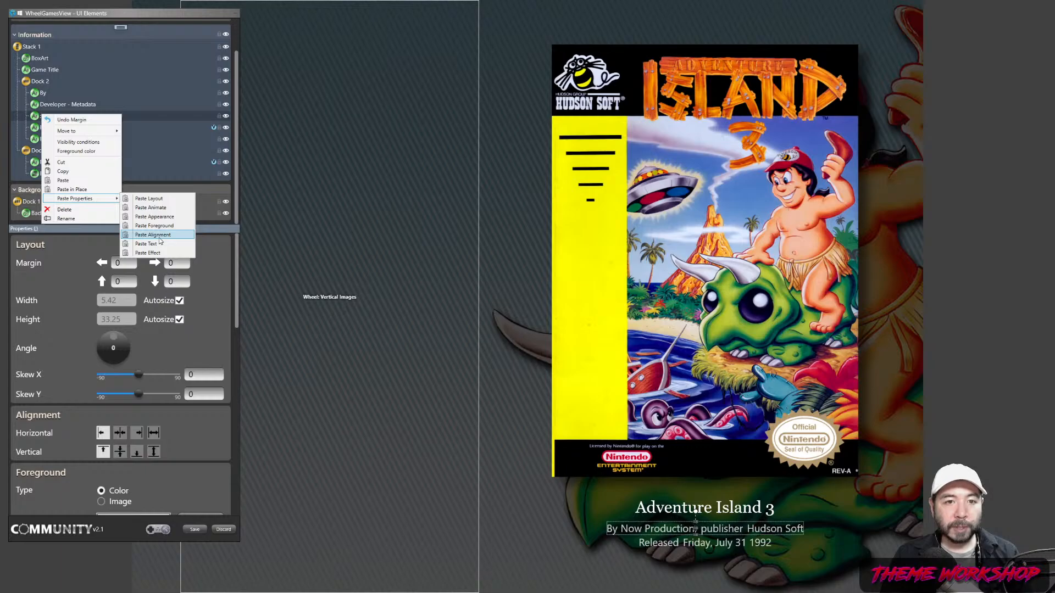
left_click(158, 218)
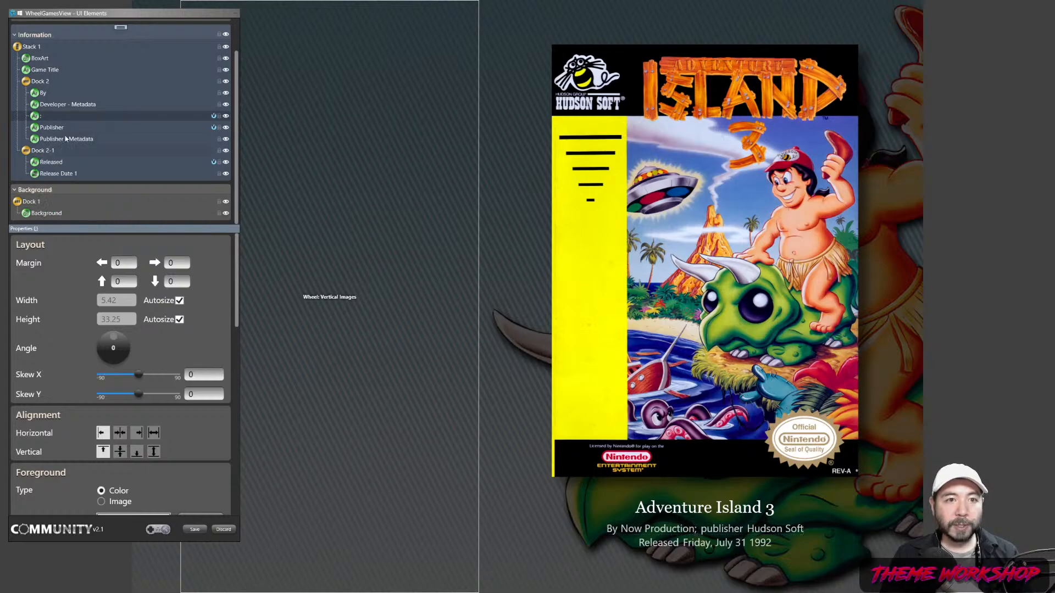
- Paste the copied appearance properties onto the By label in Dock 2
left_click(44, 94)
right_click(44, 93)
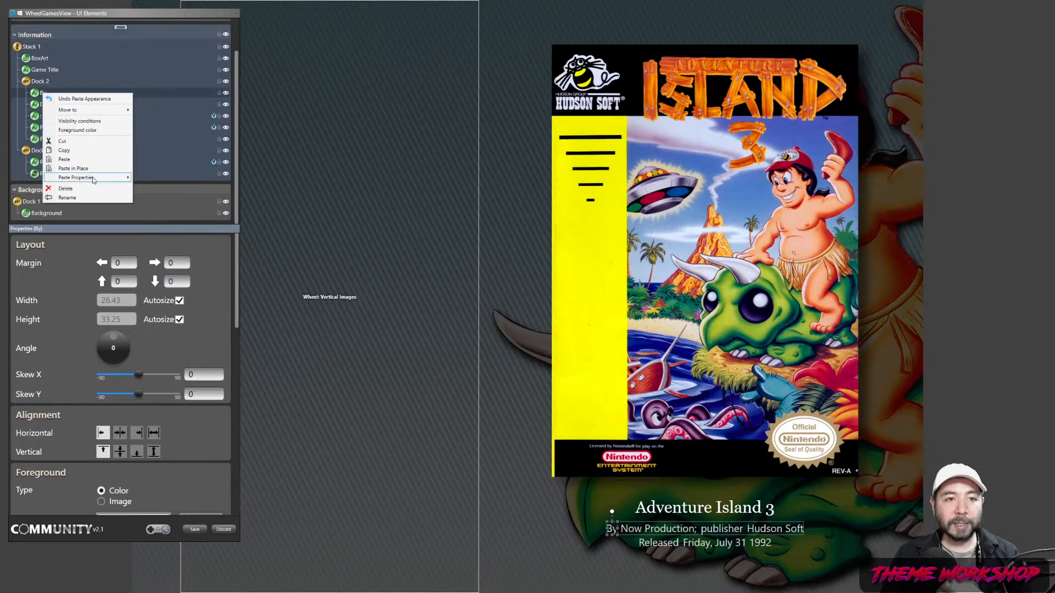
mouse_move(122, 181)
left_click(165, 196)
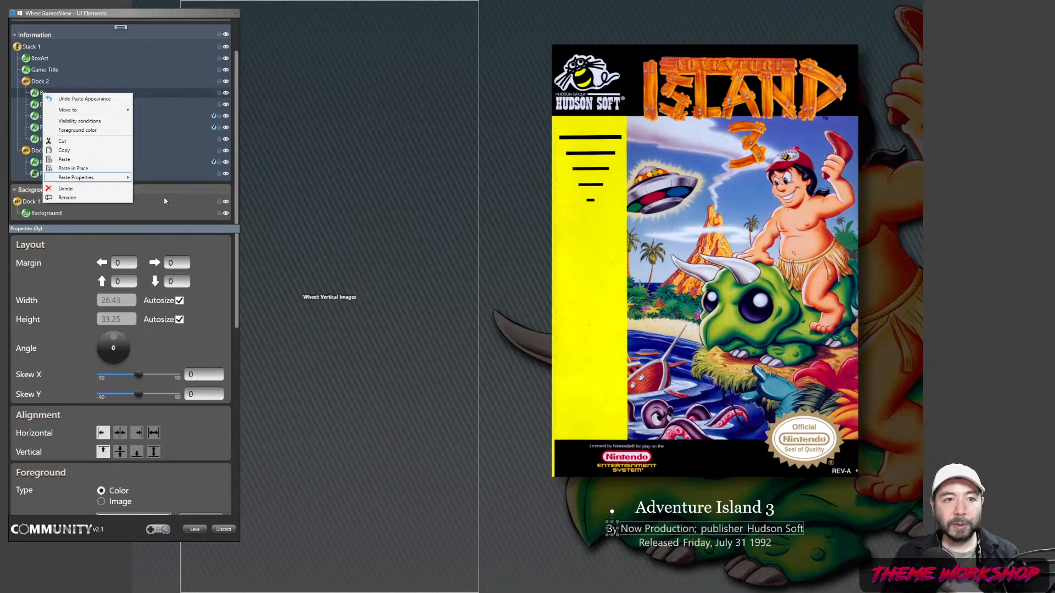
- Set the Developer - Metadata element's left margin to 10
left_click(48, 104)
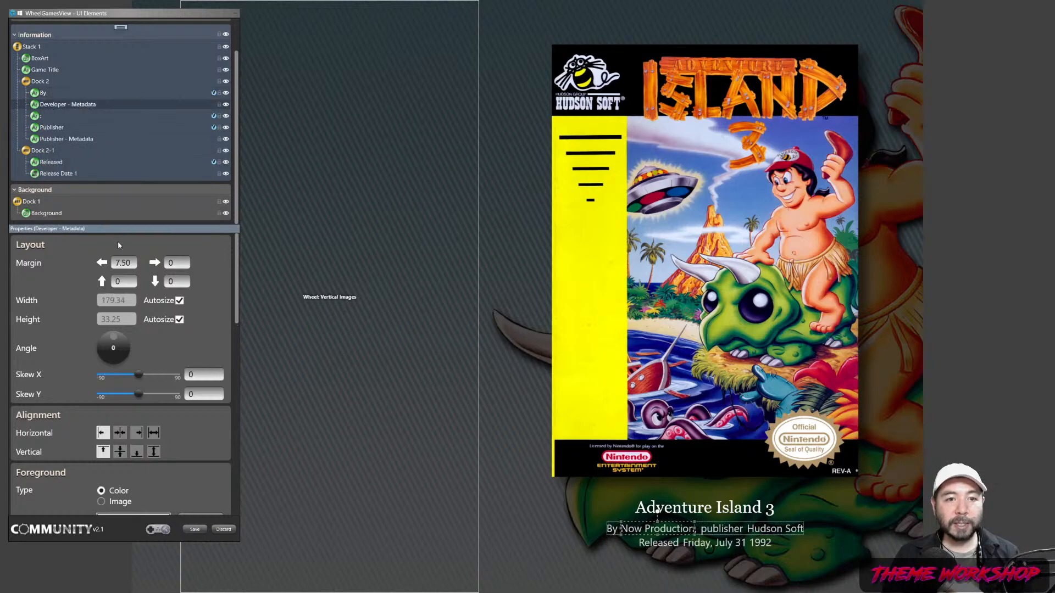
left_click_drag(132, 264, 89, 264)
type("10")
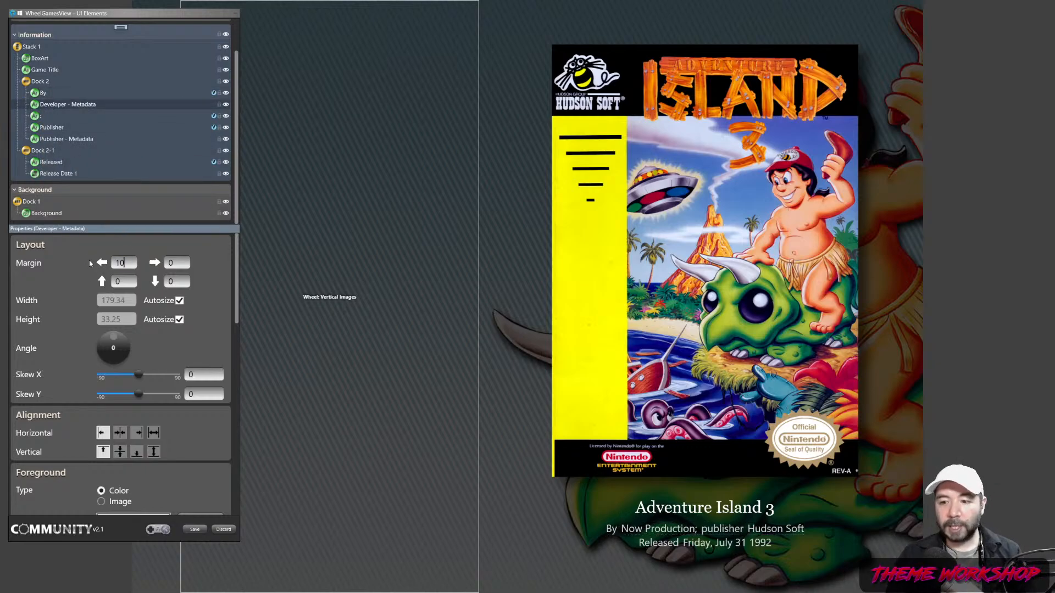
- Check the margins of the separator, publisher and release elements, and save the wheel games view
left_click(47, 117)
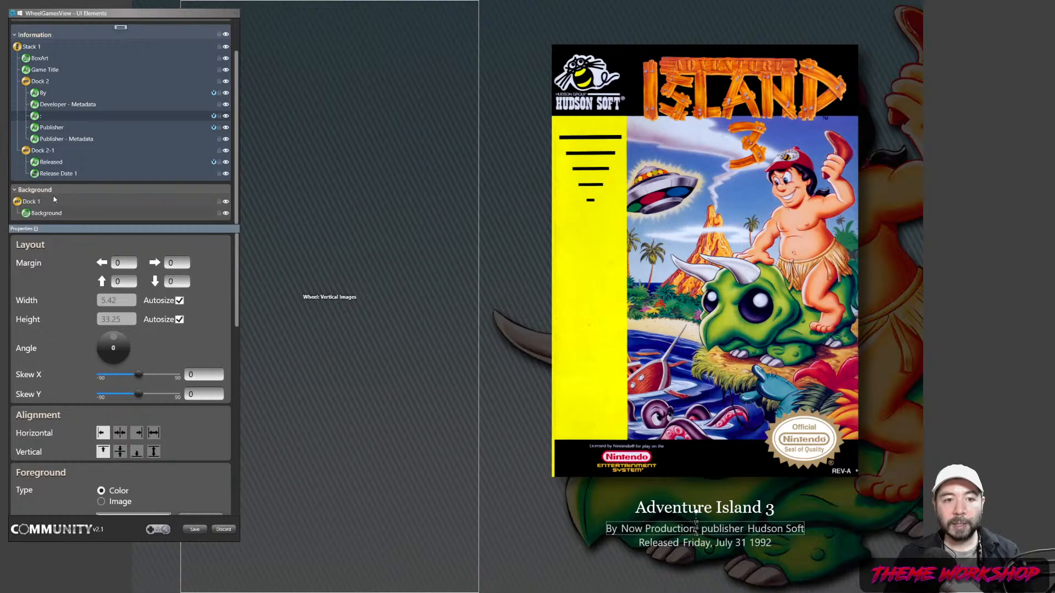
left_click(49, 129)
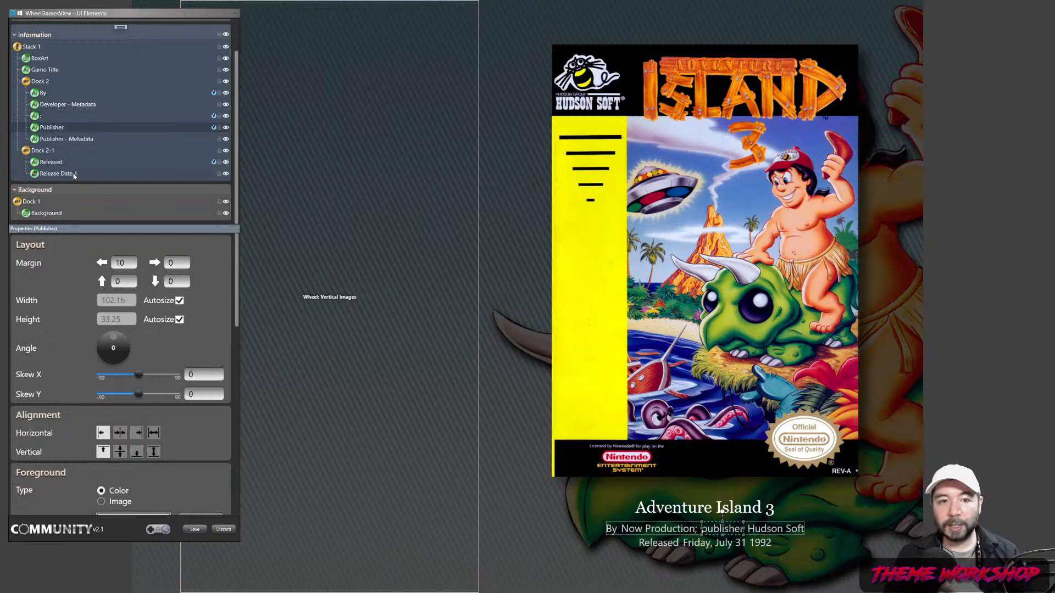
left_click(53, 139)
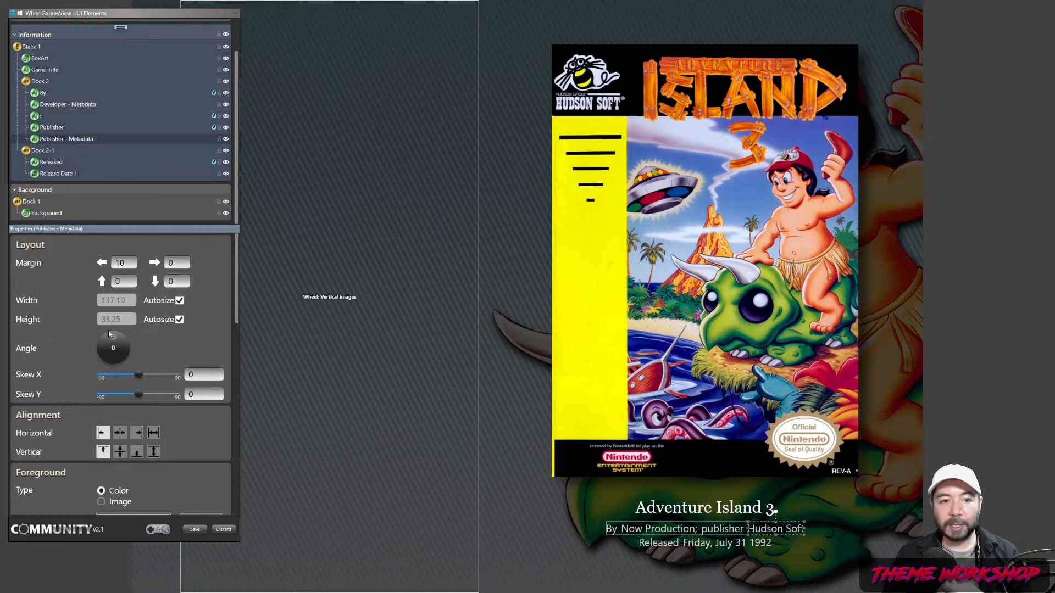
left_click(50, 163)
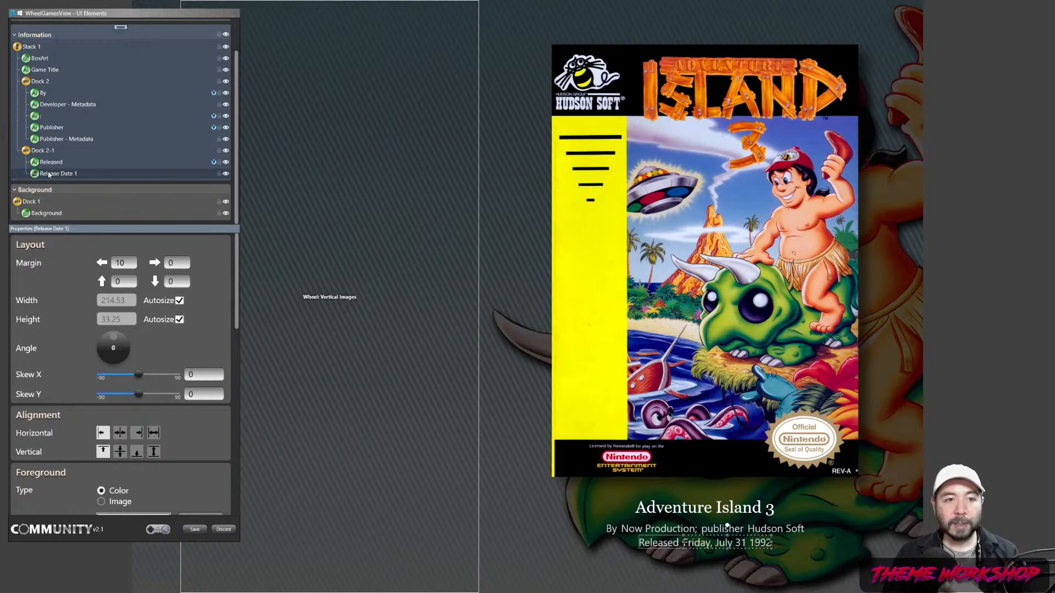
left_click(203, 524)
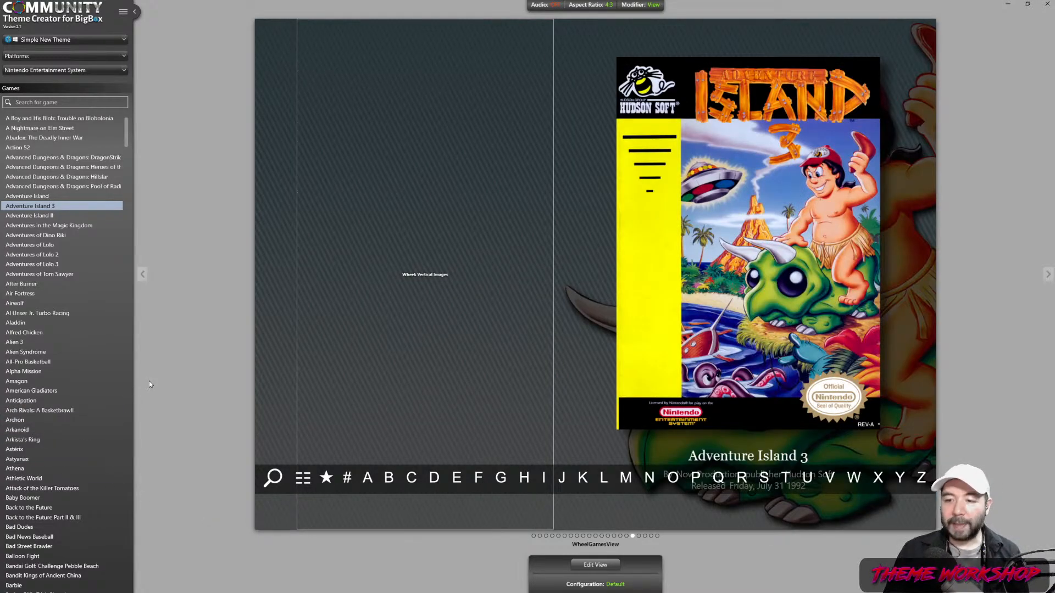
- Preview Adventure Island, open the wheel games view for editing, and start a new Wheel animation set to run Immediately
left_click(31, 196)
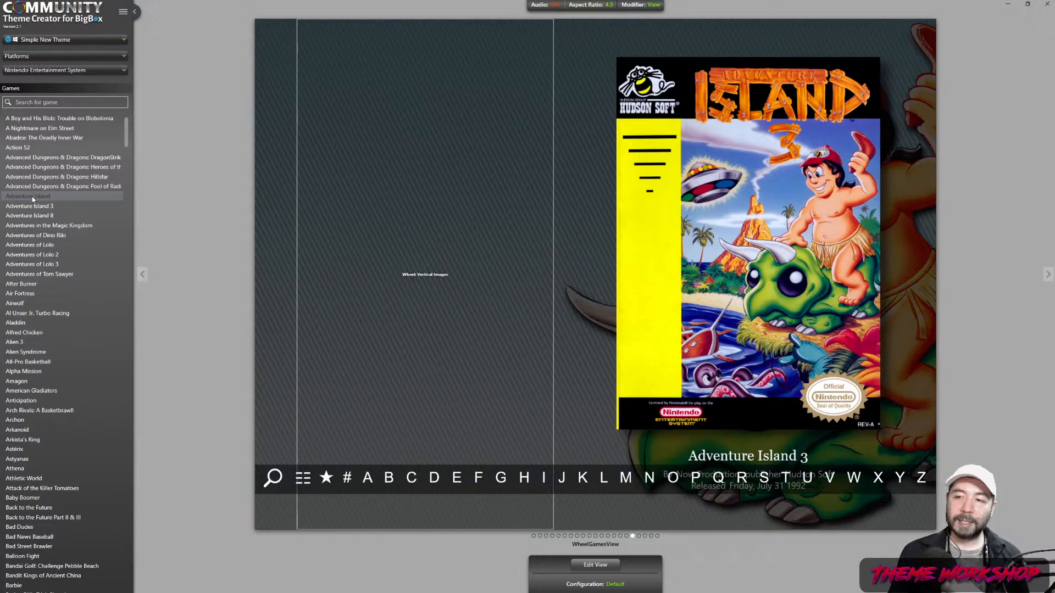
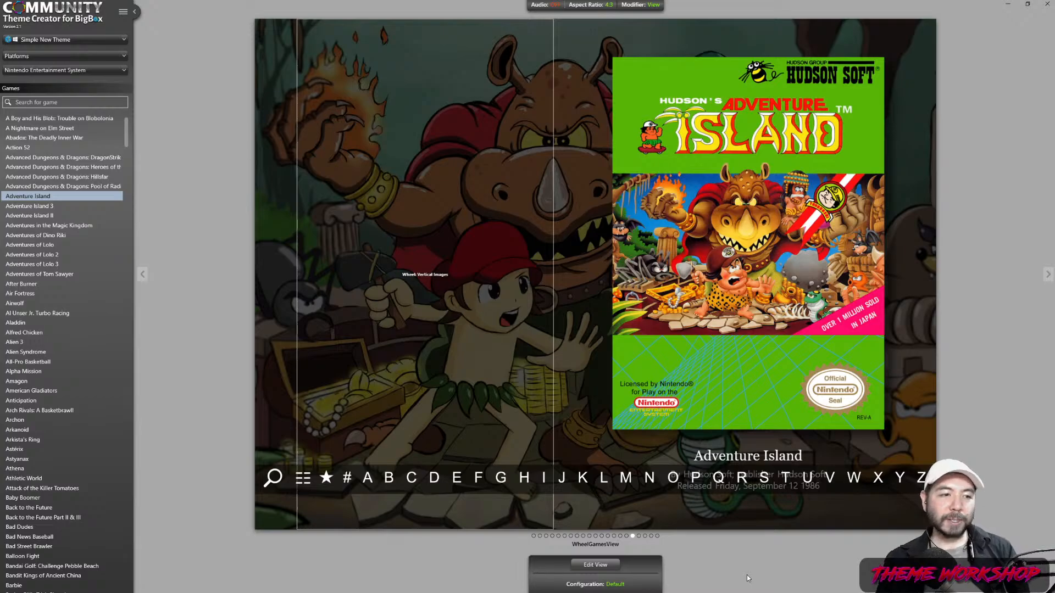
left_click(596, 566)
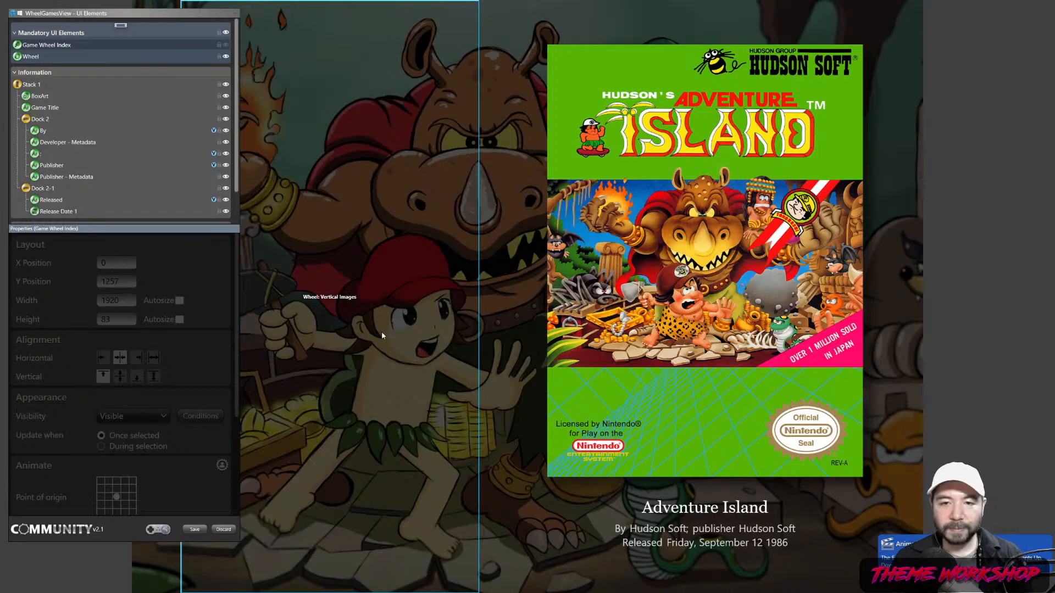
left_click(382, 330)
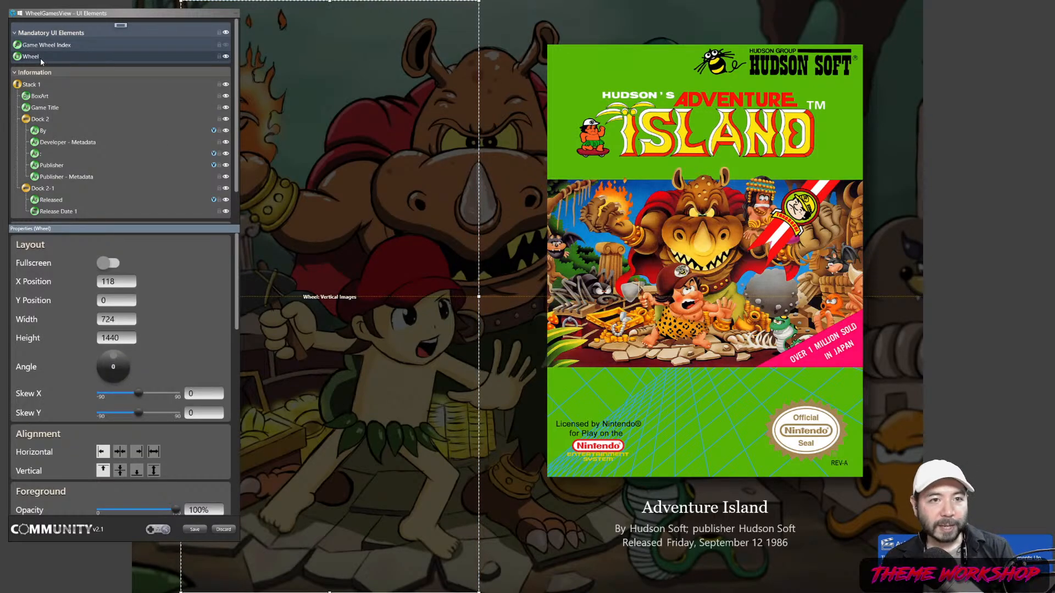
scroll(230, 480, "down", 10)
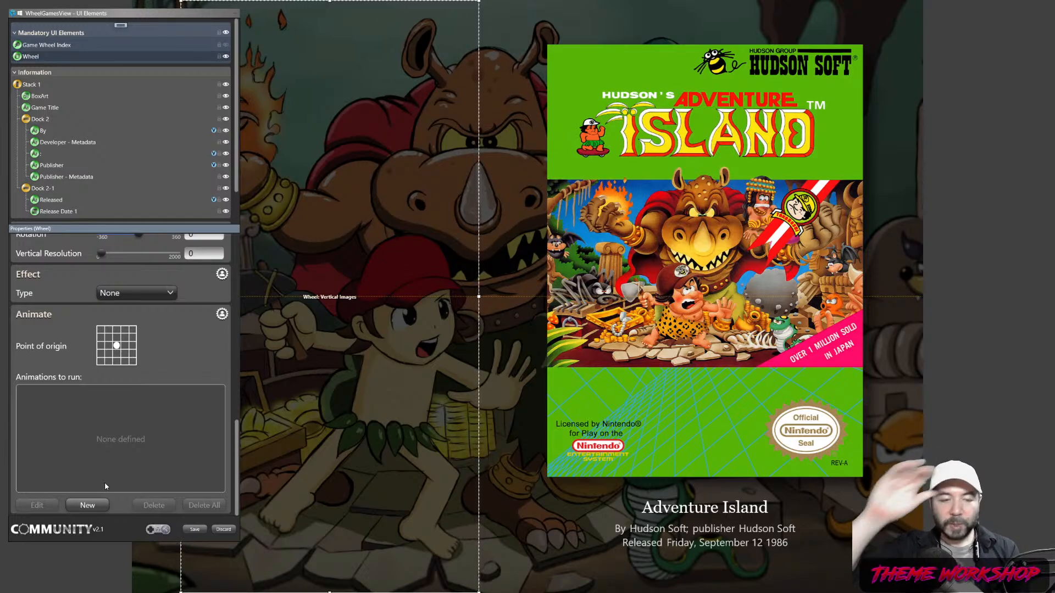
left_click(87, 505)
left_click(144, 336)
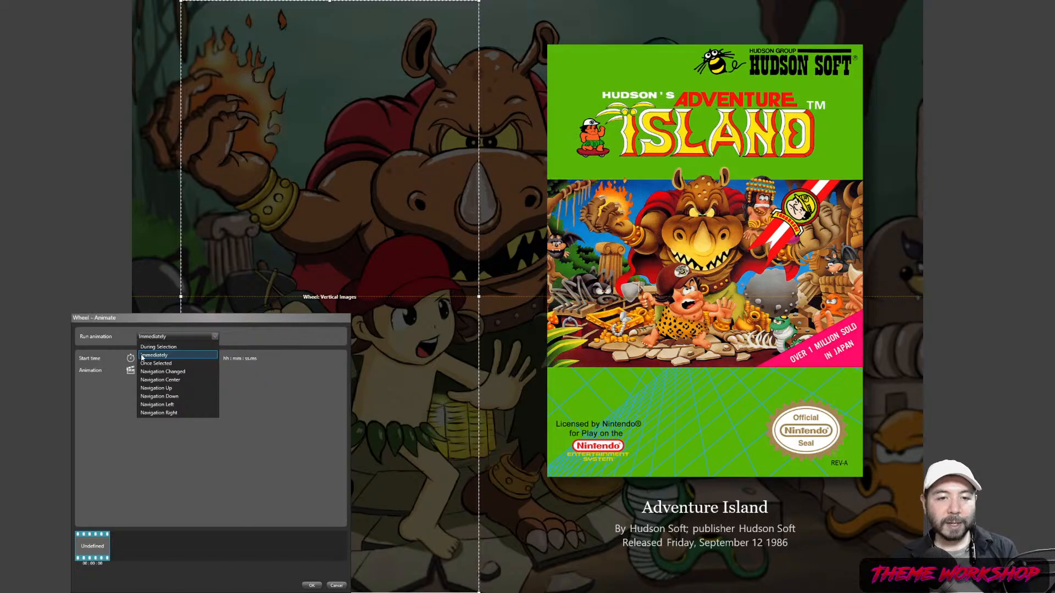
left_click(154, 356)
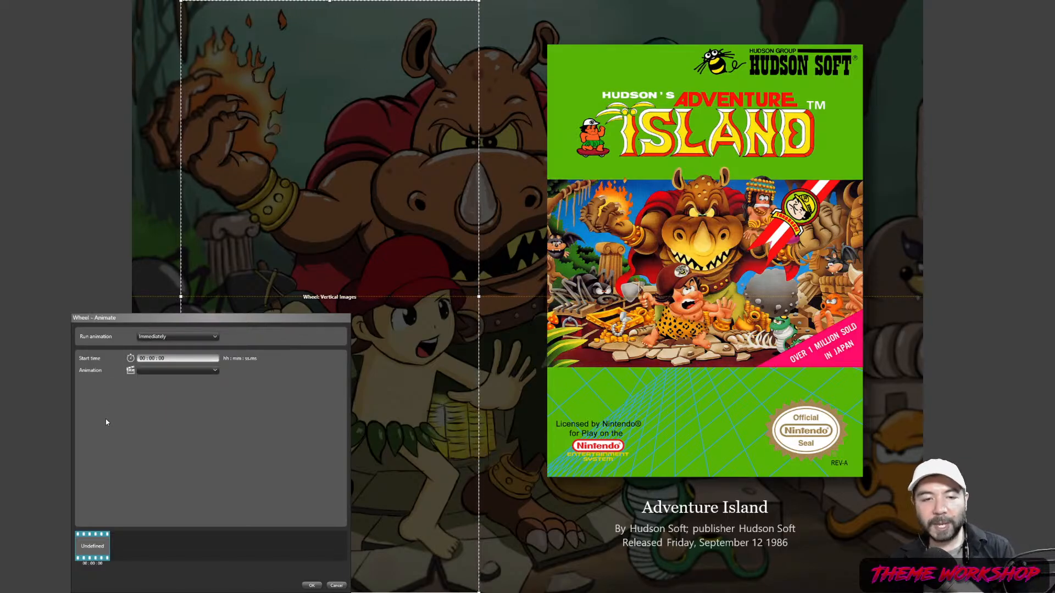
- Make the Wheel animation an Opacity change from a new opacity of 0% to 100%
left_click(164, 371)
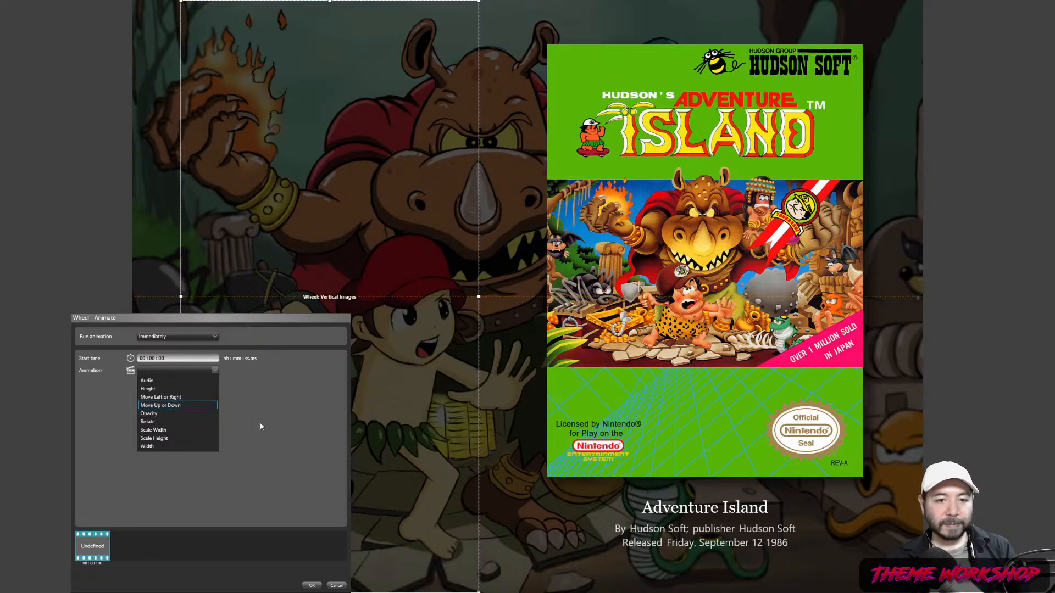
left_click(167, 413)
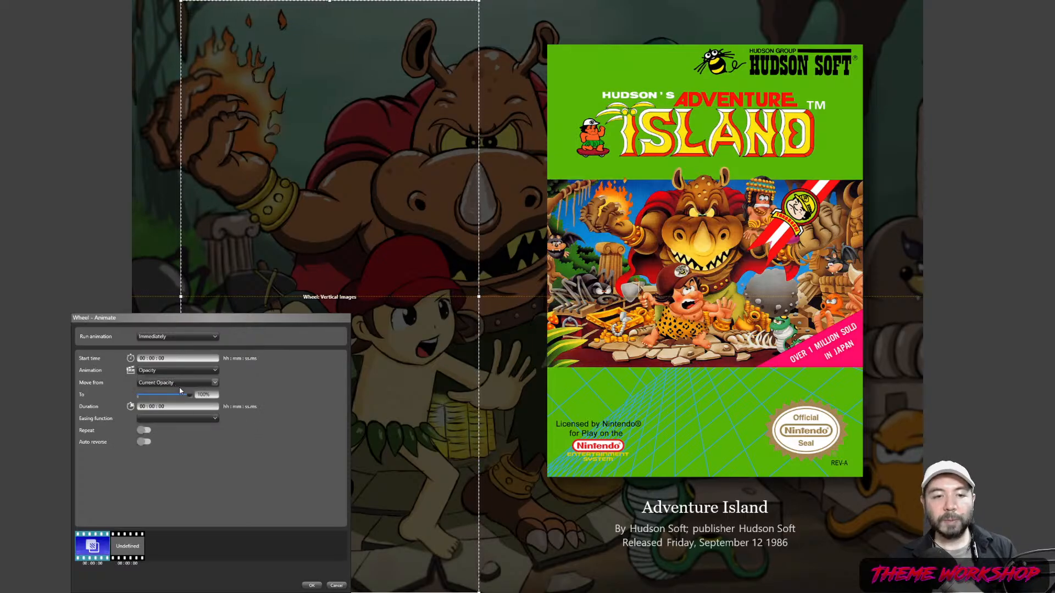
left_click_drag(190, 395, 140, 394)
left_click(167, 385)
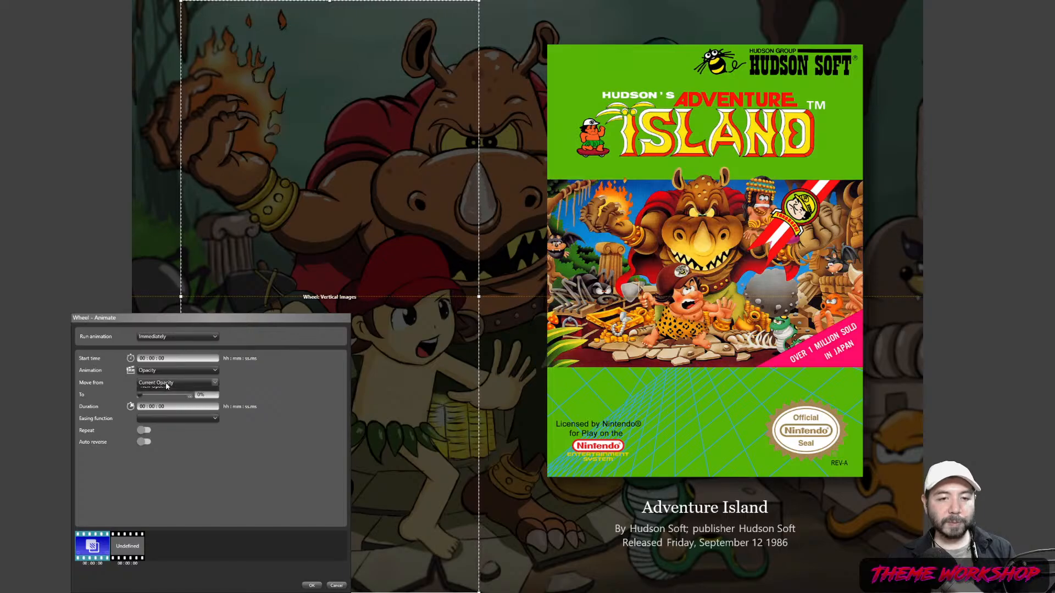
left_click(159, 401)
mouse_move(190, 396)
left_mouse_down()
mouse_move(139, 397)
mouse_move(190, 406)
left_mouse_up()
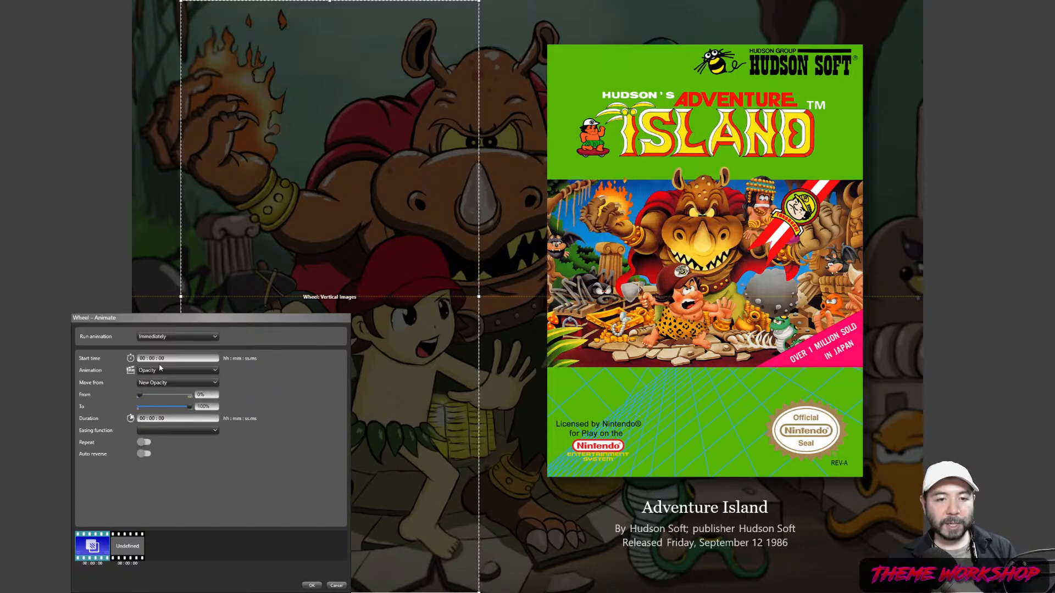
- Set the Wheel opacity animation's duration to 00:00:01.5 and accept the animation
left_click(175, 357)
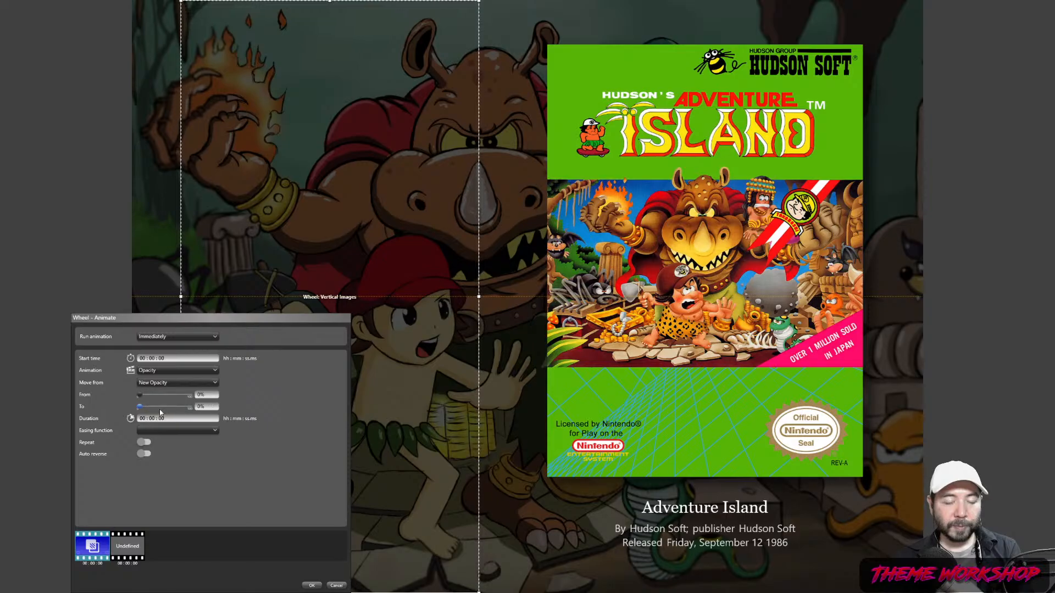
left_click(173, 419)
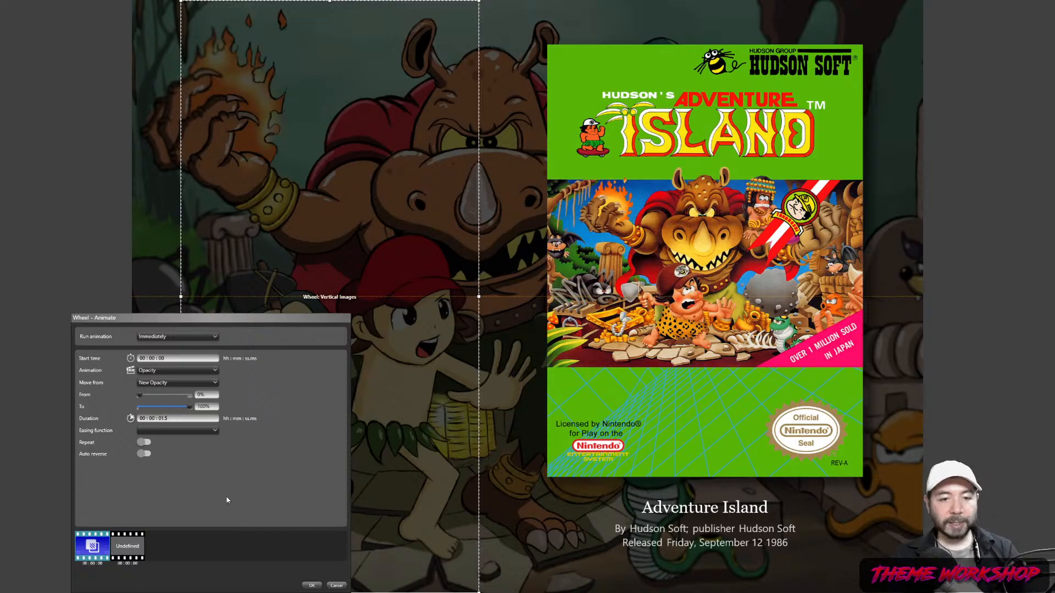
left_click(179, 431)
left_click(276, 432)
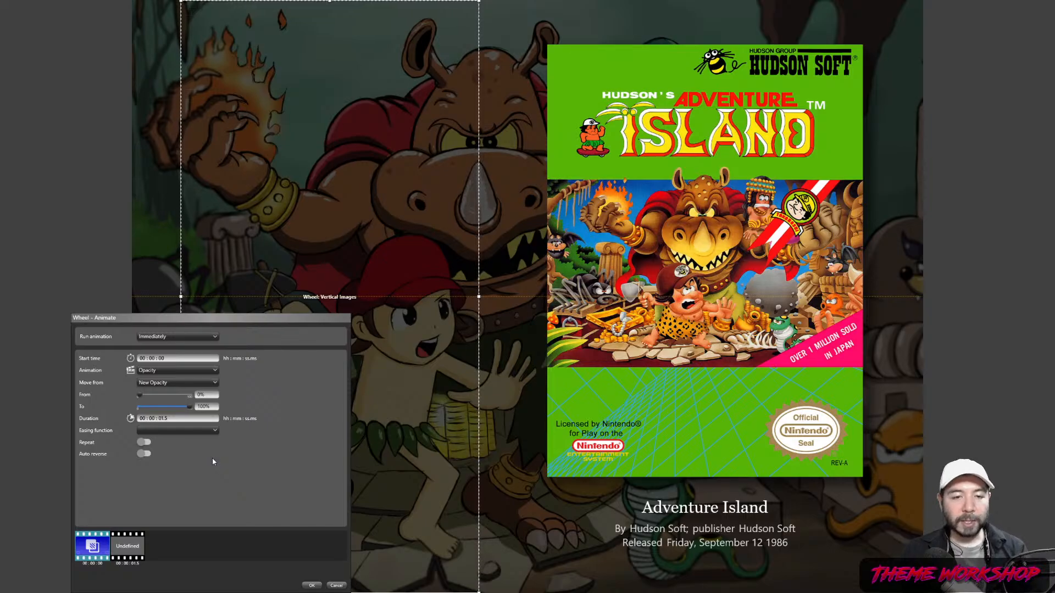
left_click(312, 586)
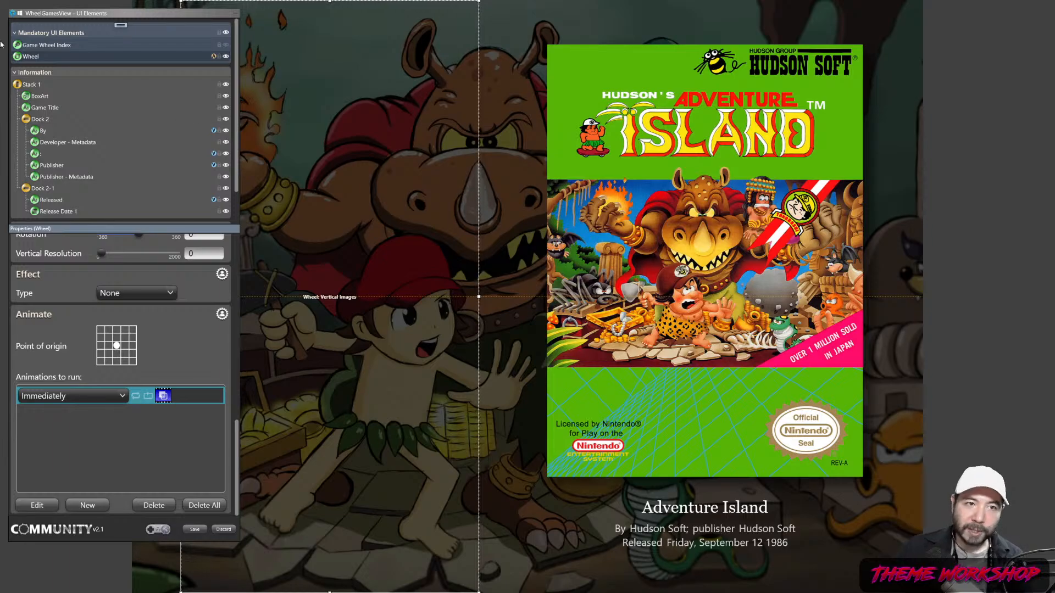
- Start a new Move Up or Down animation on Stack 1, run Immediately
left_click(43, 85)
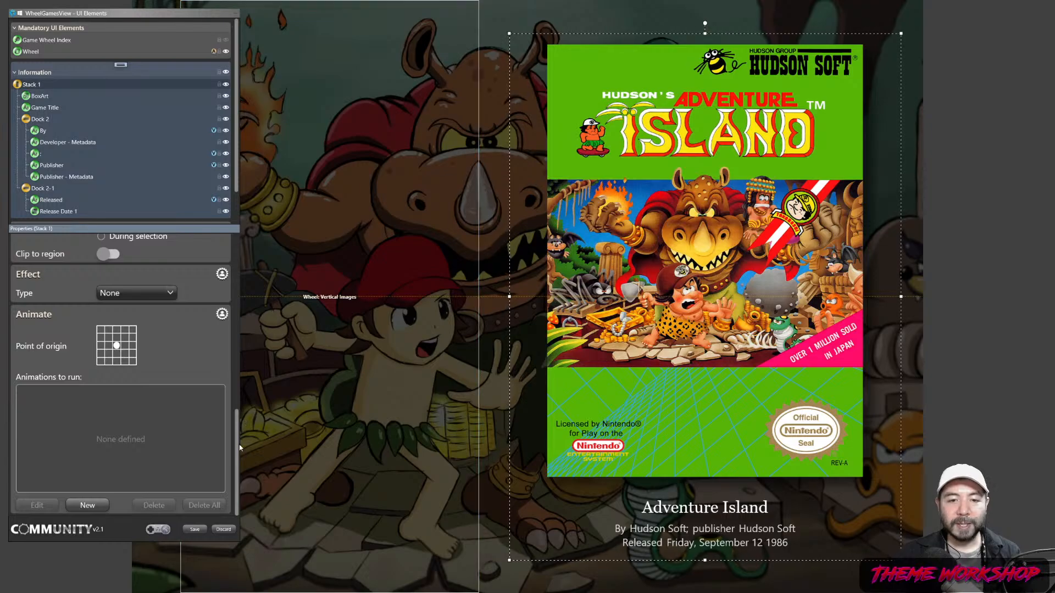
scroll(239, 391, "up", 3)
scroll(240, 411, "down", 3)
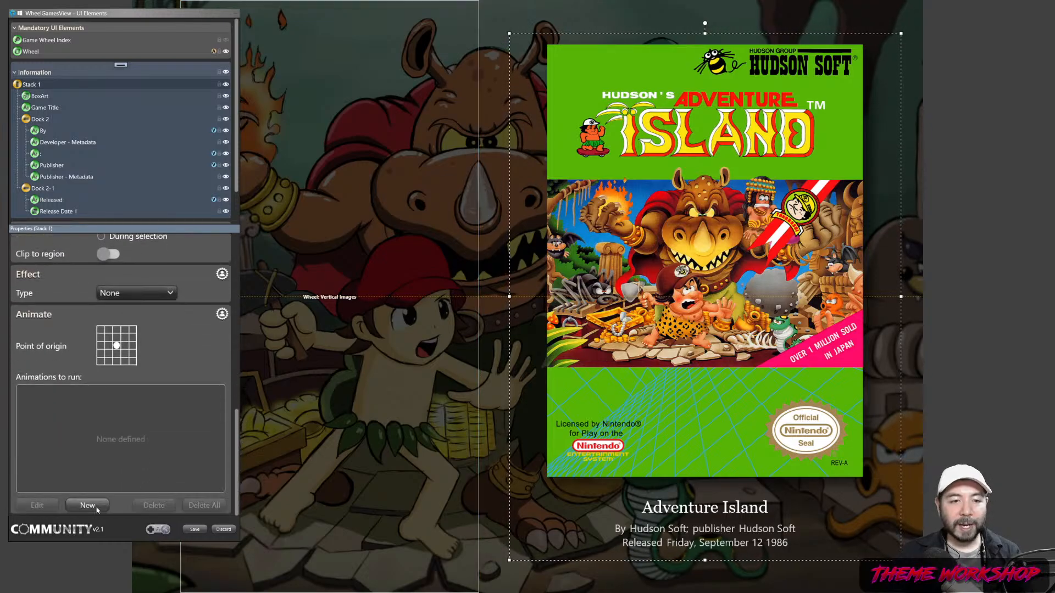
left_click(86, 507)
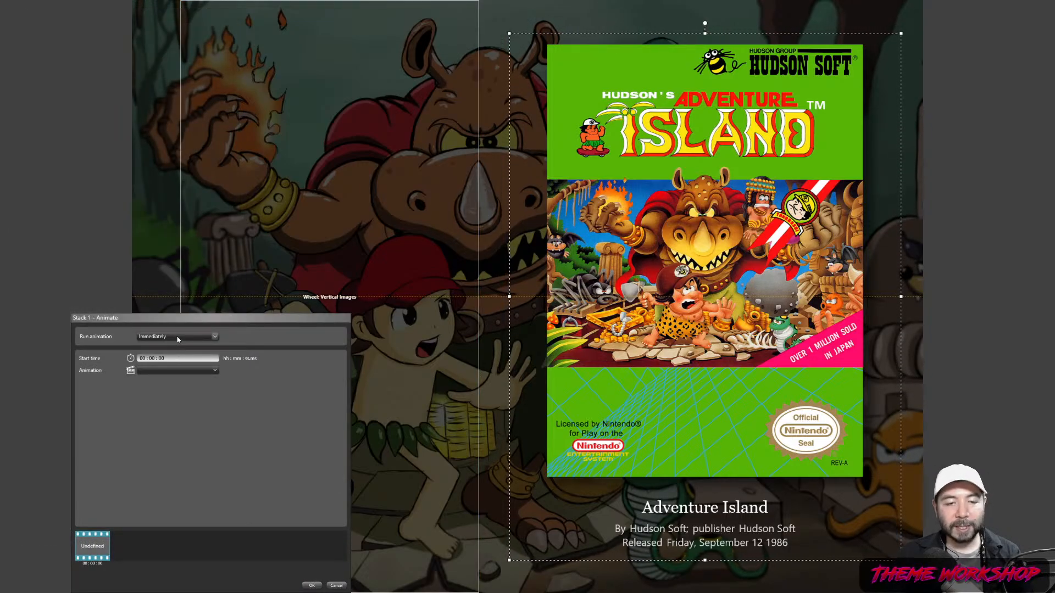
left_click(214, 370)
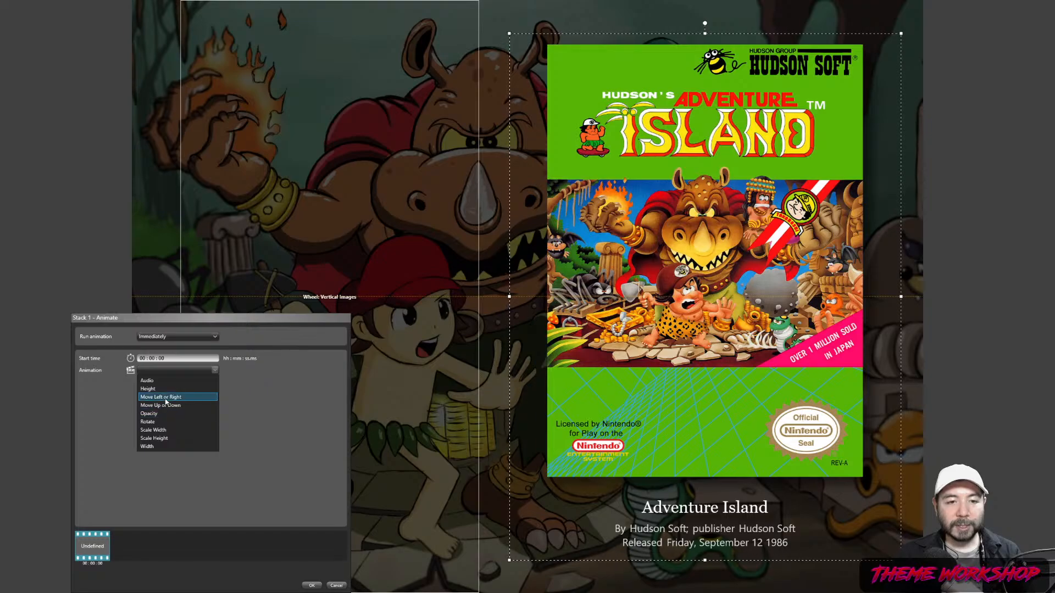
left_click(171, 405)
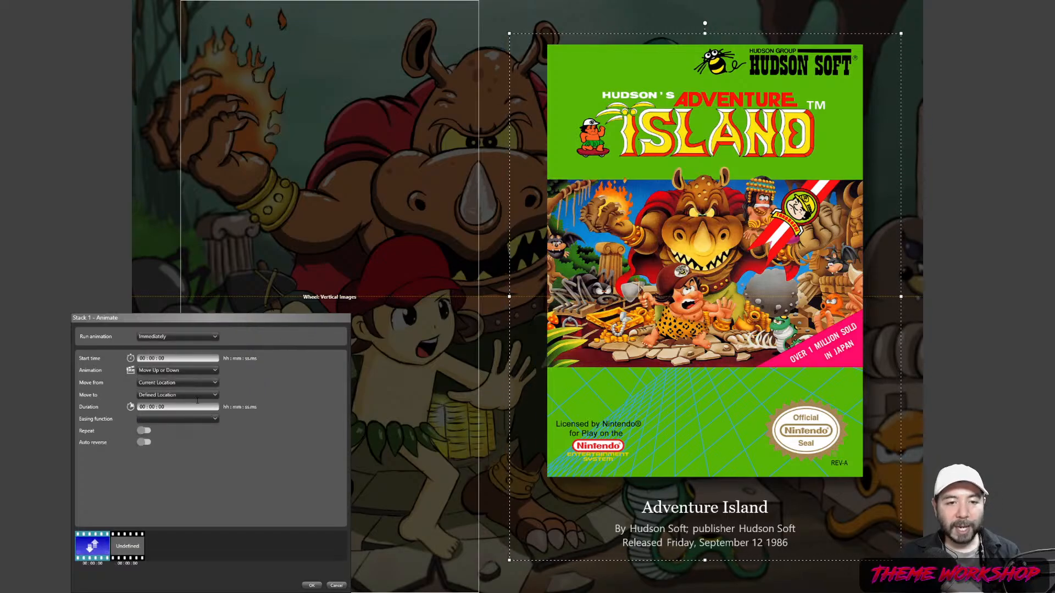
- Set the Stack 1 movement to go from a new location of 200 to a new location of 200
left_click(168, 383)
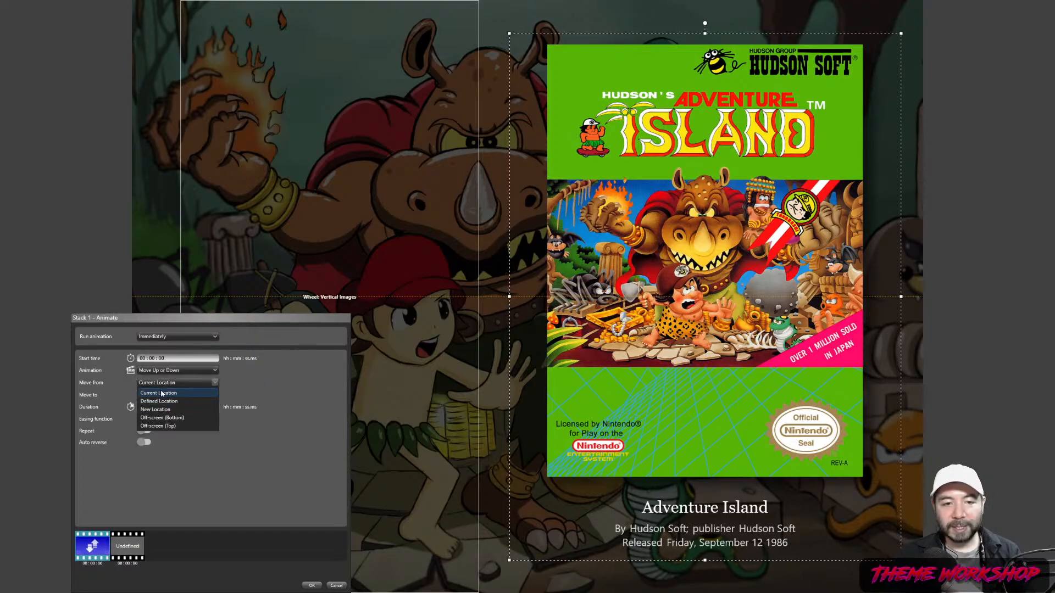
left_click(161, 393)
left_click(167, 383)
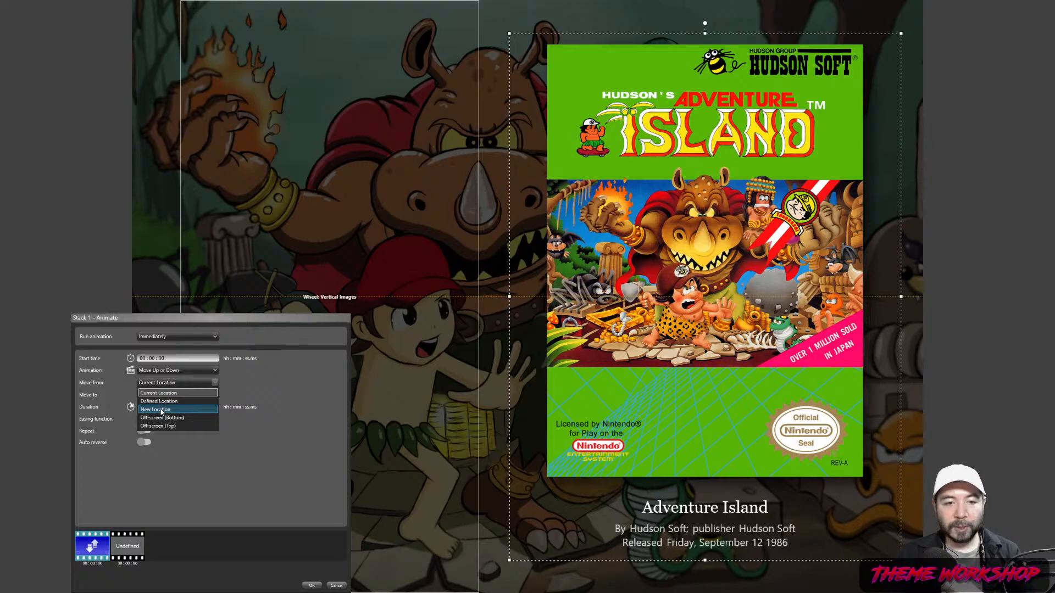
left_click(161, 411)
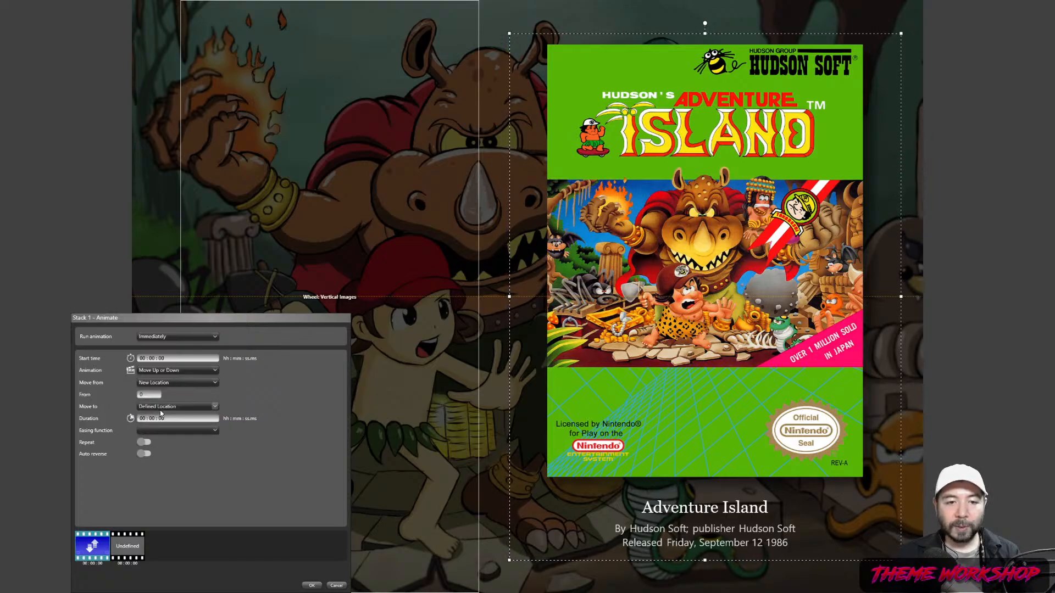
left_click(149, 394)
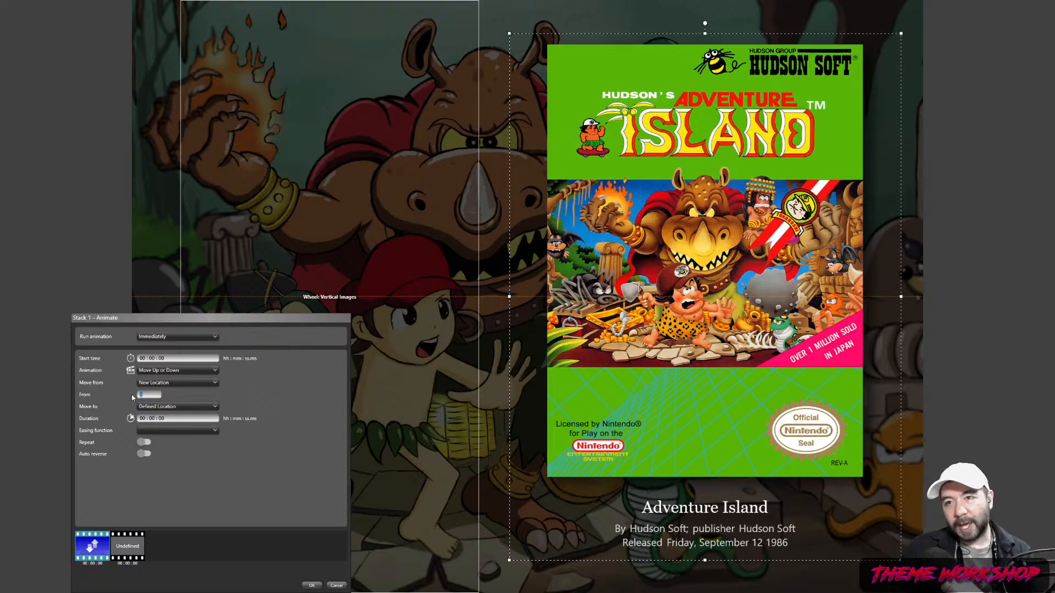
type("200")
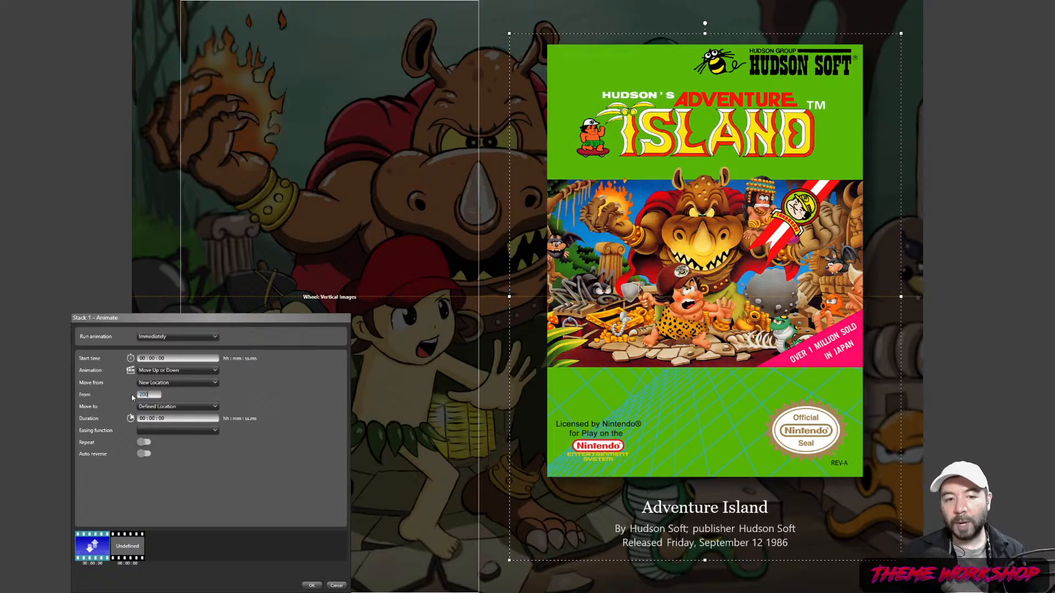
left_click(158, 408)
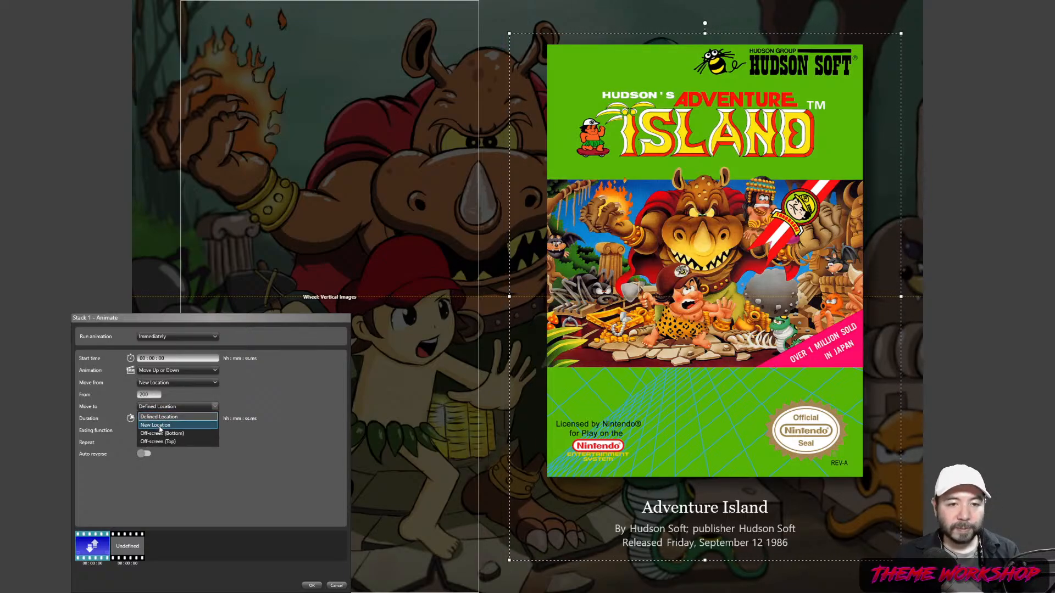
left_click(161, 426)
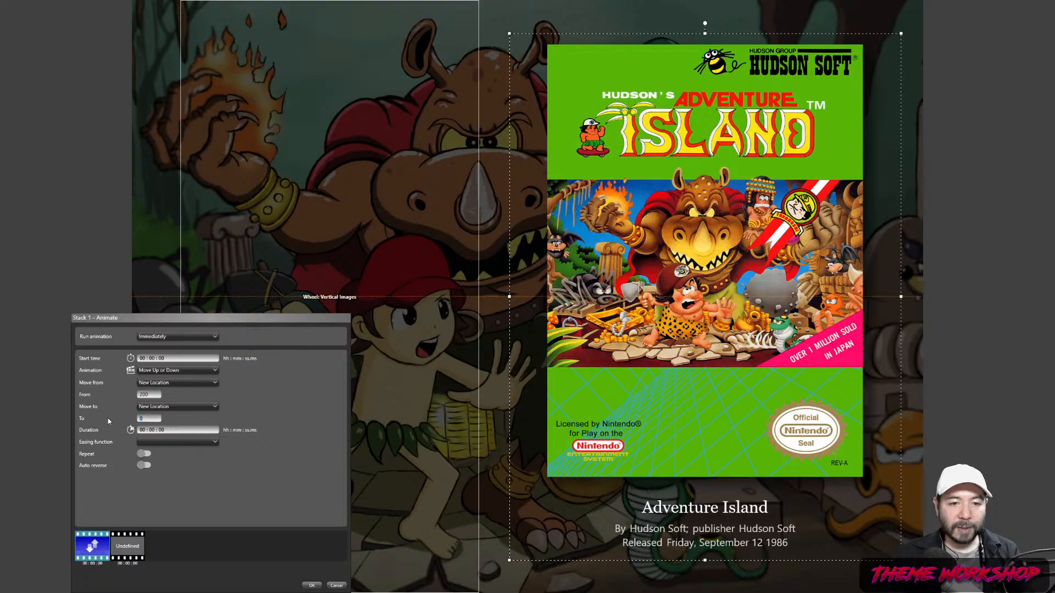
type("200")
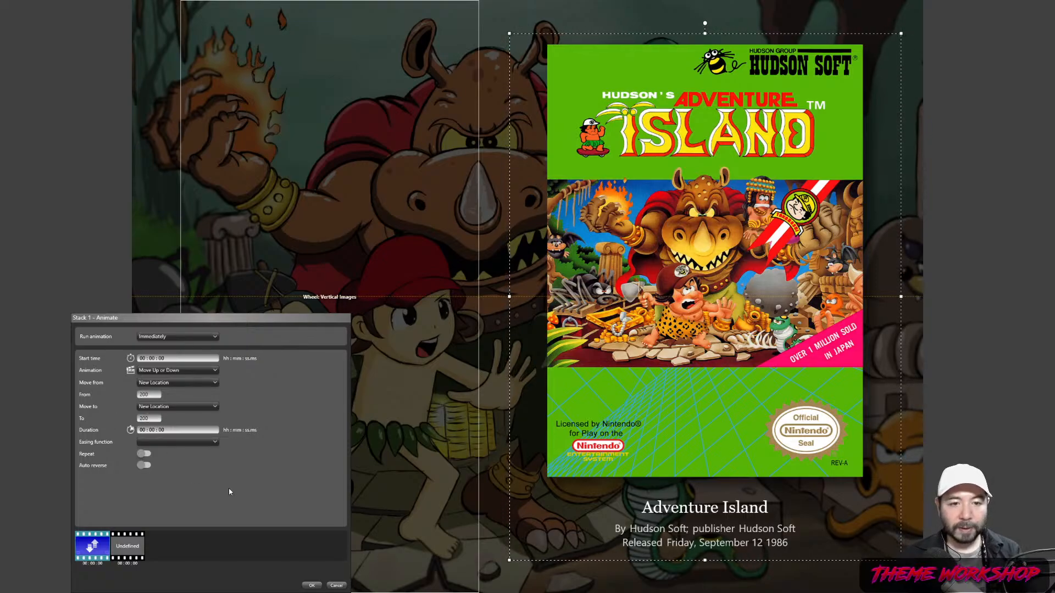
- Add a second Move Up or Down animation to Stack 1, starting at 00:00:01, from Current Location to Defined Location, lasting 00:00:00.5
left_click(134, 552)
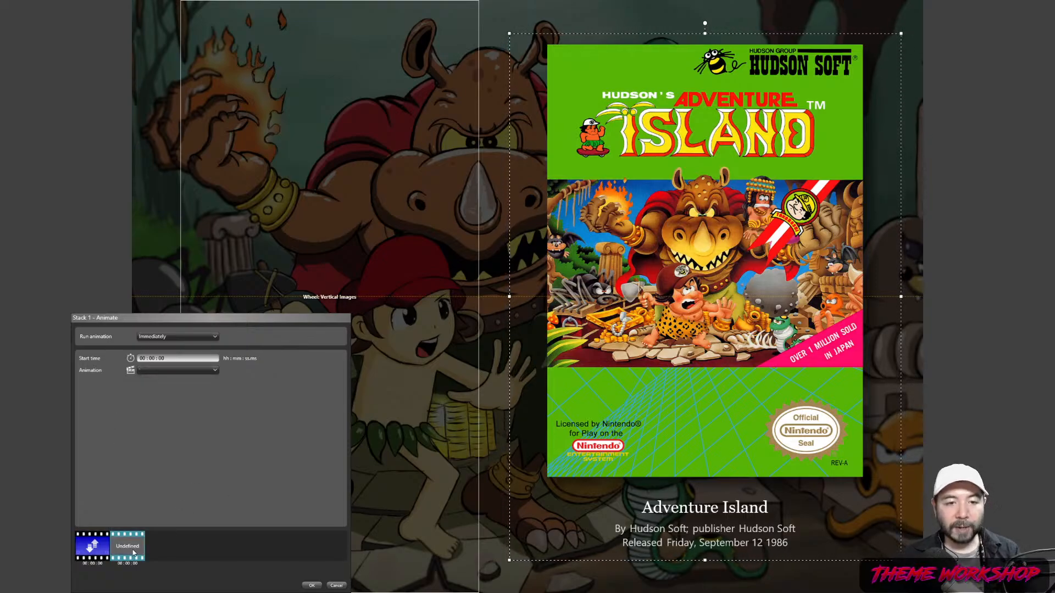
left_click(164, 372)
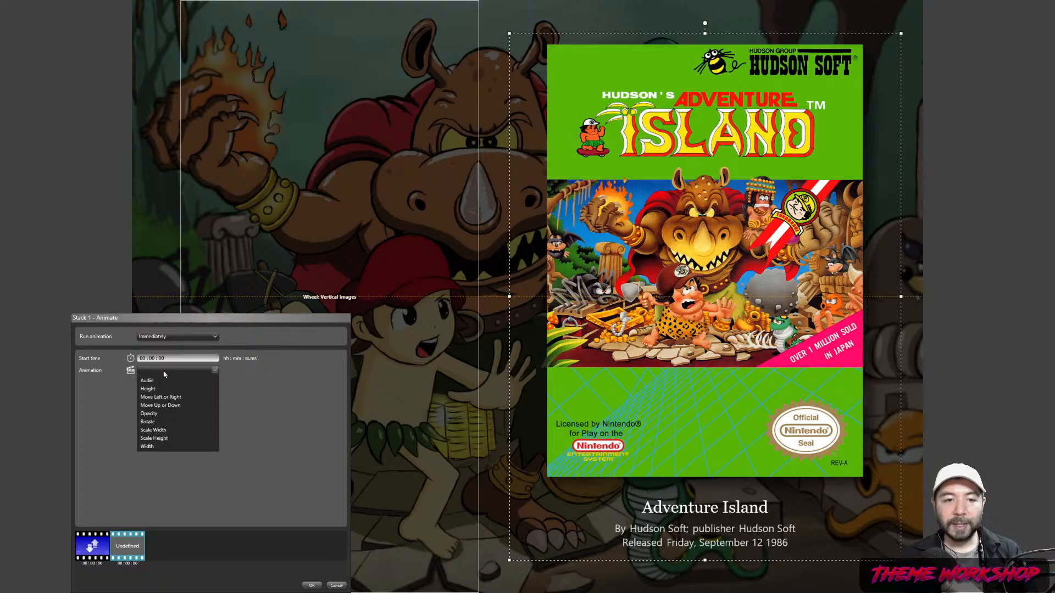
left_click(172, 369)
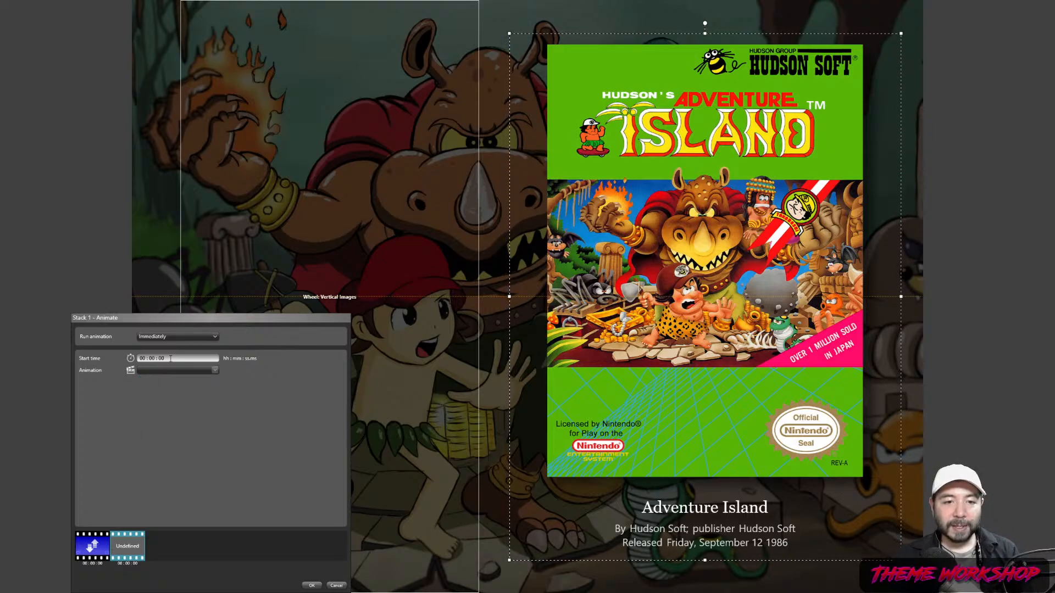
left_click(171, 358)
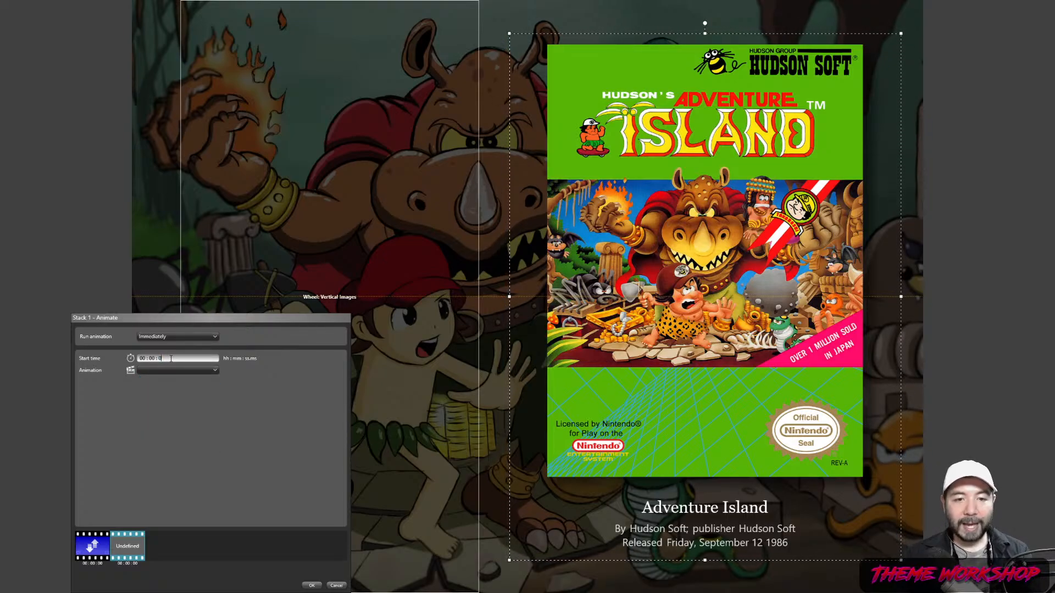
type("01")
left_click(213, 370)
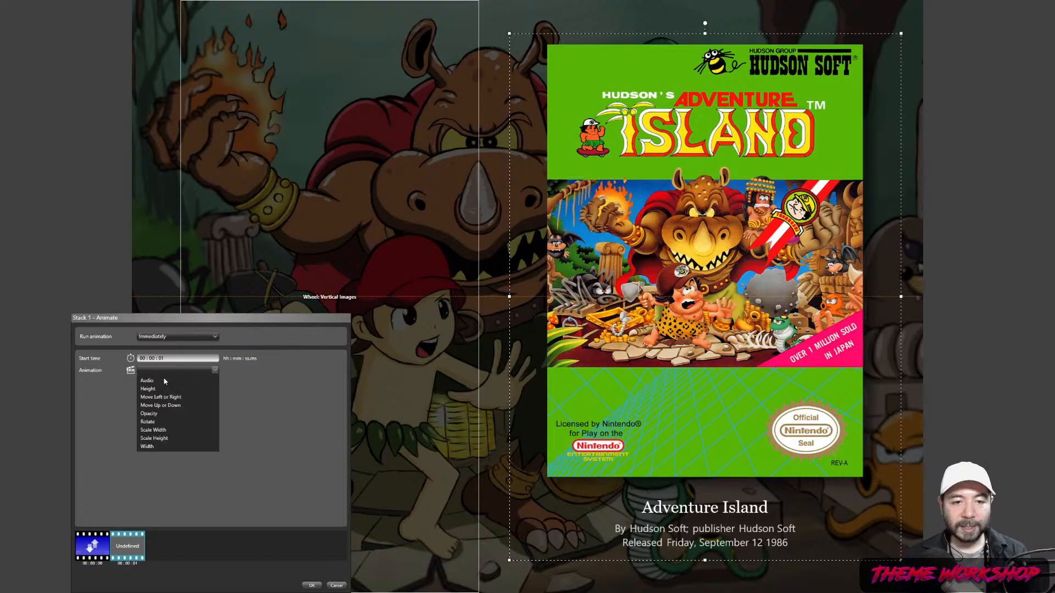
left_click(156, 406)
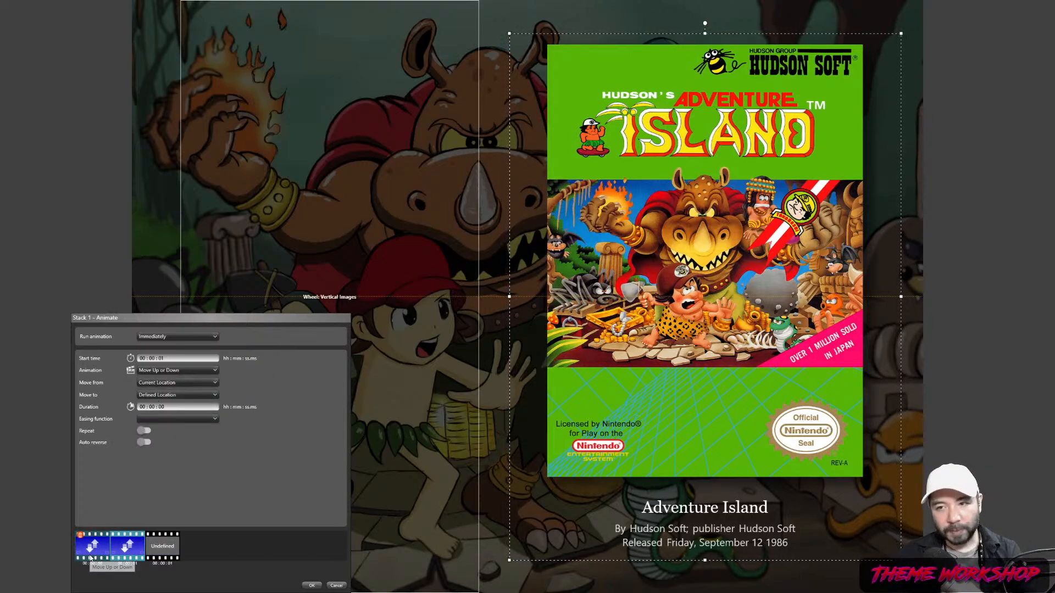
left_click(157, 396)
left_click(157, 405)
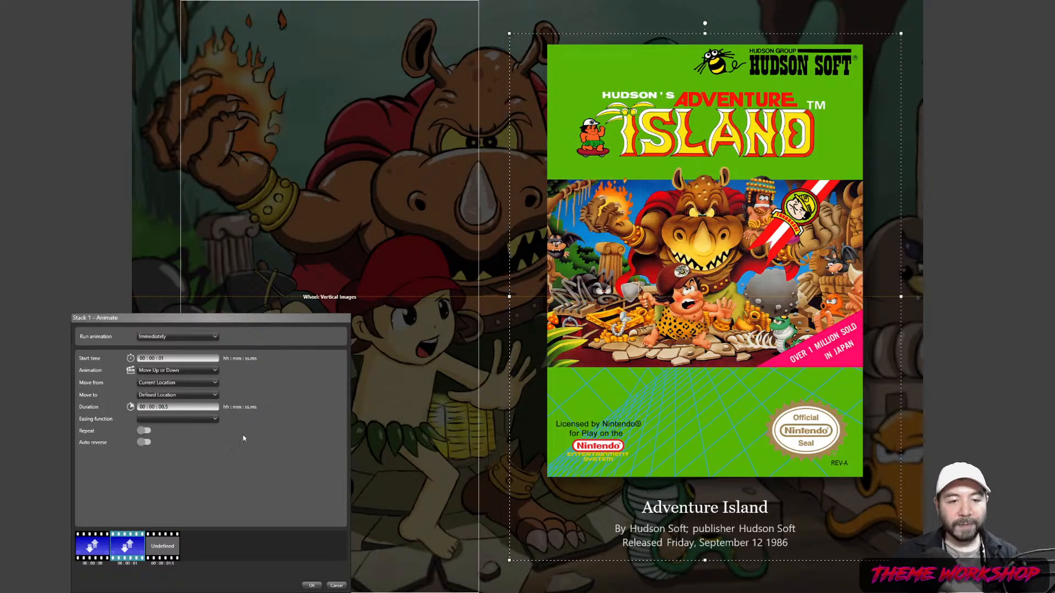
- Apply CubicEase easing with EaseOut mode to Stack 1's second movement and accept the animation
left_click(195, 420)
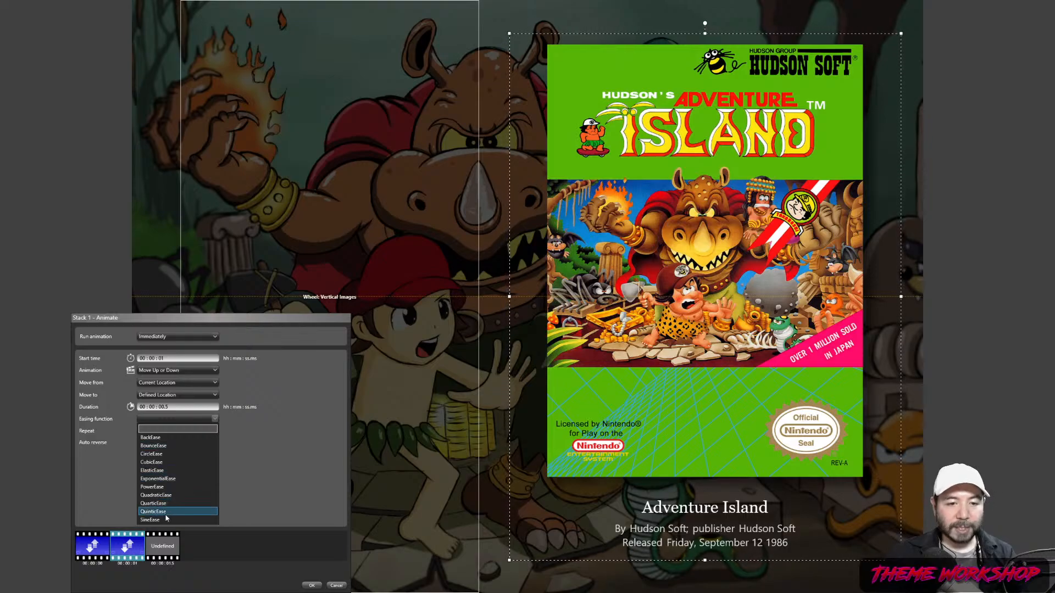
left_click(169, 462)
left_click(181, 438)
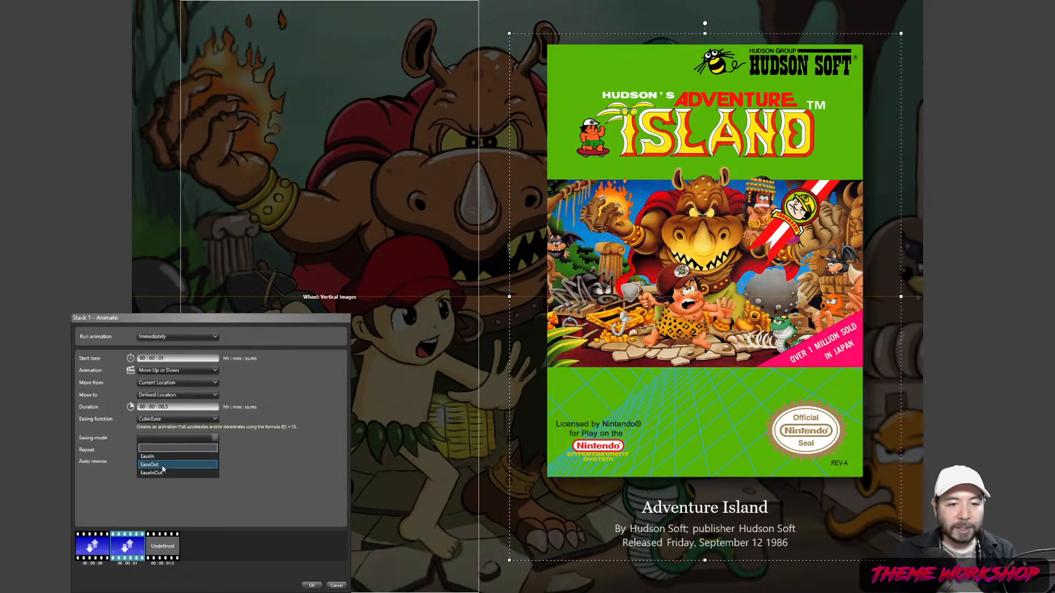
left_click(159, 465)
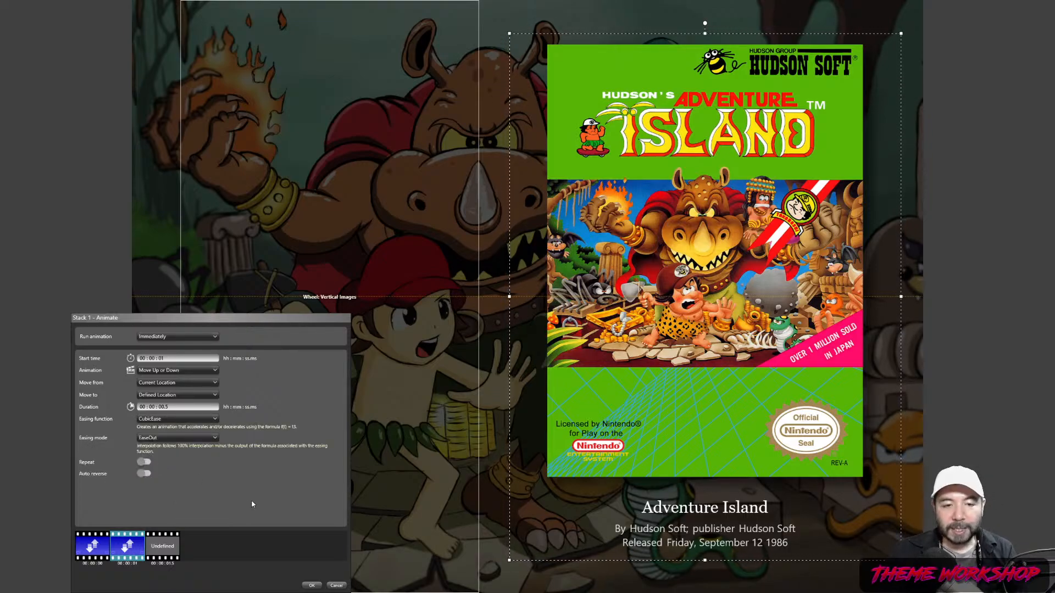
left_click(317, 587)
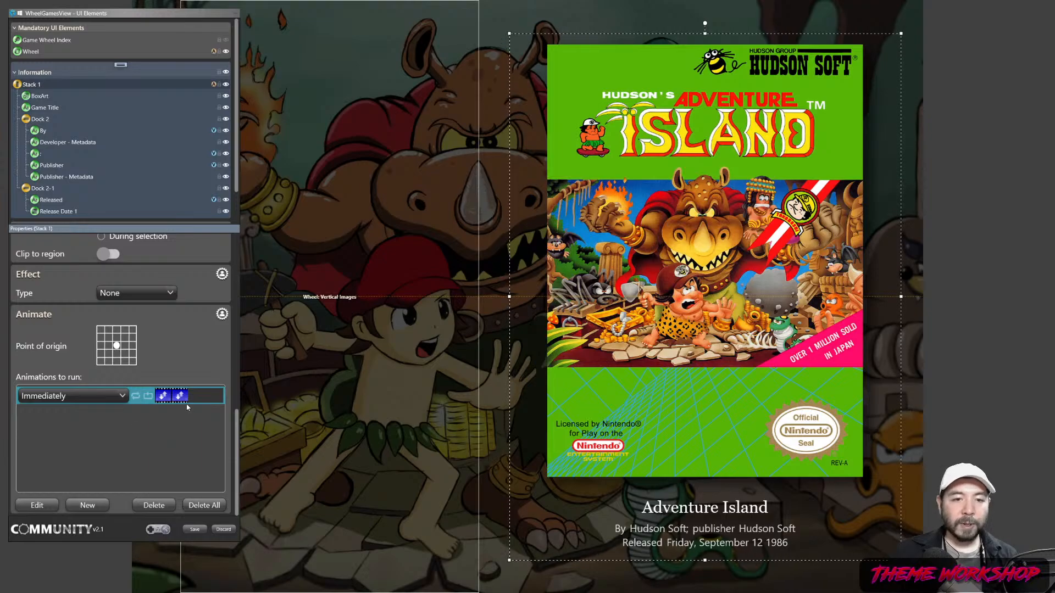
- Change Stack 1's first movement to go from 150 to 150 and accept the animation
scroll(231, 442, "up", 10)
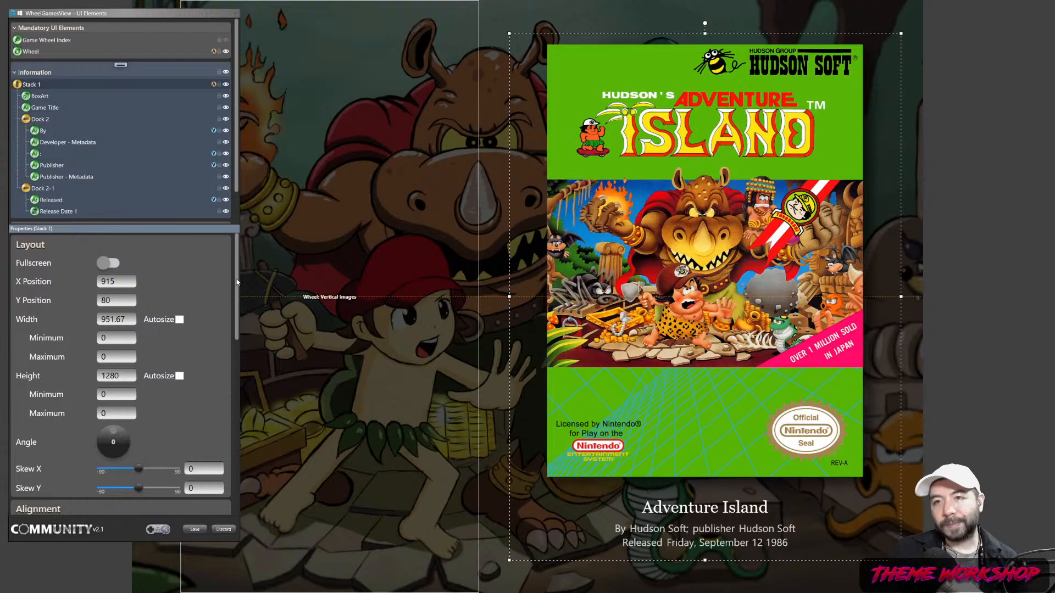
left_click_drag(237, 282, 233, 472)
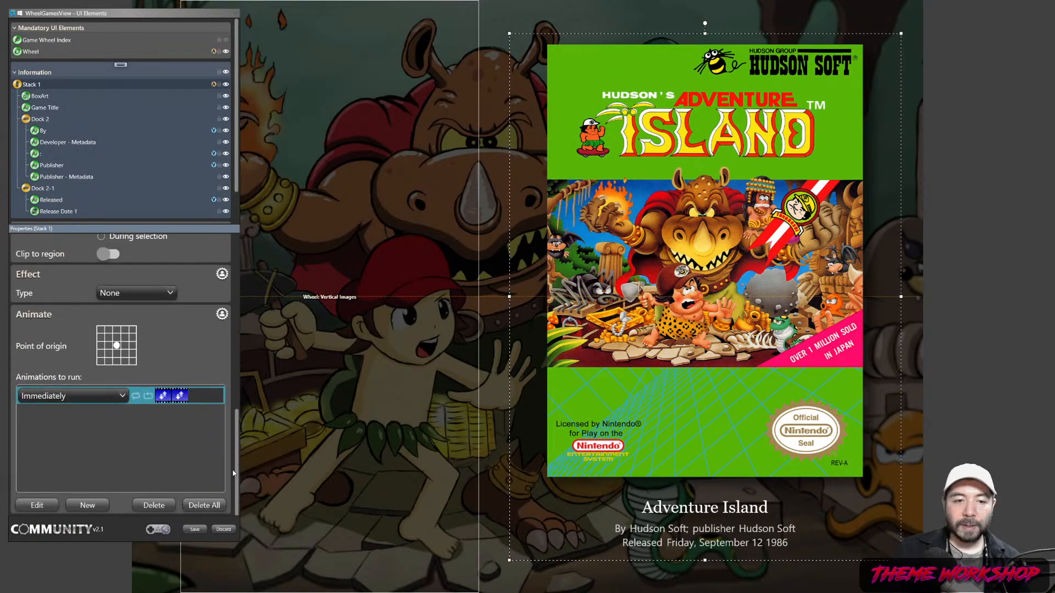
double_click(196, 400)
left_click(132, 554)
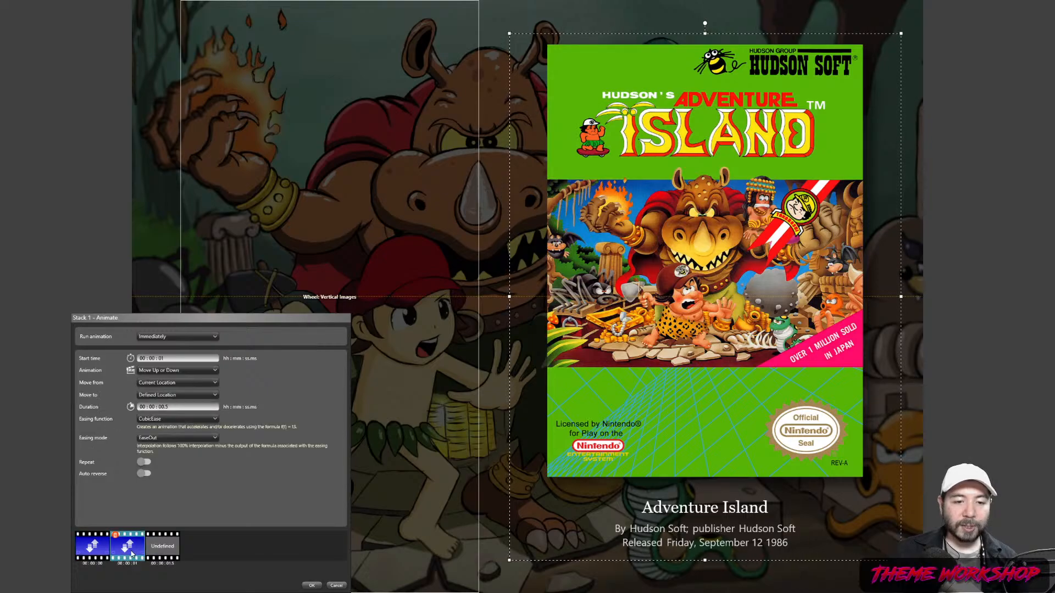
left_click(92, 545)
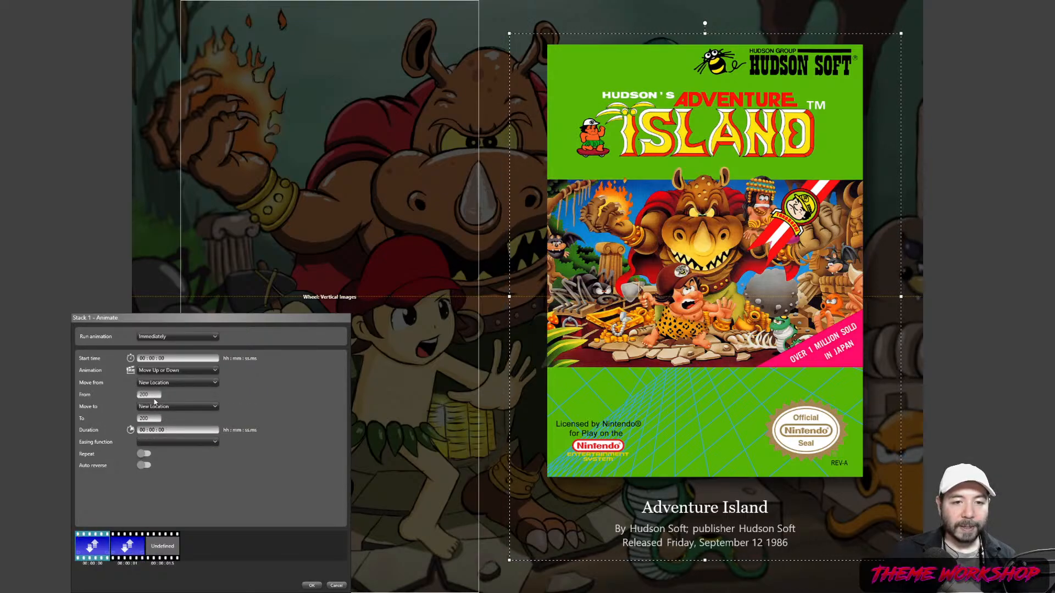
left_click_drag(154, 395, 115, 396)
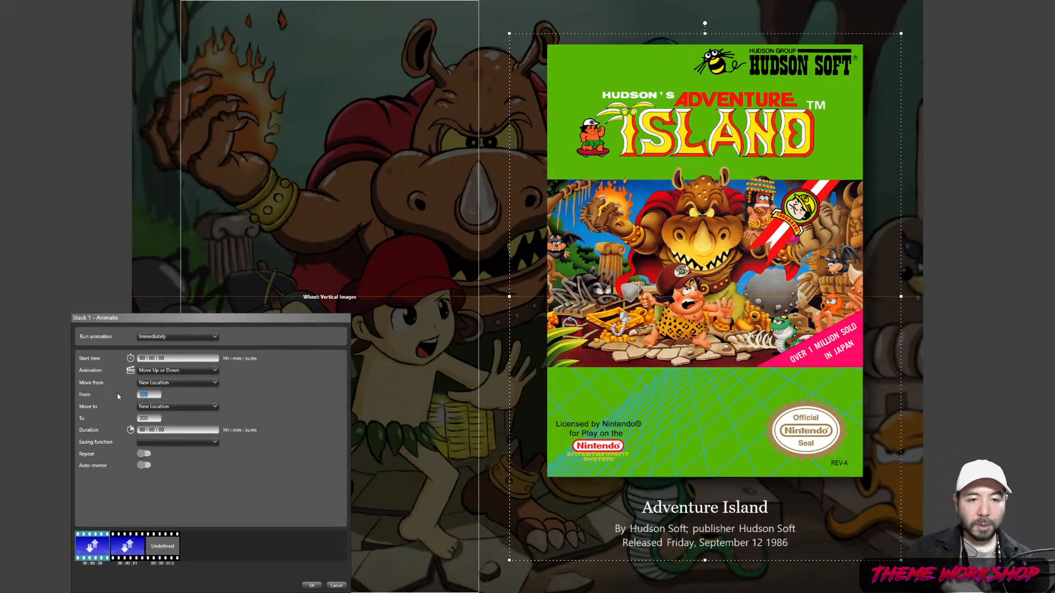
type("150")
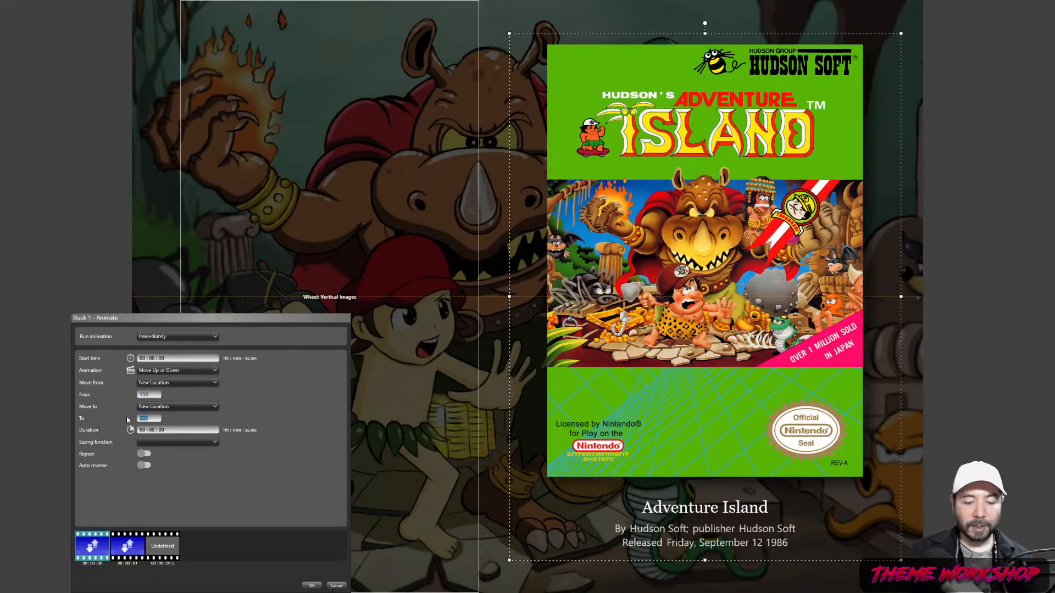
left_click(309, 585)
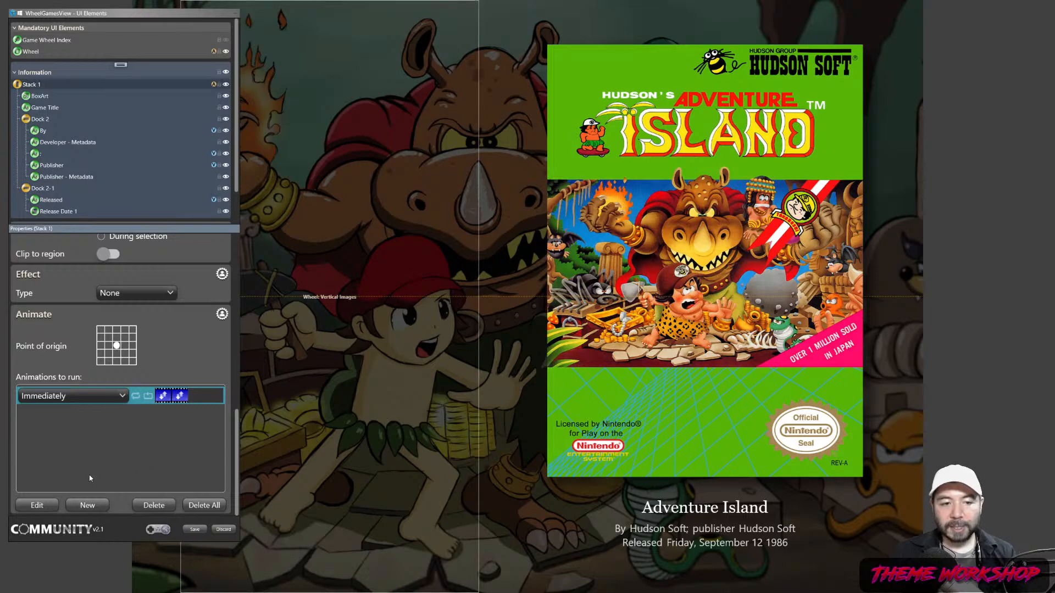
- Add an Opacity animation to Stack 1 at 00:00:00, from a New Opacity of 0% to 0%
double_click(201, 398)
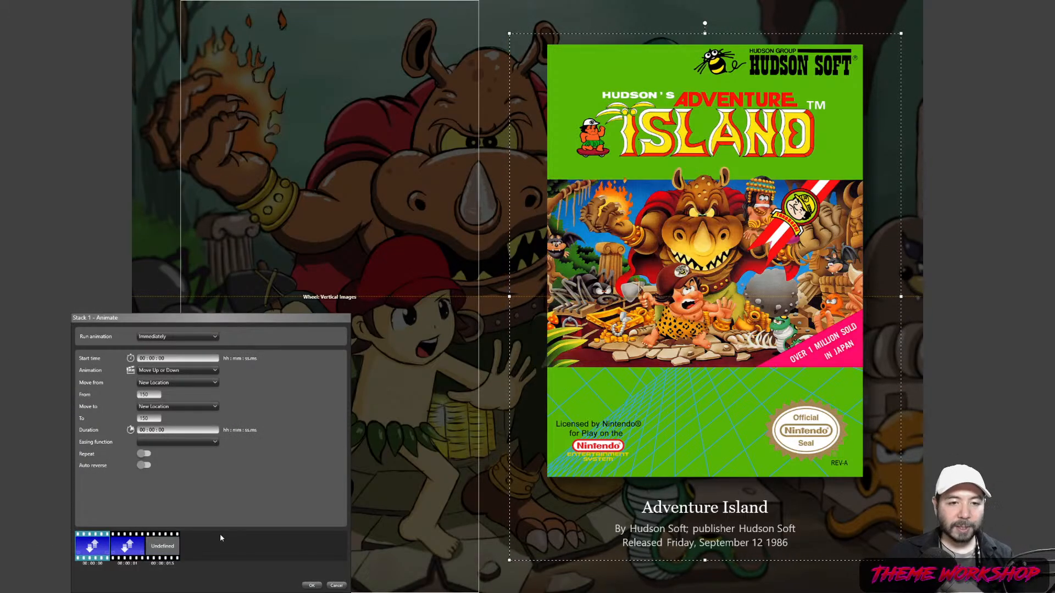
left_click(162, 546)
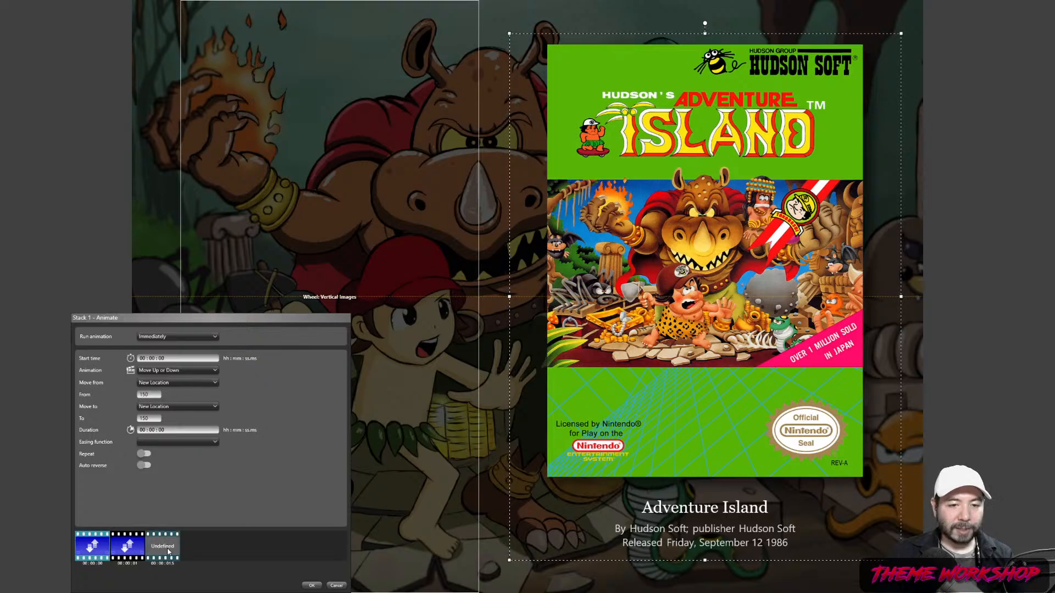
left_click(177, 370)
left_click(152, 415)
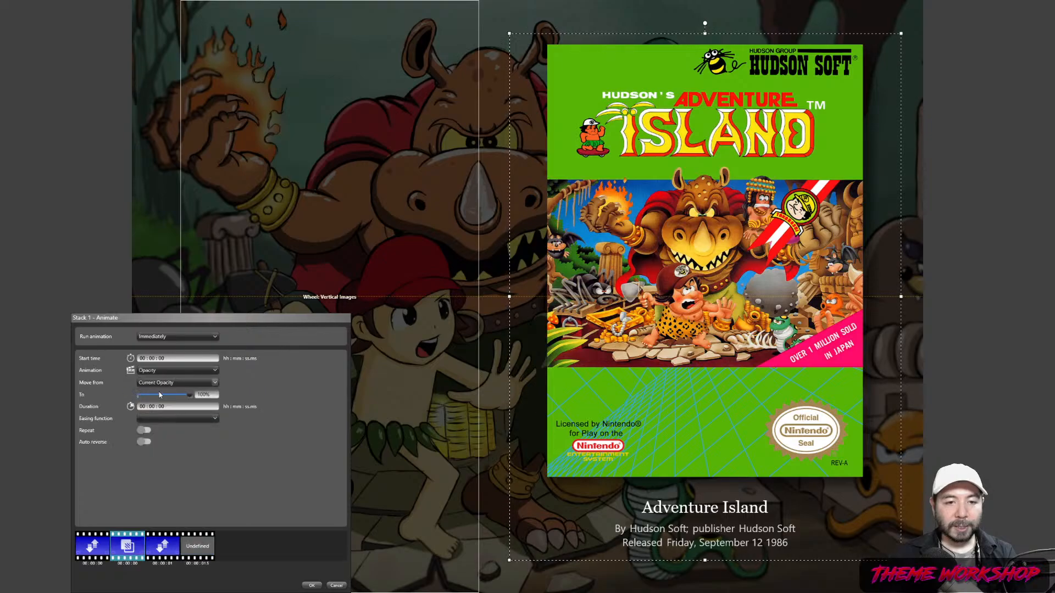
left_click(214, 382)
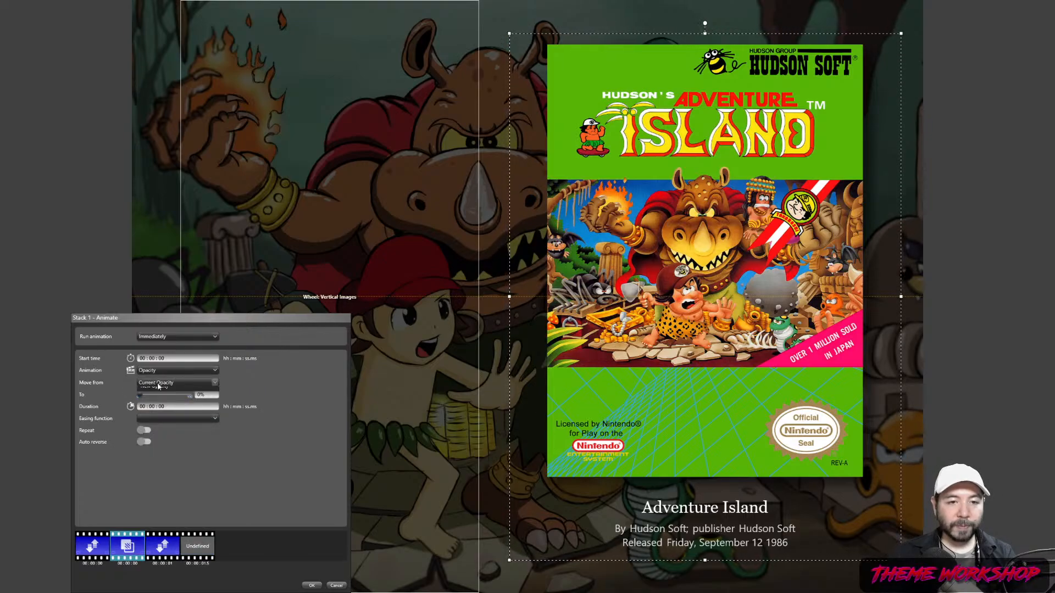
left_click(165, 401)
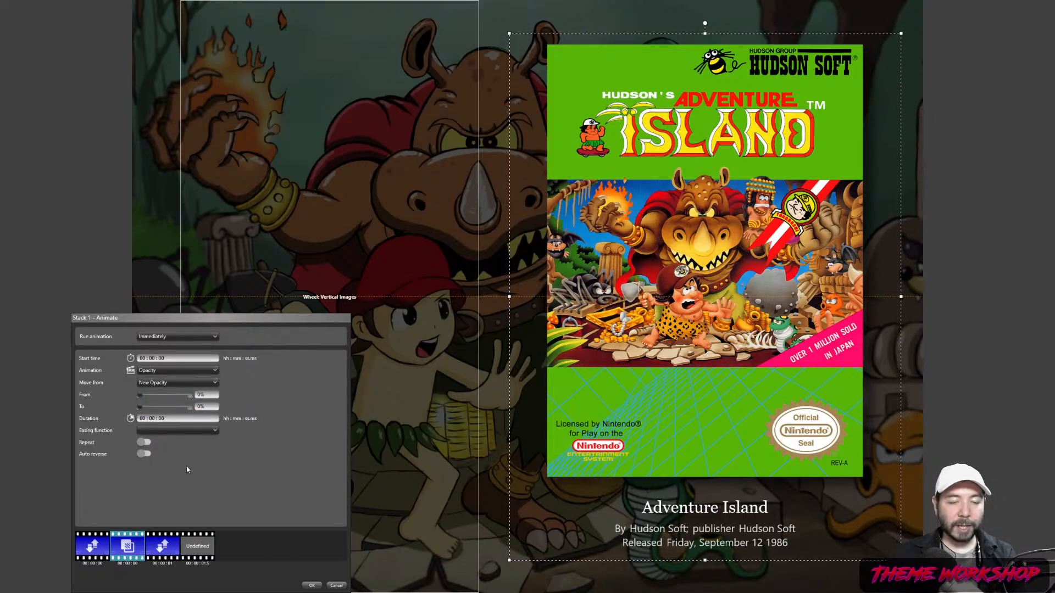
- Add a second Opacity animation to Stack 1 at 00:00:01, from Current Opacity to 100% over 00:00:00.5, and accept the sequence
left_click(197, 546)
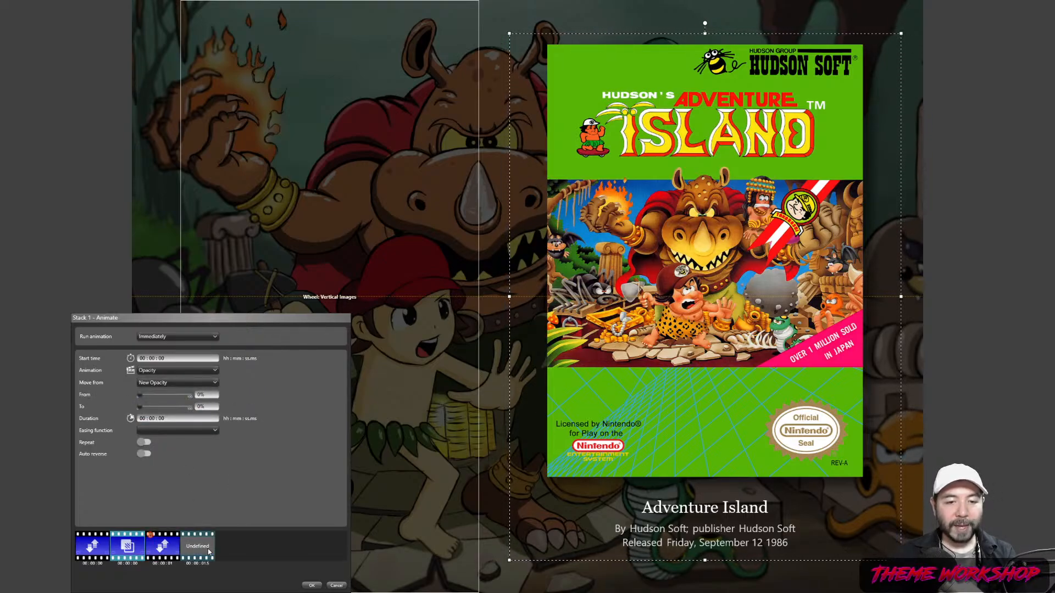
left_click(170, 357)
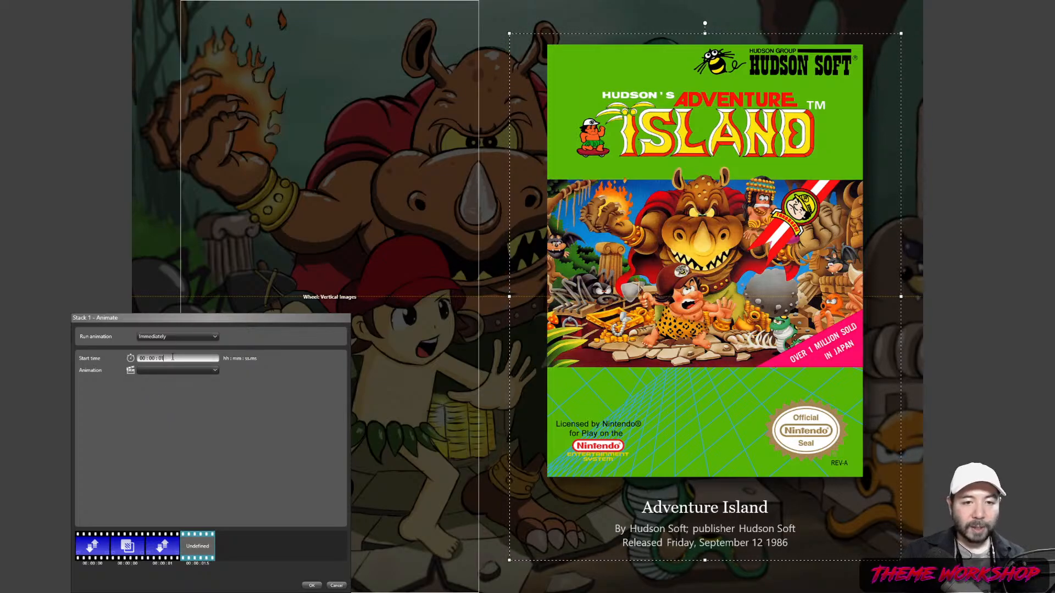
left_click(176, 370)
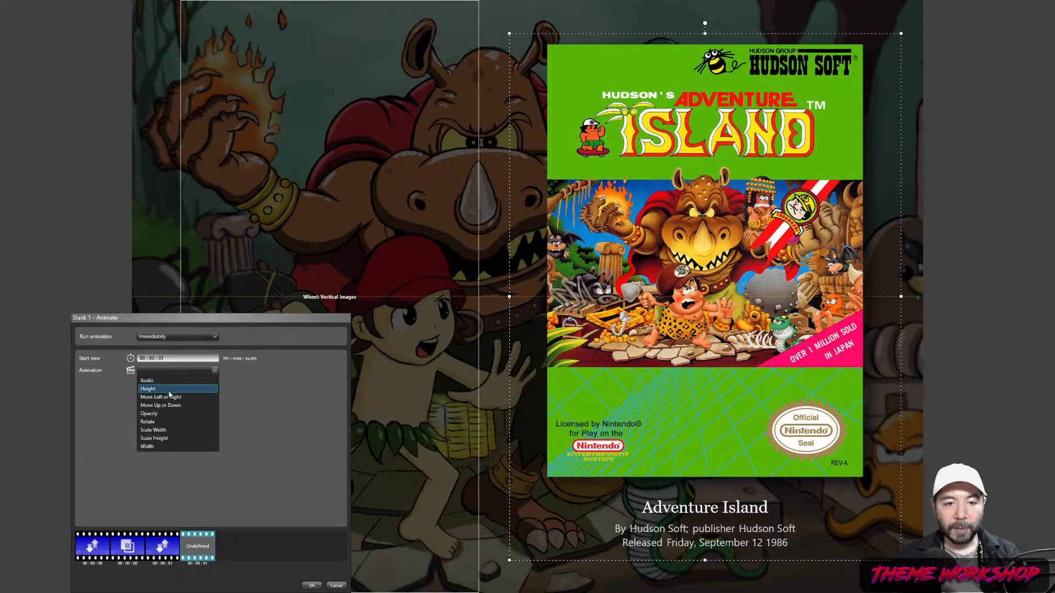
left_click(164, 411)
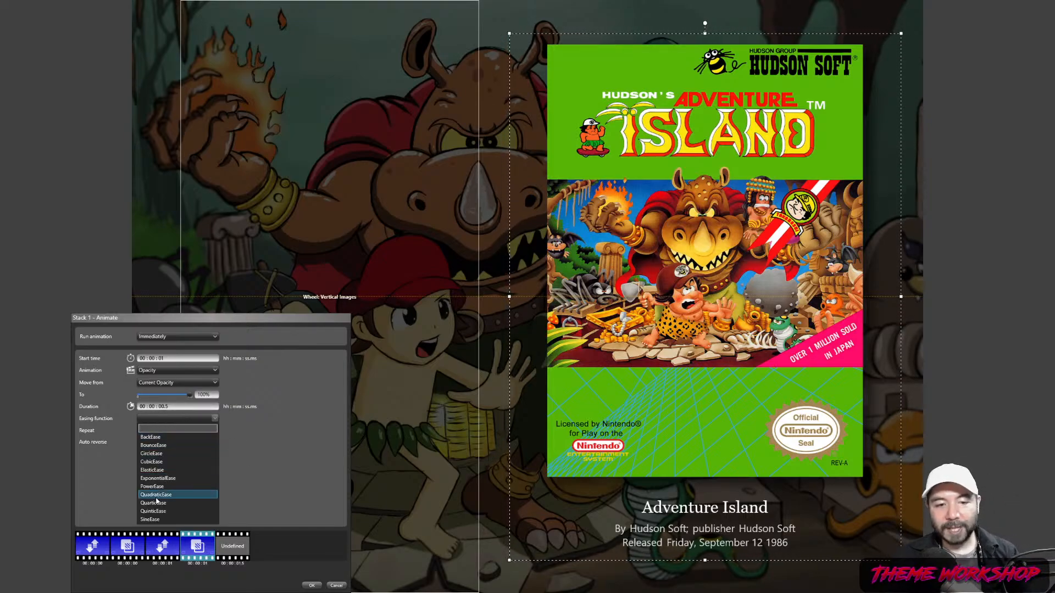
left_click(255, 436)
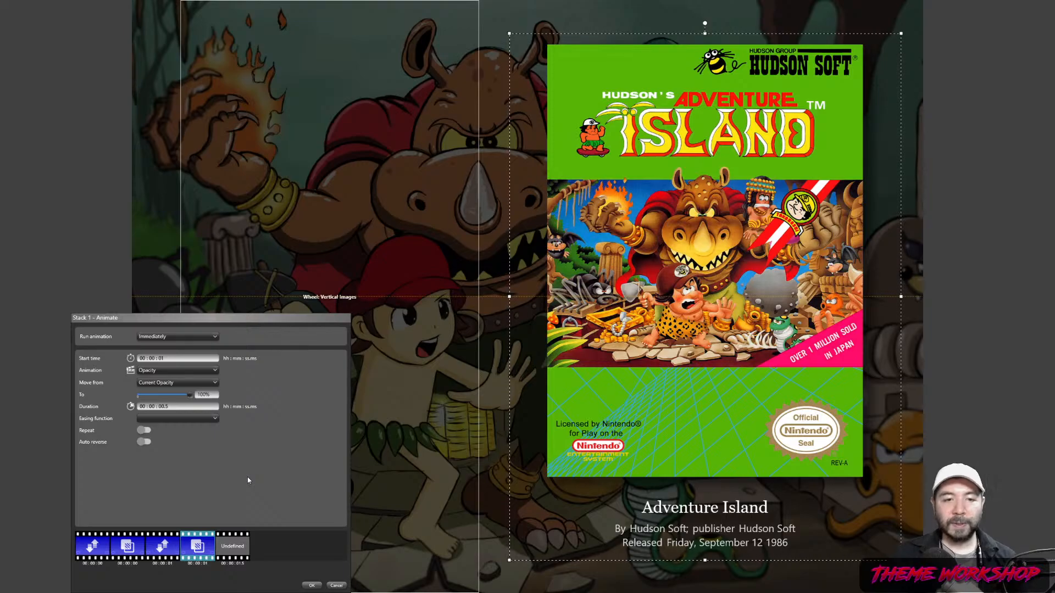
left_click(310, 585)
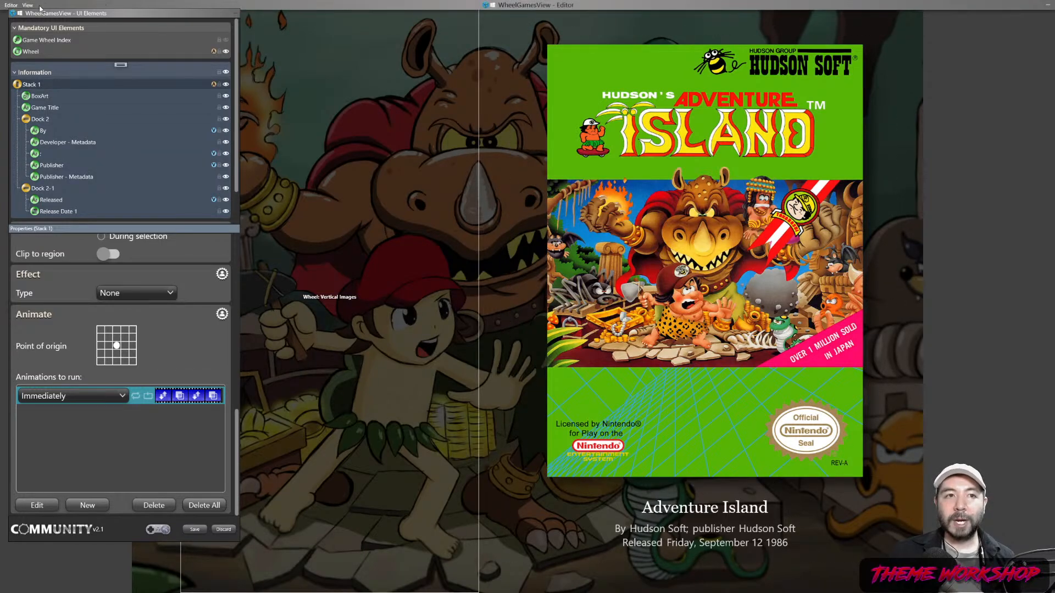
left_click(11, 5)
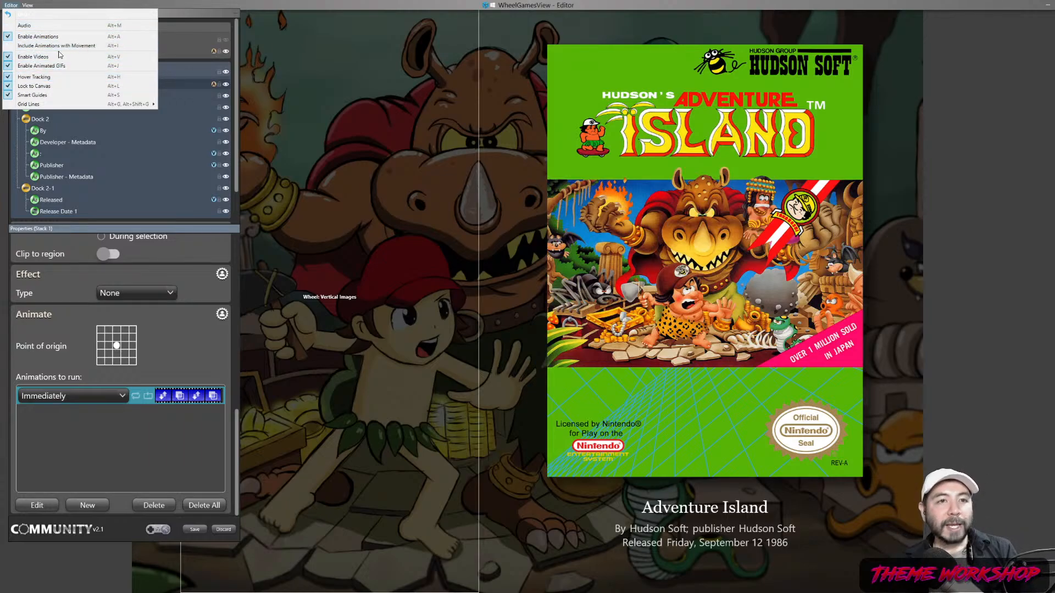
left_click(165, 16)
left_click(487, 432)
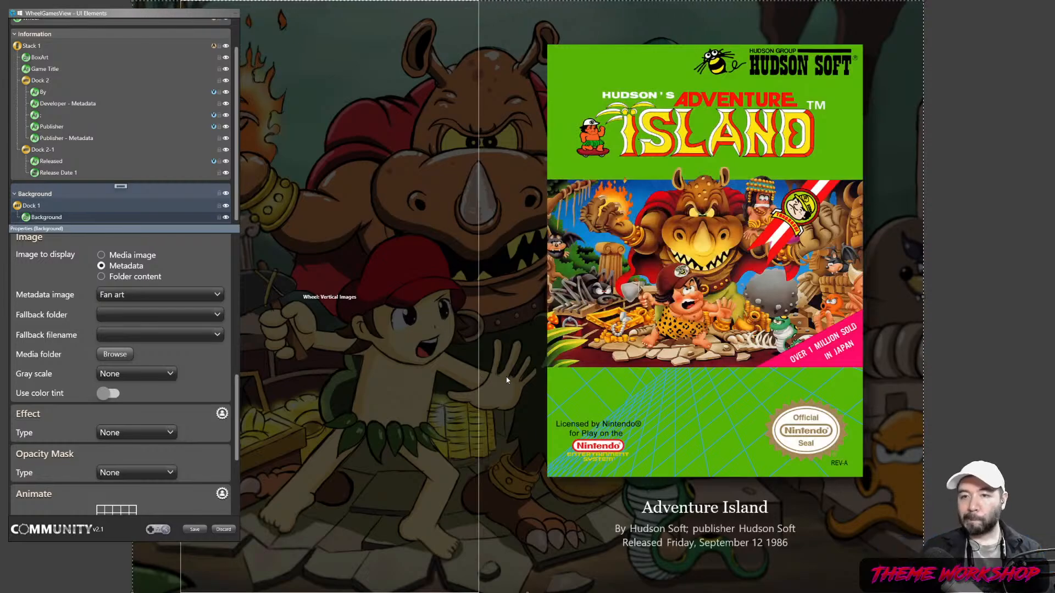
scroll(104, 144, "down", 1)
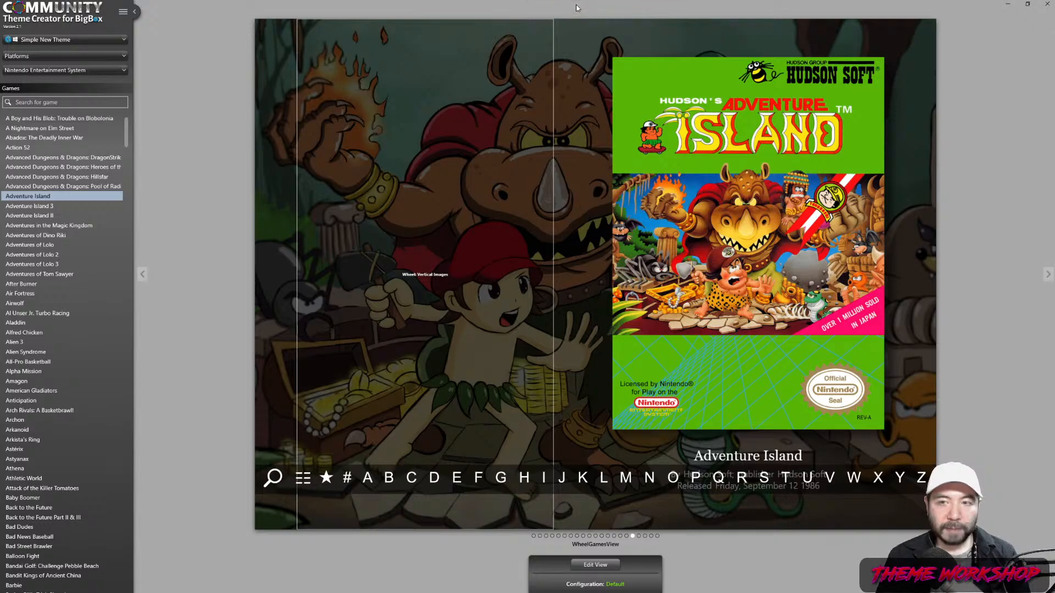
- With the preview at a 4:3 aspect ratio, edit the view to move Stack 1 left to X position 885 and save
mouse_move(561, 18)
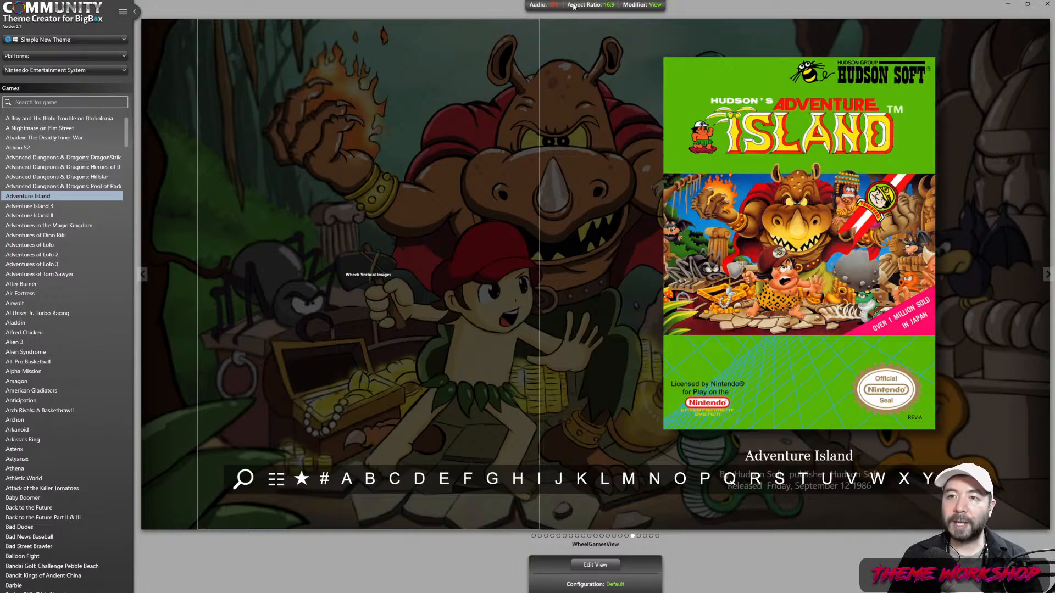
left_click(592, 18)
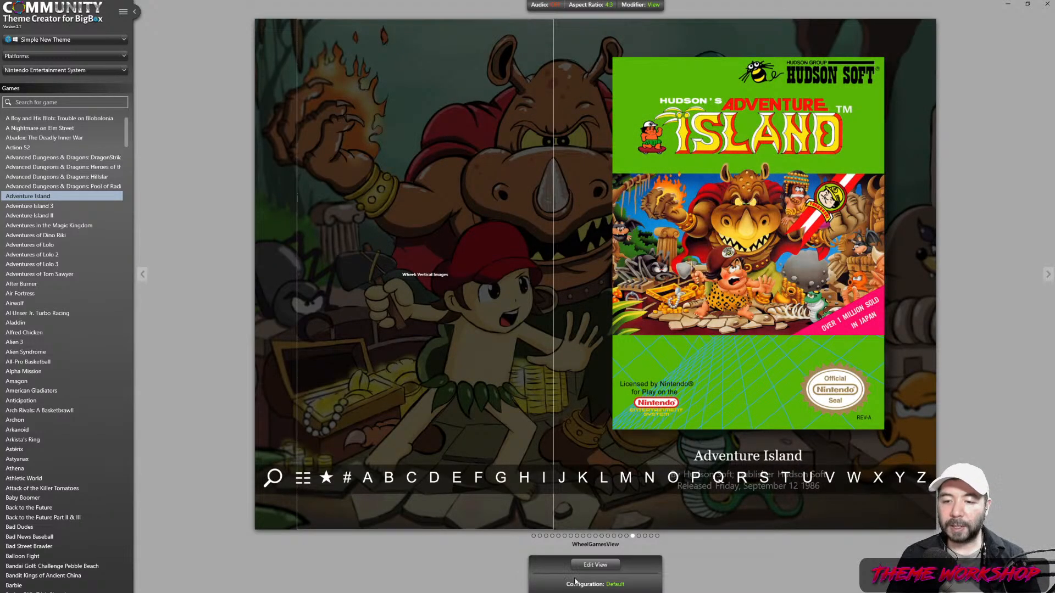
left_click(597, 561)
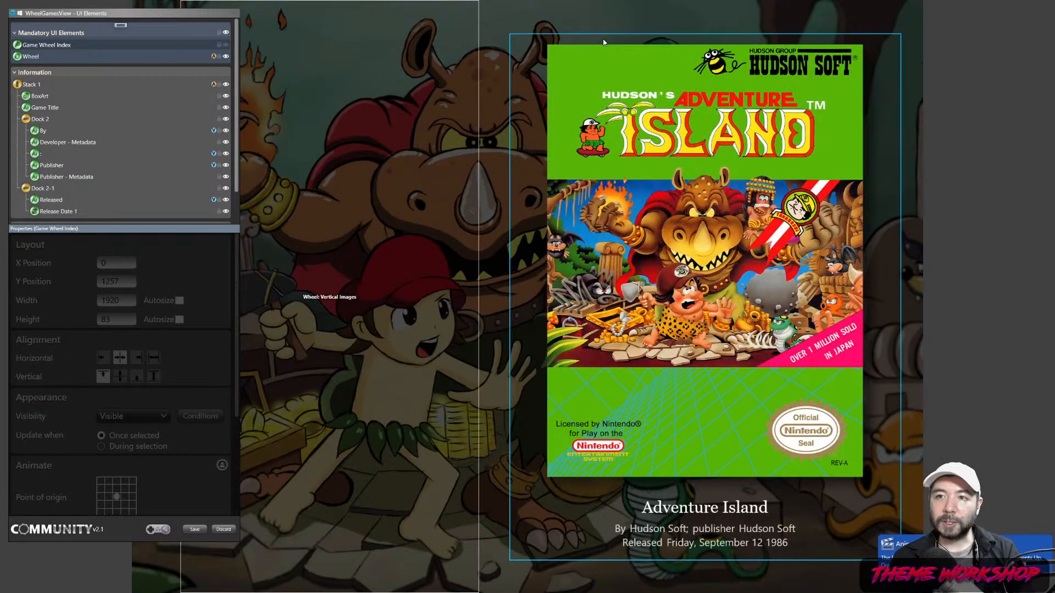
left_click(603, 42)
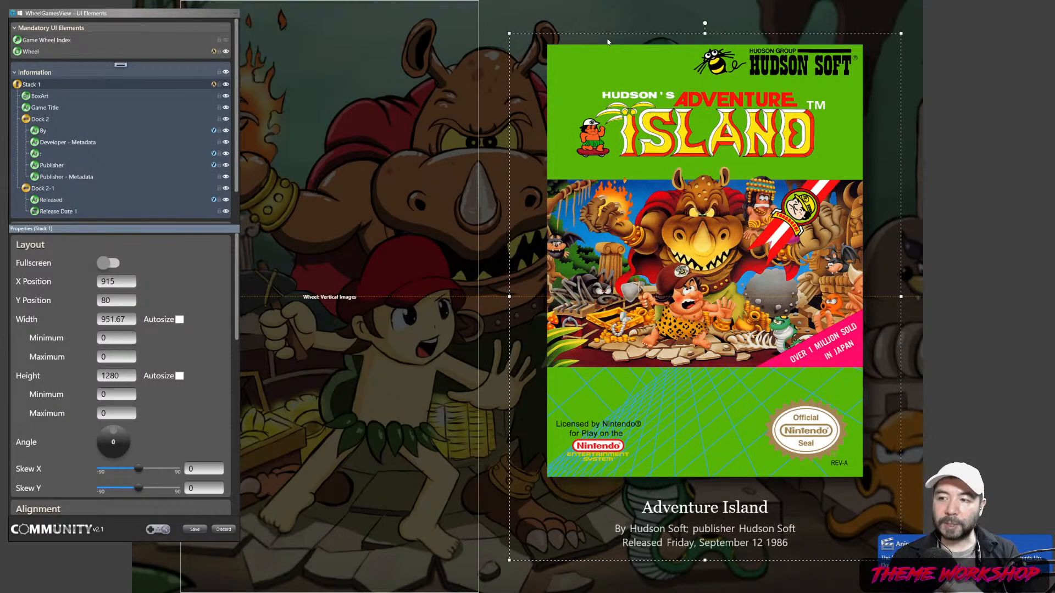
key("Left")
key("Left")
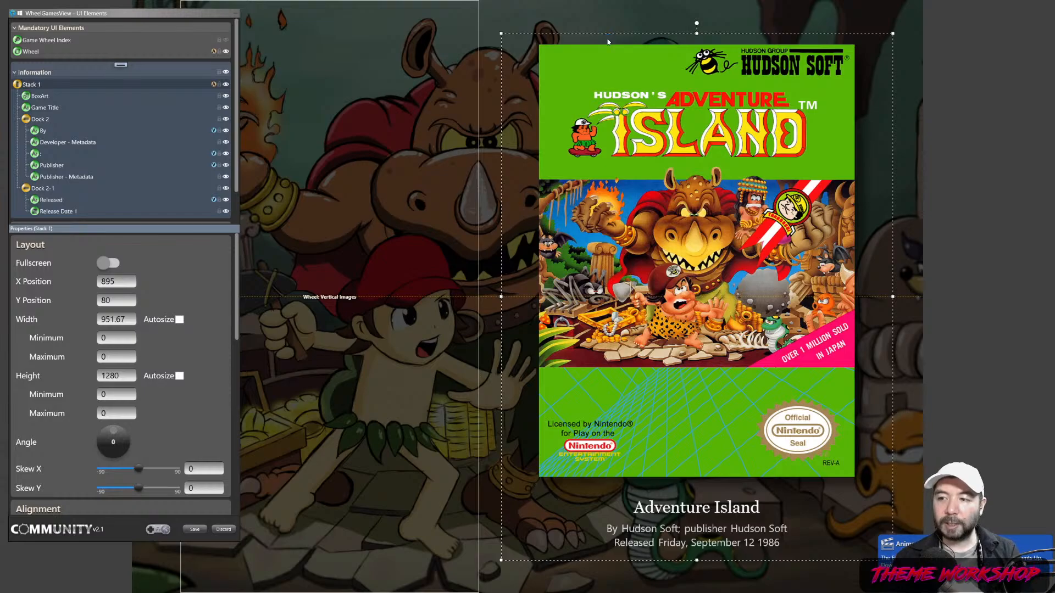
key("Left")
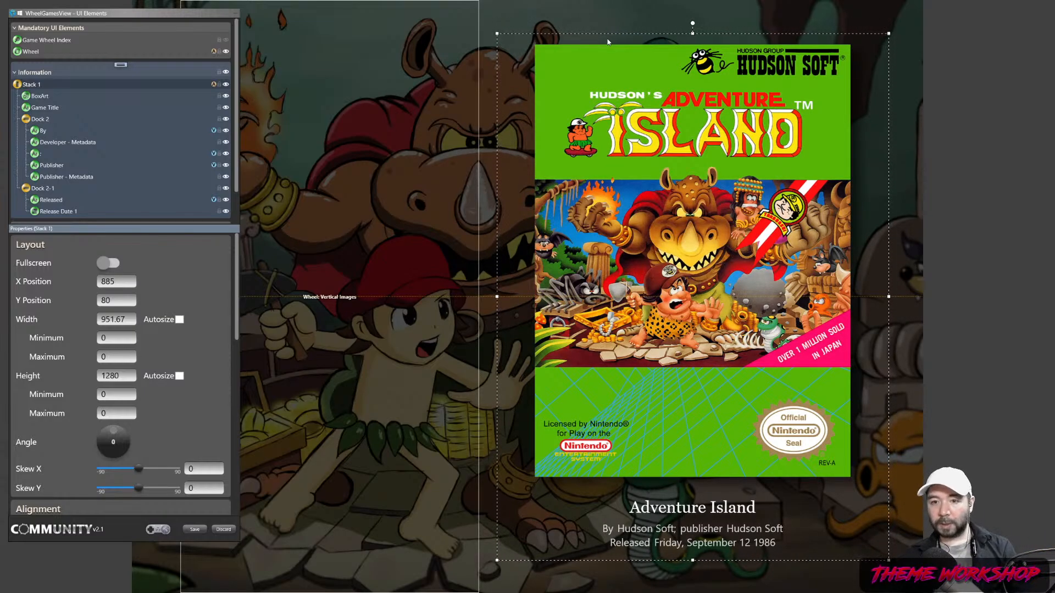
left_click(192, 530)
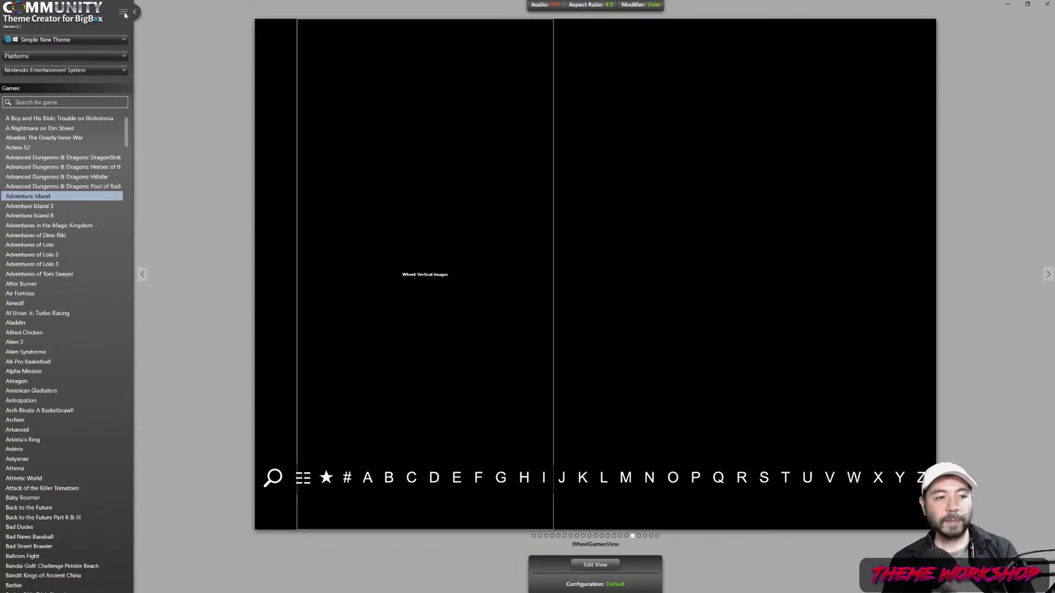
- Publish the theme and bring up the Windows taskbar
left_click(124, 14)
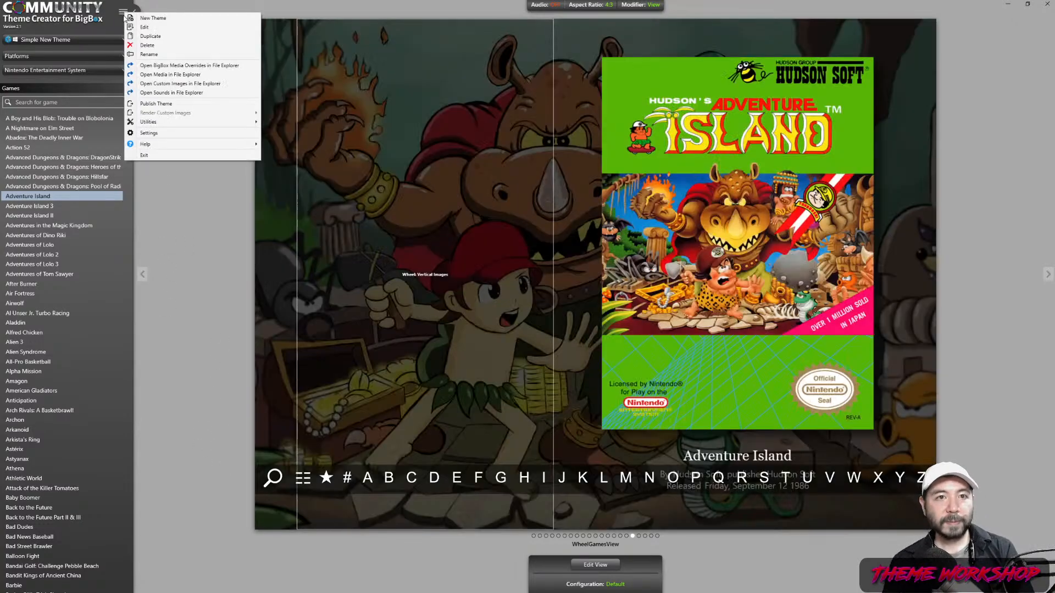
left_click(175, 104)
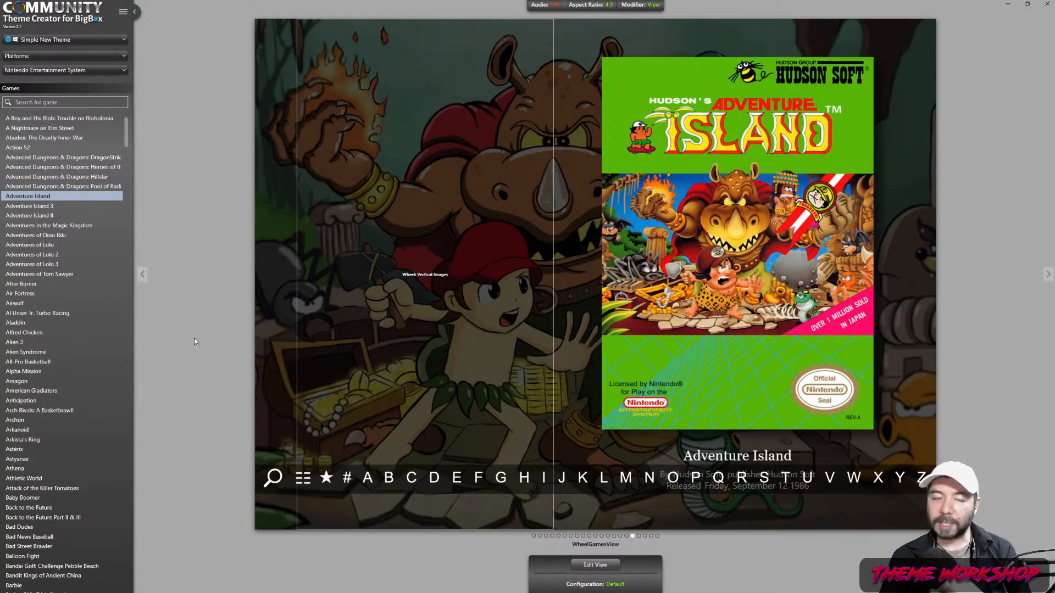
key("super")
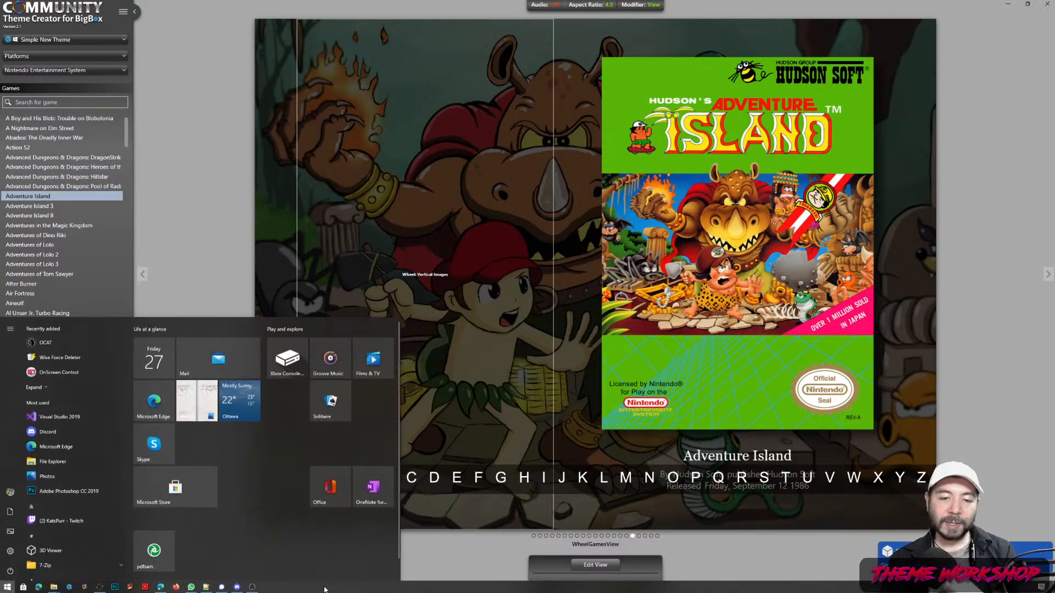
- Switch to BigBox and open the Super Nintendo Entertainment System games from the Consoles category
left_click(70, 587)
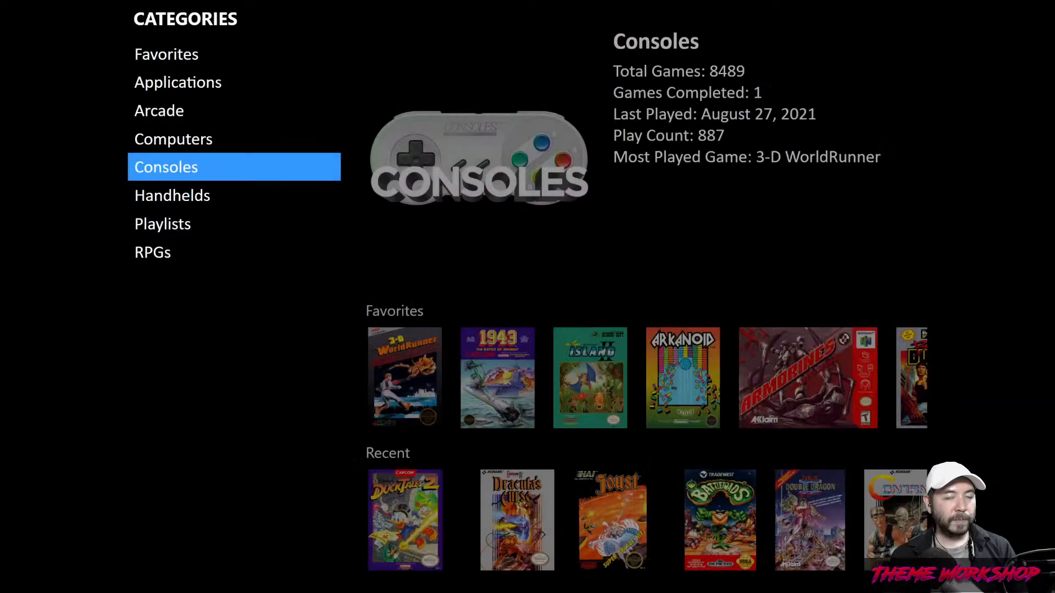
key("Return")
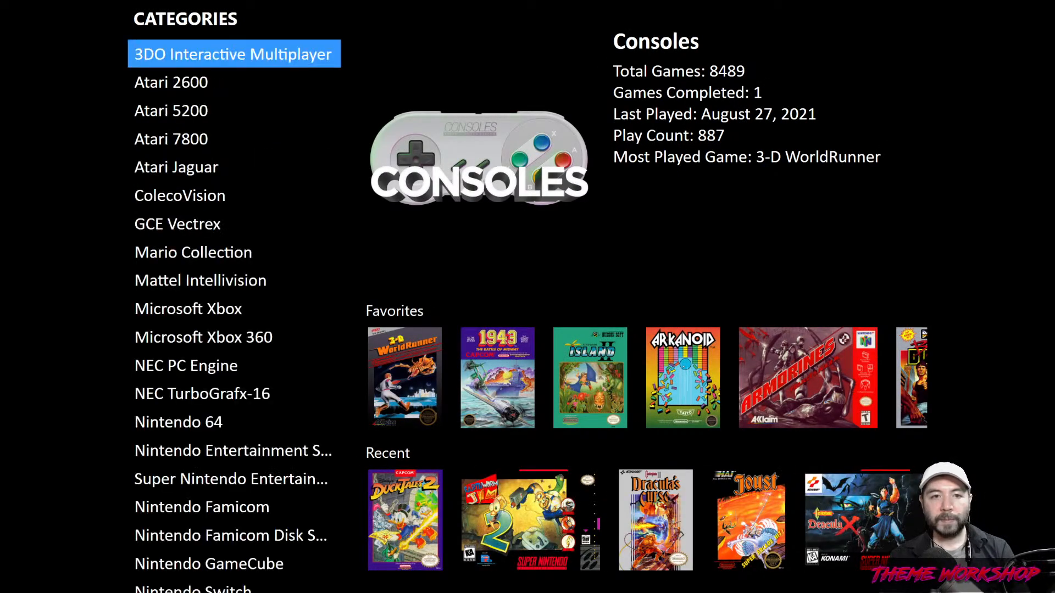
key("Down")
key("Down")
key("Down")
key("Down")
key("Down")
key("Down")
key("Down")
key("Down")
key("Down")
key("Down")
key("Down")
key("Down")
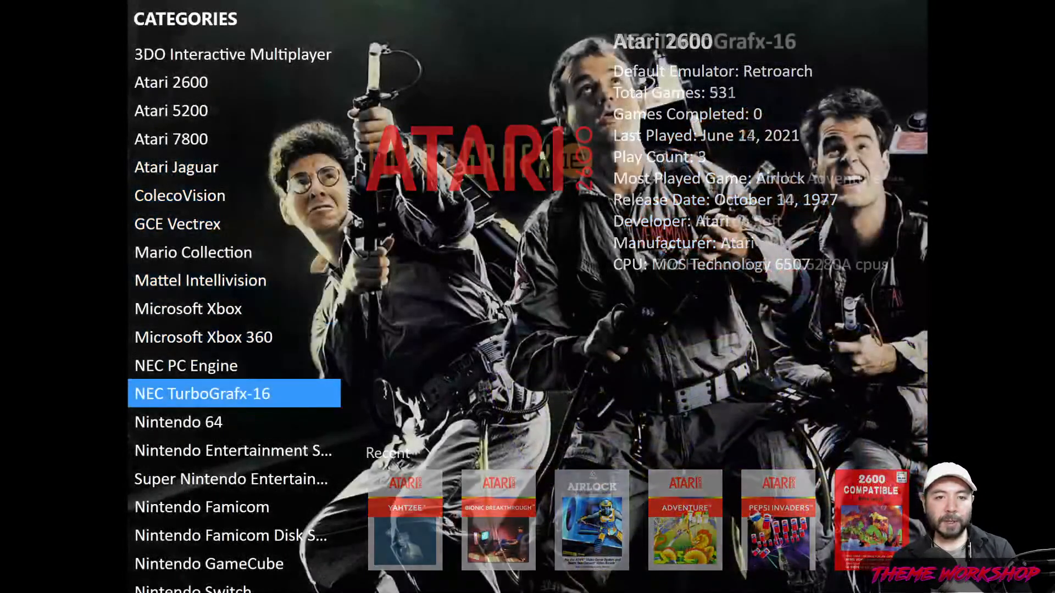
key("Down")
key("Down")
key("Down")
key("Down")
key("Down")
key("Down")
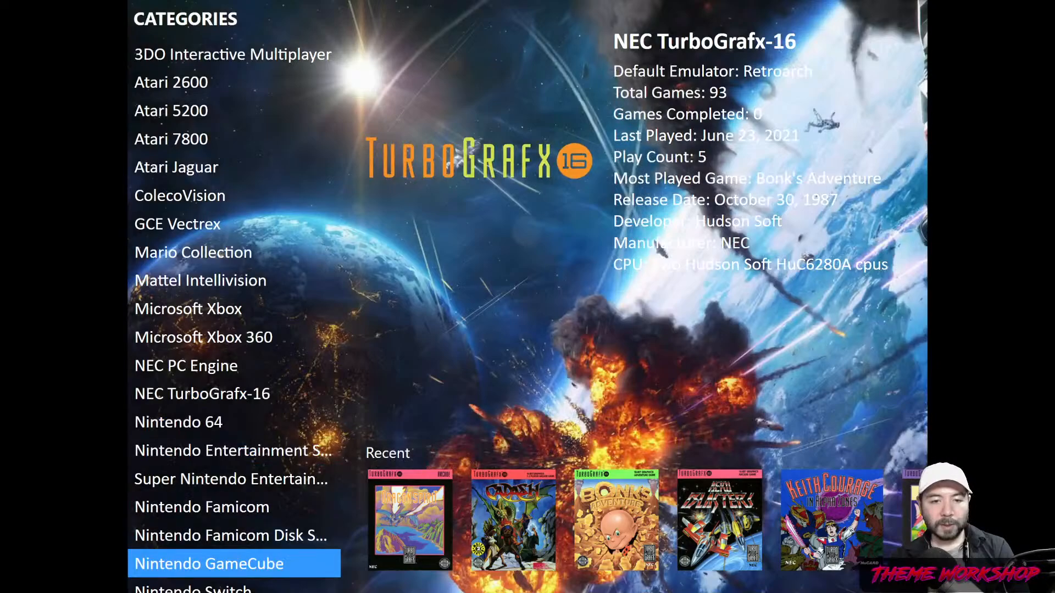
key("Down")
key("Up")
key("Up")
key("Up")
key("Up")
key("Return")
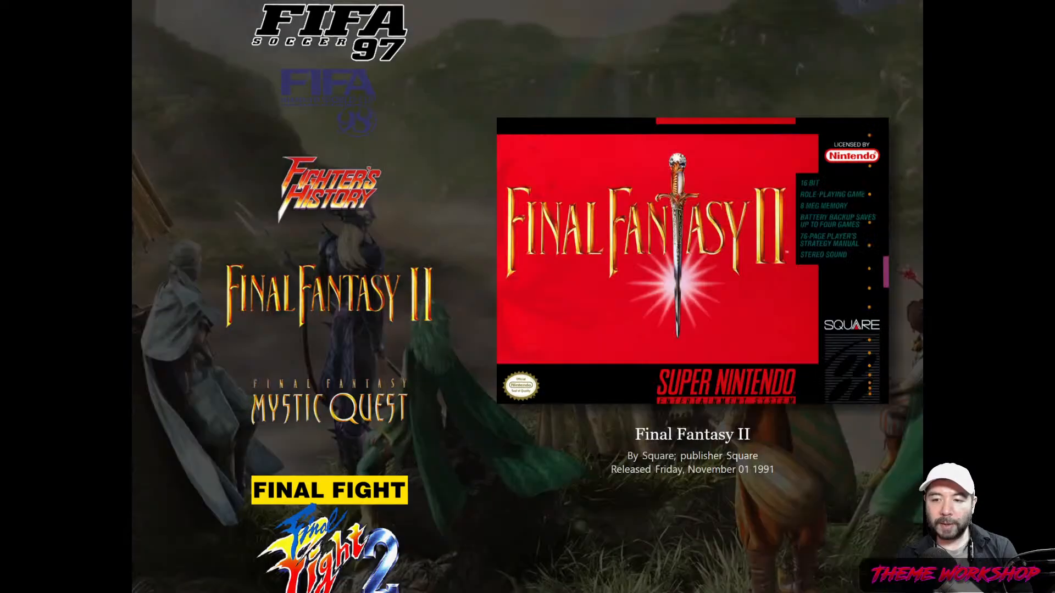
- Browse the Super Nintendo game wheel back to the Fatal Fury games to check the box art, title and details layout
key("Up")
key("Up")
key("Up")
key("Up")
key("Up")
key("Up")
key("Up")
key("Up")
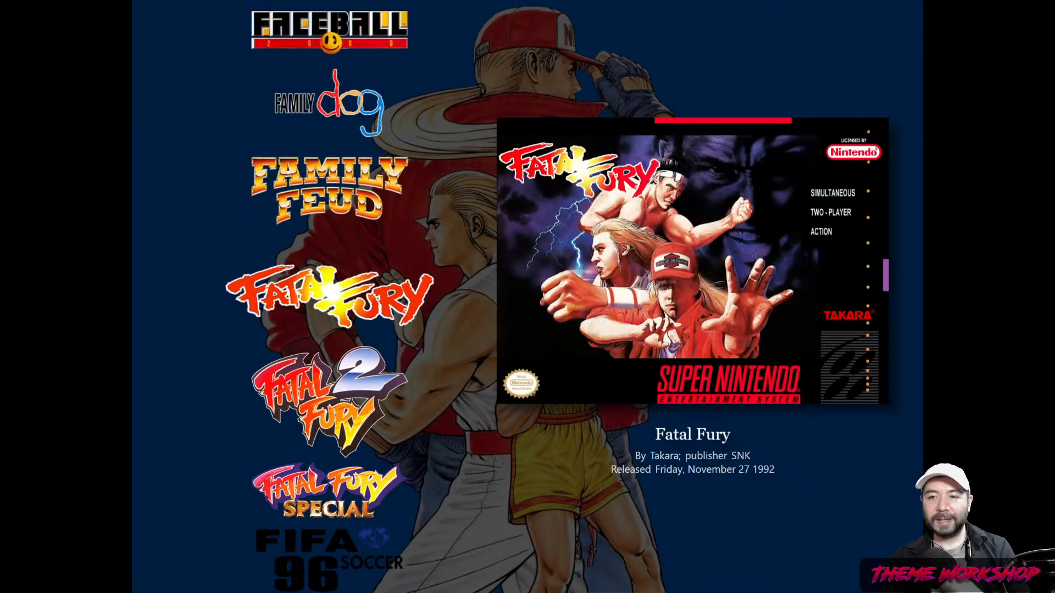
key("Down")
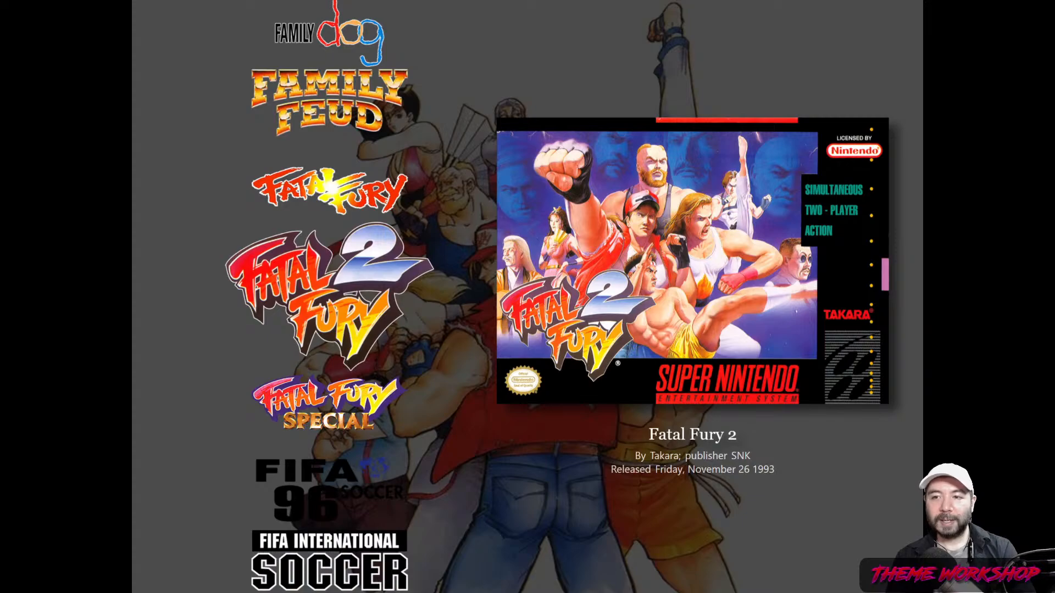
key("Escape")
key("Escape")
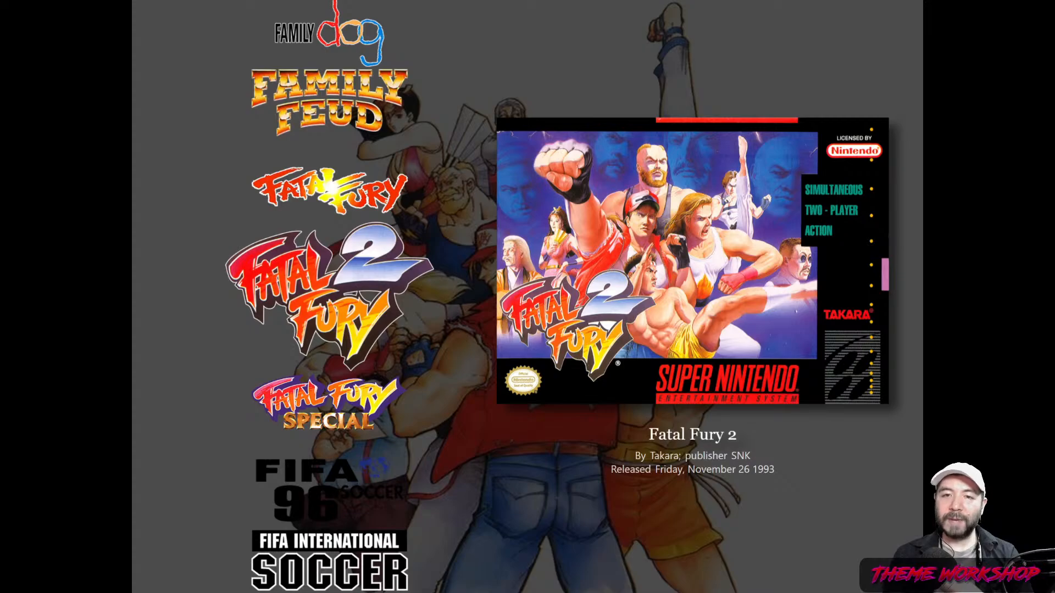
- Browse the Super Nintendo wheel back and forth, ending on Drakkhen, to examine how the game information updates and fades in
key("Up")
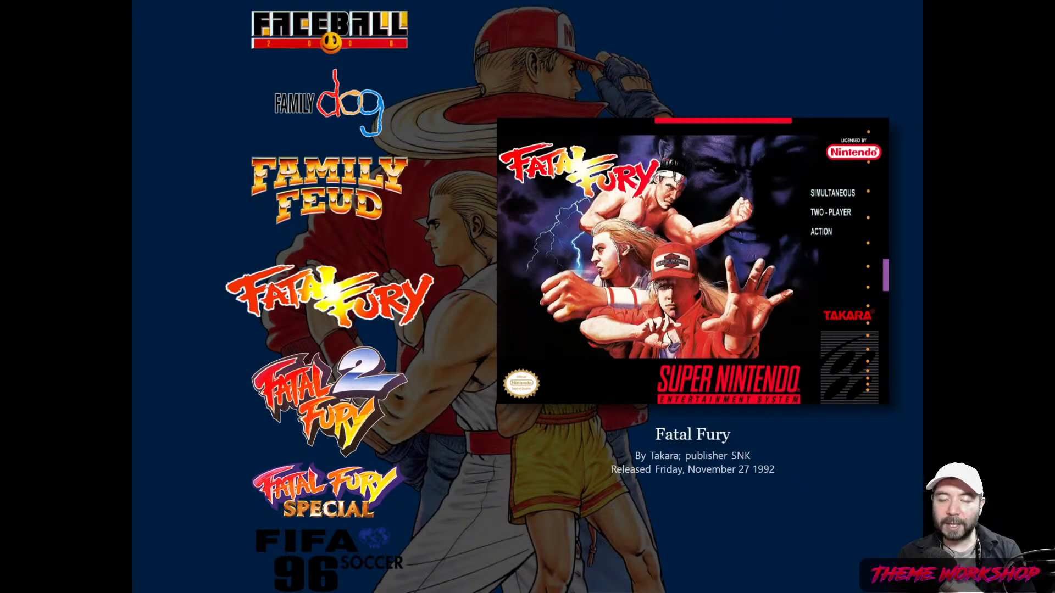
key("Up")
key("Up")
key("Up")
key("Up")
key("Up")
key("Up")
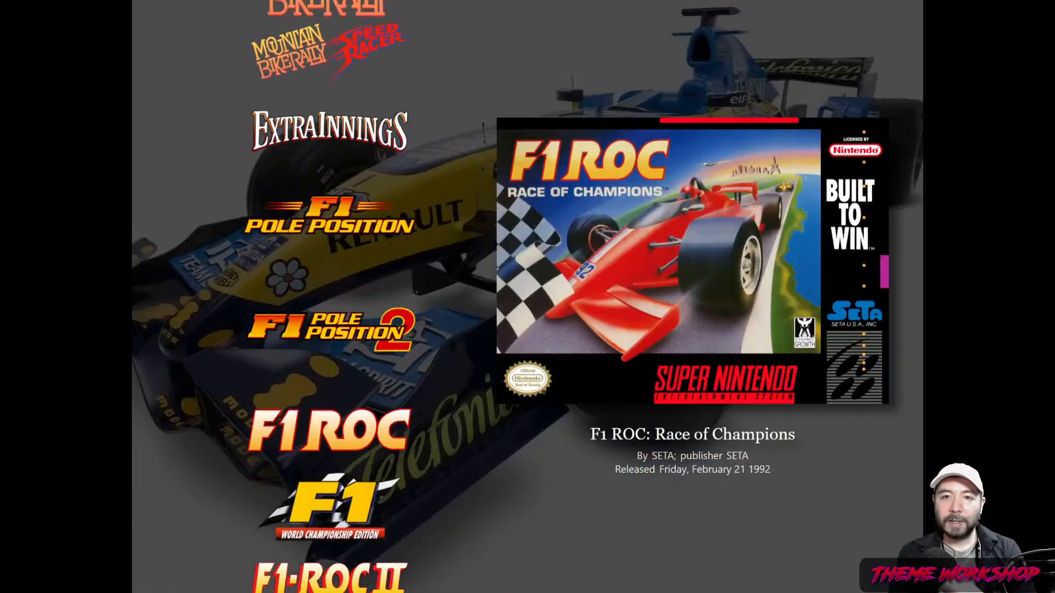
key("Up")
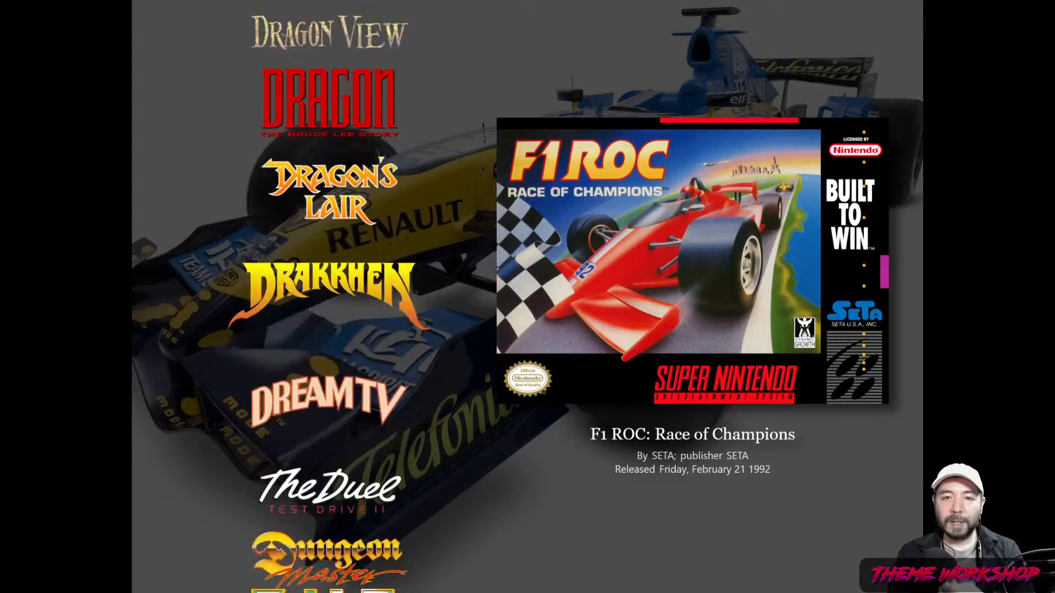
key("Down")
key("Down")
key("Down")
key("Down")
key("Down")
key("Down")
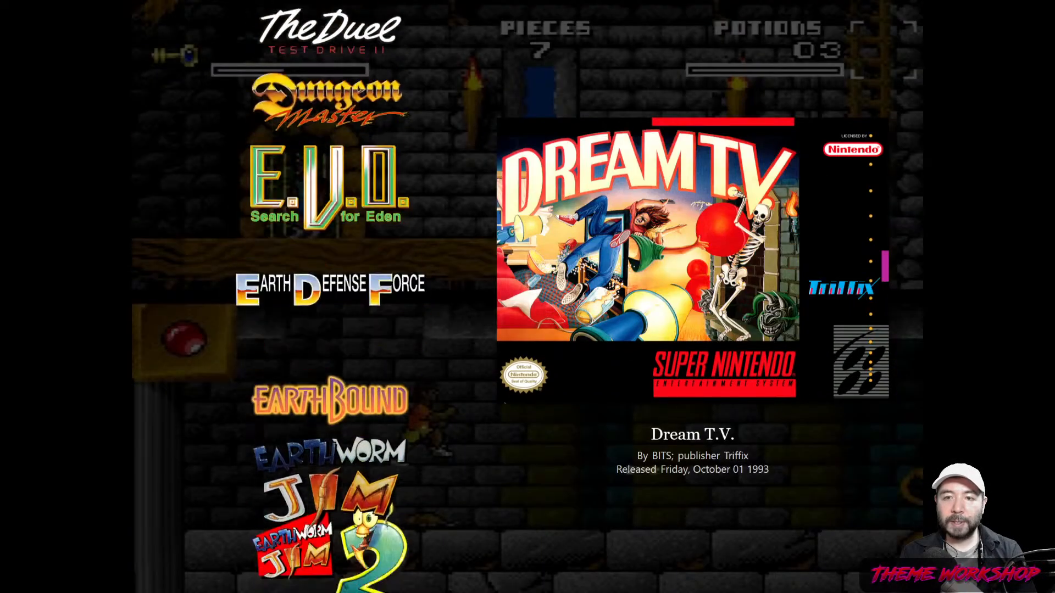
key("Up")
key("Up")
key("Up")
key("Up")
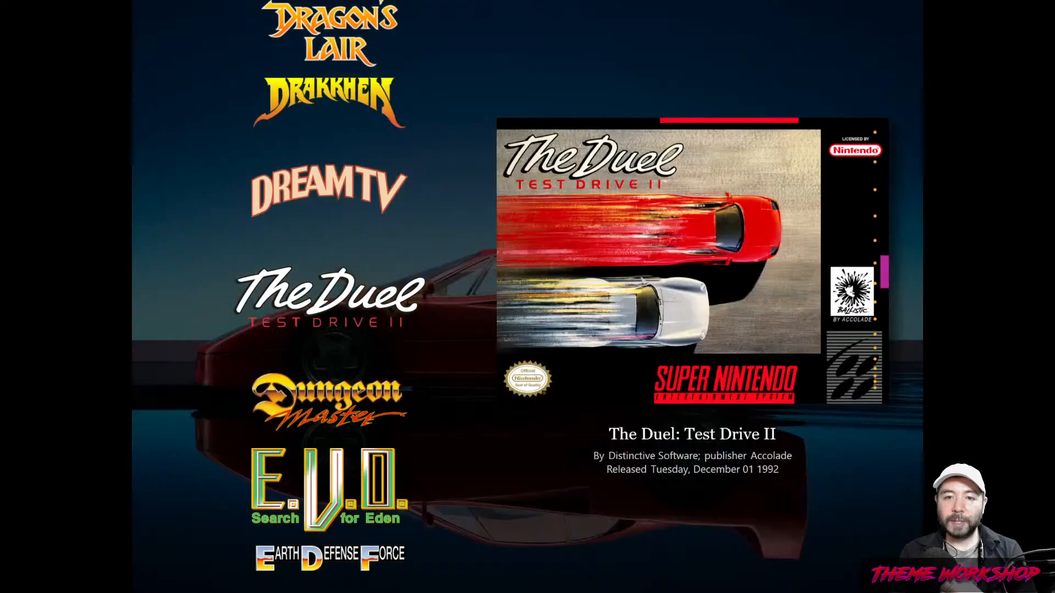
key("Up")
key("Up")
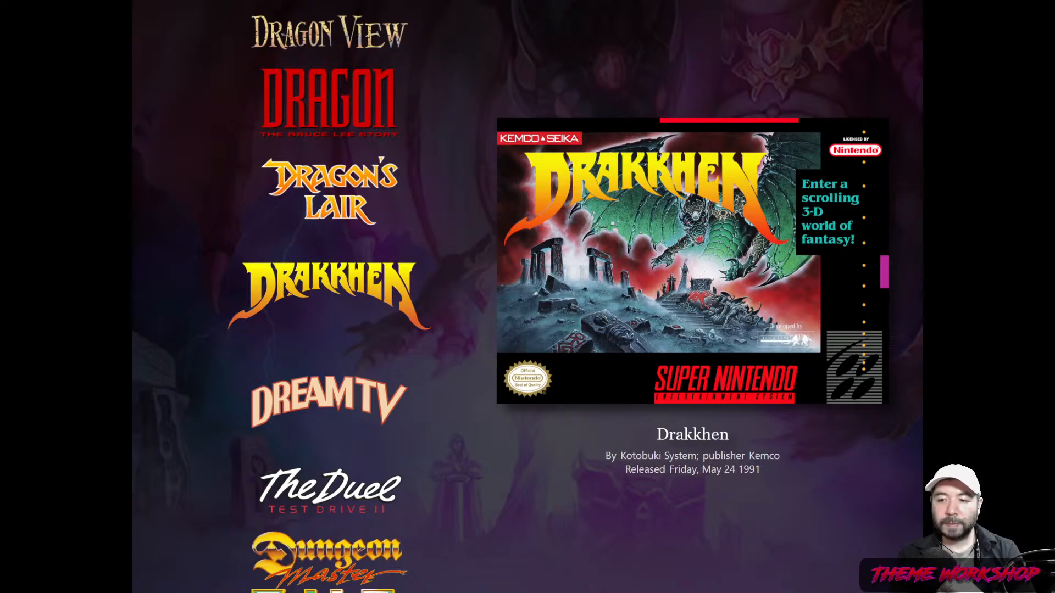
- Open the Nintendo Famicom Disk System games, browse to Akumajou Dracula II to check its layout, and return to the platform list
key("Escape")
key("Down")
key("Down")
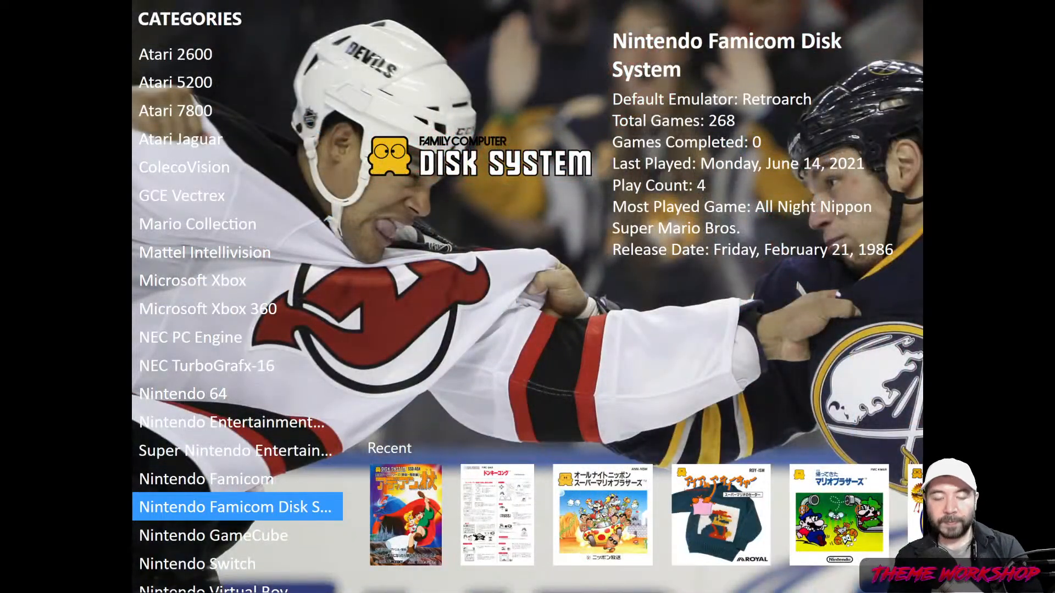
key("Return")
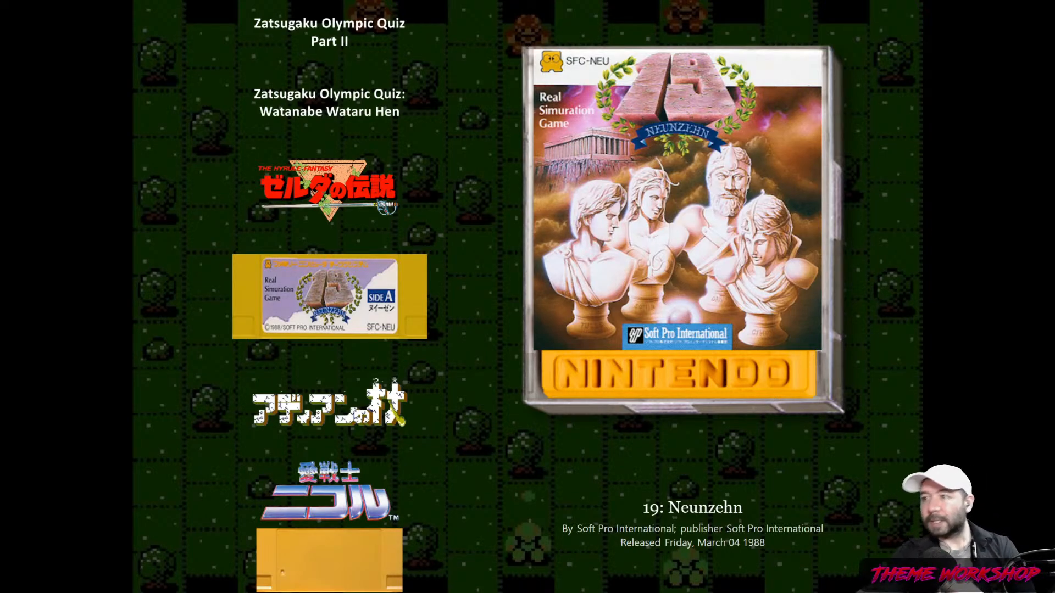
key("Down")
key("Down")
key("Down")
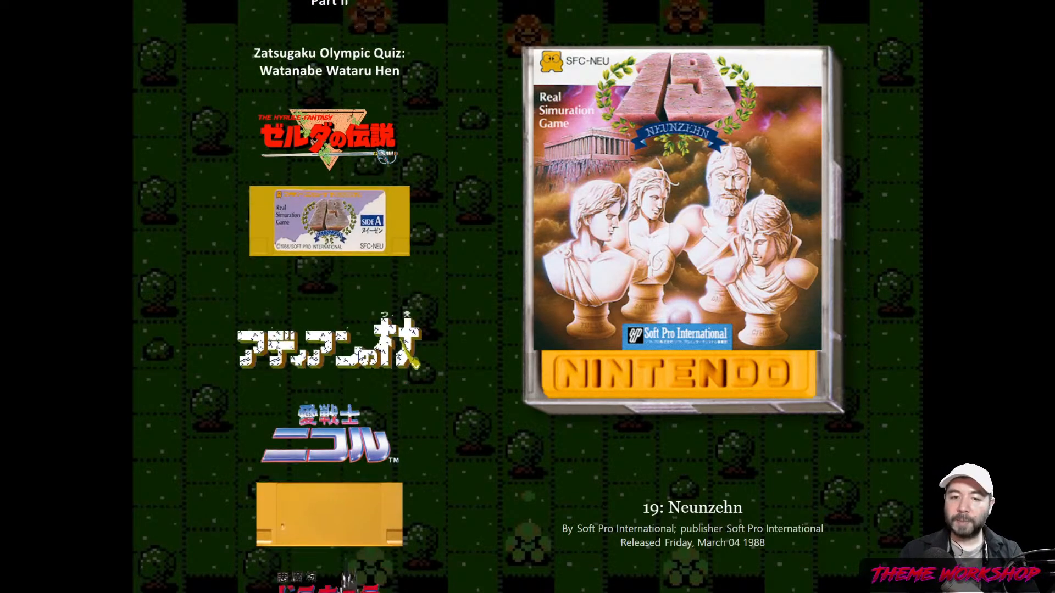
key("Down")
key("Down")
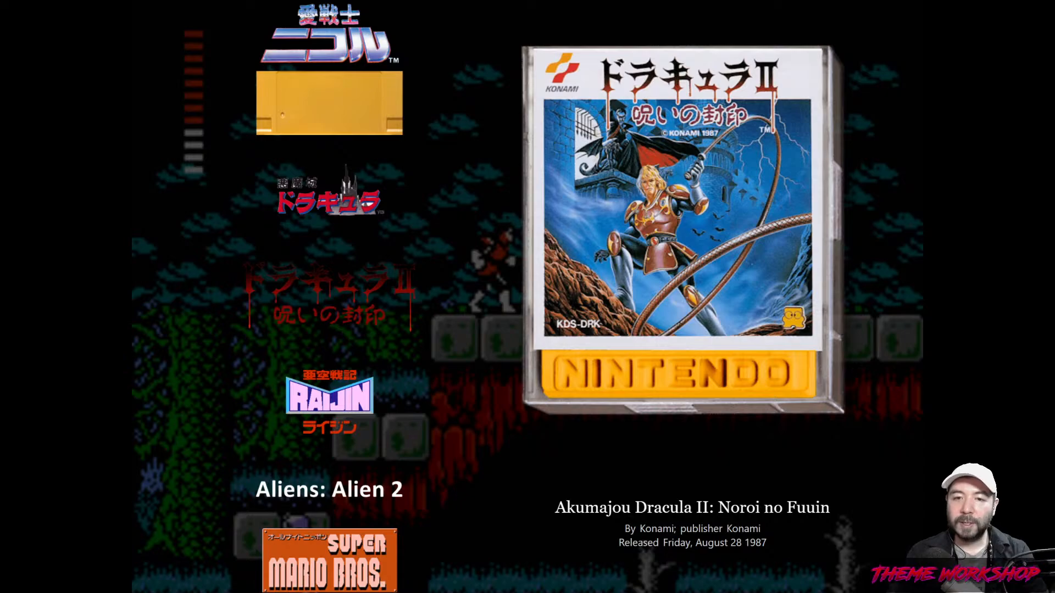
key("Escape")
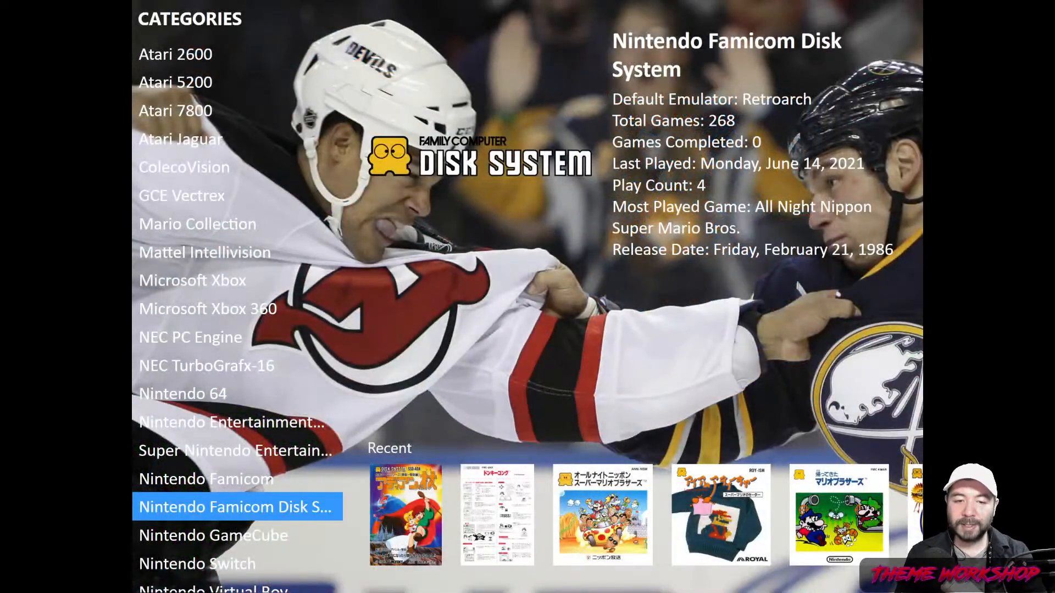
- Open the Nintendo GameCube games and scroll quickly forward through the wheel to check the box art and details transitions
key("Down")
key("Return")
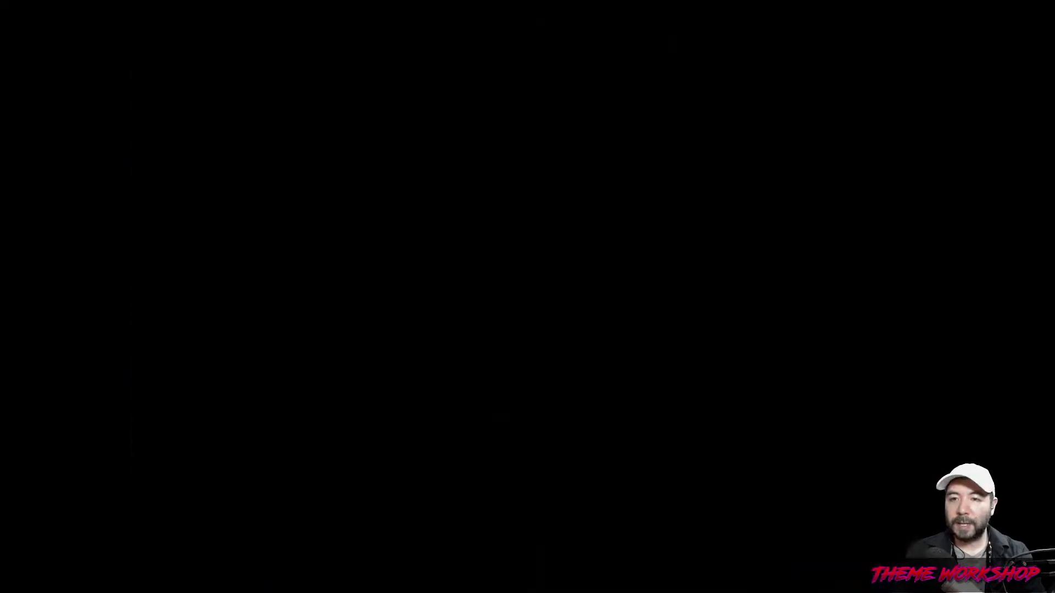
key("Down")
key("Down")
key("Down")
key("Down")
key("Down")
key("Down")
key("Down")
key("Down")
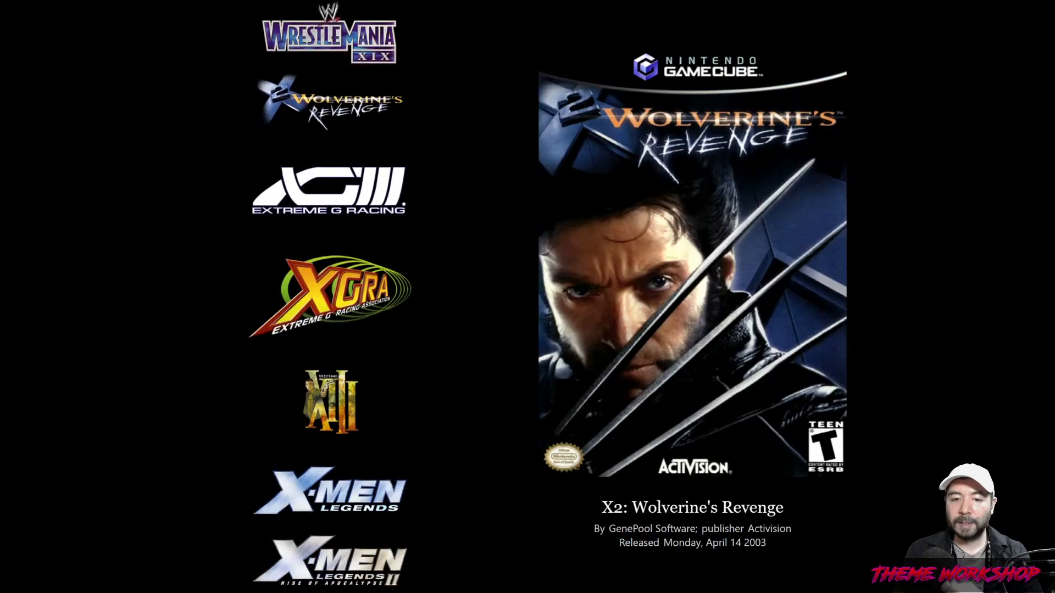
key("Down")
key("Down")
key("Down")
key("Down")
key("Down")
key("Down")
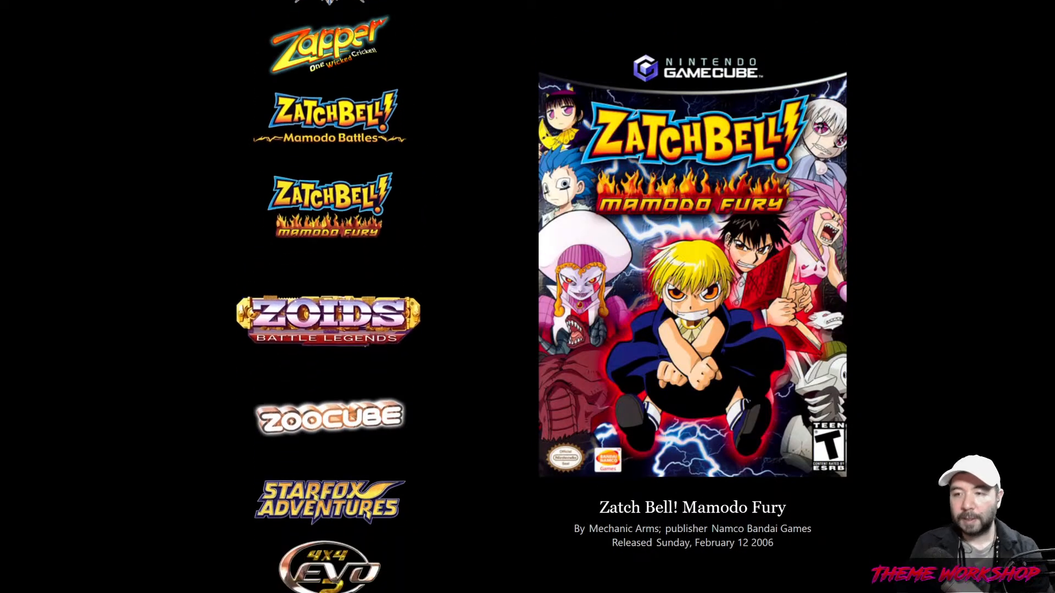
- Go through the GameCube games from Star Fox Adventures to 1080° Avalanche, checking the layout, and return to the platform list
key("Down")
key("Down")
key("Up")
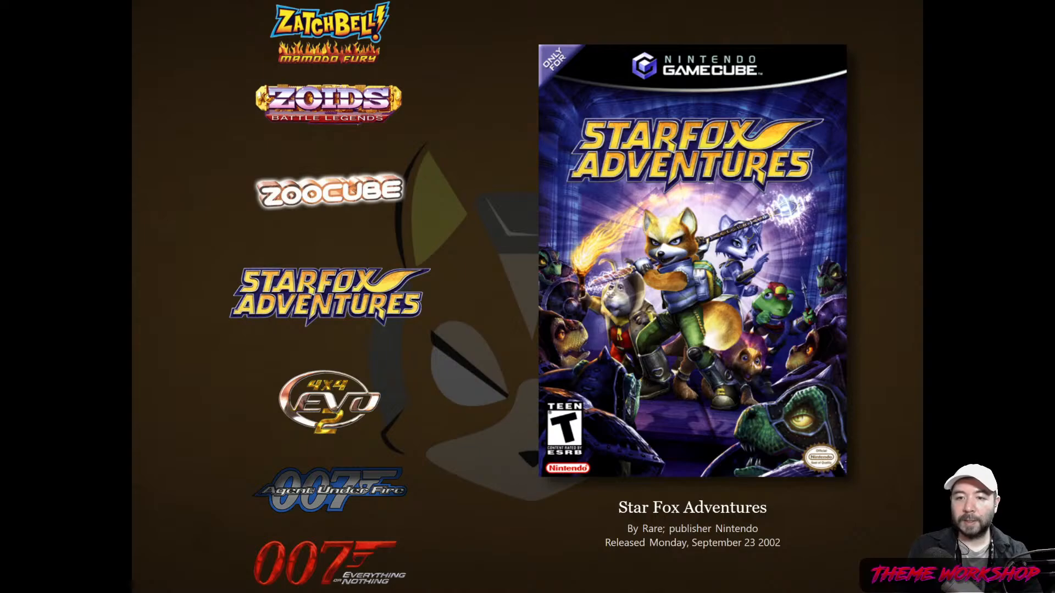
key("Down")
key("Down")
key("Down")
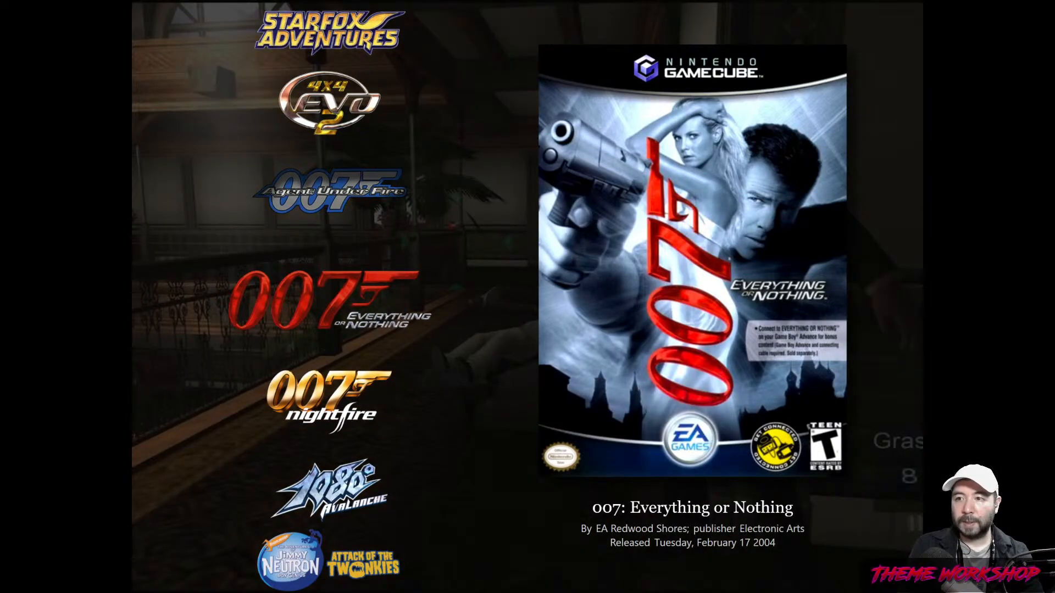
key("Up")
key("Down")
key("Down")
key("Down")
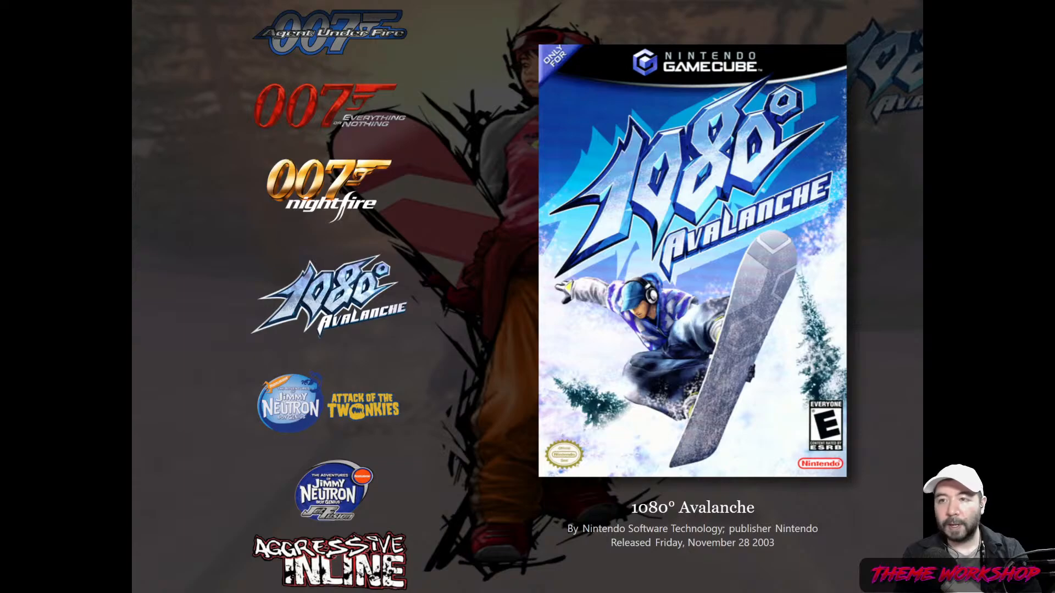
key("Escape")
key("Escape")
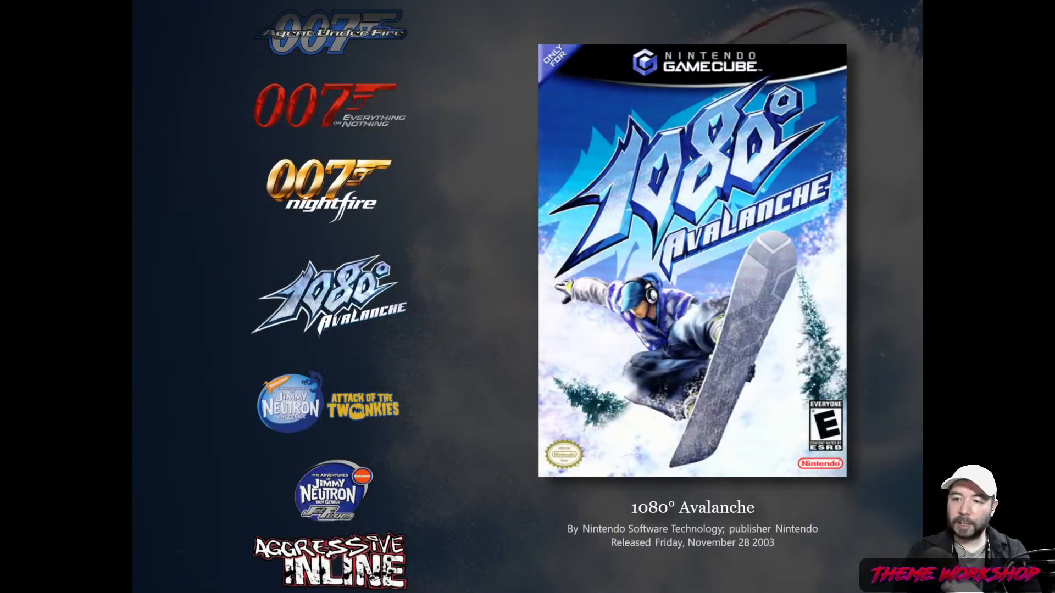
key("Escape")
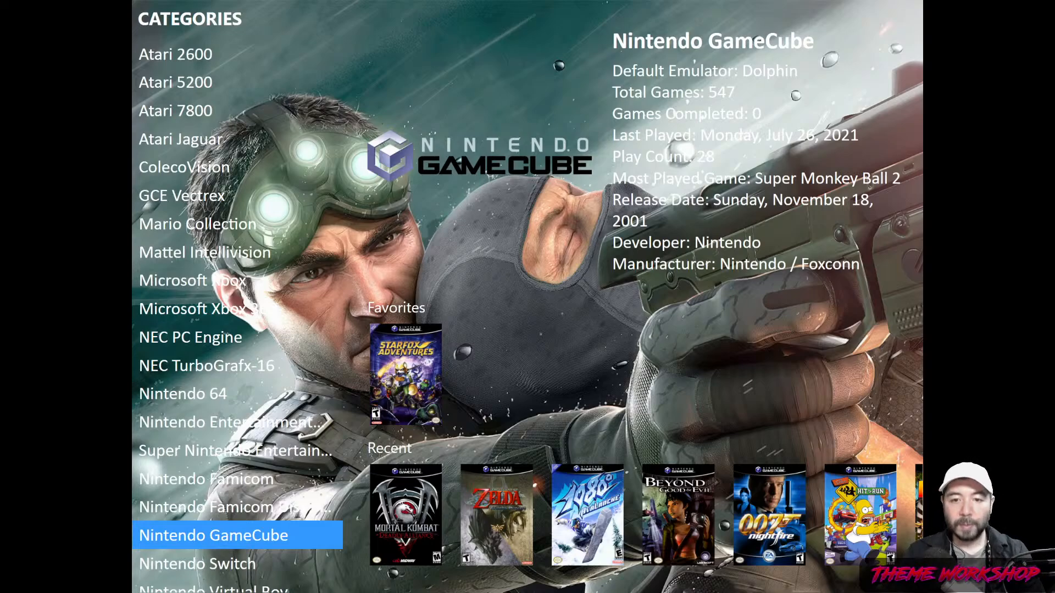
- Exit BigBox and return to the Community Theme Creator
key("Escape")
key("Up")
key("Return")
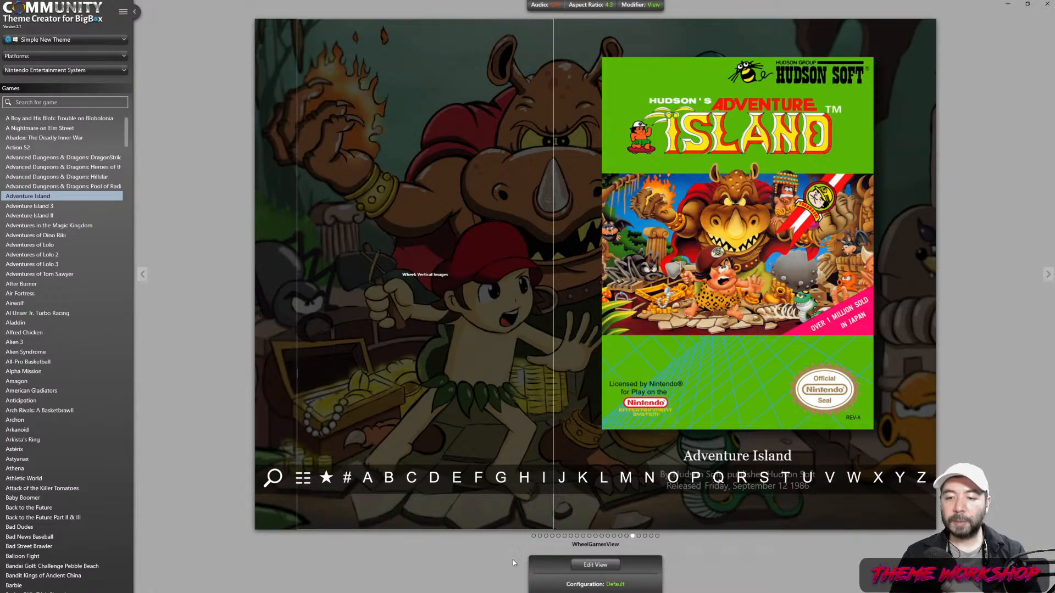
- Edit the wheel games view and clear all visibility conditions from the semicolon text element in Dock 2
left_click(590, 564)
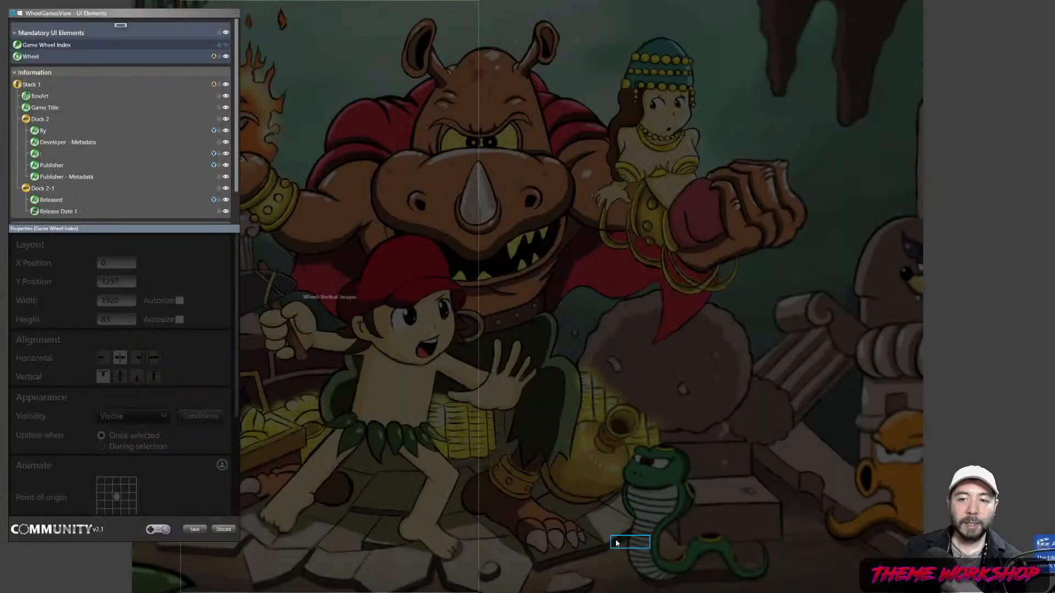
scroll(44, 121, "down", 1)
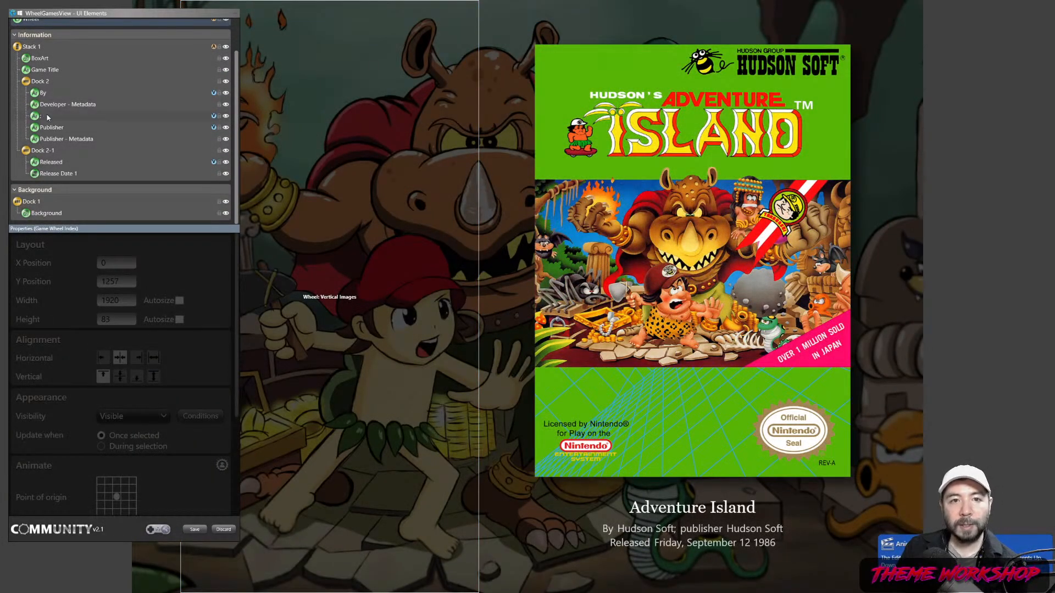
left_click(47, 117)
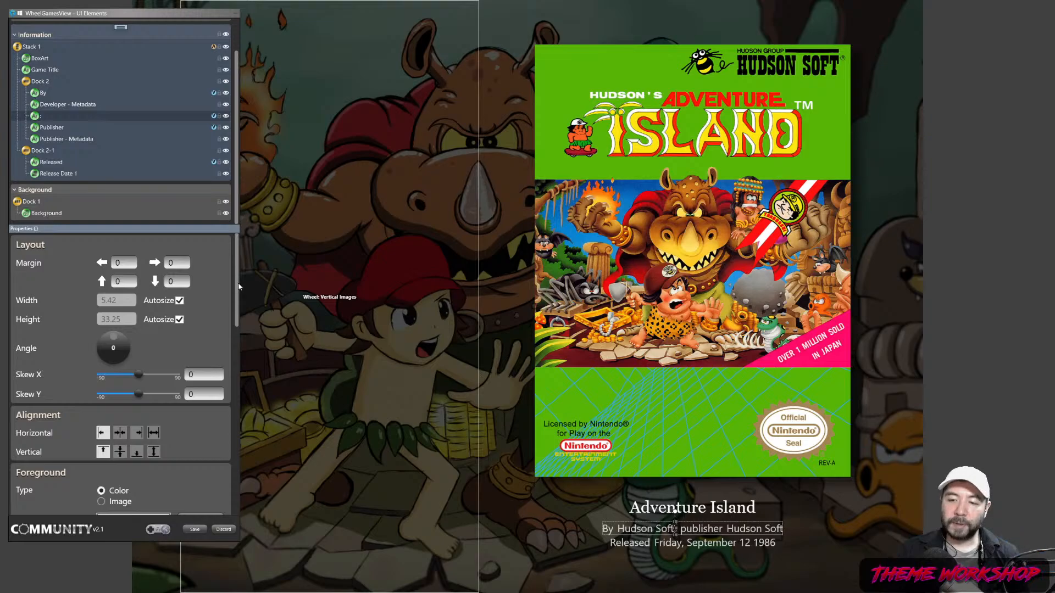
scroll(218, 388, "down", 4)
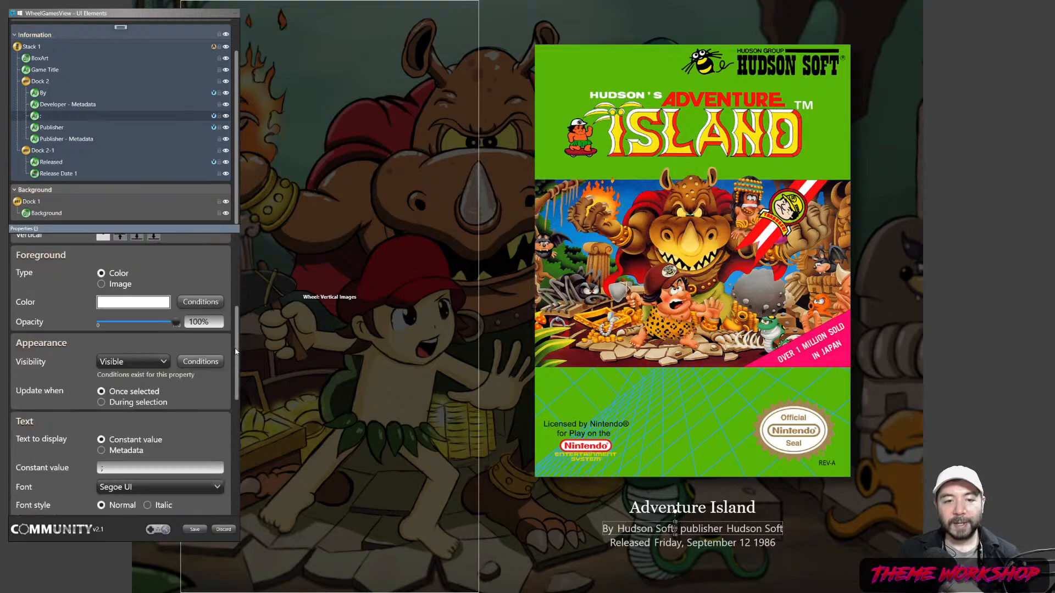
left_click(202, 362)
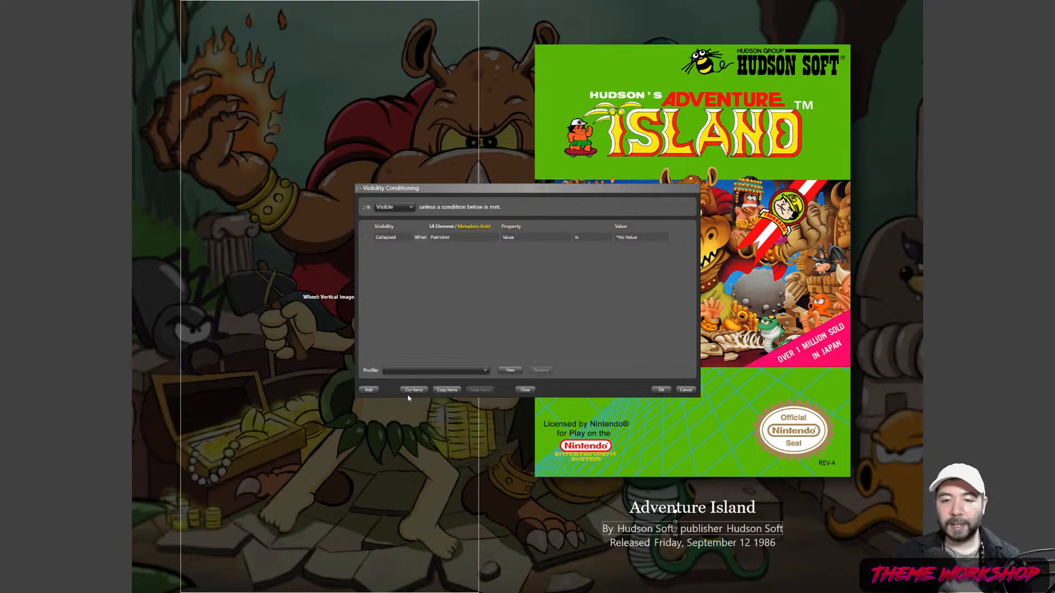
left_click(525, 390)
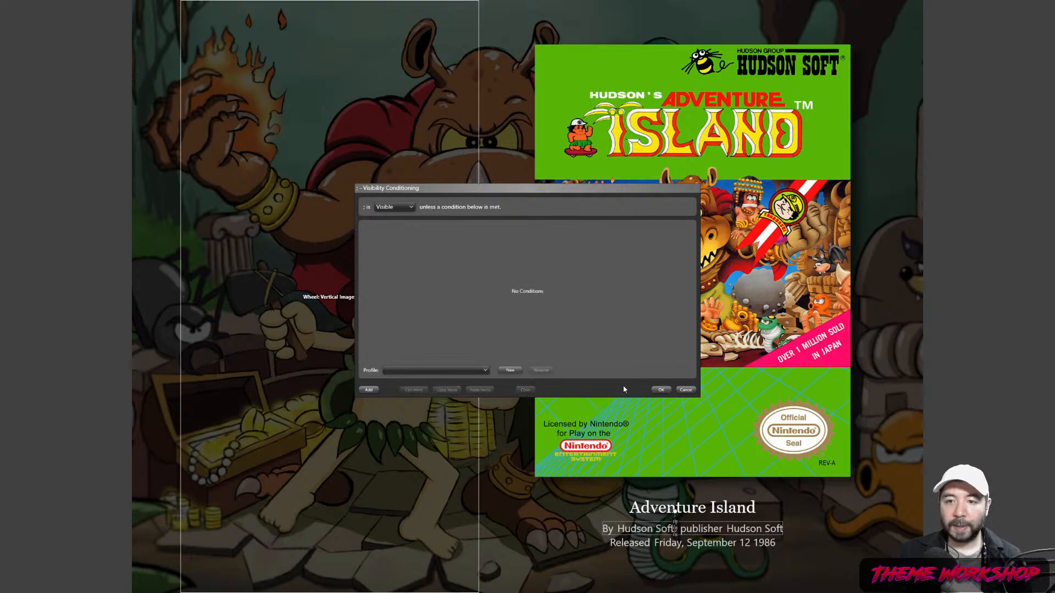
left_click(661, 389)
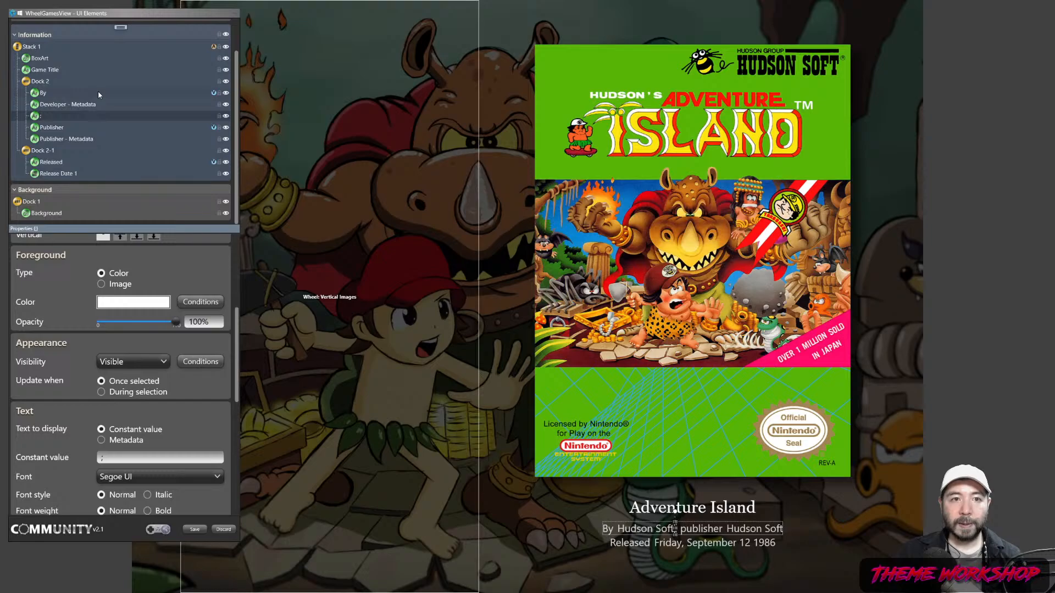
- Clear all visibility conditions from the By and Publisher text elements in Dock 2
left_click(98, 92)
left_click(201, 361)
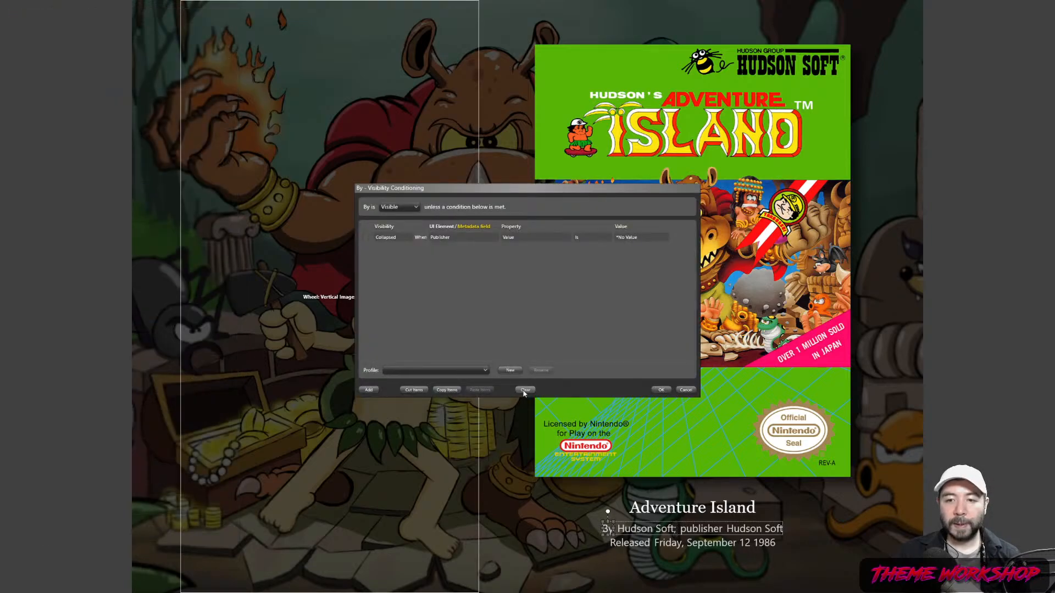
left_click(525, 390)
left_click(661, 390)
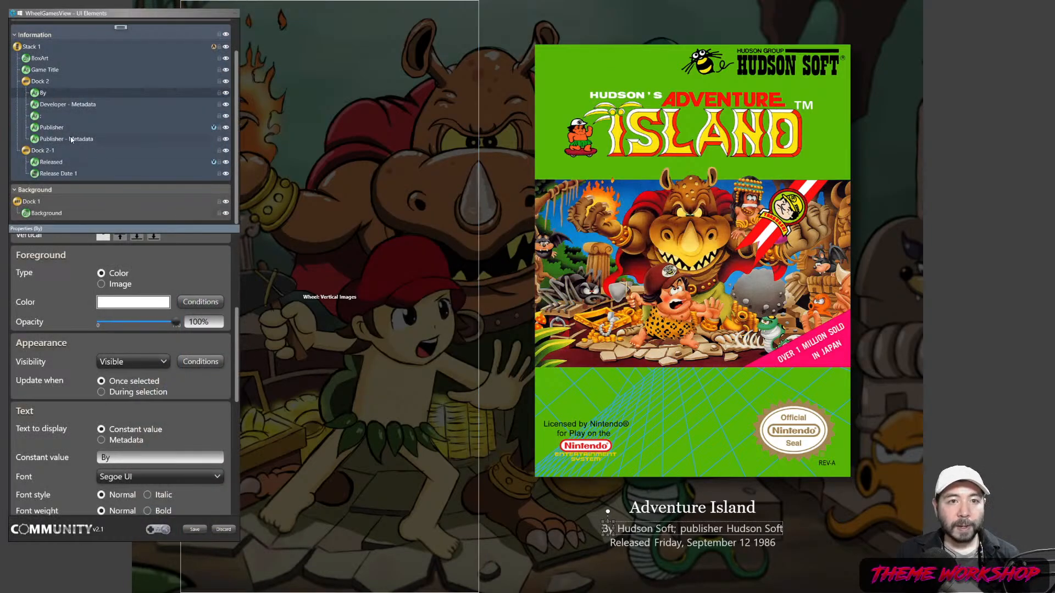
left_click(55, 128)
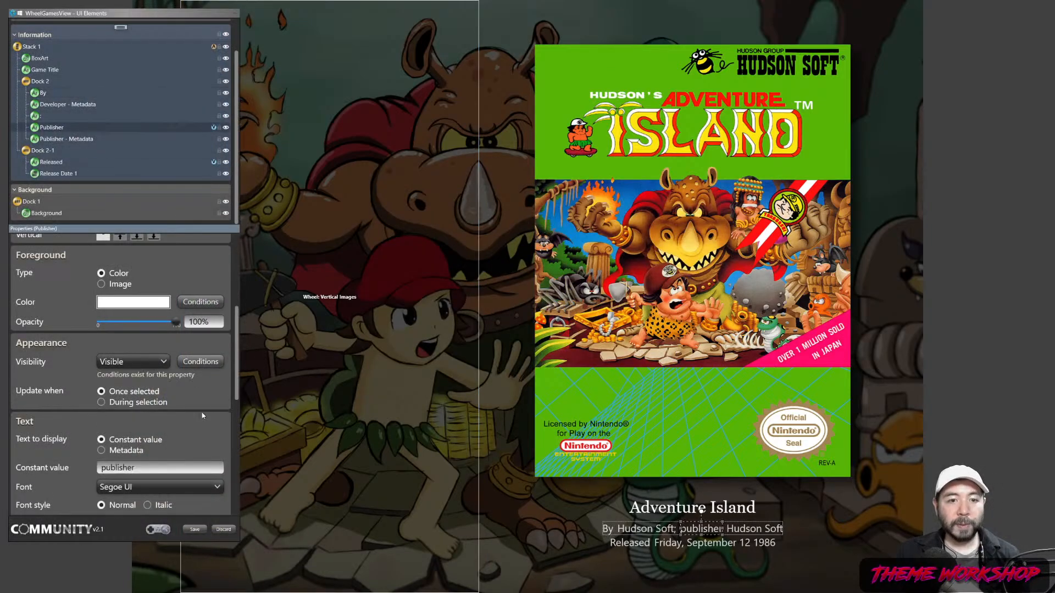
left_click(201, 361)
left_click(526, 390)
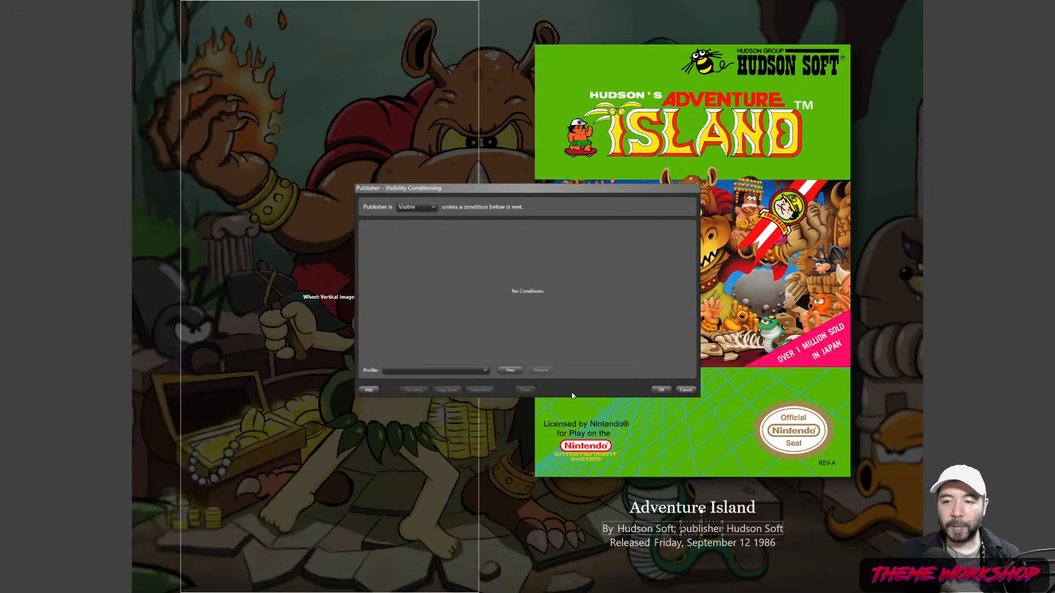
left_click(662, 390)
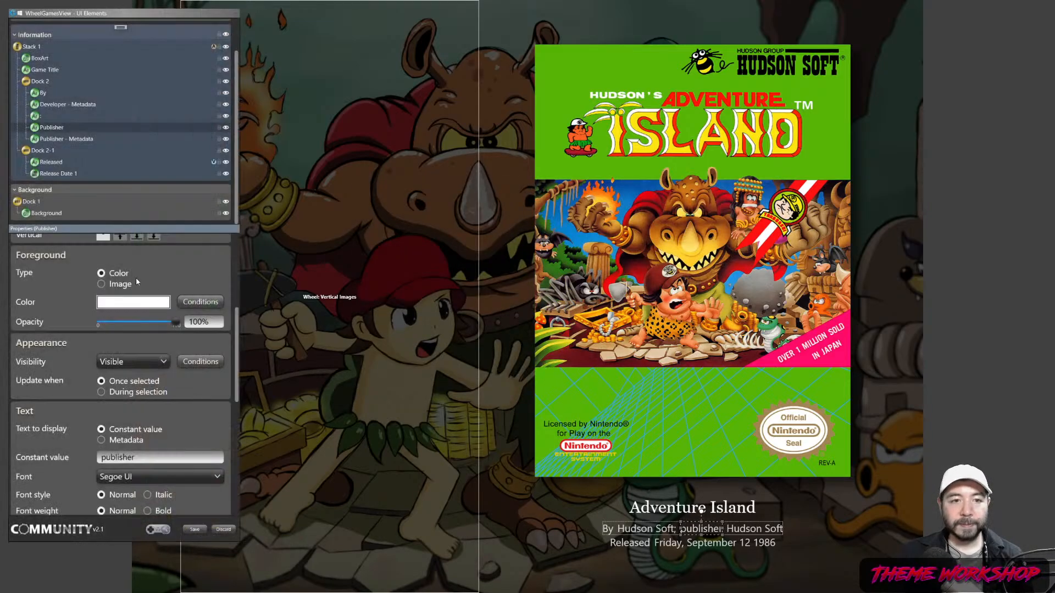
- Clear all visibility conditions from the Released text element in Dock 2-1
left_click(92, 164)
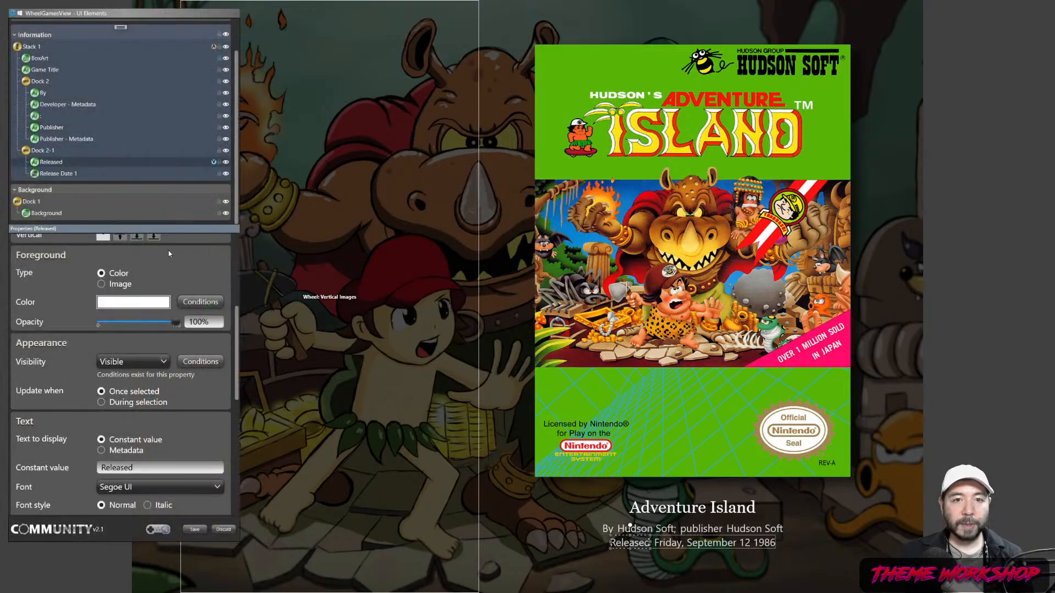
left_click(201, 362)
left_click(525, 390)
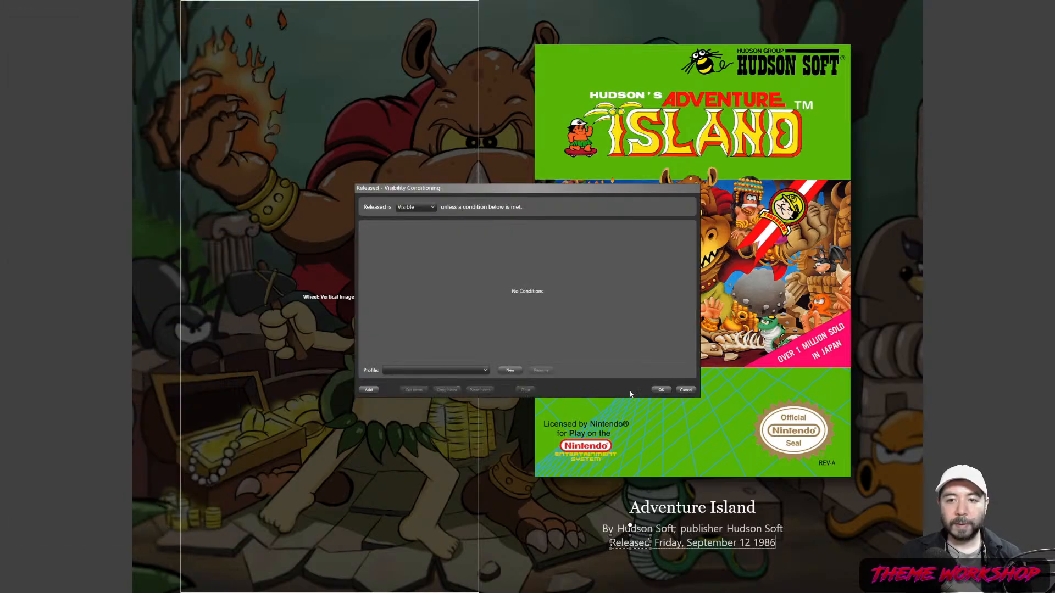
left_click(661, 390)
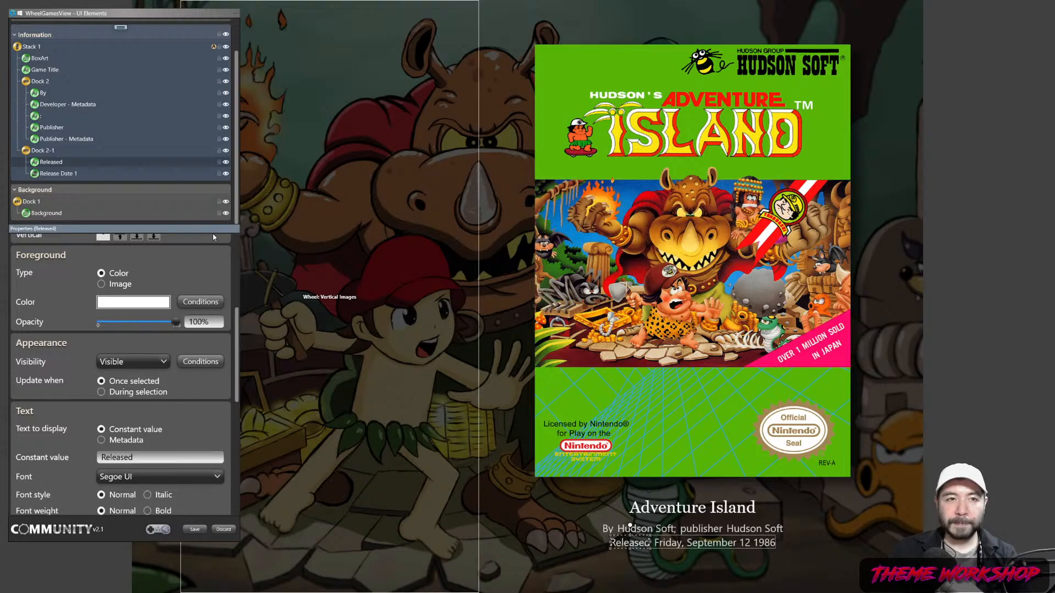
left_click(33, 47)
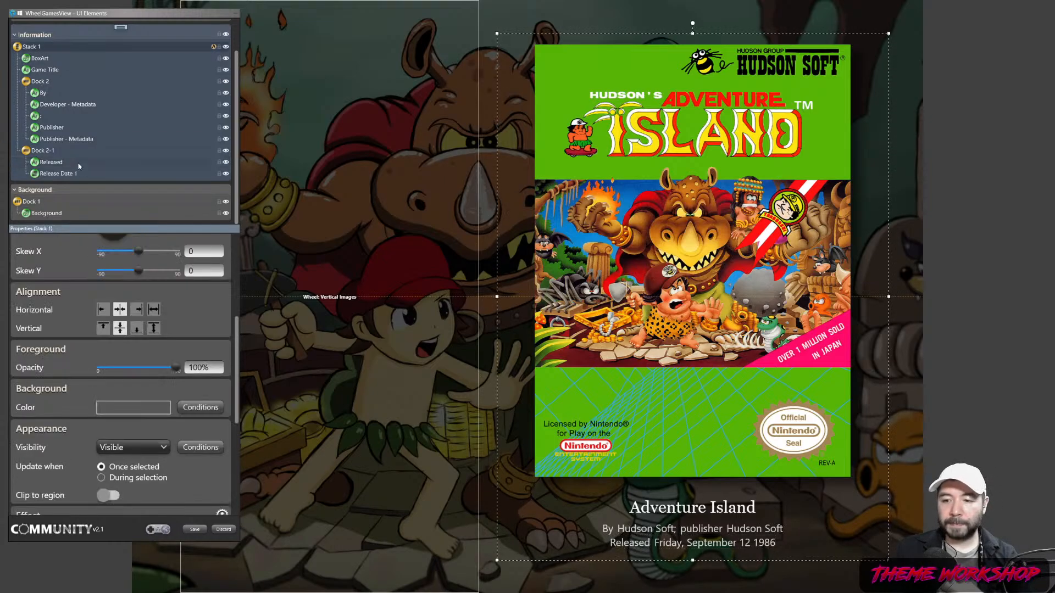
left_click(38, 82)
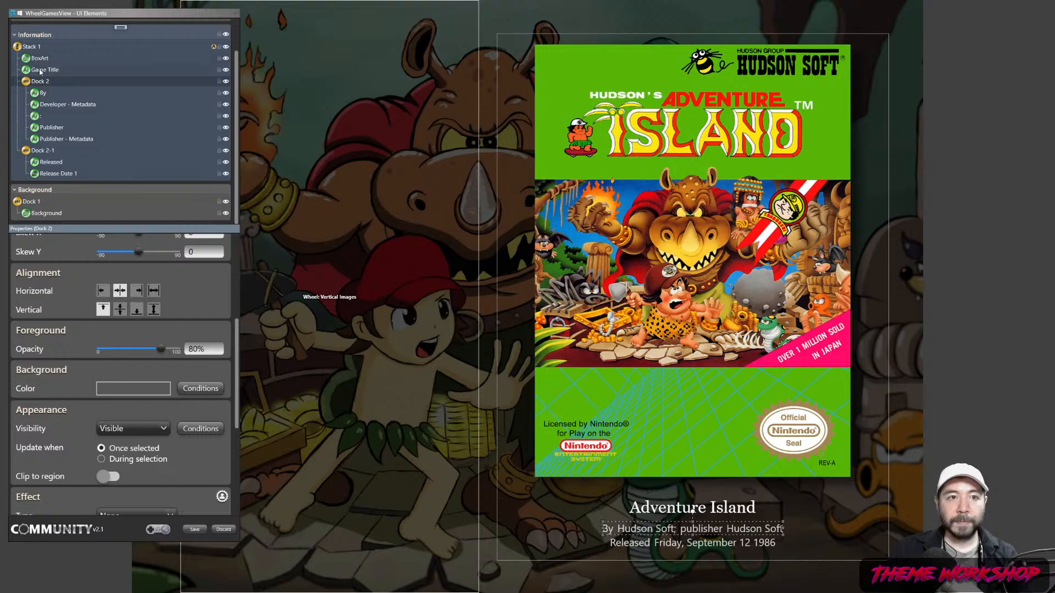
left_click(44, 70)
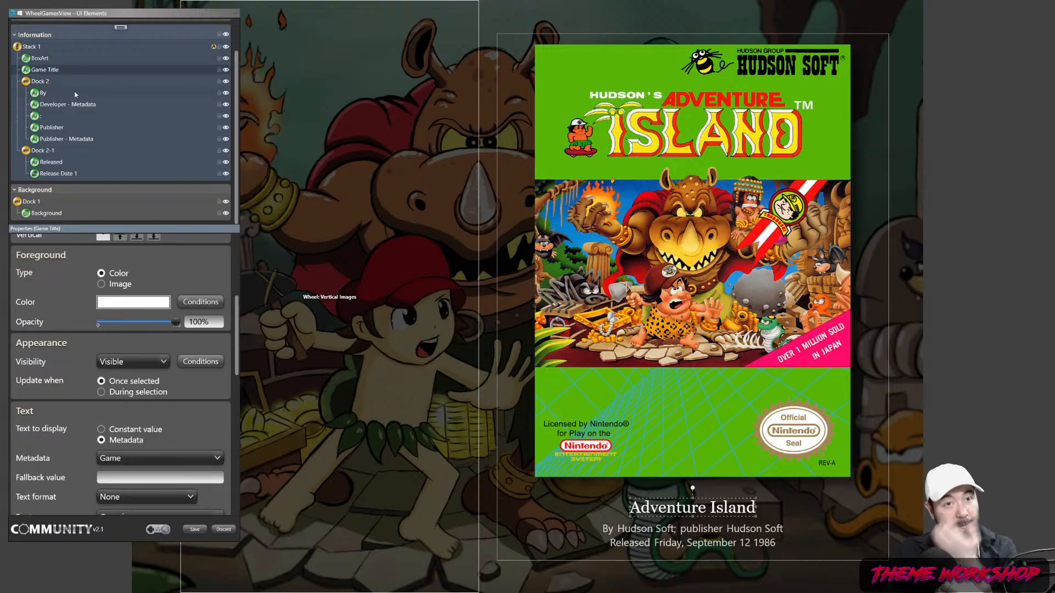
- Add a new Stack element to the Information group and turn on Autosize for its width and height
right_click(120, 31)
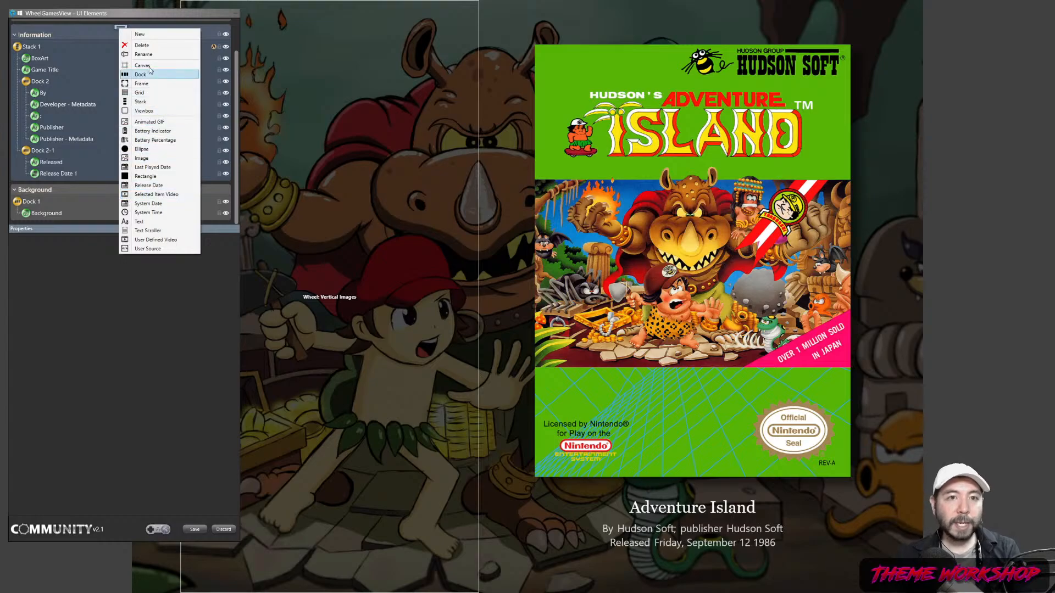
left_click(147, 103)
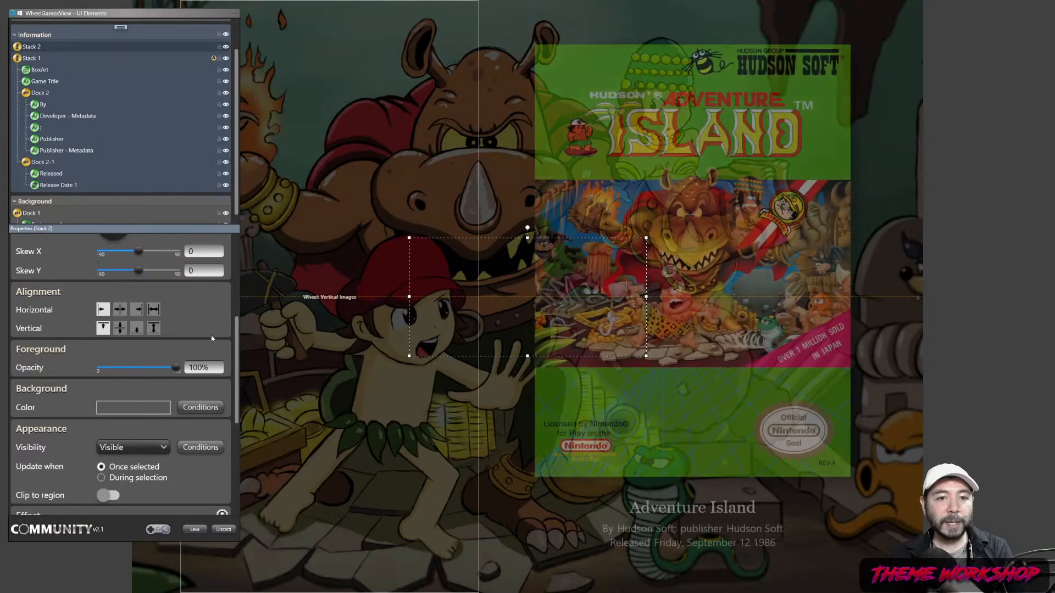
scroll(212, 318, "up", 5)
left_click(180, 319)
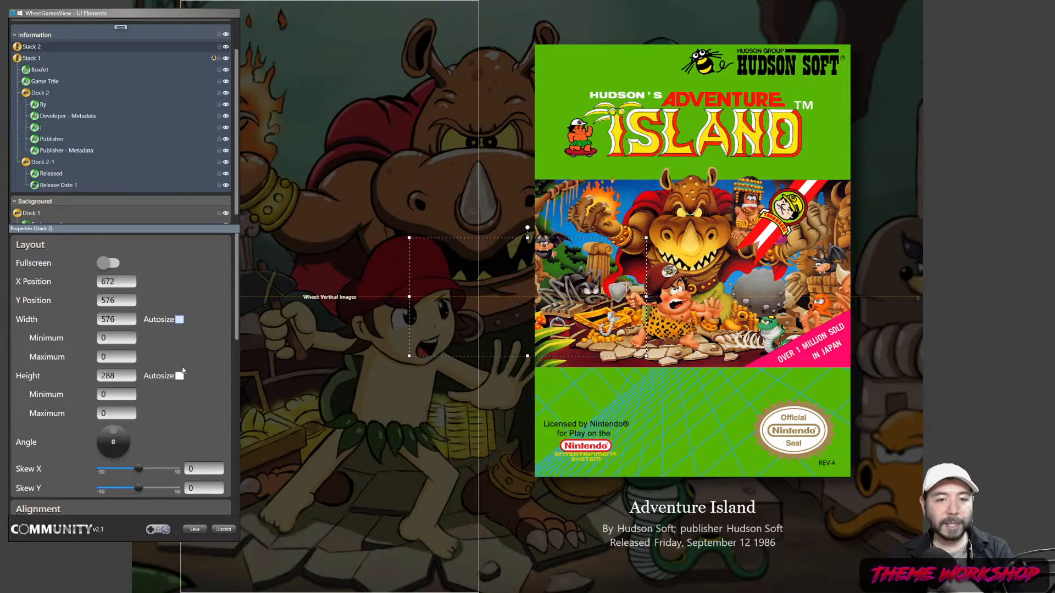
left_click(179, 376)
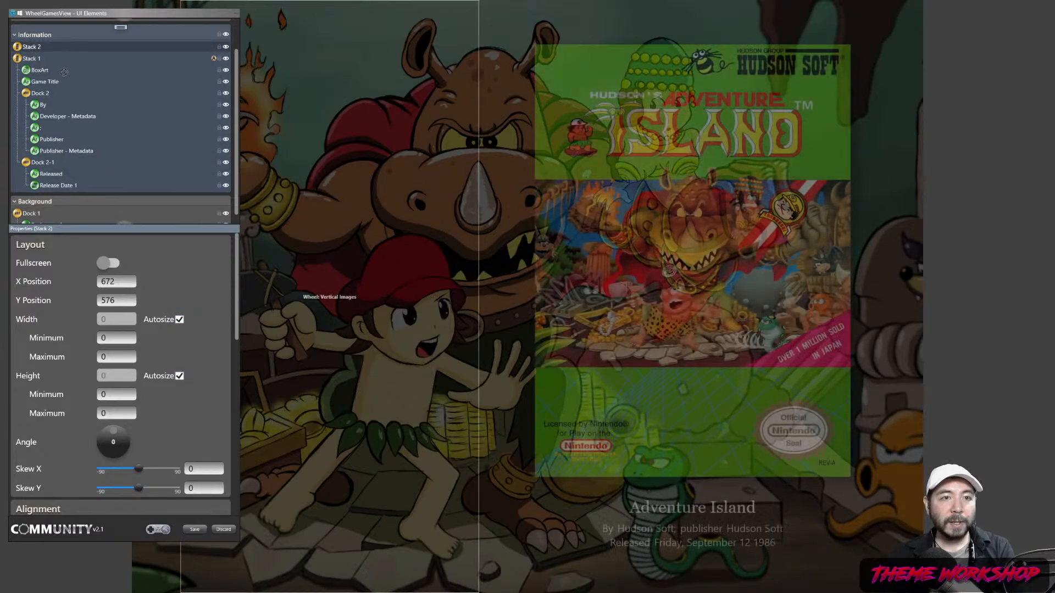
- Nest the new stack inside Stack 1 directly below BoxArt and move the Game Title element into it
left_click_drag(30, 51, 26, 82)
left_click(41, 84)
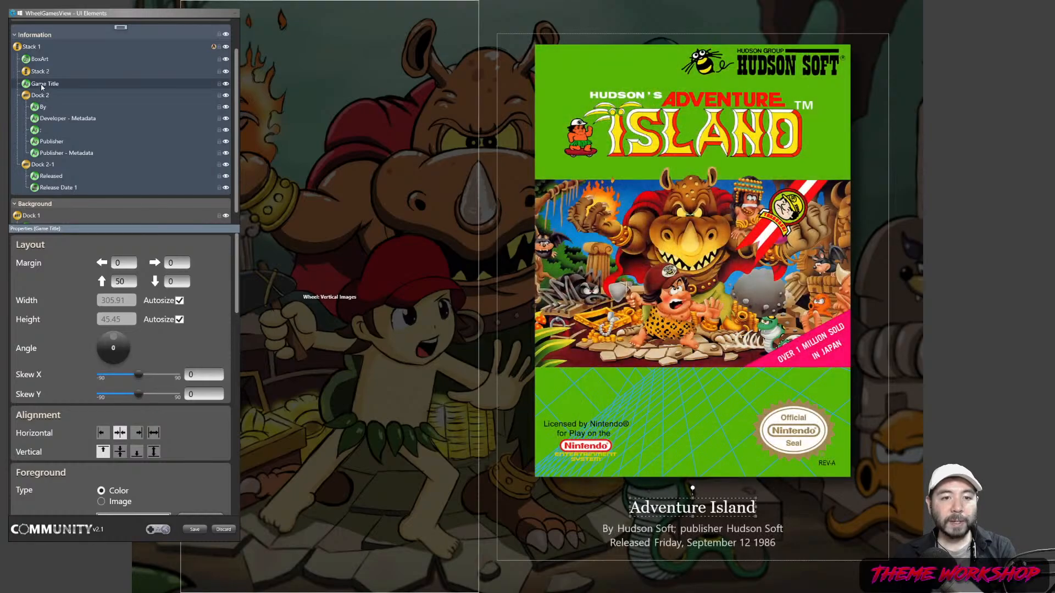
left_click_drag(44, 83, 41, 72)
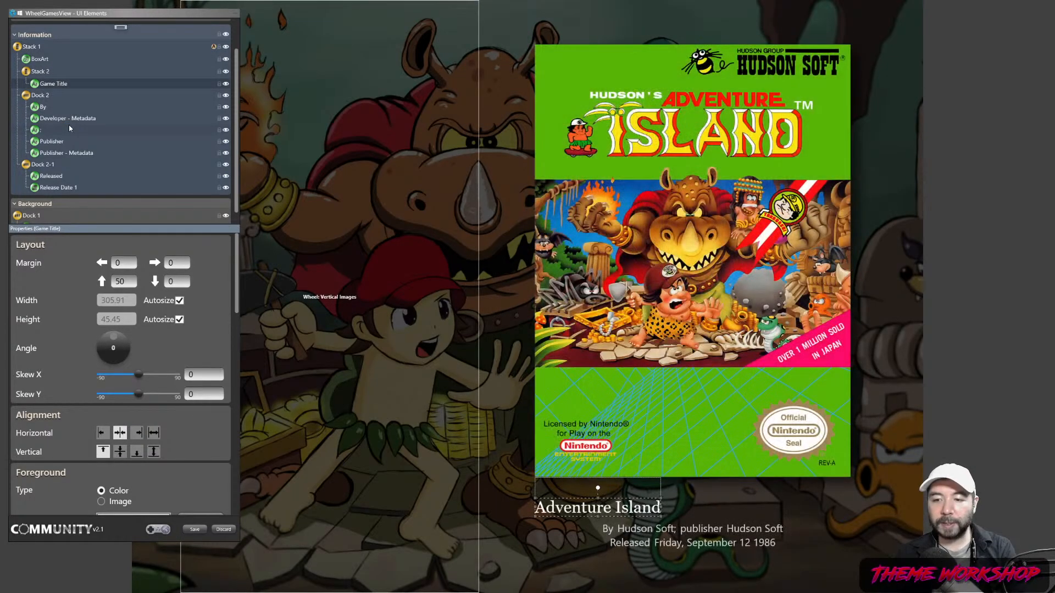
- Set the horizontal alignment of Stack 2 to center
left_click(39, 71)
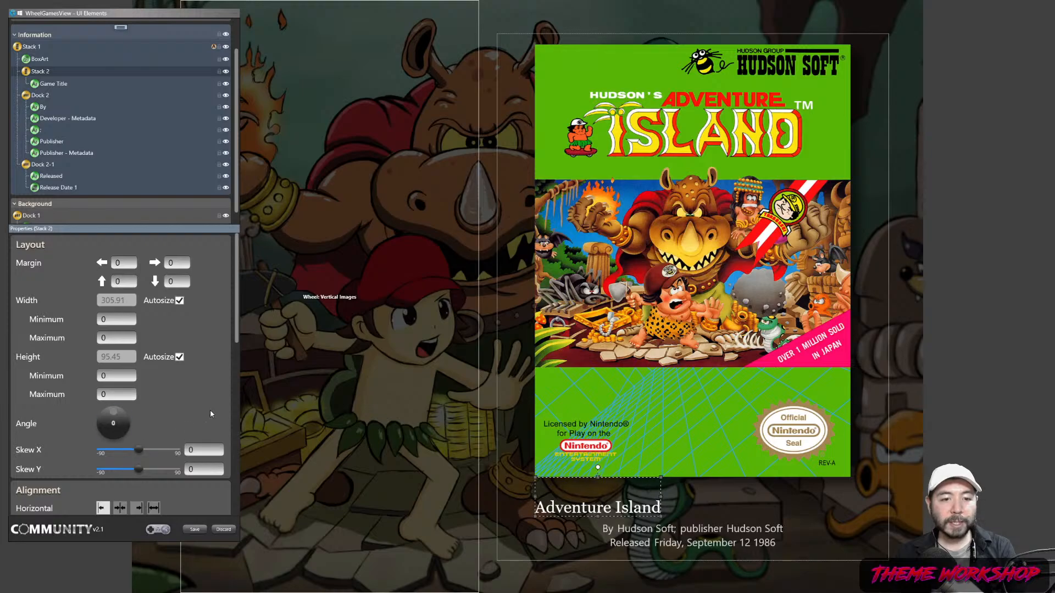
scroll(137, 478, "down", 1)
left_click(122, 488)
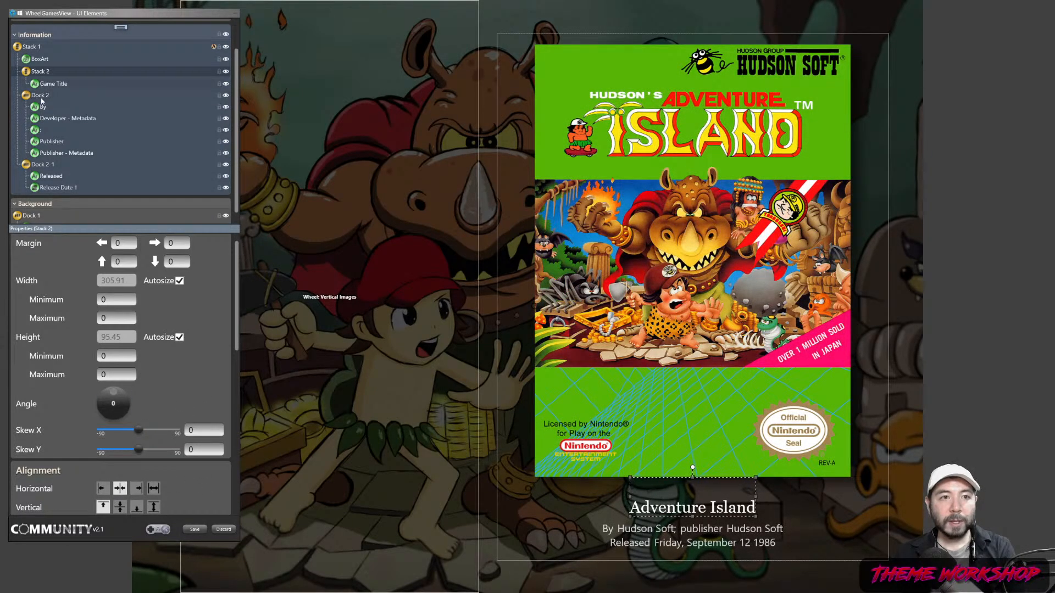
- Move Dock 2 into Stack 2 below the Game Title and select Dock 2-1
left_click_drag(42, 98, 34, 96)
left_click(38, 167)
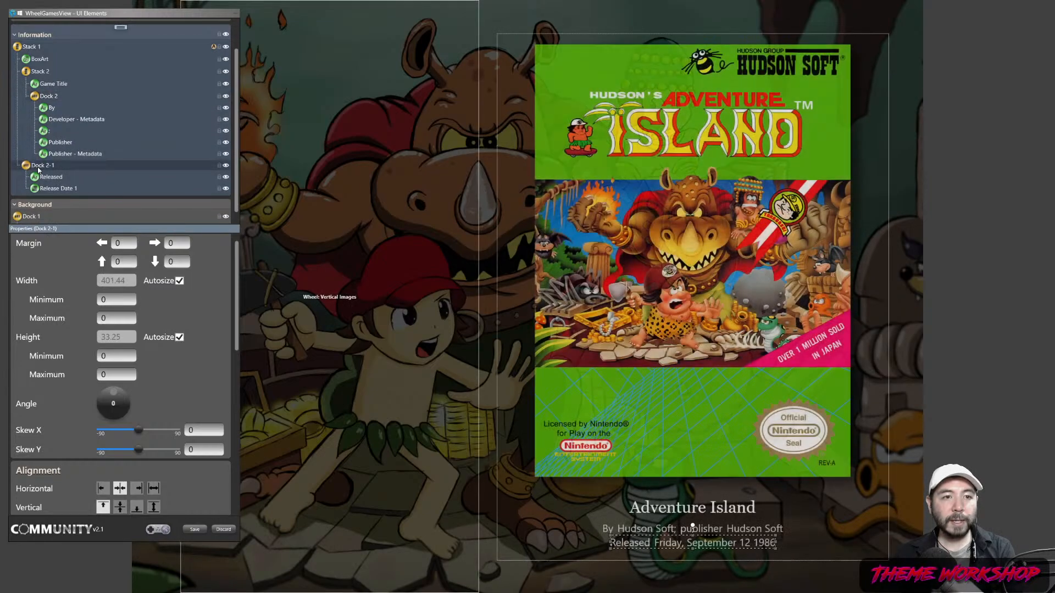
- Move Dock 2-1 with its release date elements into Stack 2, directly below Dock 2 rather than inside it
left_click_drag(38, 170, 45, 167)
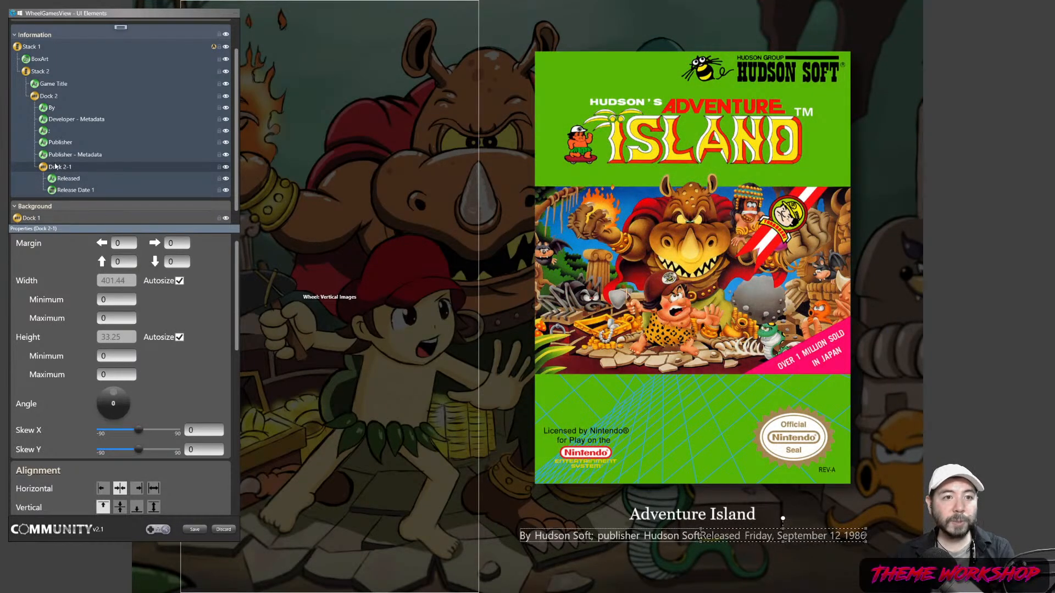
left_click_drag(54, 169, 34, 205)
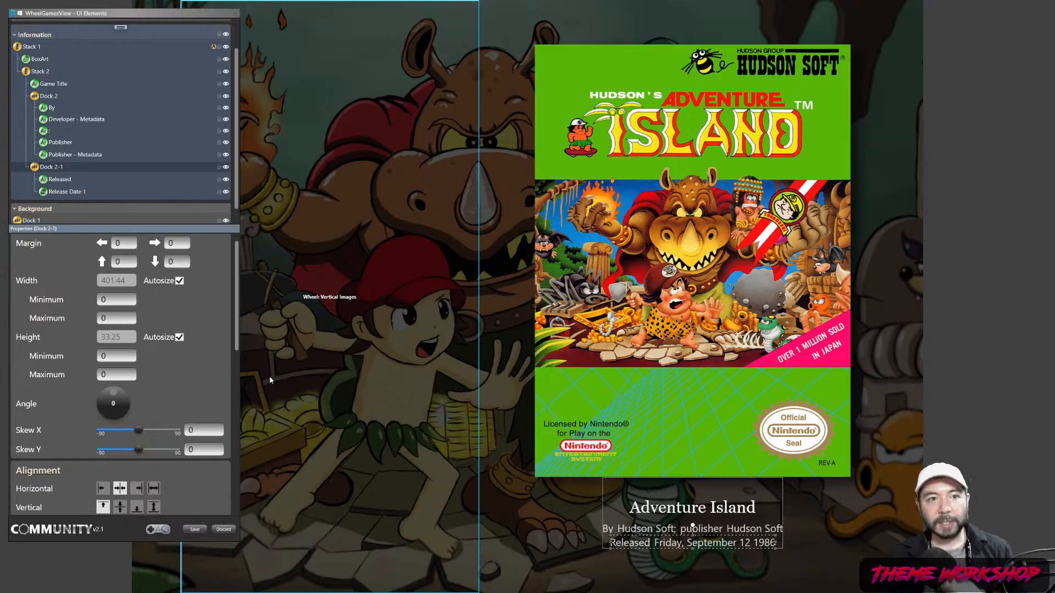
- Add an immediately running Opacity animation to Stack 2 at 00:00:00 that starts from a new opacity and goes to 0%
left_click(46, 77)
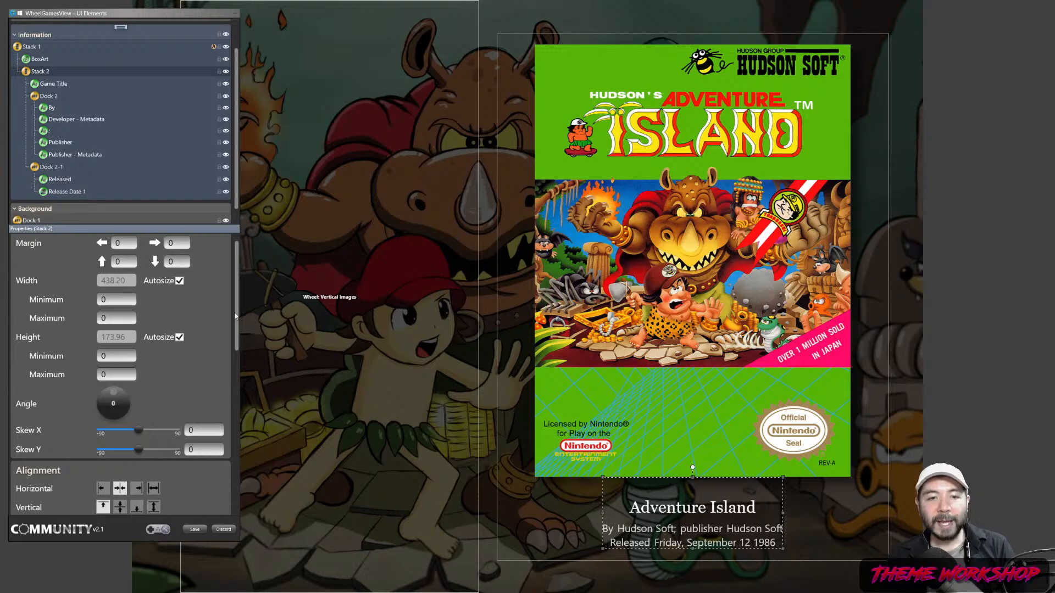
scroll(121, 384, "down", 8)
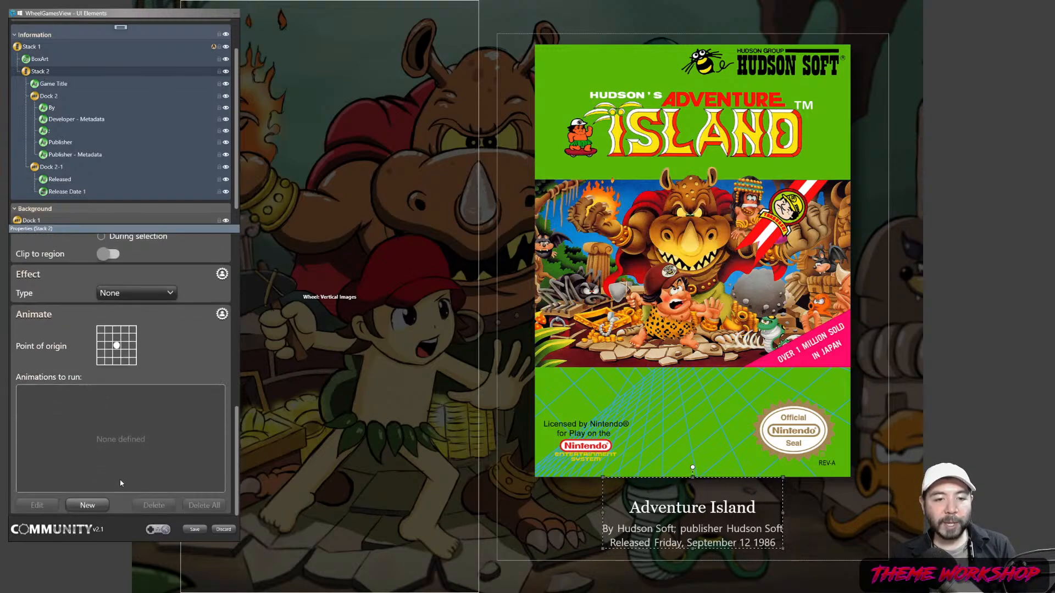
left_click(86, 506)
left_click(157, 370)
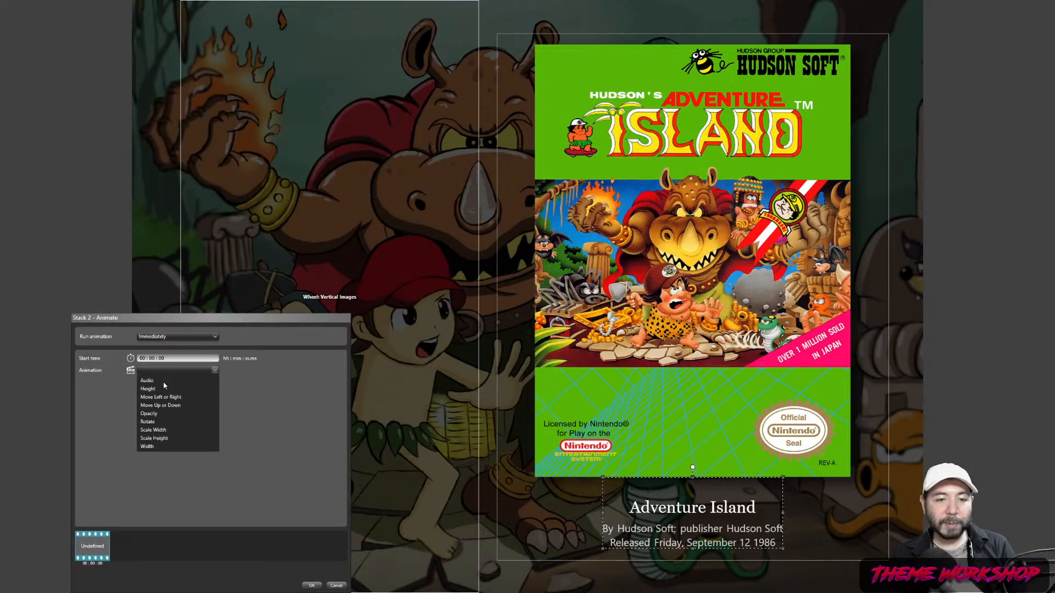
left_click(147, 416)
left_click_drag(187, 397, 165, 395)
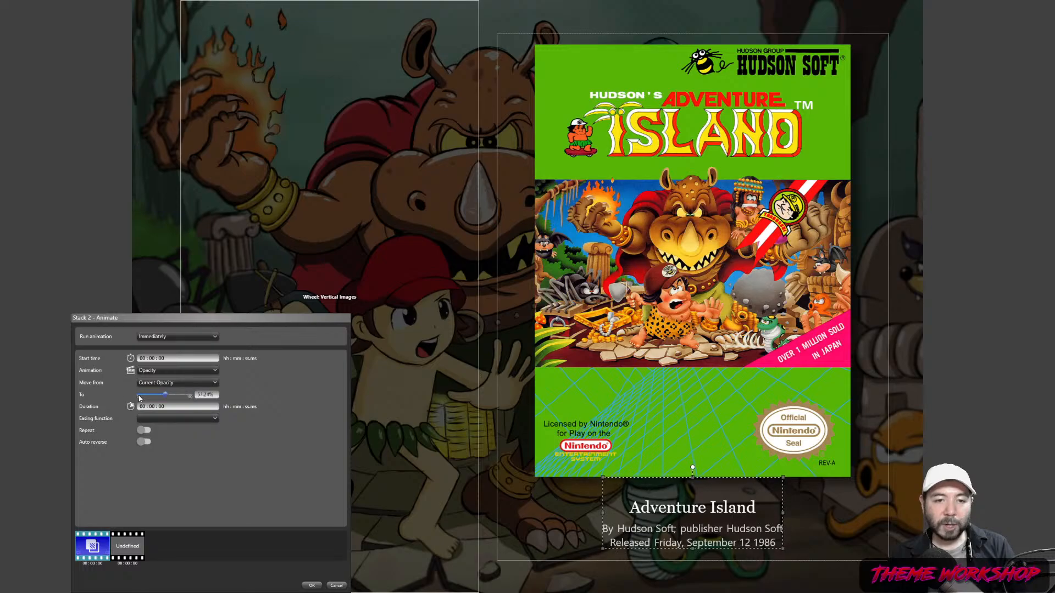
left_click(163, 386)
left_click(165, 400)
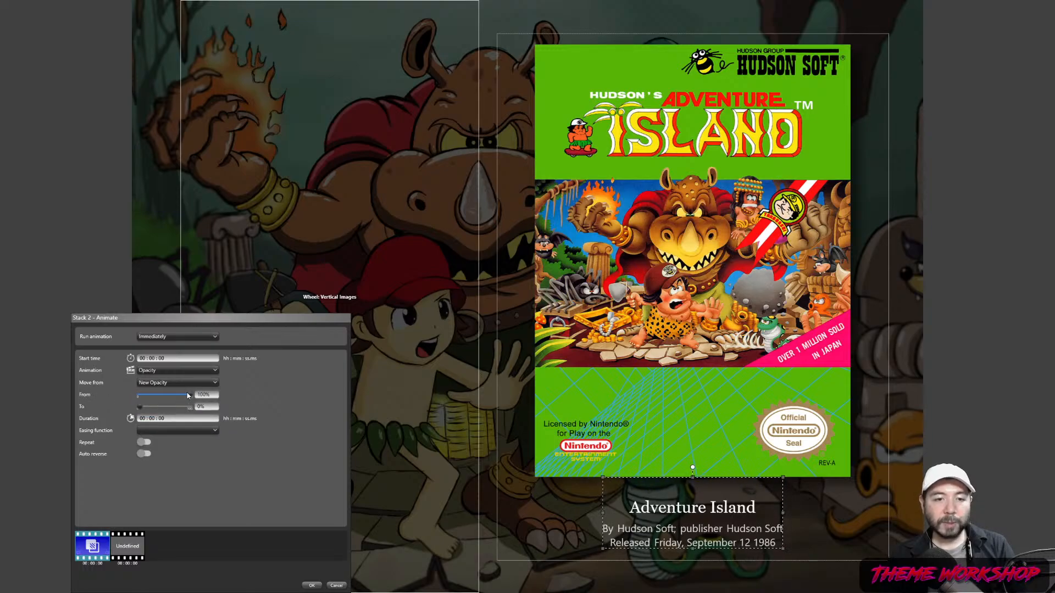
left_click(311, 586)
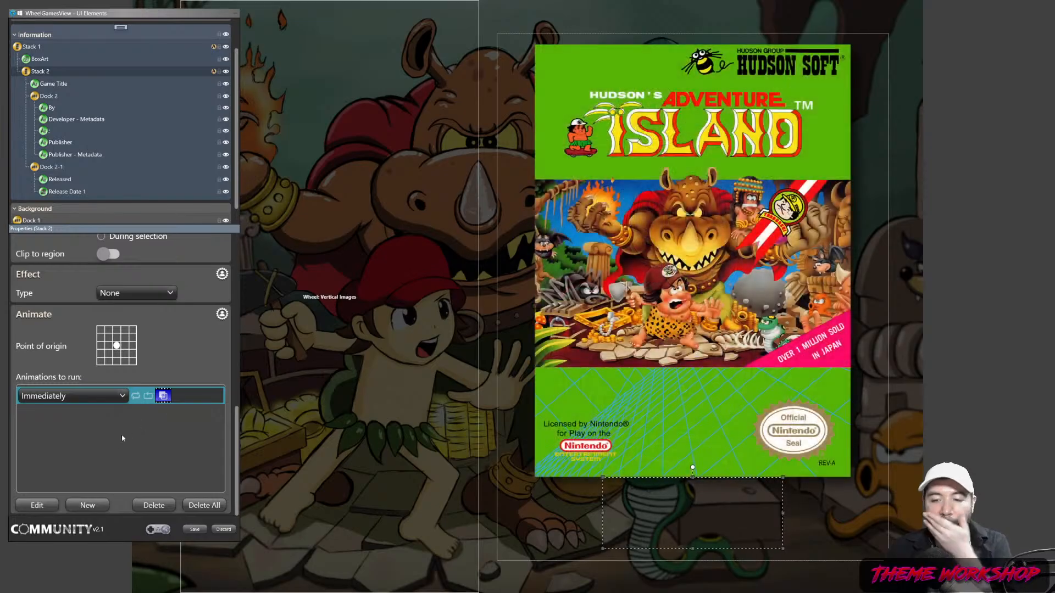
- Add a second Opacity animation to Stack 2 starting at 1.5 seconds, from current opacity to 100% over 0.5 seconds
double_click(192, 399)
left_click(138, 546)
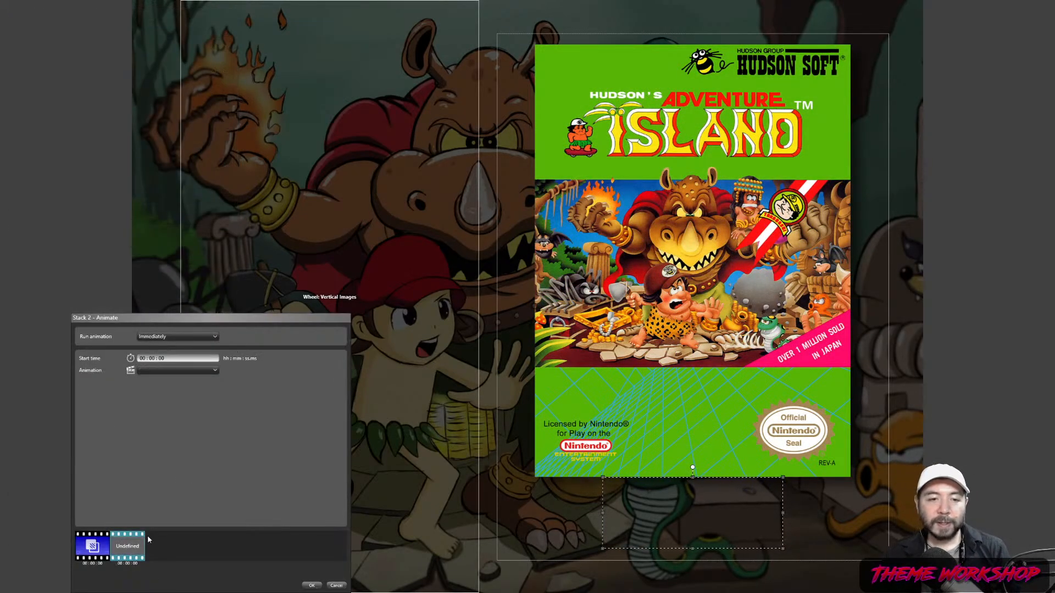
left_click(176, 359)
key("BackSpace")
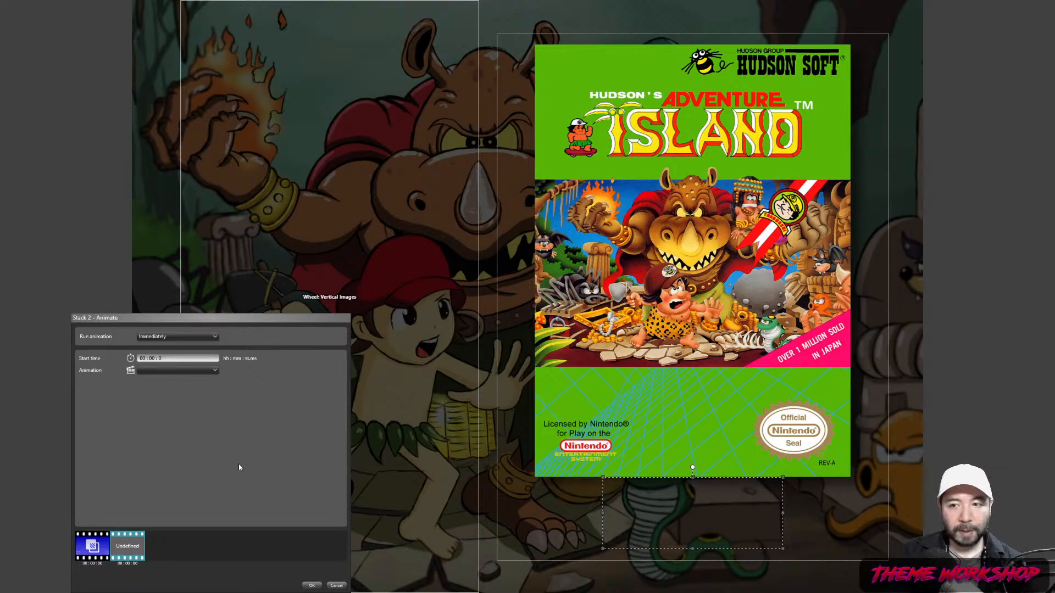
type("1")
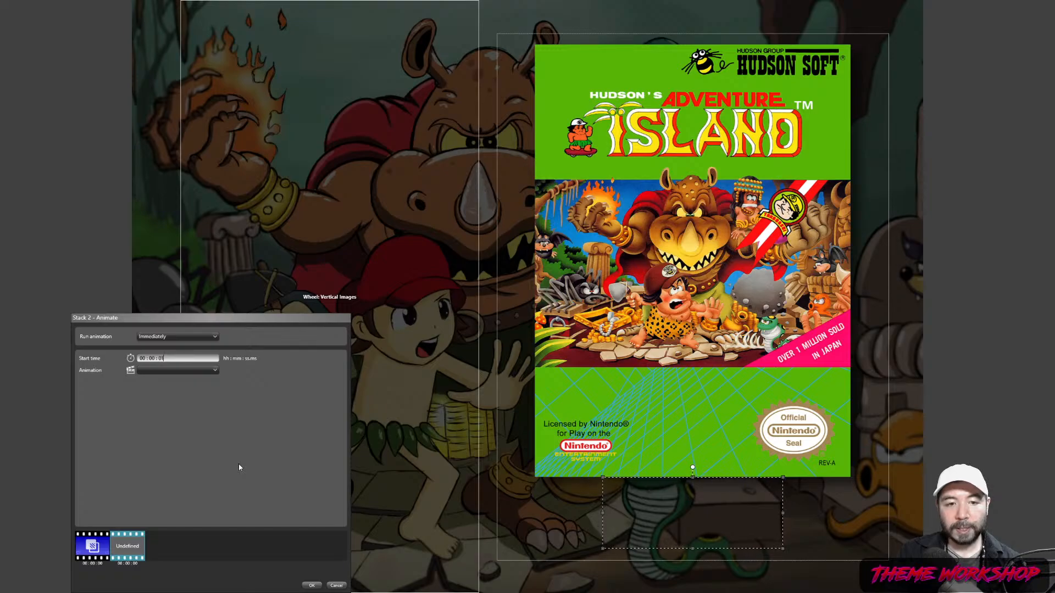
type(".5")
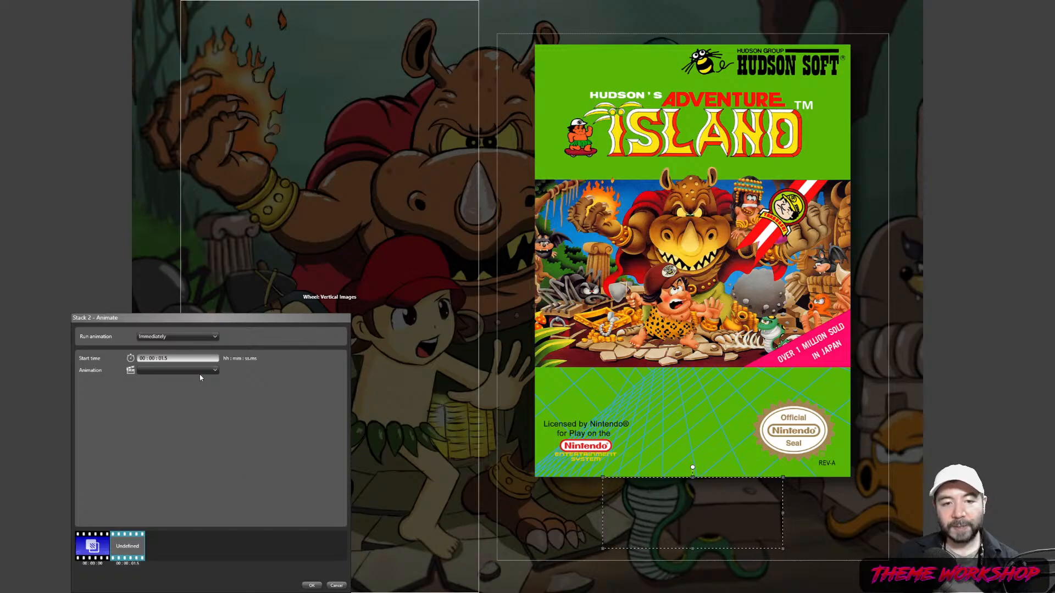
left_click(196, 370)
left_click(167, 381)
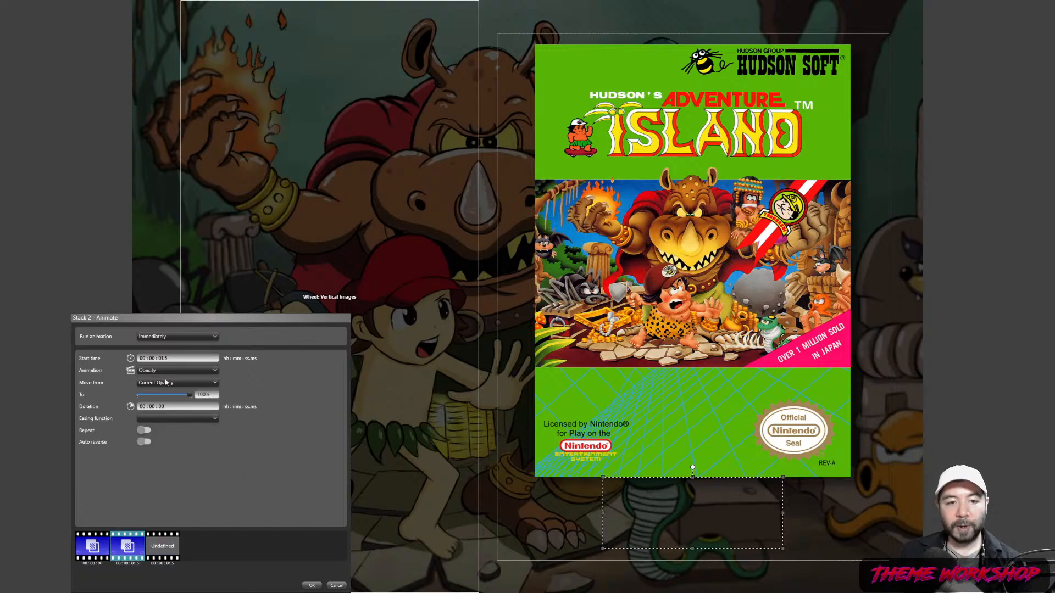
left_click(173, 406)
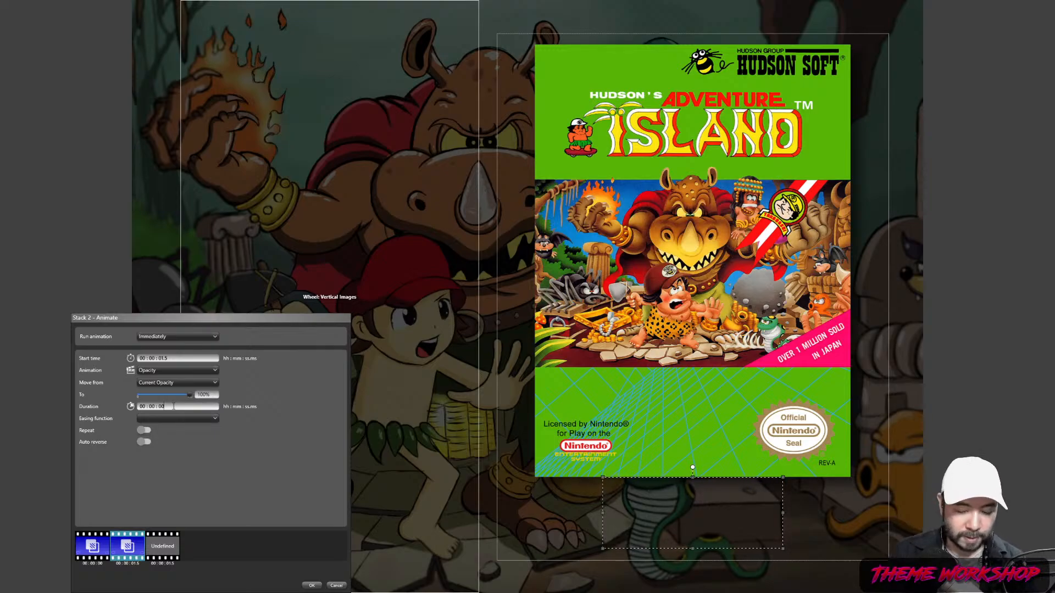
type(".5")
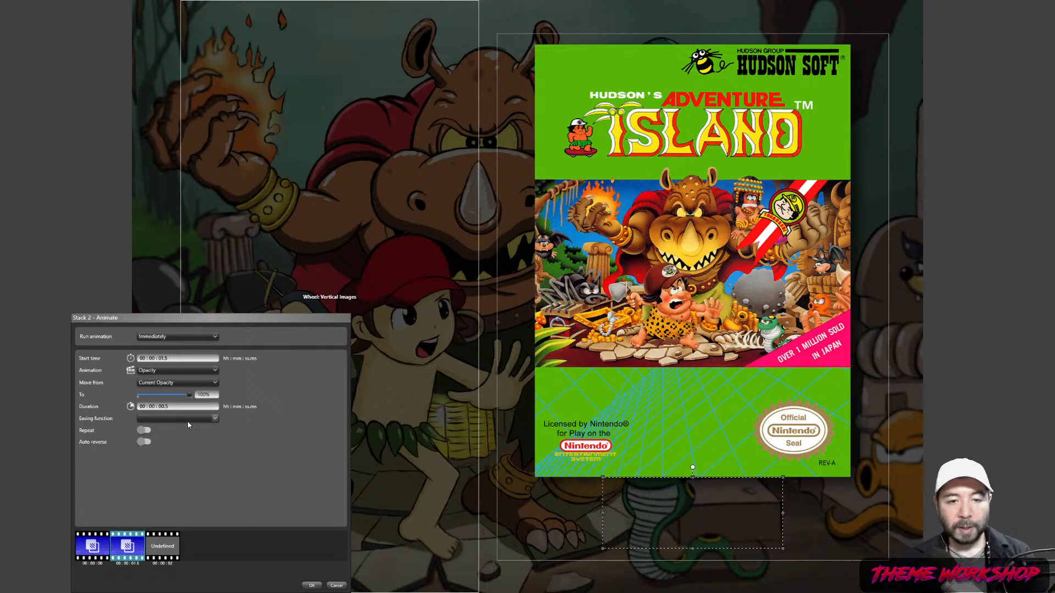
left_click(188, 422)
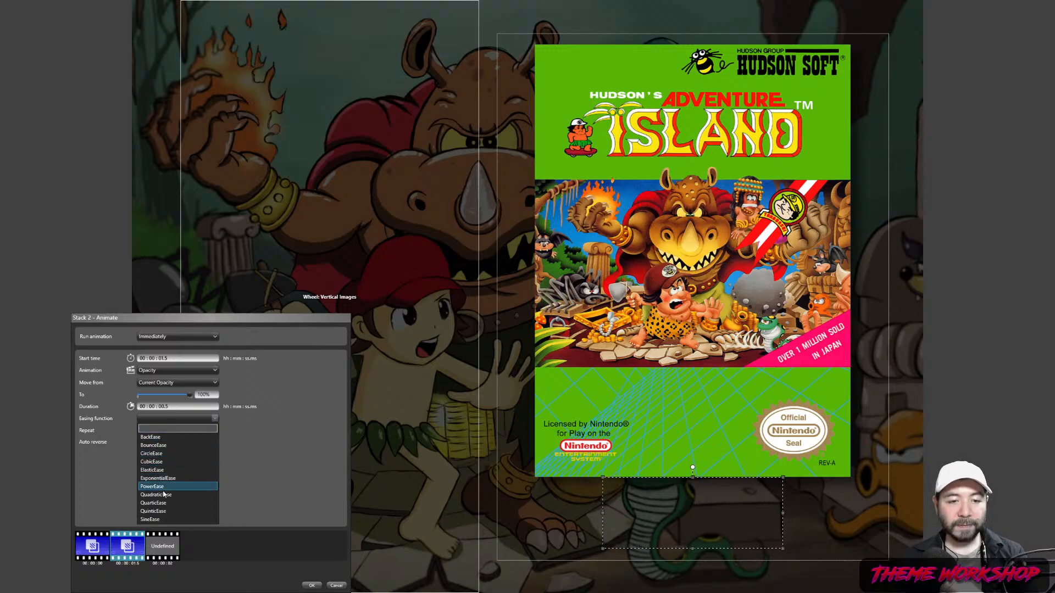
left_click(159, 453)
left_click(165, 422)
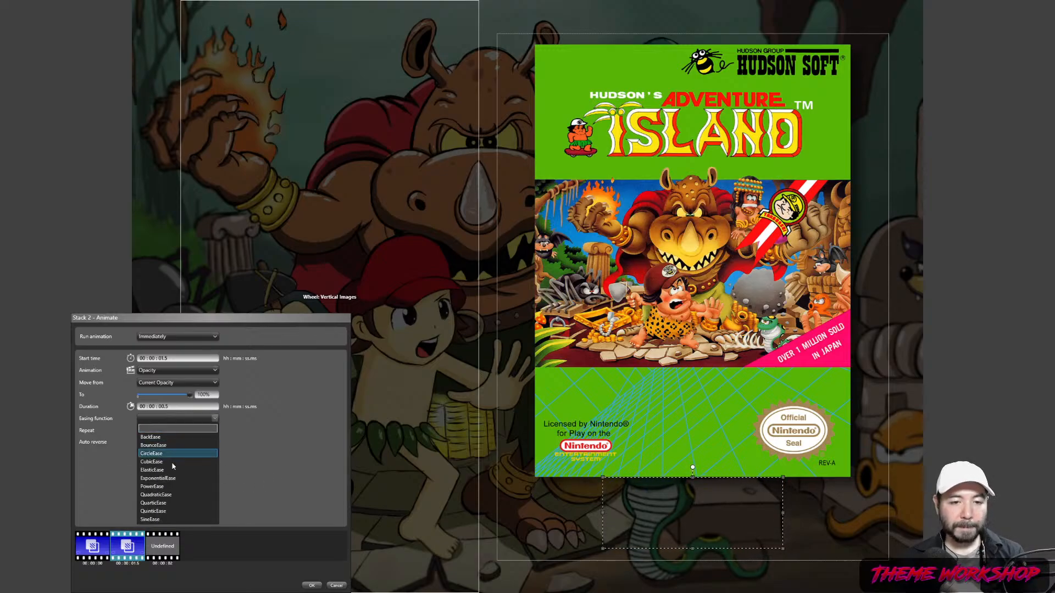
left_click(158, 478)
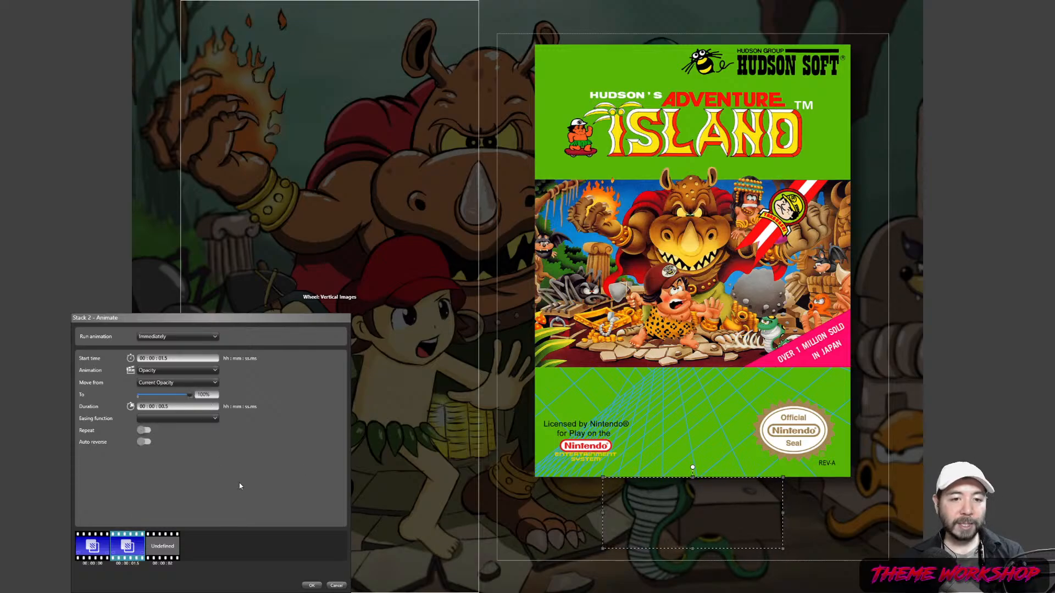
- Add a Move Up or Down animation to Stack 2 at 00:00:00, moving from a new location to a new location
left_click(163, 550)
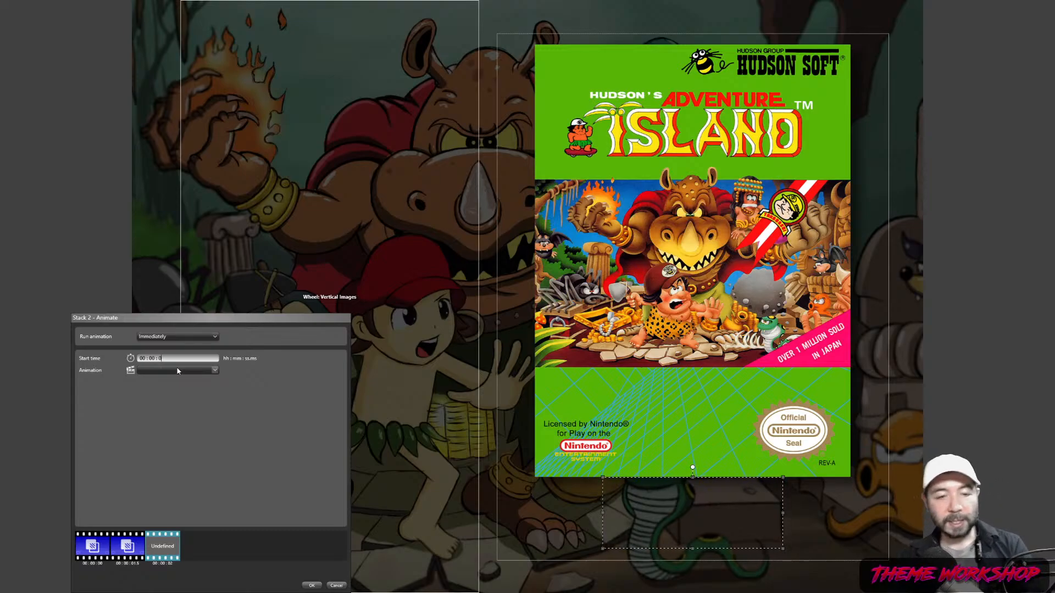
left_click(177, 371)
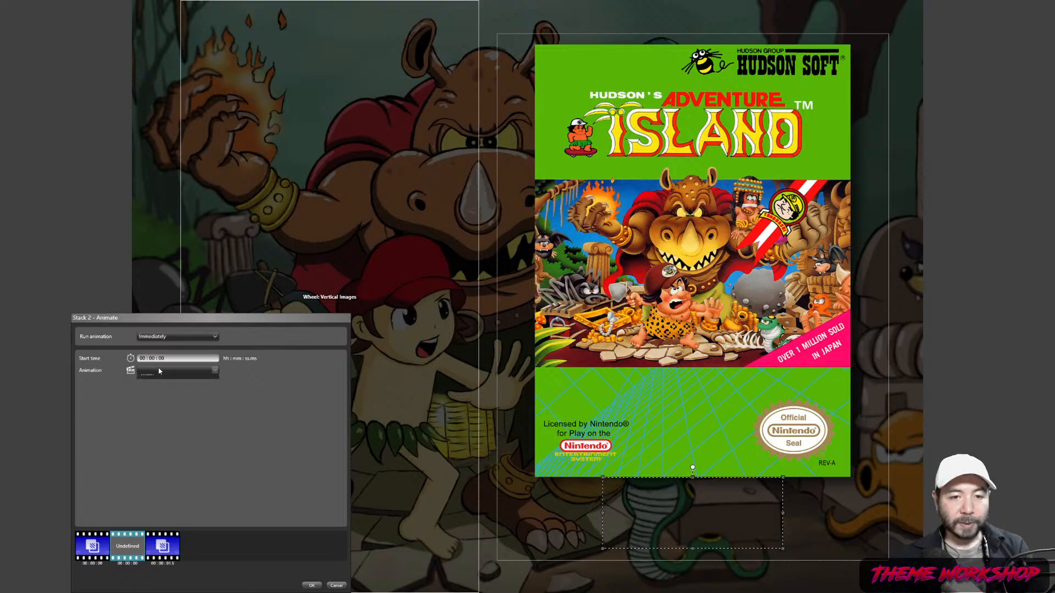
left_click(160, 406)
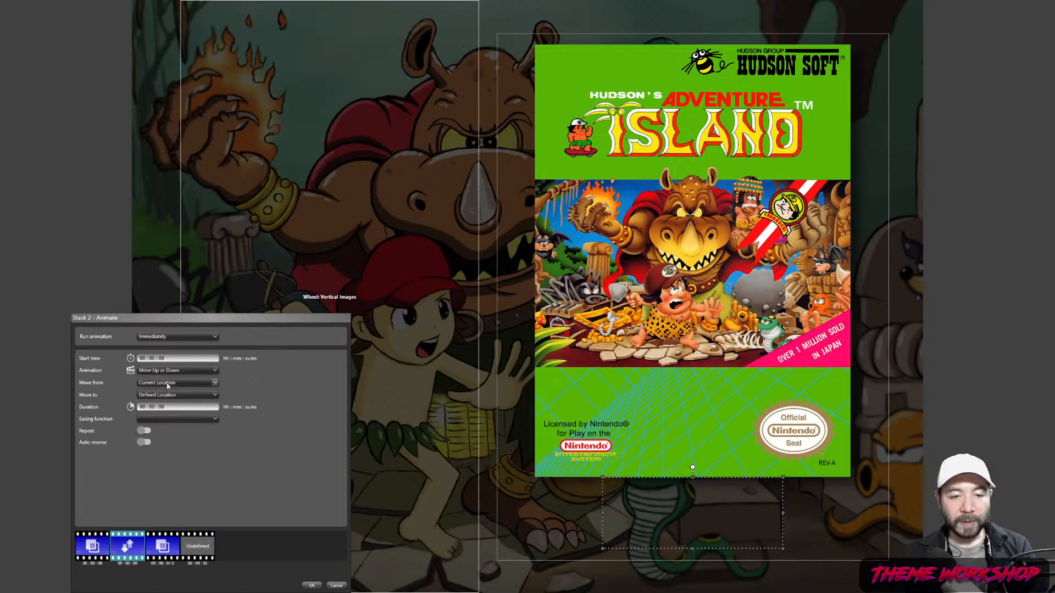
left_click(172, 384)
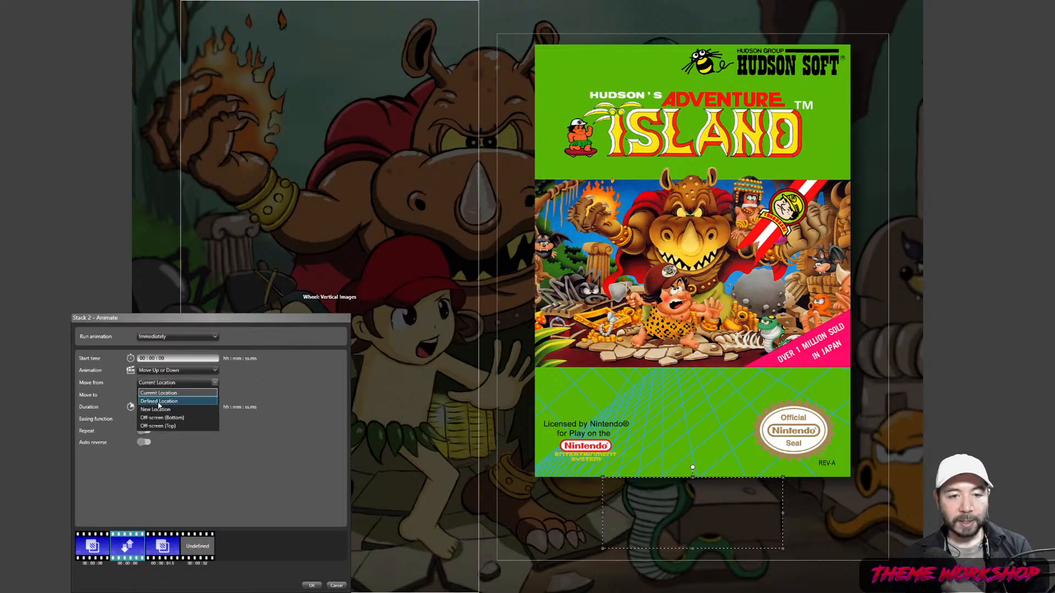
left_click(157, 411)
left_click(159, 408)
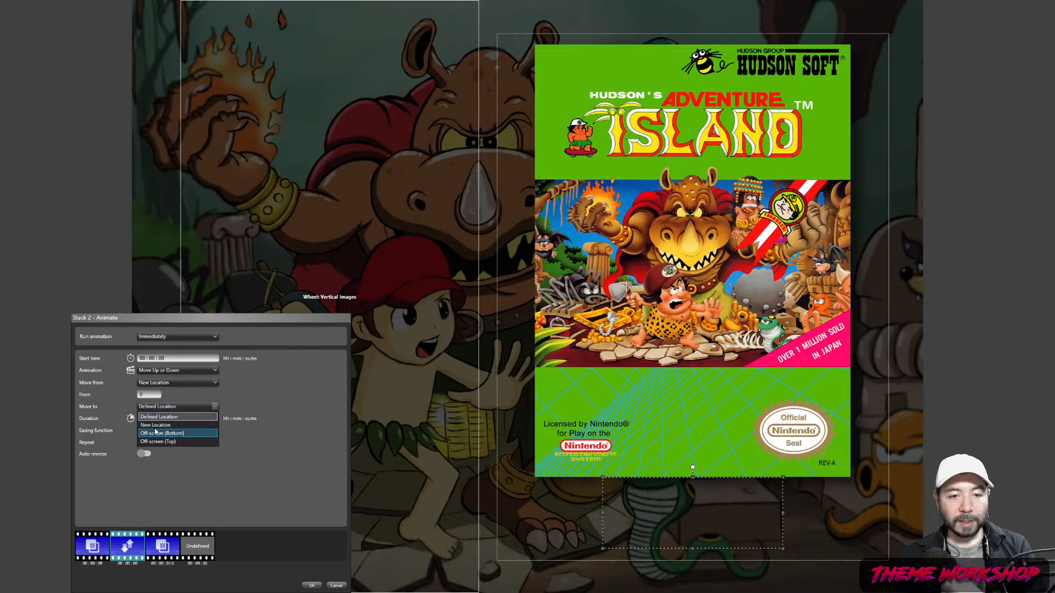
left_click(156, 418)
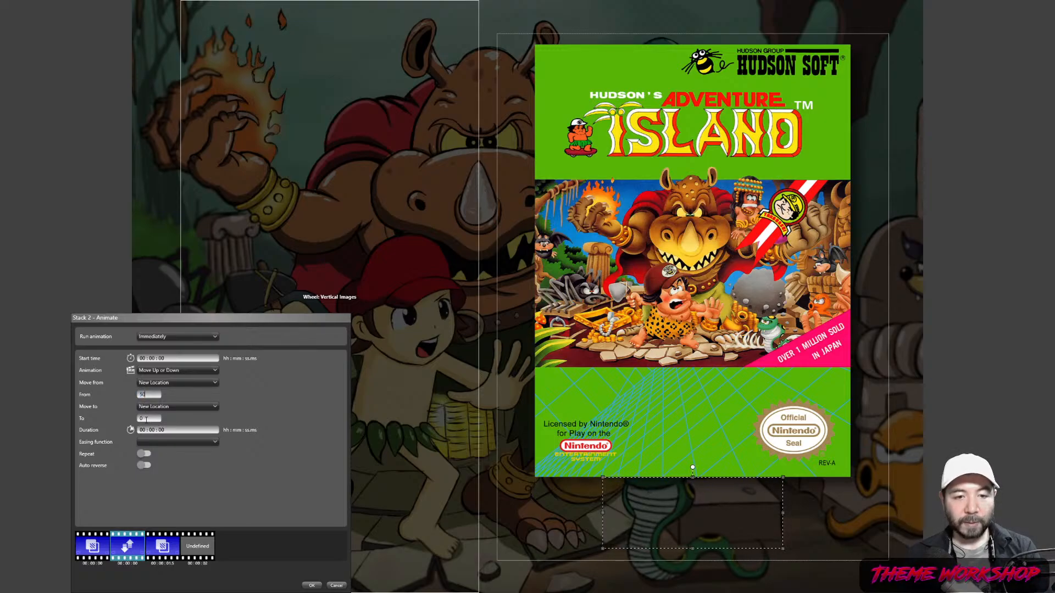
- Set both the From and To values of the Move Up or Down animation to 60
left_click(145, 419)
type("50")
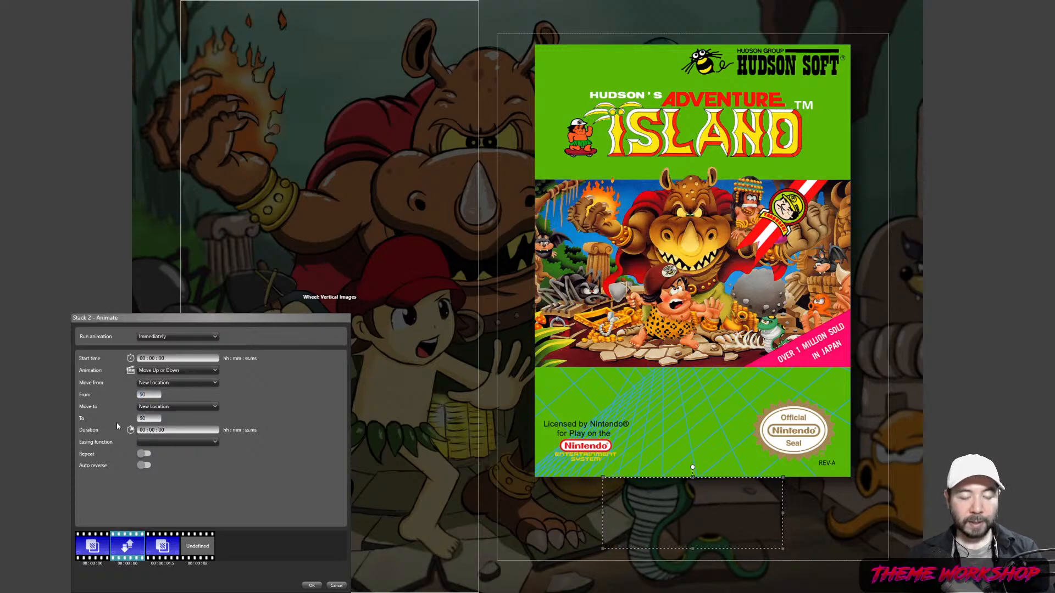
left_click_drag(151, 395, 120, 396)
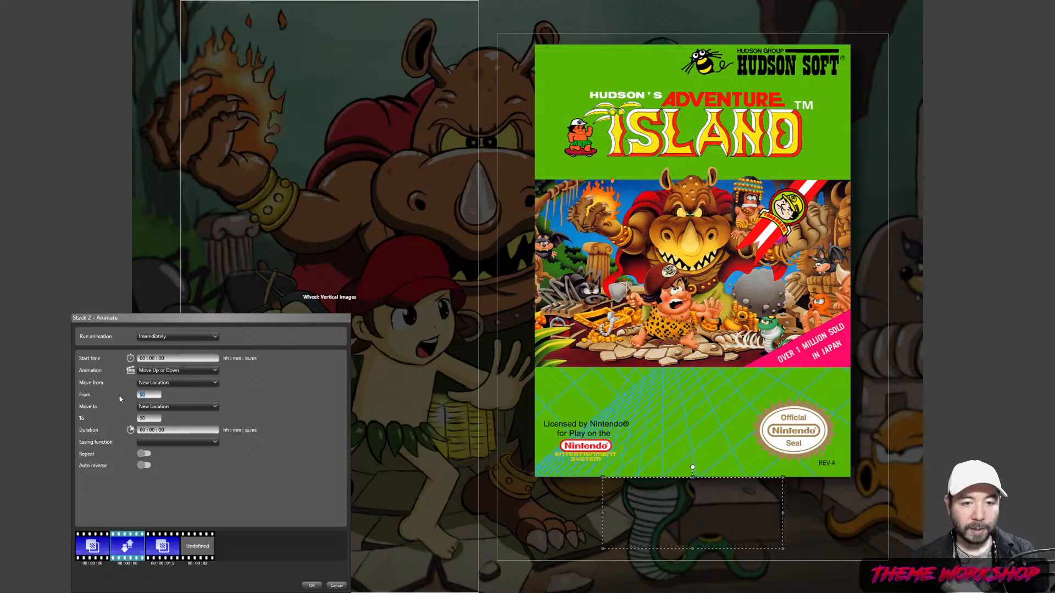
type("60")
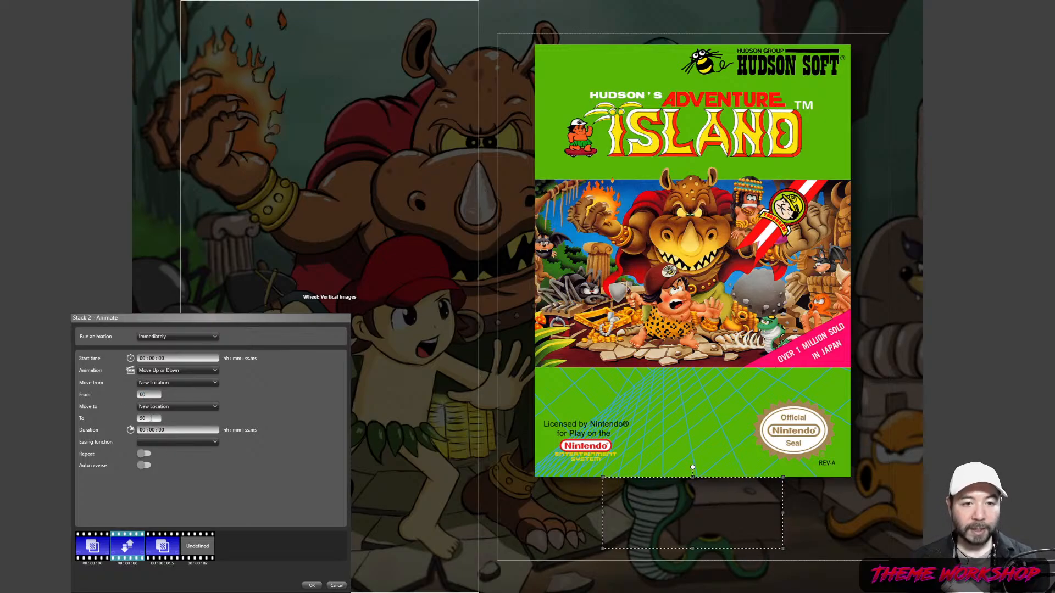
double_click(150, 418)
type("60")
left_click(150, 395)
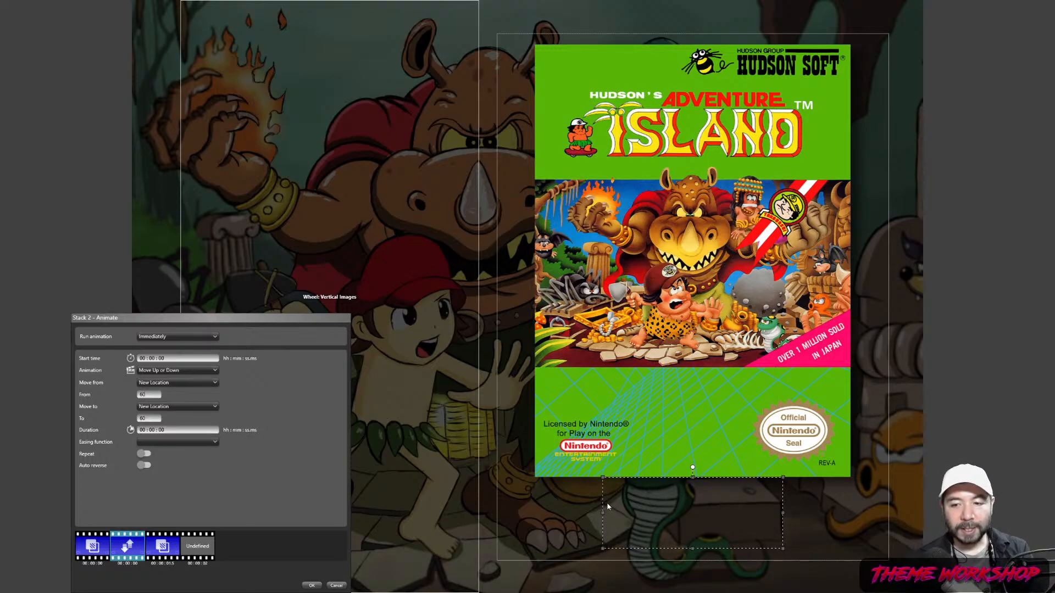
- Add another Move Up or Down animation starting at 1 second, from current location to defined location, with a 0.5-second duration
left_click(196, 550)
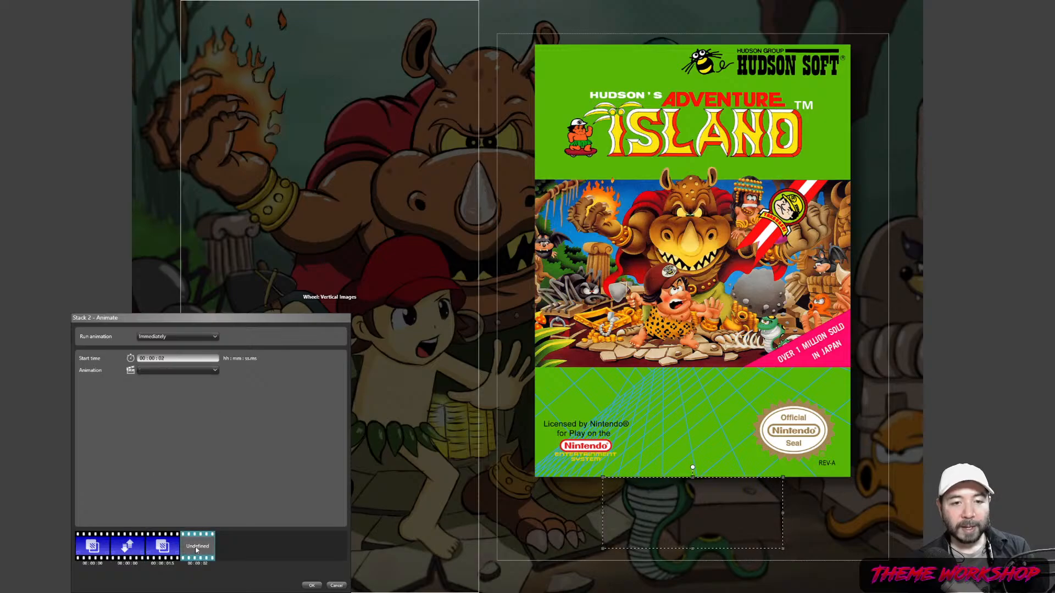
key("BackSpace")
type("1")
left_click(165, 371)
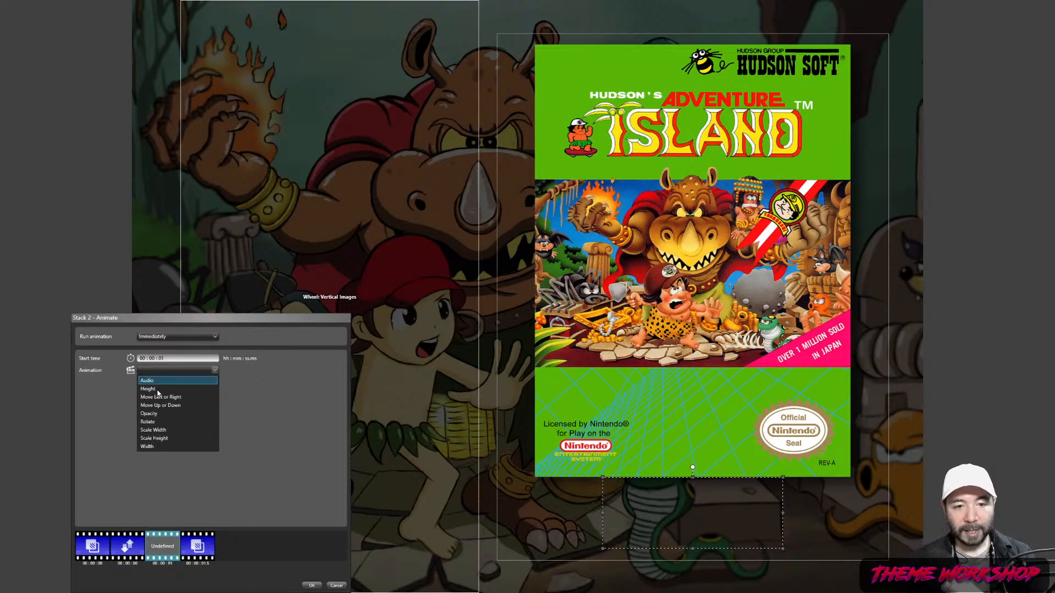
left_click(163, 398)
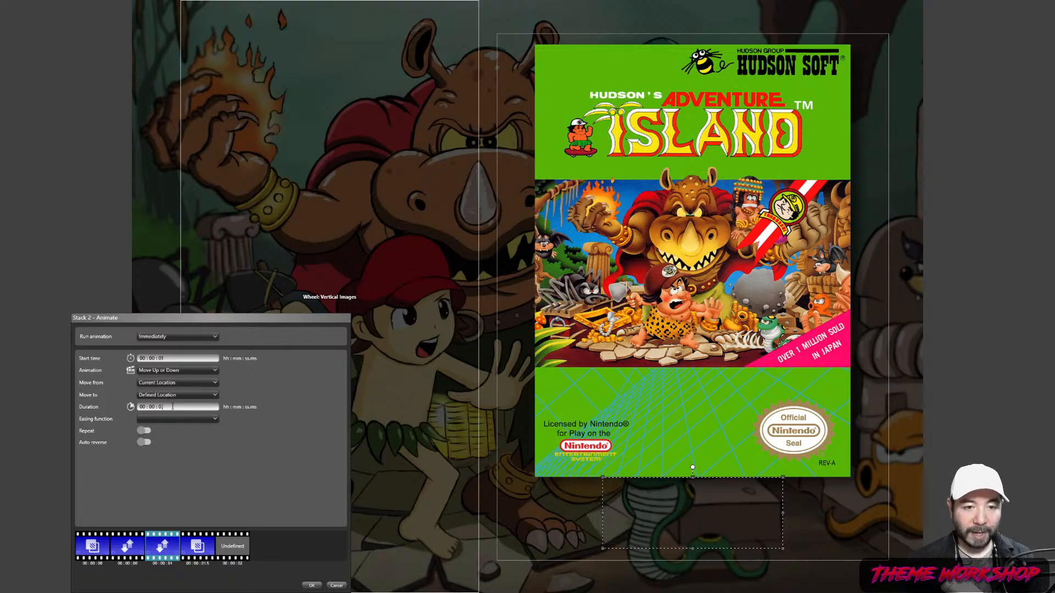
type(".5")
- Give the second vertical movement CubicEase easing in EaseOut mode and accept Stack 2's animation sequence
left_click(168, 418)
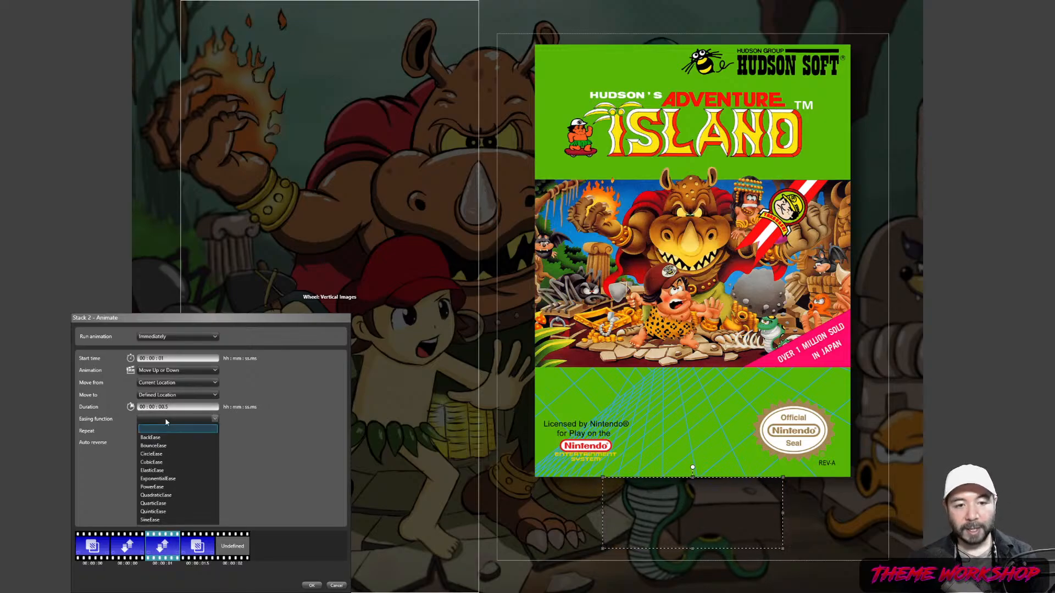
left_click(157, 465)
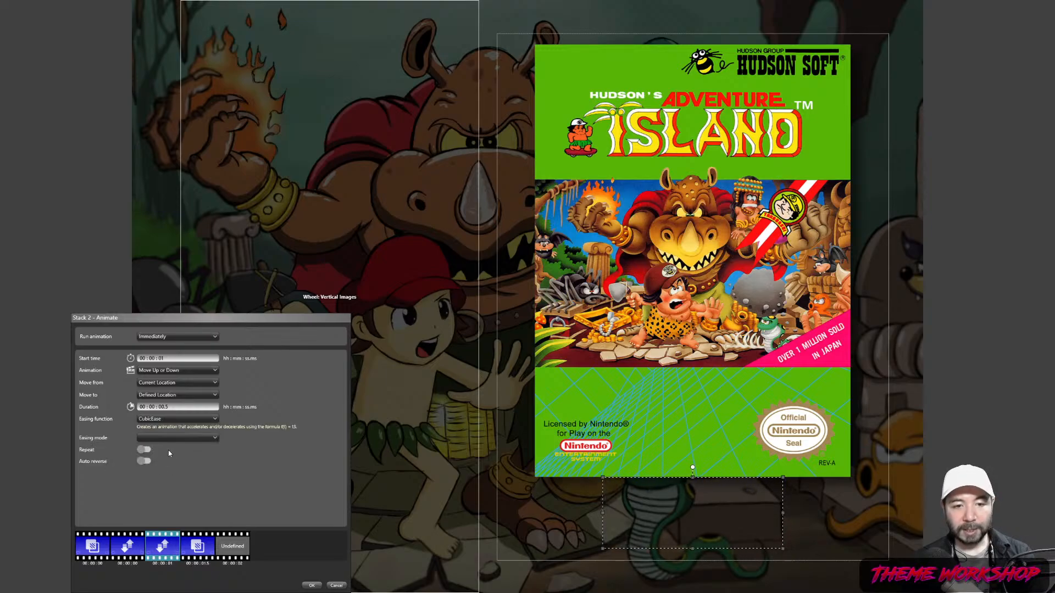
left_click(170, 437)
left_click(164, 463)
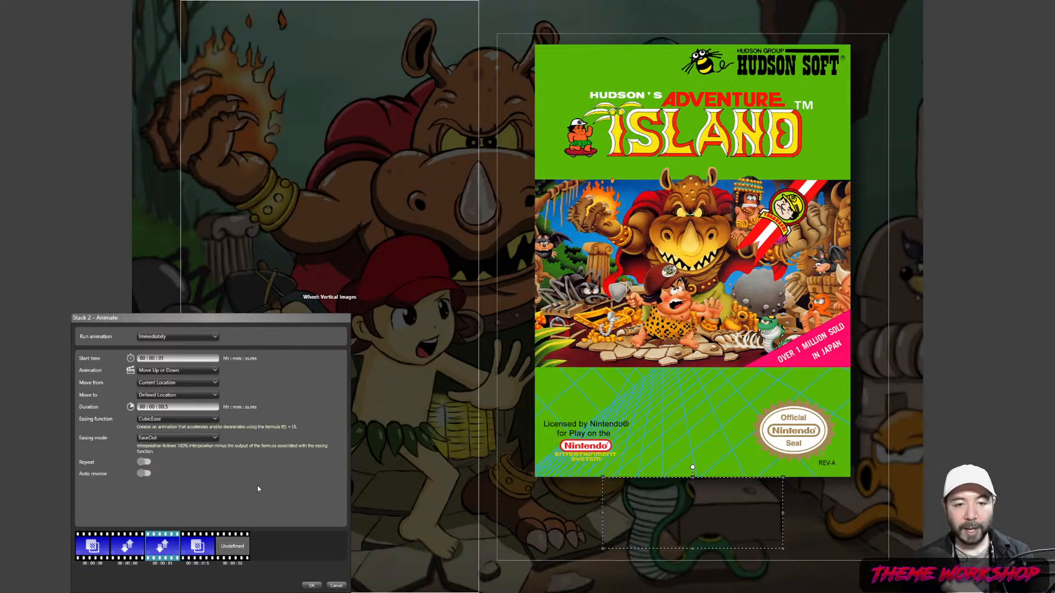
left_click(311, 585)
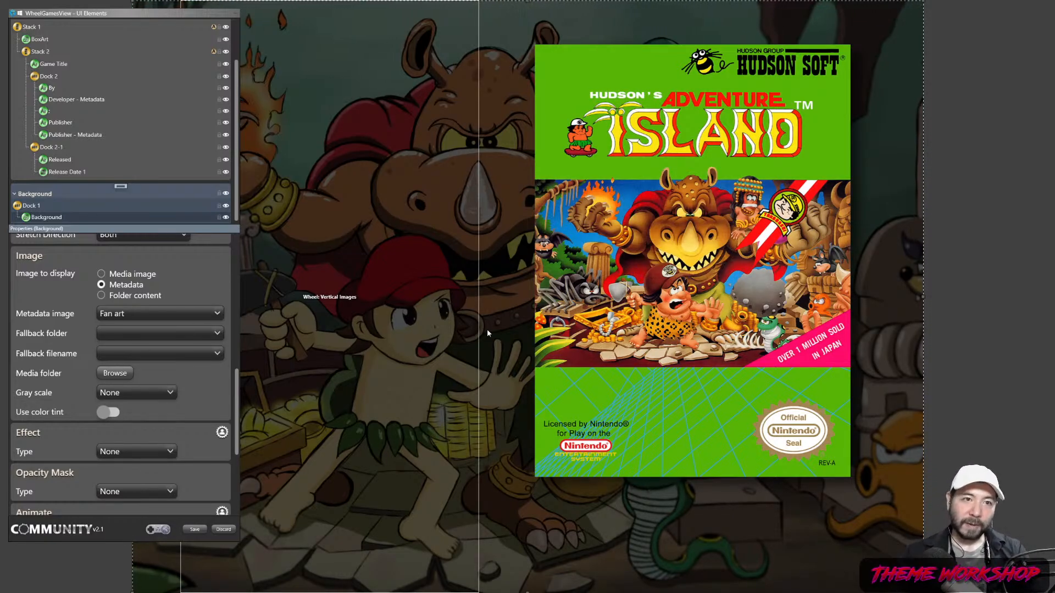
- Review the closing Opacity animation and the second Move Up or Down animation in Stack 2's sequence
left_click(44, 63)
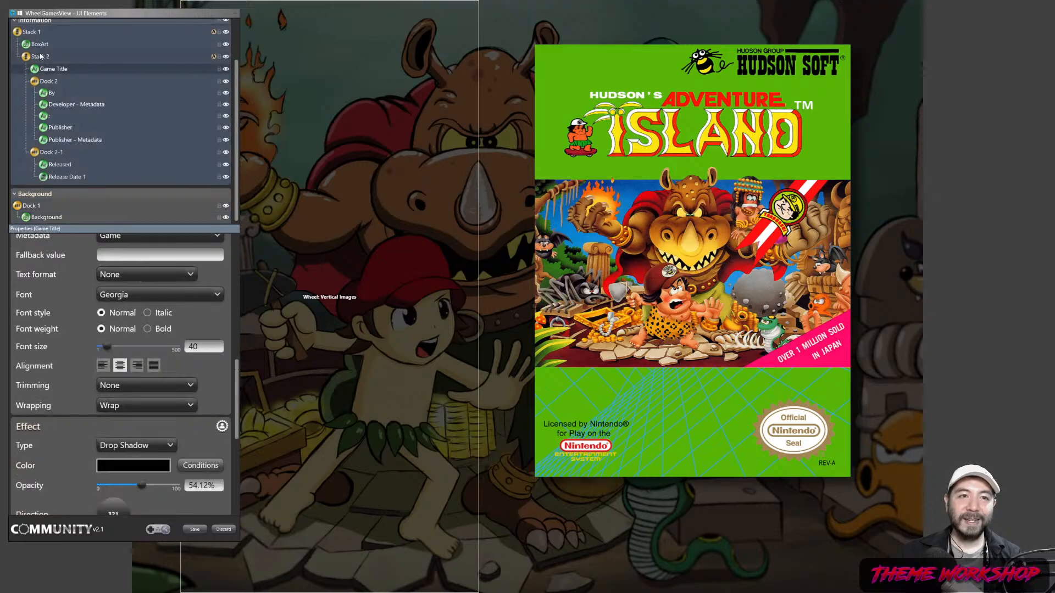
left_click(42, 57)
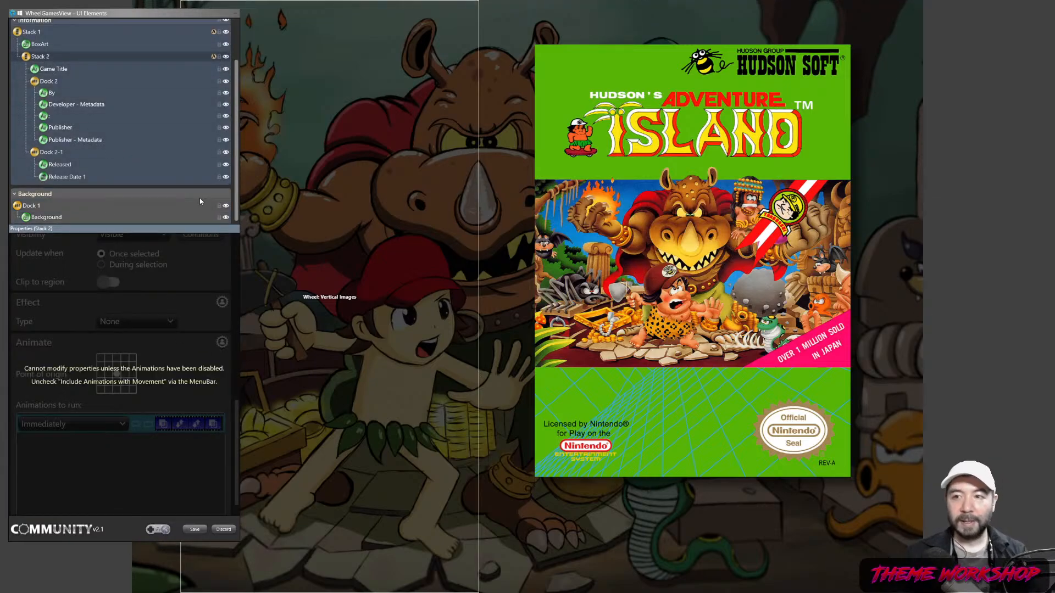
left_click(353, 188)
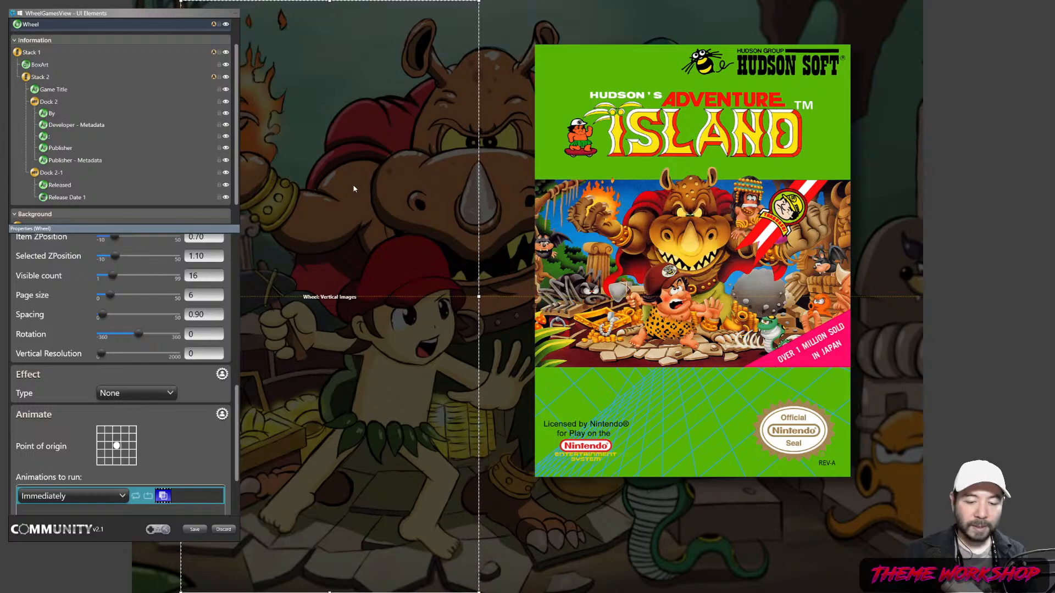
left_click(40, 78)
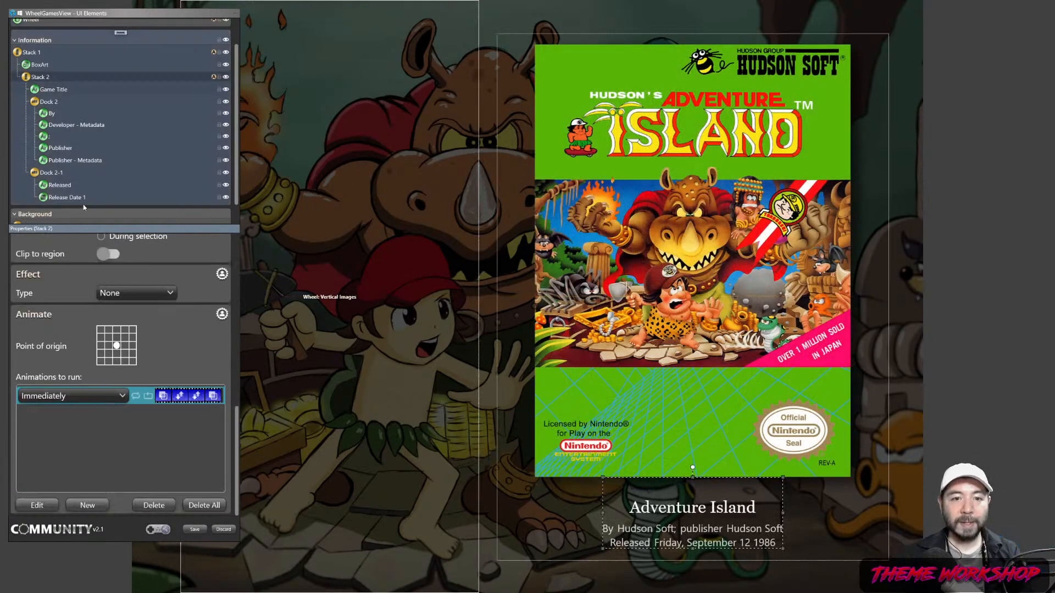
double_click(193, 400)
left_click(198, 546)
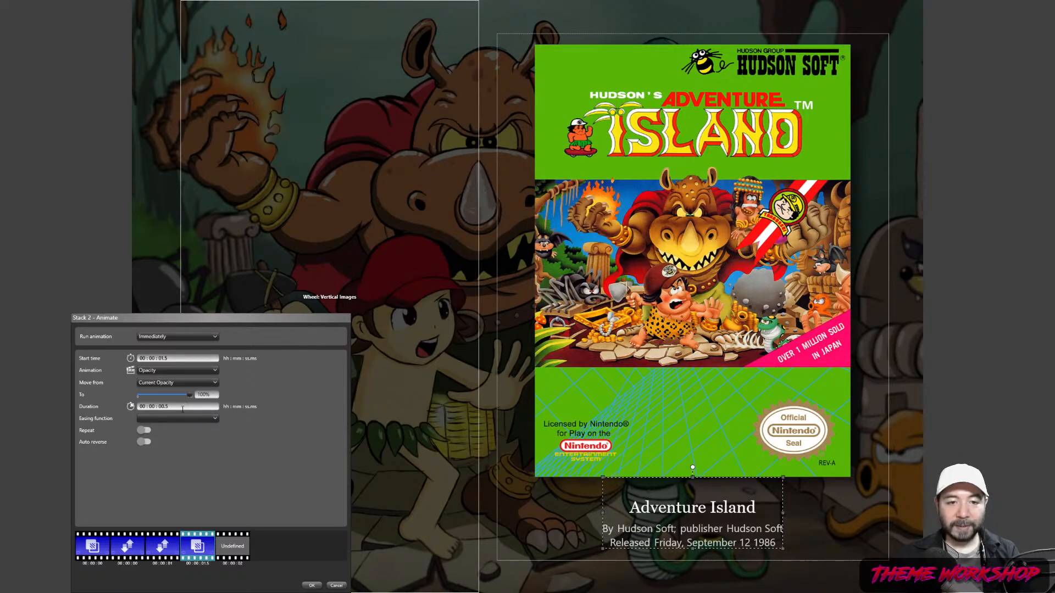
left_click(162, 547)
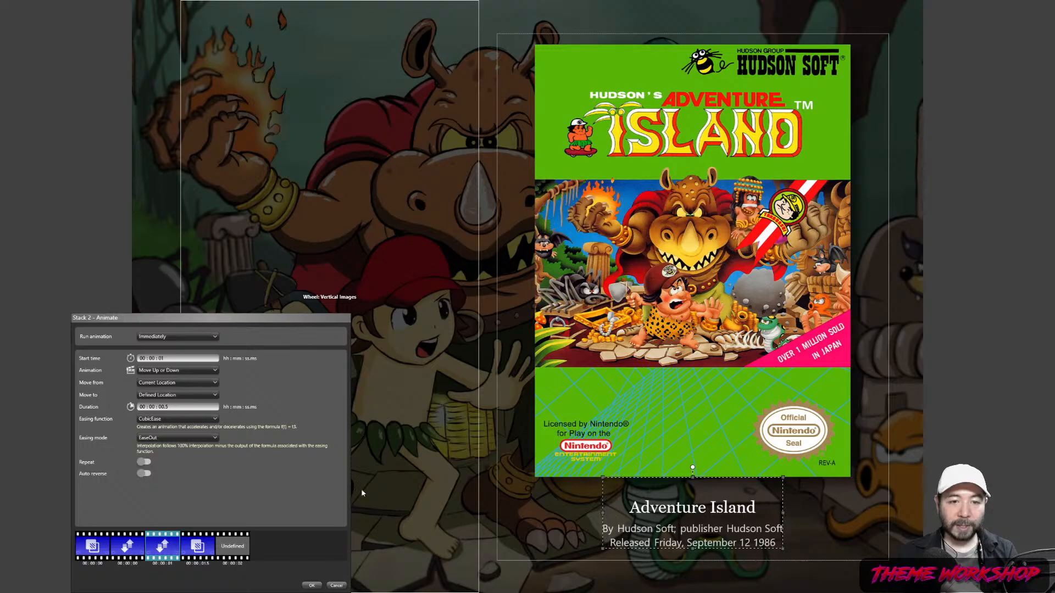
left_click(311, 586)
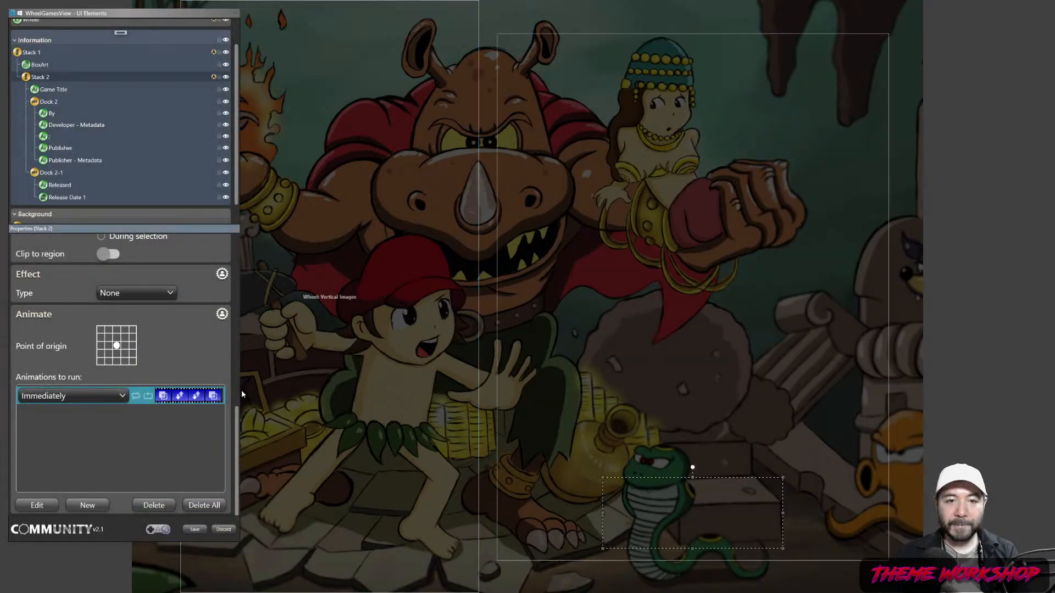
- Save the wheel games view and preview its animations with Adventure Island 3 and Adventure Island
left_click(195, 529)
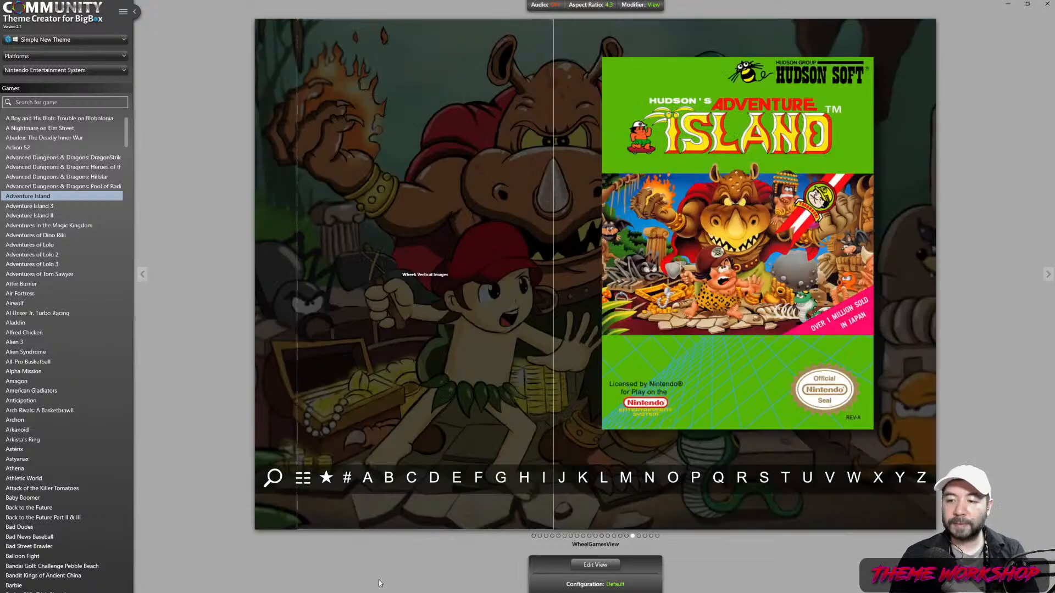
left_click(40, 207)
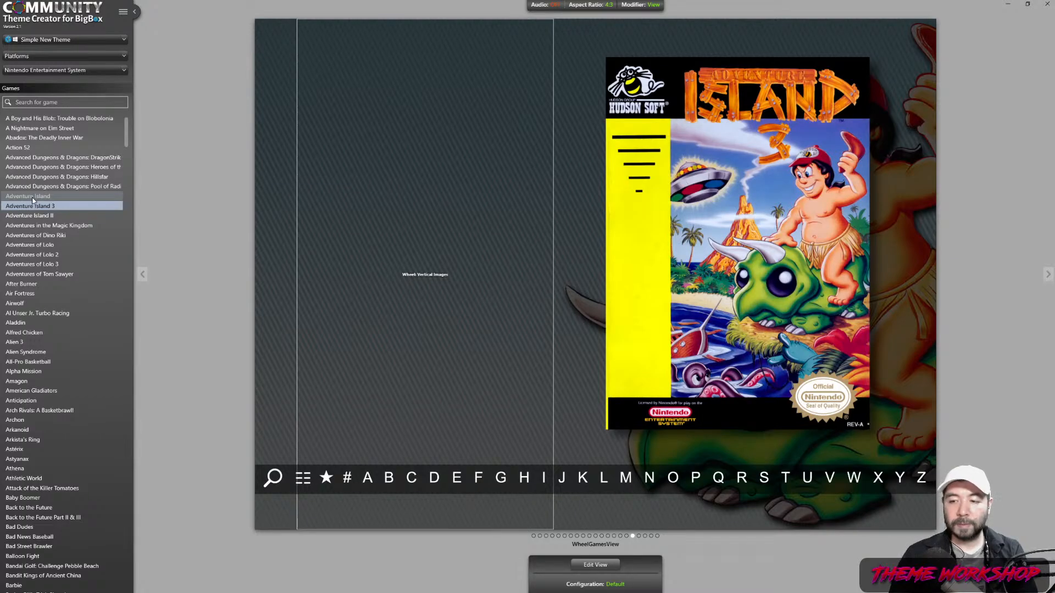
left_click(33, 197)
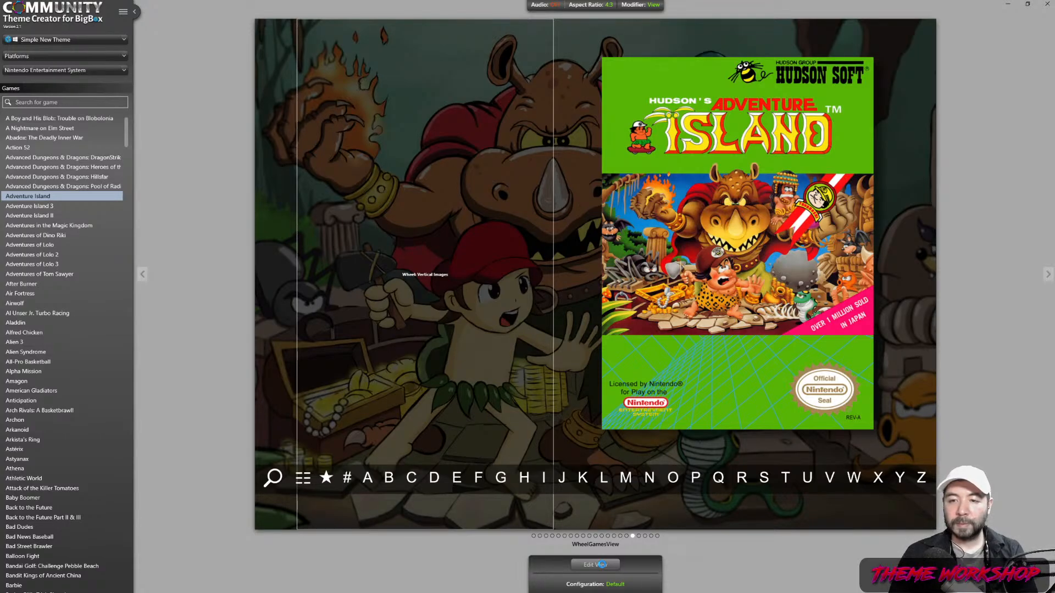
- Reopen the view for editing and make Stack 2's 1-second Move Up or Down animation move to New Location 0
left_click(602, 565)
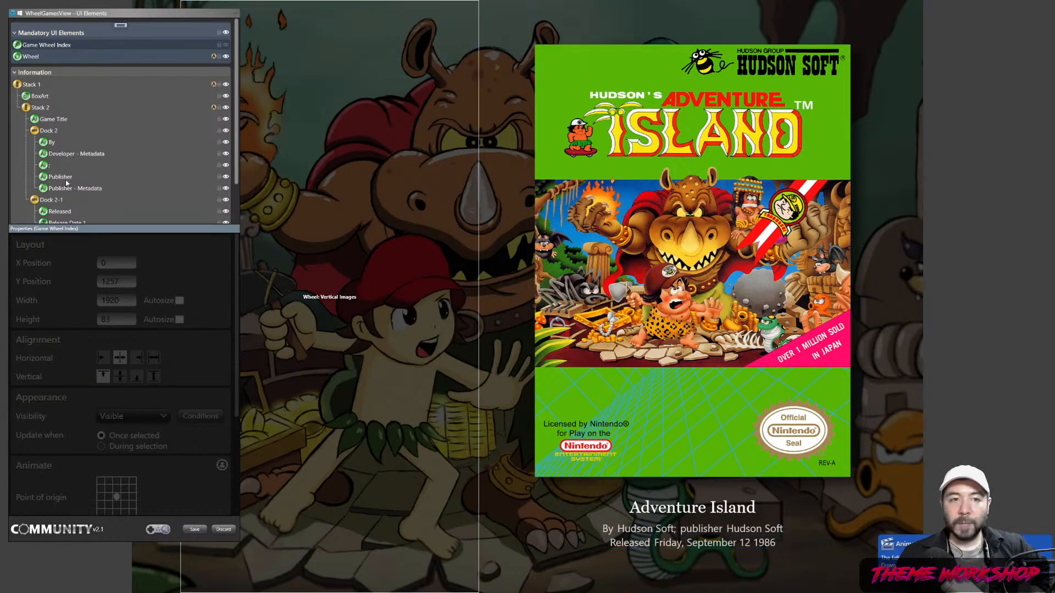
left_click(41, 108)
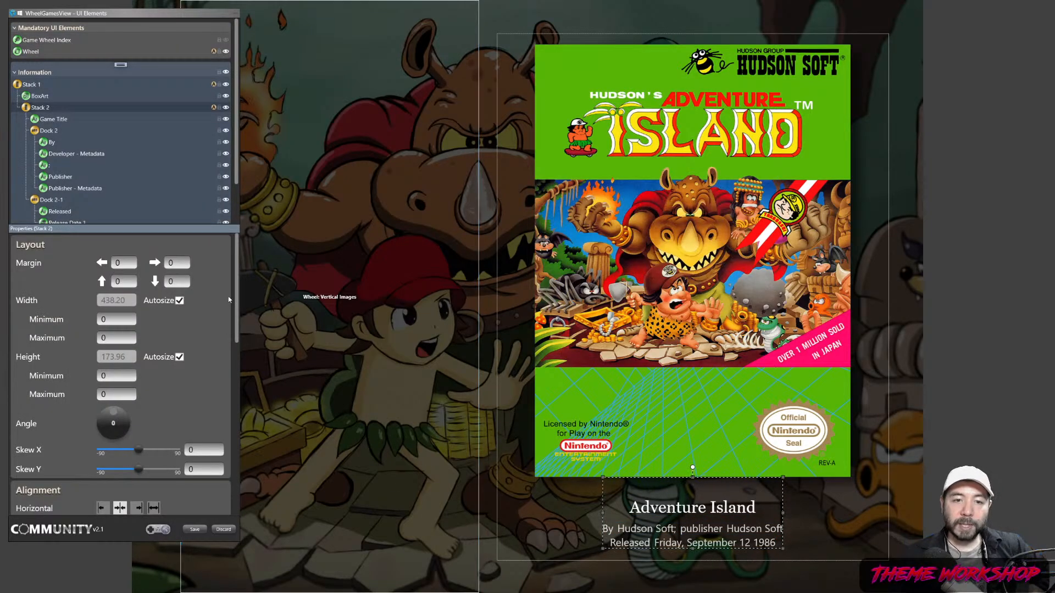
left_click_drag(236, 291, 252, 503)
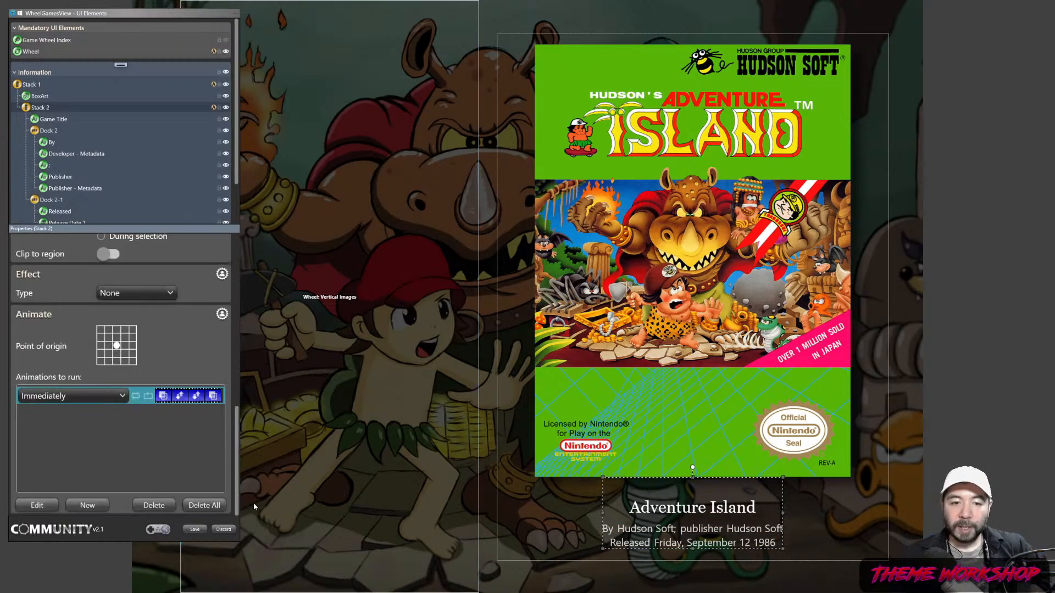
double_click(204, 398)
left_click(128, 547)
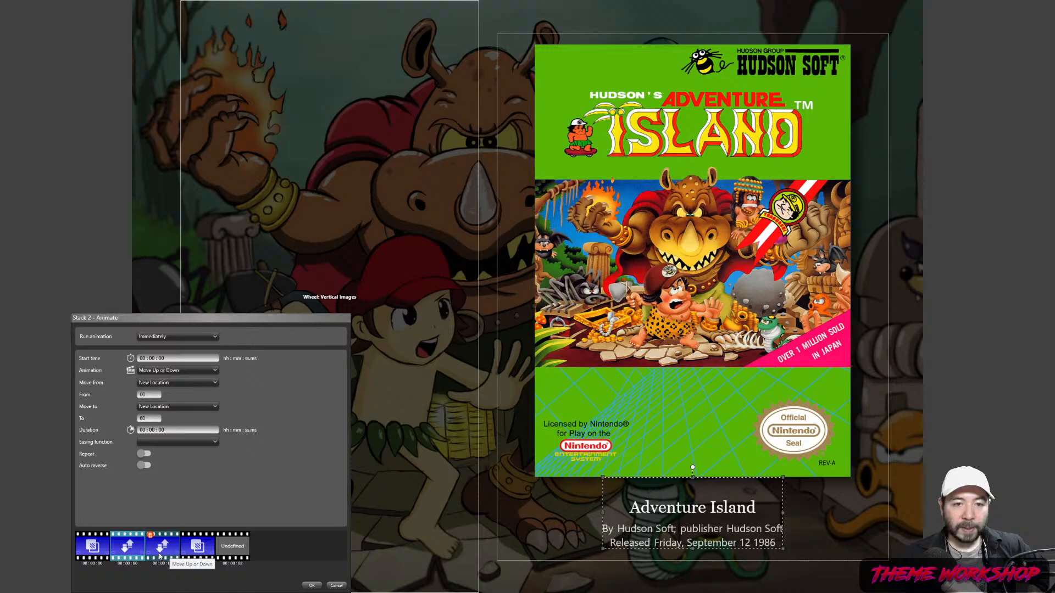
left_click(159, 555)
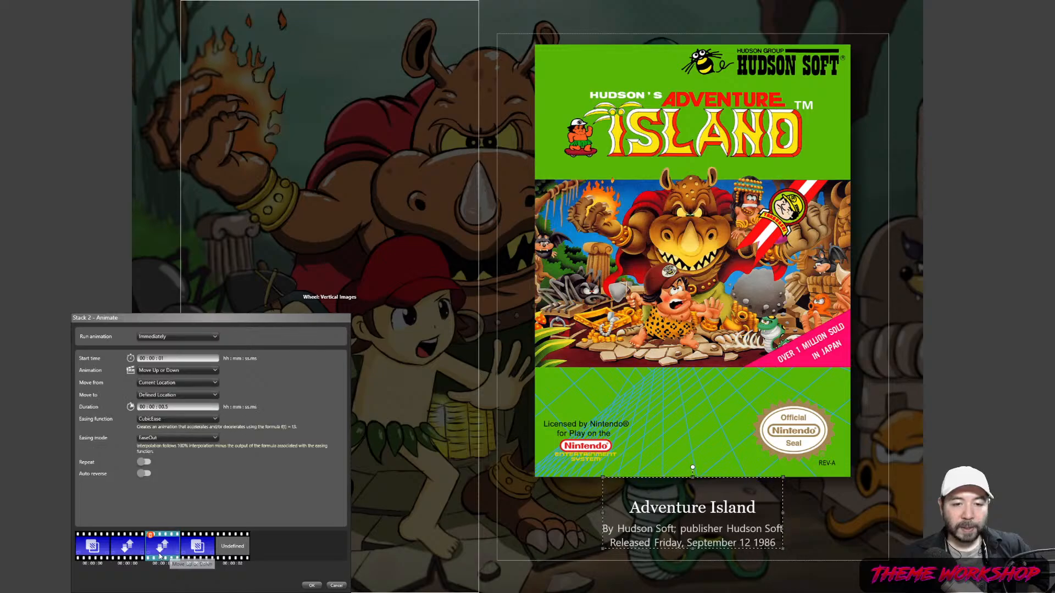
left_click(175, 395)
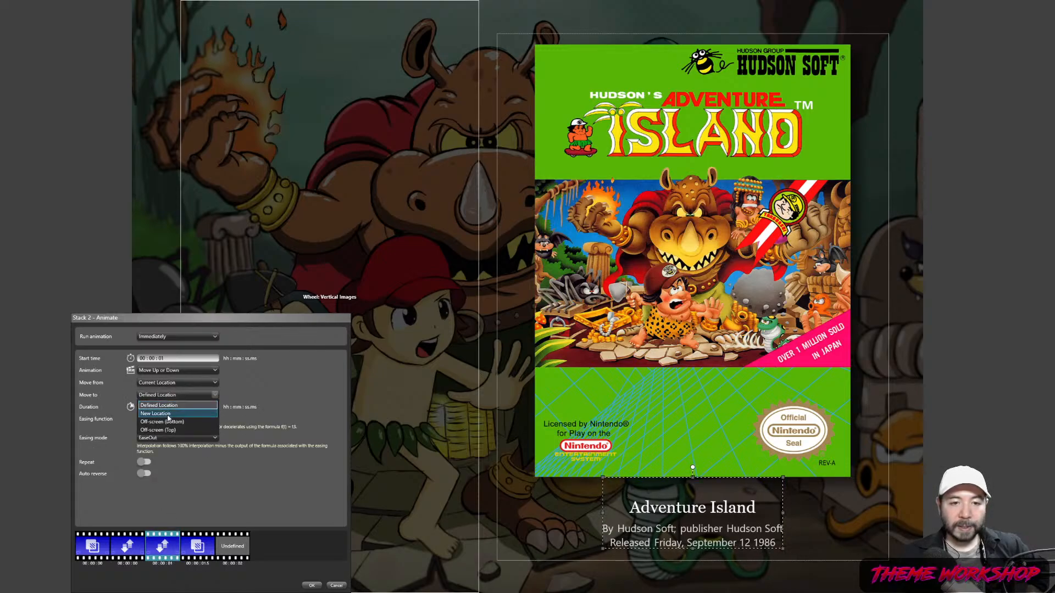
left_click(168, 415)
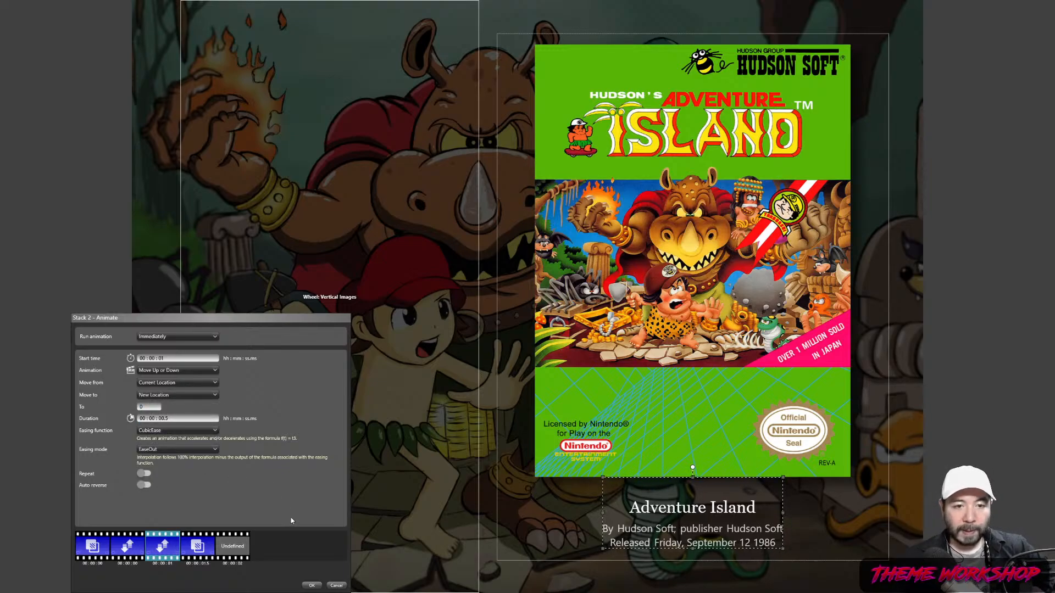
left_click(311, 585)
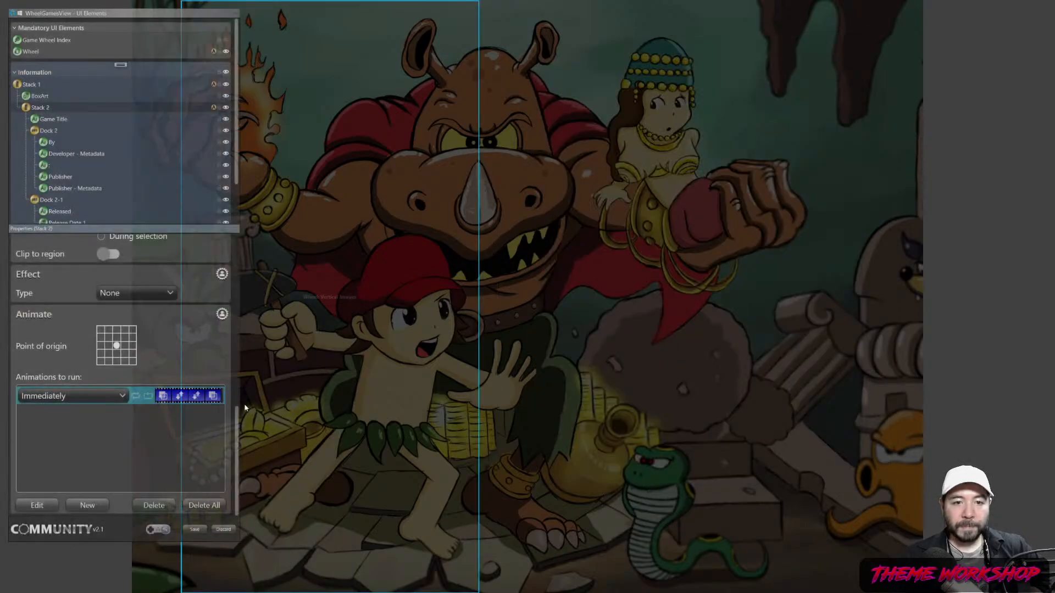
- Save the edited view and preview the information block's animation with Adventure Island and Adventure Island 3
left_click_drag(238, 409, 238, 247)
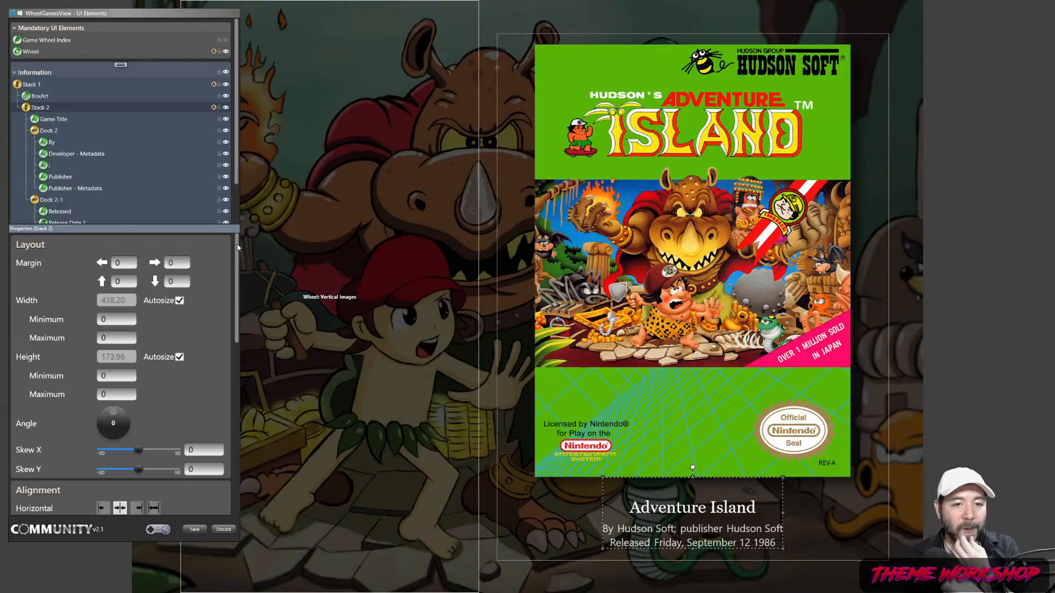
left_click(192, 530)
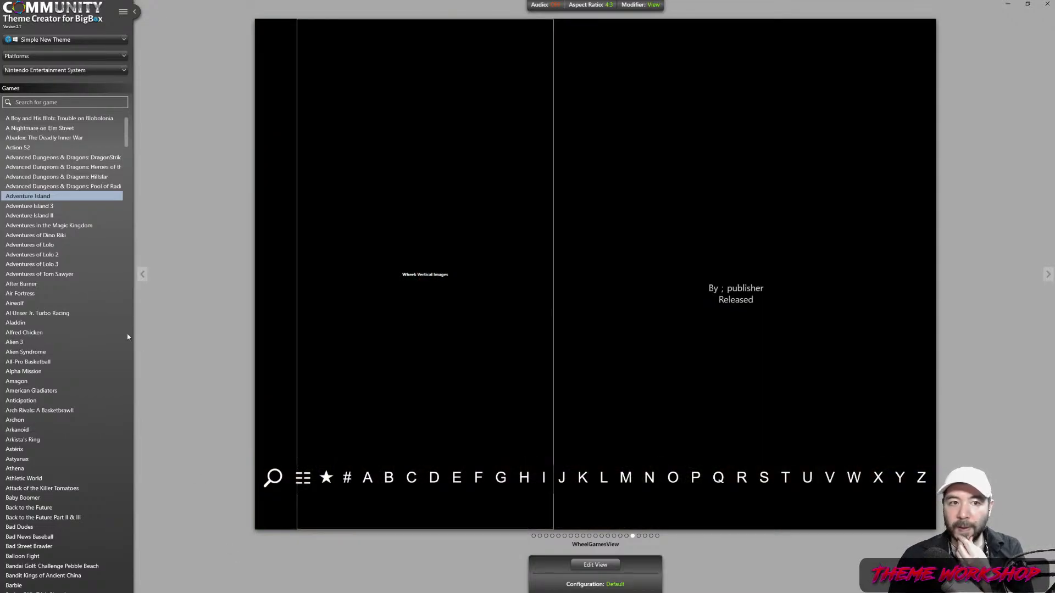
left_click(34, 197)
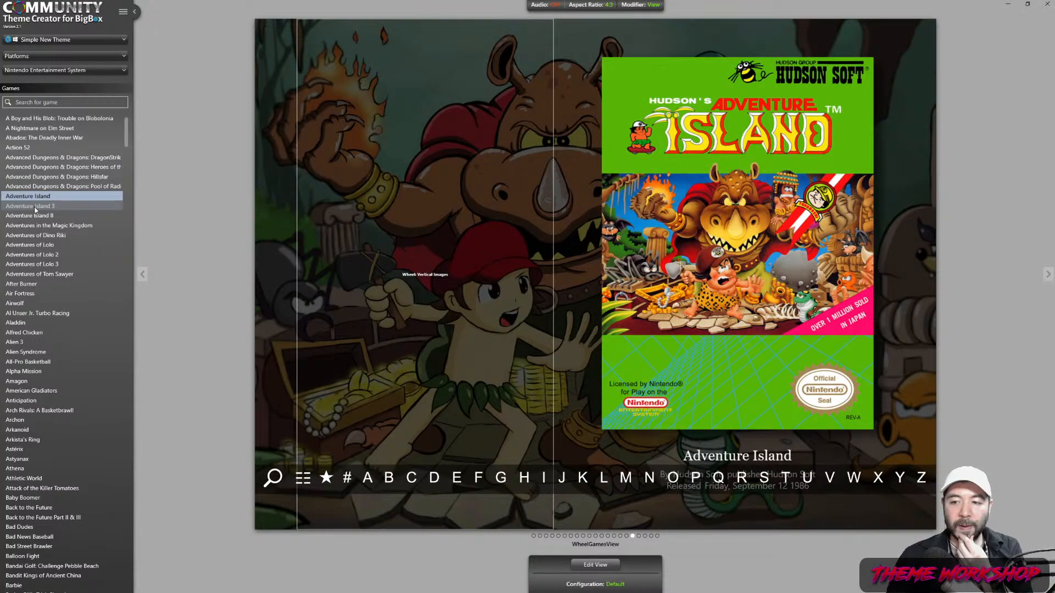
left_click(34, 206)
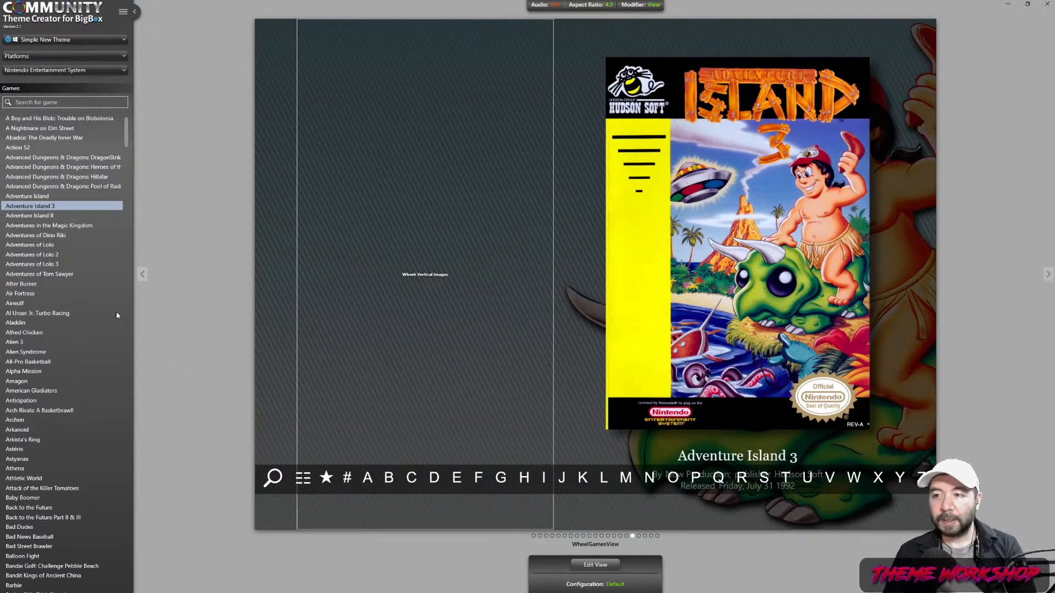
- Preview the view on the Nintendo Game Boy platform, and on Nintendo Entertainment System with Adventure Island II
left_click(71, 71)
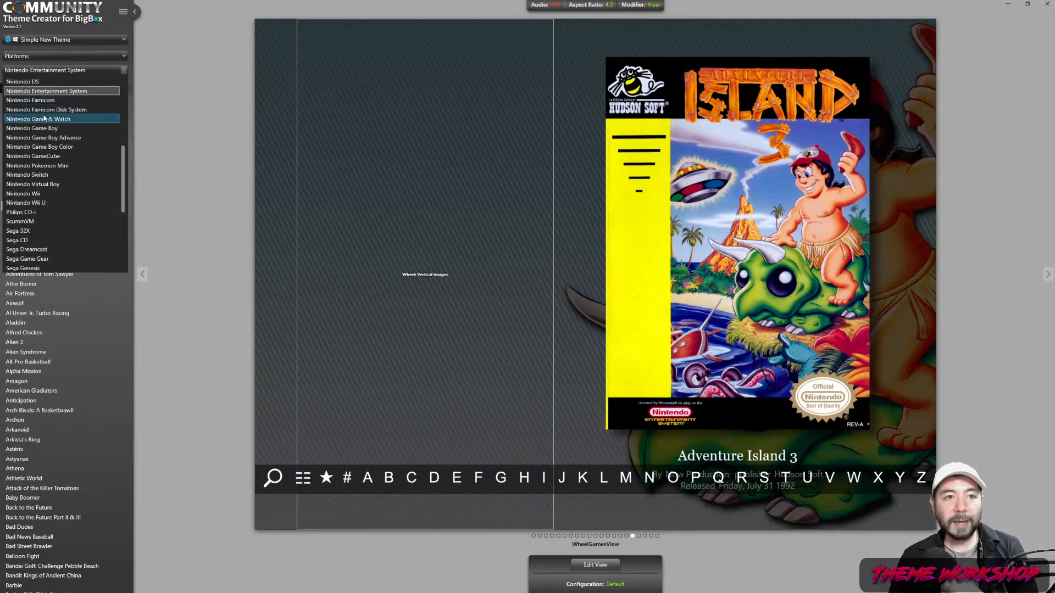
left_click(46, 129)
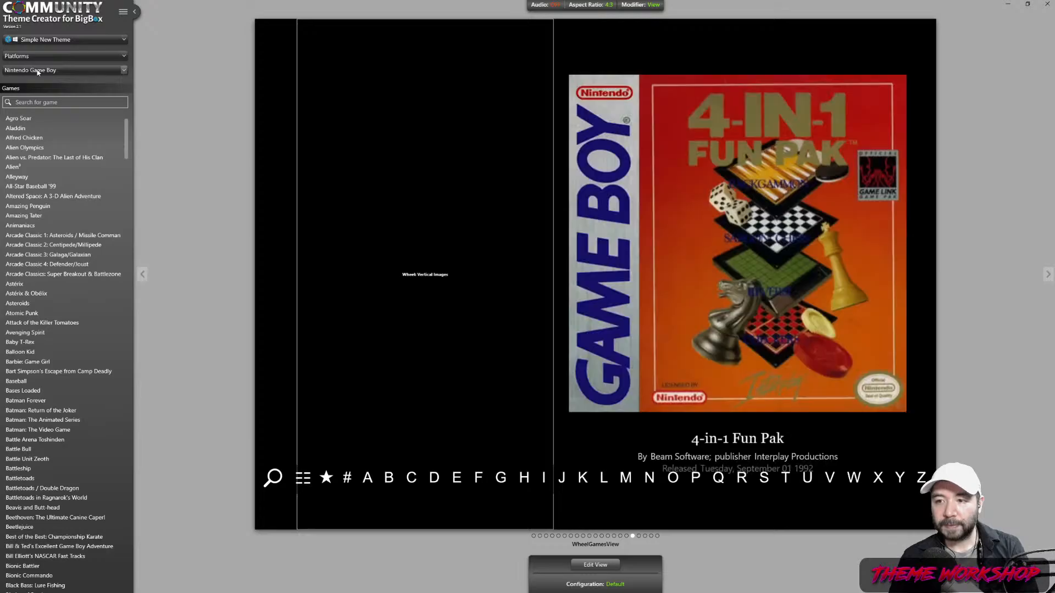
left_click(37, 71)
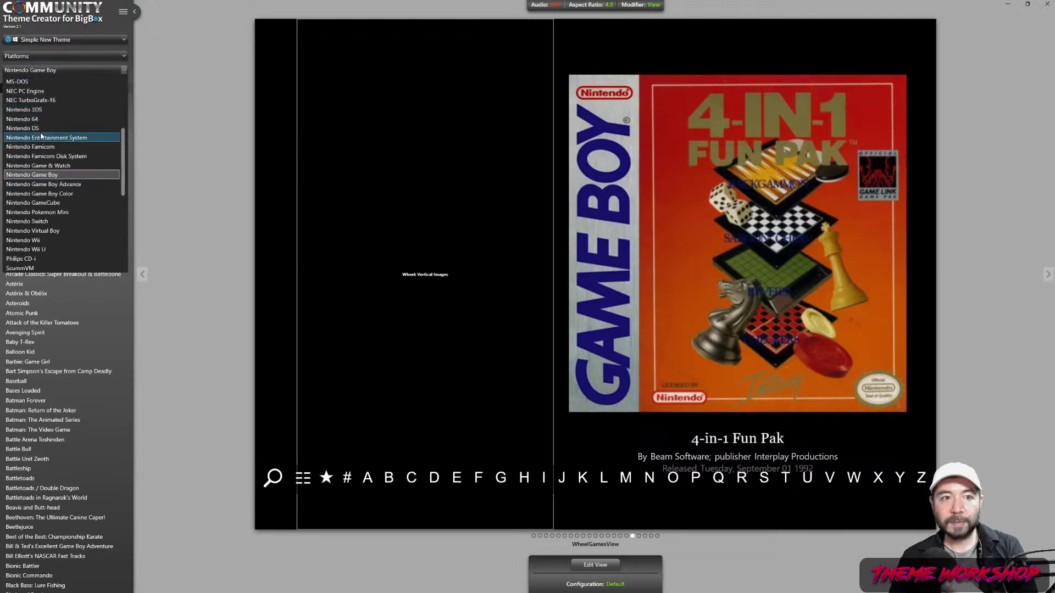
left_click(47, 193)
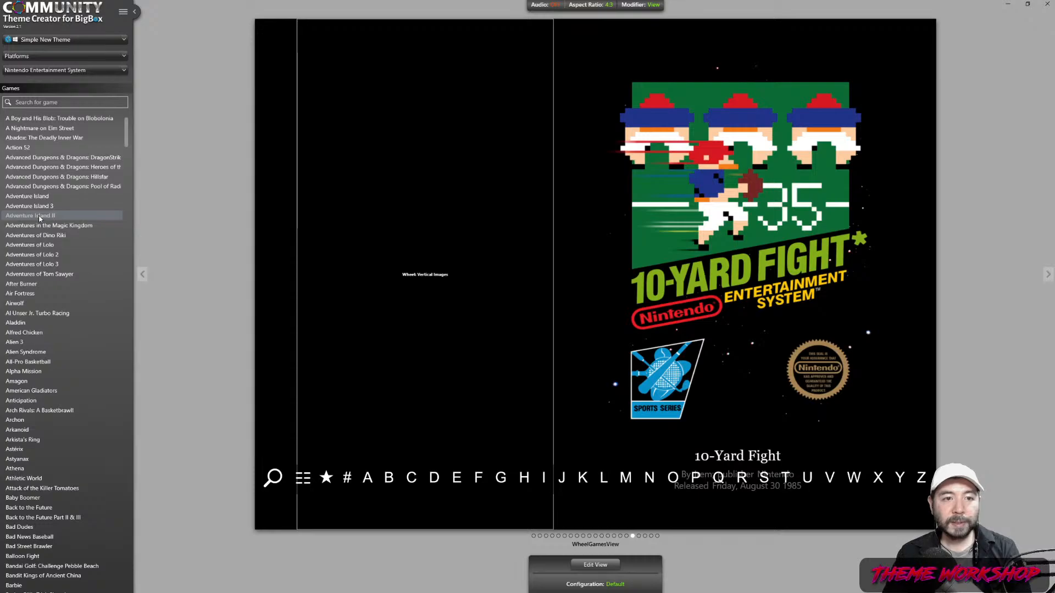
left_click(40, 216)
- Reopen the view for editing and examine the settings of both Move Up or Down animations in Stack 2's sequence
left_click(601, 566)
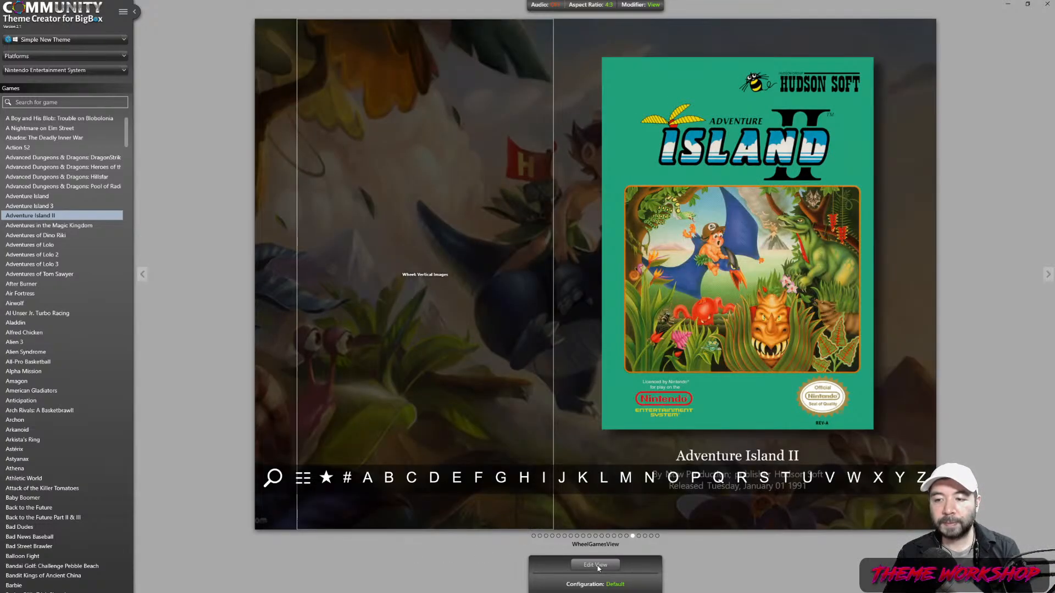
left_click(597, 566)
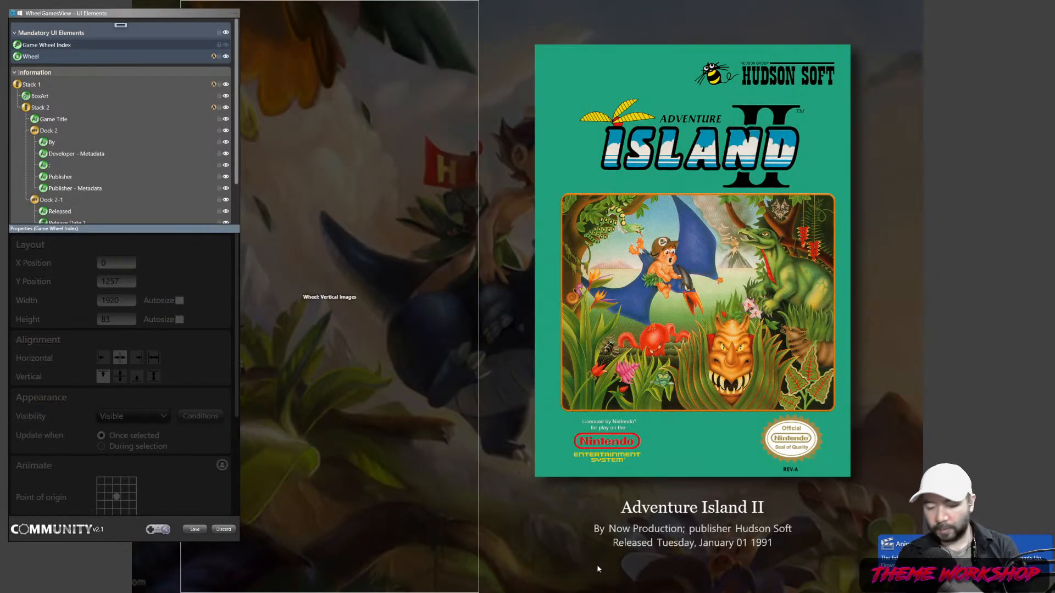
key("ctrl+a")
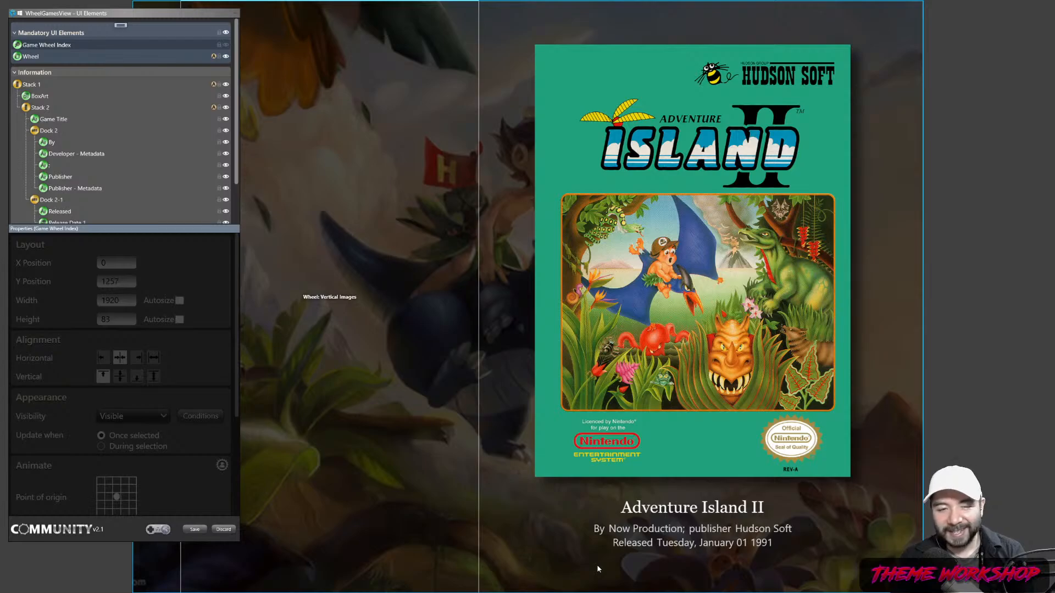
scroll(93, 140, "down", 2)
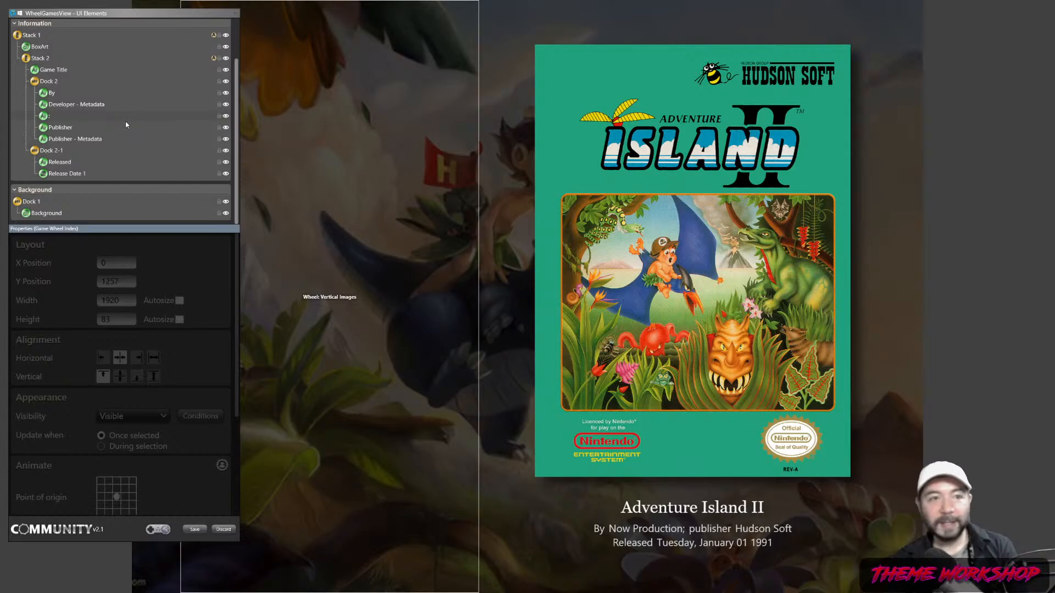
left_click(50, 58)
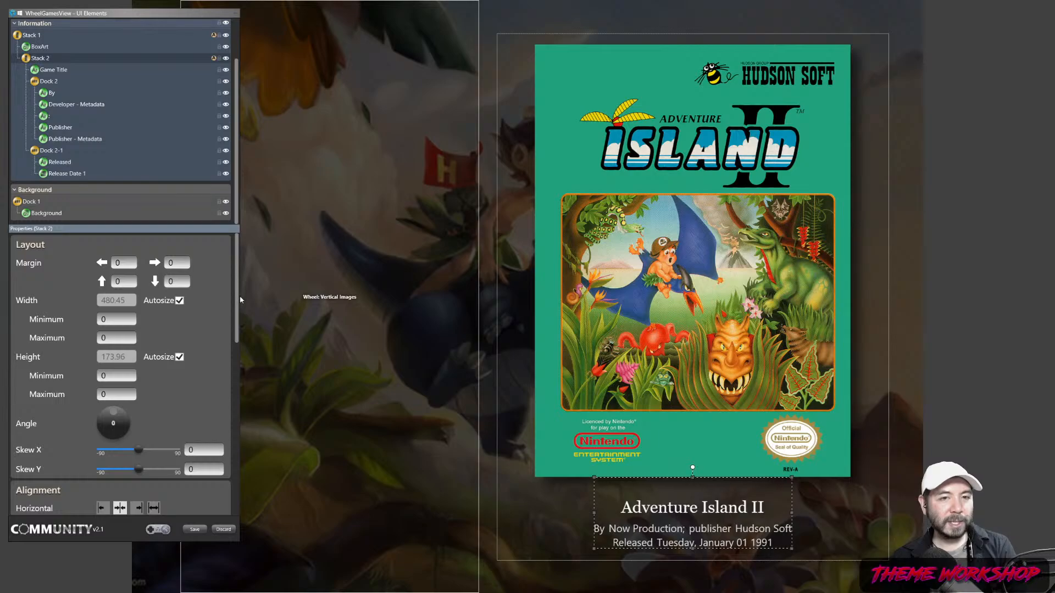
scroll(234, 352, "down", 10)
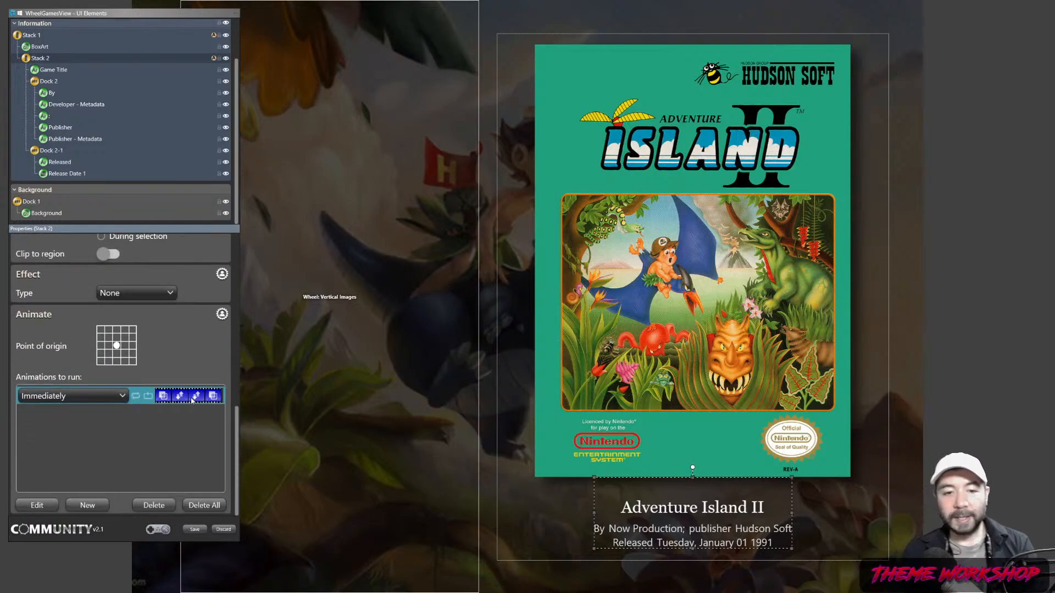
double_click(191, 401)
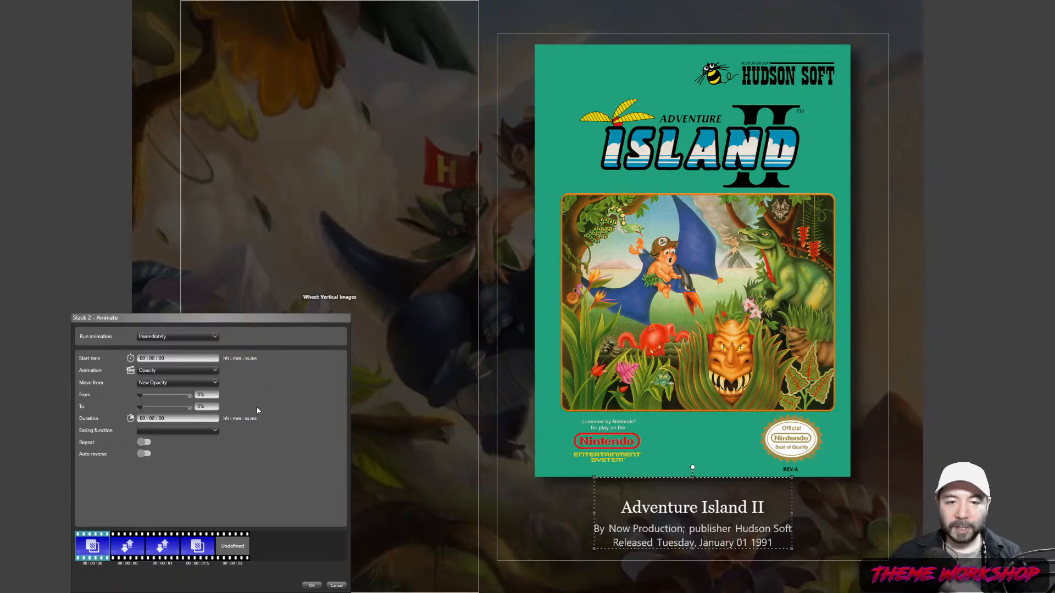
left_click(127, 546)
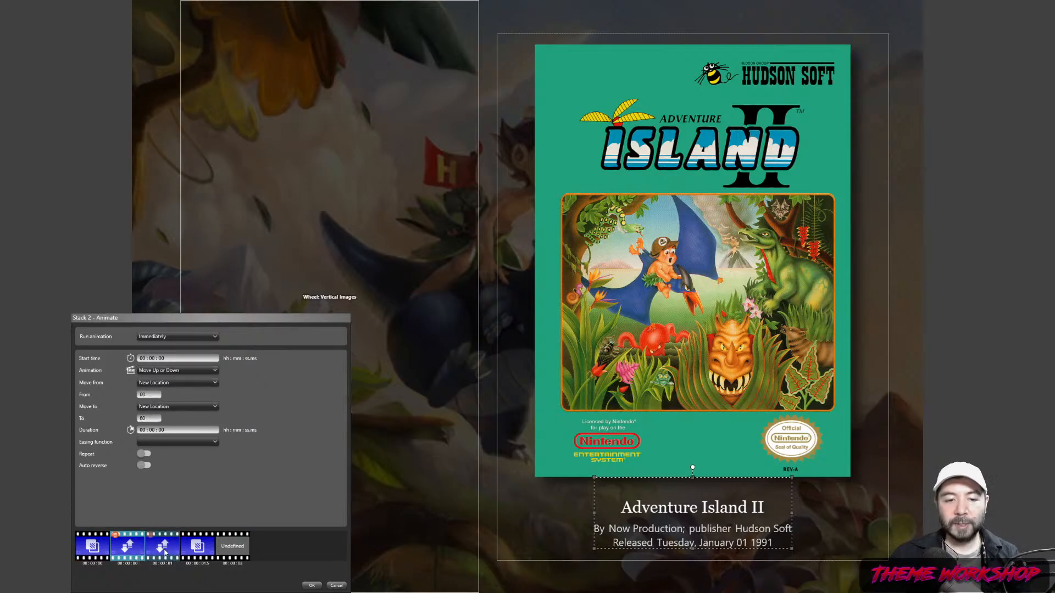
left_click(164, 552)
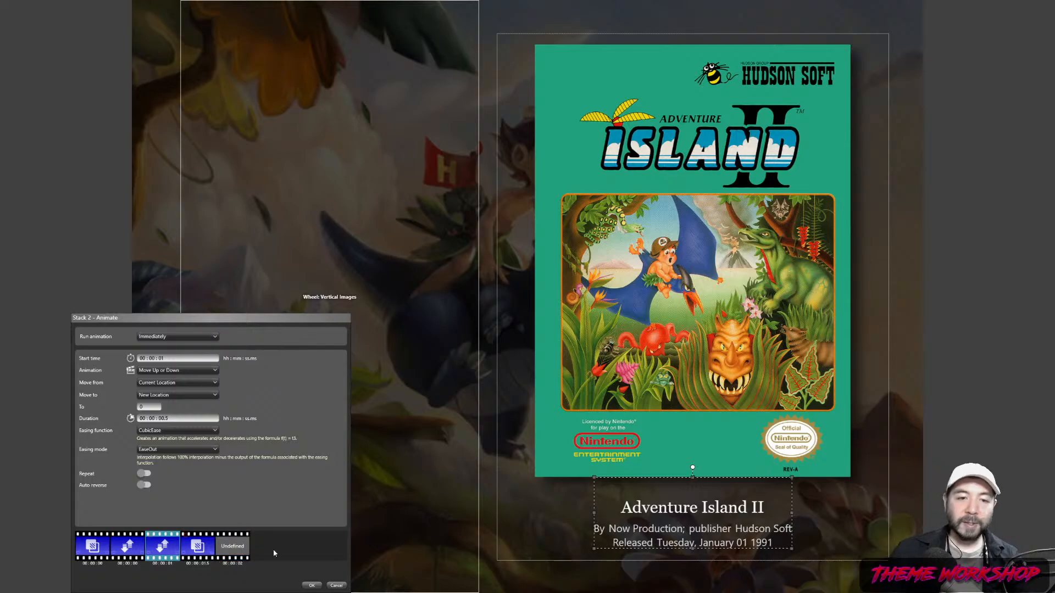
- Confirm Stack 2's animations, save the view, and paste a copy of WheelGamesView into the empty Wheel2GamesView
left_click(311, 585)
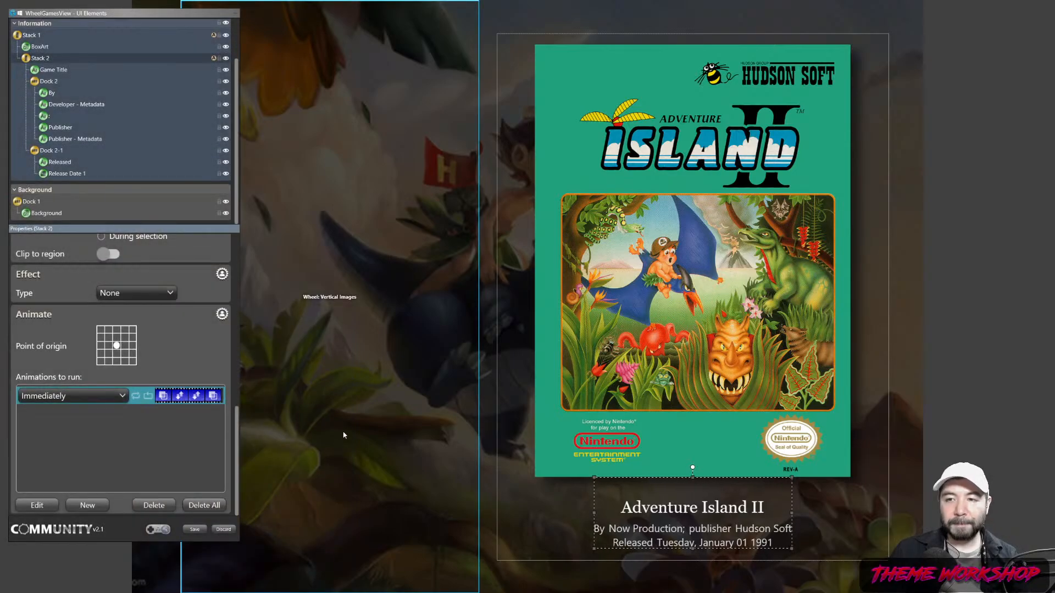
left_click(195, 528)
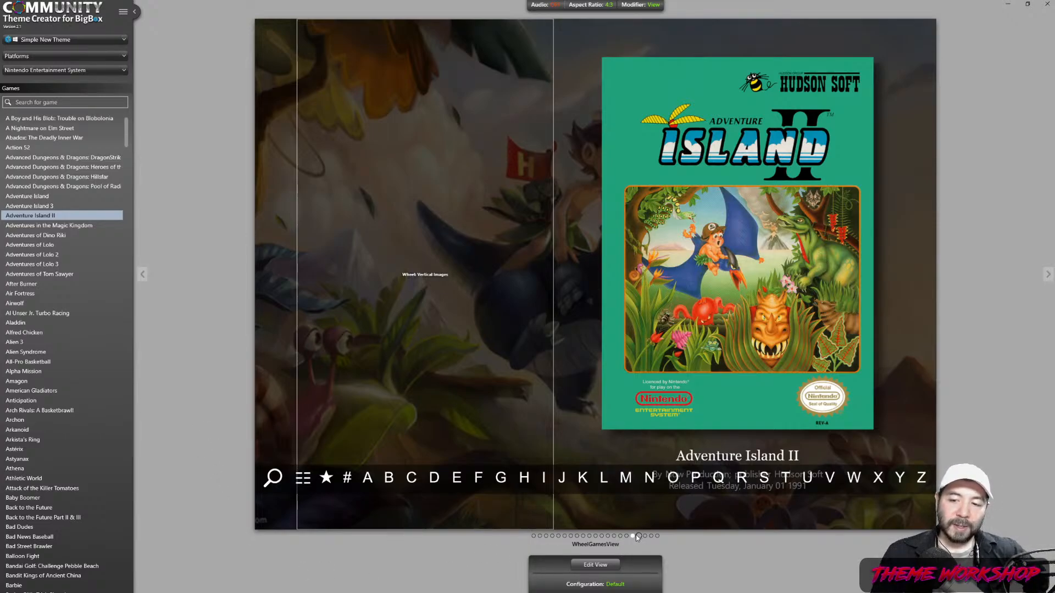
right_click(600, 582)
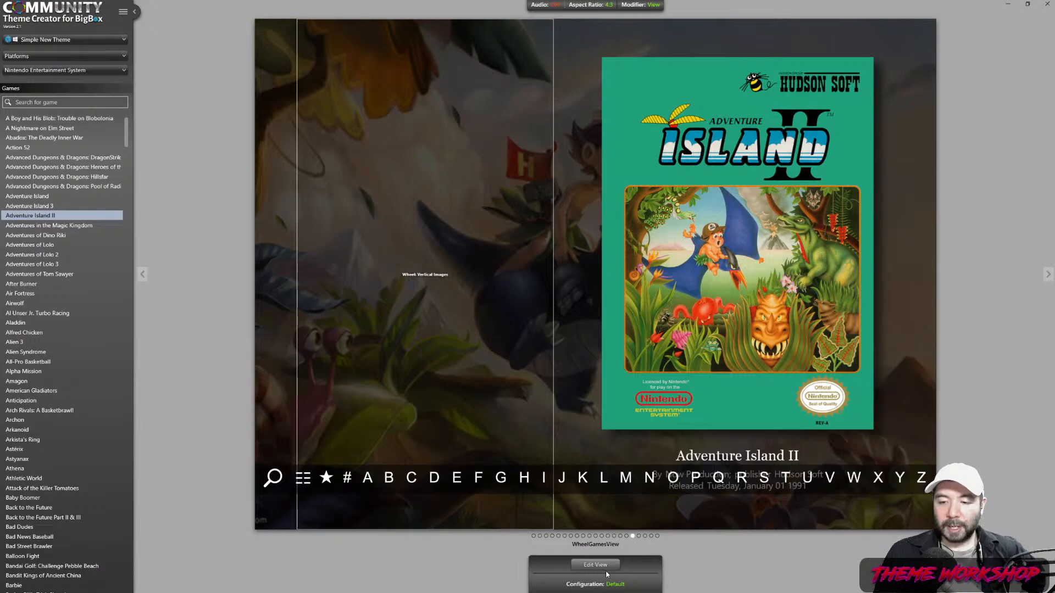
left_click(639, 536)
right_click(591, 585)
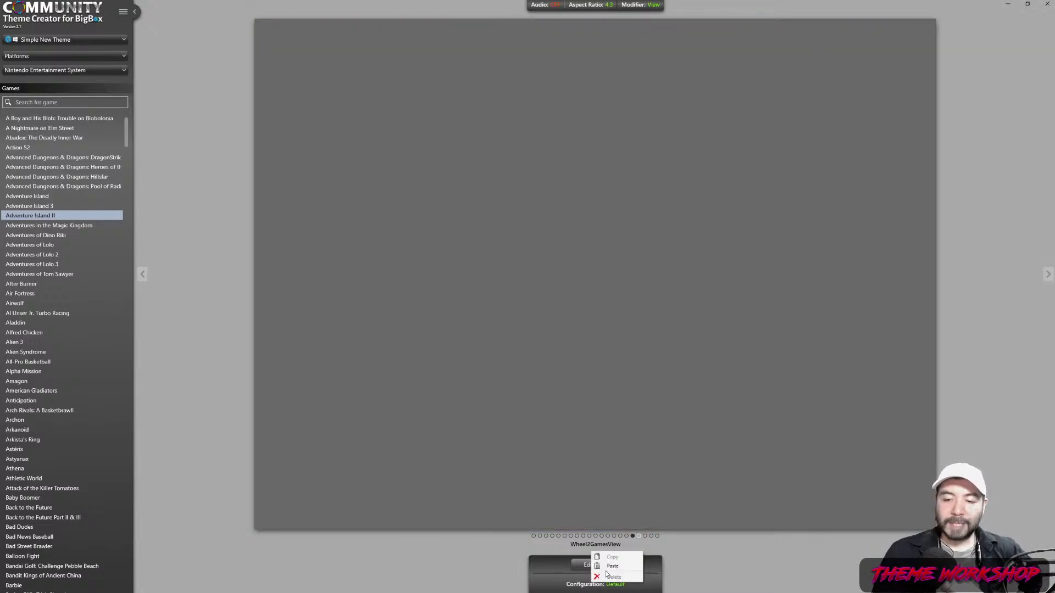
left_click(610, 567)
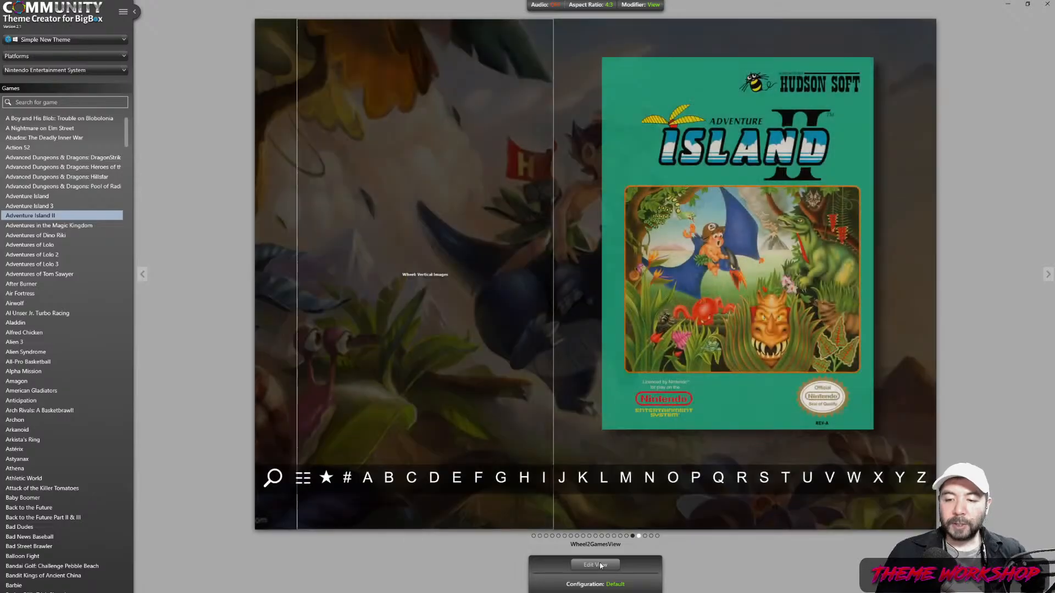
- Open Wheel2GamesView for editing and add a Selected Item Video element to the Information group
left_click(598, 565)
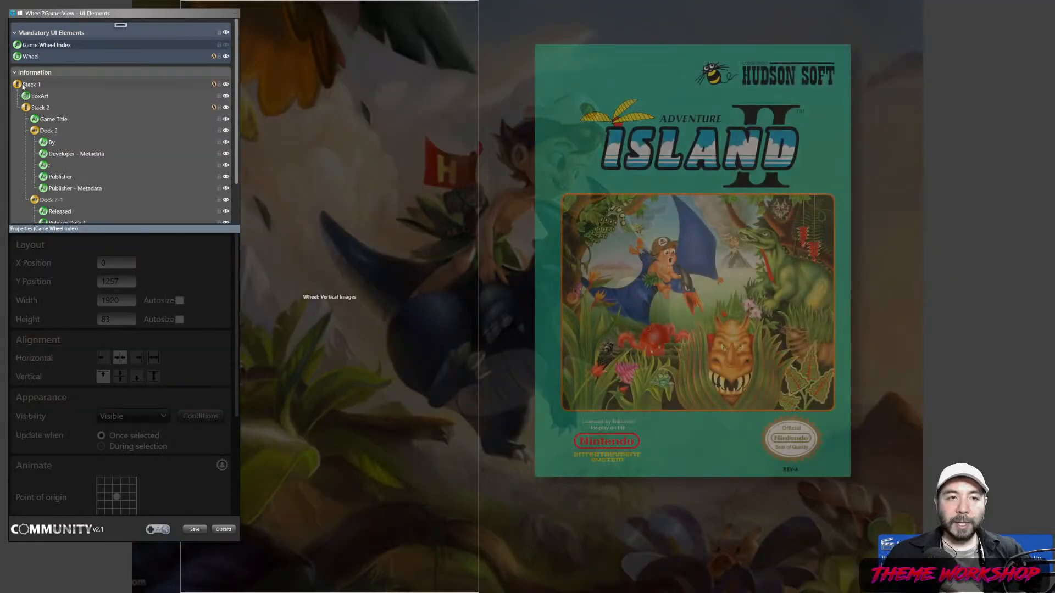
scroll(85, 56, "down", 1)
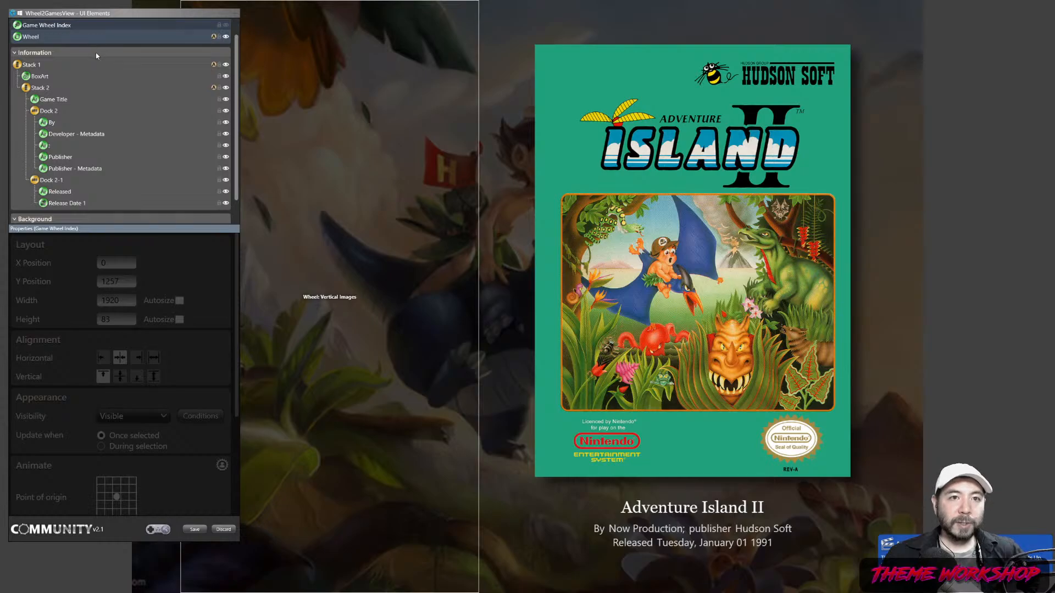
left_click(121, 44)
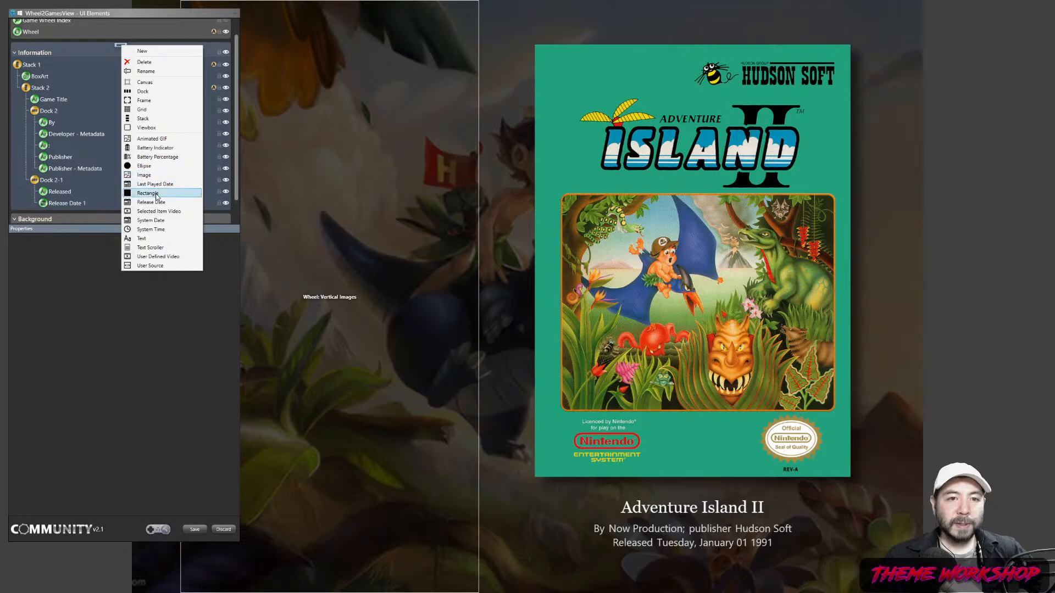
left_click(165, 211)
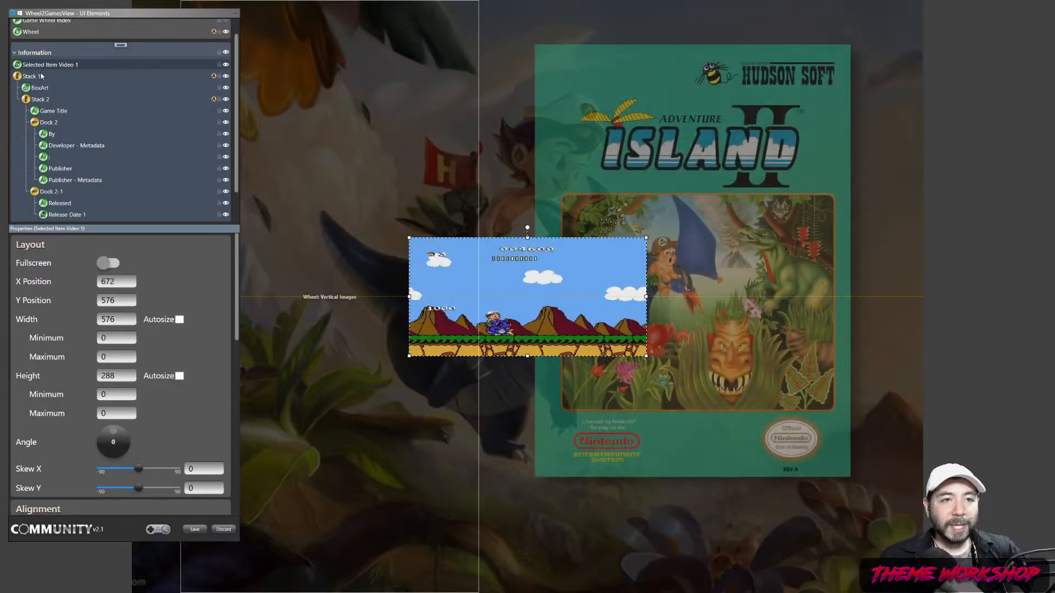
- Try placing a new Canvas inside Stack 1 above BoxArt, and delete that canvas
left_click(41, 76)
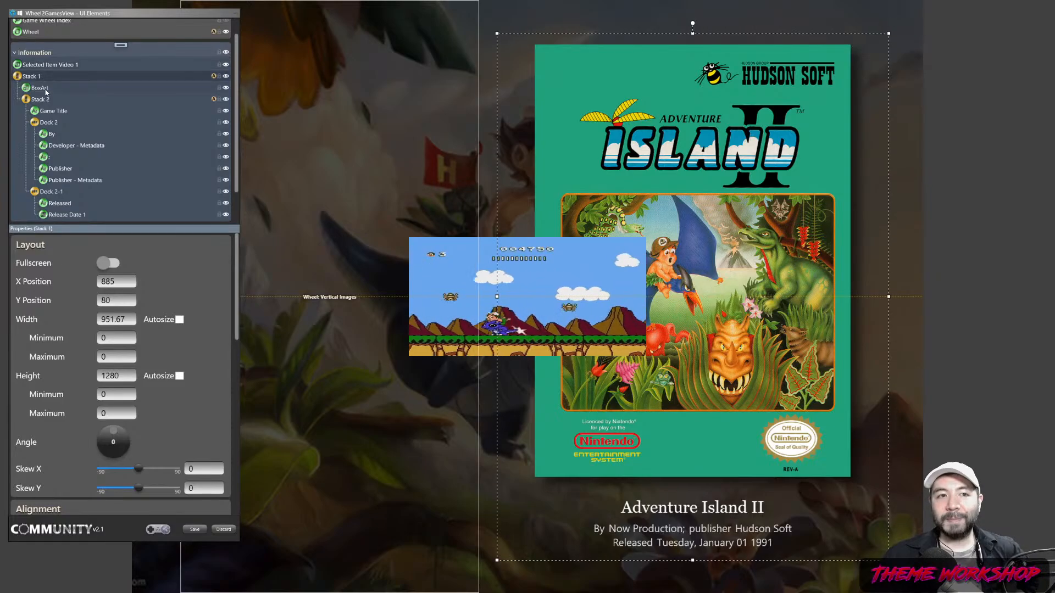
left_click(45, 90)
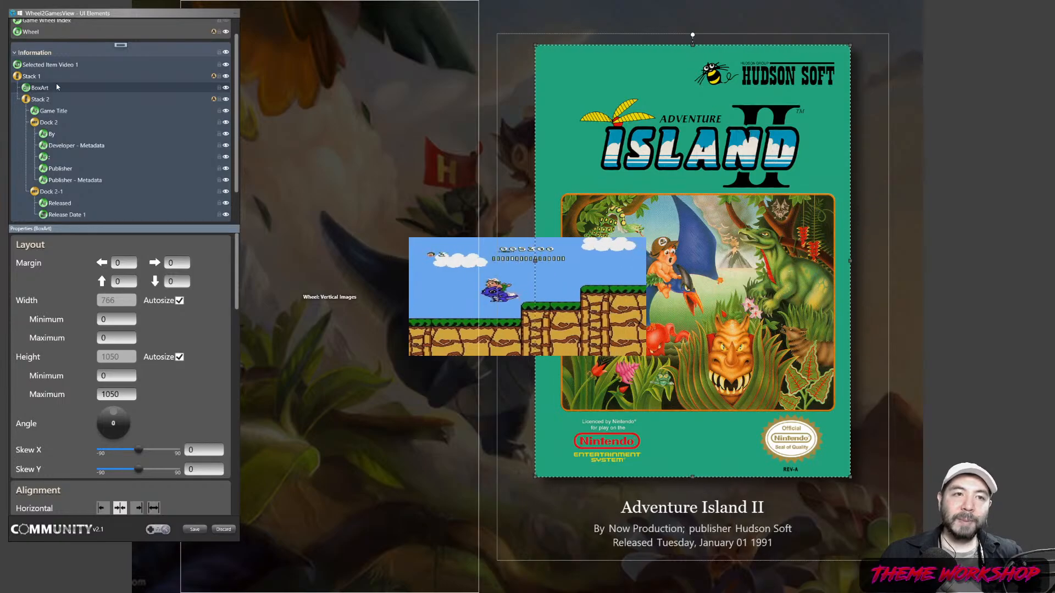
left_click(110, 47)
left_click(121, 47)
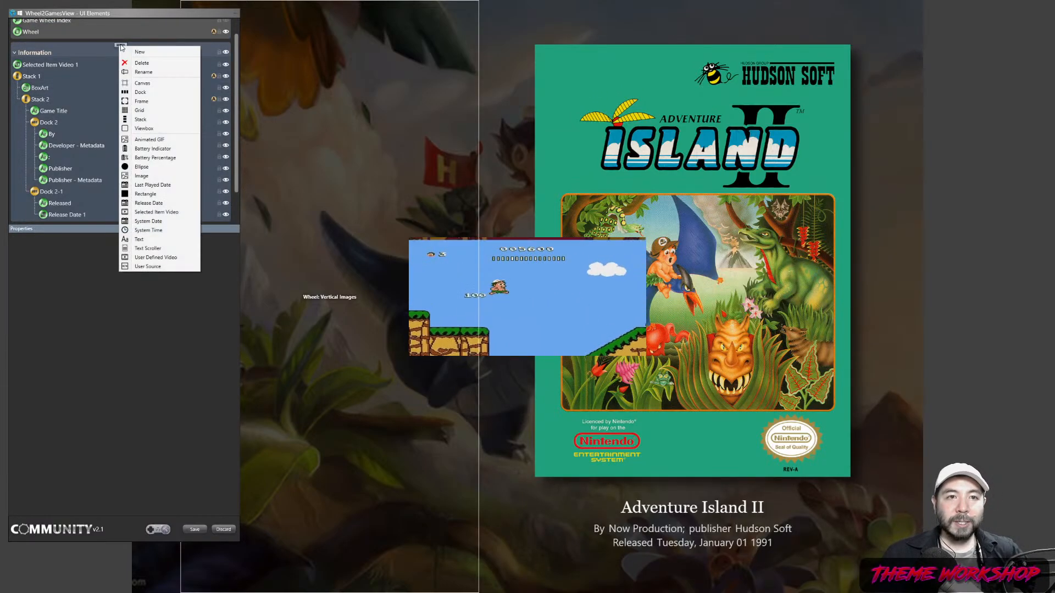
left_click(147, 83)
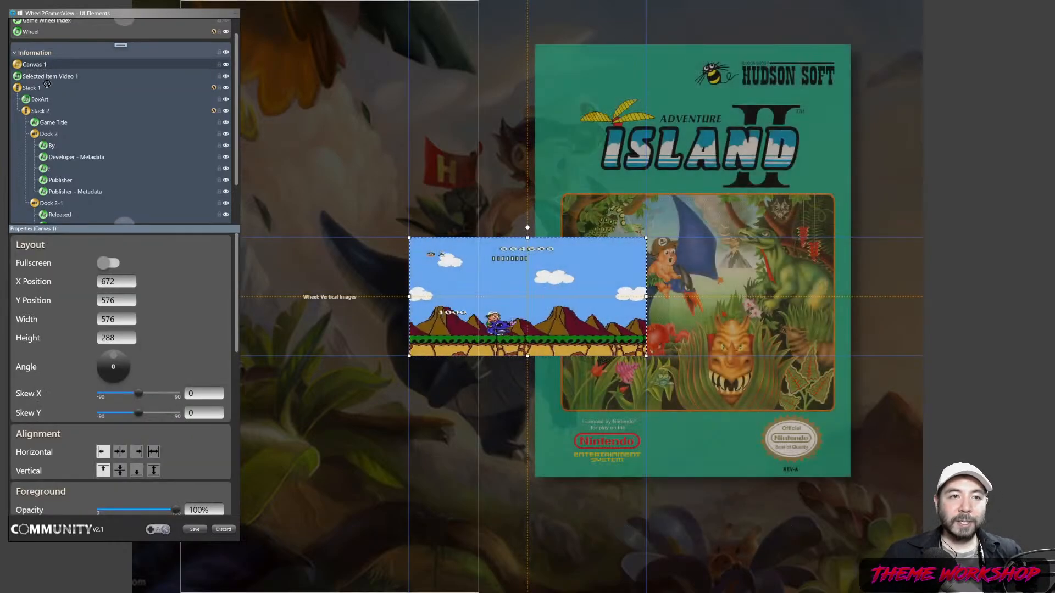
left_click_drag(46, 84, 26, 103)
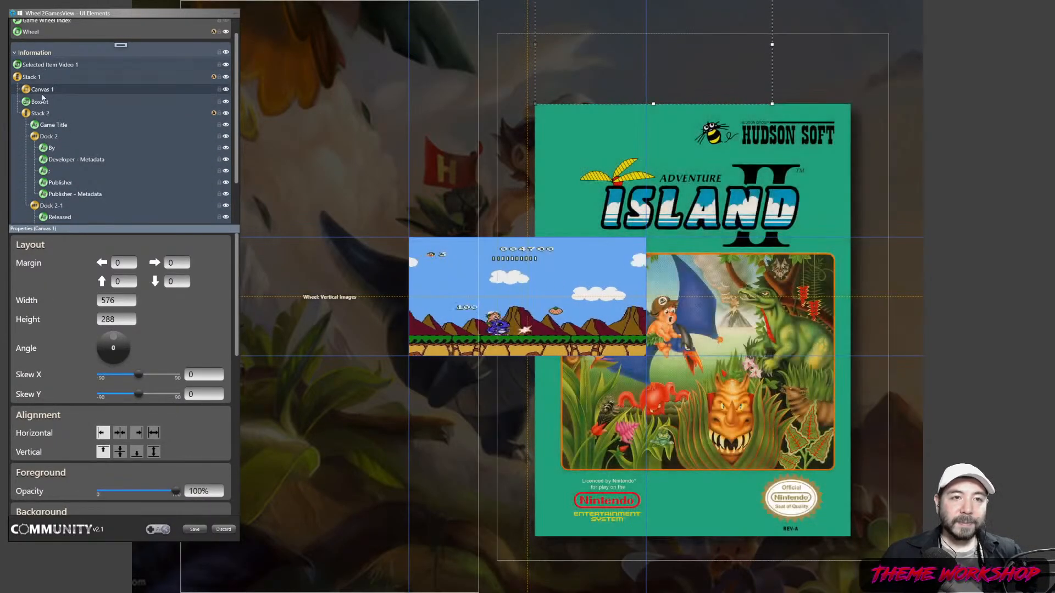
left_click(37, 104)
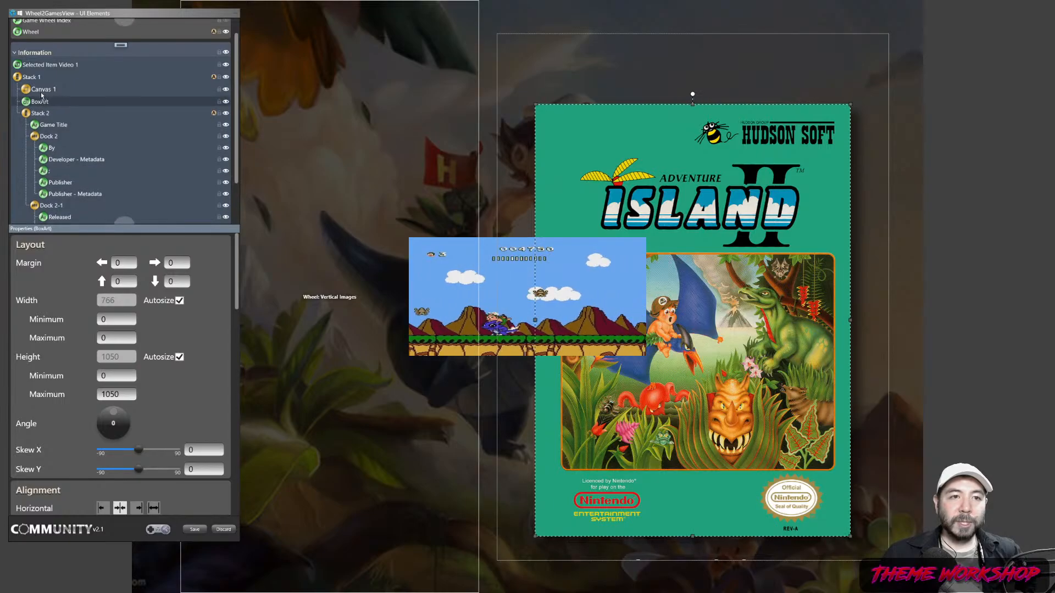
left_click(39, 91)
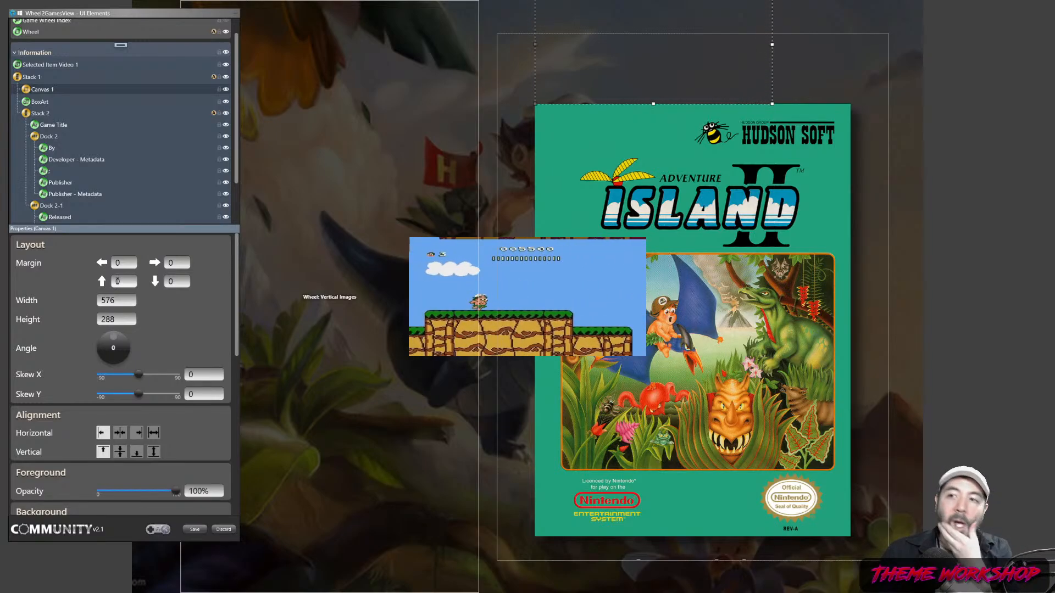
right_click(41, 91)
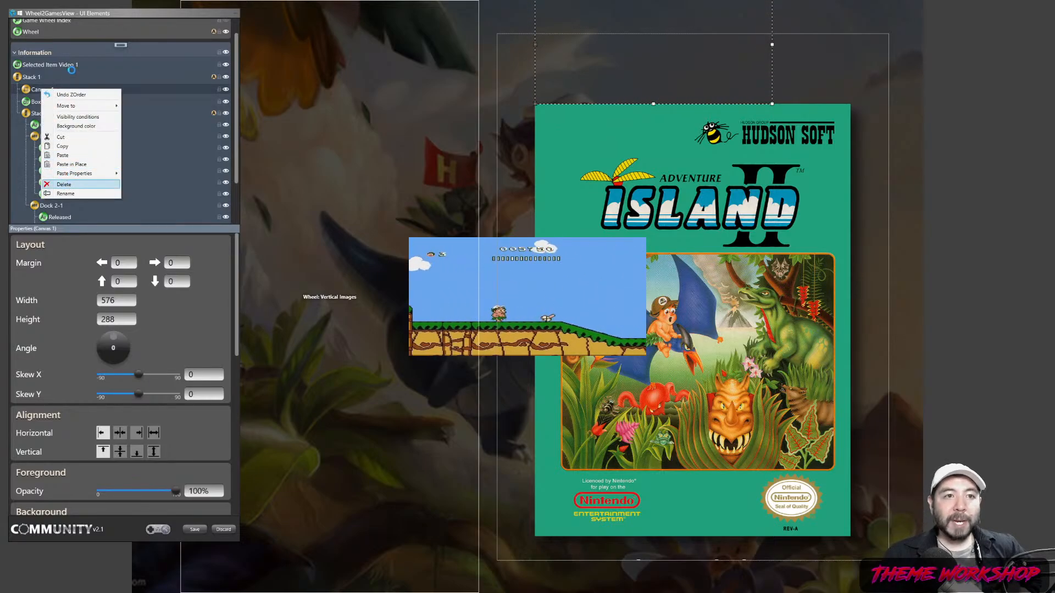
left_click(64, 184)
- Add a Grid, nest it inside Stack 1 above BoxArt, and turn on Autosize for its width and height
left_click(119, 45)
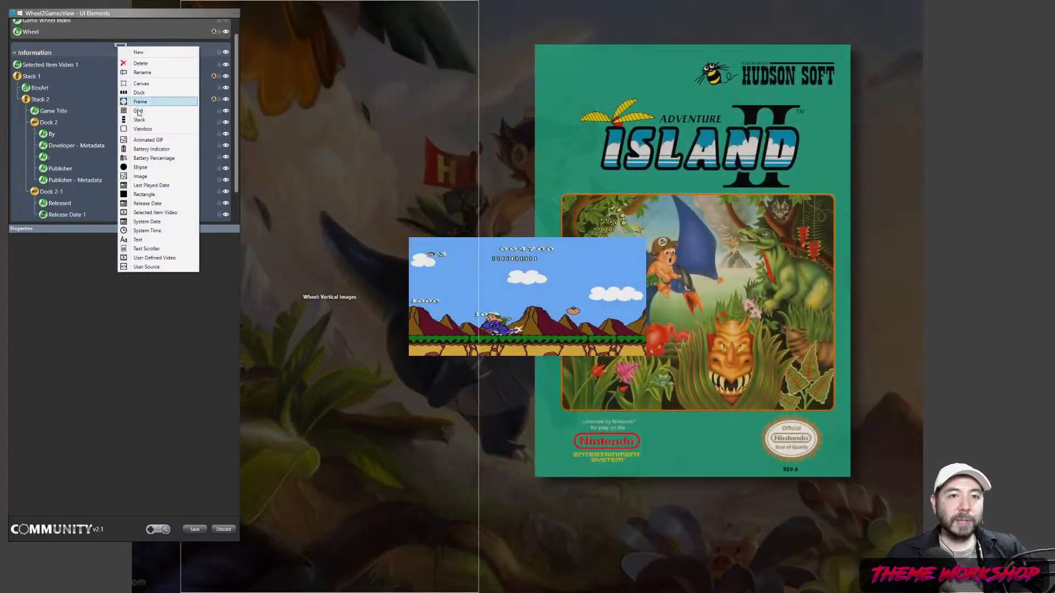
left_click(138, 112)
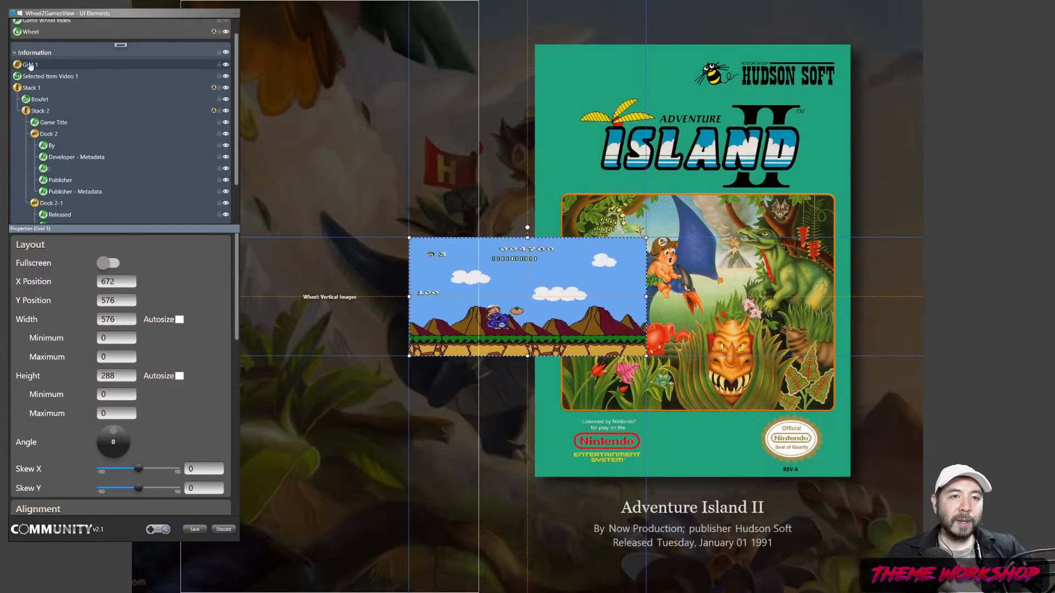
left_click_drag(31, 68, 25, 102)
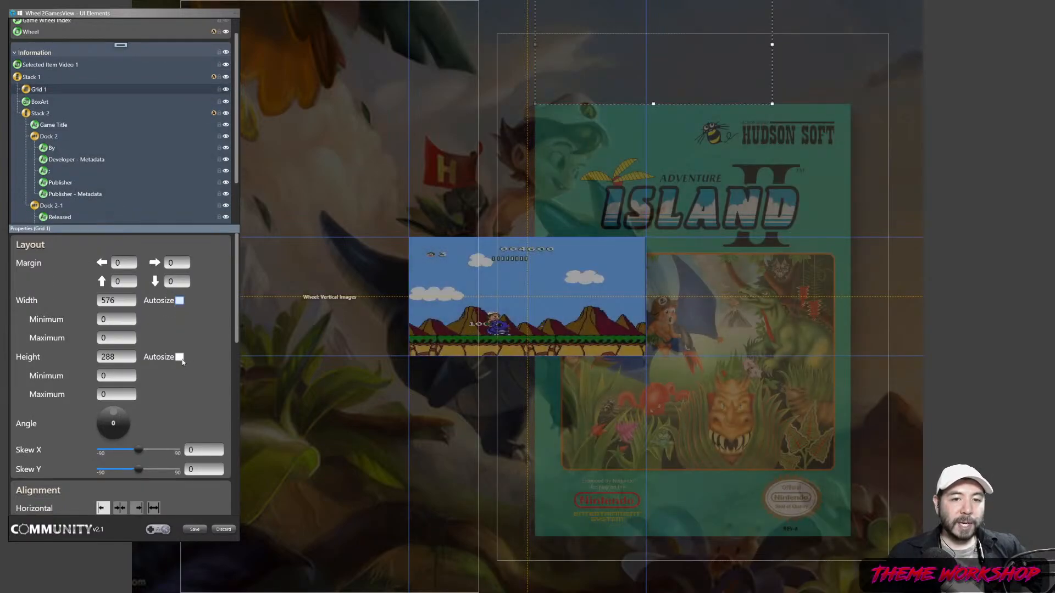
left_click(180, 357)
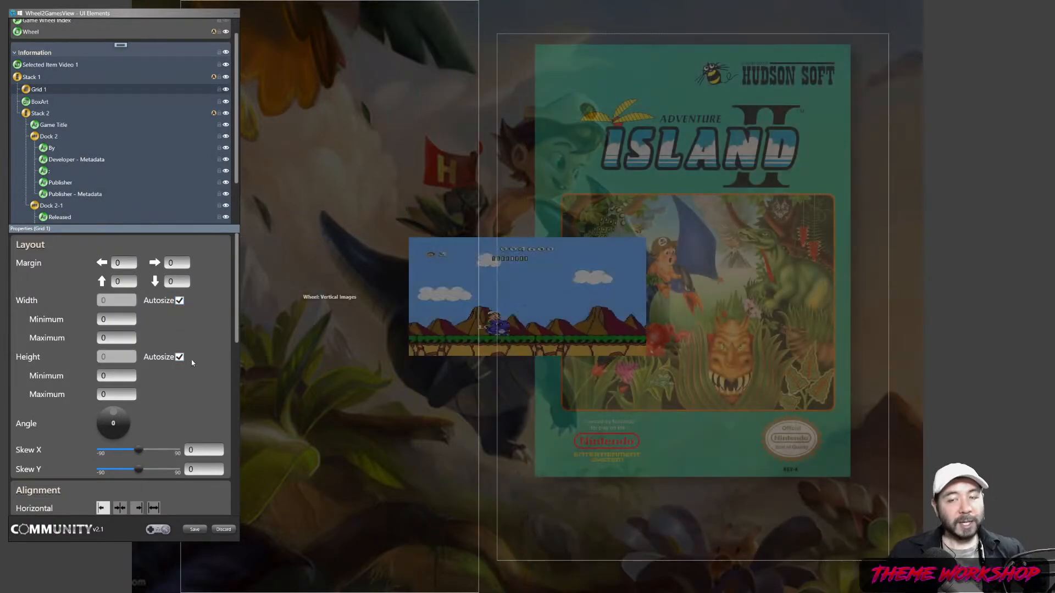
- Move BoxArt and the Selected Item Video into the grid, with the video listed above the box art
left_click(42, 102)
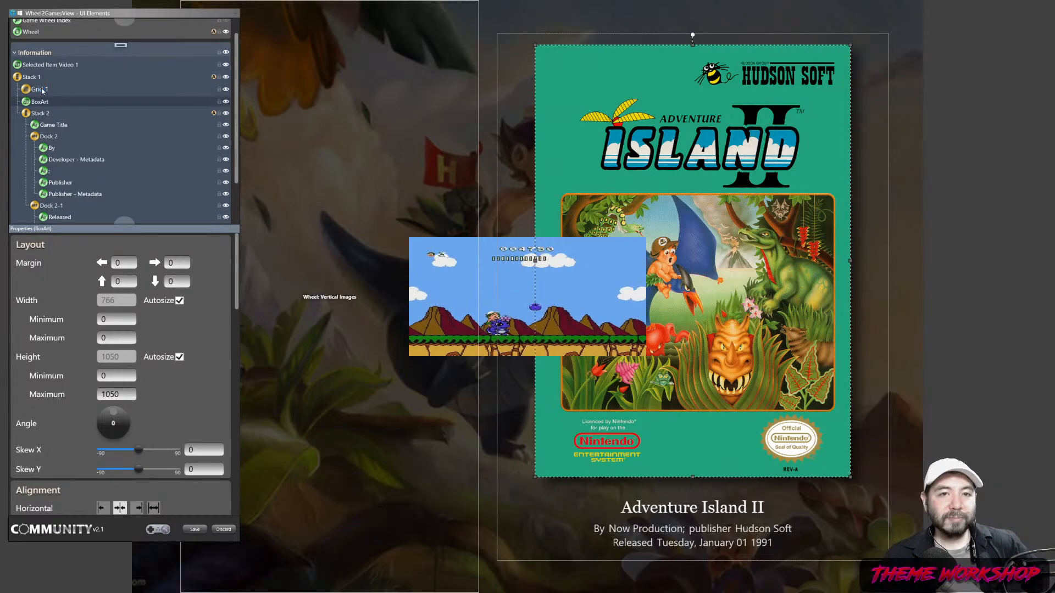
left_click_drag(42, 90, 41, 91)
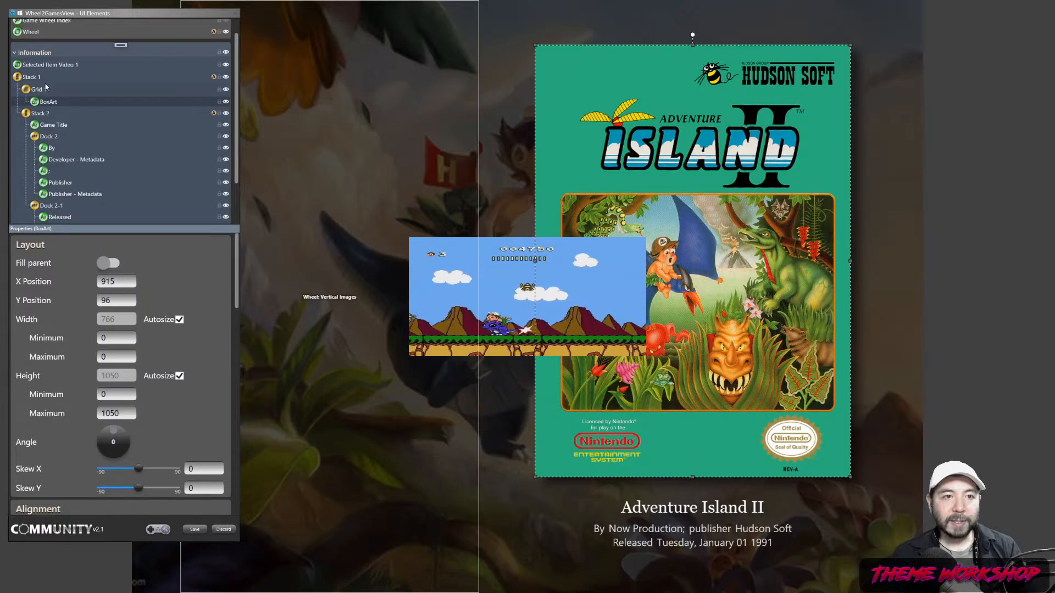
left_click(36, 64)
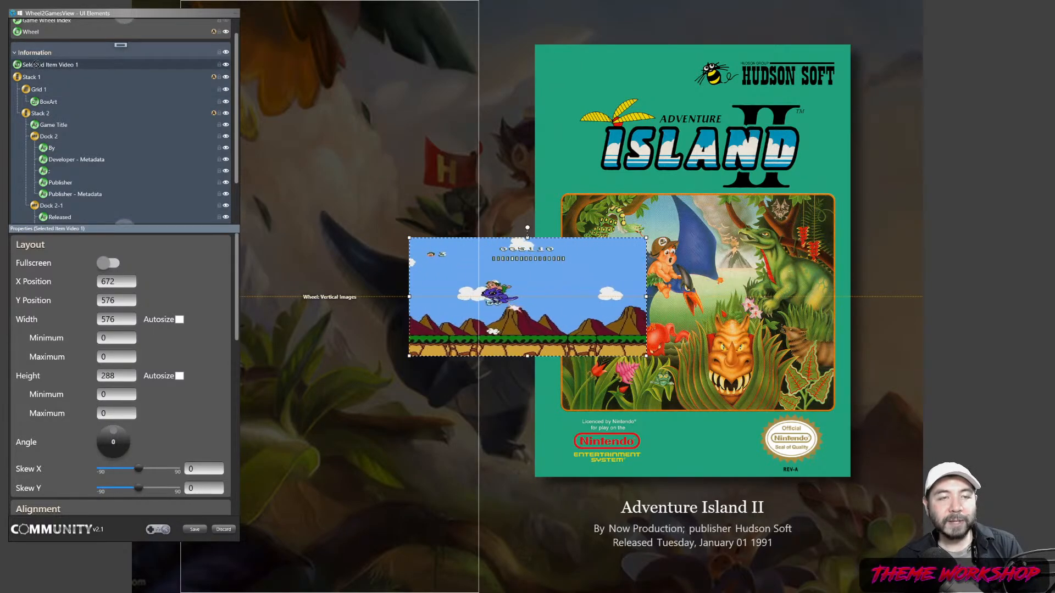
left_click_drag(36, 64, 37, 100)
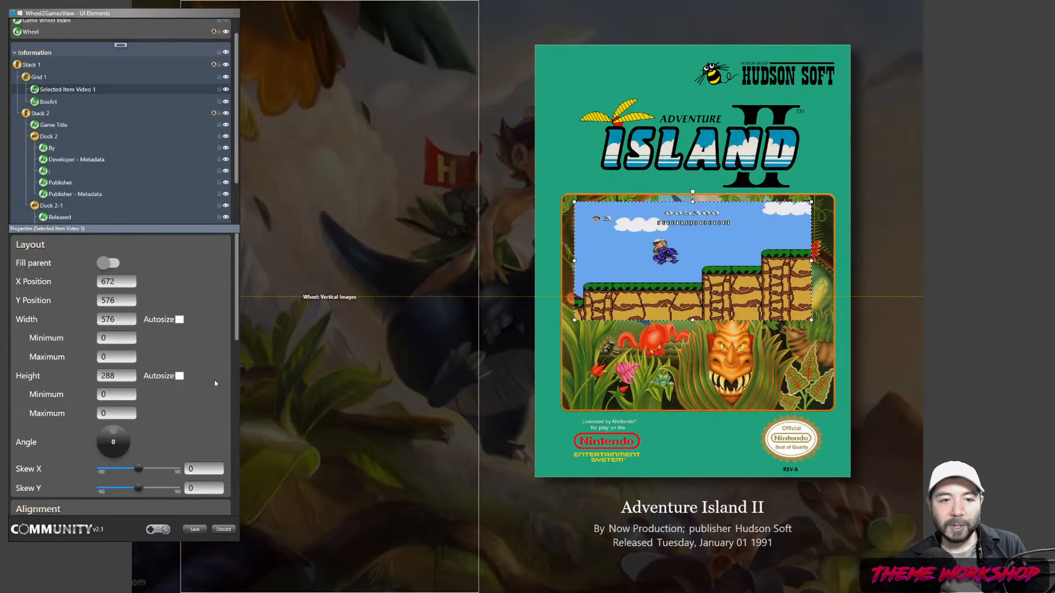
- Set the Selected Item Video's aspect ratio to Keep
scroll(217, 376, "down", 3)
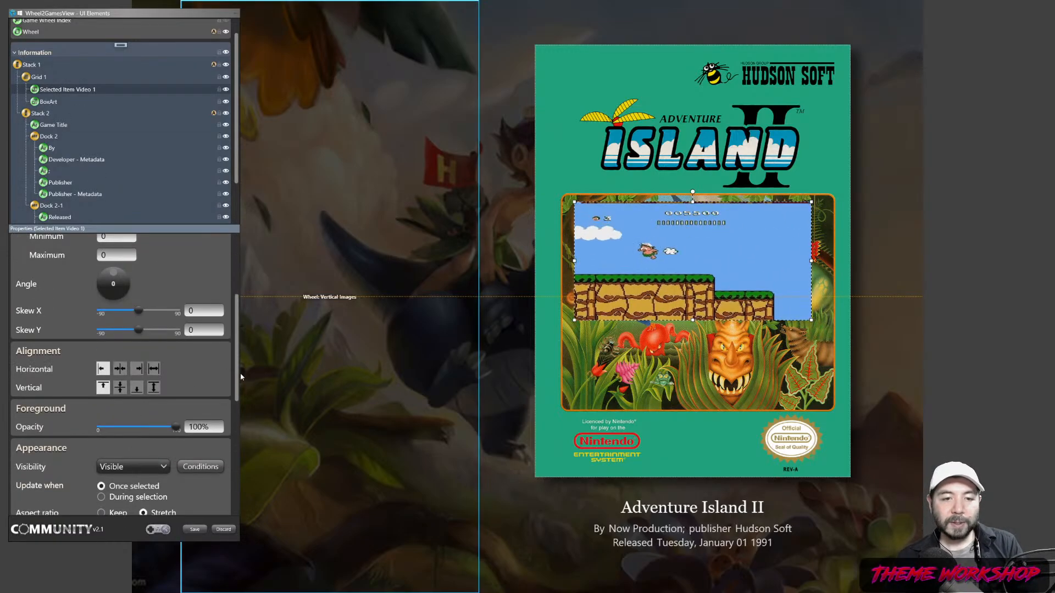
scroll(229, 378, "down", 2)
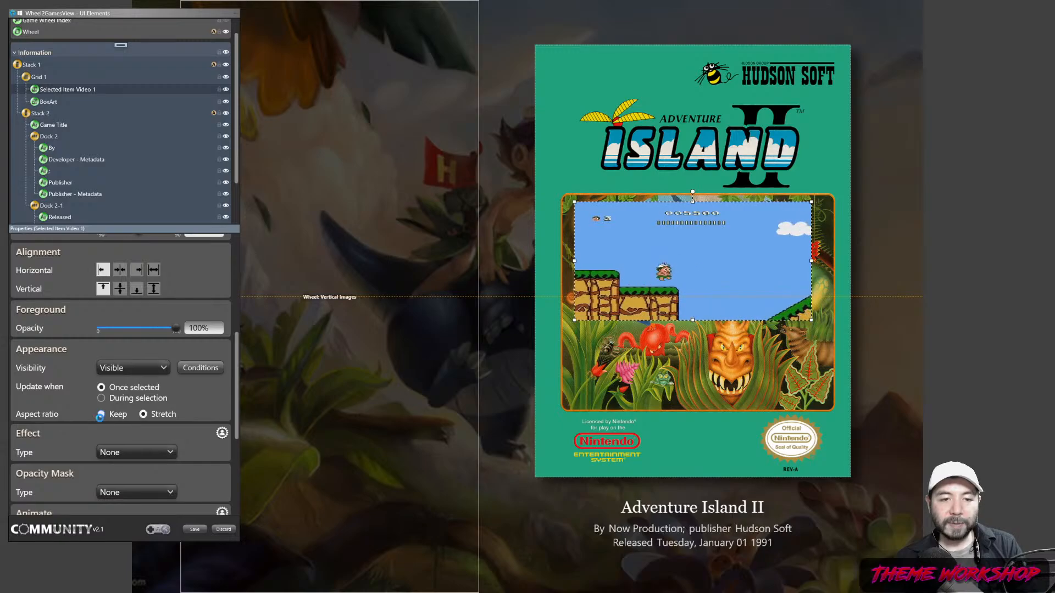
left_click(102, 415)
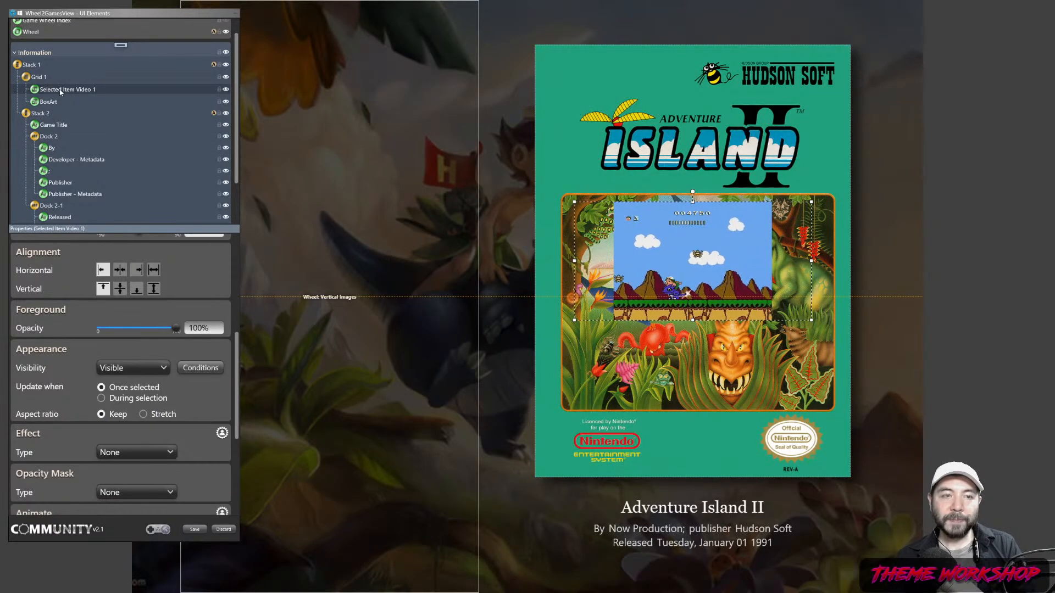
left_click_drag(237, 387, 232, 254)
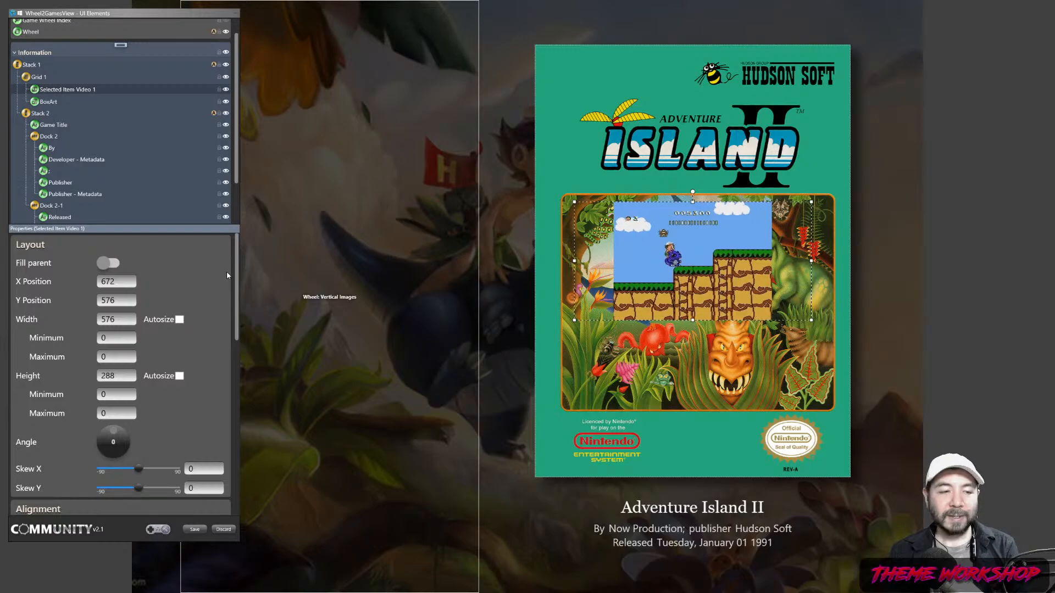
- Add a Canvas at the top of the Information group and extend its lower edge to a height of about 599
left_click(121, 45)
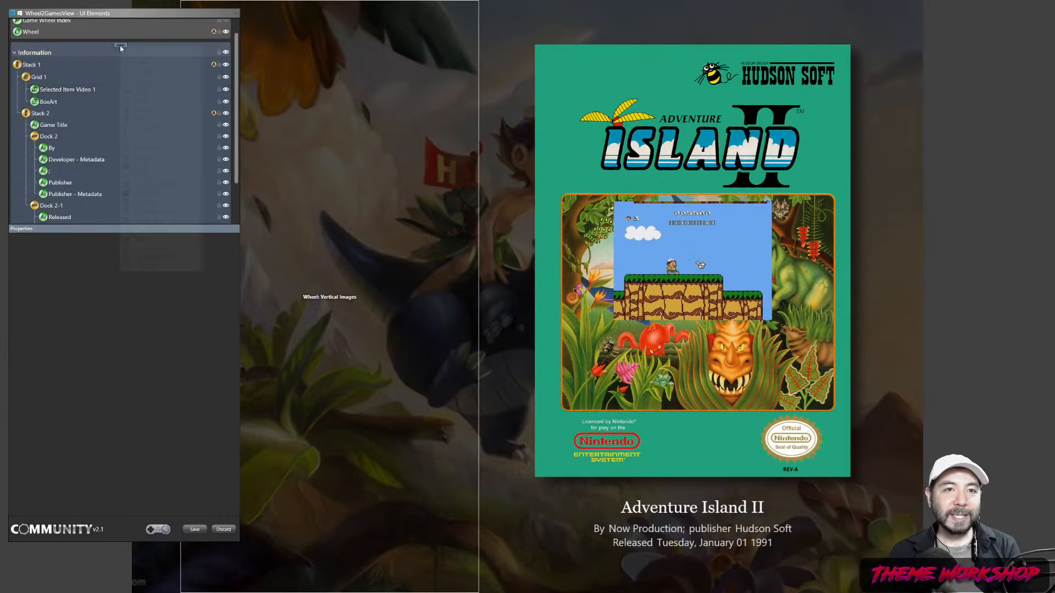
left_click(43, 68)
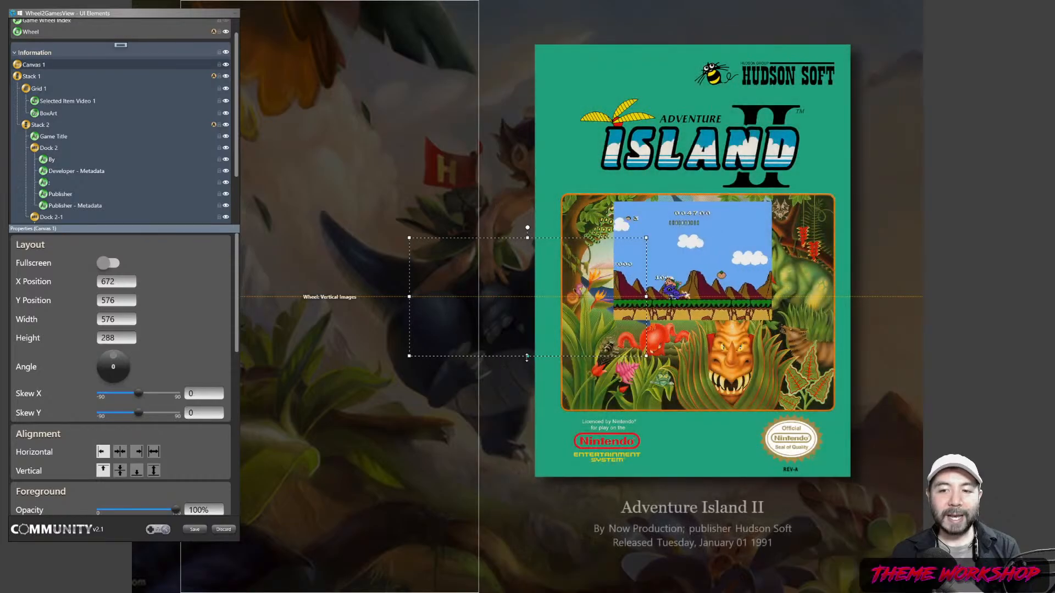
left_click_drag(527, 356, 527, 484)
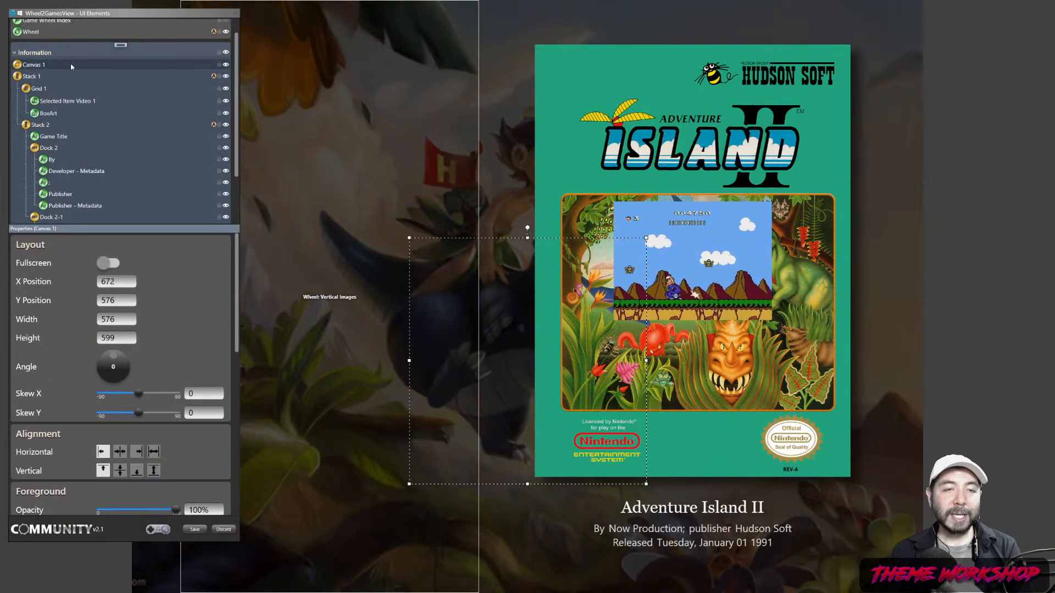
- Add an Image element at the top of the Information group and set it to display the Game box front metadata image
left_click(120, 44)
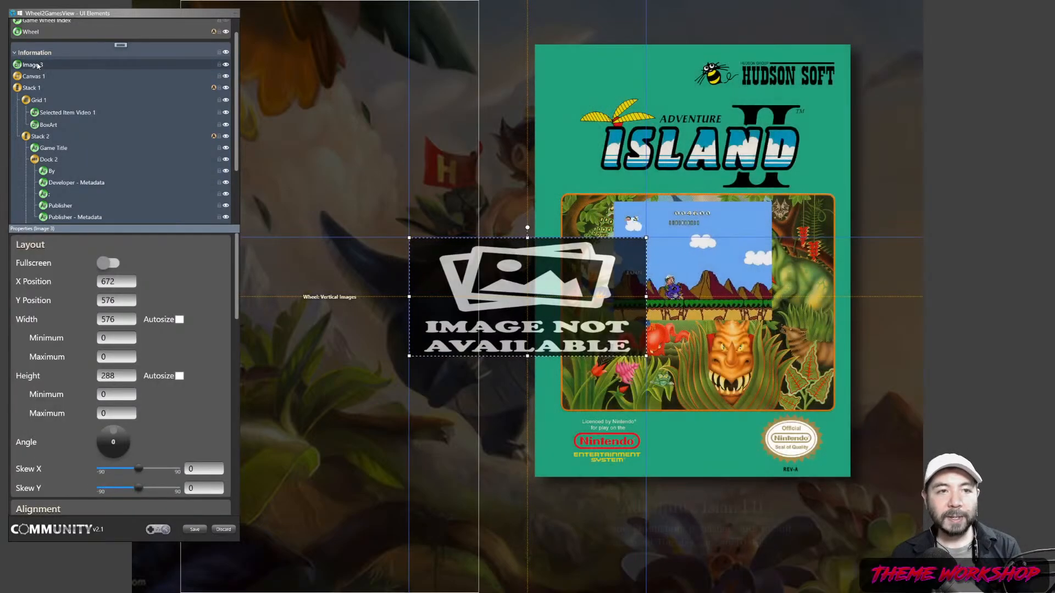
scroll(226, 367, "down", 6)
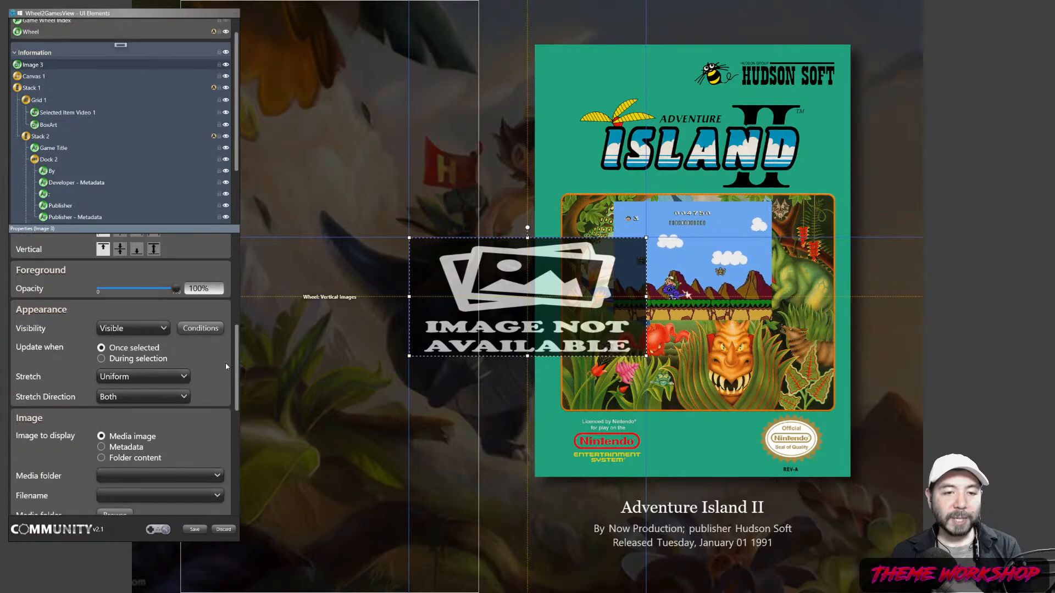
scroll(225, 367, "up", 3)
scroll(230, 377, "down", 8)
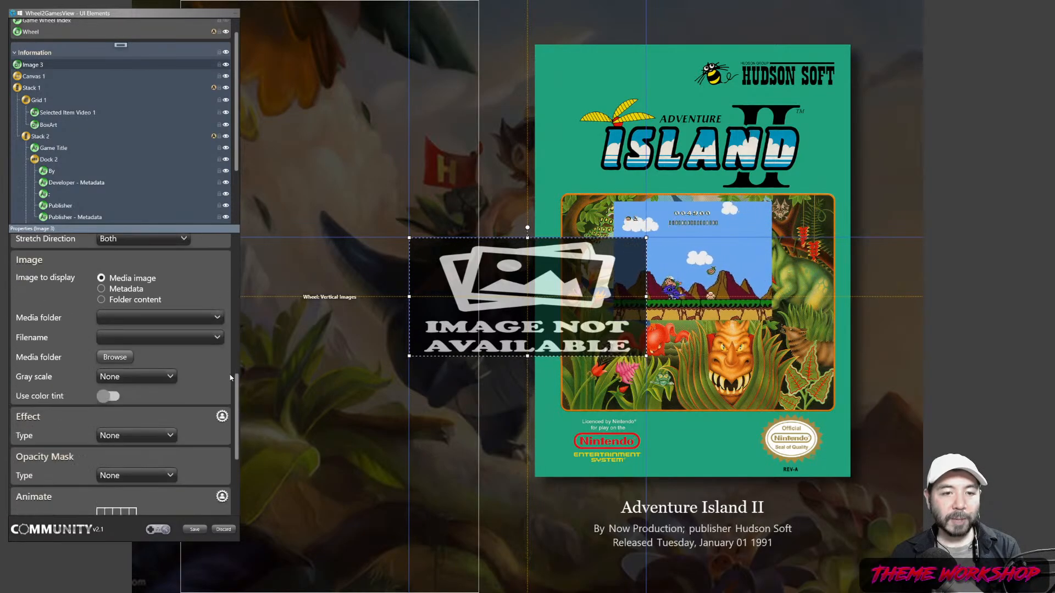
scroll(231, 378, "down", 2)
scroll(230, 377, "up", 2)
left_click(116, 289)
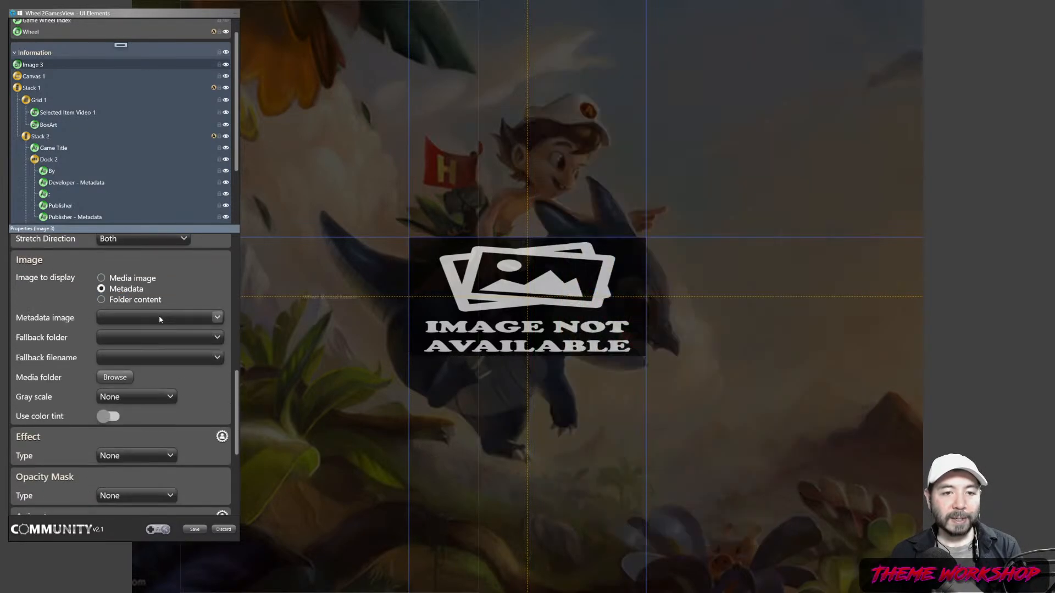
left_click(159, 318)
scroll(164, 257, "down", 8)
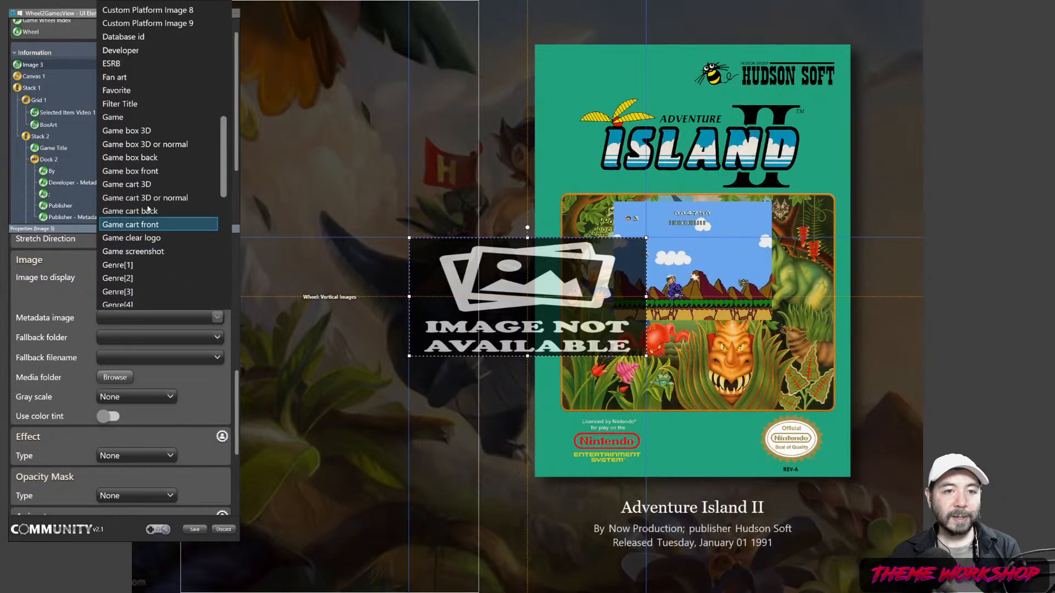
left_click(143, 171)
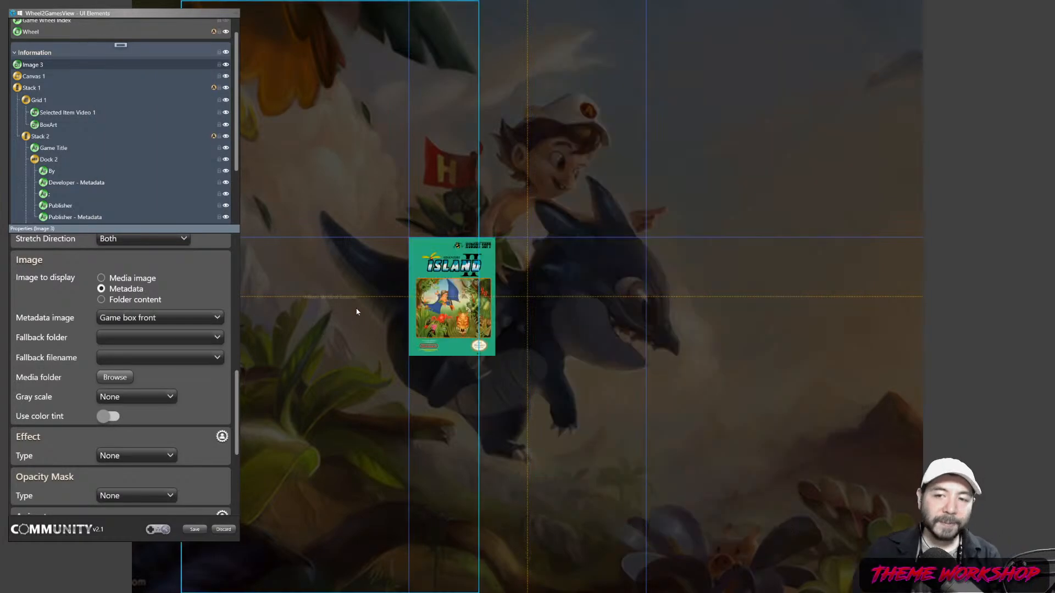
- Nest Image 3 inside Canvas 1, make it narrower and taller, and move it toward the canvas's centre
left_click_drag(34, 65, 34, 77)
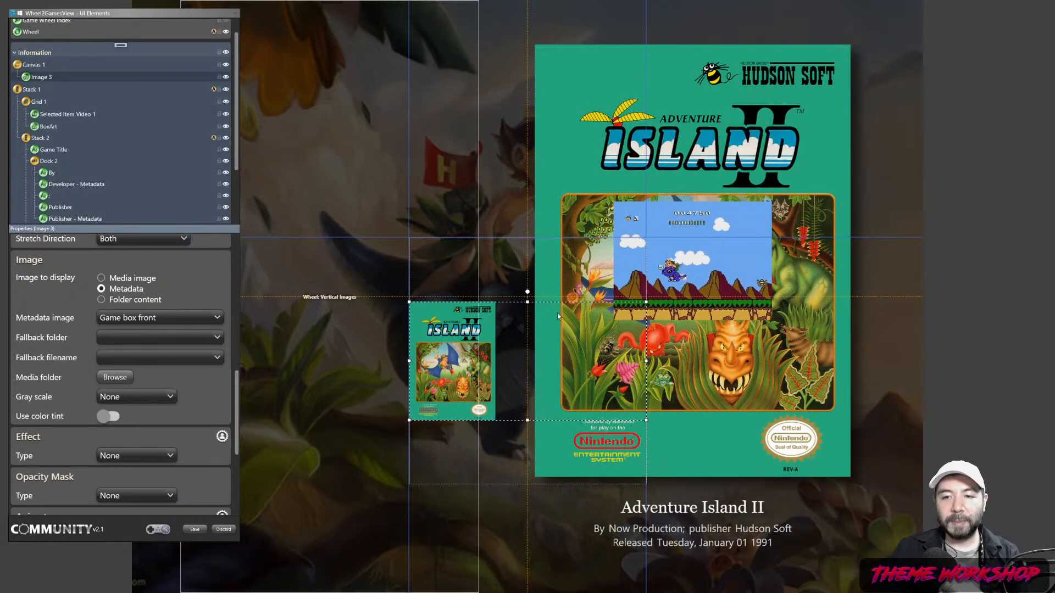
left_click_drag(646, 360, 467, 347)
left_click_drag(513, 421, 527, 462)
left_click_drag(468, 384, 602, 319)
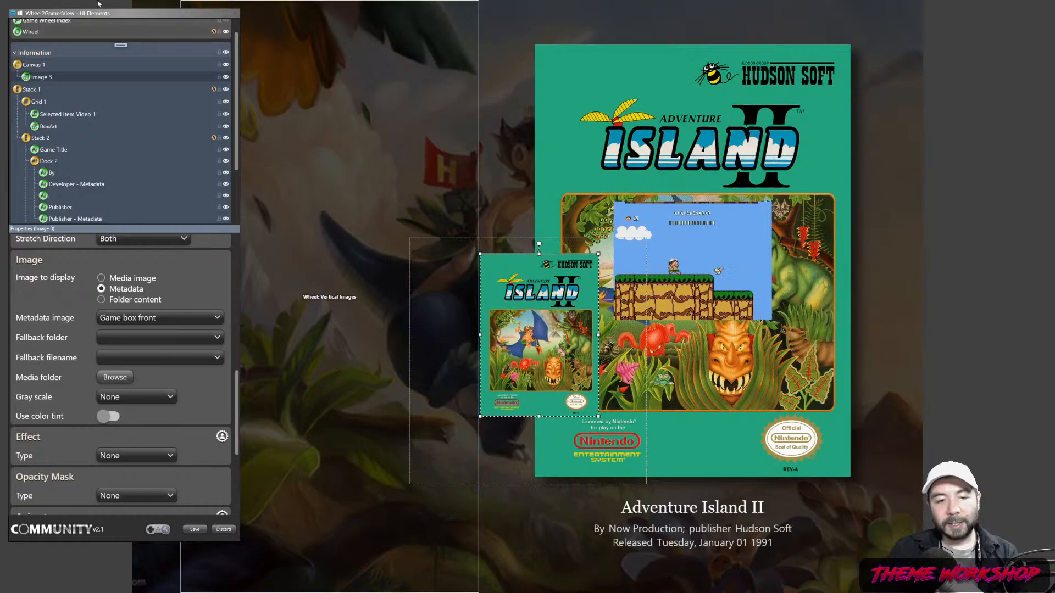
- Turn off Lock to Canvas and move Image 3 past the right edge of its canvas
left_click(11, 5)
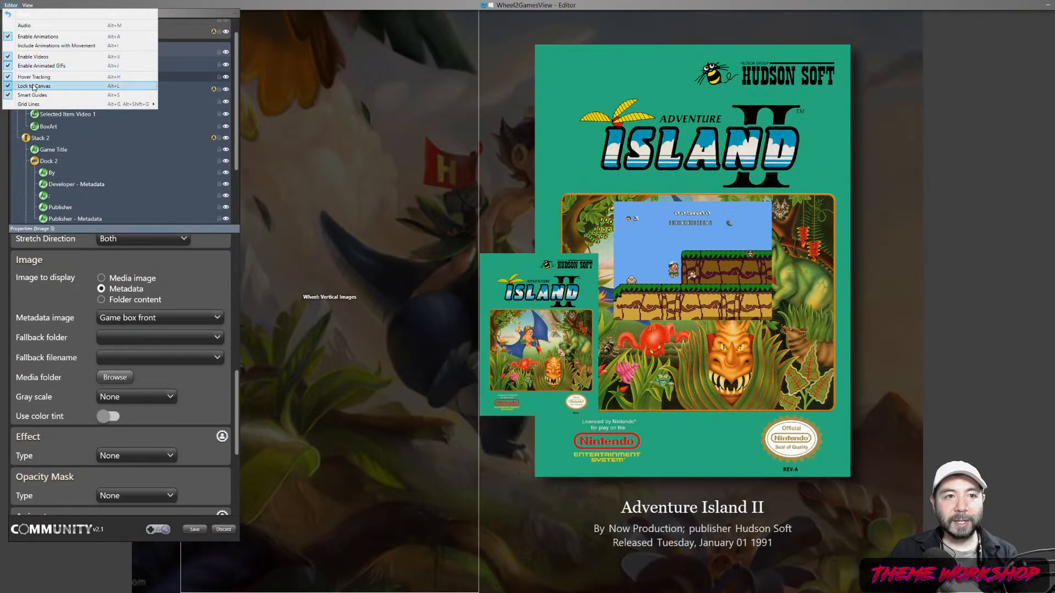
left_click(34, 86)
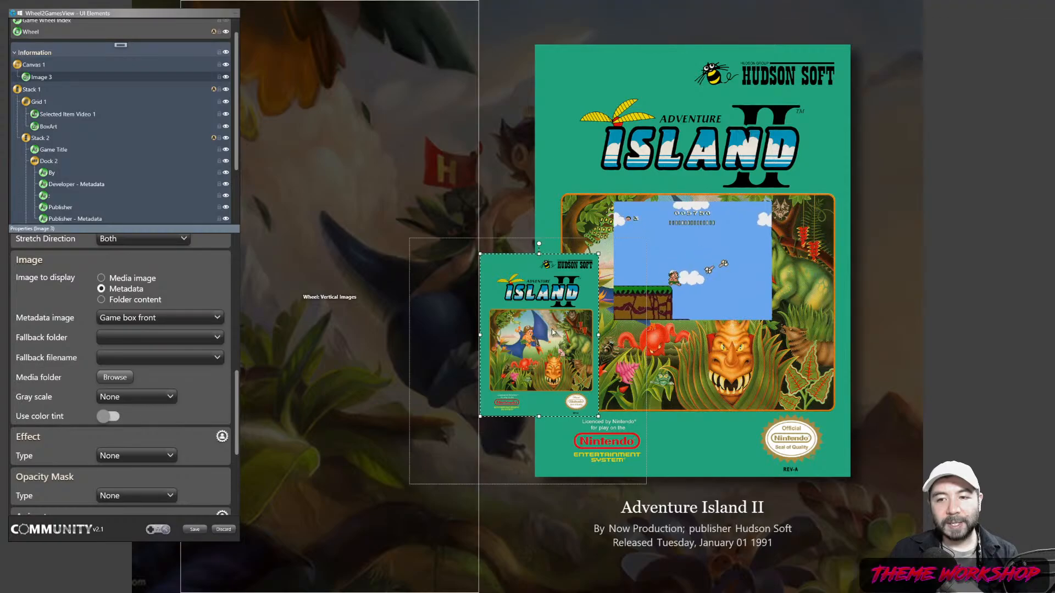
left_click_drag(552, 332, 637, 287)
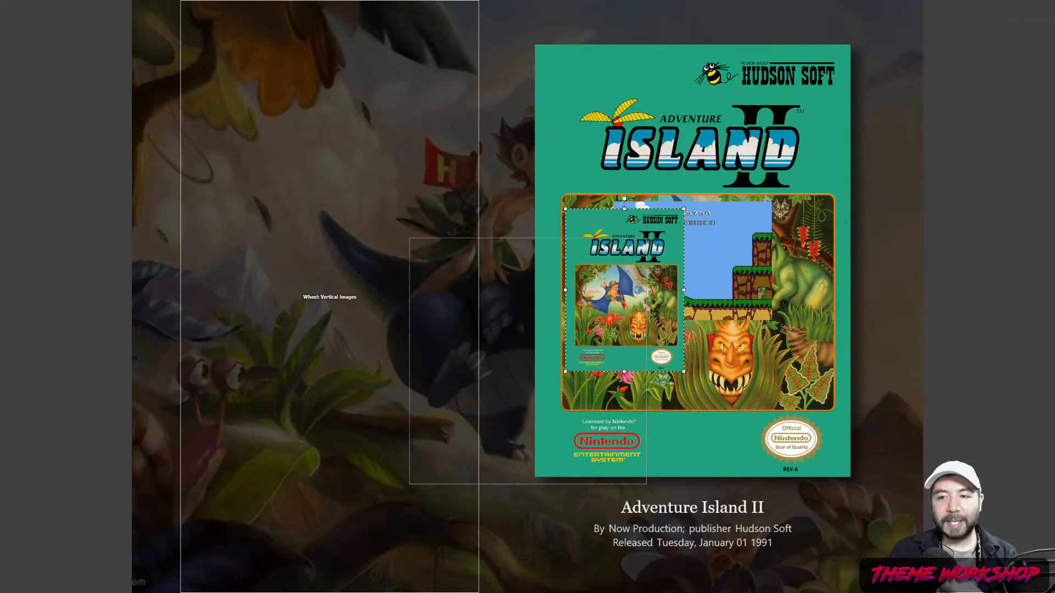
- Enlarge Image 3 to about 754 by 1092 and position it so it extends beyond all sides of Canvas 1
left_click_drag(566, 372, 499, 475)
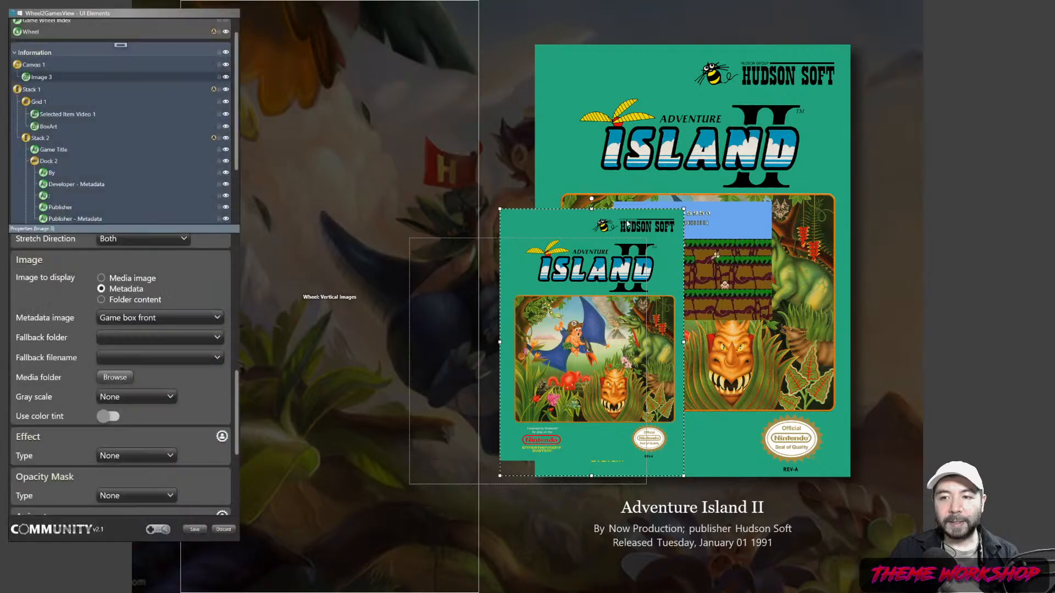
left_click_drag(626, 219, 488, 153)
left_click_drag(542, 410, 664, 540)
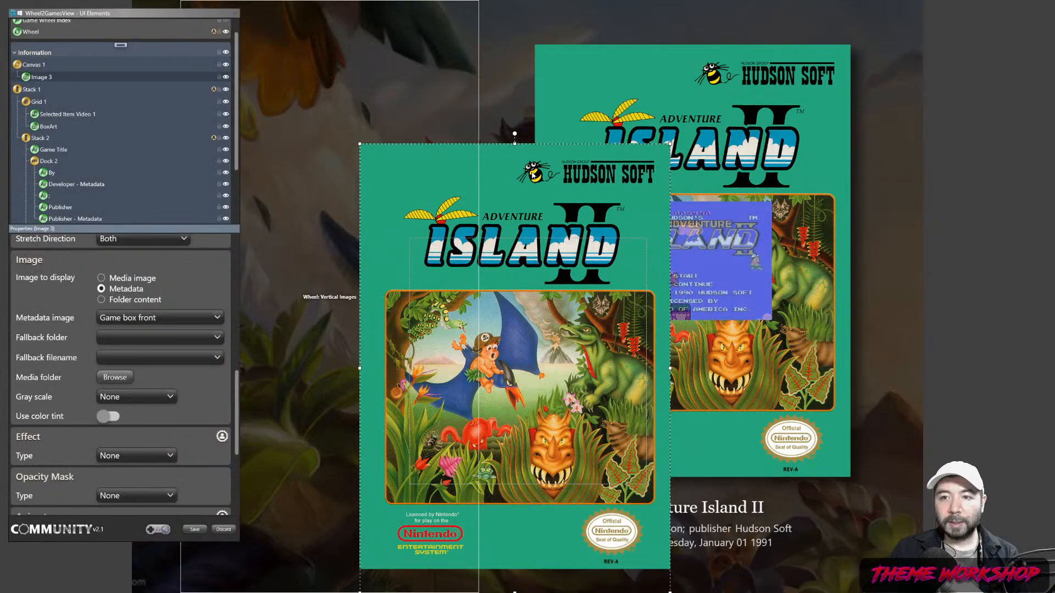
left_click_drag(530, 171, 540, 125)
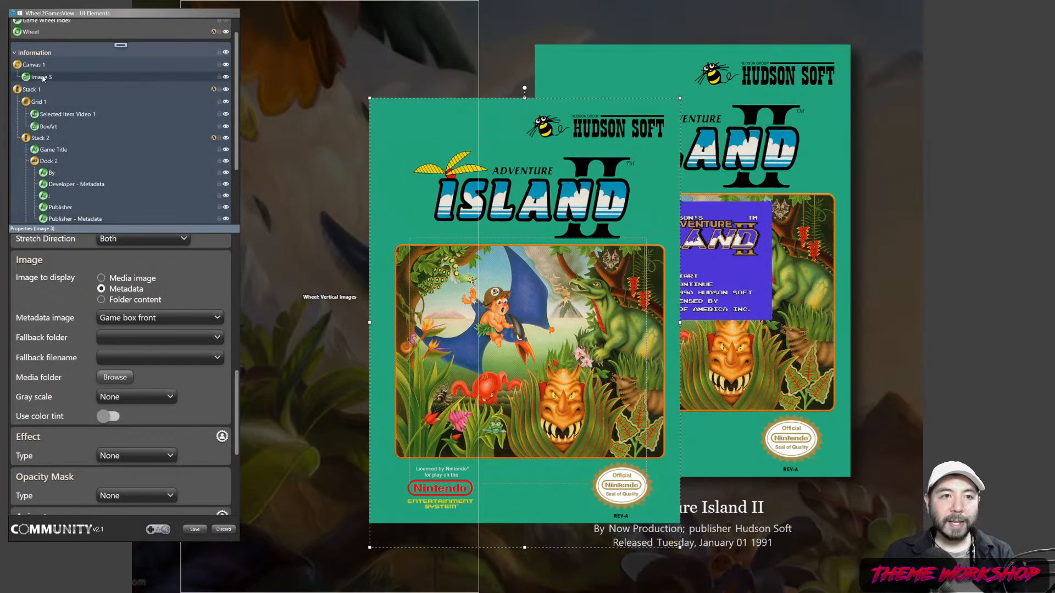
- Turn on Clip to region for Canvas 1
left_click(38, 66)
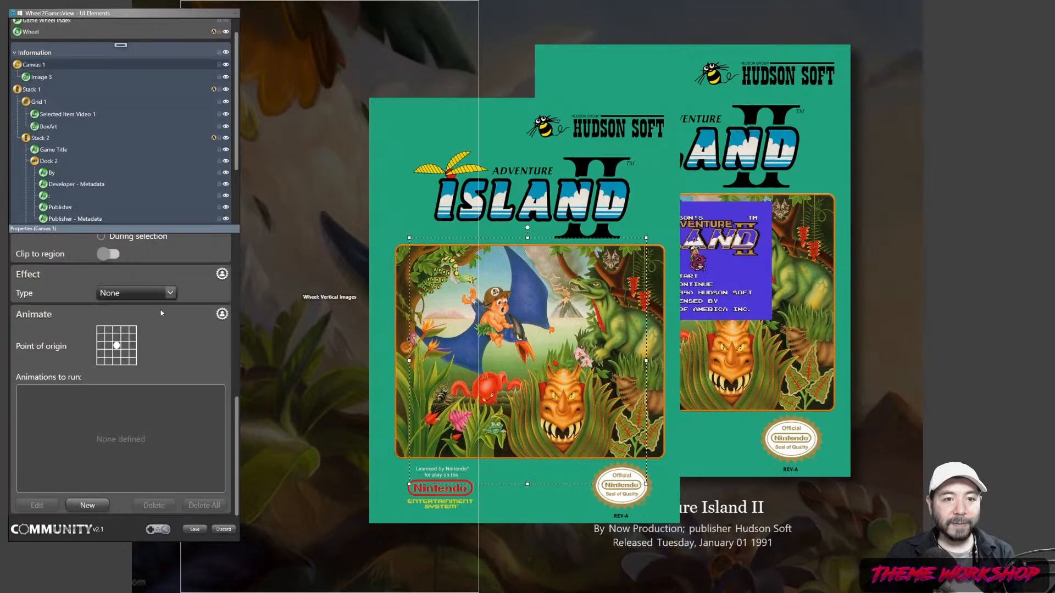
left_click_drag(238, 412, 240, 344)
left_click(108, 414)
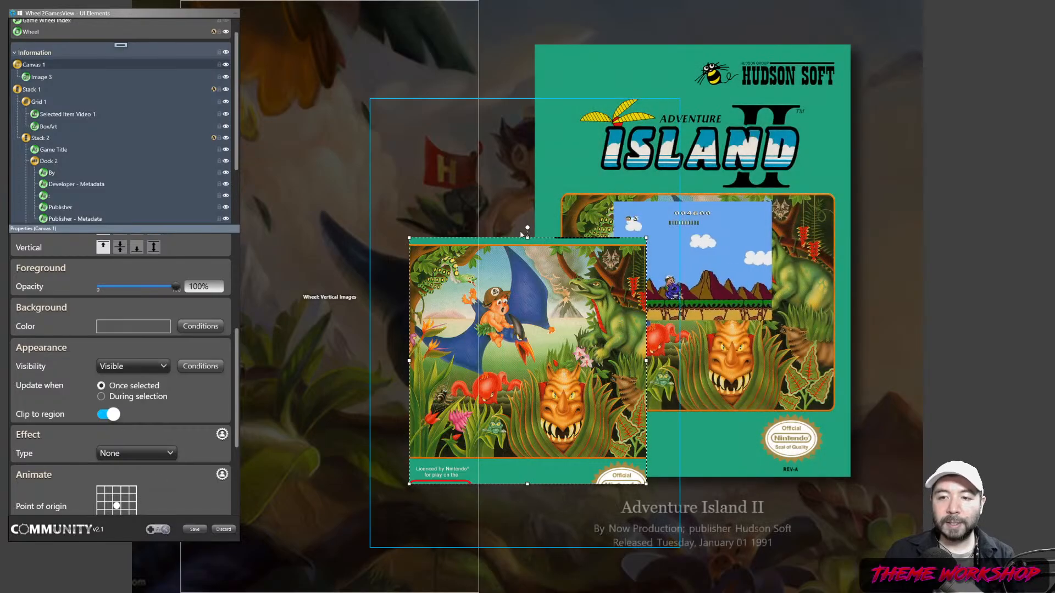
- Lock Image 3 and move Canvas 1 over the large box art's upper area, to about X 869, Y 35
left_click(219, 77)
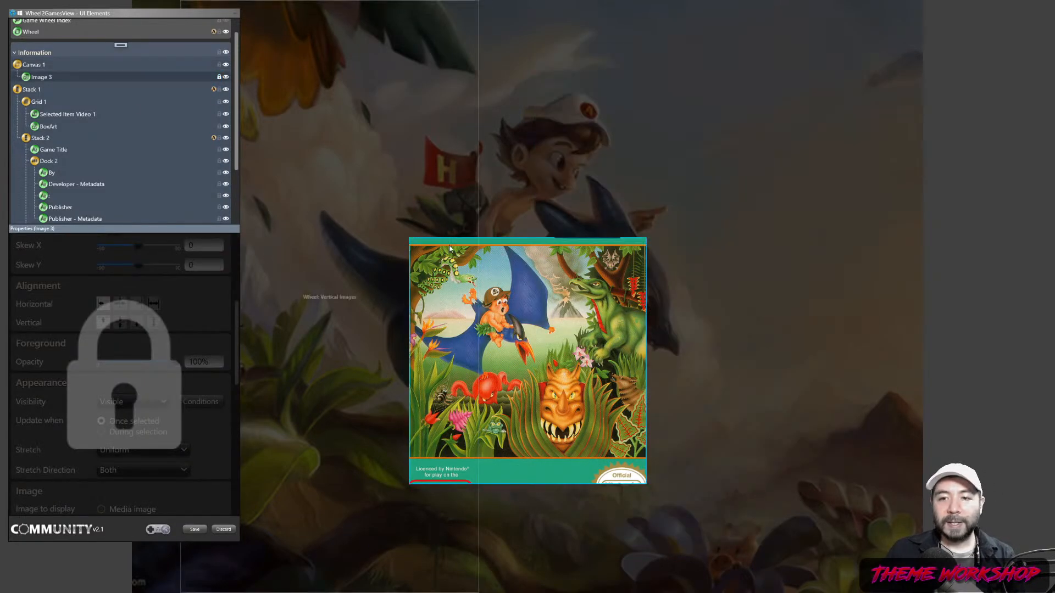
left_click(449, 249)
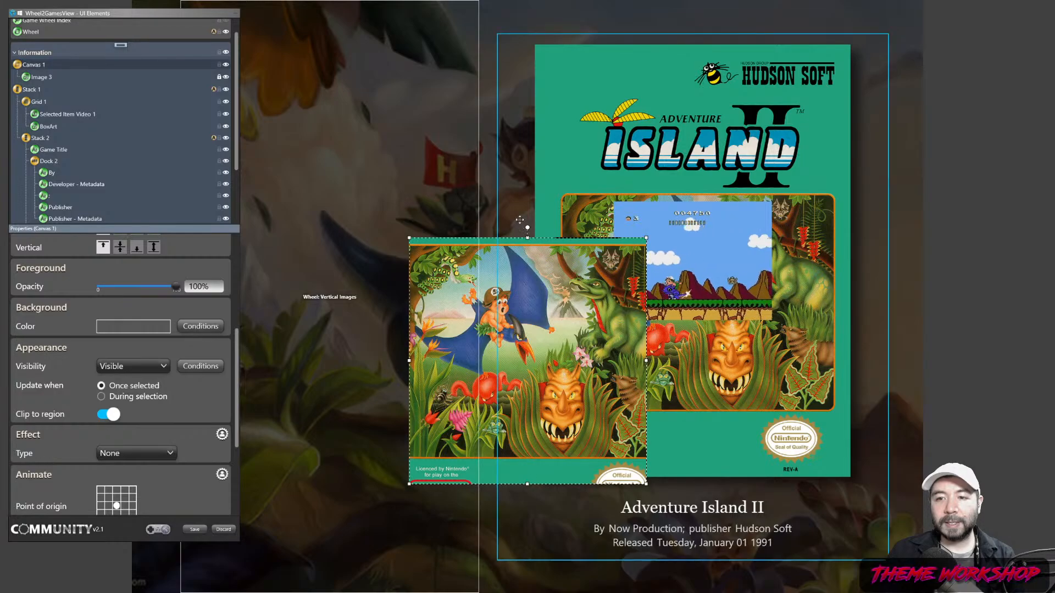
left_click_drag(520, 219, 777, 43)
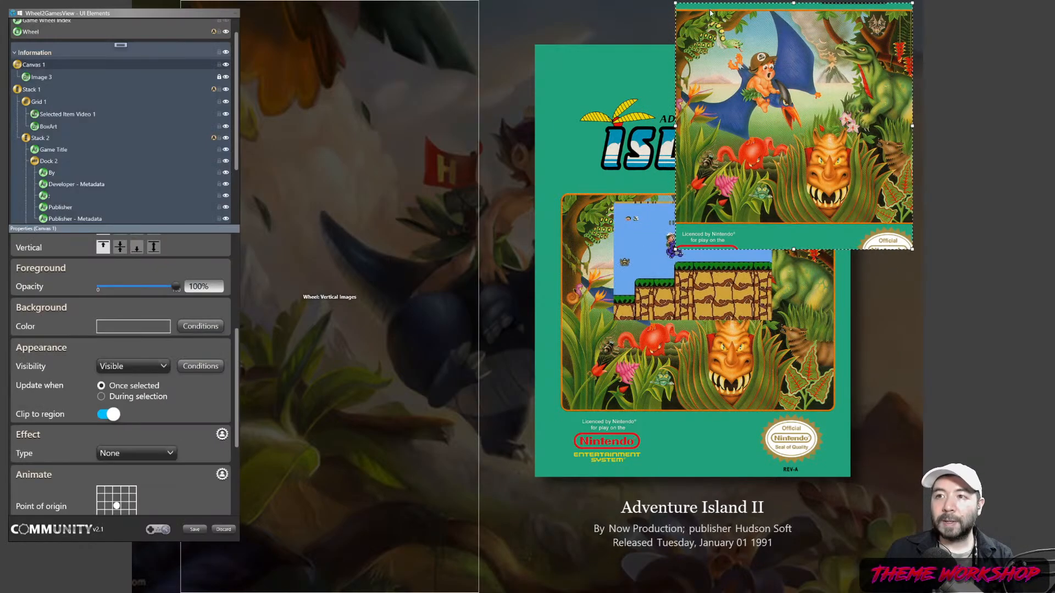
left_click_drag(710, 12, 509, 25)
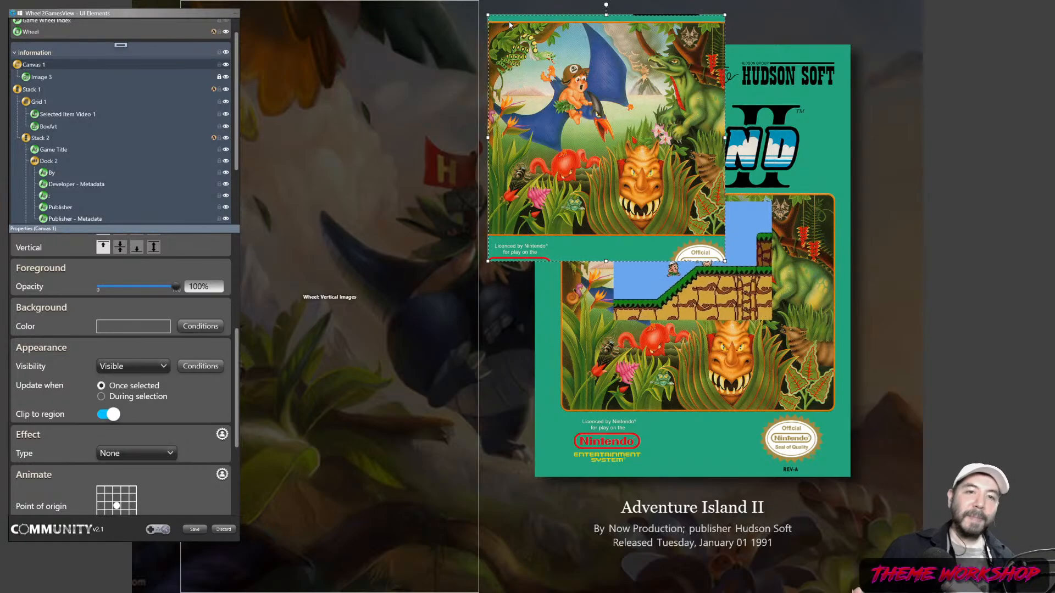
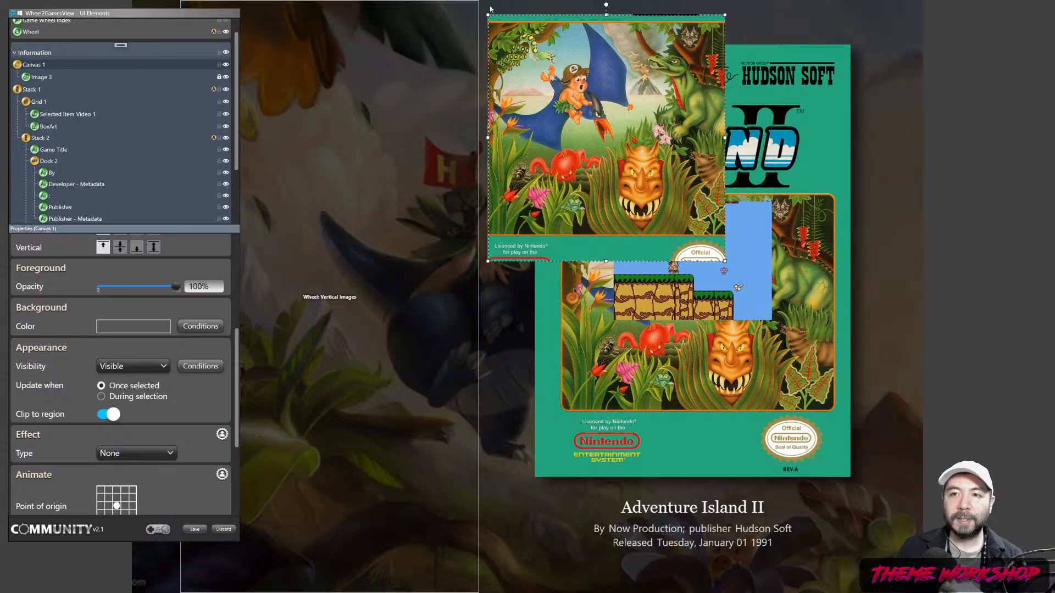
mouse_move(495, 26)
left_mouse_down()
mouse_move(494, 137)
mouse_move(319, 165)
mouse_move(492, 210)
mouse_move(501, 41)
left_mouse_up()
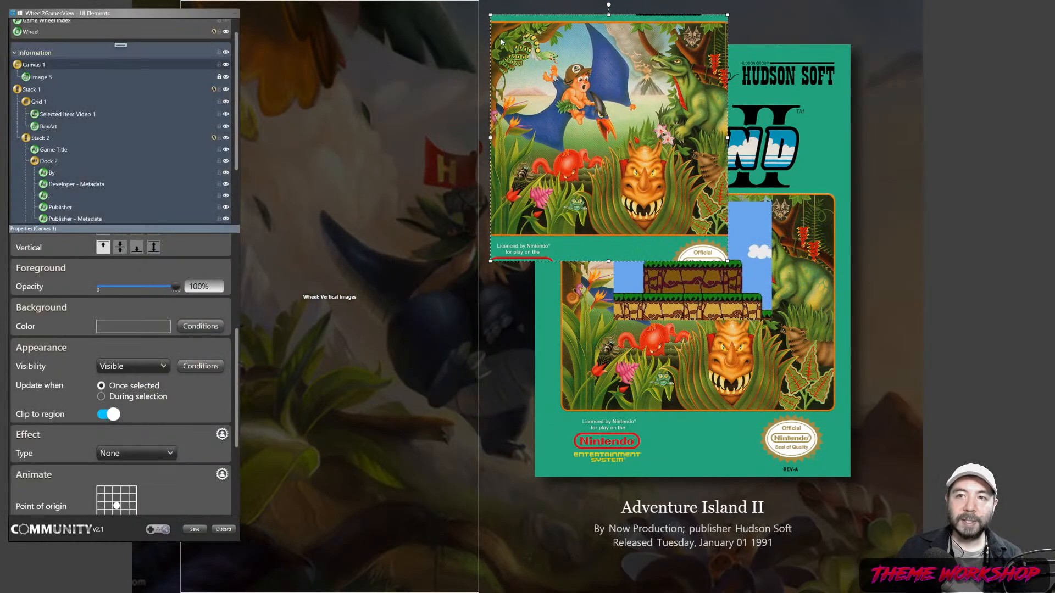
- Unlock Image 3, shift it down within the clipped canvas, and rotate it to about 26 degrees
left_click(42, 78)
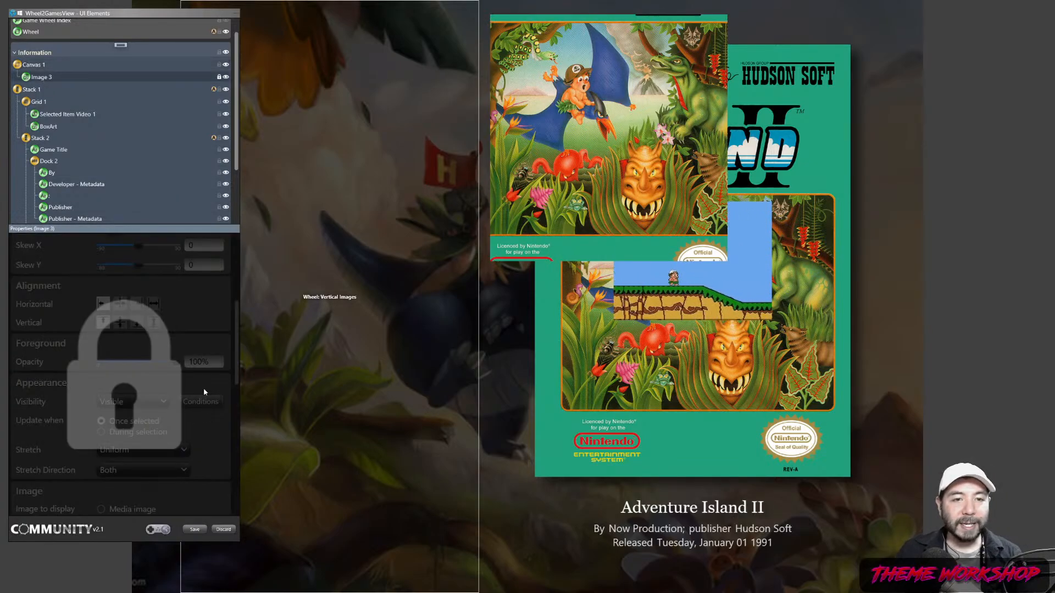
left_click(220, 77)
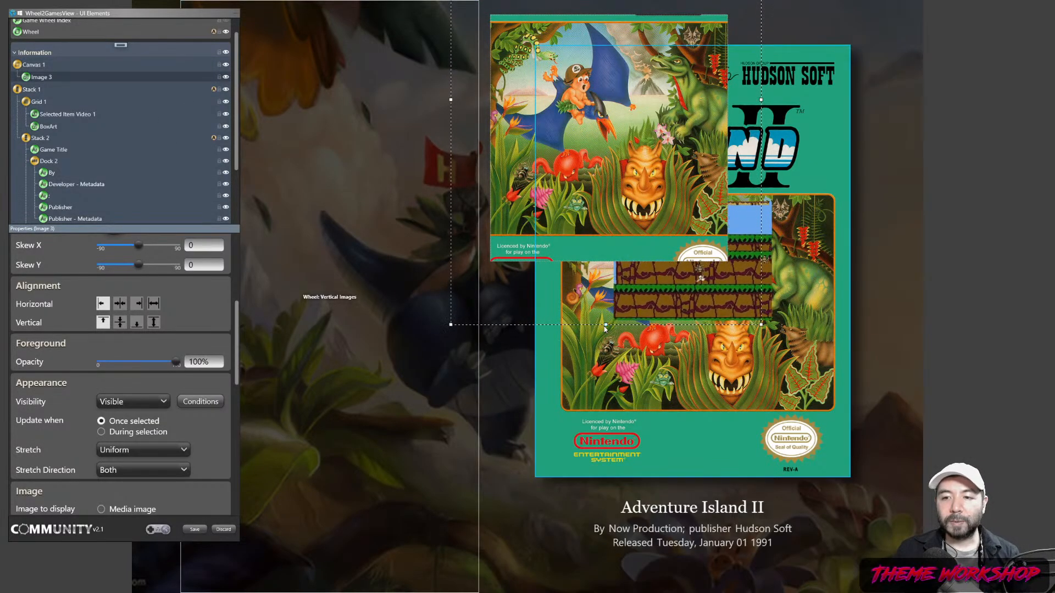
scroll(229, 334, "up", 4)
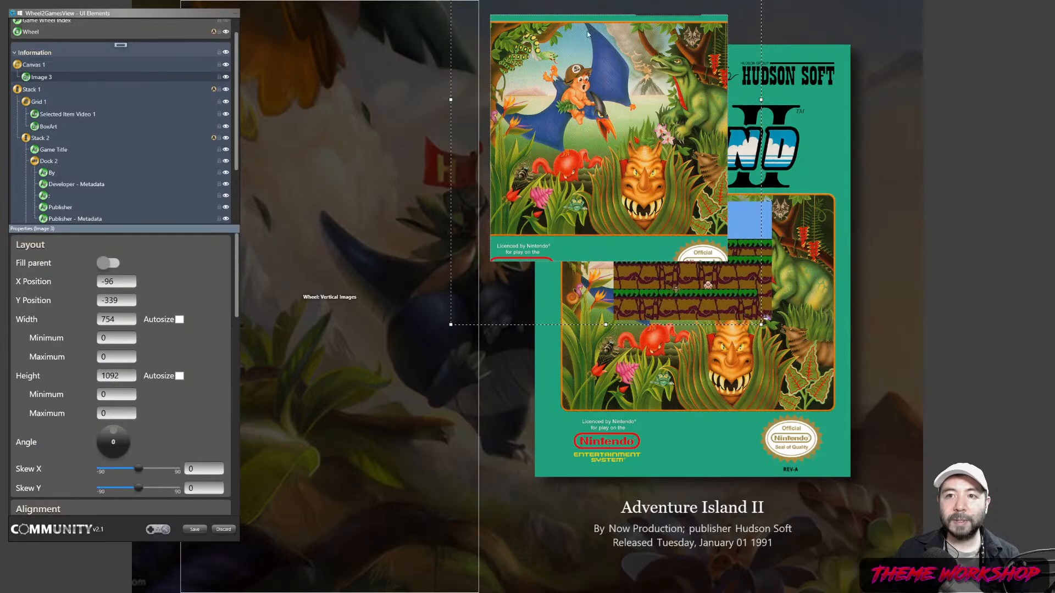
left_click(486, 108)
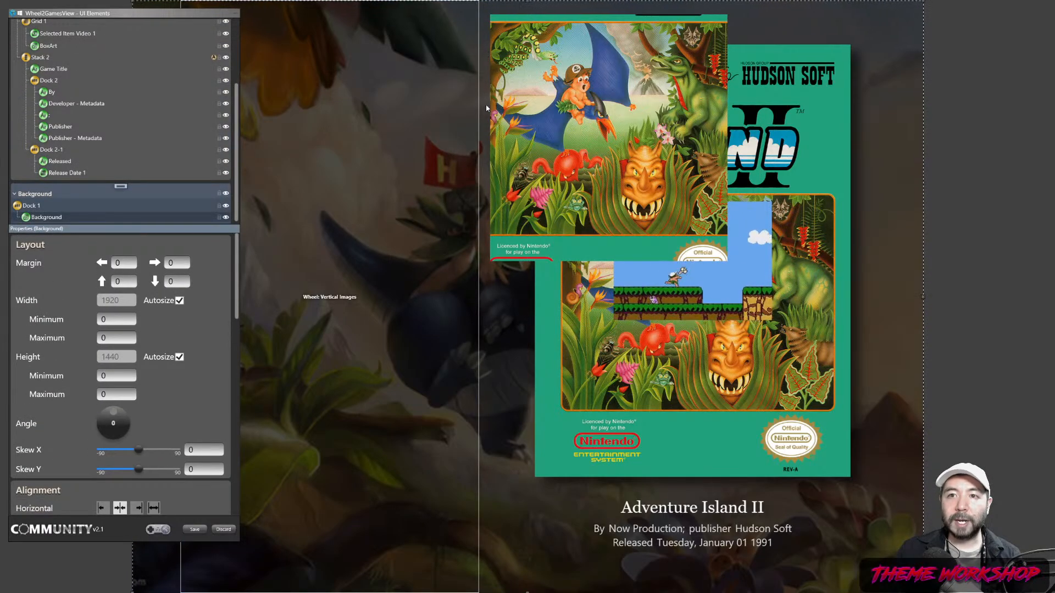
scroll(93, 163, "up", 2)
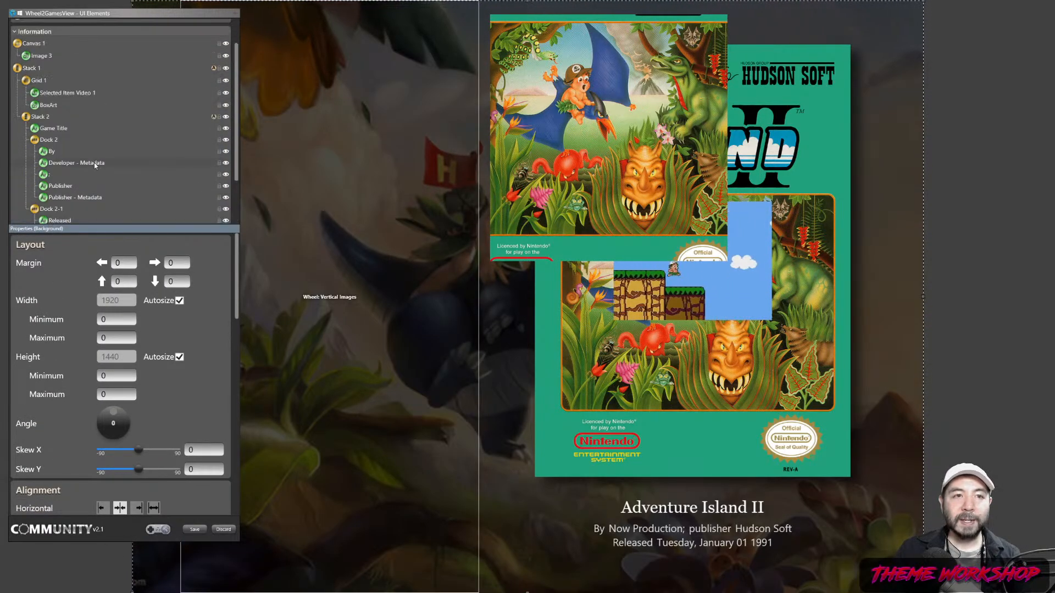
scroll(94, 163, "up", 2)
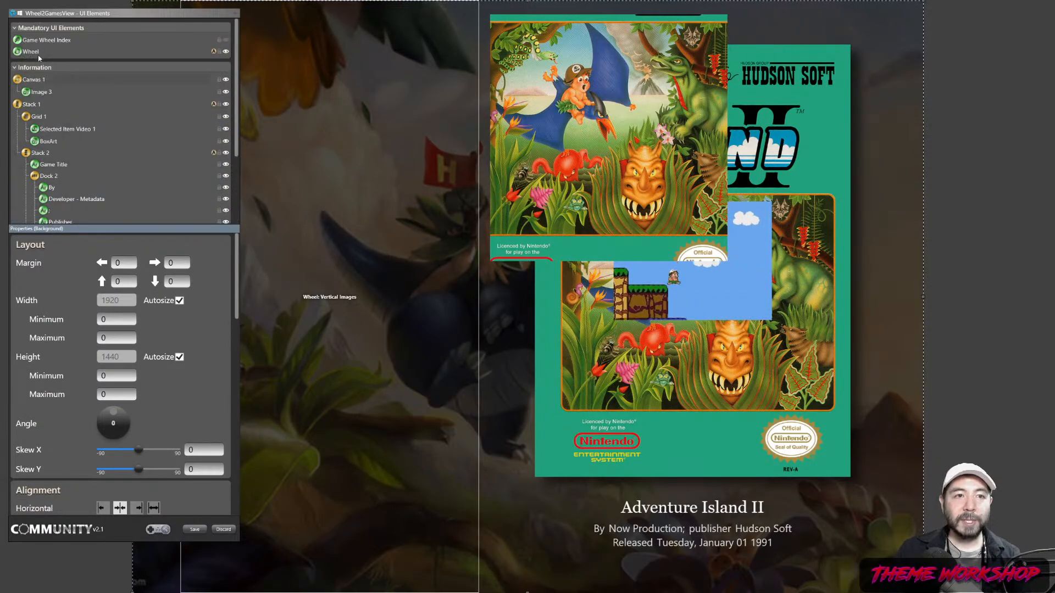
left_click(47, 93)
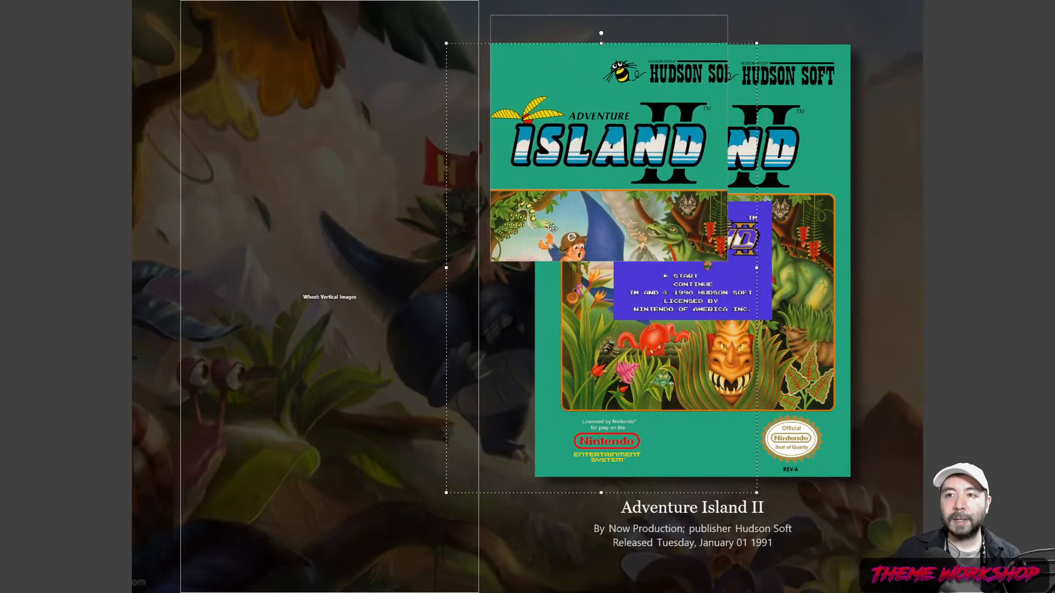
left_click_drag(601, 33, 707, 36)
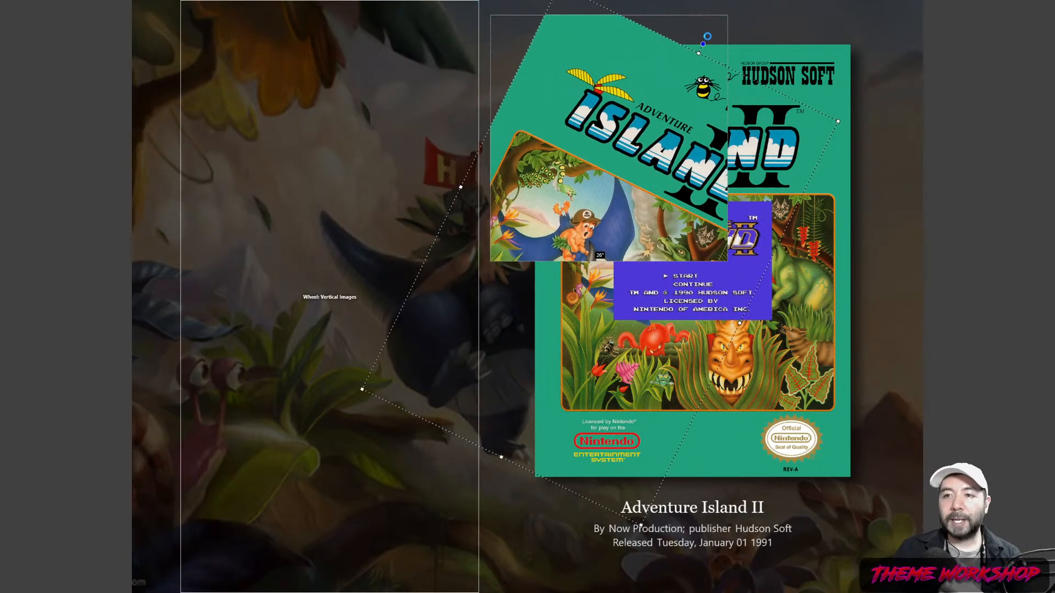
- Move the rotated Image 3 upward within the canvas and widen it to about 820
left_click_drag(583, 274, 600, 132)
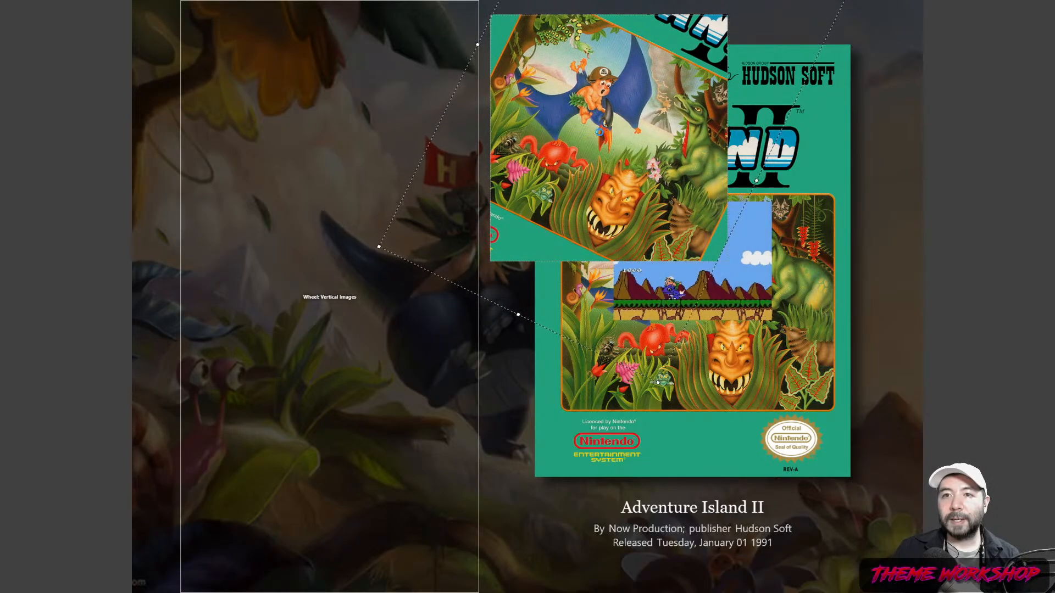
left_click_drag(757, 180, 781, 191)
left_click_drag(631, 175, 623, 174)
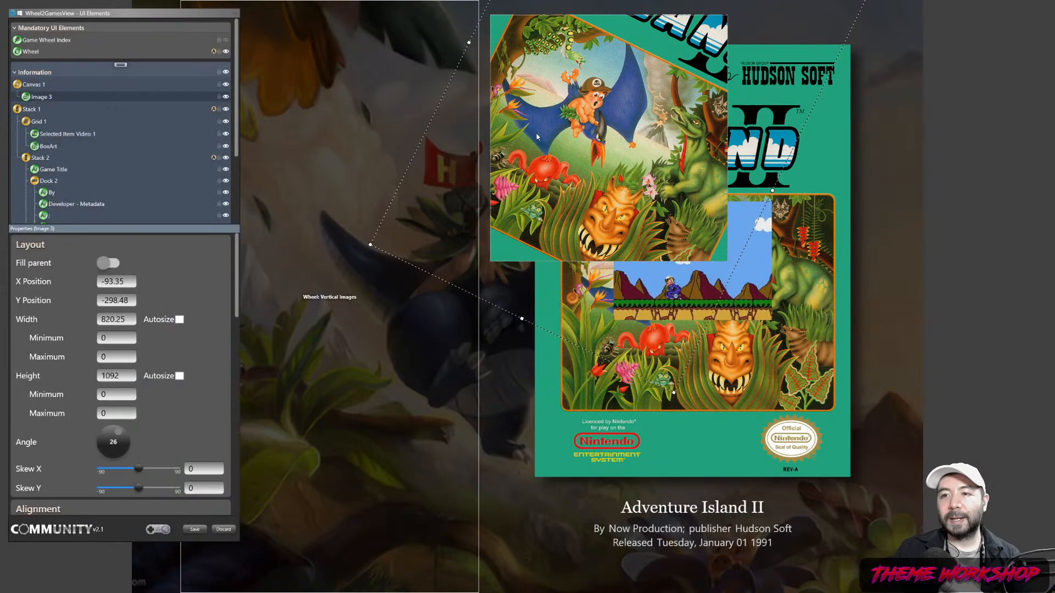
- Lock Image 3 again and move Canvas 1 beside the large box art, to about X 324, Y 218
left_click(219, 96)
left_click(154, 88)
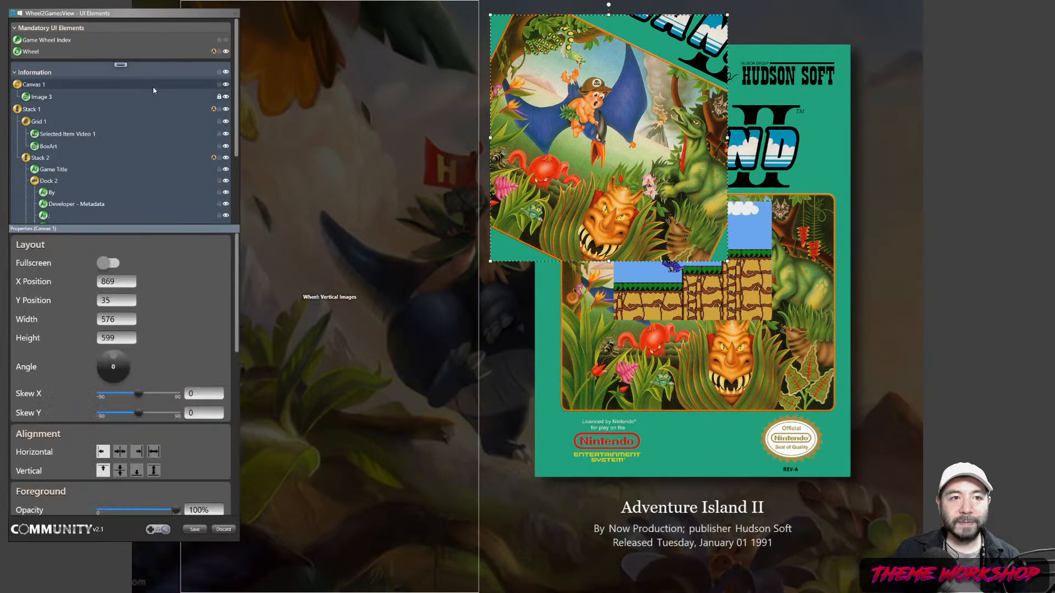
left_click_drag(596, 83, 371, 158)
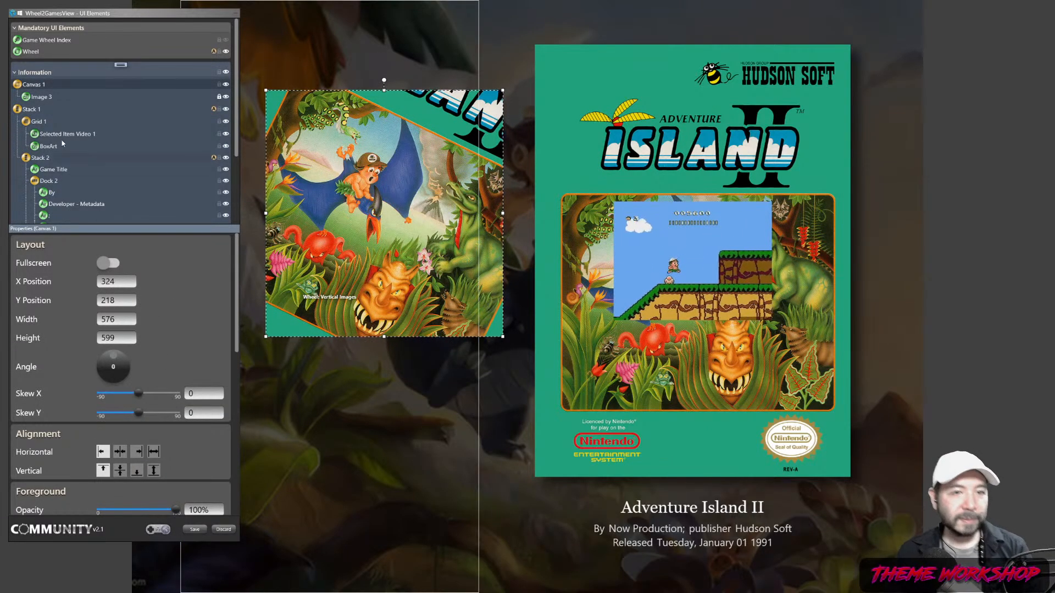
- Delete Canvas 1 from the Information elements
right_click(34, 84)
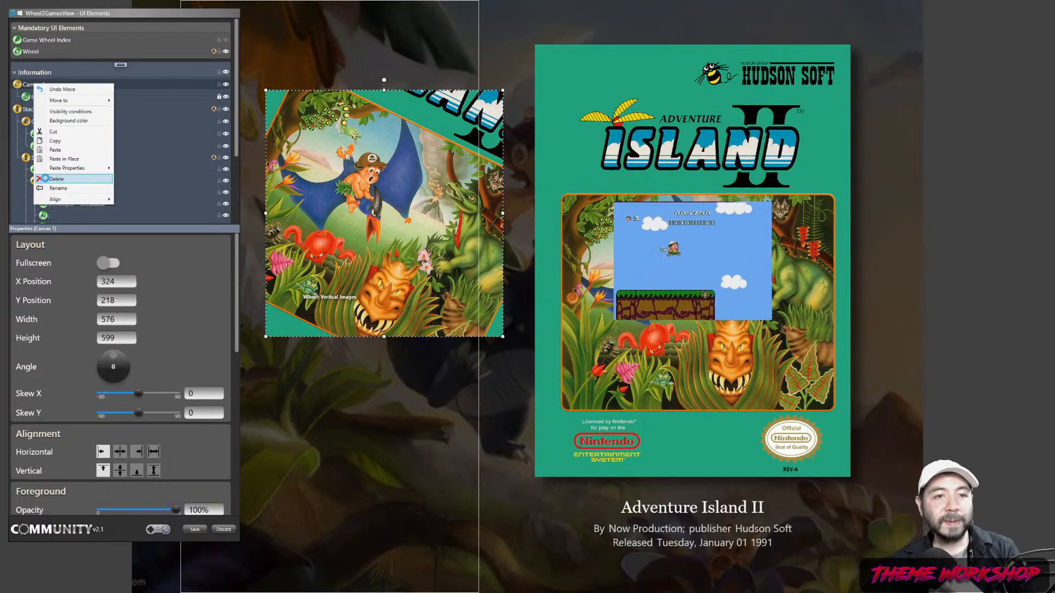
left_click(92, 181)
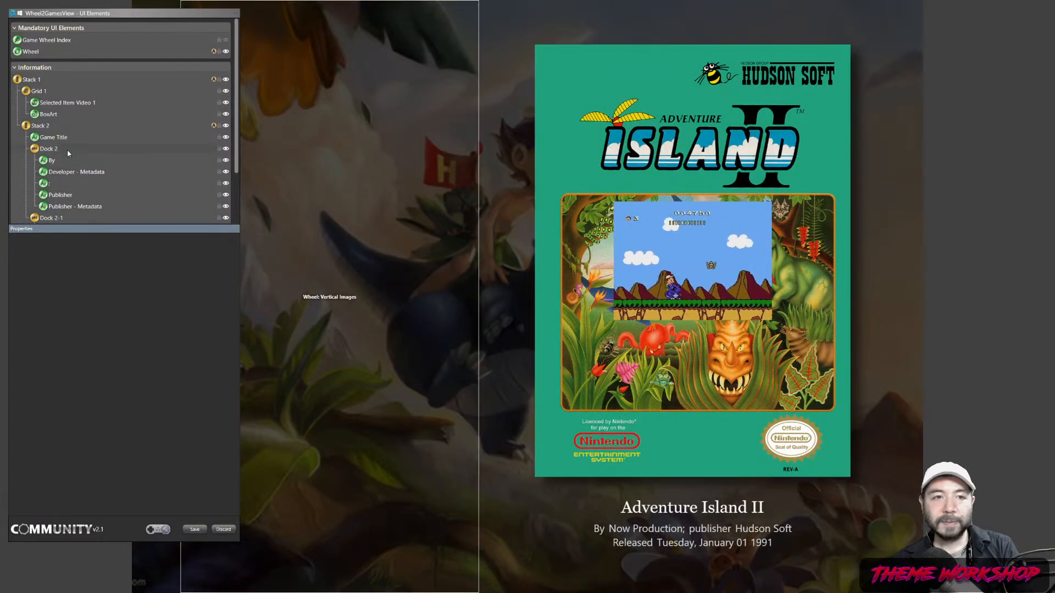
- Move Selected Item Video 1 up to the box art's left edge at X 0, Y 89, and widen it to about 743
left_click(57, 106)
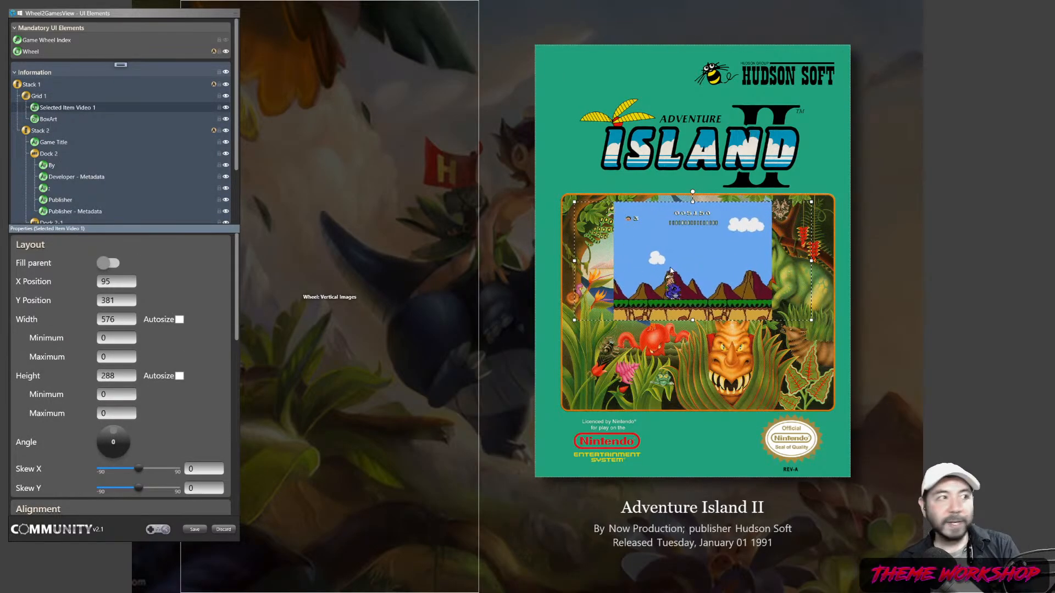
left_click_drag(671, 270, 712, 154)
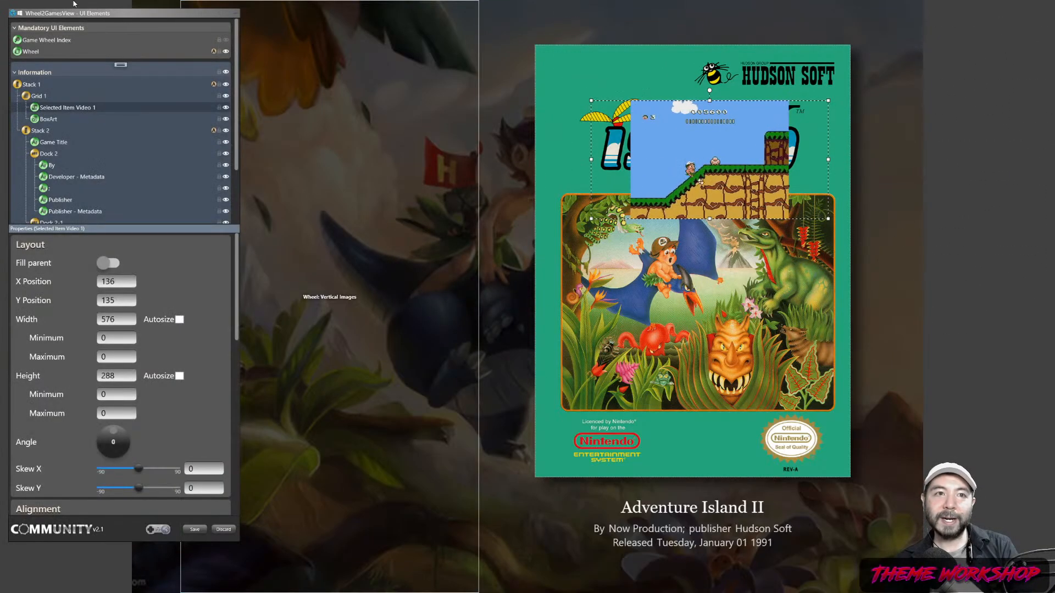
left_click(13, 4)
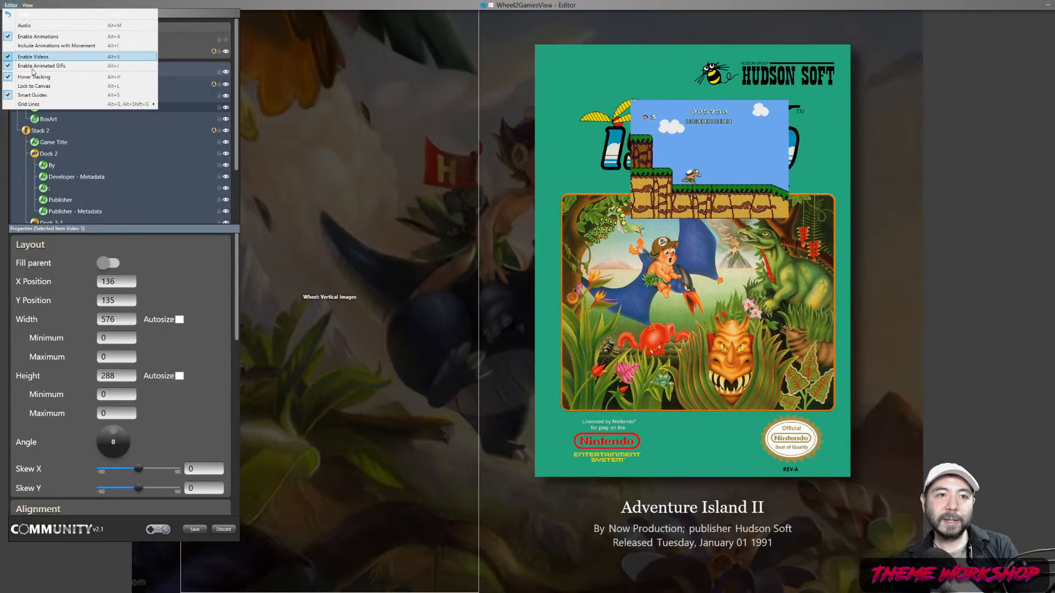
left_click(761, 159)
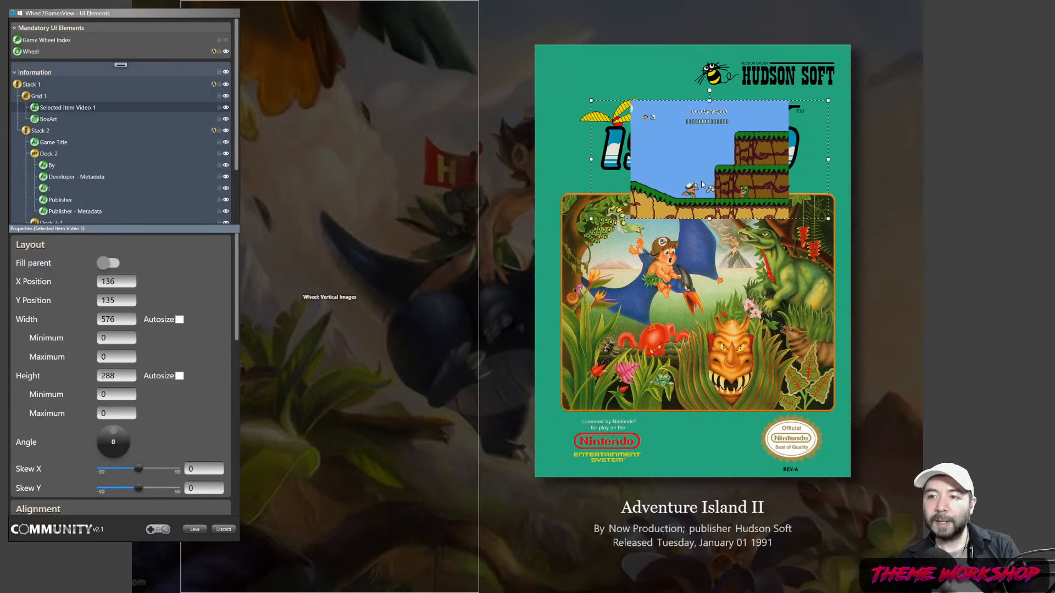
left_click_drag(762, 148, 540, 154)
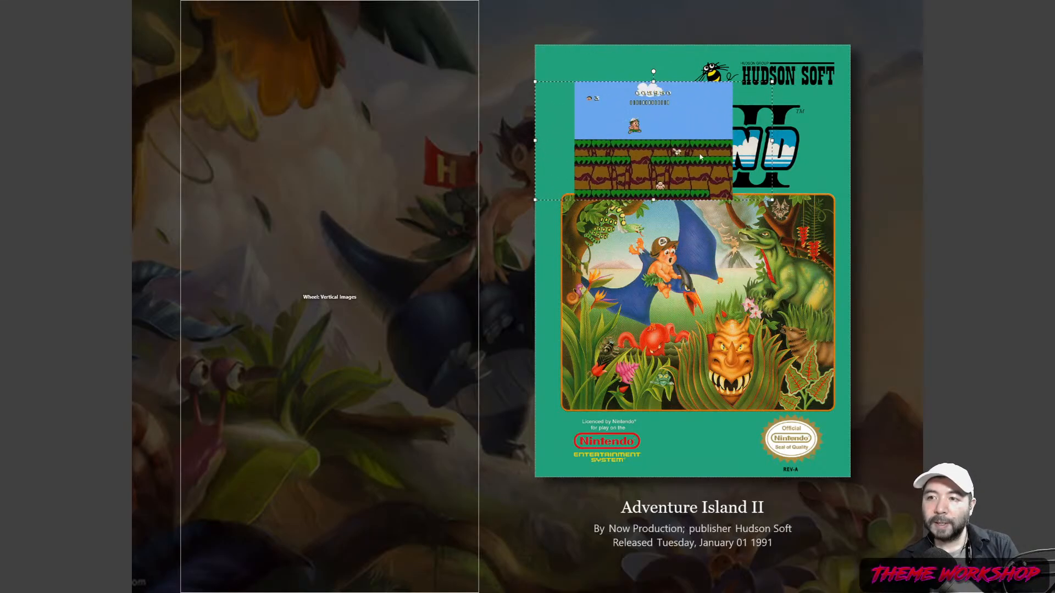
left_click_drag(772, 140, 840, 140)
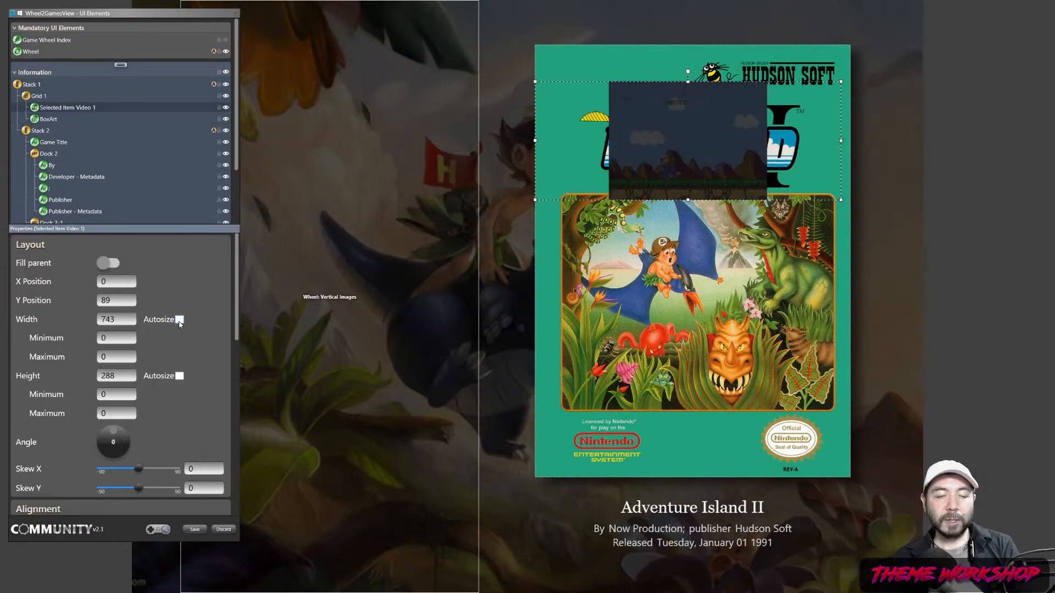
- Set Selected Item Video 1's width to 766 and extend its height downward to about 573
left_click(48, 118)
left_click(51, 110)
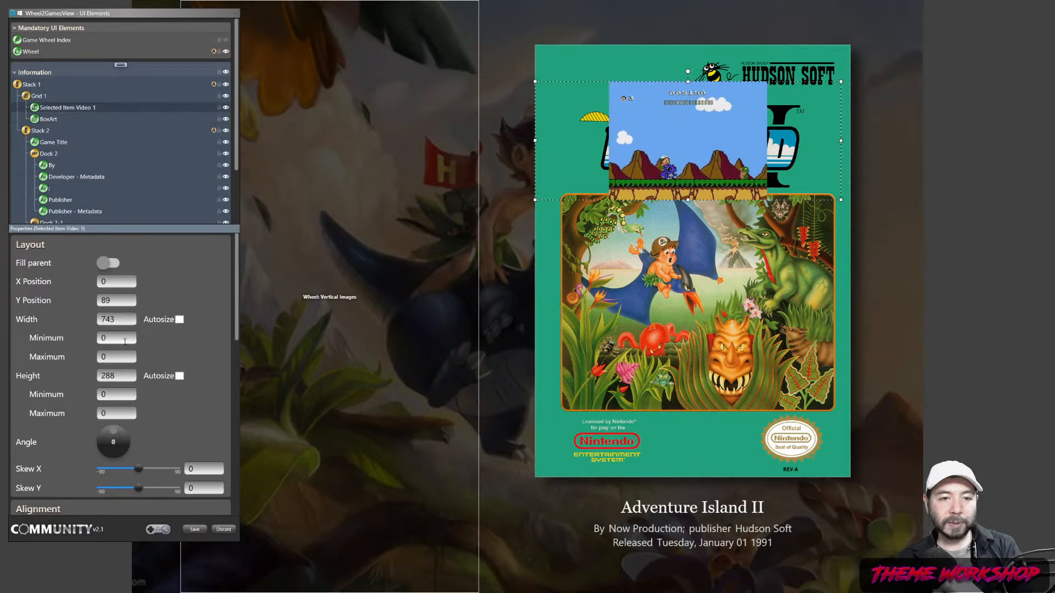
left_click_drag(117, 322, 77, 323)
type("766")
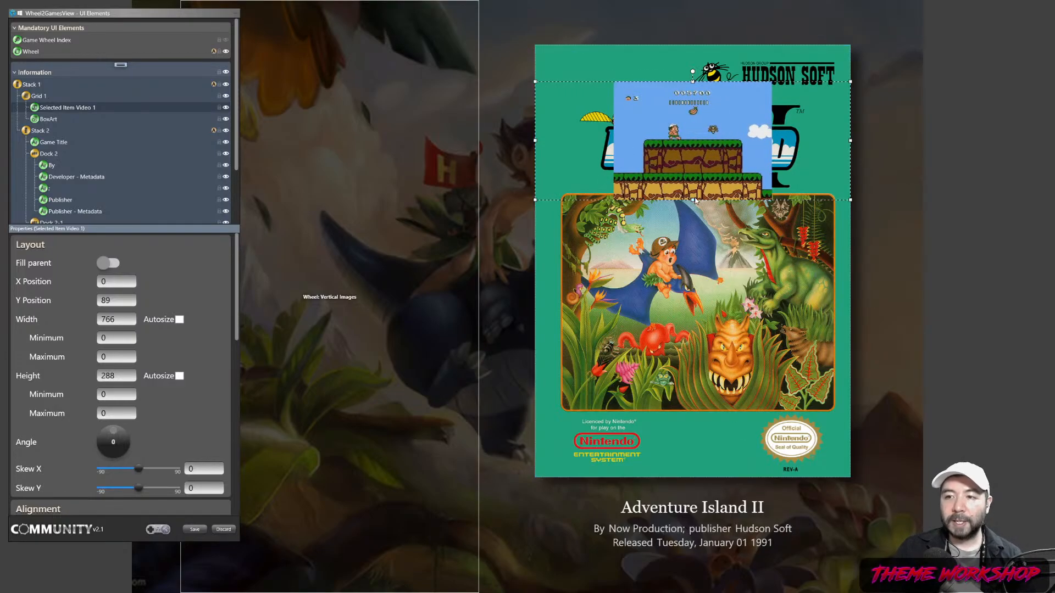
left_click_drag(692, 198, 692, 318)
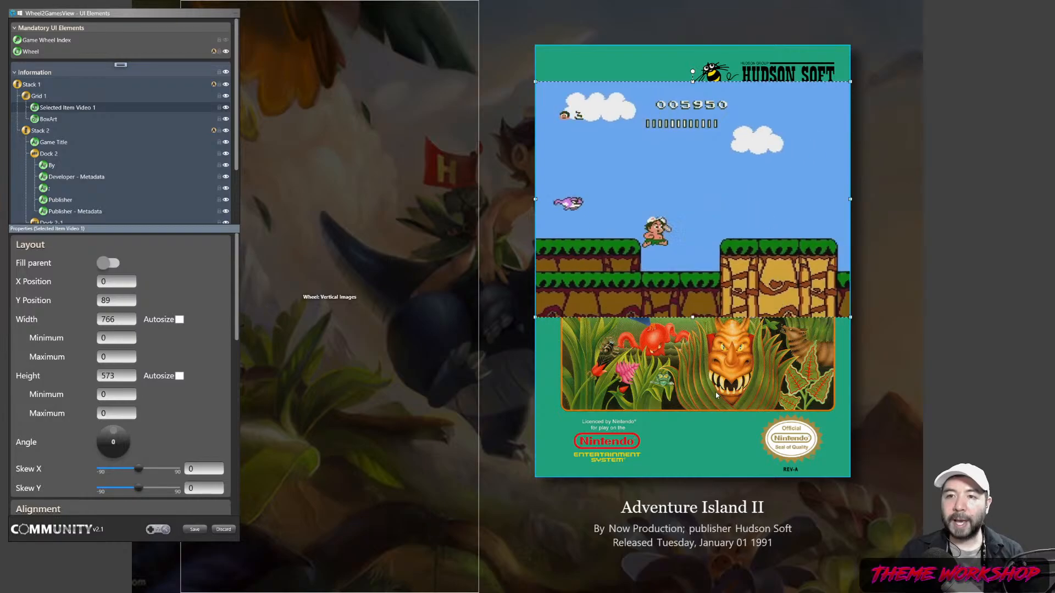
- Extend Selected Item Video 1 past the box art's left edge, to about X -41 and width 807
left_click(35, 86)
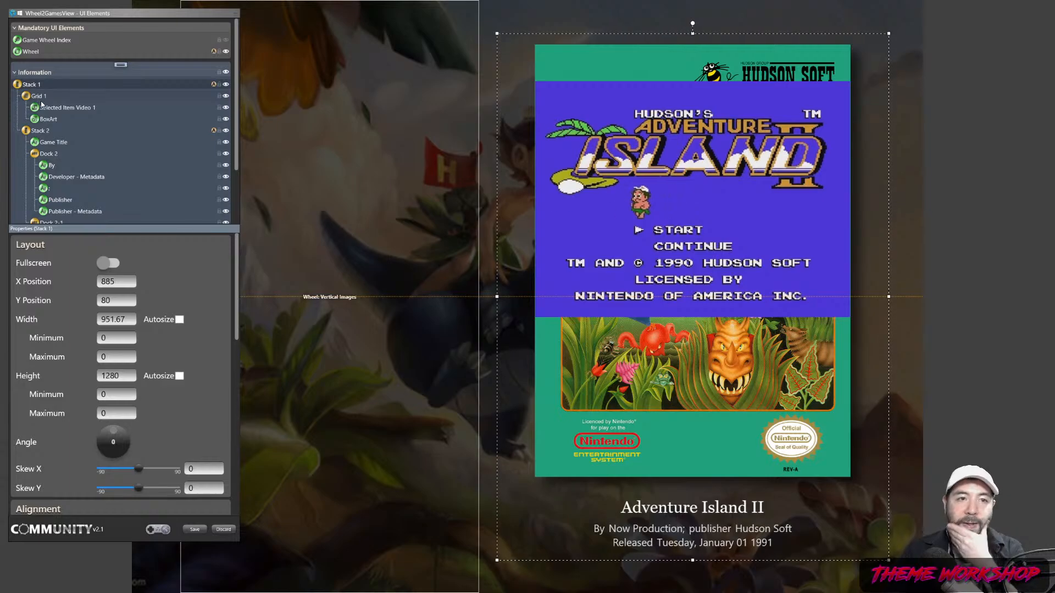
left_click(41, 100)
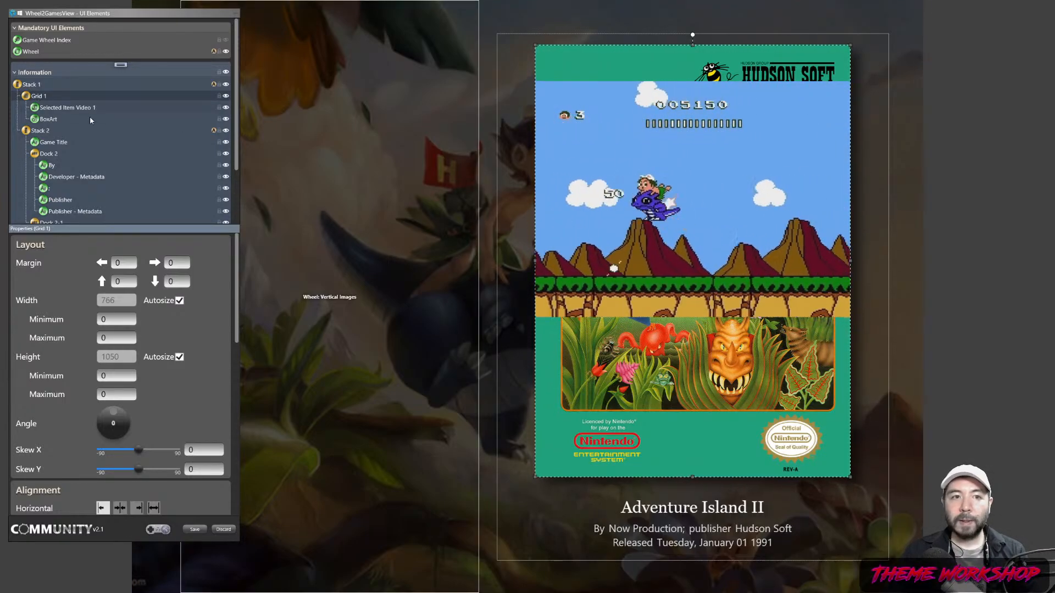
left_click(52, 108)
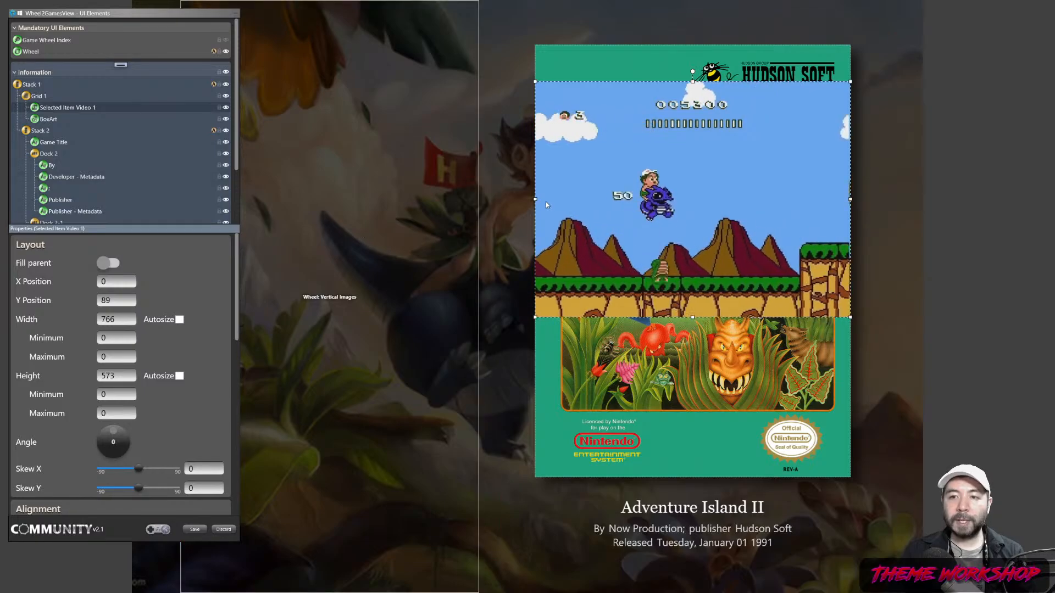
left_click_drag(533, 199, 504, 199)
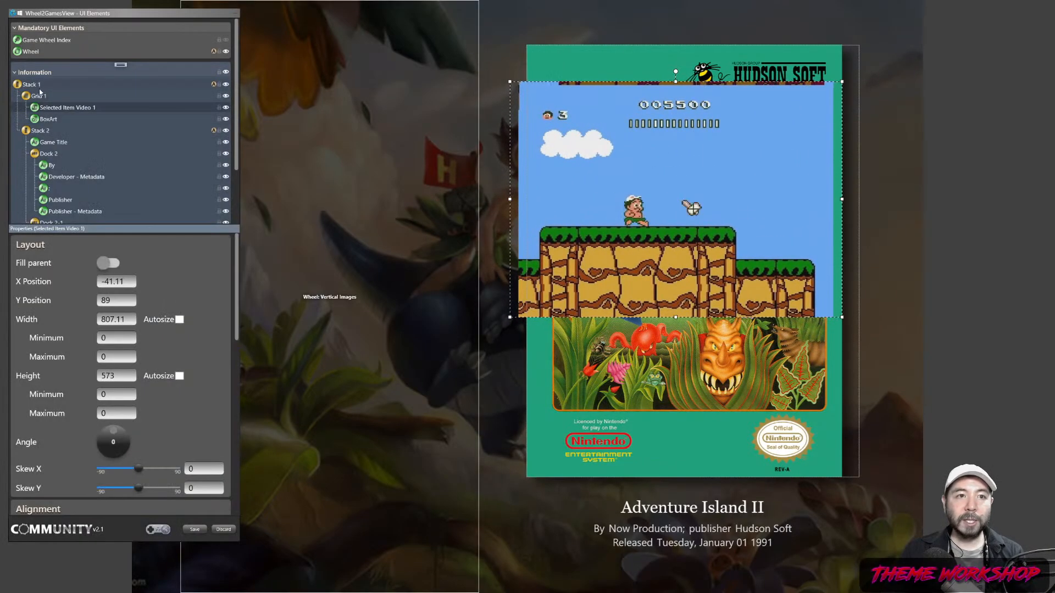
- Turn off width autosizing for Grid 1 and set its width to 951 to match Stack 1
left_click(31, 88)
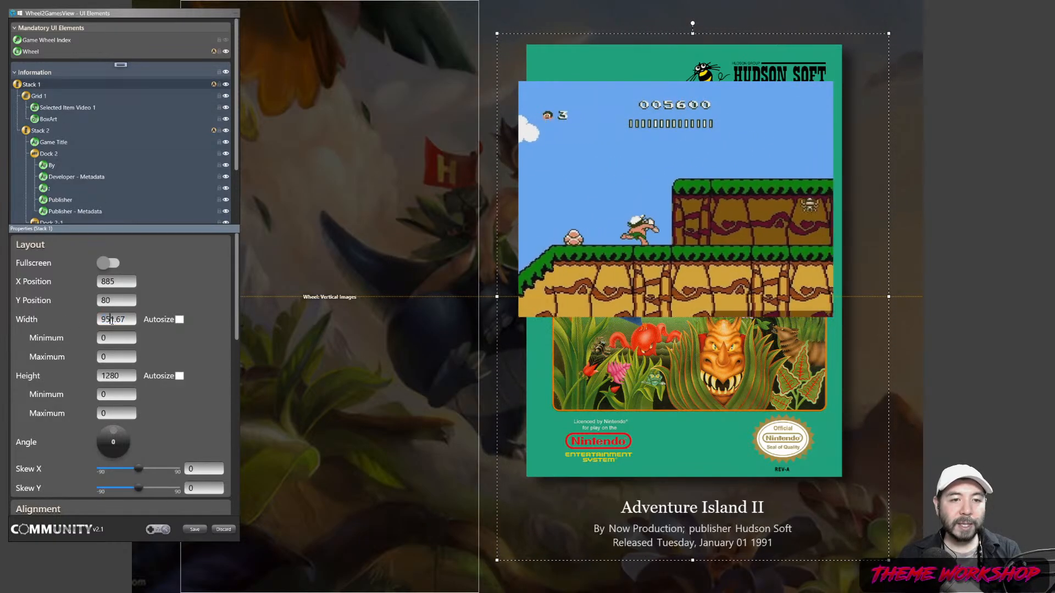
left_click_drag(112, 320, 94, 321)
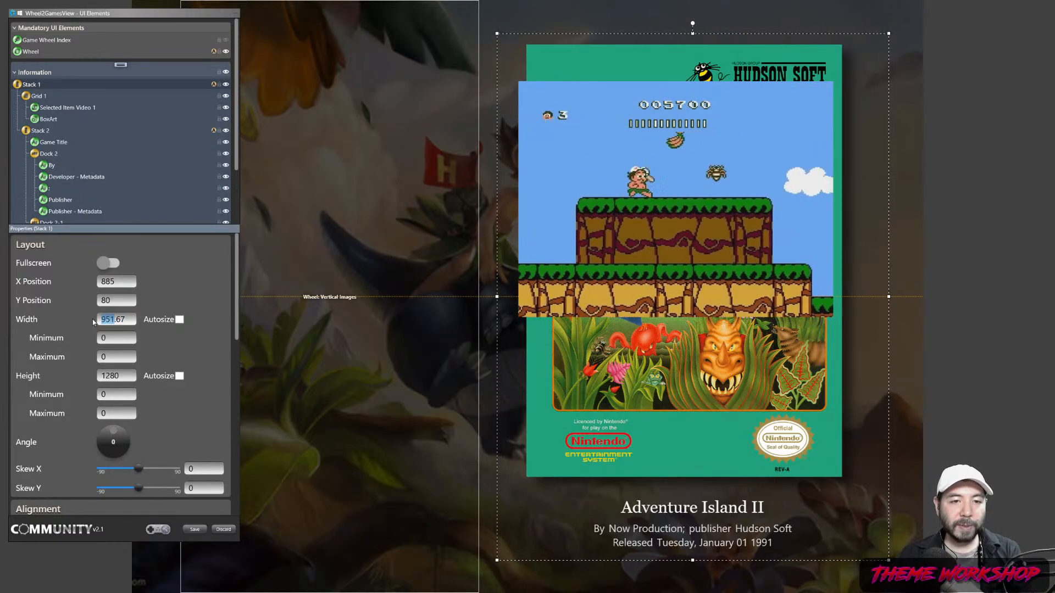
left_click(67, 107)
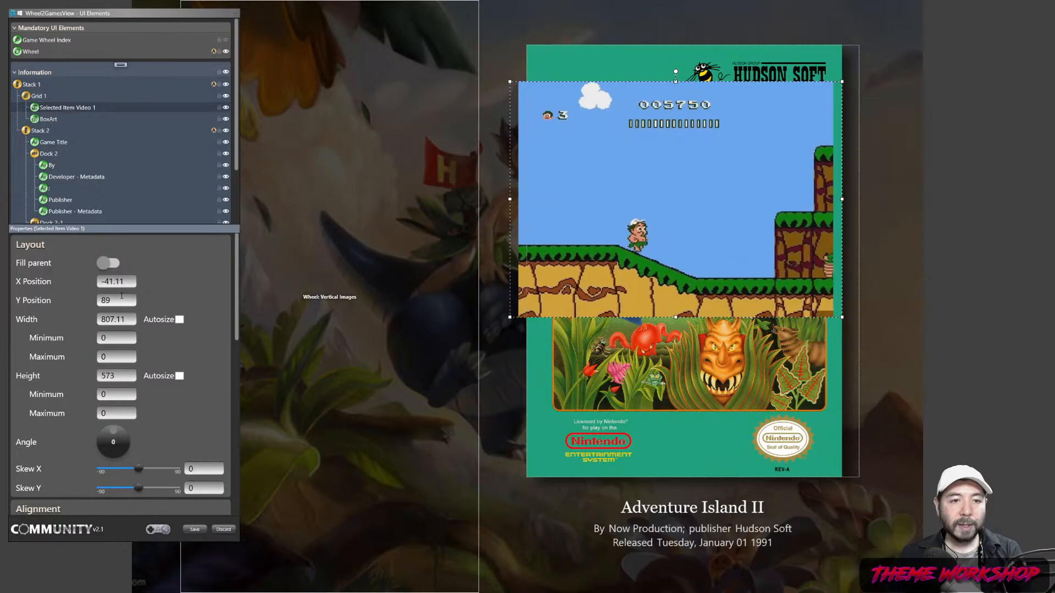
left_click_drag(128, 321, 84, 325)
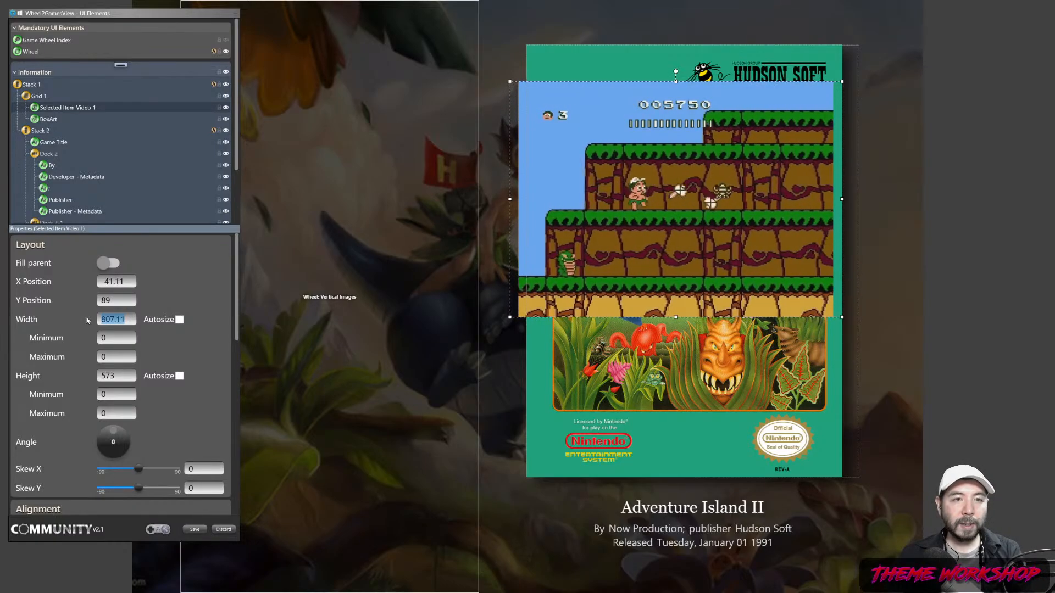
left_click(37, 98)
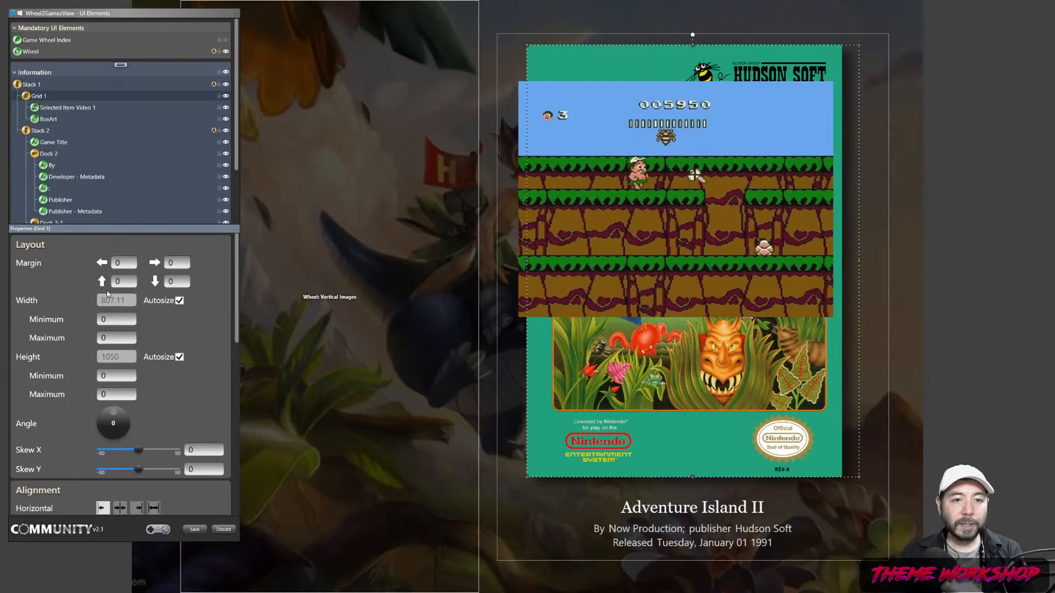
left_click(179, 302)
left_click_drag(125, 301, 77, 307)
type("951")
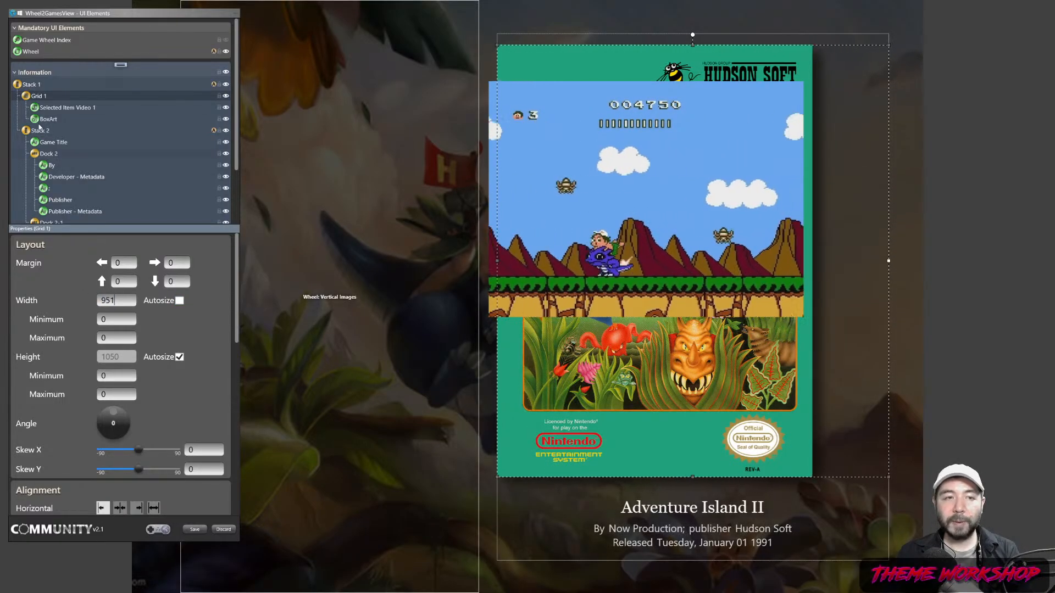
- Widen Selected Item Video 1 to 951 and set its X position to 0
left_click(53, 108)
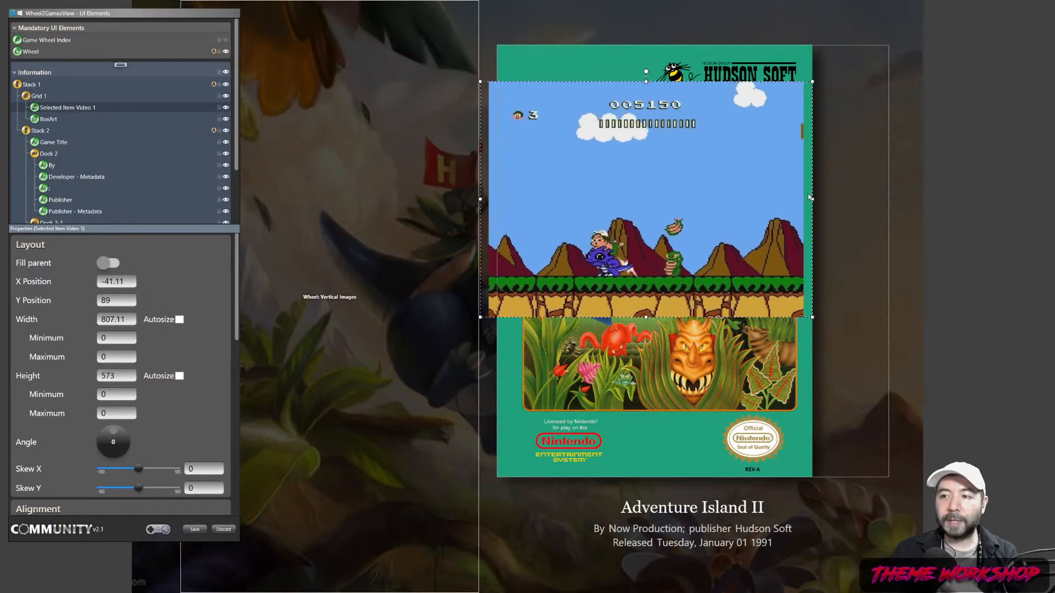
left_click_drag(811, 199, 895, 201)
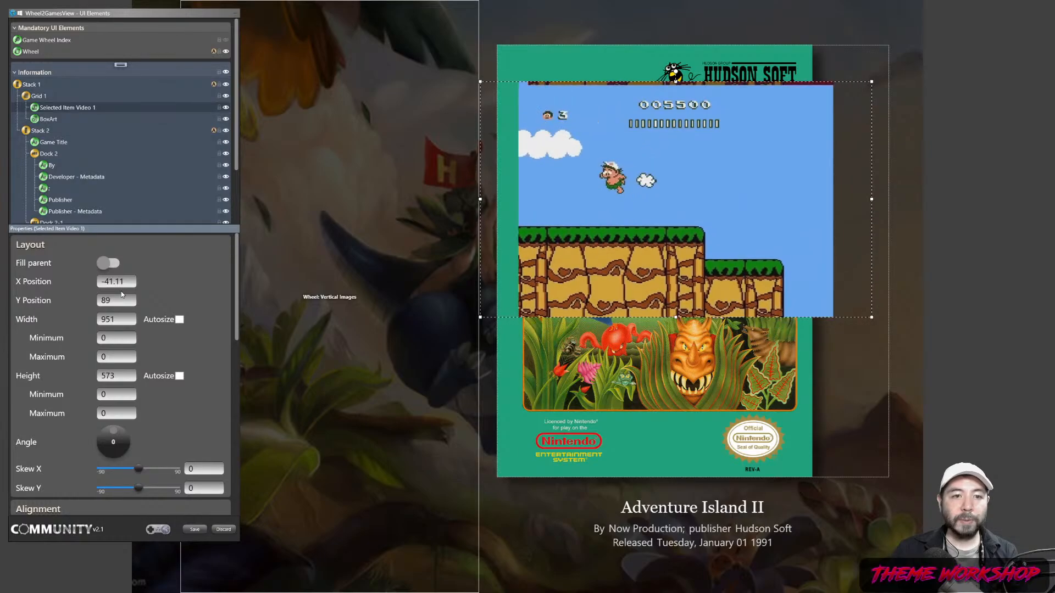
left_click_drag(127, 282, 50, 282)
type("0")
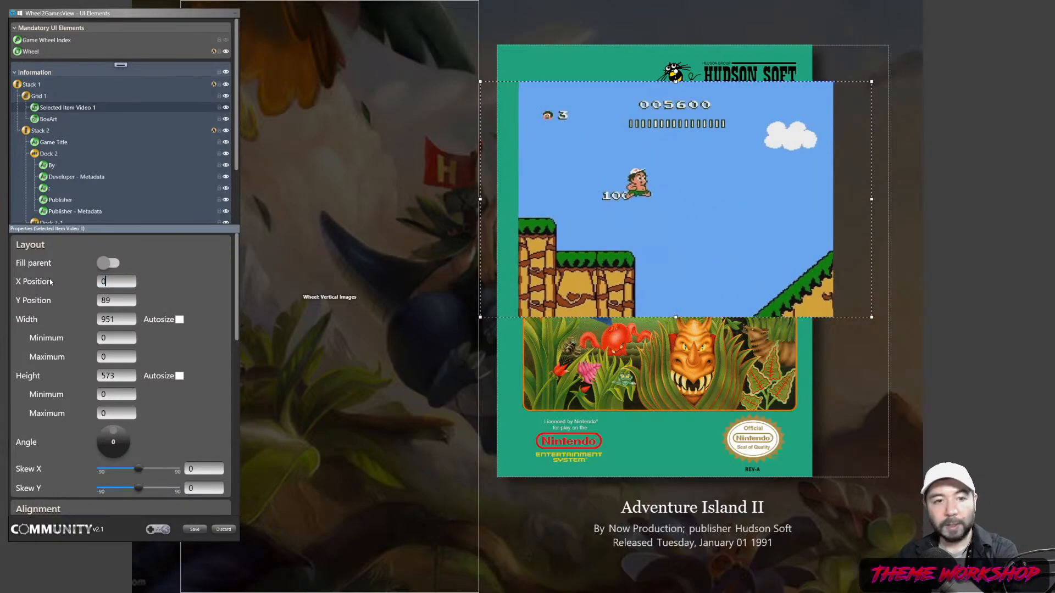
key("Return")
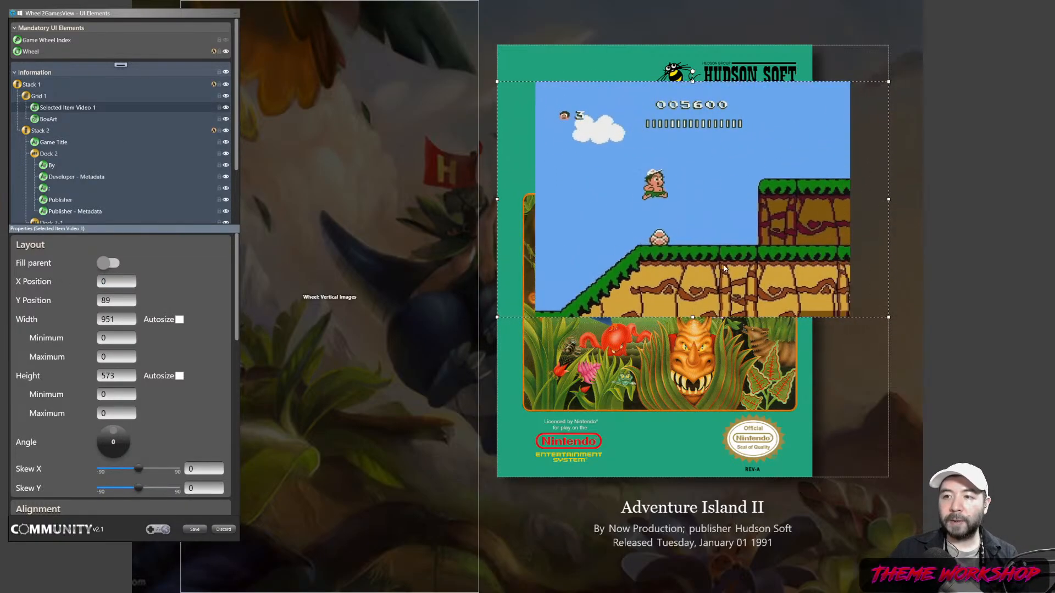
- Extend Selected Item Video 1's height to about 716 and move it down to Grid 1's lower edge, at Y 334
left_click_drag(692, 316, 694, 376)
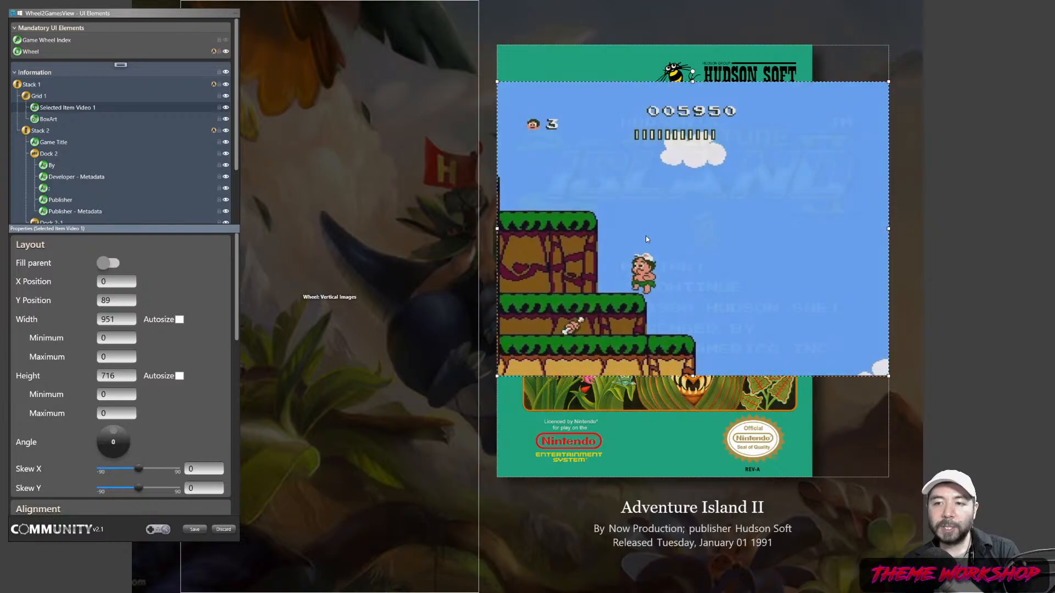
left_click_drag(645, 236, 650, 339)
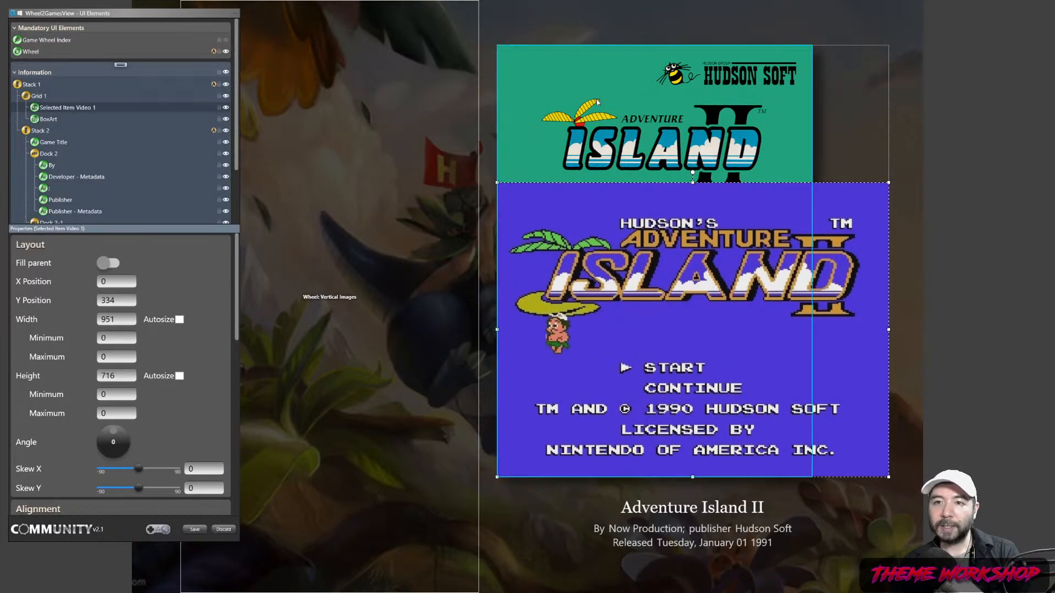
- Center BoxArt horizontally in Grid 1 and set its vertical alignment to bottom
left_click(53, 120)
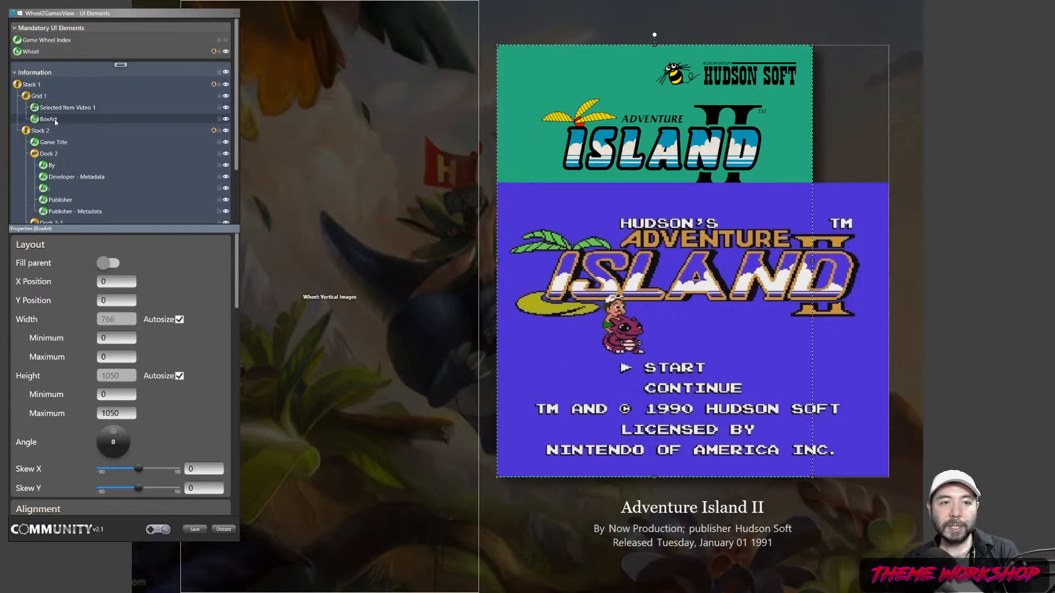
left_click_drag(623, 136, 657, 125)
right_click(658, 125)
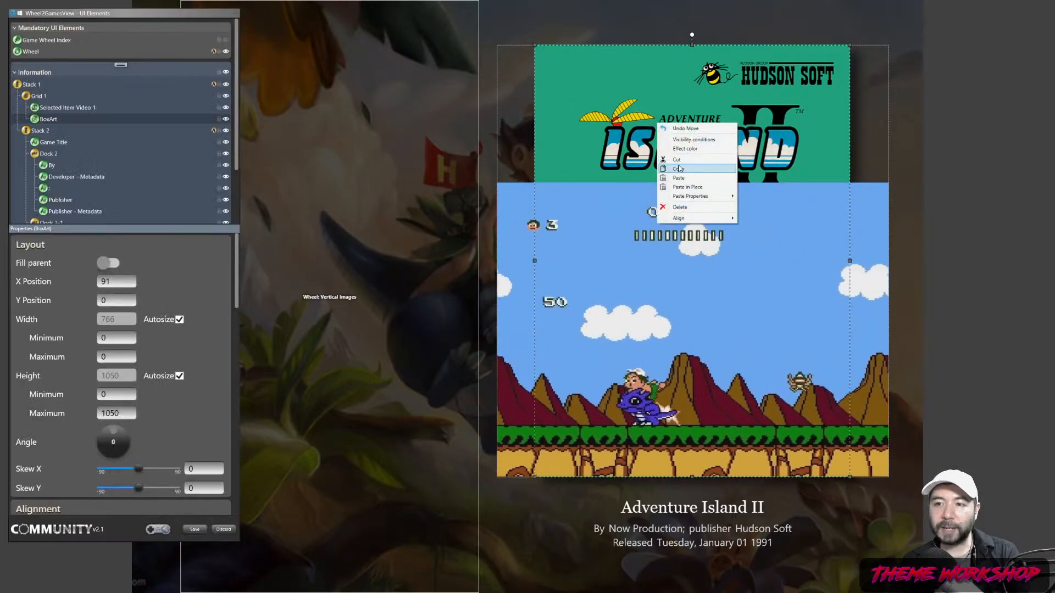
mouse_move(711, 220)
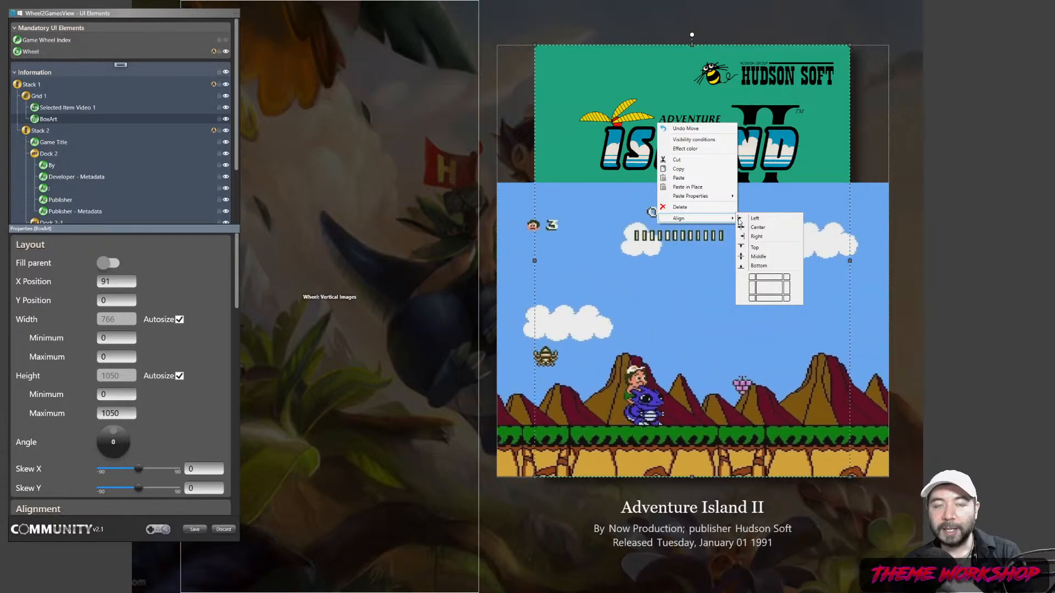
left_click(764, 229)
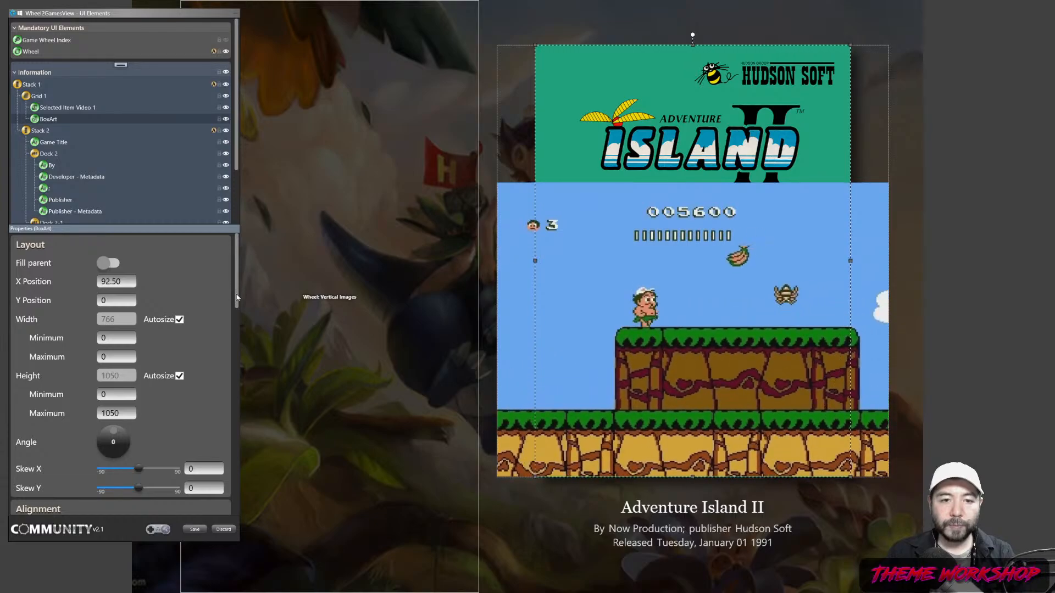
scroll(214, 324, "down", 3)
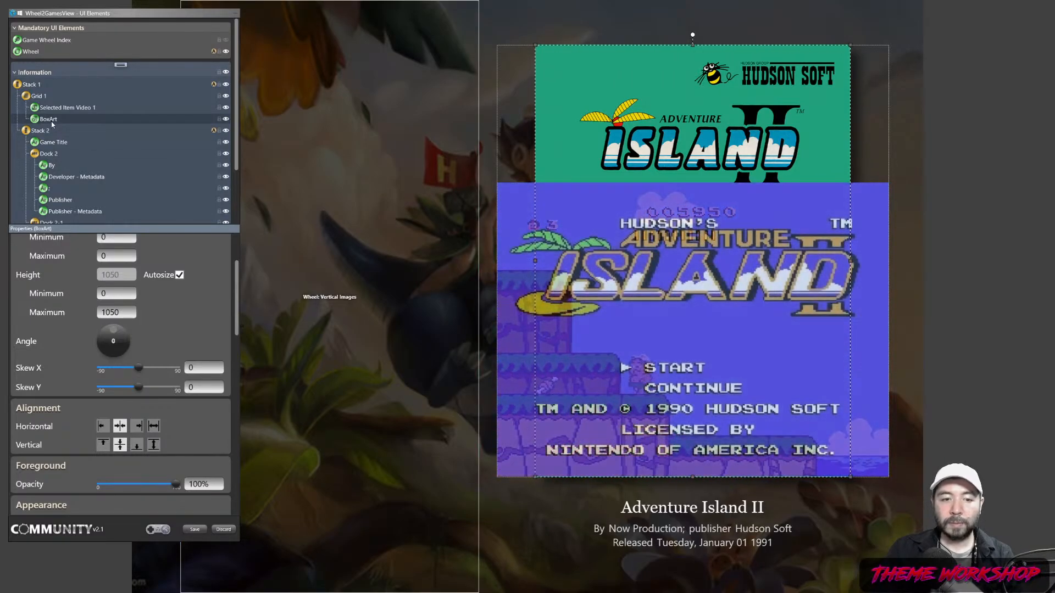
left_click(137, 448)
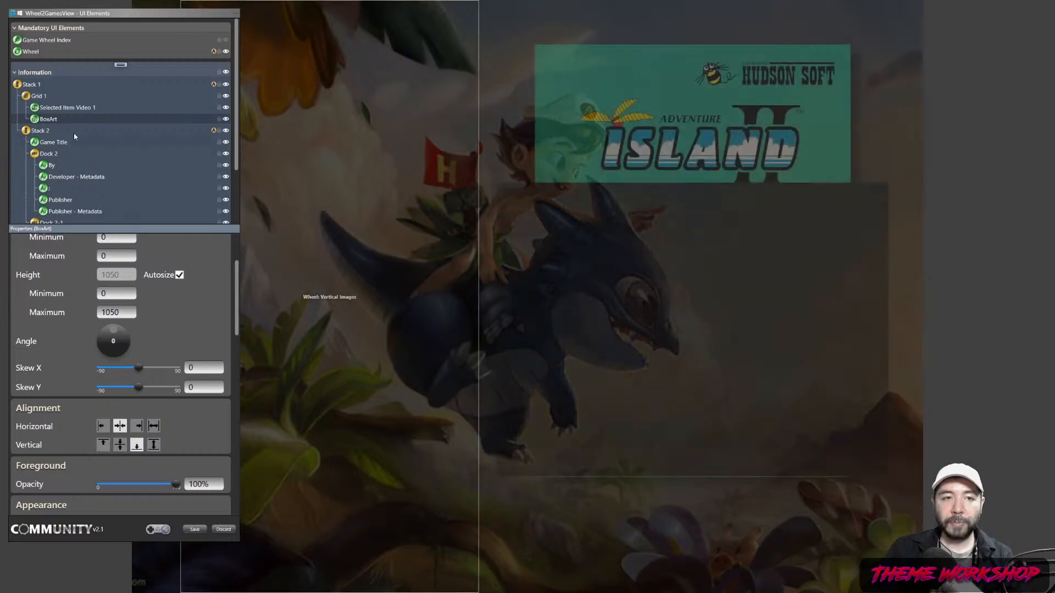
- Add an Immediately opacity animation to Selected Item Video 1, going from a new opacity of 0% to 0%
left_click(70, 108)
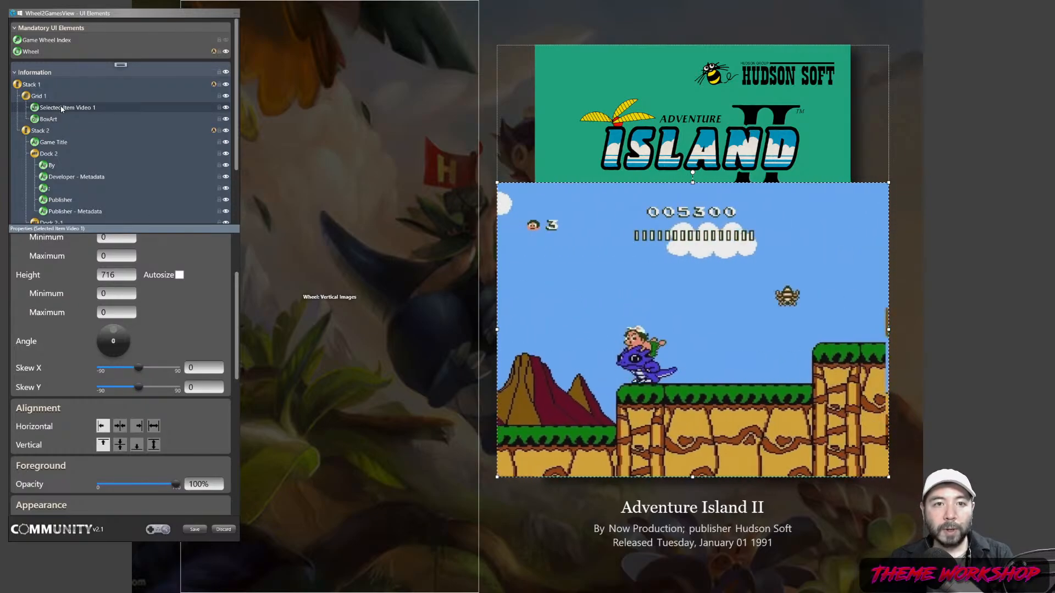
left_click_drag(237, 327, 261, 477)
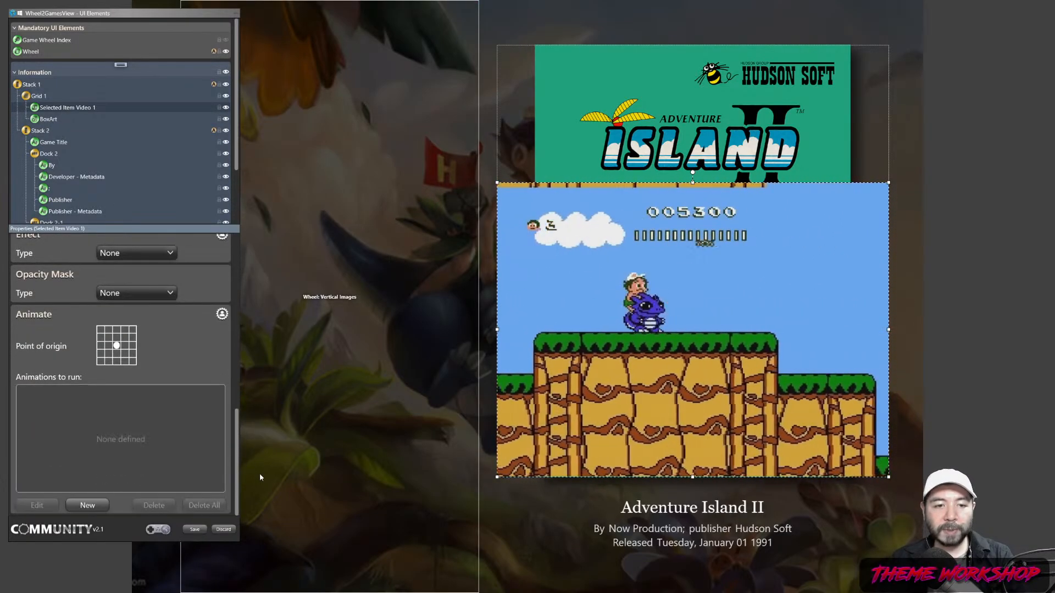
left_click(88, 505)
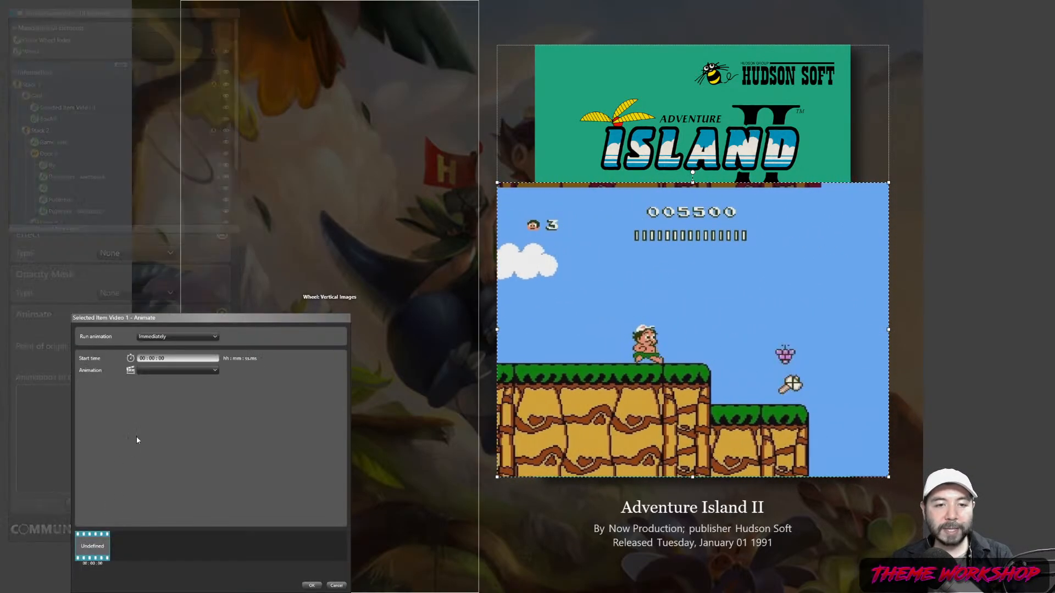
left_click(171, 370)
left_click(151, 413)
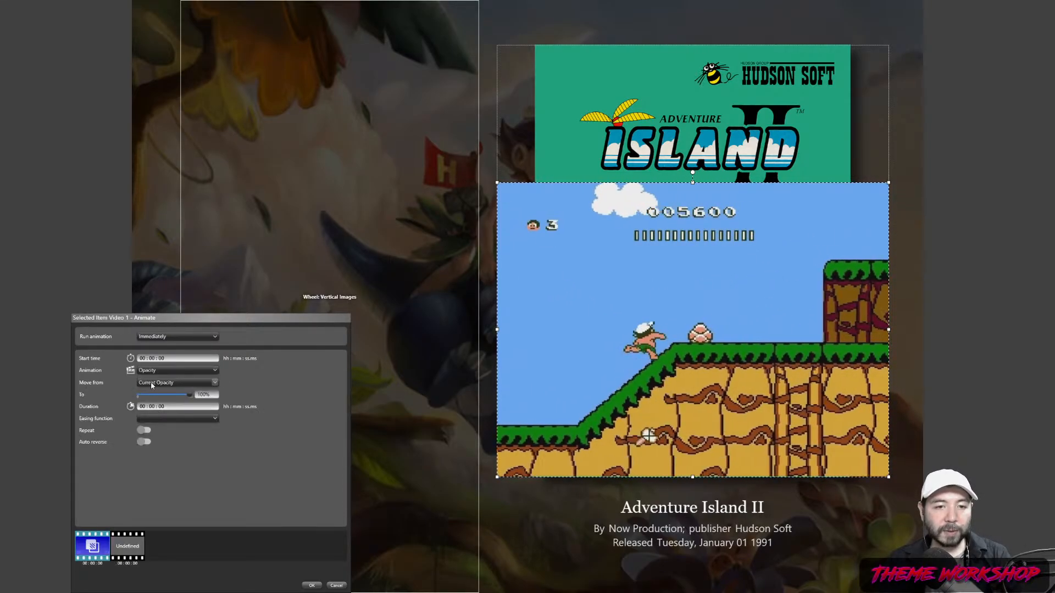
left_click(154, 402)
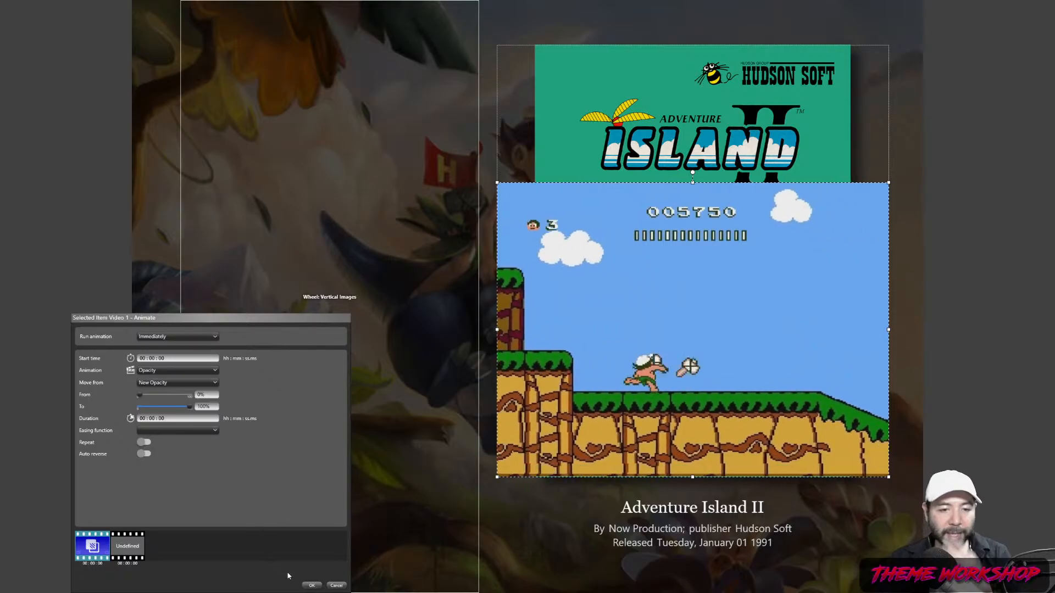
left_click_drag(190, 405, 139, 406)
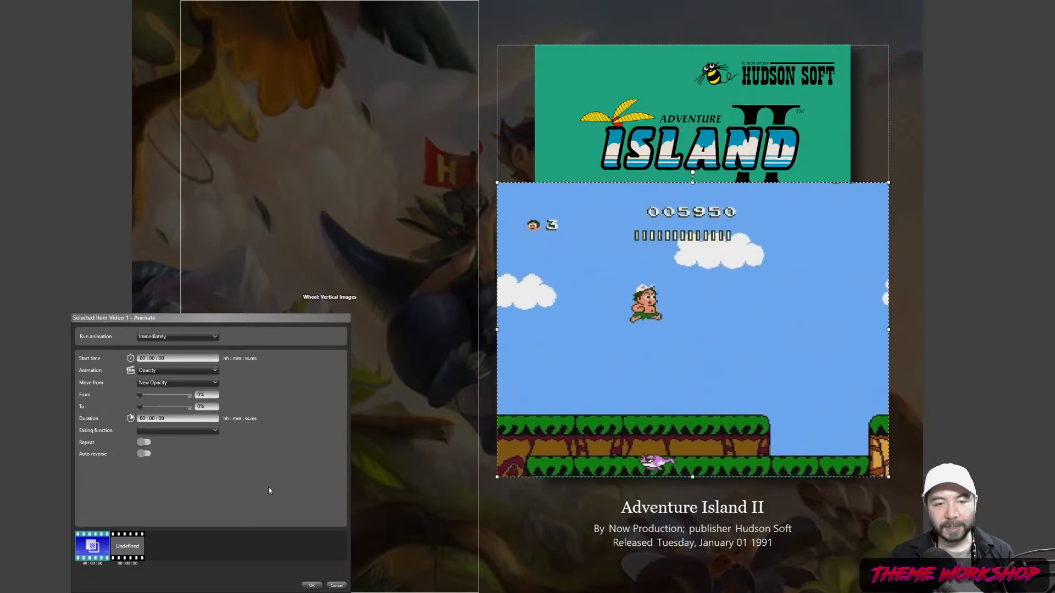
left_click(310, 586)
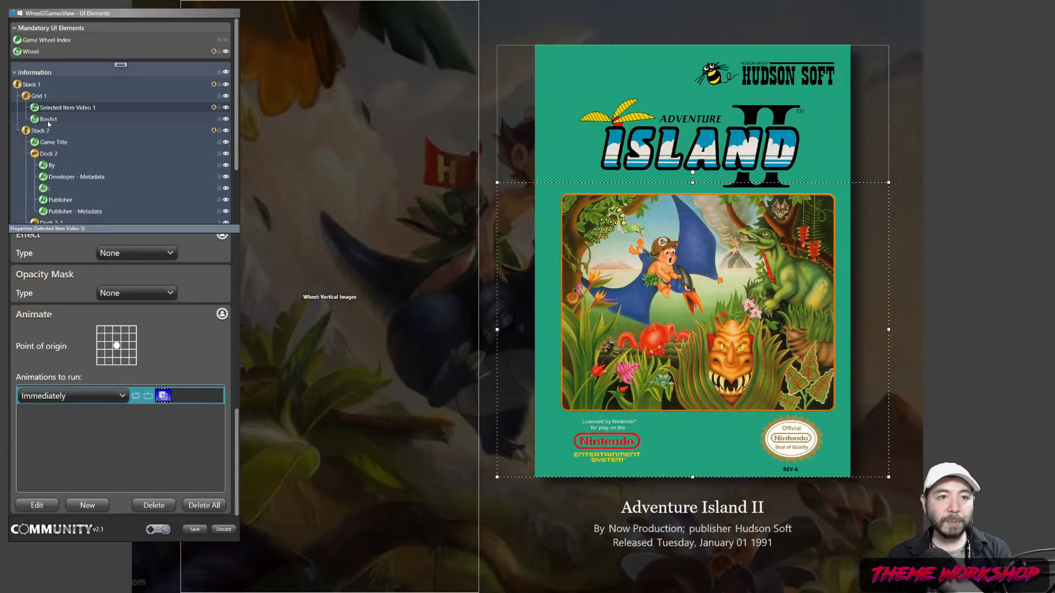
- Move BoxArt above Selected Item Video 1 in Grid 1's element order
left_click(48, 120)
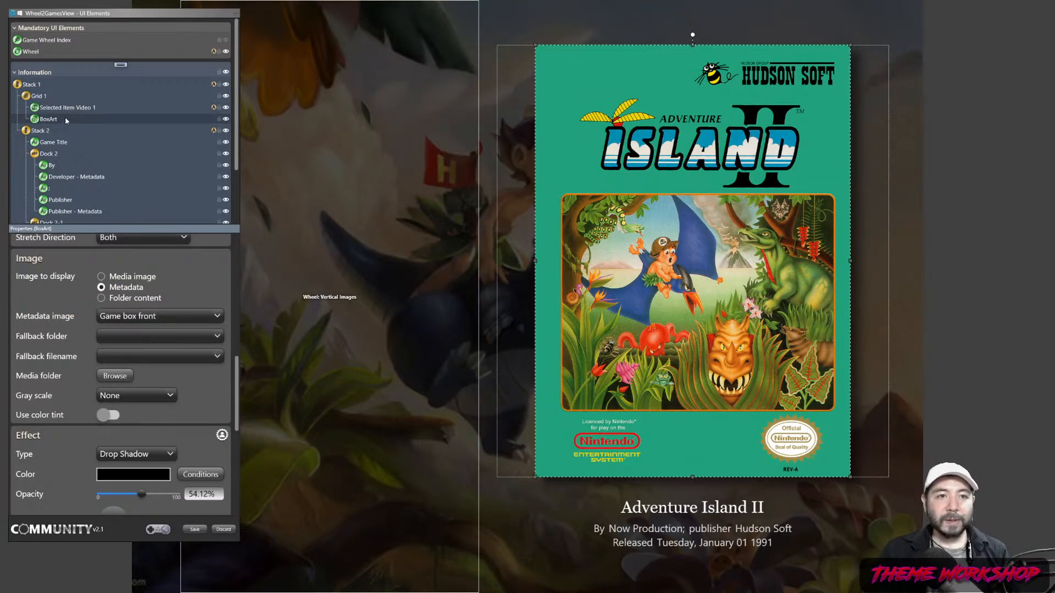
mouse_move(65, 117)
left_mouse_down()
mouse_move(57, 105)
mouse_move(34, 105)
left_mouse_up()
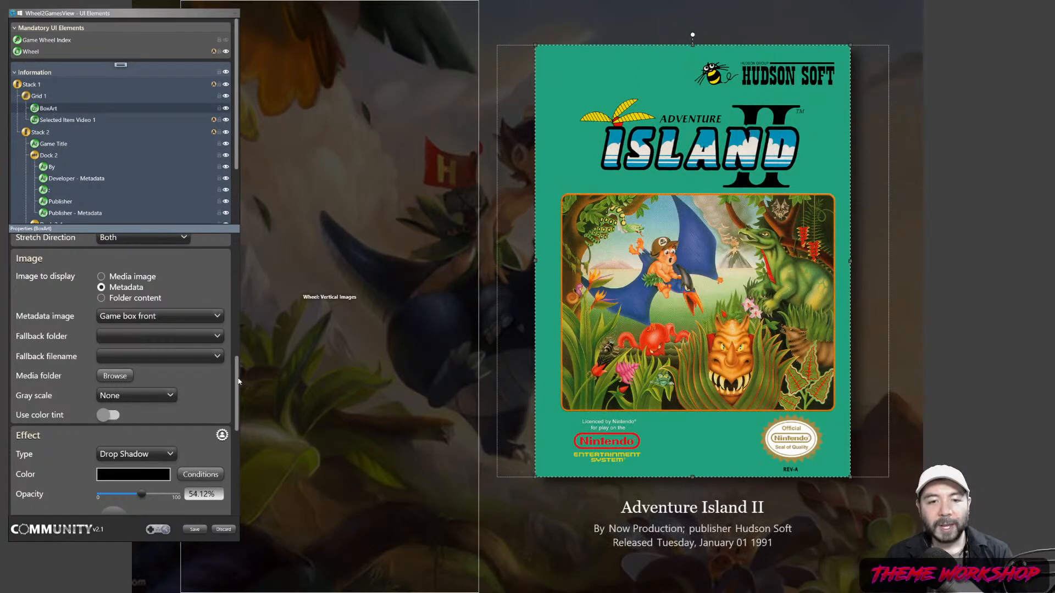
- Add an Immediately animation to BoxArt with Scale Width and Scale Height at 100%, and set its point of origin to the bottom-right corner
left_click_drag(237, 381, 238, 483)
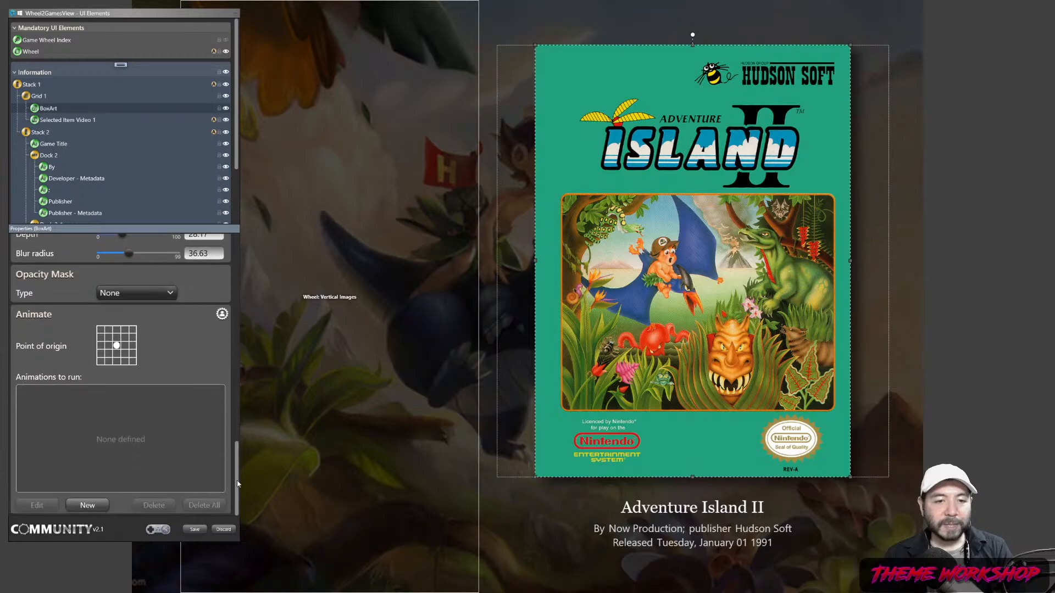
left_click(93, 510)
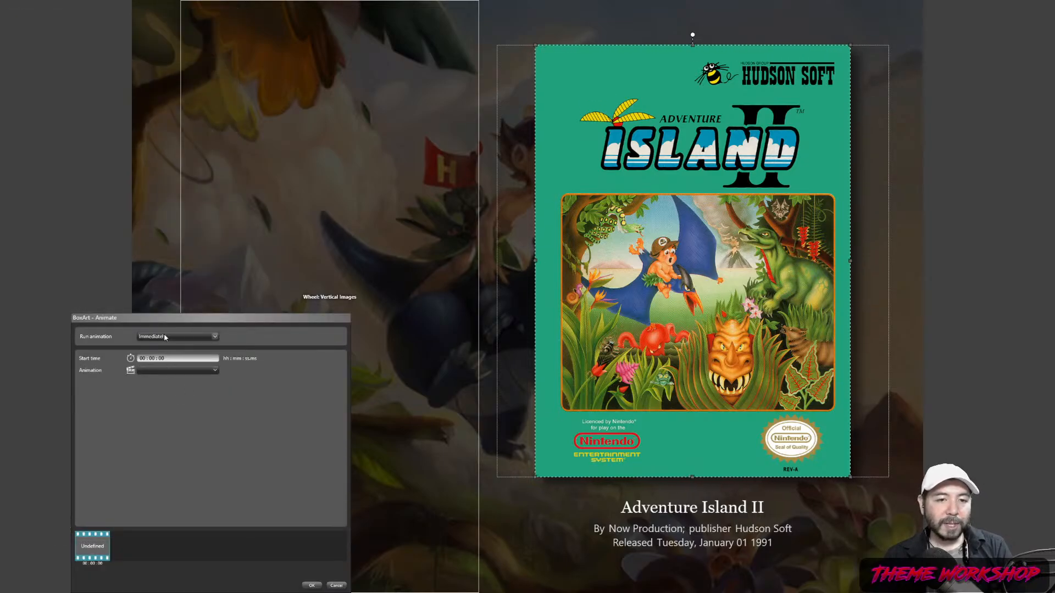
left_click(164, 337)
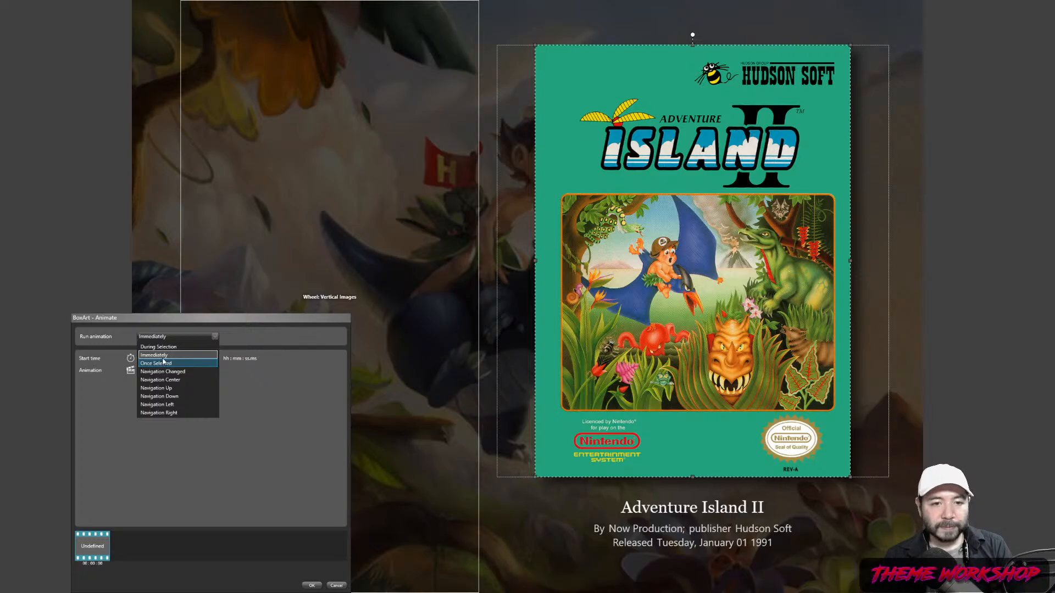
left_click(163, 355)
left_click(164, 371)
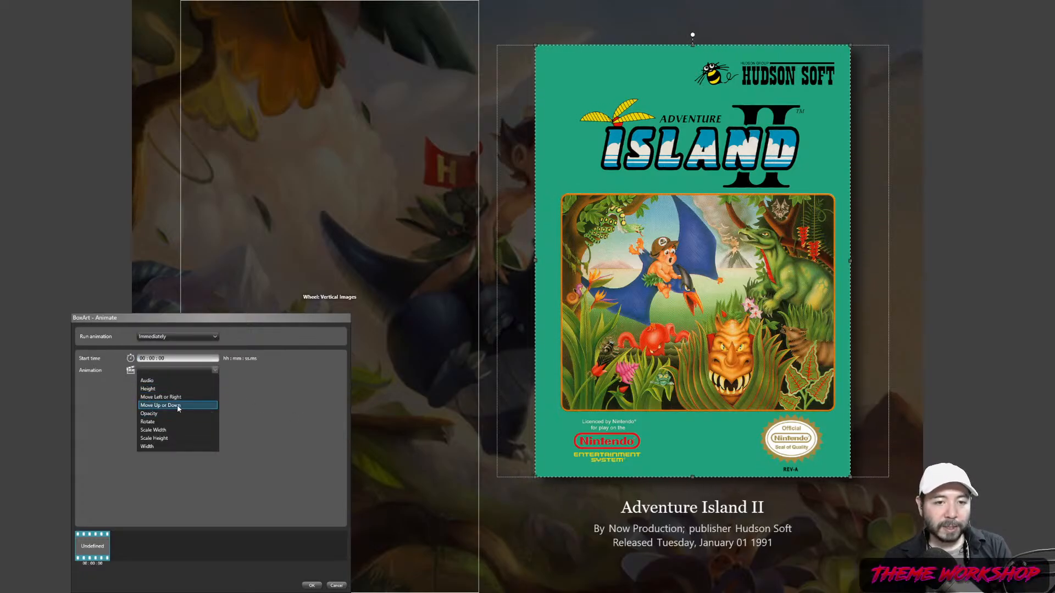
left_click(154, 430)
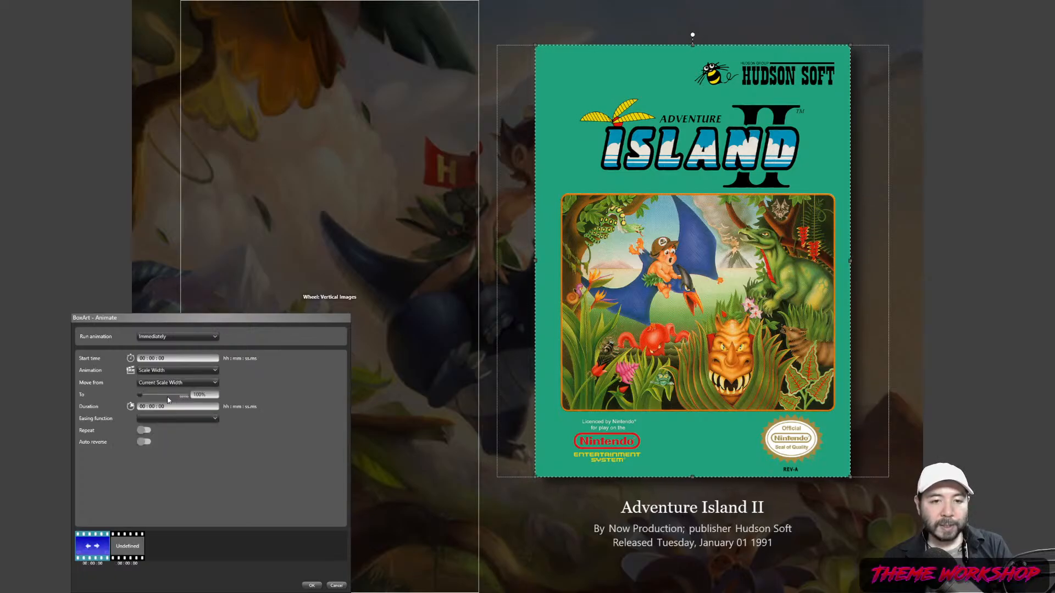
left_click(127, 552)
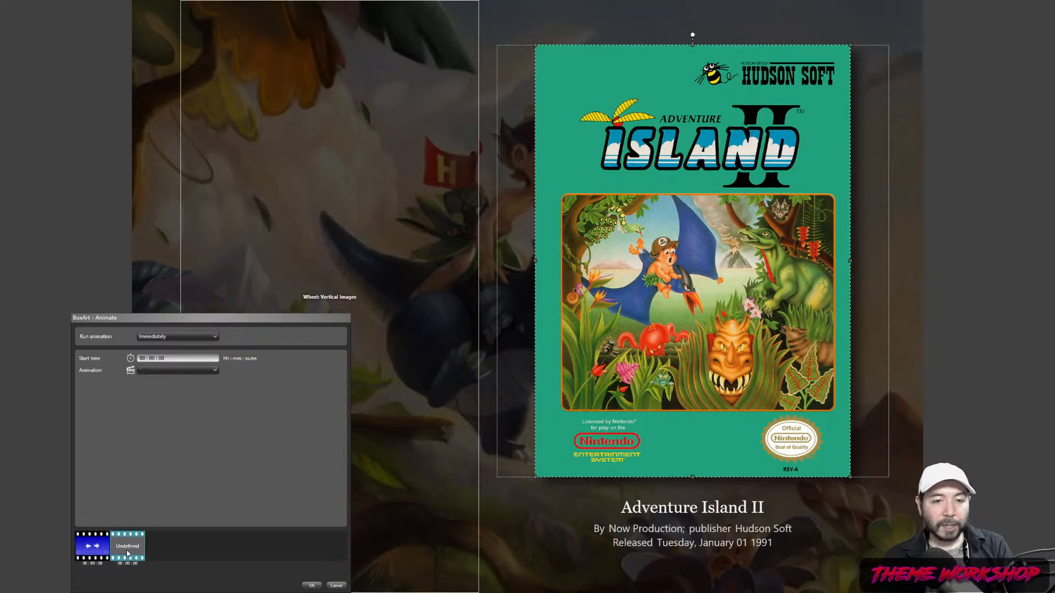
left_click(150, 372)
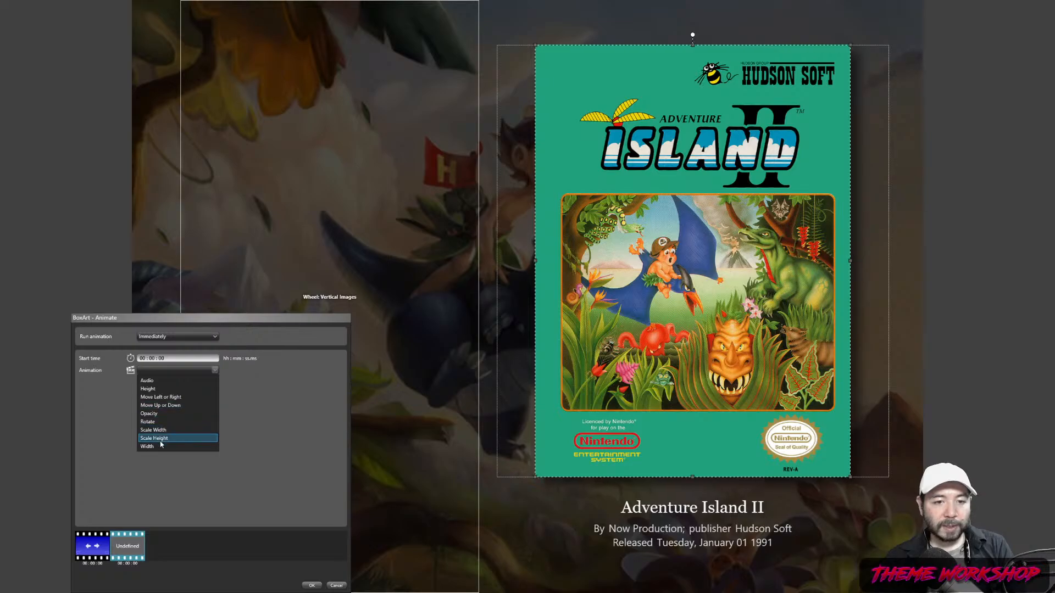
left_click(161, 439)
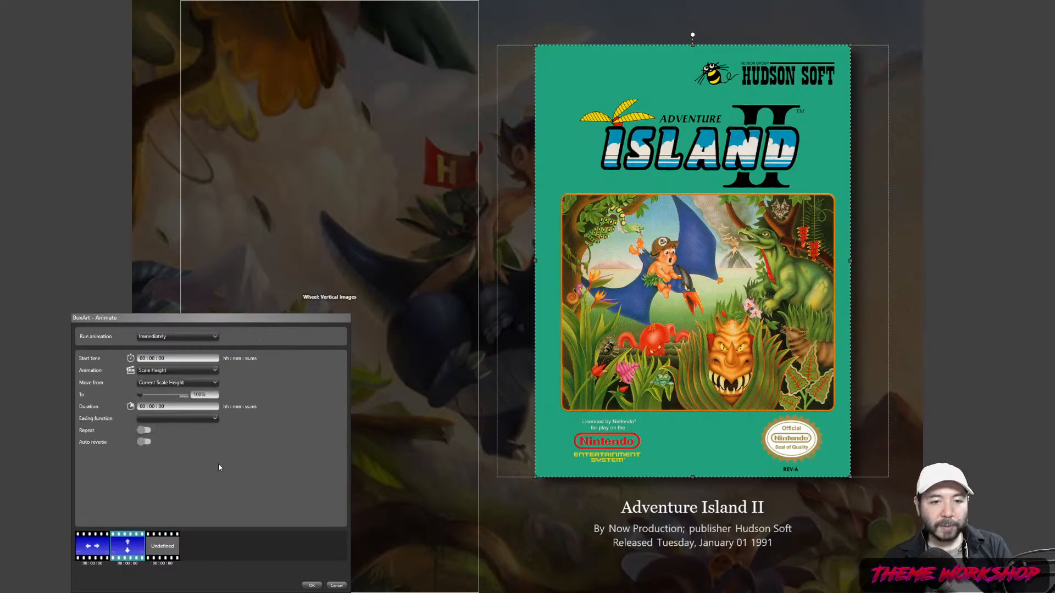
left_click(312, 584)
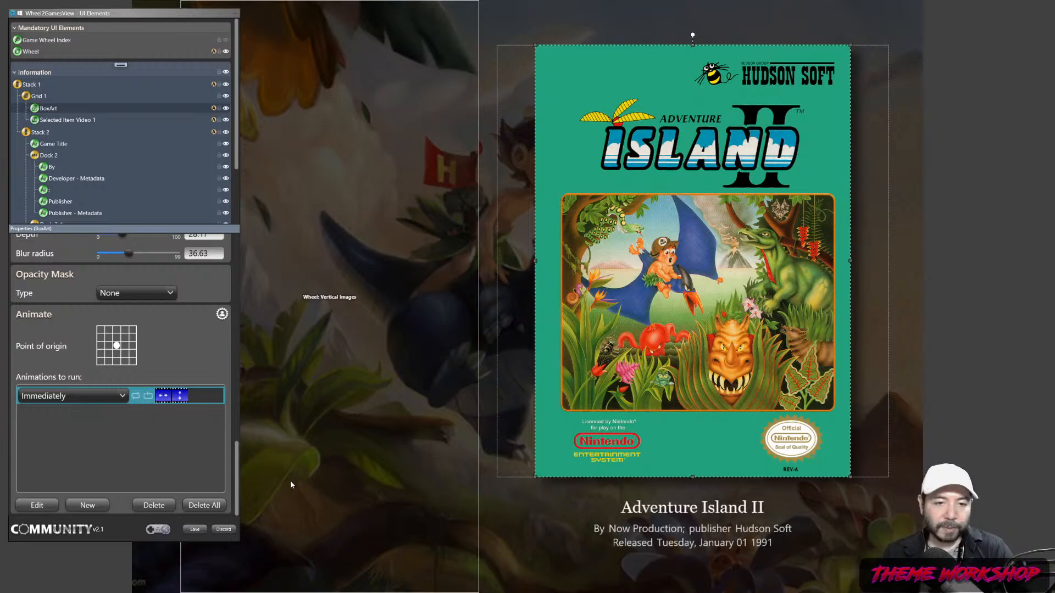
left_click(133, 362)
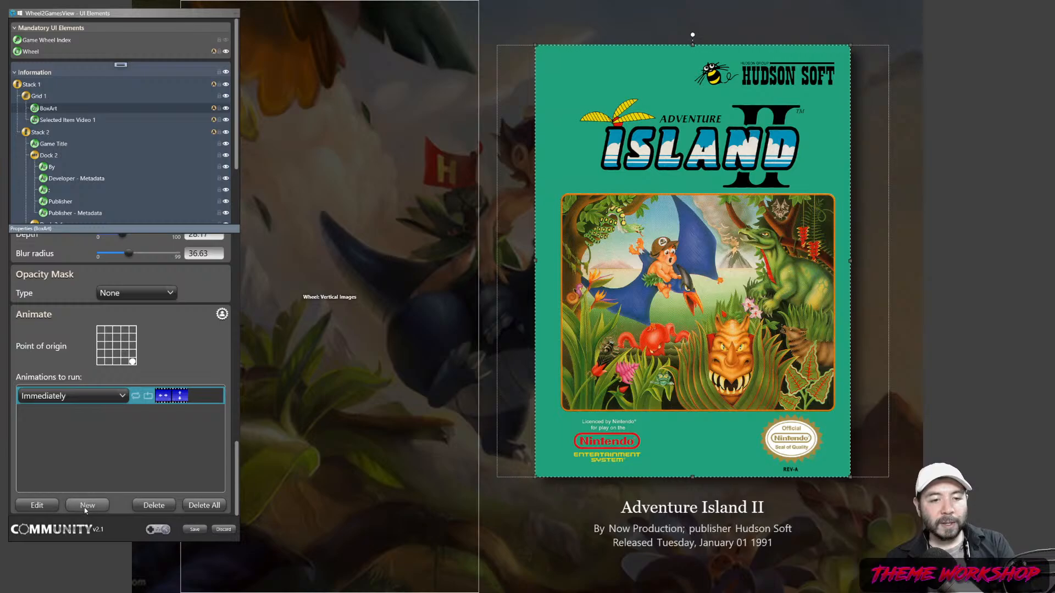
- Create a During Selection animation for BoxArt that scales its width from the current width to 100%, starting at 0.2 seconds
left_click(70, 503)
left_click(176, 337)
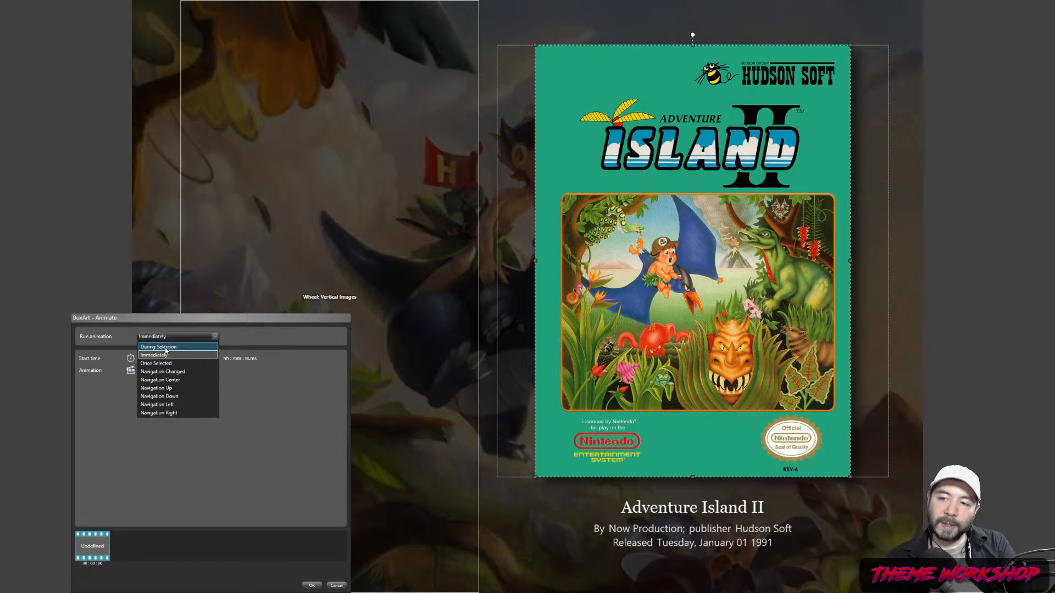
left_click(164, 347)
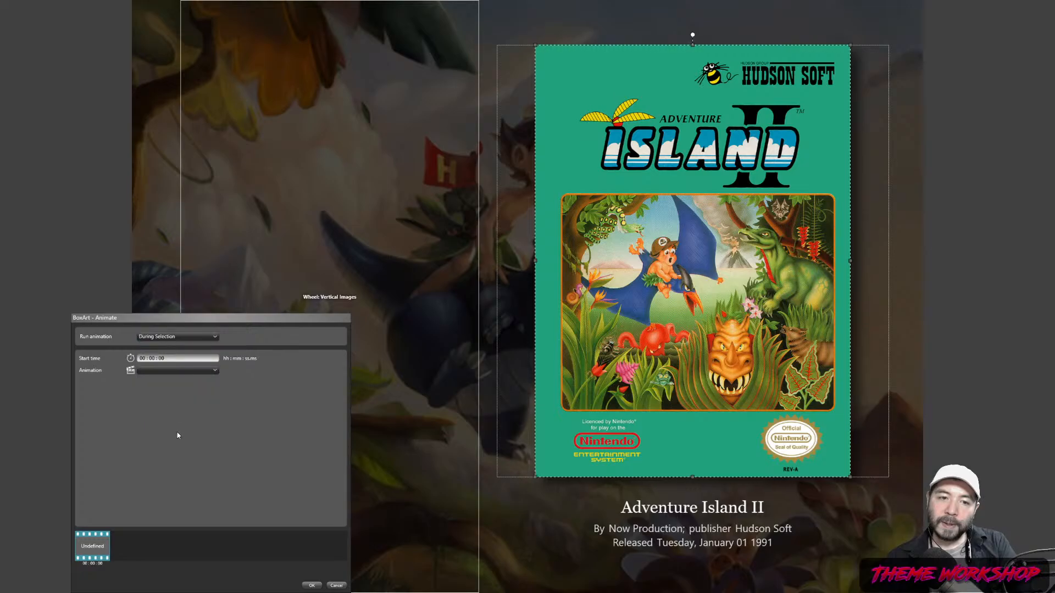
left_click(163, 371)
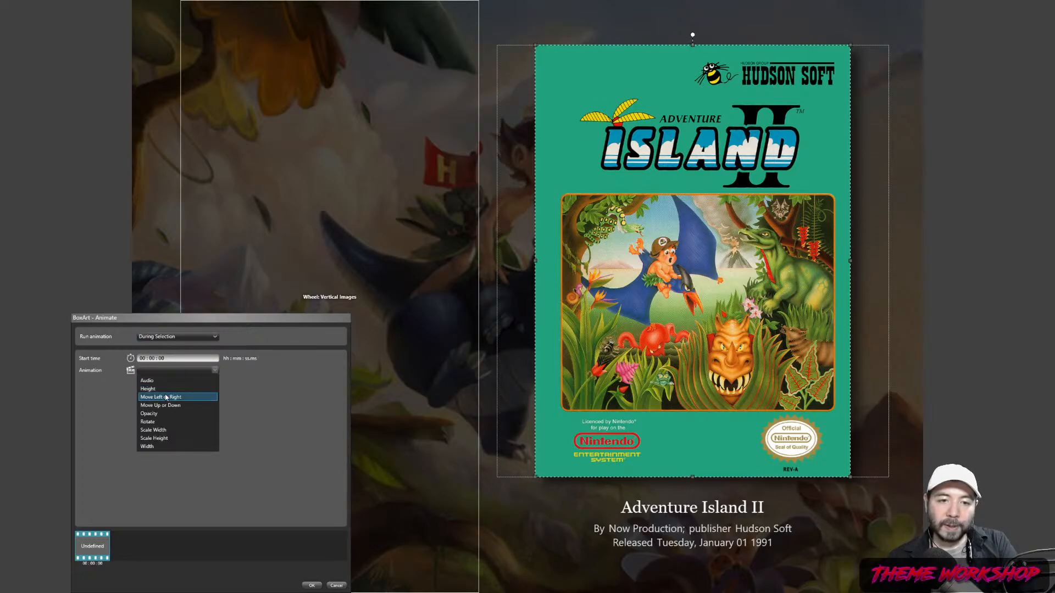
left_click(159, 430)
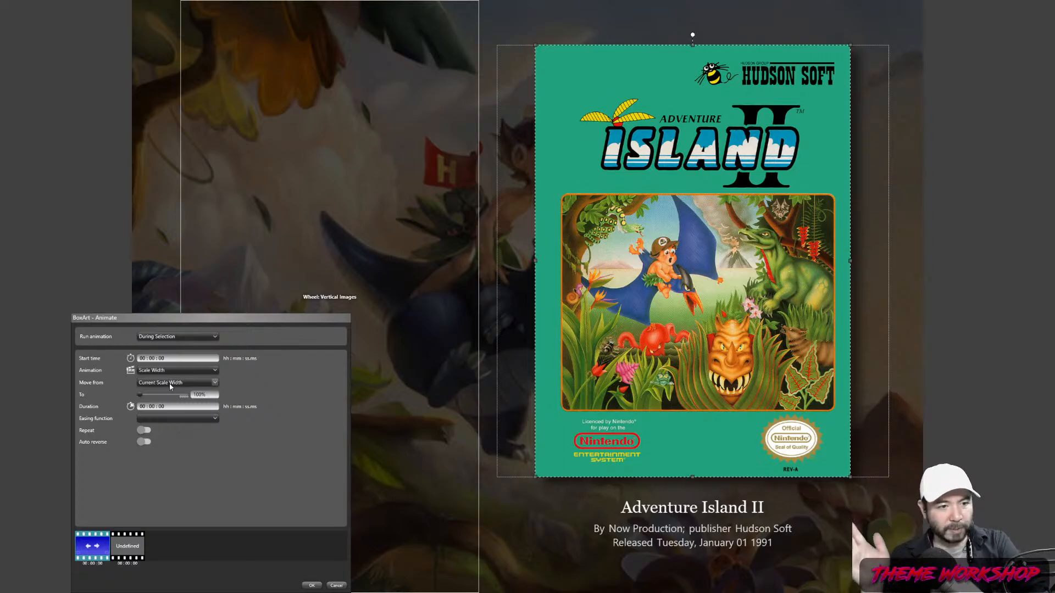
left_click(169, 386)
left_click(168, 385)
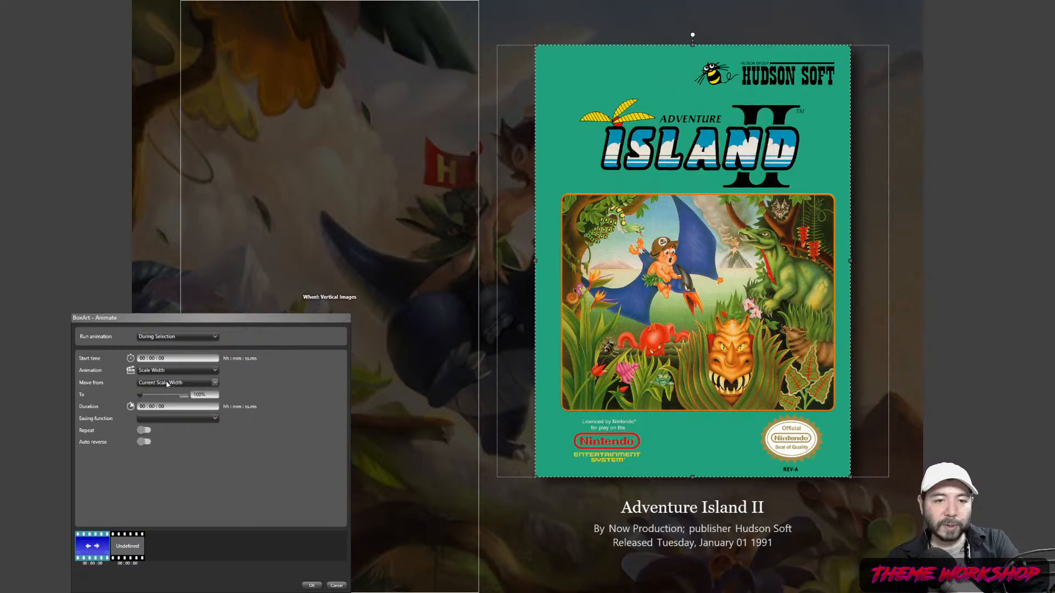
left_click(167, 384)
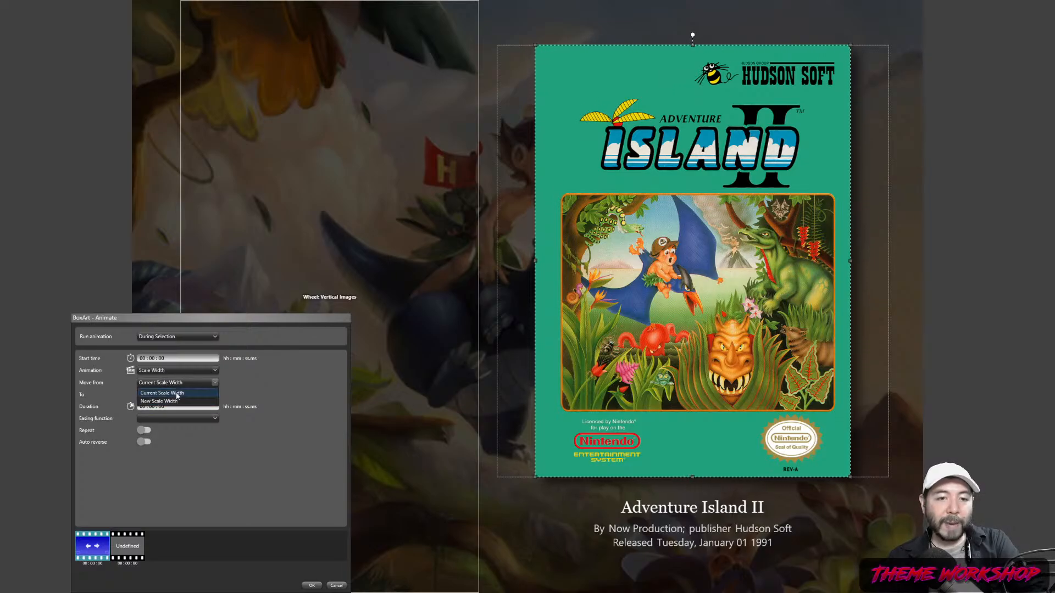
left_click(177, 393)
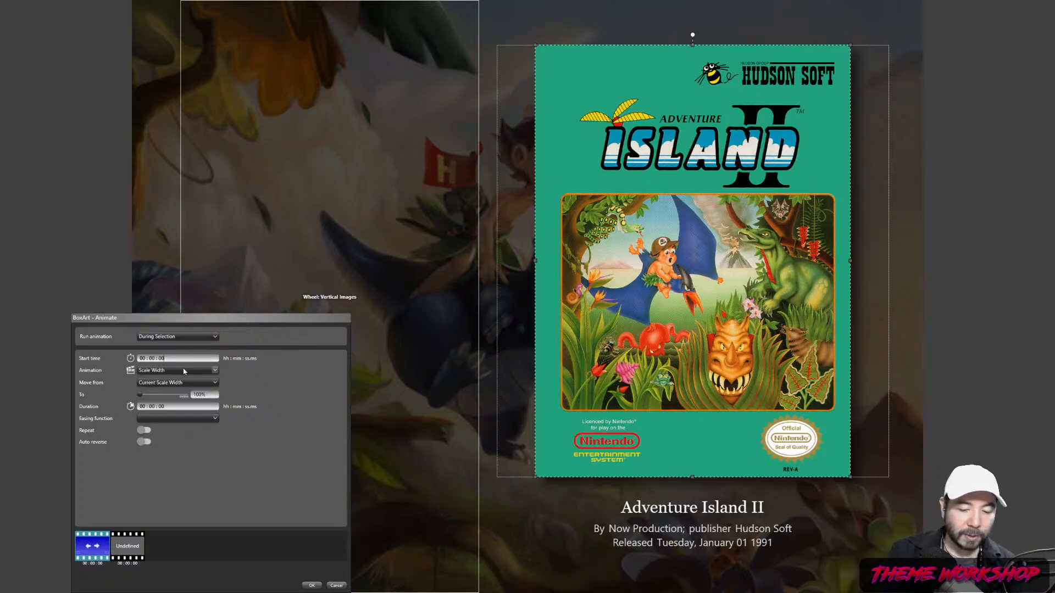
type("0")
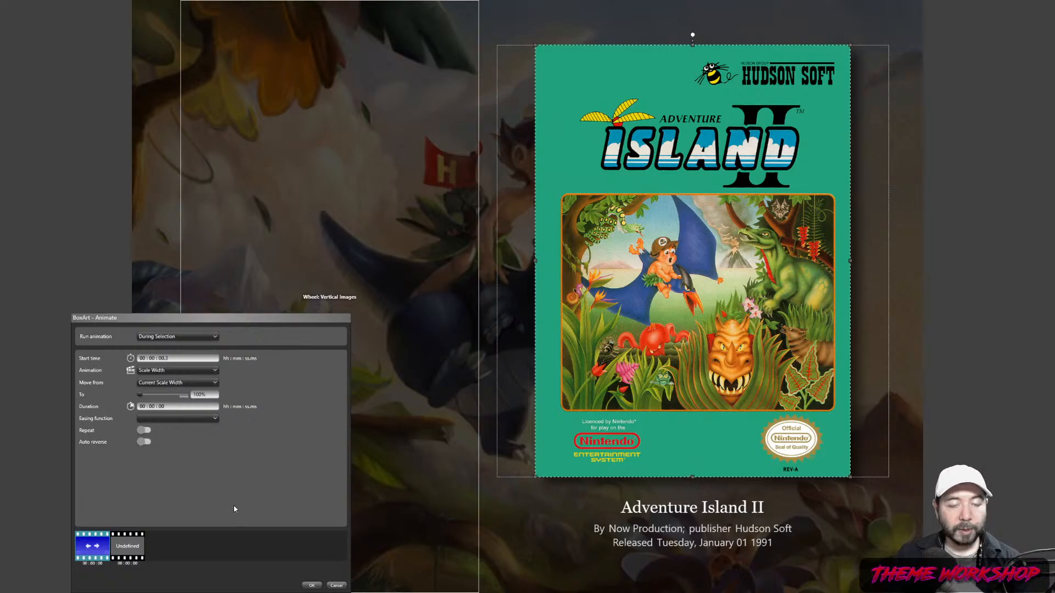
key("Return")
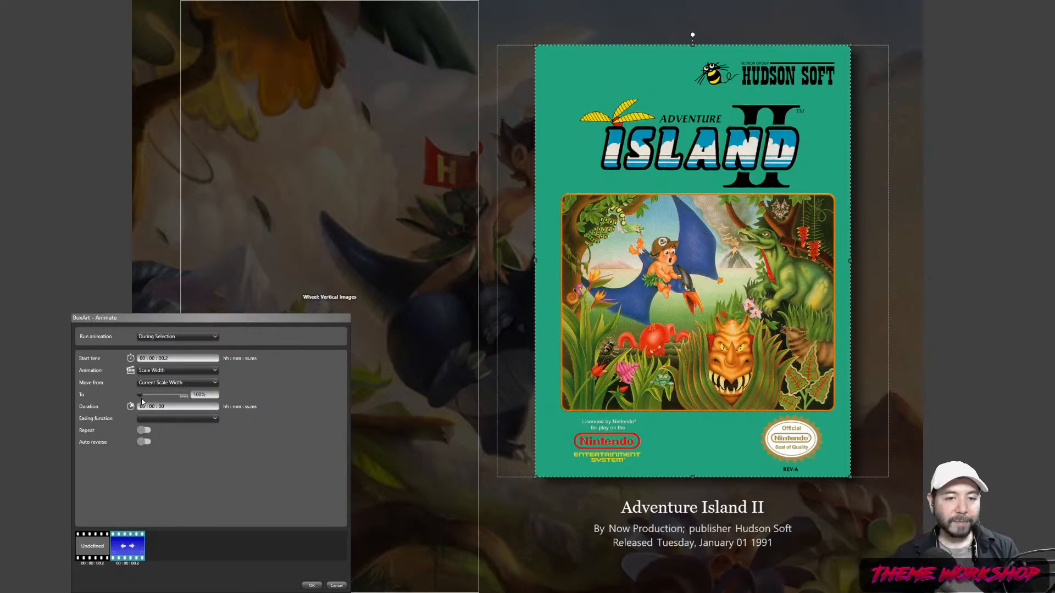
- Add a Scale Height action from the current height to 100%, starting at 0.2 seconds, to BoxArt's During Selection animation
left_click(95, 536)
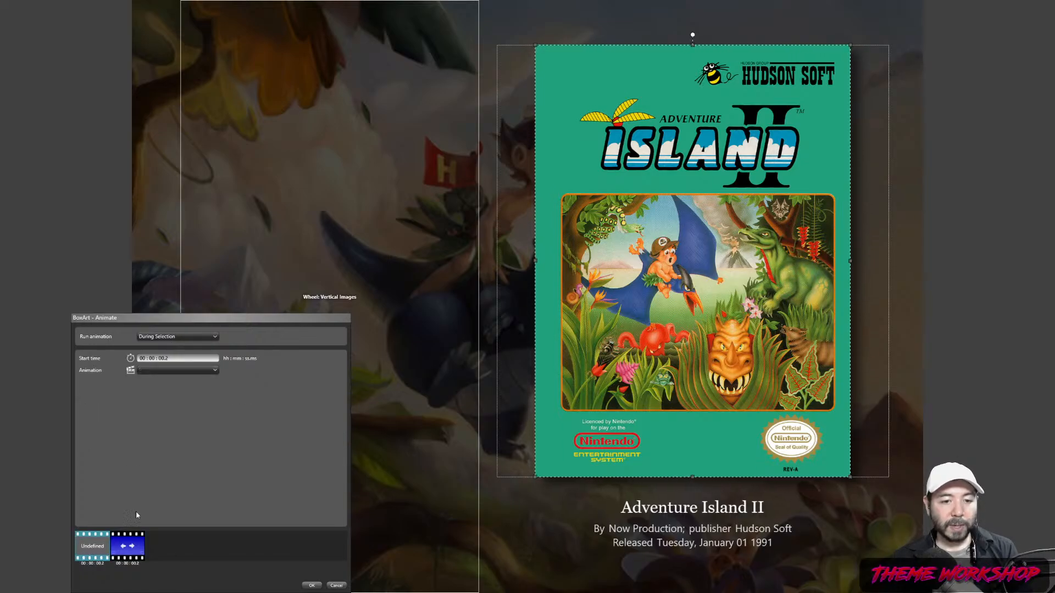
left_click(168, 372)
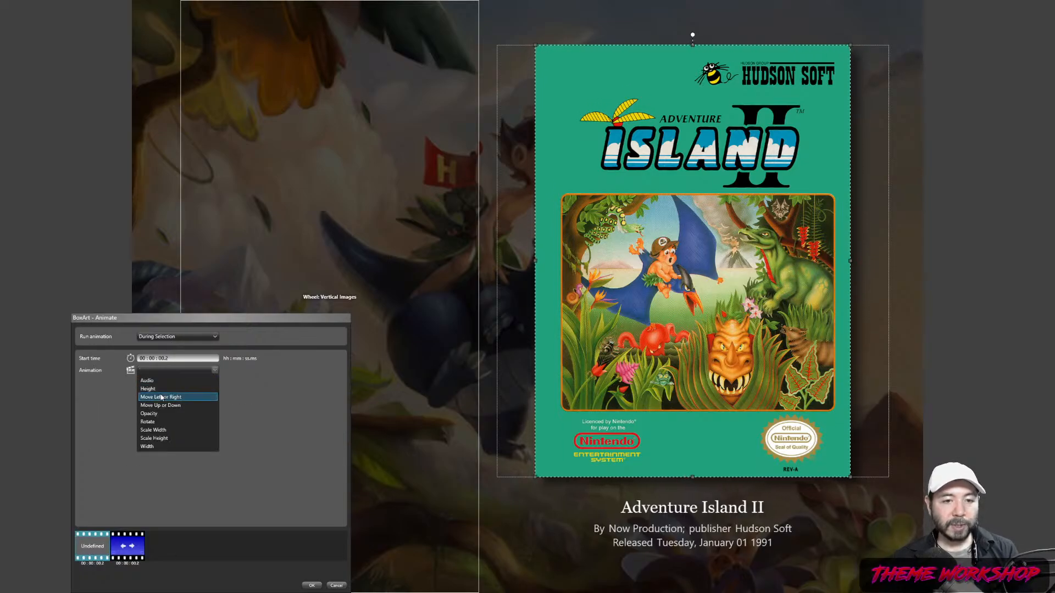
left_click(180, 359)
left_click(127, 545)
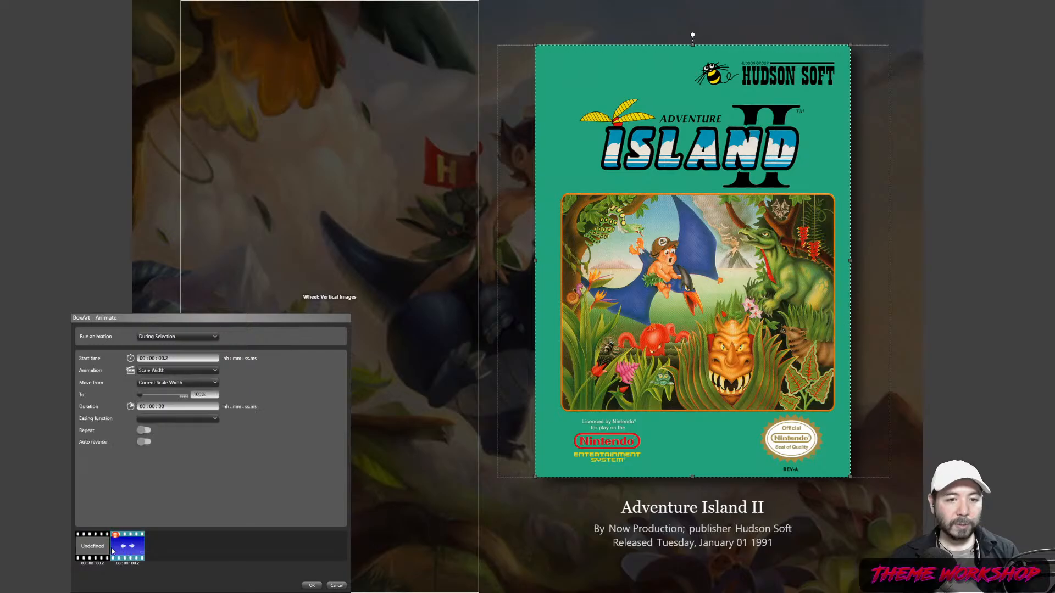
left_click(89, 557)
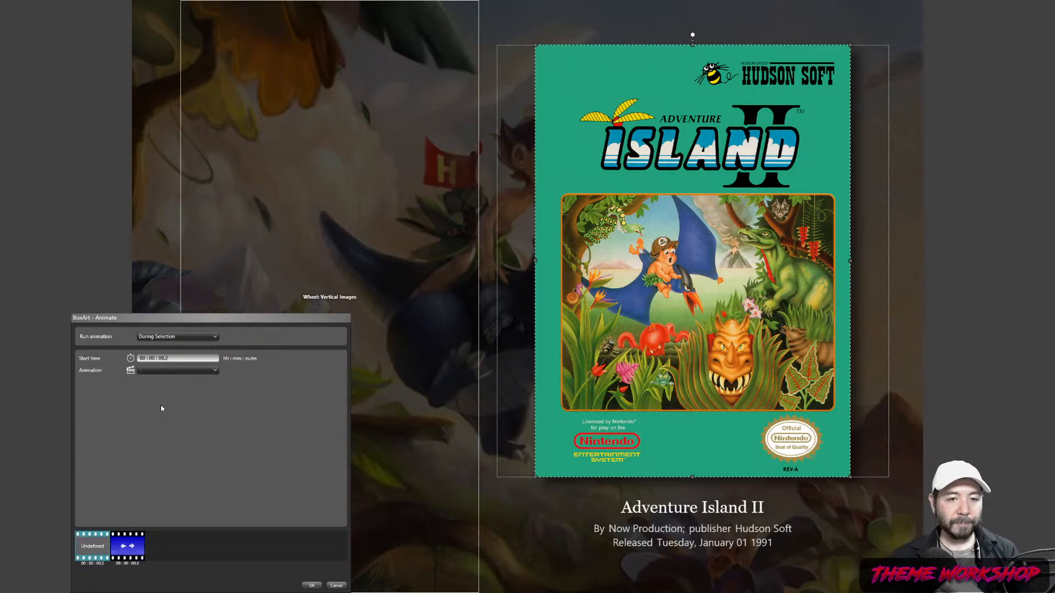
left_click(170, 371)
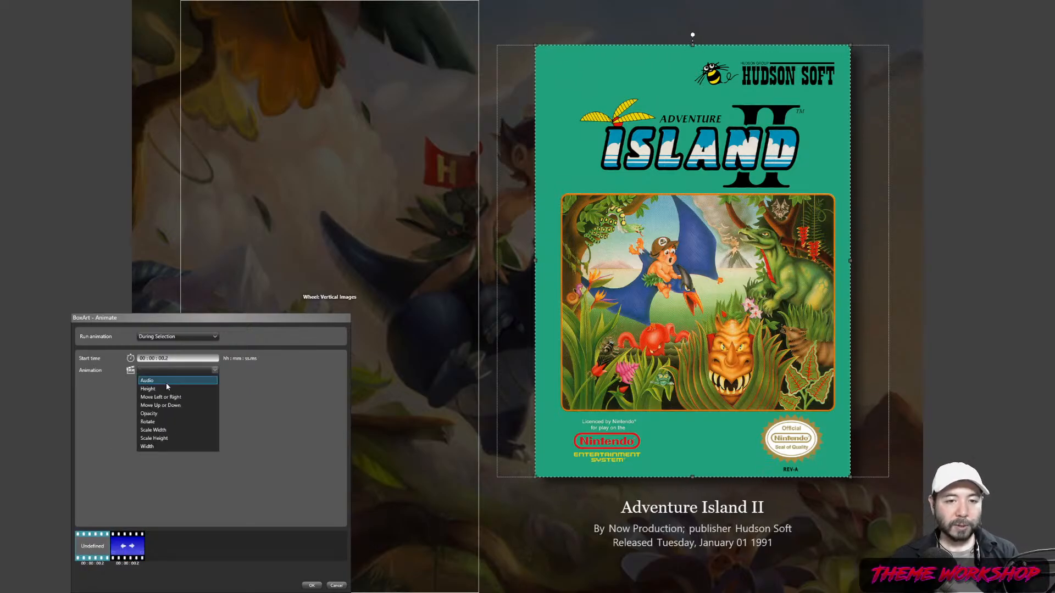
left_click(156, 438)
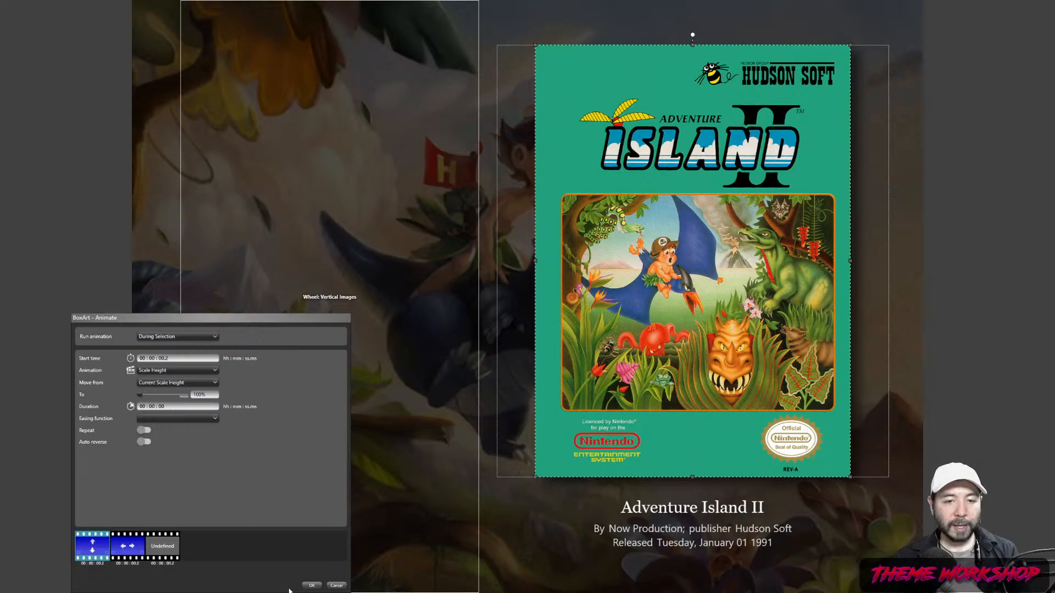
left_click(311, 585)
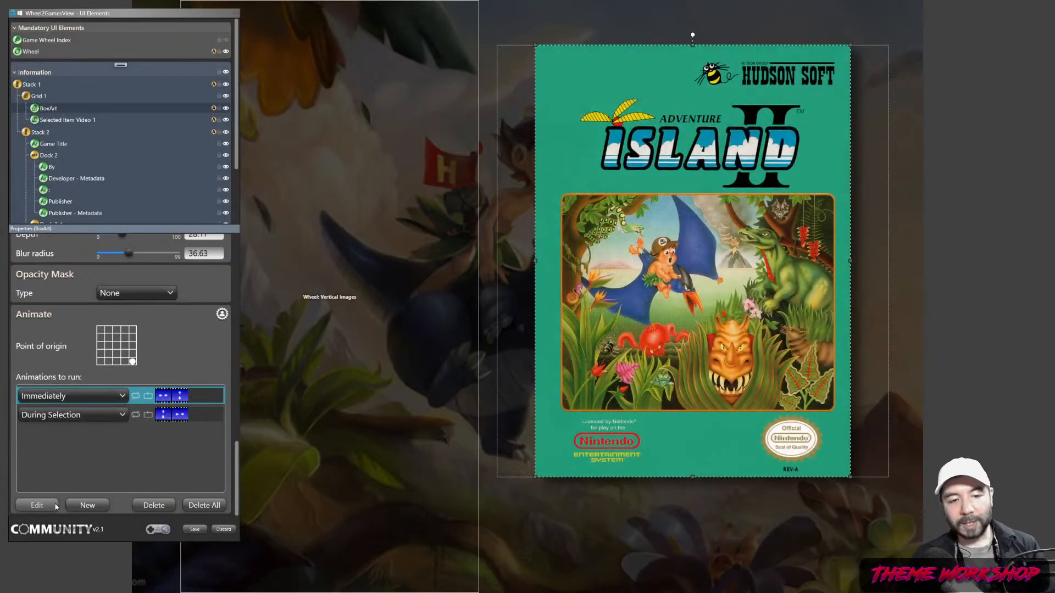
- Create a Once Selected animation for BoxArt with a Scale Width action starting at 5 seconds
left_click(86, 505)
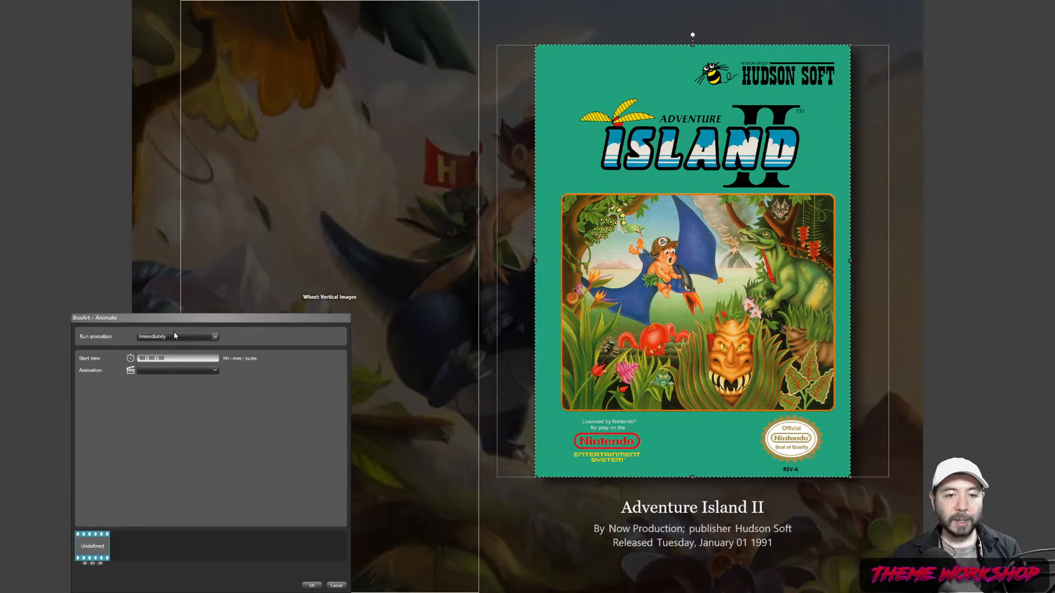
left_click(173, 335)
left_click(162, 364)
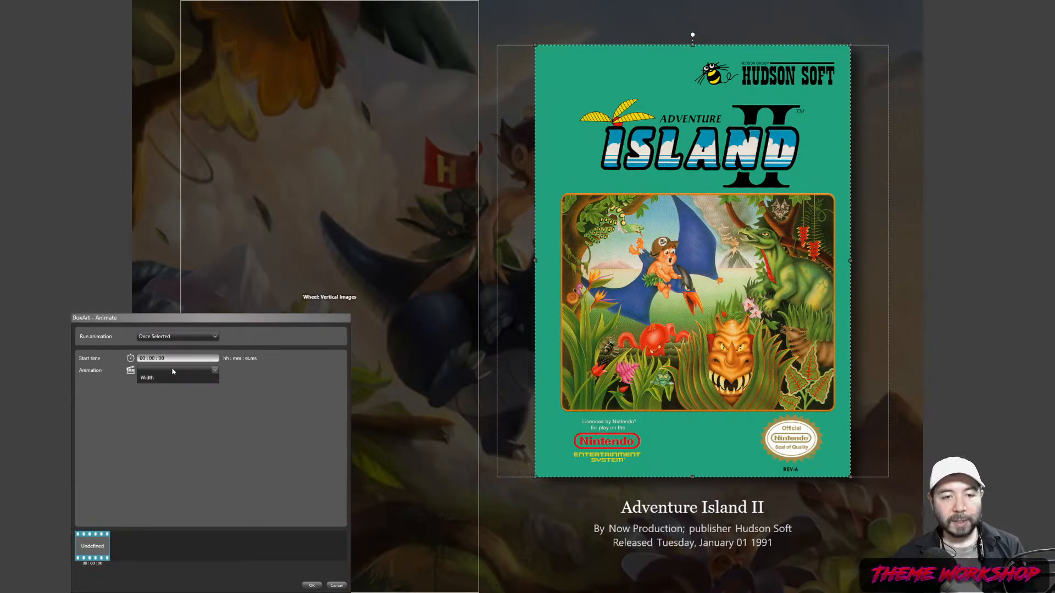
left_click(162, 370)
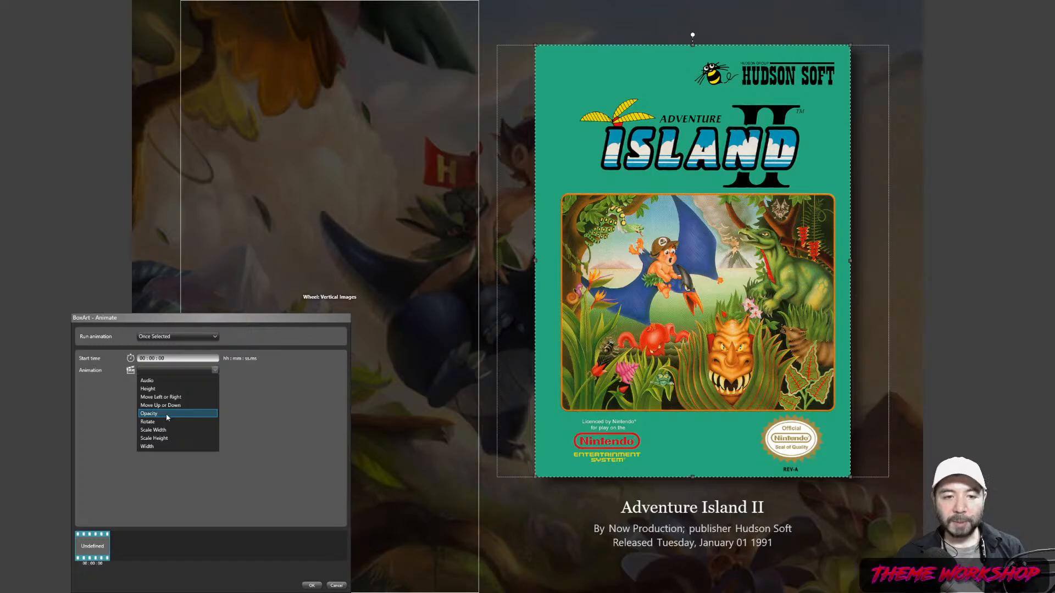
left_click(161, 430)
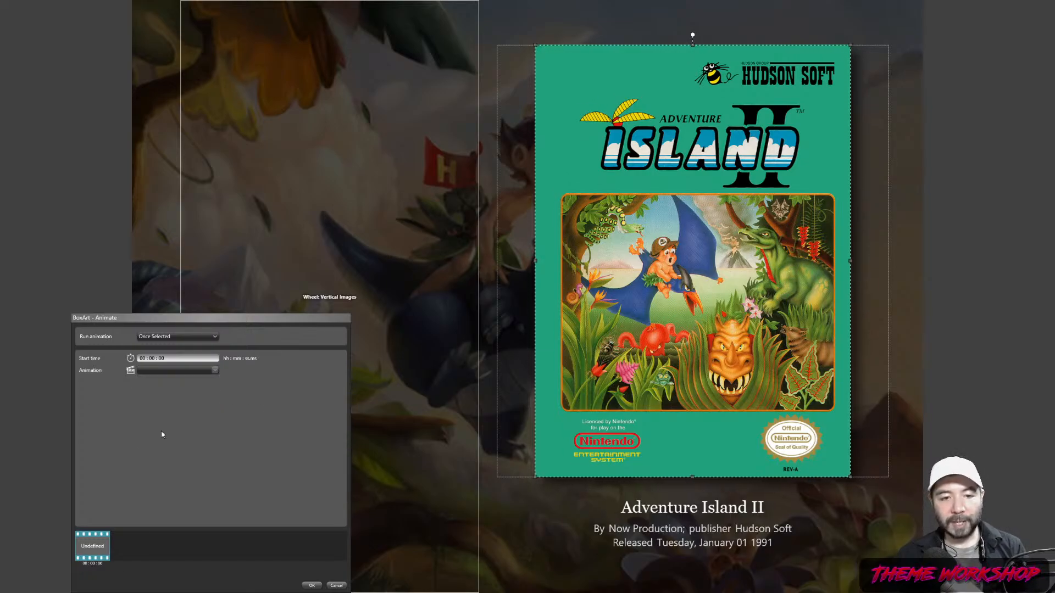
left_click(173, 358)
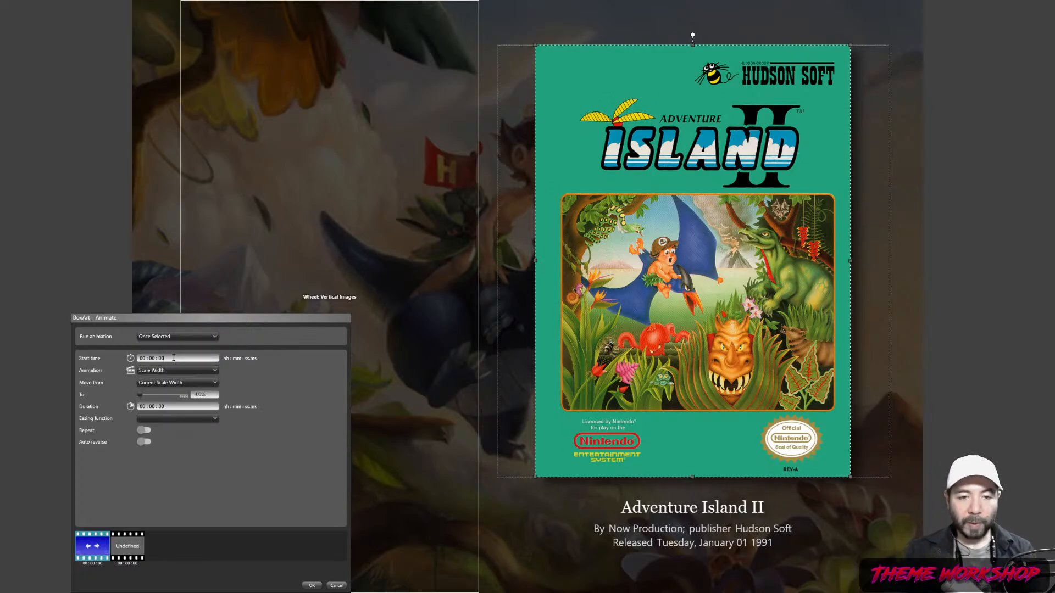
key("BackSpace")
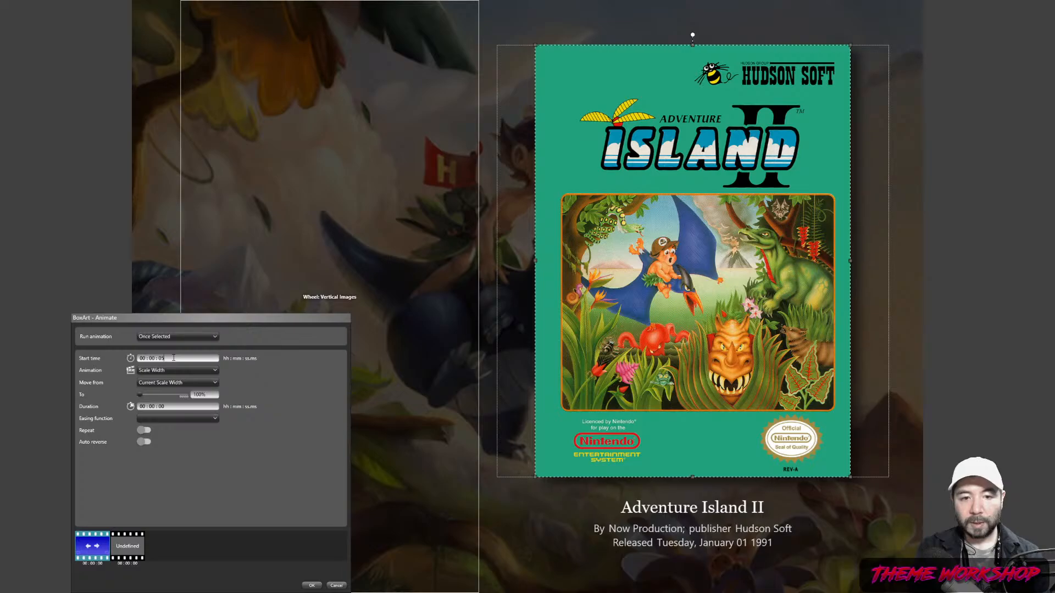
left_click(214, 475)
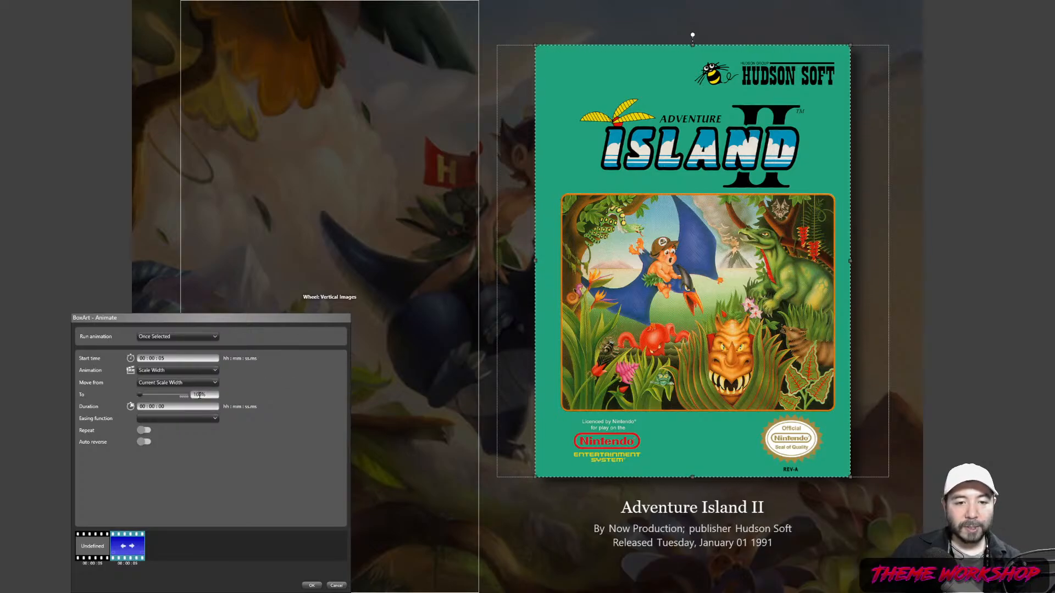
- Set the Scale Width action to reach 20% over a 4-second duration, with CubicEase easing in EaseOut mode
left_click(179, 371)
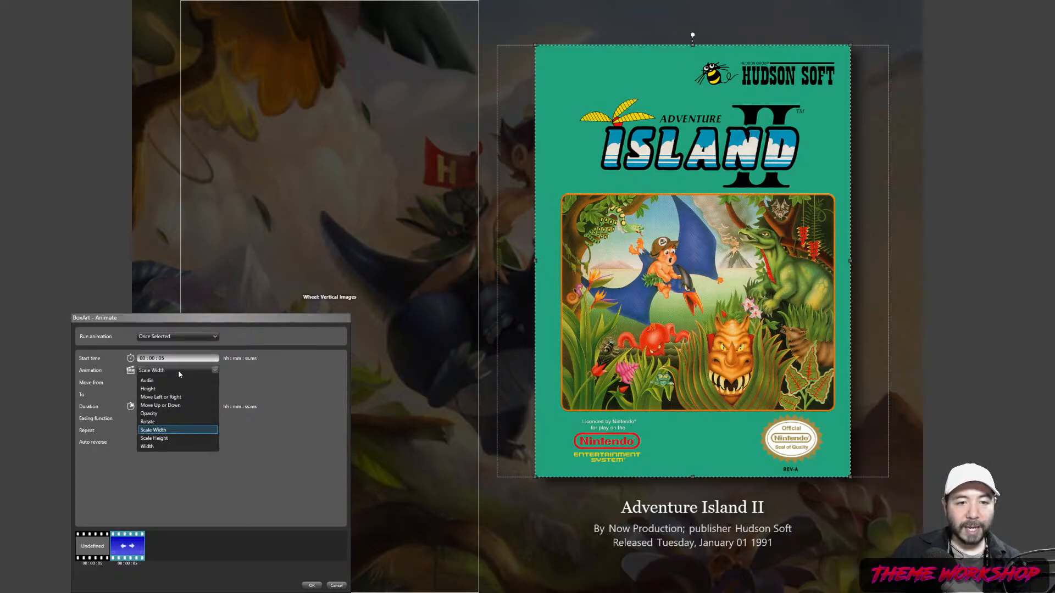
left_click(167, 431)
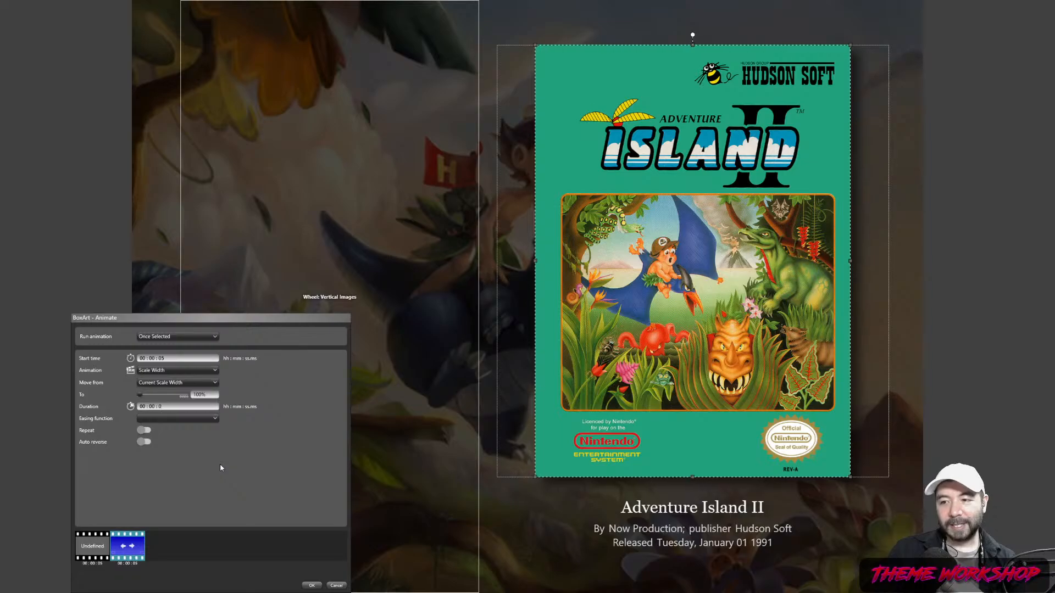
type("4")
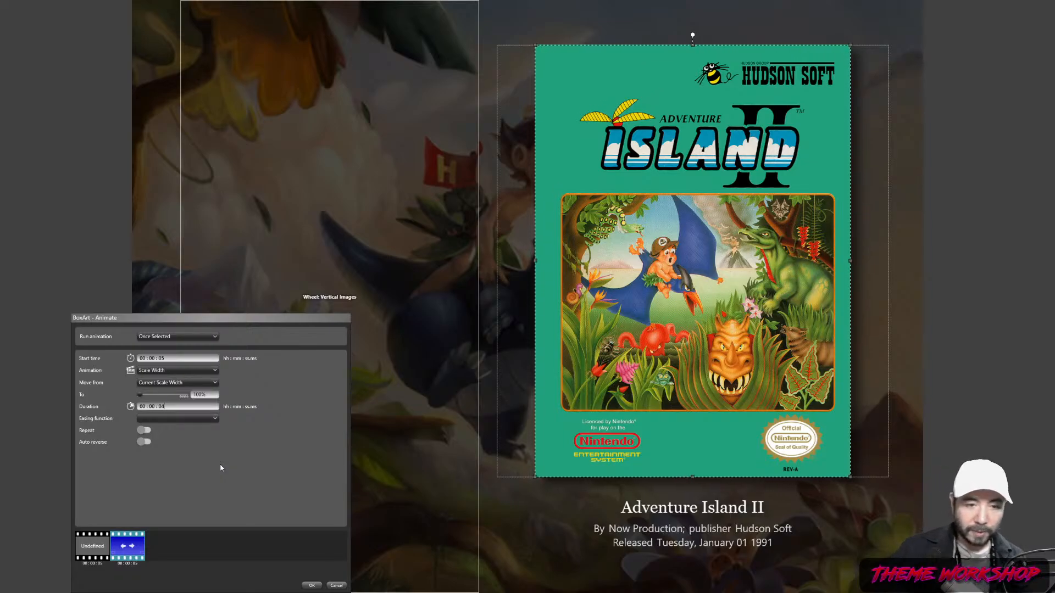
left_click(193, 420)
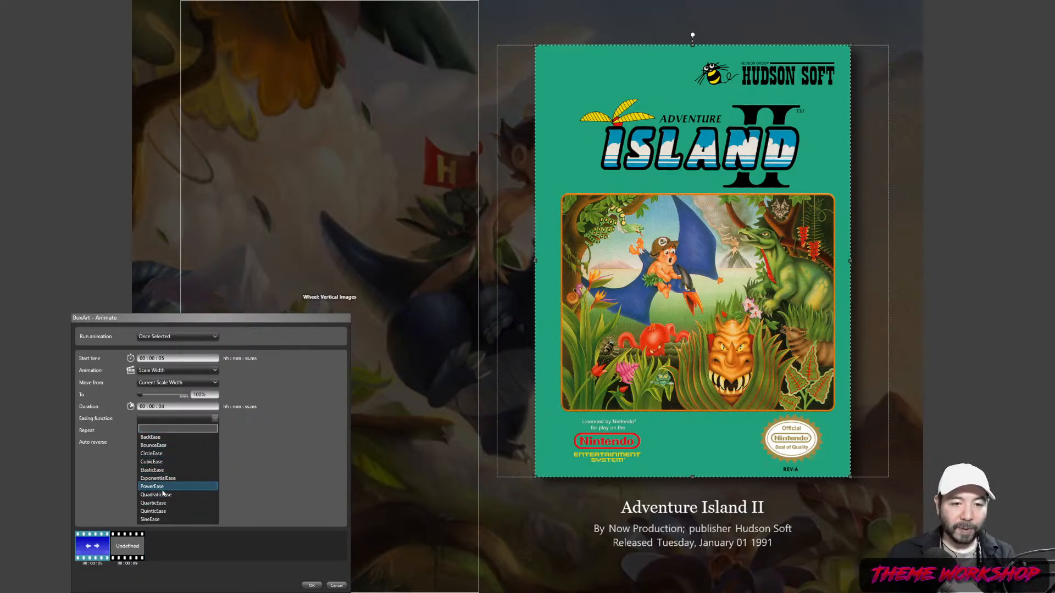
left_click(157, 461)
left_click(171, 437)
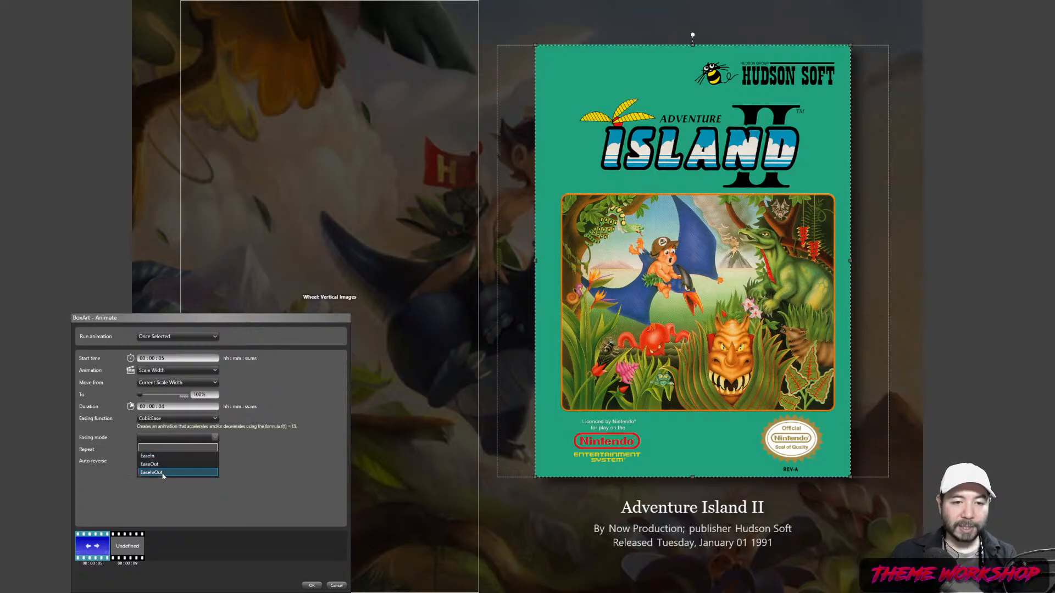
left_click(149, 464)
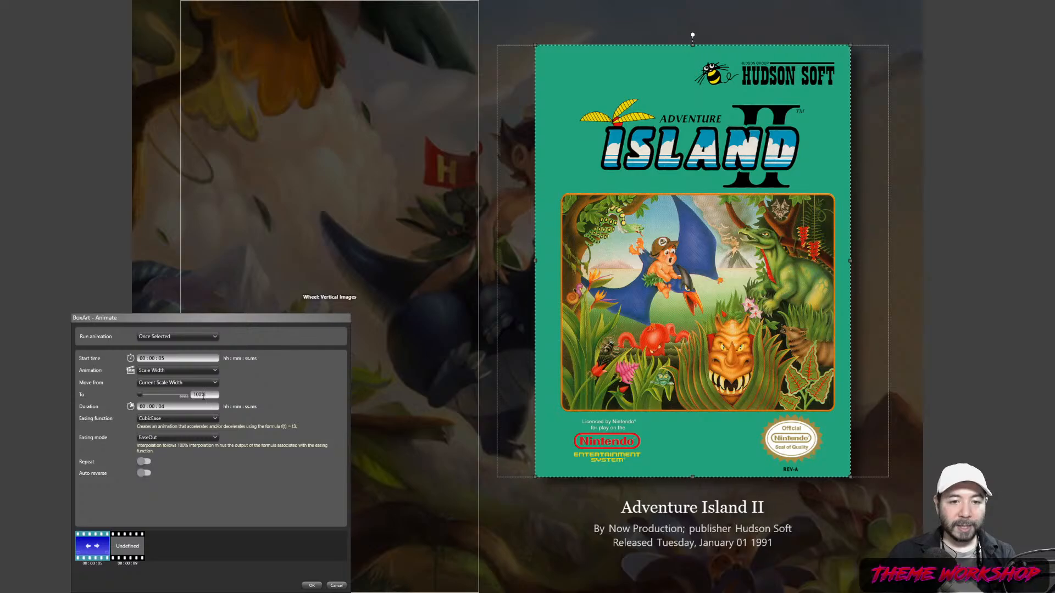
double_click(199, 394)
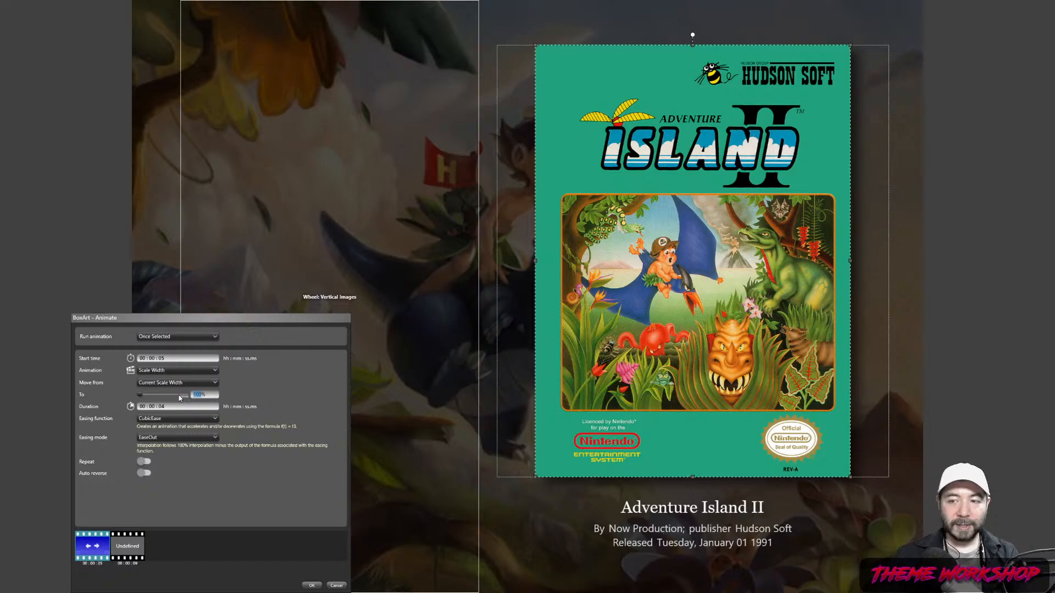
type("20")
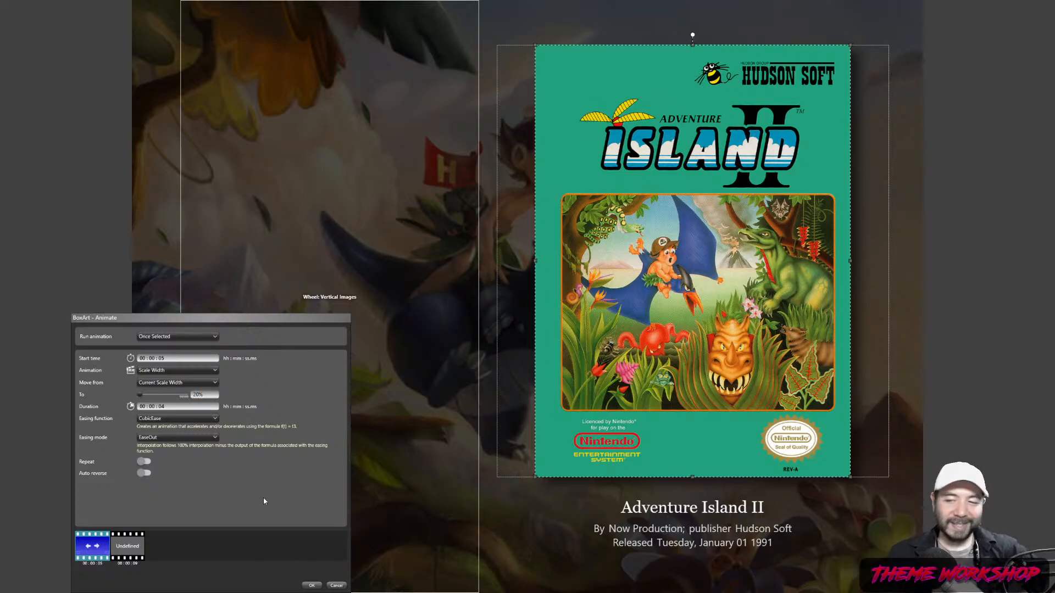
- Add a Scale Height action to the Once Selected animation, going to 20% from 5 seconds over a 4-second duration
left_click(118, 554)
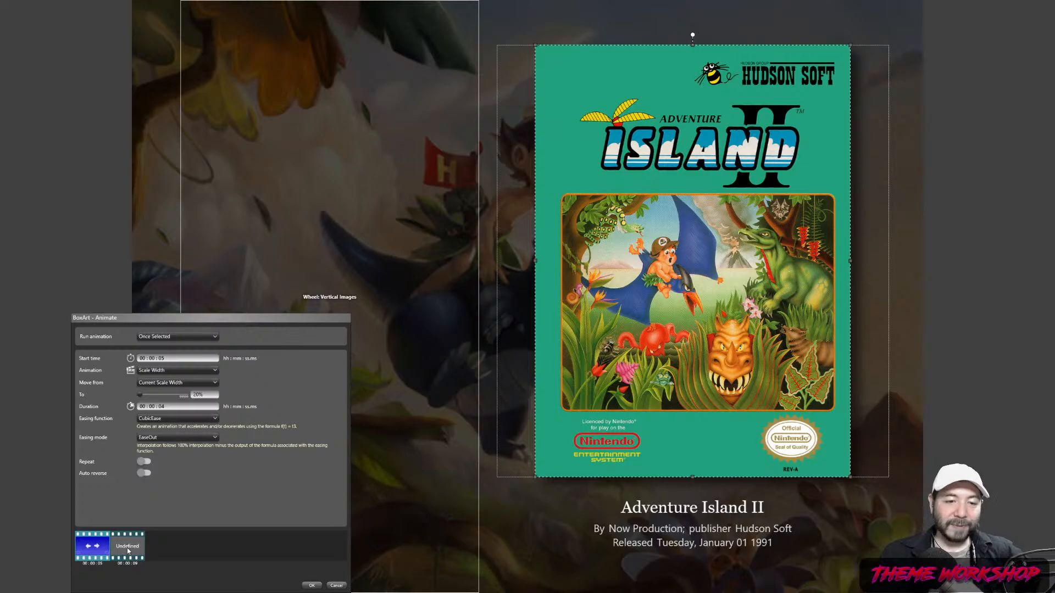
key("BackSpace")
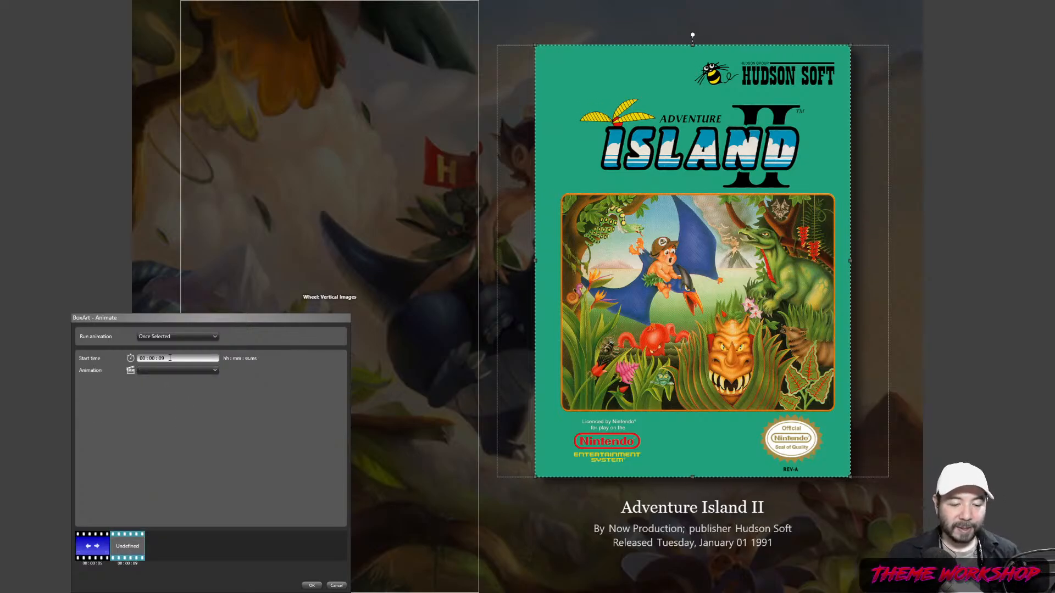
type("5")
left_click(165, 370)
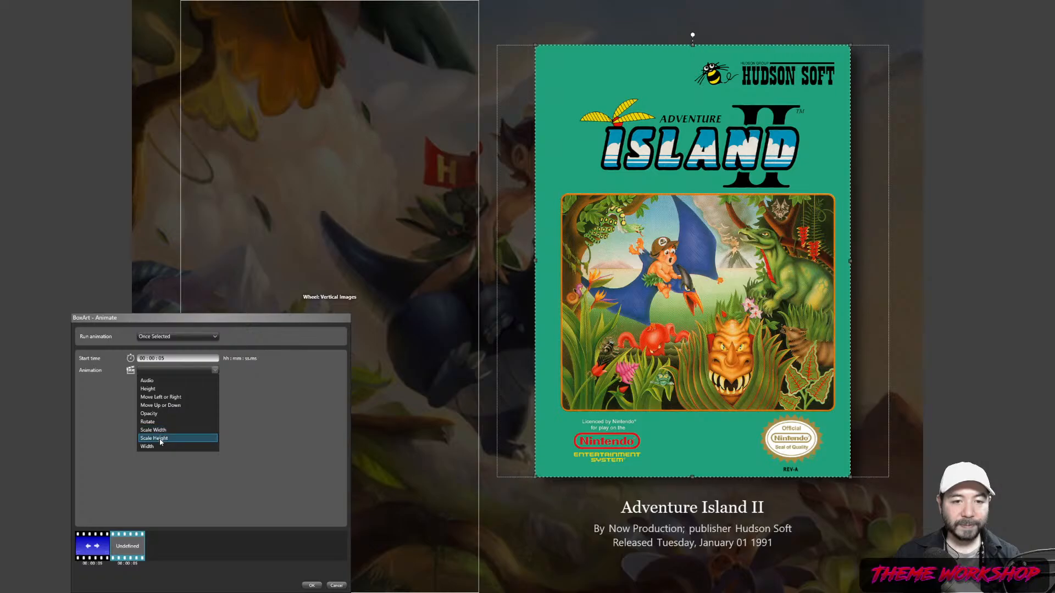
left_click(159, 437)
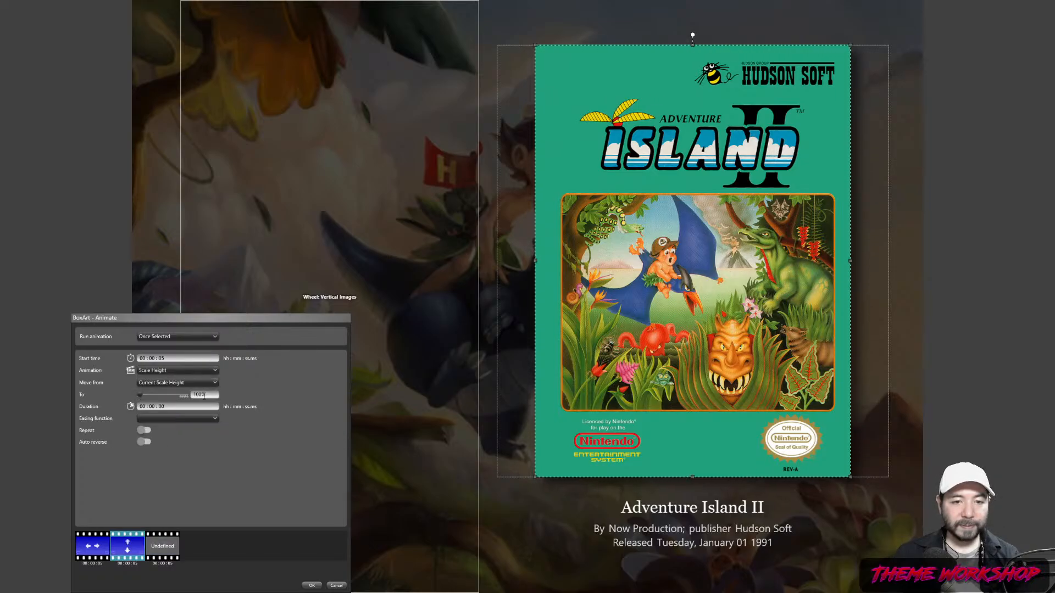
left_click(186, 407)
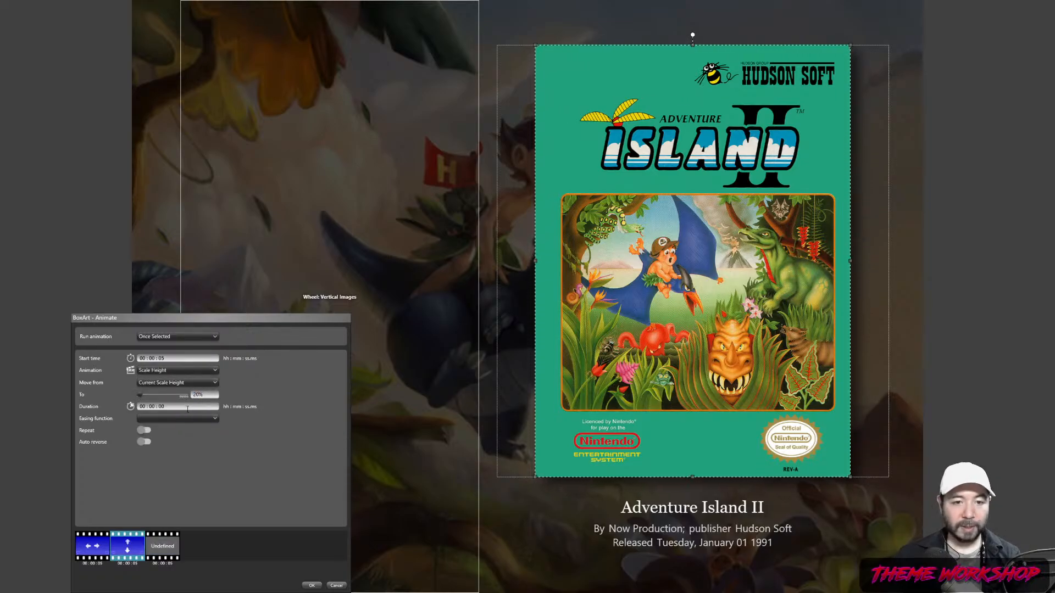
type("4")
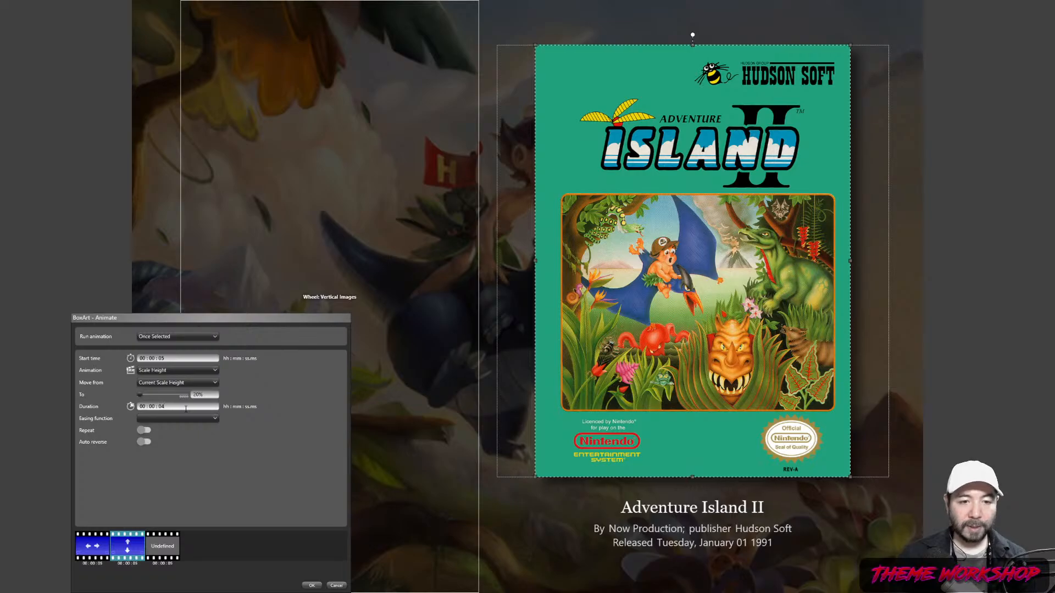
- Give the Scale Height action CubicEase easing in EaseOut mode and accept BoxArt's Once Selected animation
left_click(177, 418)
left_click(160, 463)
left_click(177, 437)
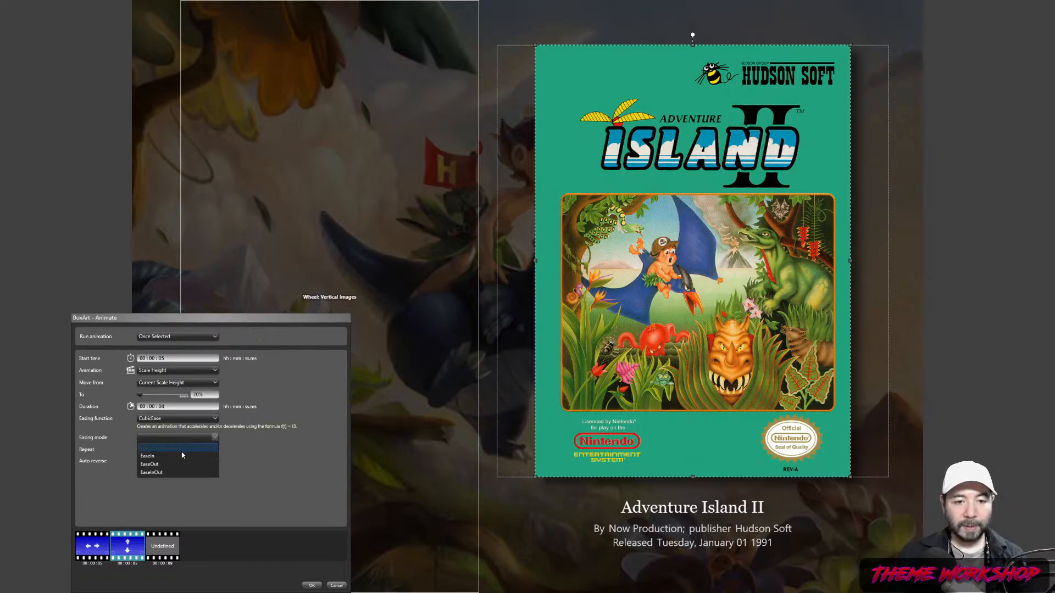
left_click(170, 463)
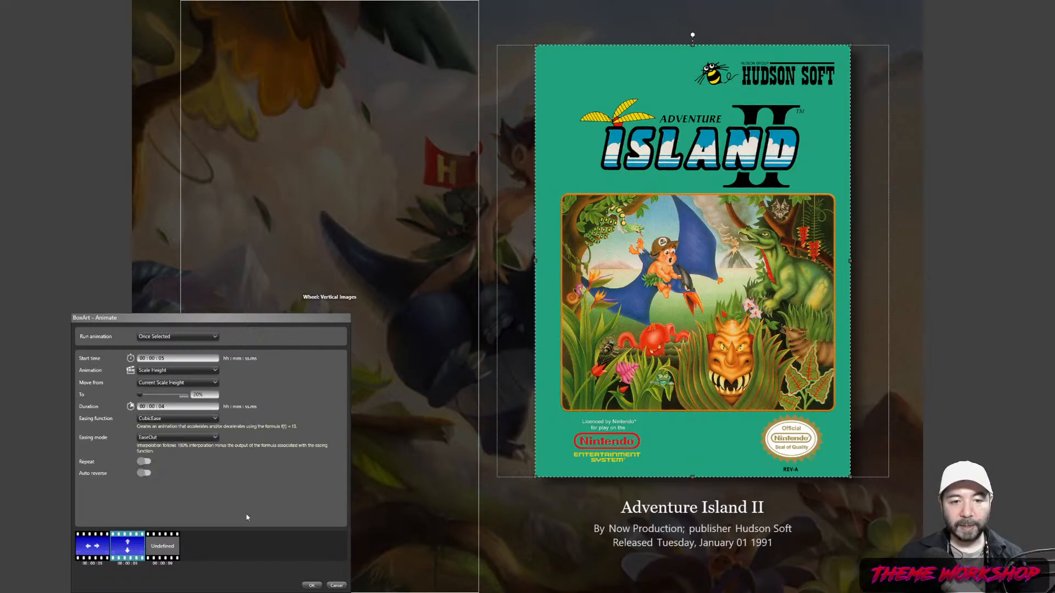
left_click(311, 585)
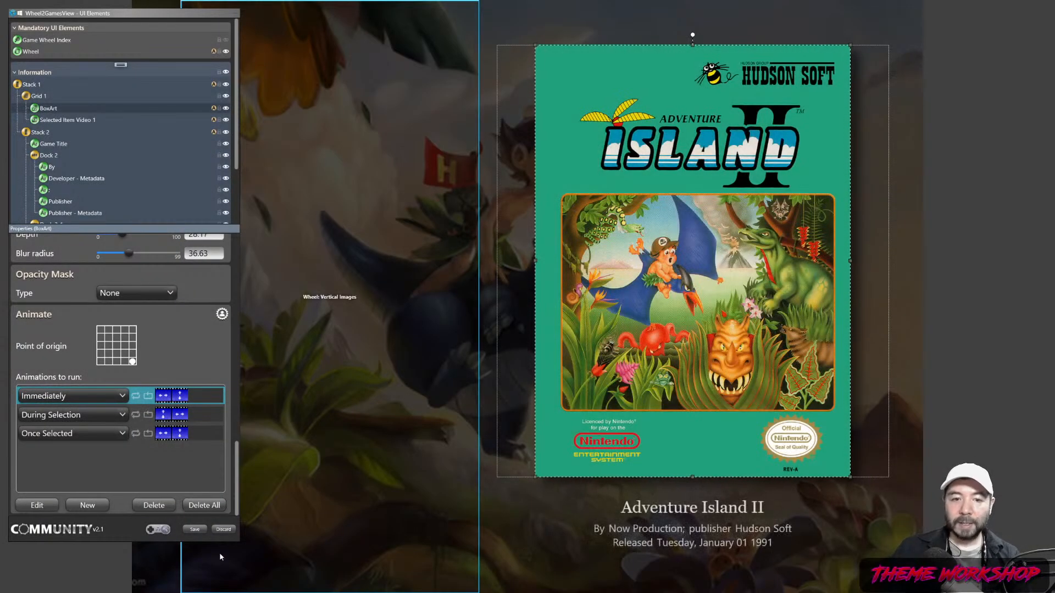
- Save Wheel2GamesView and reopen it for editing
left_click(493, 518)
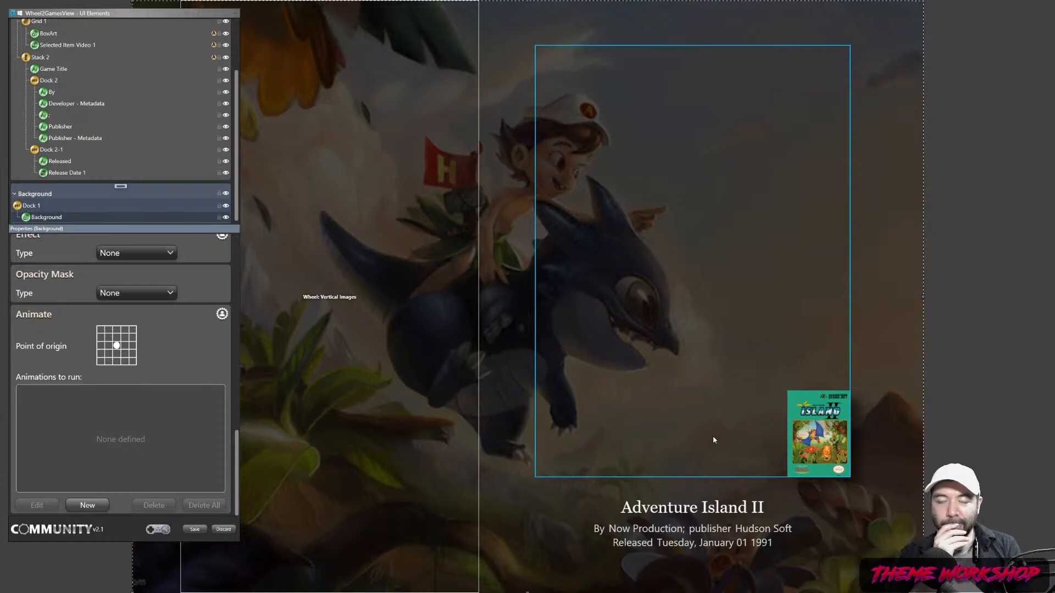
left_click(194, 529)
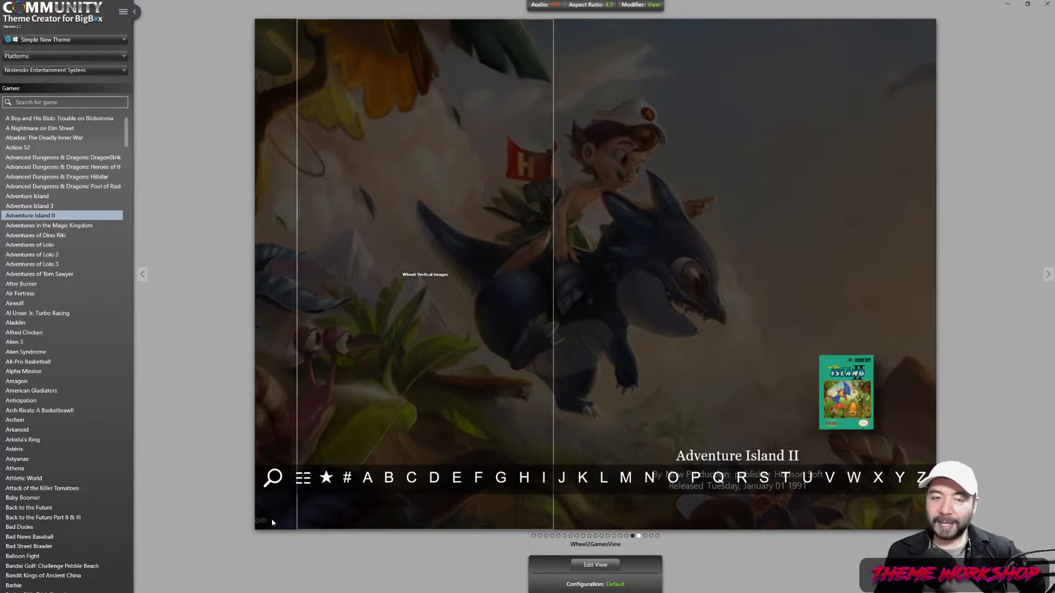
left_click(587, 566)
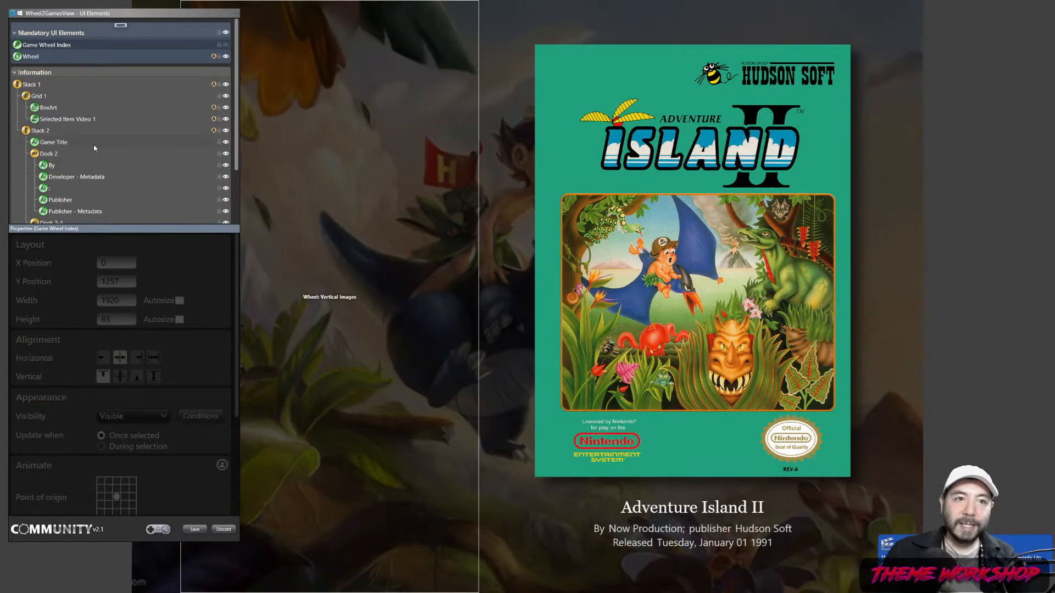
scroll(99, 154, "down", 3)
scroll(92, 196, "up", 3)
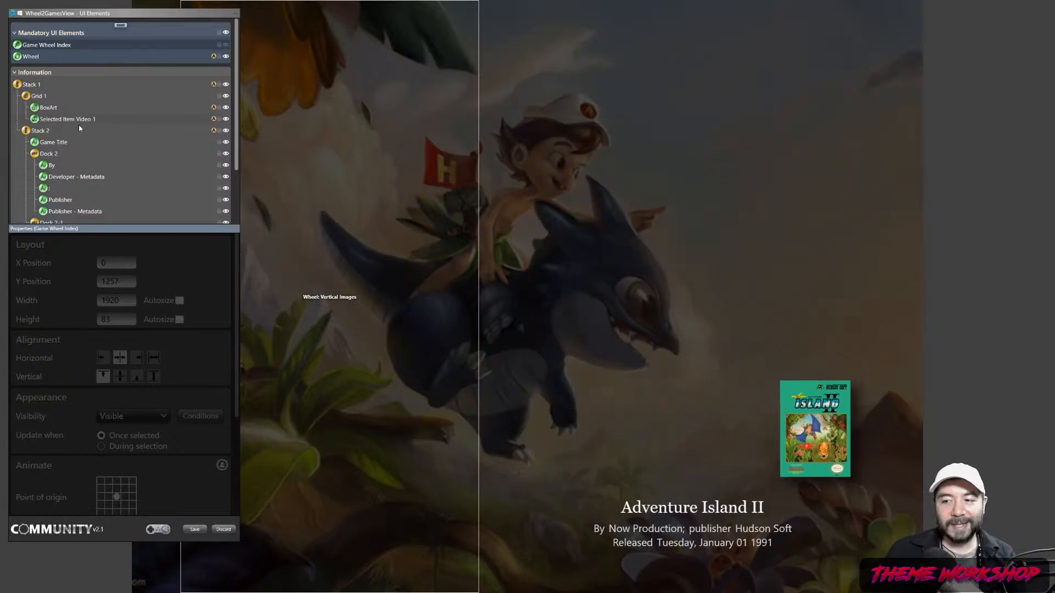
- Change the two actions of BoxArt's Immediately animation to Height and Width, moving to the defined height and width, and accept
left_click(49, 108)
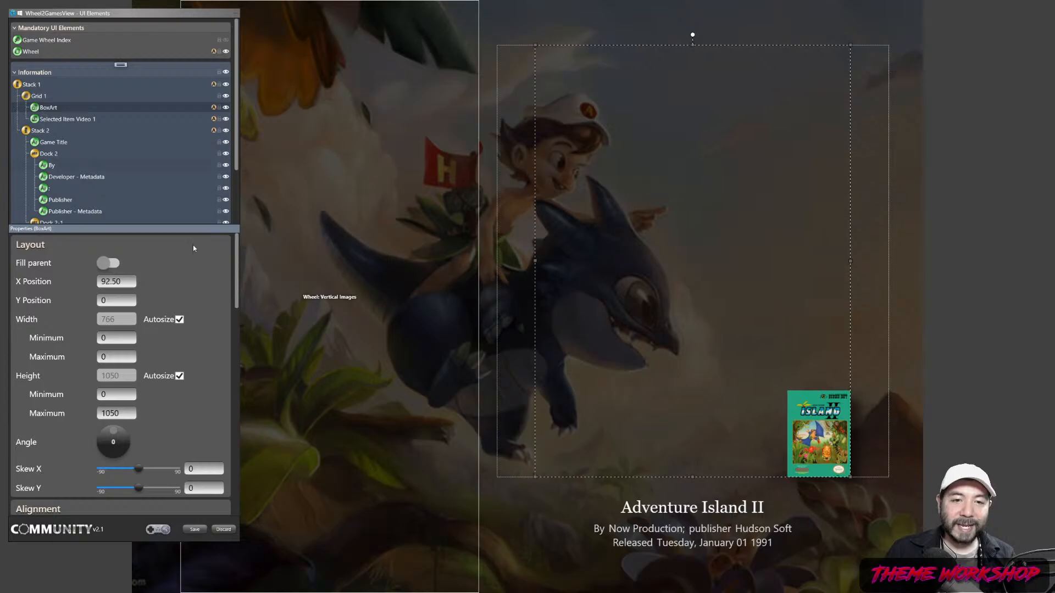
left_click_drag(237, 268, 246, 482)
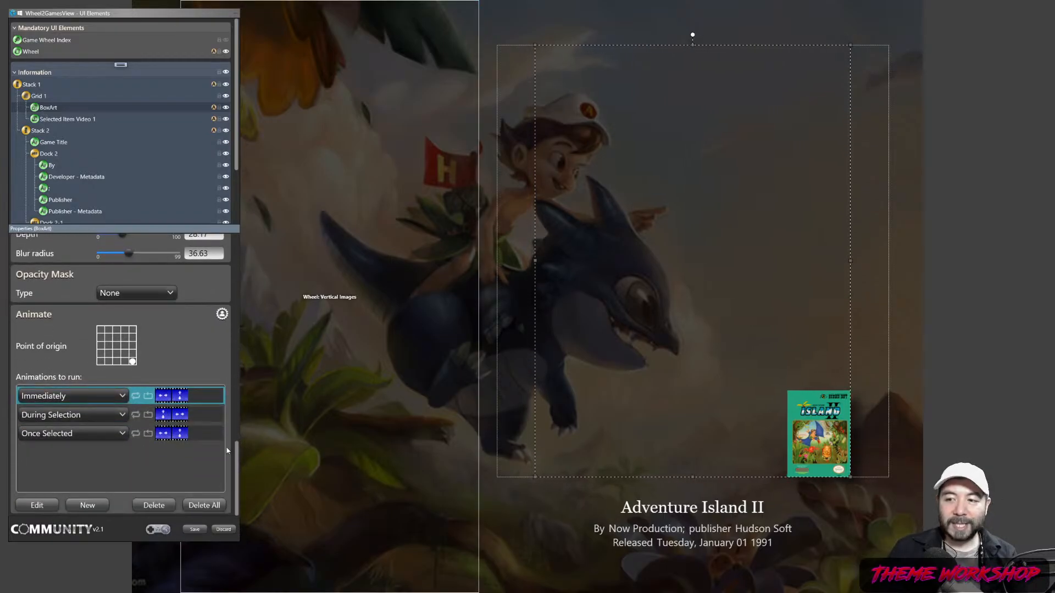
double_click(198, 397)
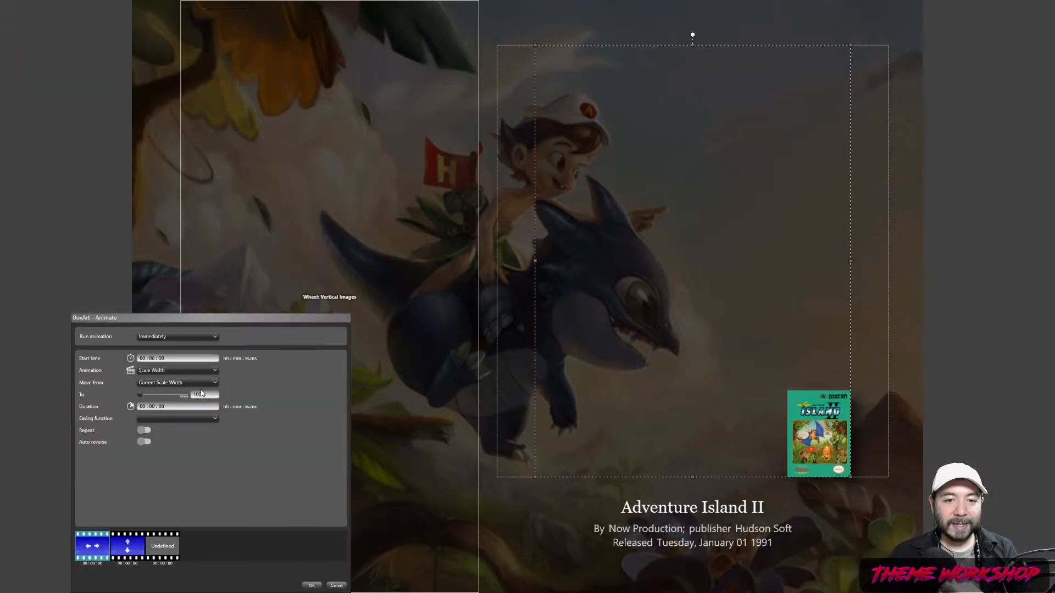
left_click(164, 373)
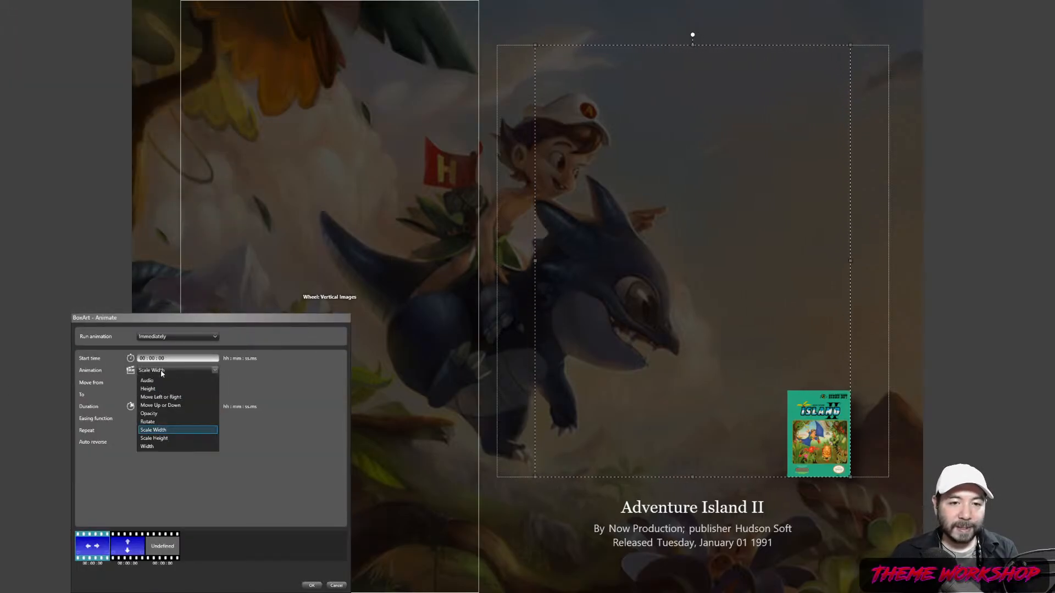
left_click(154, 390)
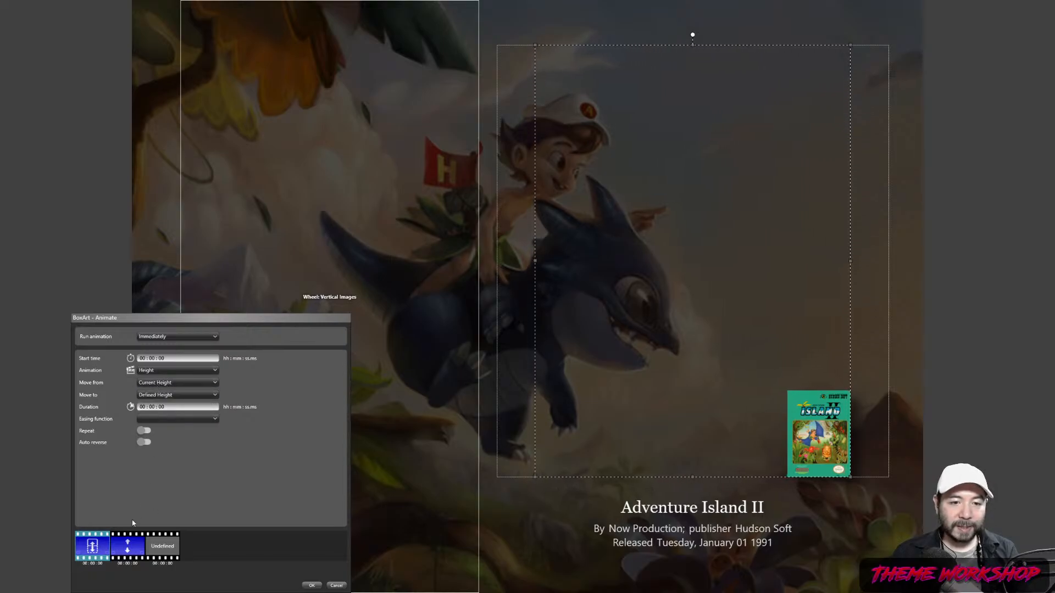
left_click(129, 544)
left_click(159, 373)
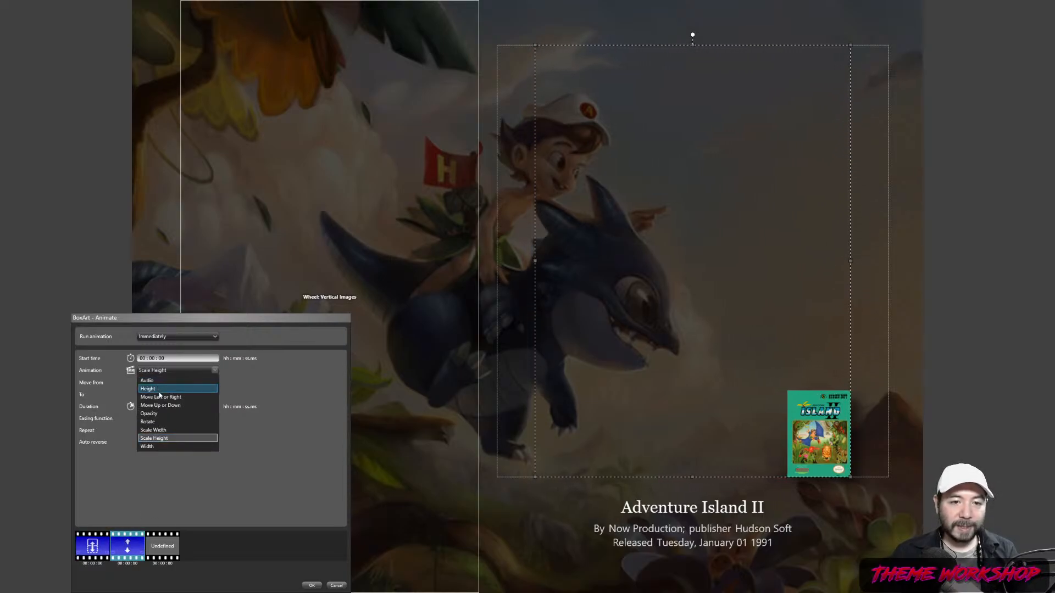
left_click(151, 447)
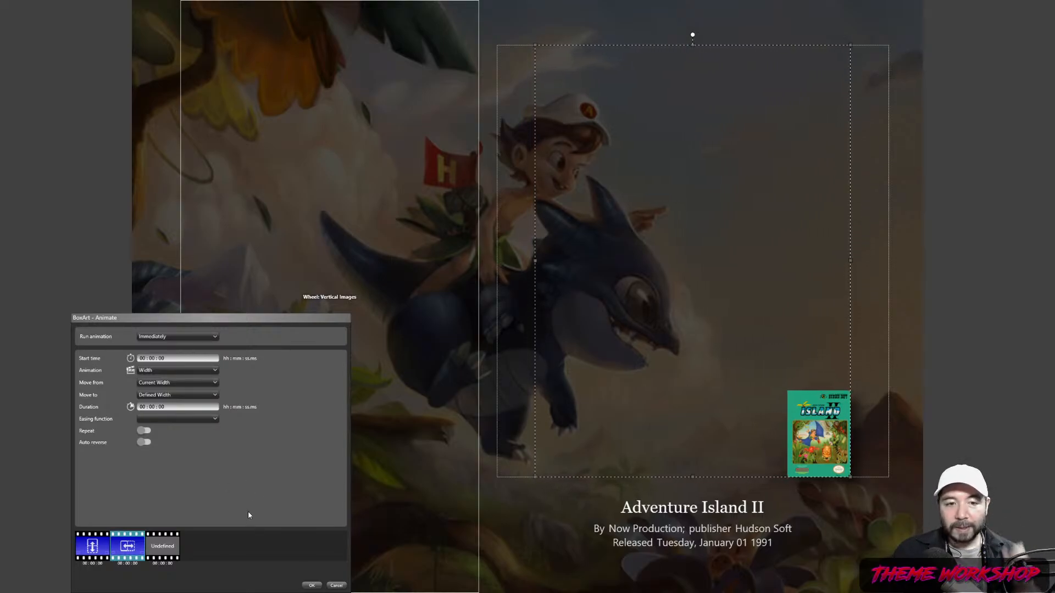
left_click(312, 585)
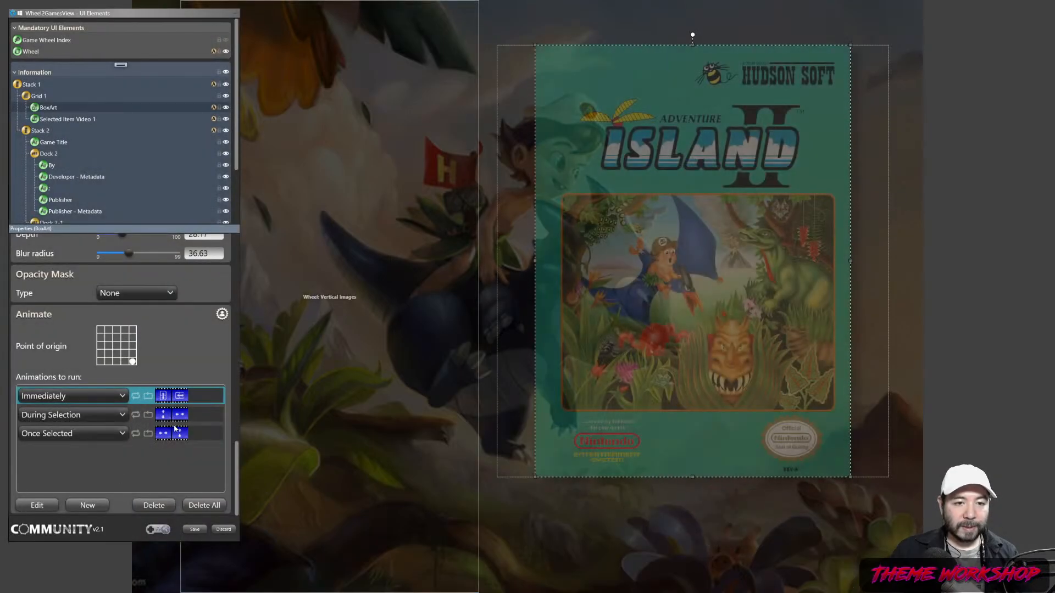
- Change the two actions of BoxArt's During Selection animation to Height and Width, moving to the defined dimensions, and accept
double_click(201, 418)
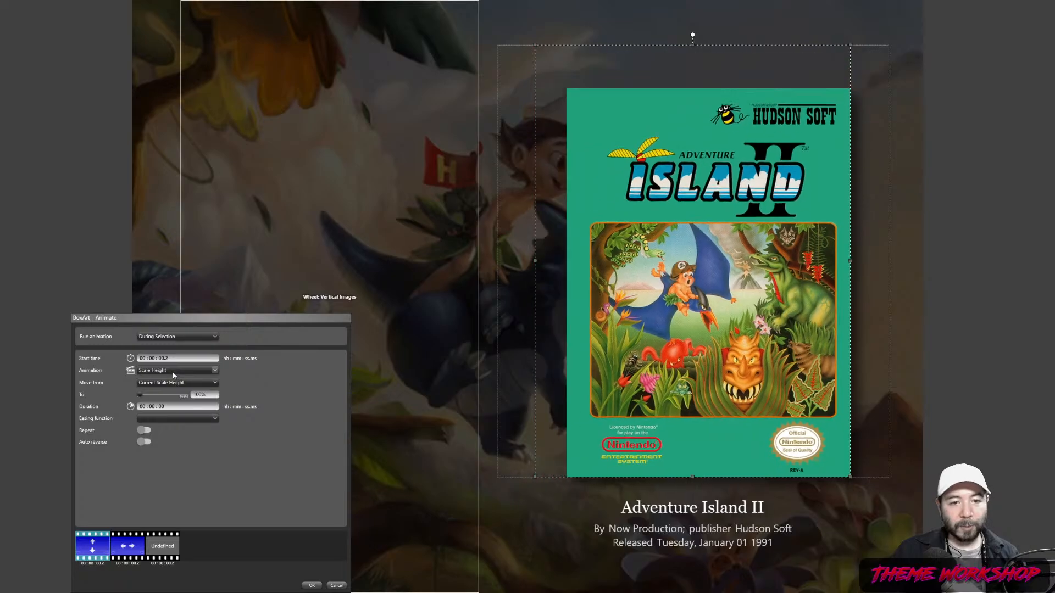
left_click(170, 369)
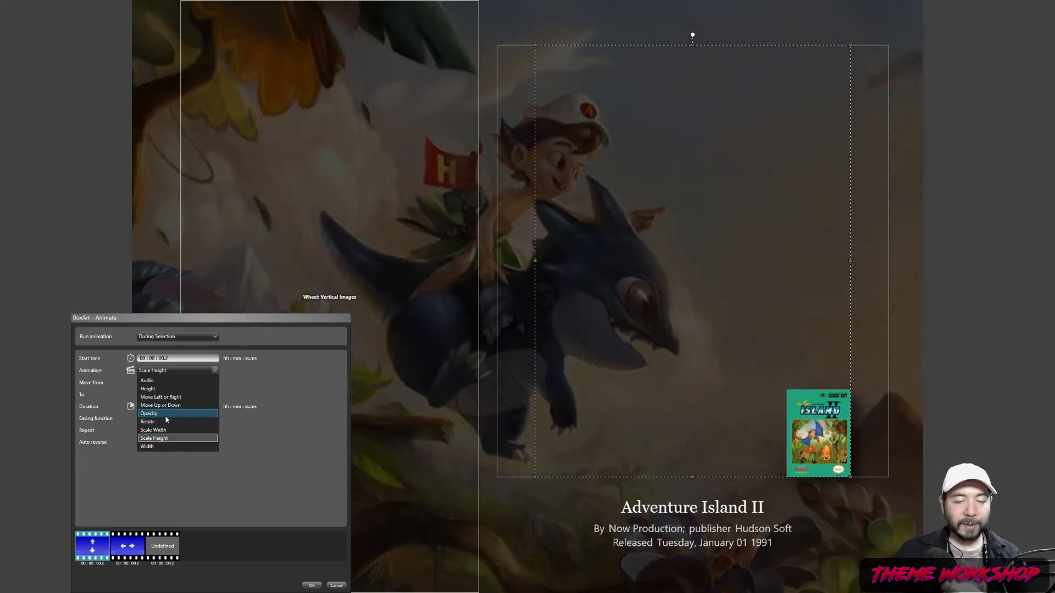
left_click(162, 389)
left_click(127, 546)
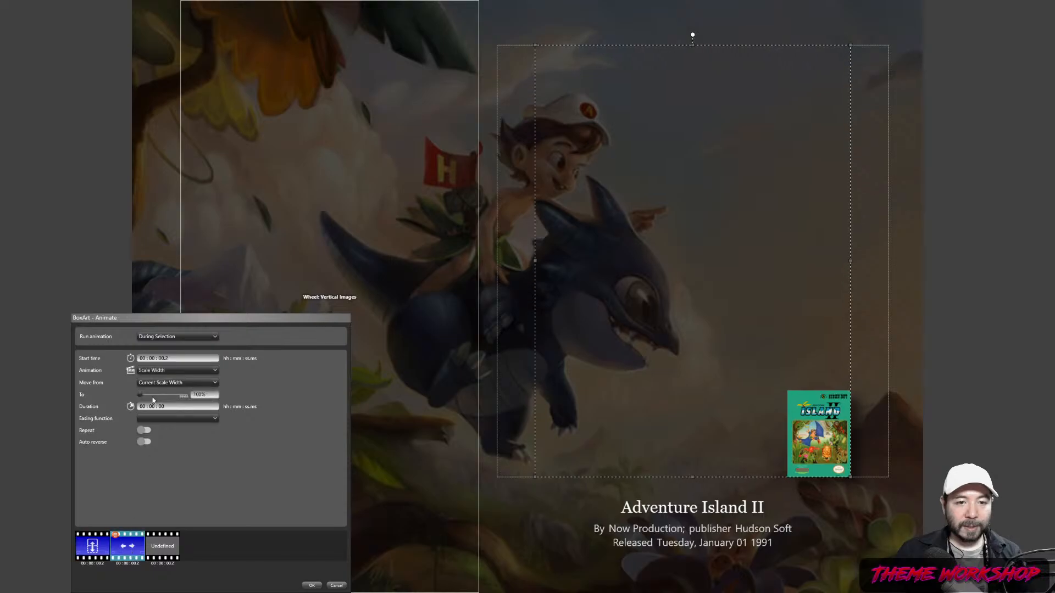
left_click(155, 385)
left_click(156, 372)
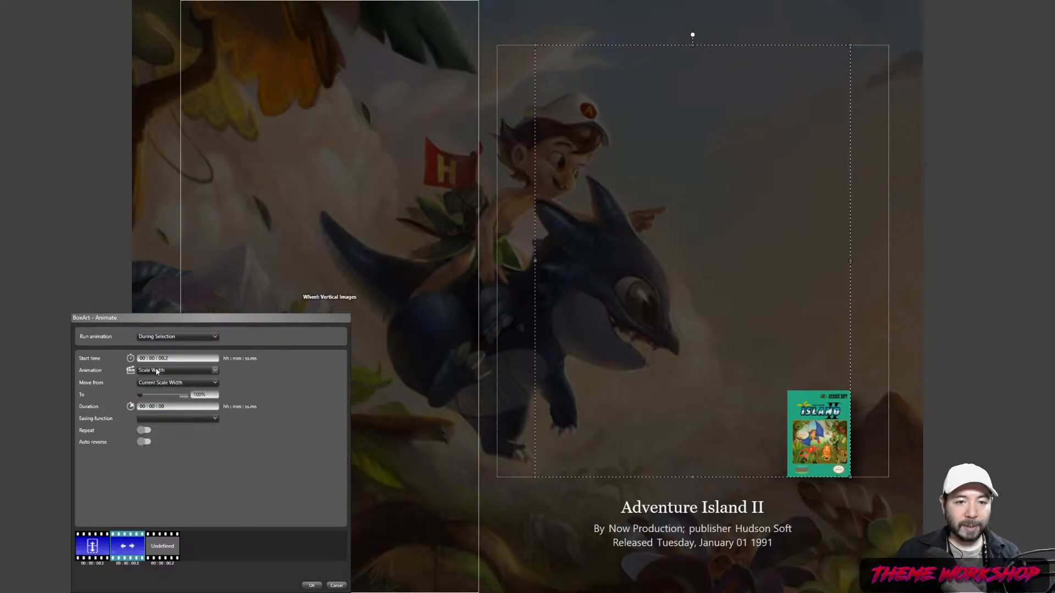
left_click(156, 371)
left_click(154, 446)
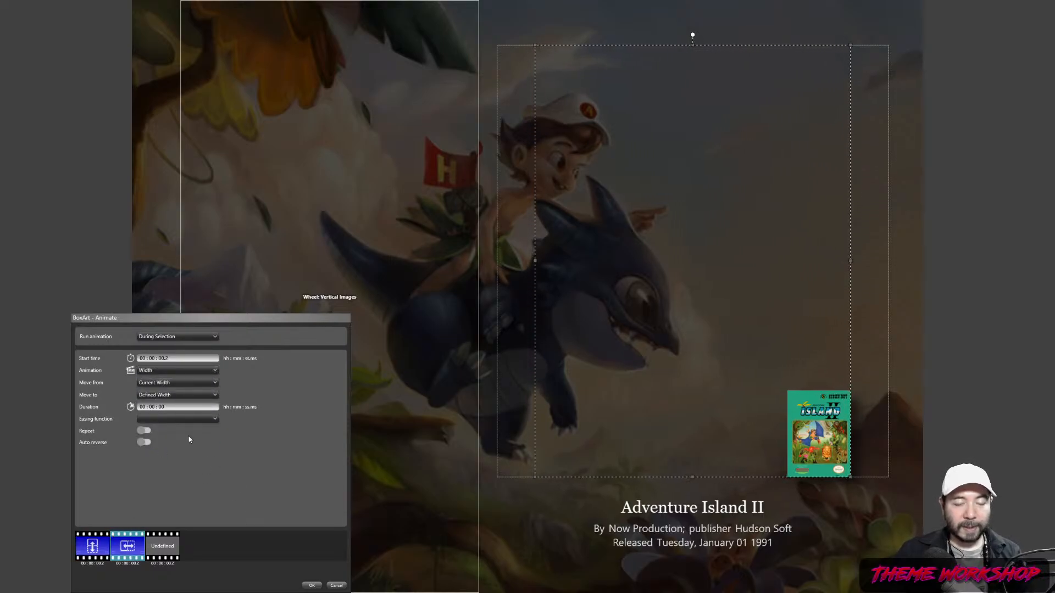
left_click(310, 585)
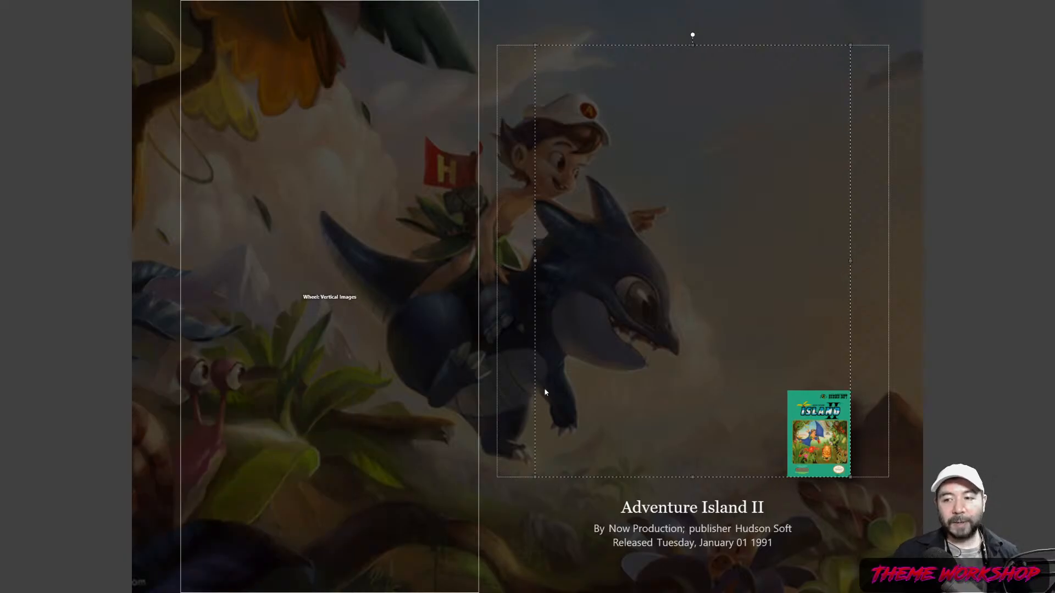
- Change the first action of BoxArt's Once Selected animation to Width, moving from Current Width to a New Width of 150
double_click(192, 433)
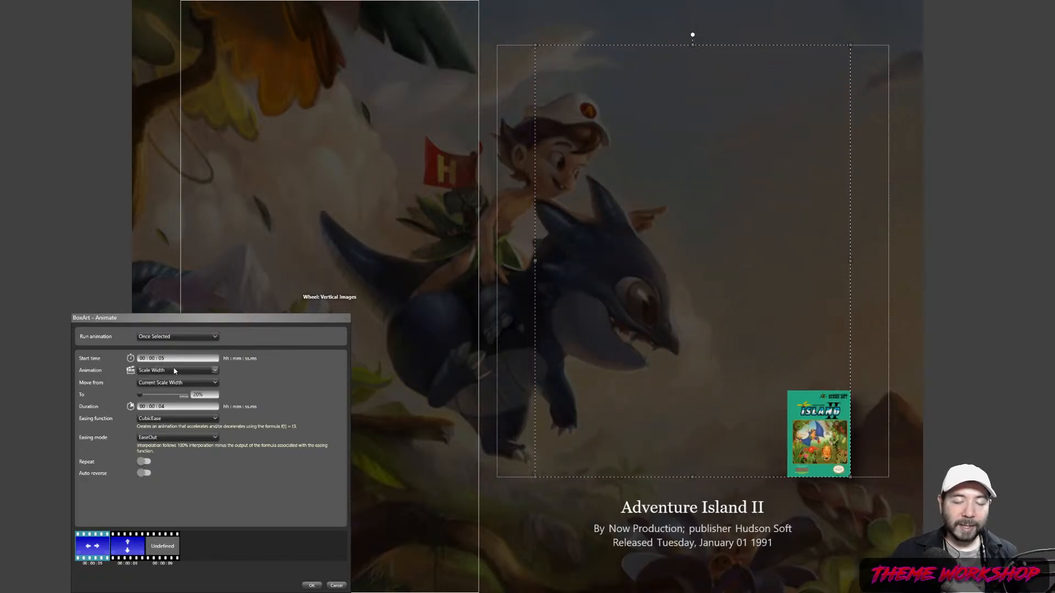
left_click(173, 371)
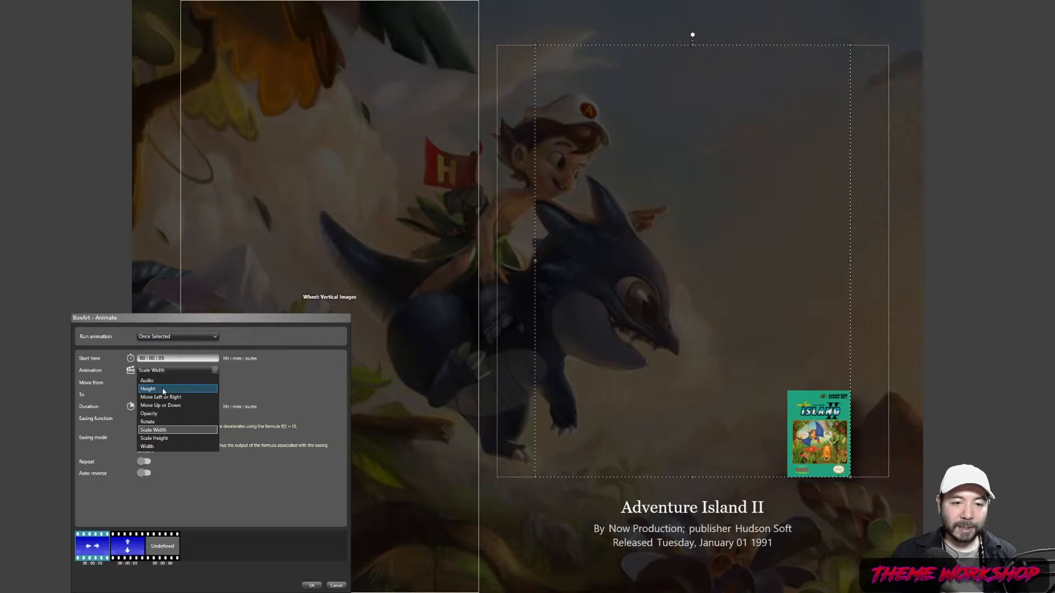
left_click(152, 446)
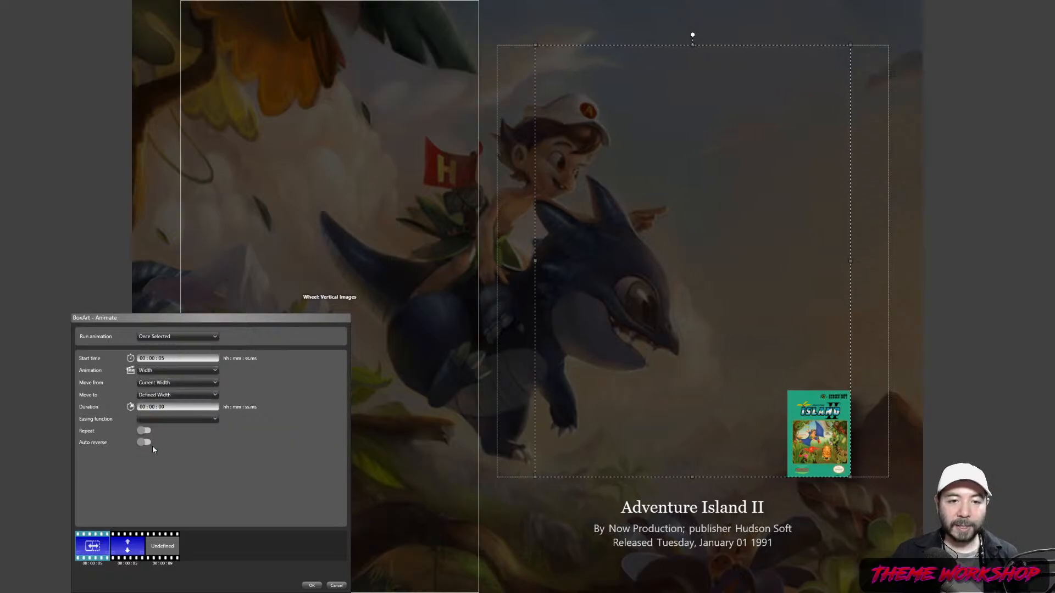
left_click(159, 396)
left_click(160, 413)
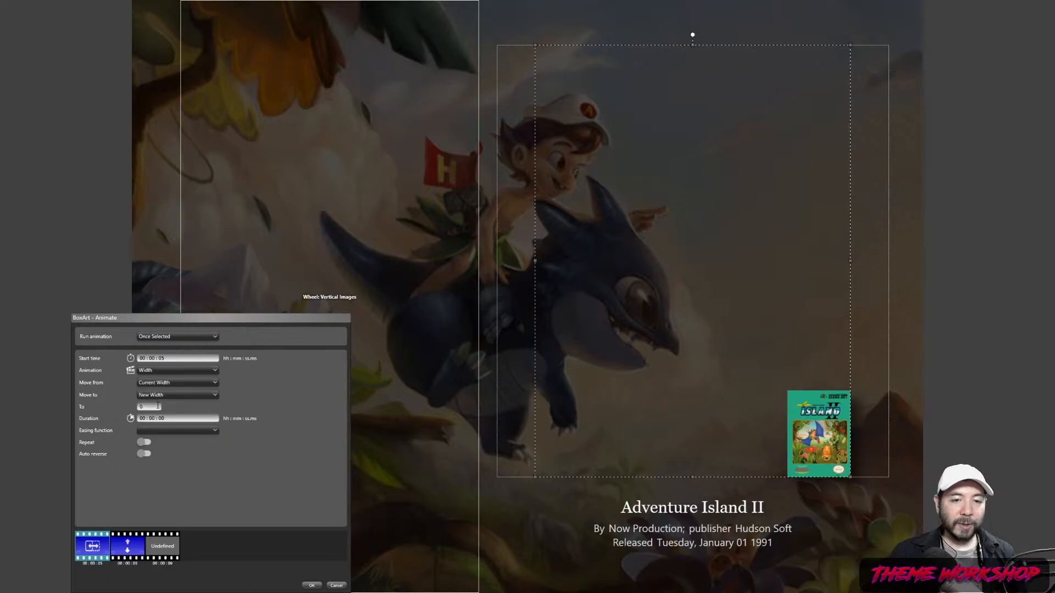
left_click(158, 405)
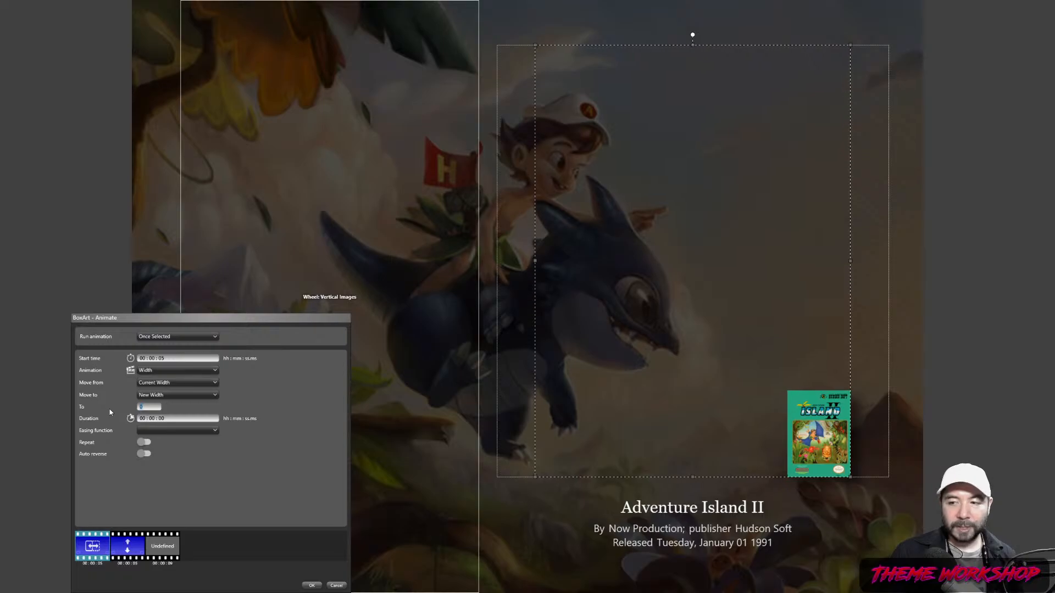
type("150")
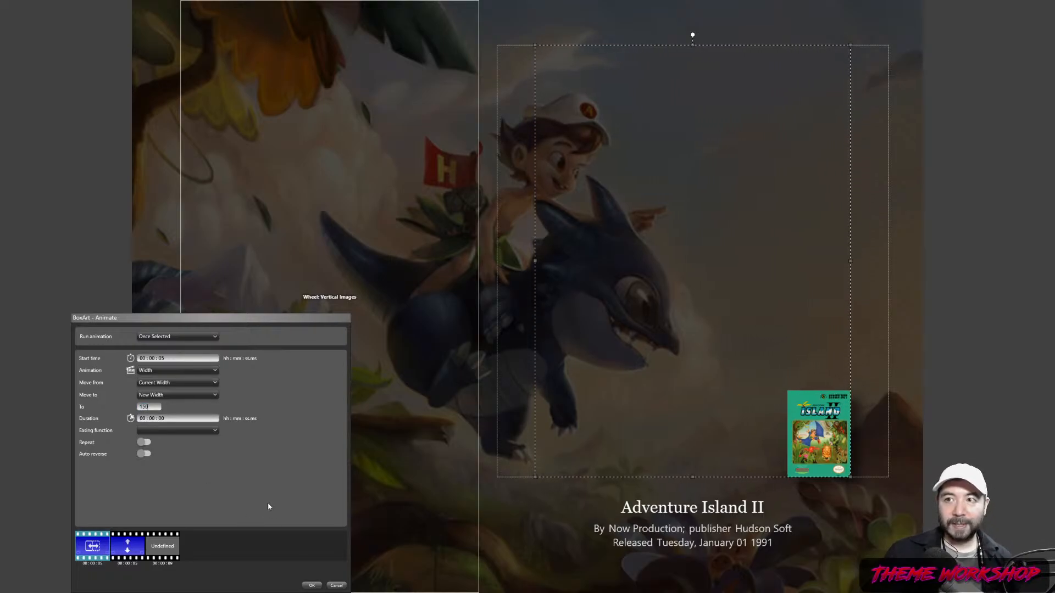
- Give the Width action CubicEase easing and try to set its easing mode to EaseInOut
left_click(186, 429)
left_click(169, 457)
left_click(171, 450)
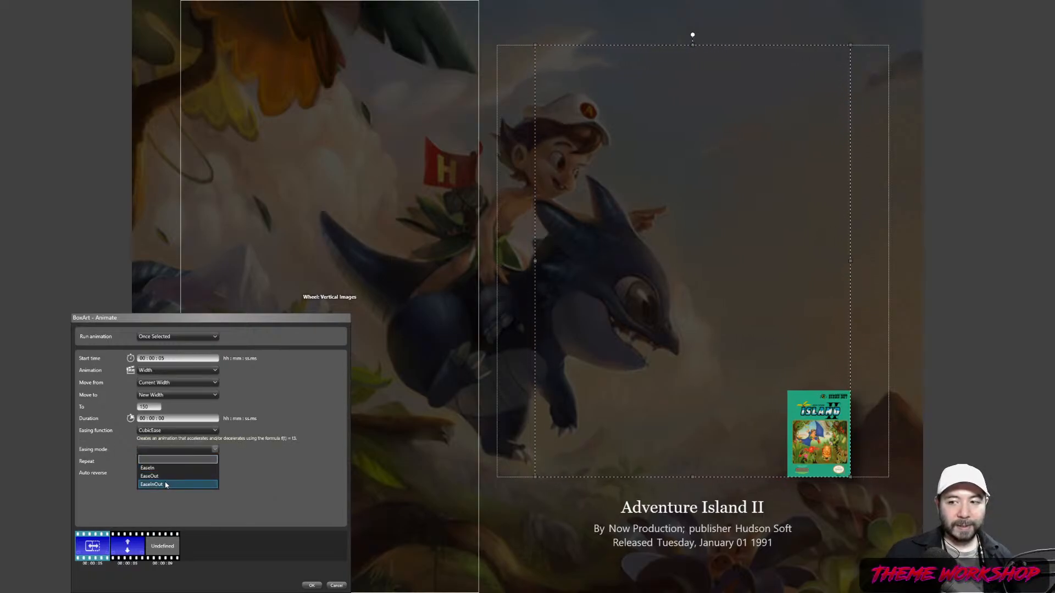
left_click(166, 484)
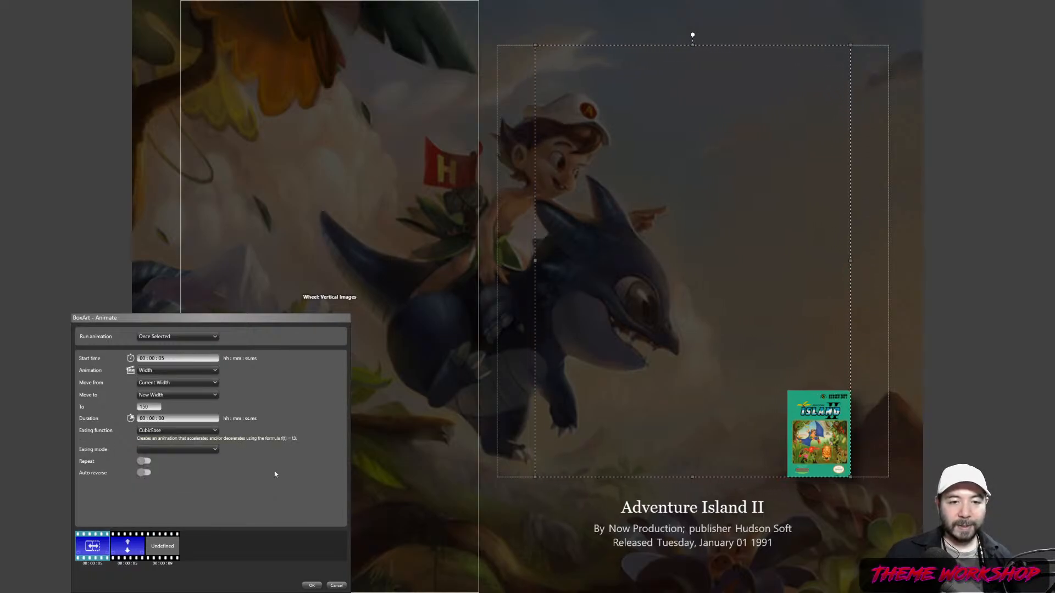
- Switch the first Once Selected action to Height, moving from Current Height to a New Height of 150
left_click(157, 375)
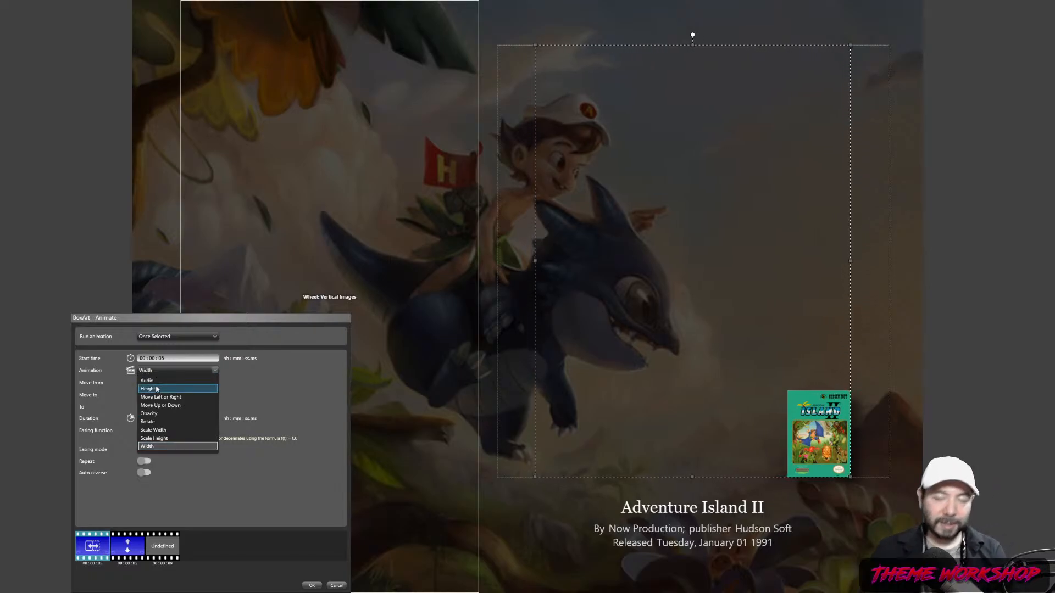
left_click(157, 389)
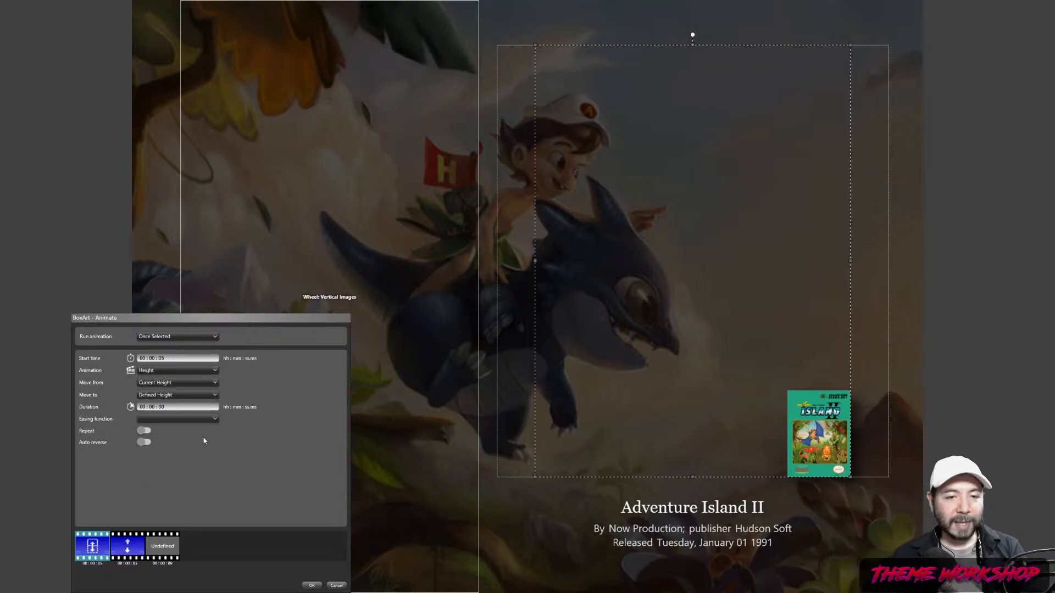
left_click(161, 384)
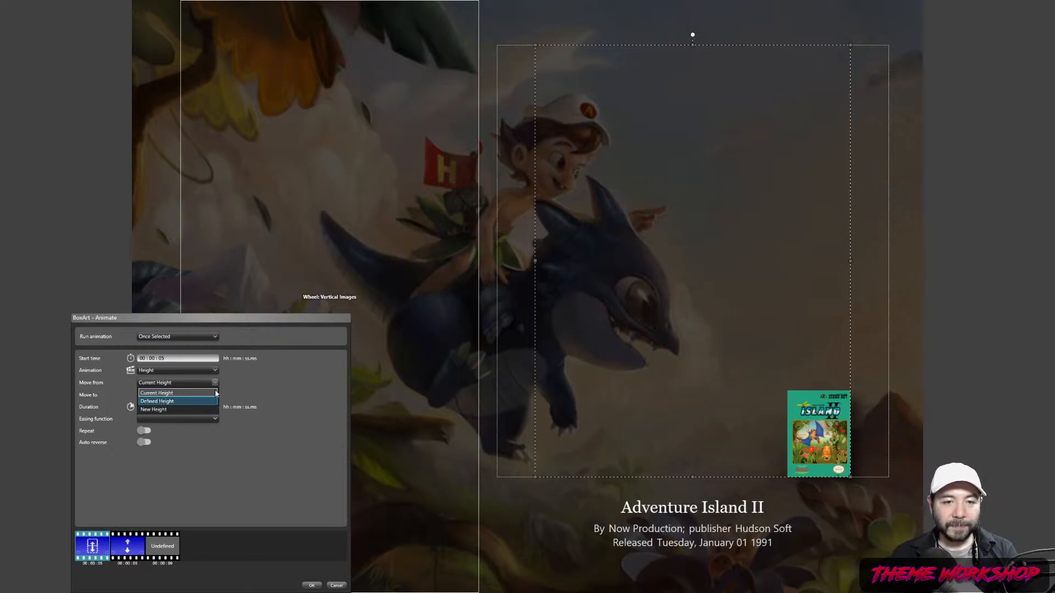
left_click(181, 393)
left_click(170, 395)
left_click(166, 407)
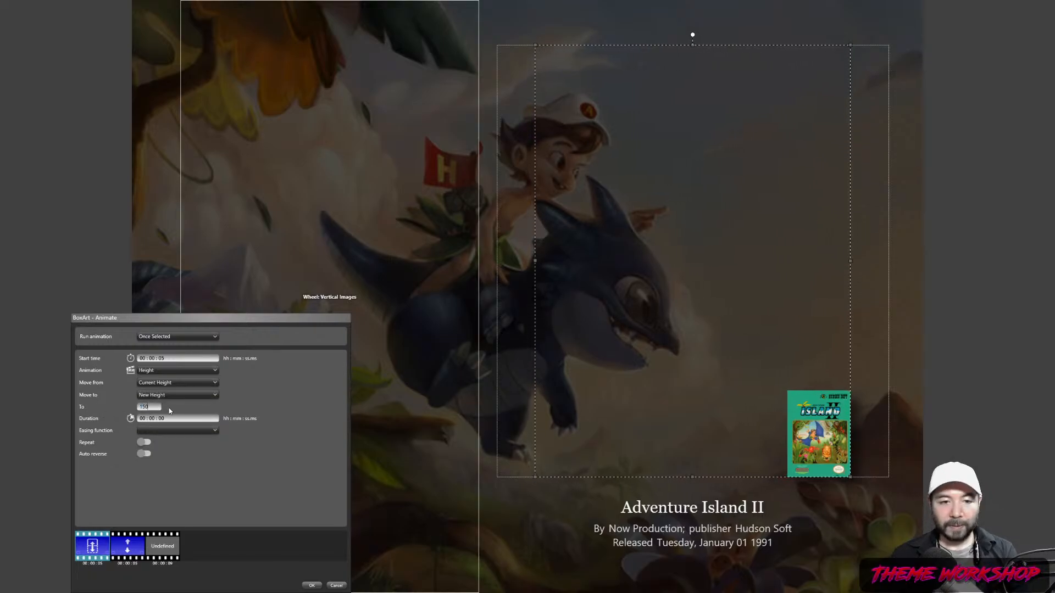
- Remove the Scale Height action from BoxArt's Once Selected animation, keeping only the Height action, and accept the animation
left_click(115, 536)
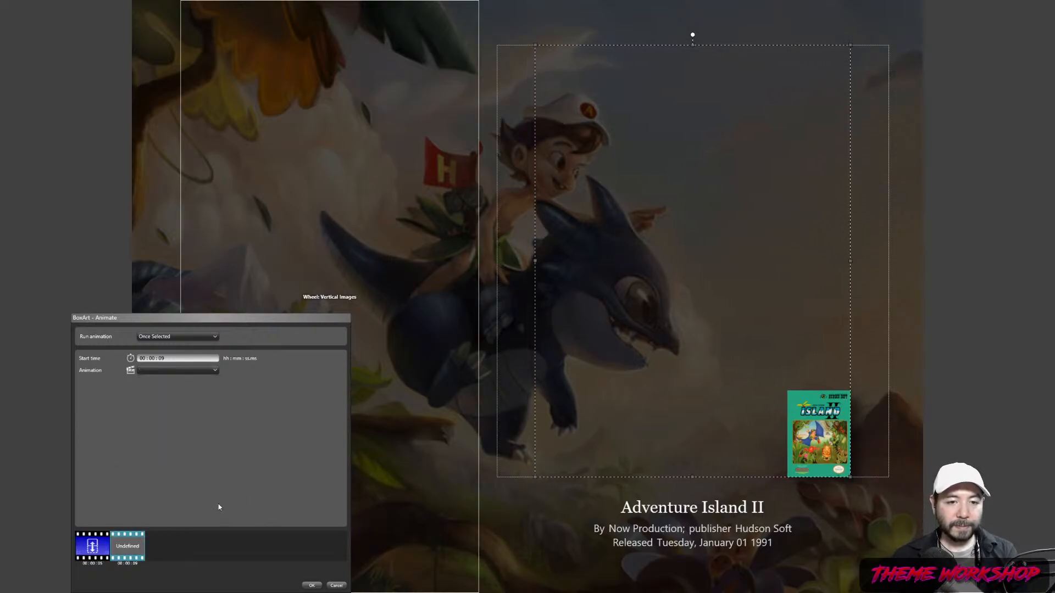
left_click(92, 545)
left_click(311, 585)
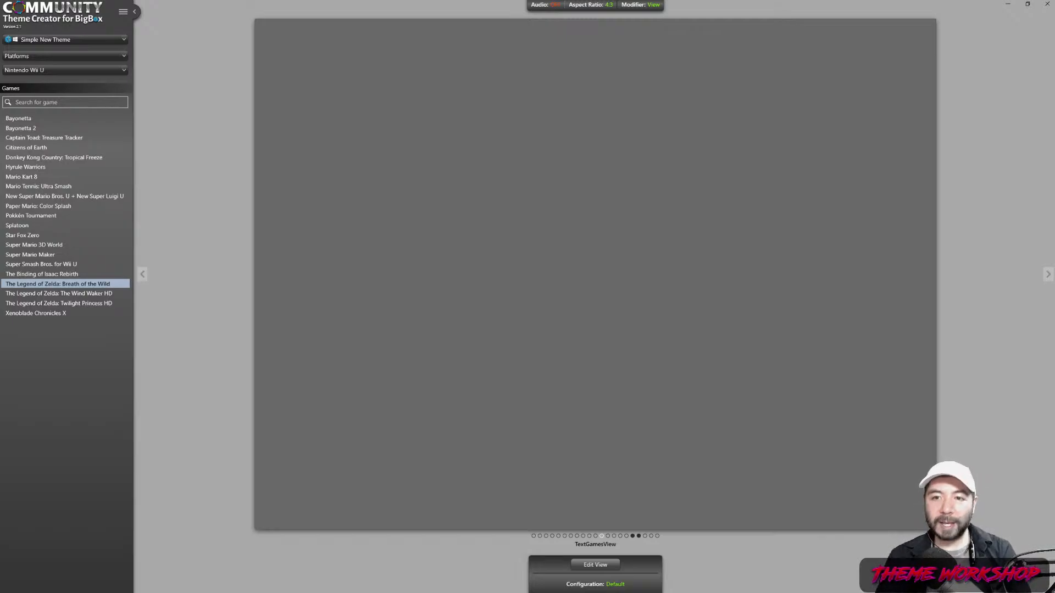
- Display Wheel2GamesView and switch the previewed platform to Nintendo Entertainment System
left_click(635, 536)
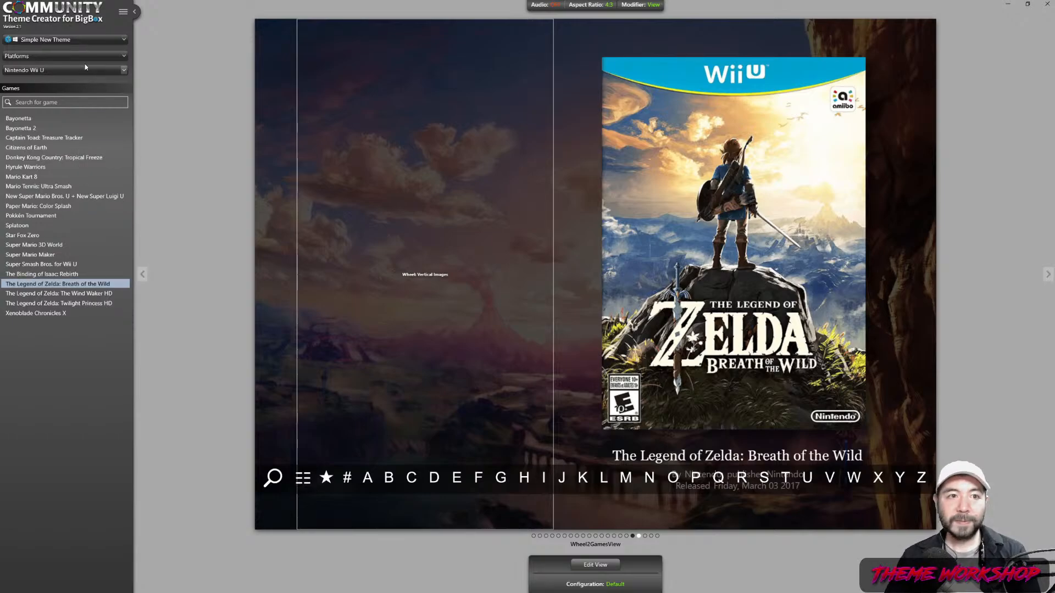
left_click(85, 68)
scroll(75, 186, "up", 10)
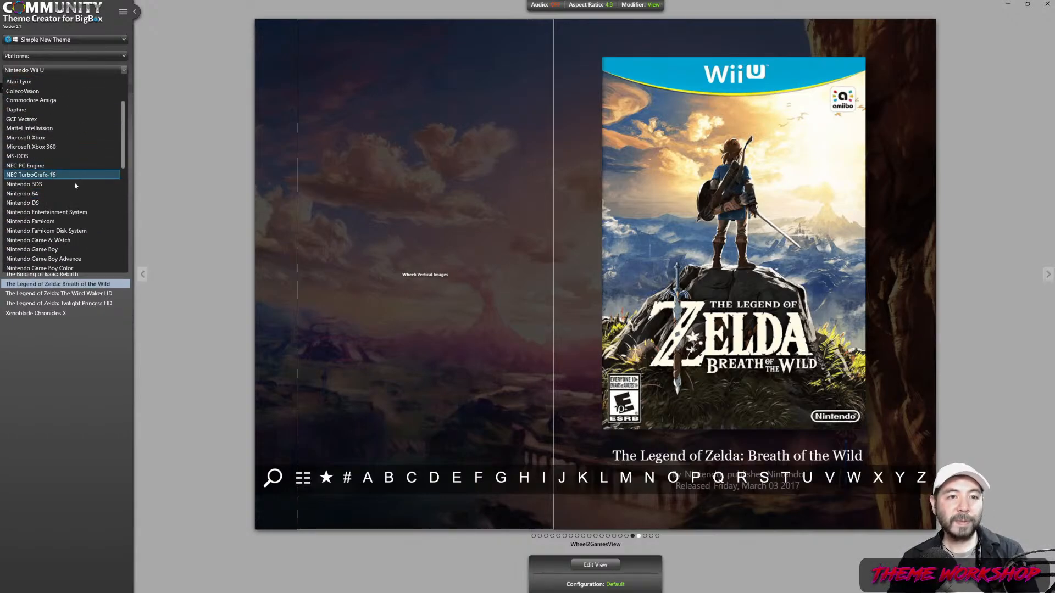
left_click(62, 213)
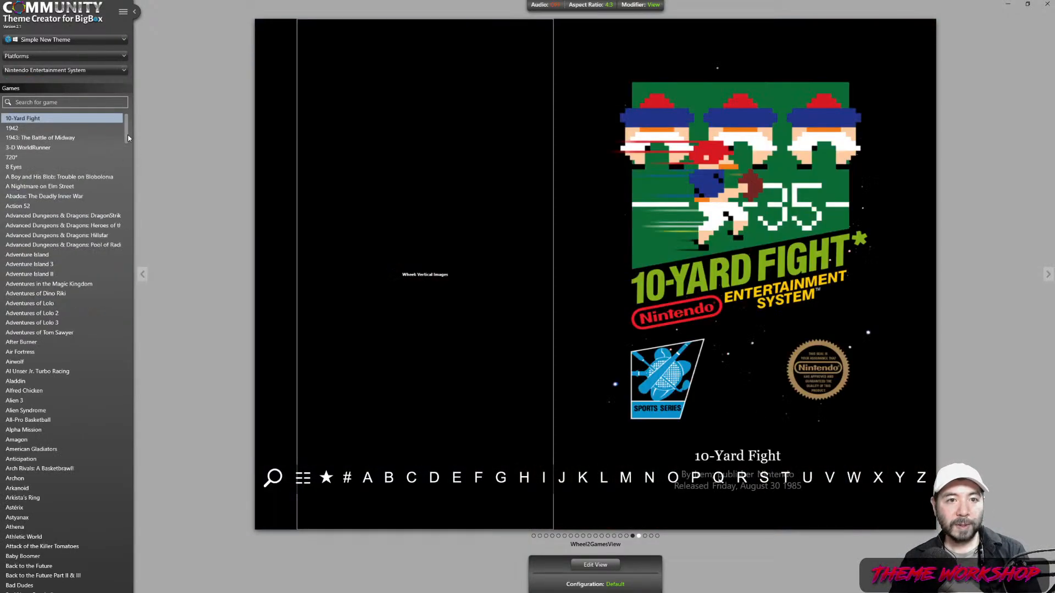
- Preview Teenage Mutant Ninja Turtles from the Nintendo Entertainment System game list
left_click_drag(126, 135, 135, 473)
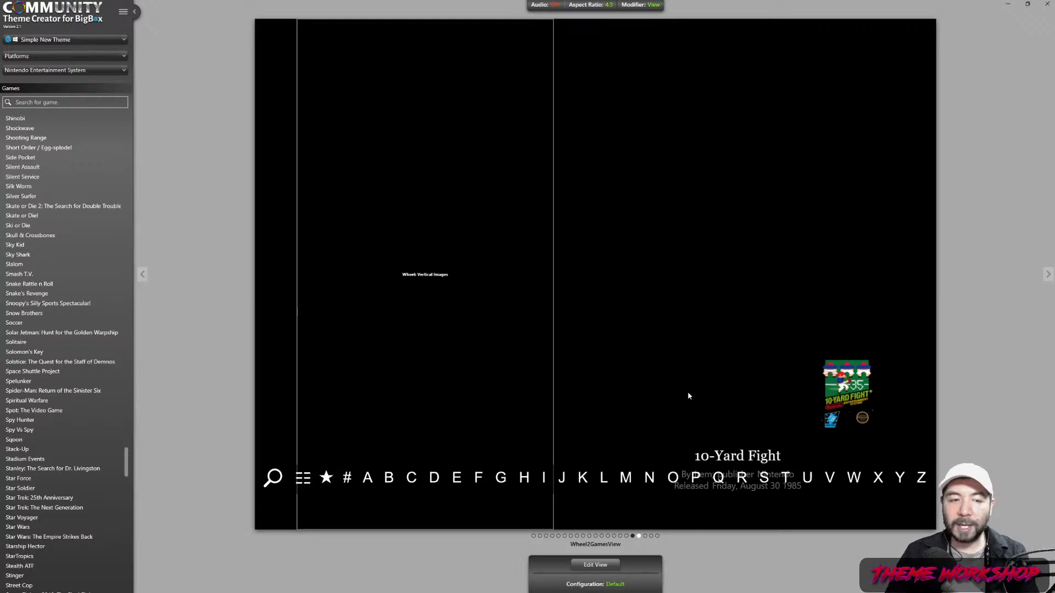
scroll(63, 302, "up", 6)
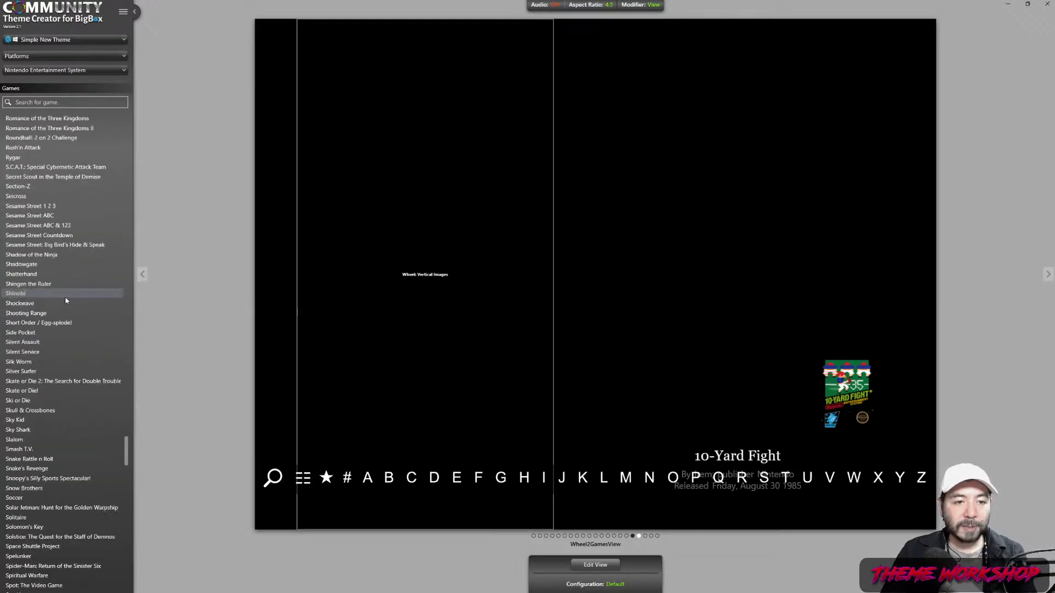
scroll(66, 298, "down", 20)
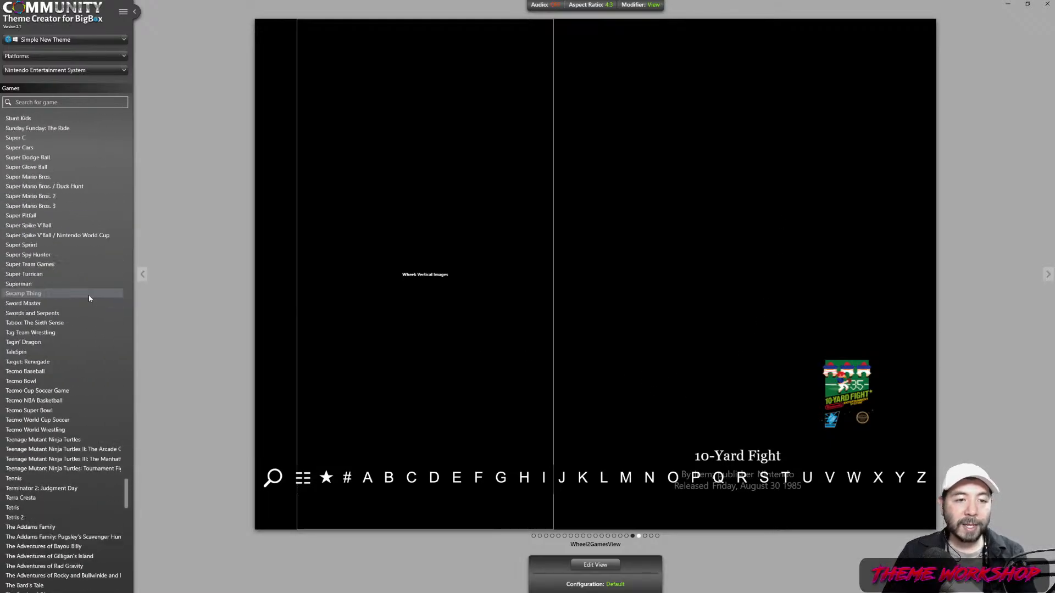
scroll(89, 298, "down", 2)
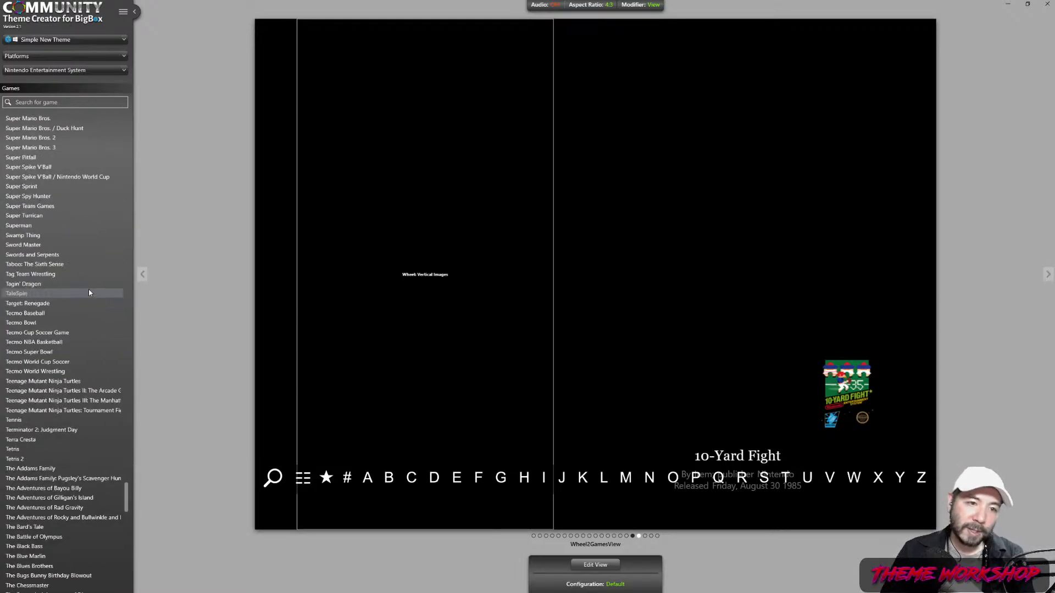
left_click(55, 385)
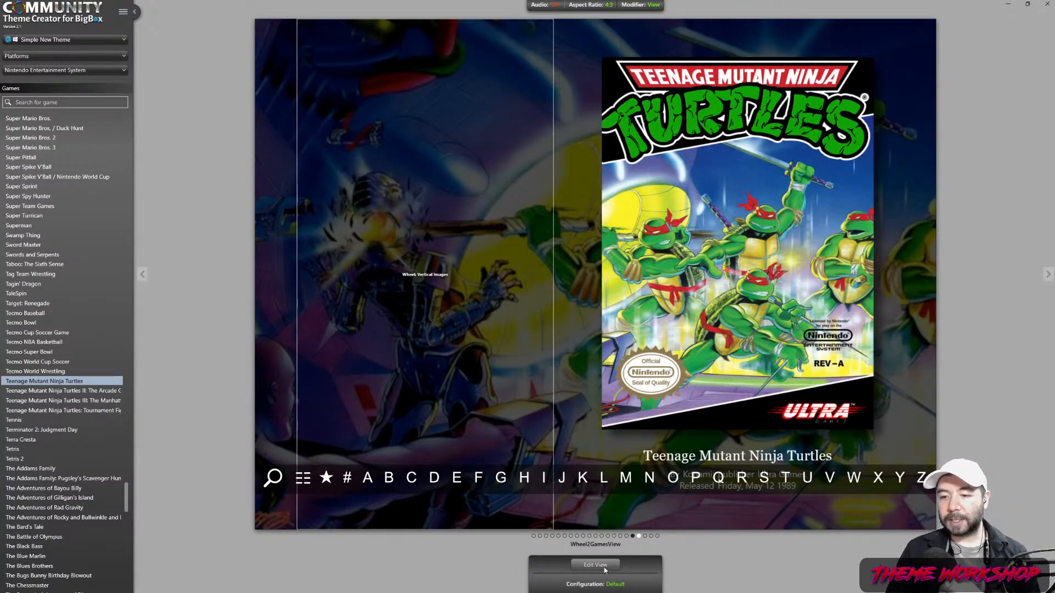
- Open Wheel2GamesView for editing and examine the animations assigned to Selected Item Video 1
left_click(598, 565)
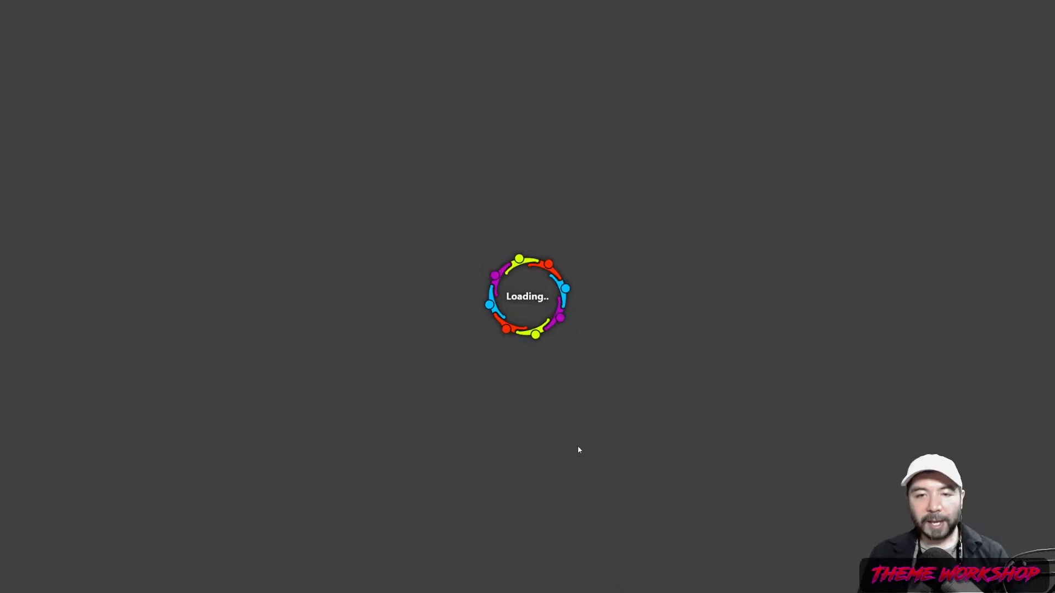
scroll(105, 140, "down", 2)
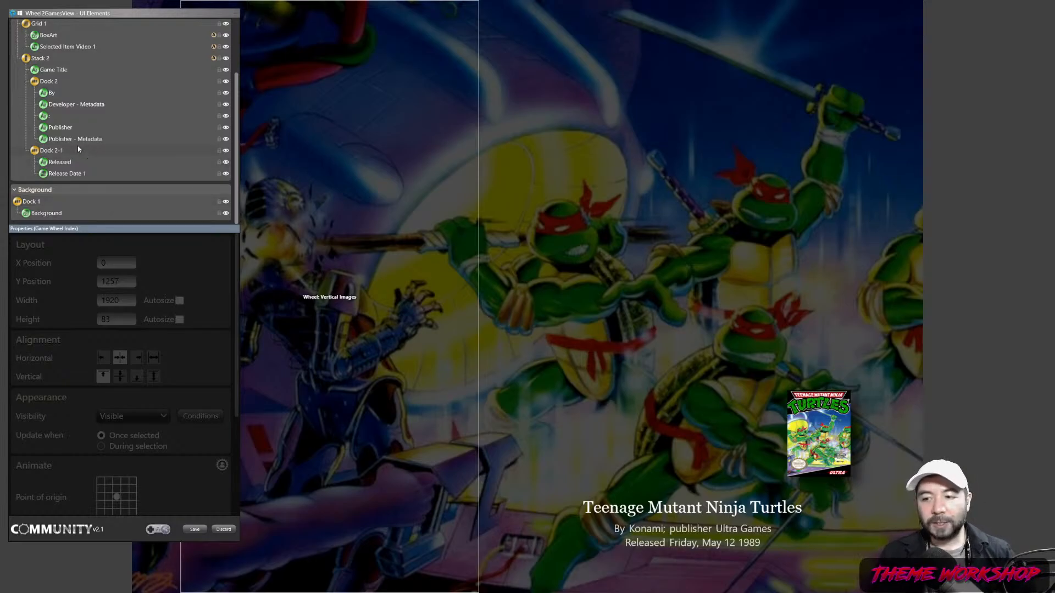
scroll(83, 159, "up", 3)
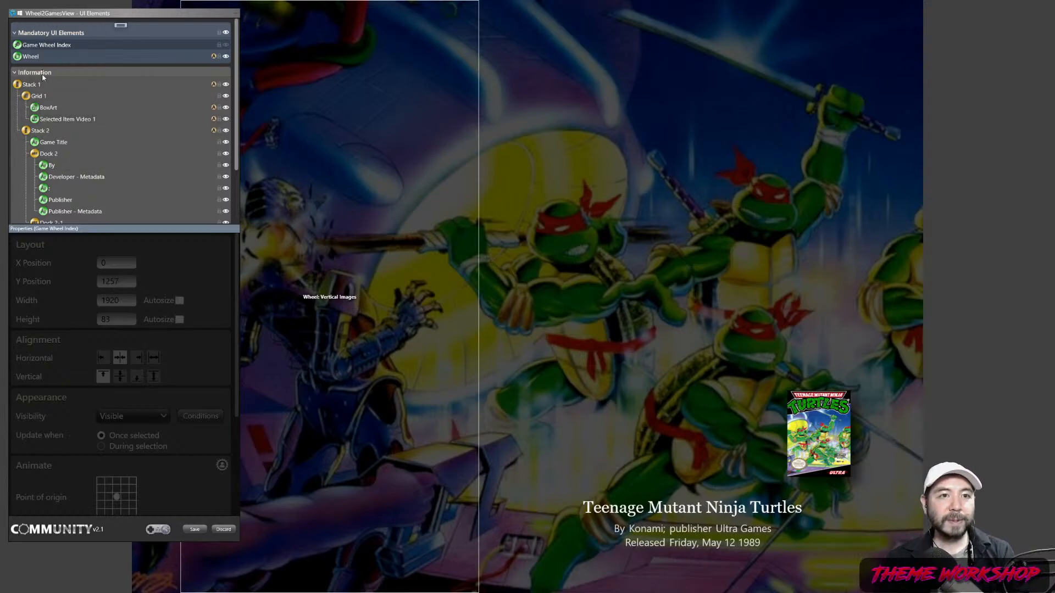
scroll(72, 115, "down", 1)
left_click(69, 100)
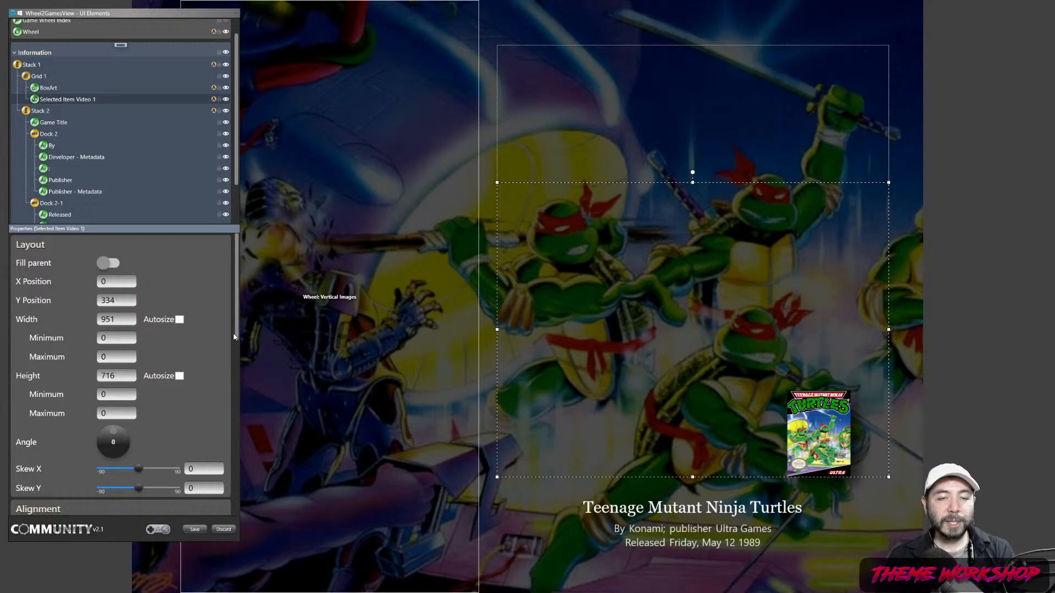
scroll(219, 360, "down", 3)
scroll(165, 379, "down", 6)
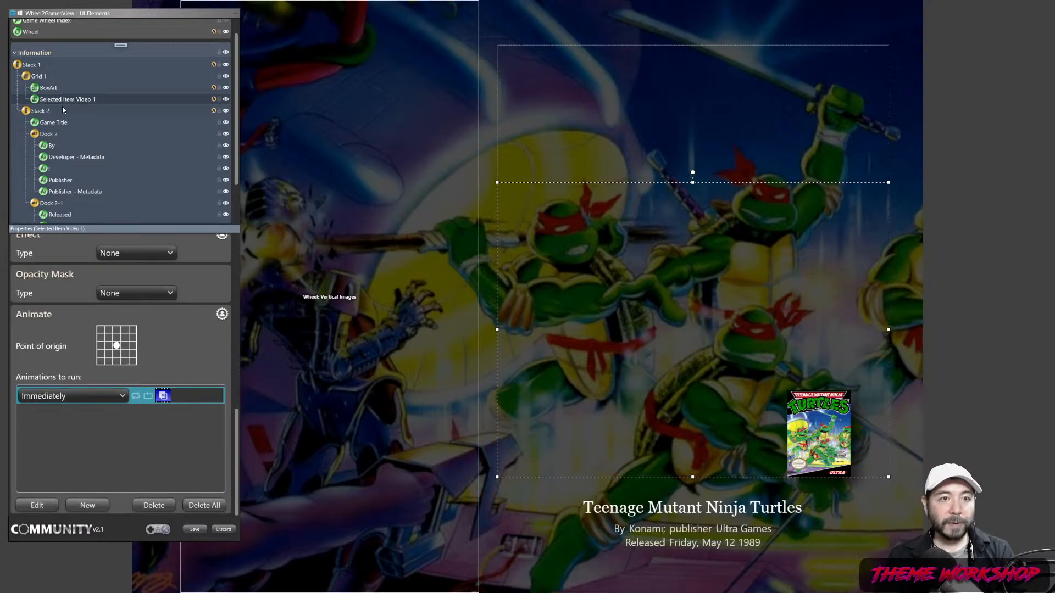
- Replace all of BoxArt's existing animations with an Immediately animation that takes Opacity from Current Opacity to 100% with zero duration
left_click(55, 89)
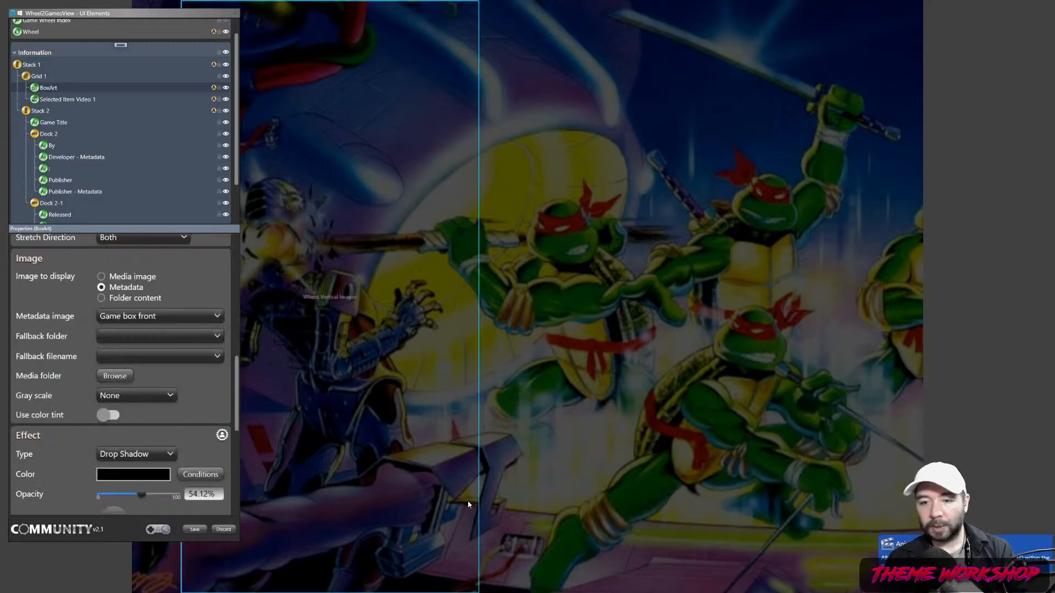
scroll(219, 340, "down", 6)
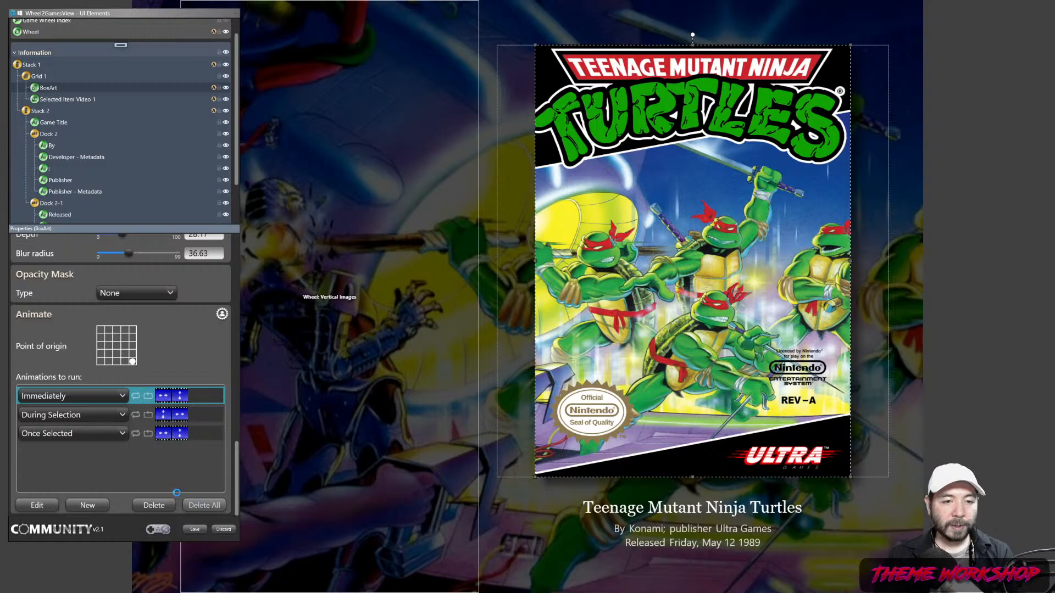
left_click(87, 504)
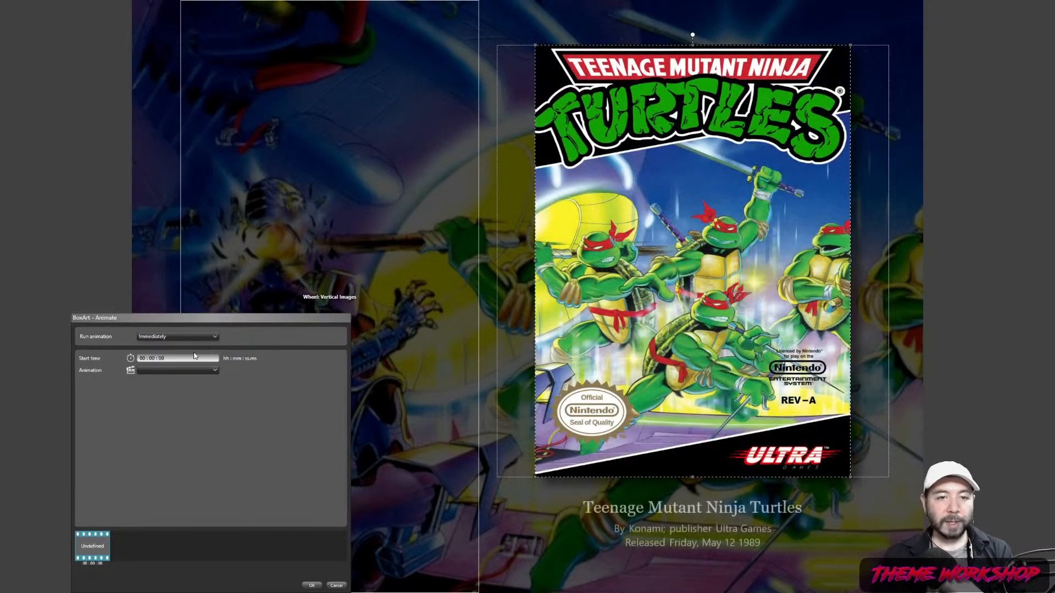
left_click(170, 372)
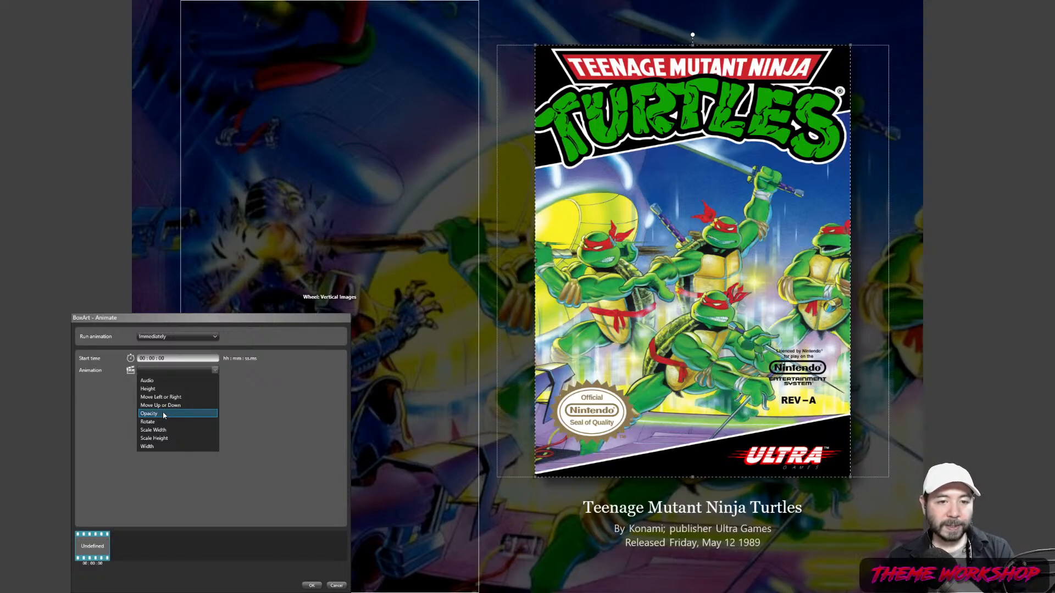
left_click(163, 413)
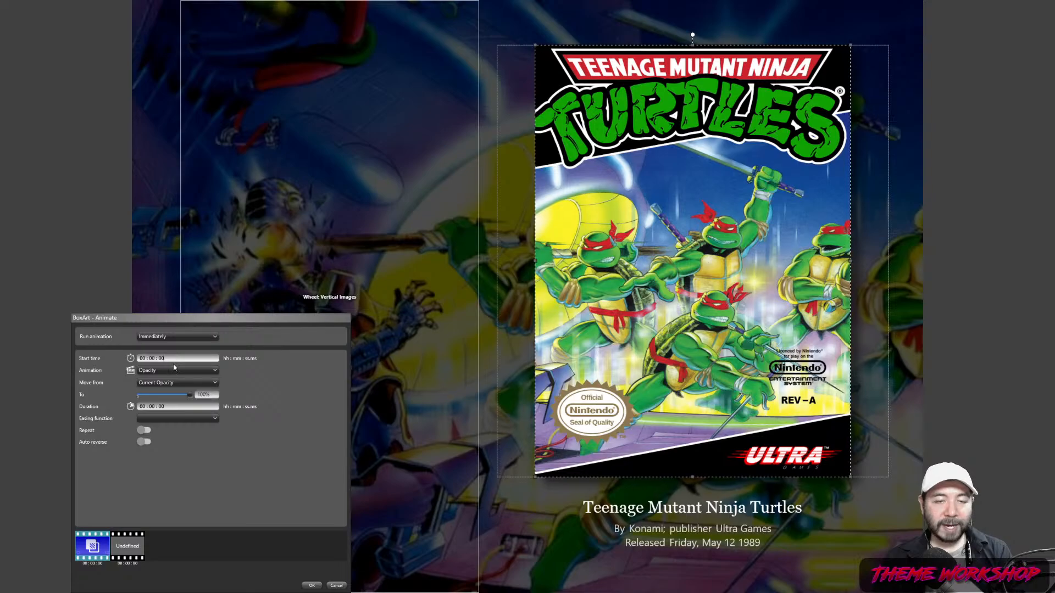
left_click(176, 407)
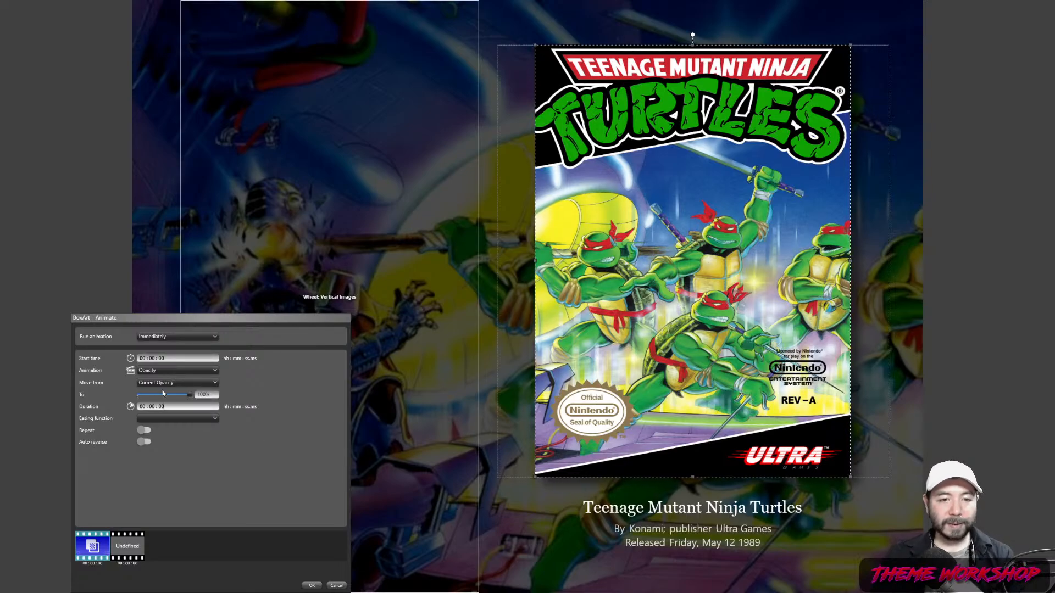
left_click(319, 585)
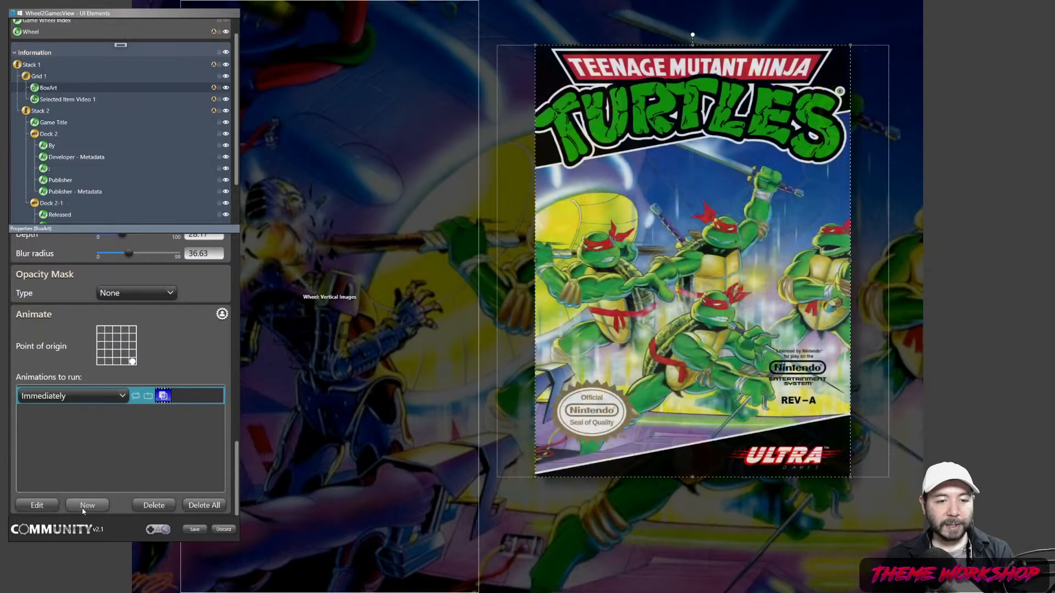
- Add a Move Up or Down action from Current Location to Defined Location to BoxArt's Immediately animation and accept it
double_click(186, 396)
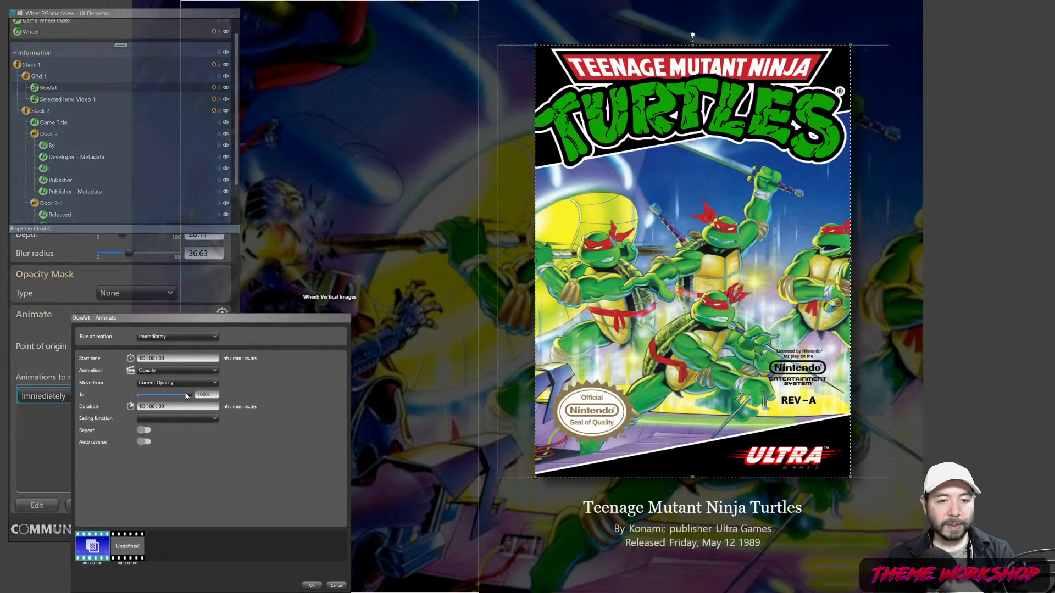
left_click(129, 547)
left_click(172, 372)
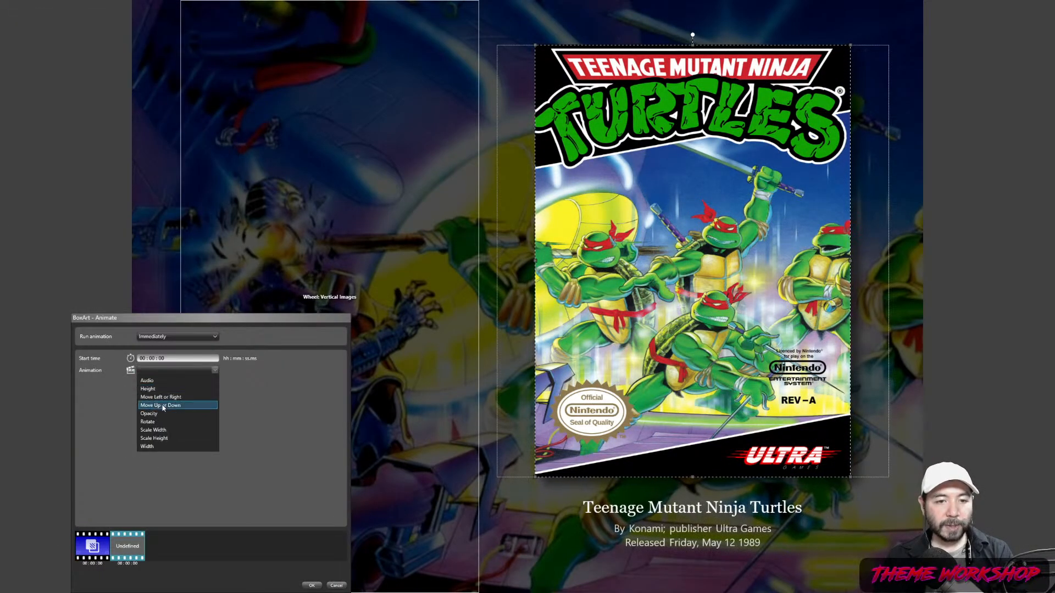
left_click(162, 406)
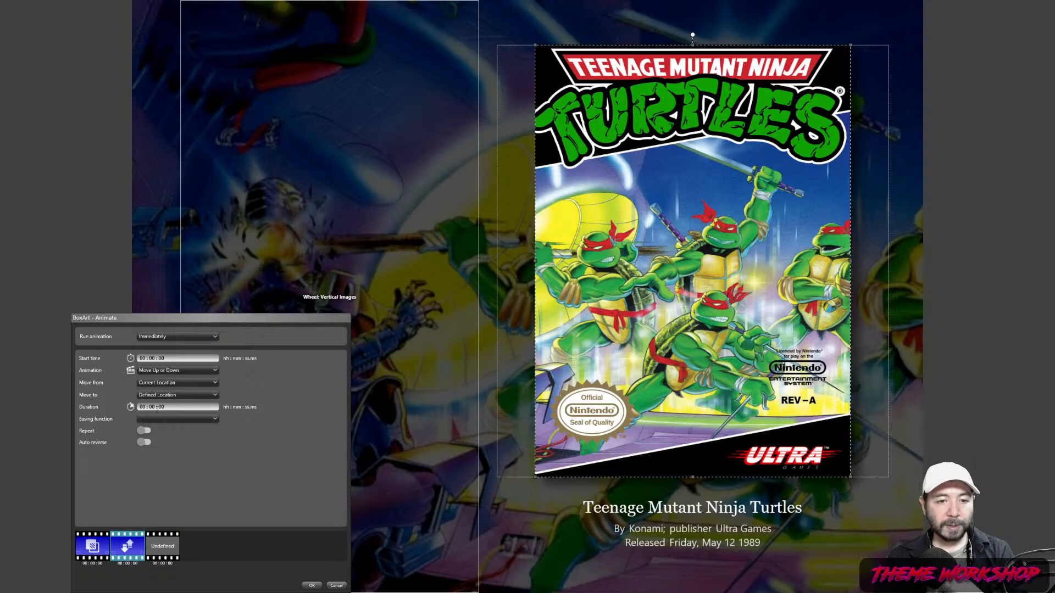
left_click(312, 585)
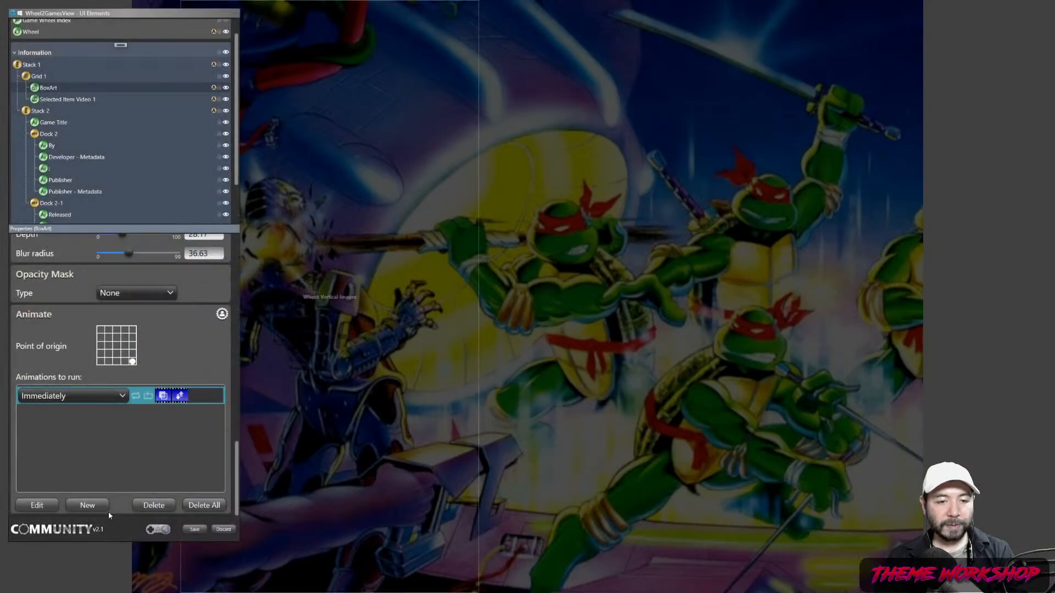
- Create a During Selection animation for BoxArt that takes Opacity from Current Opacity to 0%
left_click(74, 505)
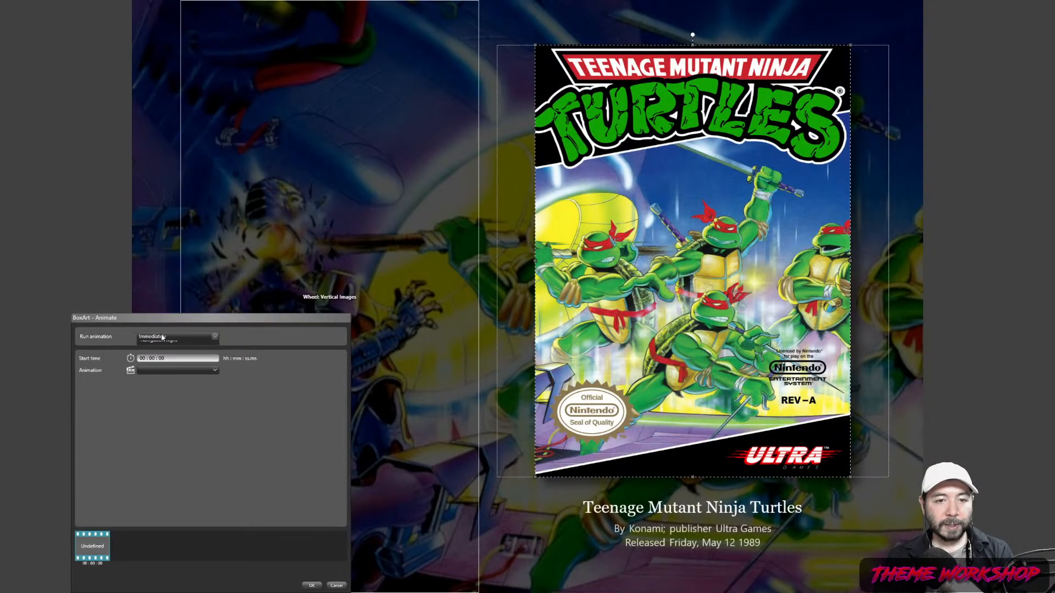
left_click(165, 336)
left_click(158, 346)
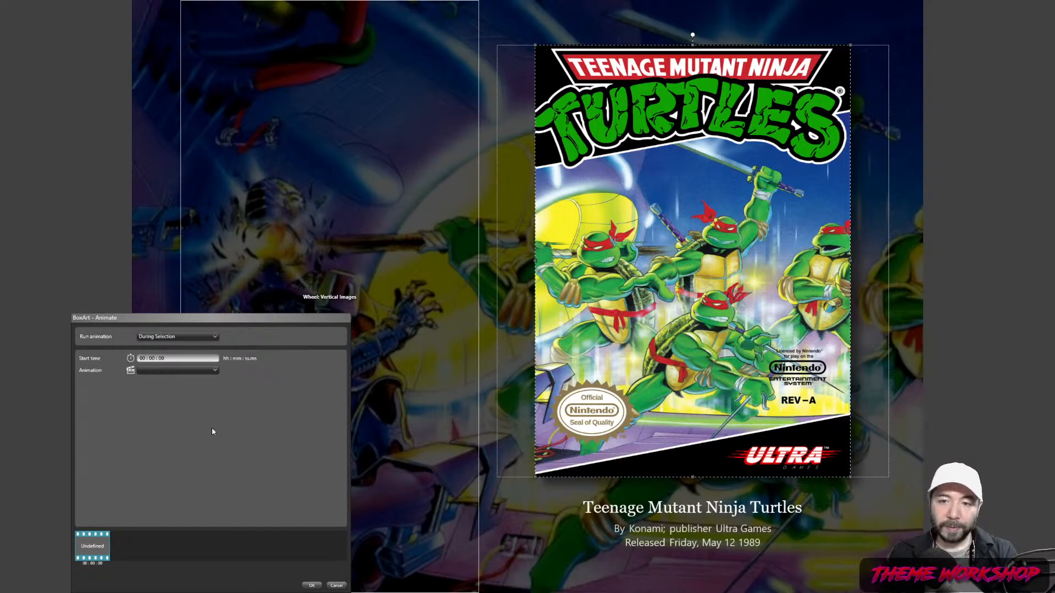
left_click(173, 371)
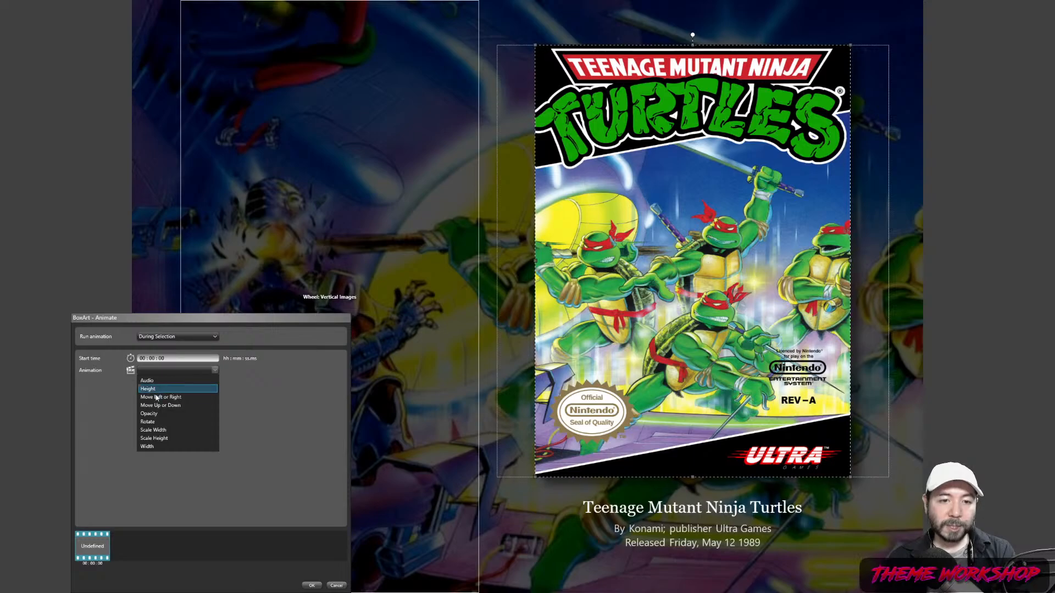
left_click(161, 414)
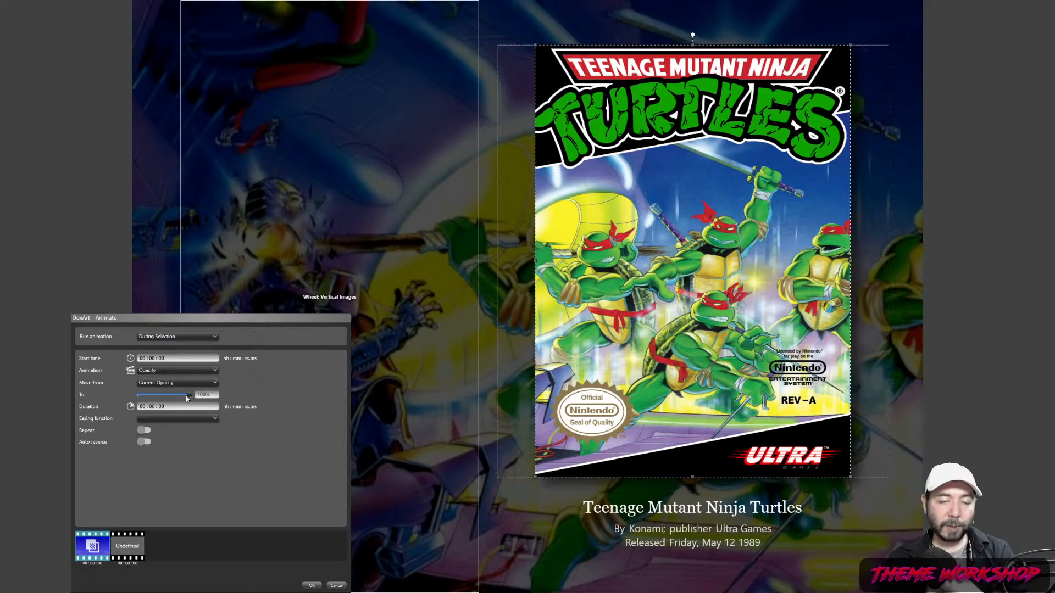
left_click_drag(187, 396, 115, 393)
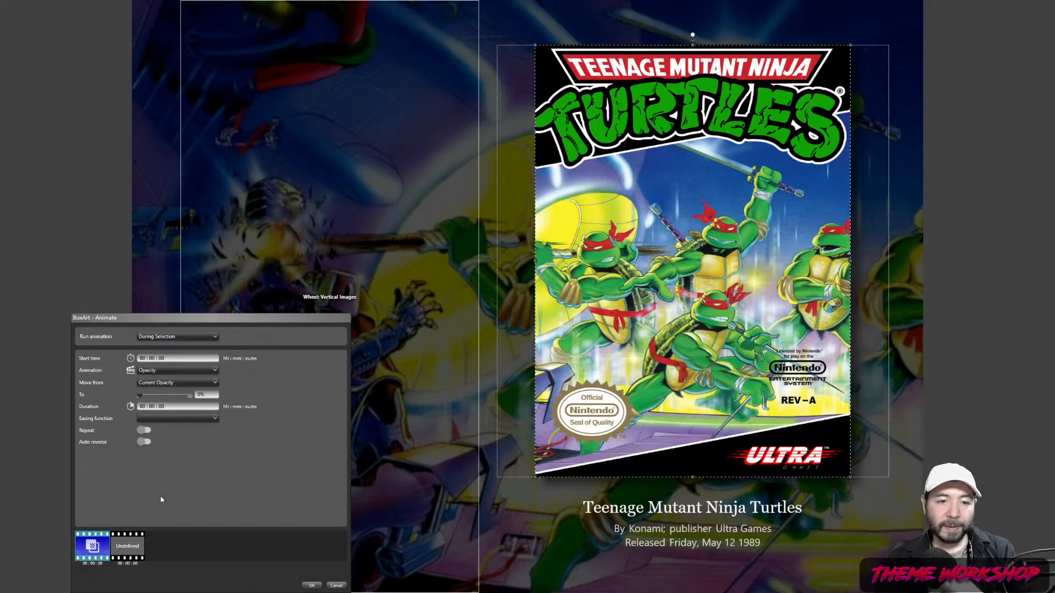
- Add a Move Up or Down action starting from Current Location to BoxArt's During Selection animation
left_click(128, 549)
left_click(165, 370)
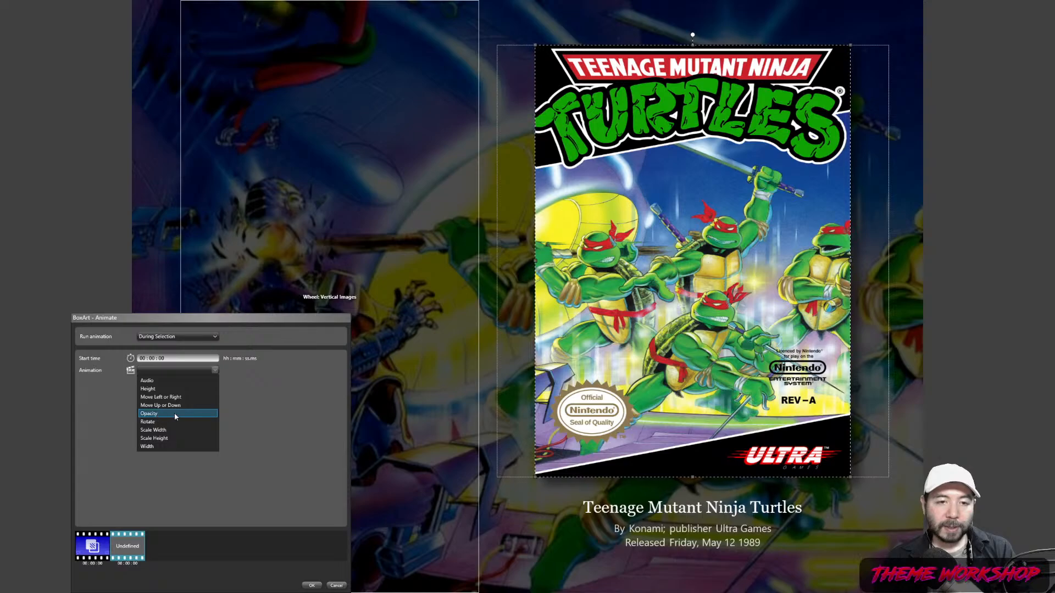
left_click(275, 405)
left_click(160, 373)
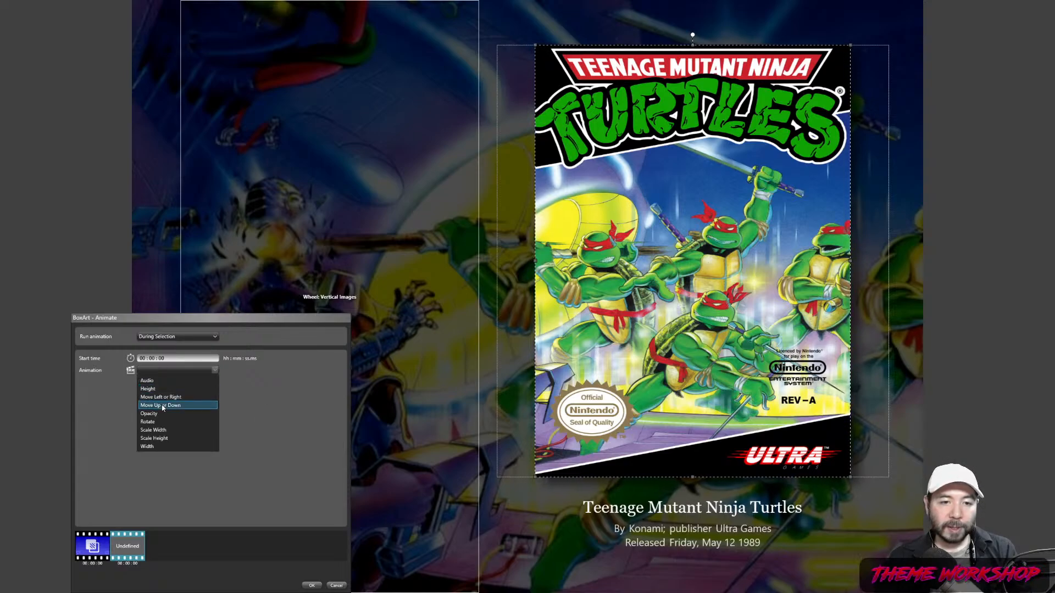
left_click(160, 390)
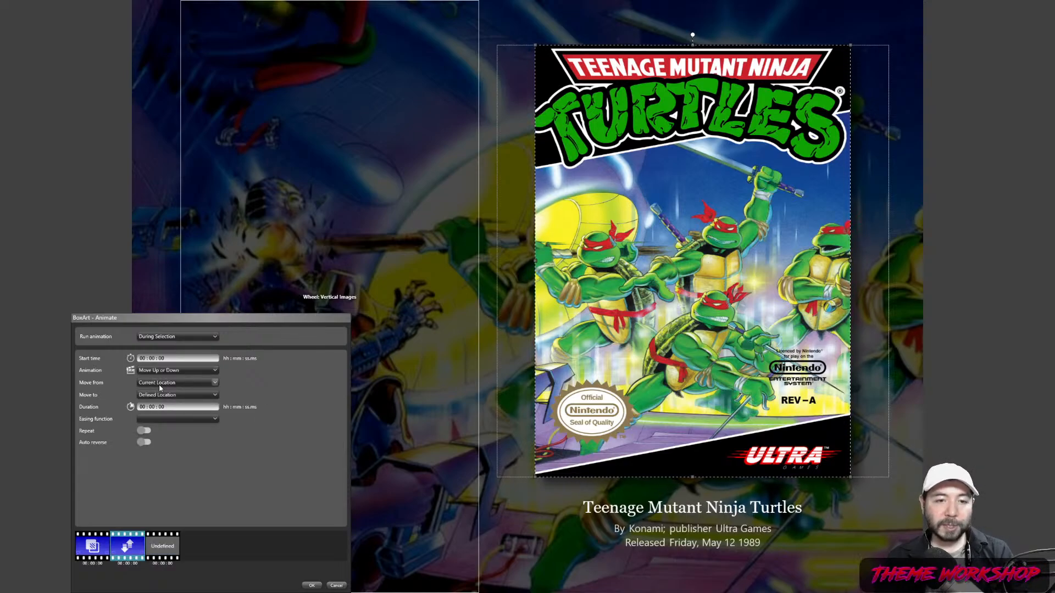
left_click(161, 384)
left_click(164, 392)
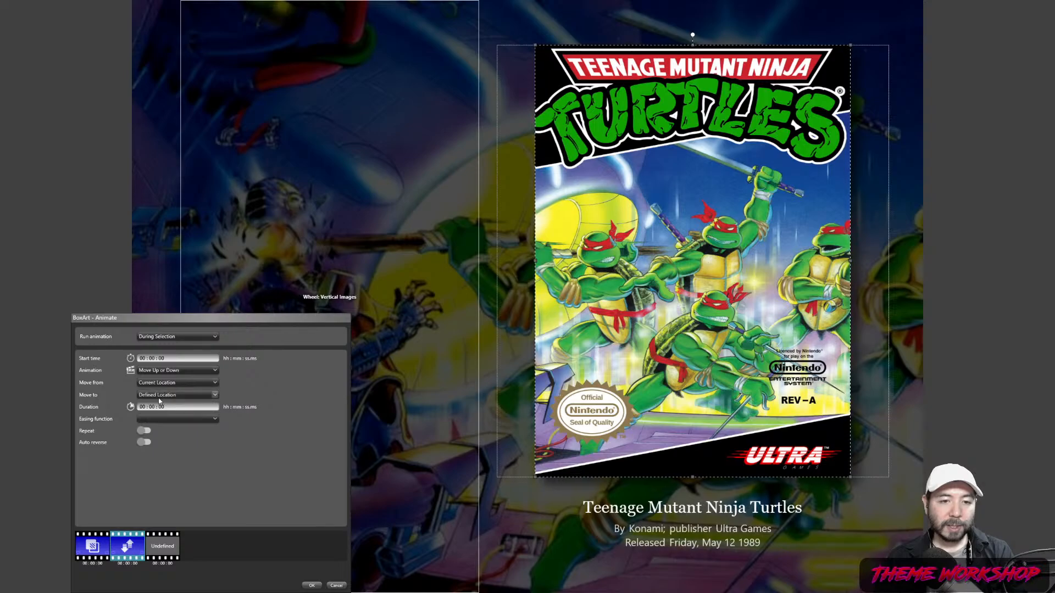
- Set the During Selection move to start at 0.2 seconds and go to a New Location of -50, and accept the animation
left_click(172, 360)
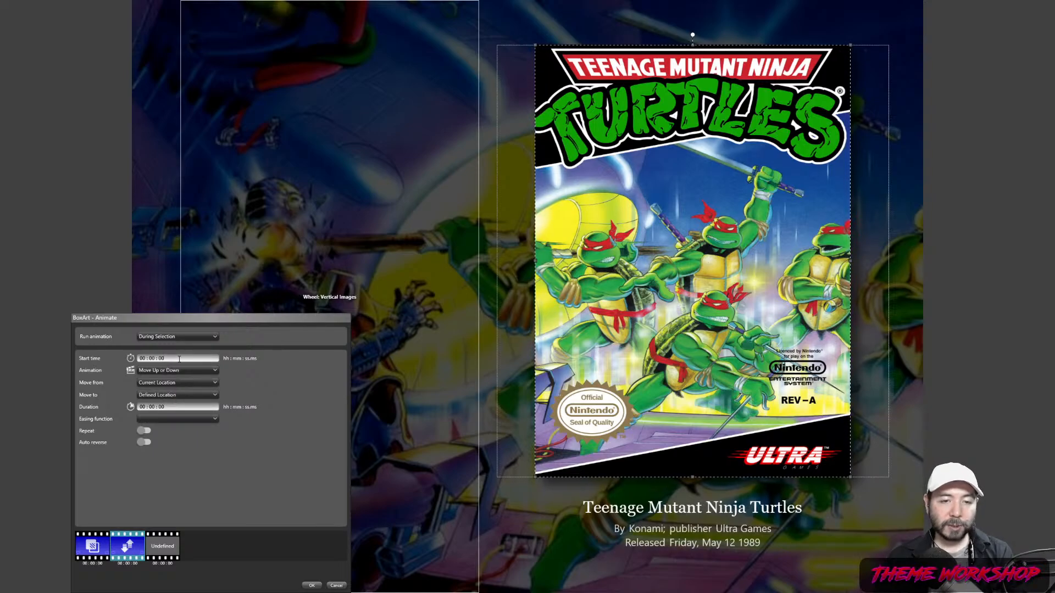
type(".2")
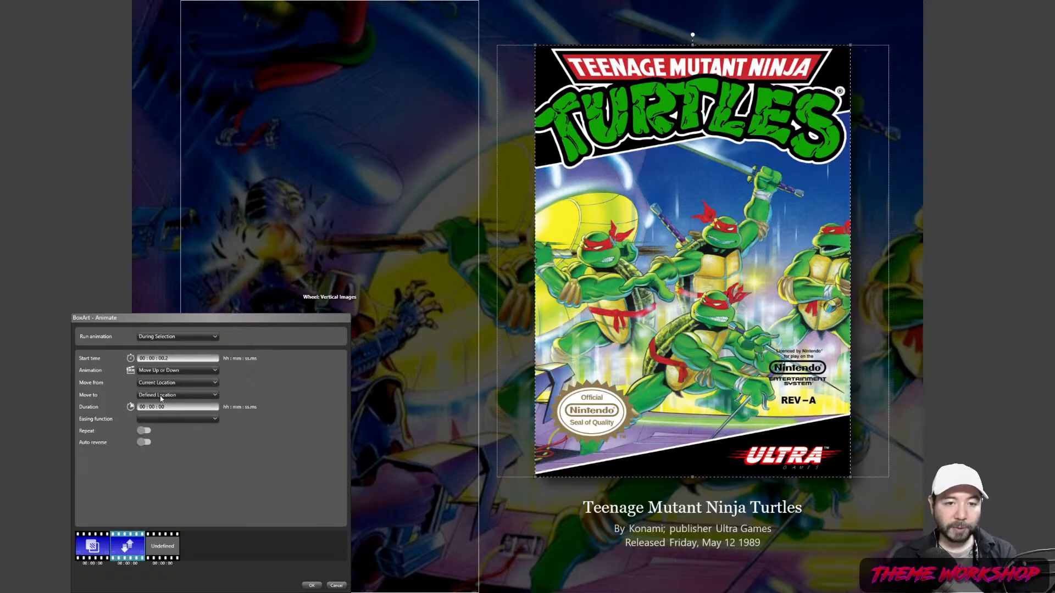
left_click(162, 396)
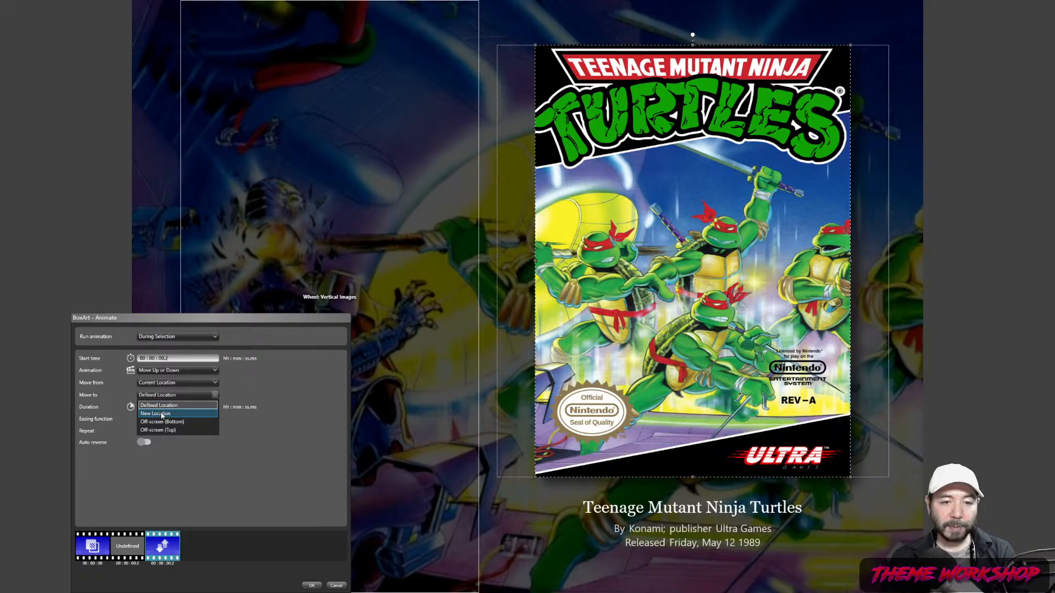
left_click(159, 413)
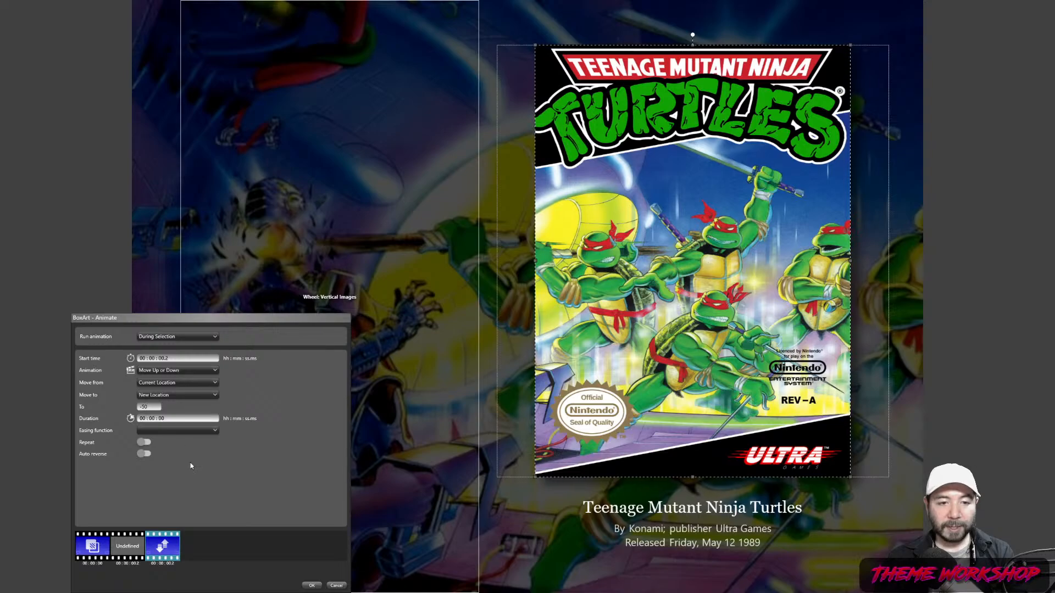
left_click(311, 585)
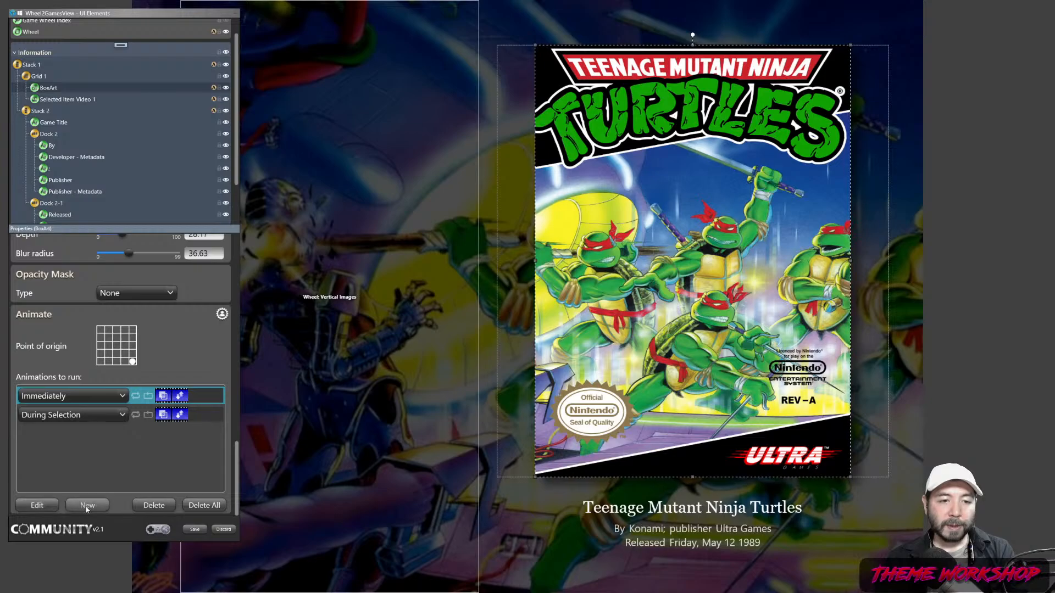
- Create a Once Selected animation for BoxArt that takes Opacity from Current Opacity to 100% over 0.3 seconds
left_click(87, 505)
left_click(172, 337)
left_click(157, 359)
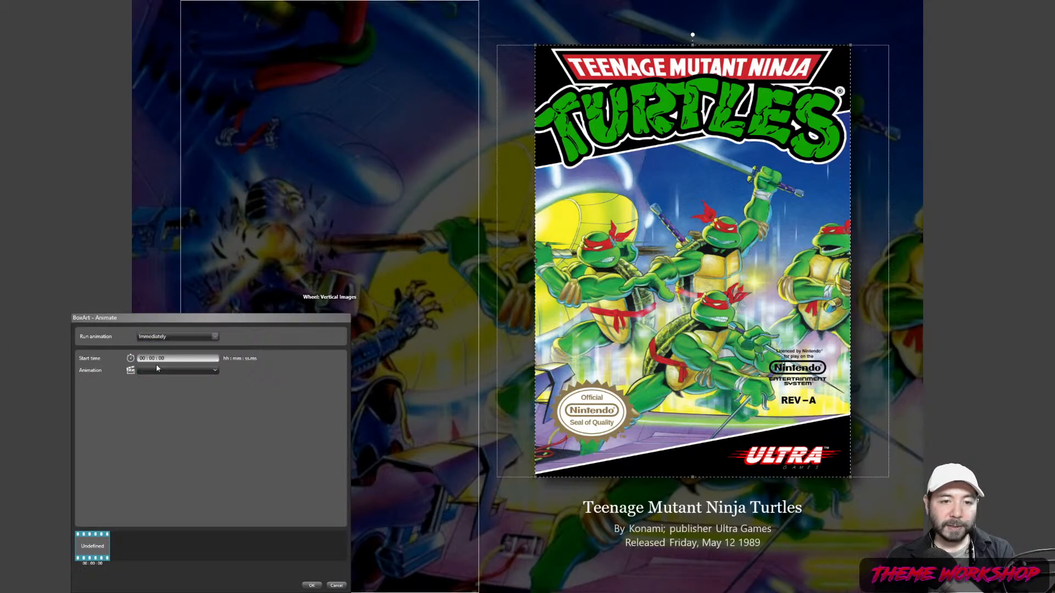
left_click(178, 370)
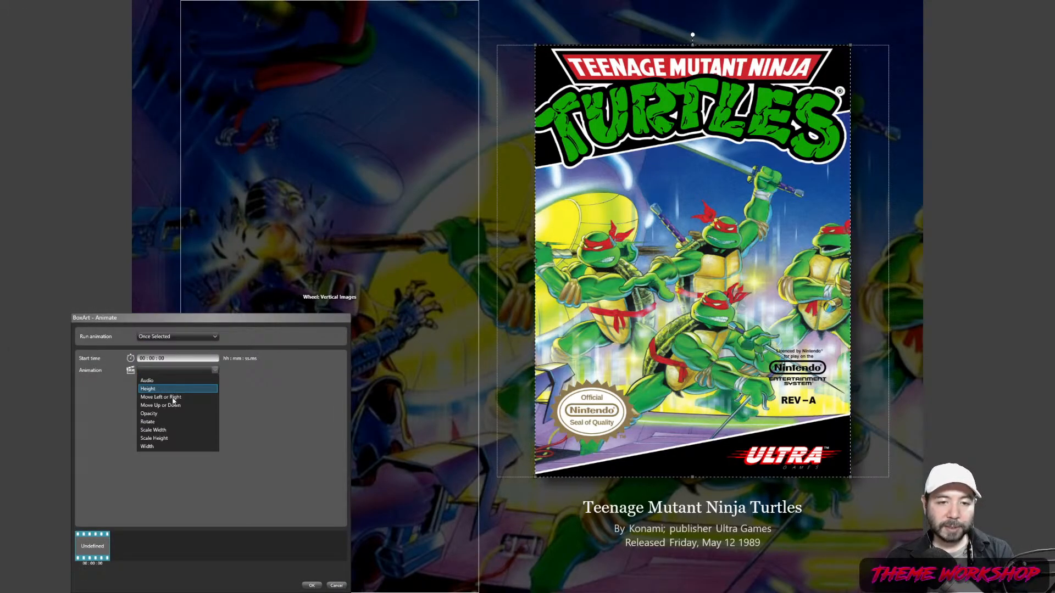
left_click(153, 415)
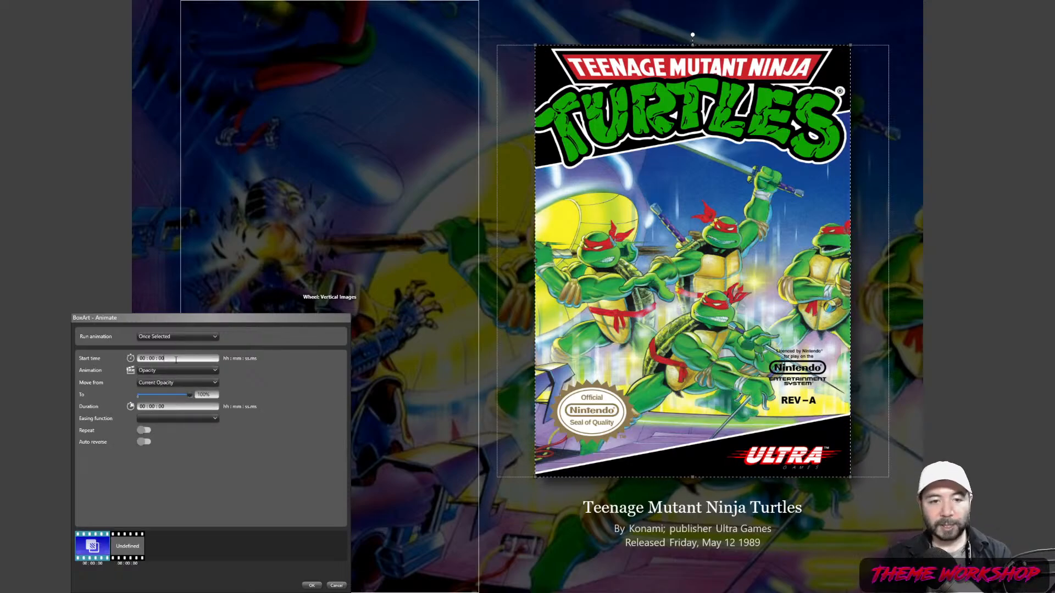
left_click(166, 418)
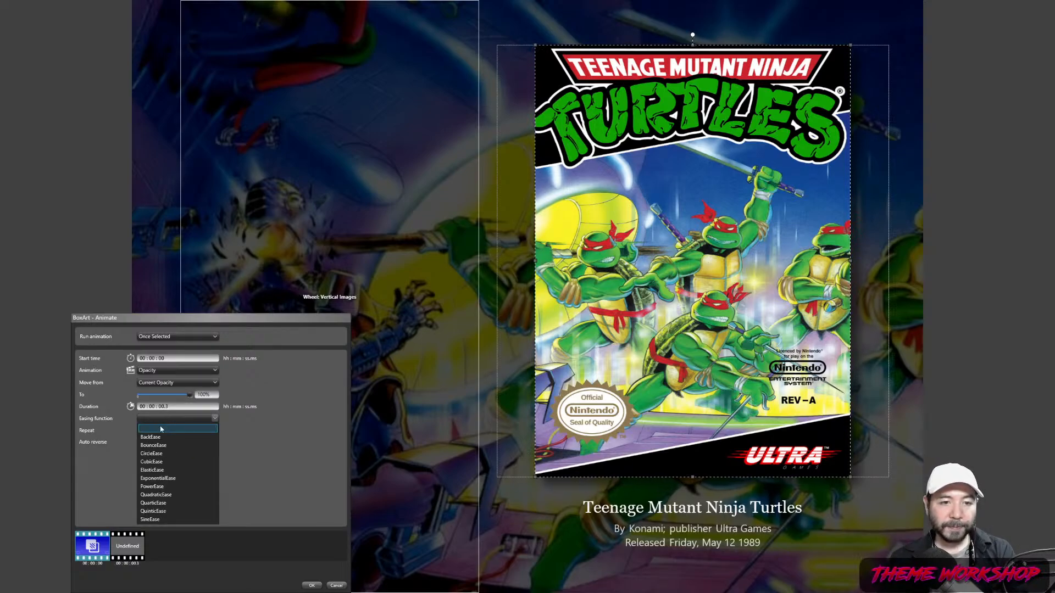
left_click(241, 442)
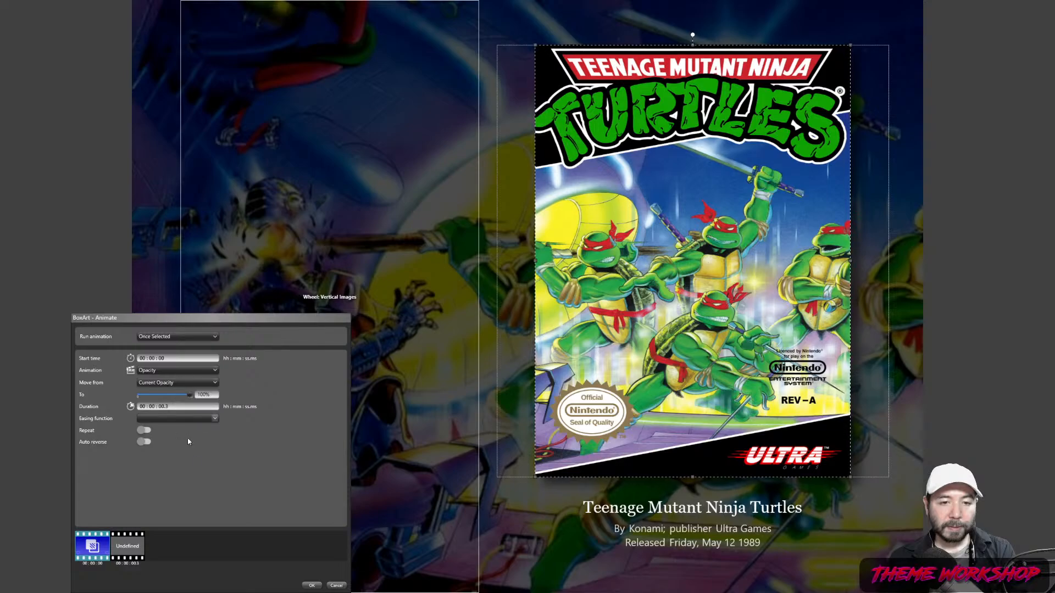
- Add a second Opacity action to BoxArt's Once Selected animation, starting at 5 seconds and going to 0% over 0.5 seconds
left_click(127, 547)
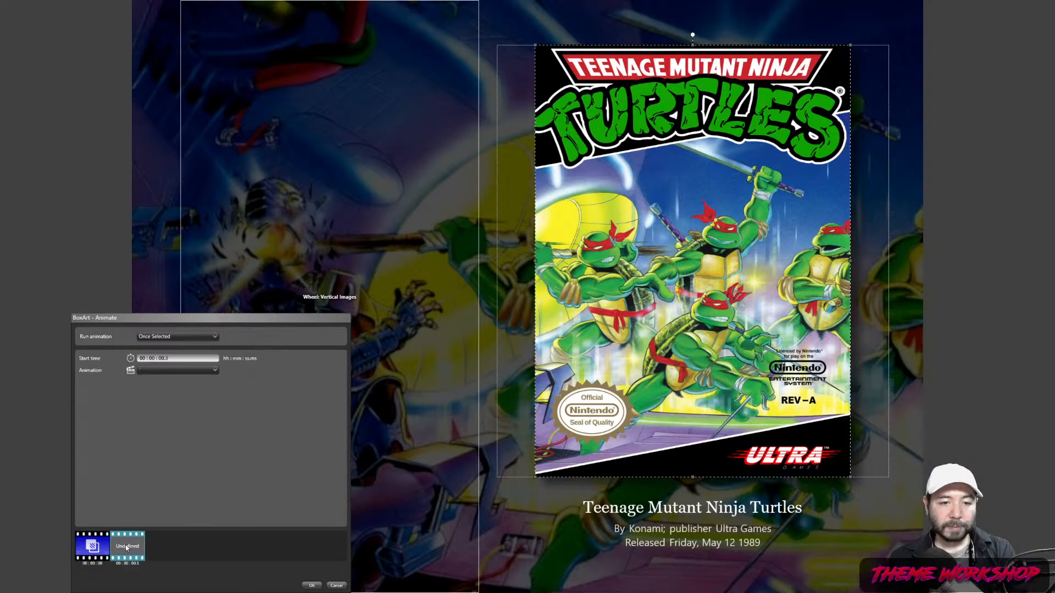
left_click(162, 371)
left_click(165, 414)
left_click(184, 359)
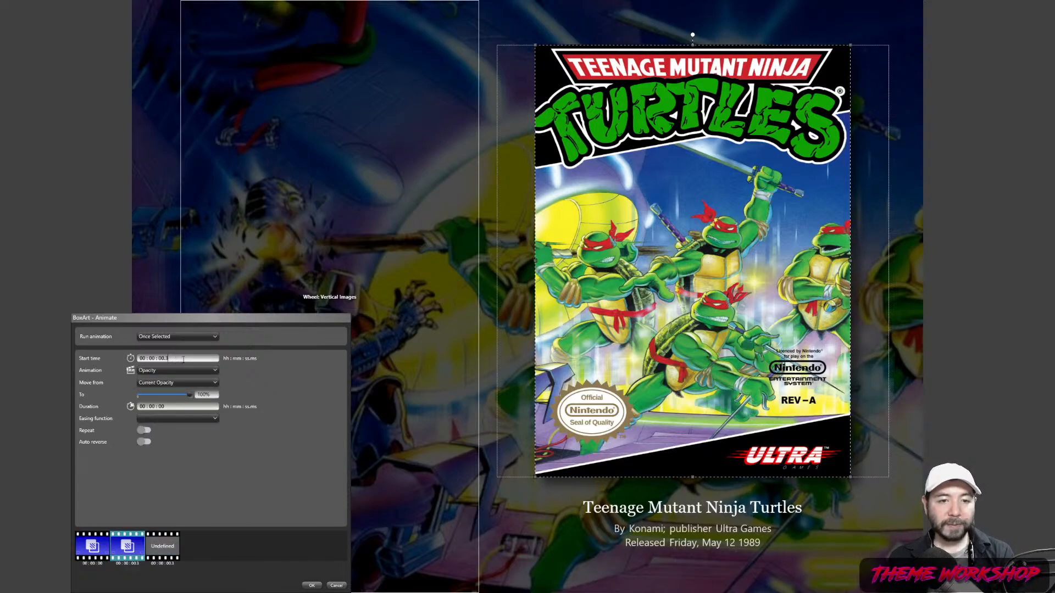
left_click(170, 405)
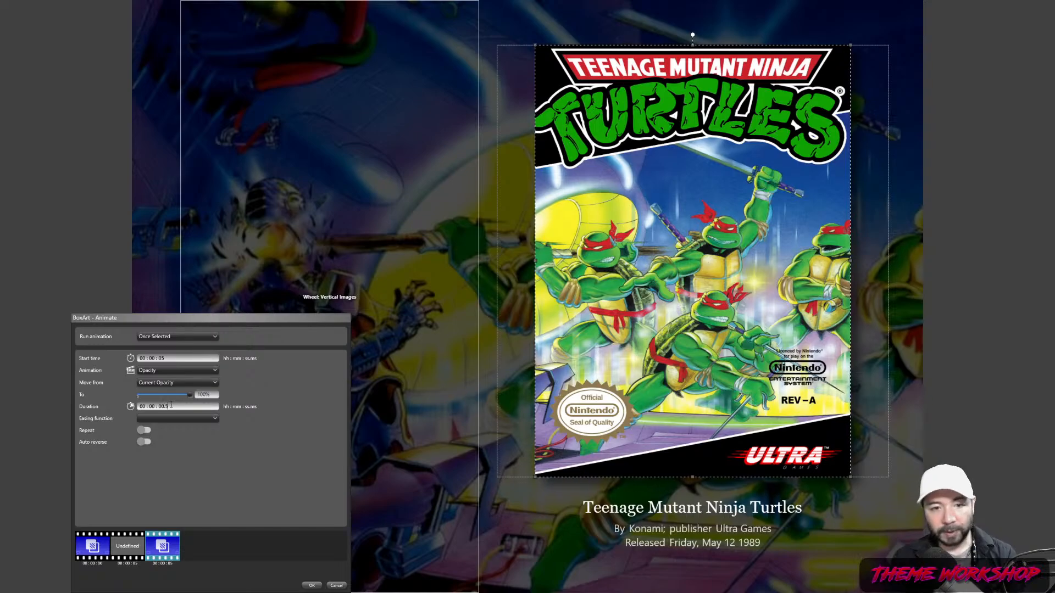
key("Return")
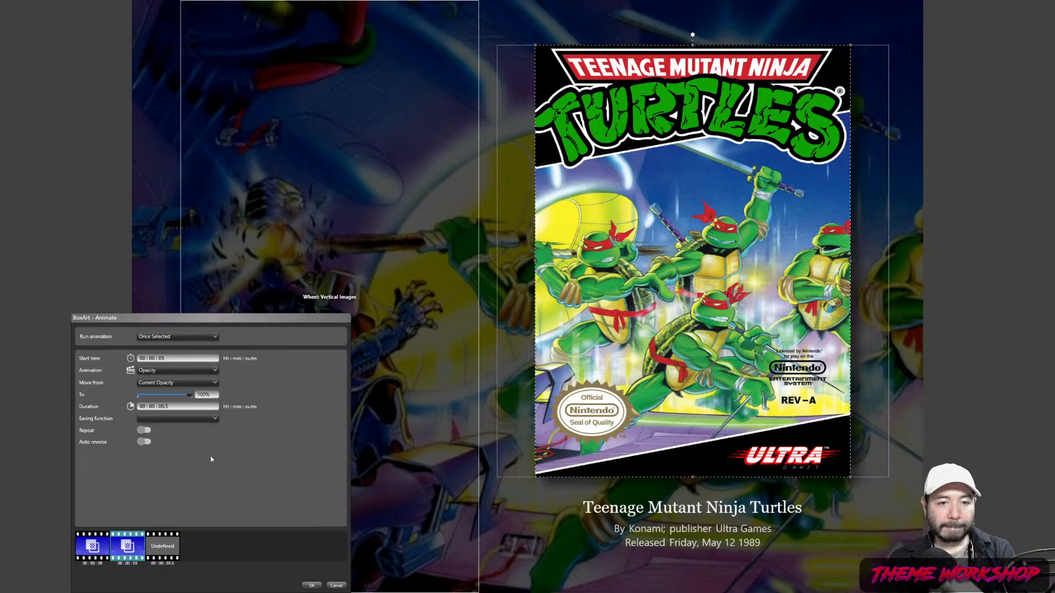
left_click_drag(189, 395, 140, 396)
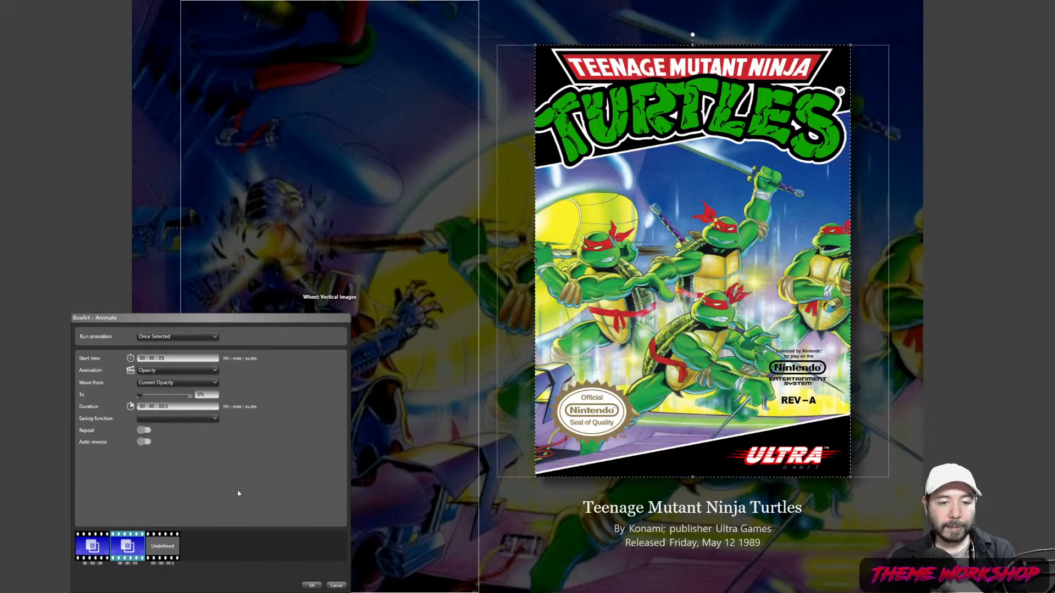
- Add a Move Up or Down action at 5 seconds from Current Location to New Location 50, and accept BoxArt's Once Selected animation
left_click(310, 585)
left_click(173, 370)
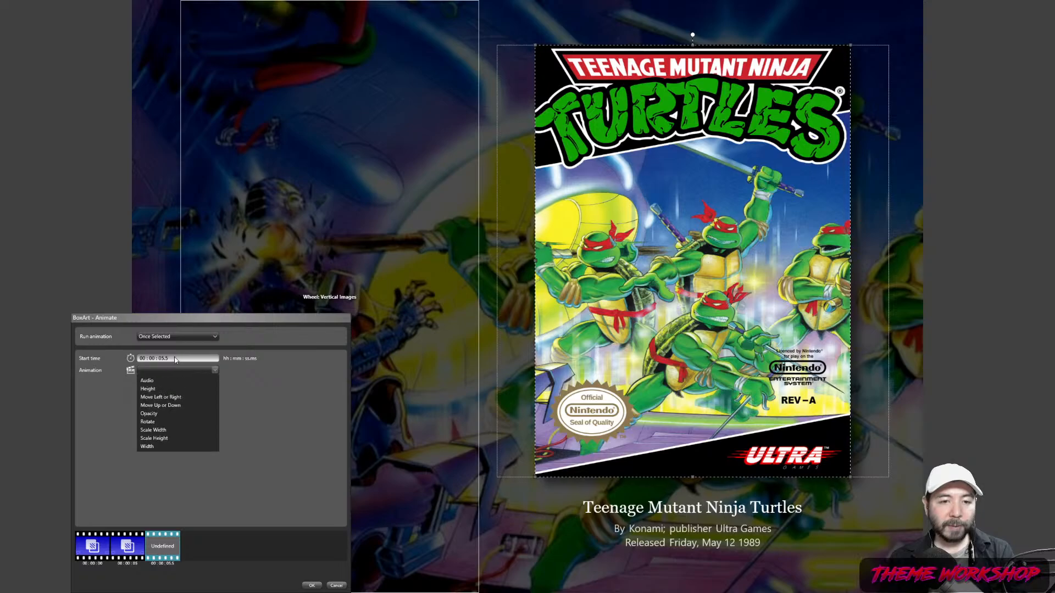
left_click(176, 358)
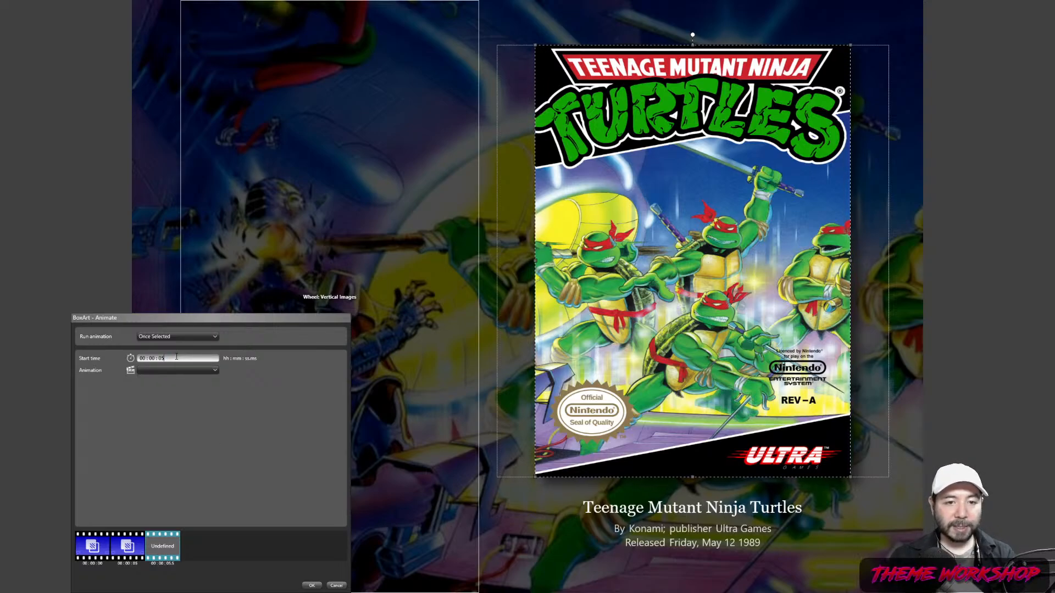
left_click(214, 371)
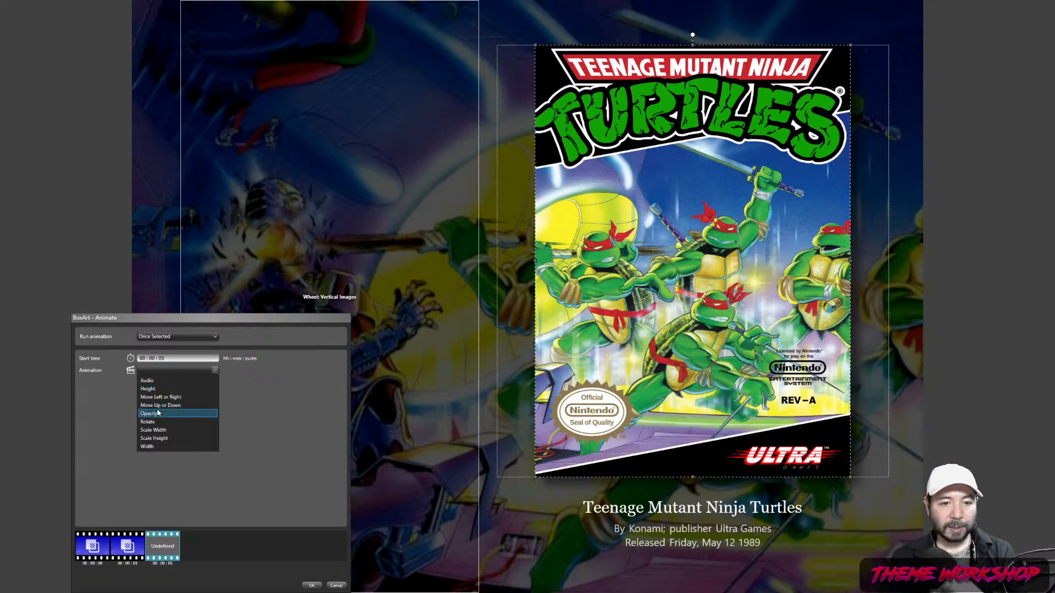
left_click(164, 406)
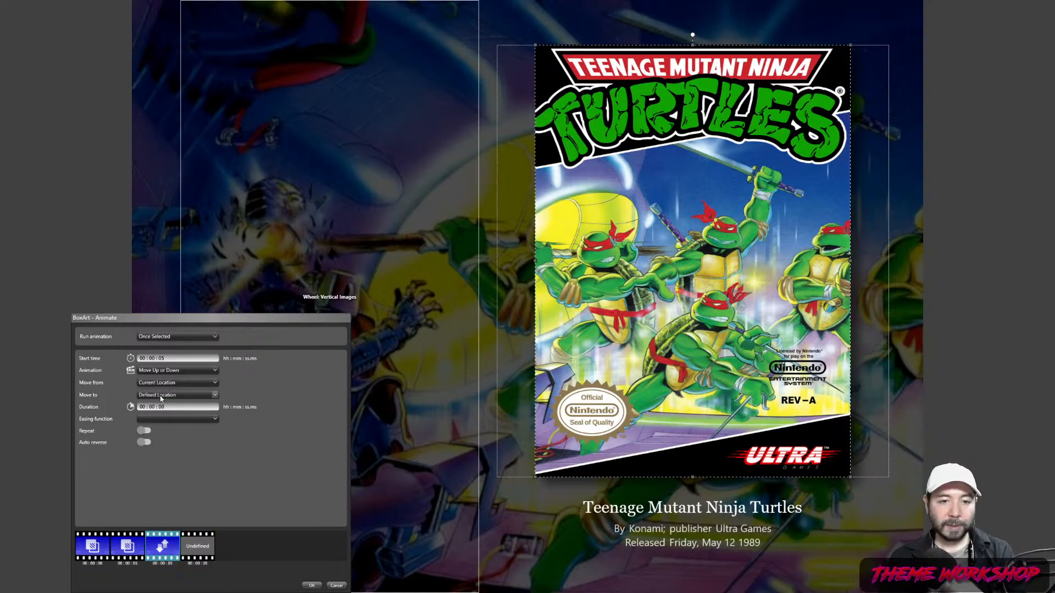
left_click(161, 399)
left_click(166, 414)
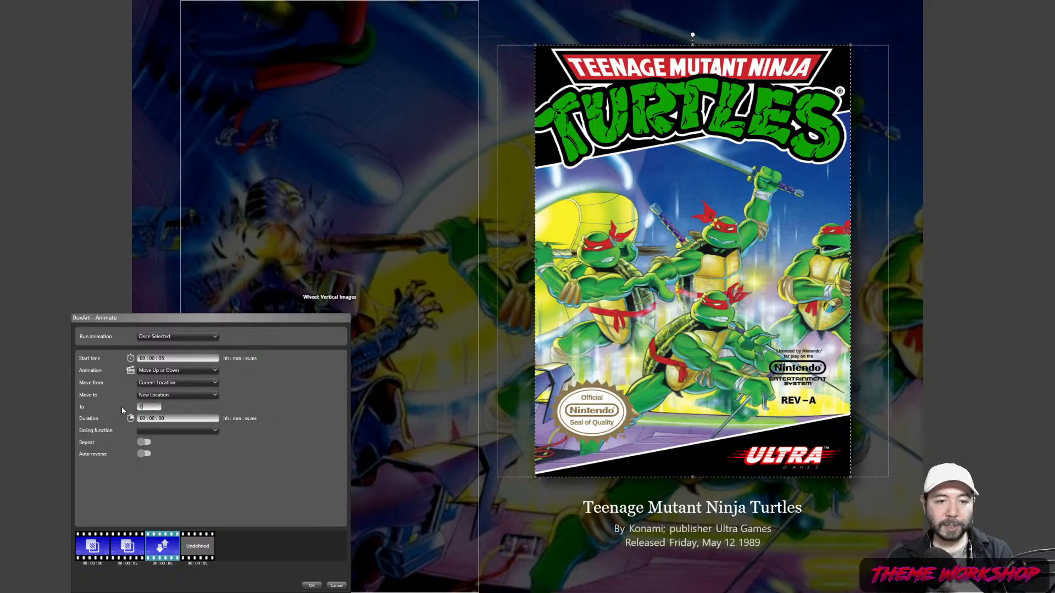
type("50")
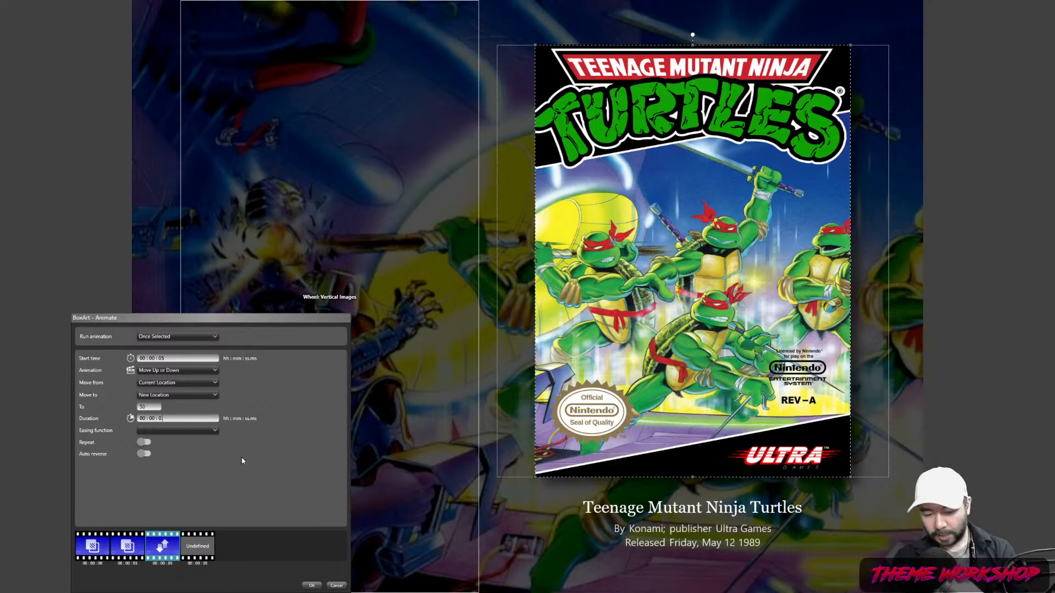
left_click(311, 585)
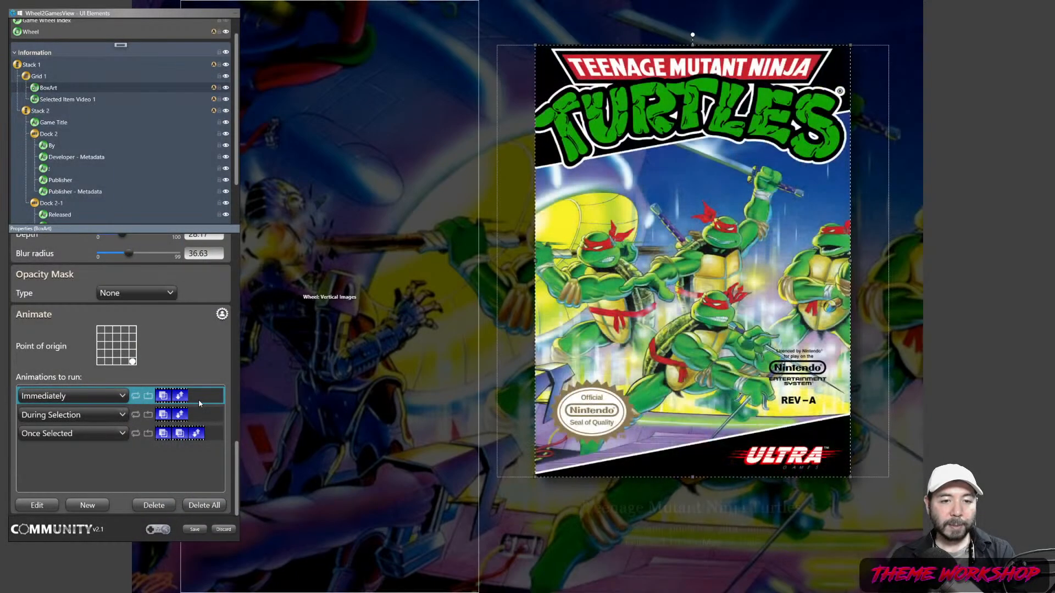
- Change the Move Up or Down action in BoxArt's Immediately animation to move to a New Location, and accept it
double_click(199, 400)
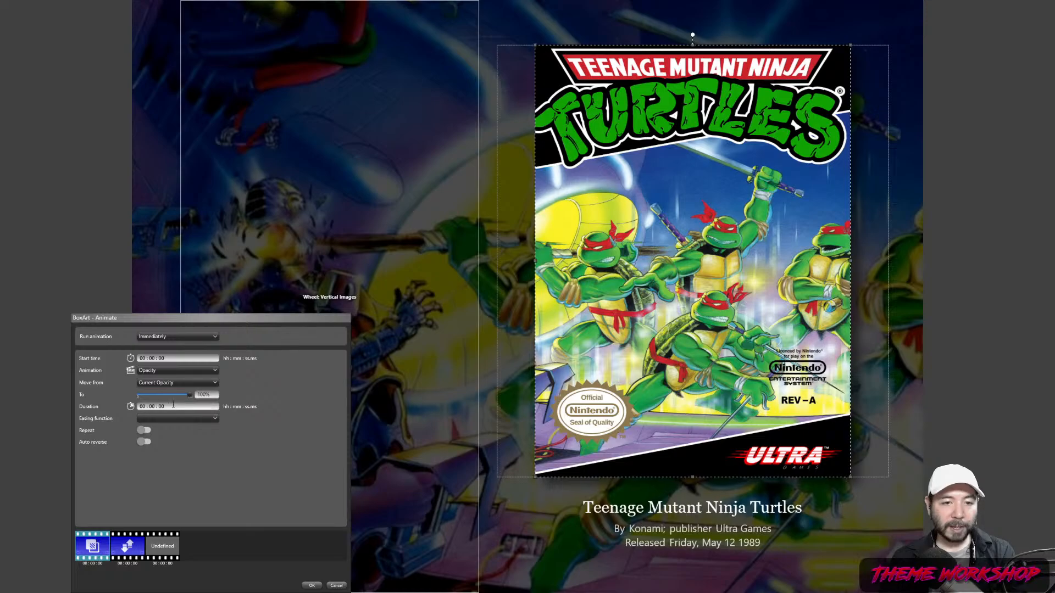
left_click(127, 546)
left_click(170, 395)
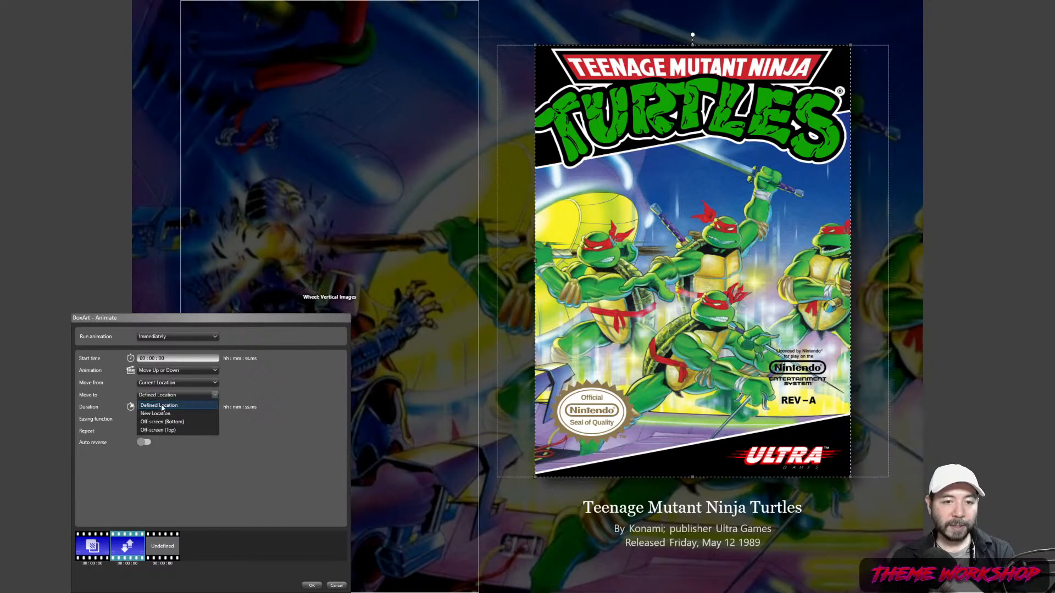
left_click(157, 414)
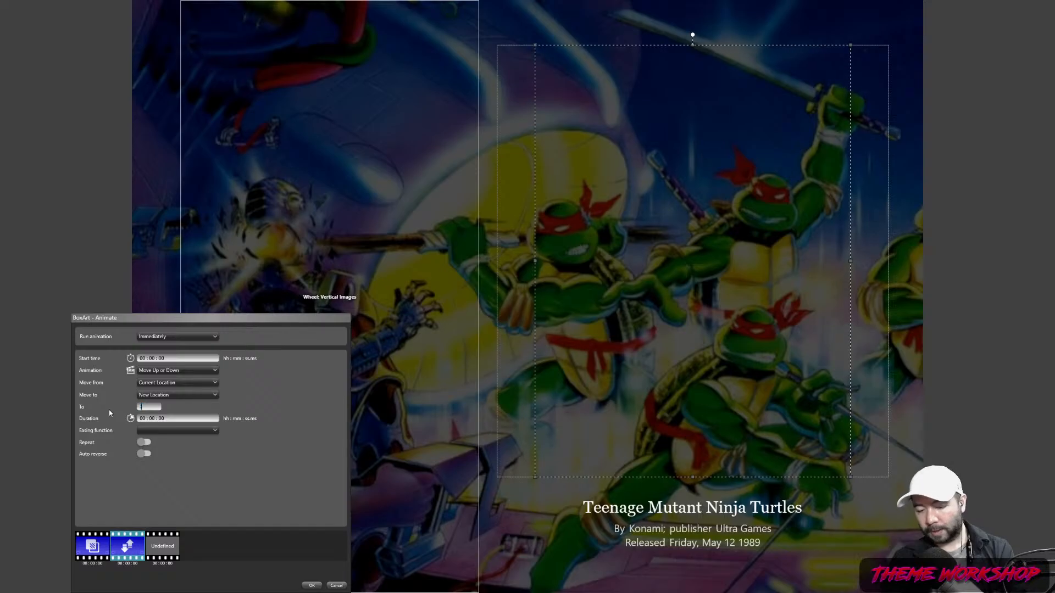
left_click(311, 585)
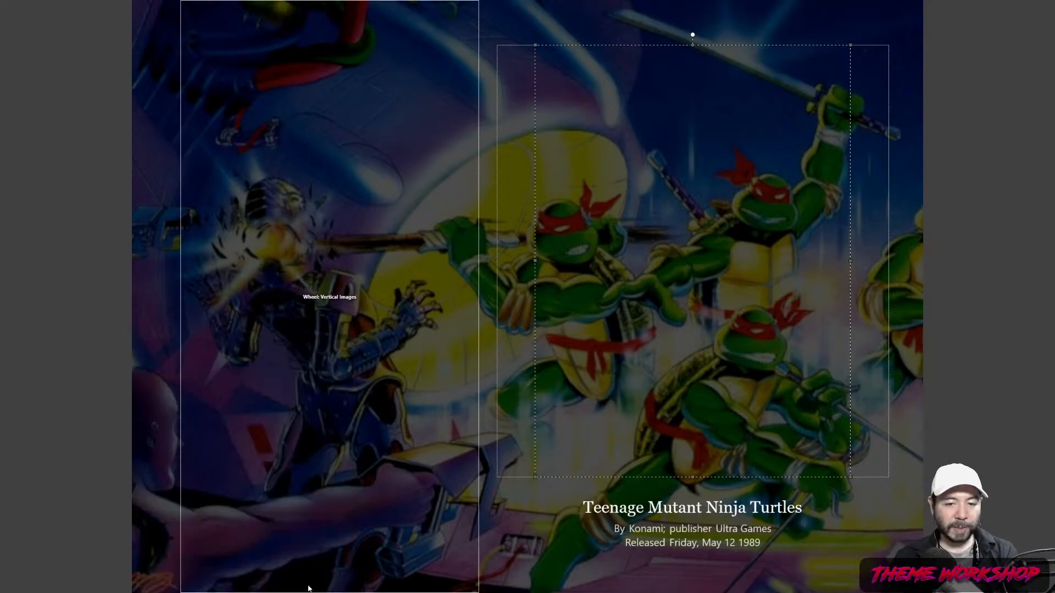
- Review the Move Up or Down action in BoxArt's During Selection animation and accept the animation
left_click(201, 417)
double_click(201, 416)
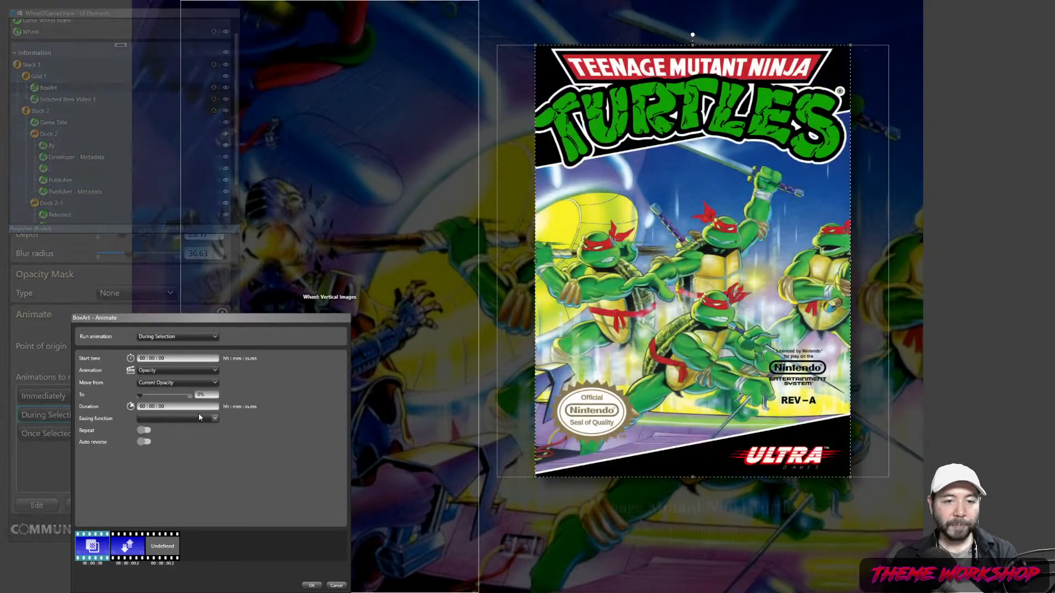
left_click(128, 546)
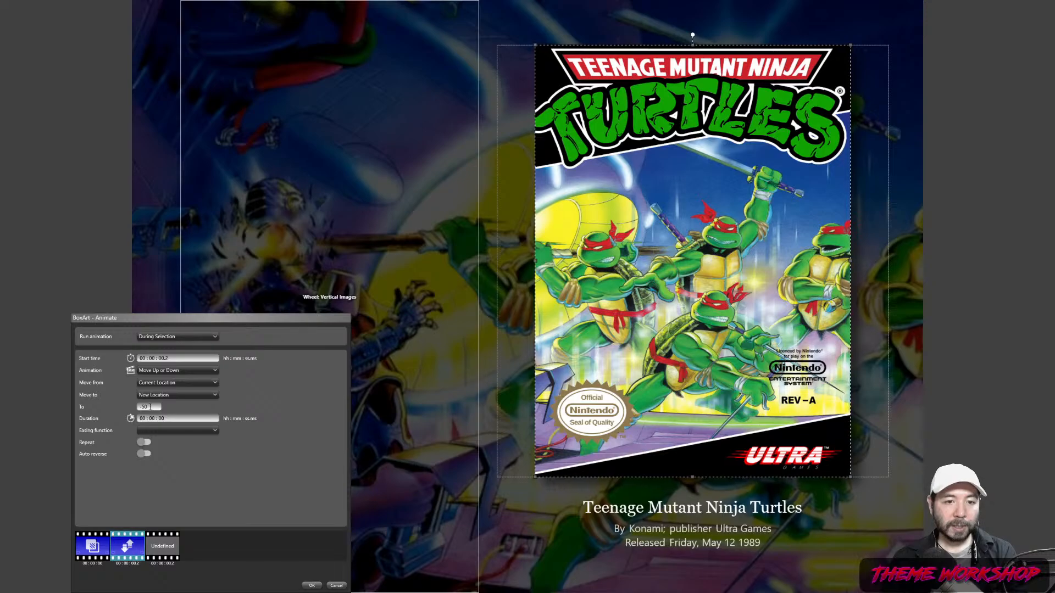
left_click(311, 585)
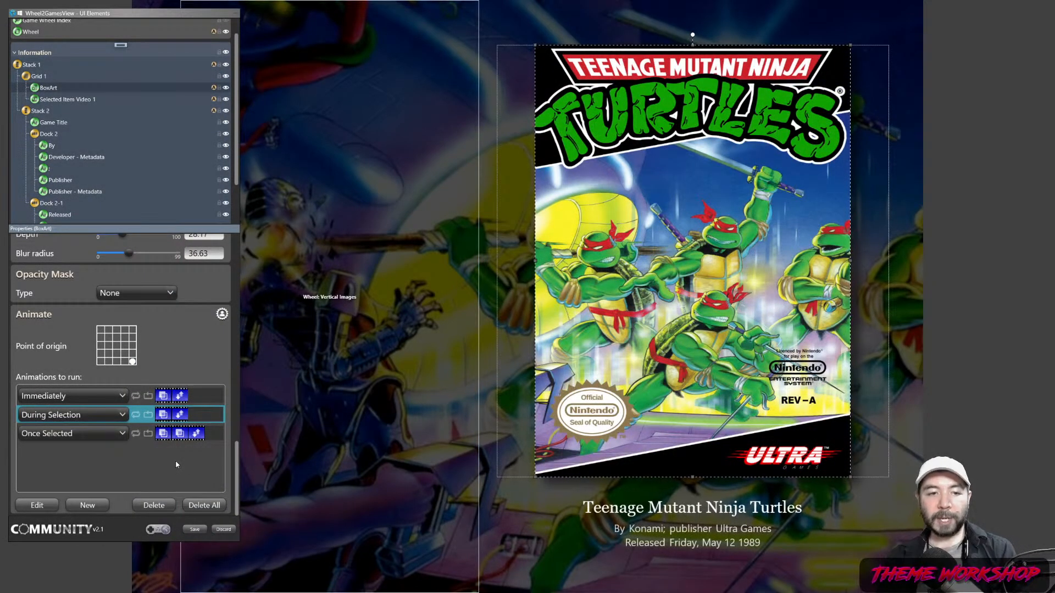
- Create a During Selection animation for Selected Item Video 1 taking Opacity from Current Opacity to 100% over 0.2 seconds, and accept it
left_click(63, 100)
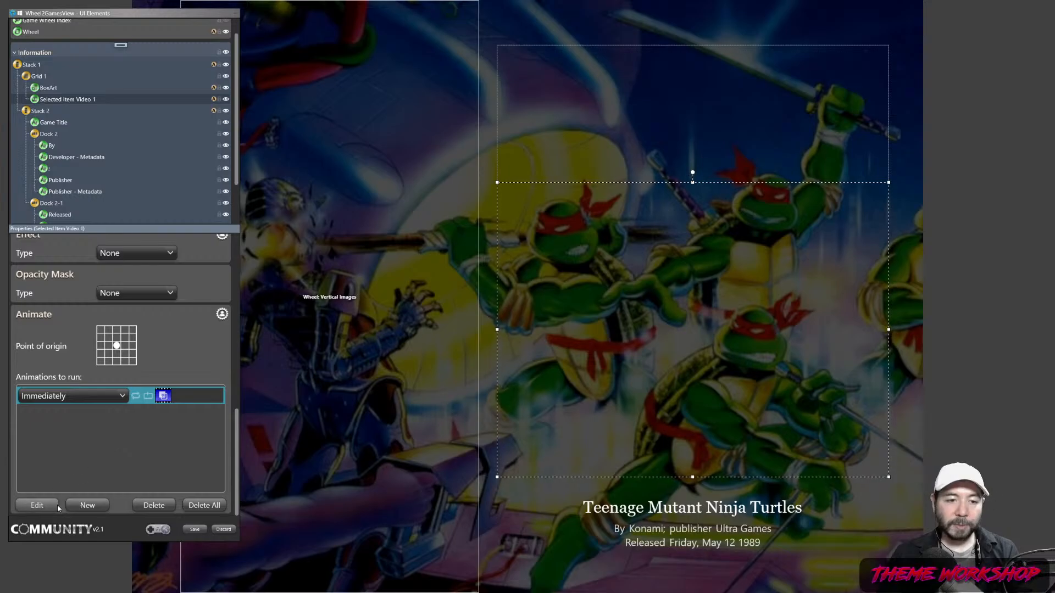
left_click(84, 505)
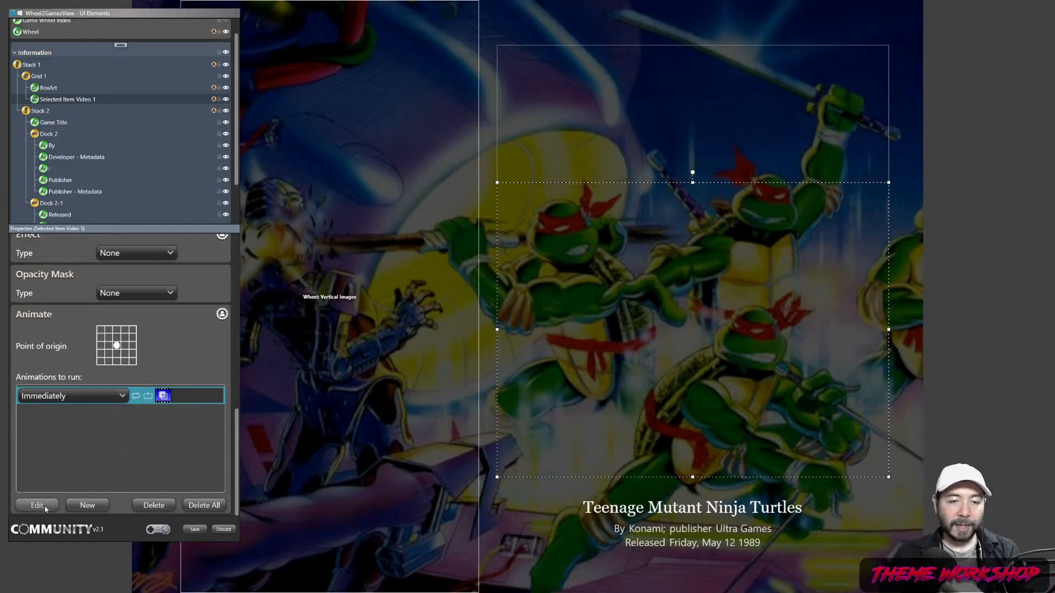
left_click(174, 337)
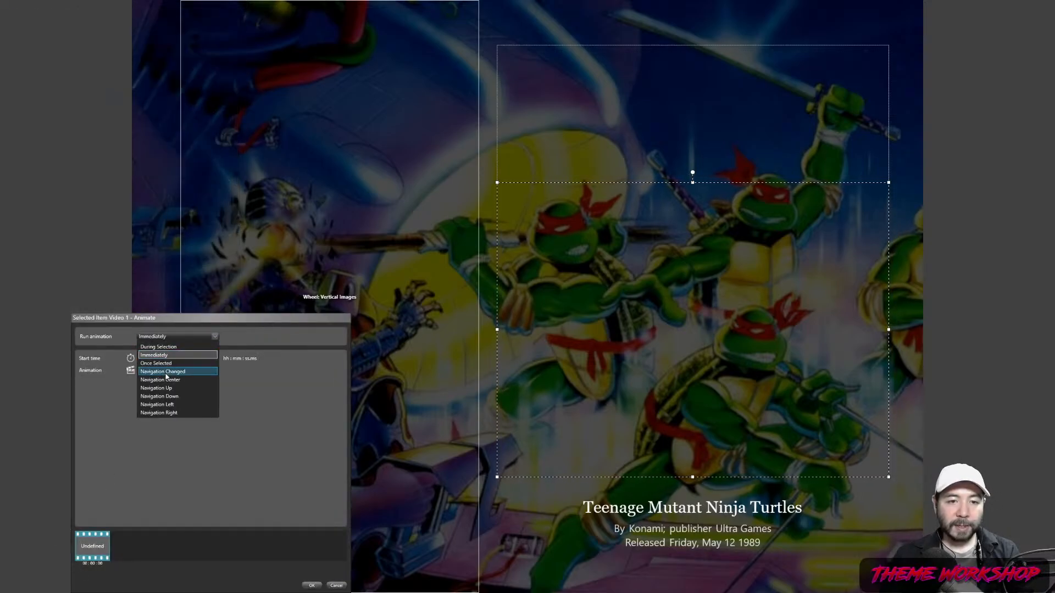
left_click(159, 347)
left_click(162, 371)
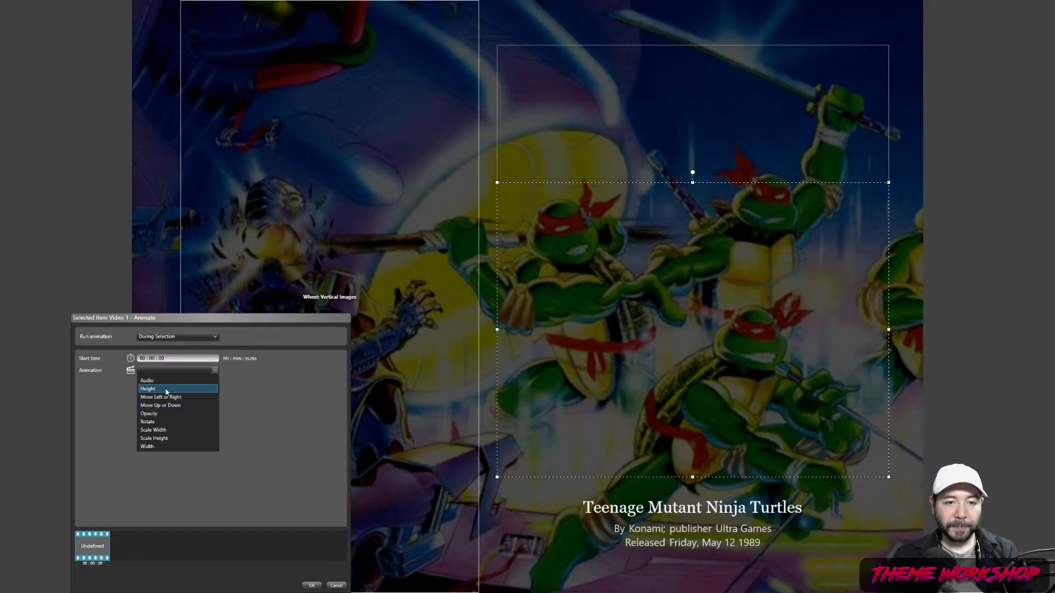
left_click(172, 415)
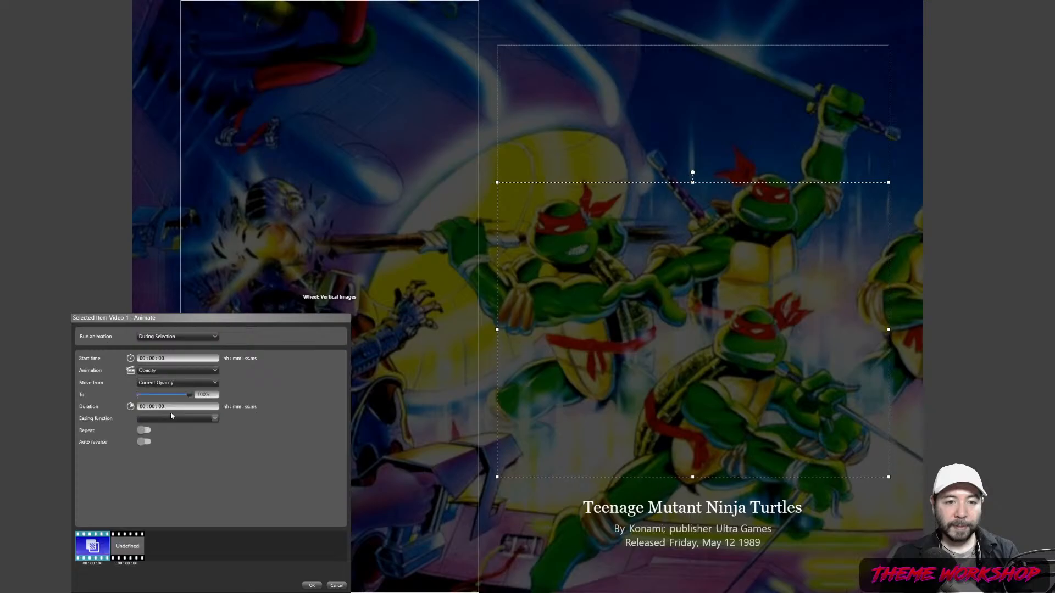
left_click(206, 395)
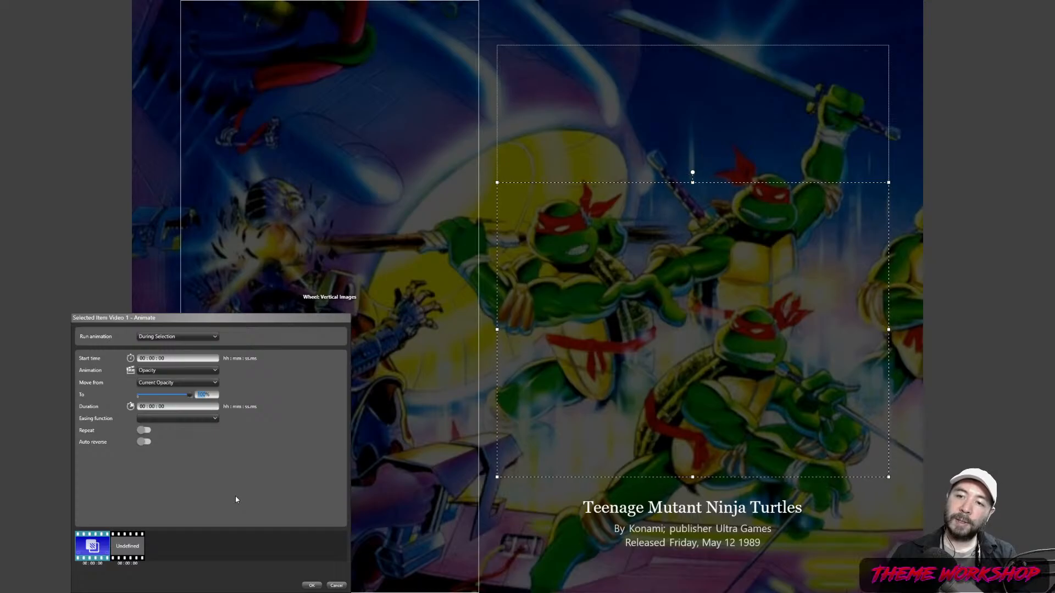
left_click(236, 481)
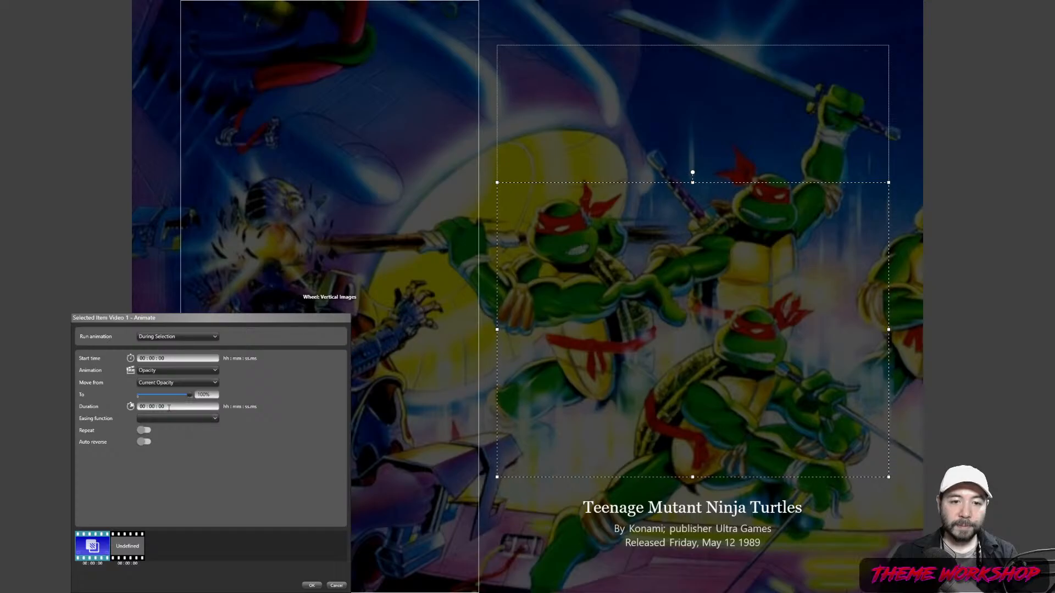
key("BackSpace")
type(".2")
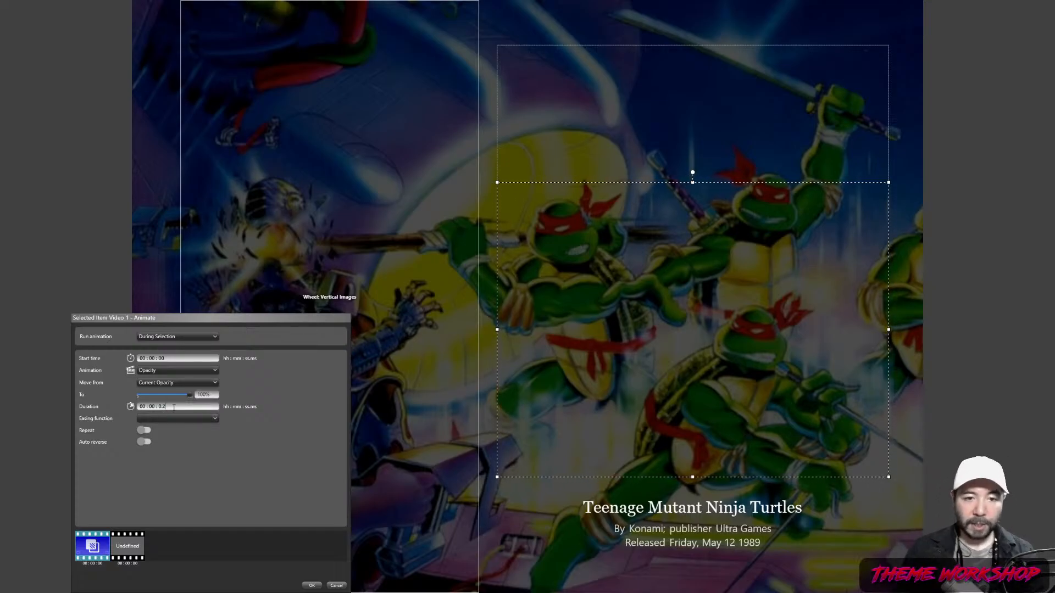
left_click(311, 586)
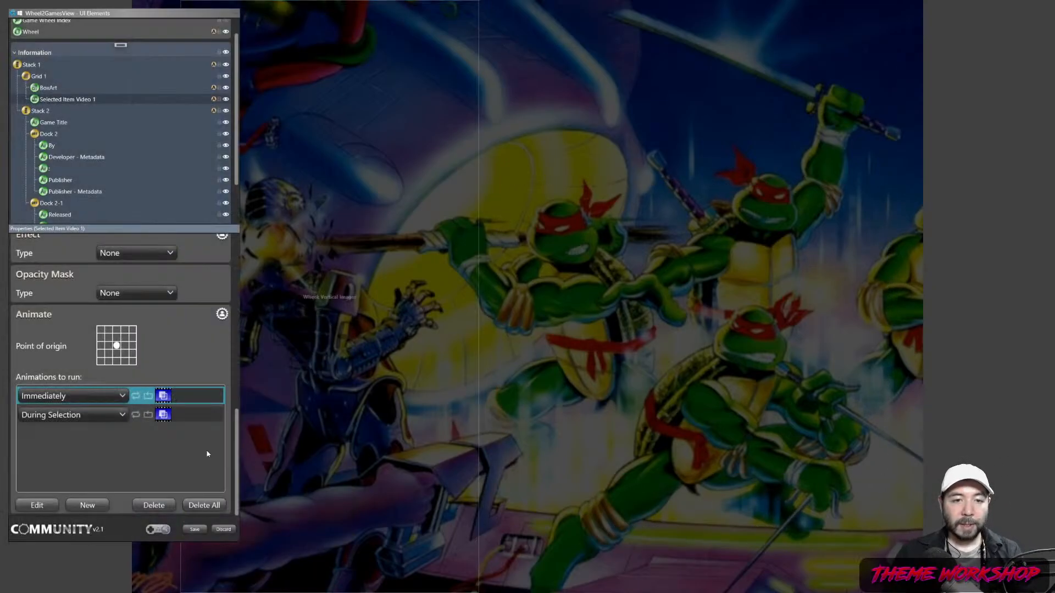
- Create a Once Selected animation for Selected Item Video 1 with an Opacity action from Current Opacity to 0% over 0.2 seconds
left_click(83, 506)
left_click(177, 336)
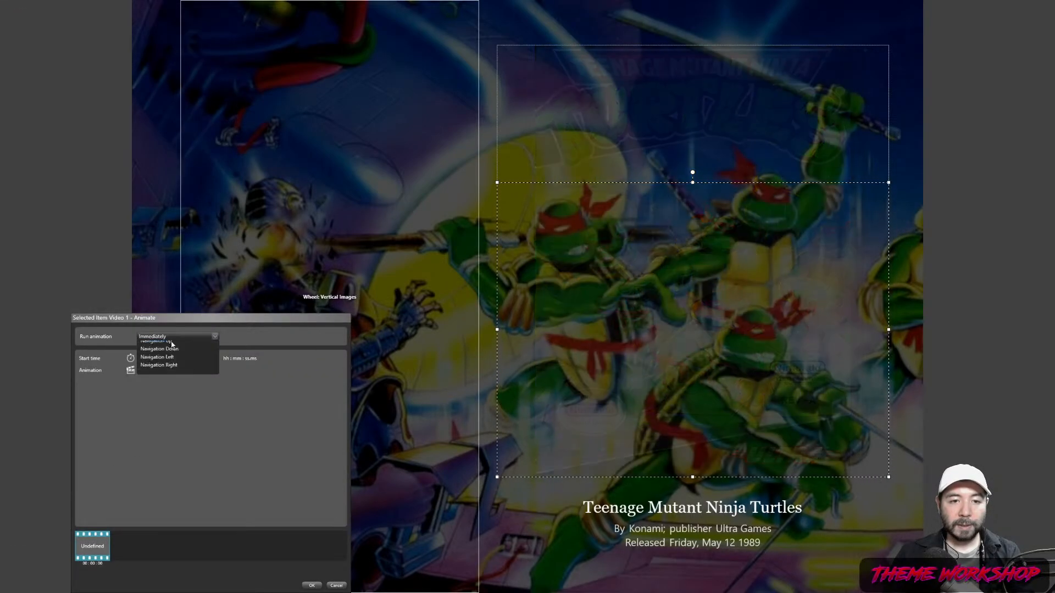
left_click(157, 363)
left_click(176, 370)
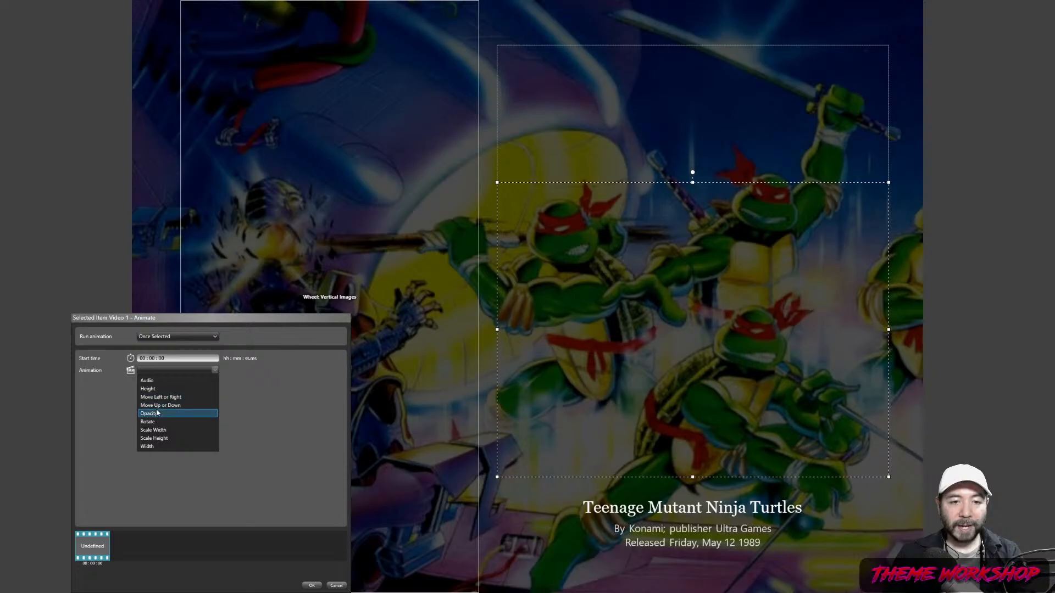
left_click(157, 411)
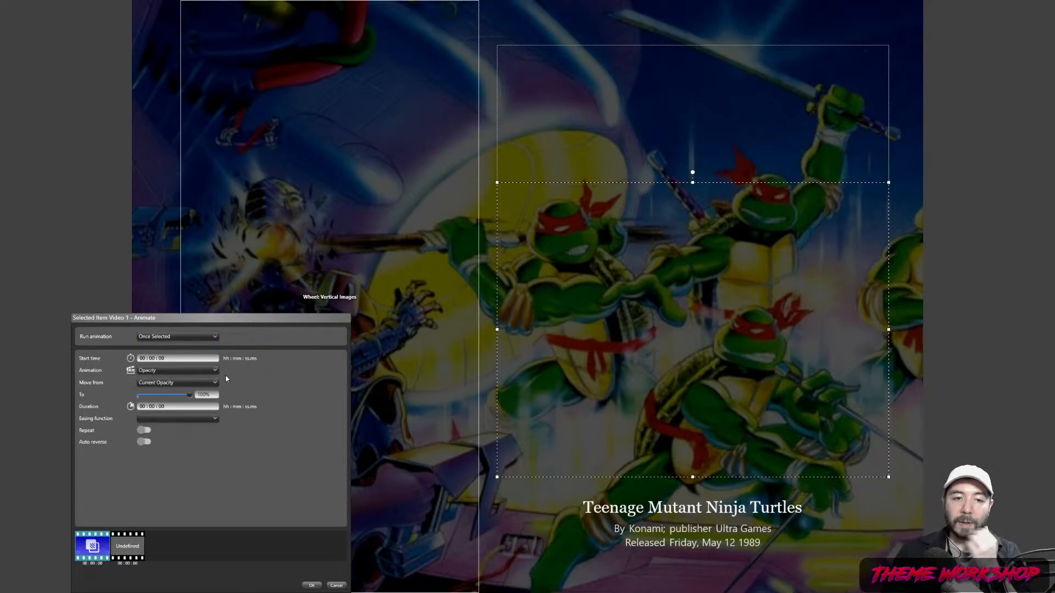
left_click(186, 382)
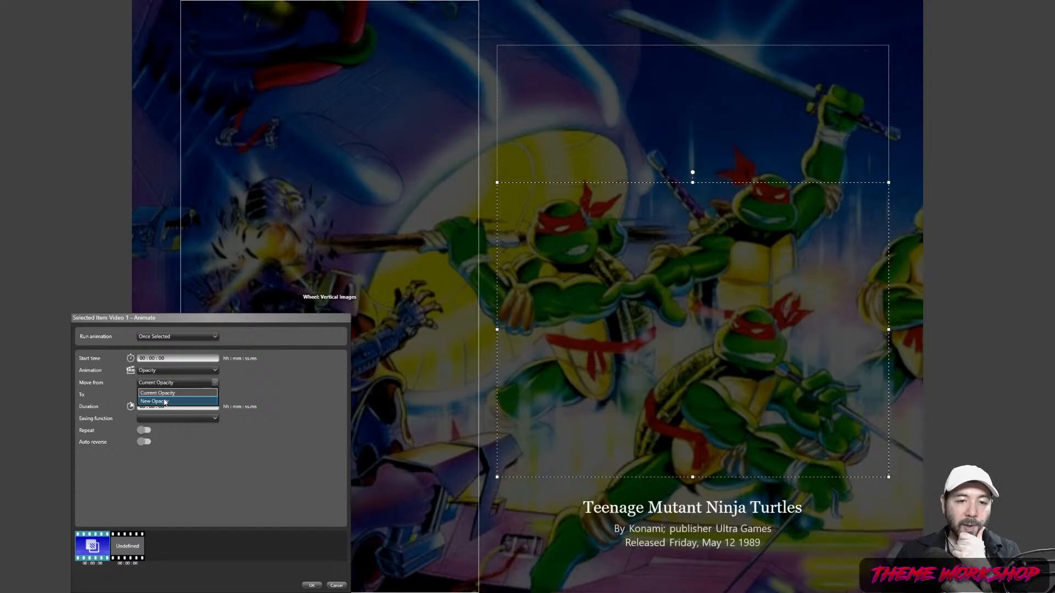
left_click(259, 387)
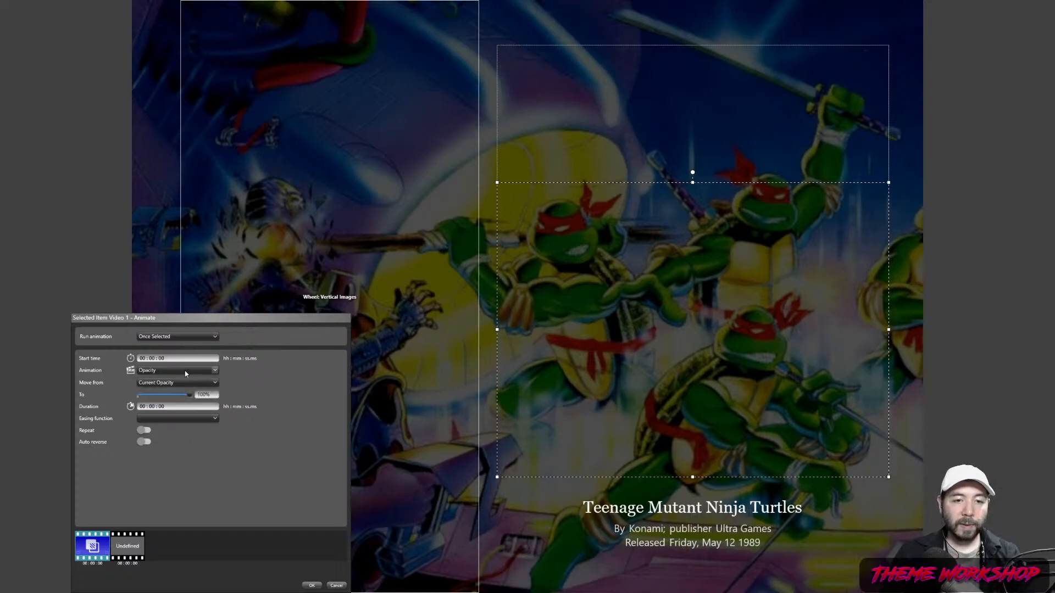
left_click(185, 371)
left_click(160, 415)
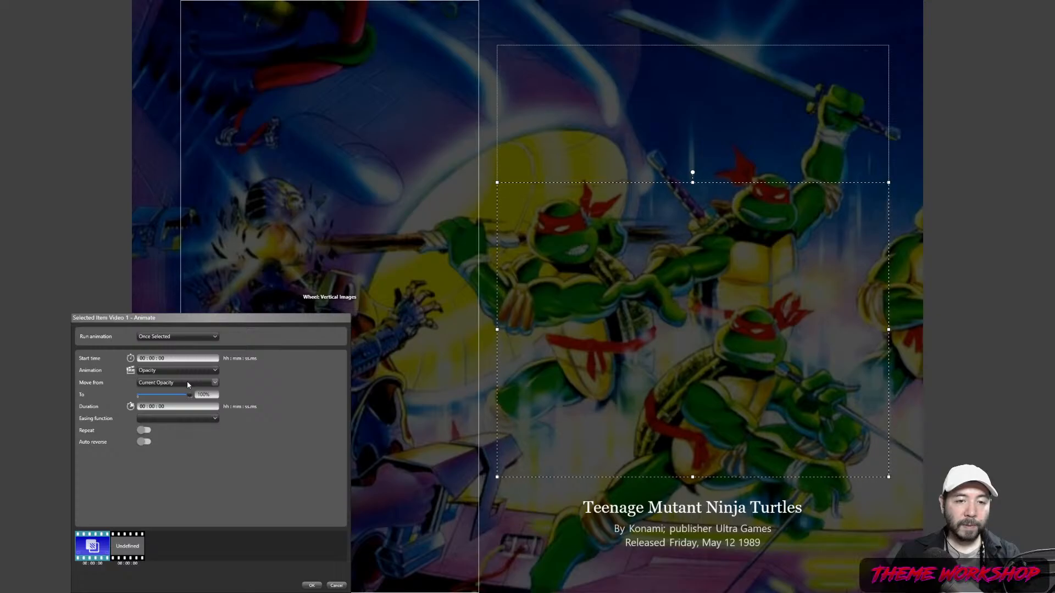
left_click(174, 358)
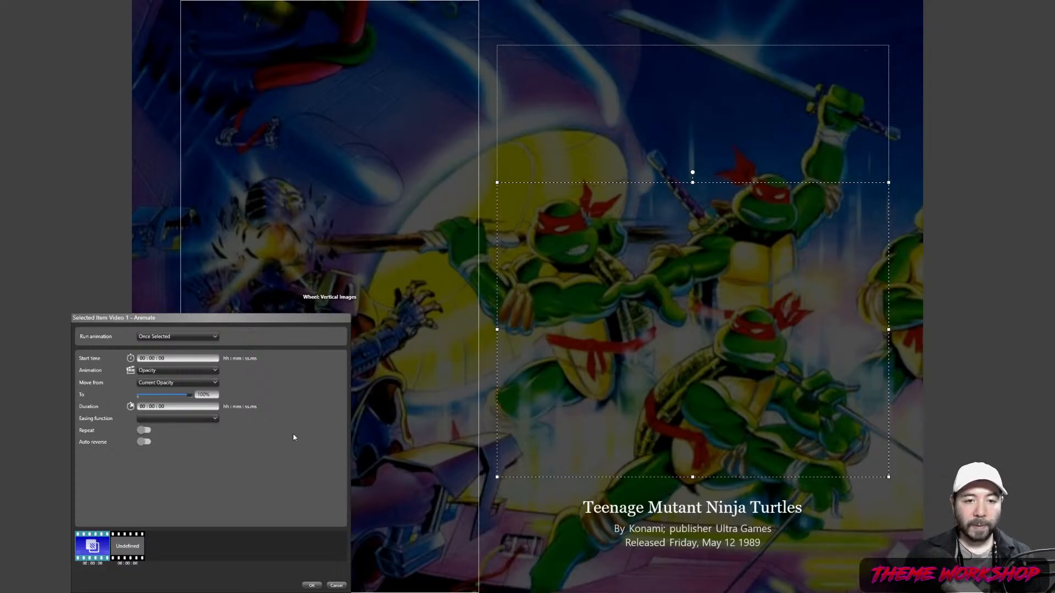
left_click_drag(189, 394, 59, 415)
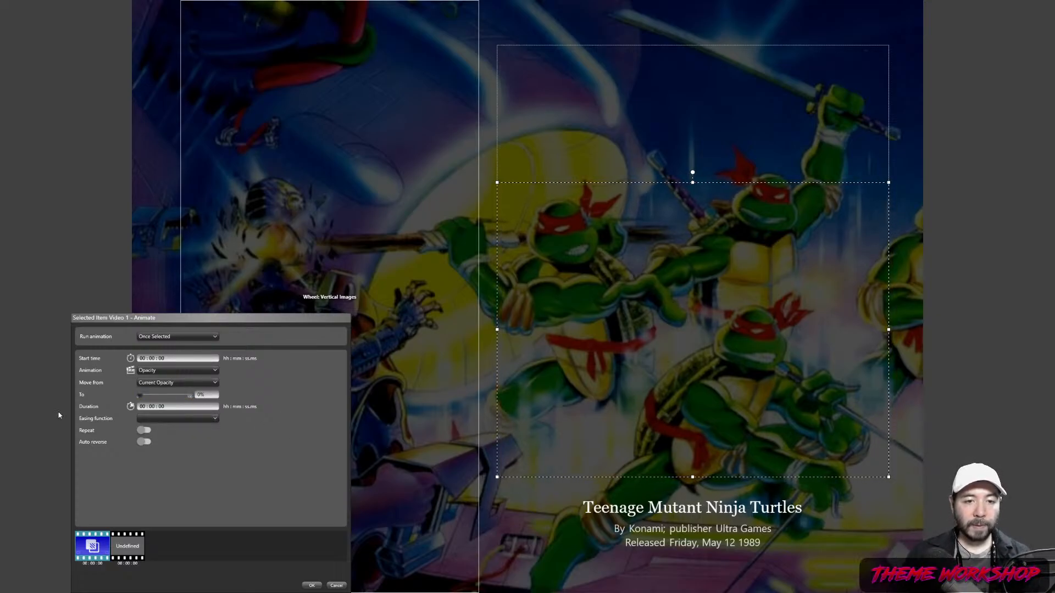
left_click(171, 407)
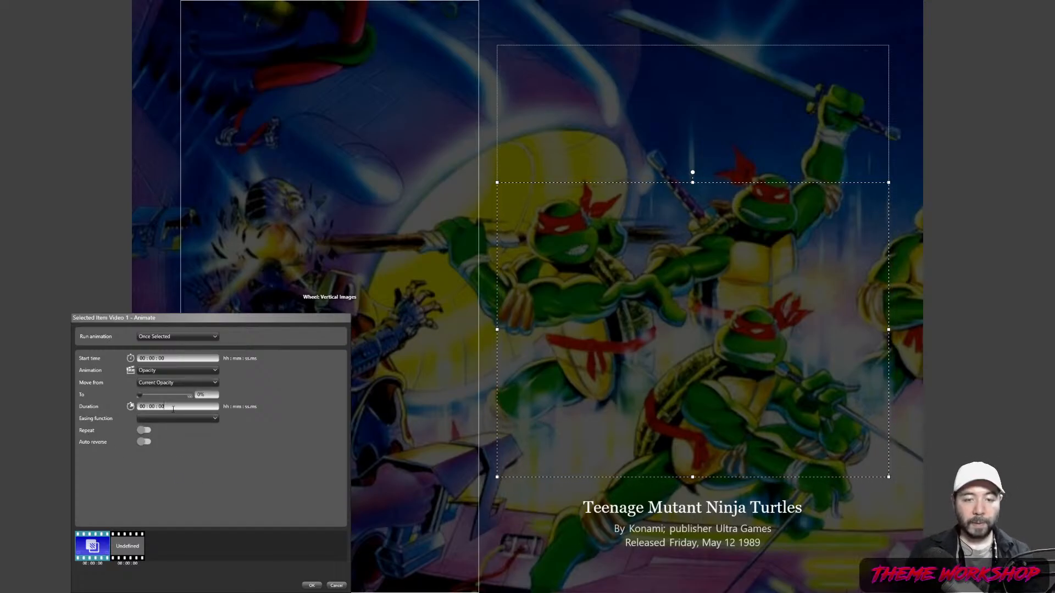
- Add an Opacity action at 5 seconds from Current Opacity to 100% over 0.5 seconds, and accept the Once Selected animation
left_click(127, 546)
left_click(182, 358)
type(".2")
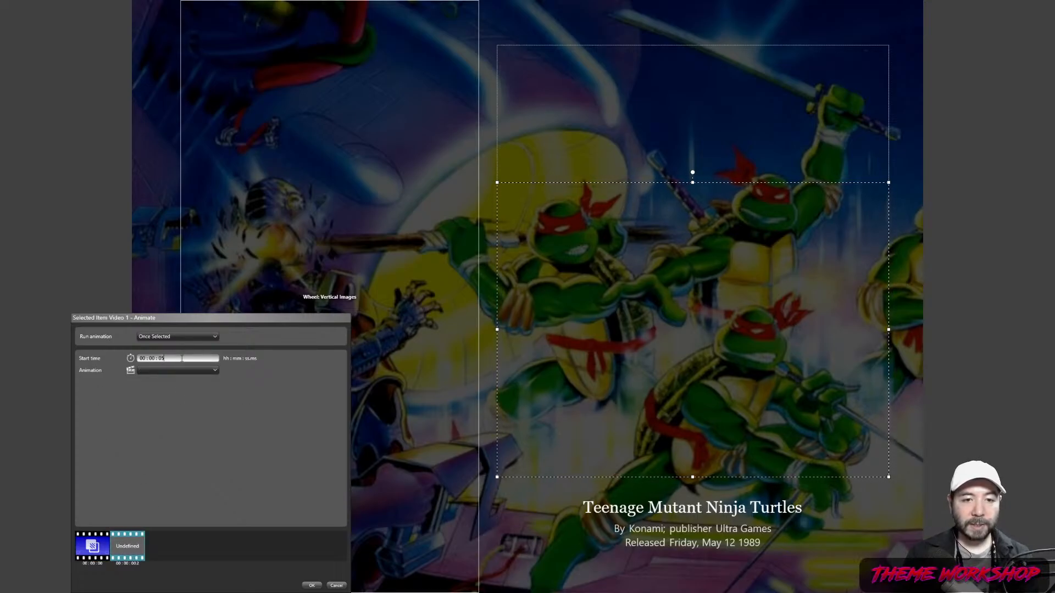
left_click(176, 370)
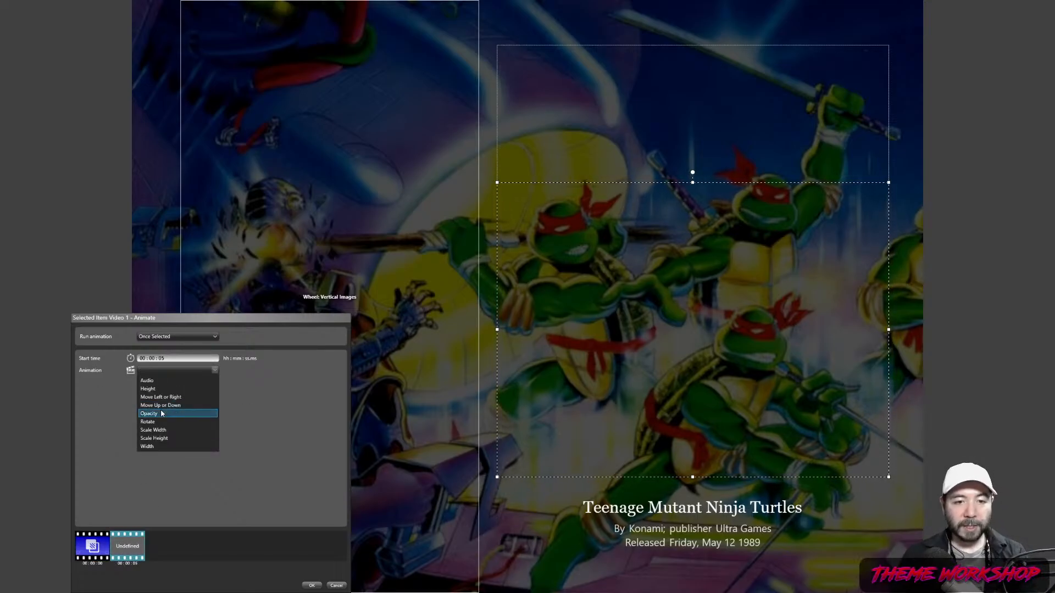
left_click(161, 413)
left_click(165, 383)
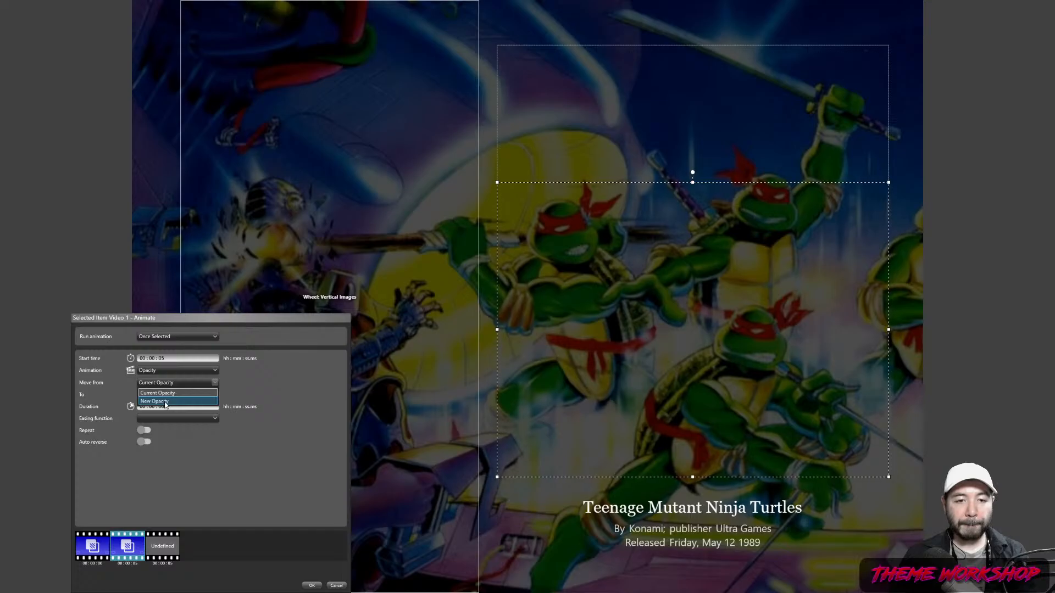
left_click(172, 393)
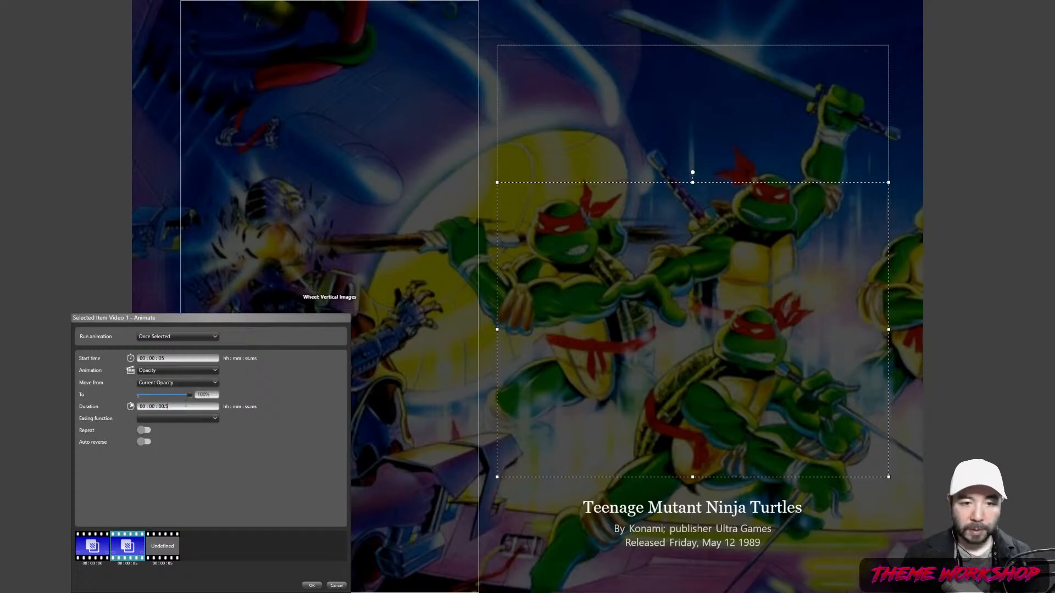
left_click(309, 586)
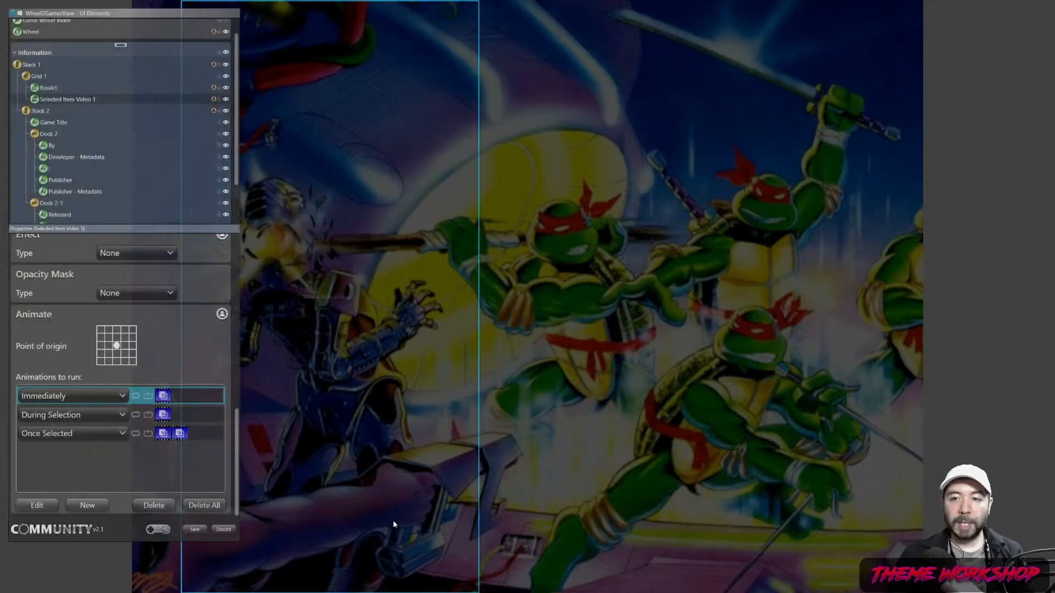
- Save Wheel2GamesView and preview its selection animations with Super Mario Bros. / Duck Hunt and Super Mario Bros. 3
left_click(195, 530)
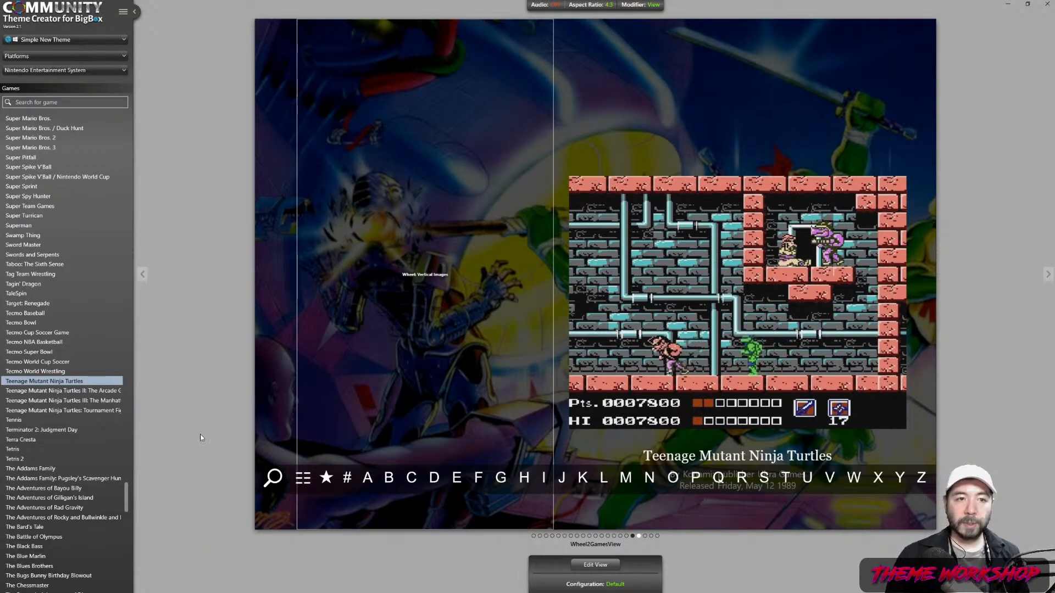
left_click(47, 148)
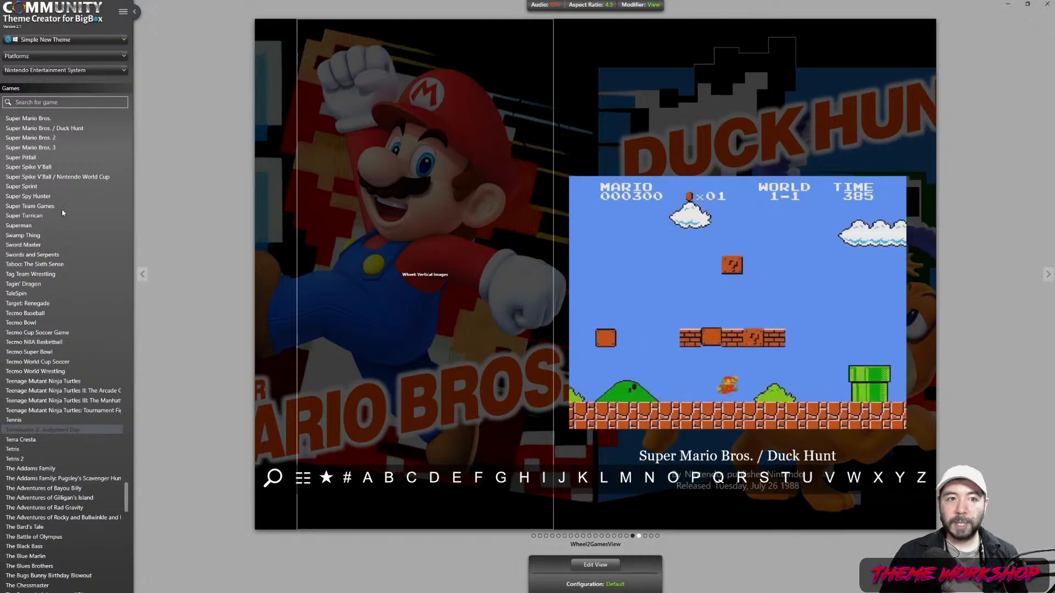
left_click(52, 149)
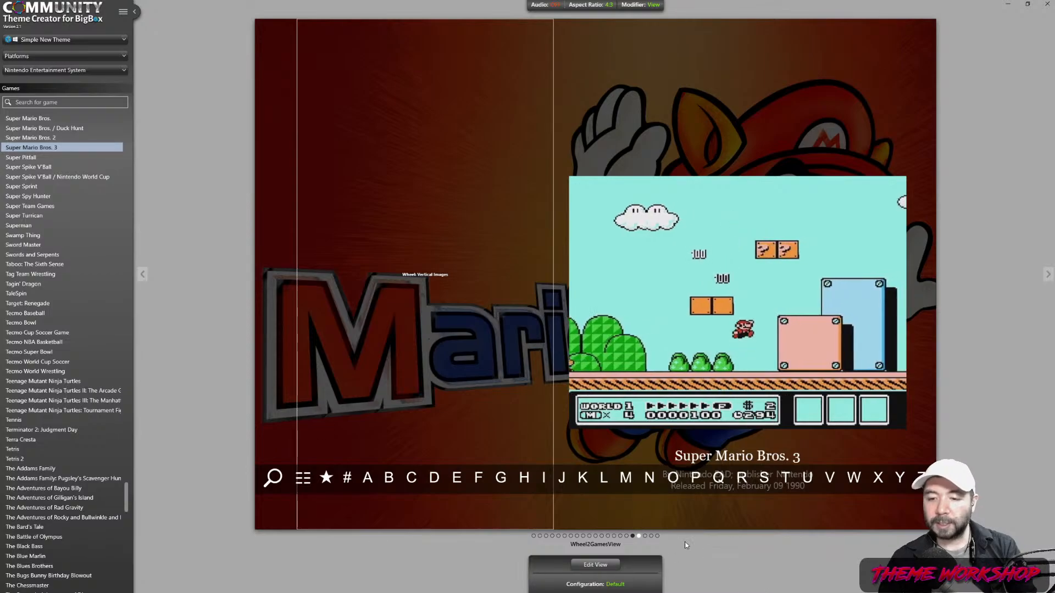
- Reopen Wheel2GamesView for editing and review each action in BoxArt's Once Selected animation
left_click(576, 566)
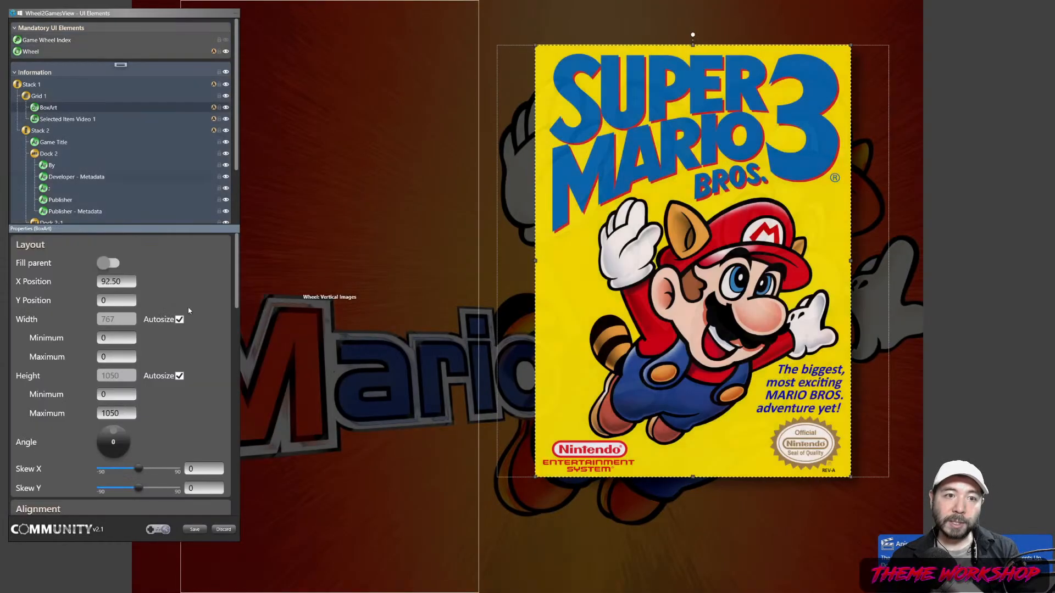
scroll(225, 454, "down", 15)
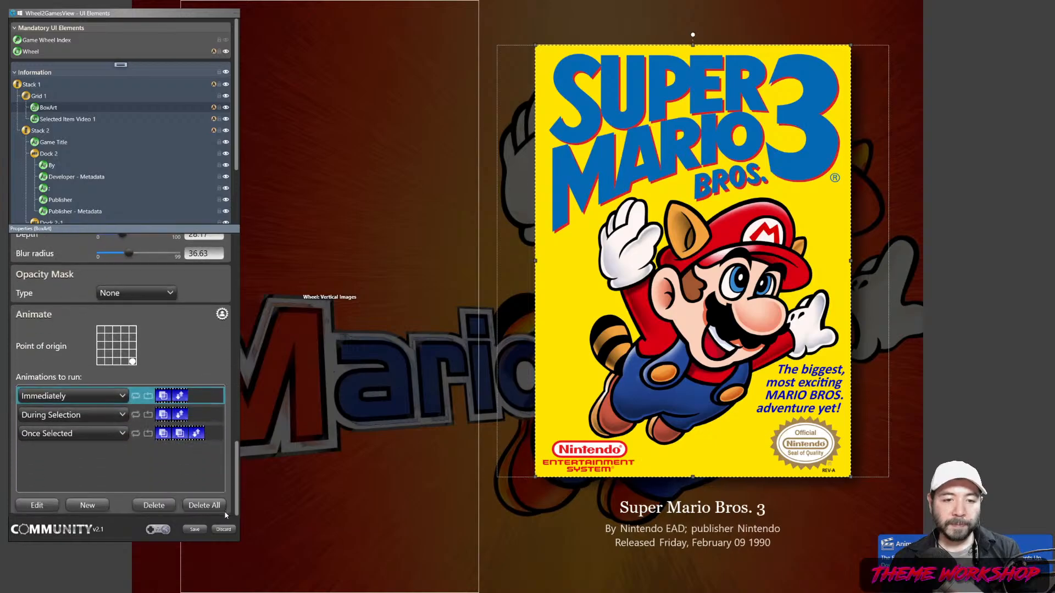
double_click(210, 433)
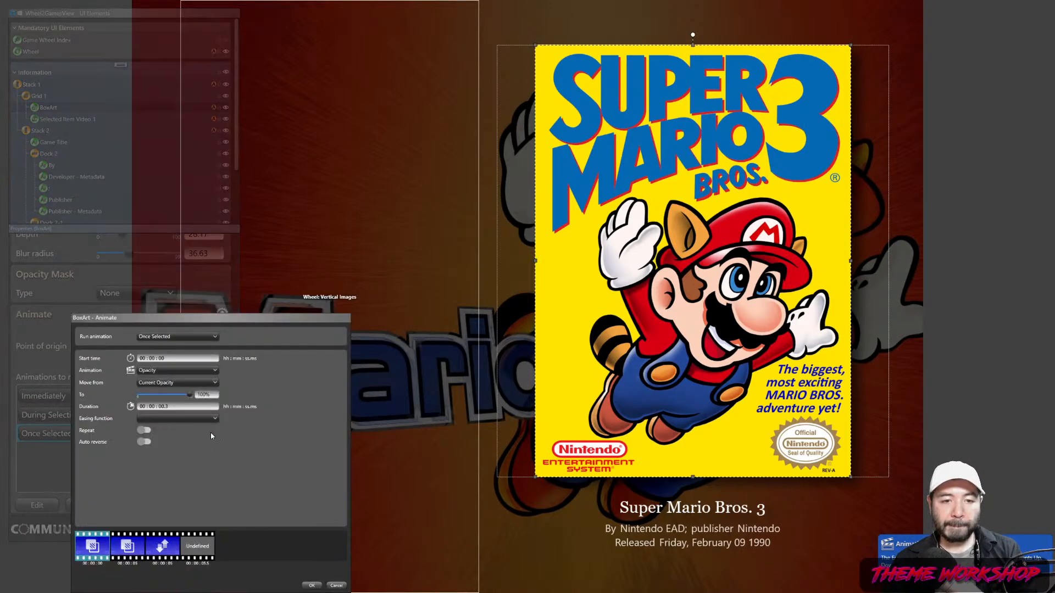
left_click(147, 557)
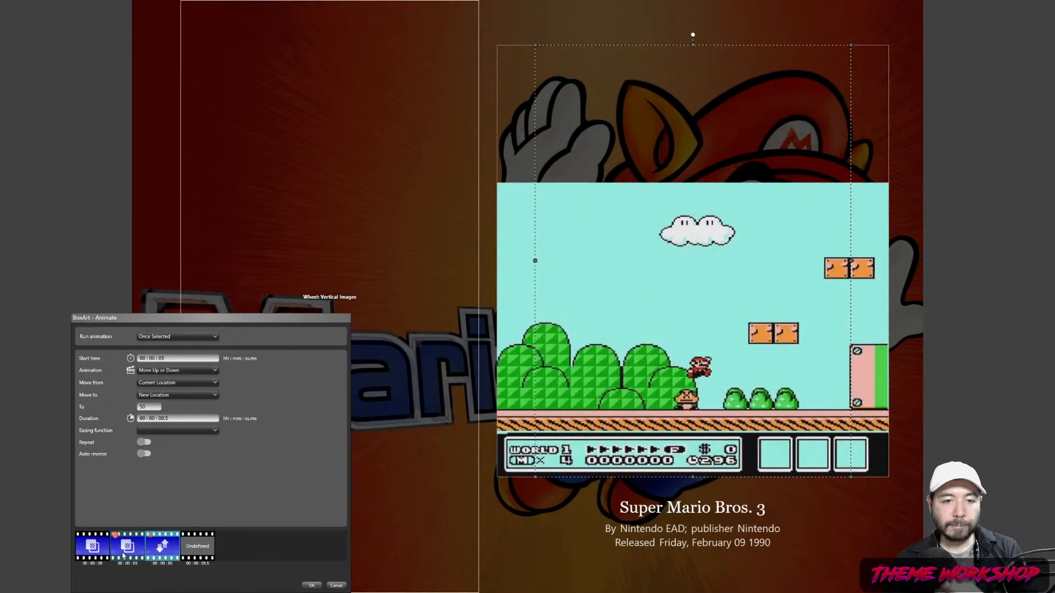
left_click(127, 552)
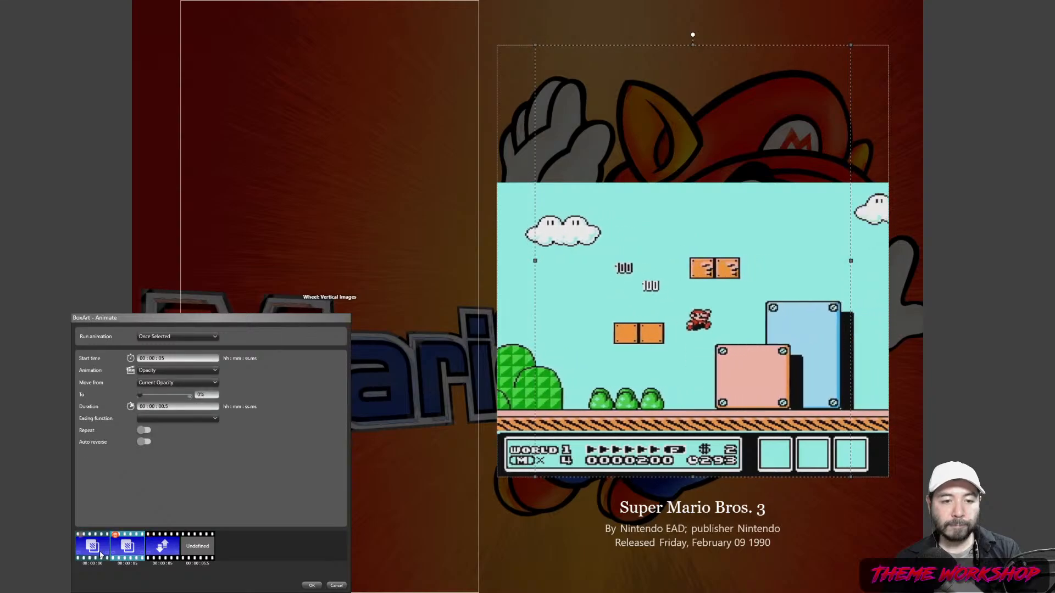
left_click(158, 551)
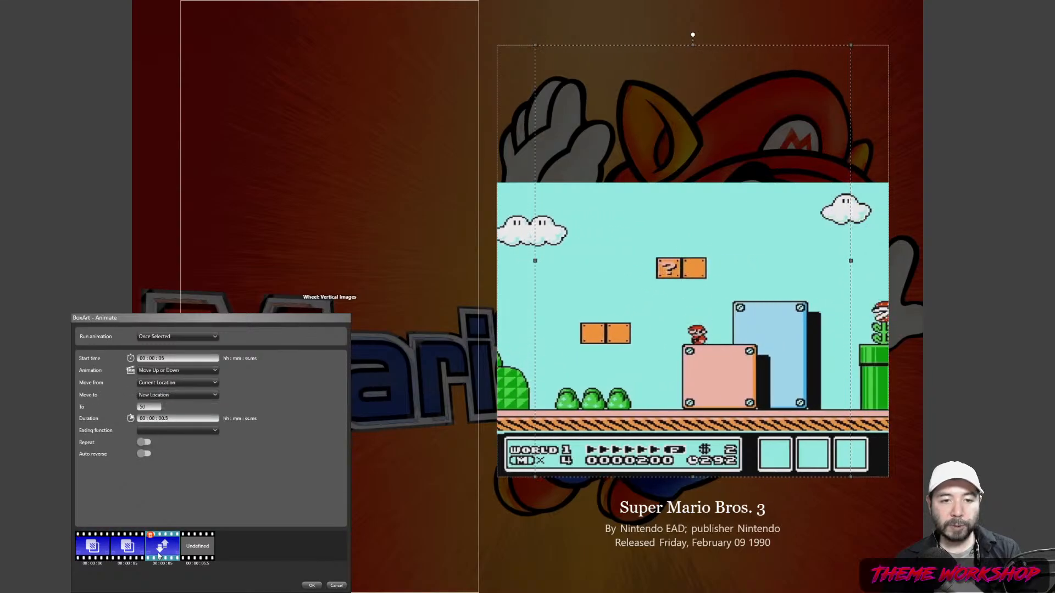
left_click(311, 586)
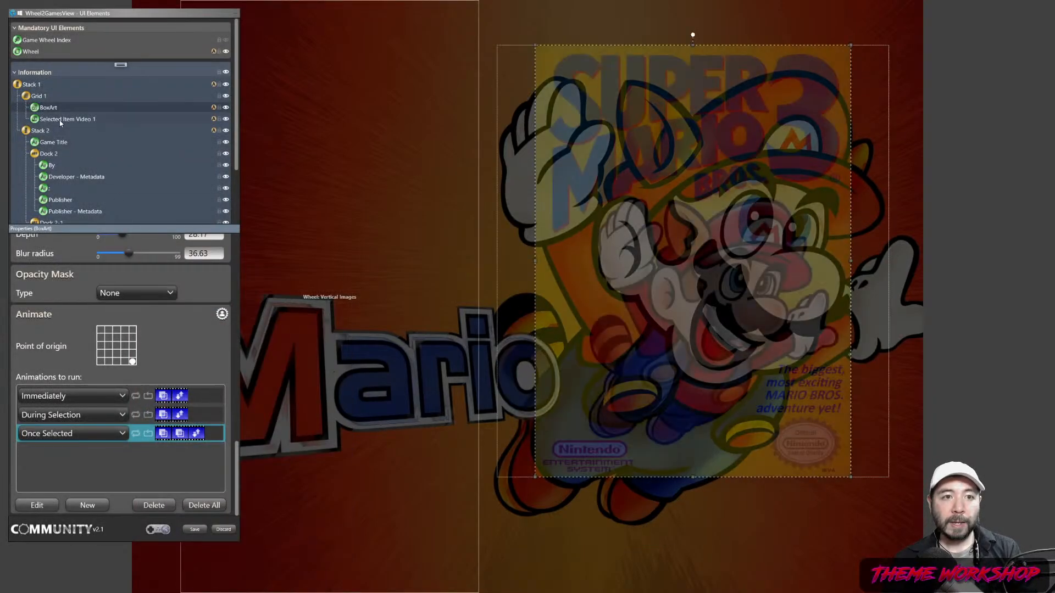
- Review the second Opacity action in Selected Item Video 1's Once Selected animation and accept the animation
double_click(197, 434)
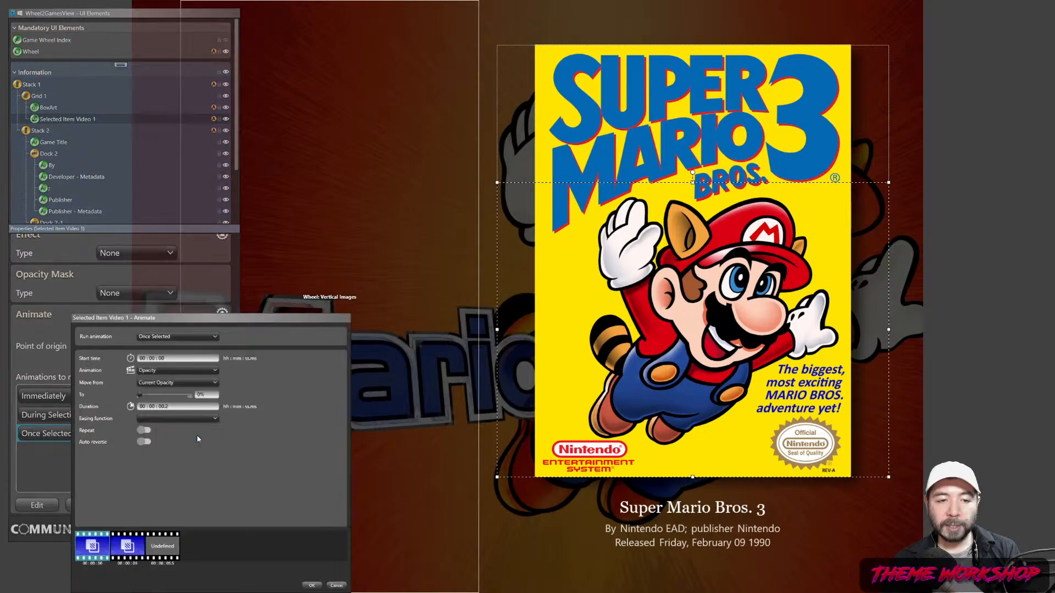
left_click(127, 546)
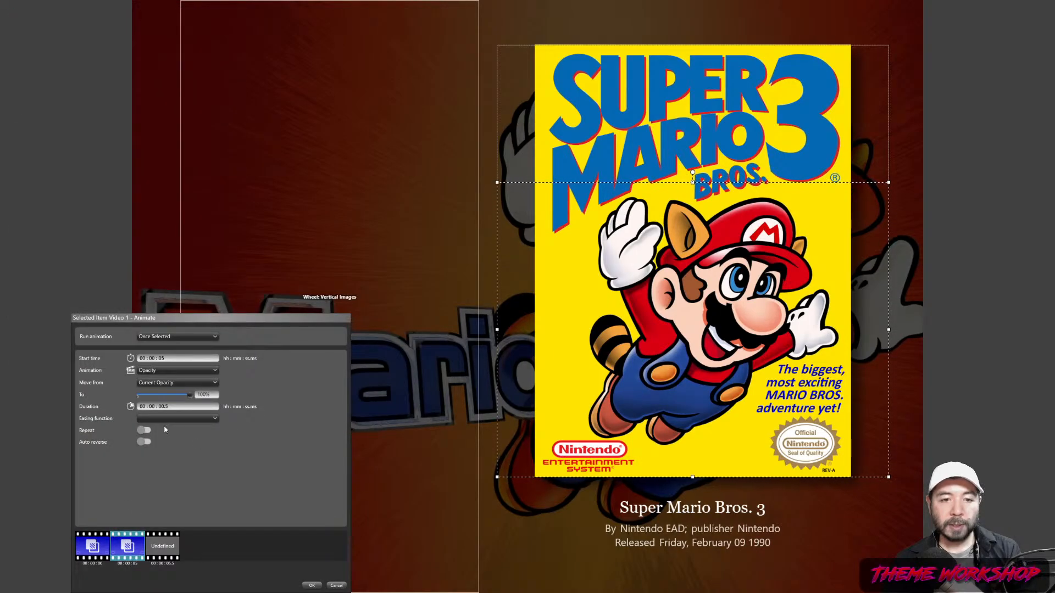
left_click(311, 586)
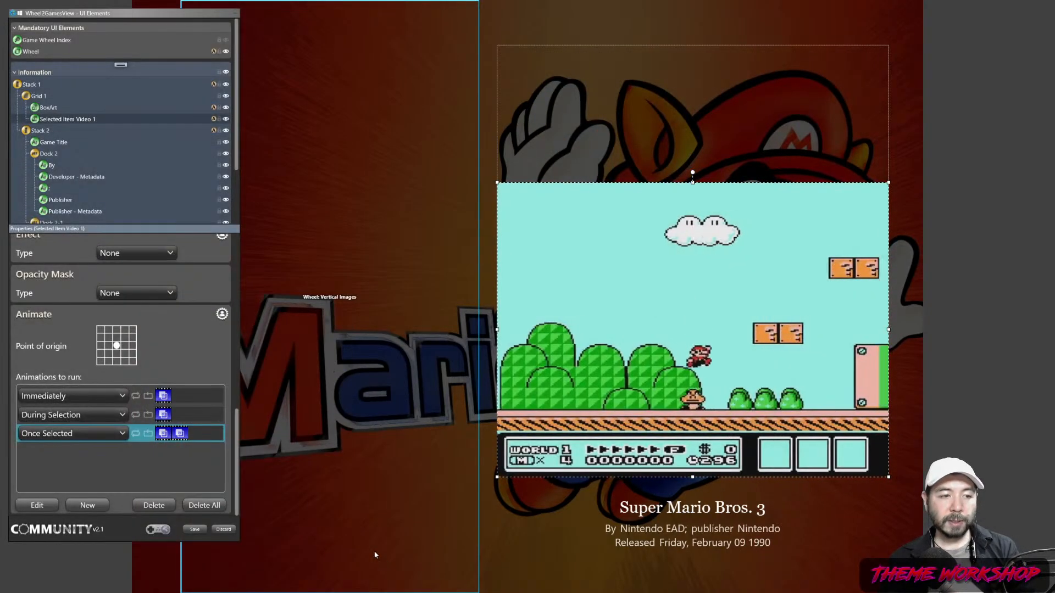
left_click(190, 534)
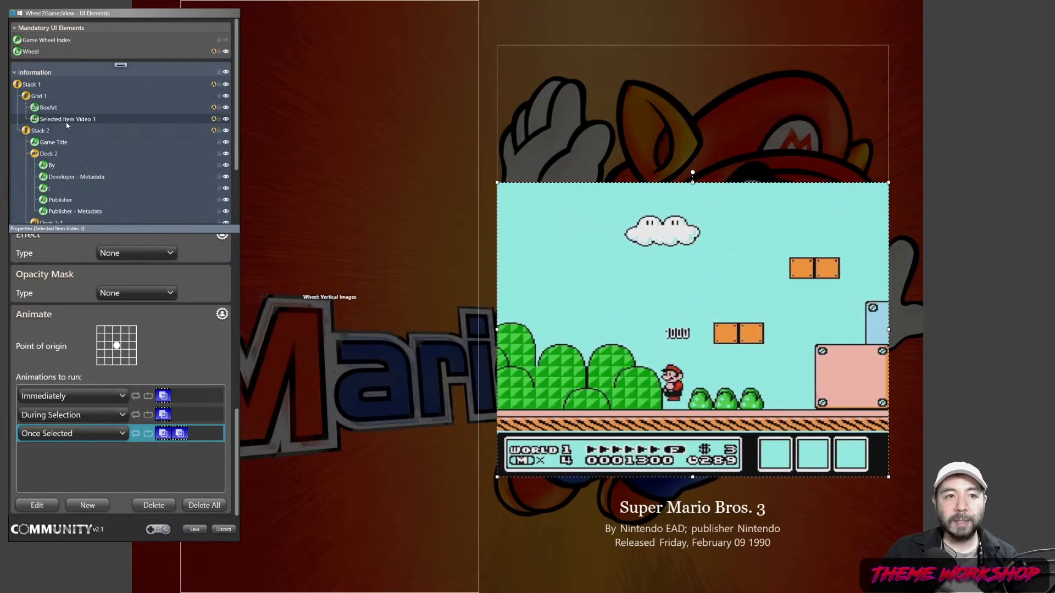
- Delete all animations from BoxArt and Selected Item Video 1, and bring up BoxArt's image properties
scroll(237, 399, "up", 10)
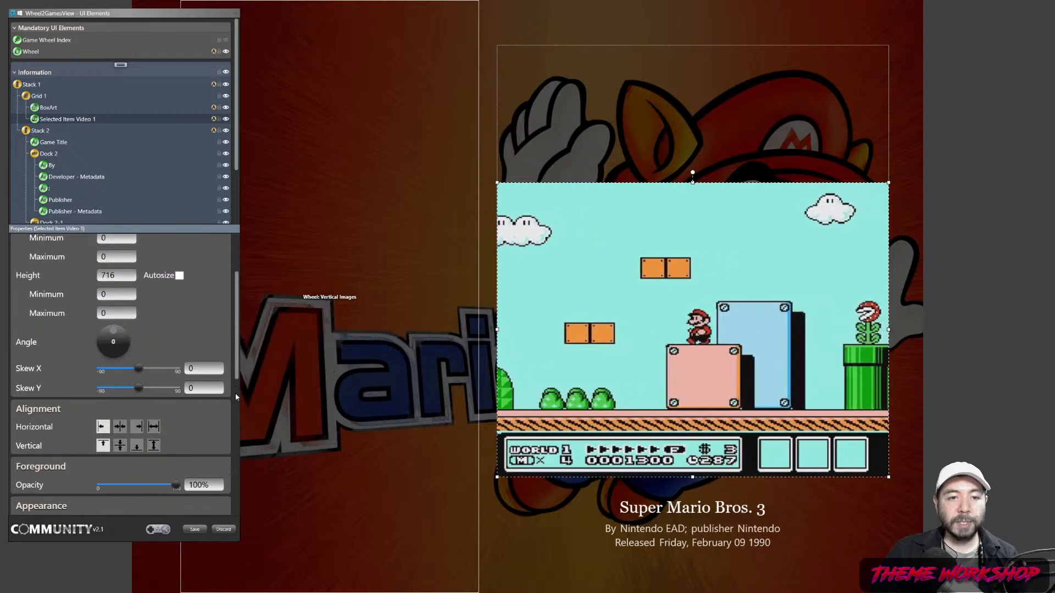
left_click(44, 110)
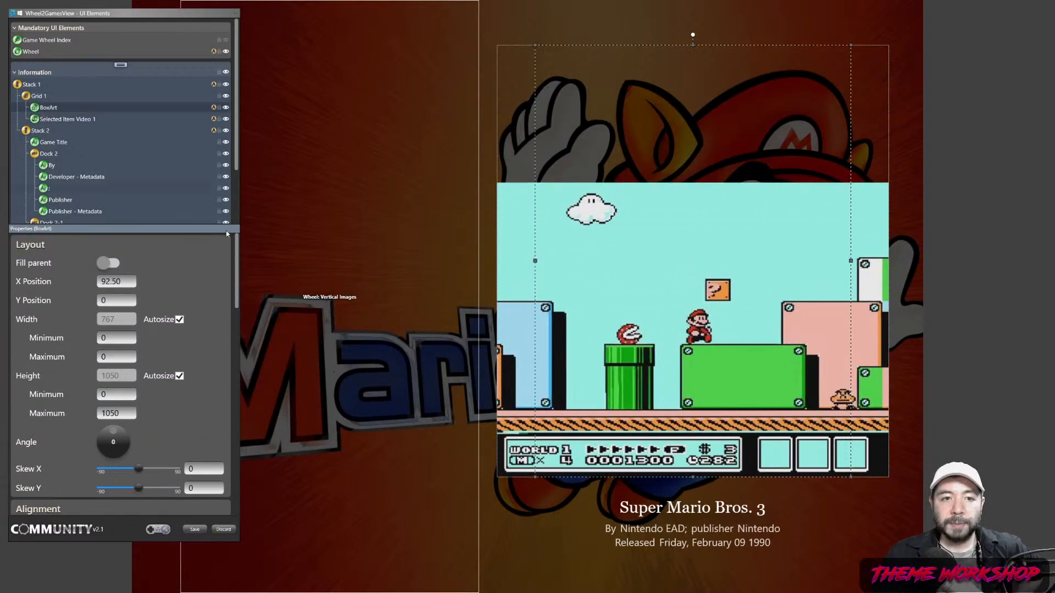
left_click_drag(237, 268, 239, 311)
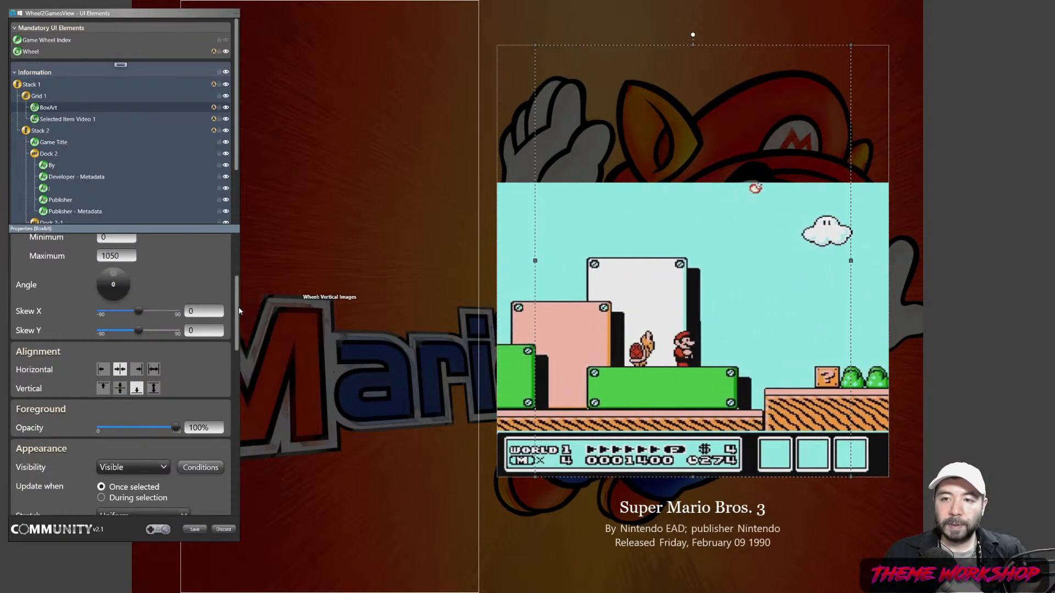
left_click_drag(239, 311, 239, 258)
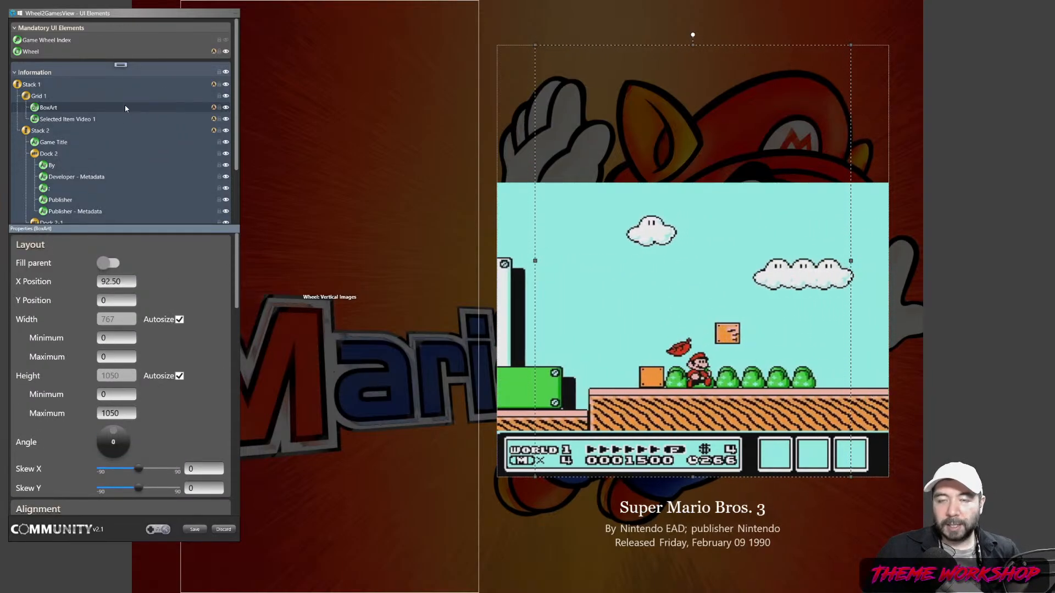
left_click_drag(239, 283, 253, 507)
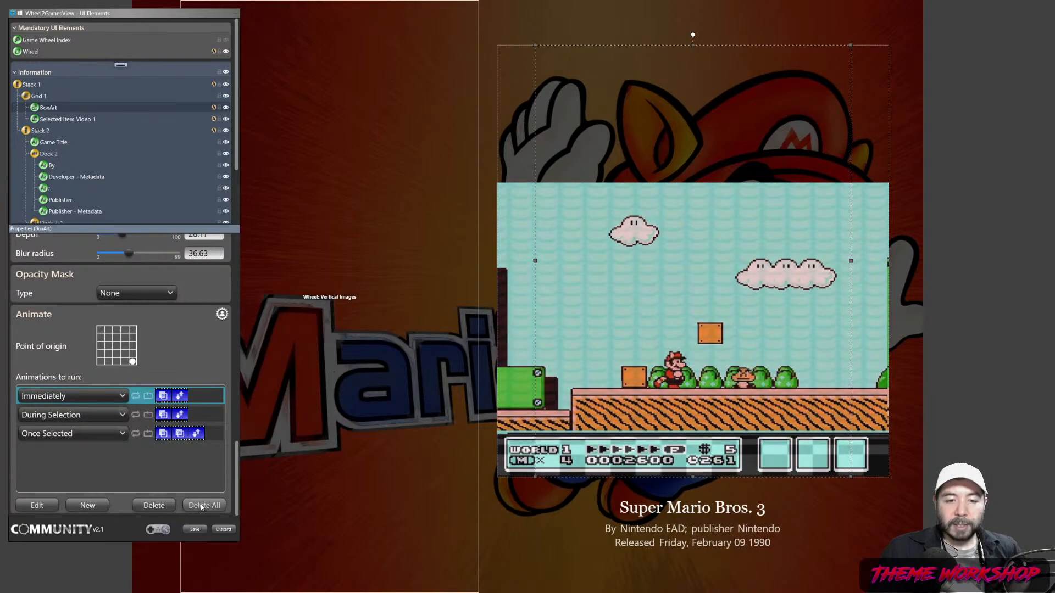
left_click(83, 119)
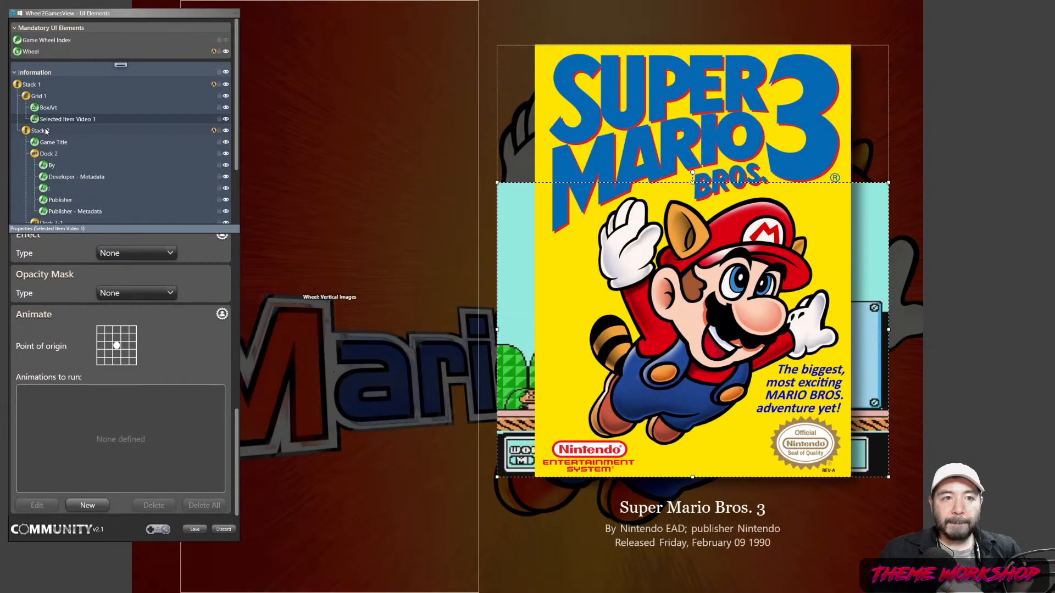
left_click(46, 130)
left_click(52, 108)
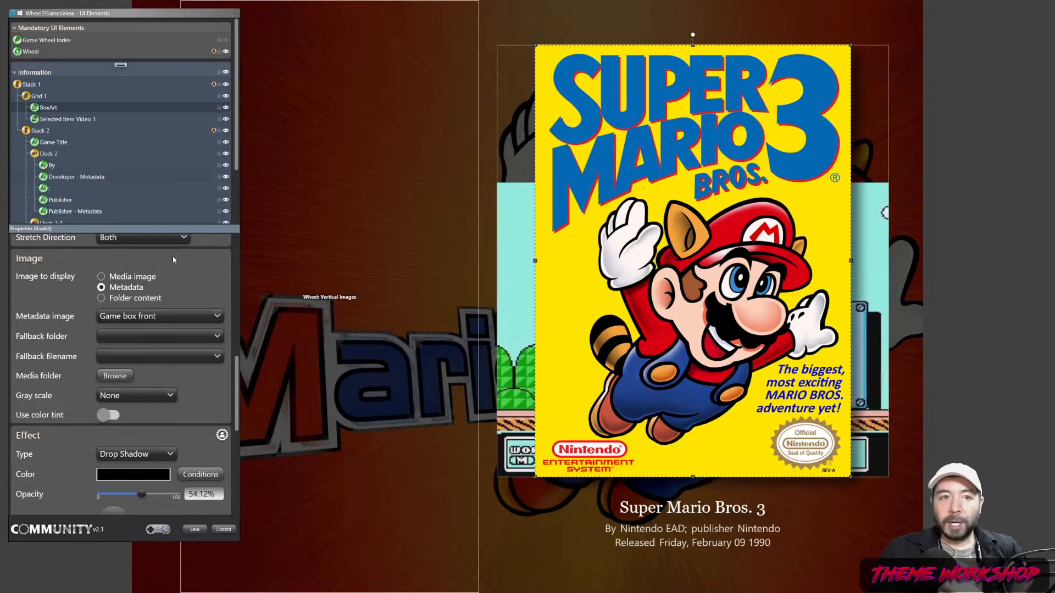
- Turn off BoxArt's width autosizing and shrink its frame to about 413 by 383
scroll(213, 317, "up", 10)
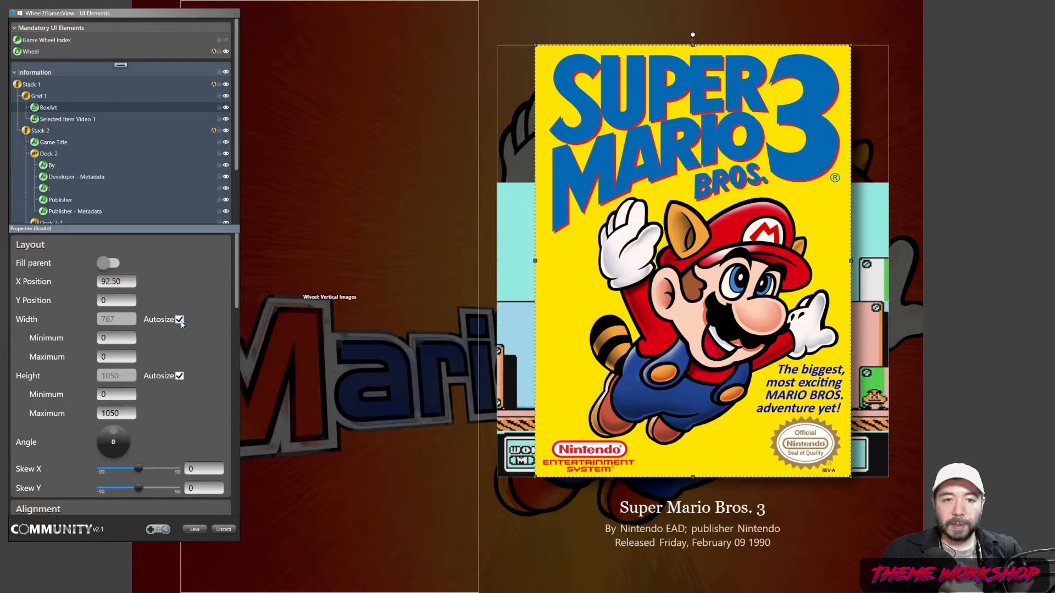
left_click(179, 320)
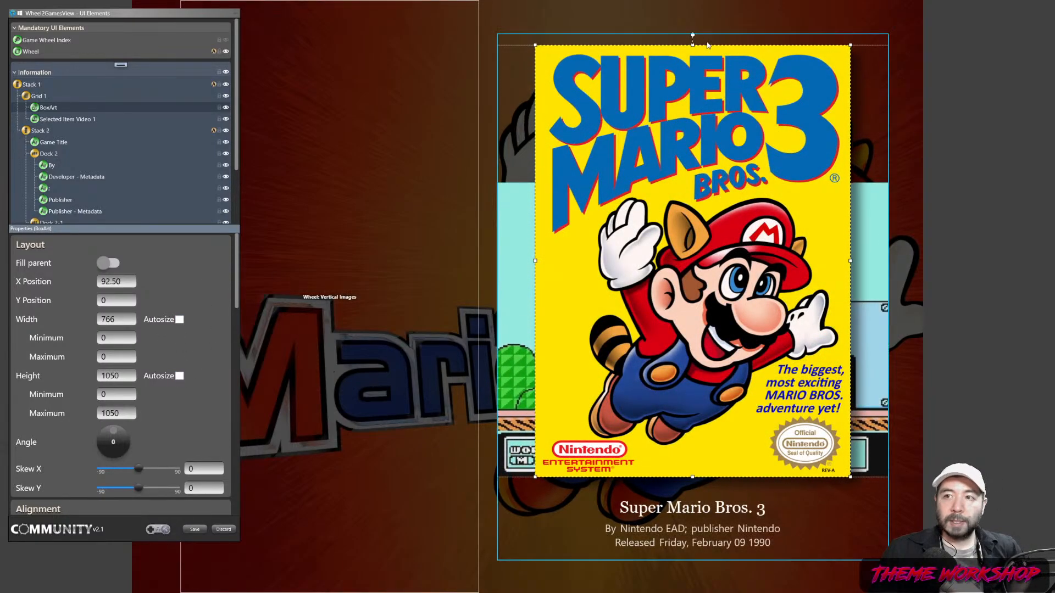
left_click_drag(692, 45, 690, 165)
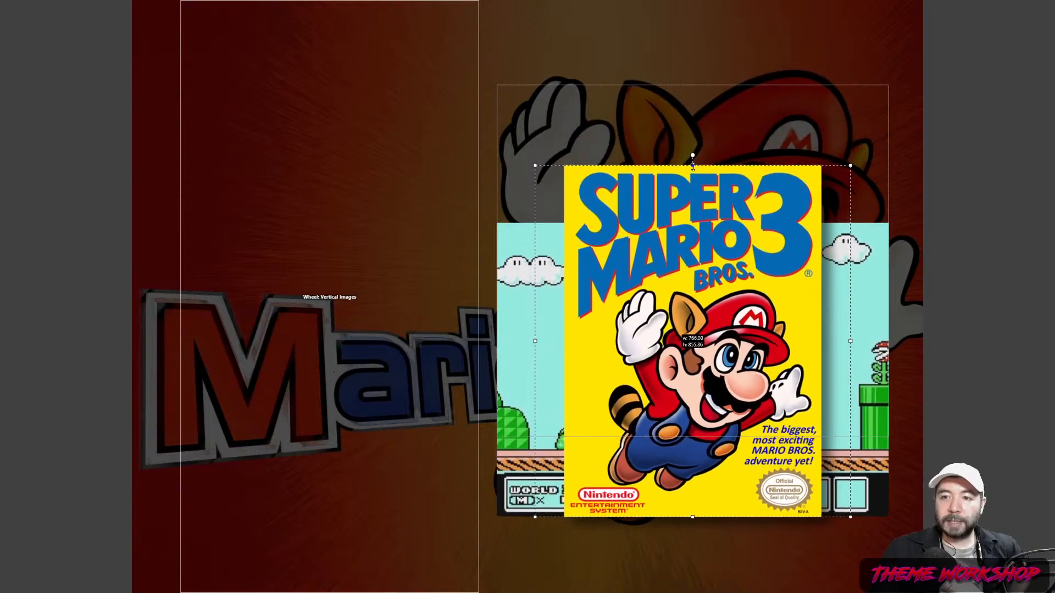
left_click_drag(663, 284, 655, 208)
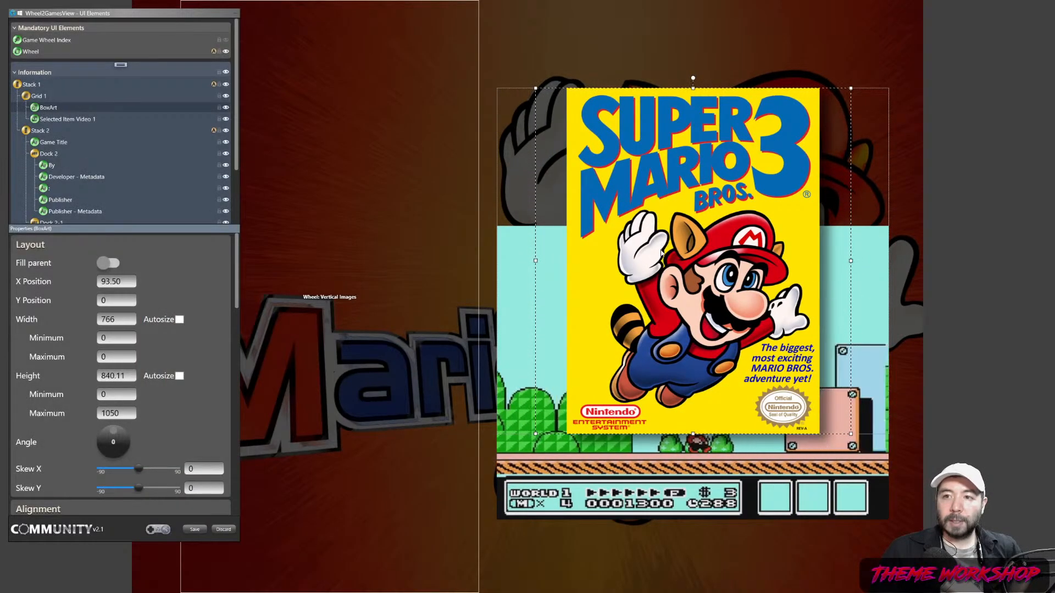
left_click_drag(535, 89, 625, 206)
- Set the Y Position of Selected Item Video 1 to 0
left_click(552, 289)
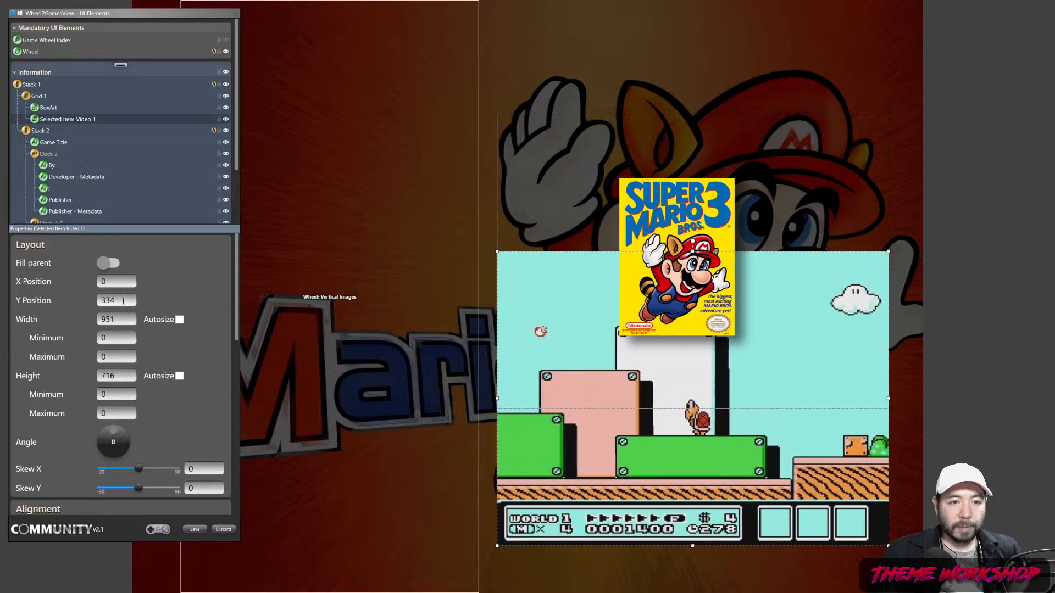
left_click_drag(121, 301, 57, 300)
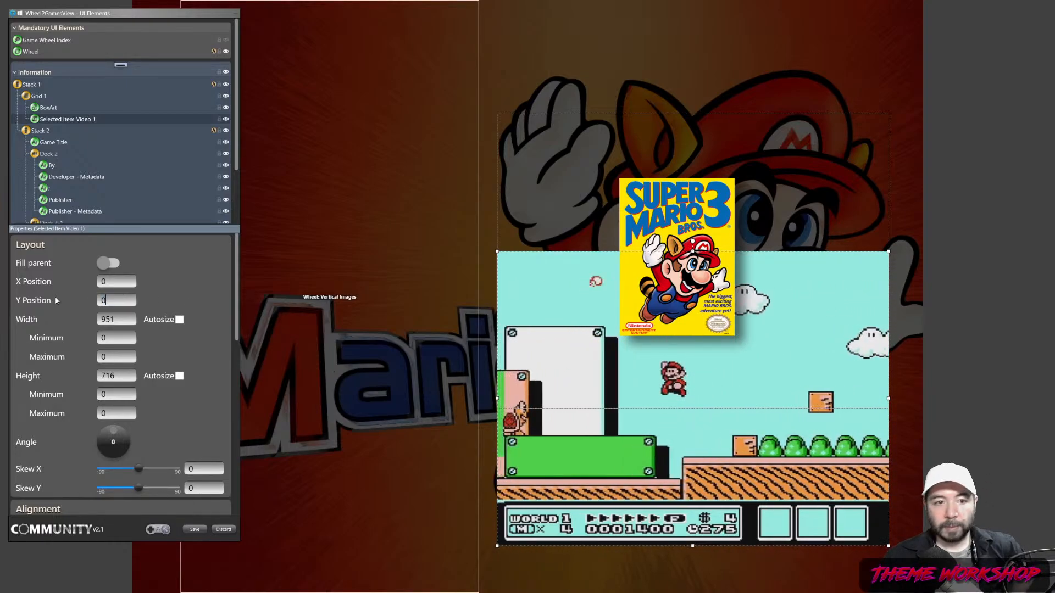
type("0")
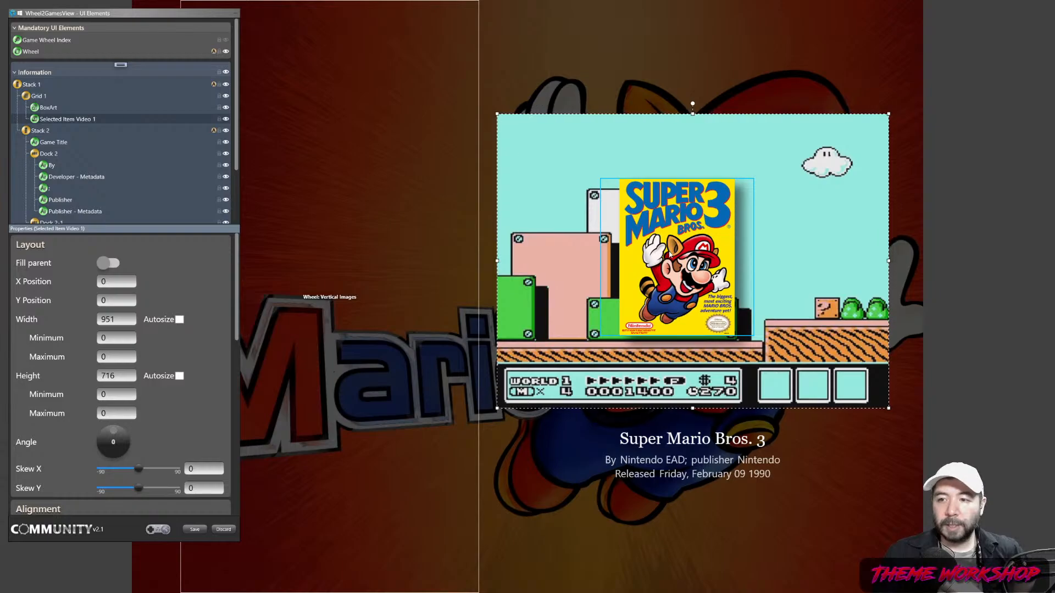
- Place BoxArt in the video's bottom-right corner and align its image horizontally to the right
left_click_drag(669, 255, 719, 320)
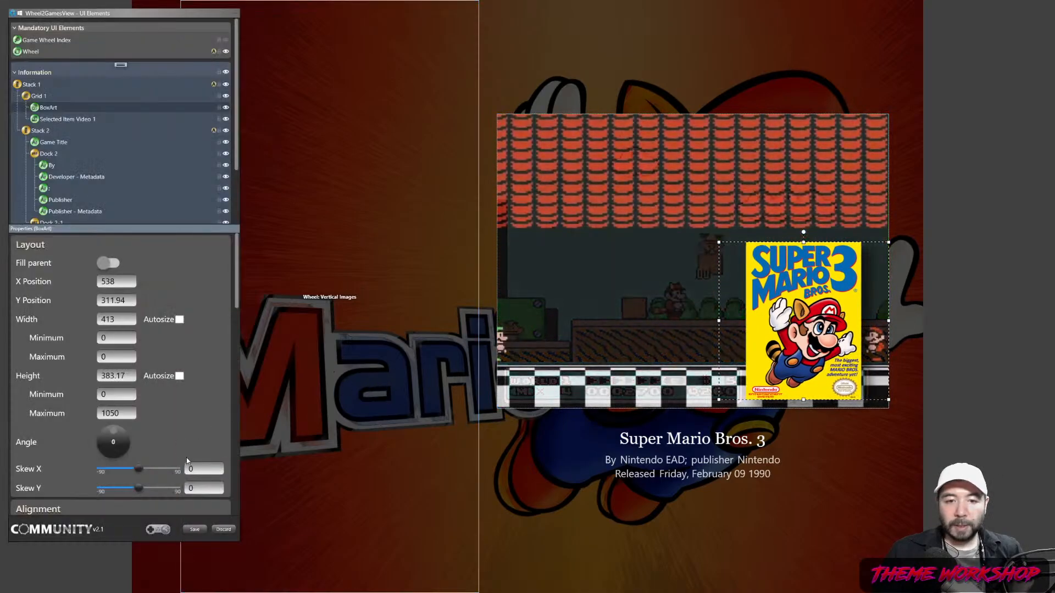
scroll(225, 412, "down", 3)
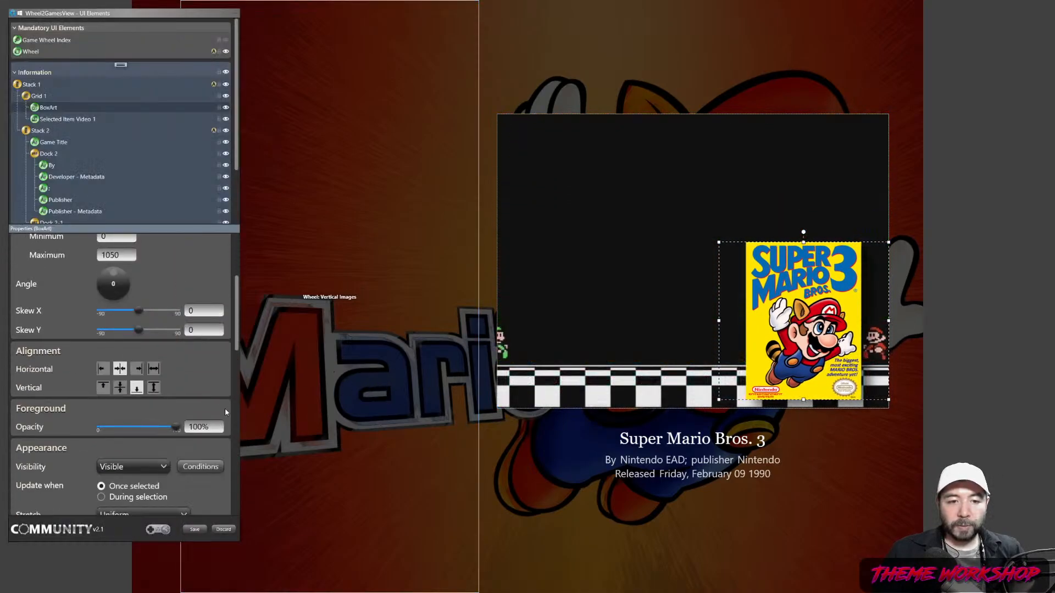
left_click(137, 368)
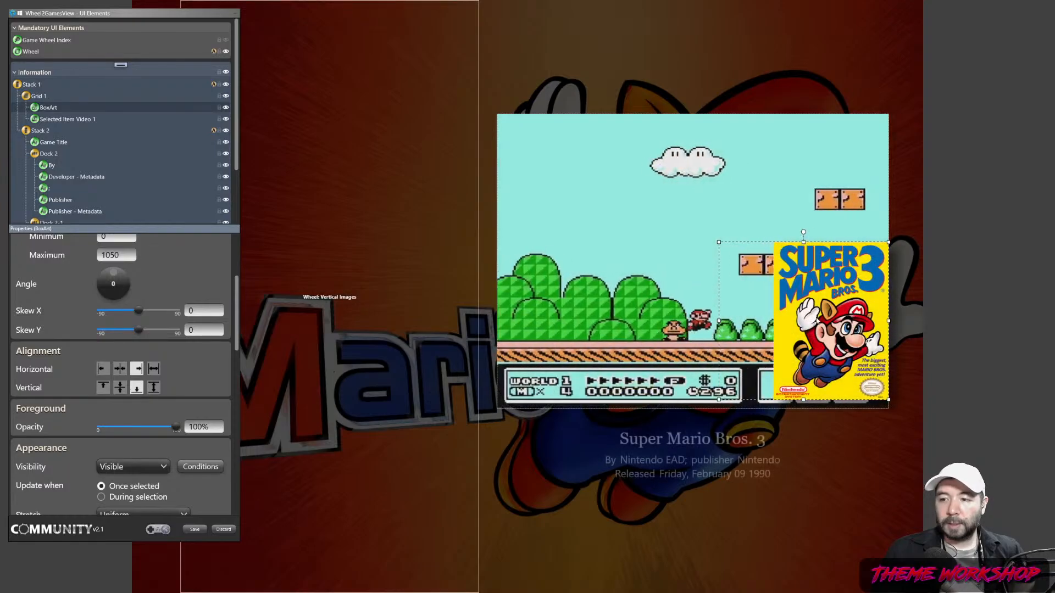
left_click_drag(817, 321, 817, 331)
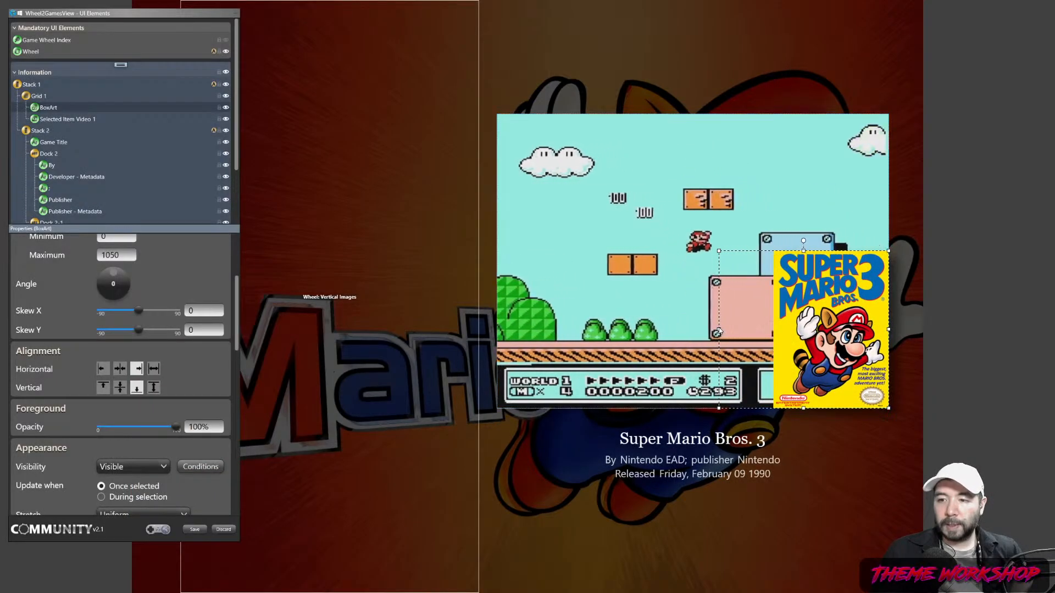
- Shrink BoxArt further within the video's bottom-right corner and set its drop shadow direction to 148
left_click_drag(718, 331, 745, 330)
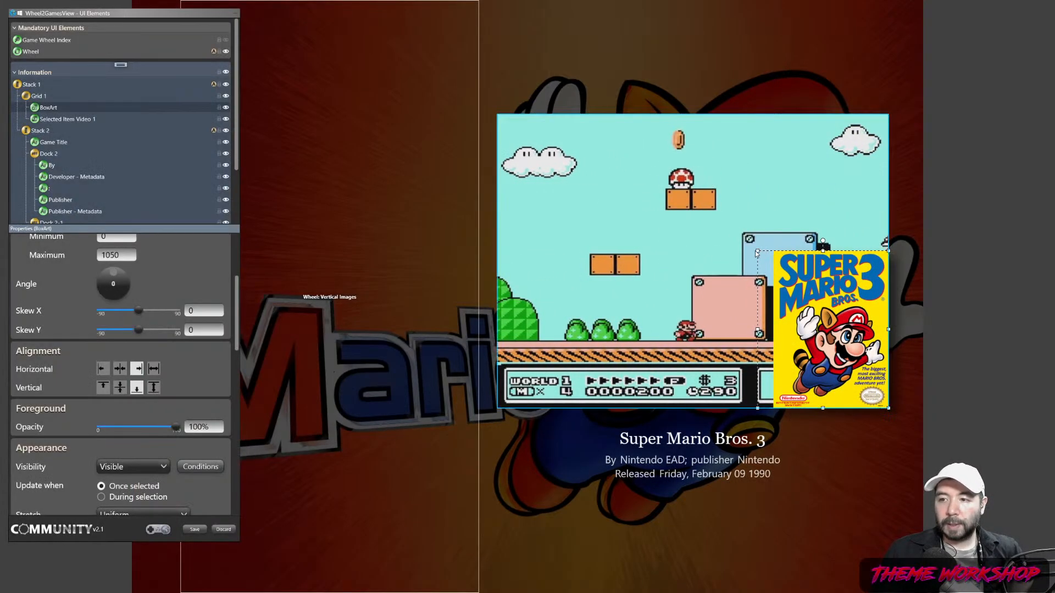
left_click_drag(757, 251, 751, 320)
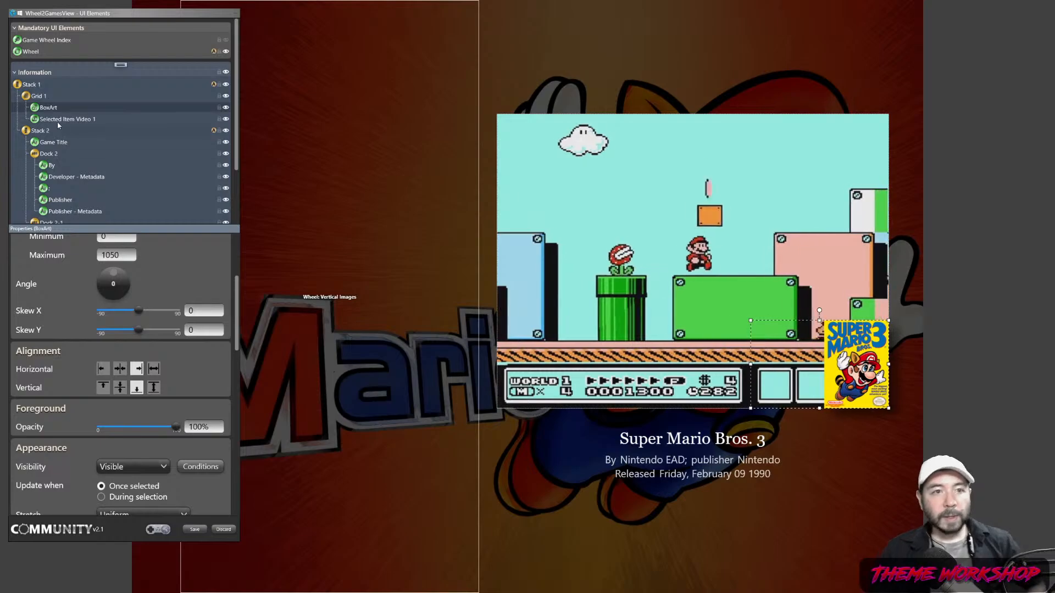
scroll(231, 377, "down", 10)
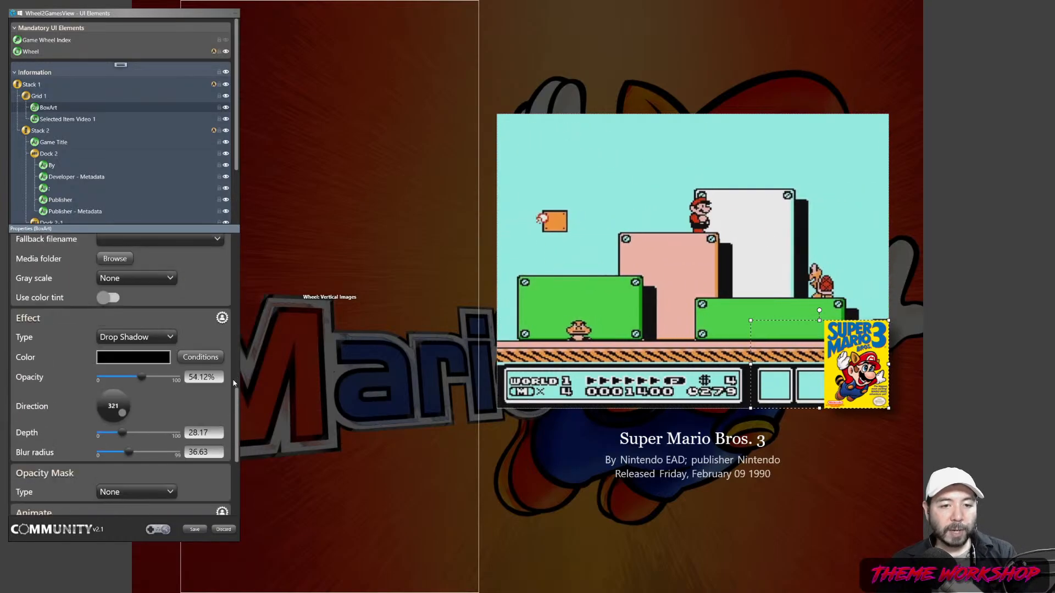
left_click(108, 365)
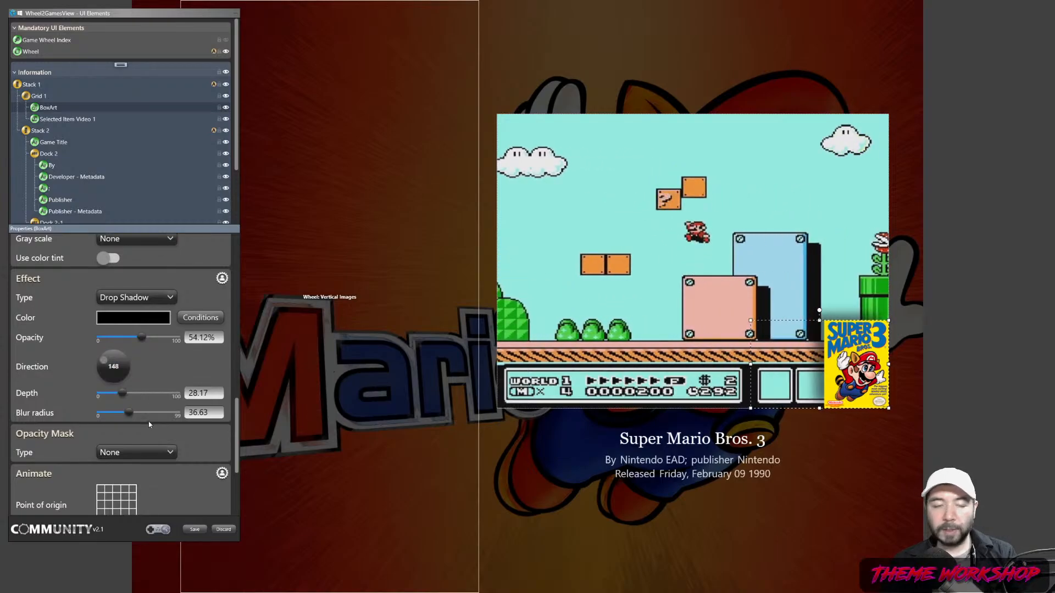
- Copy BoxArt's drop shadow effect onto Selected Item Video 1, pasting only the effect properties
left_click(58, 120)
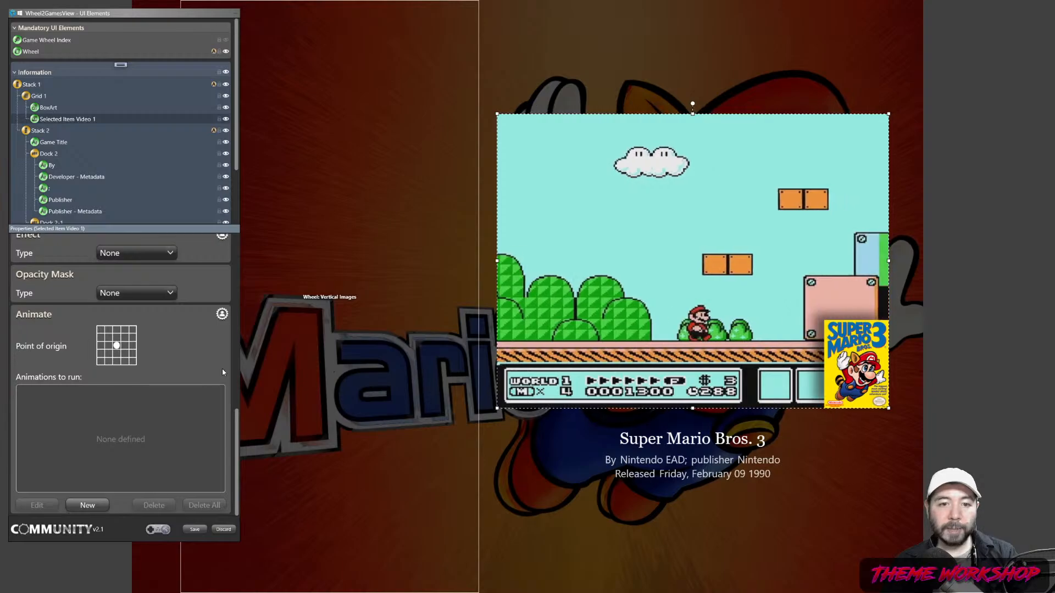
scroll(225, 365, "up", 15)
scroll(225, 361, "down", 12)
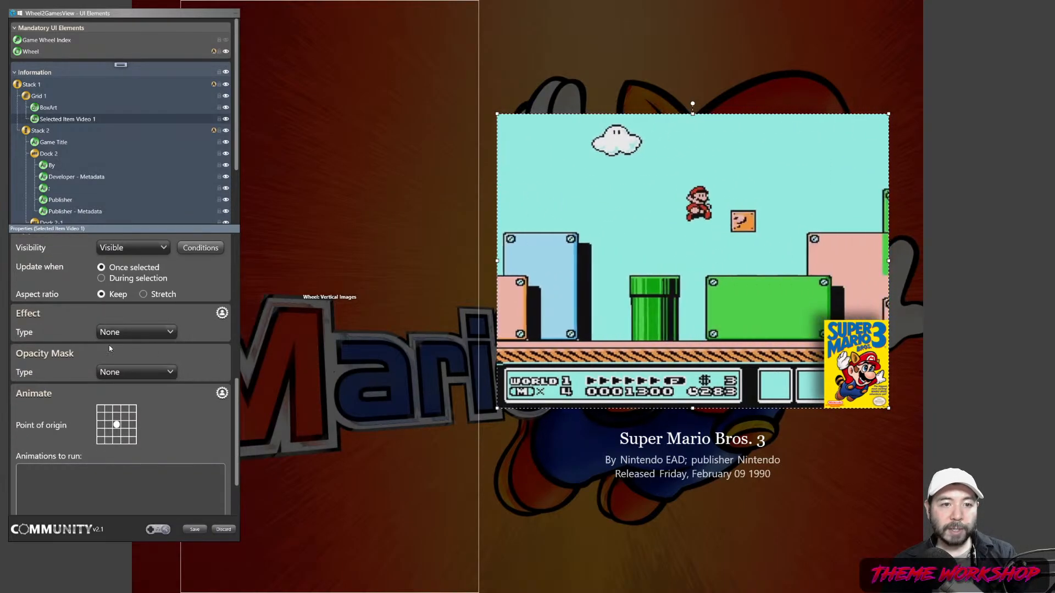
left_click(46, 108)
right_click(45, 108)
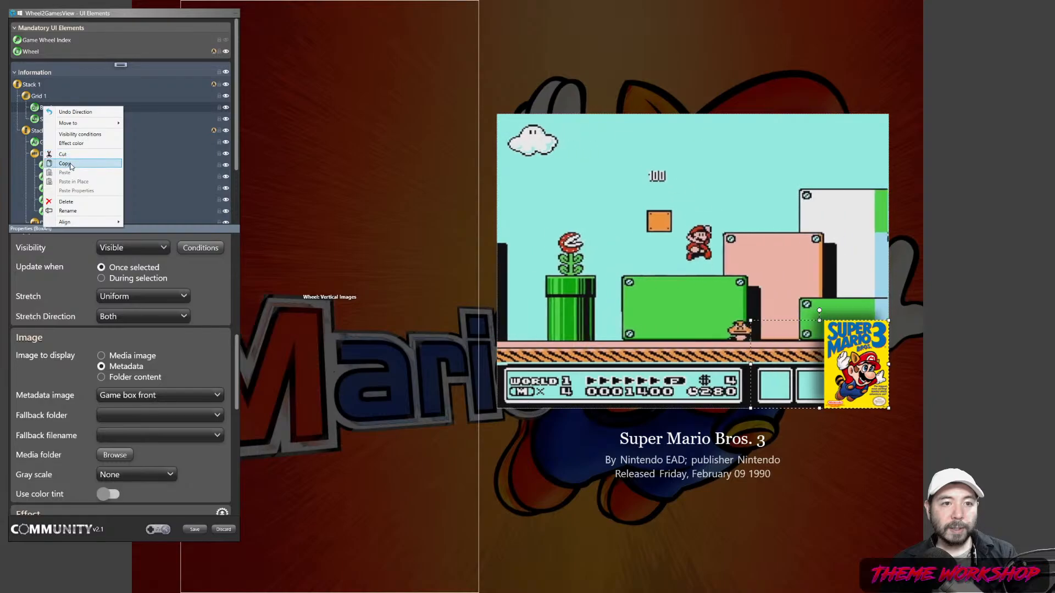
left_click(70, 164)
left_click(53, 118)
right_click(53, 119)
mouse_move(91, 195)
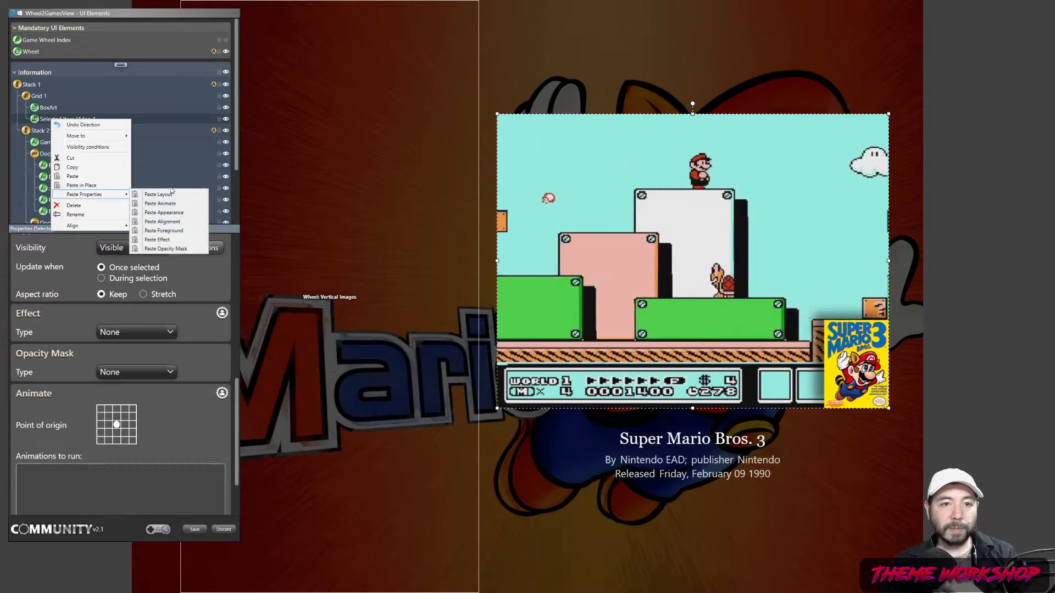
left_click(159, 240)
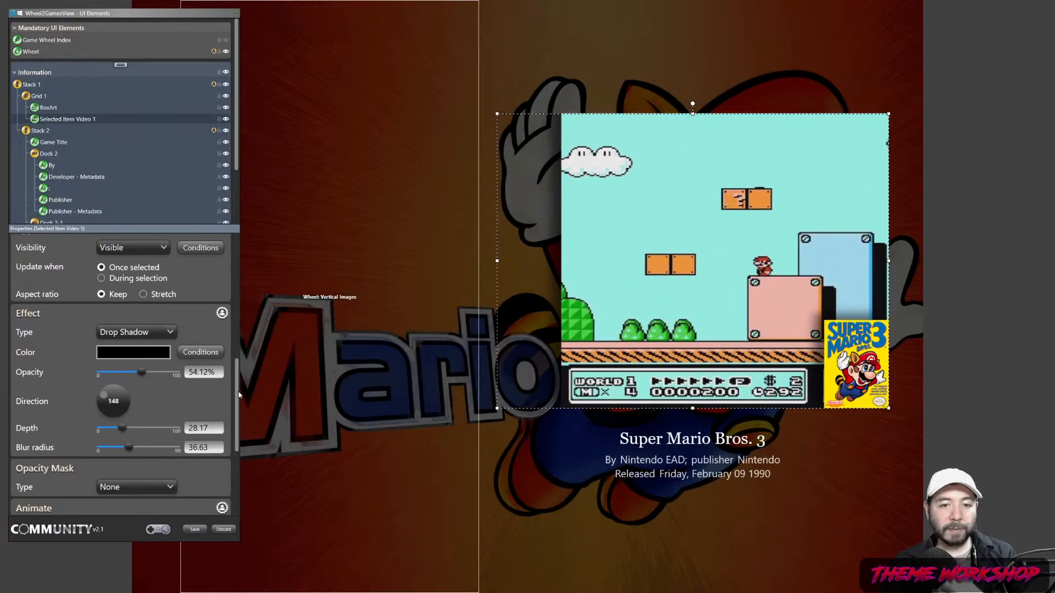
- Check the layout of Grid 1 and enter 1 as Selected Item Video 1's X Position
left_click_drag(239, 394, 238, 255)
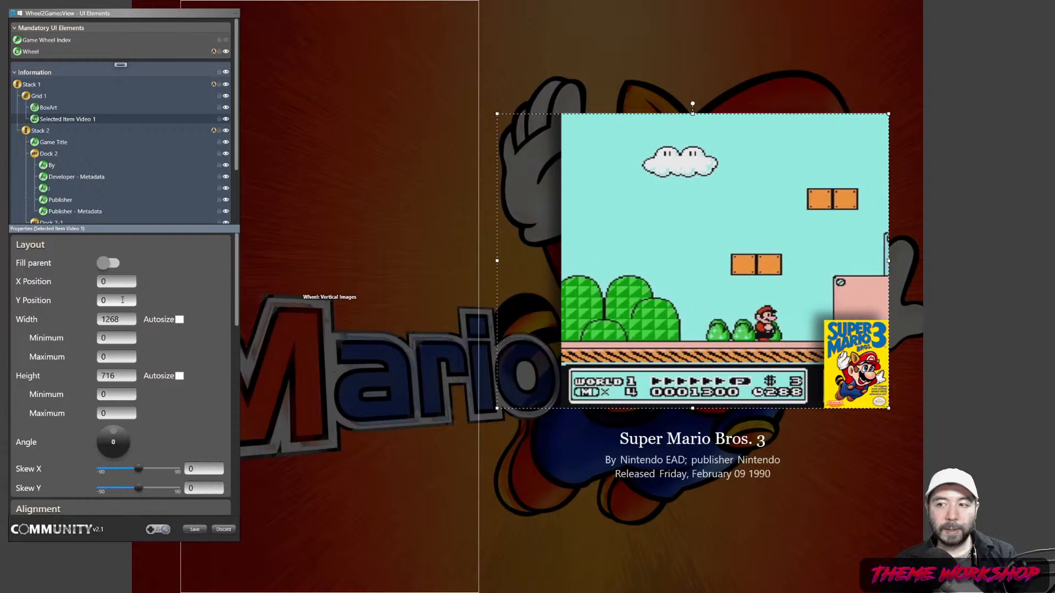
left_click(37, 96)
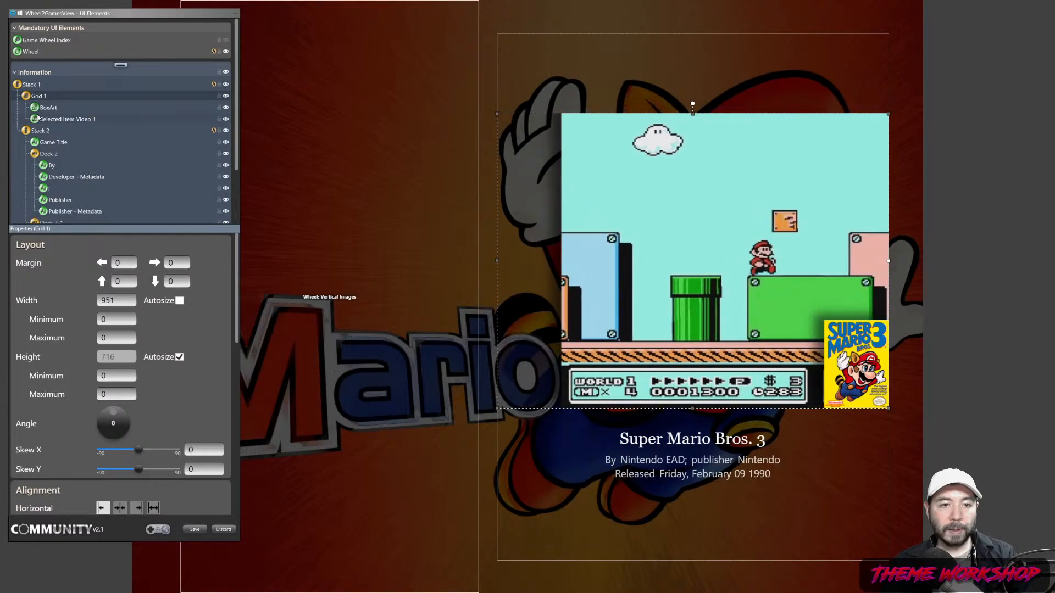
left_click(38, 119)
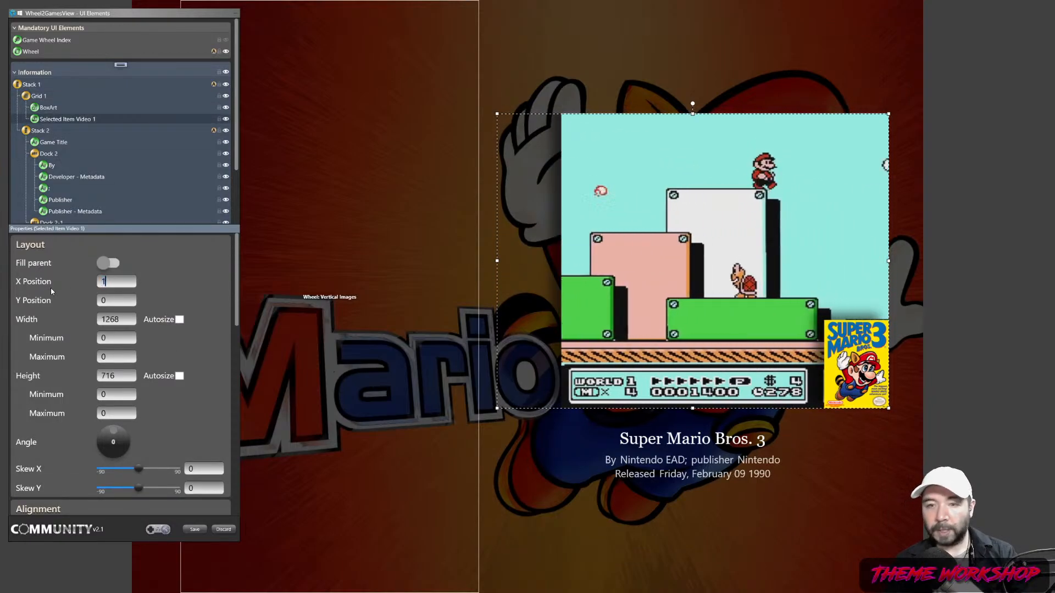
type("1")
left_click_drag(119, 284, 69, 287)
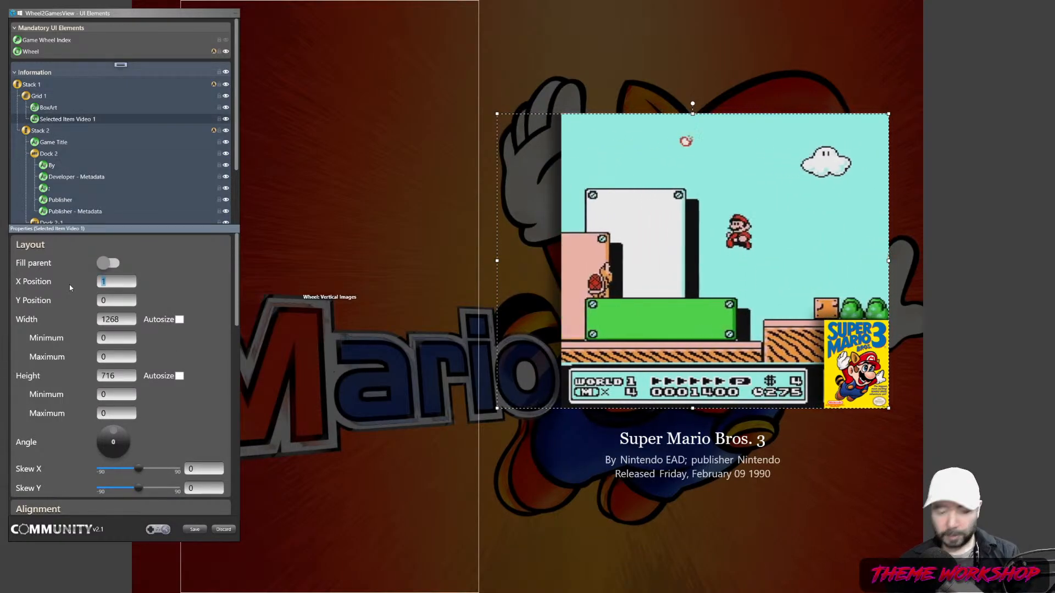
- Set the X position of Selected Item Video 1 to 0
type("0")
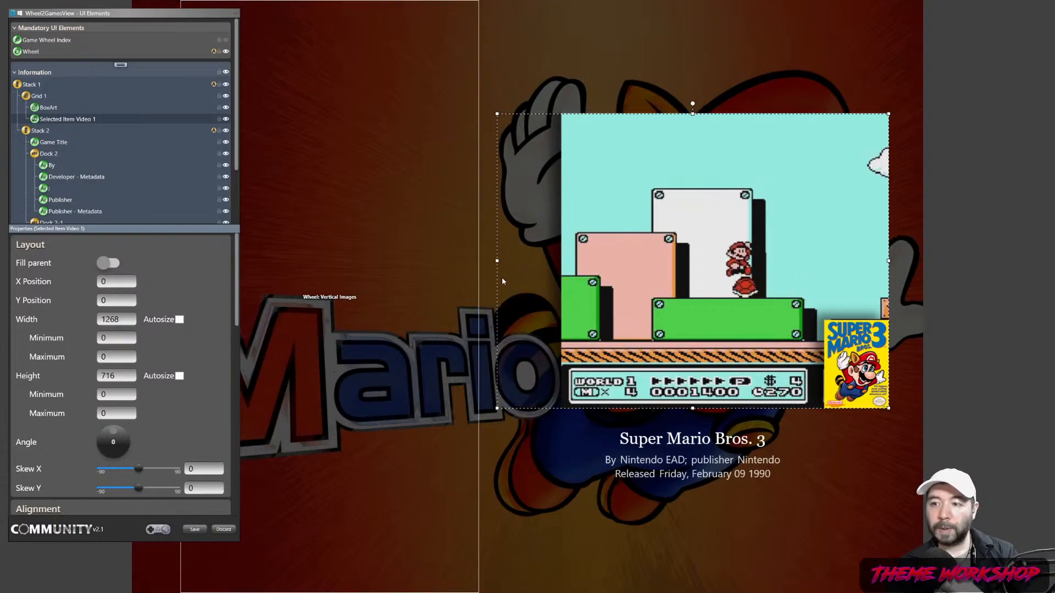
- Try repositioning the BoxArt element up and toward the middle of the video, and undo the move
left_click(48, 107)
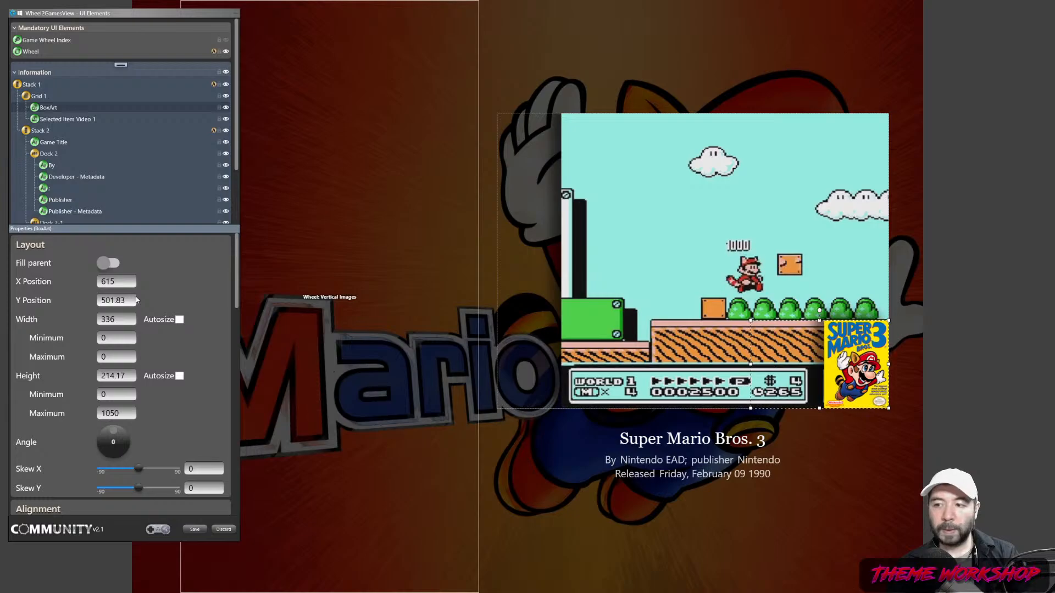
left_click_drag(792, 355, 702, 336)
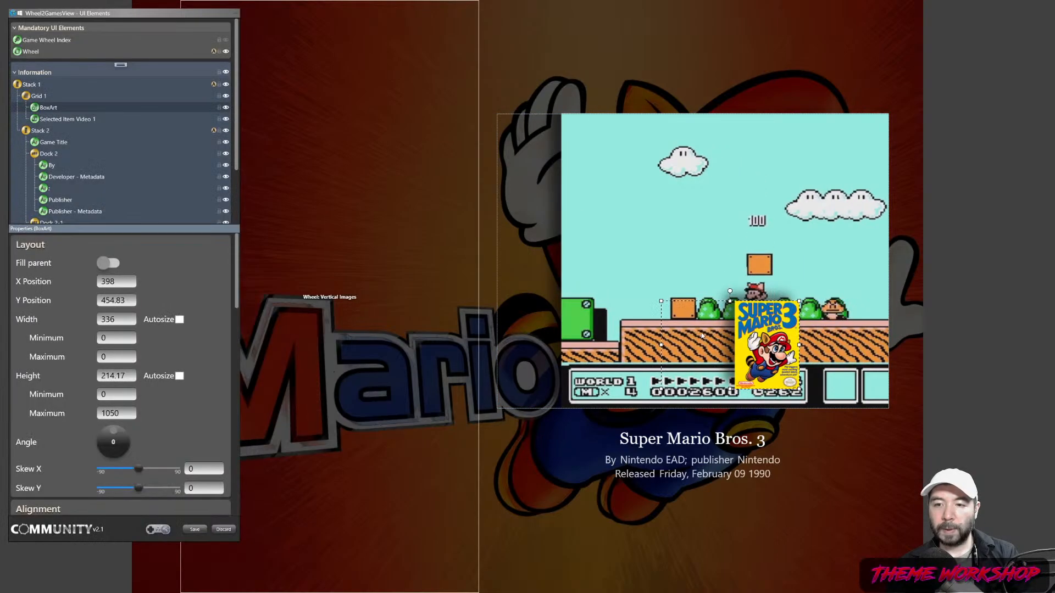
key("ctrl+z")
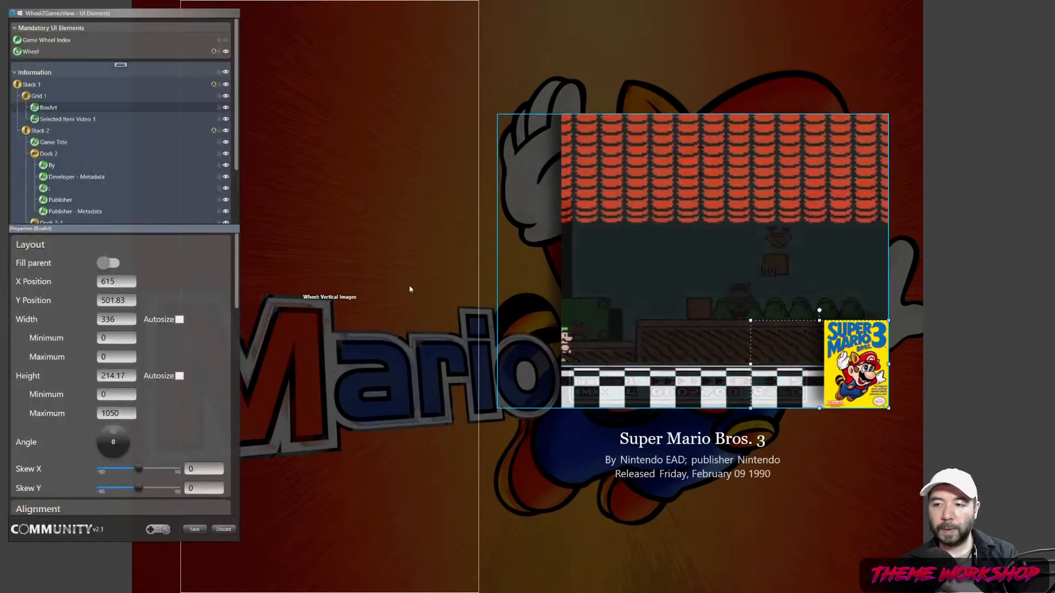
- Try autosizing the width of Grid 1, and switch the width autosize off again
left_click(49, 97)
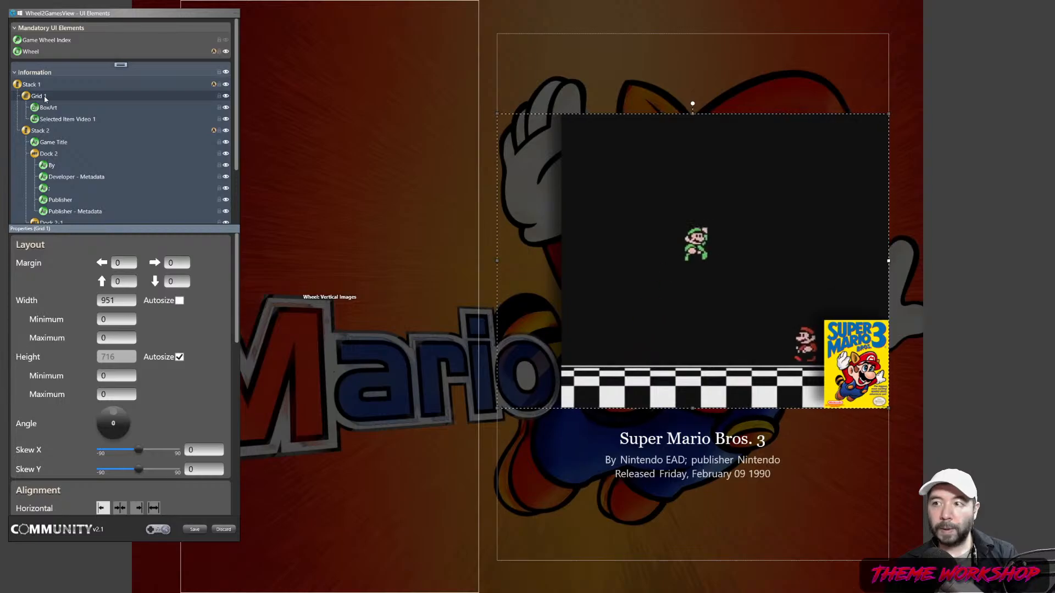
left_click(179, 358)
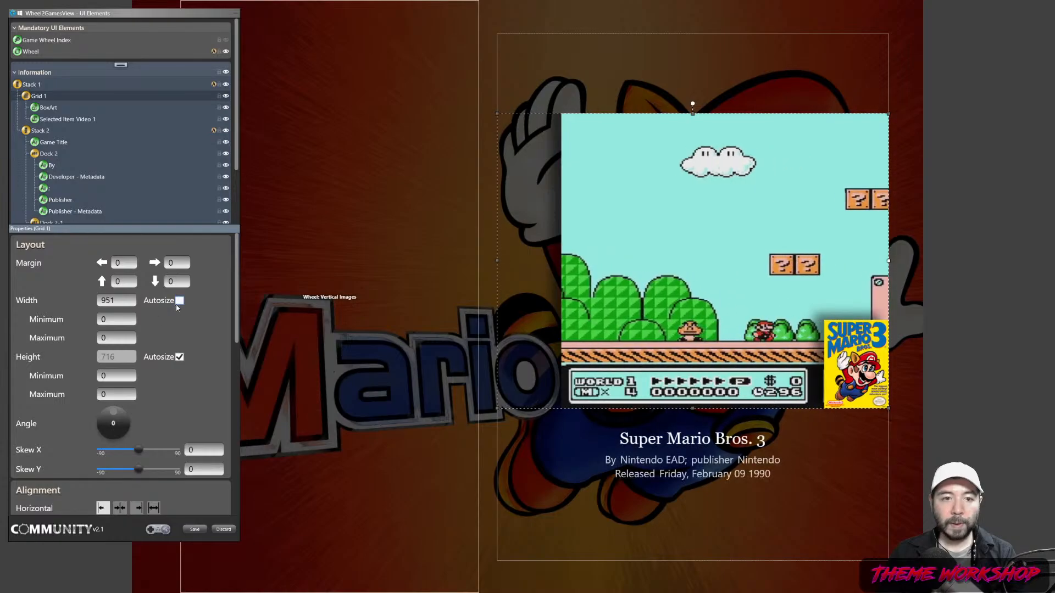
left_click(179, 301)
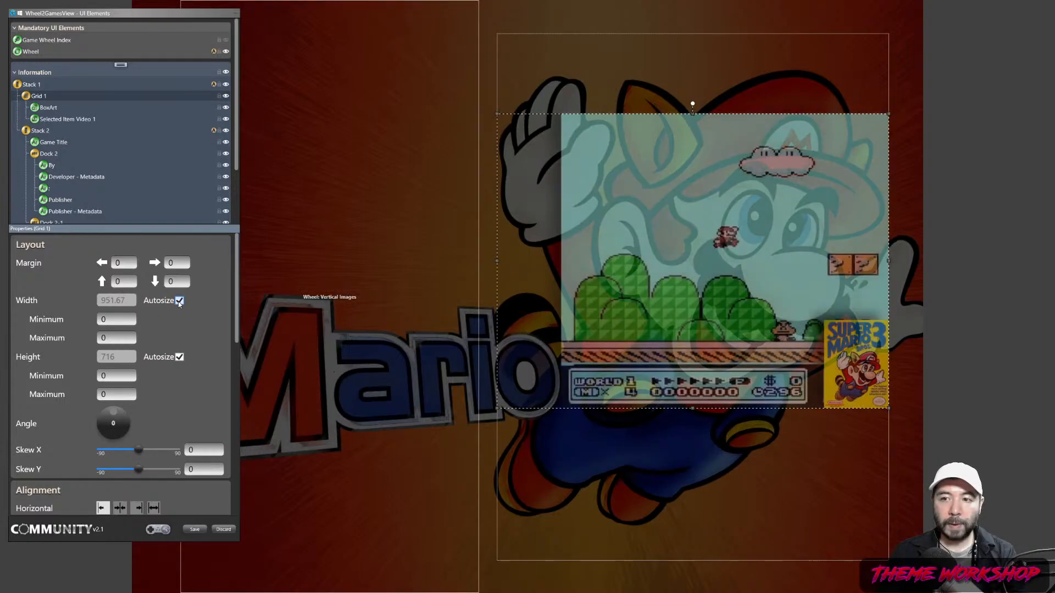
left_click(179, 302)
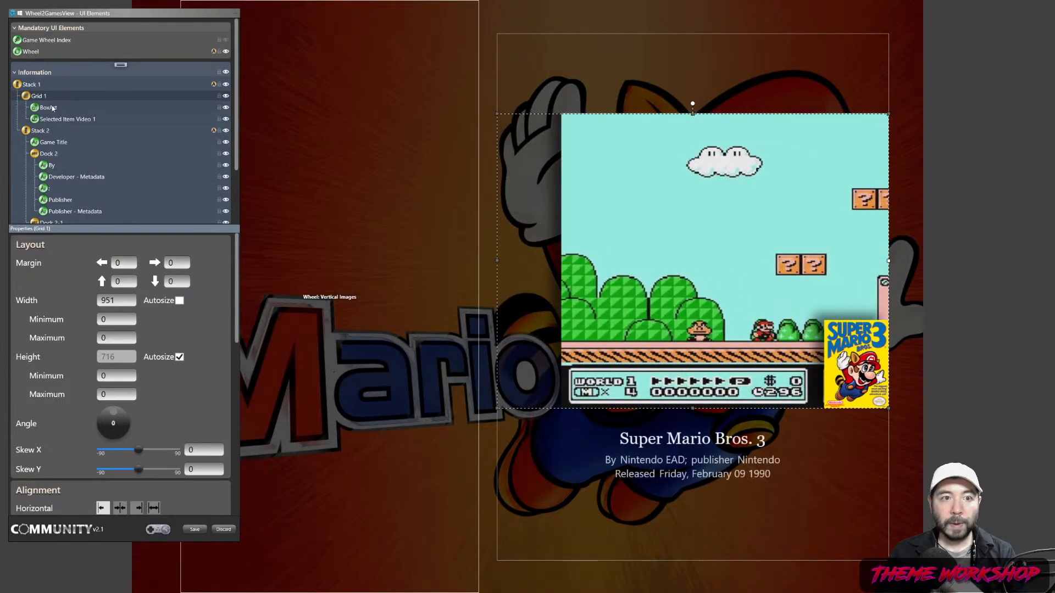
- Try autosizing the width and height of Selected Item Video 1 and narrowing it from its left edge, and undo these changes
left_click(51, 120)
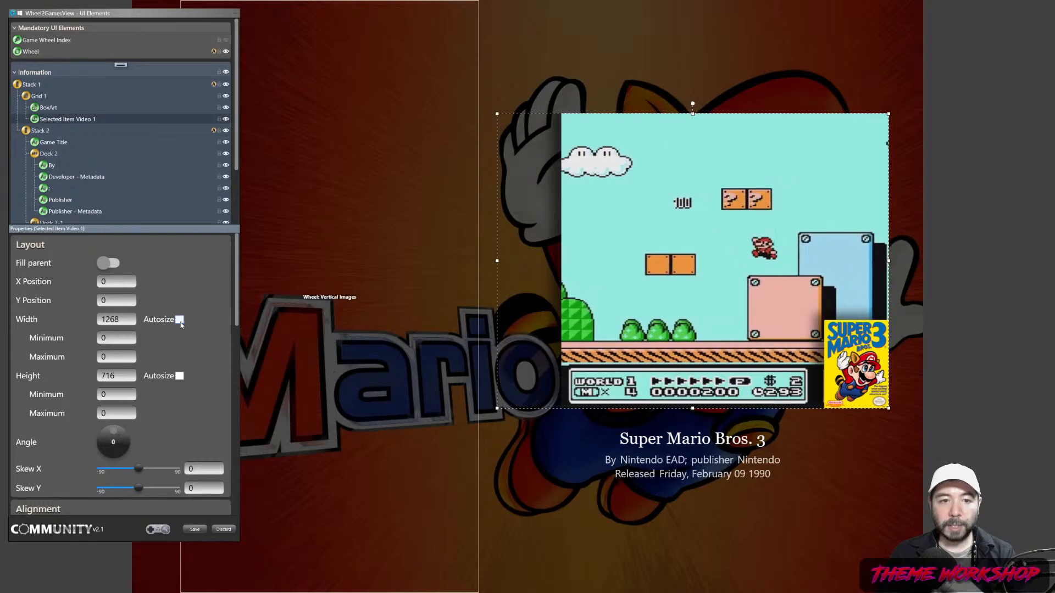
left_click(180, 320)
left_click(180, 321)
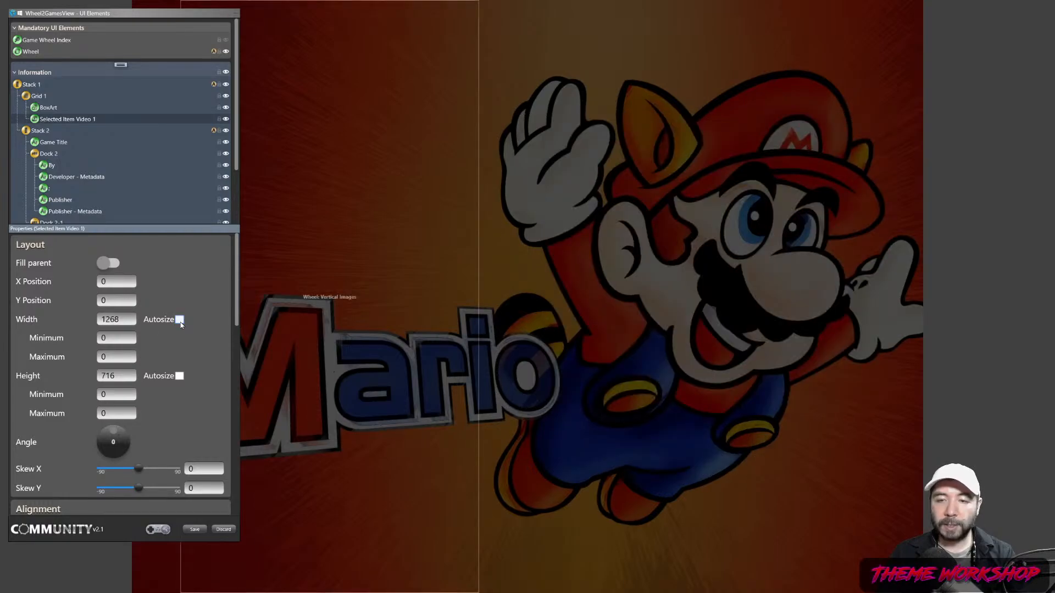
left_click(179, 376)
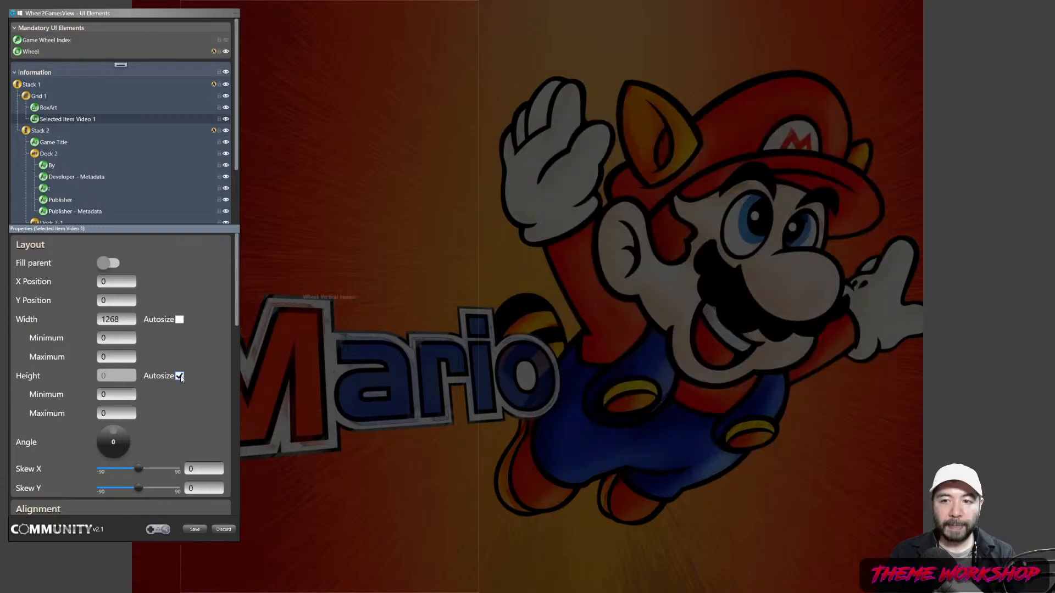
left_click(179, 376)
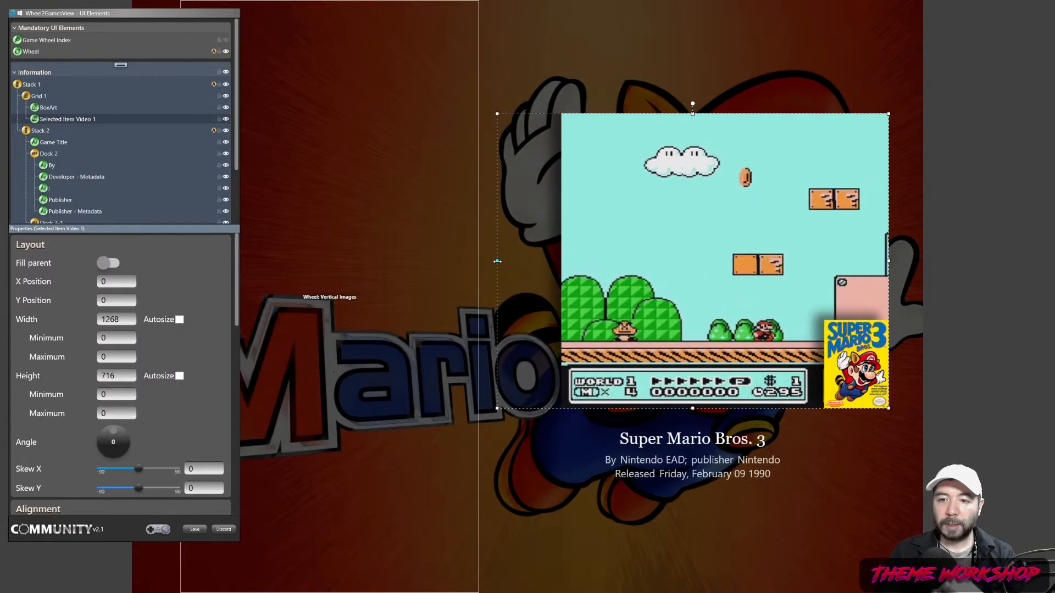
left_click_drag(497, 261, 509, 261)
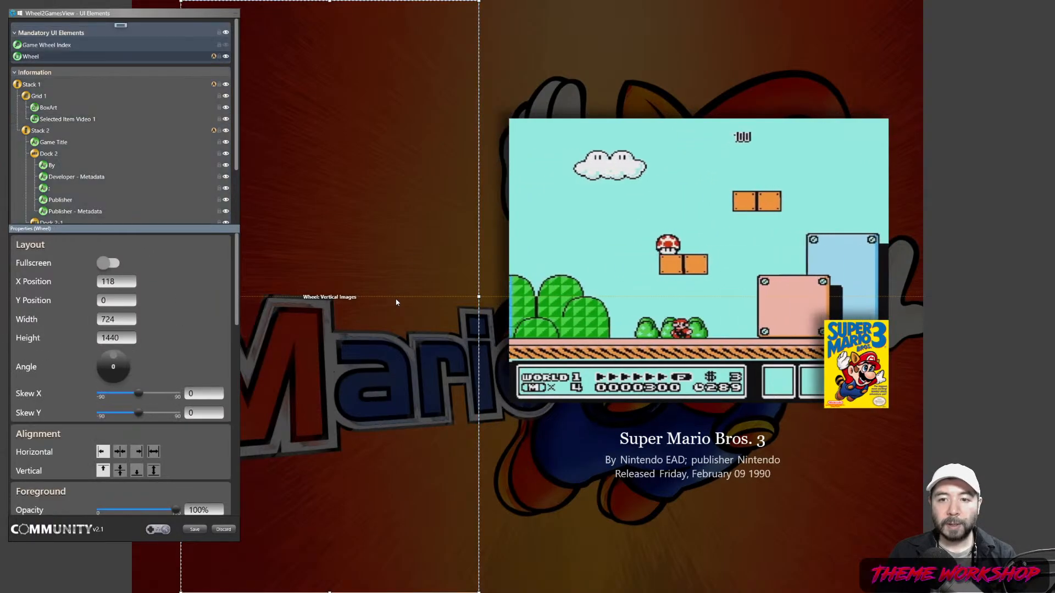
key("ctrl+z")
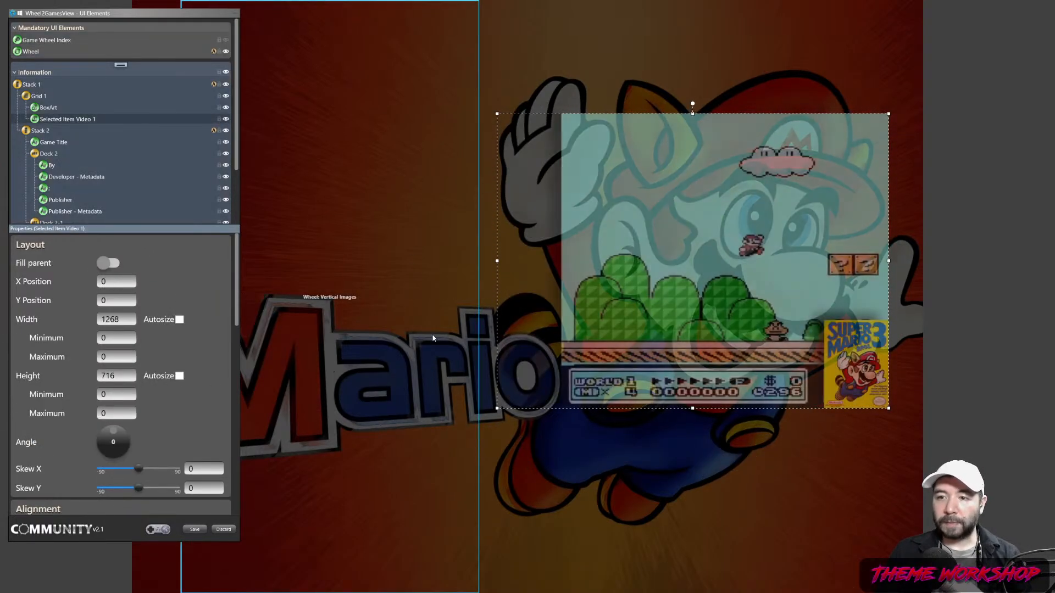
- Save the changes to the wheel view layout
left_click(194, 530)
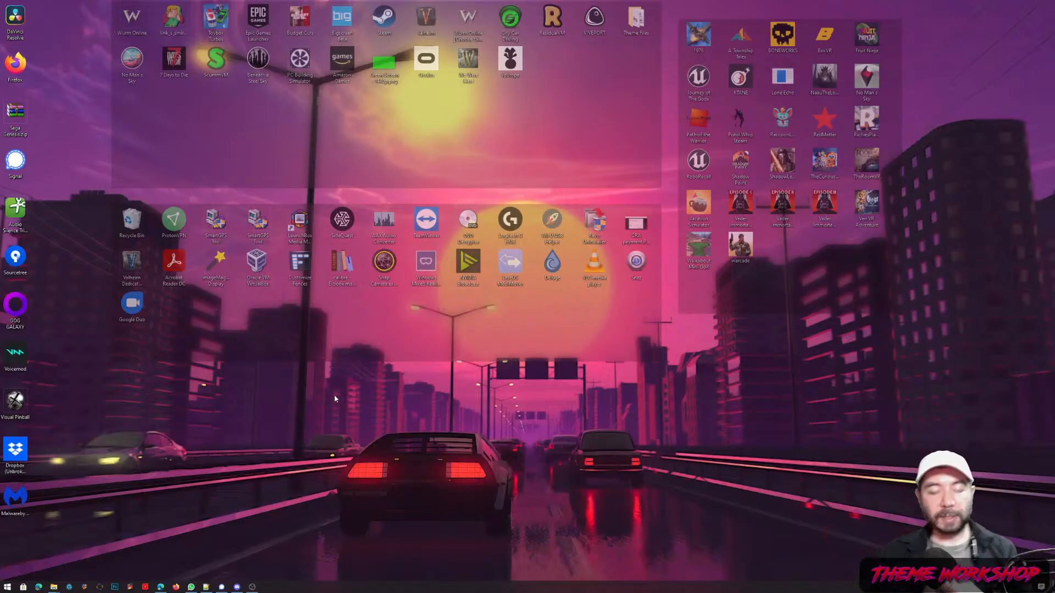
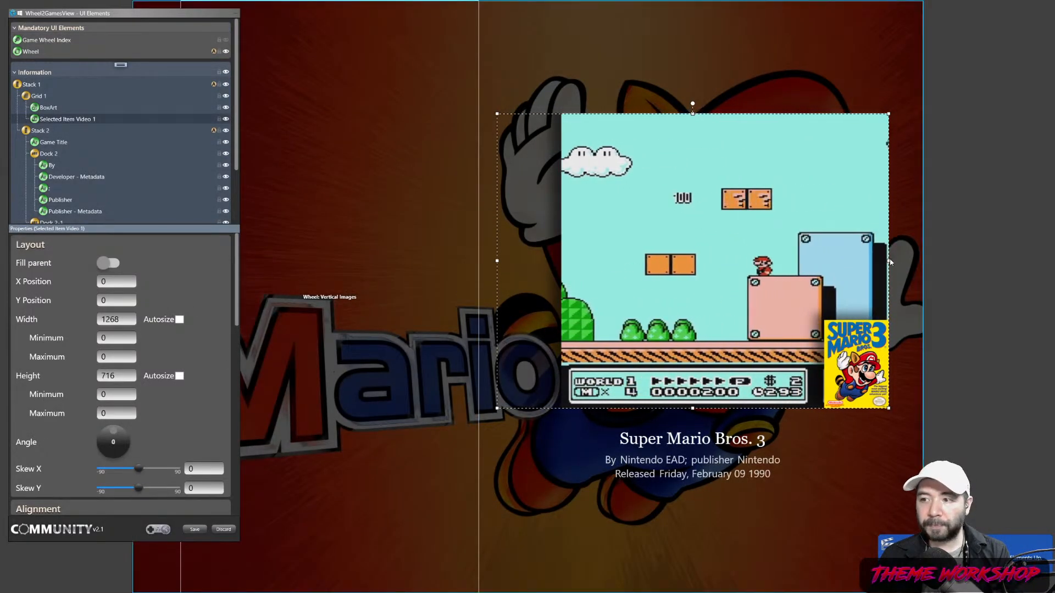
- Try narrowing Selected Item Video 1 from its right edge, and reset its X position to 0
left_click_drag(888, 264, 757, 265)
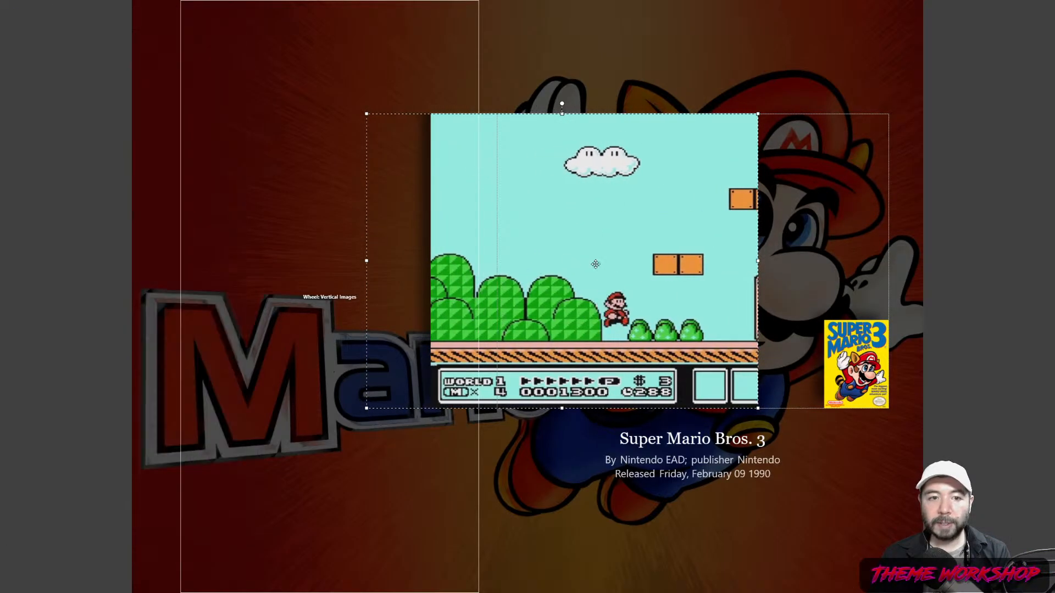
left_click_drag(126, 282, 63, 284)
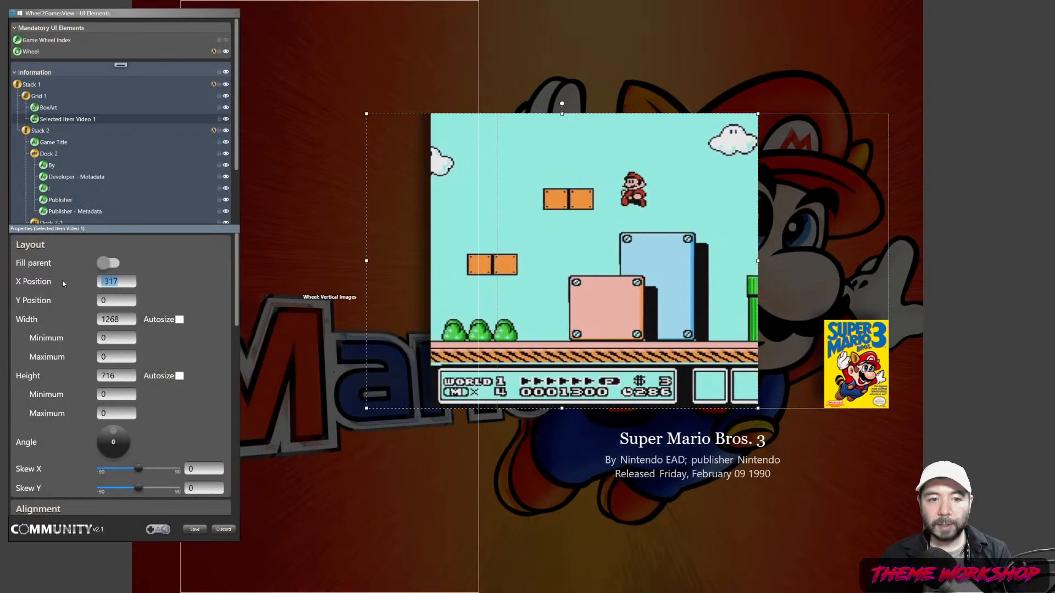
type("0")
key("Return")
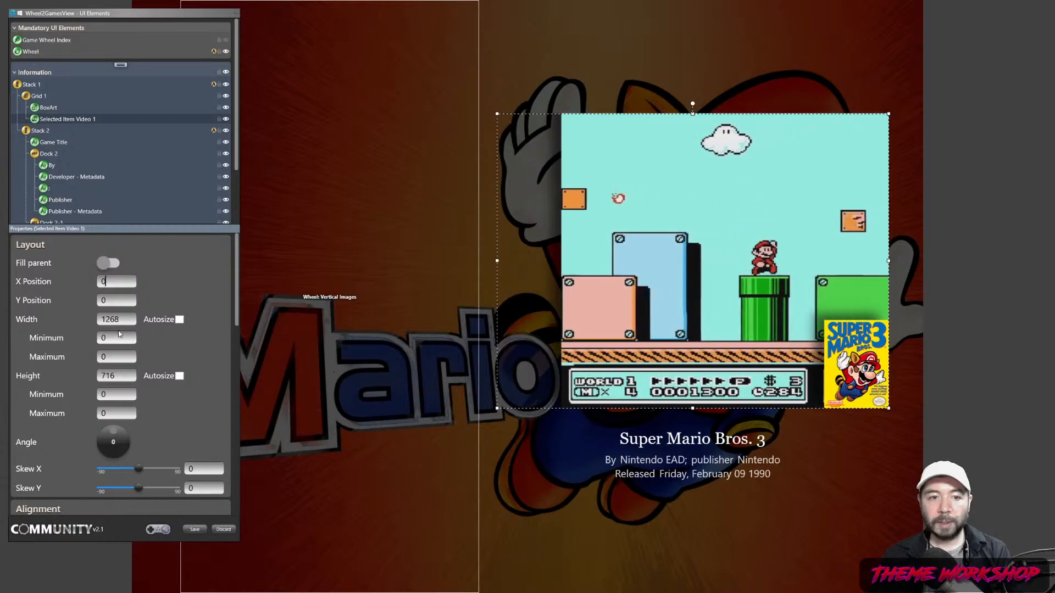
- Set the width of Selected Item Video 1 to 951 to match the width of Grid 1
left_click_drag(126, 320, 77, 322)
key("Return")
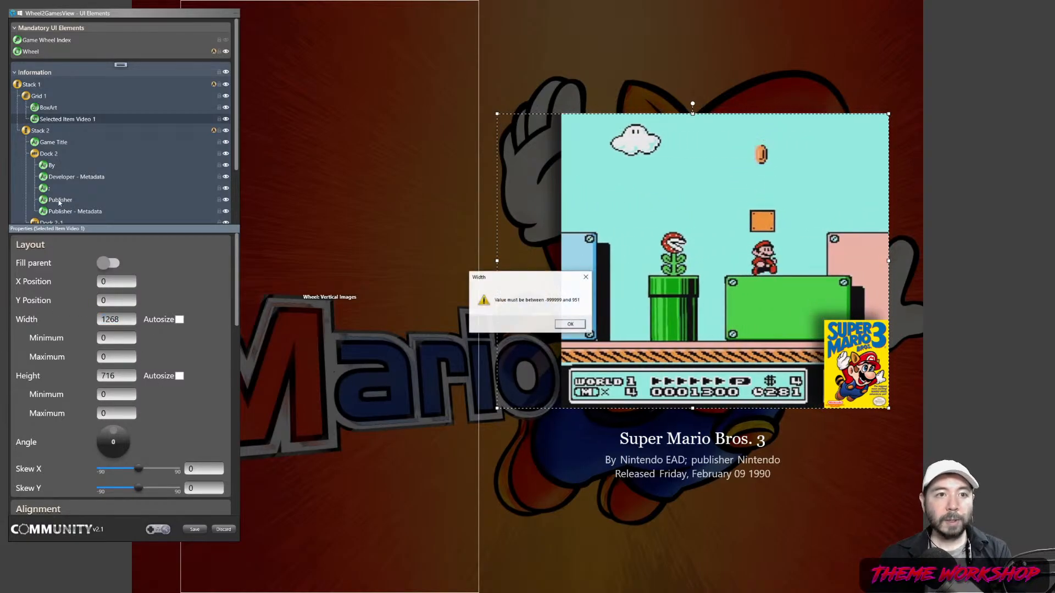
left_click(569, 325)
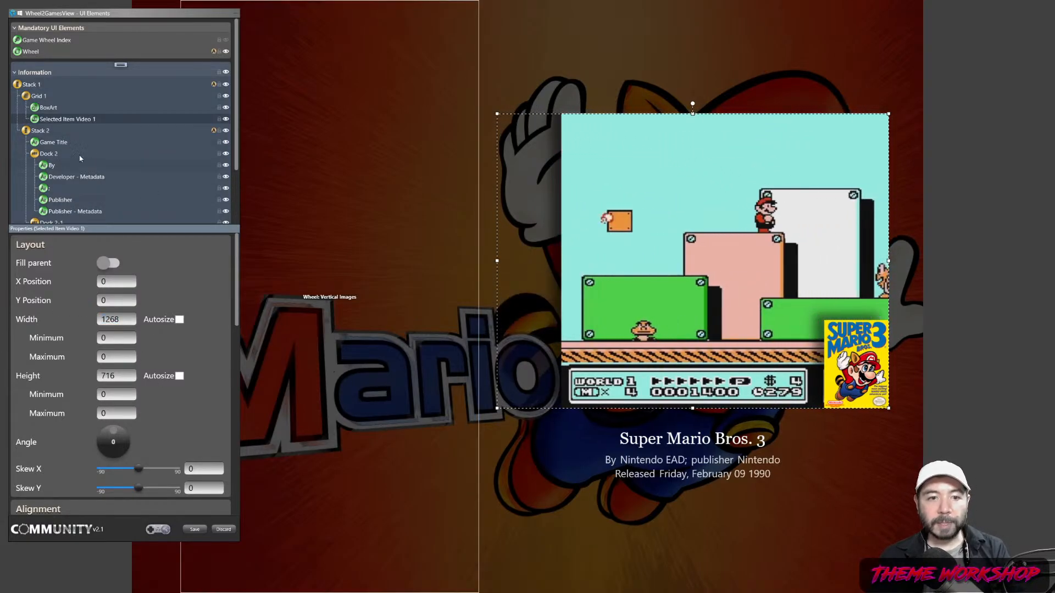
left_click(39, 96)
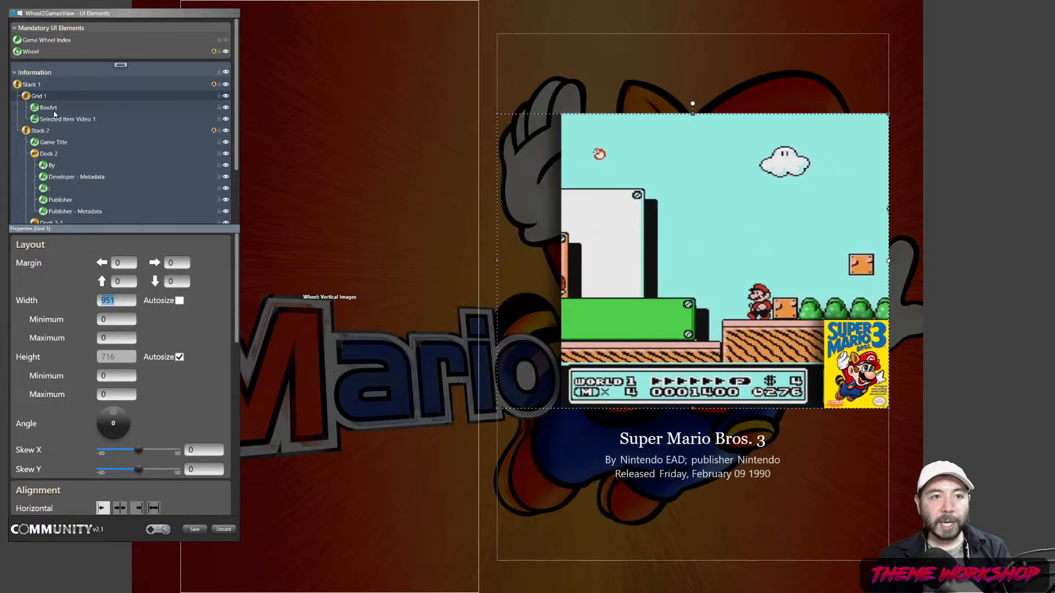
key("Down")
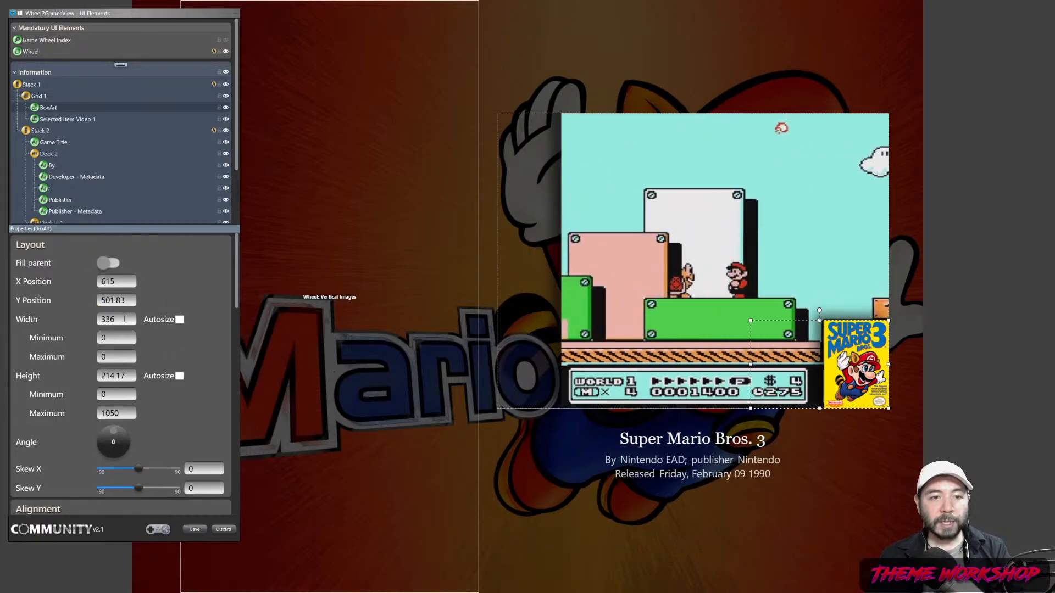
left_click(59, 119)
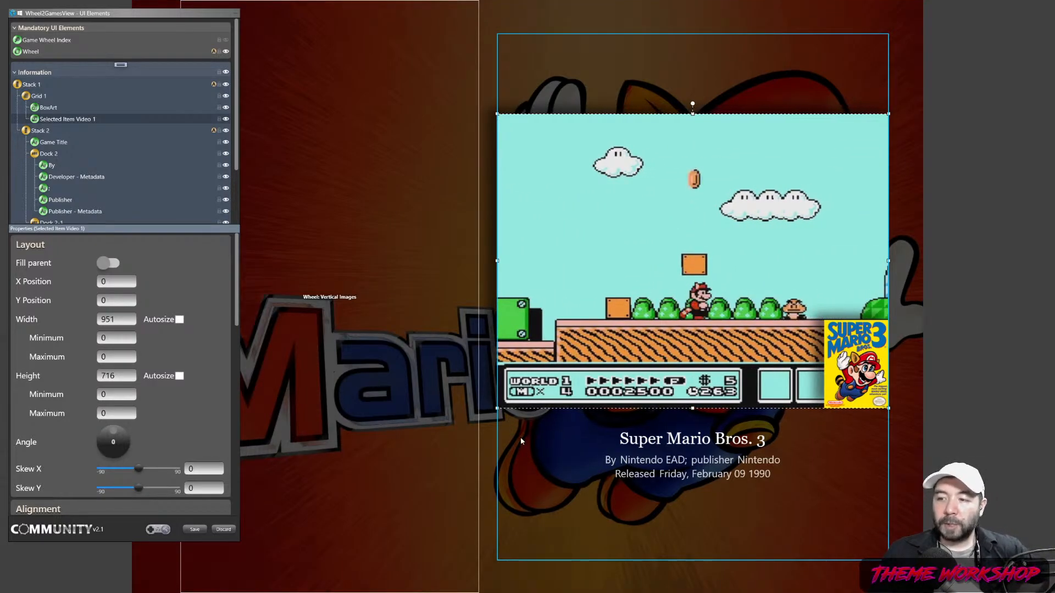
- Add an Opacity animation to BoxArt that runs Immediately, from the current opacity to 100%
left_click(48, 108)
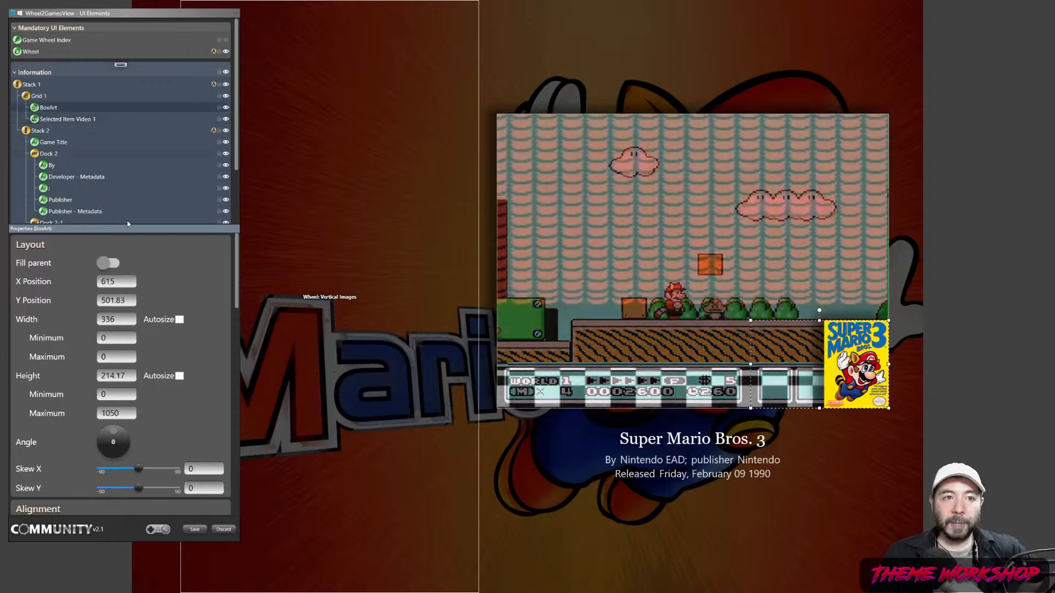
scroll(239, 324, "down", 1)
left_click_drag(239, 324, 255, 505)
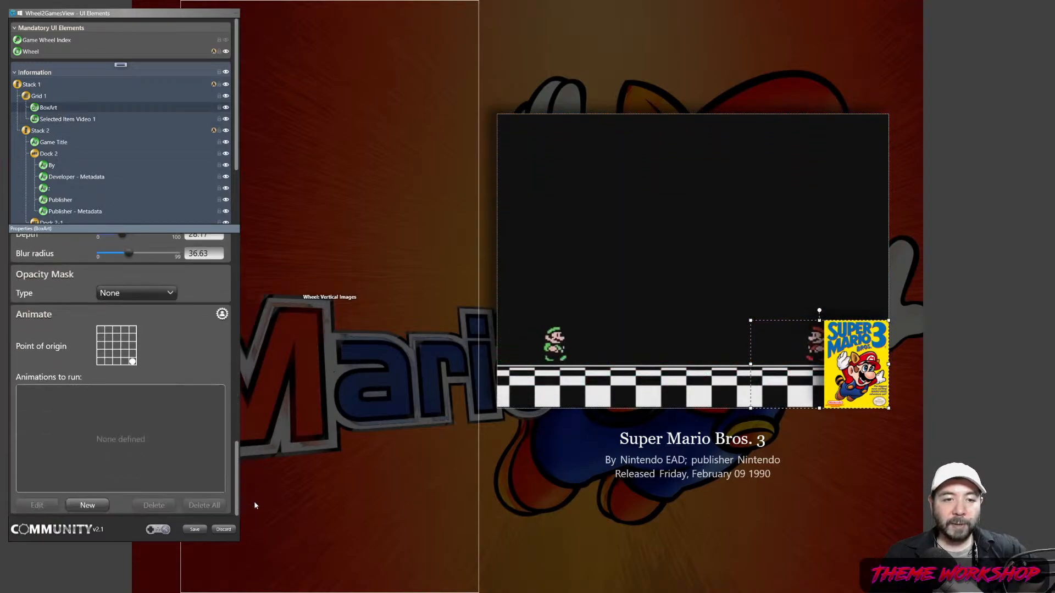
left_click(87, 505)
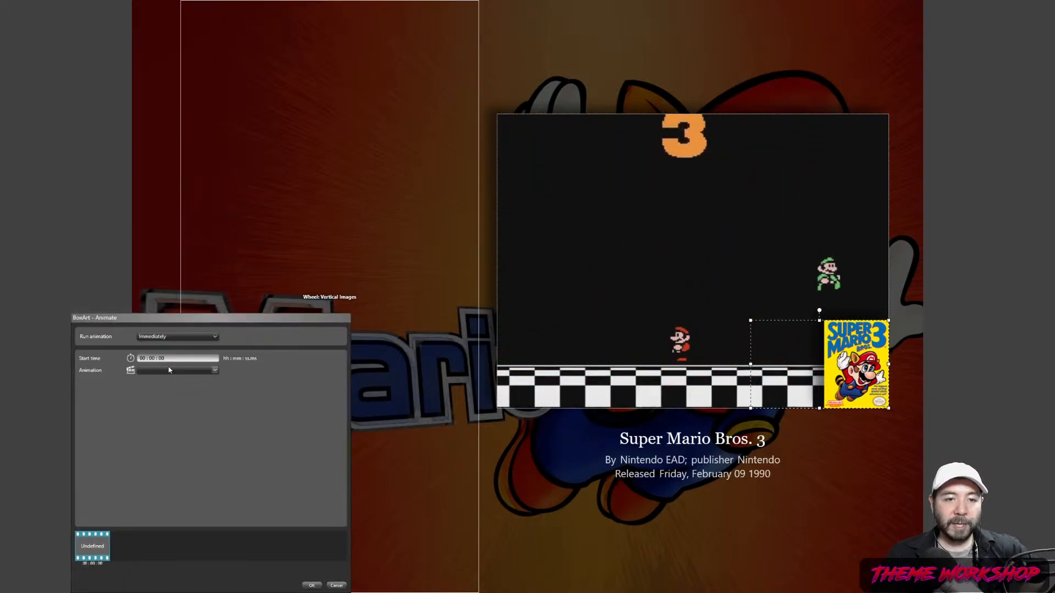
left_click(165, 370)
left_click(156, 406)
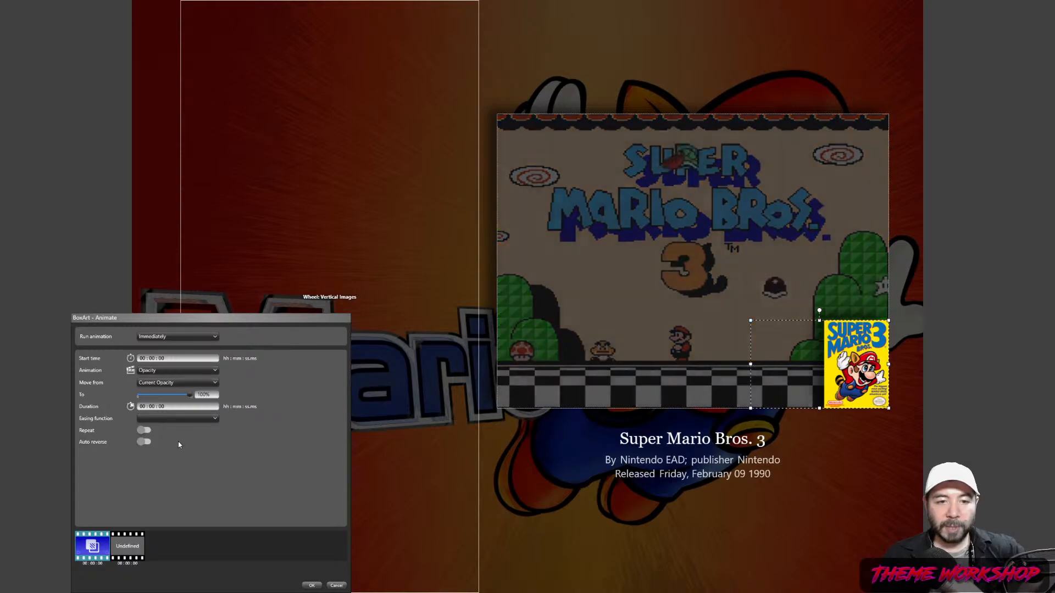
left_click(310, 585)
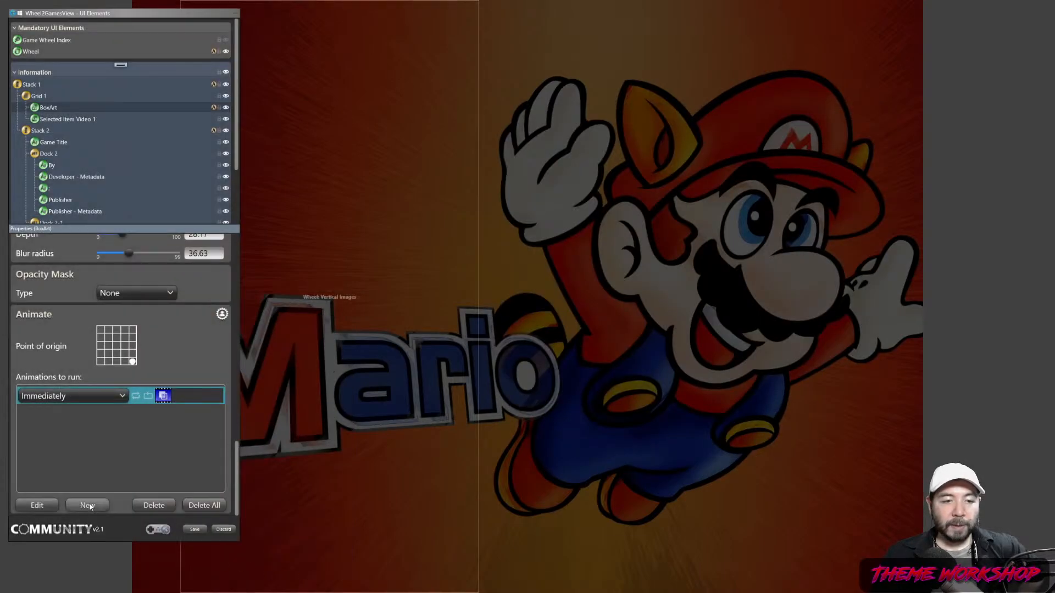
- Add a second BoxArt animation that runs During Selection, using Opacity from the current opacity to 100%
left_click(88, 505)
left_click(173, 371)
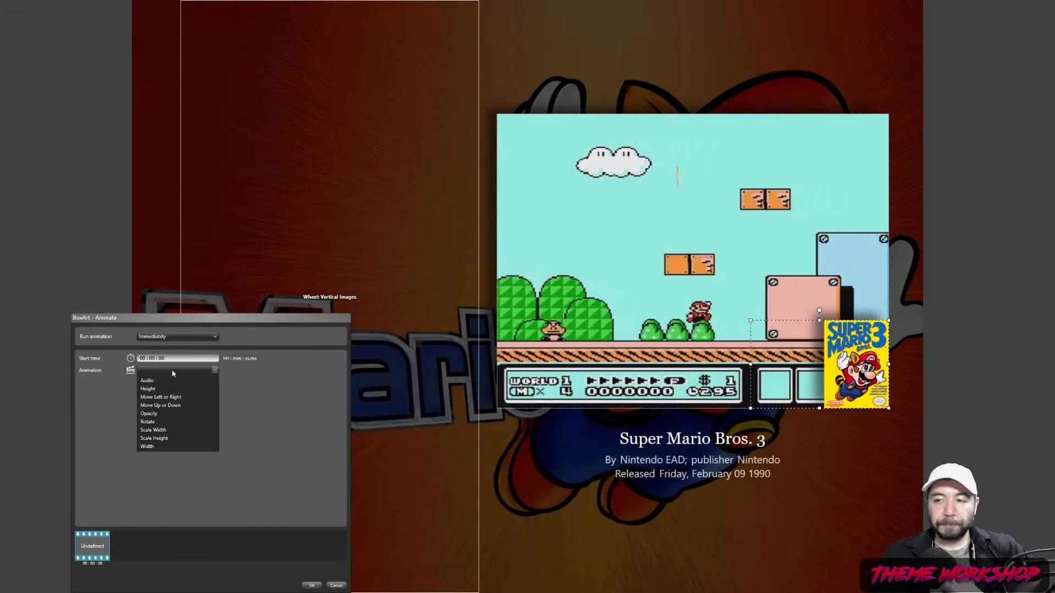
left_click(167, 405)
left_click(154, 336)
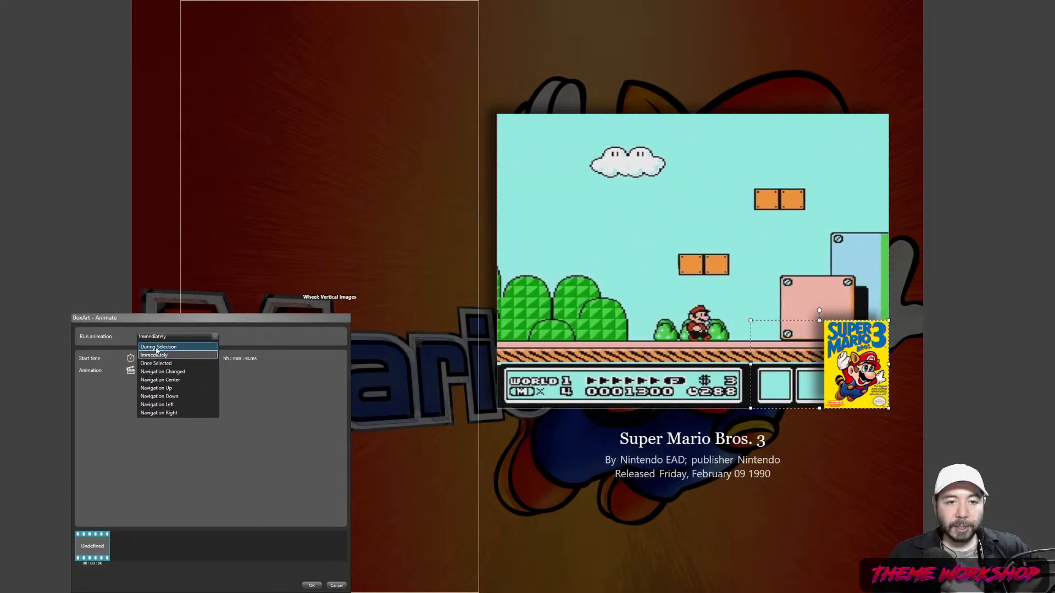
left_click(158, 347)
left_click(157, 370)
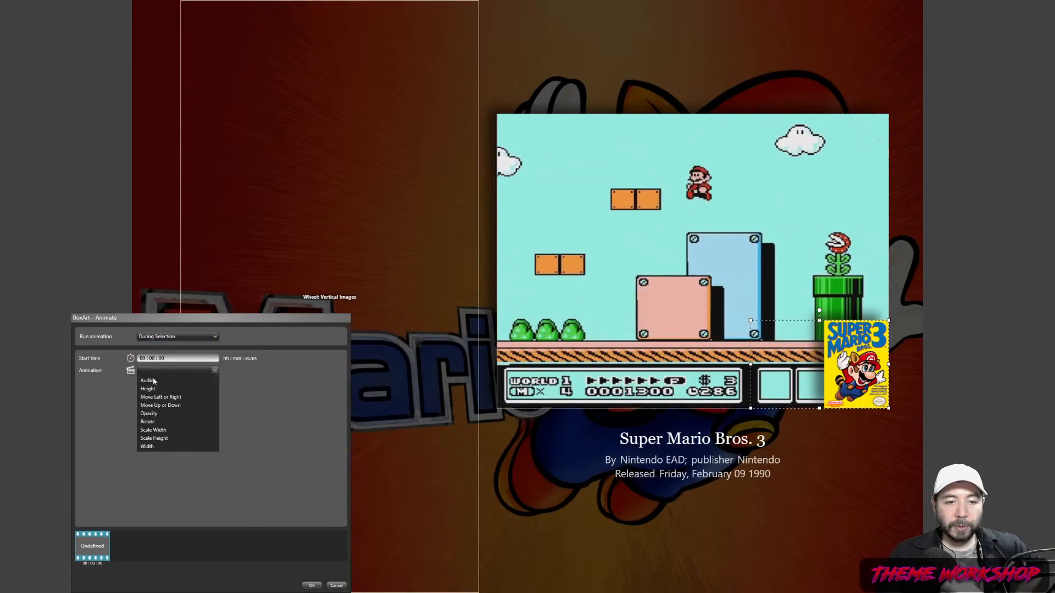
left_click(153, 414)
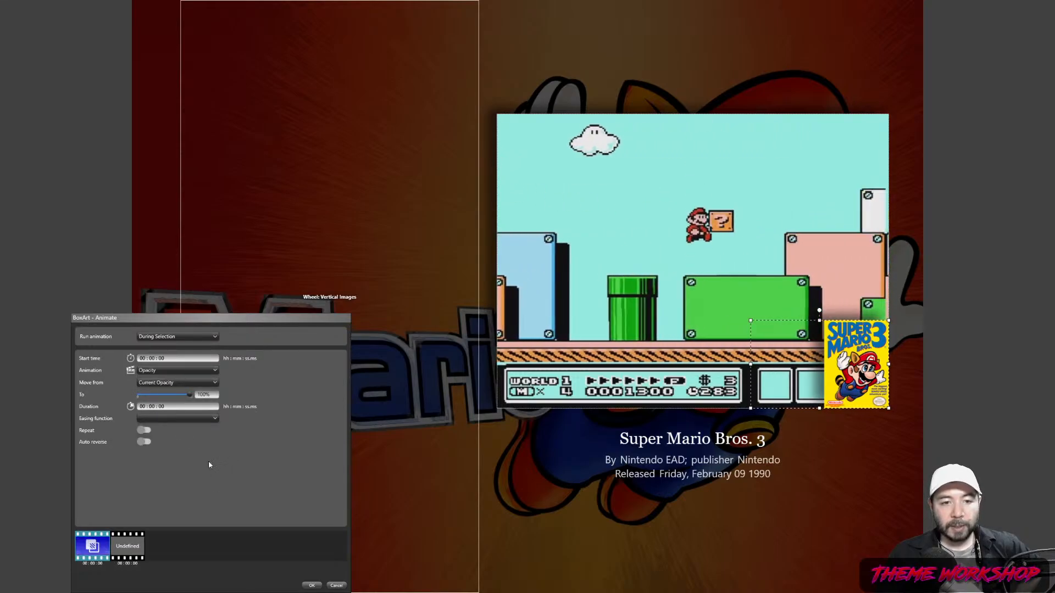
left_click(311, 586)
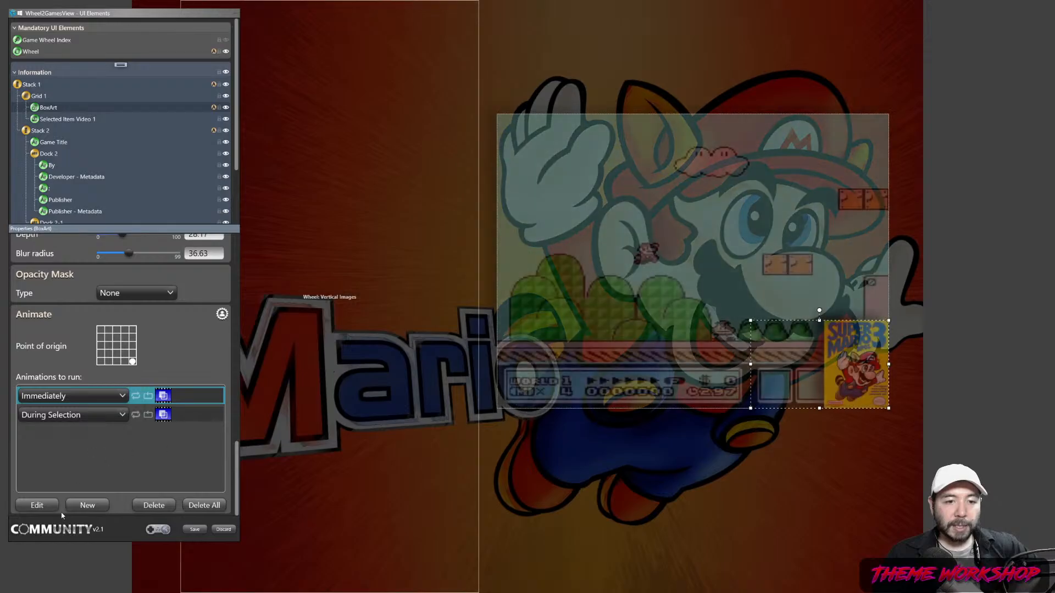
- Add a third BoxArt animation that runs Once Selected, using Opacity from the current opacity to 100% with a duration of 0.25 seconds
left_click(86, 505)
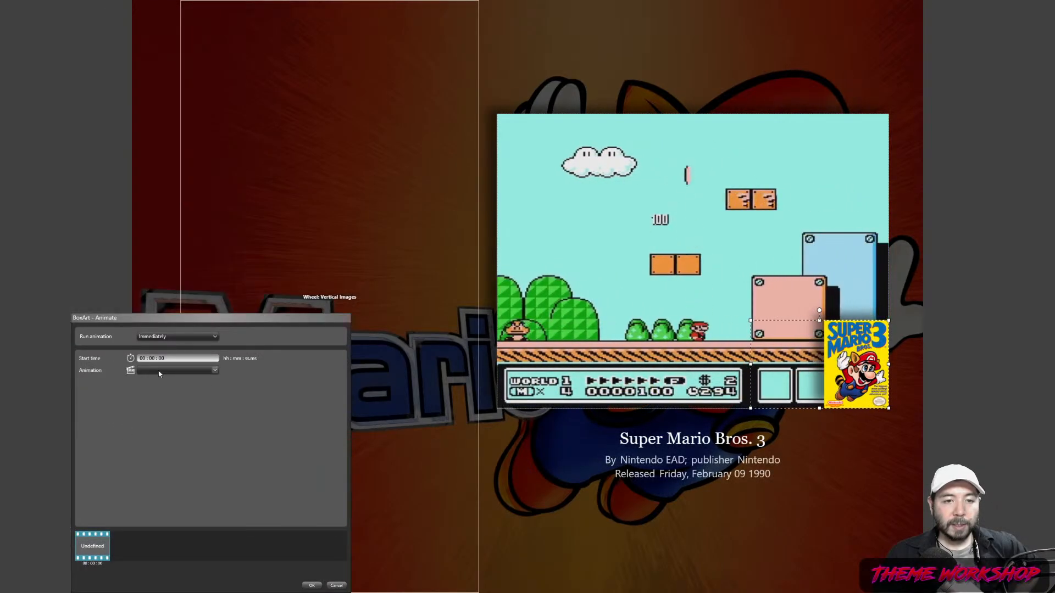
left_click(158, 374)
left_click(159, 337)
left_click(159, 338)
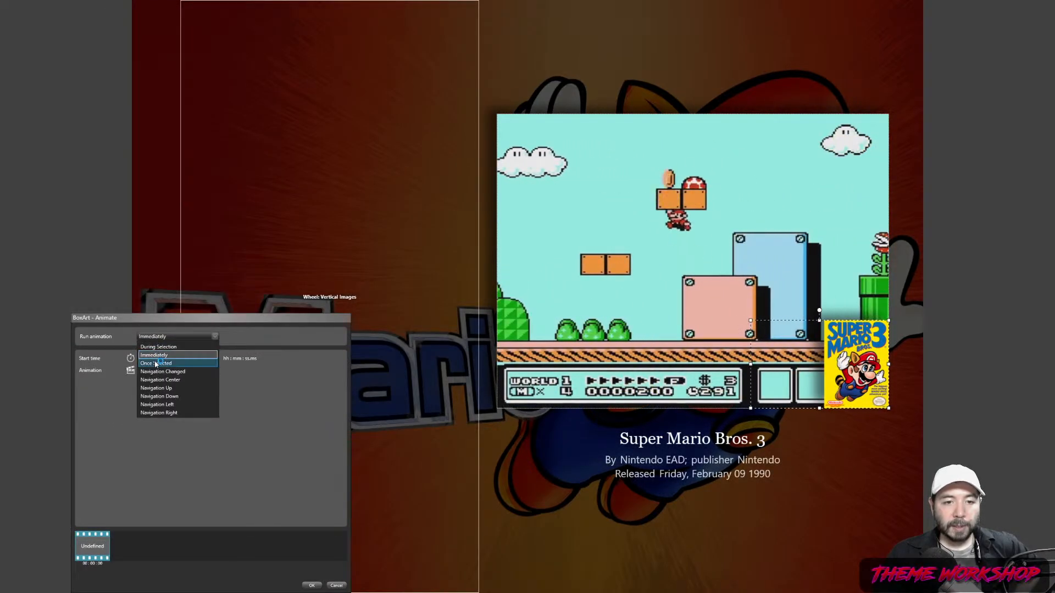
left_click(156, 364)
left_click(159, 372)
left_click(156, 414)
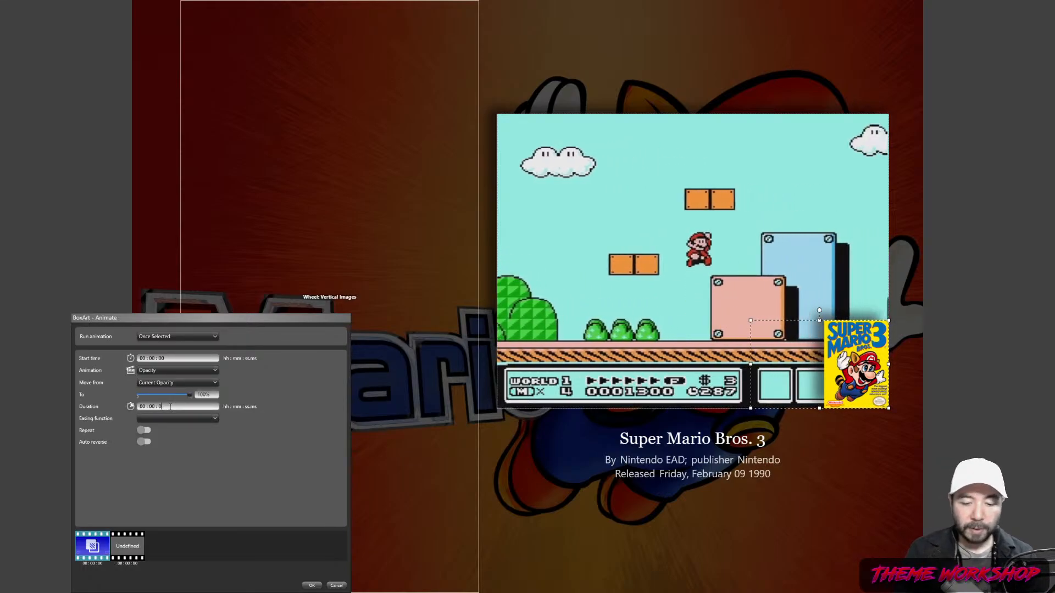
key("BackSpace")
type(".")
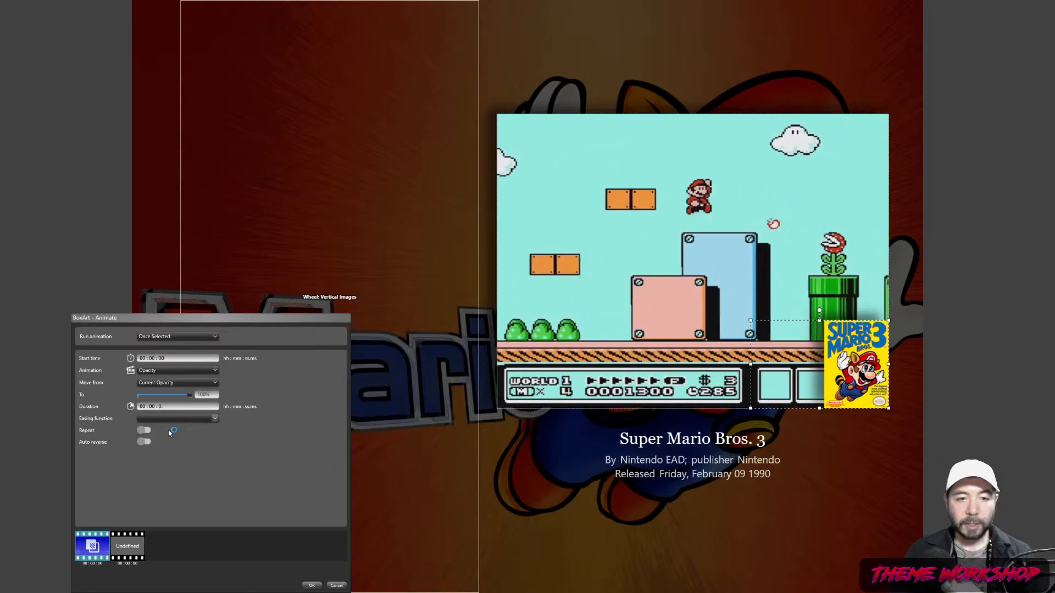
key("BackSpace")
type("0.25")
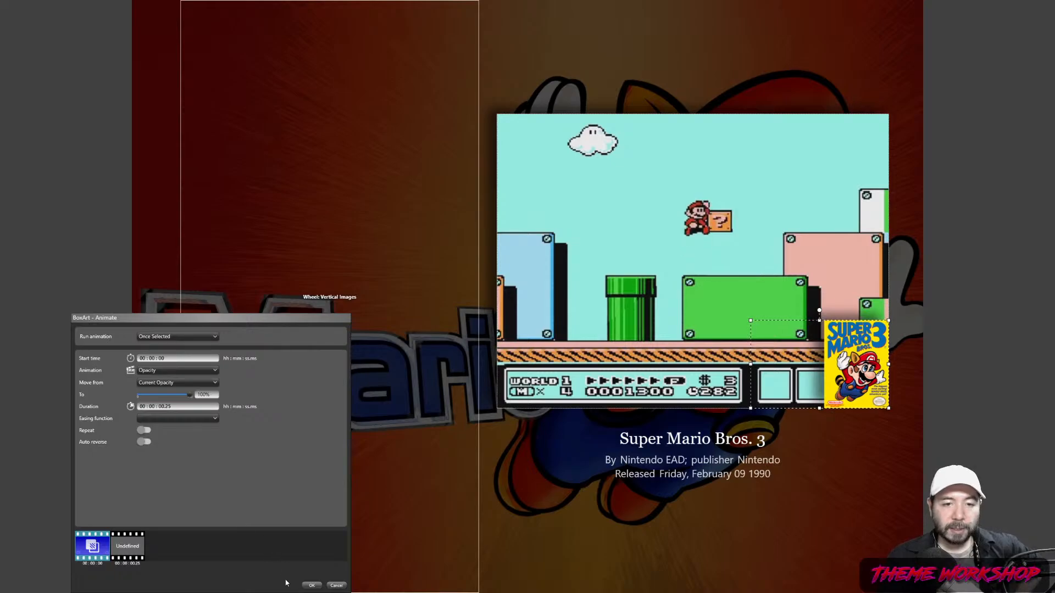
- Add a second Opacity segment to BoxArt's Once Selected animation, starting at 8 seconds and lasting 0.5 seconds, and accept the animation
left_click(127, 546)
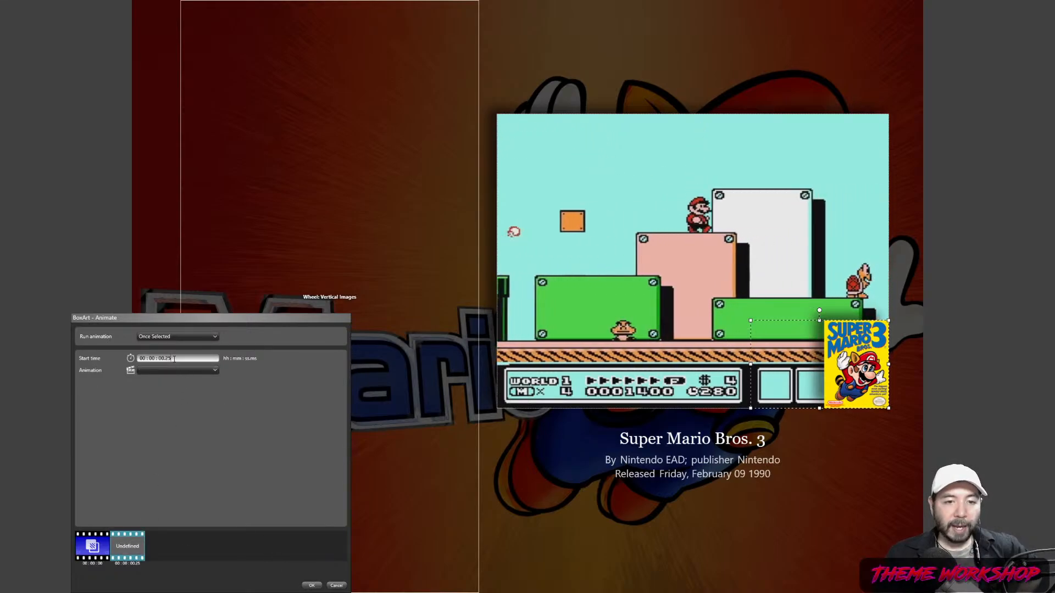
key("BackSpace")
key("BackSpace")
key("BackSpace")
type("8")
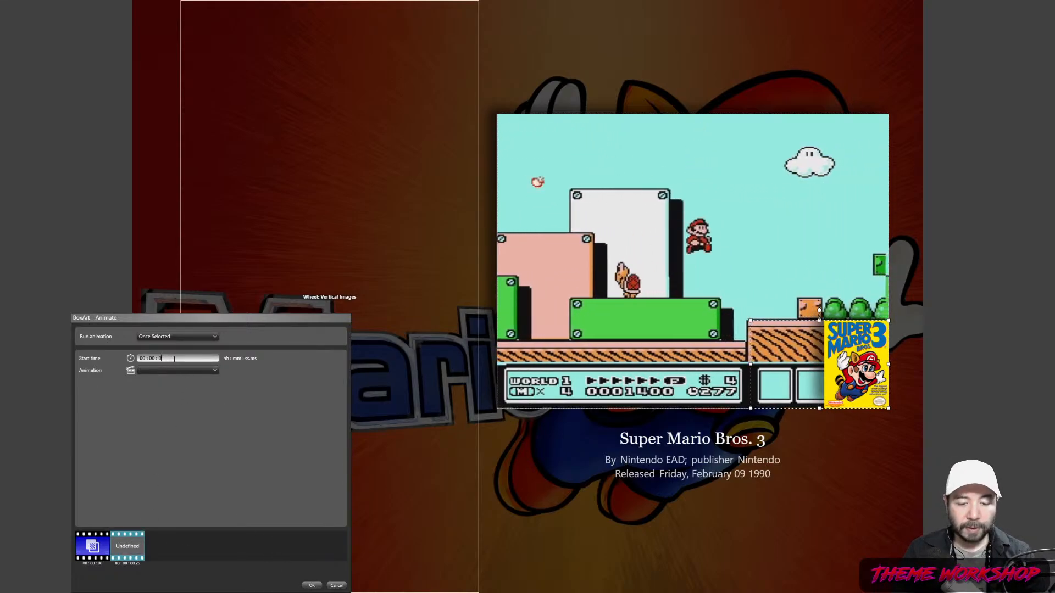
left_click(165, 371)
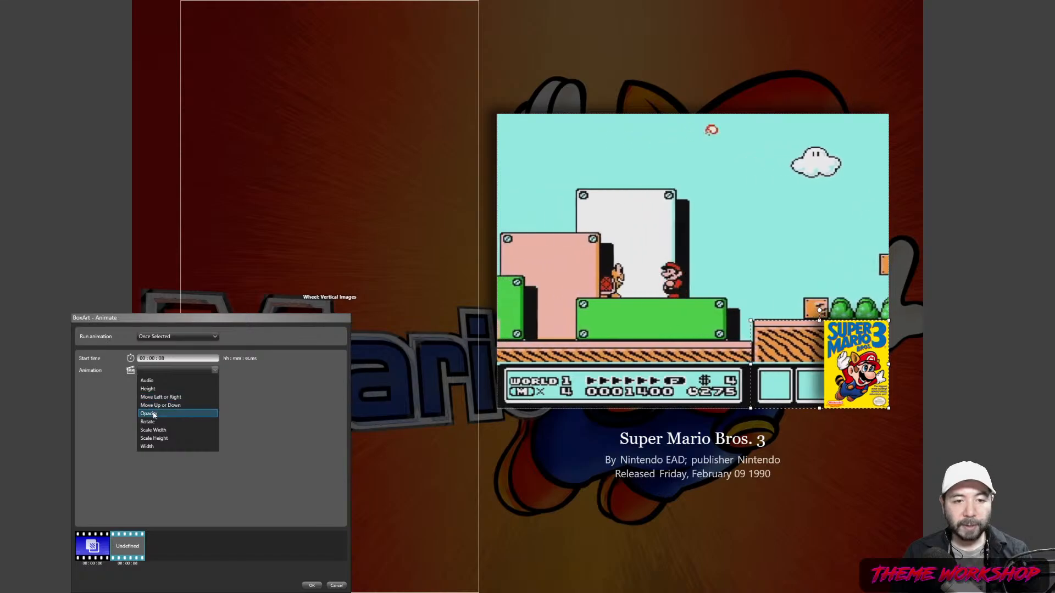
left_click(157, 378)
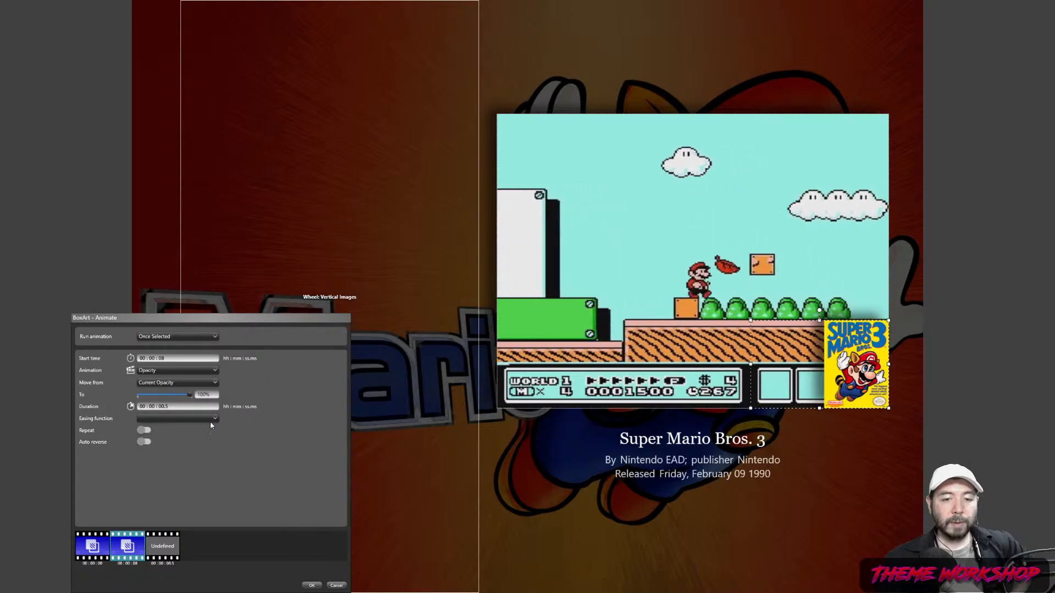
left_click(312, 585)
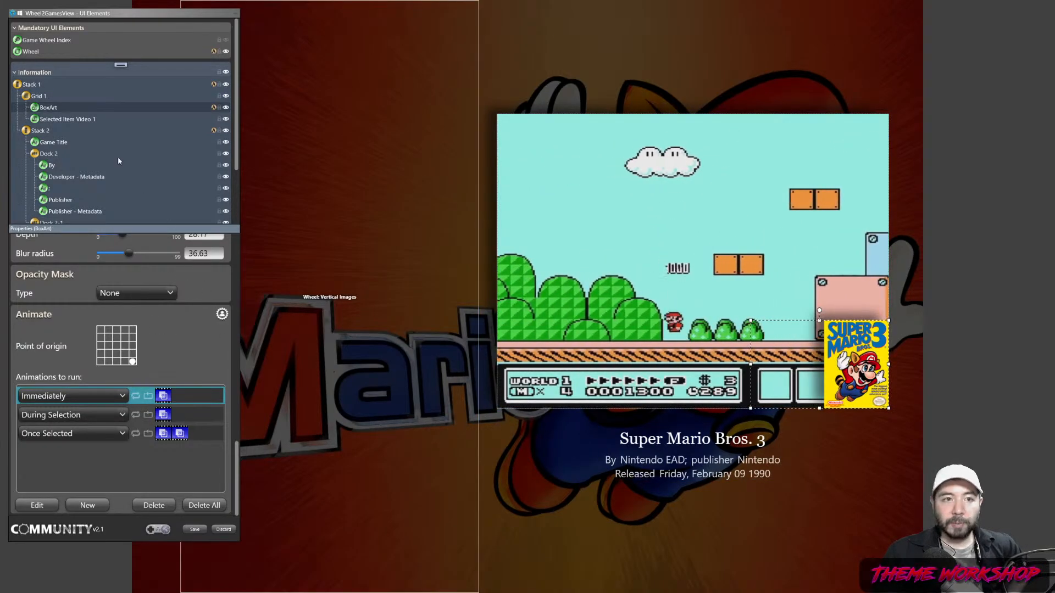
- Save the view with BoxArt aligned horizontally to the right
left_click_drag(237, 457, 231, 300)
left_click(137, 340)
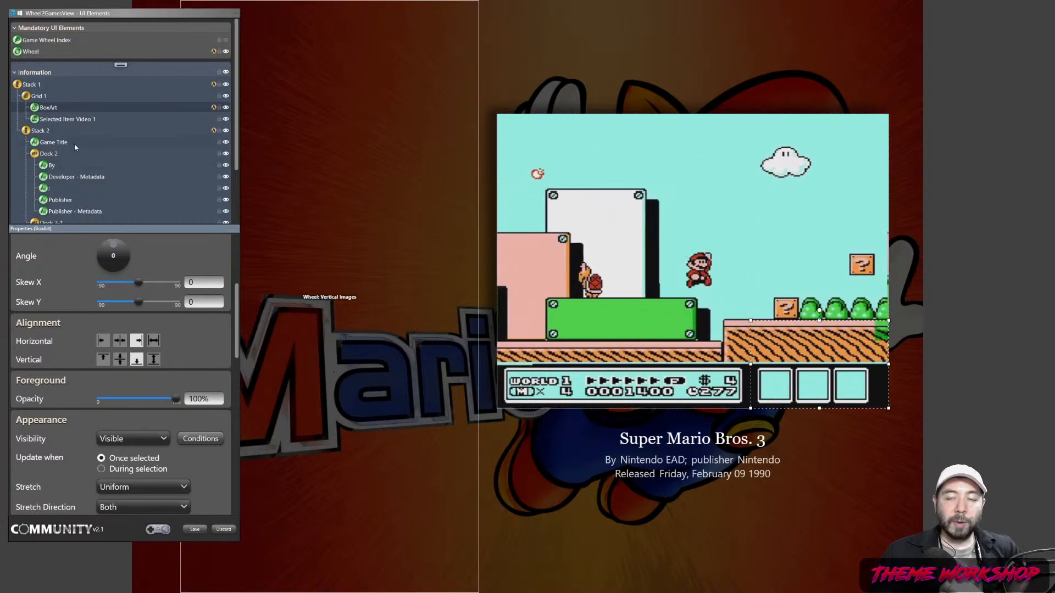
left_click(195, 529)
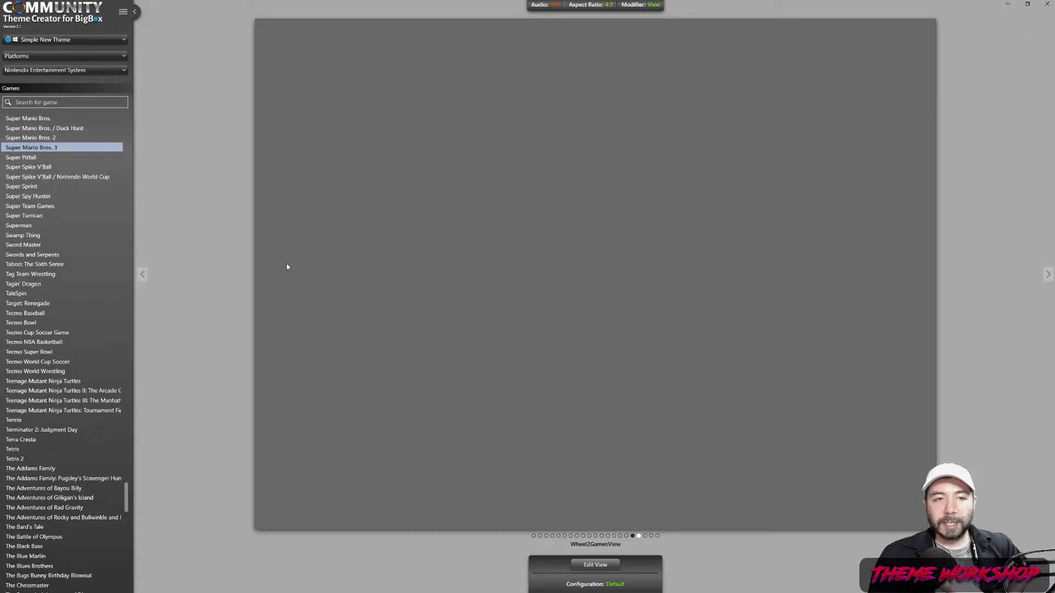
- Switch the previewed platform to Nintendo Wii U
scroll(44, 317, "up", 13)
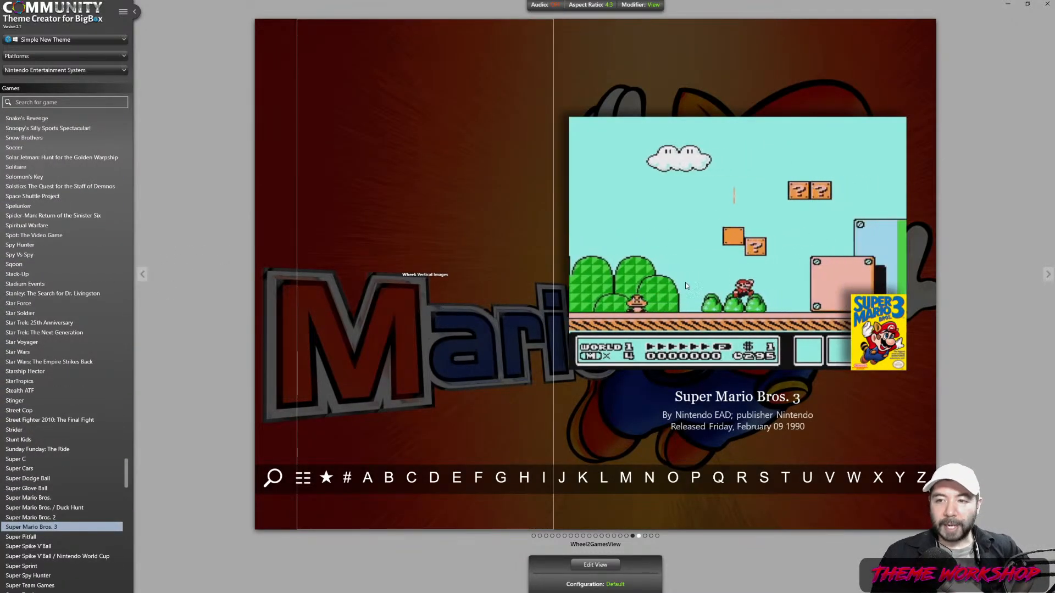
scroll(47, 266, "down", 10)
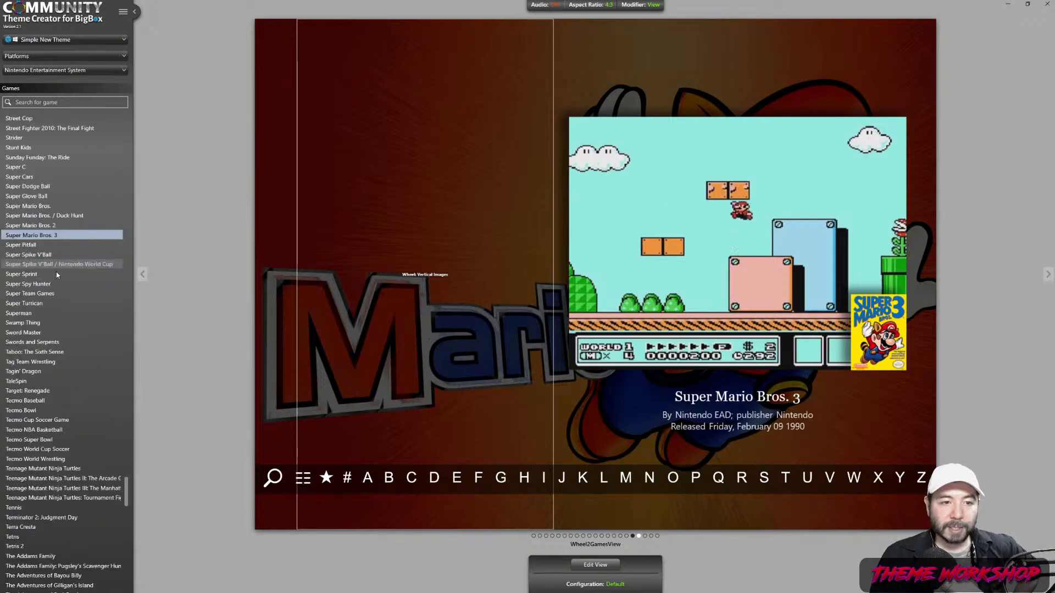
scroll(47, 266, "up", 9)
left_click(77, 70)
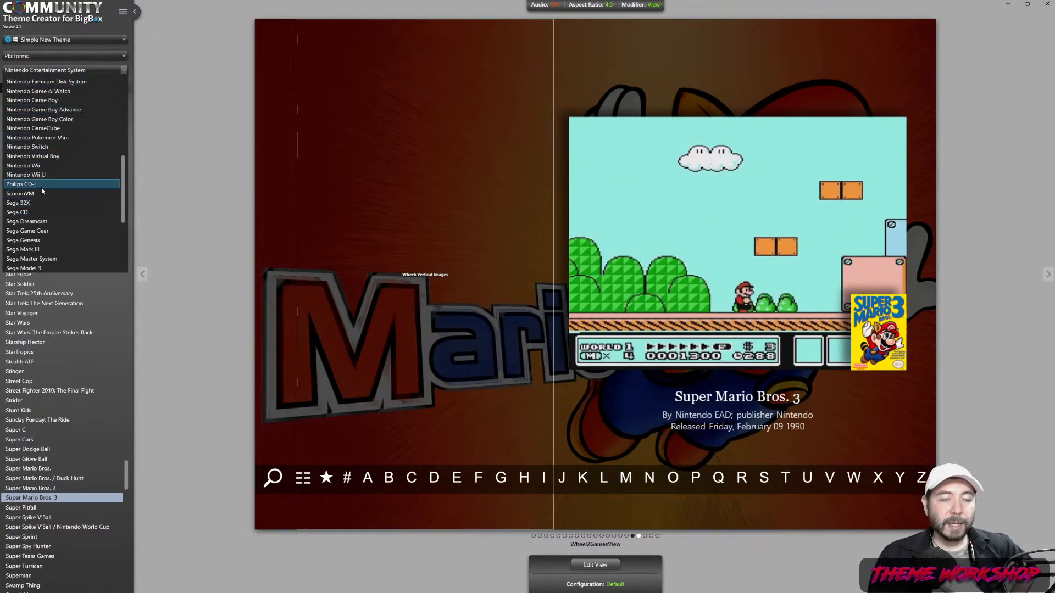
left_click(66, 175)
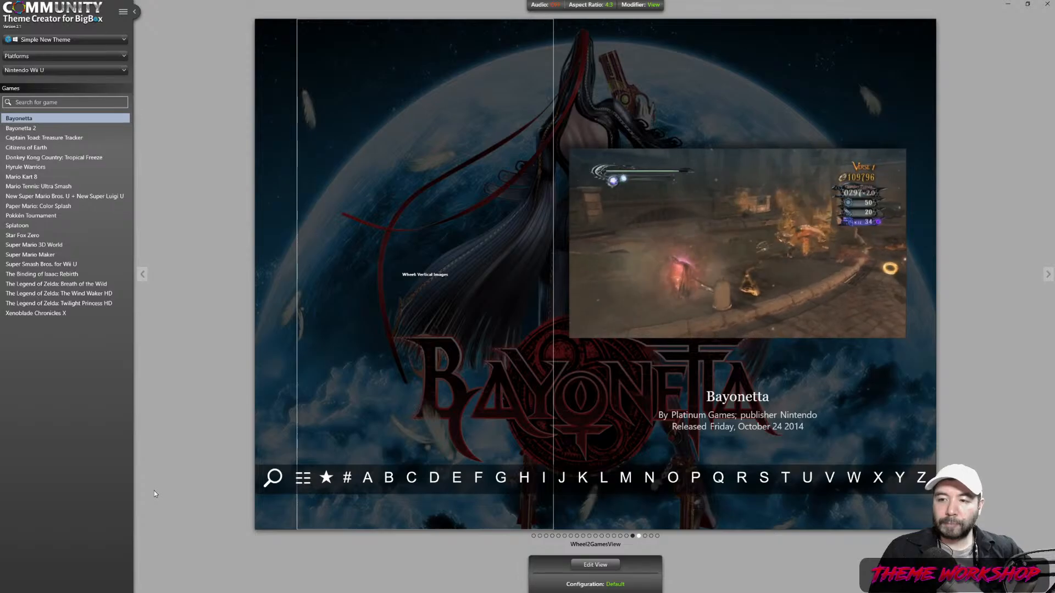
- Reopen the wheel's games view for editing and duplicate Selected Item Video 1 inside Grid 1
left_click(593, 567)
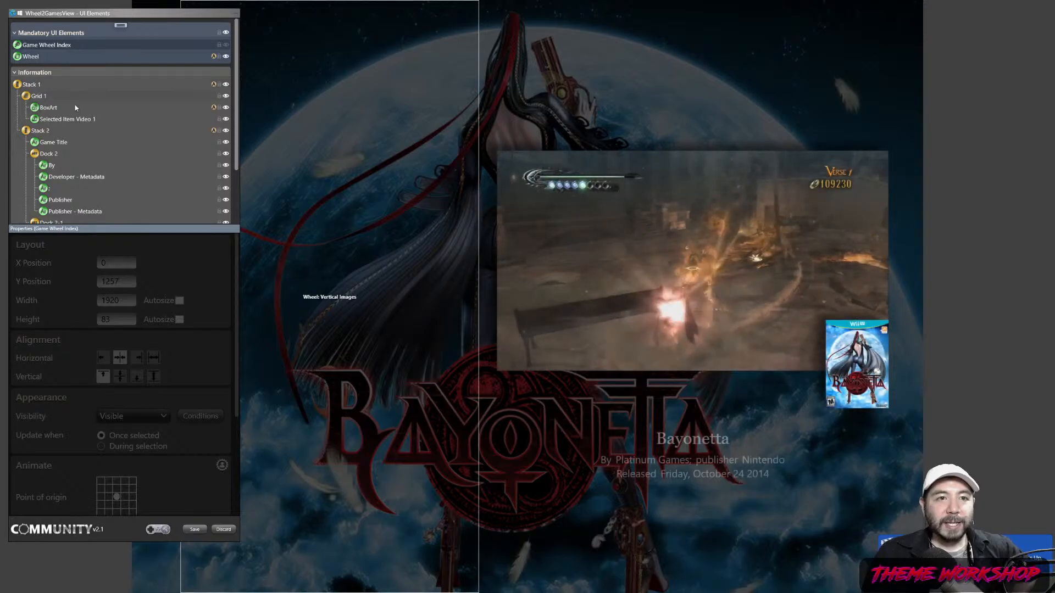
right_click(76, 123)
left_click(100, 176)
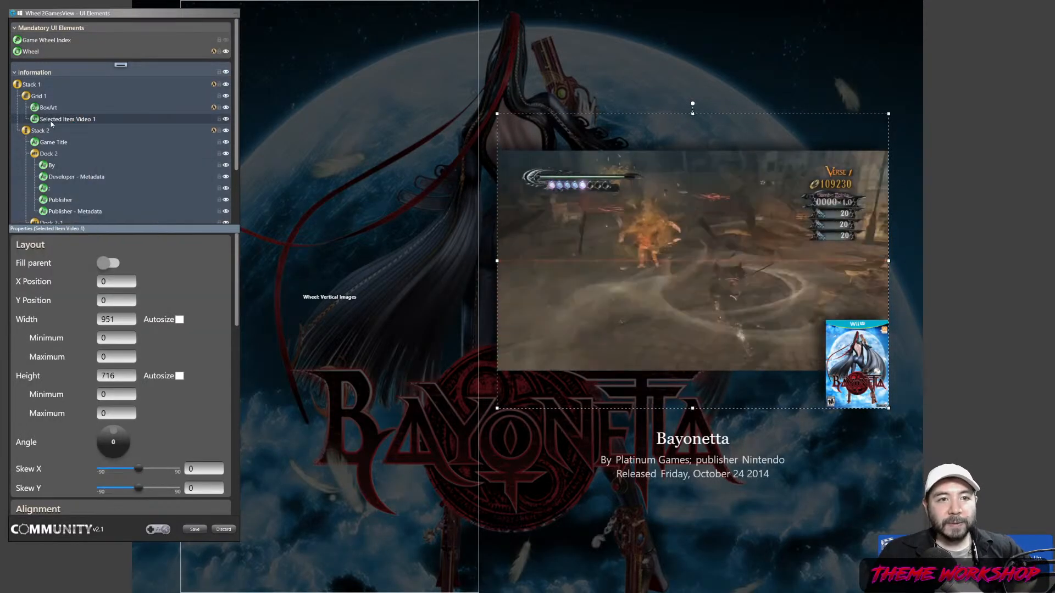
right_click(53, 120)
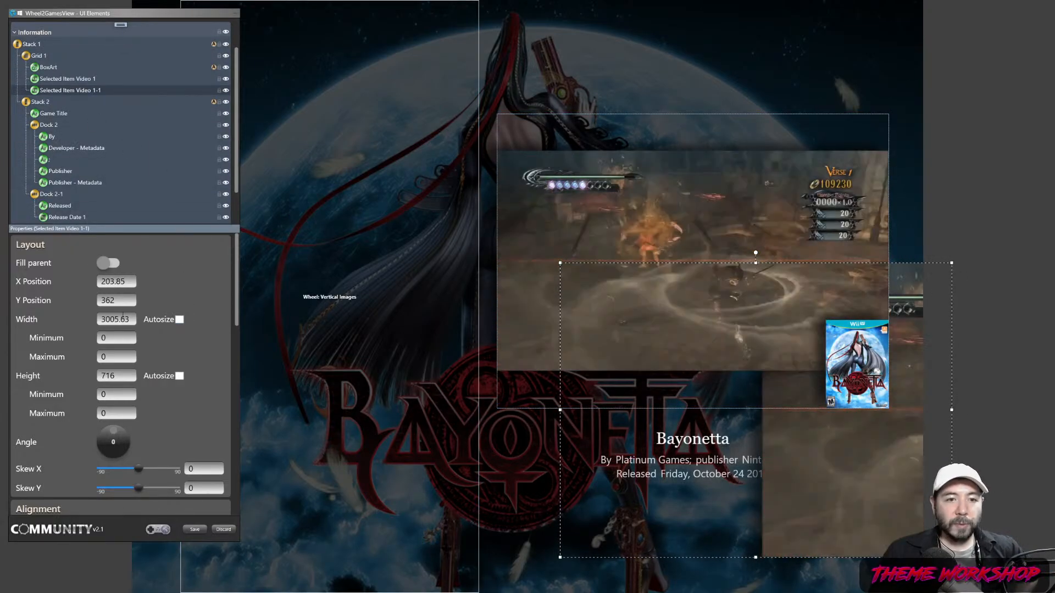
- Compare the widths of Selected Item Video 1, Grid 1 and Stack 1, and try giving Selected Item Video 1-1 Grid 1's width of 1268
left_click(57, 80)
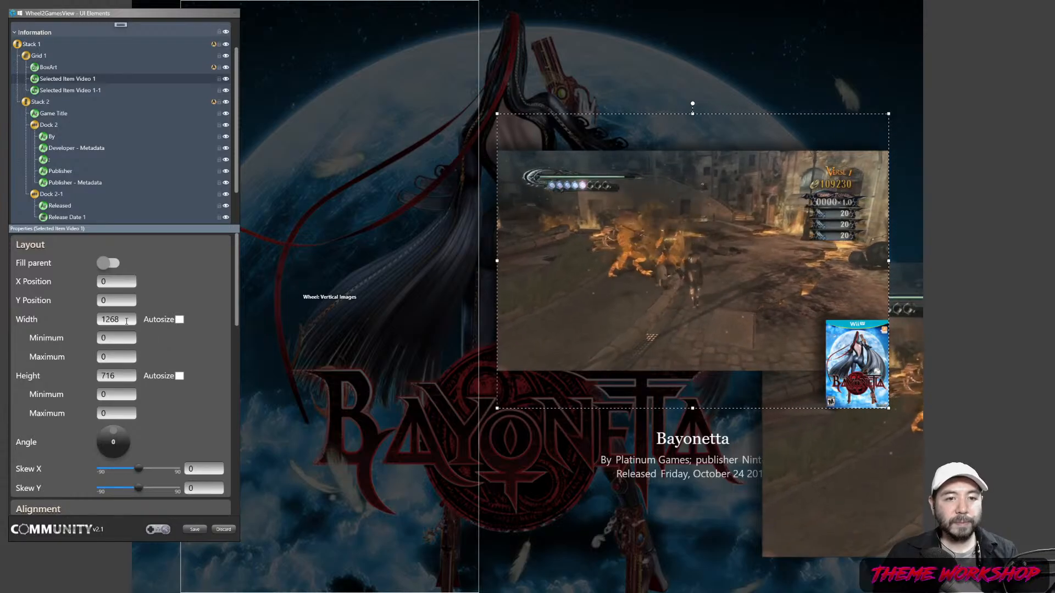
left_click(39, 56)
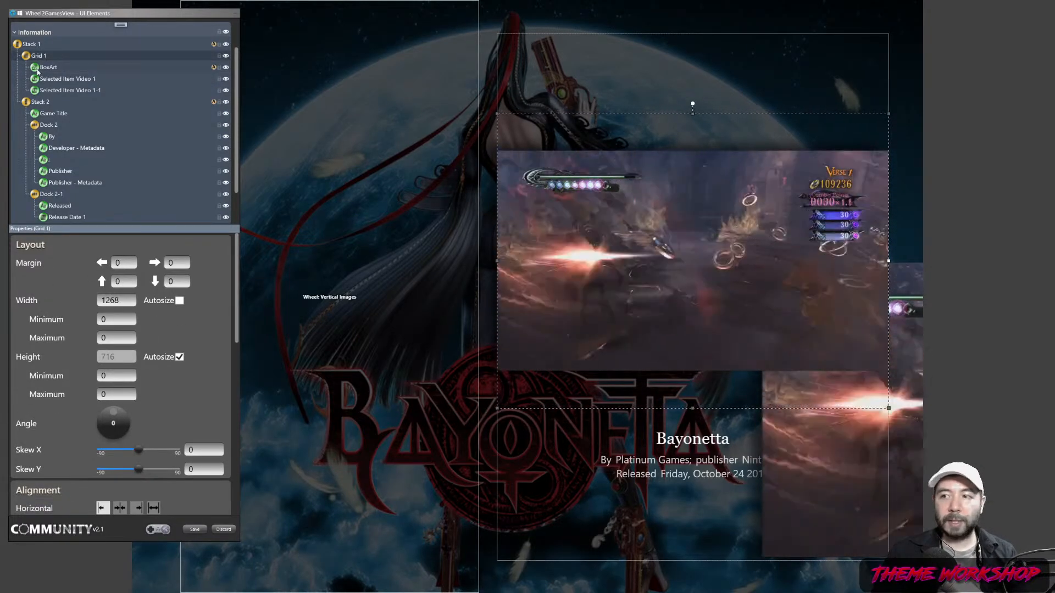
left_click(32, 44)
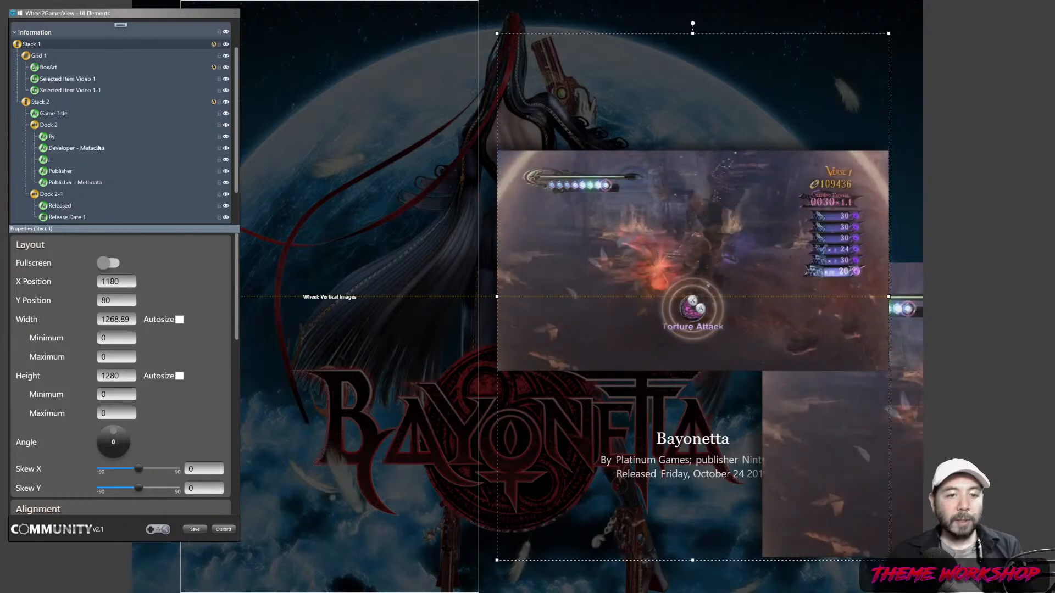
key("Down")
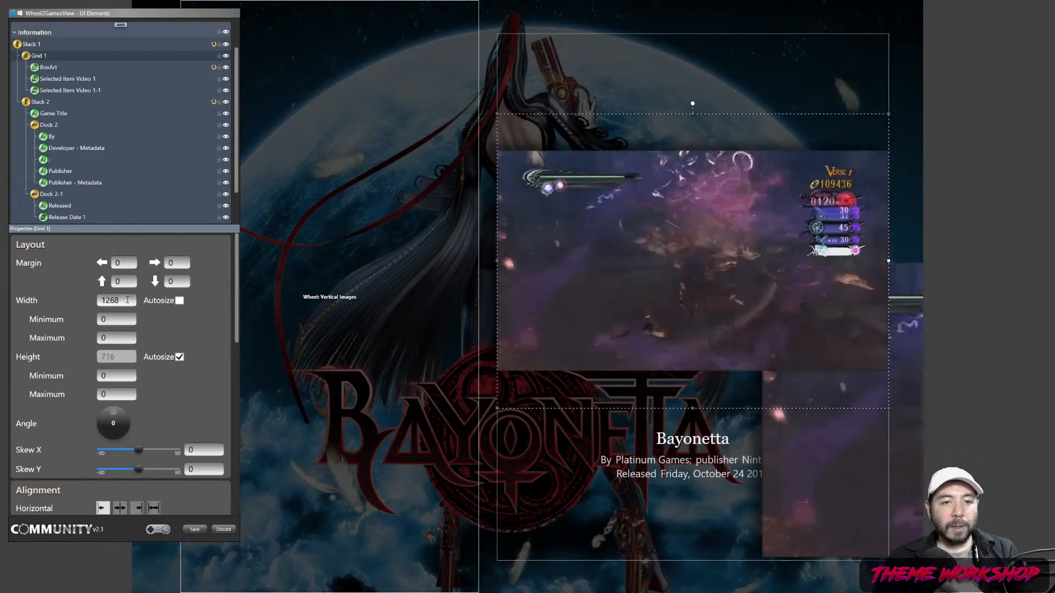
left_click_drag(120, 301, 65, 300)
left_click(53, 78)
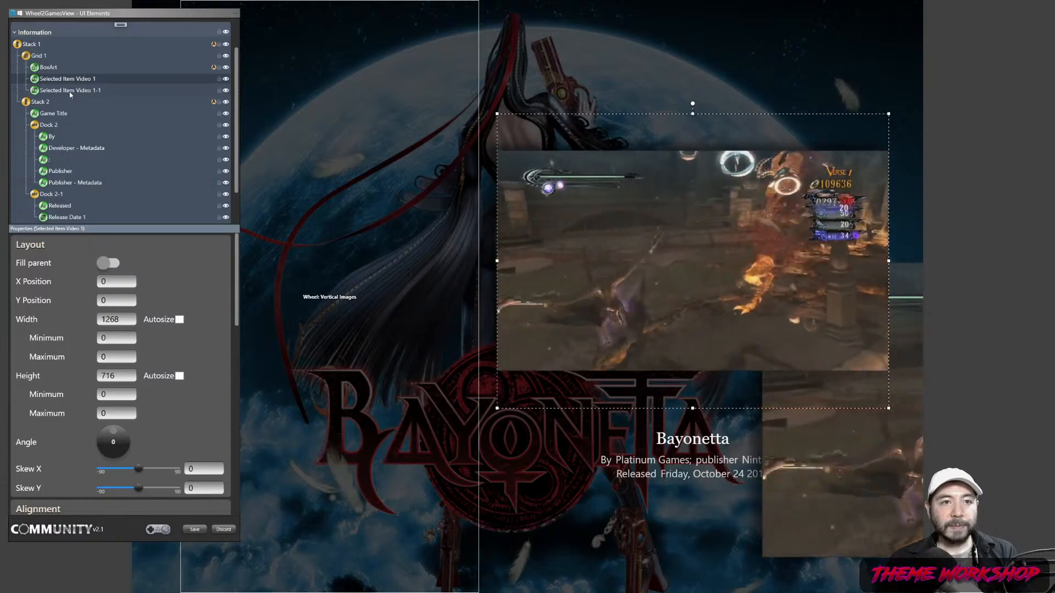
key("Down")
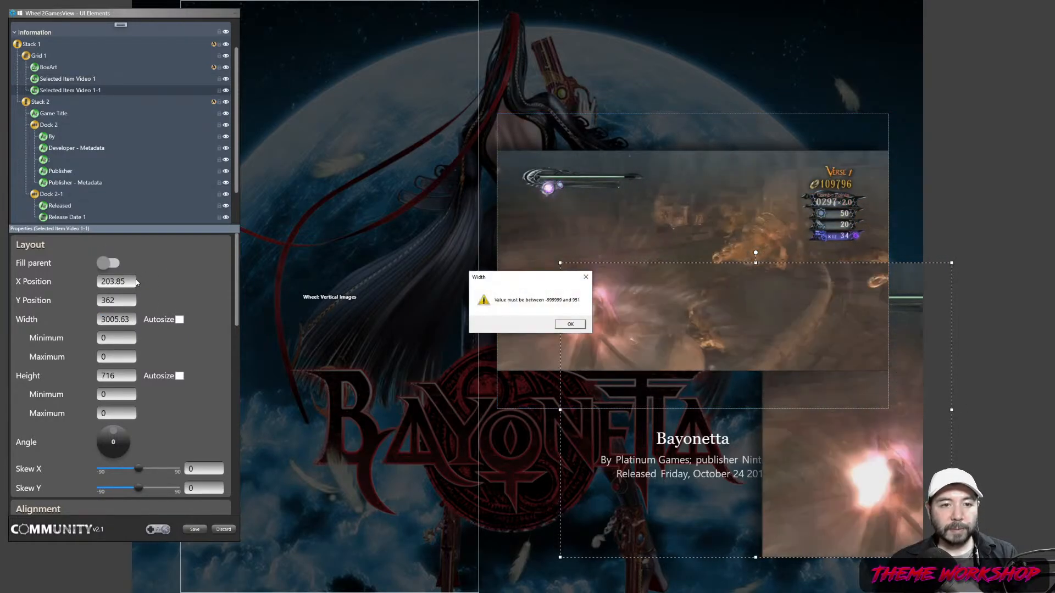
left_click(569, 324)
- Set both the X and Y positions of Selected Item Video 1-1 to 0
left_click_drag(135, 285, 59, 292)
type("0")
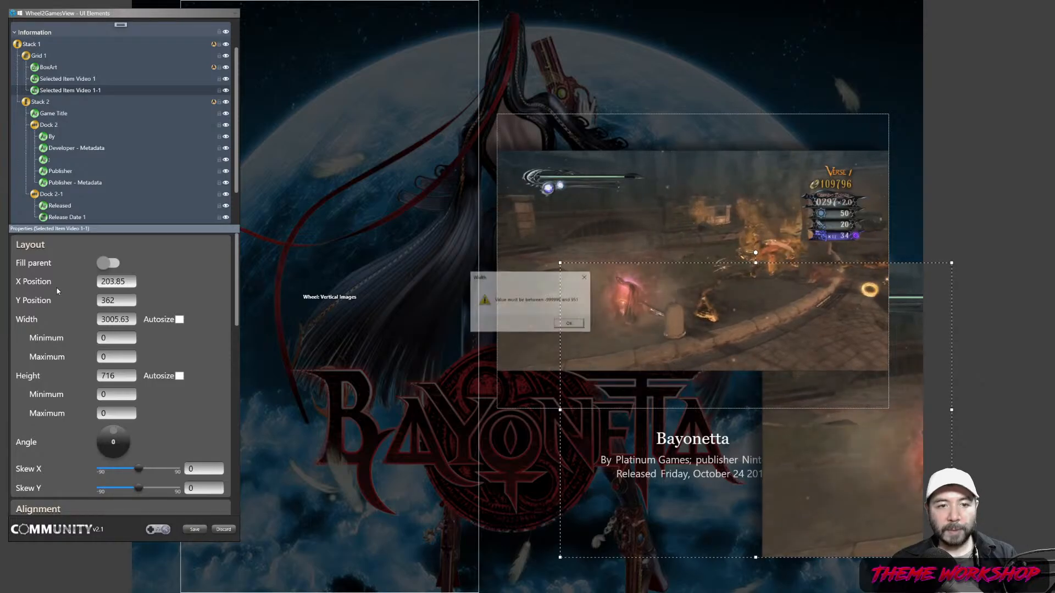
key("Return")
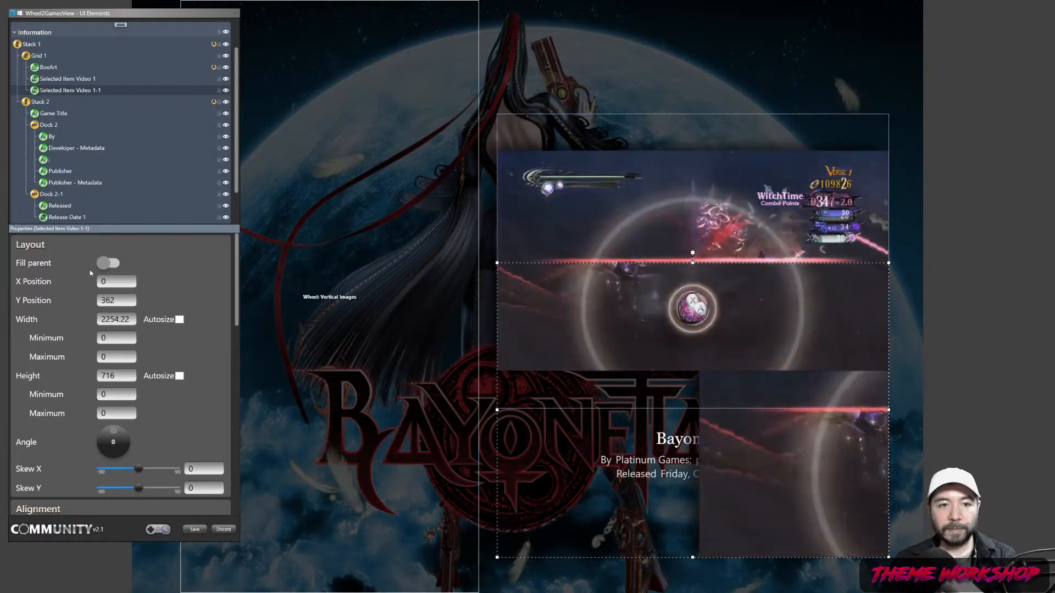
double_click(123, 300)
type("0")
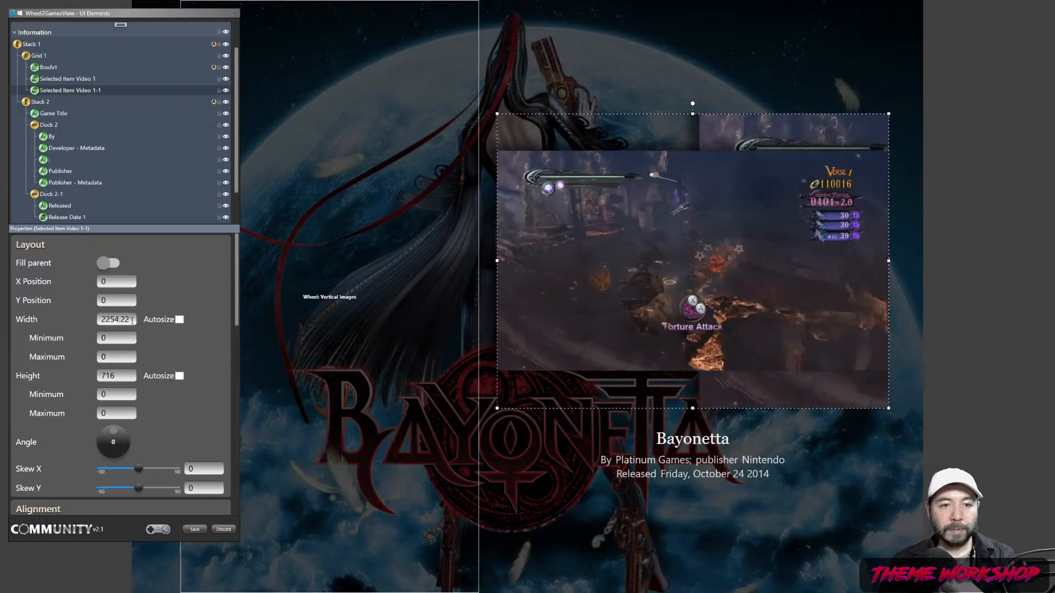
- Set the width of Selected Item Video 1-1 to 500 and finally to 951, matching Selected Item Video 1
left_click_drag(132, 320, 91, 320)
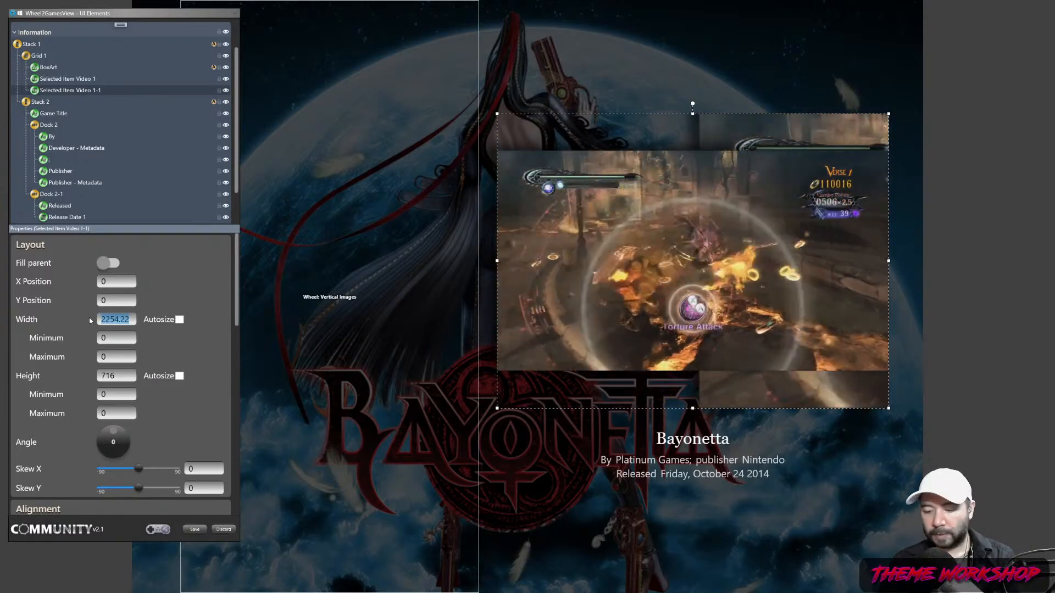
type("500")
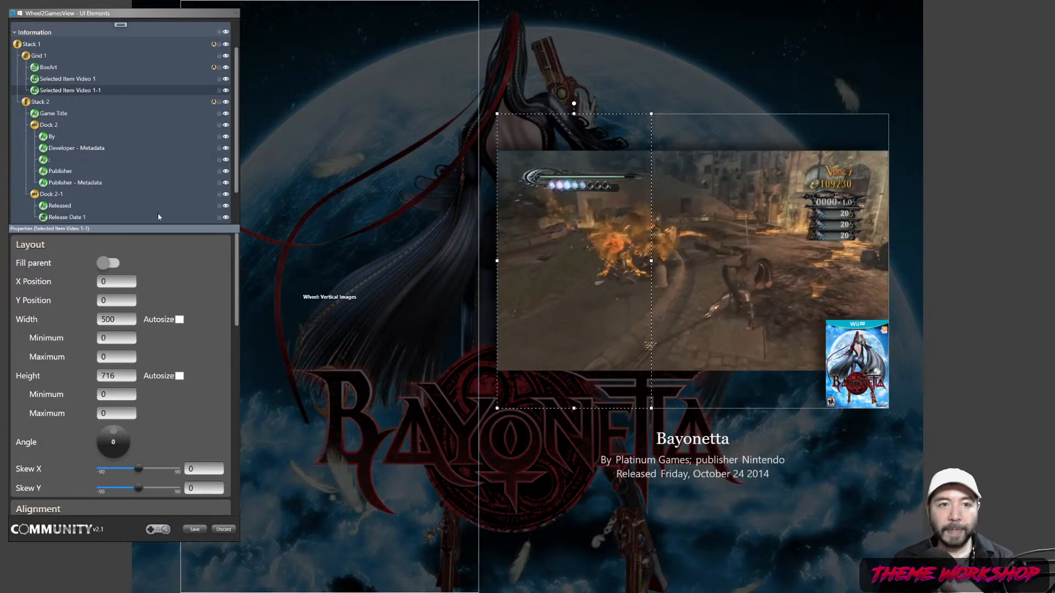
left_click(71, 80)
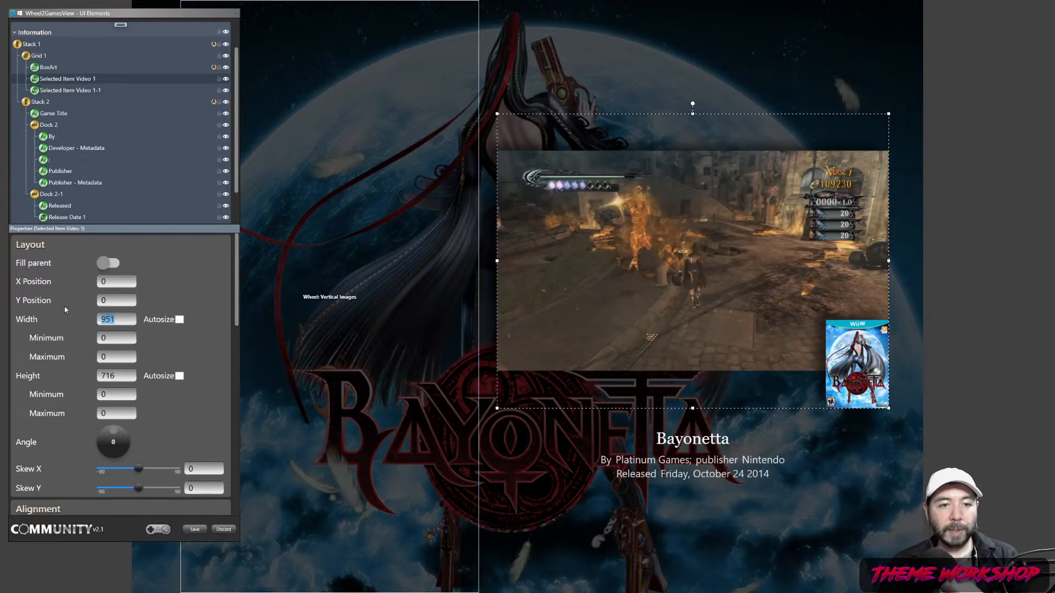
left_click(60, 92)
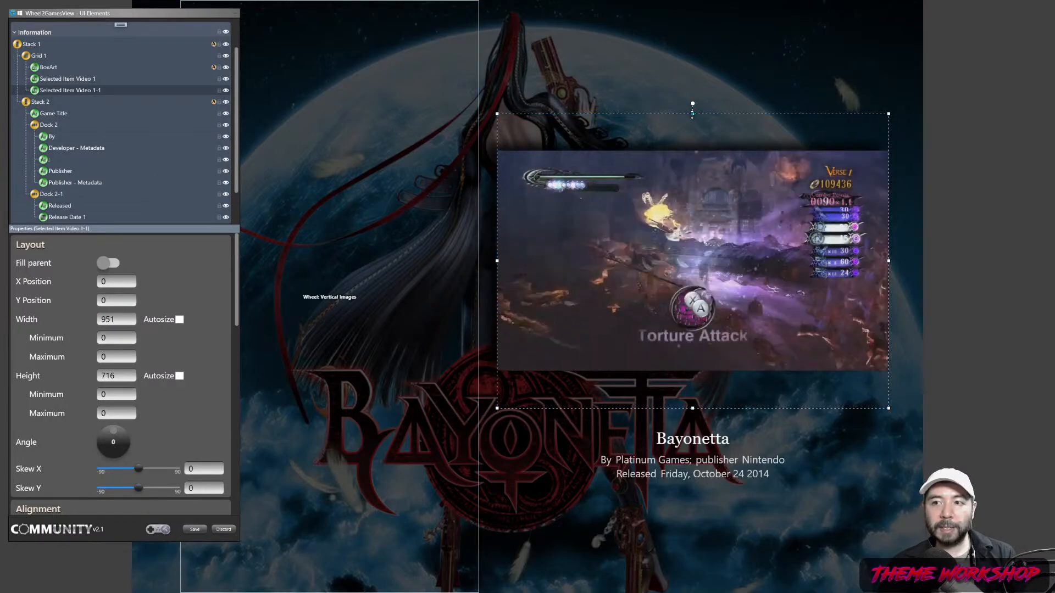
- Shorten Selected Item Video 1-1 from its upper edge to Y position 180 and height 536, and select Selected Item Video 1
left_click_drag(692, 114, 693, 188)
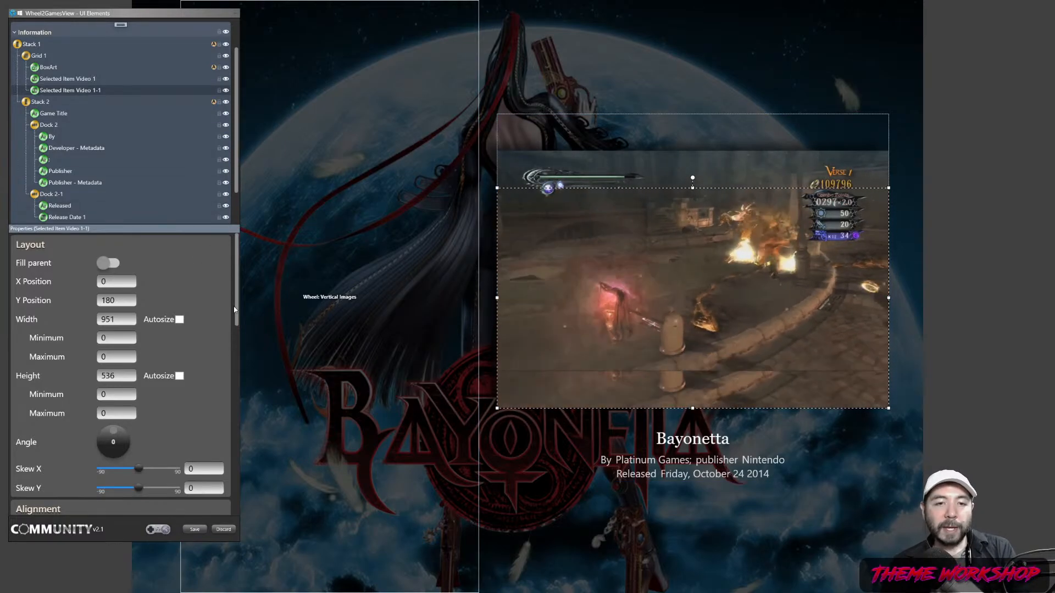
left_click_drag(236, 293, 238, 376)
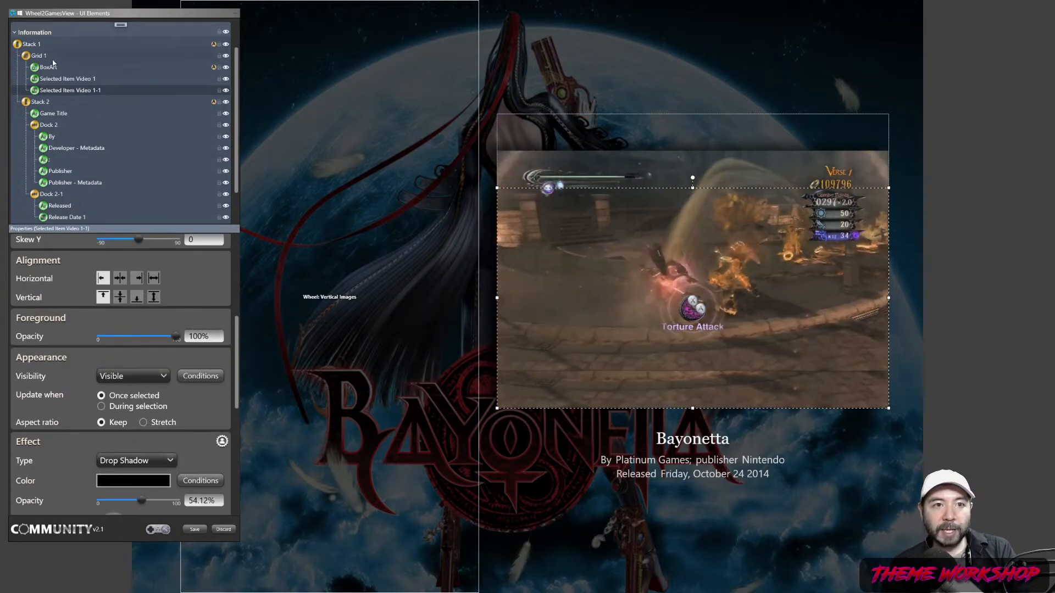
left_click(62, 79)
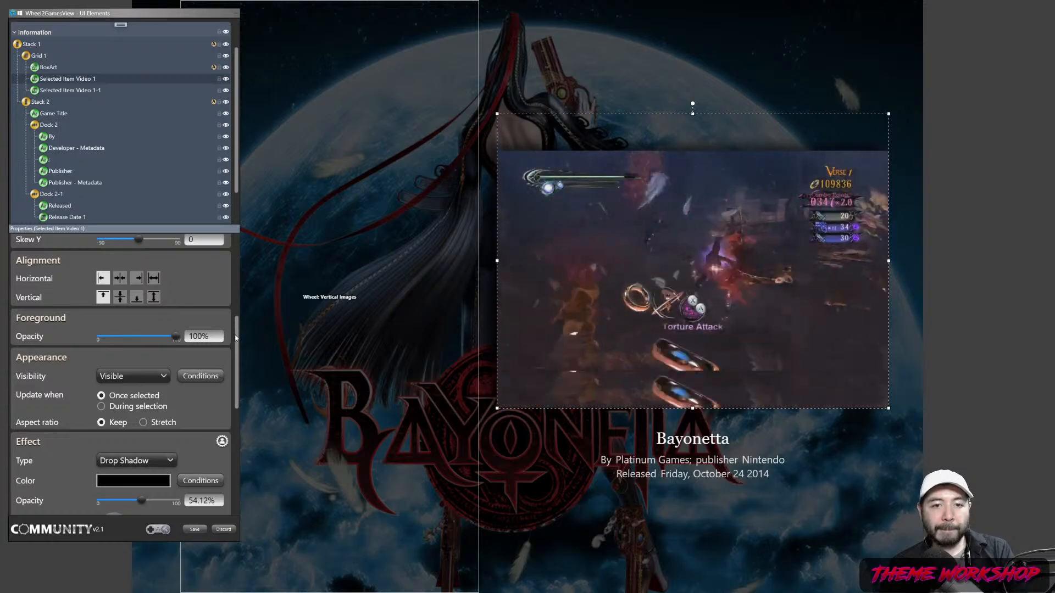
- Set the visibility of Selected Item Video 1 to Collapsed
scroll(197, 355, "down", 1)
left_click(155, 360)
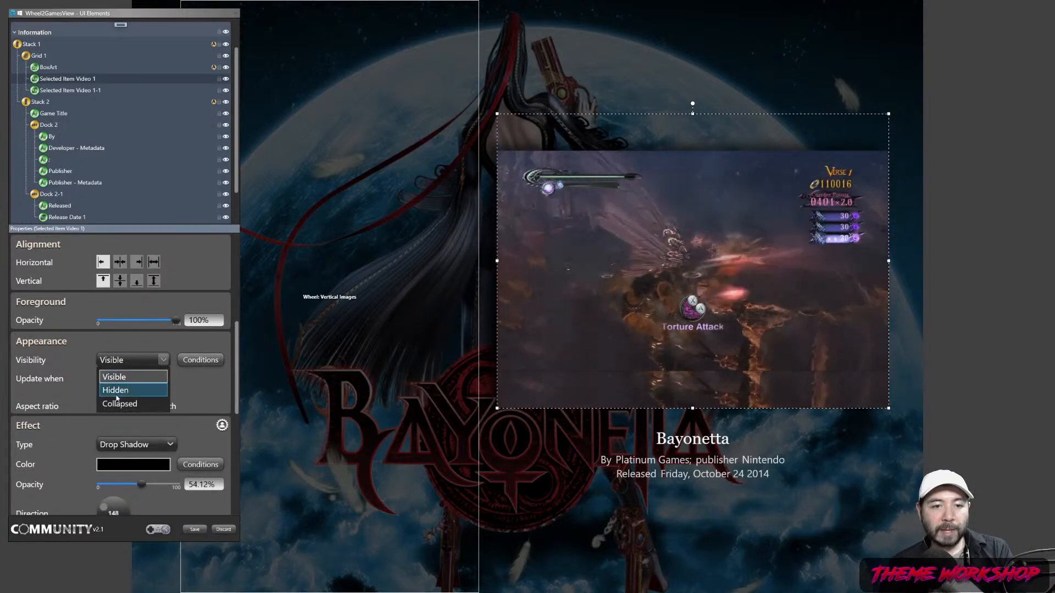
left_click(122, 406)
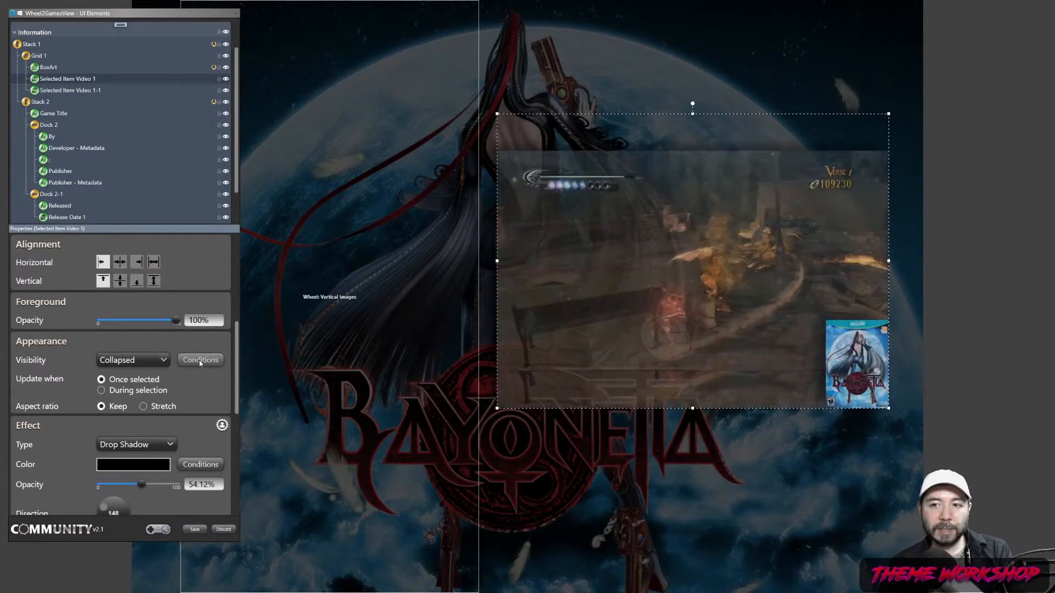
- Add a condition making Selected Item Video 1 visible when the Visibility of Selected Item Video 1-1 is Collapsed
left_click(200, 360)
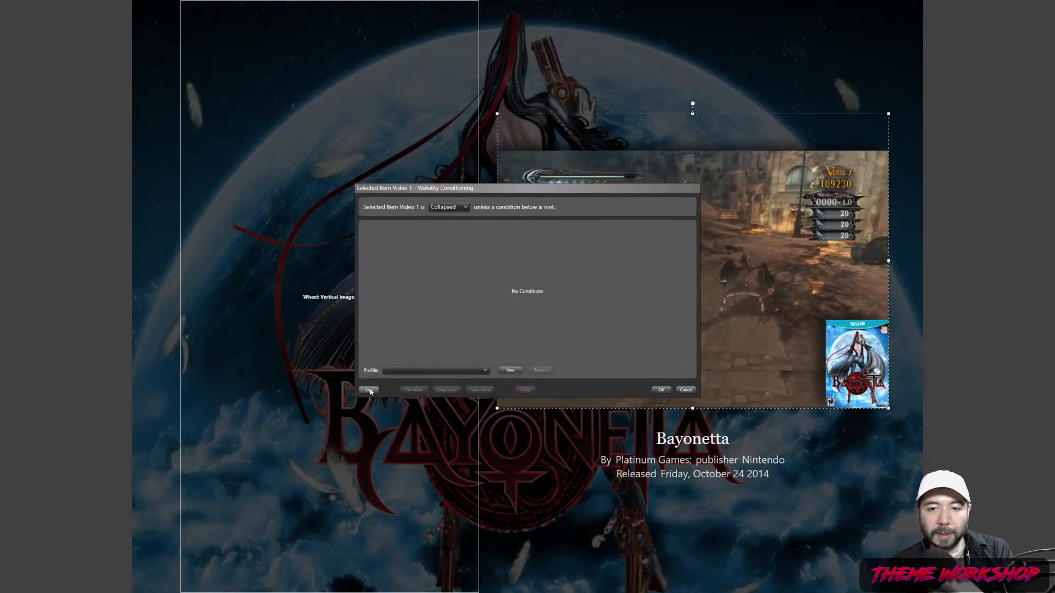
left_click(488, 240)
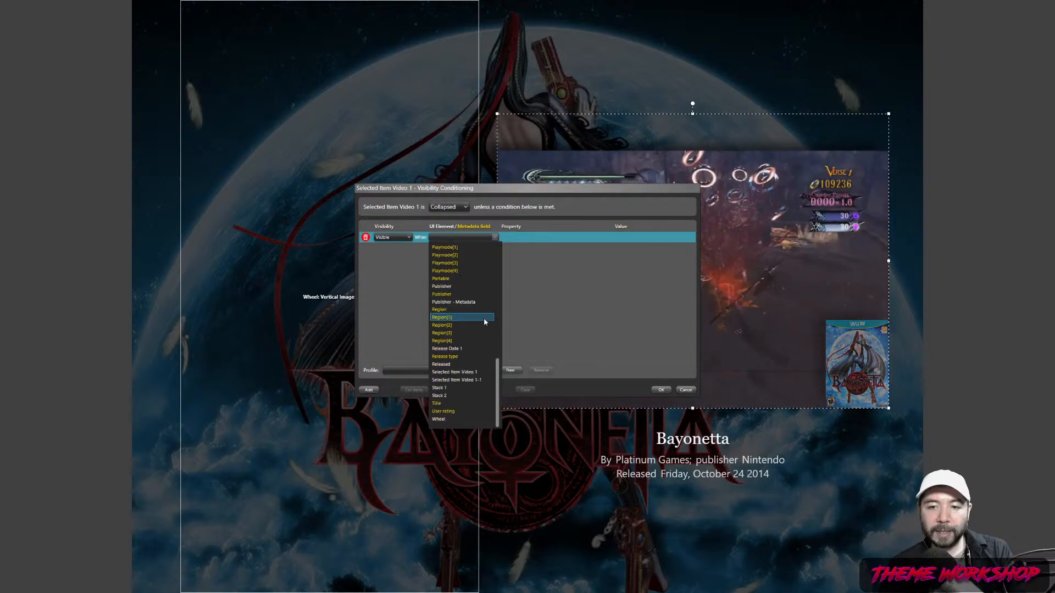
scroll(483, 317, "down", 5)
left_click(466, 381)
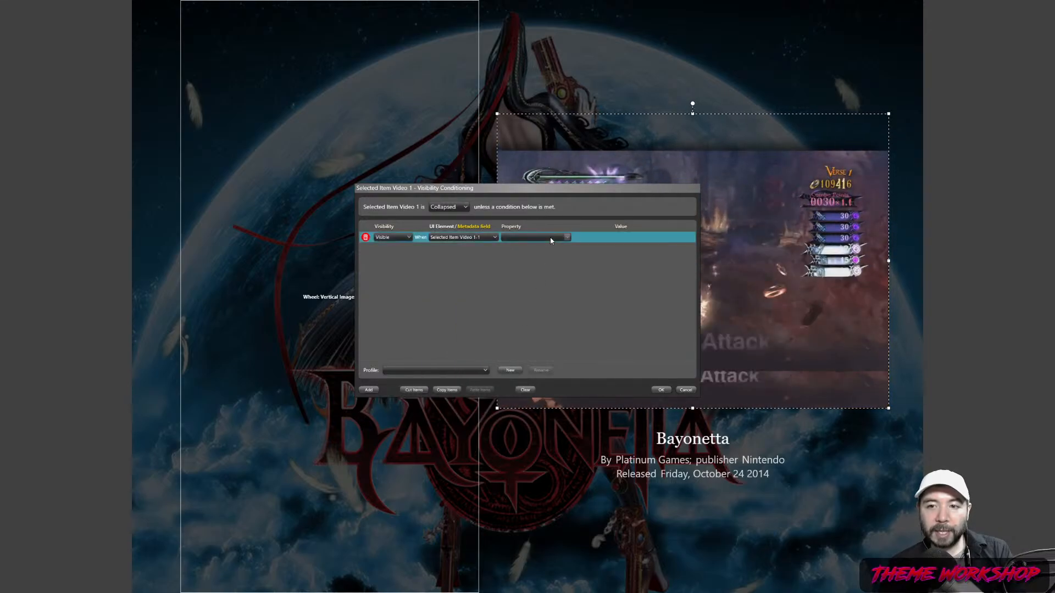
left_click(551, 239)
left_click(534, 249)
left_click(598, 247)
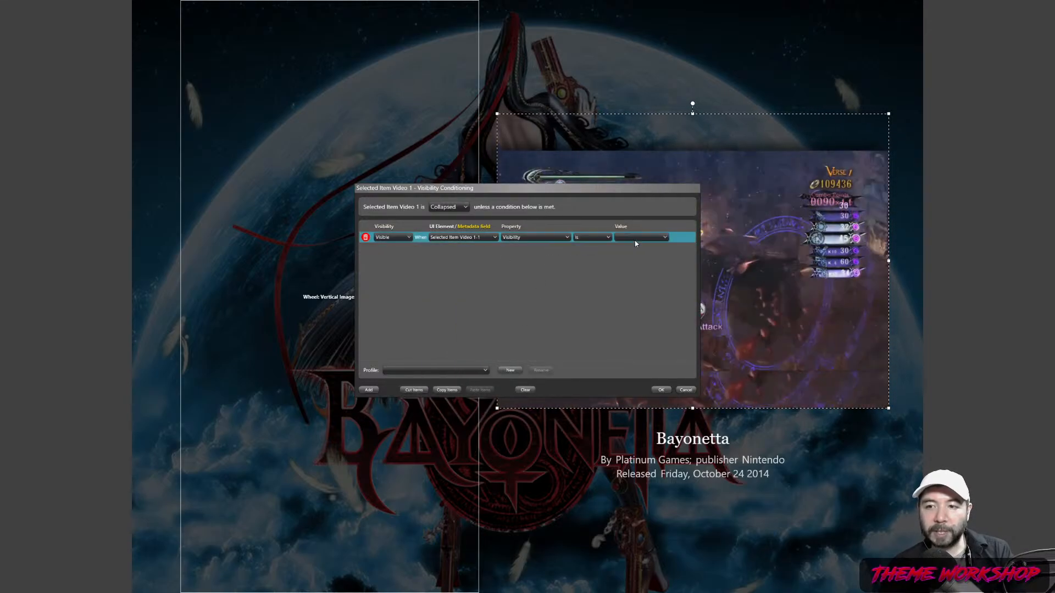
left_click(664, 238)
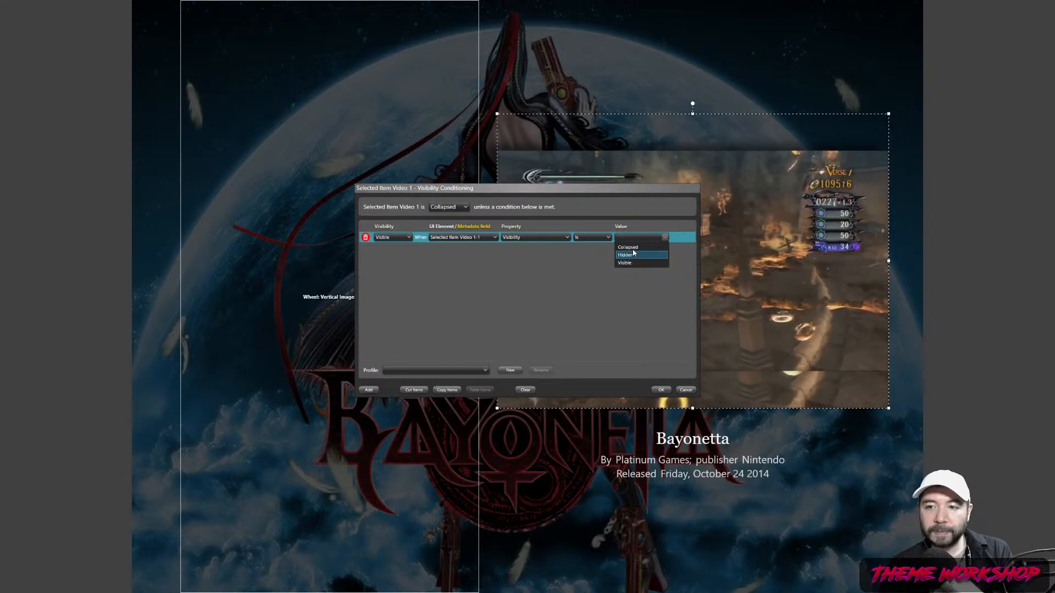
left_click(628, 247)
left_click(661, 390)
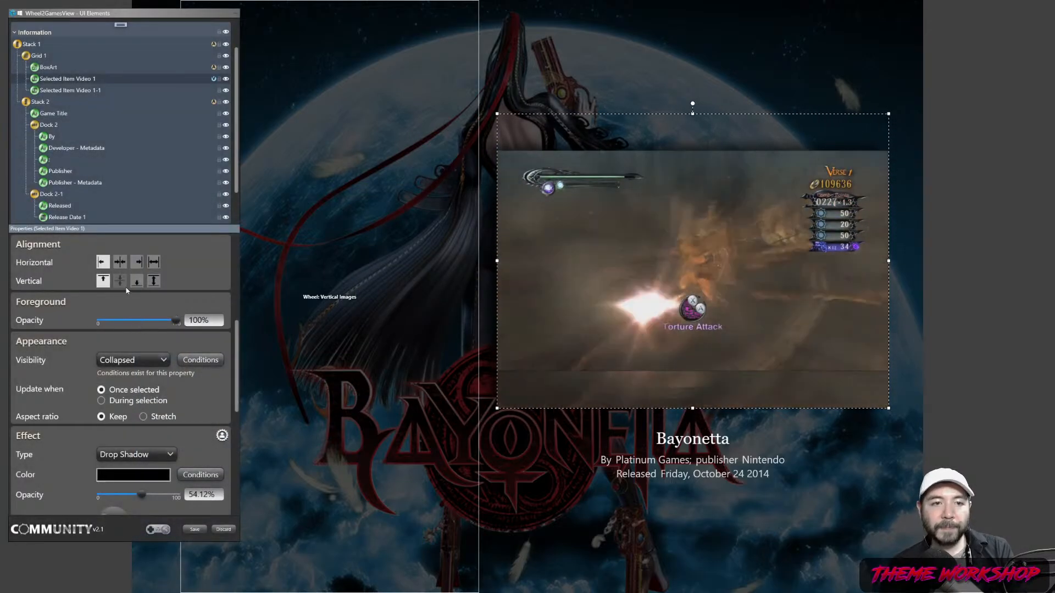
- Make Selected Item Video 1-1 Collapsed unless a condition is met, and add a new Visible condition to it
left_click(77, 91)
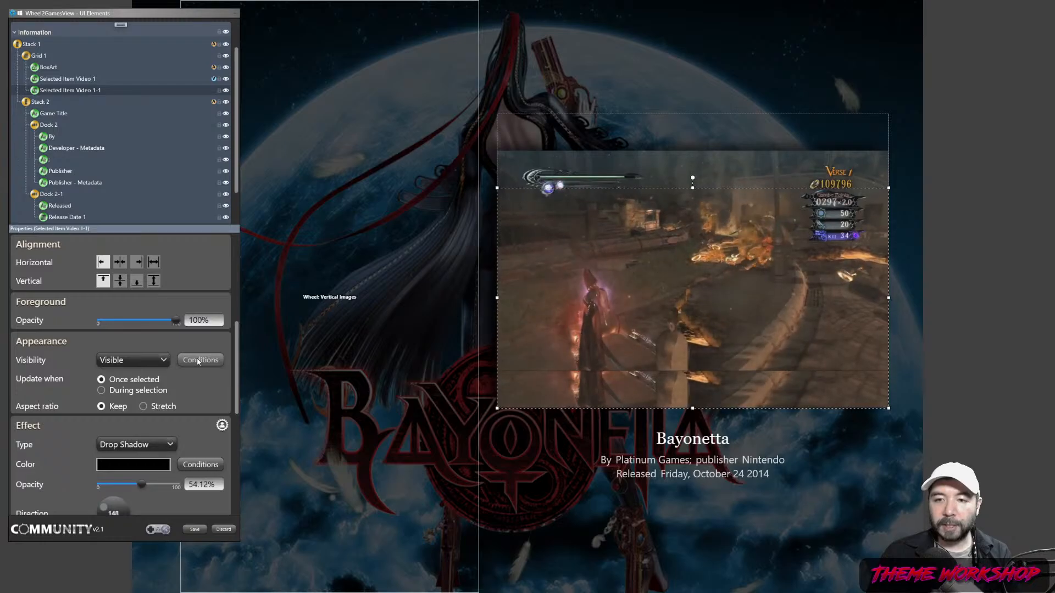
left_click(198, 360)
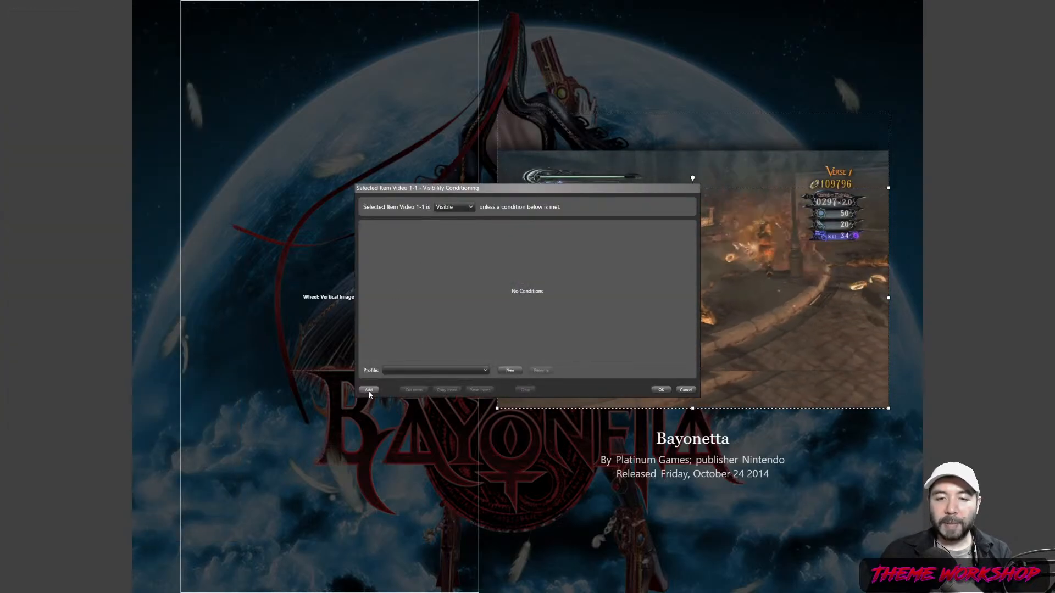
left_click(477, 237)
left_click(453, 207)
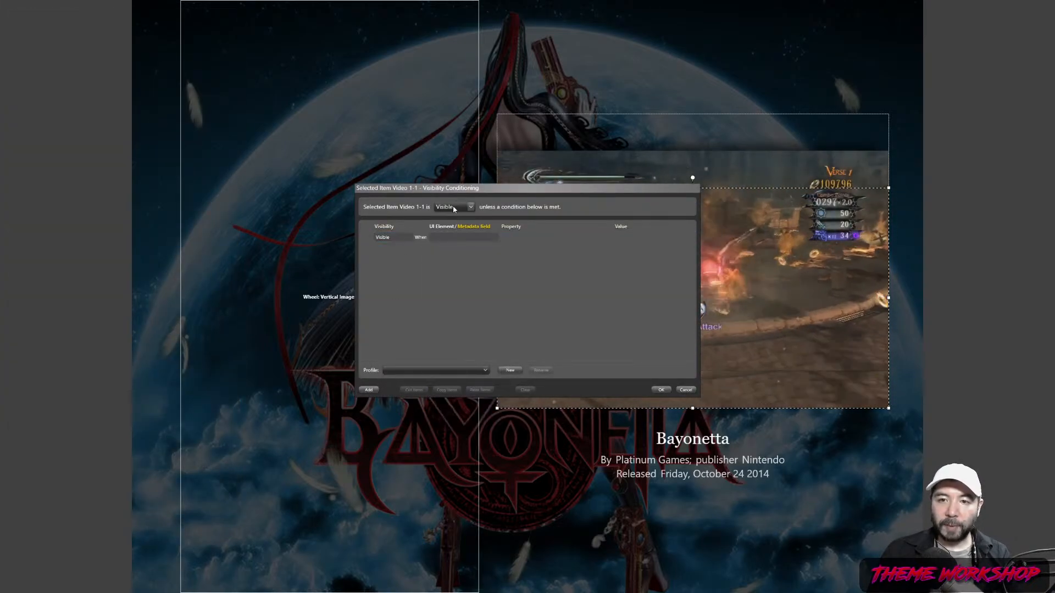
left_click(453, 206)
left_click(450, 236)
- Browse the elements and metadata fields available for the new condition, leave it blank, accept the conditions and save the view
left_click(464, 237)
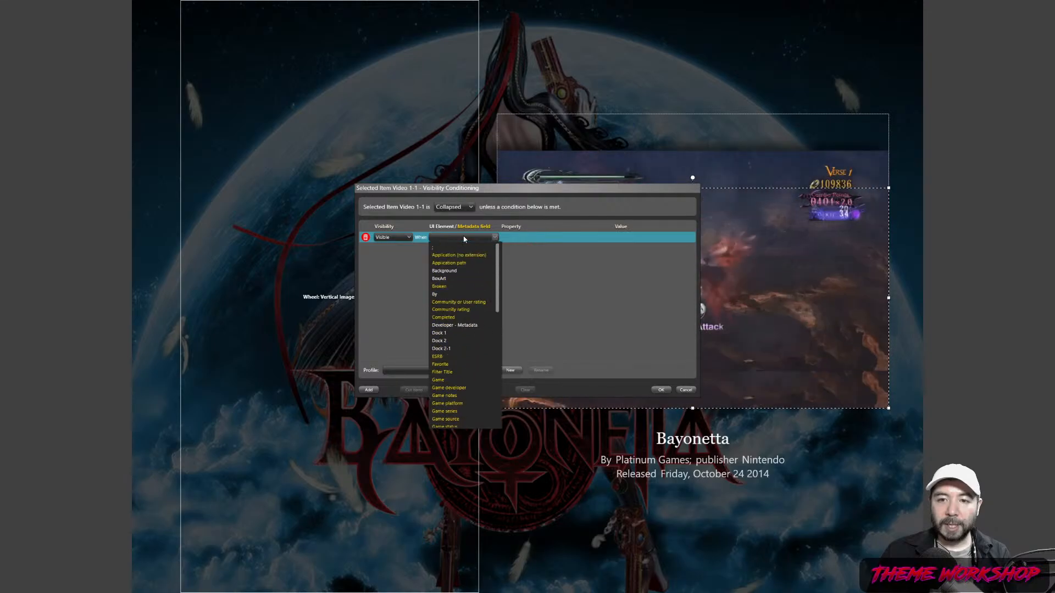
left_click_drag(501, 281, 500, 395)
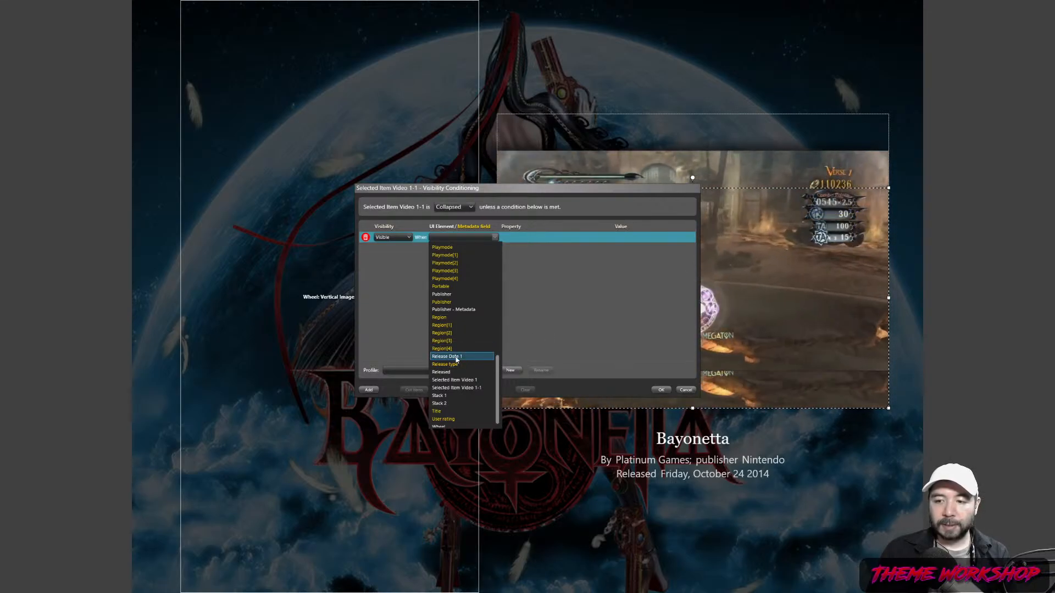
left_click(565, 302)
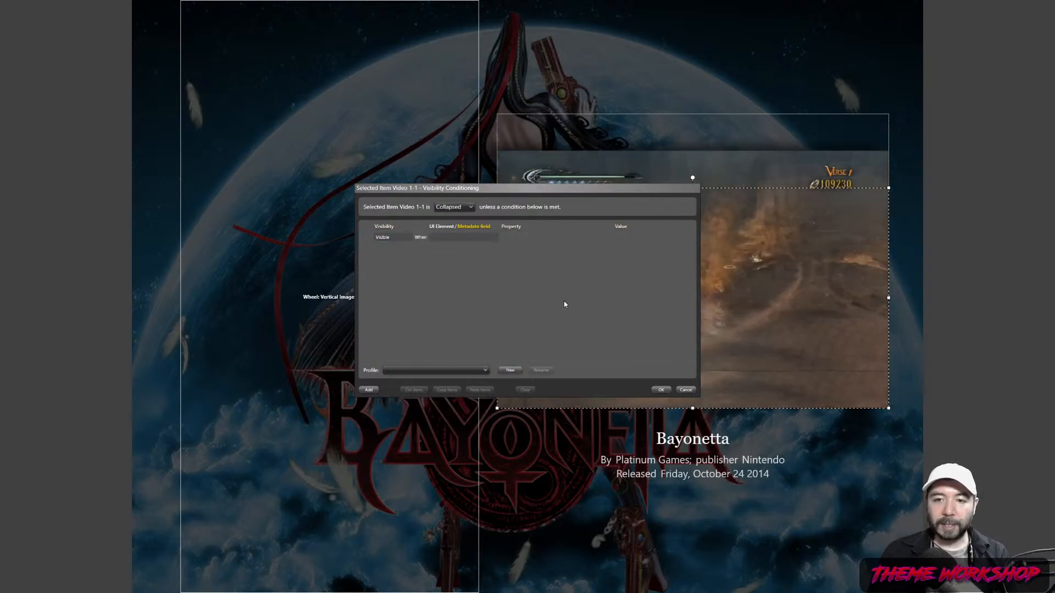
left_click(484, 239)
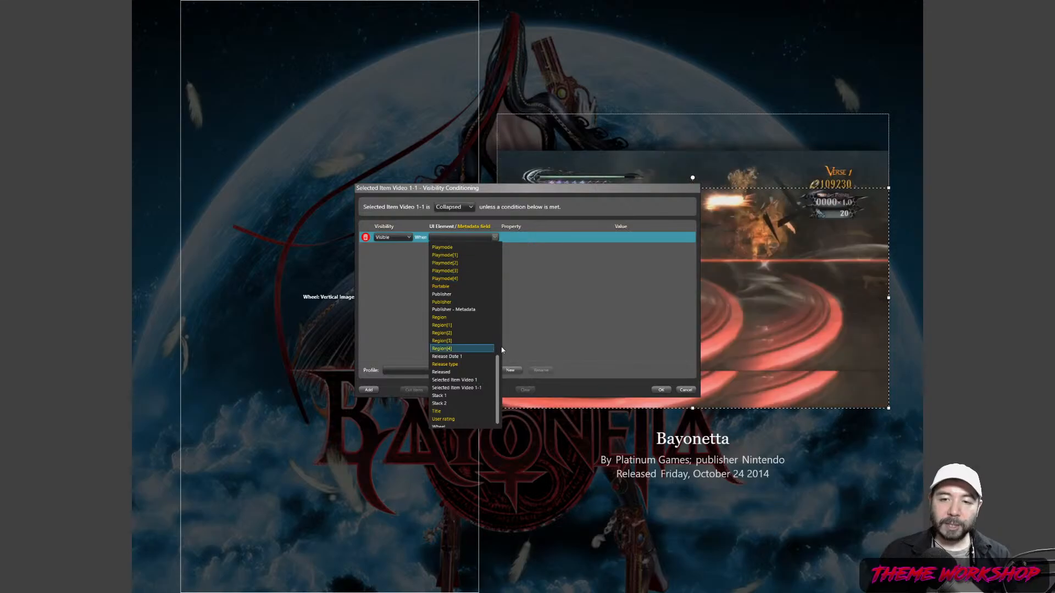
left_click(659, 399)
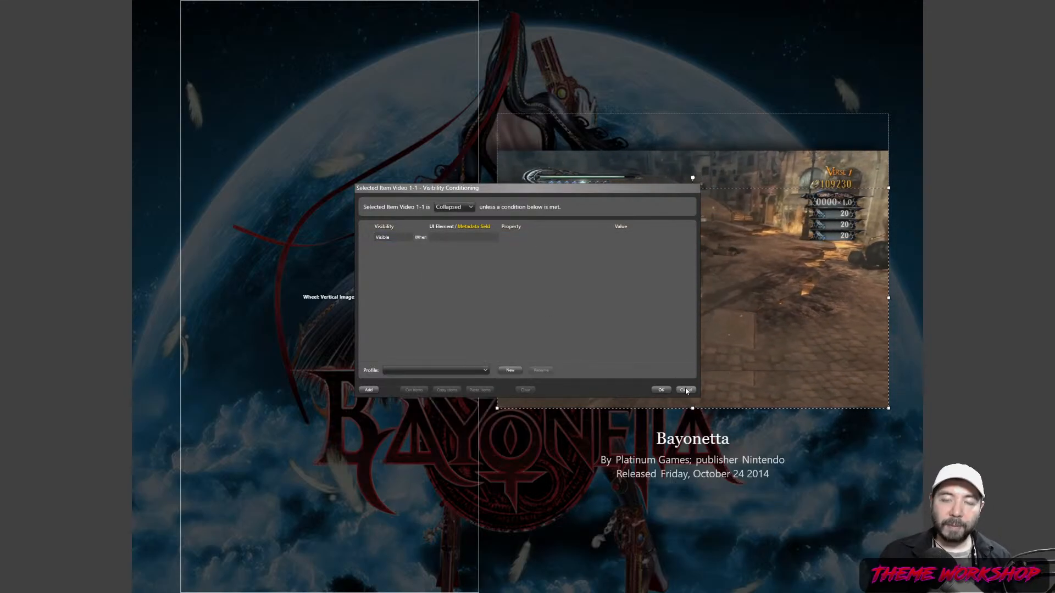
left_click(467, 239)
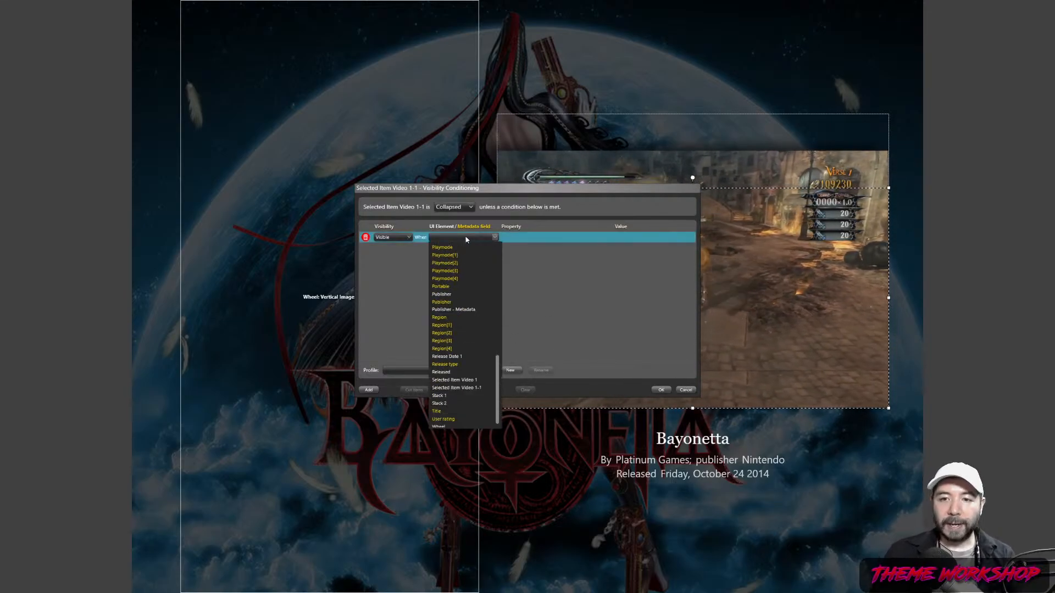
left_click(576, 307)
left_click(661, 389)
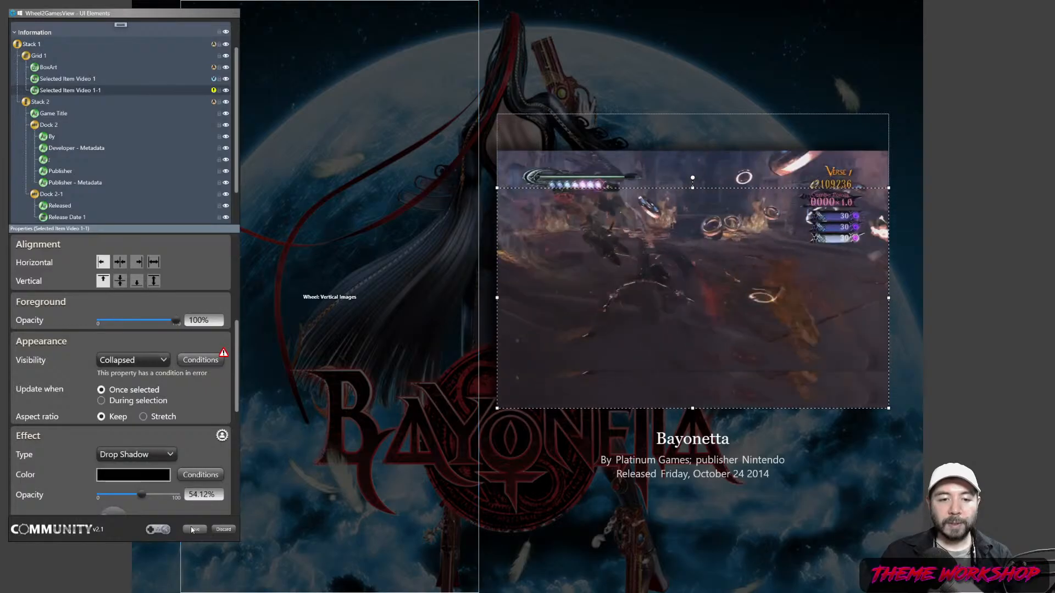
left_click(194, 529)
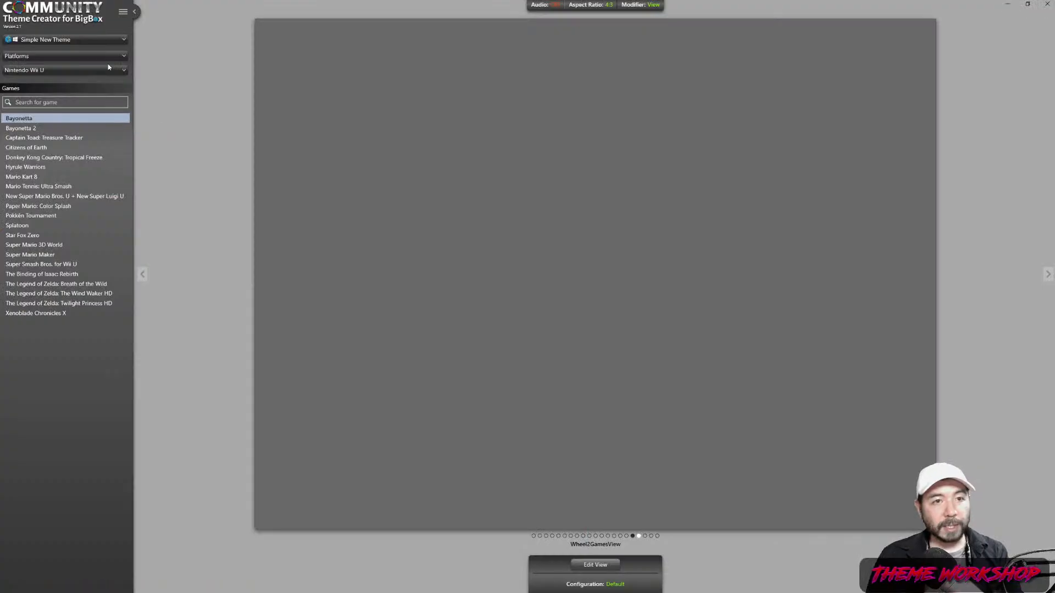
- Switch to the ModernX theme and open its WallGamesView for editing
left_click(95, 39)
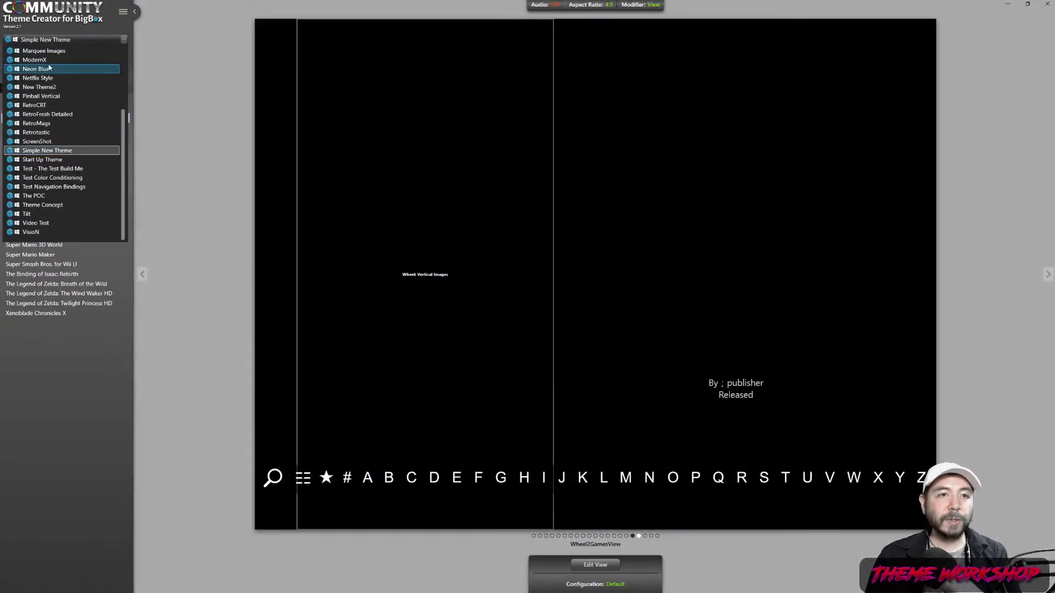
left_click(47, 59)
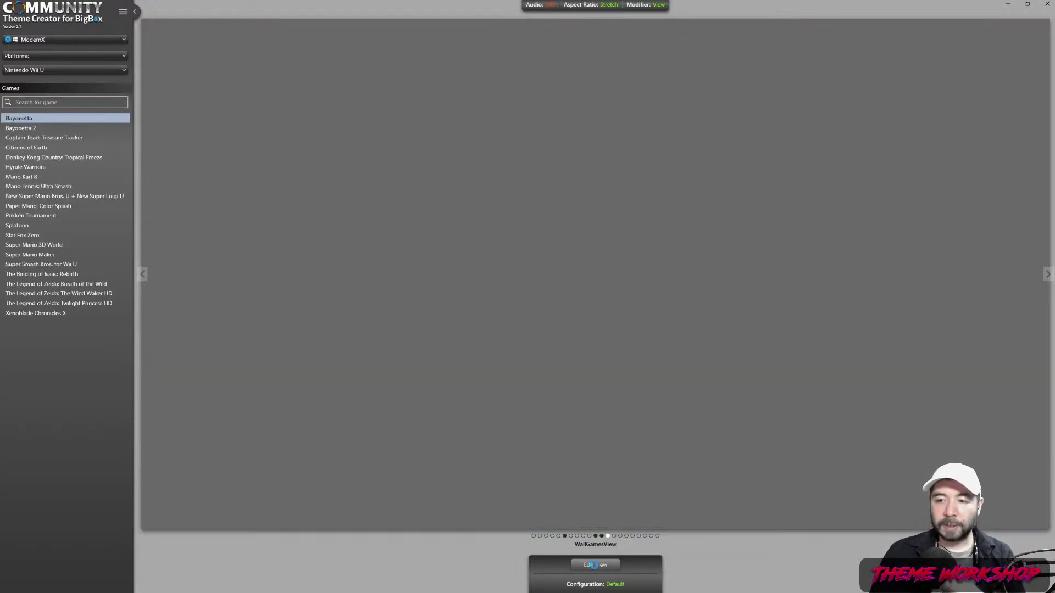
left_click(594, 565)
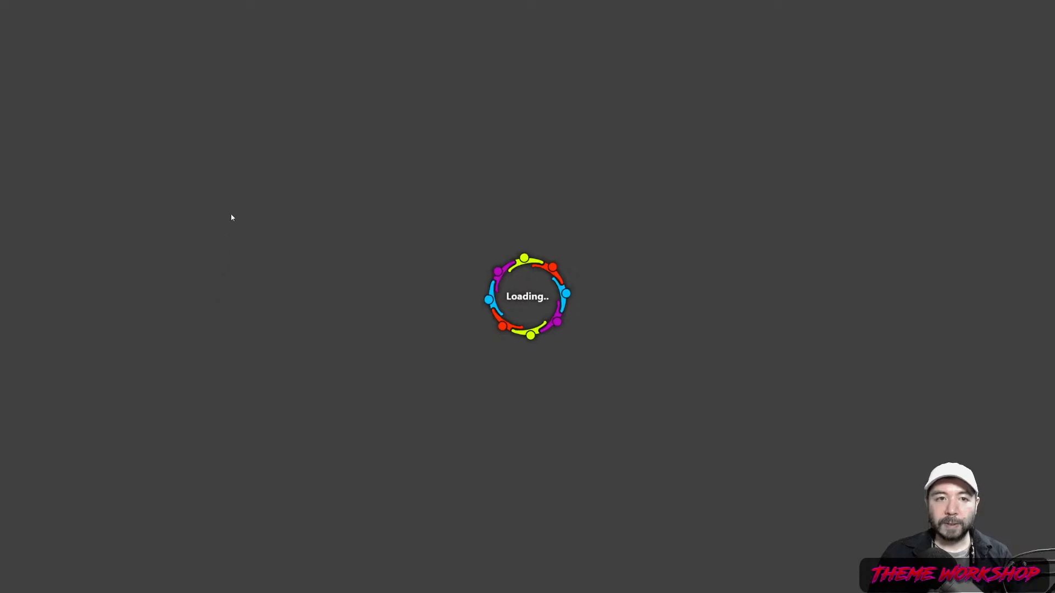
- Review the visibility conditions of Selected Item Video - 16-9 in the New Group and copy that element
scroll(108, 124, "down", 9)
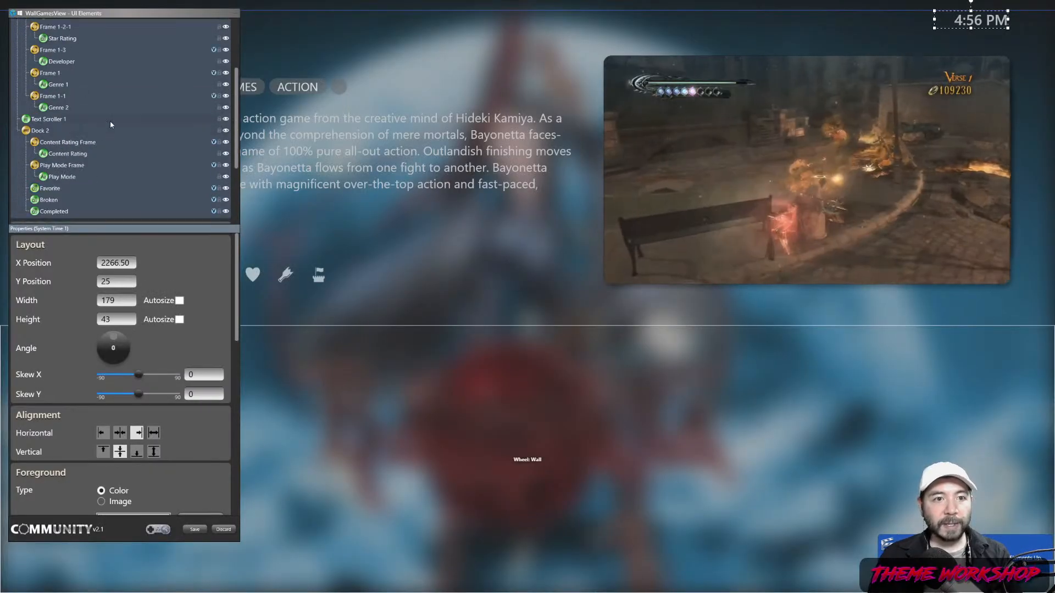
left_click(64, 128)
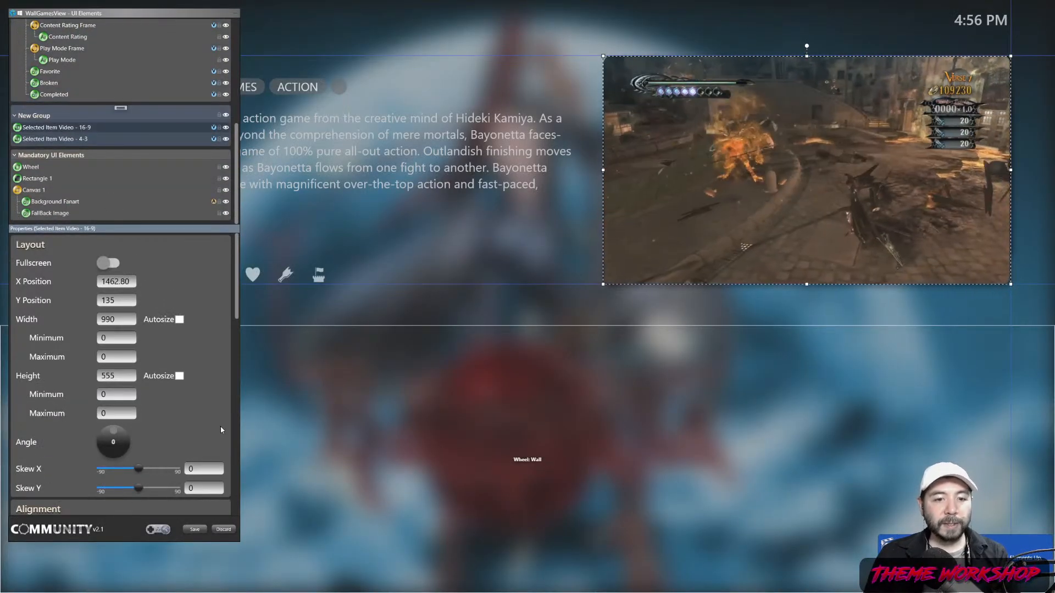
scroll(229, 412, "down", 6)
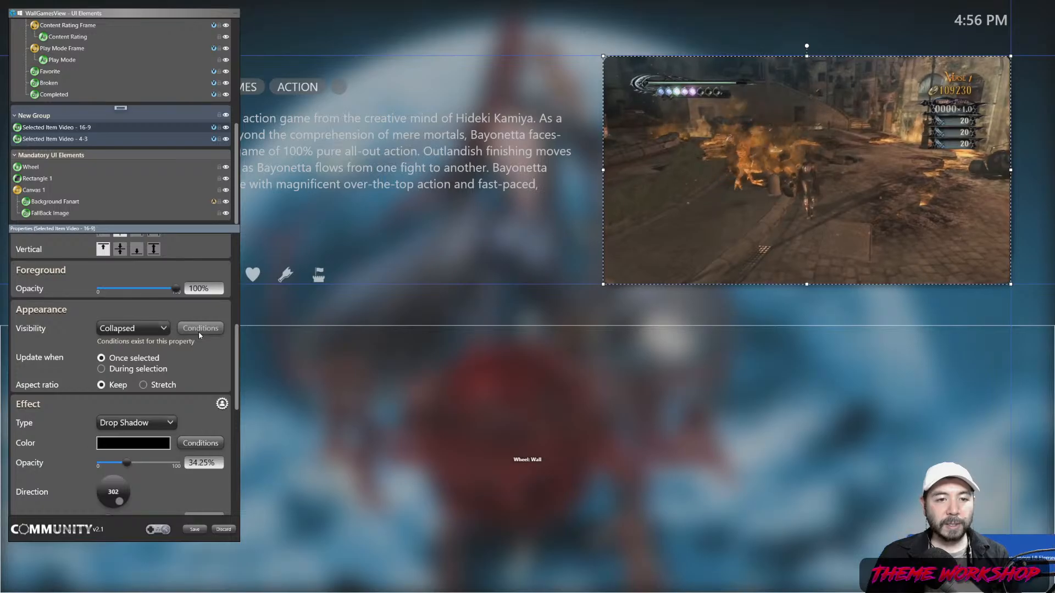
left_click(200, 330)
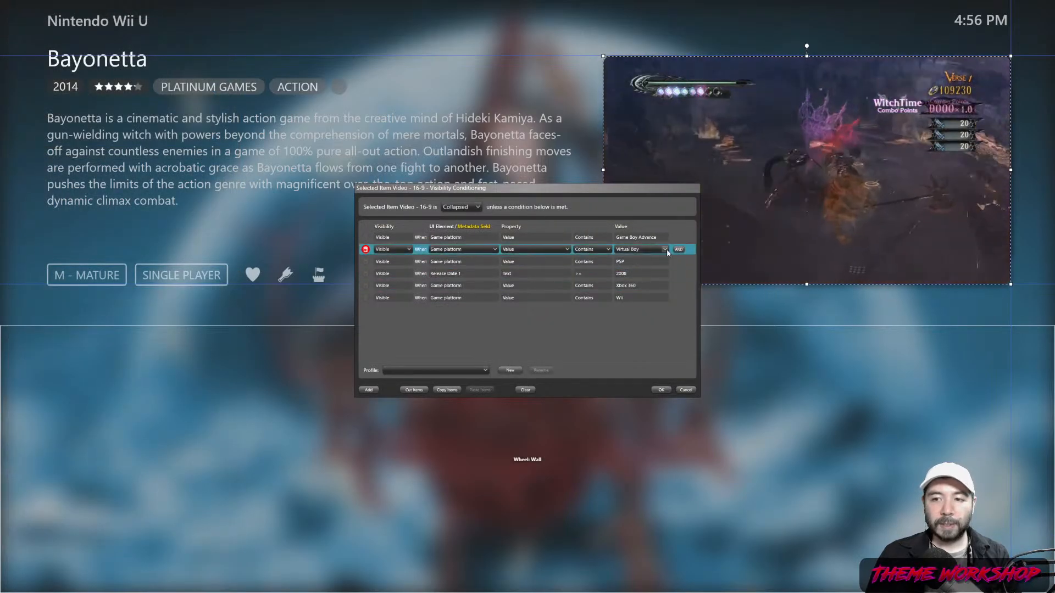
left_click(683, 391)
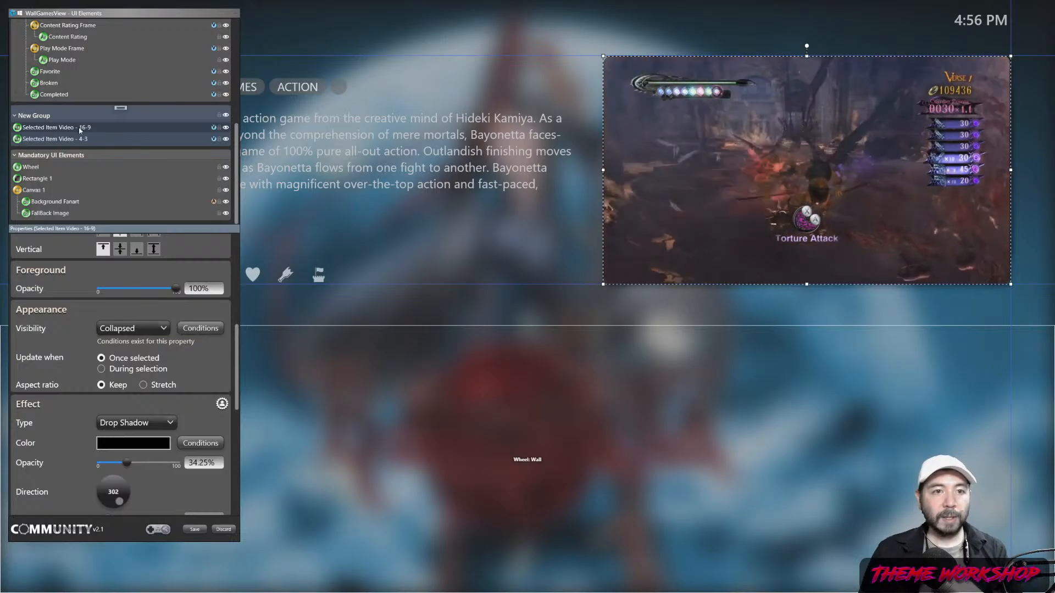
right_click(80, 130)
left_click(99, 186)
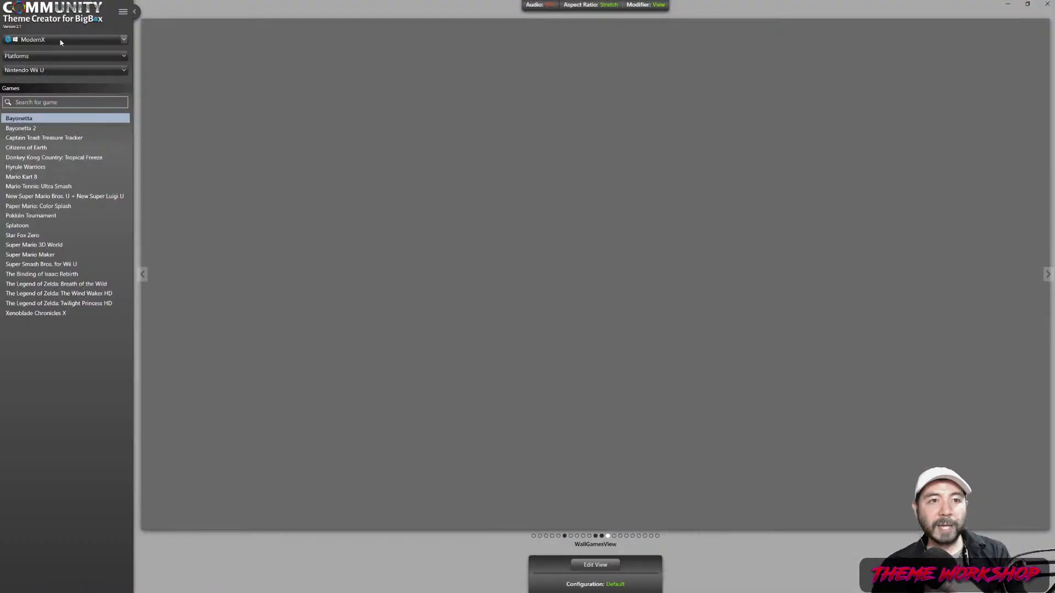
- Return to Simple New Theme and open its Wheel2GamesView for editing
left_click(123, 39)
left_click(52, 86)
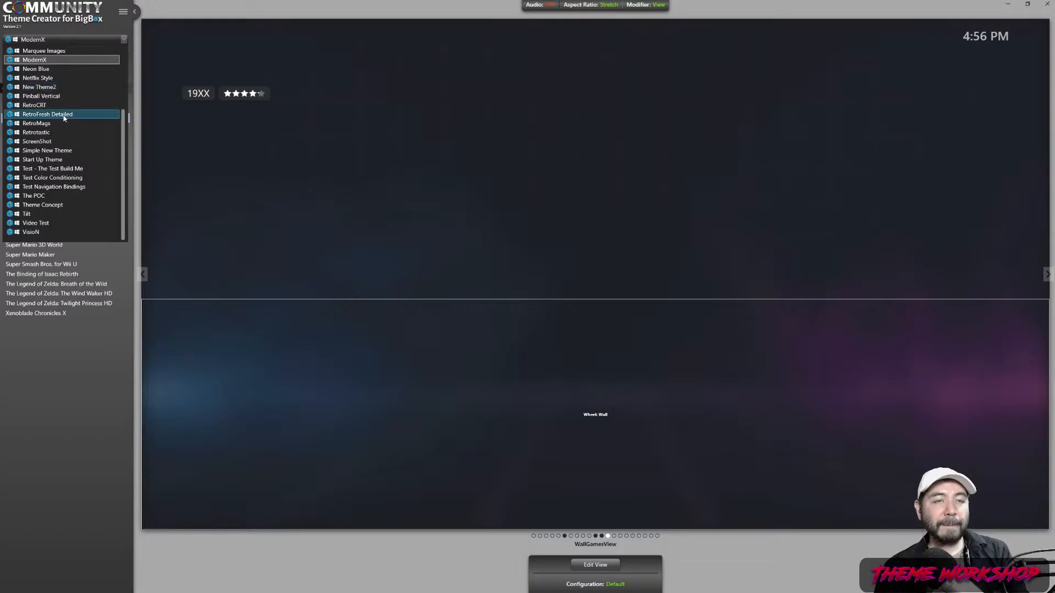
scroll(64, 118, "up", 1)
left_click(48, 178)
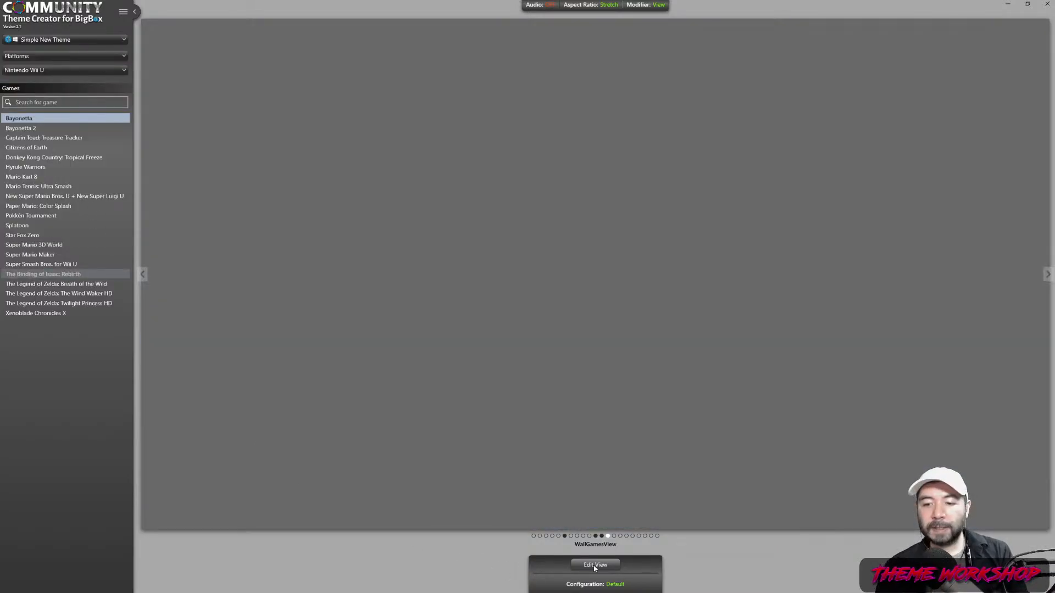
scroll(594, 569, "down", 4)
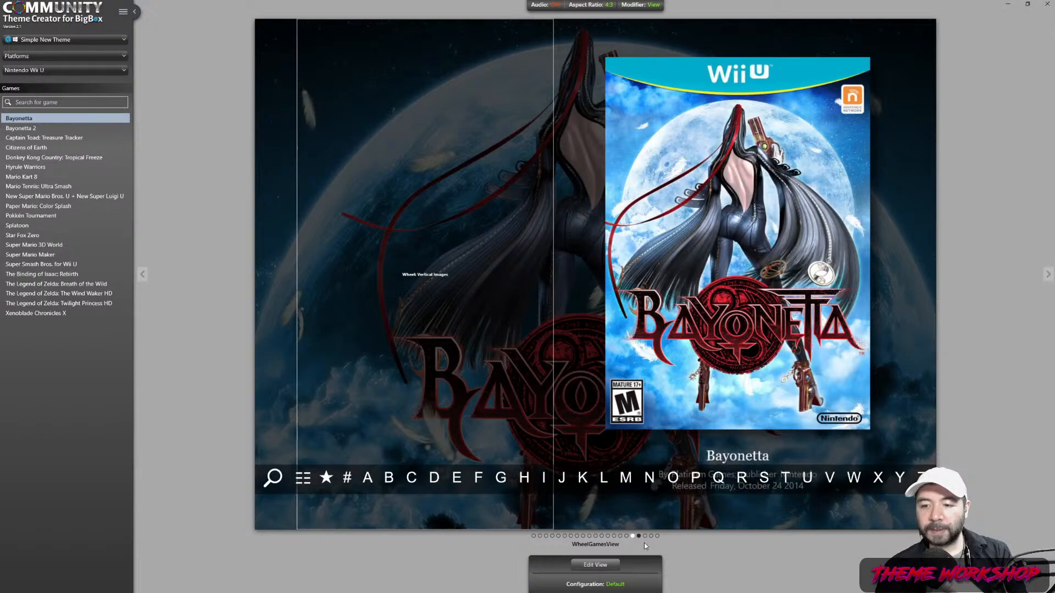
scroll(591, 569, "up", 1)
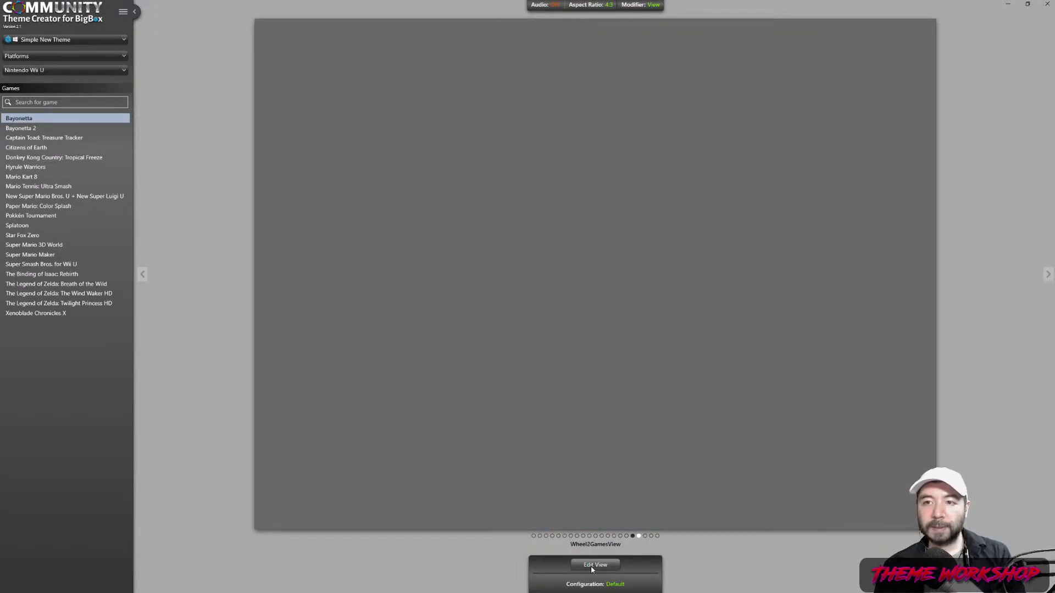
left_click(592, 569)
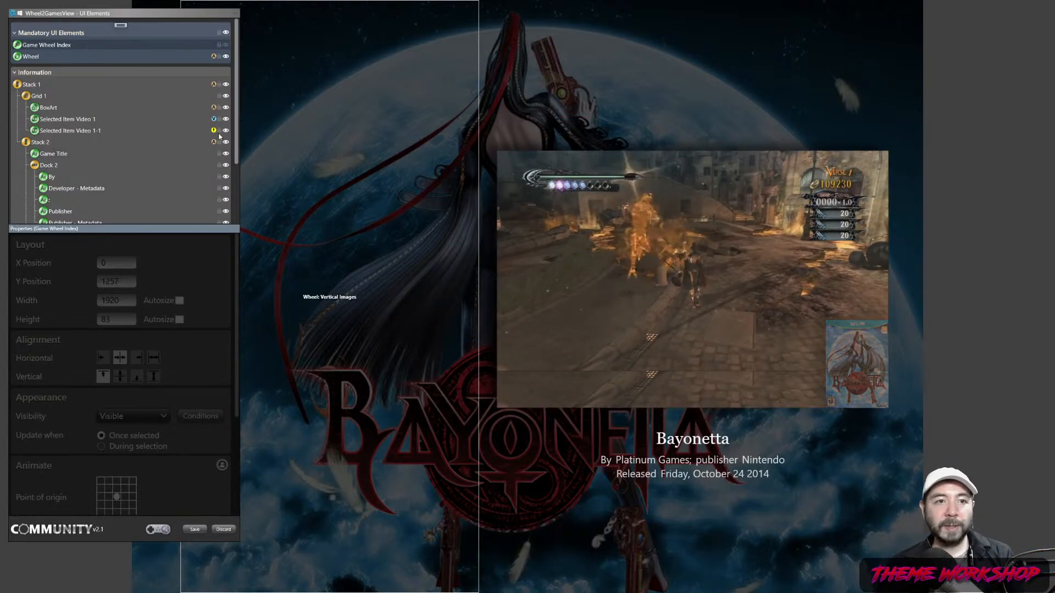
- Paste the copied 16-9 video element's properties, including its visibility conditions, onto Selected Item Video 1-1 in Grid 1
scroll(73, 113, "down", 2)
left_click(72, 113)
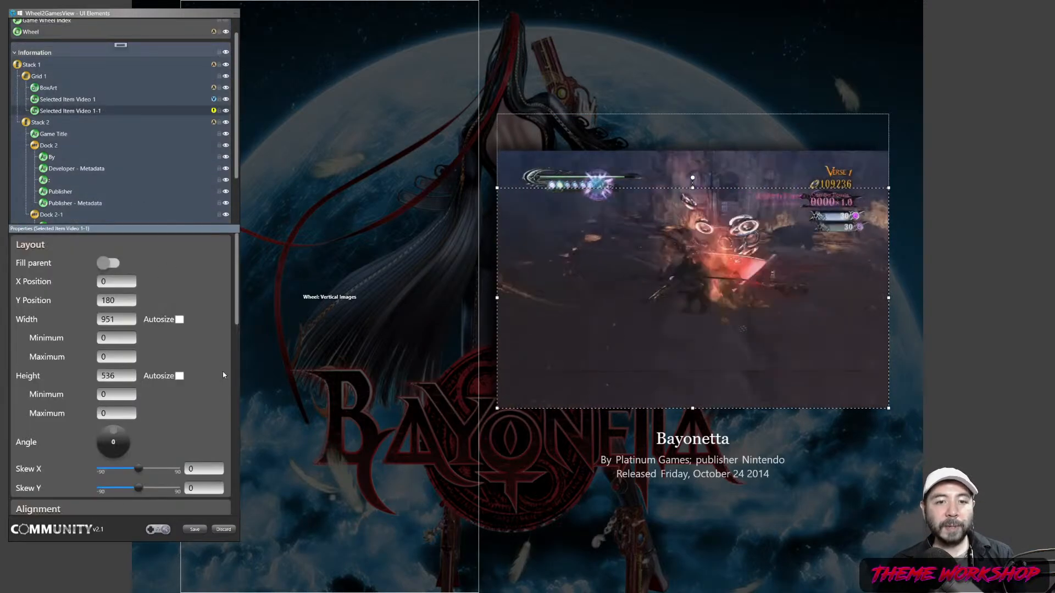
right_click(87, 111)
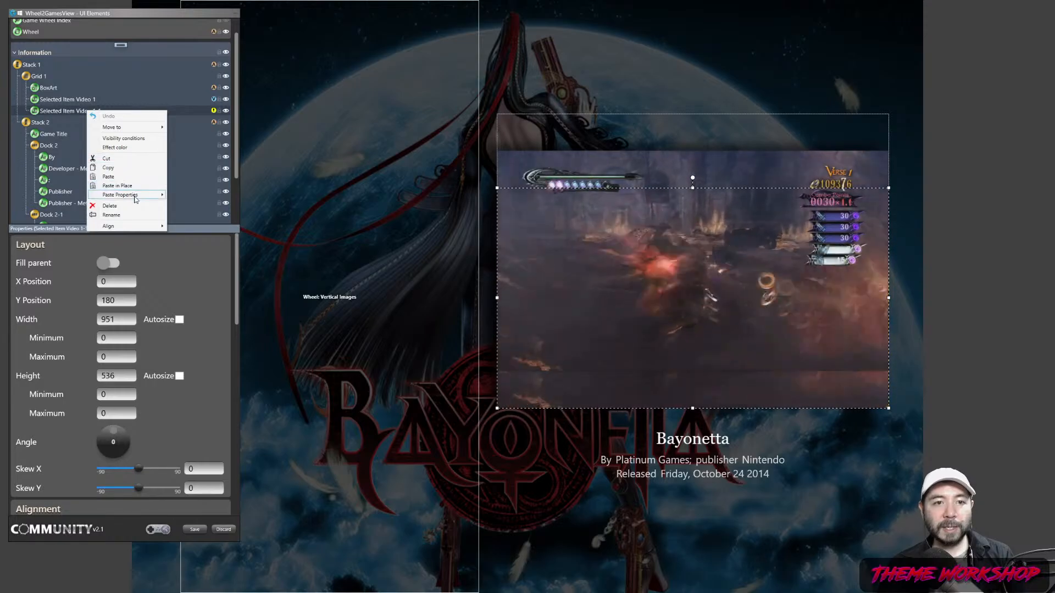
mouse_move(132, 195)
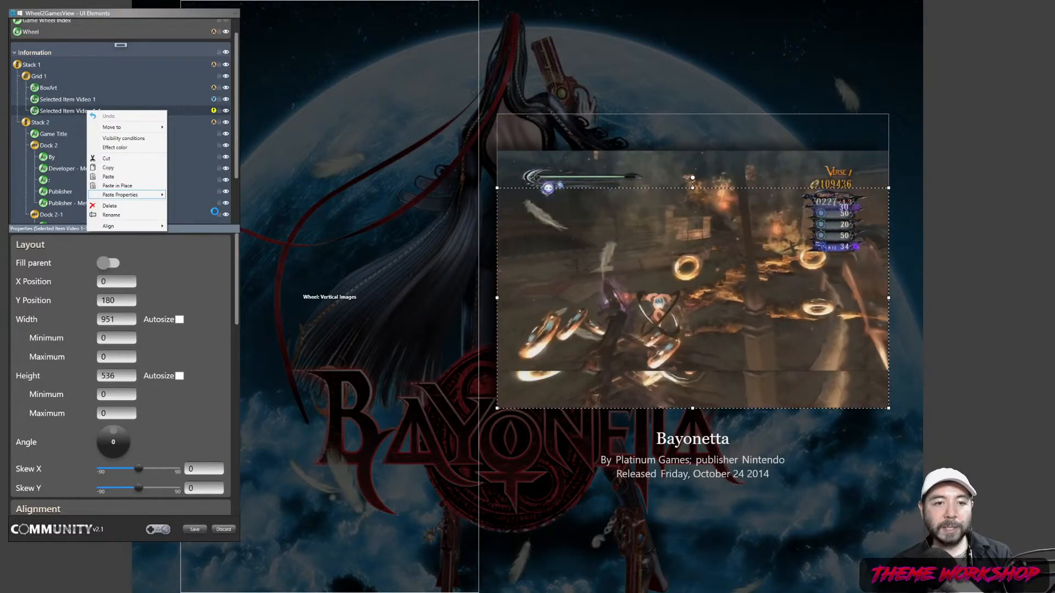
left_click(216, 213)
- Set the width of Selected Item Video 1-1 to 951
left_click_drag(125, 320, 47, 318)
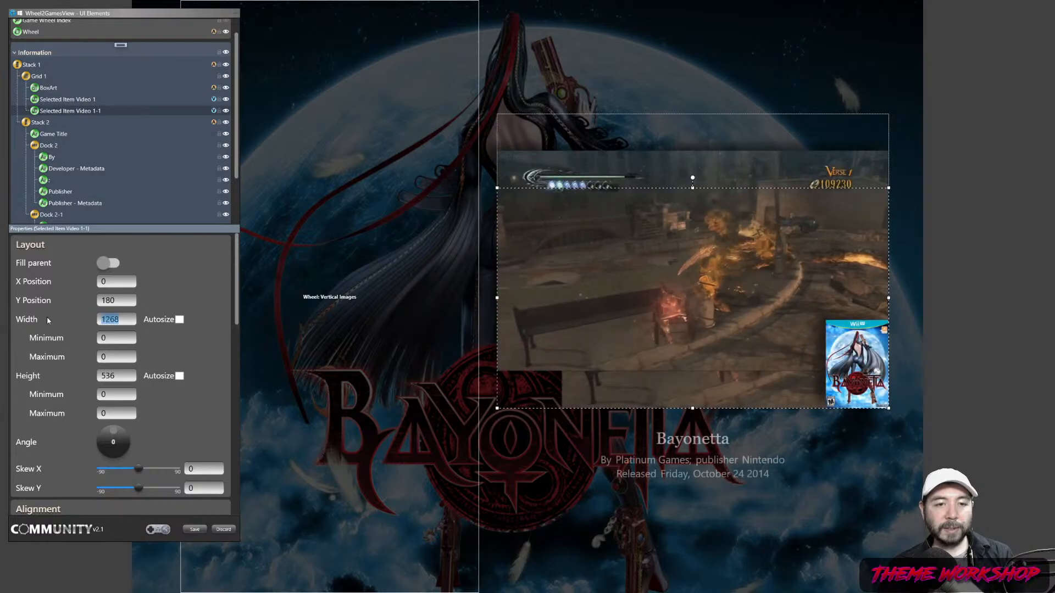
type("961")
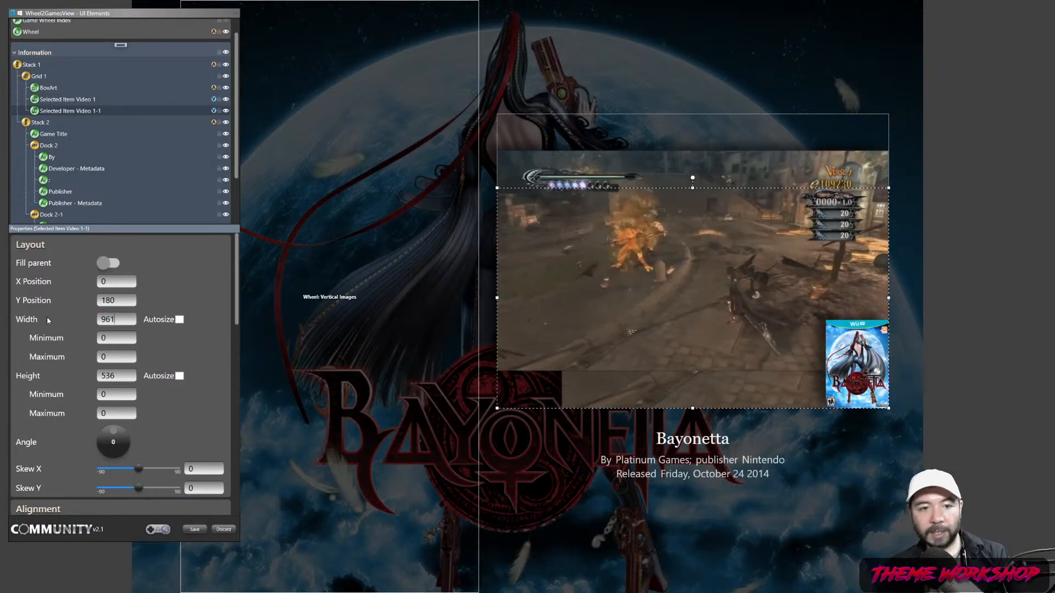
key("Return")
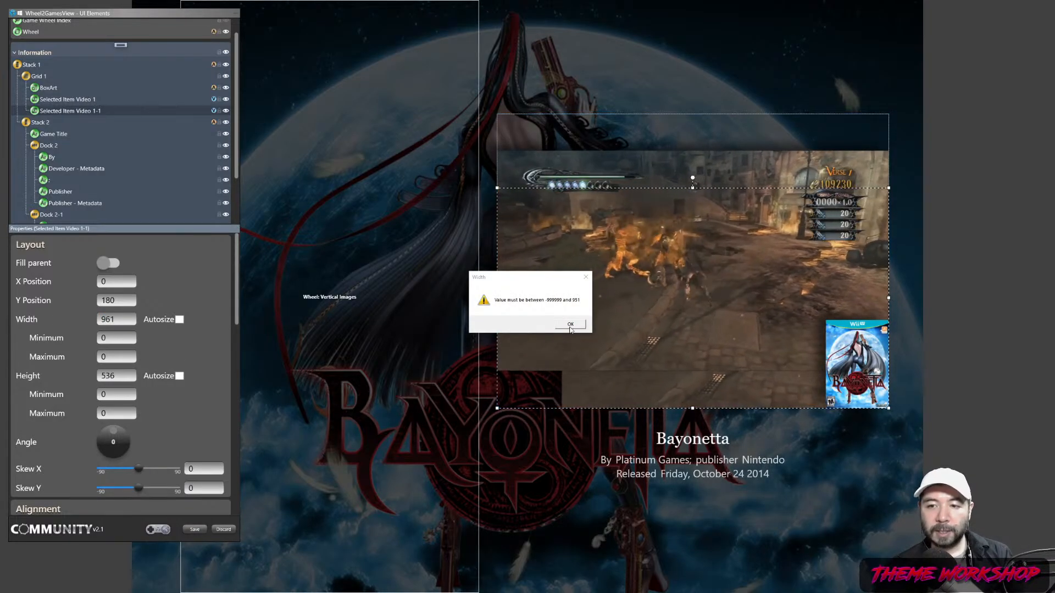
left_click(570, 324)
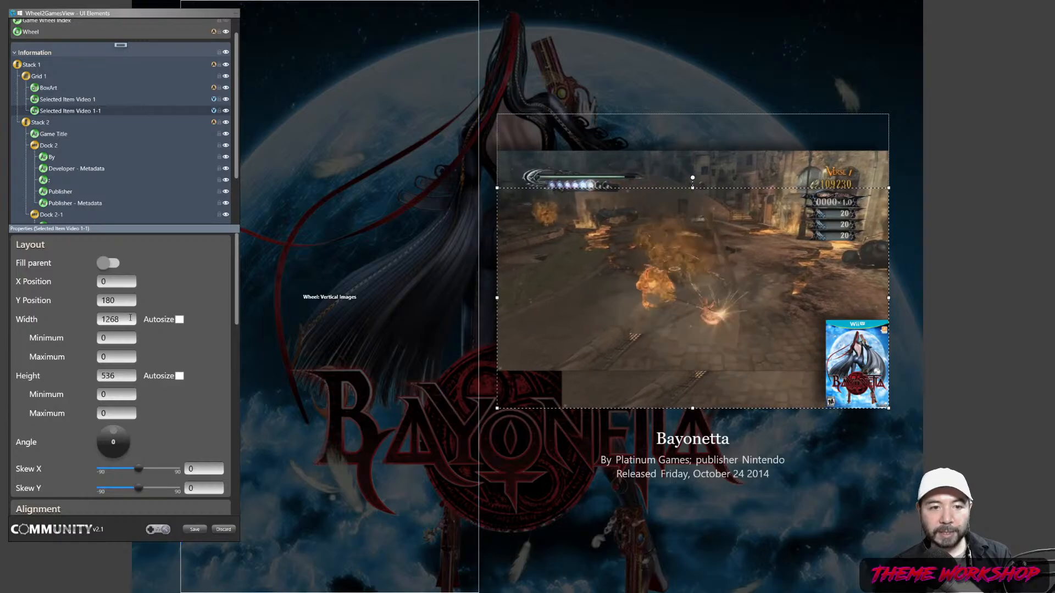
type("951")
key("Return")
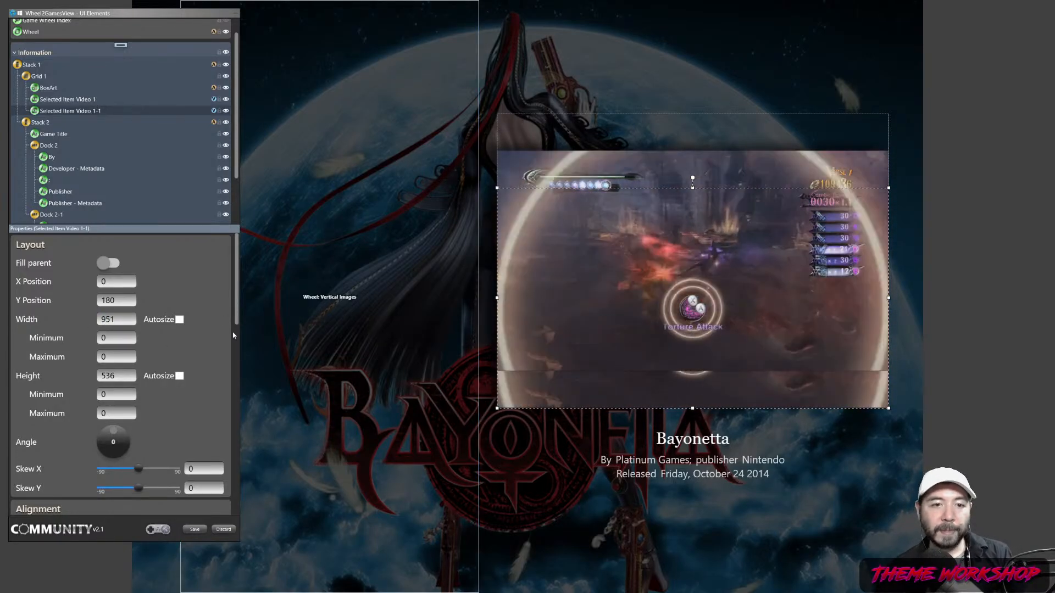
- Check the layout and pasted visibility conditions of Selected Item Video 1-1, and leave the conditions unchanged
left_click(67, 100)
left_click(73, 110)
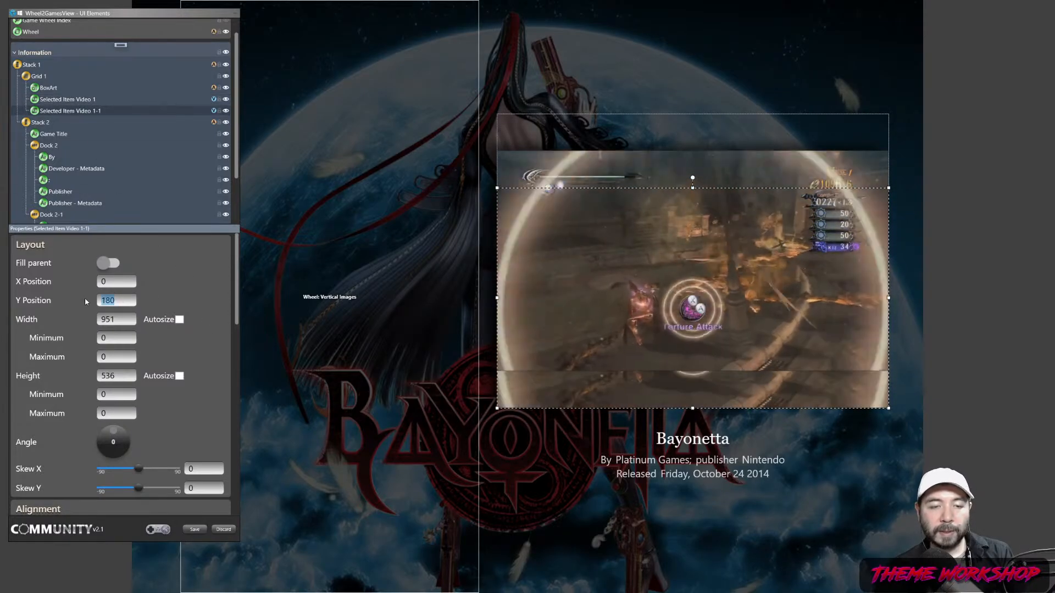
left_click(113, 281)
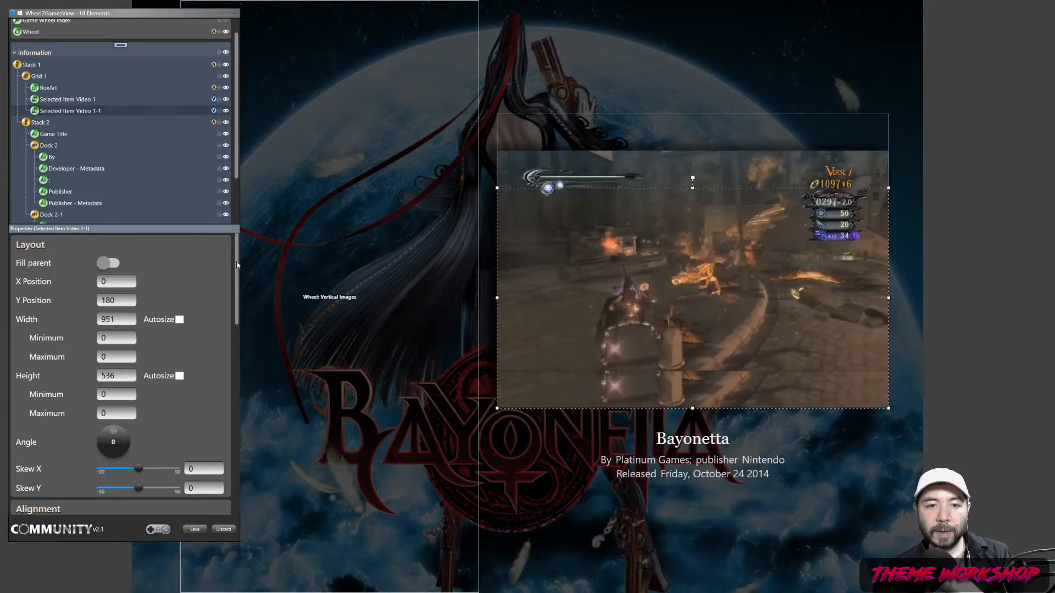
left_click_drag(237, 266, 240, 360)
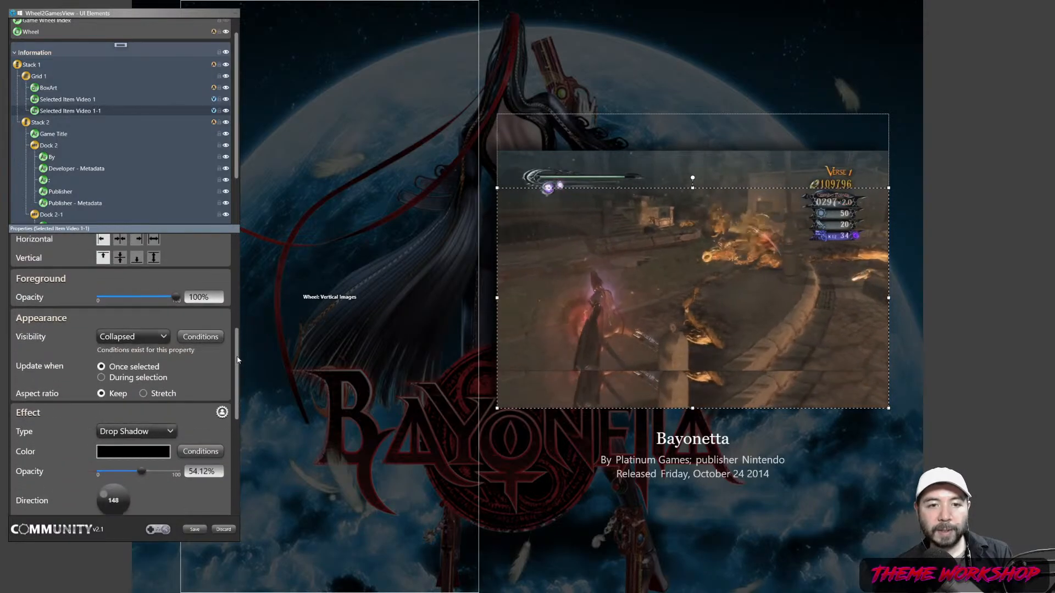
left_click(194, 337)
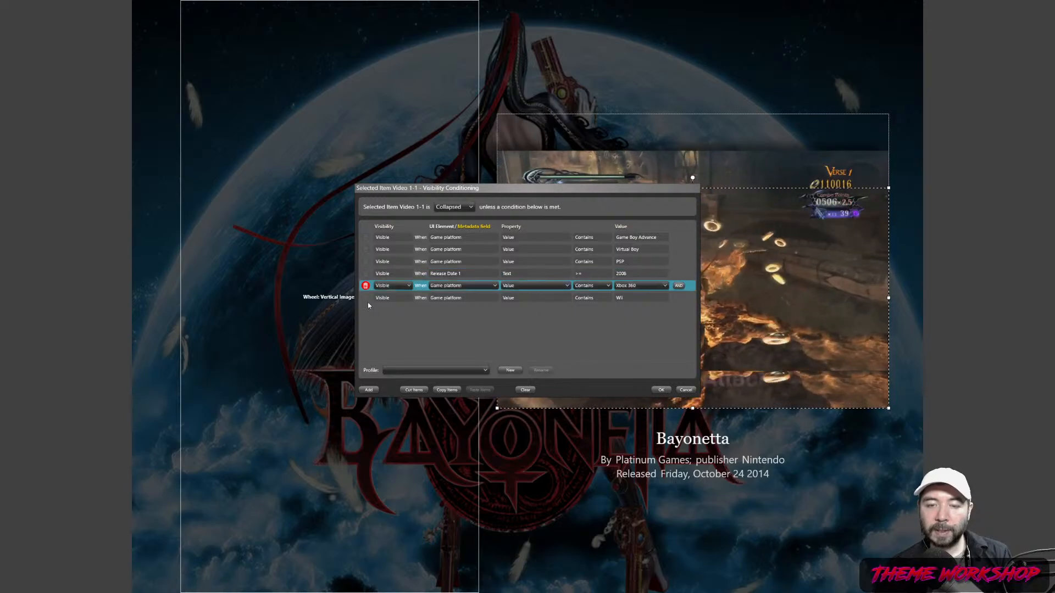
left_click(687, 391)
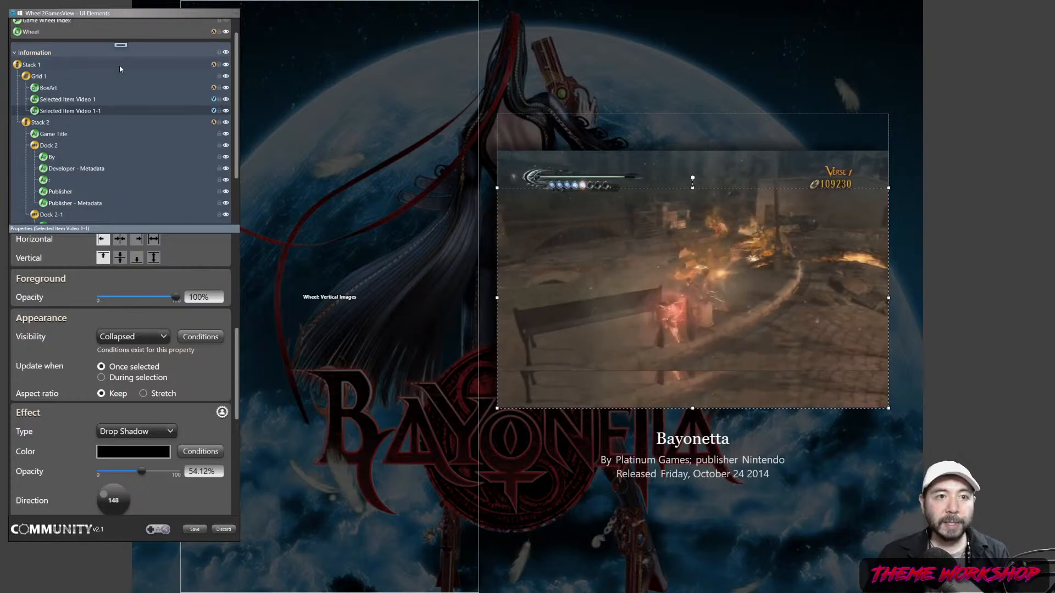
- Add a second release date element to the Information group and set its date format to yyyy
left_click(120, 45)
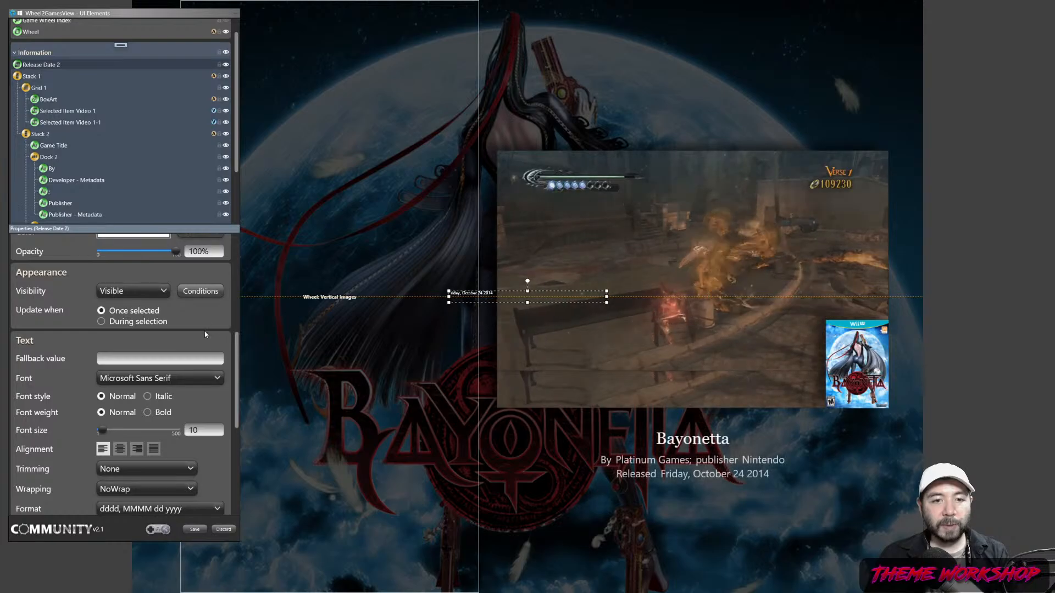
scroll(234, 397, "down", 1)
scroll(234, 397, "down", 1)
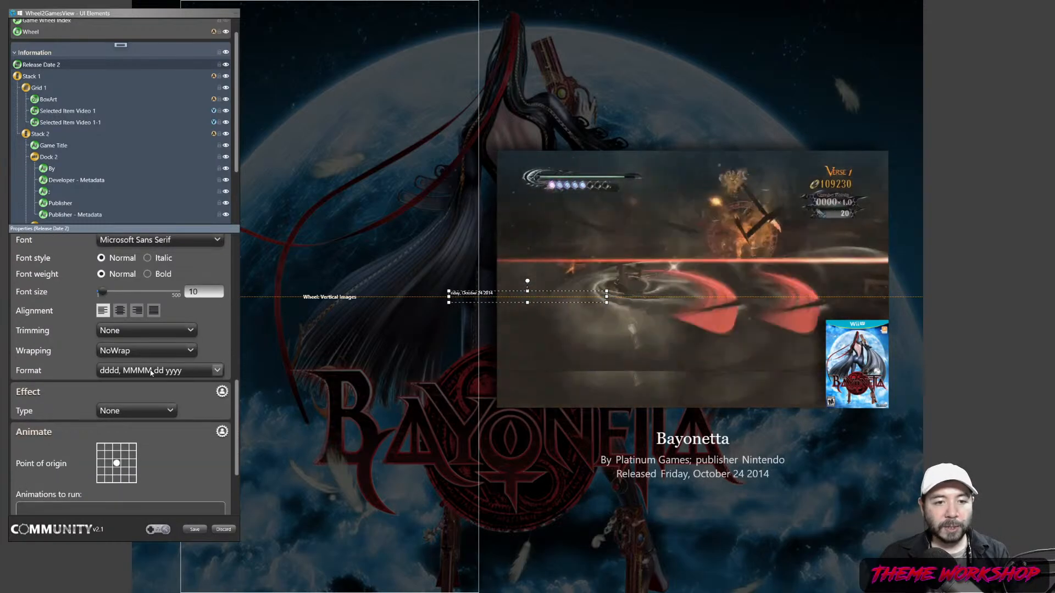
left_click(132, 370)
left_click(122, 355)
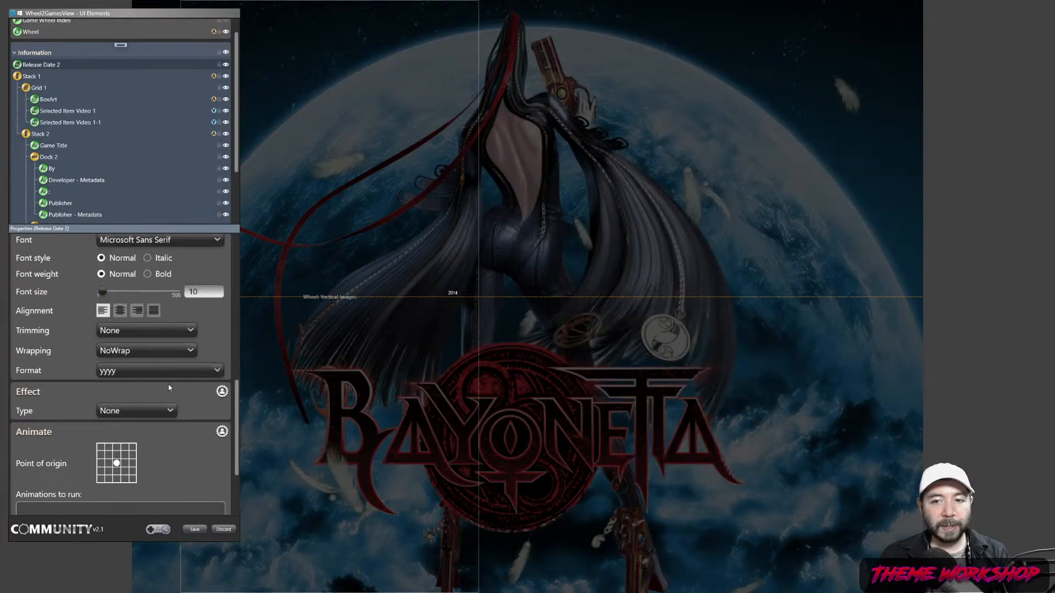
- Set the new release date element's visibility to Collapsed and move it beyond the lower-right corner of the canvas
scroll(214, 332, "up", 3)
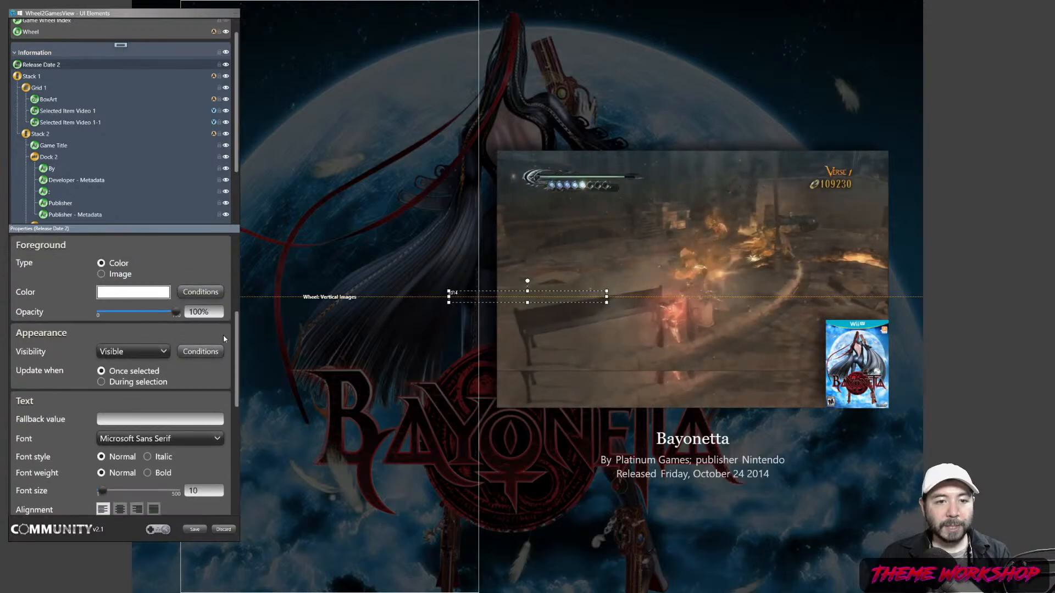
left_click(142, 352)
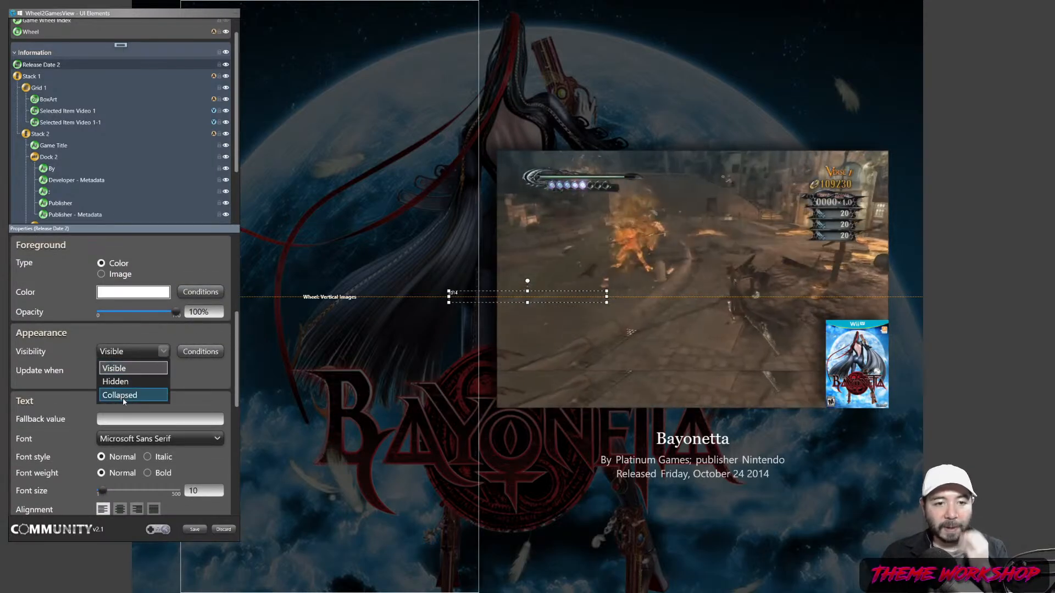
left_click(161, 387)
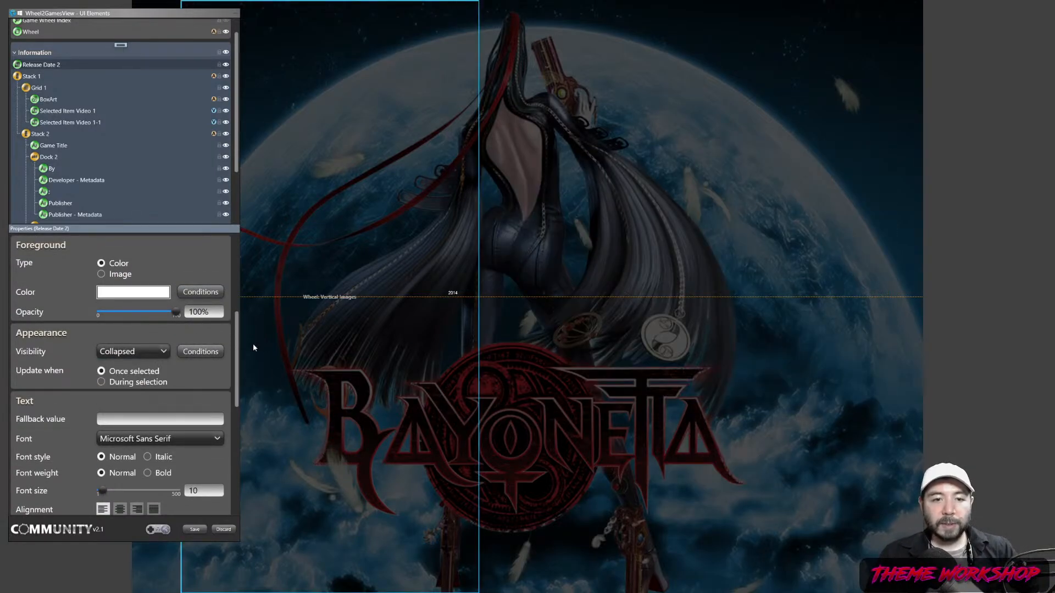
left_click_drag(493, 302, 942, 592)
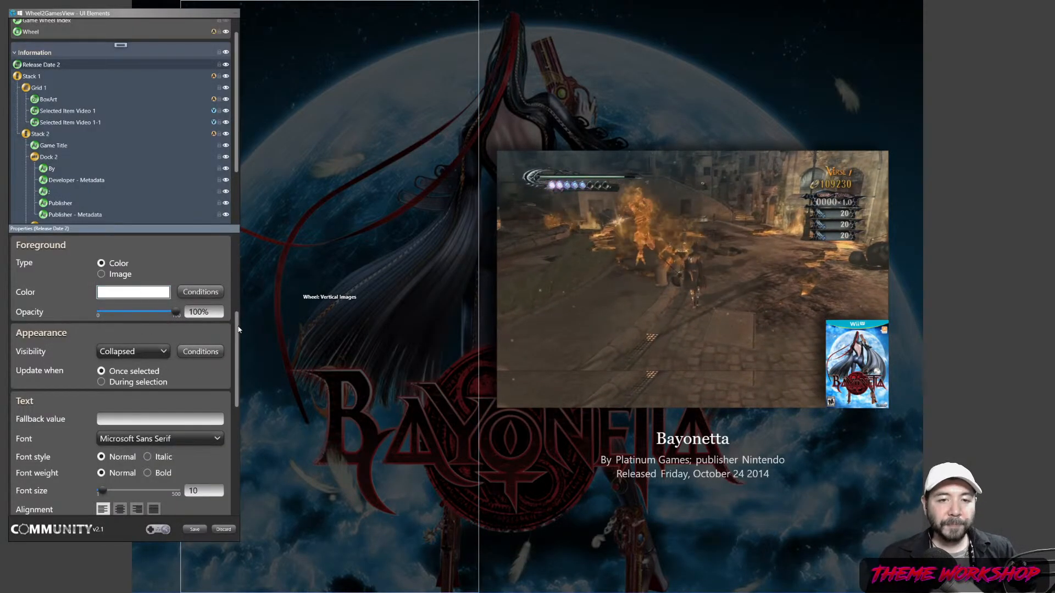
- Set the foreground opacity of the new release date element to 0%
mouse_move(237, 336)
left_mouse_down()
mouse_move(225, 245)
mouse_move(227, 319)
left_mouse_up()
scroll(228, 318, "down", 3)
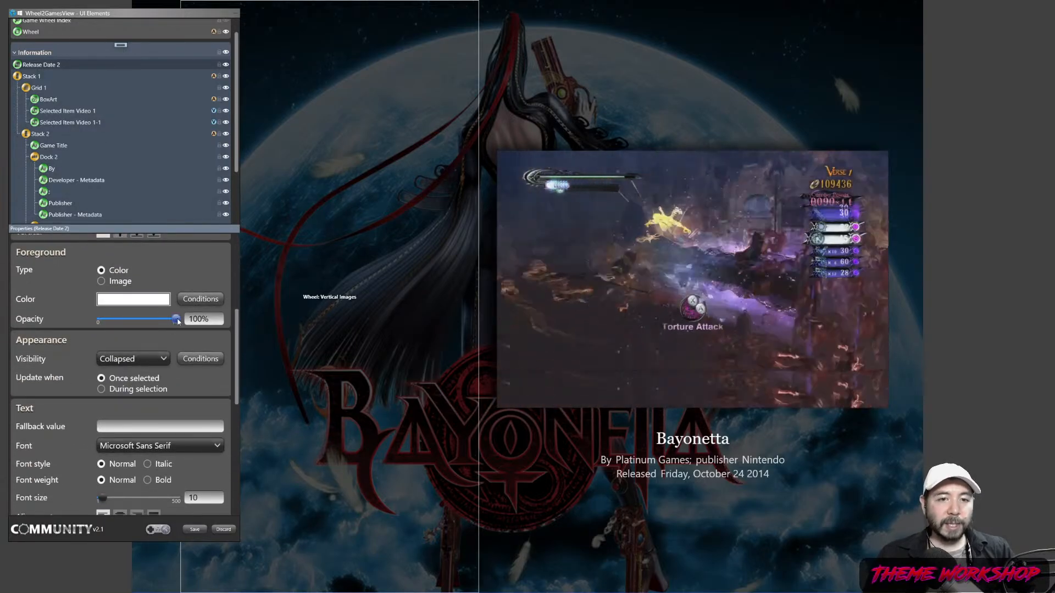
left_click_drag(177, 320, 64, 311)
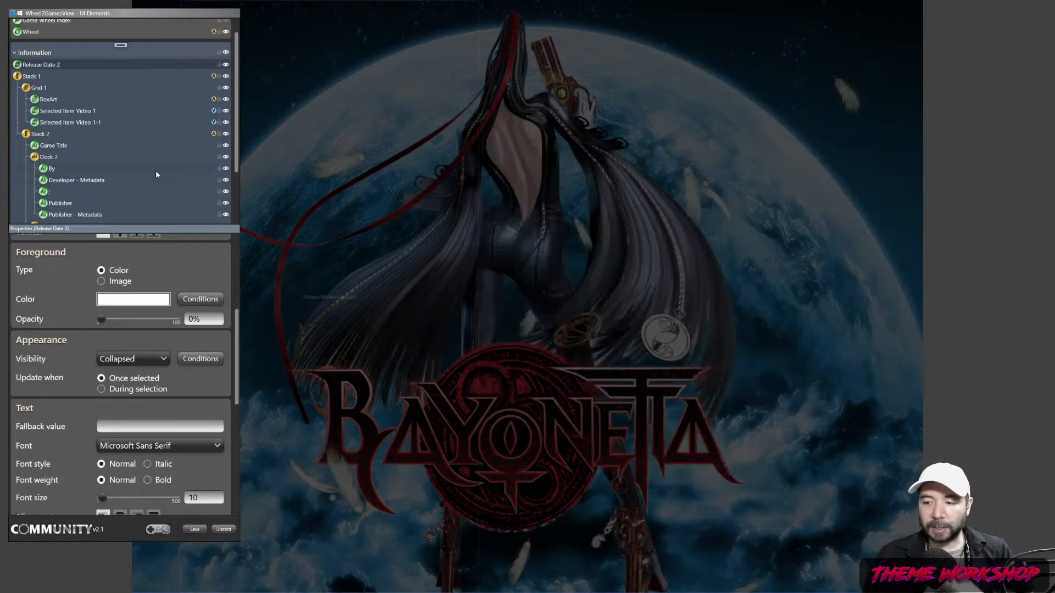
- In the visibility conditions of Selected Item Video 1-1, change the Release Date 1 condition to use Release Date 2
left_click(69, 123)
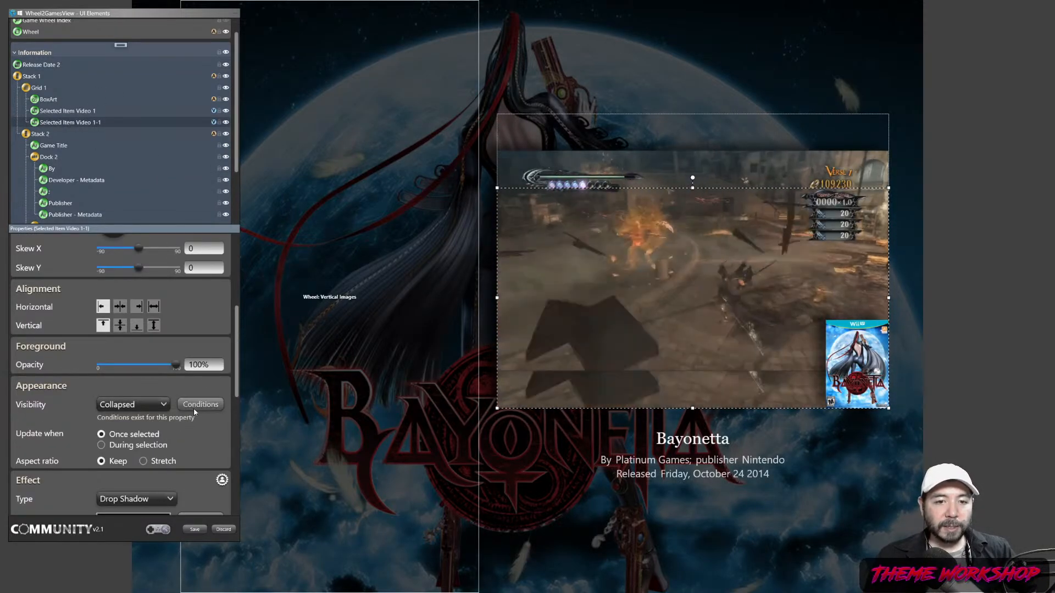
left_click(195, 407)
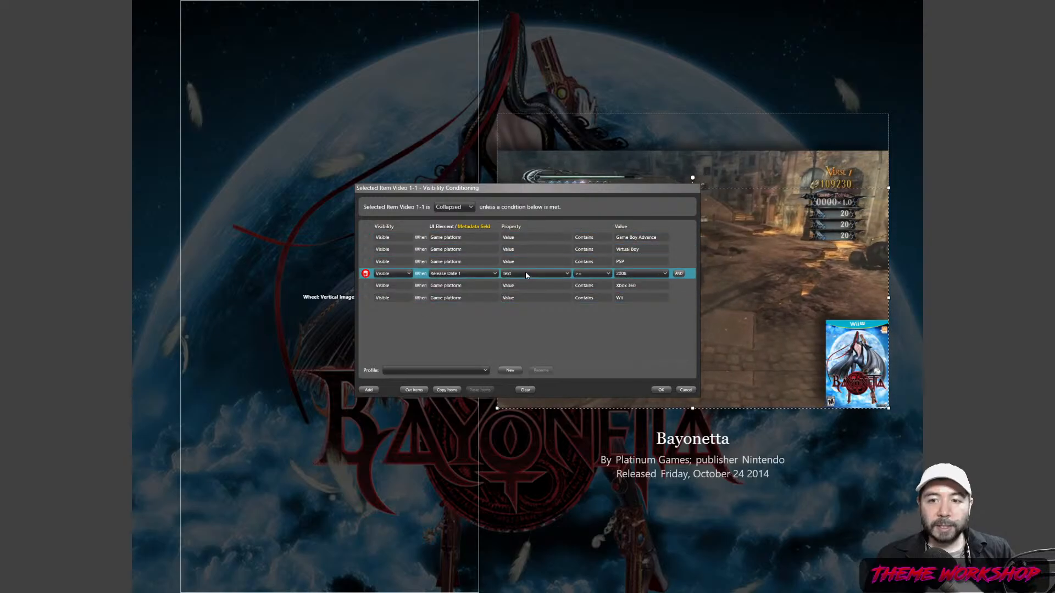
left_click(485, 275)
scroll(466, 349, "down", 5)
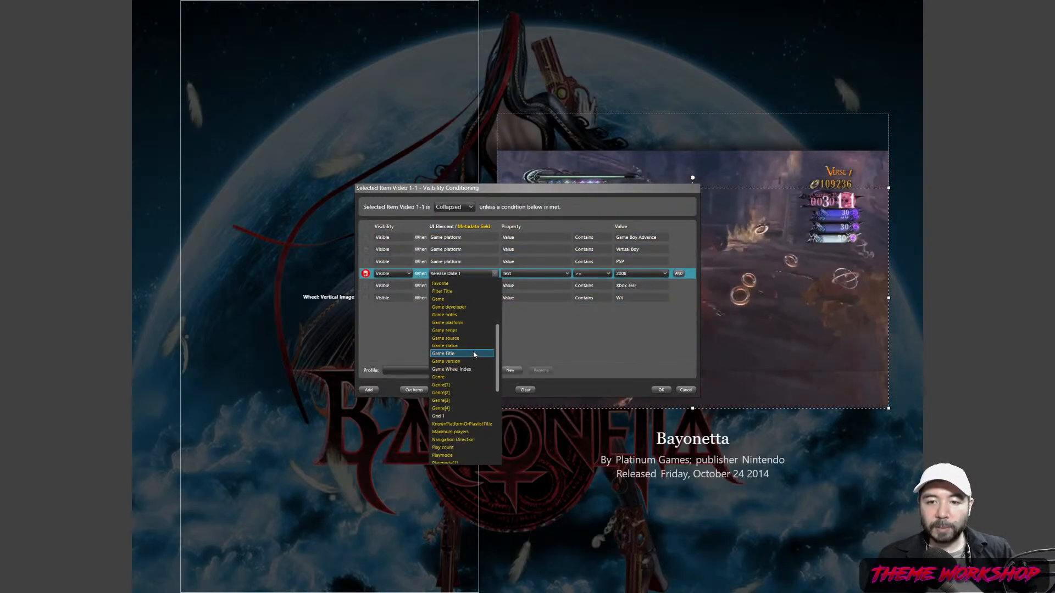
scroll(482, 368, "down", 1)
left_click(466, 385)
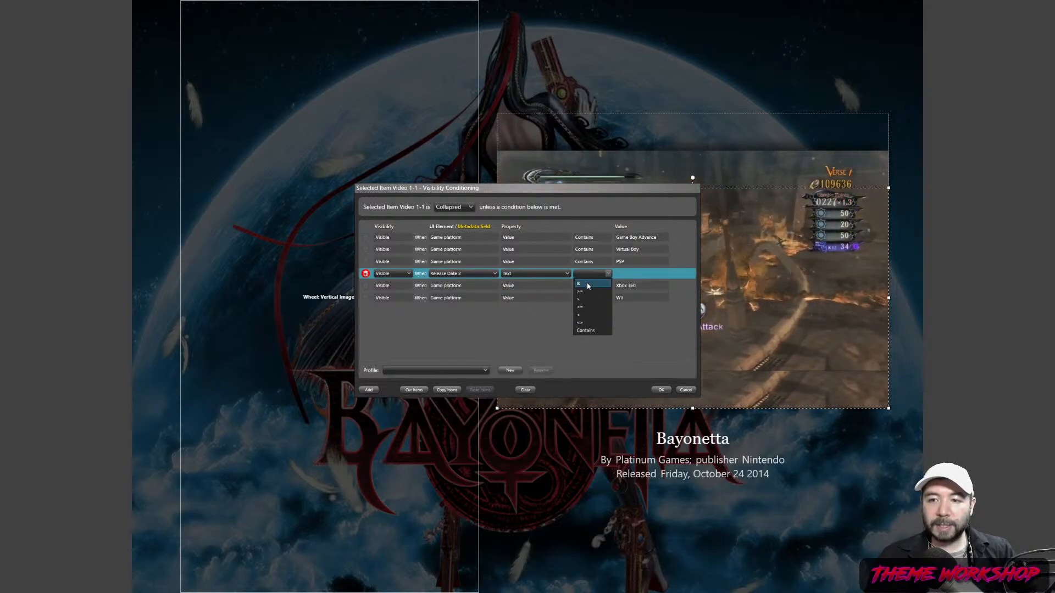
- Set the Release Date 2 text condition to >= 2006, accept the conditions and save the view
left_click(581, 331)
left_click(596, 274)
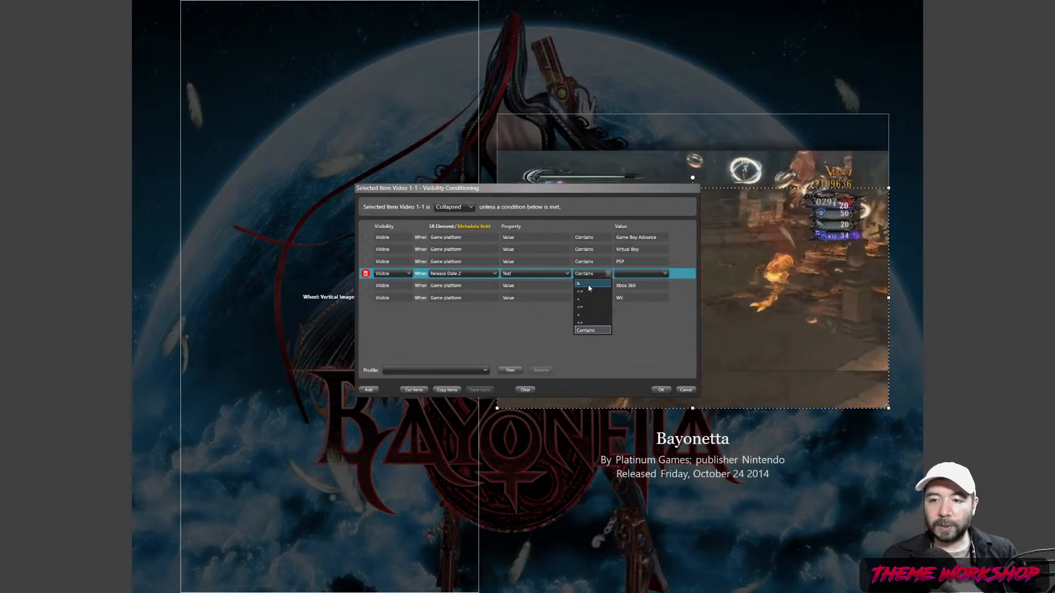
left_click(587, 293)
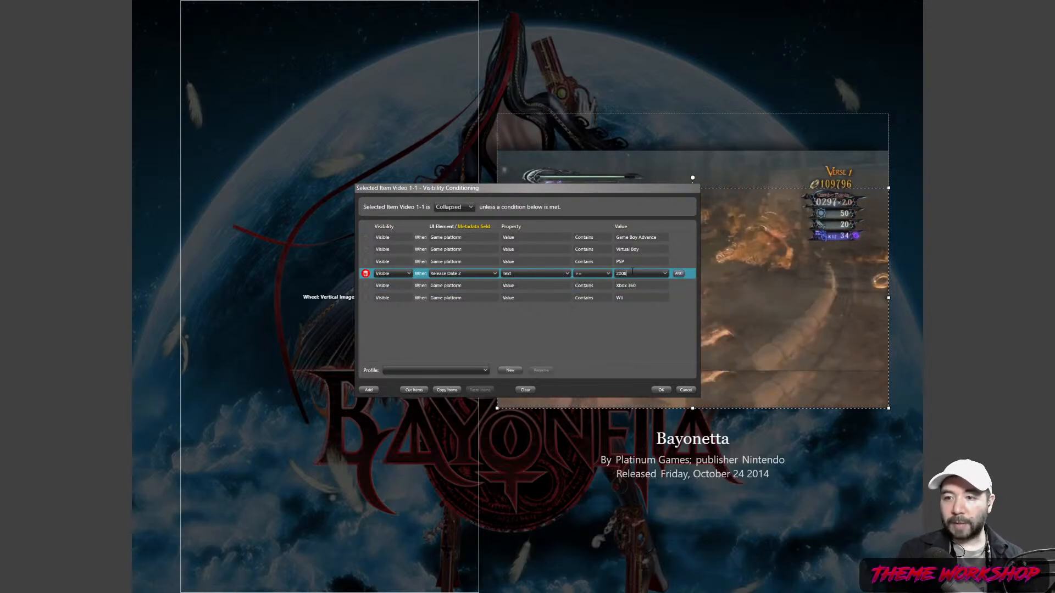
left_click(624, 333)
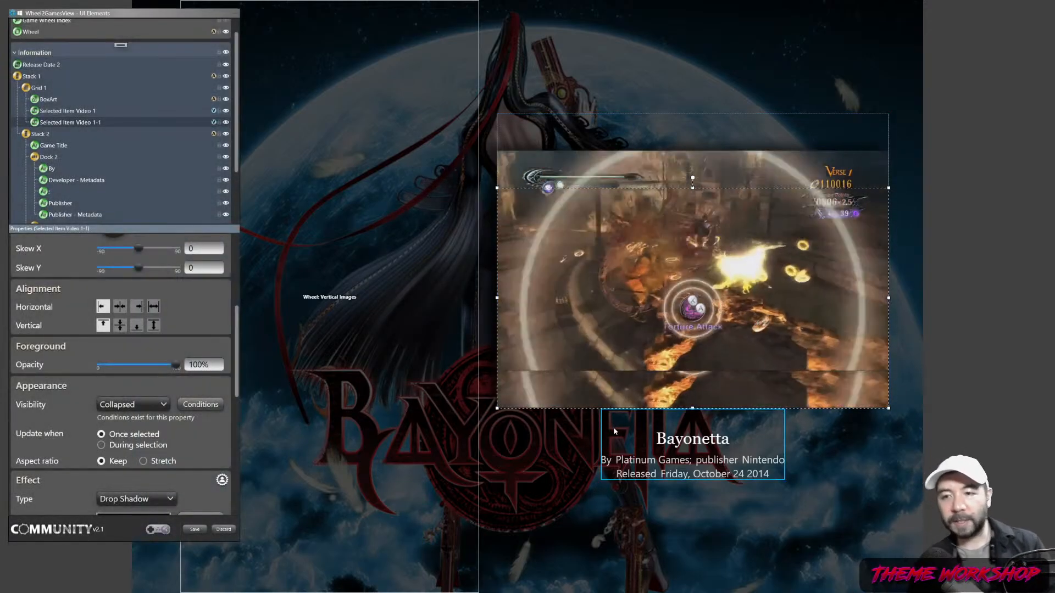
left_click(195, 529)
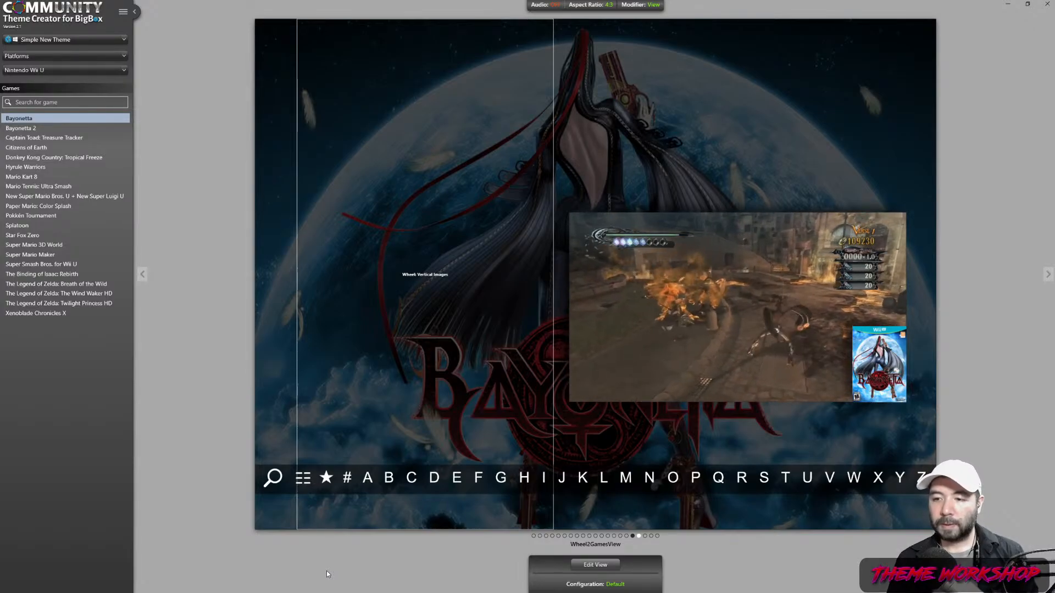
- Preview the saved view with Hyrule Warriors on Wii U, and with the Philips CD-i and Nintendo Wii platforms
left_click(49, 164)
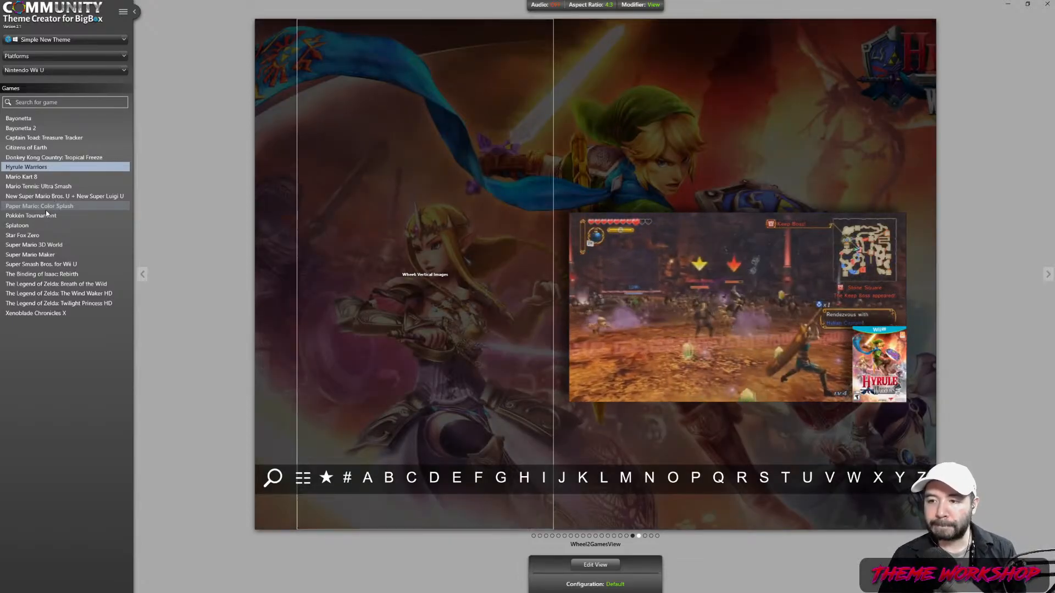
left_click(63, 70)
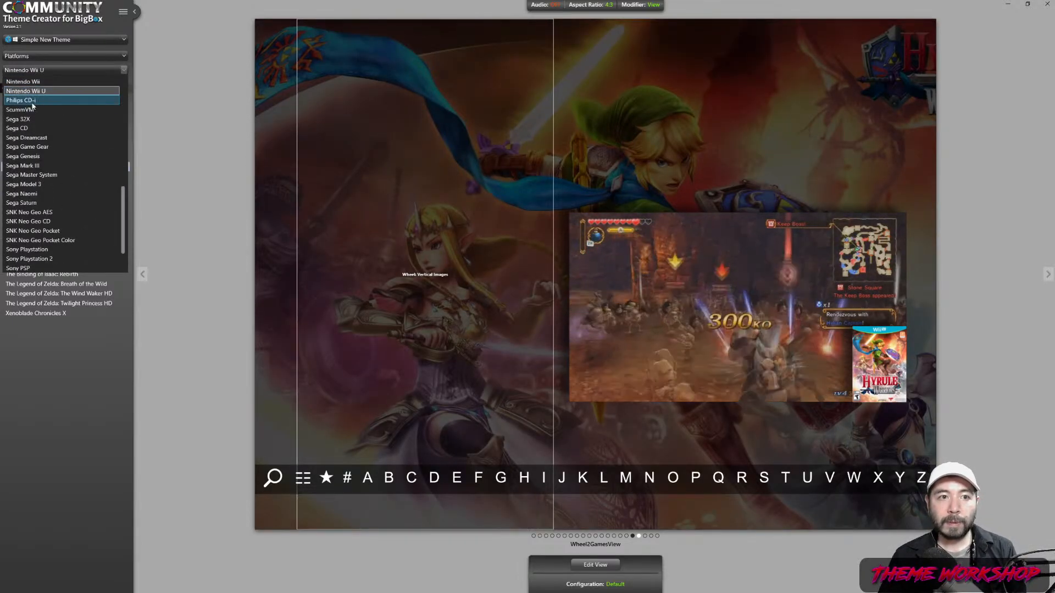
left_click(33, 102)
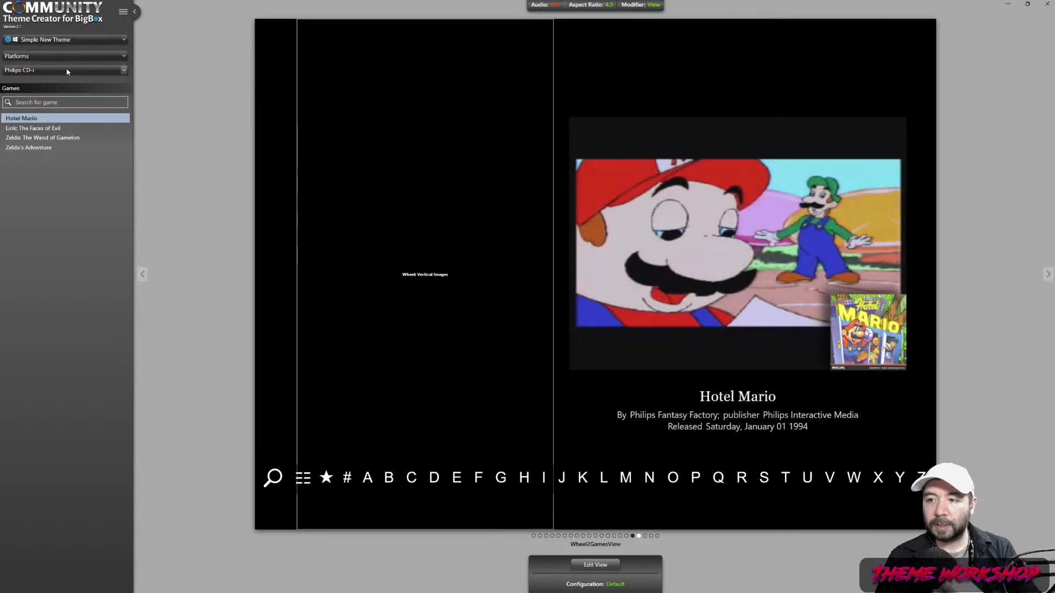
left_click(67, 70)
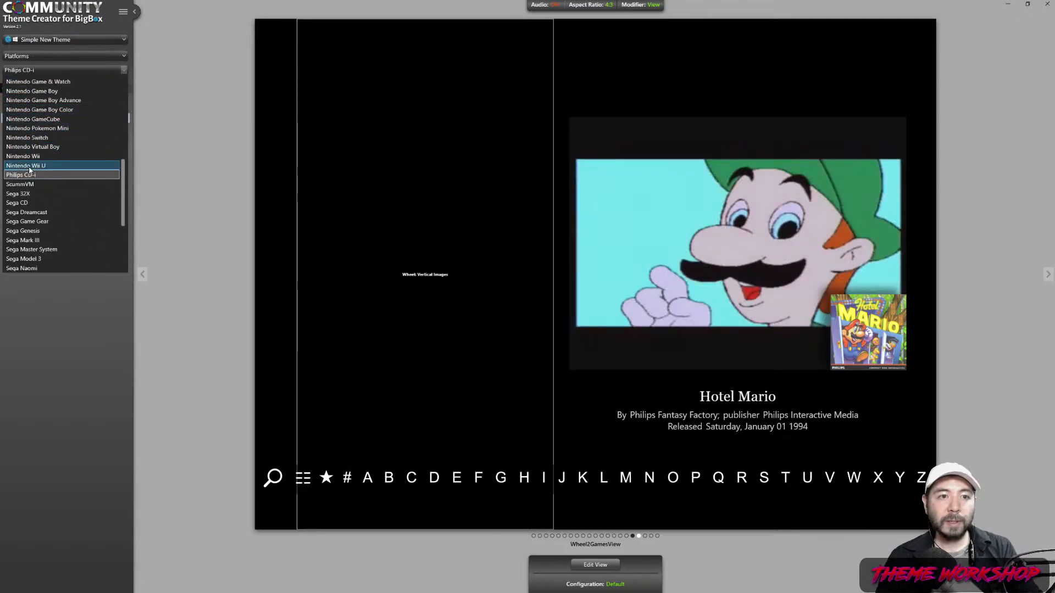
left_click(34, 160)
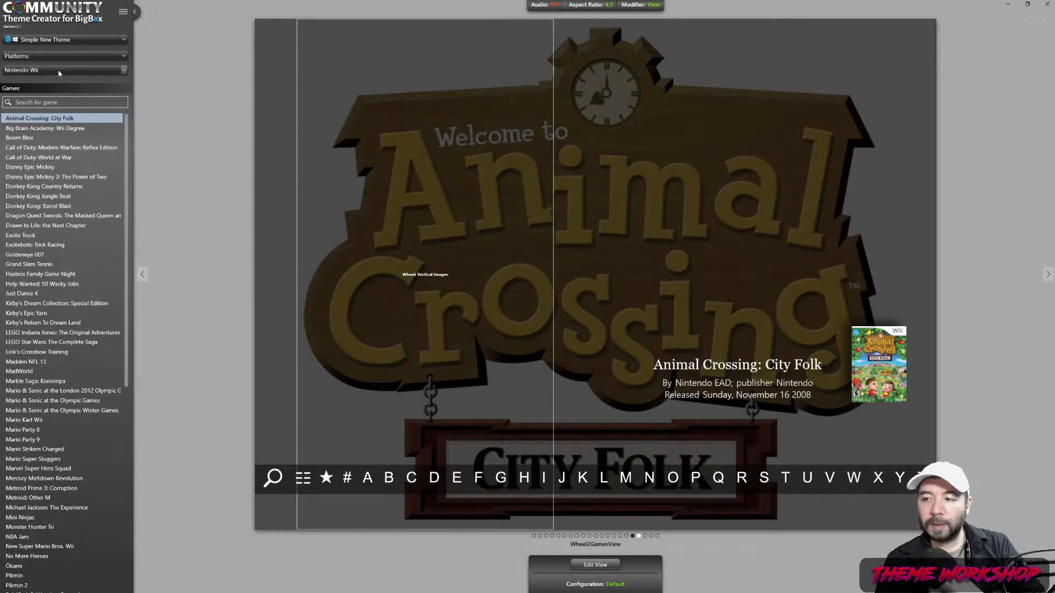
- Preview the Wii games Call of Duty: World at War, Disney Epic Mickey 2 and Donkey Kong Jungle Beat in the view
left_click(49, 160)
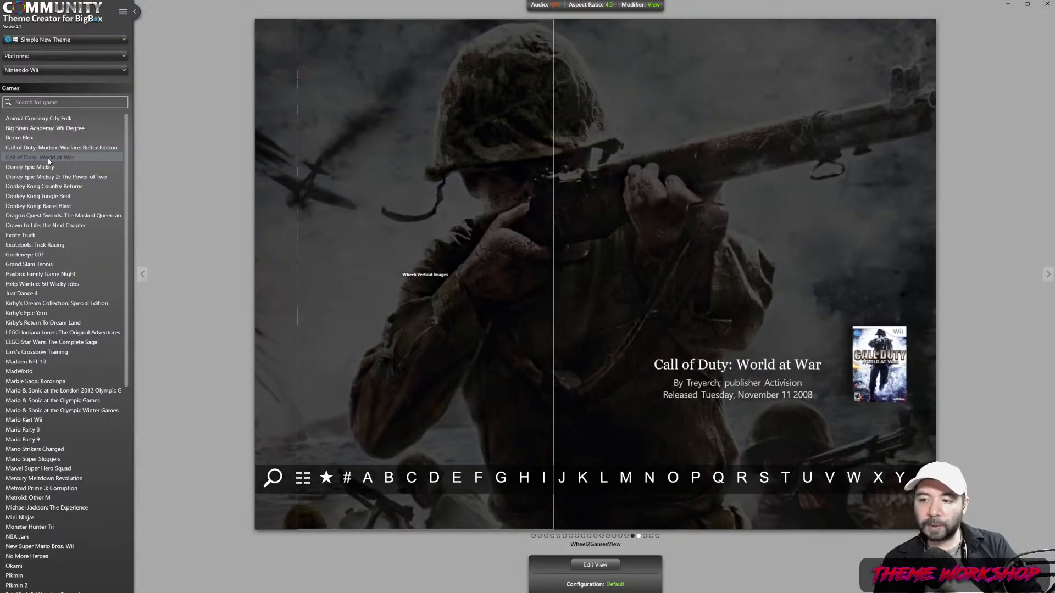
left_click(44, 177)
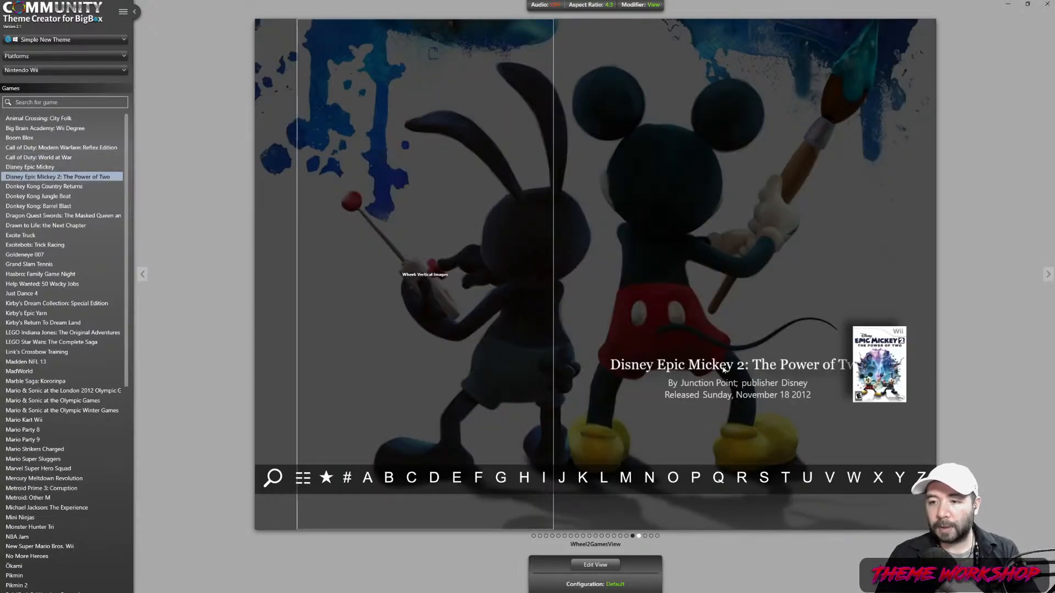
scroll(40, 231, "down", 1)
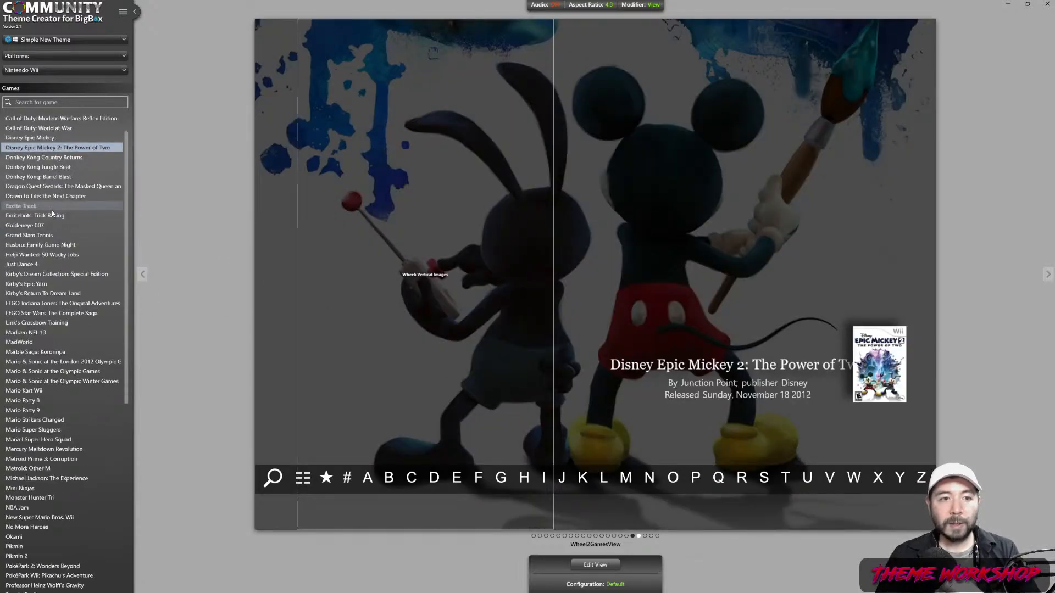
left_click(45, 167)
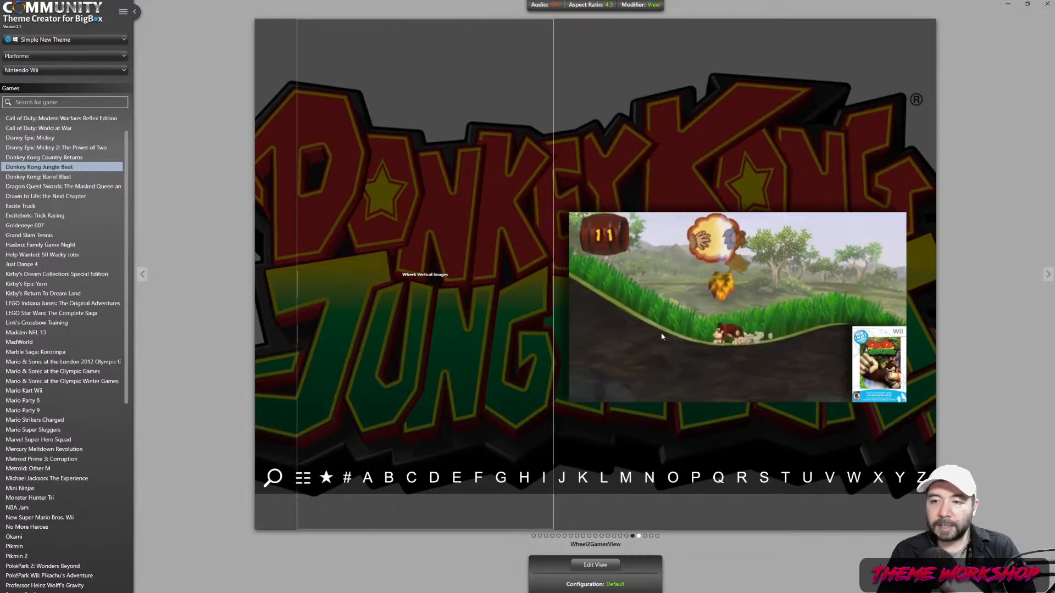
- Open Wheel2GamesView for editing and compare the layout values of Selected Item Video 1 and Selected Item Video 1-1
left_click(593, 565)
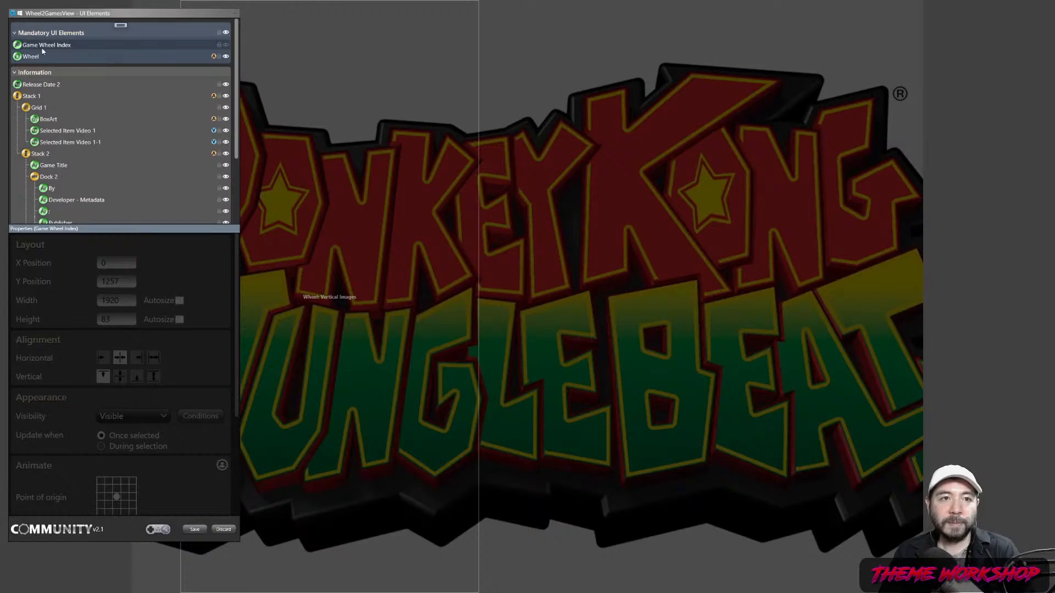
scroll(77, 110, "down", 2)
left_click(77, 84)
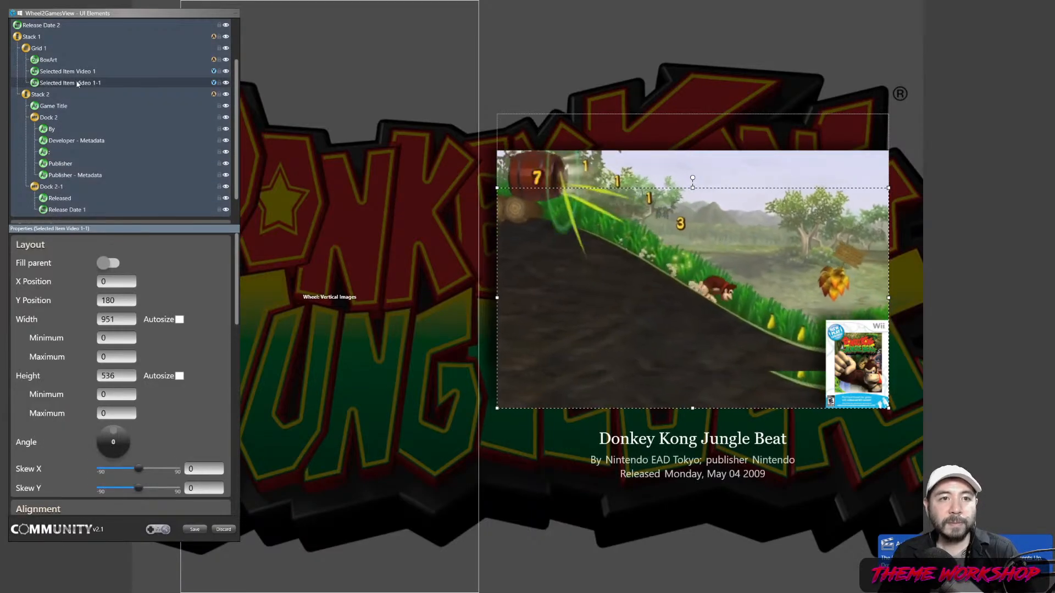
left_click(75, 72)
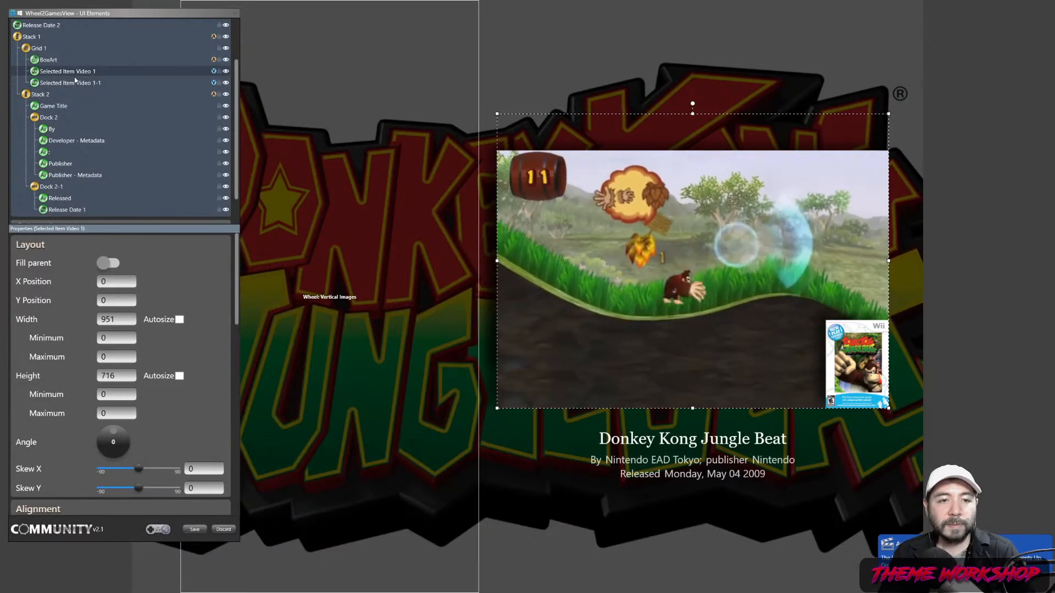
left_click(71, 84)
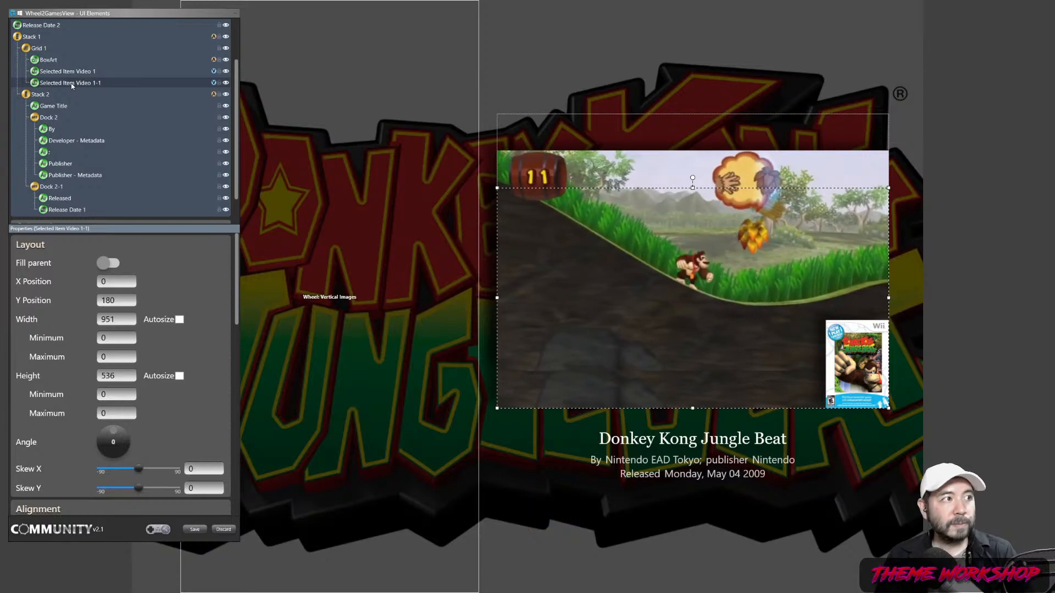
- Try a width of 0 on Selected Item Video 1-1 and set it back to 951
left_click_drag(120, 320, 54, 321)
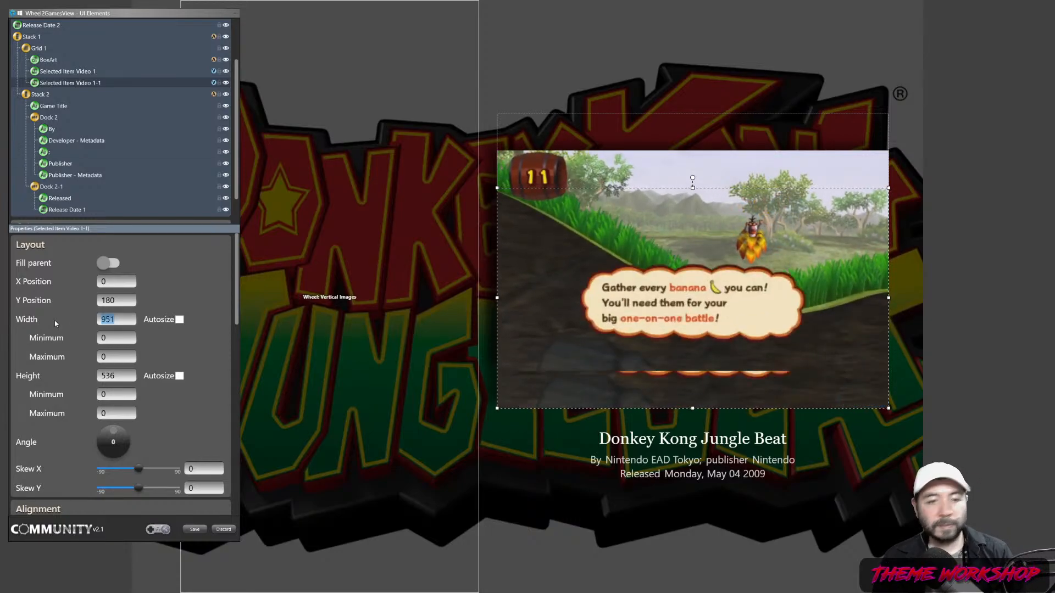
type("0")
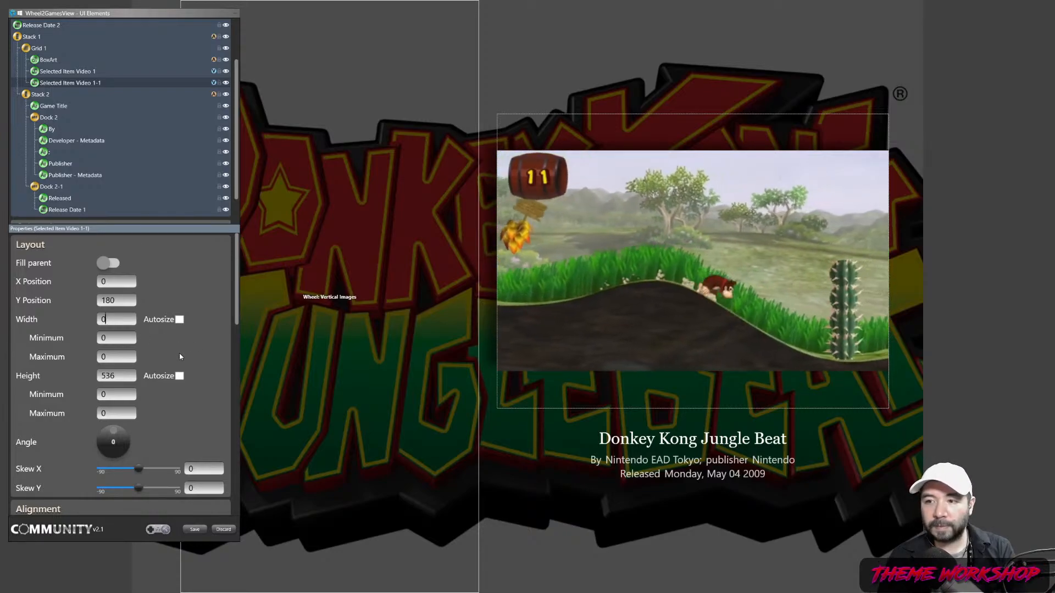
left_click_drag(122, 318, 72, 319)
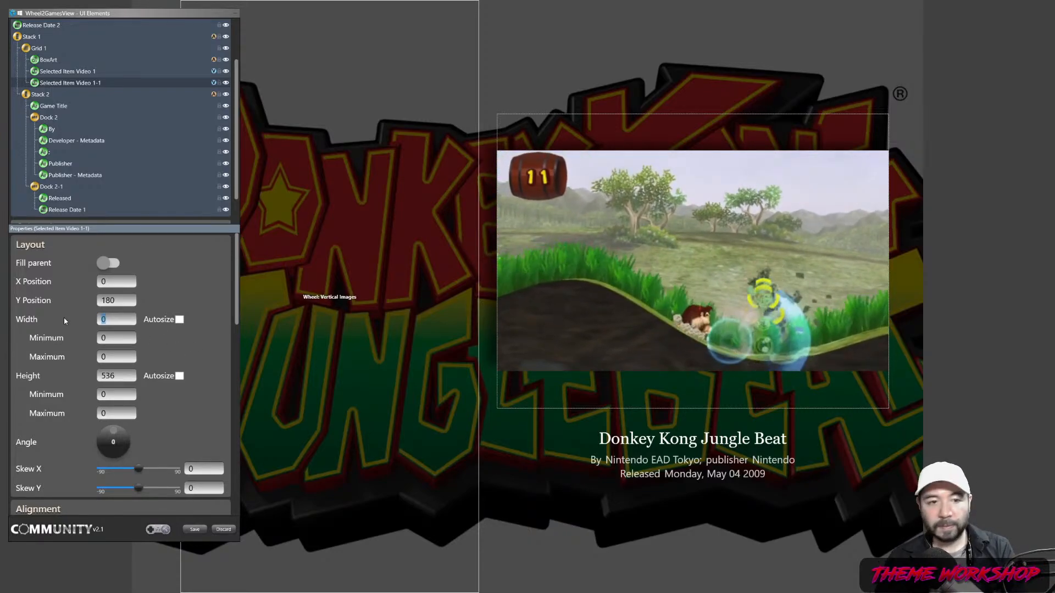
left_click(415, 376)
left_click(70, 109)
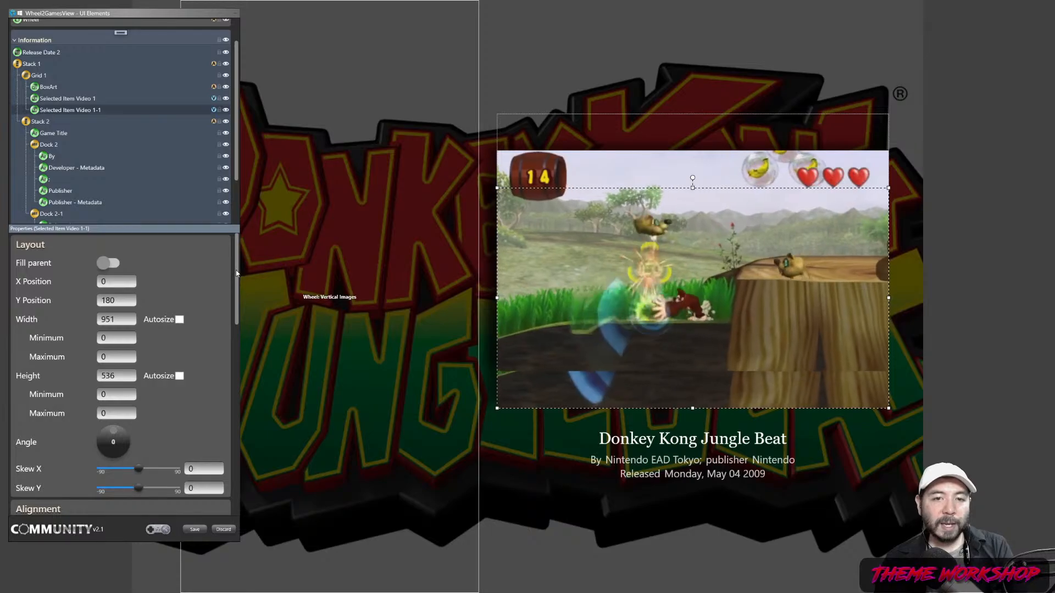
- Change BoxArt's Immediately opacity animation to move from New Opacity at 100% and accept it
left_click_drag(236, 273, 261, 479)
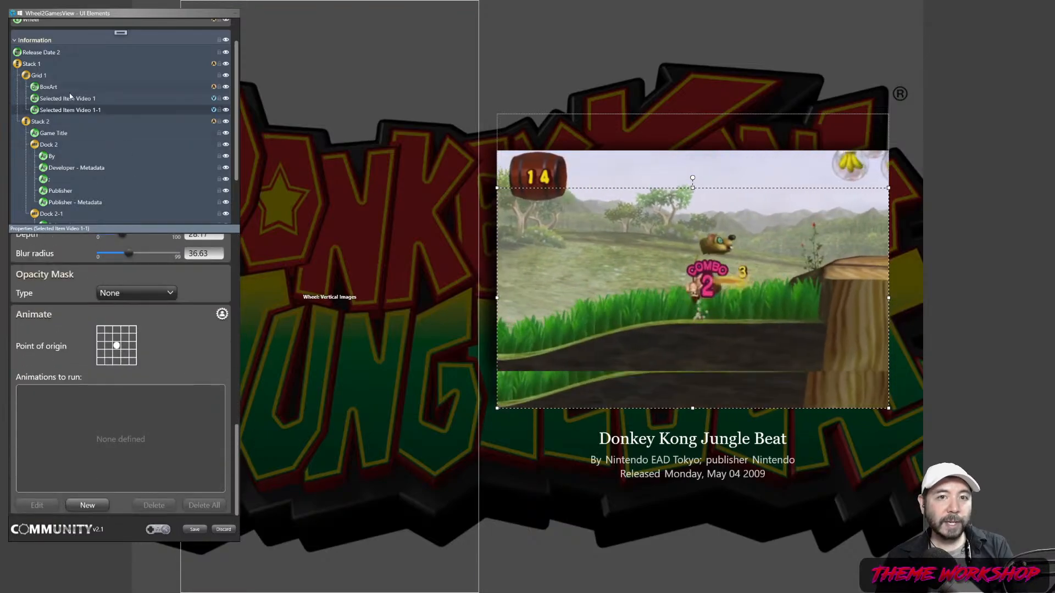
left_click(53, 85)
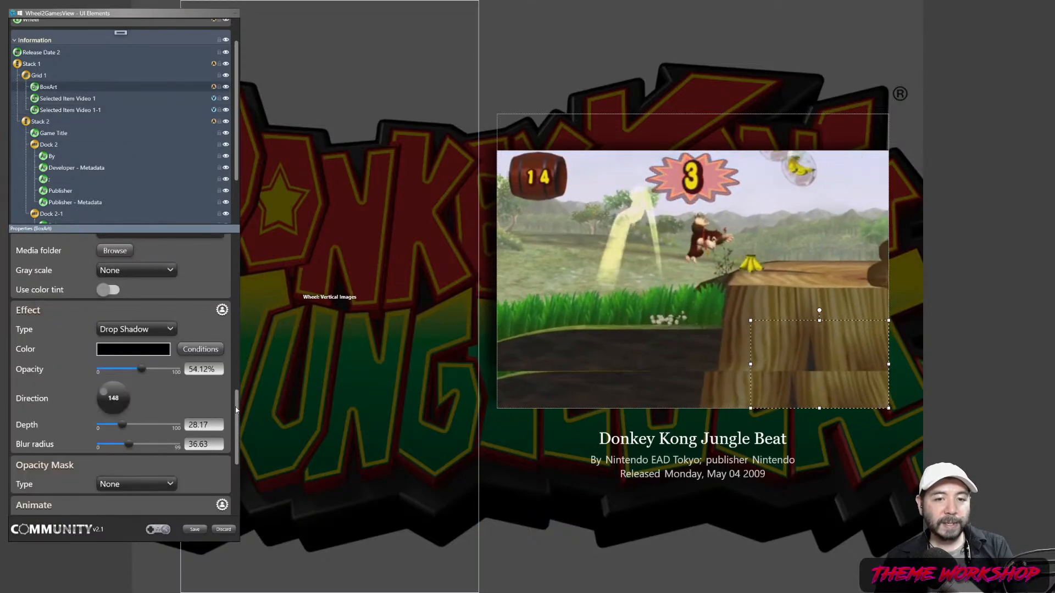
left_click_drag(235, 409, 244, 492)
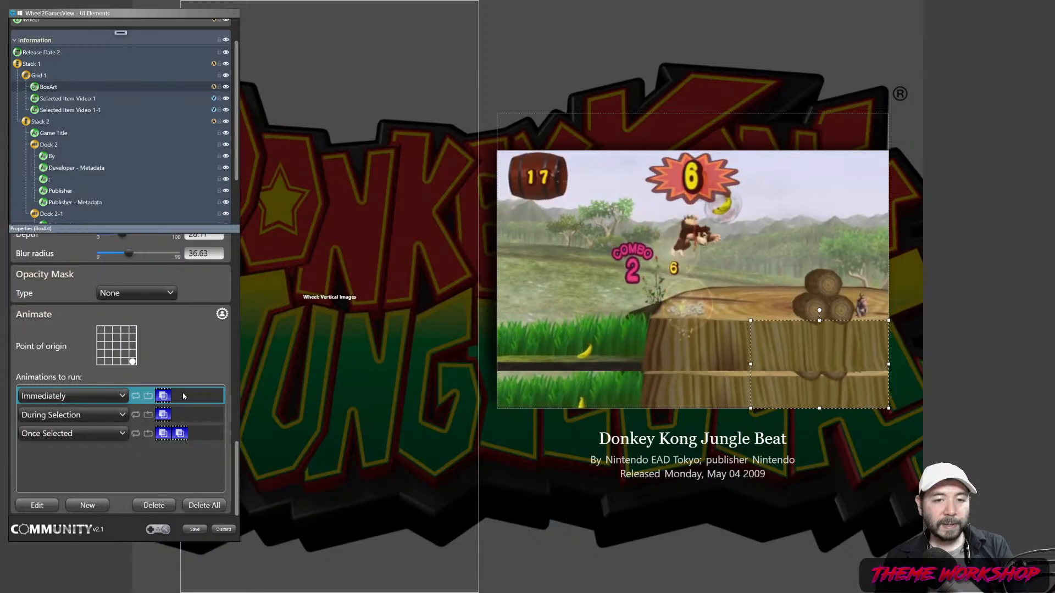
double_click(182, 392)
left_click(167, 383)
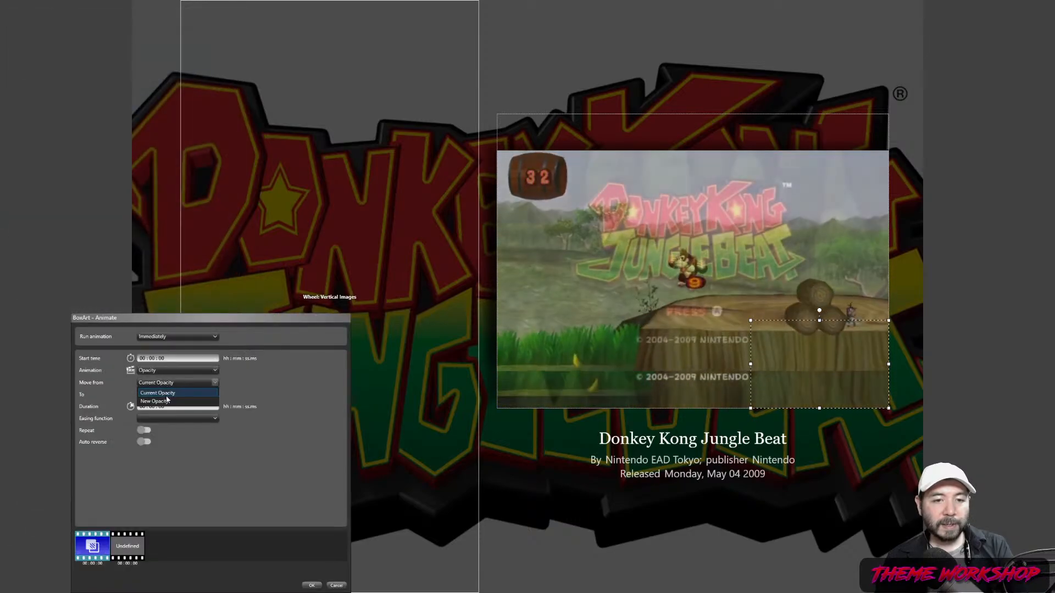
left_click(164, 390)
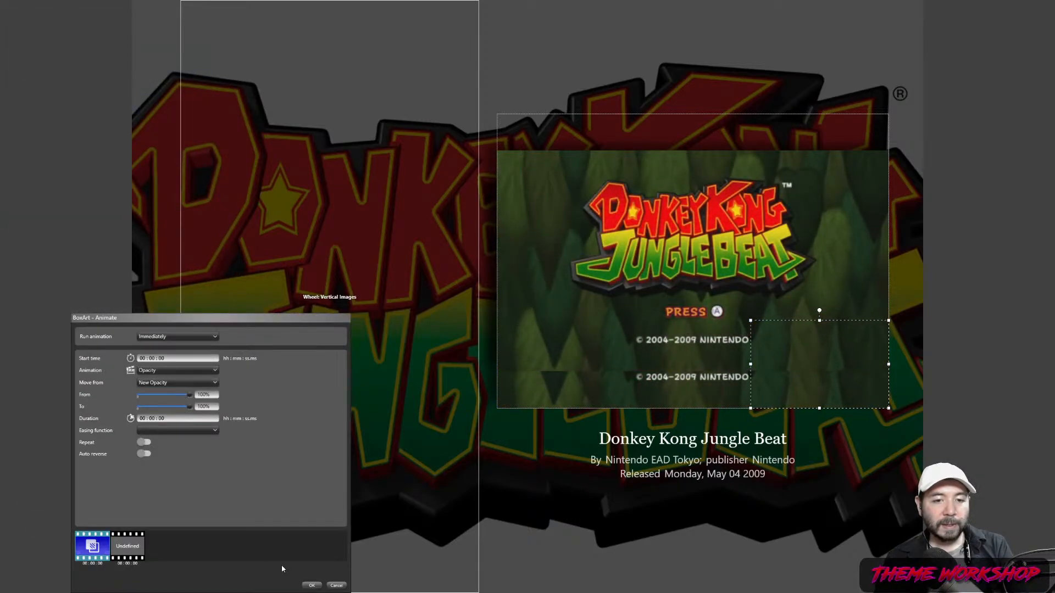
left_click(309, 586)
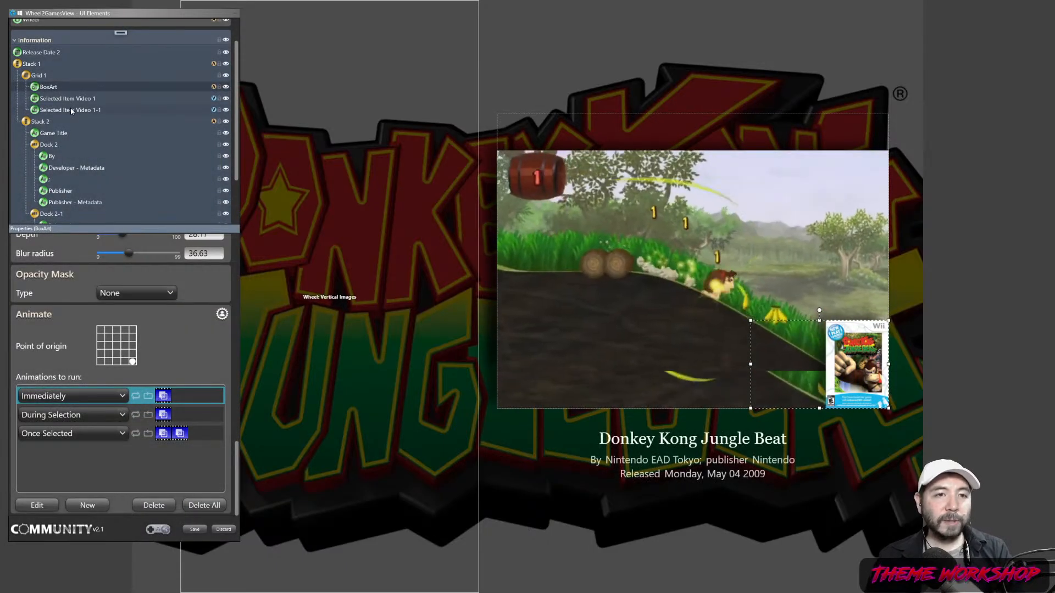
- In Stack 2's animations, make the second Move Up or Down animation move from Defined Location
left_click(72, 111)
left_click(68, 120)
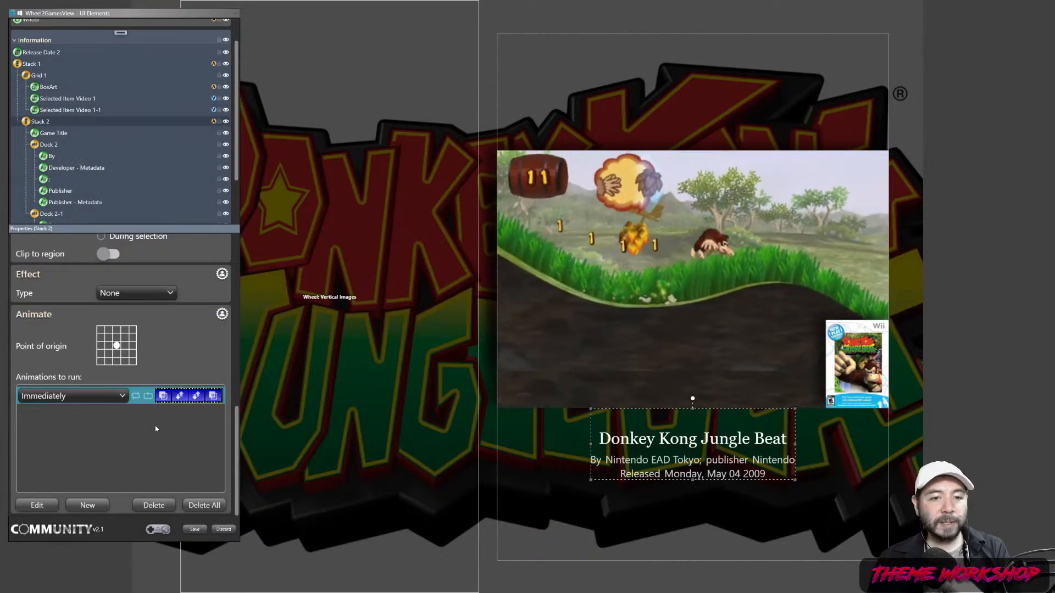
double_click(200, 397)
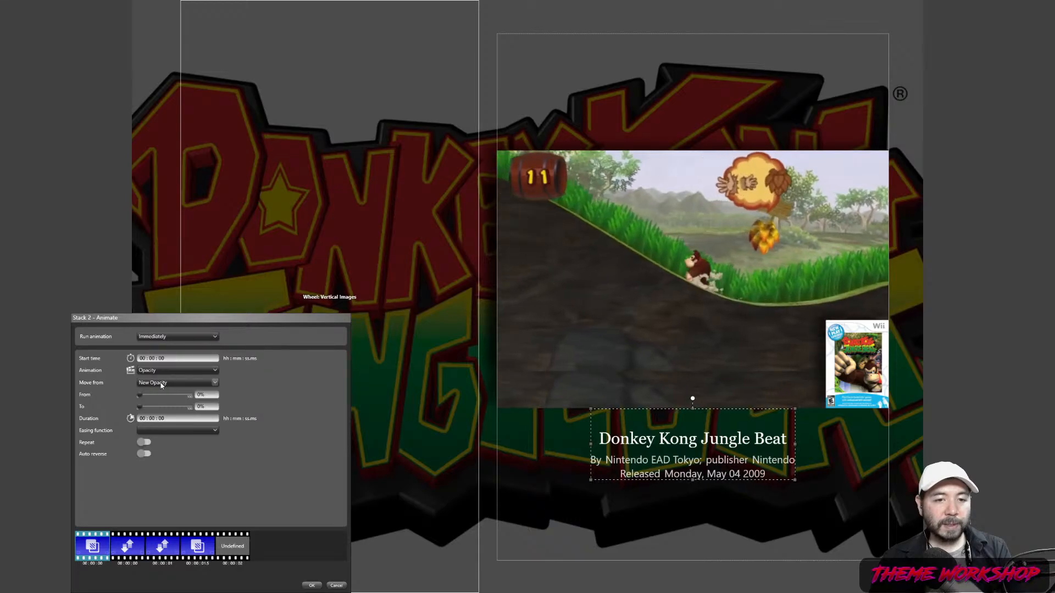
left_click(129, 547)
left_click(162, 552)
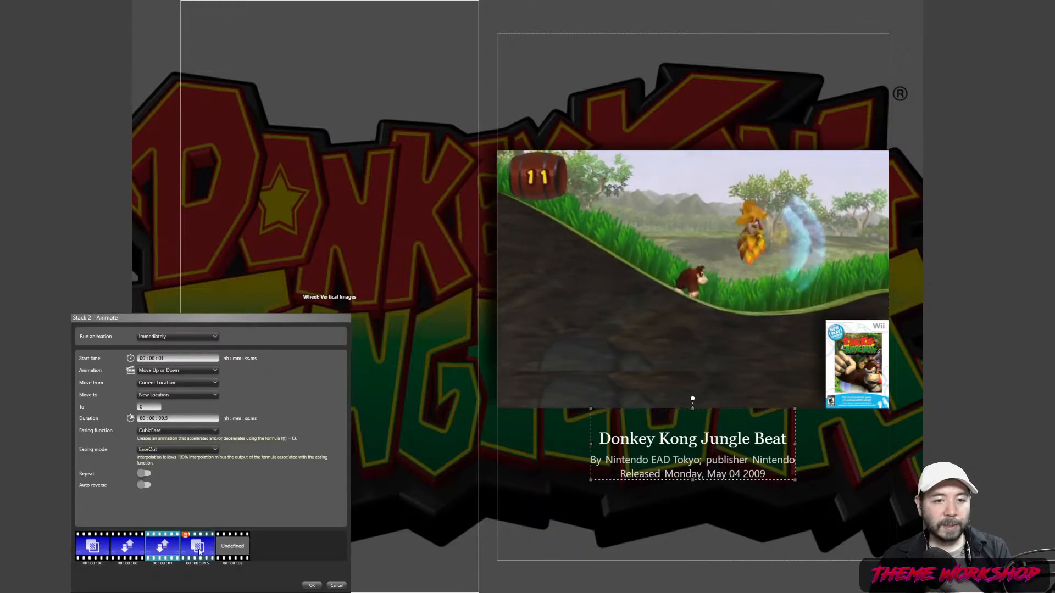
left_click(161, 383)
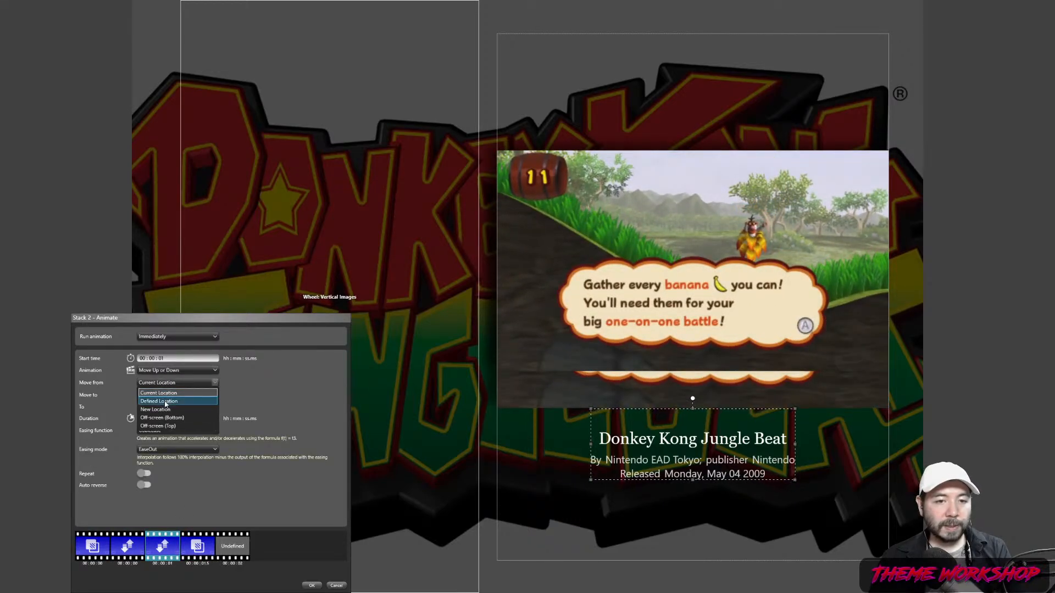
left_click(165, 401)
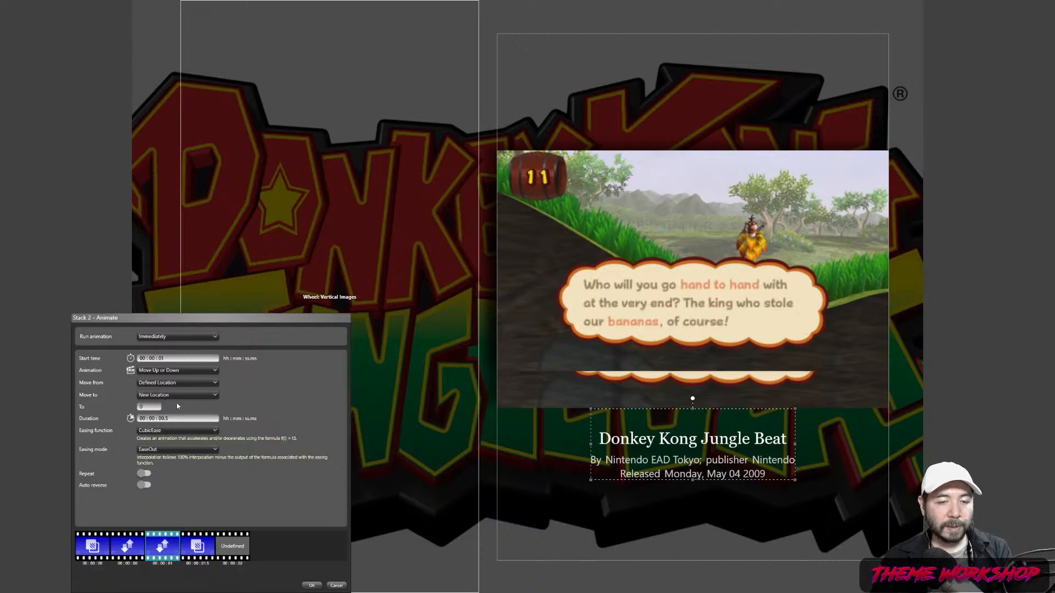
- Set Stack 2's last opacity animation to move from New Opacity and accept the animation changes
left_click(198, 549)
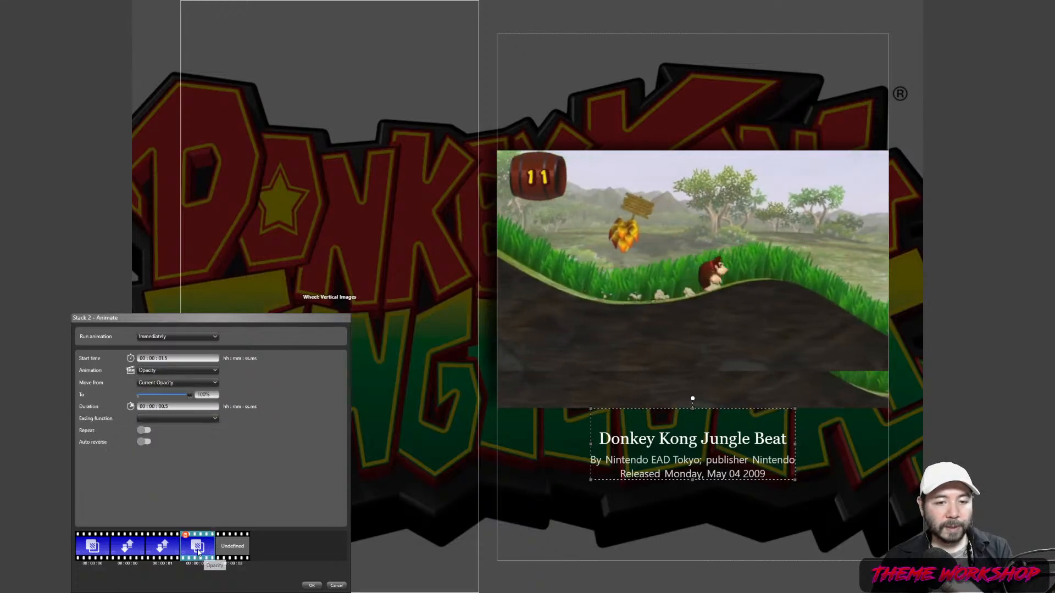
left_click(162, 384)
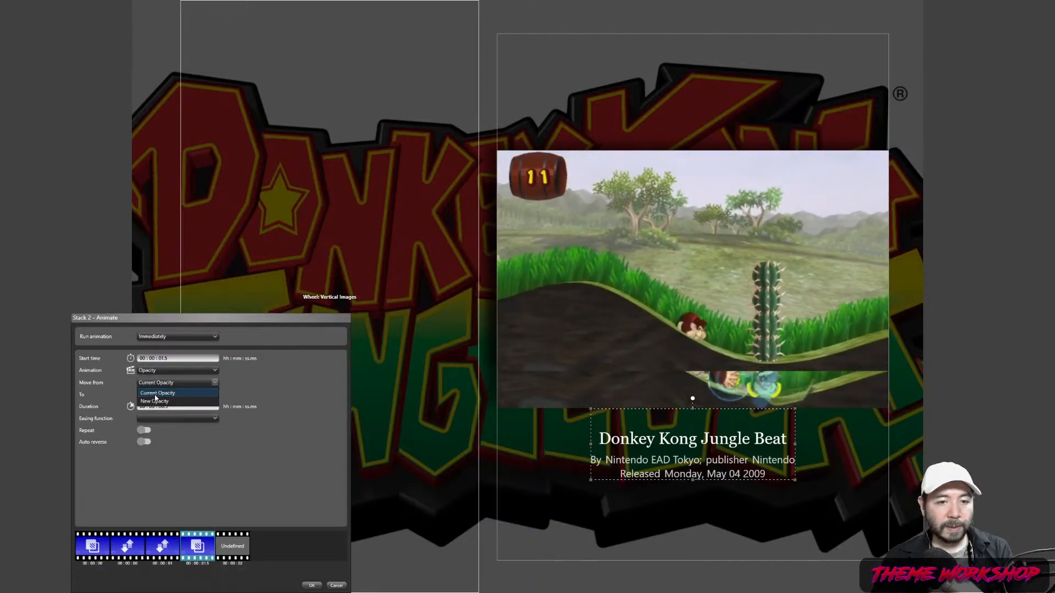
left_click(185, 406)
left_click(312, 586)
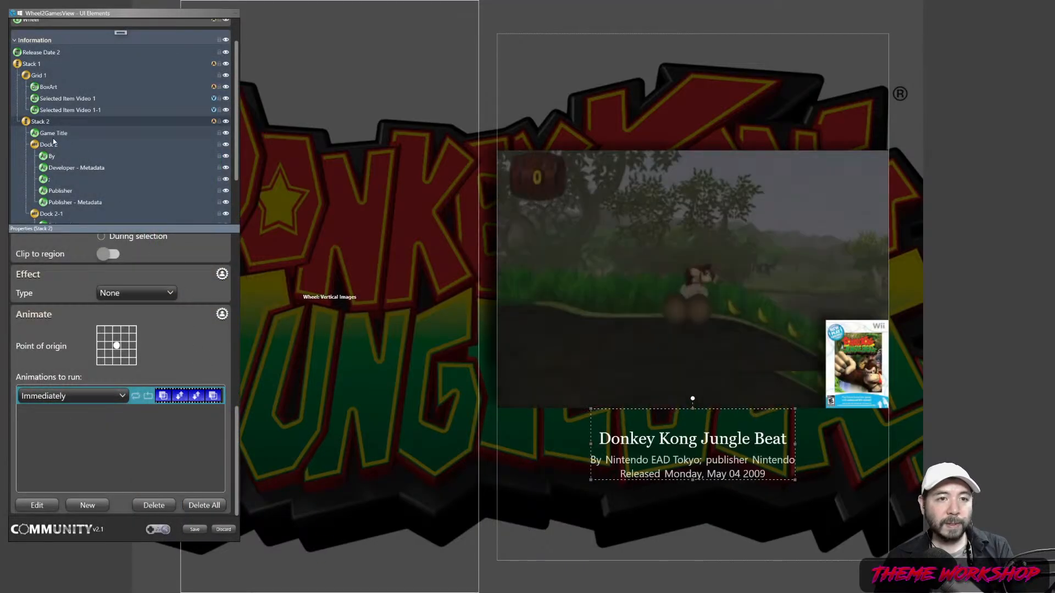
- In Stack 1's animations, make the second Move Up or Down animation move from Defined Location
left_click(48, 64)
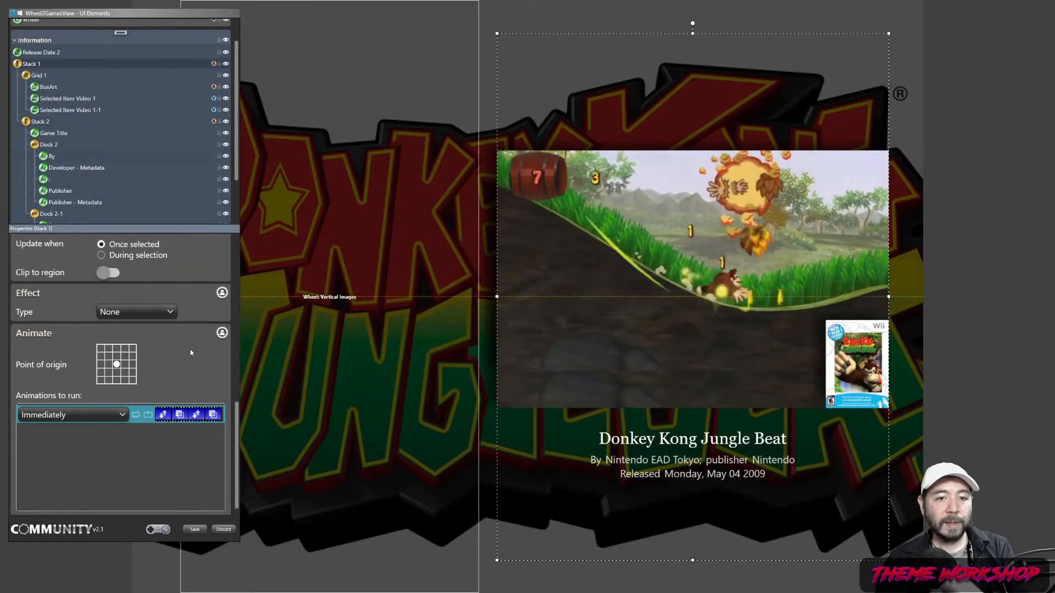
double_click(168, 395)
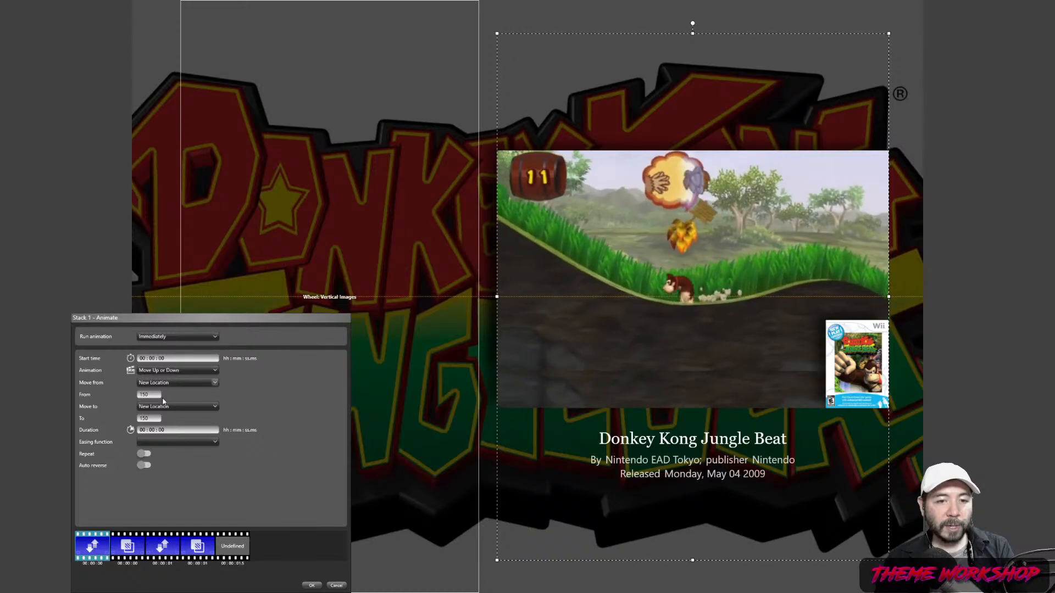
left_click(127, 546)
left_click(162, 549)
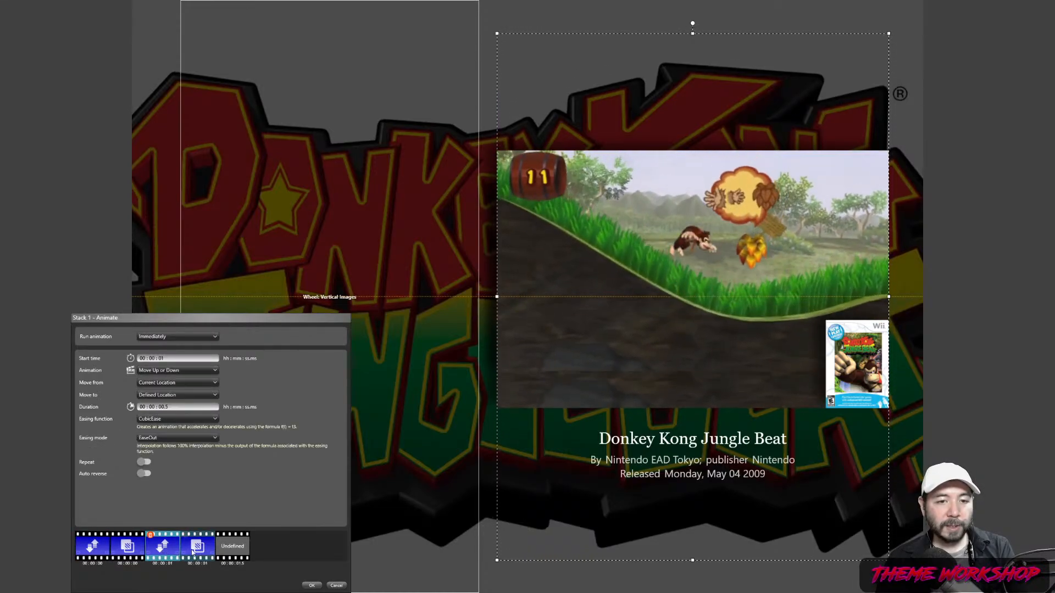
left_click(176, 382)
left_click(165, 403)
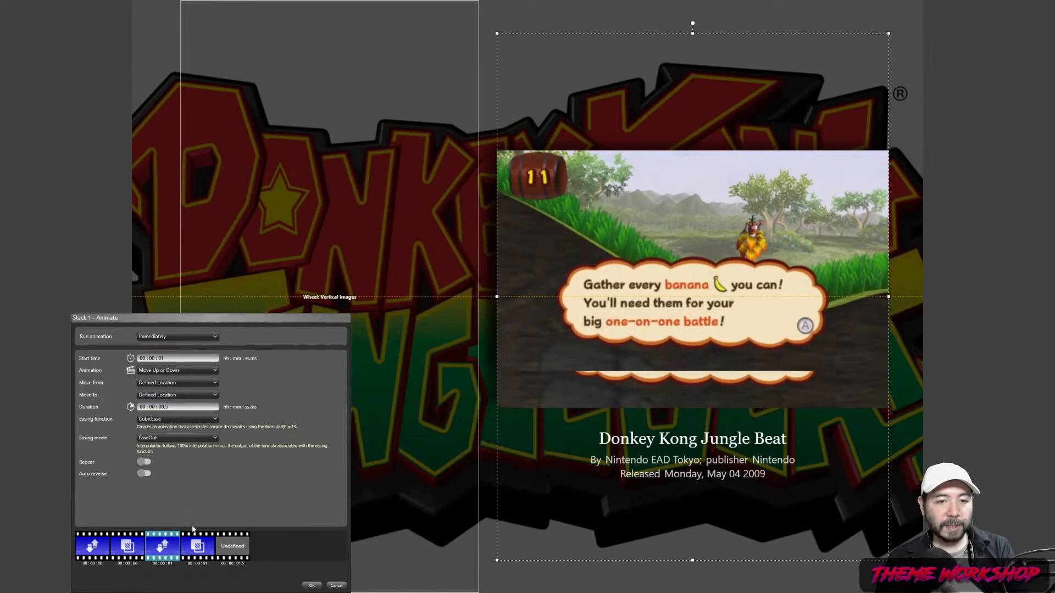
- Set Stack 1's last opacity animation to move from New Opacity and accept the animation changes
left_click(197, 546)
left_click(165, 382)
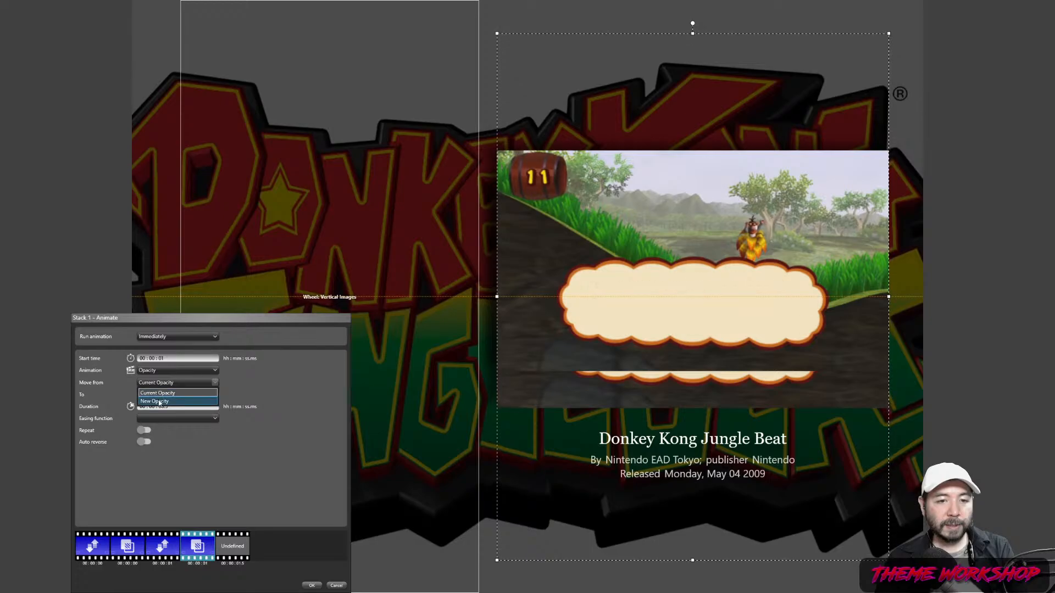
left_click(162, 394)
left_click(311, 585)
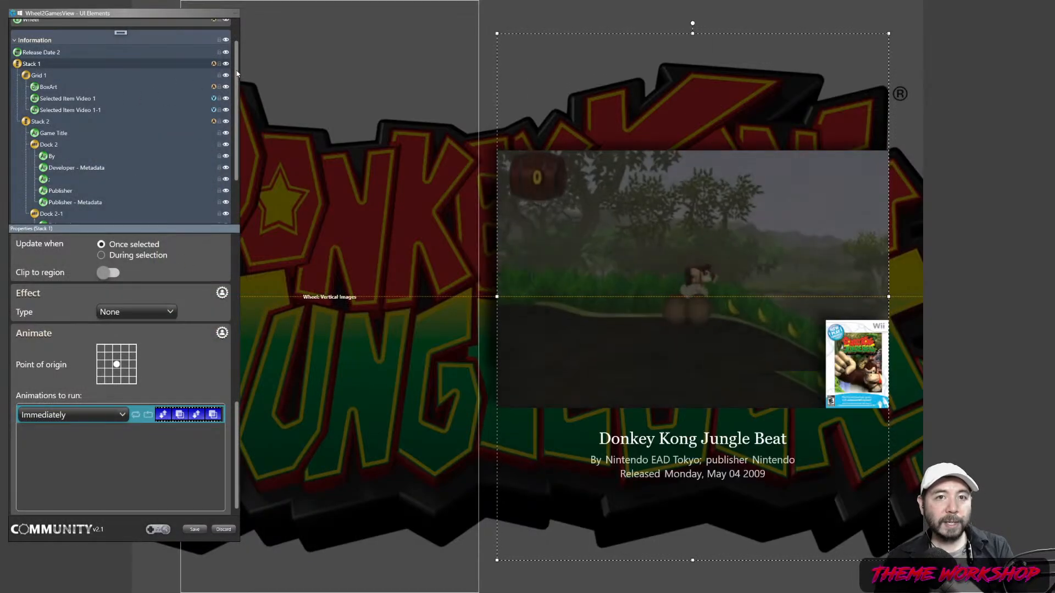
- Check the settings of the Wheel element's Immediately opacity animation and close them
scroll(138, 60, "up", 1)
left_click(55, 52)
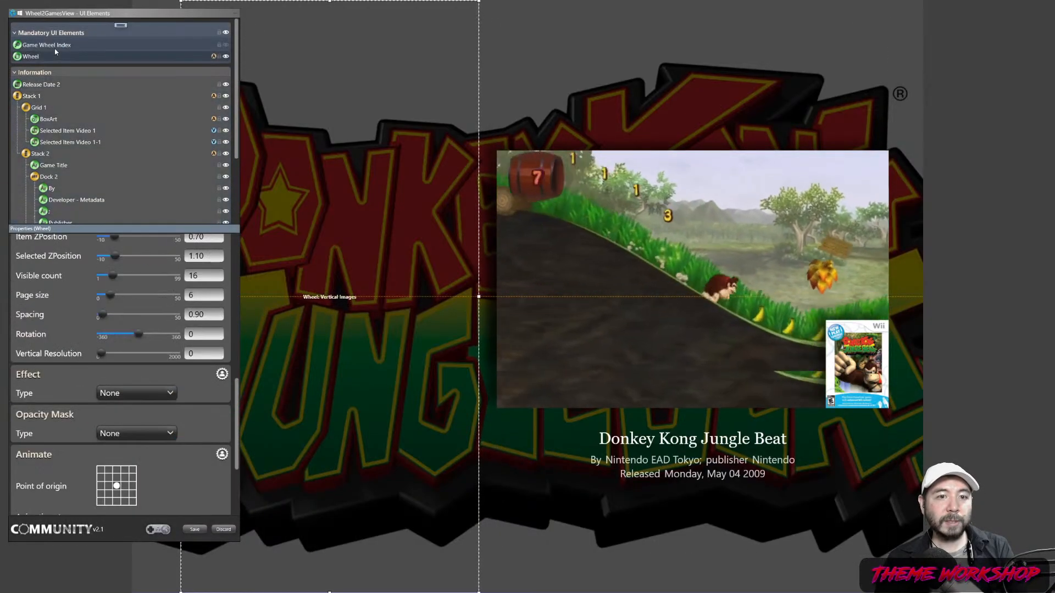
scroll(199, 411, "down", 3)
double_click(197, 397)
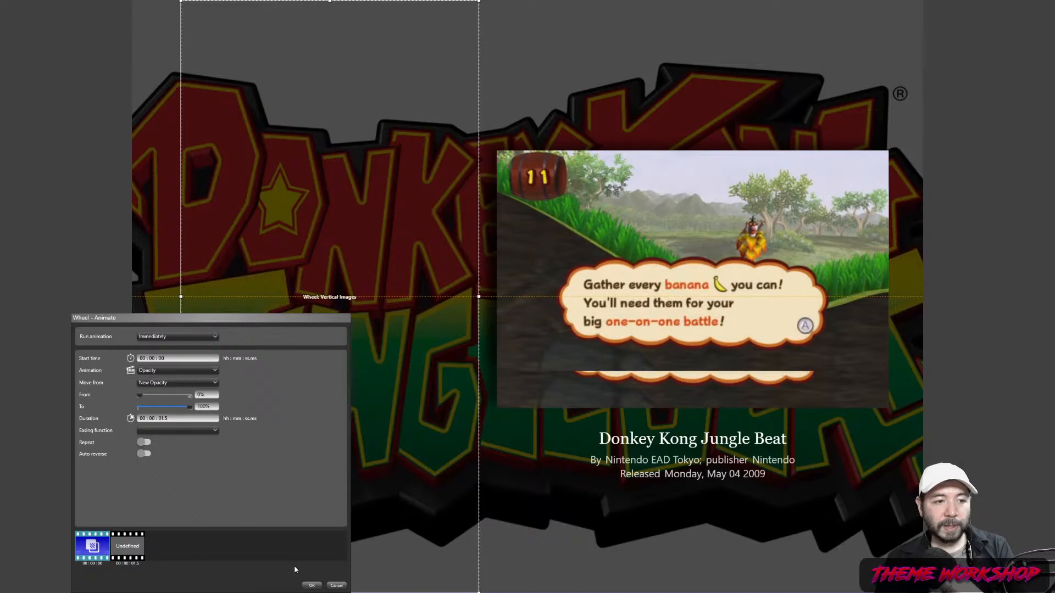
left_click(311, 586)
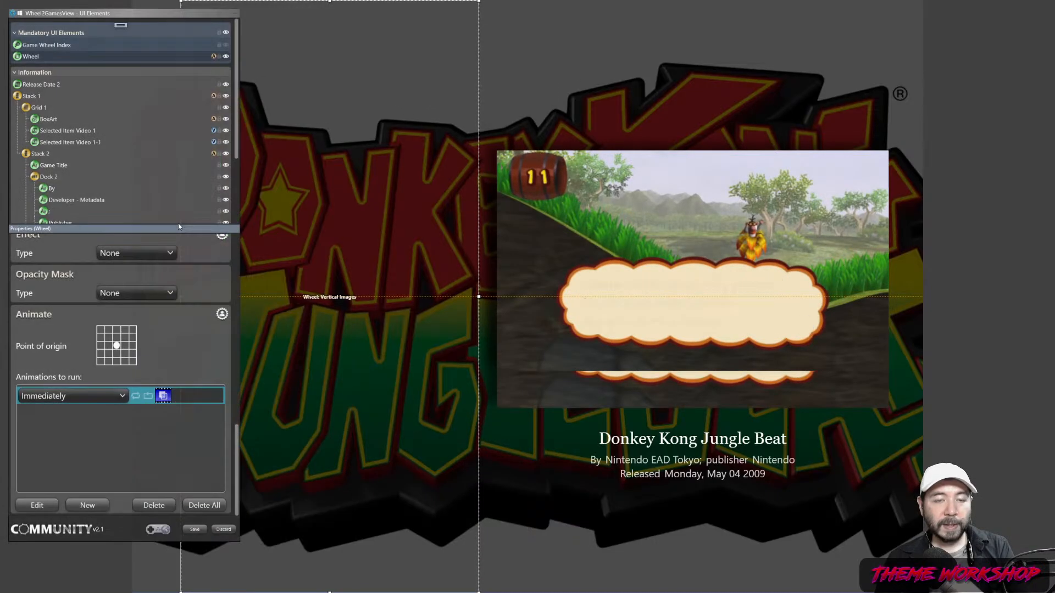
- Check the settings of the BoxArt element's Immediately opacity animation and close them
scroll(78, 170, "down", 3)
scroll(91, 176, "up", 3)
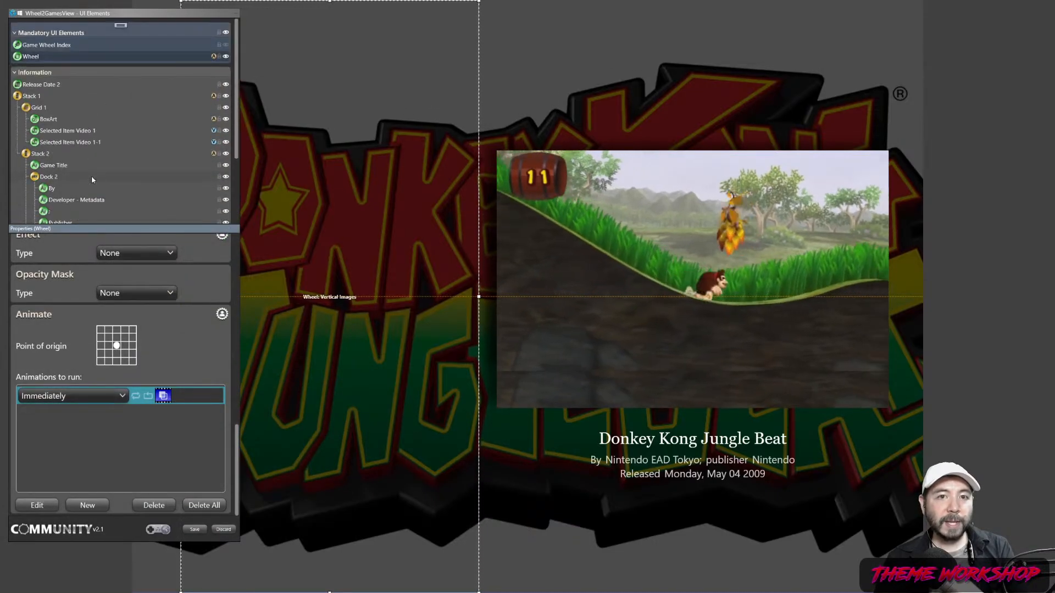
left_click(48, 121)
scroll(226, 406, "down", 5)
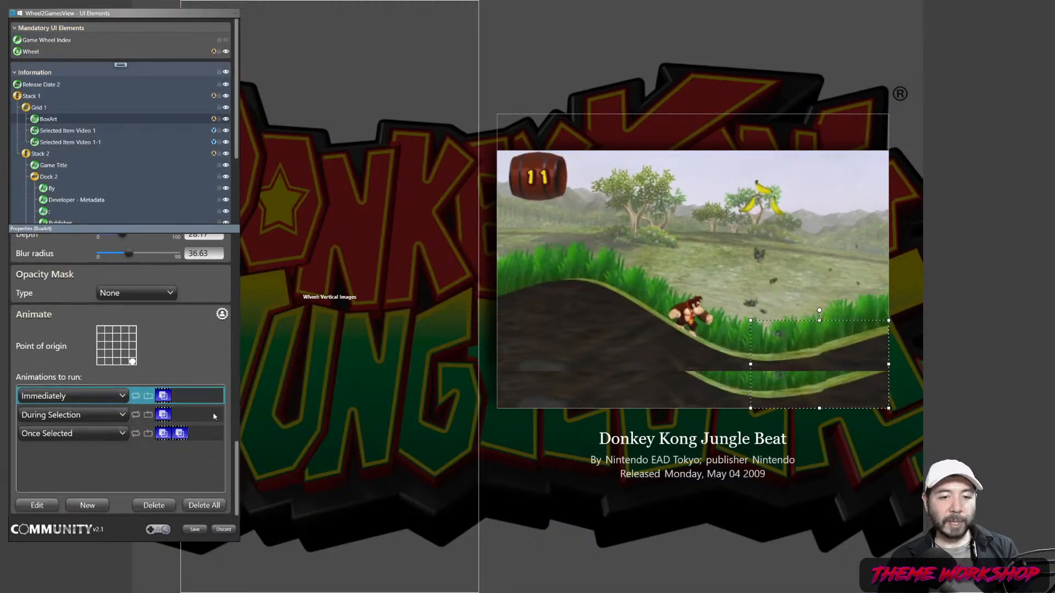
double_click(190, 397)
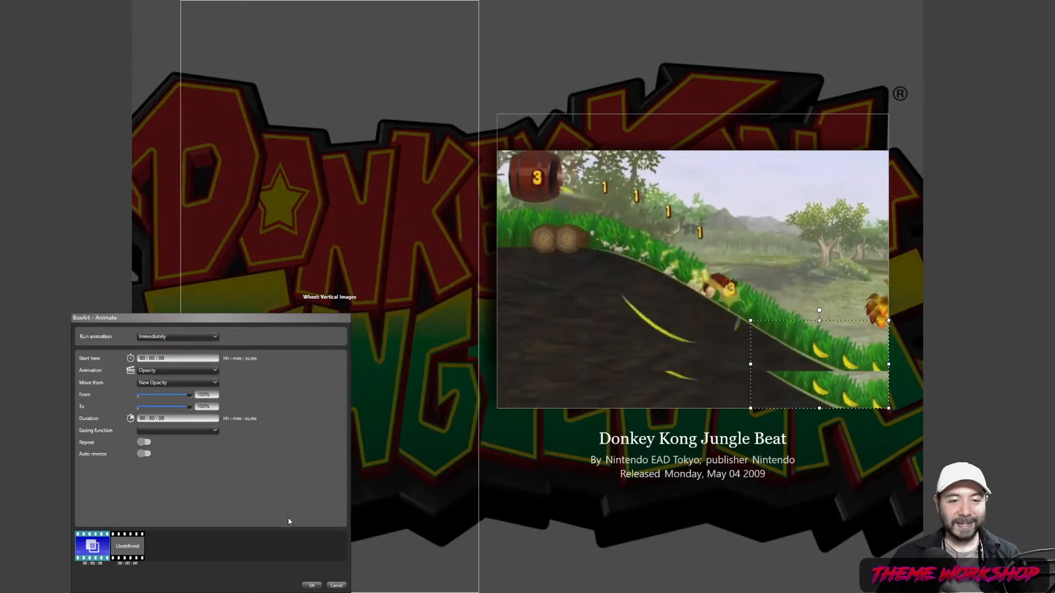
left_click(311, 585)
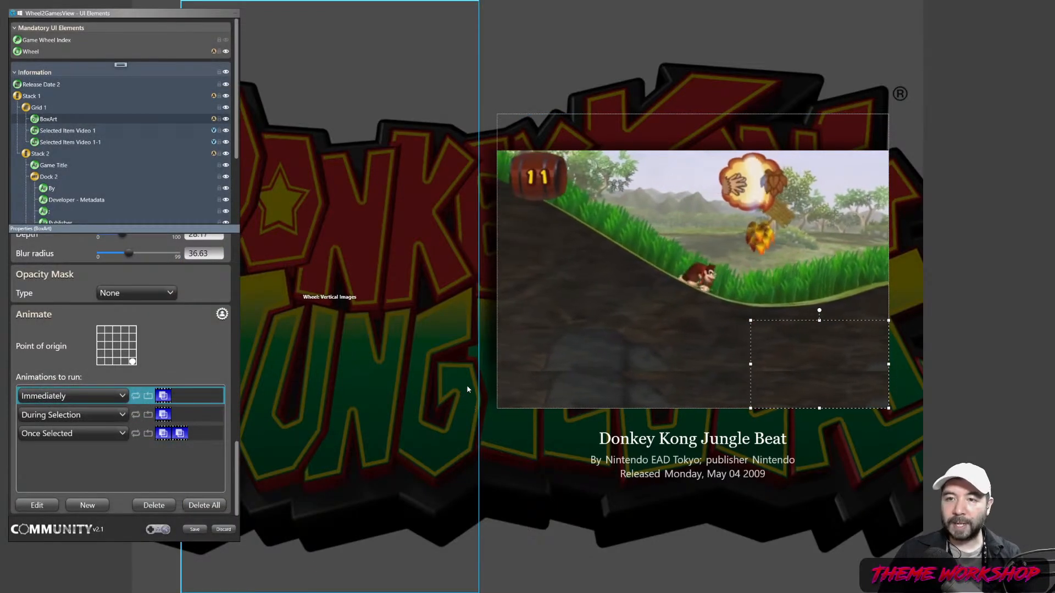
- Compare the appearance settings of Selected Item Video 1 and Selected Item Video 1-1, and save the view
left_click(70, 143)
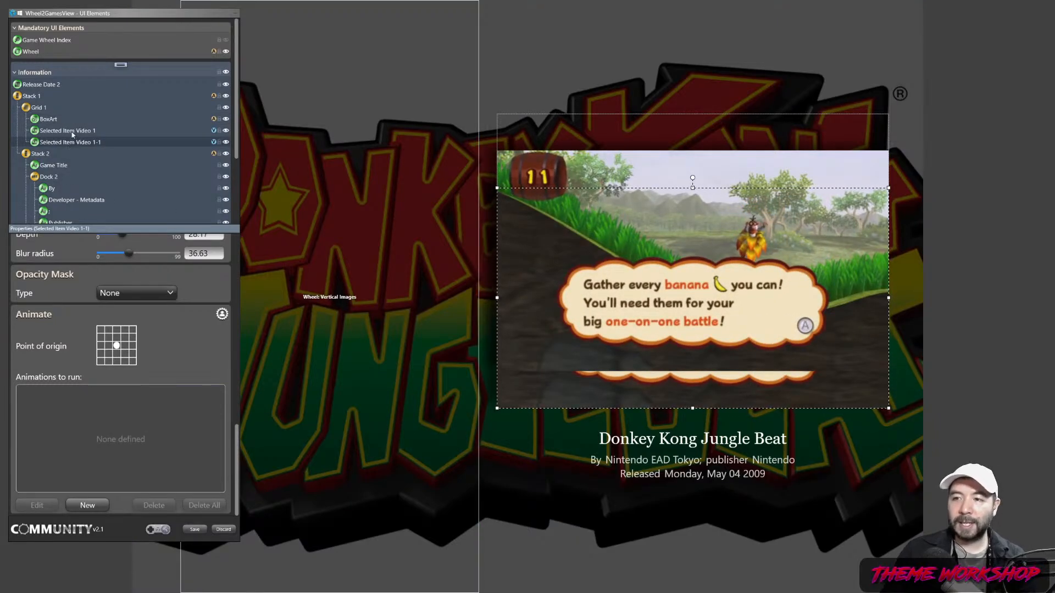
left_click(61, 136)
left_click(68, 143)
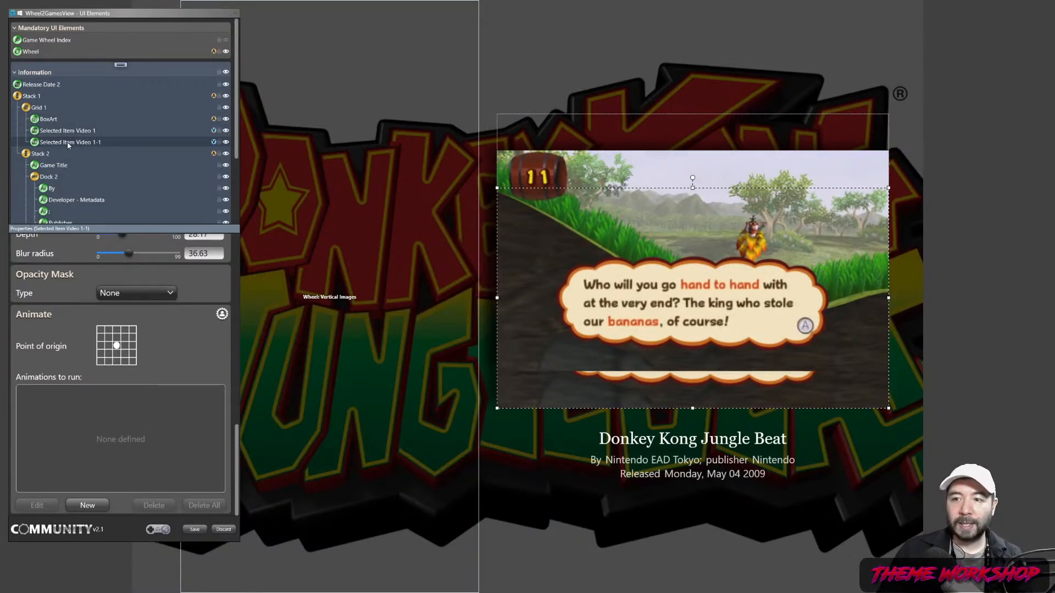
left_click(67, 131)
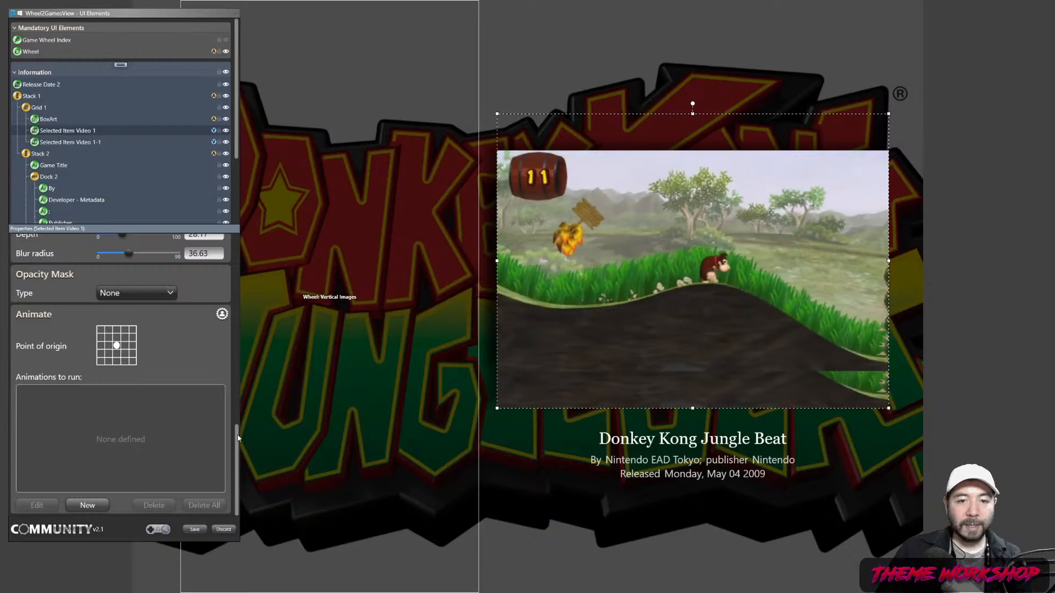
left_click_drag(238, 442, 242, 346)
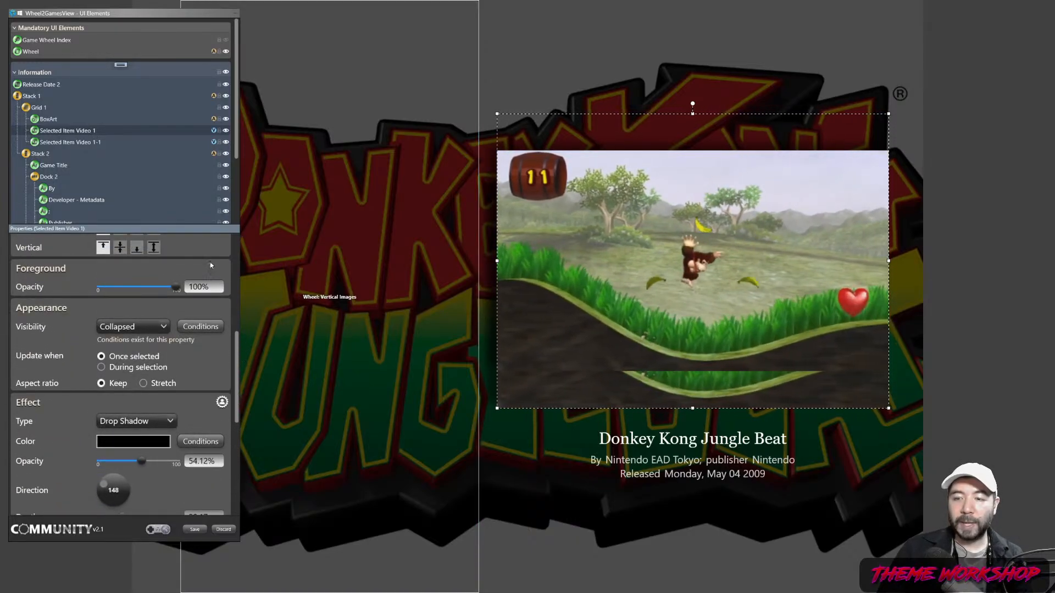
left_click(89, 143)
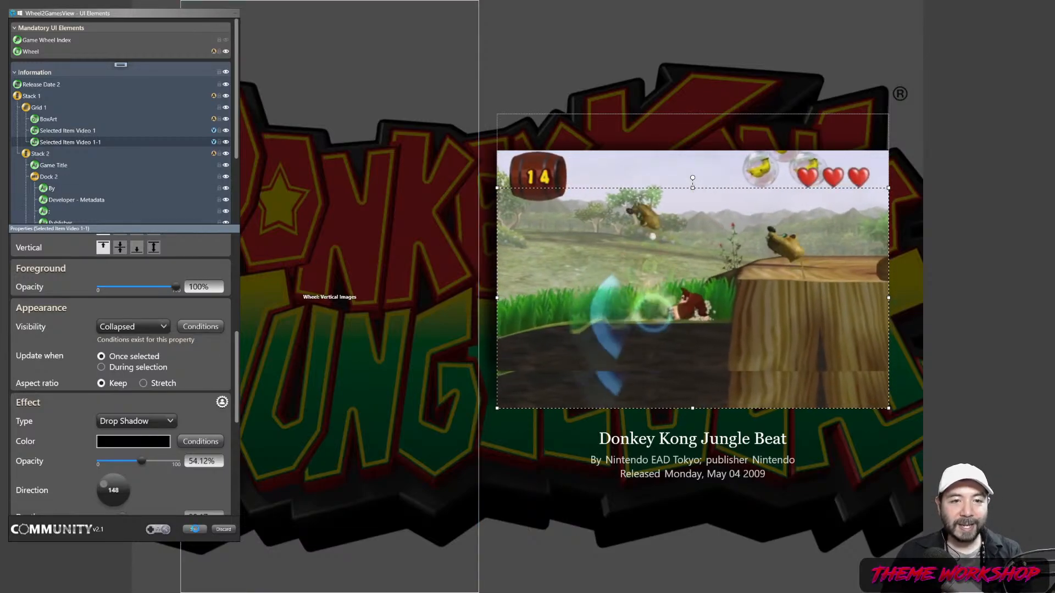
left_click(195, 530)
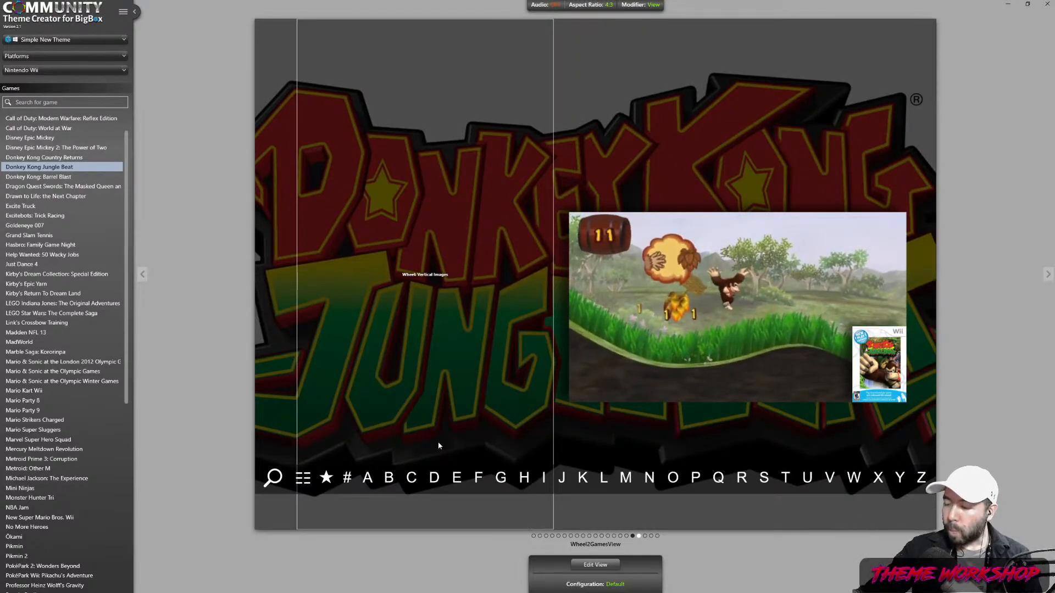
- Reopen the view for editing, set Selected Item Video 1-1's Y Position to 0, and save the view
left_click(568, 563)
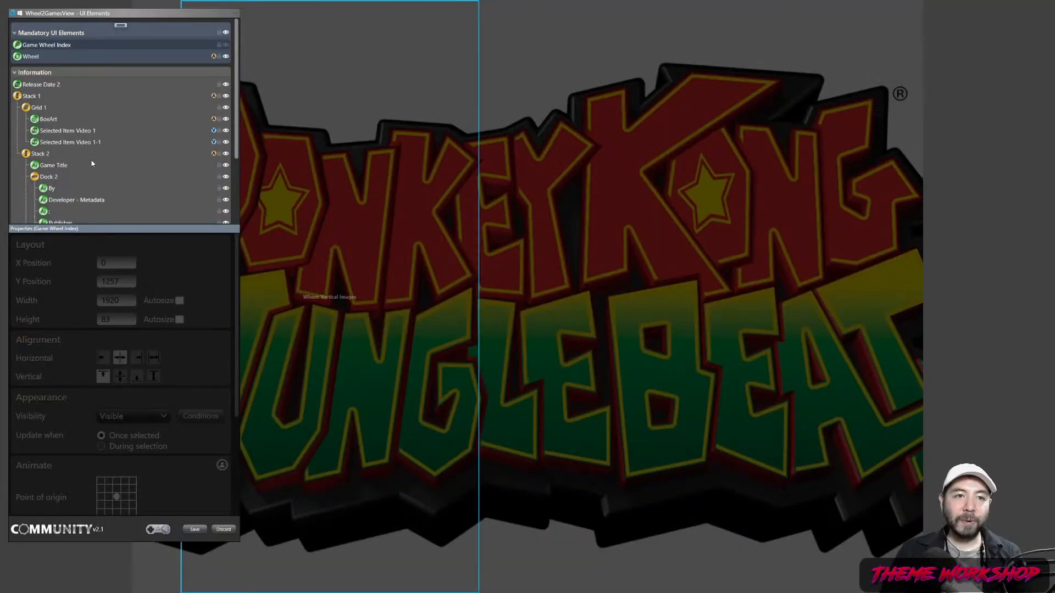
left_click(40, 108)
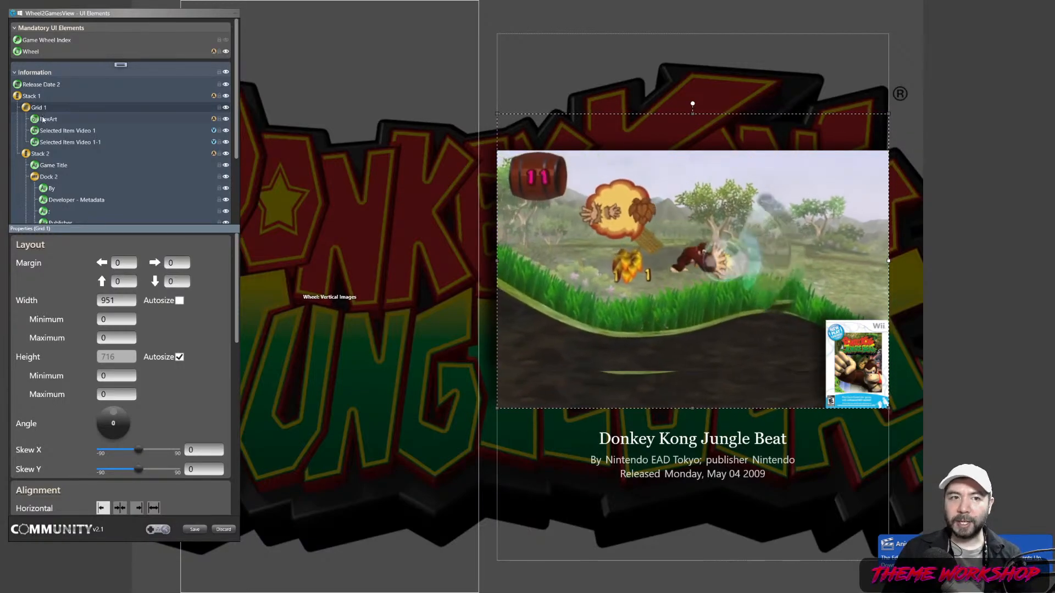
left_click(94, 143)
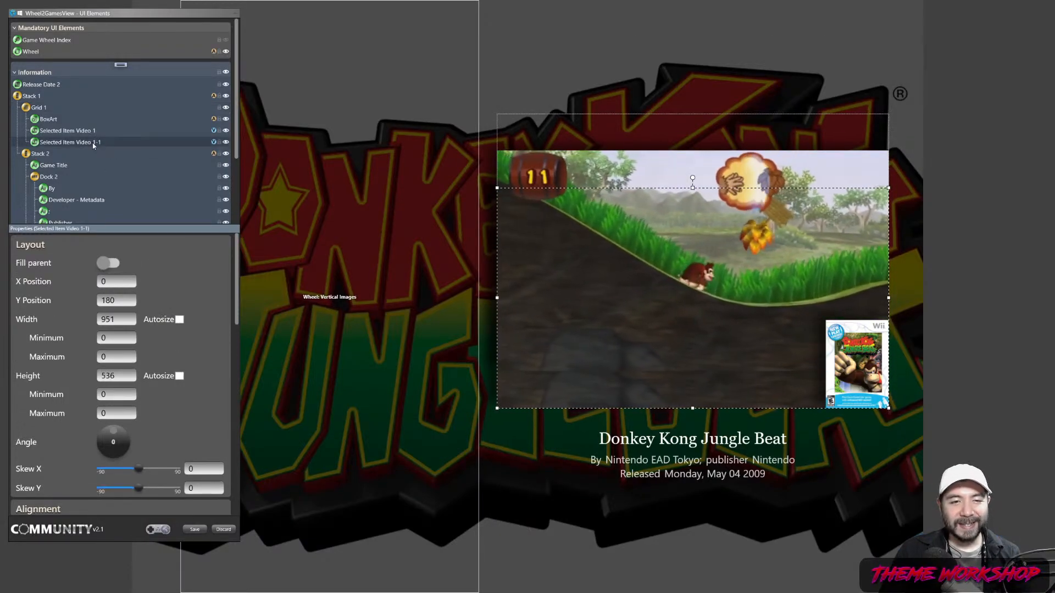
double_click(125, 299)
type("0")
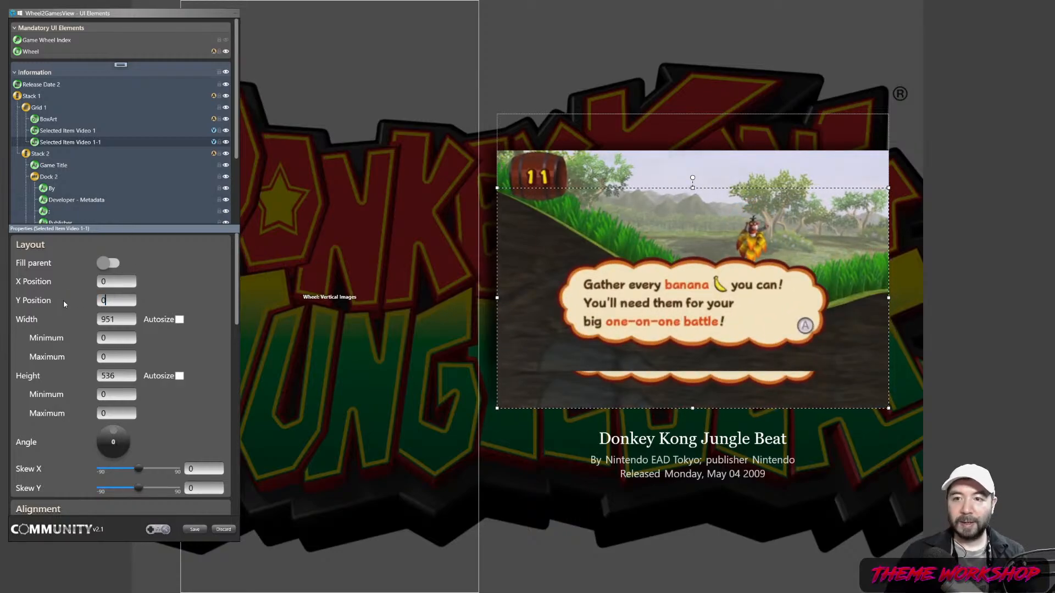
key("Return")
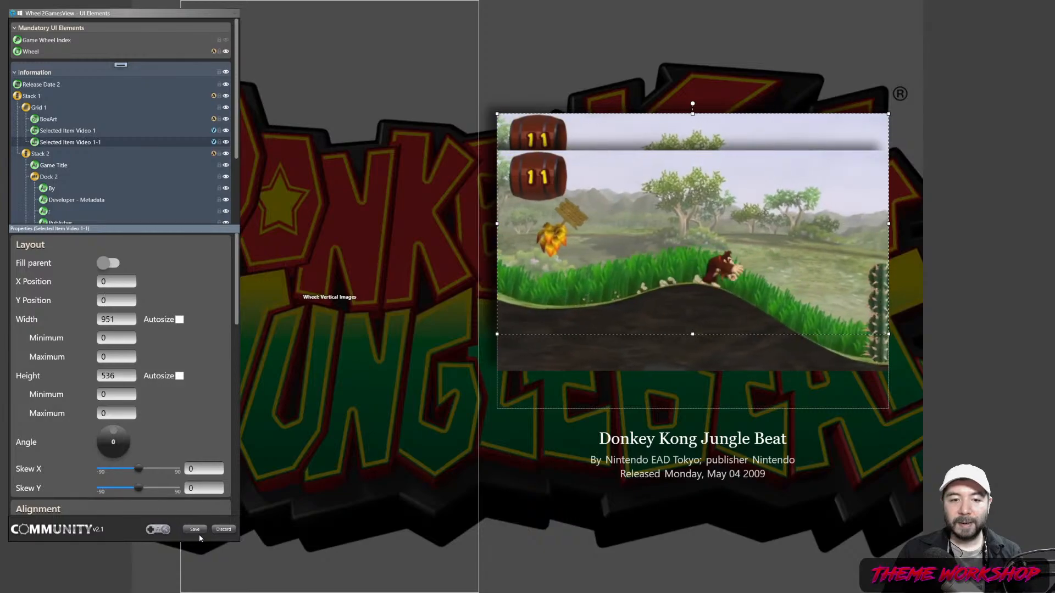
left_click(42, 109)
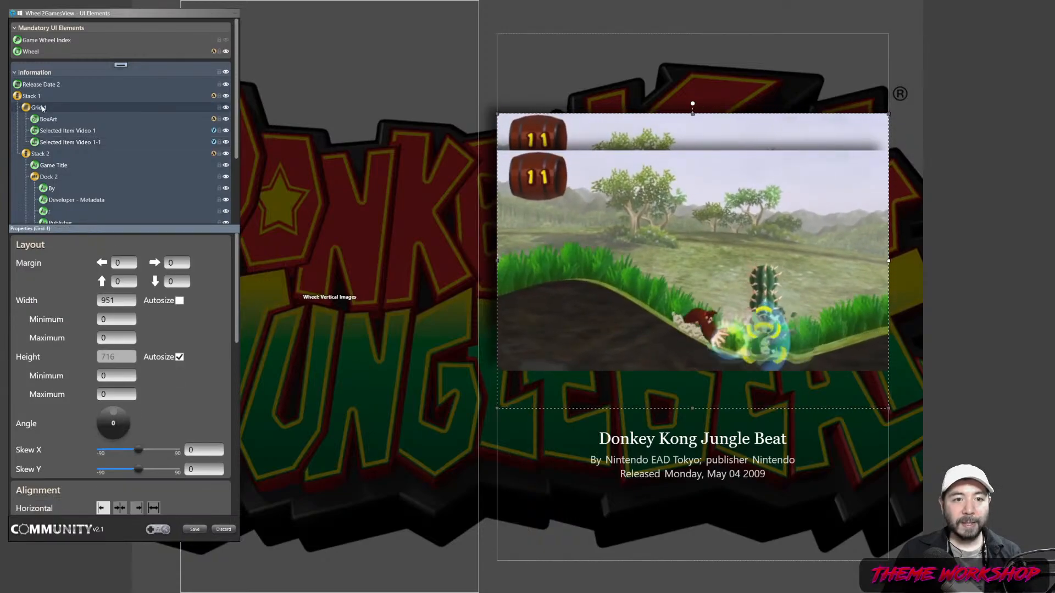
left_click(195, 530)
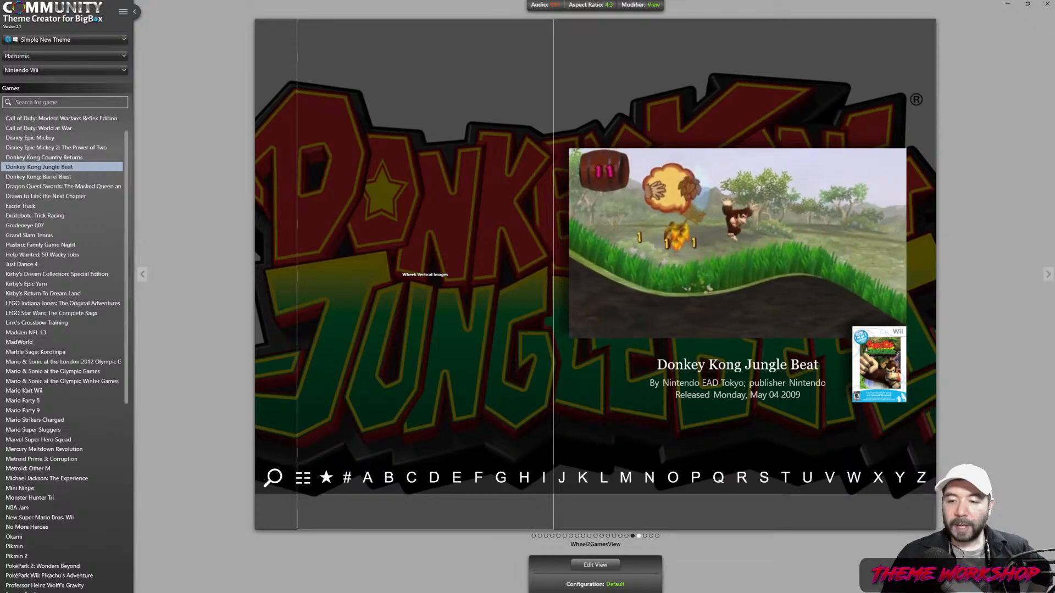
- Reopen the view for editing, delete the BoxArt element from Grid 1, and save the view
left_click(592, 563)
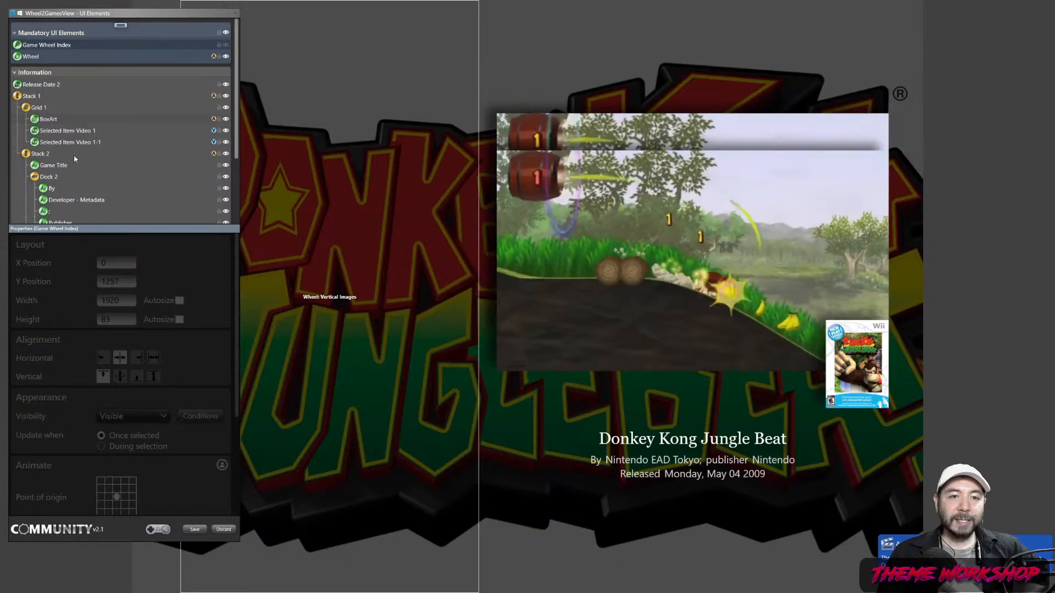
left_click(55, 119)
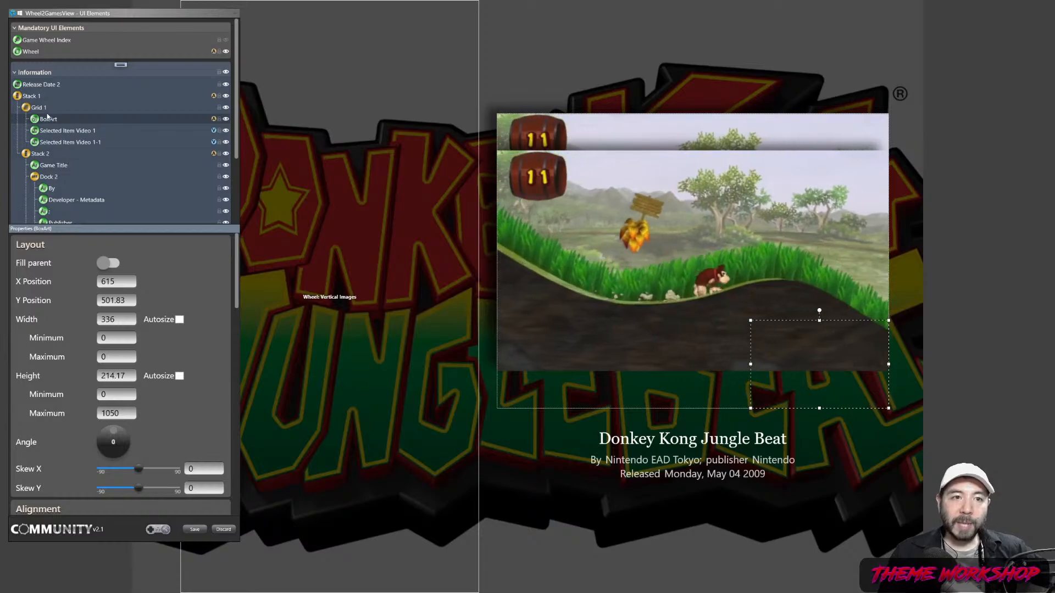
left_click(65, 143)
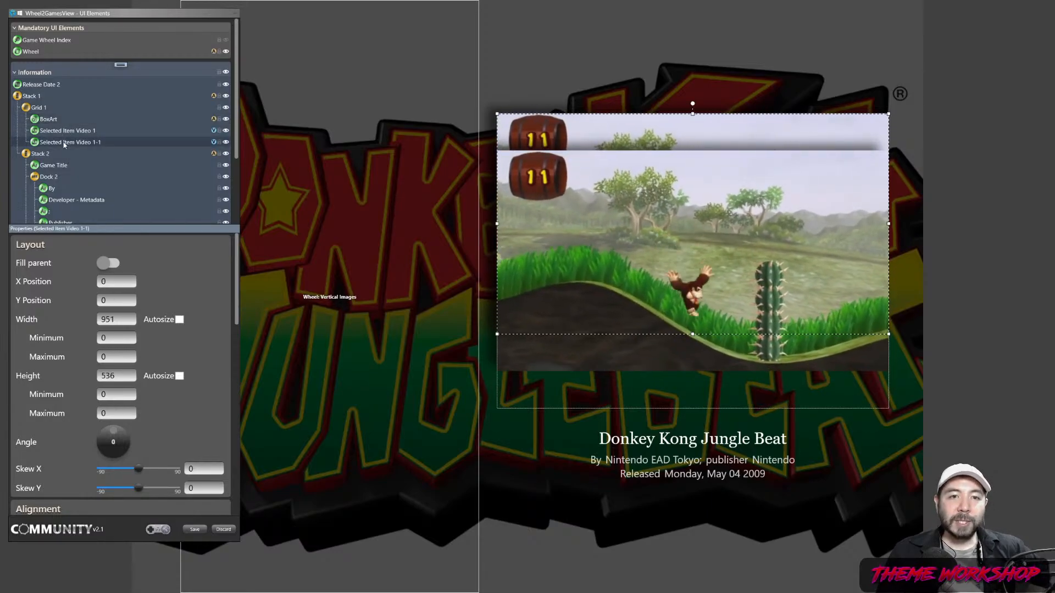
right_click(64, 144)
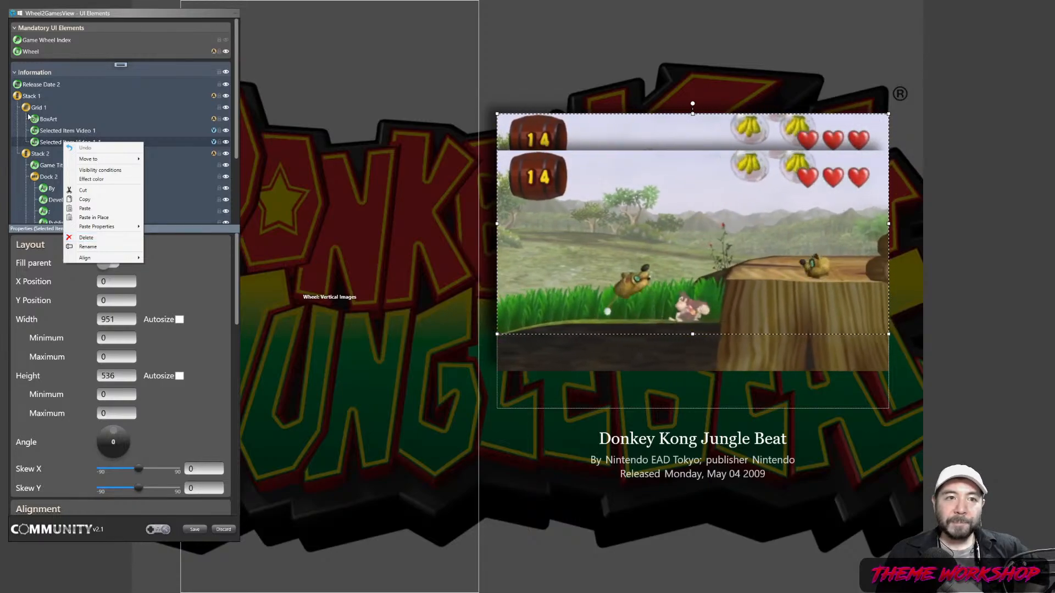
right_click(49, 119)
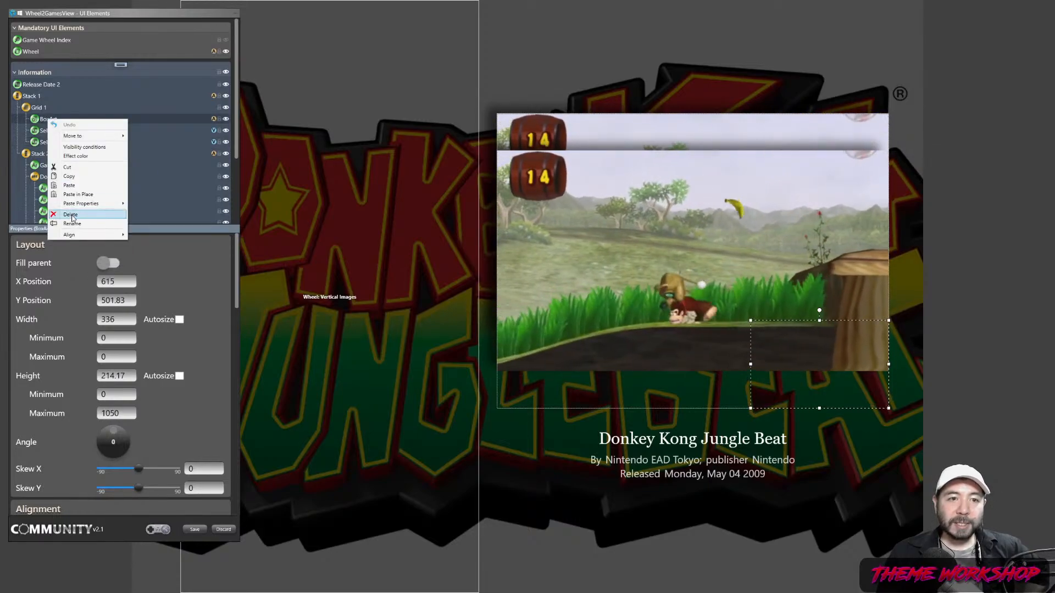
left_click(72, 216)
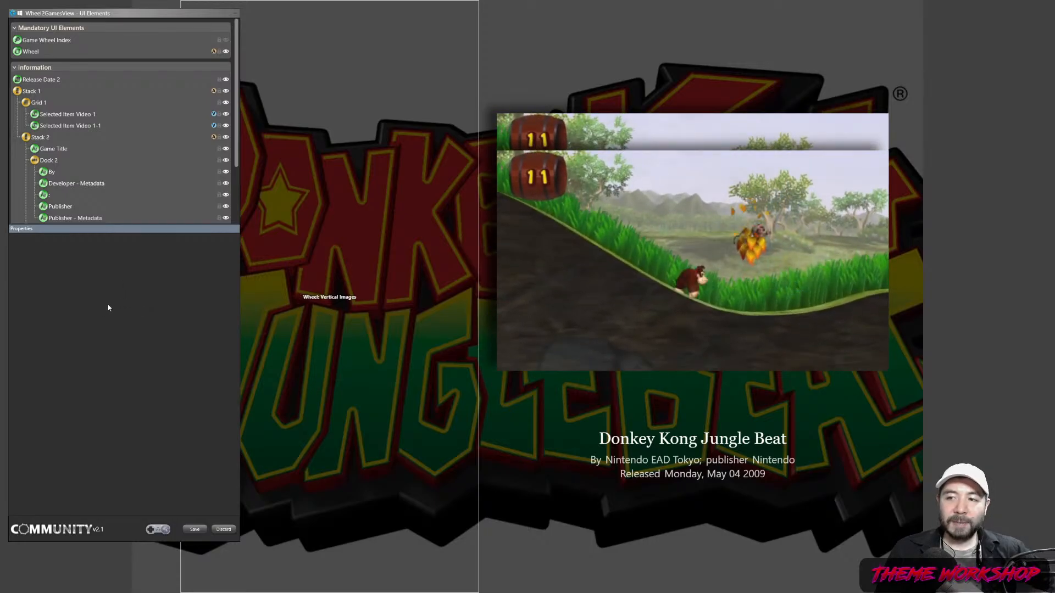
left_click(54, 122)
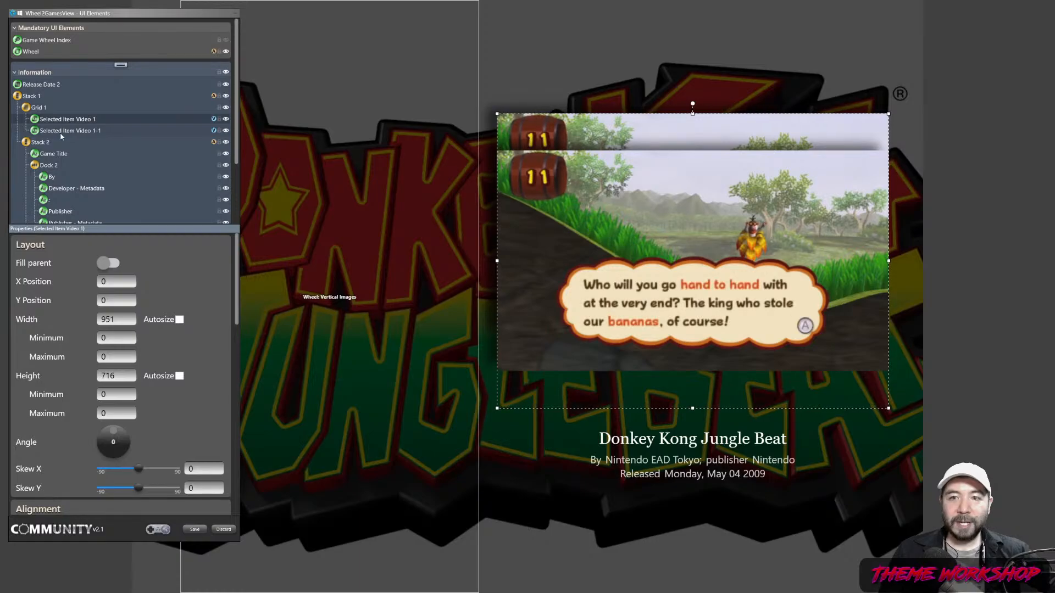
left_click(62, 121)
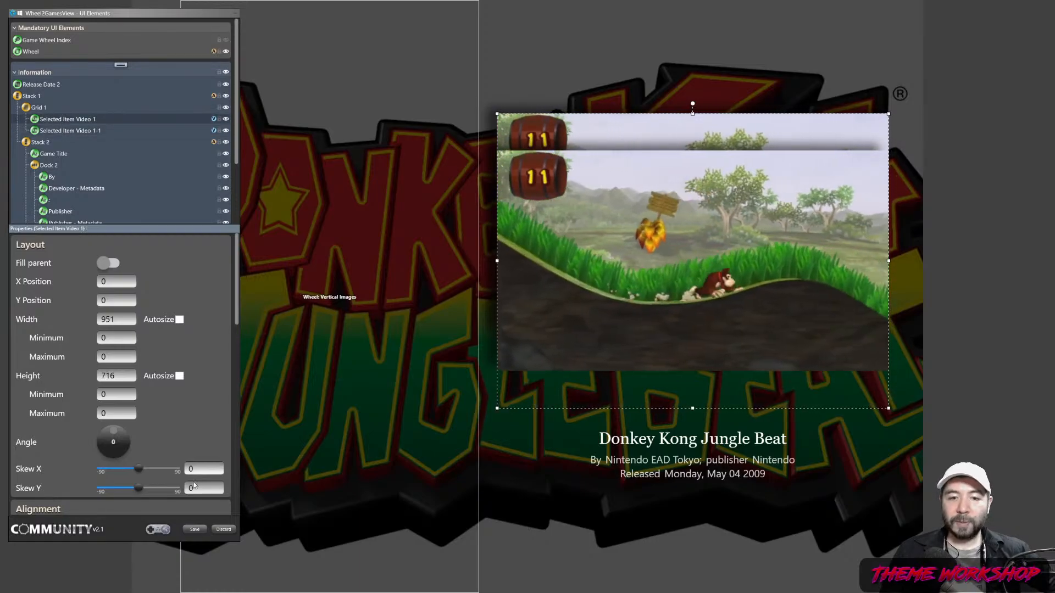
left_click(194, 530)
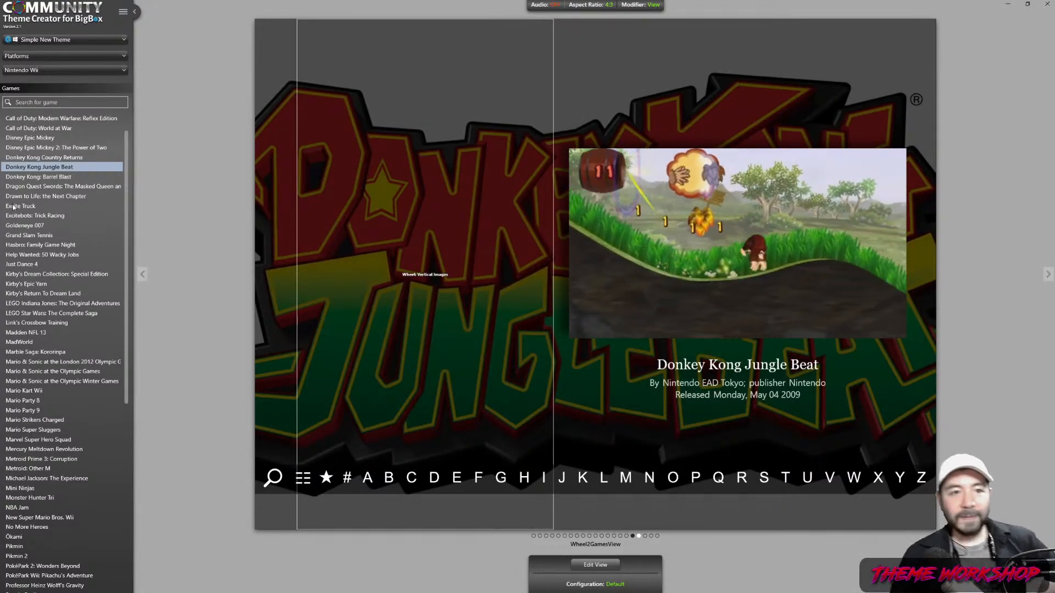
- Preview the view with the Philips CD-i games, stepping from Hotel Mario through Link: The Faces of Evil to Zelda: The Wand of Gamelon
left_click(51, 69)
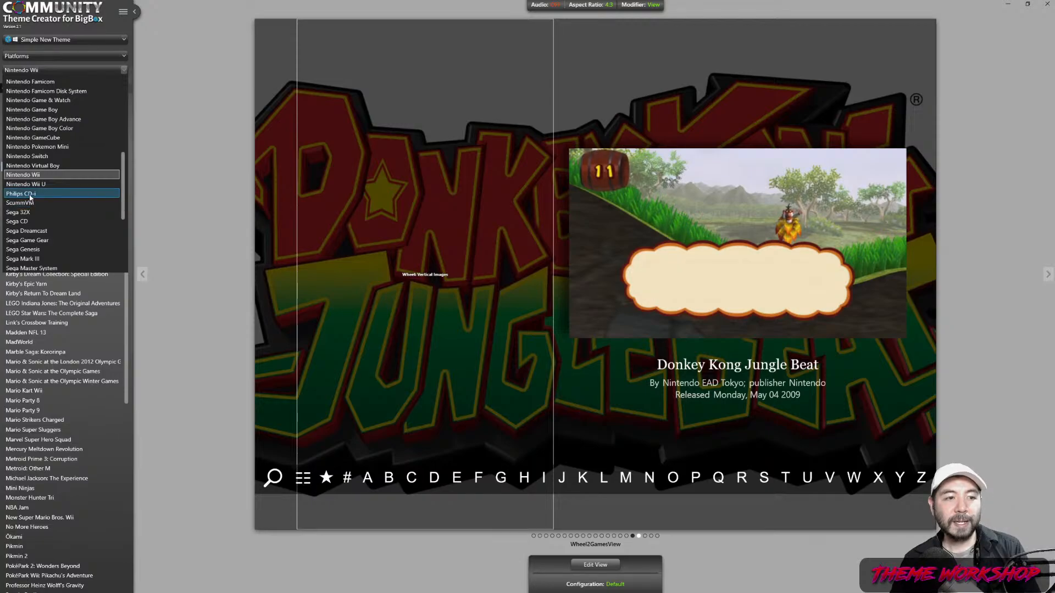
left_click(55, 166)
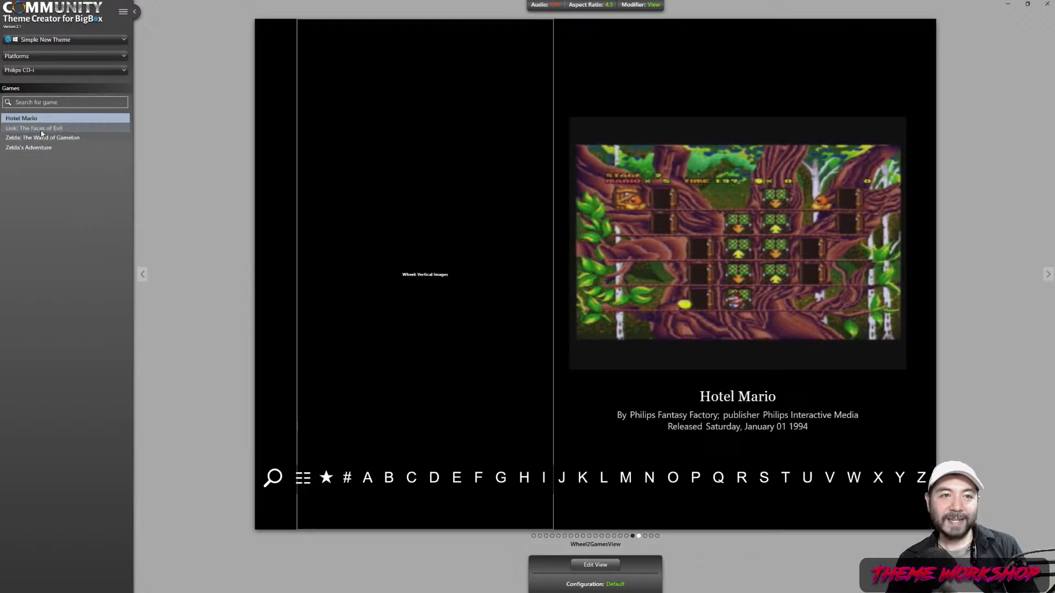
key("Down")
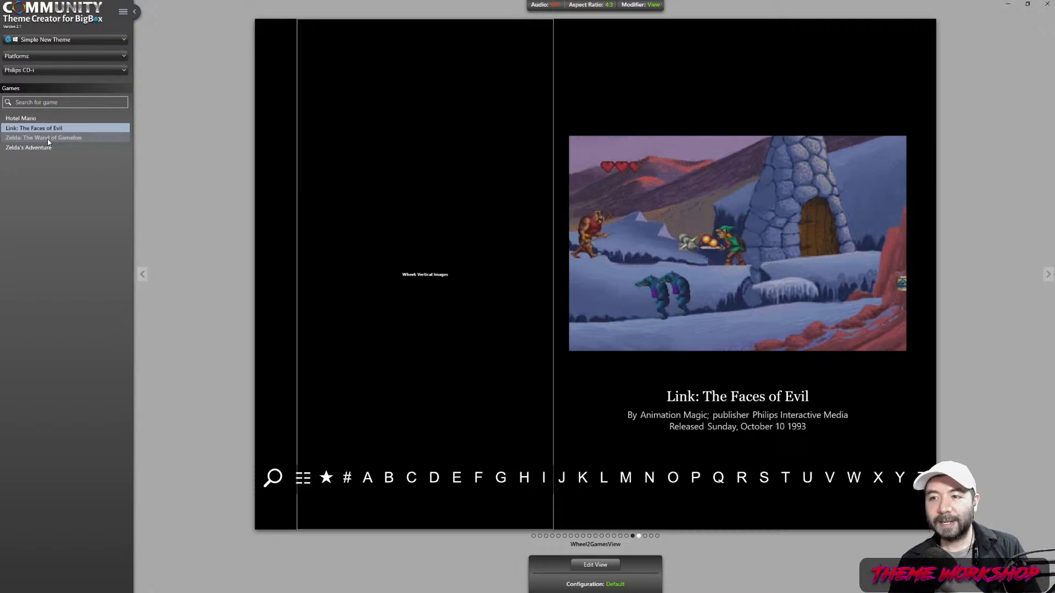
key("Down")
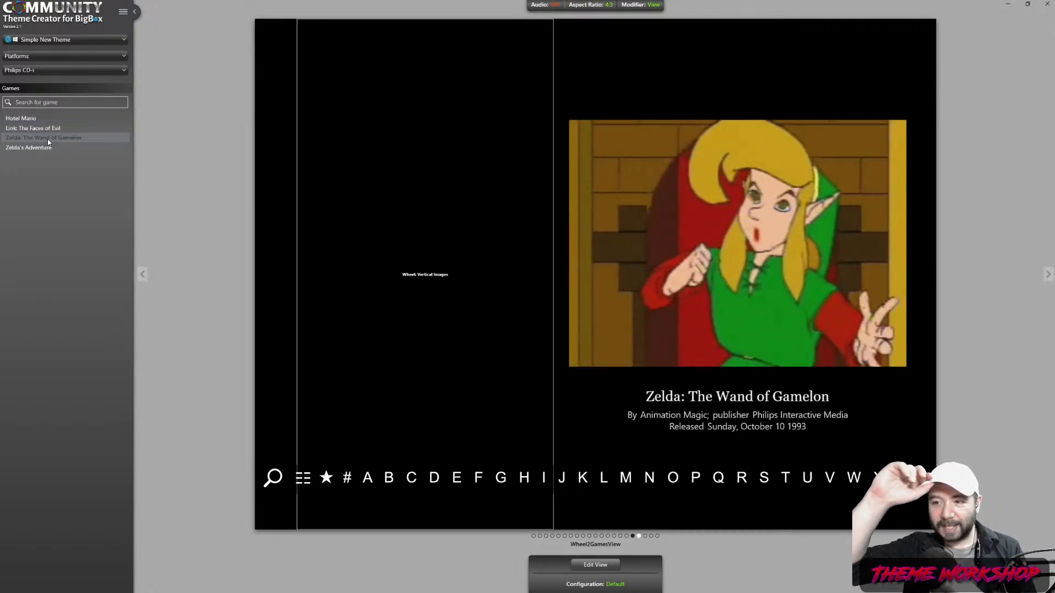
left_click(48, 138)
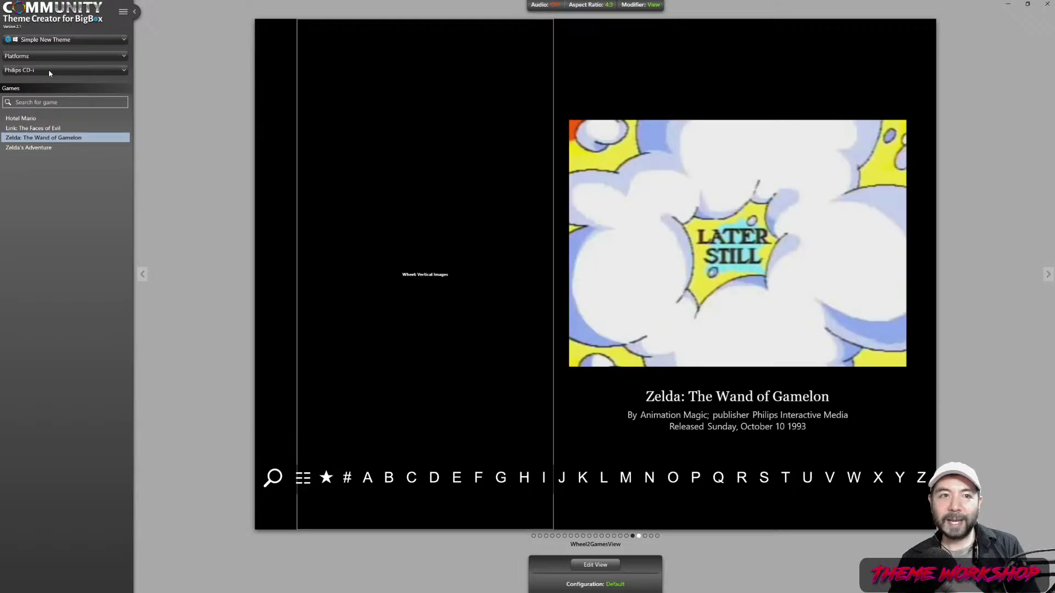
- Preview the view with the Nintendo Entertainment System platform's games
left_click(39, 71)
scroll(47, 192, "up", 1)
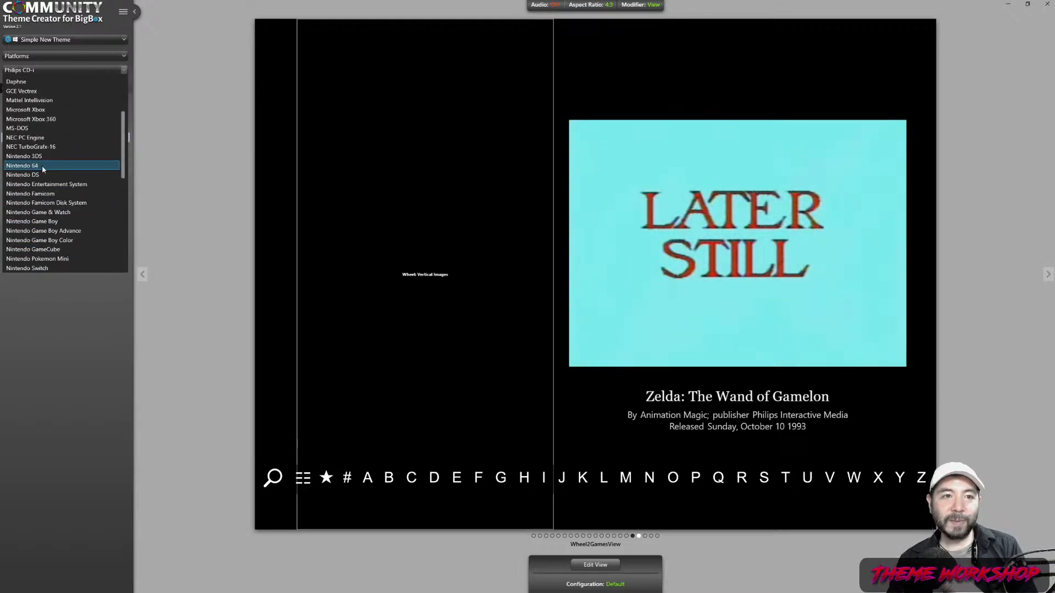
left_click(41, 185)
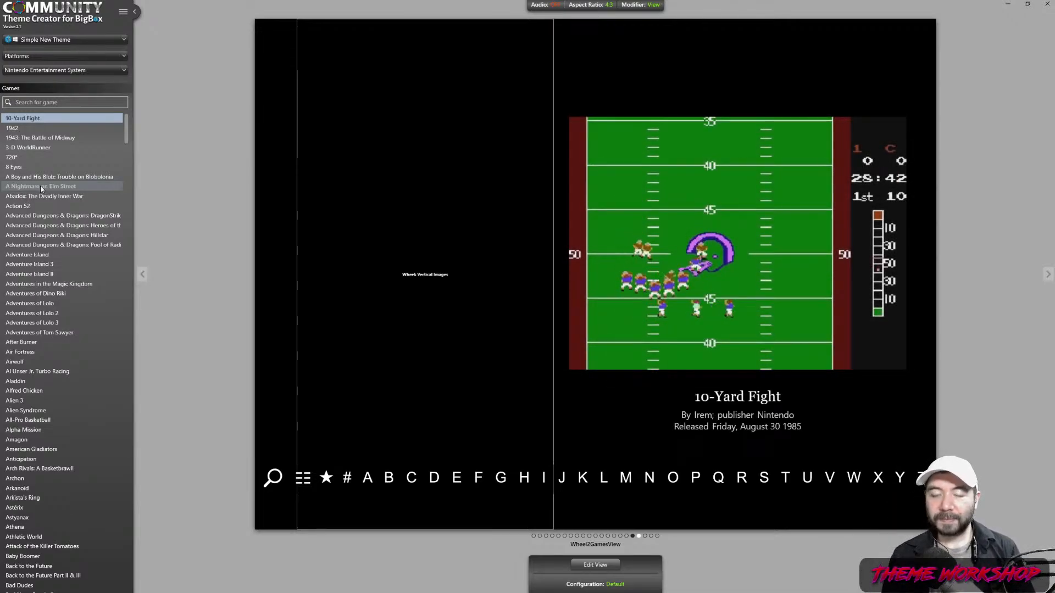
- Copy WheelGamesView, paste it into PlatformWheel1FiltersView, and open that view for editing
left_click(636, 536)
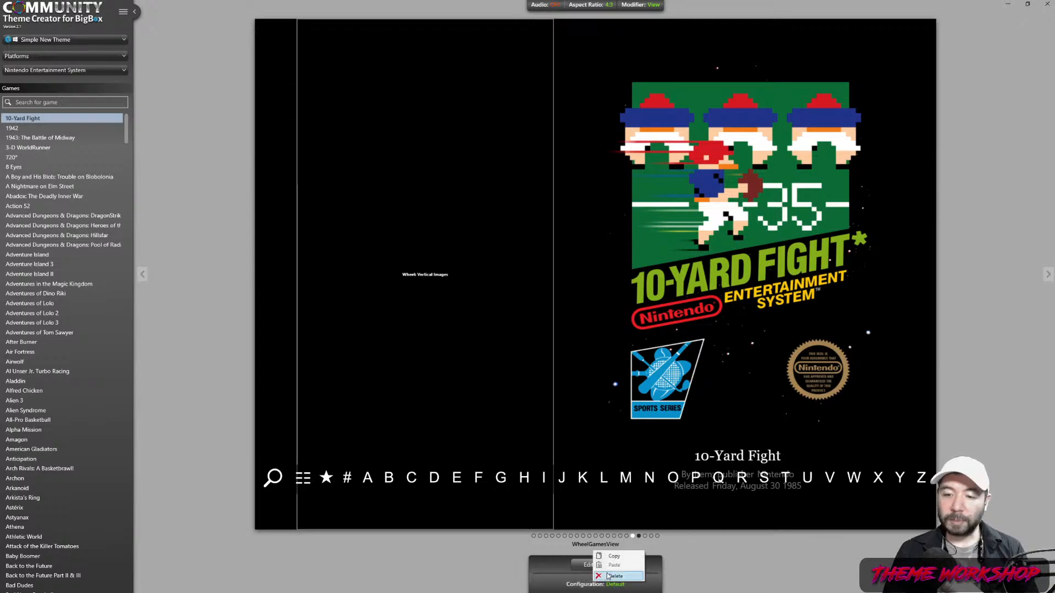
left_click(596, 543)
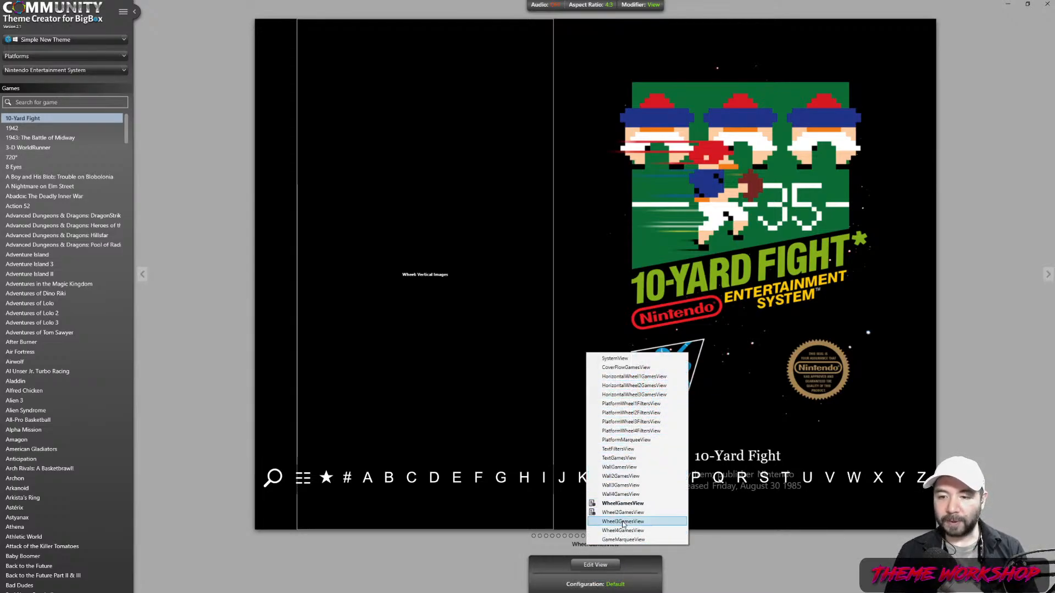
left_click(630, 404)
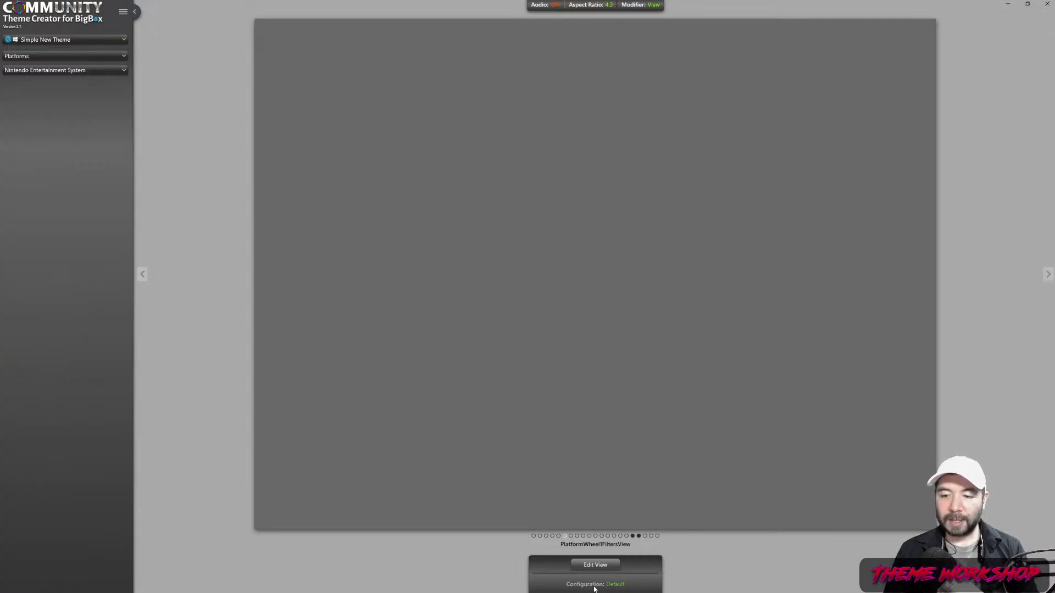
left_click(594, 585)
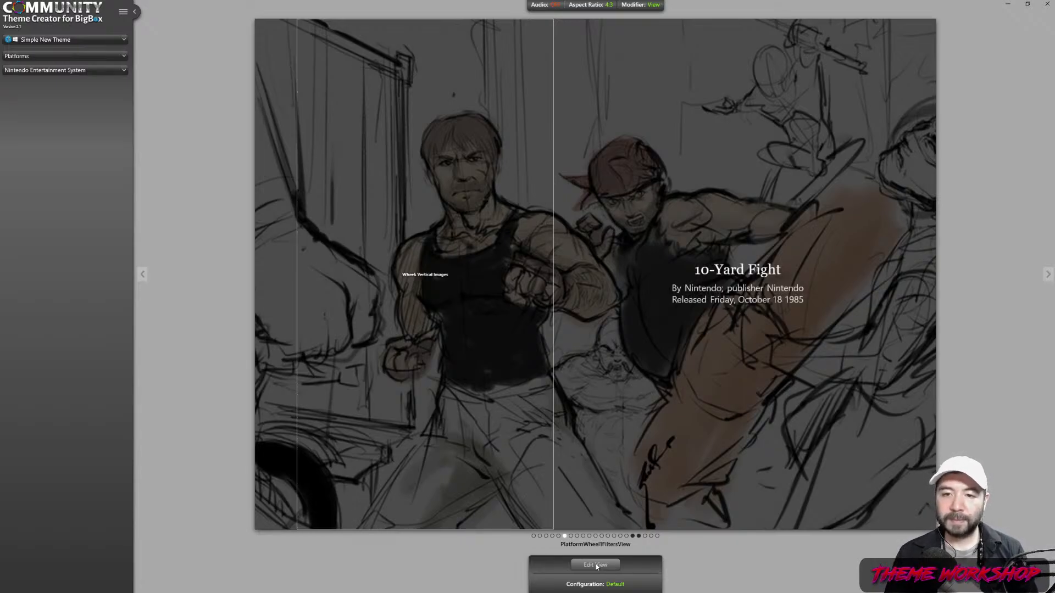
left_click(595, 564)
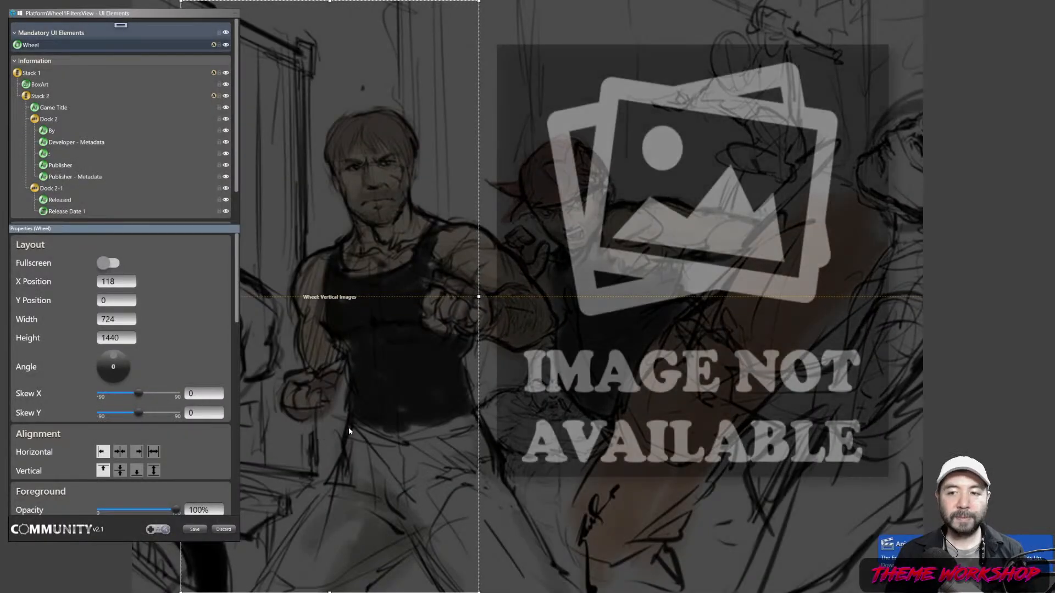
- Switch to the browser and examine the Platforms wheel layout in the LaunchBox for Android screenshots, then return to the theme editor
key("alt+Tab")
key("alt+Tab")
key("alt+Tab")
key("alt+Tab")
key("alt+Tab")
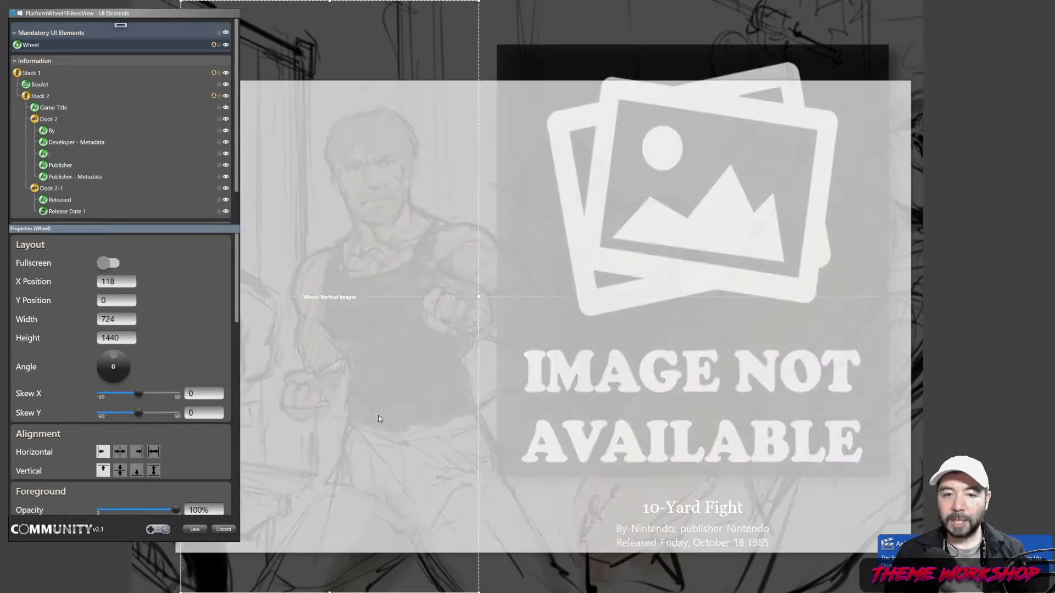
scroll(717, 329, "down", 10)
scroll(785, 334, "up", 3)
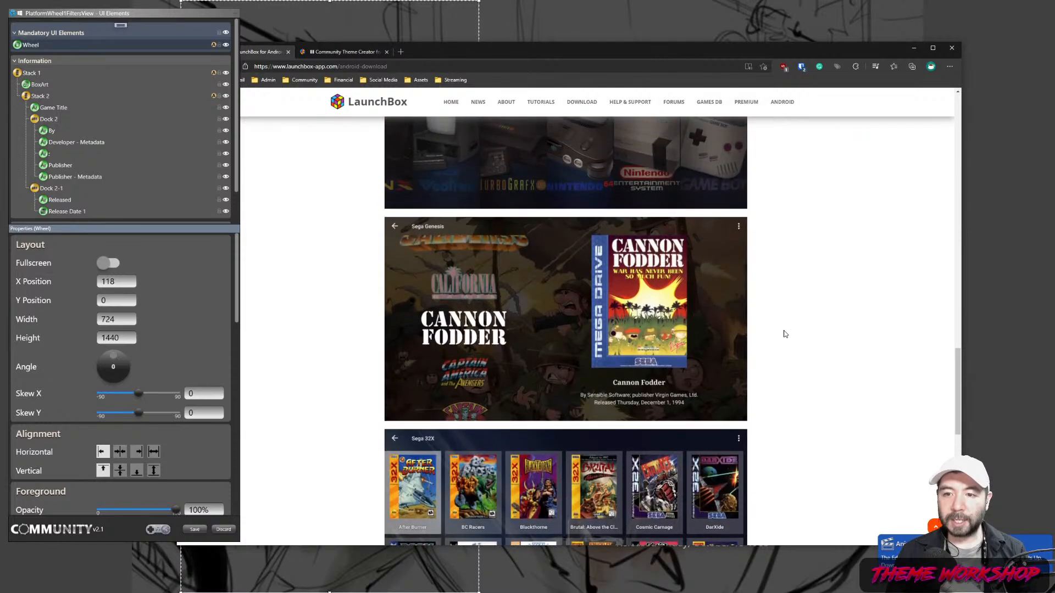
scroll(785, 334, "down", 8)
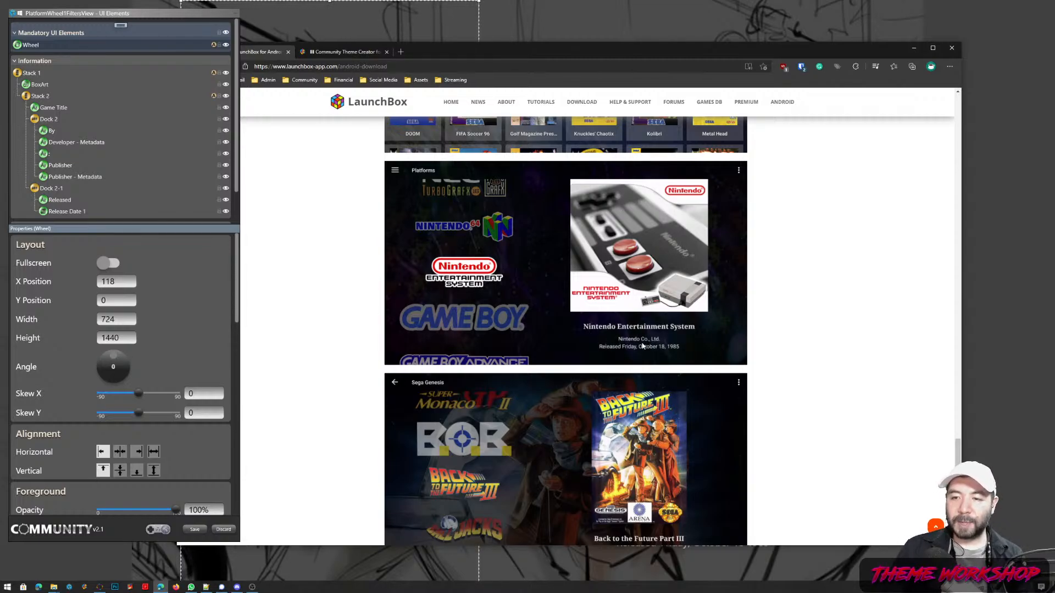
left_click(912, 52)
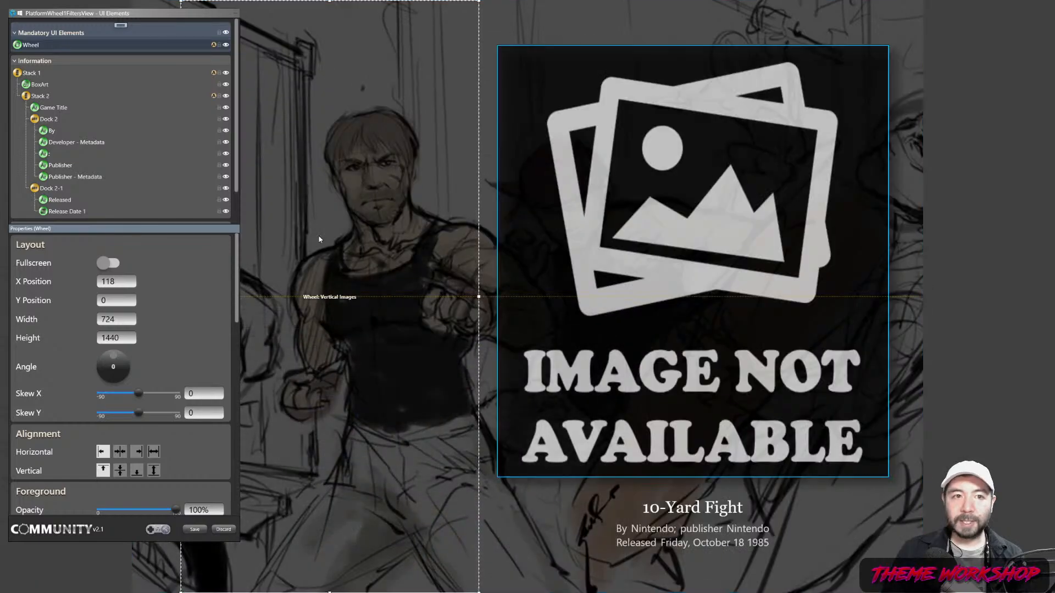
- Try maximum heights of 750 and 900 on the BoxArt element in Stack 1
left_click(36, 87)
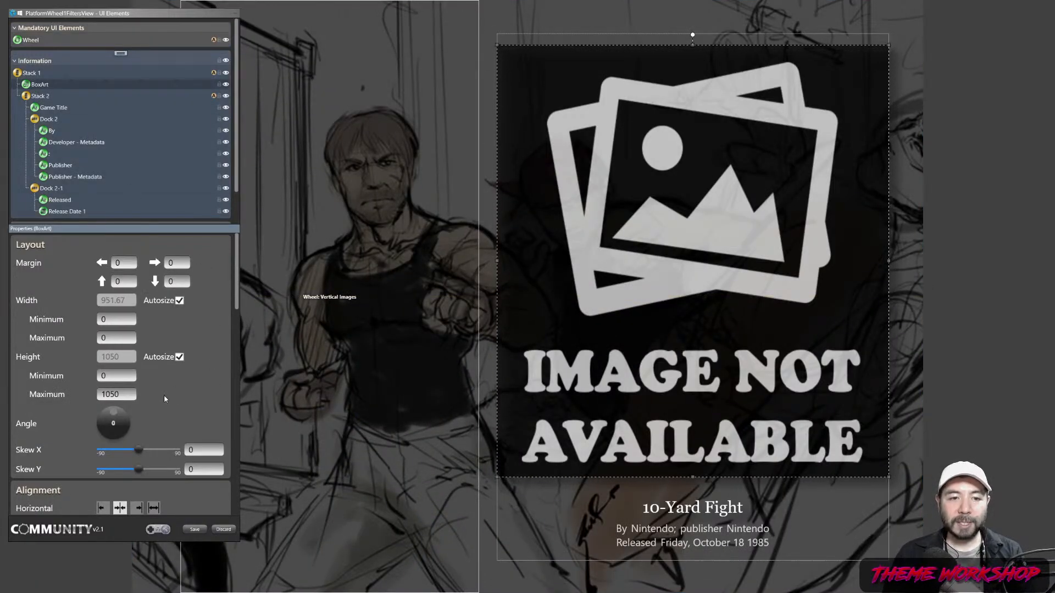
left_click(124, 395)
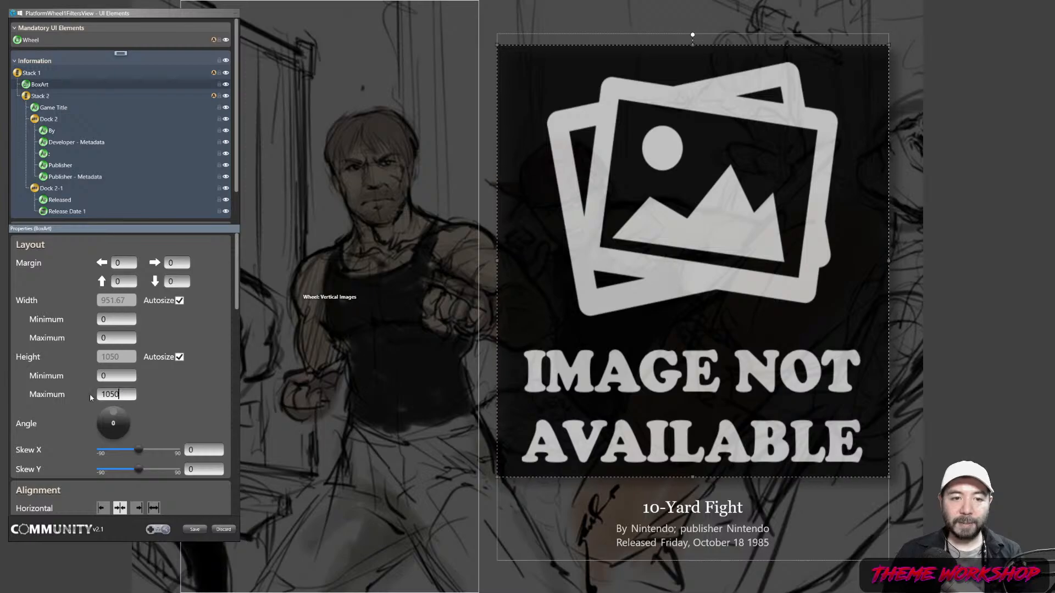
key("ctrl+a")
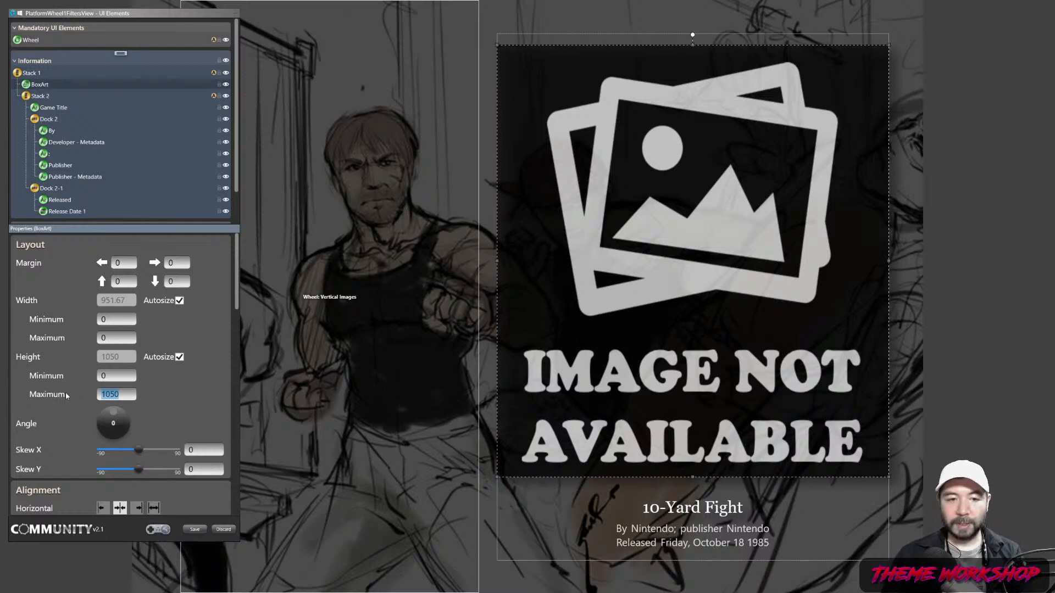
type("758")
key("BackSpace")
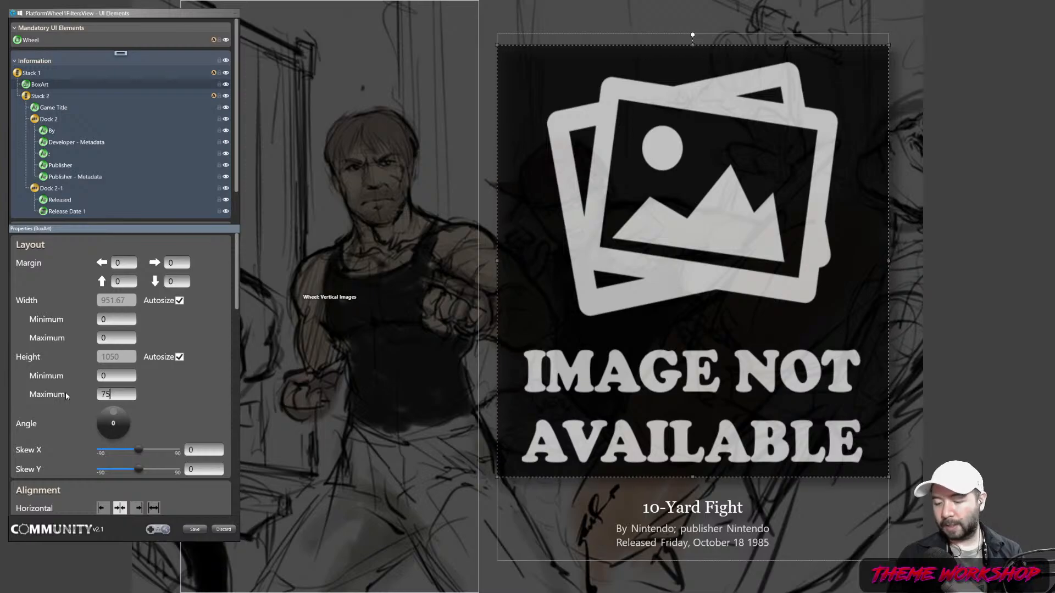
type("0")
key("Return")
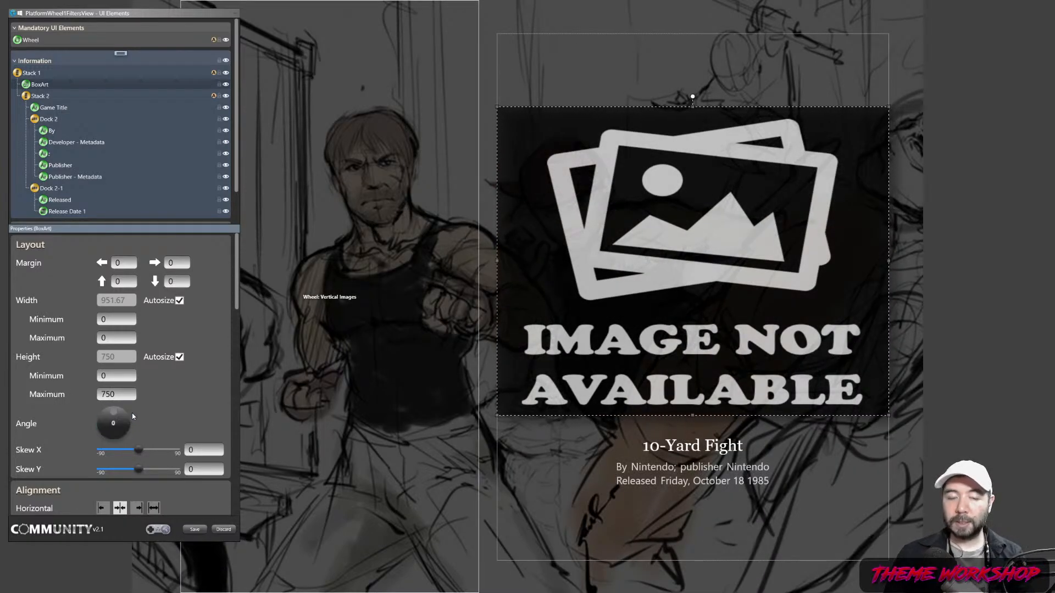
left_click_drag(125, 395, 77, 400)
type("900")
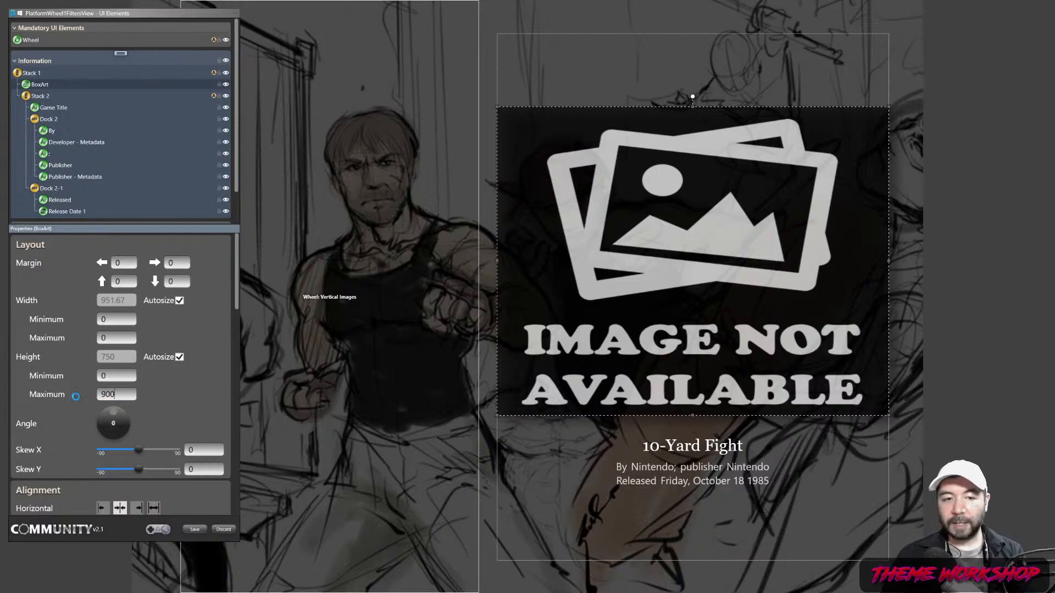
key("Return")
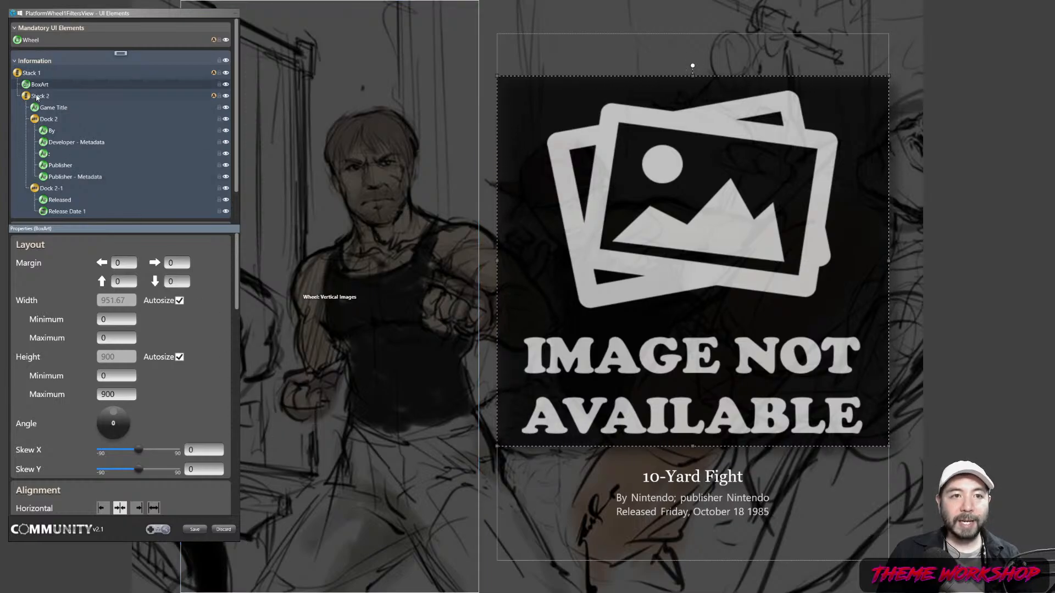
- Set the BoxArt element's metadata image to Banner
scroll(142, 335, "down", 10)
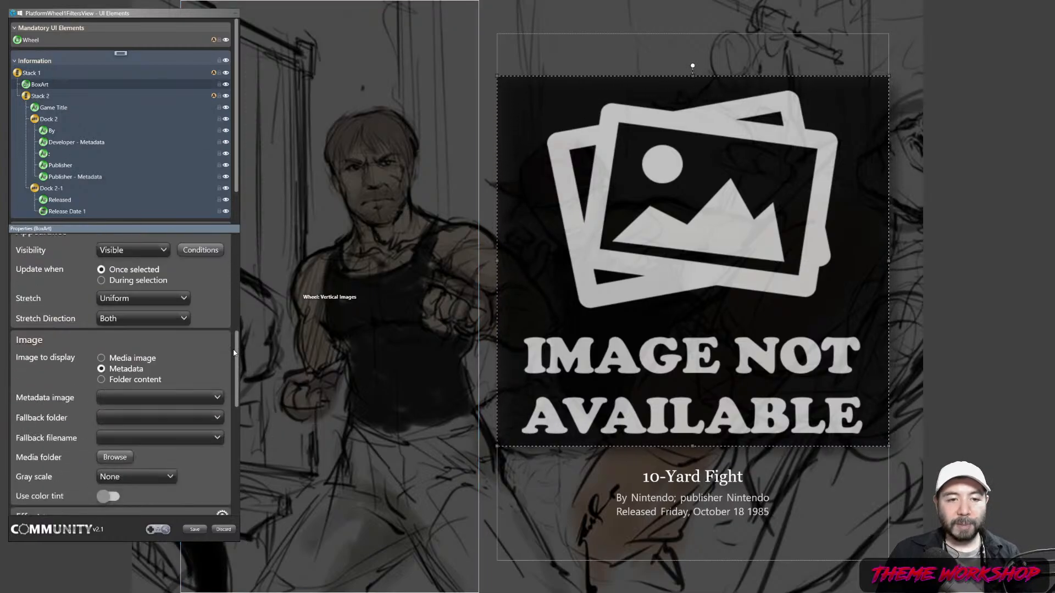
left_click(141, 332)
left_click(148, 356)
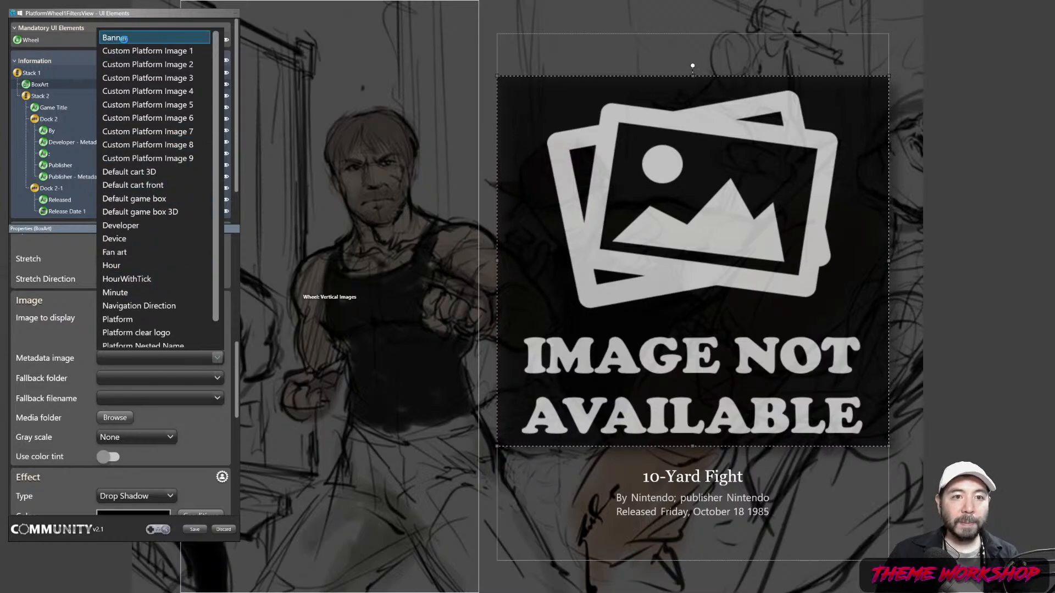
left_click(122, 38)
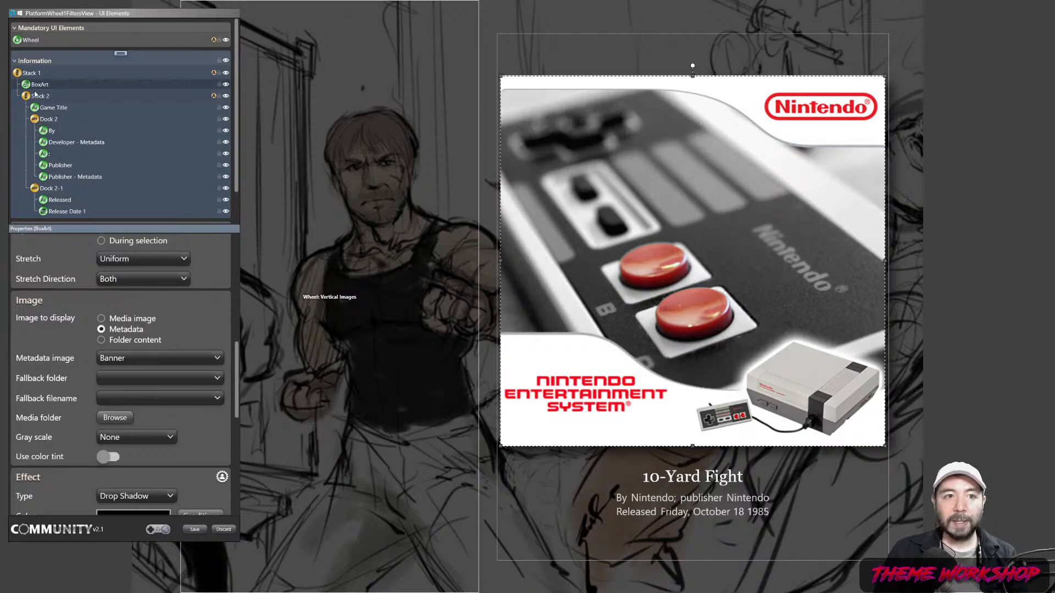
- Set the BoxArt element's maximum height to 1000
left_click_drag(234, 392, 231, 297)
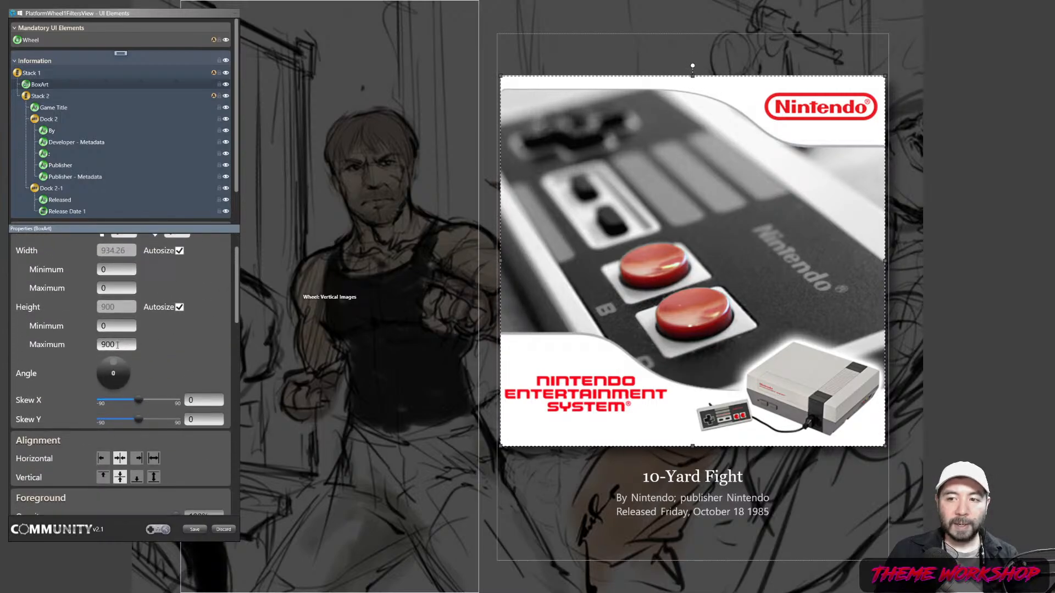
double_click(117, 345)
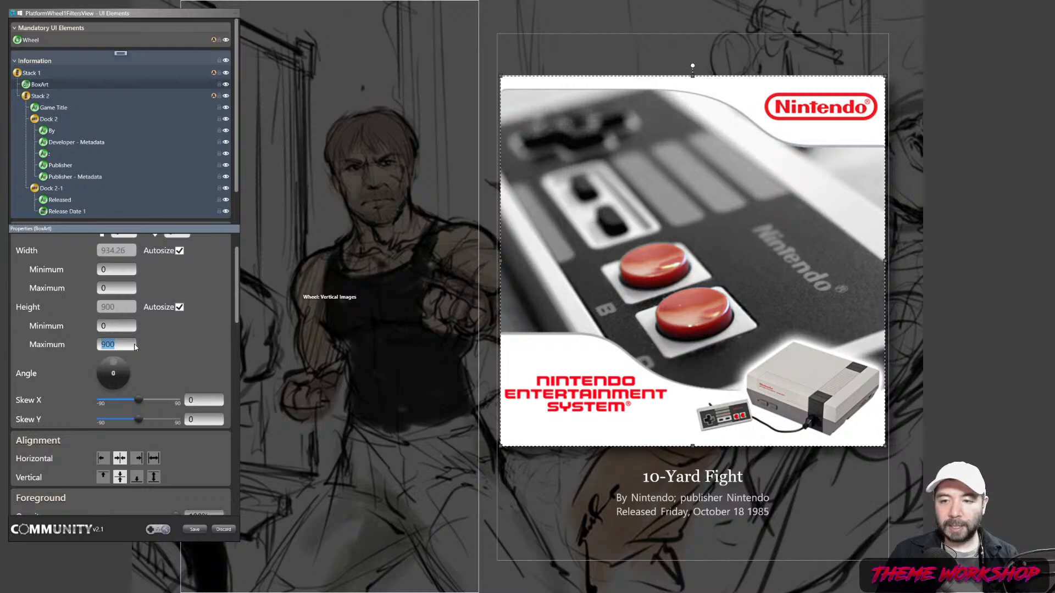
type("1000")
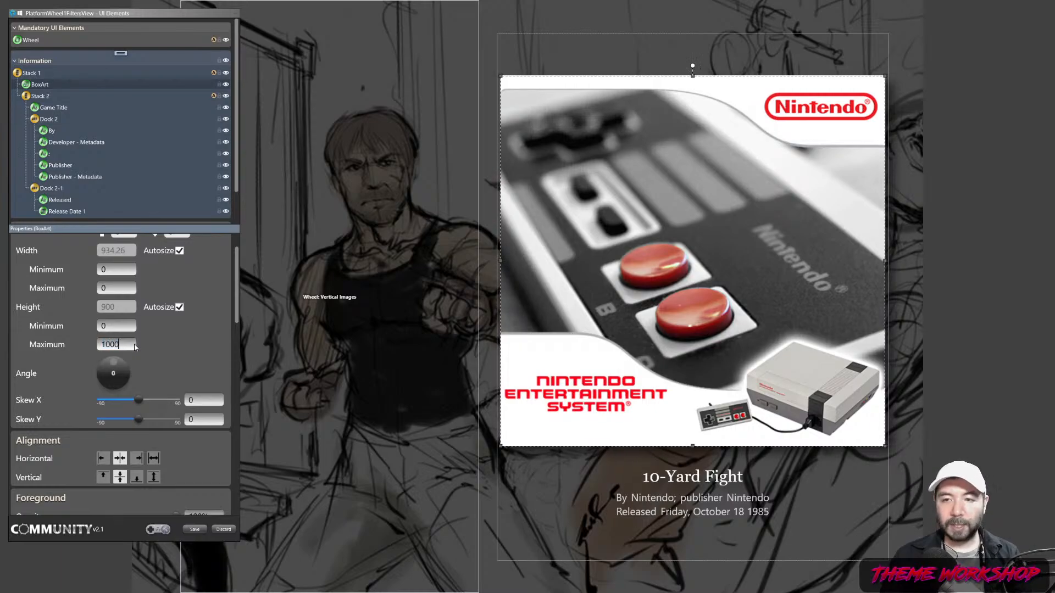
key("Return")
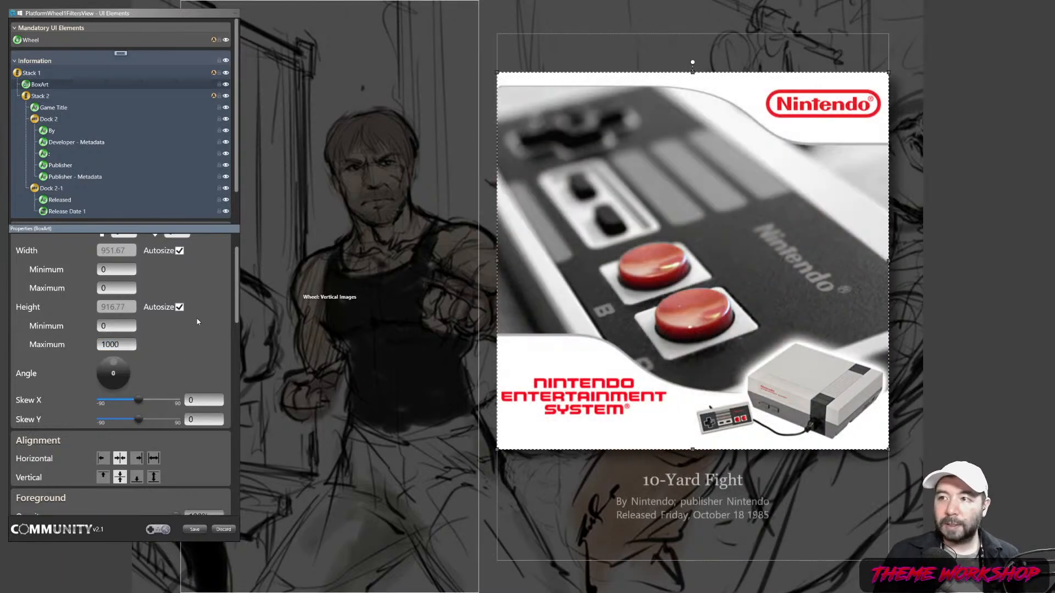
- Set the Game Title element's text metadata to Platform name
left_click(46, 108)
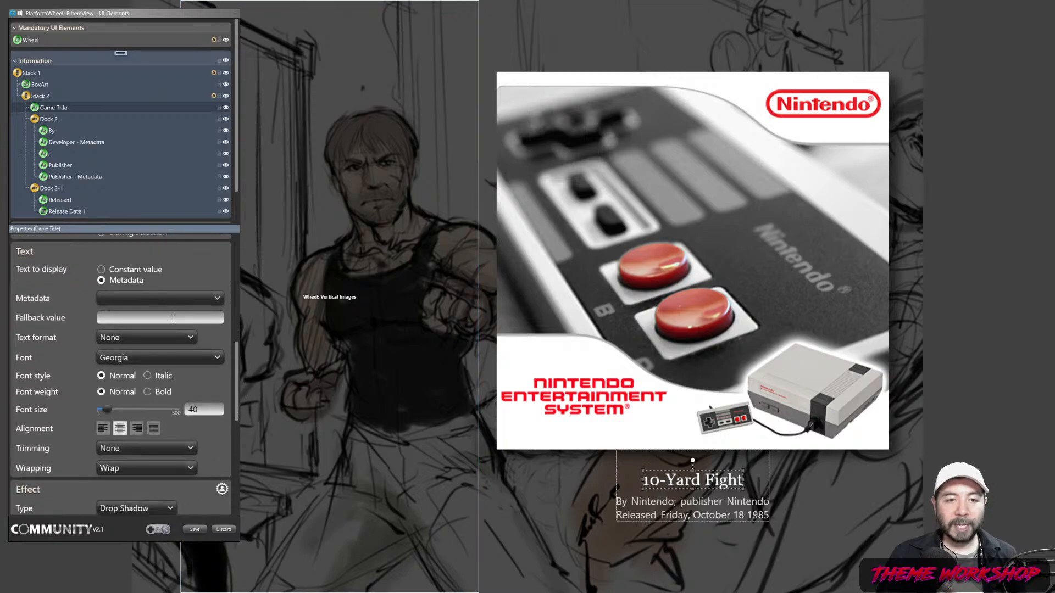
left_click(164, 299)
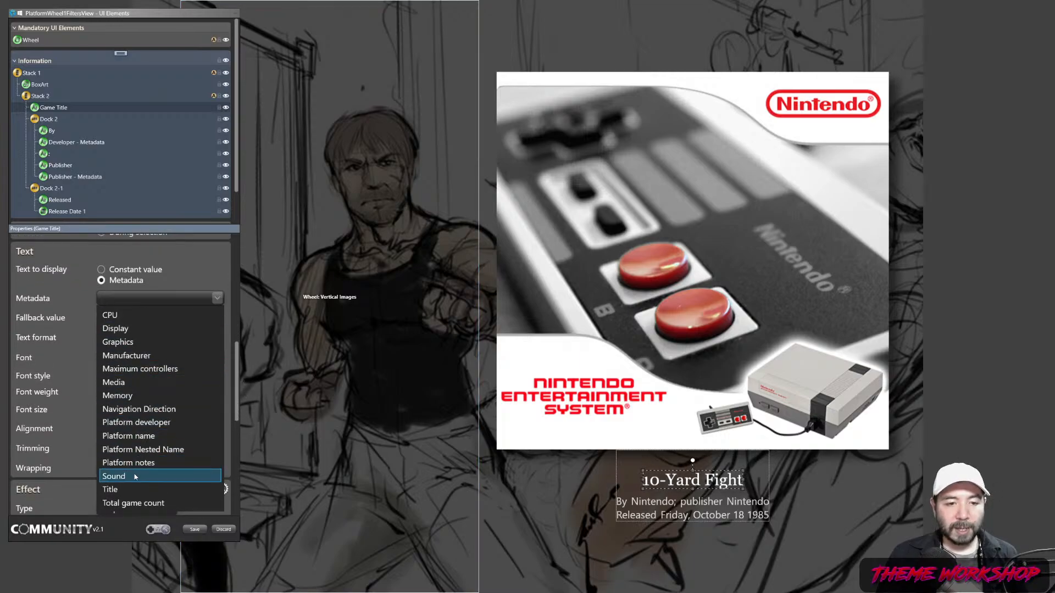
left_click(143, 437)
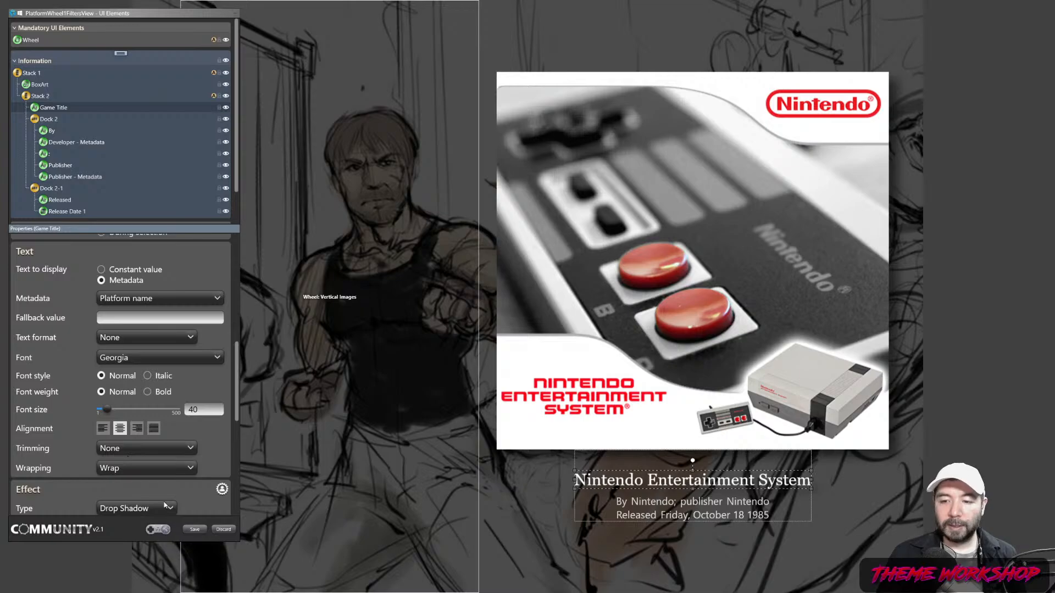
- Delete the By, semicolon, Publisher and Publisher - Metadata elements from Dock 2, keeping only Developer - Metadata
right_click(51, 131)
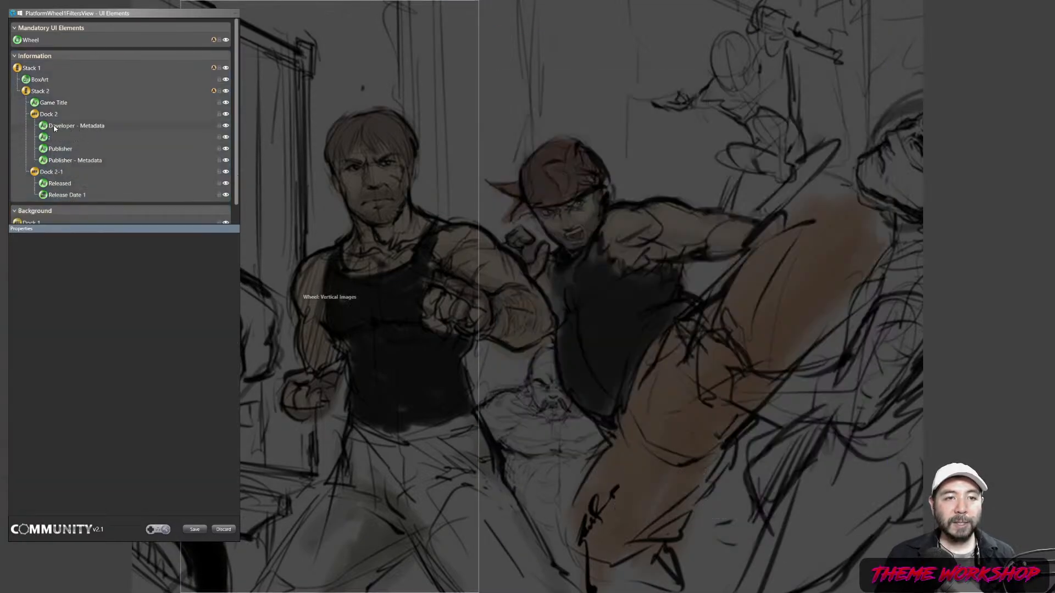
left_click(54, 131)
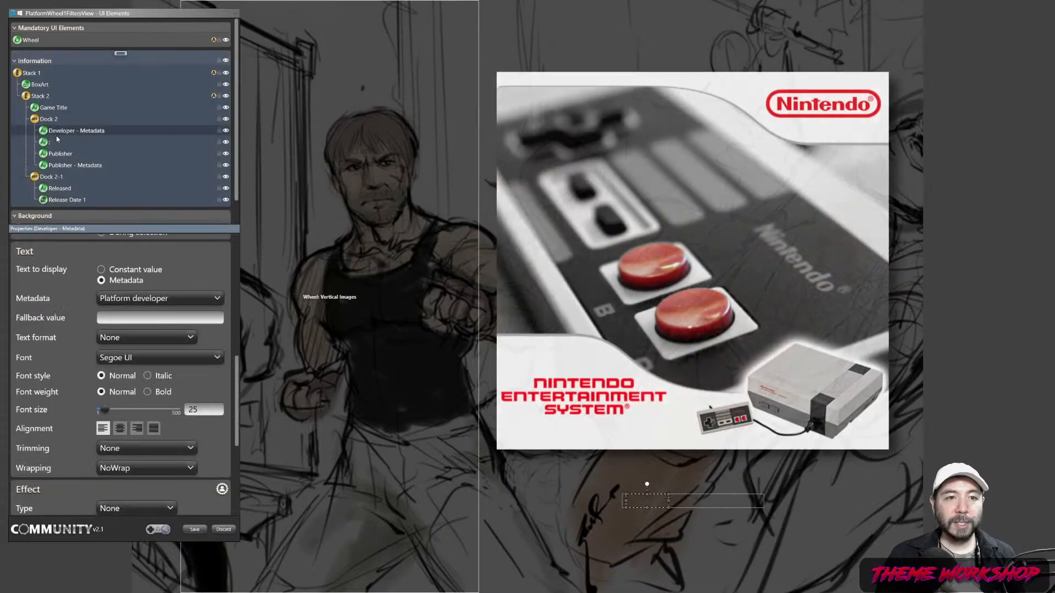
right_click(55, 142)
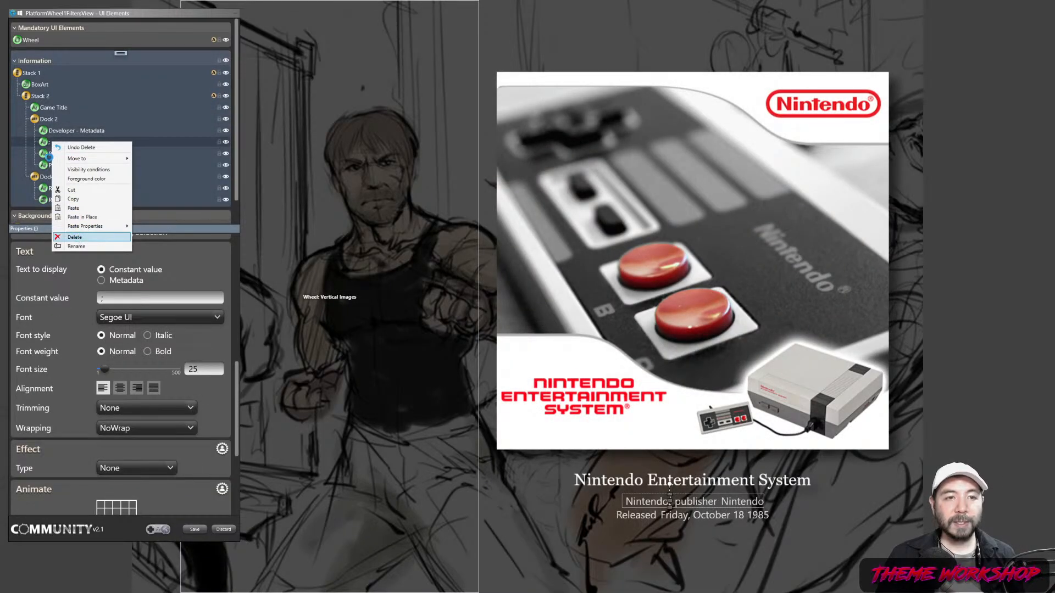
left_click(76, 237)
right_click(55, 142)
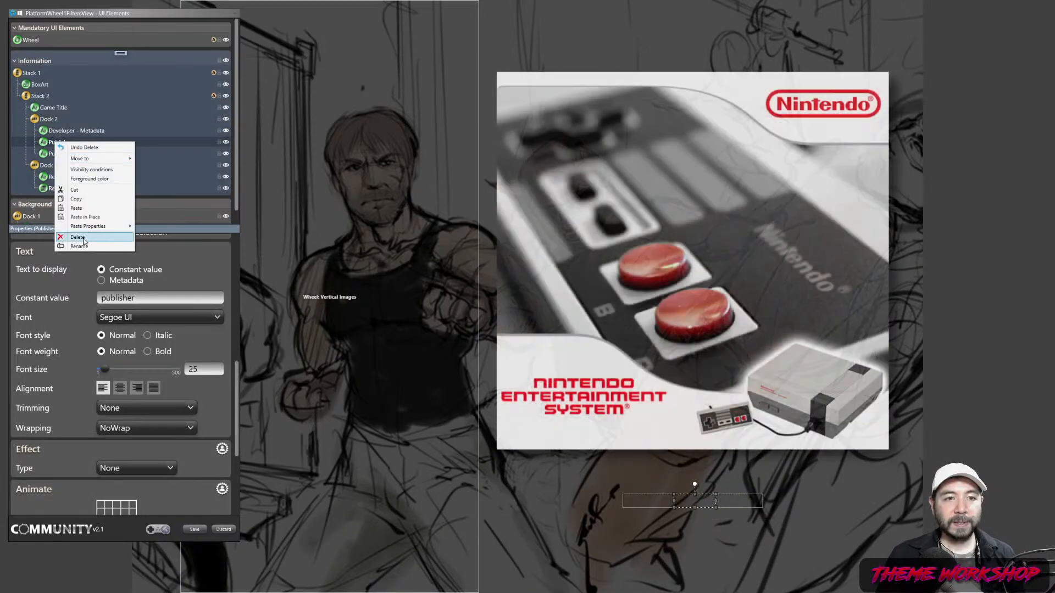
left_click(83, 238)
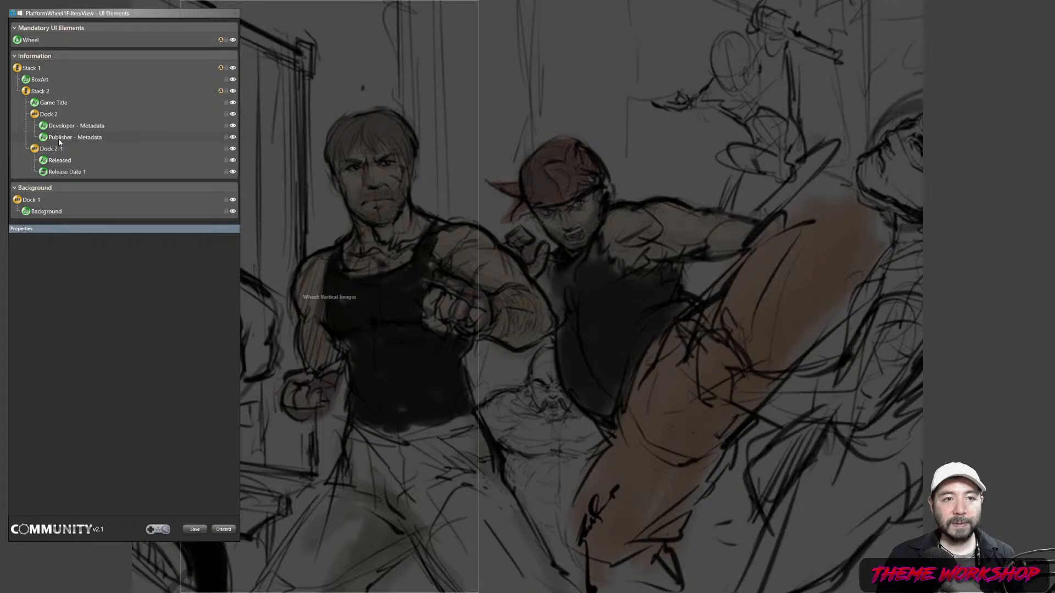
right_click(59, 142)
left_click(85, 240)
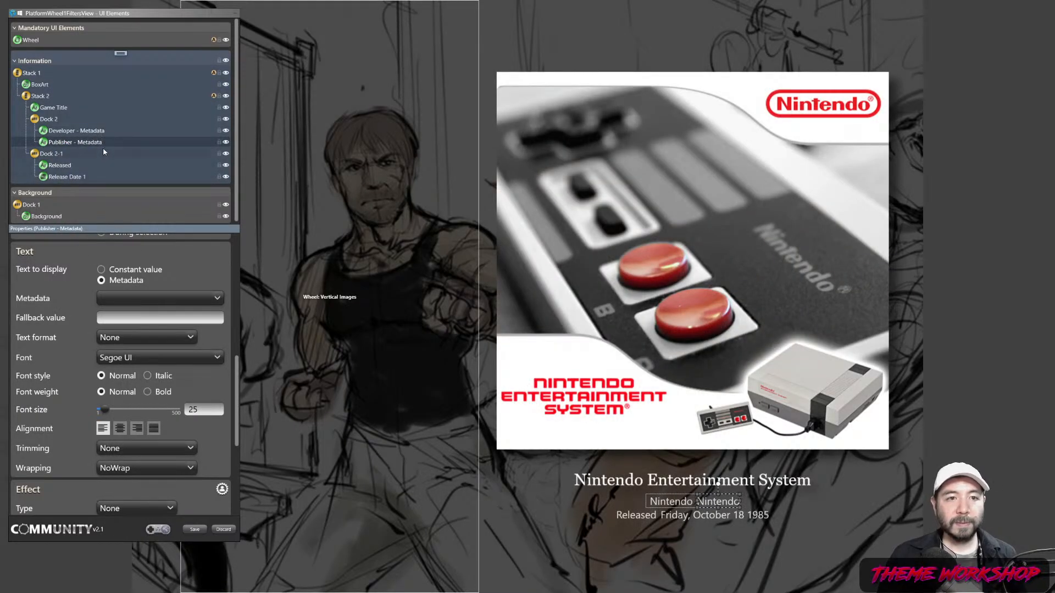
right_click(83, 142)
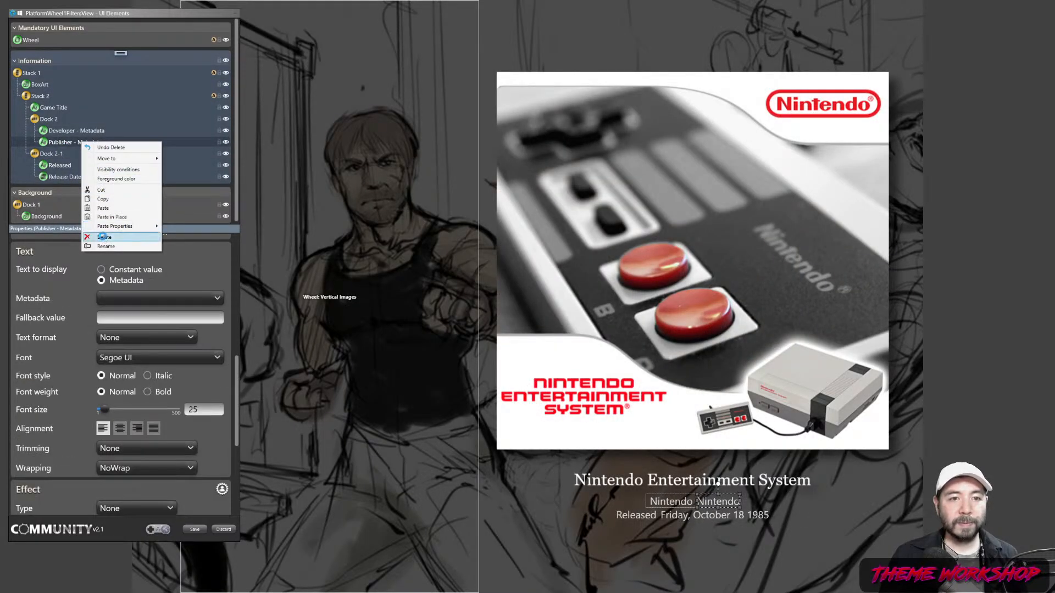
left_click(103, 237)
- Set the left margin of the Developer - Metadata element in Dock 2 to 0
left_click(68, 130)
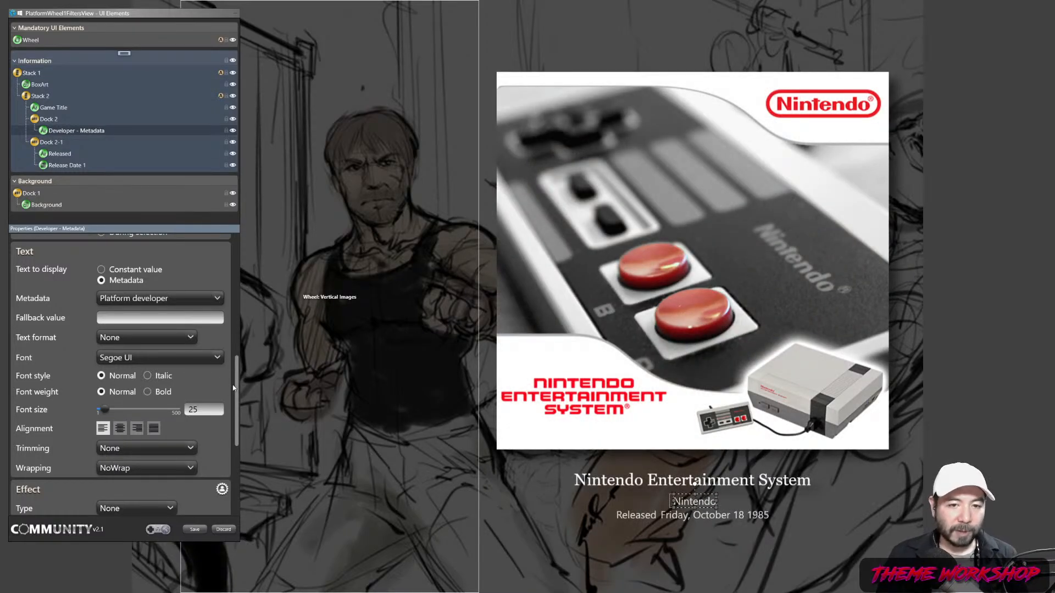
left_click_drag(237, 382, 237, 259)
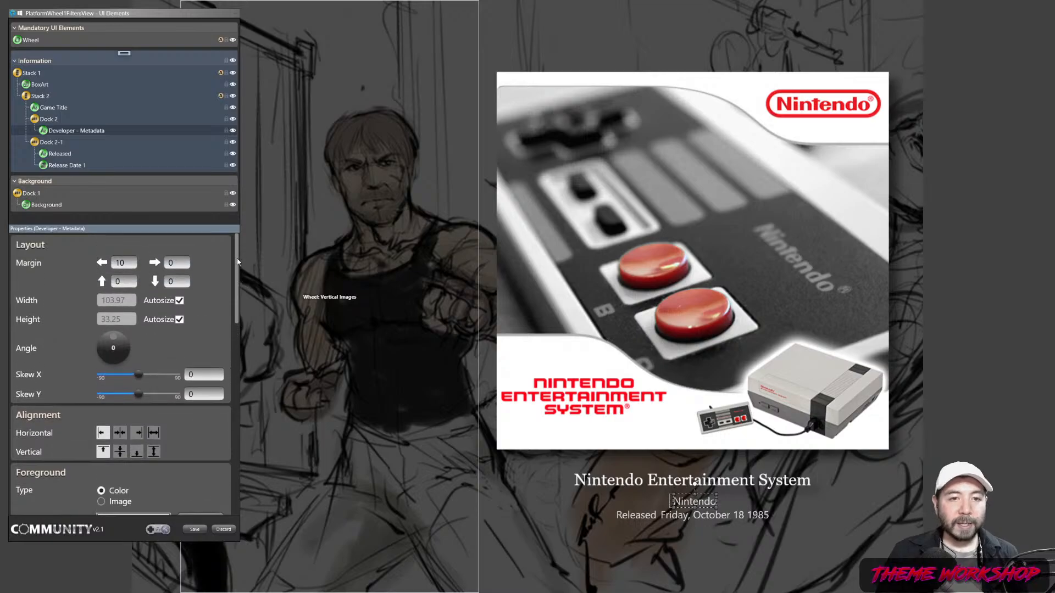
left_click_drag(126, 263, 80, 269)
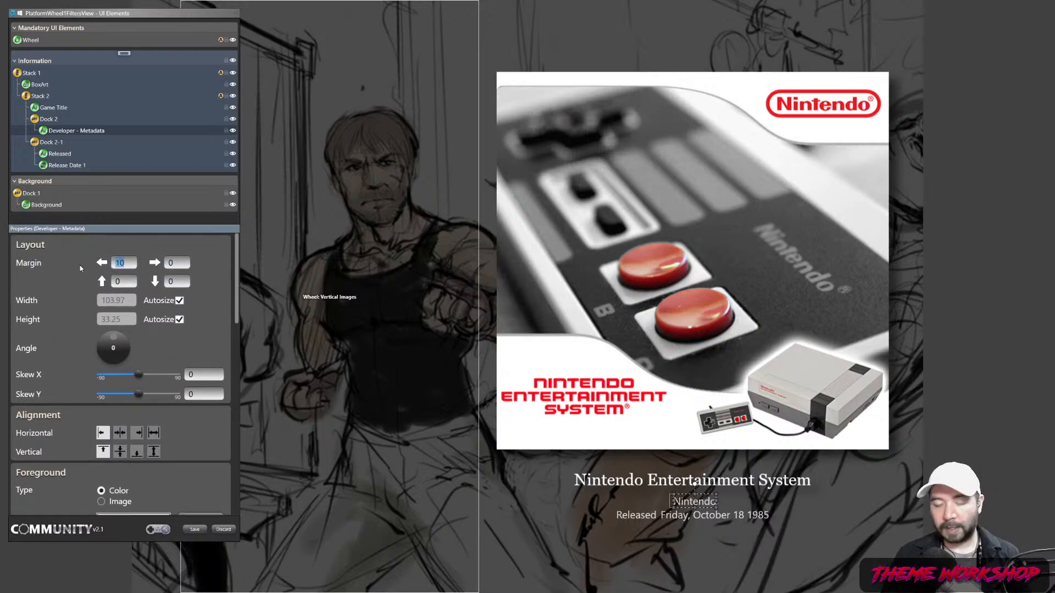
type("0")
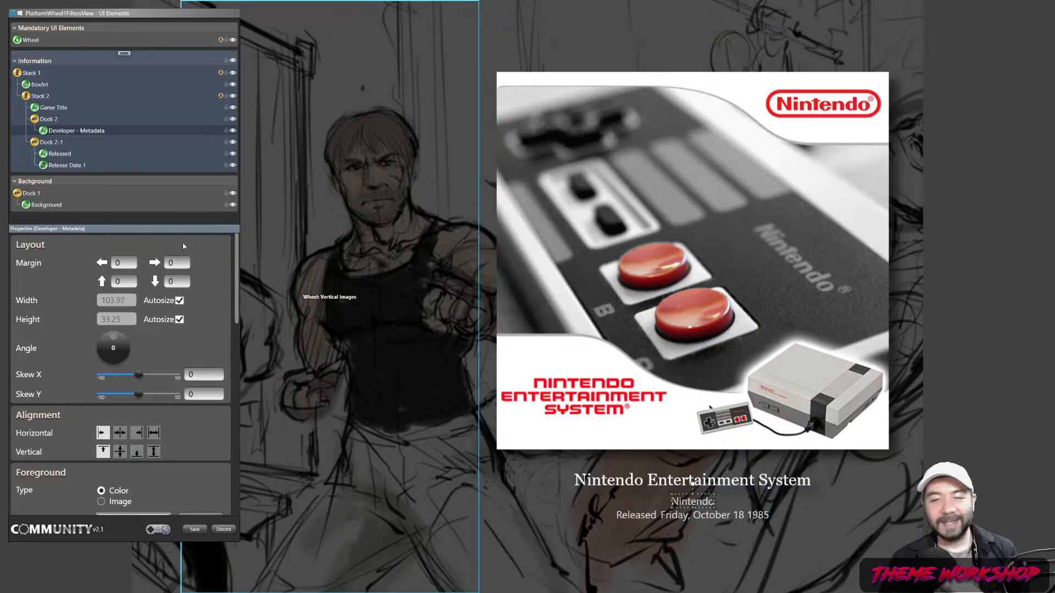
left_click(58, 154)
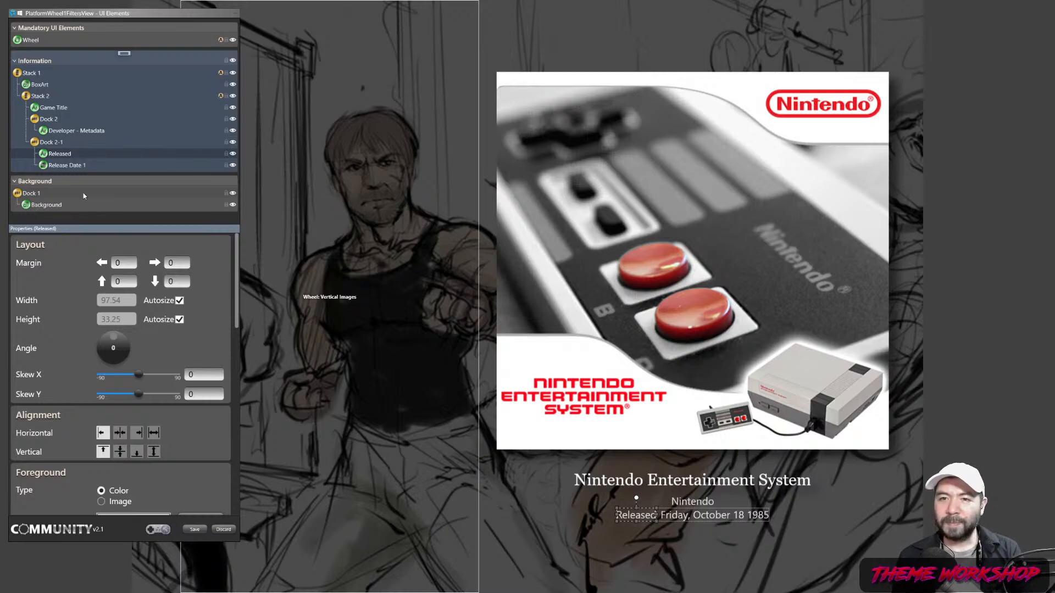
- Switch to the browser and examine the platform wheel and text games list reference screenshots on the LaunchBox Android page
key("alt+Tab")
key("alt+Tab")
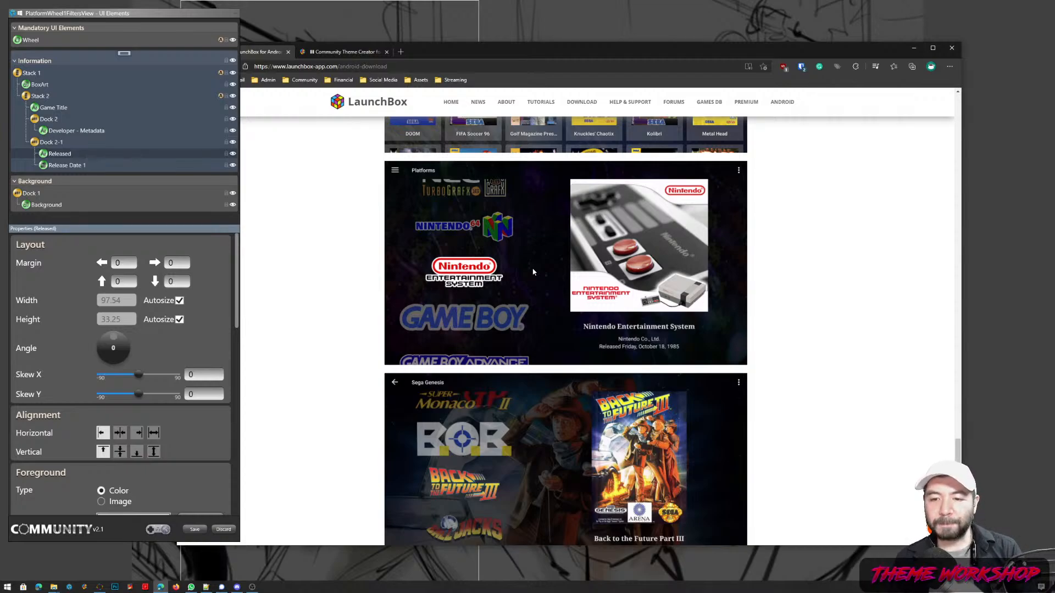
scroll(387, 270, "down", 2)
scroll(370, 276, "up", 2)
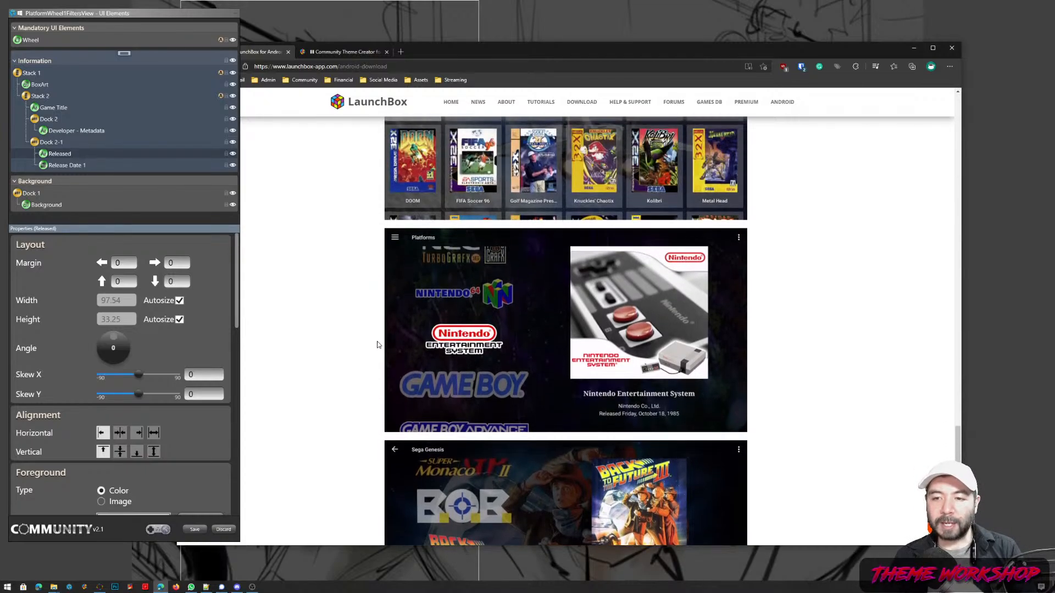
scroll(377, 344, "down", 2)
scroll(517, 339, "up", 10)
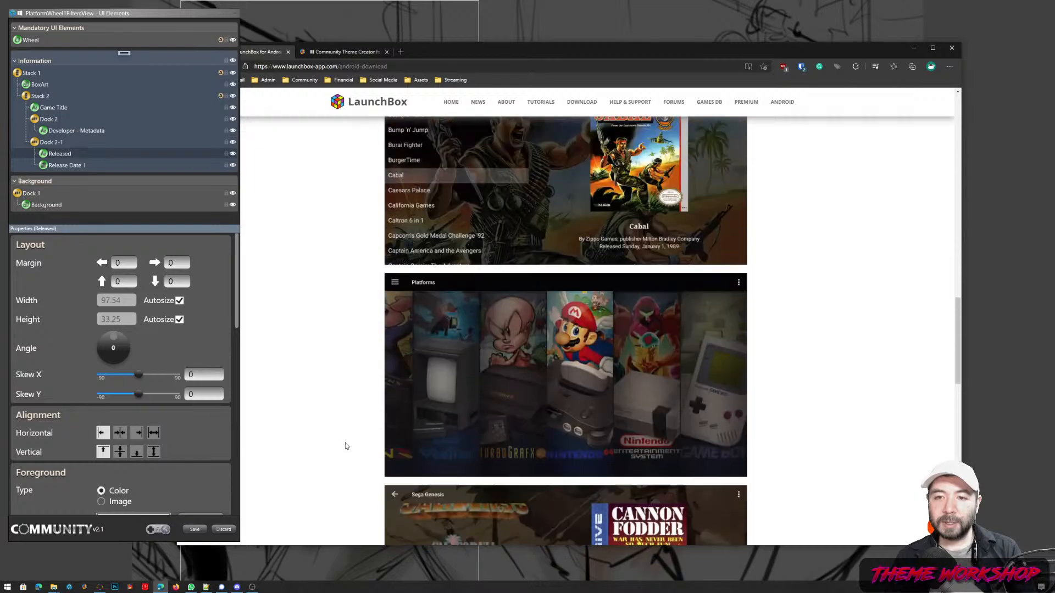
scroll(400, 415, "down", 3)
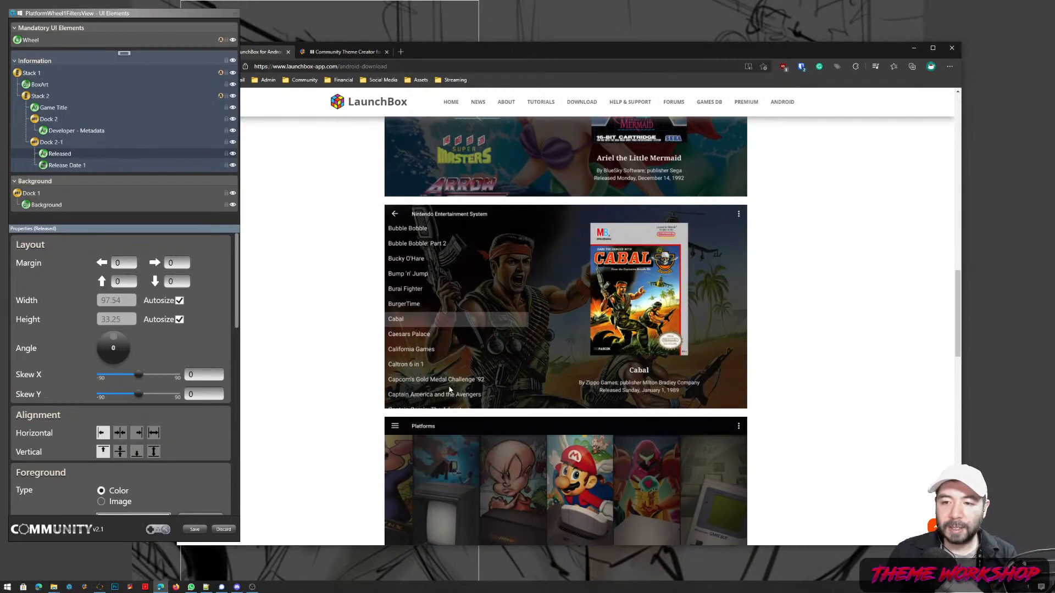
- Leave the PlatformWheel1FiltersView editor and copy WheelGamesView, with Adventure Island II as the preview game
left_click(232, 529)
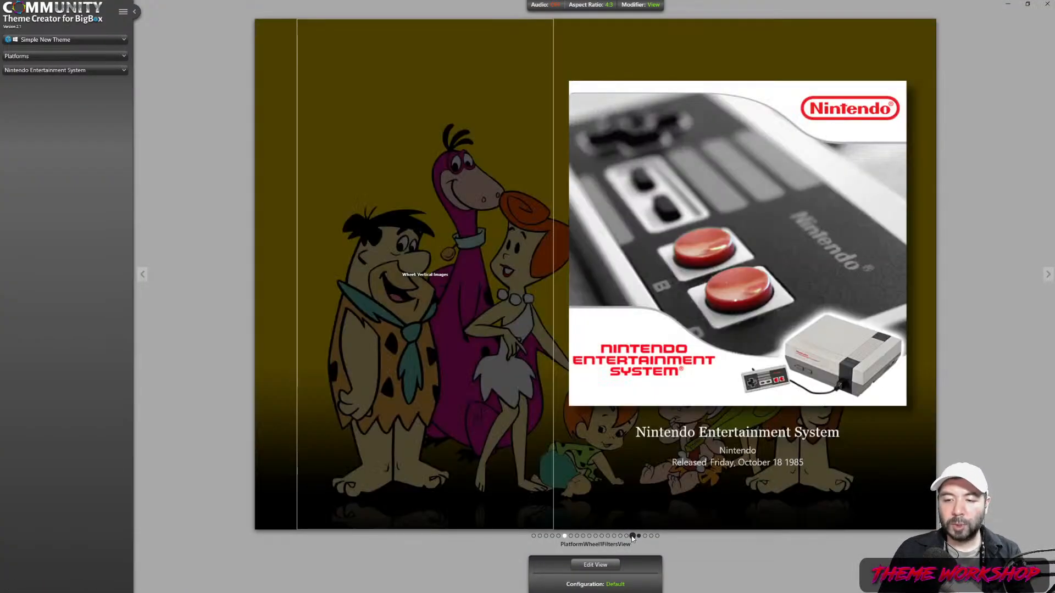
left_click(632, 536)
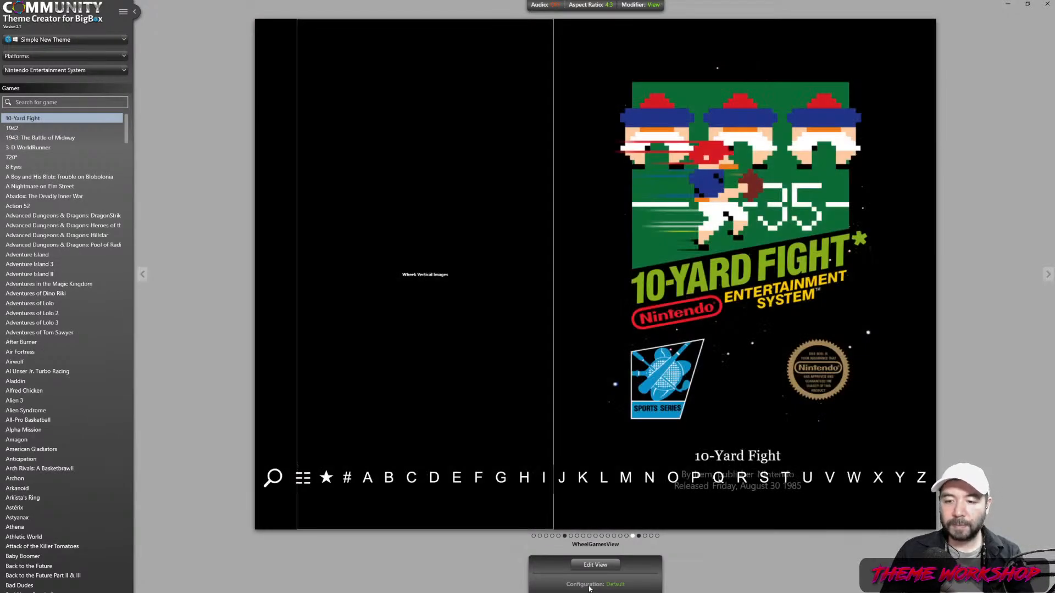
left_click(30, 274)
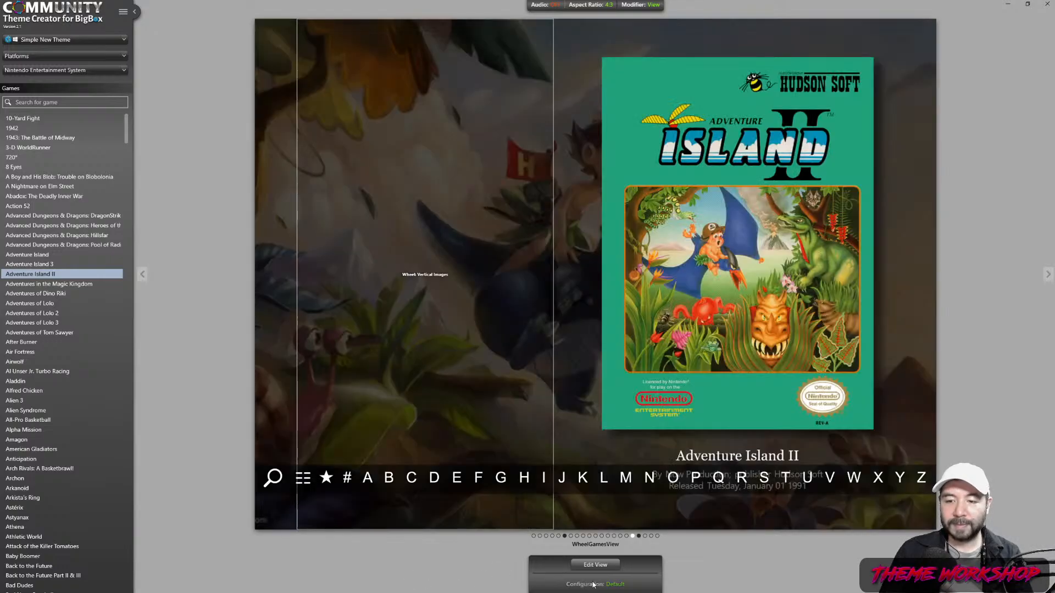
right_click(593, 588)
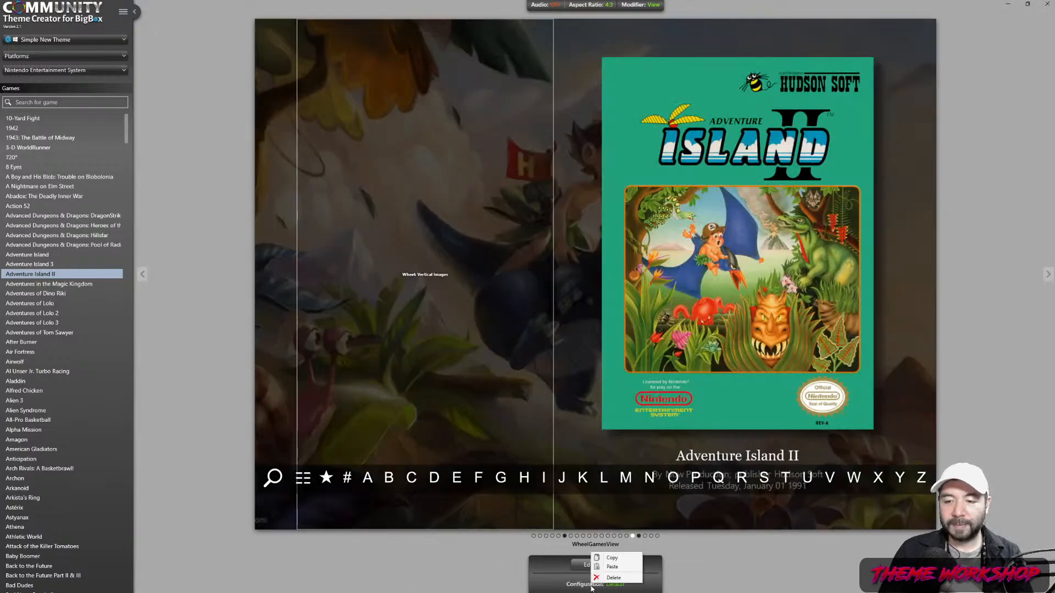
left_click(610, 558)
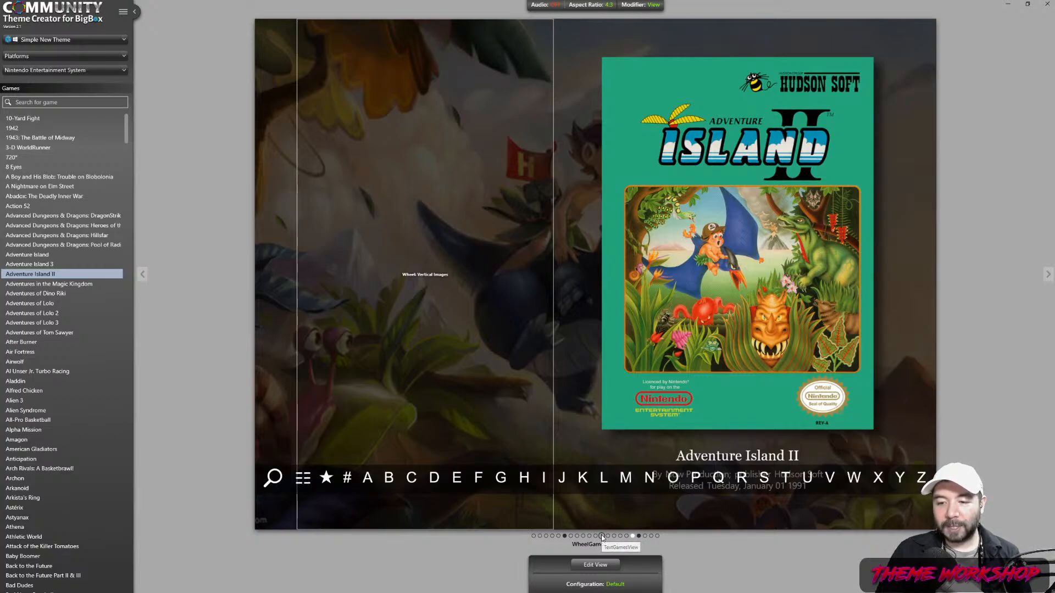
- Paste the copied layout into the empty TextGamesView and open that view for editing
left_click(593, 566)
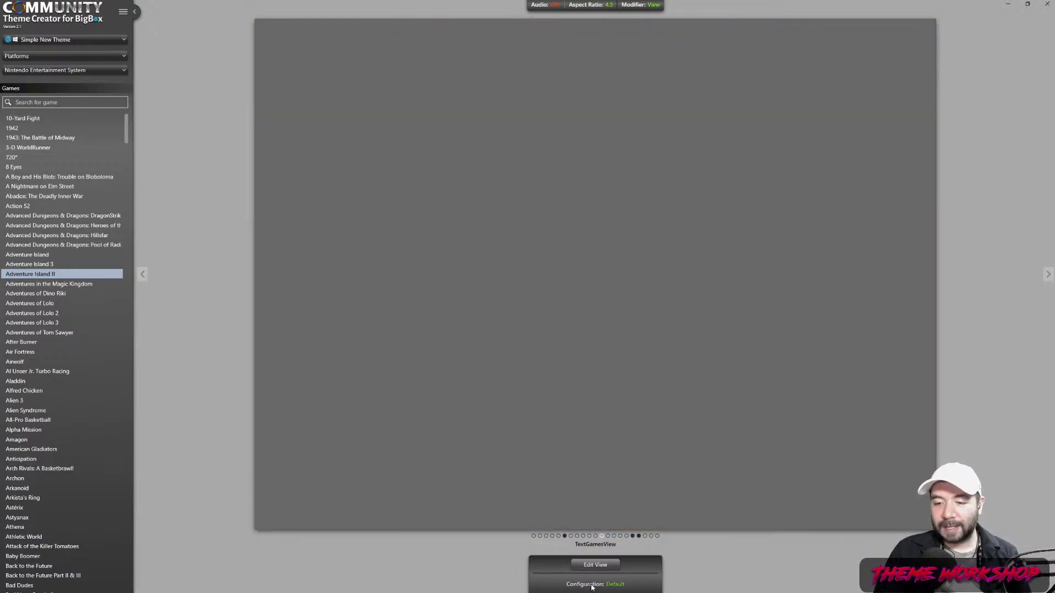
right_click(591, 585)
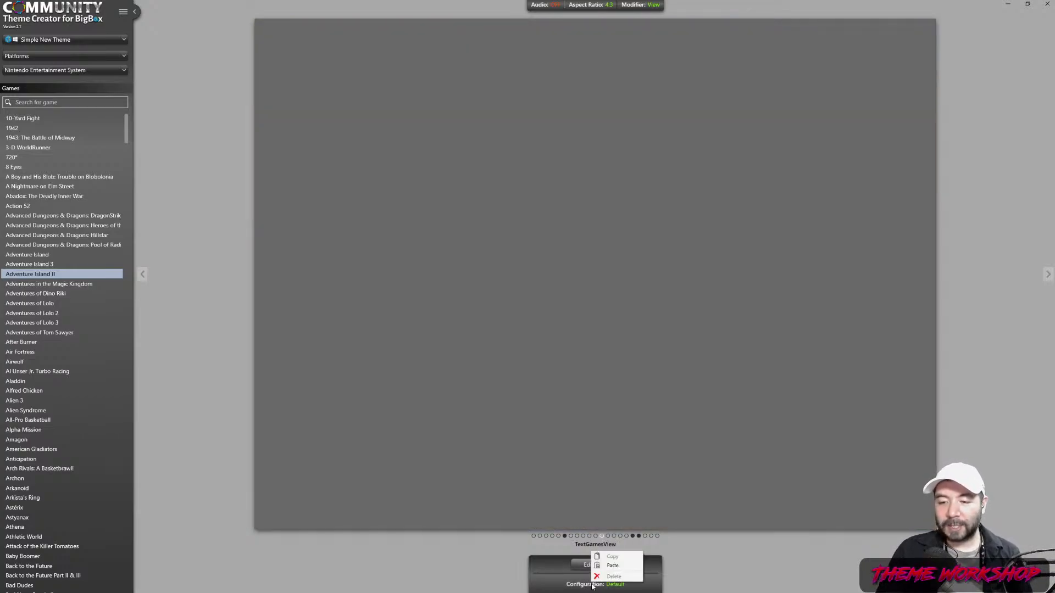
left_click(615, 566)
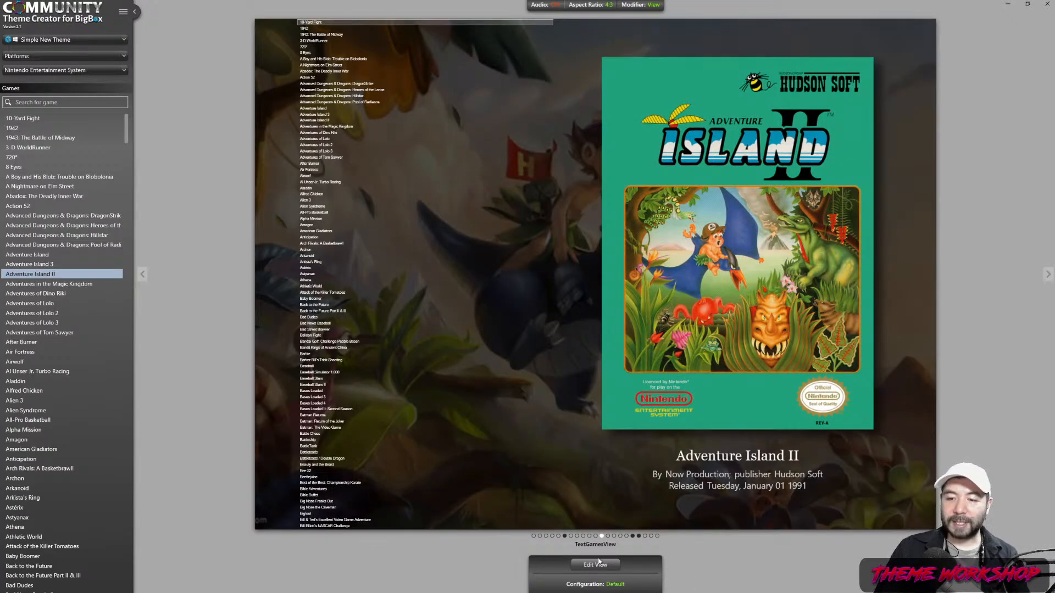
left_click(596, 564)
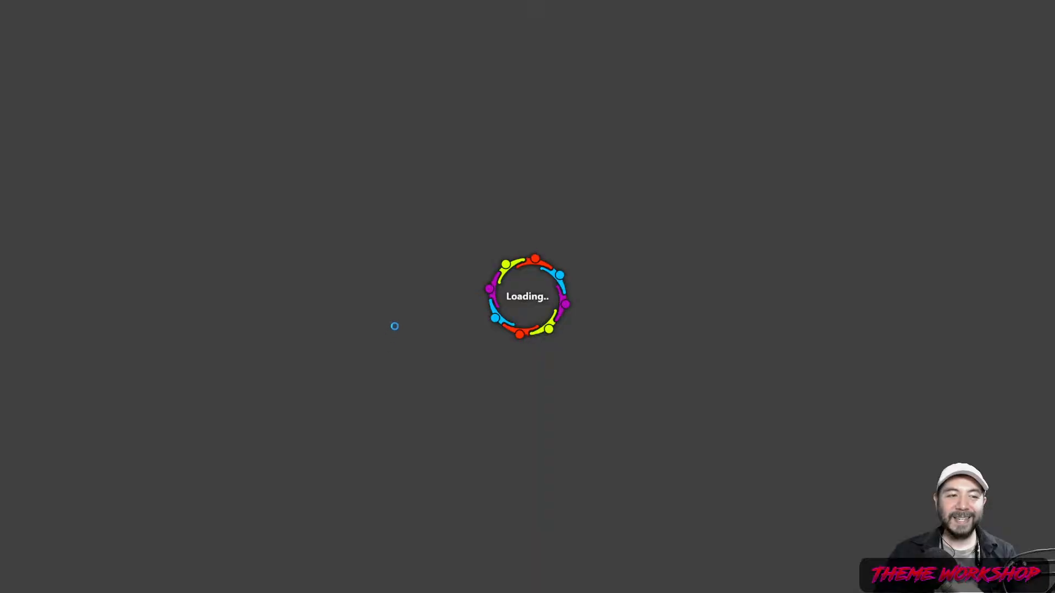
- Check the browser reference, then reposition the Wheel list to X 0, Y 90 and resize it to 825 wide by 1350 high
key("alt+Tab")
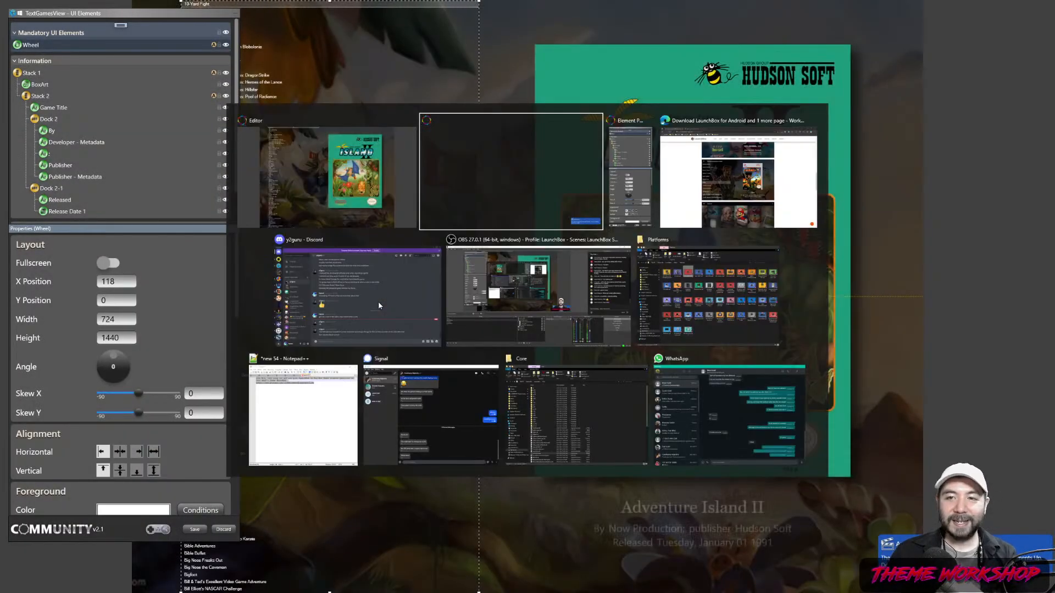
key("Tab")
key("Tab")
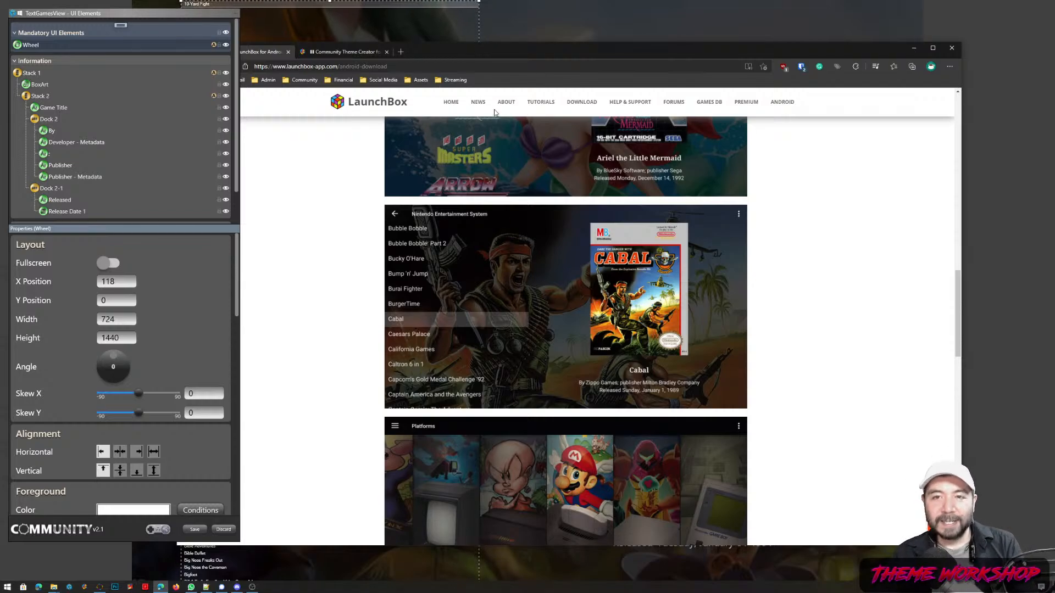
key("alt+Tab")
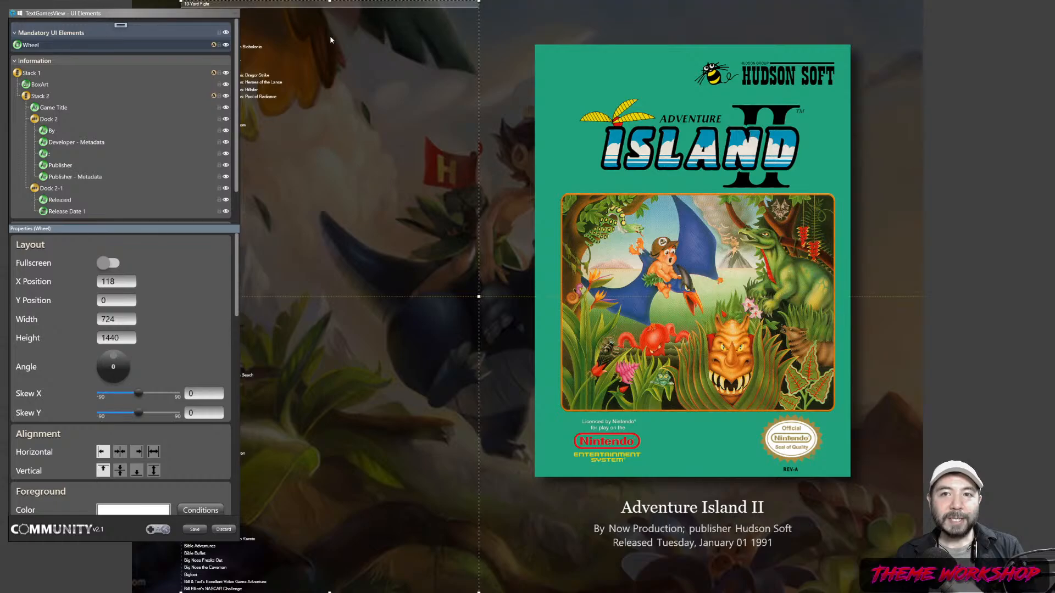
left_click_drag(329, 2, 321, 40)
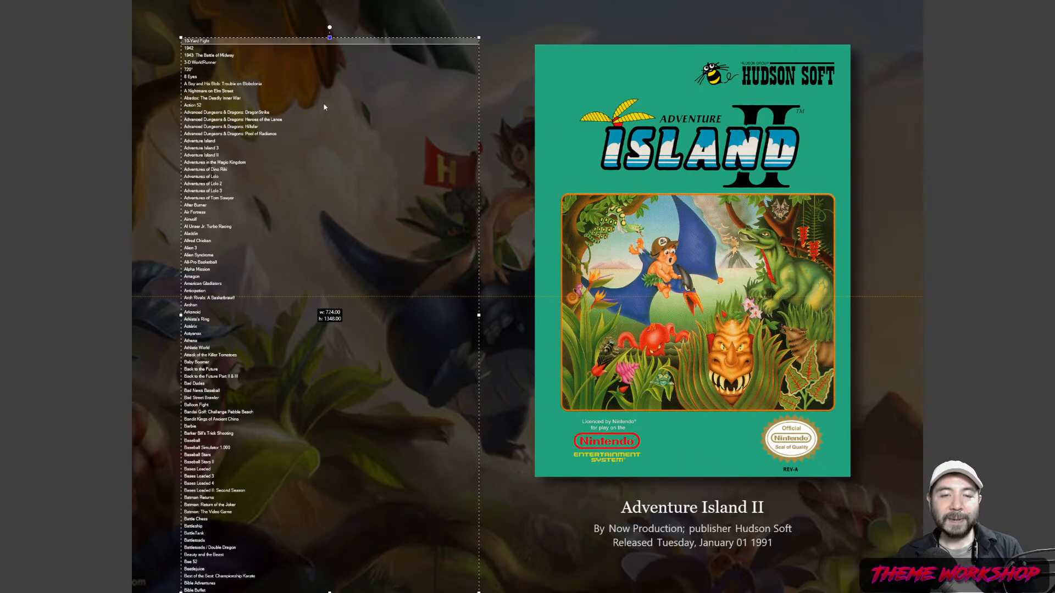
left_click_drag(364, 271, 296, 276)
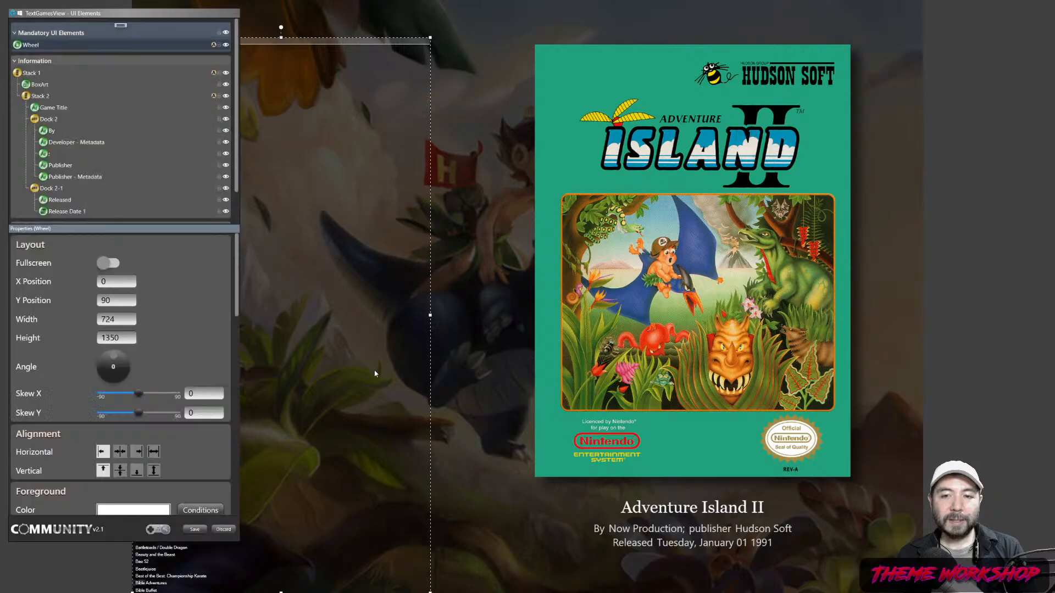
left_click_drag(428, 591, 471, 591)
- Try font sizes 25 and 50 on the Wheel list and settle on 35, keeping the properties window clear of the list
scroll(217, 313, "down", 10)
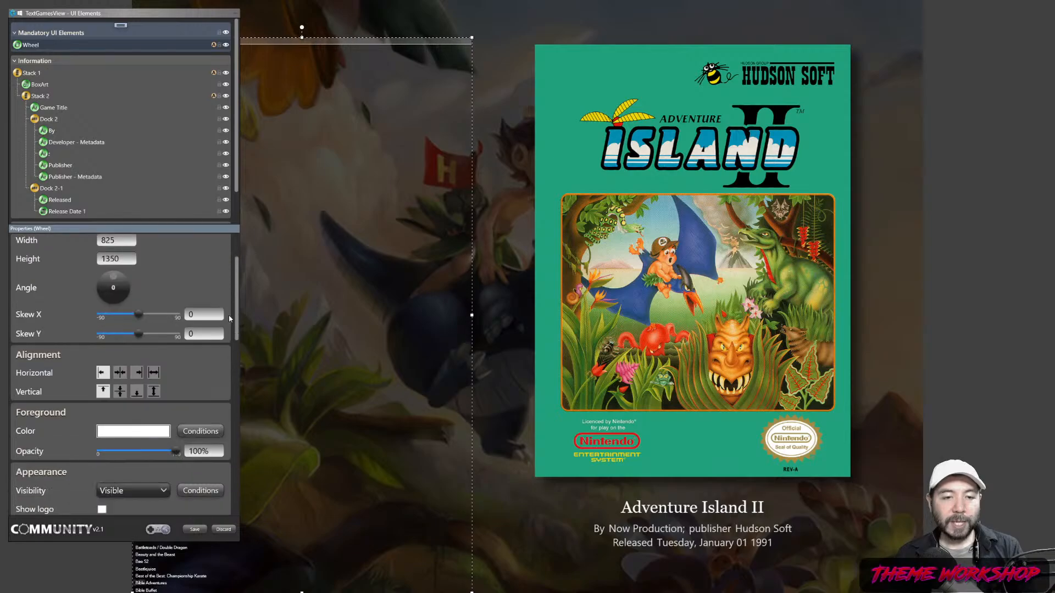
double_click(201, 328)
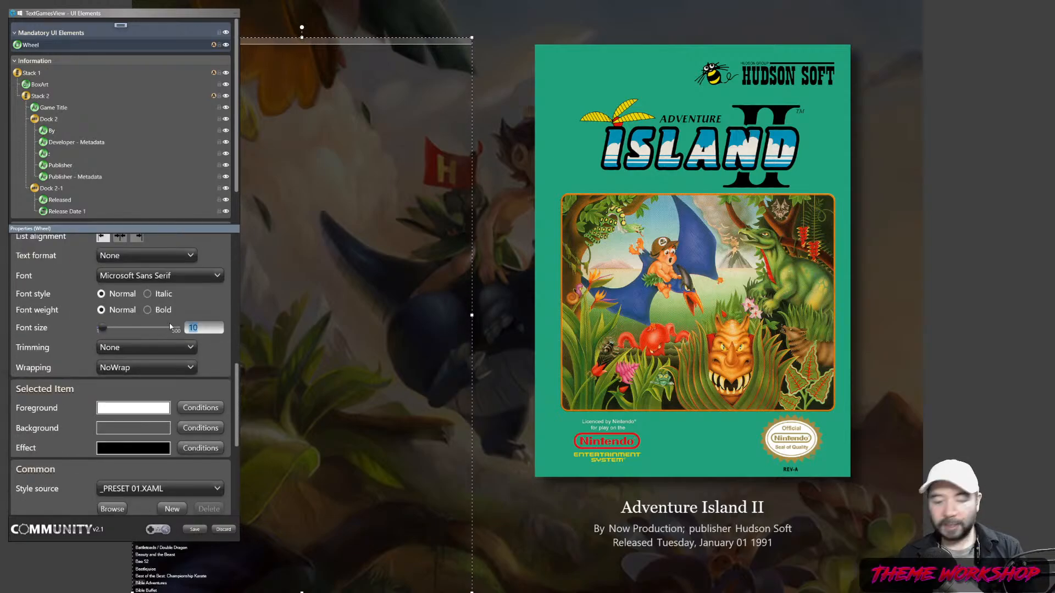
type("25")
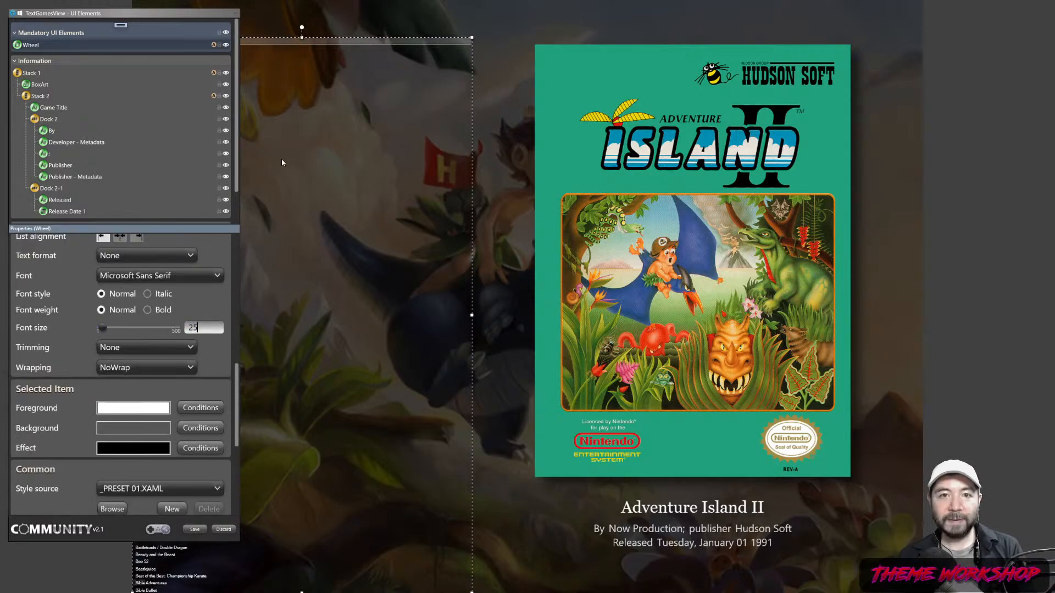
left_click_drag(138, 13, 628, 25)
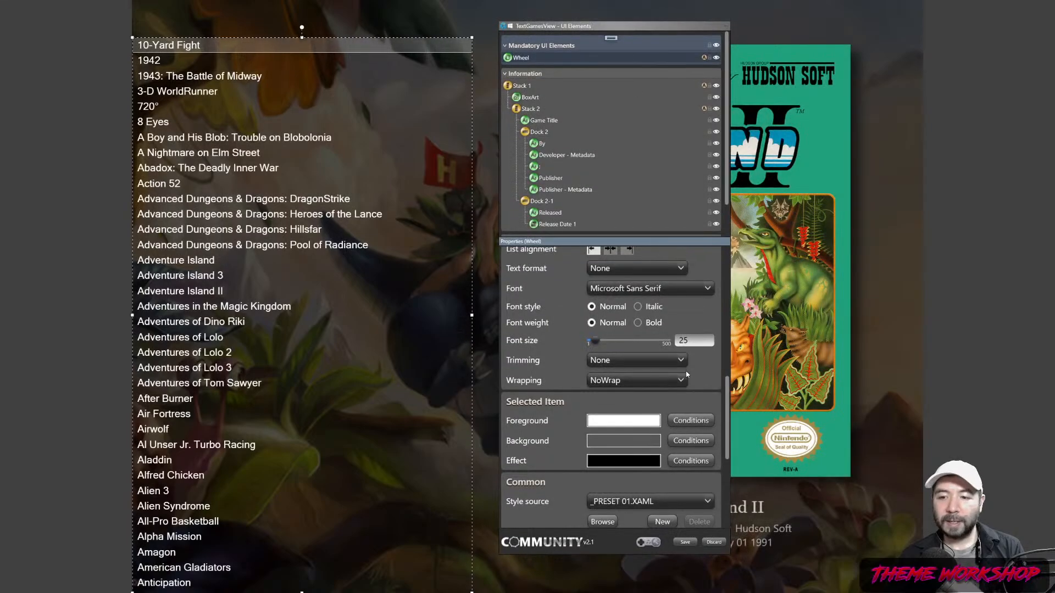
double_click(683, 340)
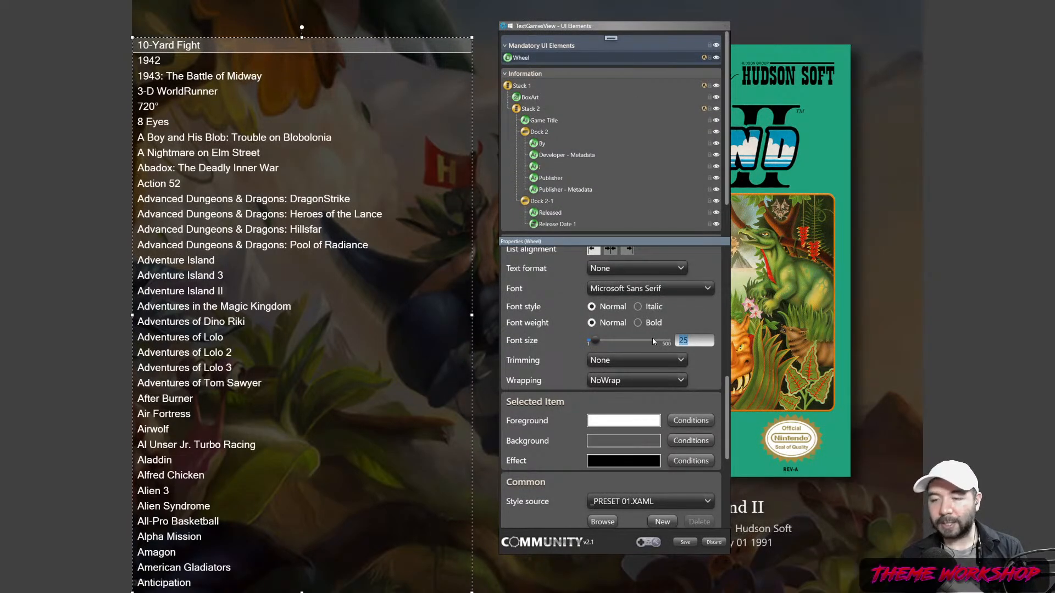
type("50")
key("Return")
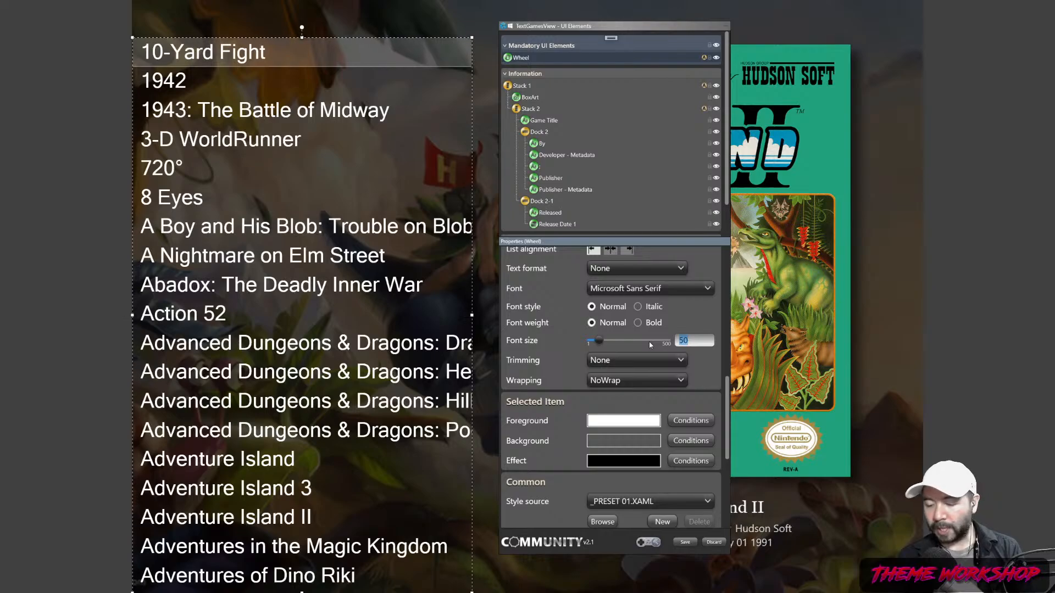
type("35")
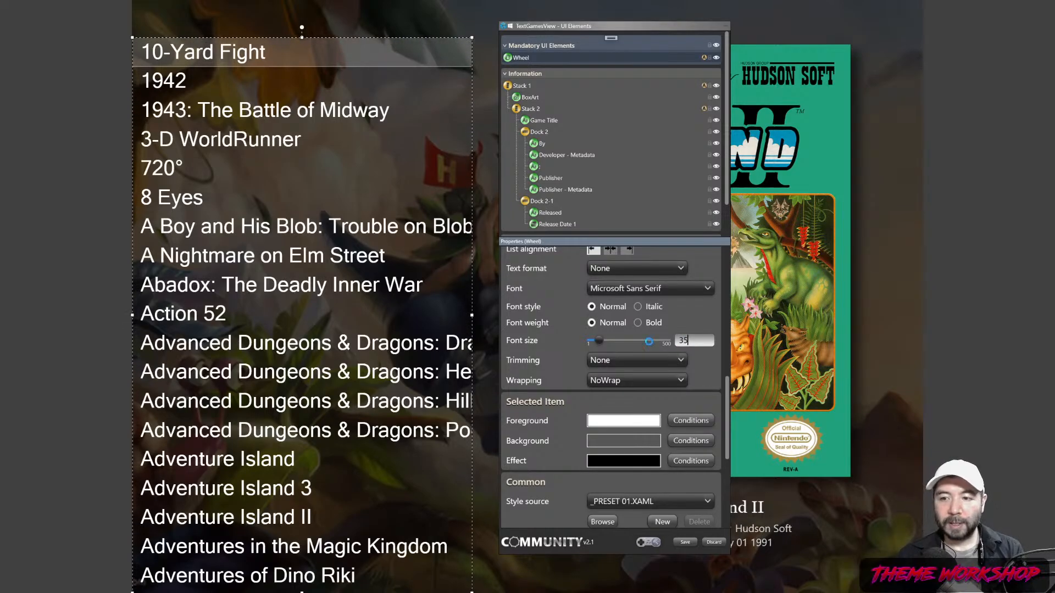
key("Return")
- Compare the Wheel list with the browser reference and set its font to Segoe UI
key("alt+Tab")
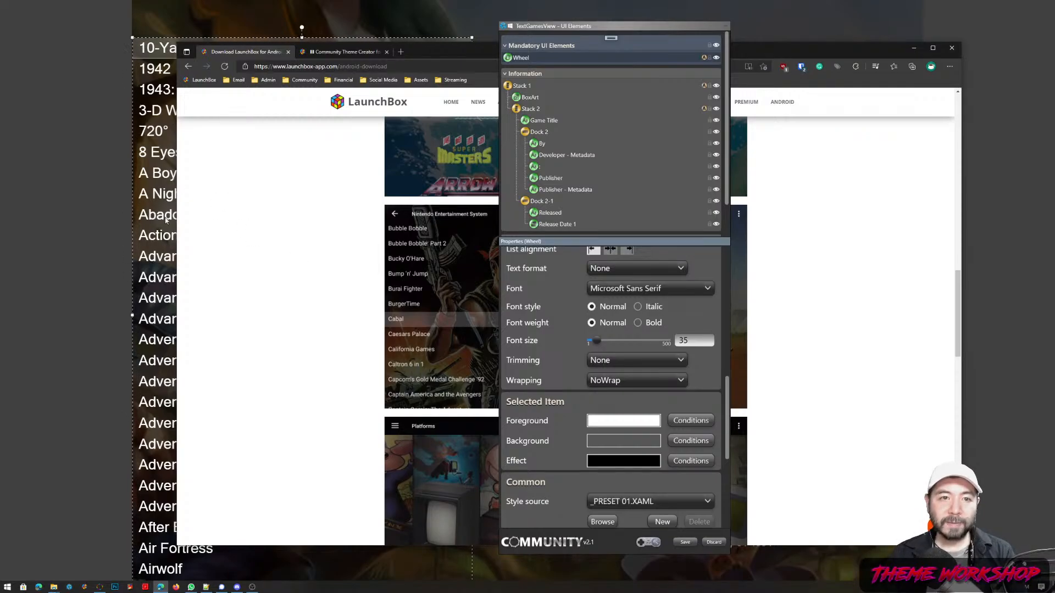
key("alt+Tab")
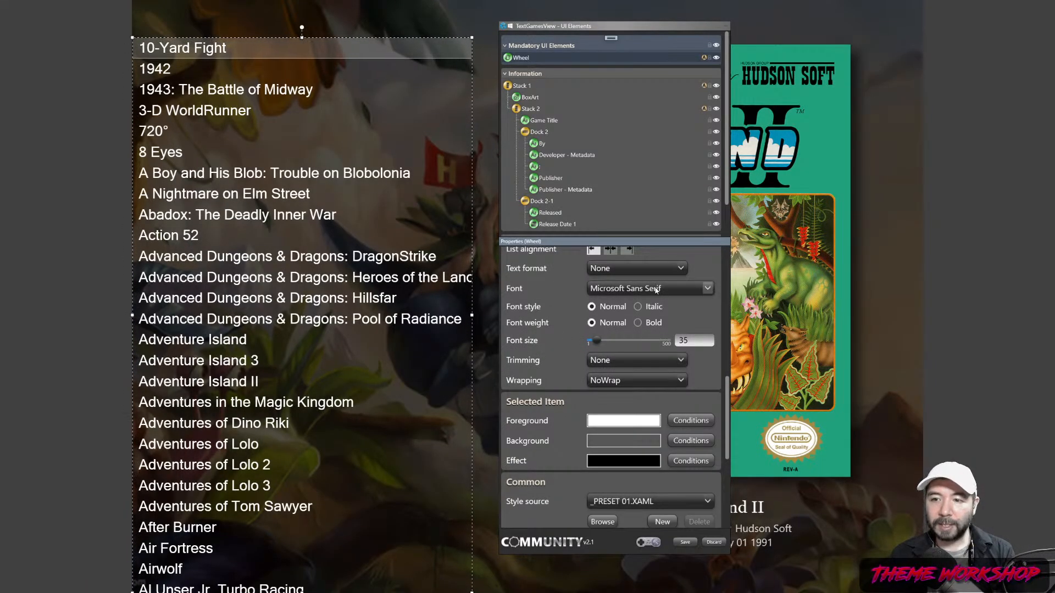
left_click(655, 290)
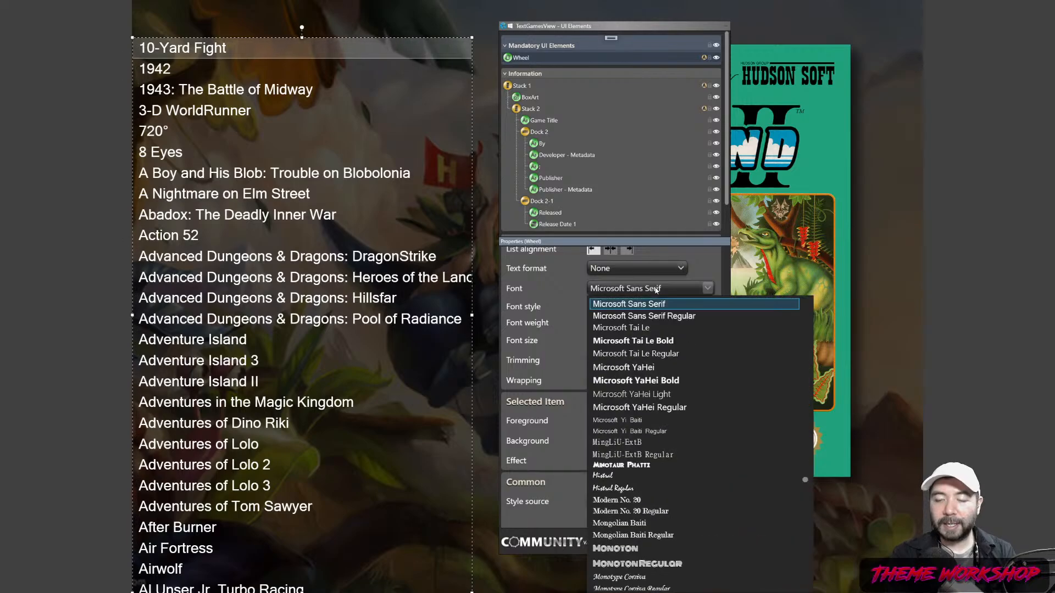
scroll(666, 483, "down", 10)
scroll(666, 500, "down", 5)
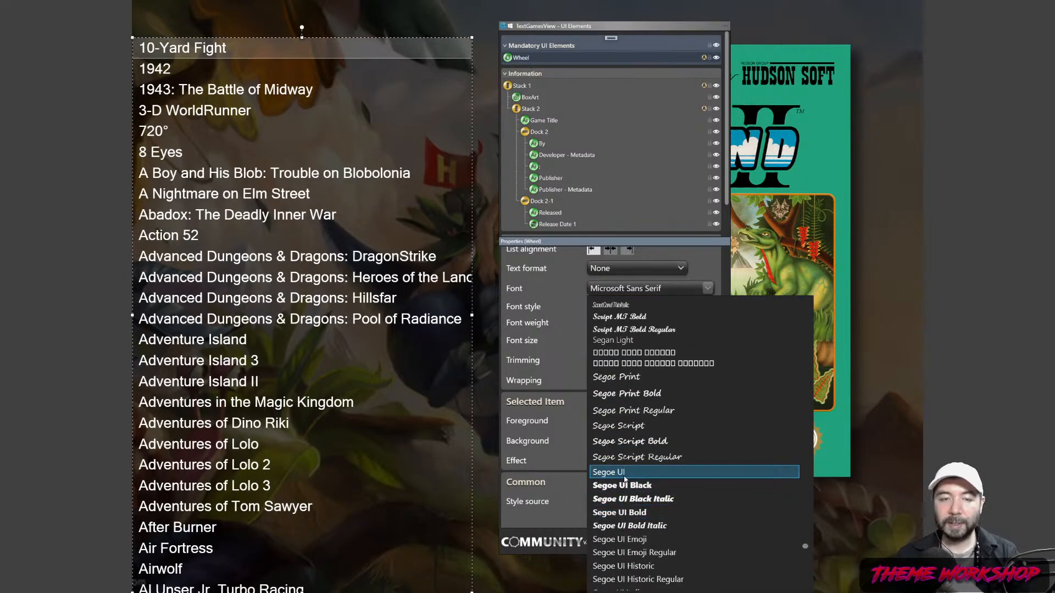
left_click(624, 473)
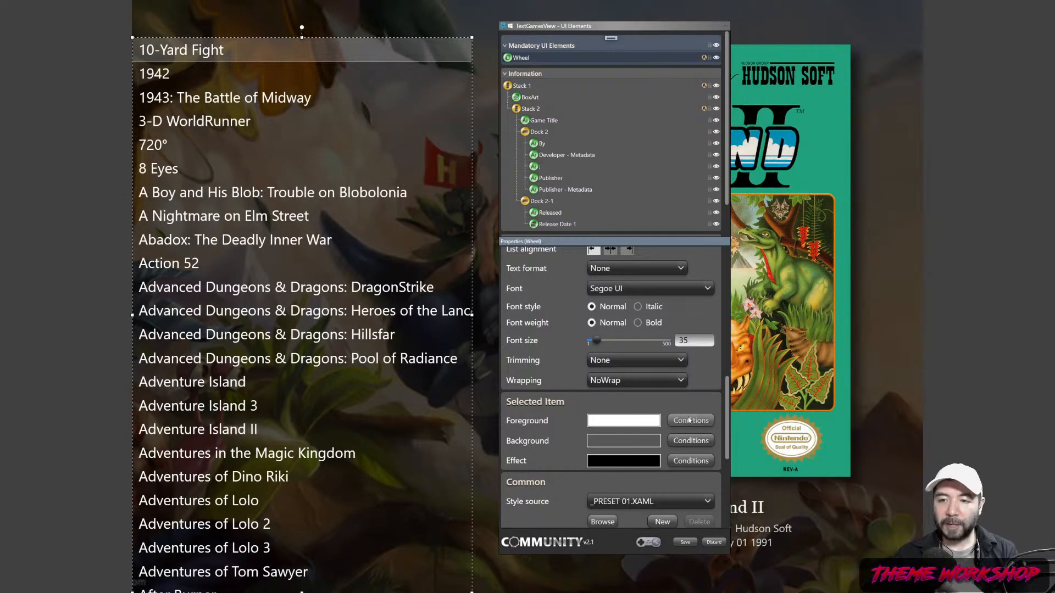
- Switch the Wheel list's style source to _PRESET 08.XAML and copy that preset's entire style code
scroll(670, 396, "down", 3)
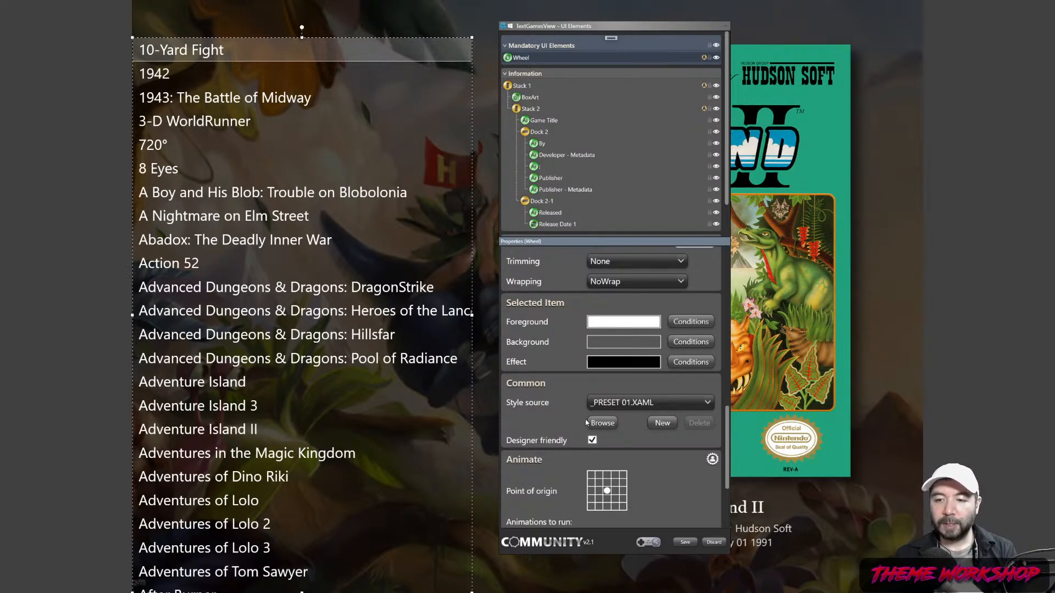
left_click(643, 402)
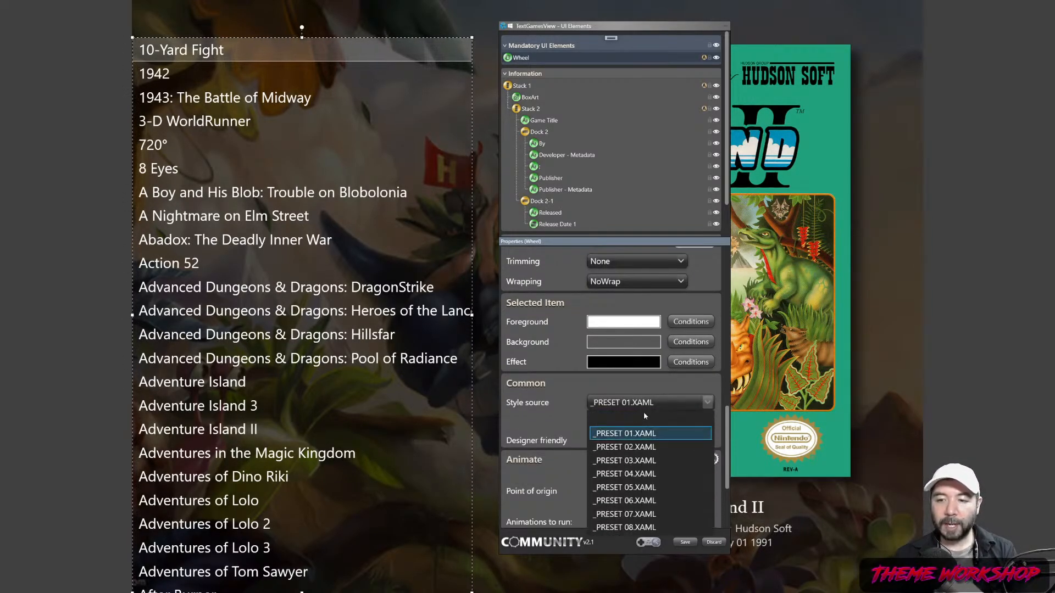
left_click(637, 527)
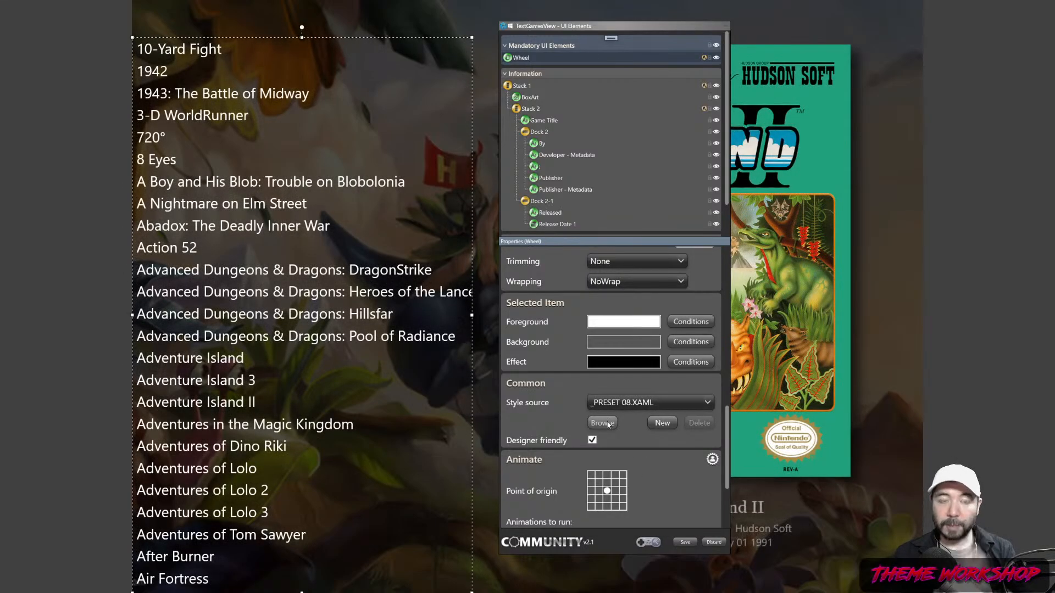
left_click(605, 423)
key("ctrl+a")
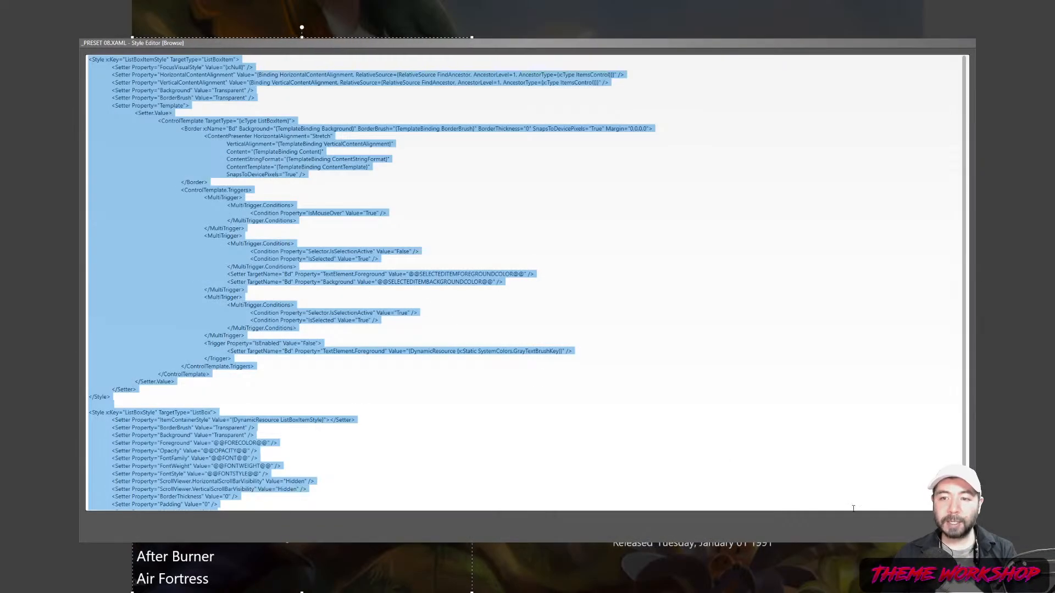
key("Escape")
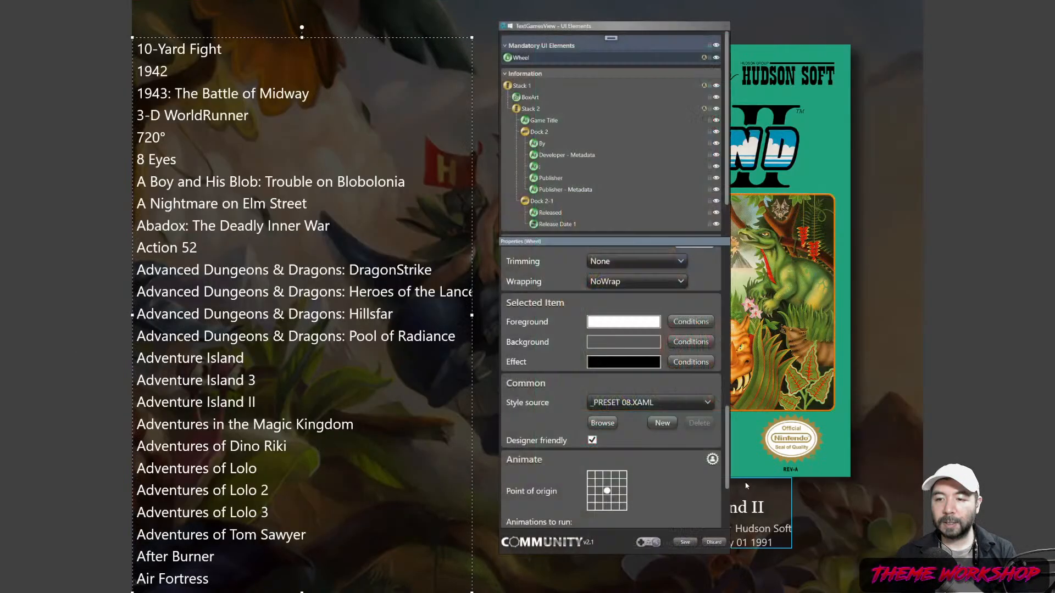
- Create a new style file named Text_Games, paste the copied preset code into it and save it
left_click(661, 423)
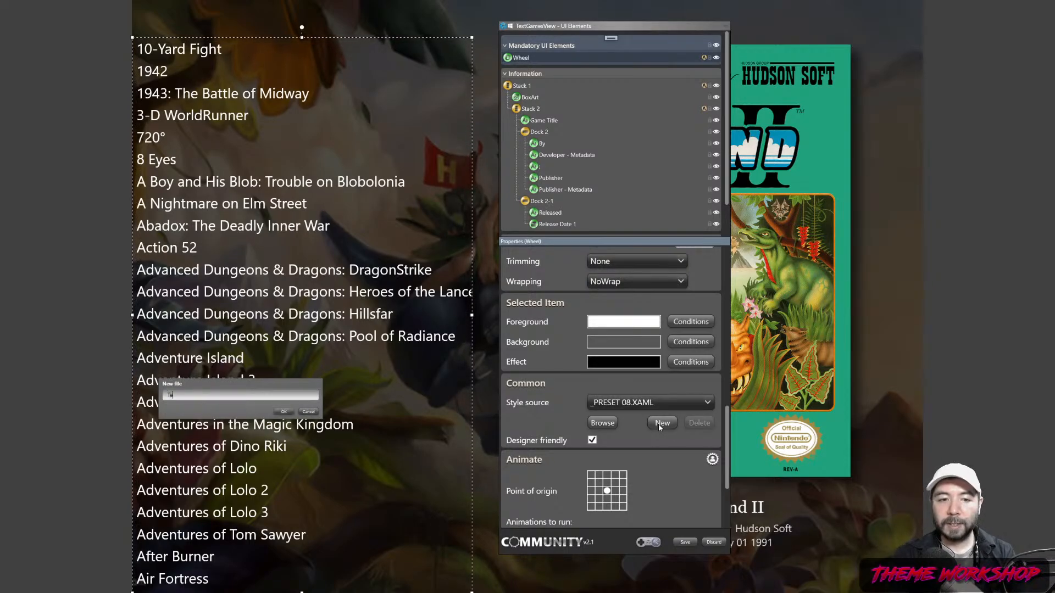
type("Text ")
type("Games")
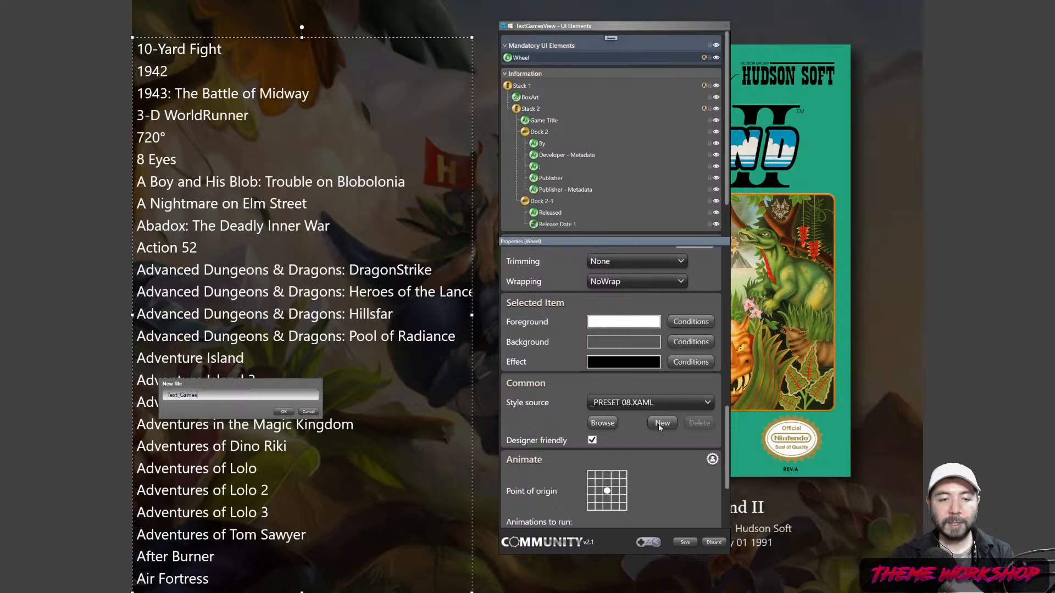
key("Return")
key("ctrl+v")
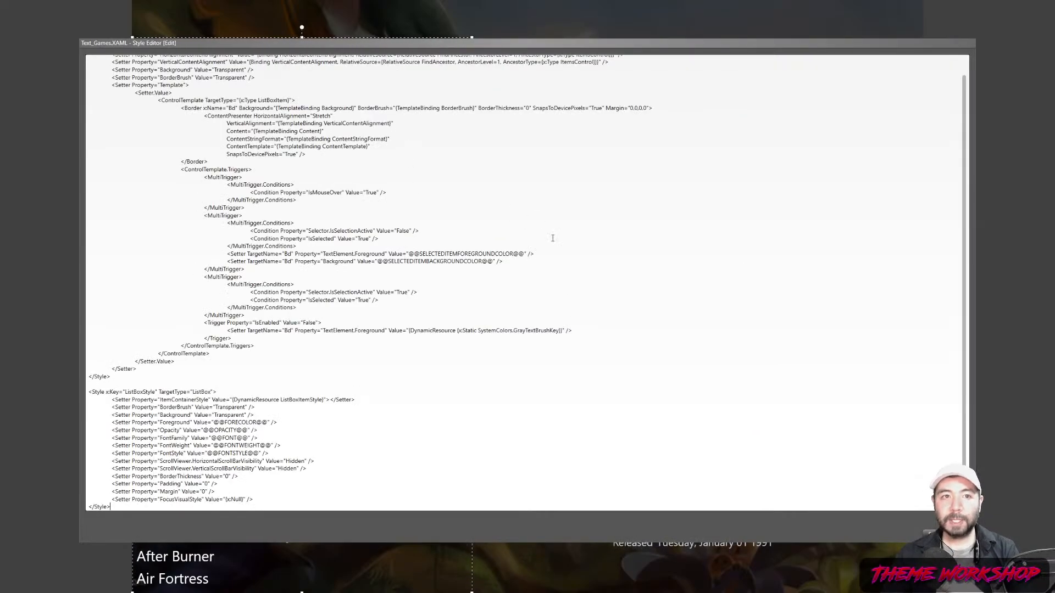
left_click(927, 534)
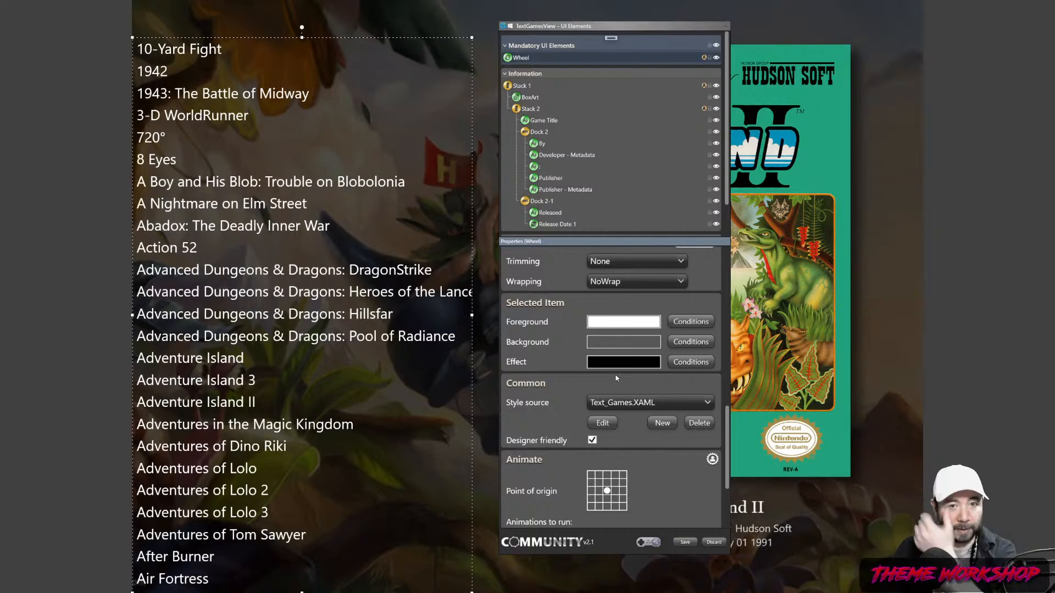
- Check the highlighted row in the browser reference and try 25% alpha on the selected item's white background
left_click(636, 339)
left_click_drag(204, 233, 582, 223)
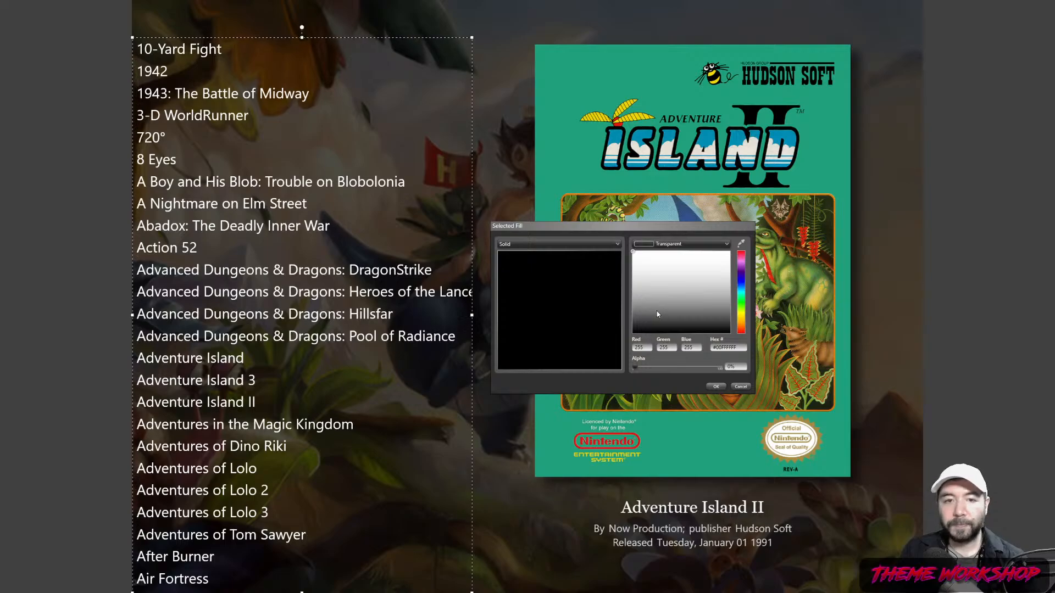
key("alt+Tab")
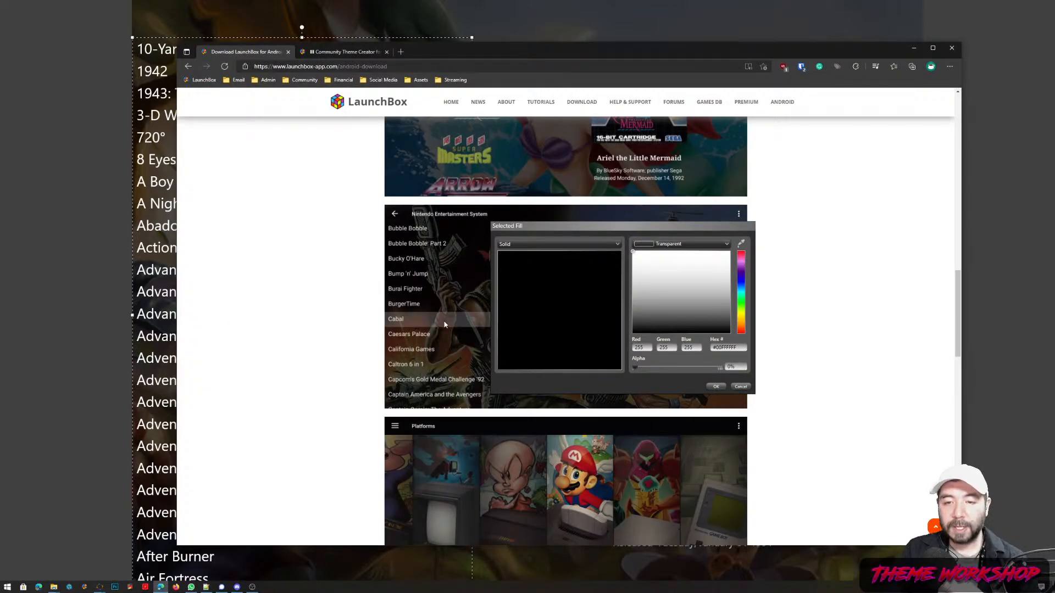
key("alt+Tab")
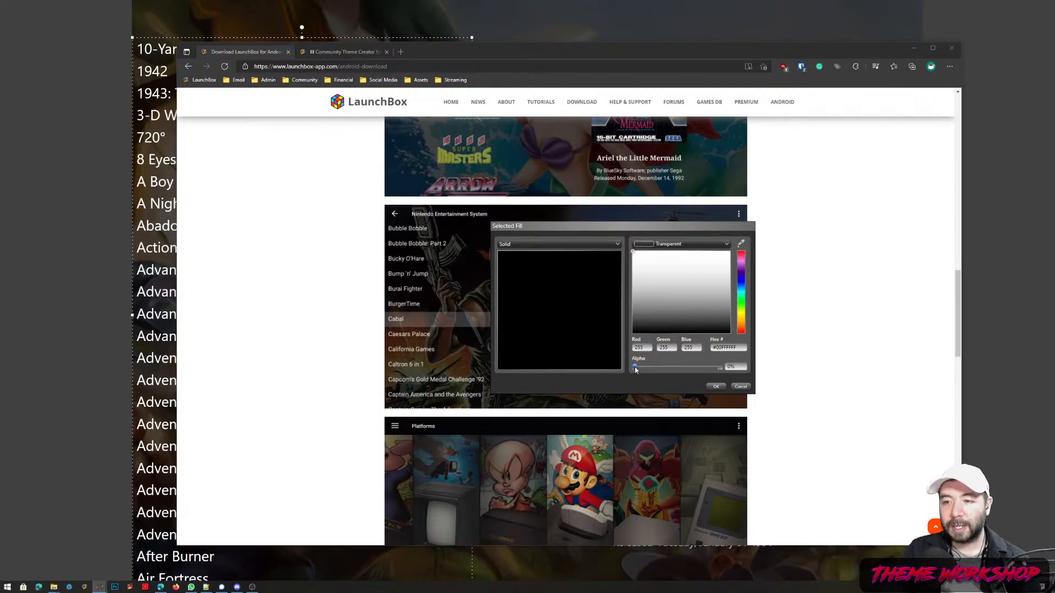
left_click_drag(636, 369, 657, 370)
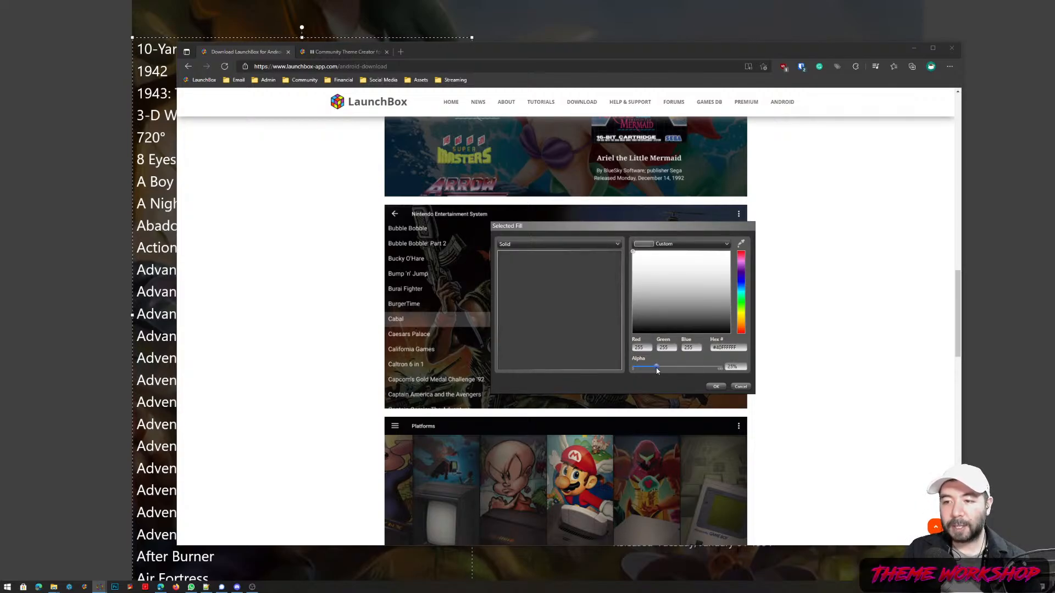
left_click(710, 387)
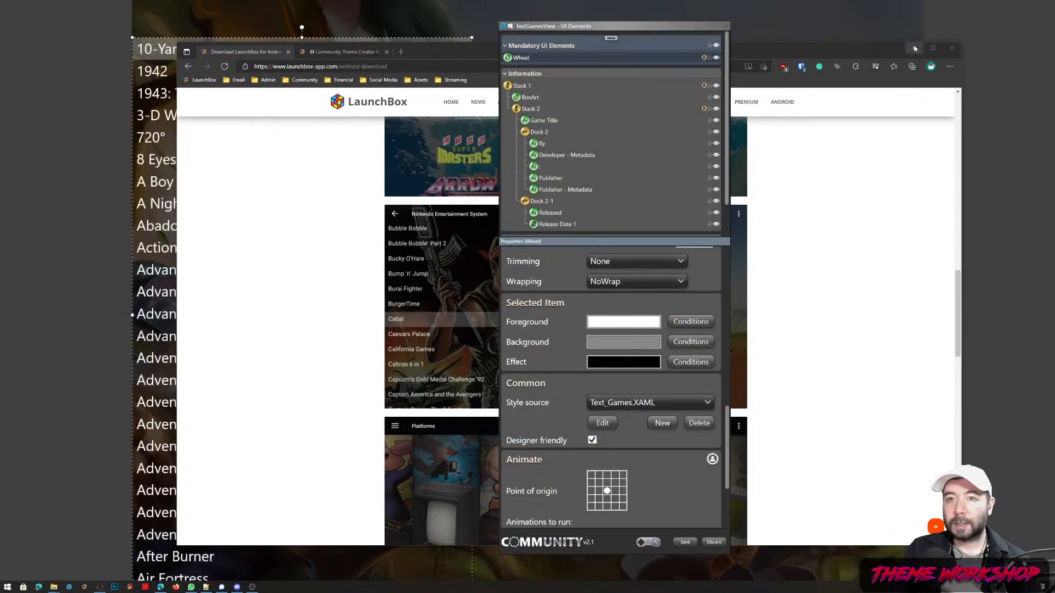
left_click(914, 48)
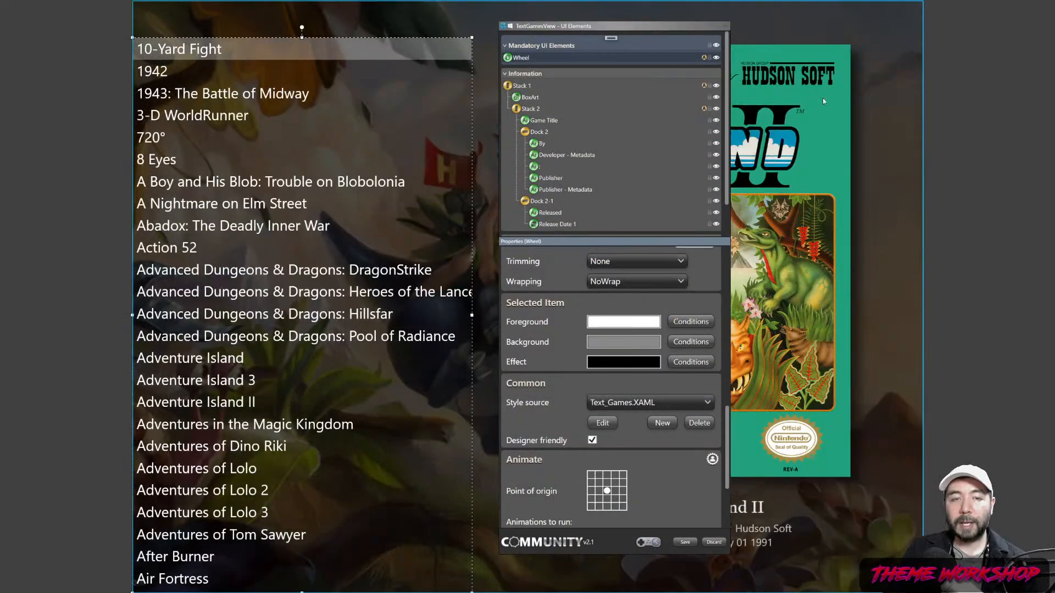
- Lower the selected item's background alpha to 10%, then fine-tune it for a subtle highlight
left_click(618, 349)
left_click_drag(659, 371, 642, 371)
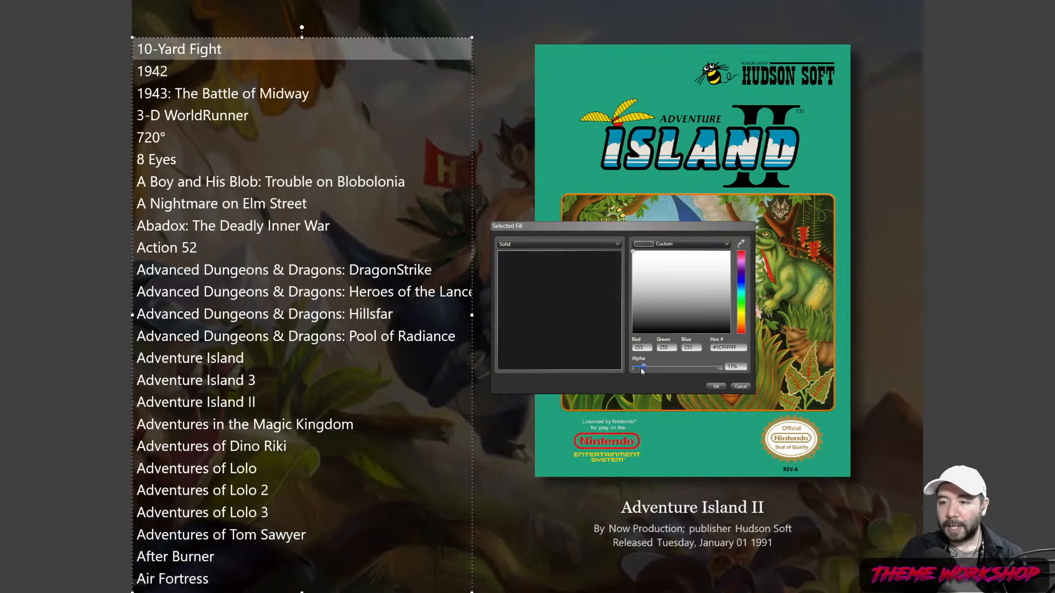
left_click(712, 387)
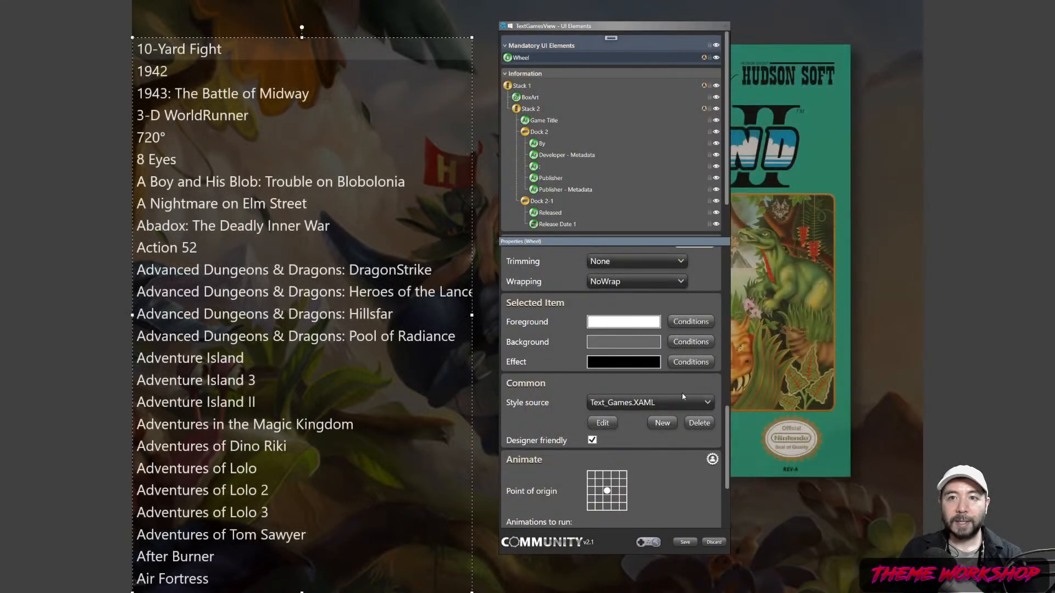
left_click(635, 343)
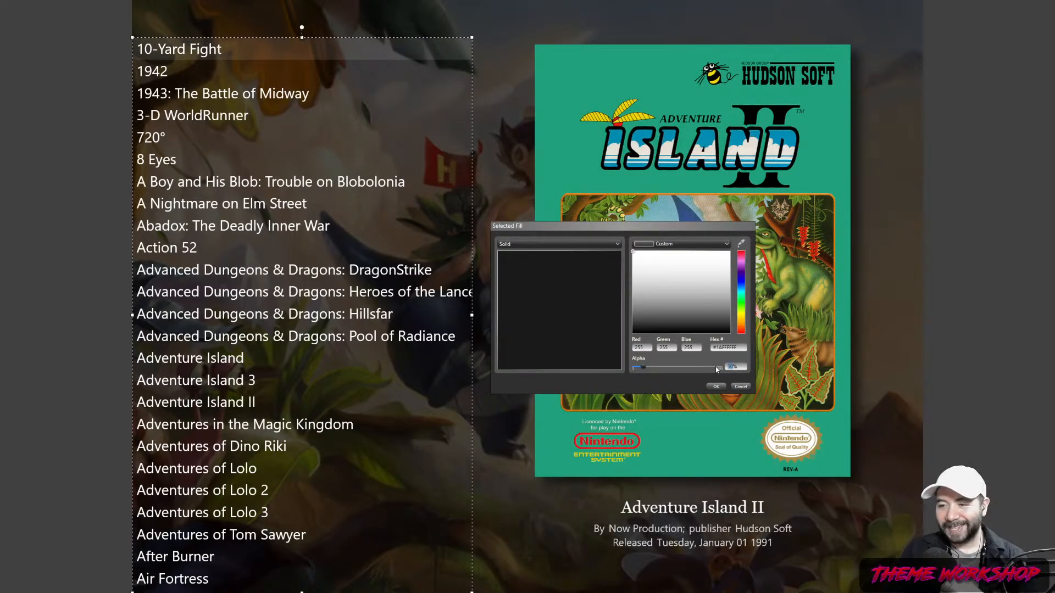
left_click(716, 386)
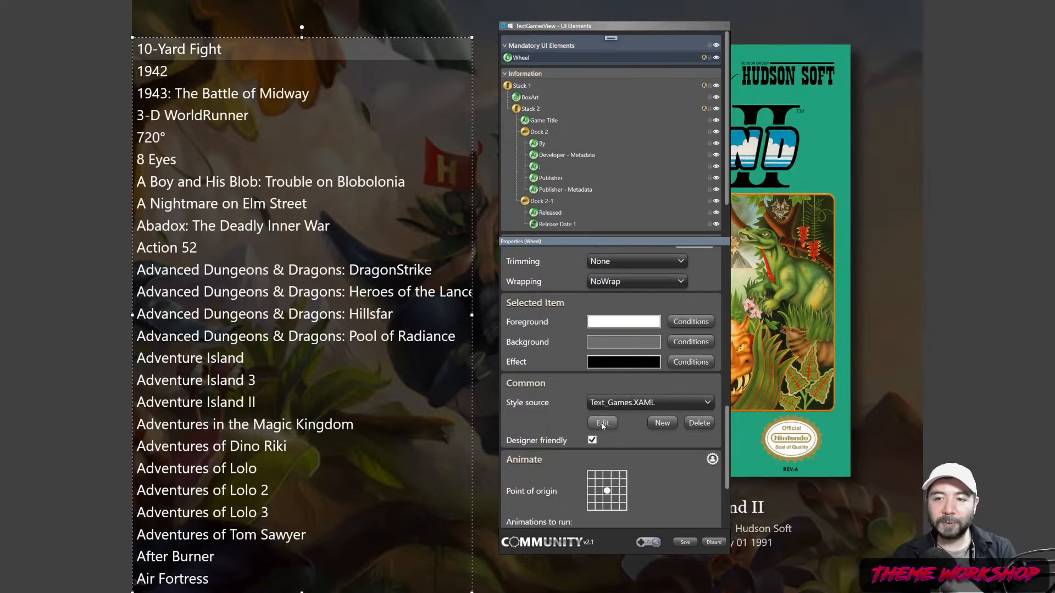
- Add Padding="0,10,0,10" to the Border element in Text_Games.XAML and save the style
scroll(557, 398, "up", 8)
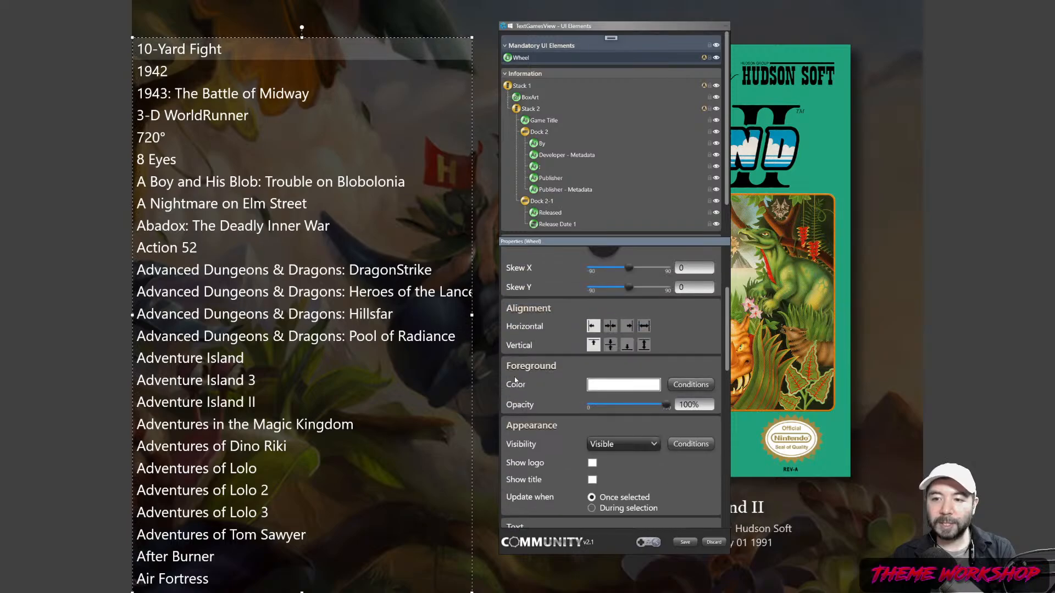
scroll(515, 379, "down", 8)
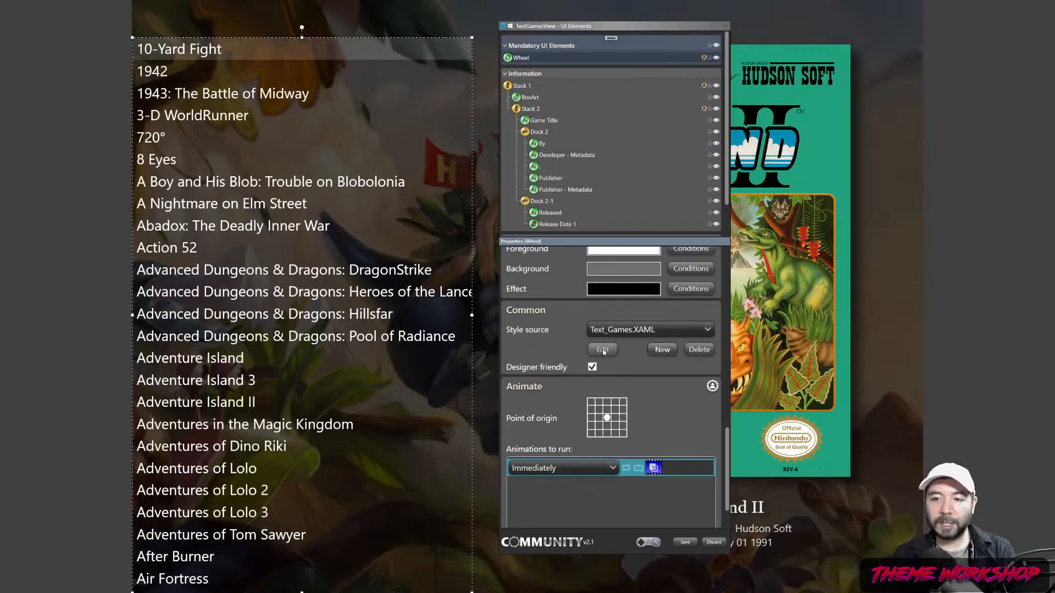
left_click(602, 350)
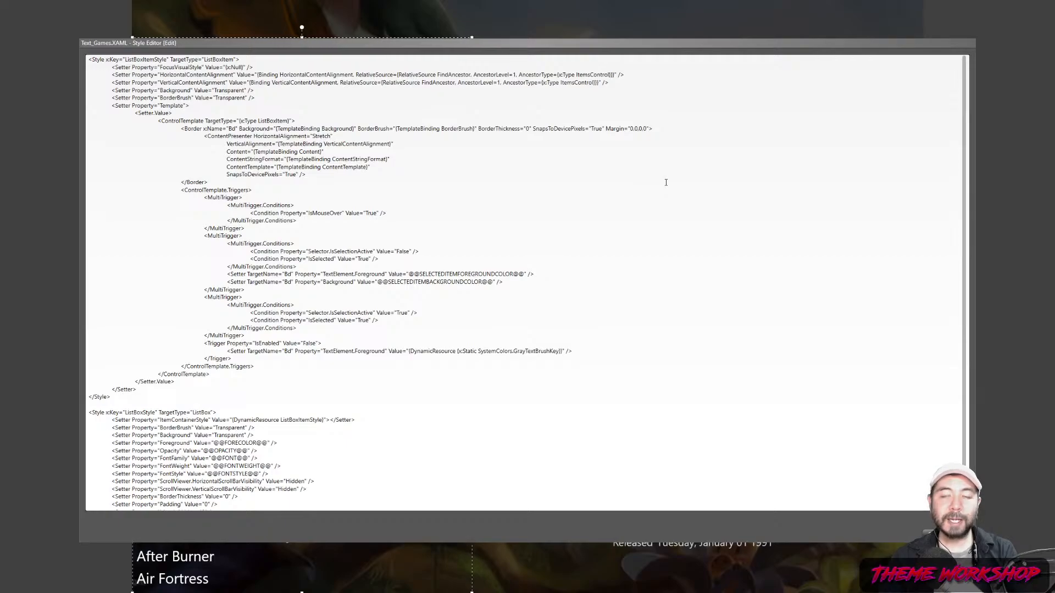
type("ding")
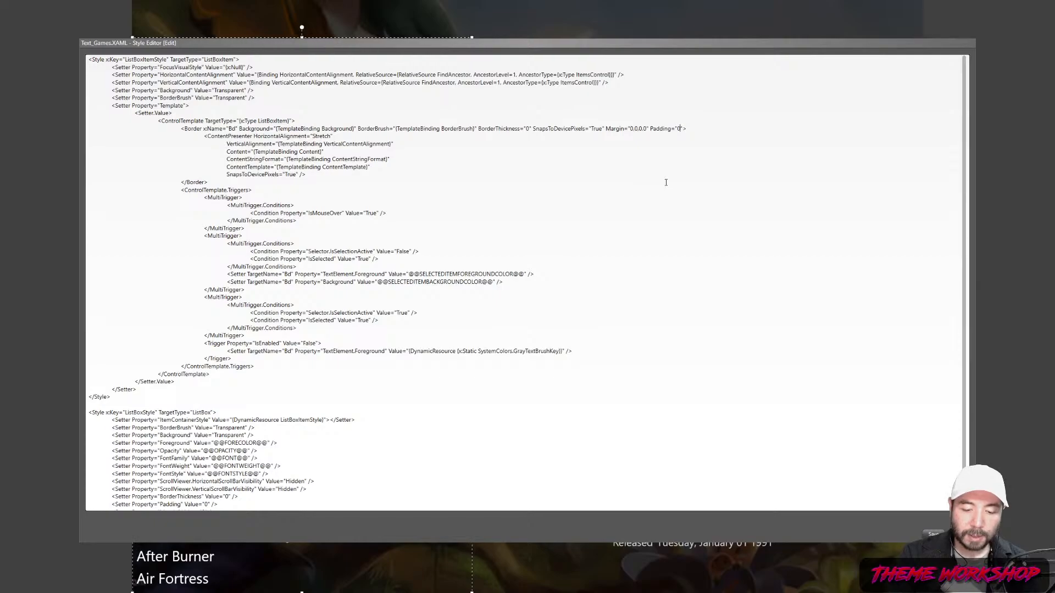
type("=\"0,10,0")
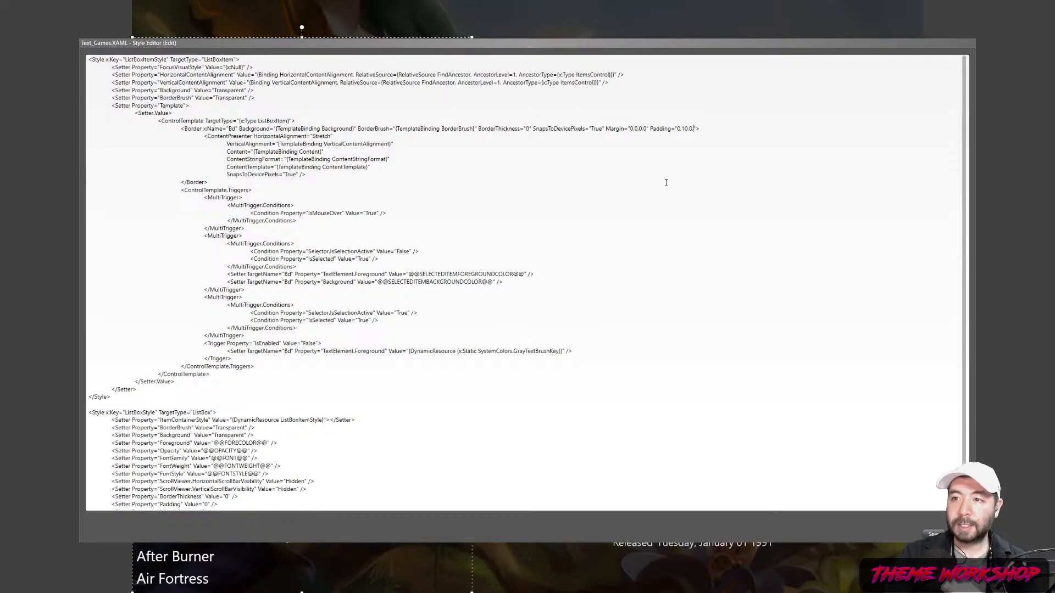
type(",10")
left_click(936, 534)
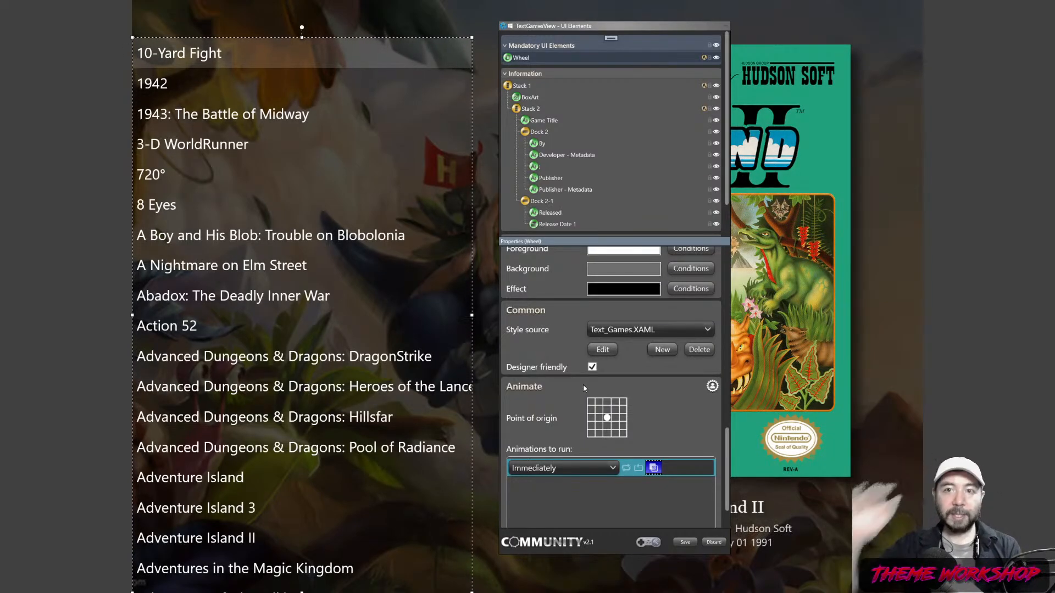
- Compare the row spacing with the browser reference, then set the Wheel list's font size to 38 and widen the list slightly
key("alt+Tab")
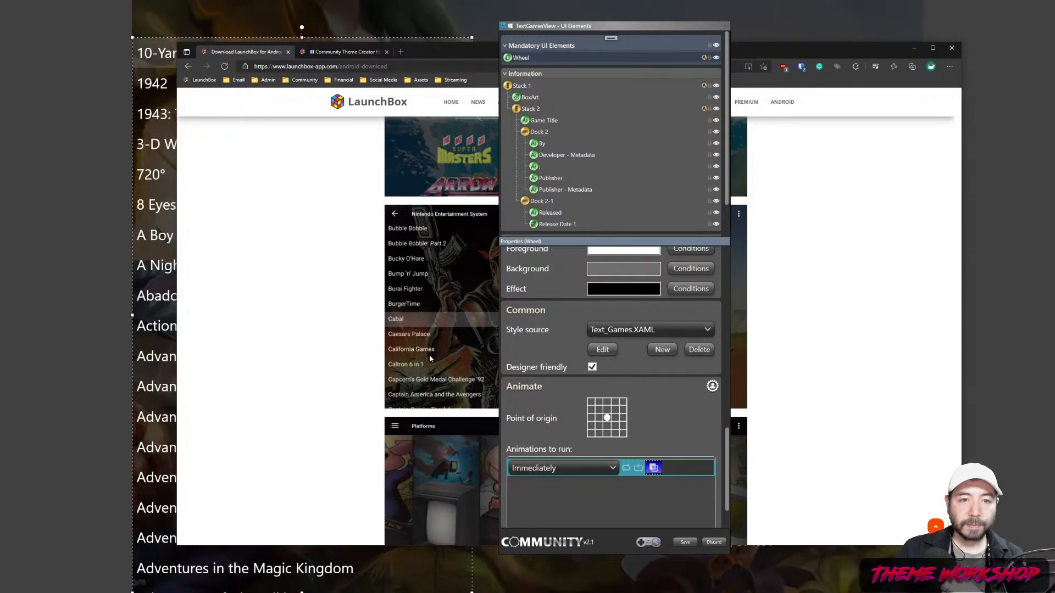
left_click(914, 48)
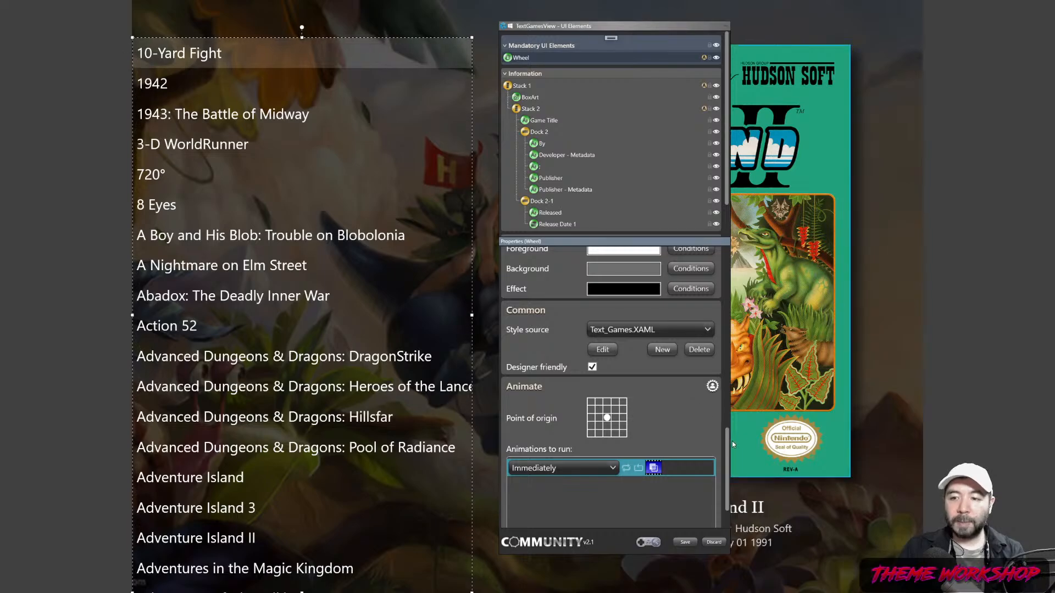
left_click_drag(727, 444, 714, 379)
double_click(693, 392)
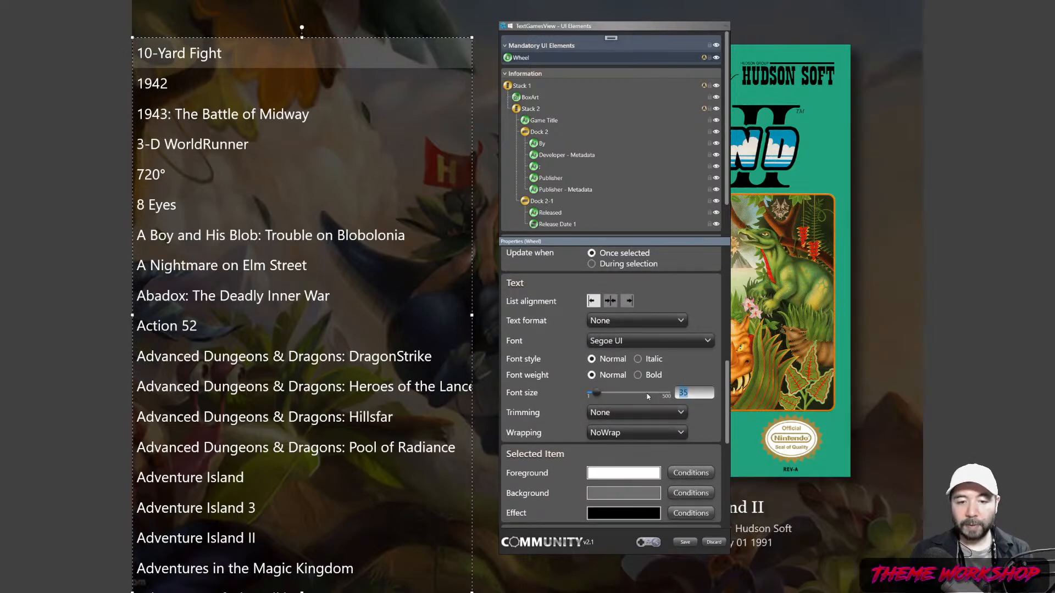
type("38")
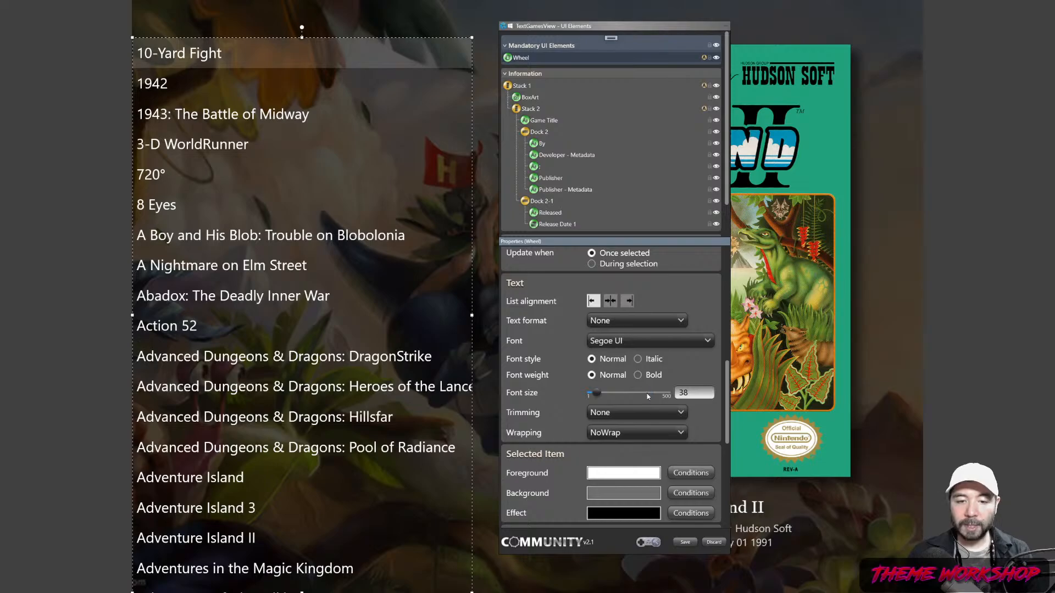
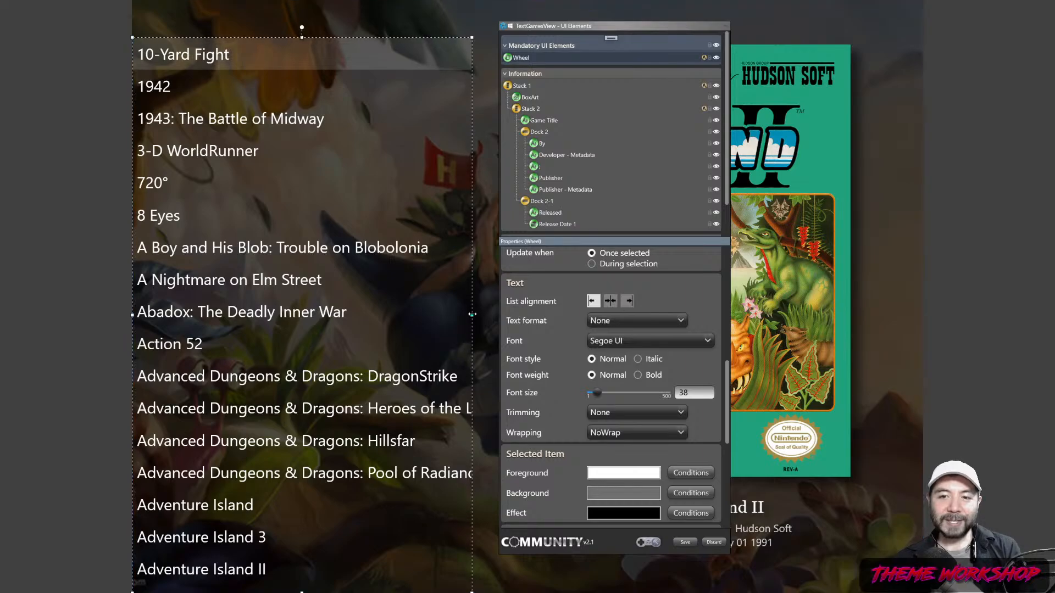
left_click_drag(472, 315, 486, 315)
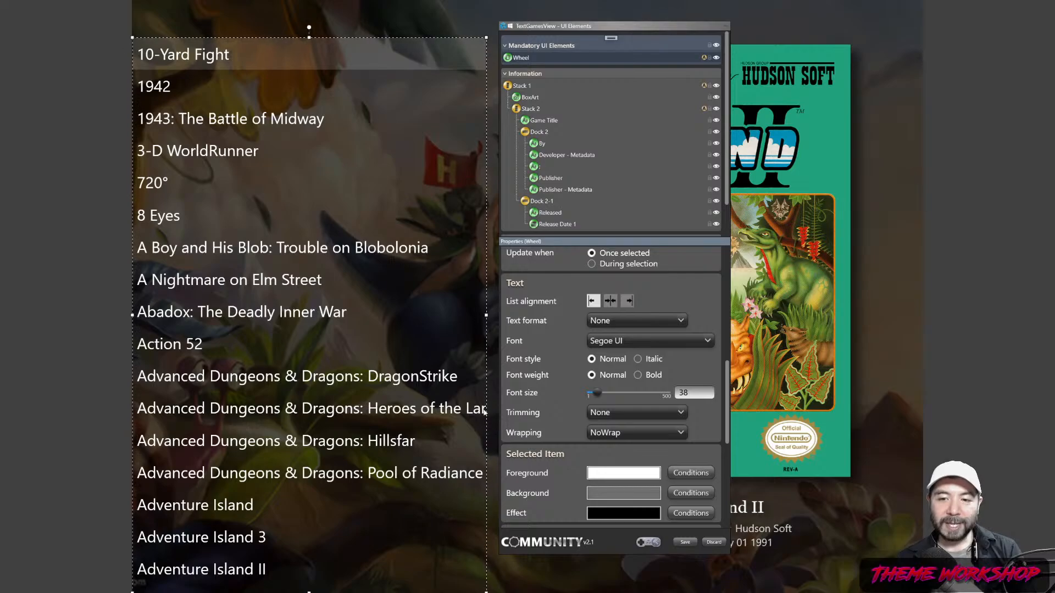
- Set the Wheel list's text trimming to CharacterEllipsis
scroll(714, 379, "down", 2)
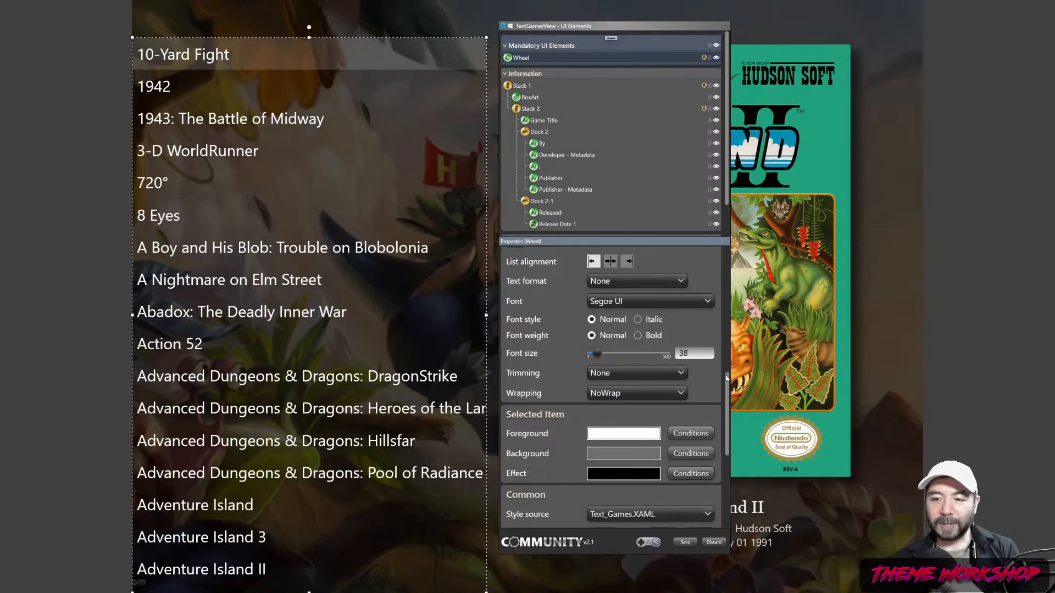
left_click(616, 375)
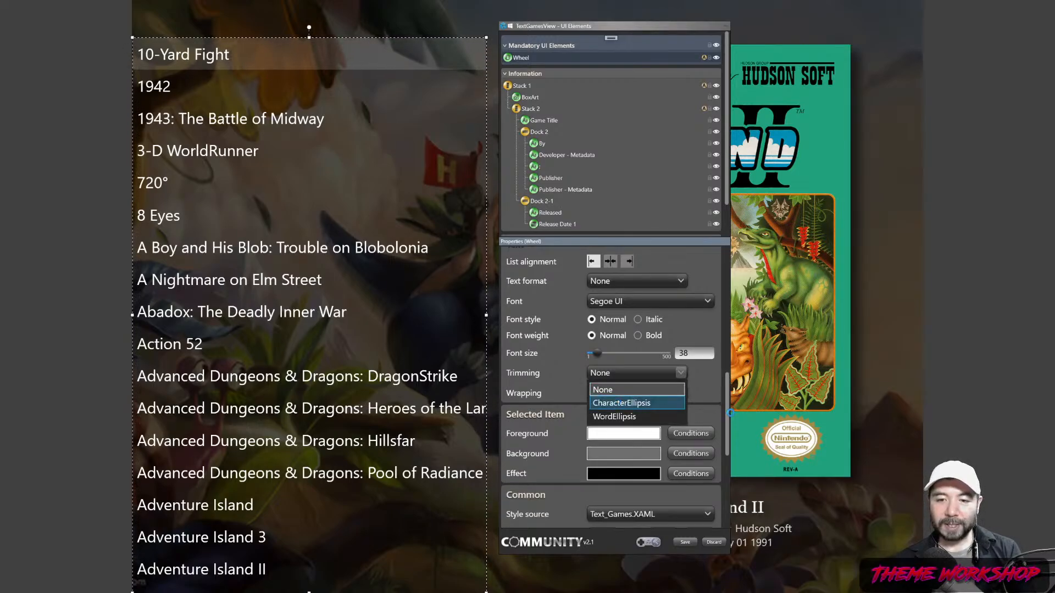
left_click(616, 403)
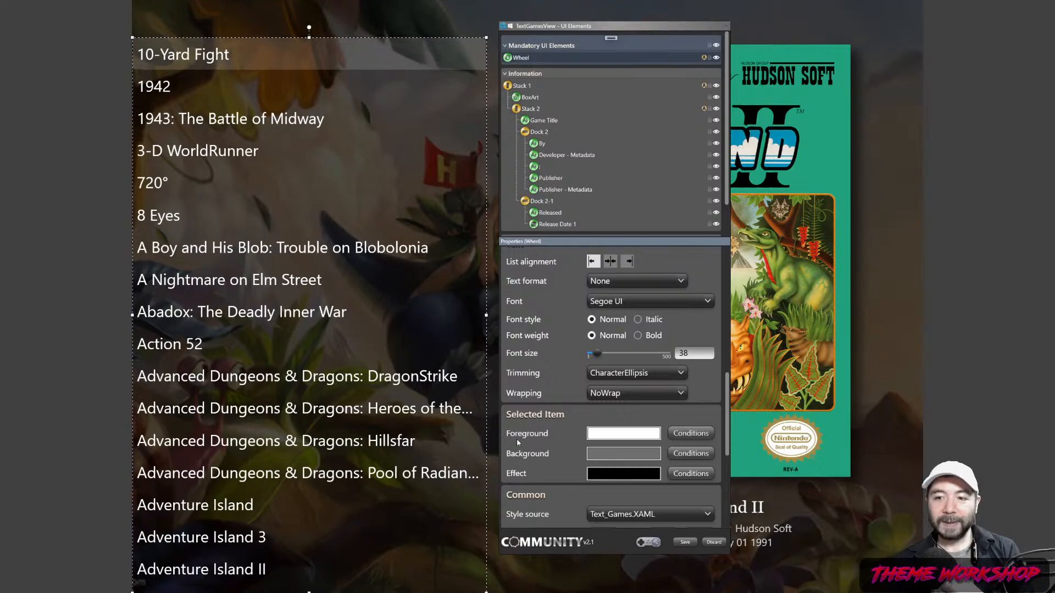
- Try WrapWithOverflow wrapping on the Wheel list and return it to NoWrap
left_click(652, 394)
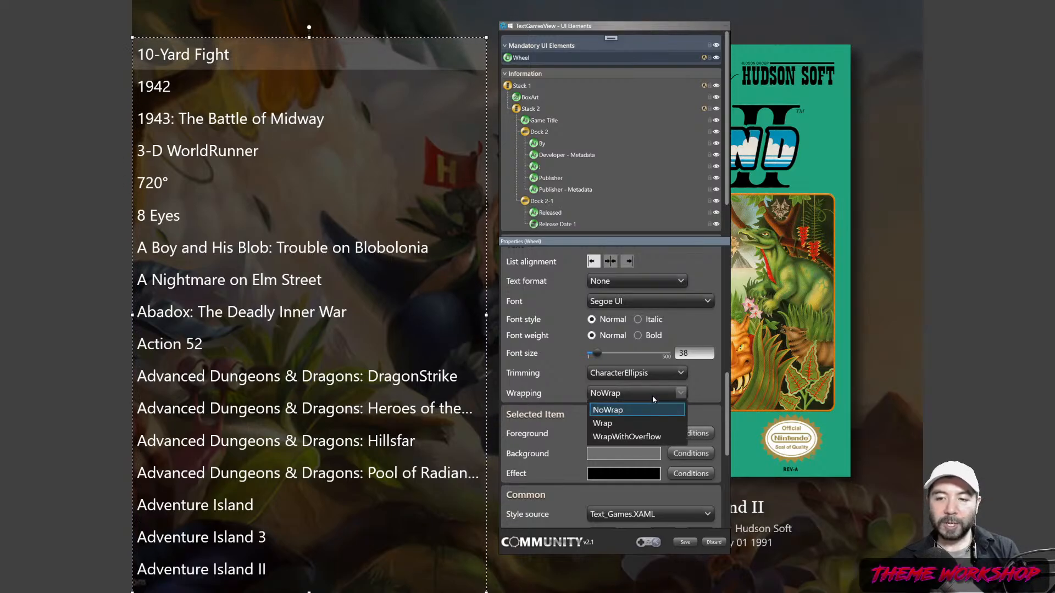
left_click(637, 435)
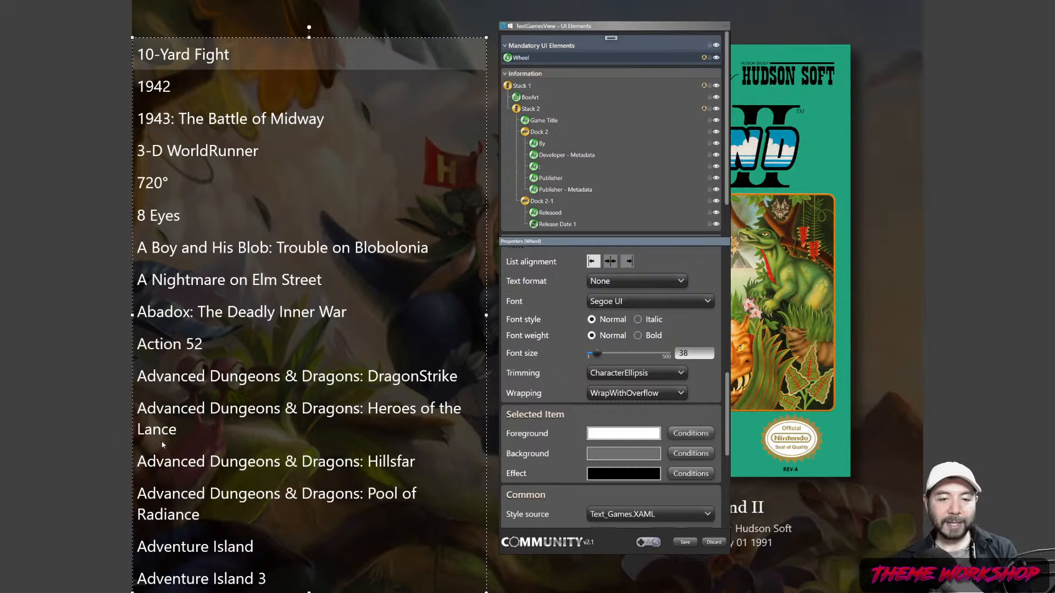
left_click(648, 397)
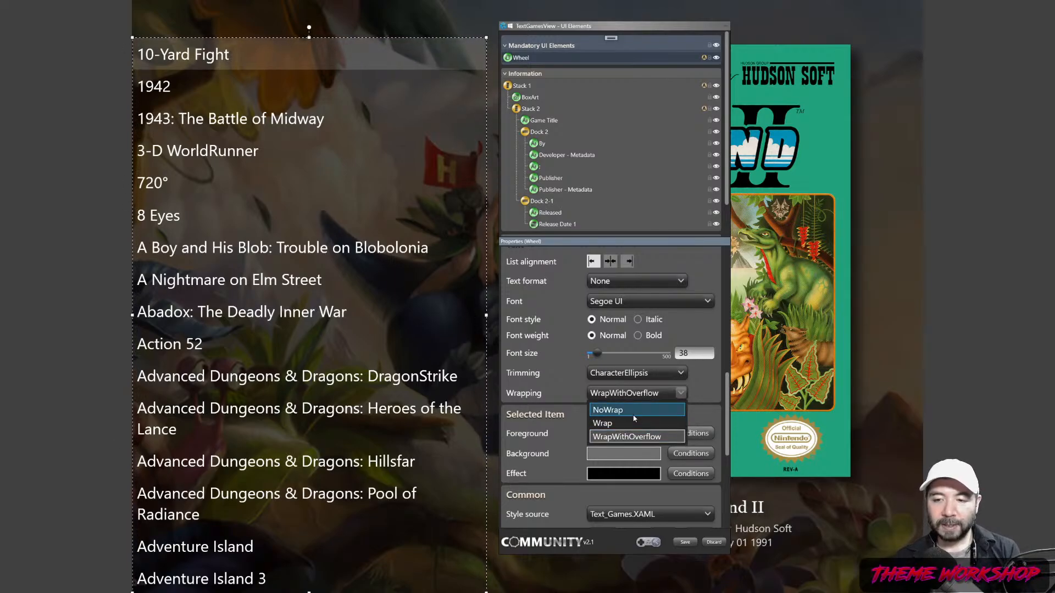
left_click(644, 410)
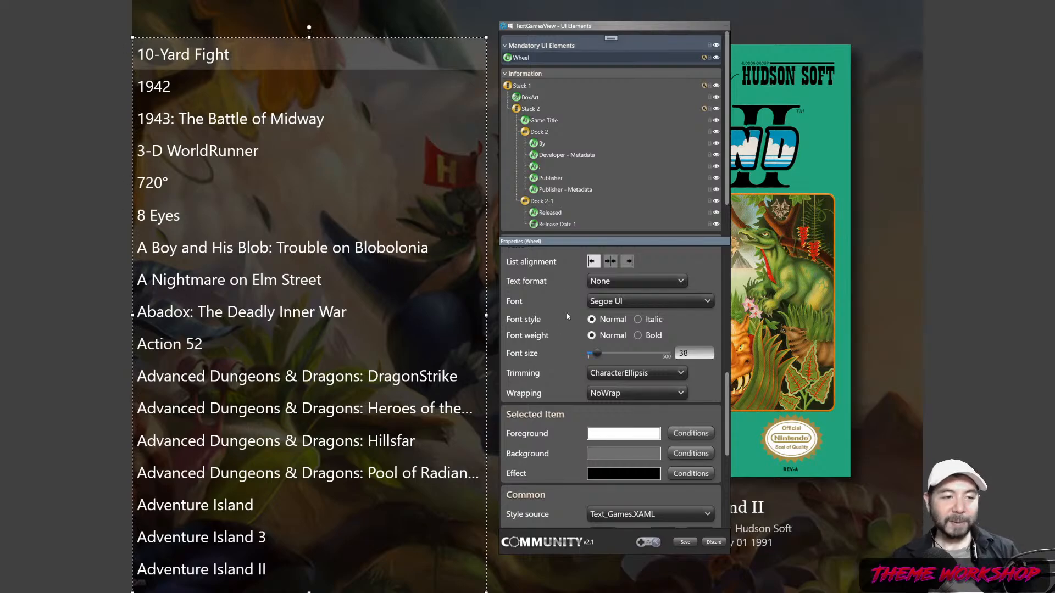
- Add a Text element to the Mandatory UI Elements group
left_click_drag(612, 27, 650, 27)
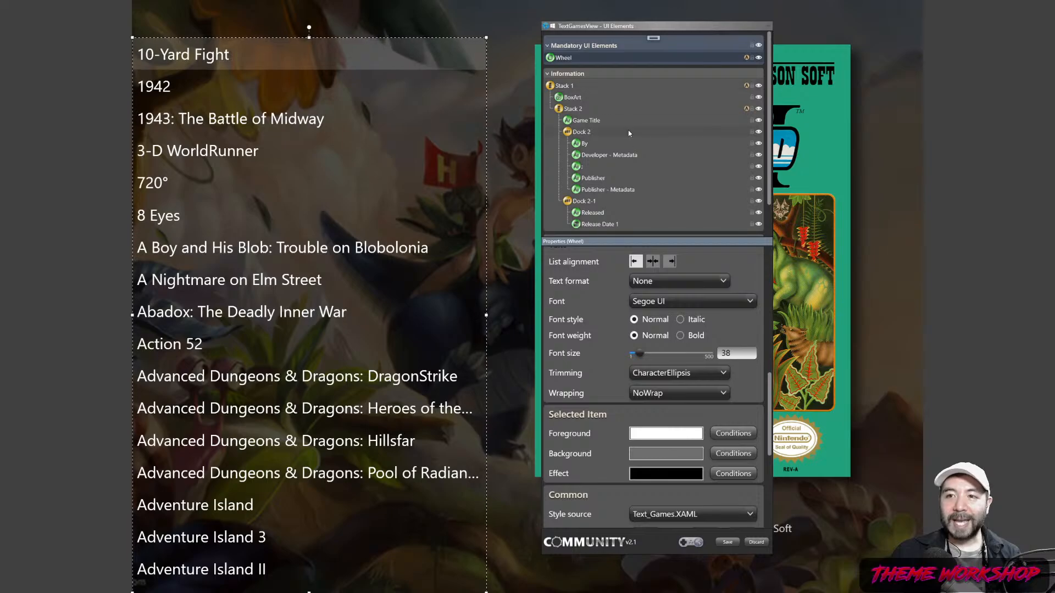
scroll(634, 121, "down", 1)
scroll(641, 133, "up", 1)
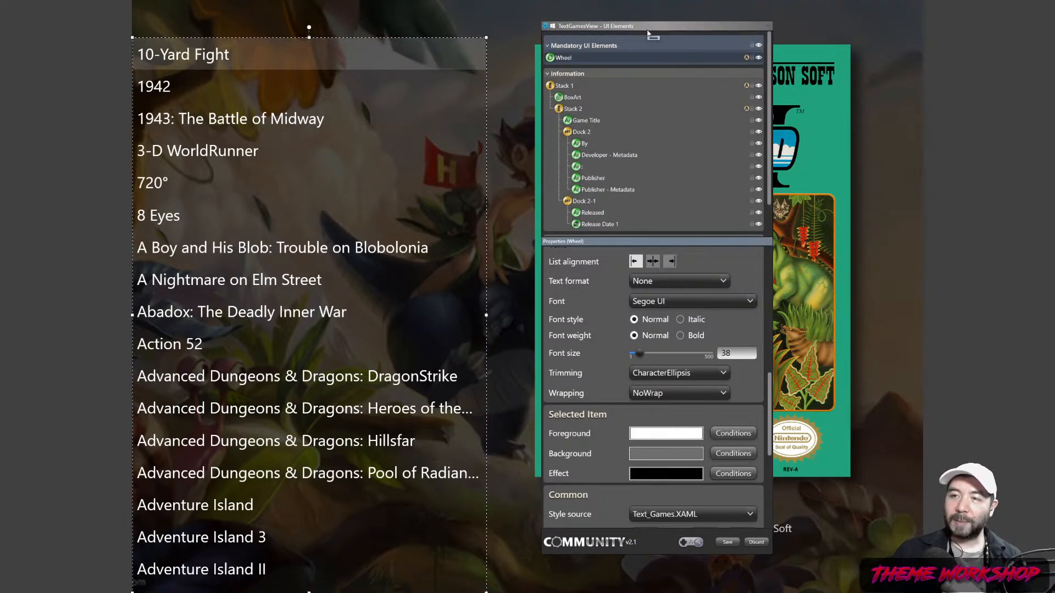
left_click(657, 65)
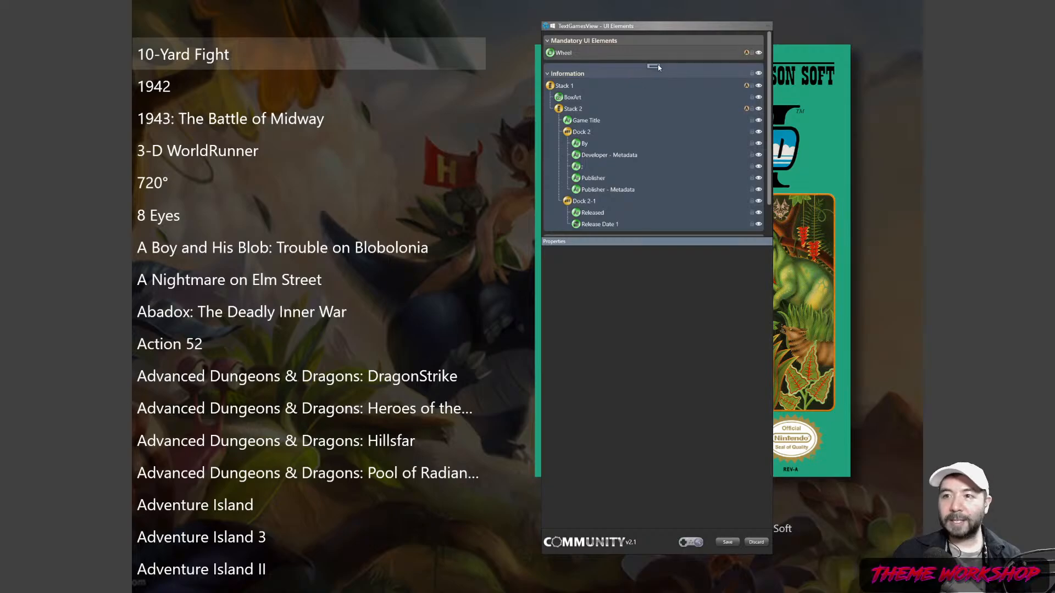
right_click(654, 65)
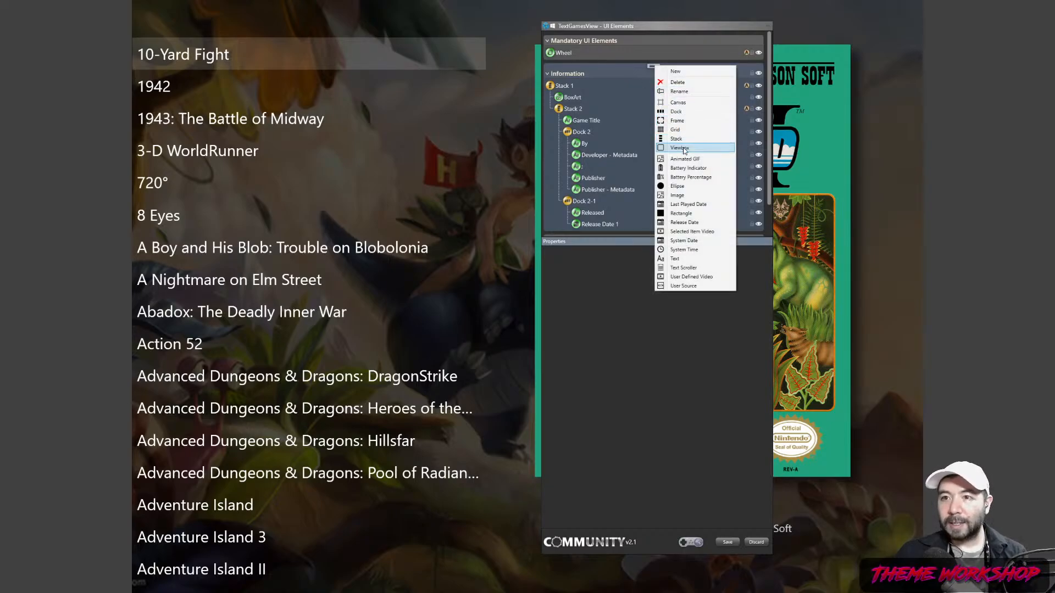
left_click(654, 40)
right_click(654, 40)
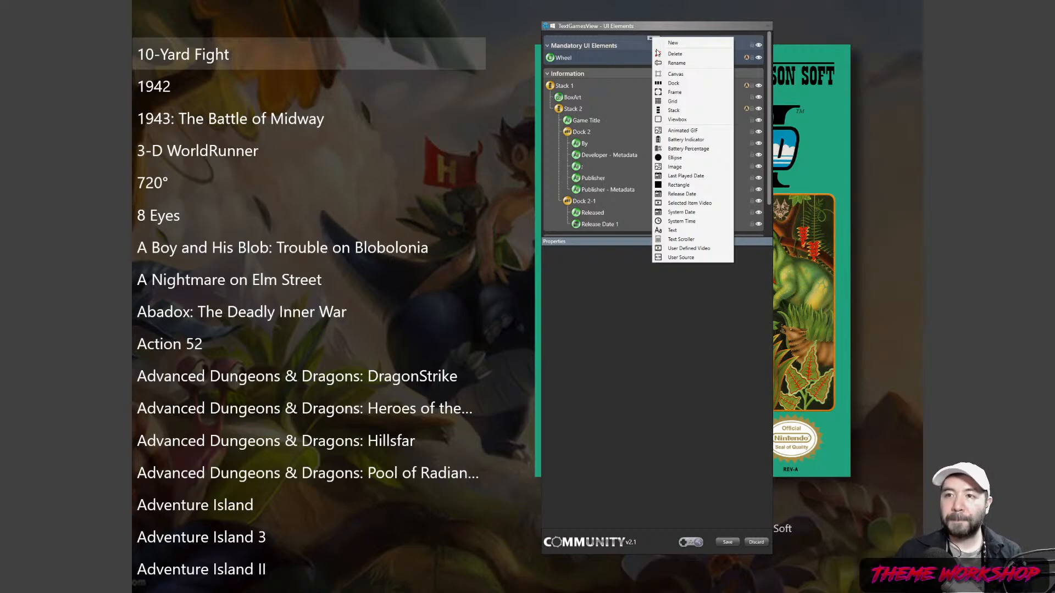
left_click(671, 230)
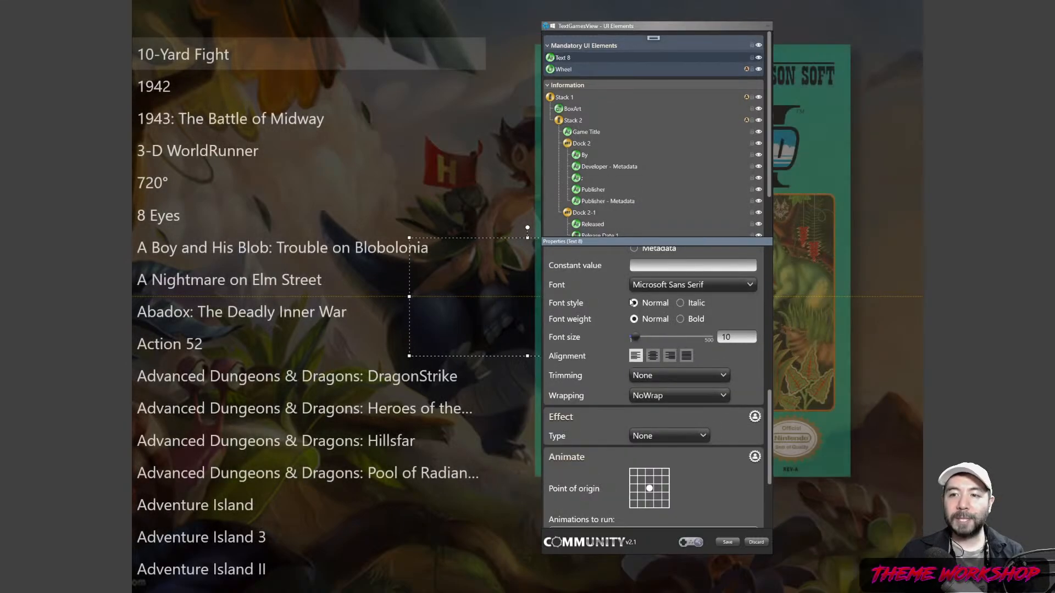
- Set the added text element's font to Segoe UI Bold at size 50
left_click(686, 288)
type("se")
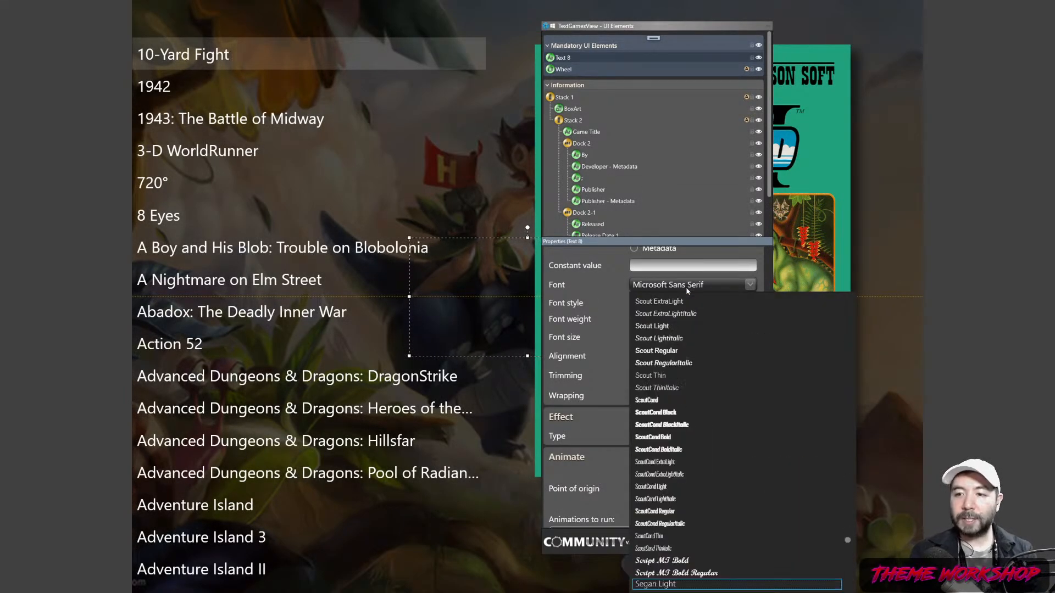
scroll(734, 479, "down", 3)
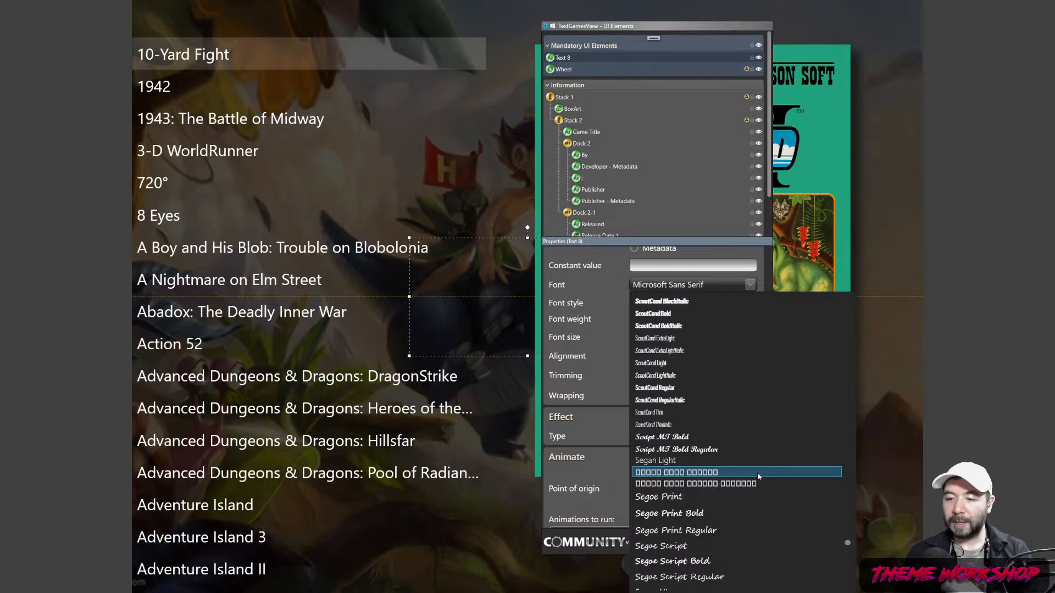
scroll(757, 473, "down", 6)
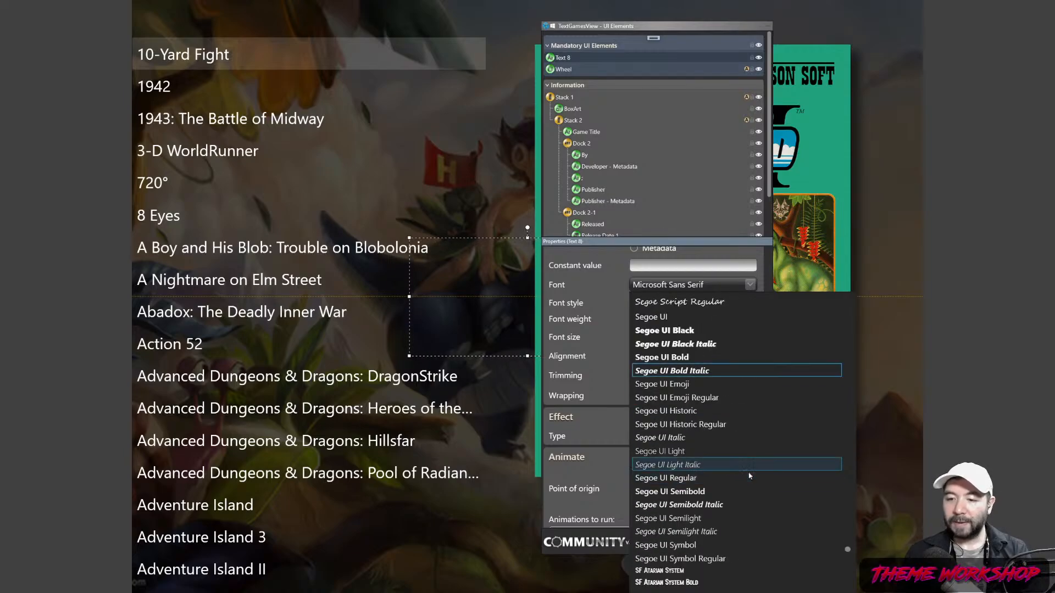
left_click(681, 358)
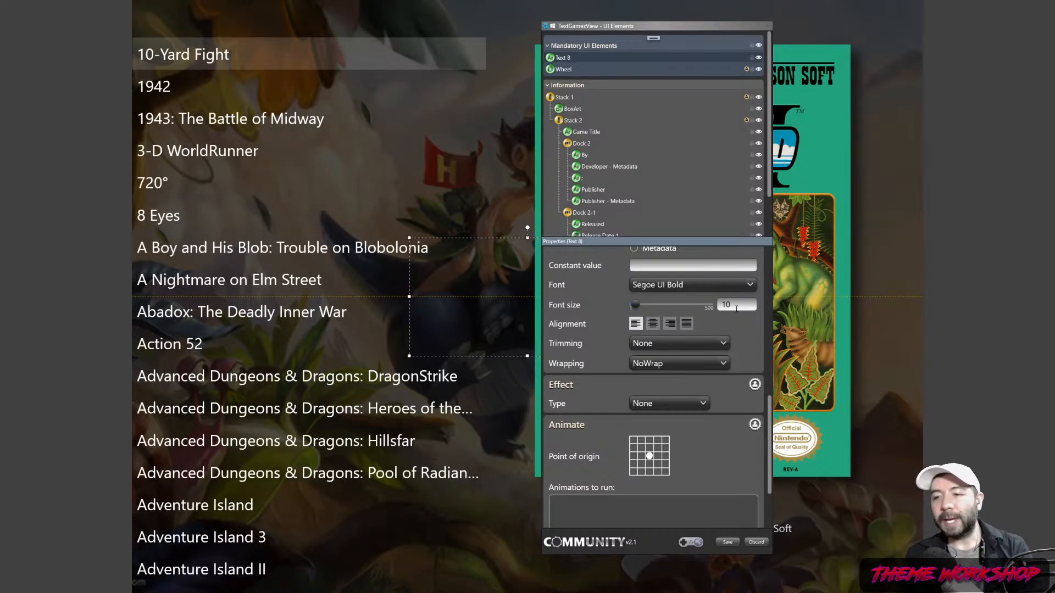
left_click_drag(735, 307, 713, 308)
type("50")
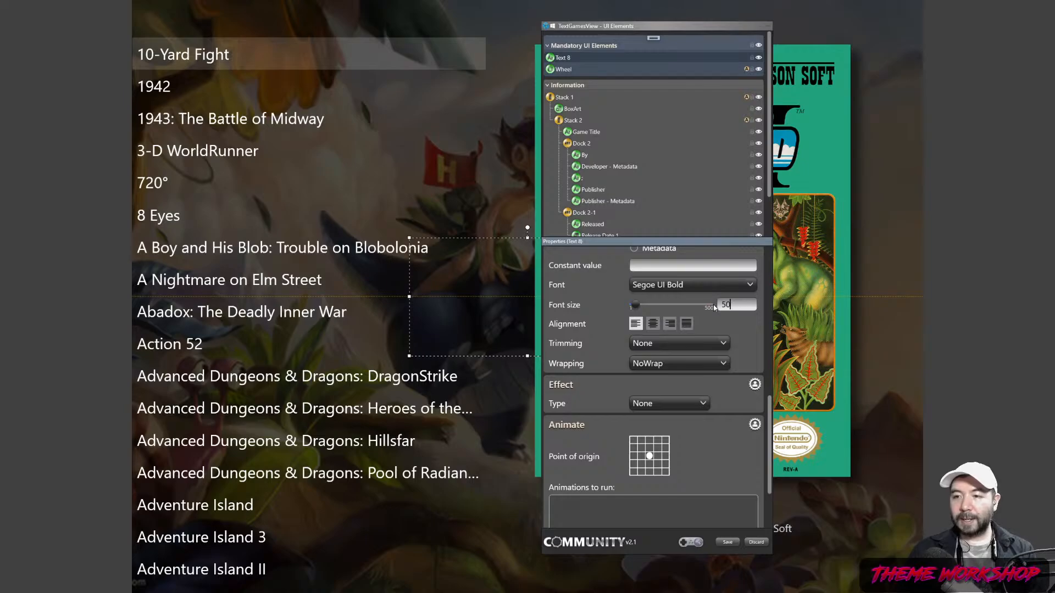
key("Return")
- Make the text element display the Game platform metadata instead of a constant value
scroll(744, 351, "up", 2)
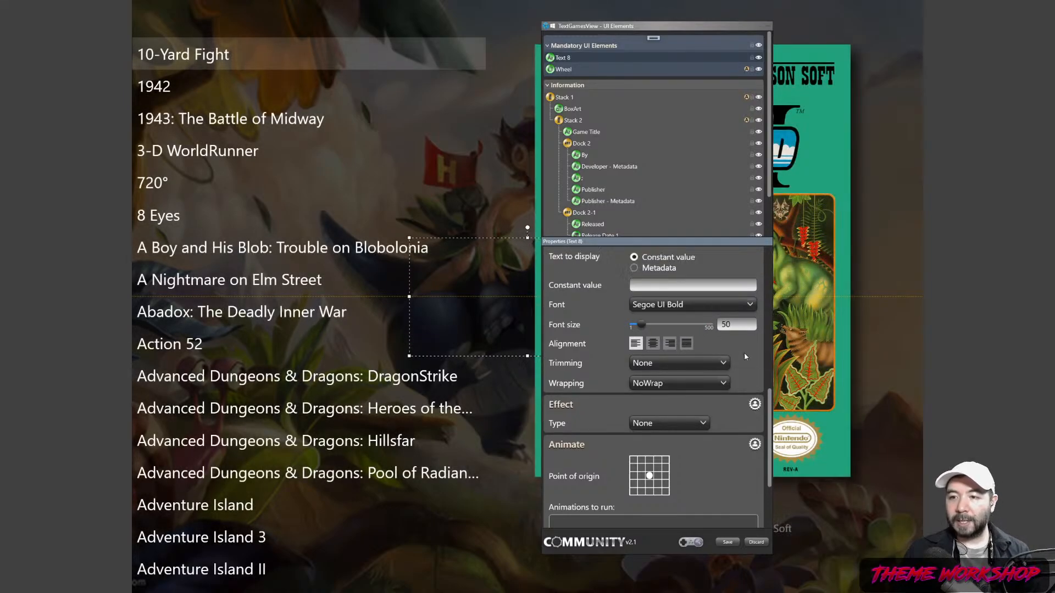
left_click(634, 288)
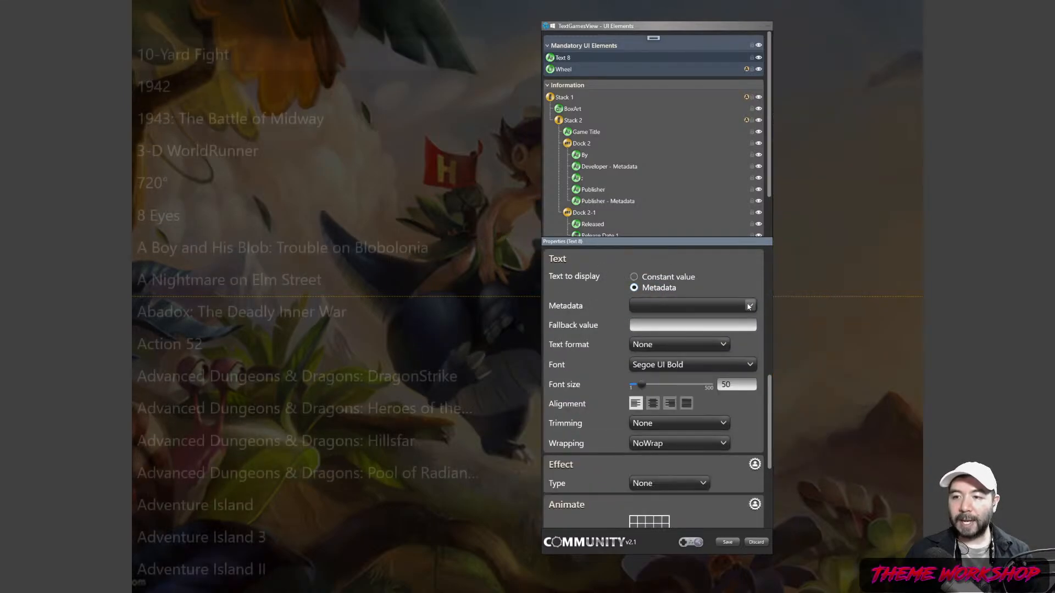
left_click(692, 306)
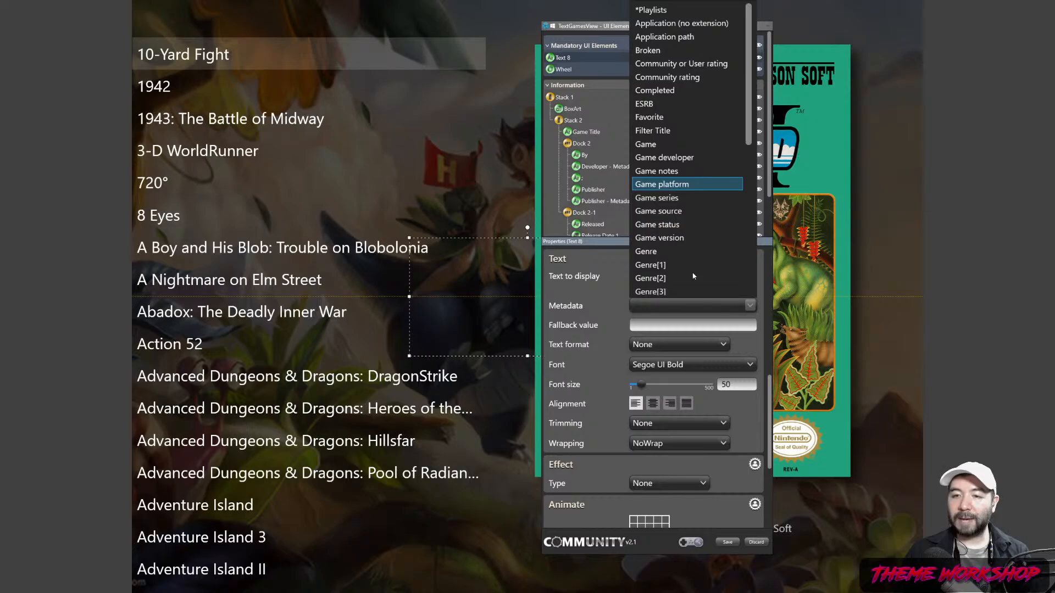
left_click(664, 185)
- Place the platform text just above the game list at about X 18, Y 7, with width and height autosized
left_click(495, 299)
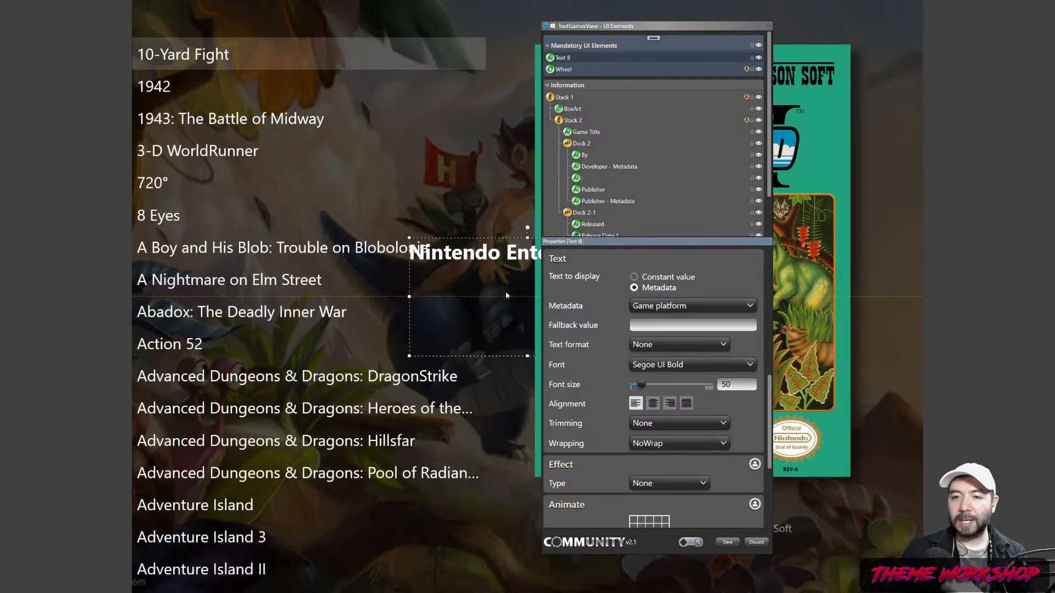
left_click_drag(495, 299, 228, 86)
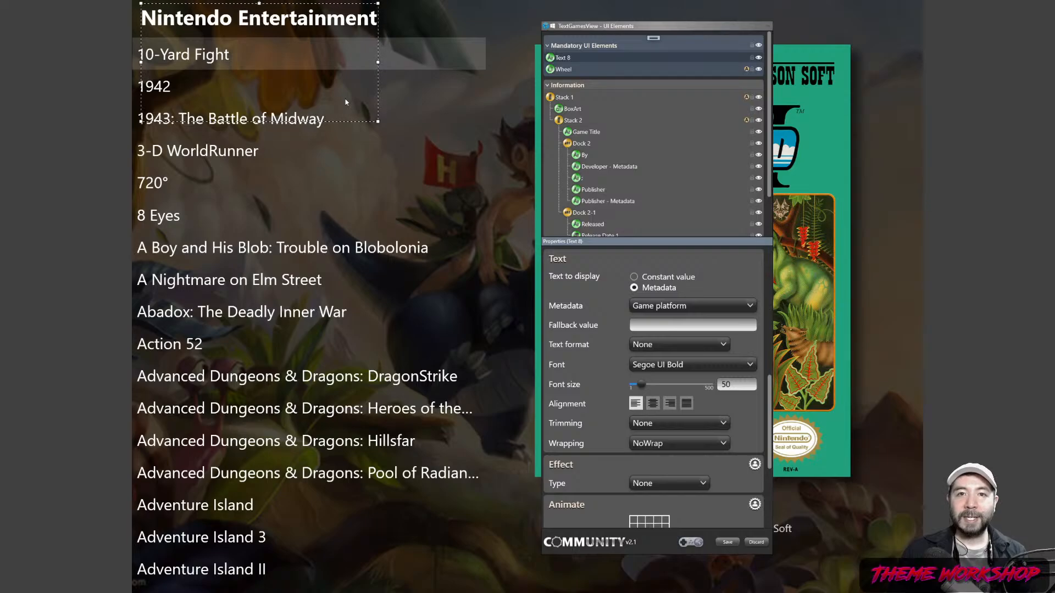
scroll(726, 367, "up", 8)
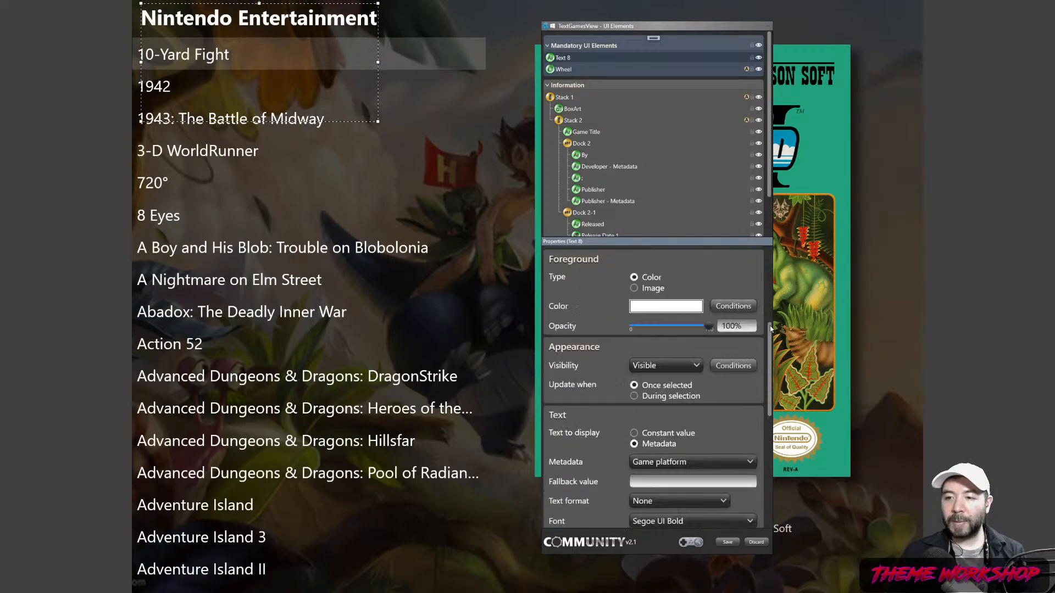
left_click(712, 314)
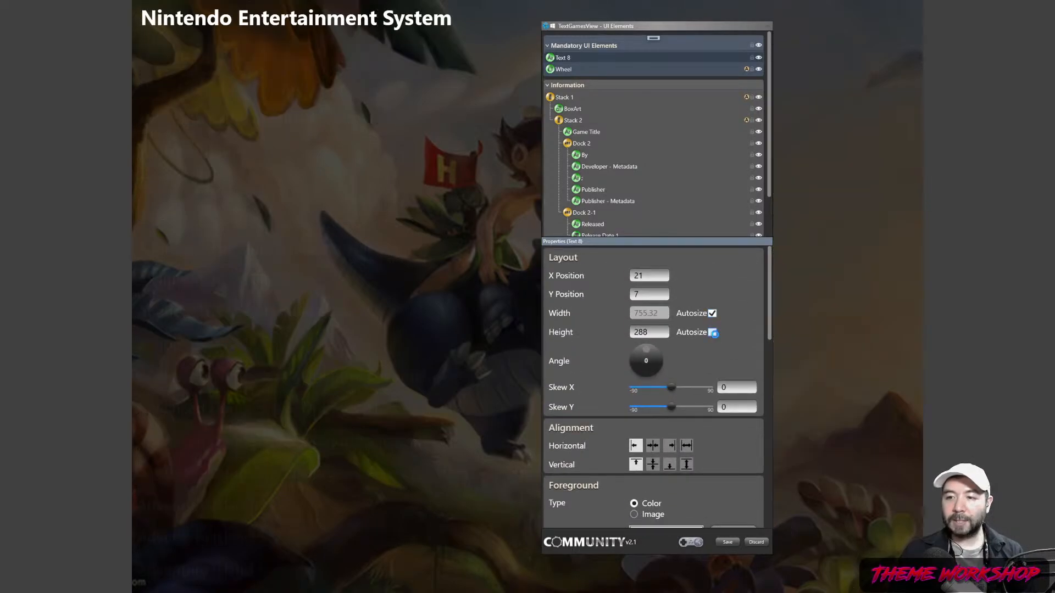
left_click(712, 333)
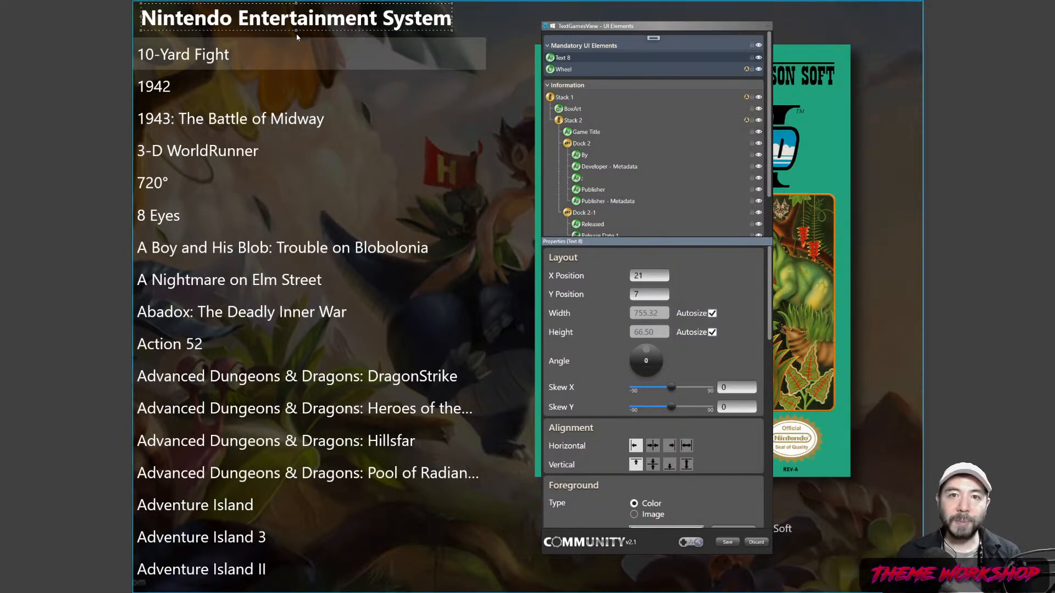
left_click_drag(290, 24, 286, 20)
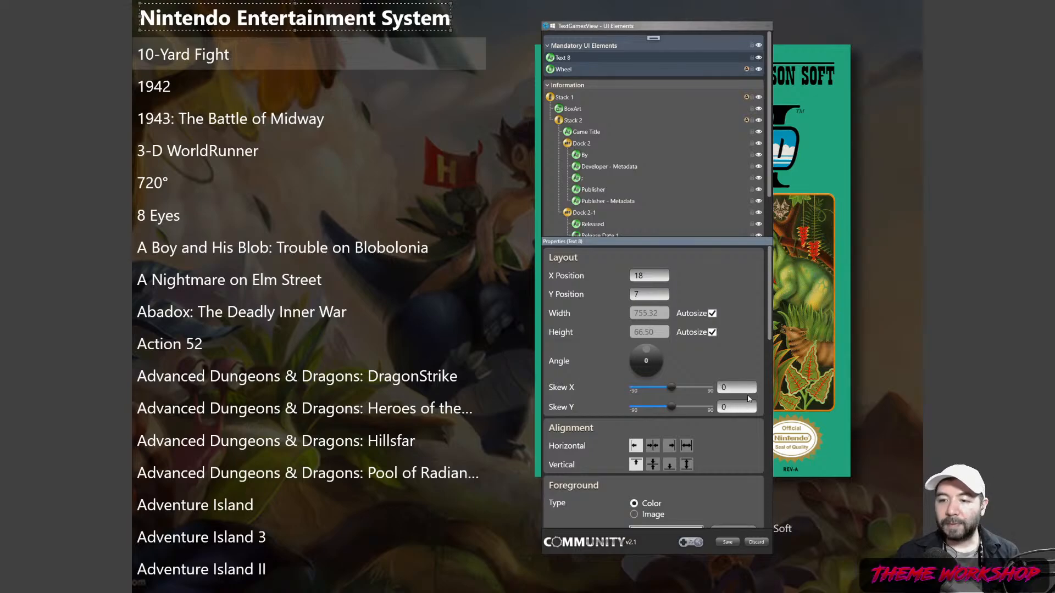
- Try 50% foreground opacity on the platform text and lower it to 30%
scroll(770, 327, "down", 5)
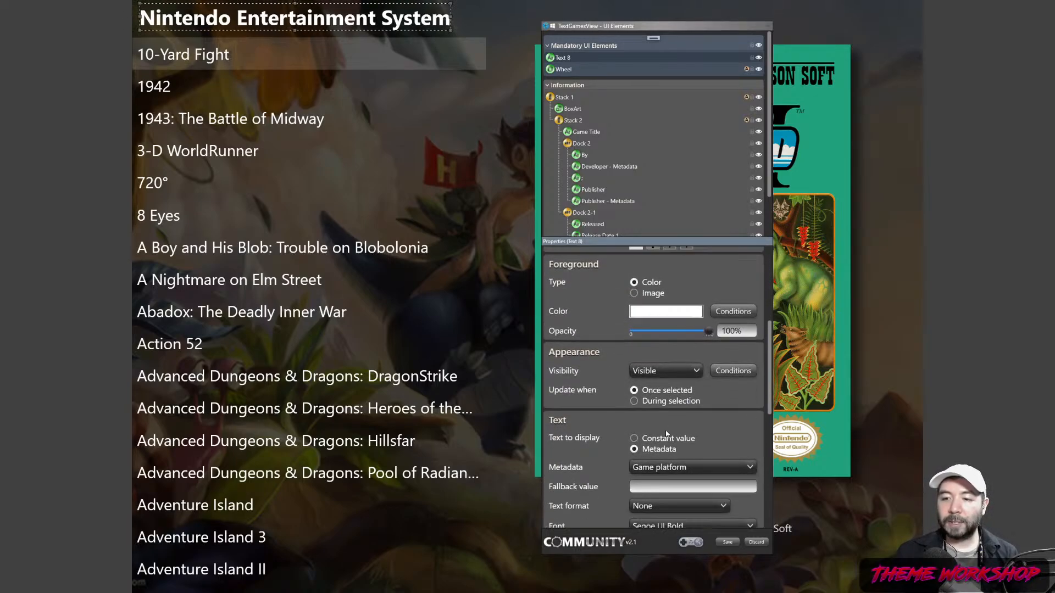
left_click_drag(737, 332, 708, 334)
type("50")
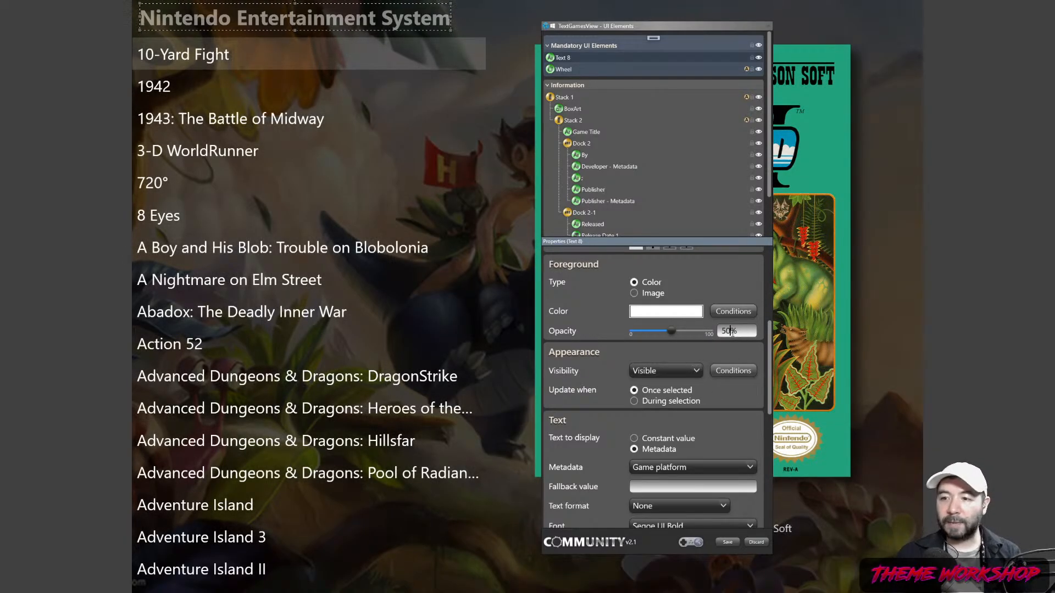
left_click_drag(731, 332, 715, 333)
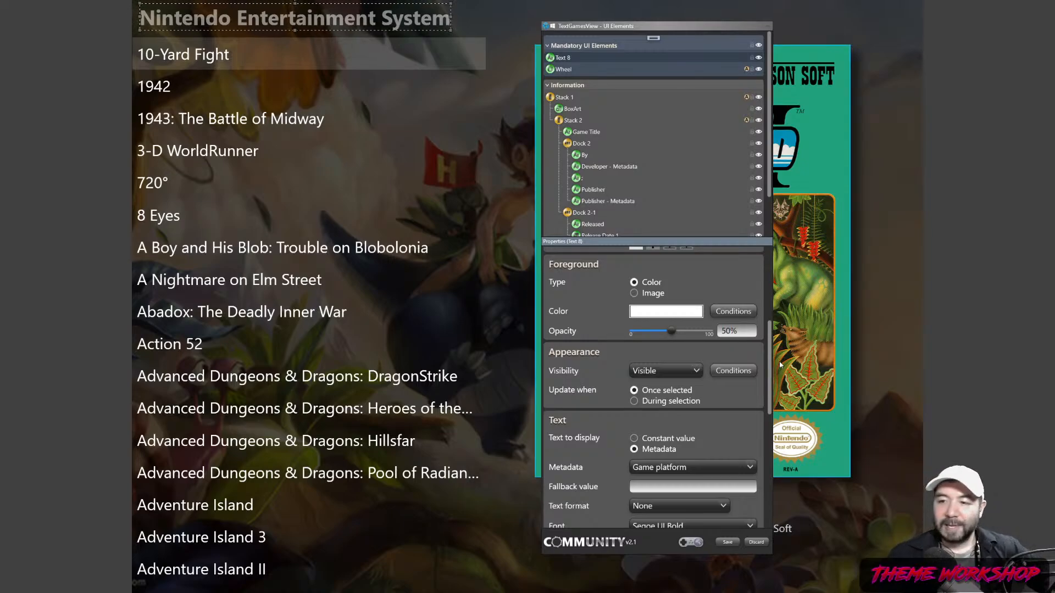
left_click_drag(731, 332, 703, 332)
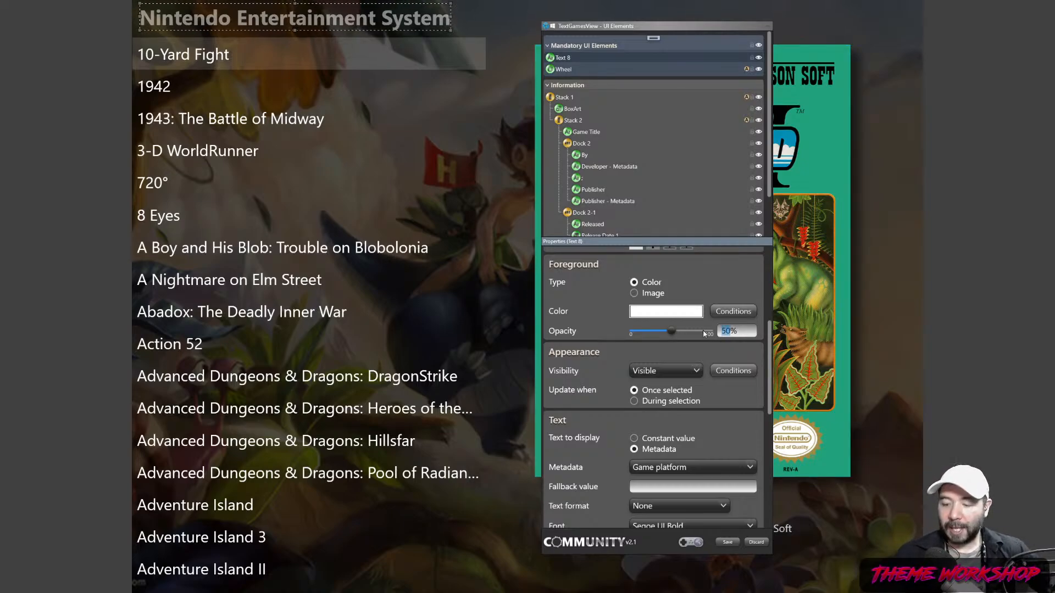
type("30")
- Add a black drop shadow to the platform text with about 43% opacity, direction 300, depth 23 and blur radius 35
left_click_drag(769, 360, 768, 462)
left_click(664, 360)
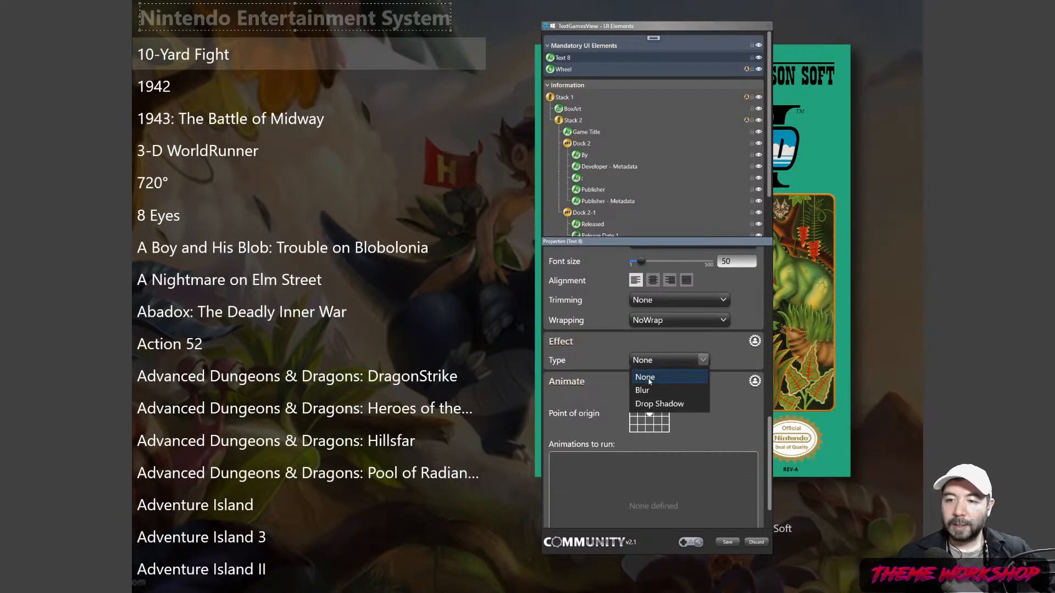
left_click(658, 405)
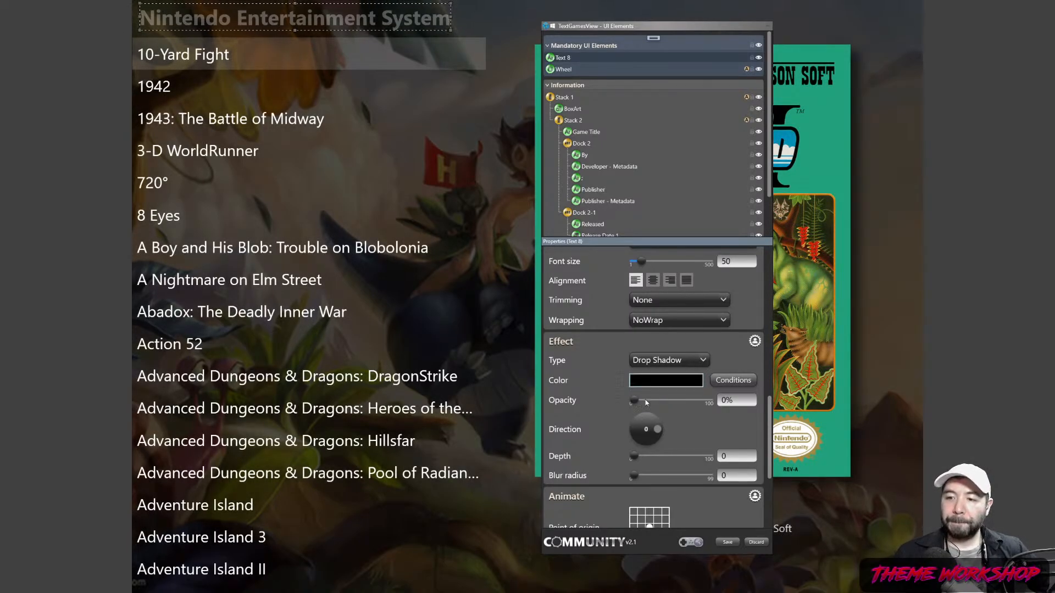
left_click_drag(636, 405, 665, 403)
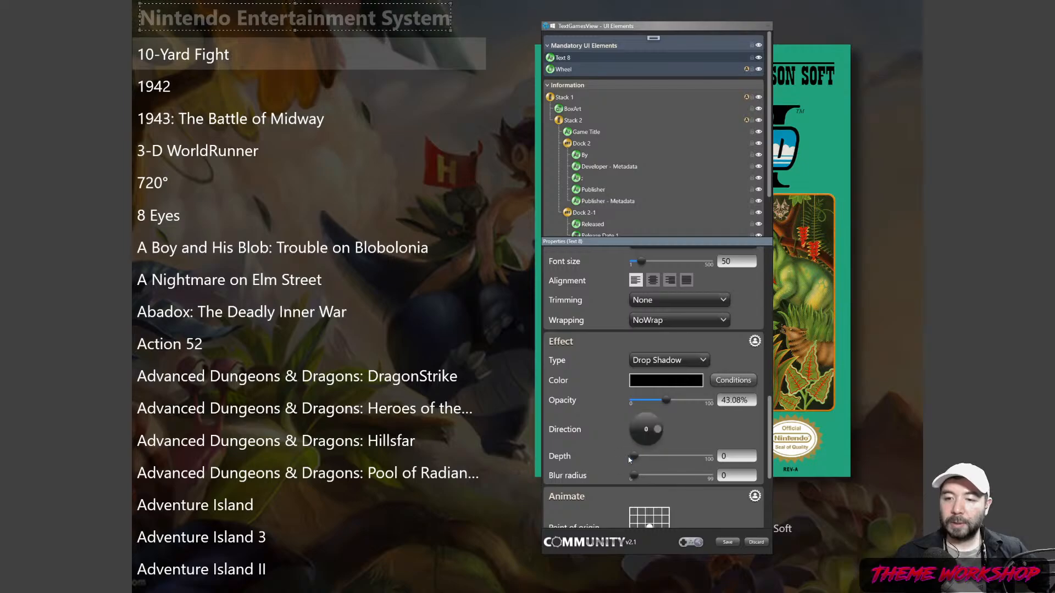
left_click_drag(652, 439, 661, 479)
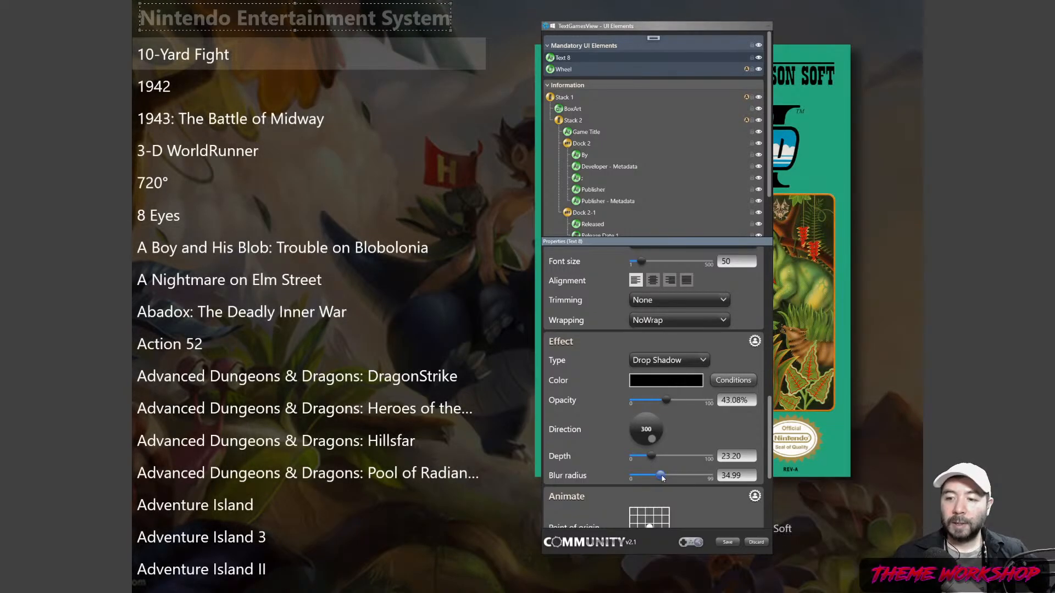
- Raise the platform text's shadow blur radius to about 39 and rename the element Game Platform Name
left_click_drag(662, 478, 664, 477)
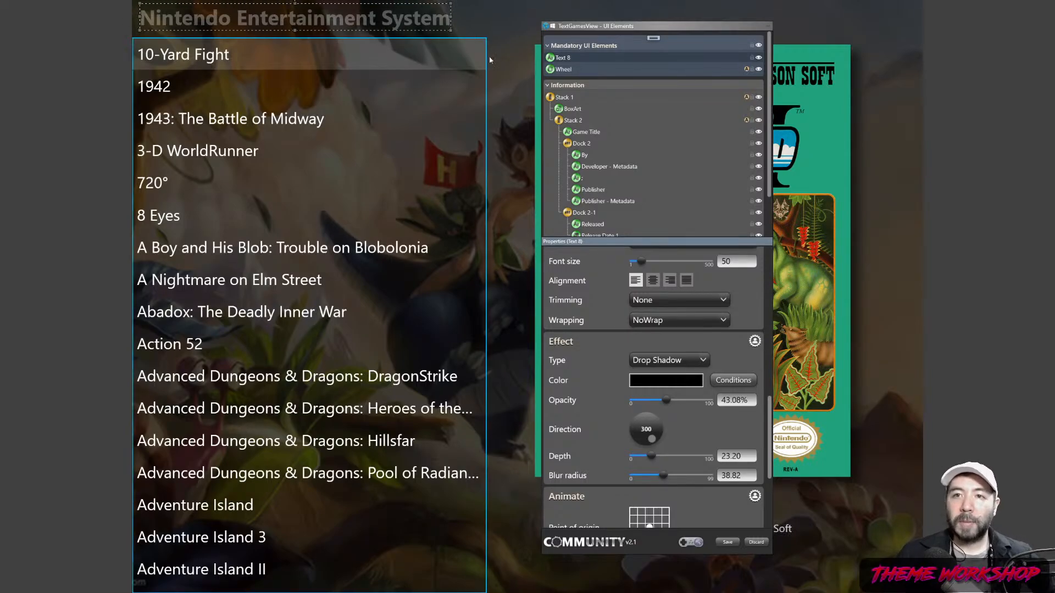
left_click(506, 29)
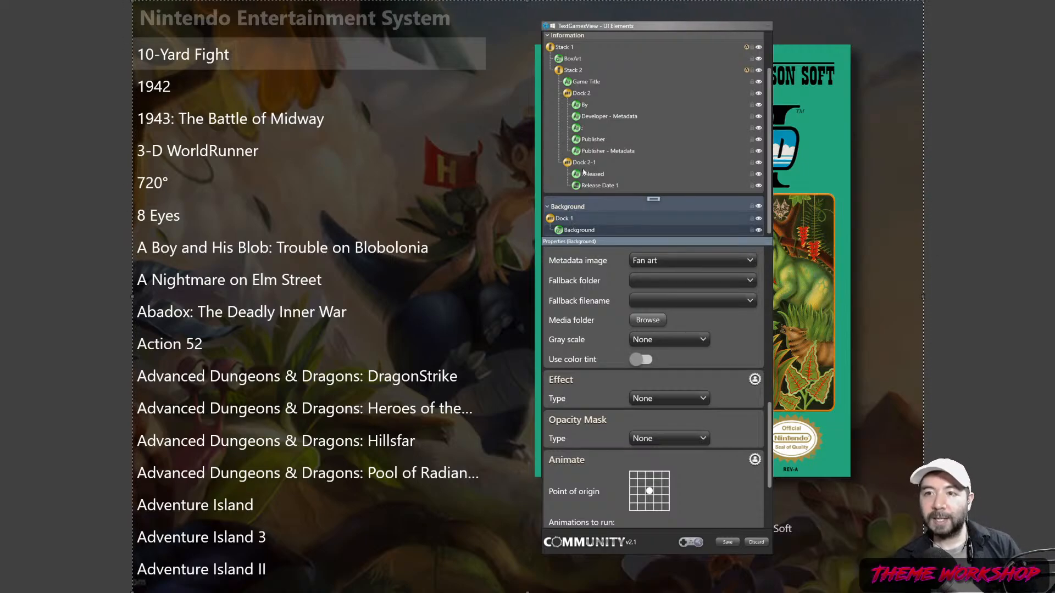
scroll(606, 138, "up", 2)
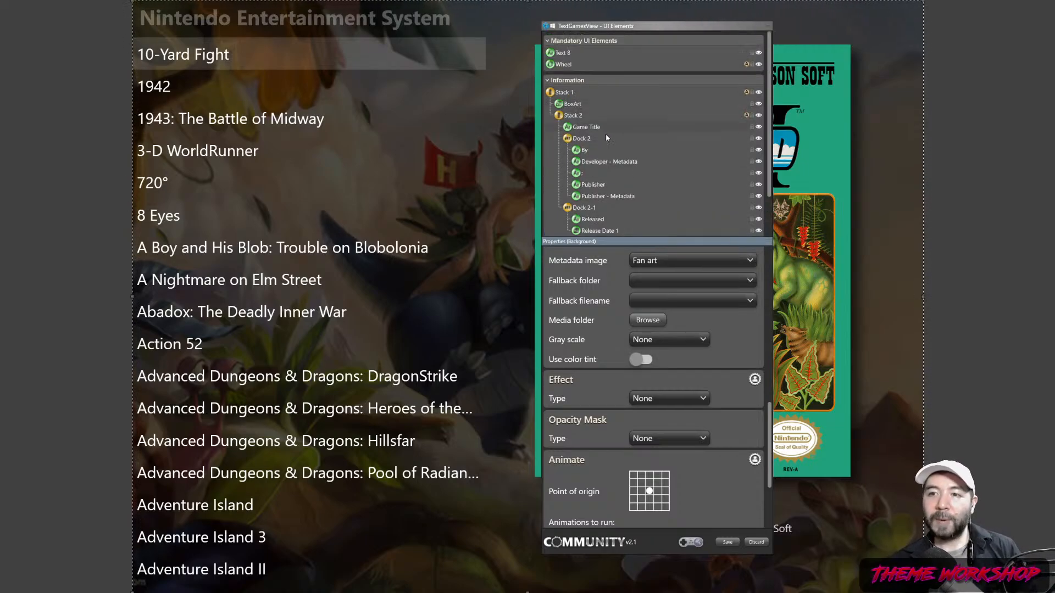
left_click(563, 53)
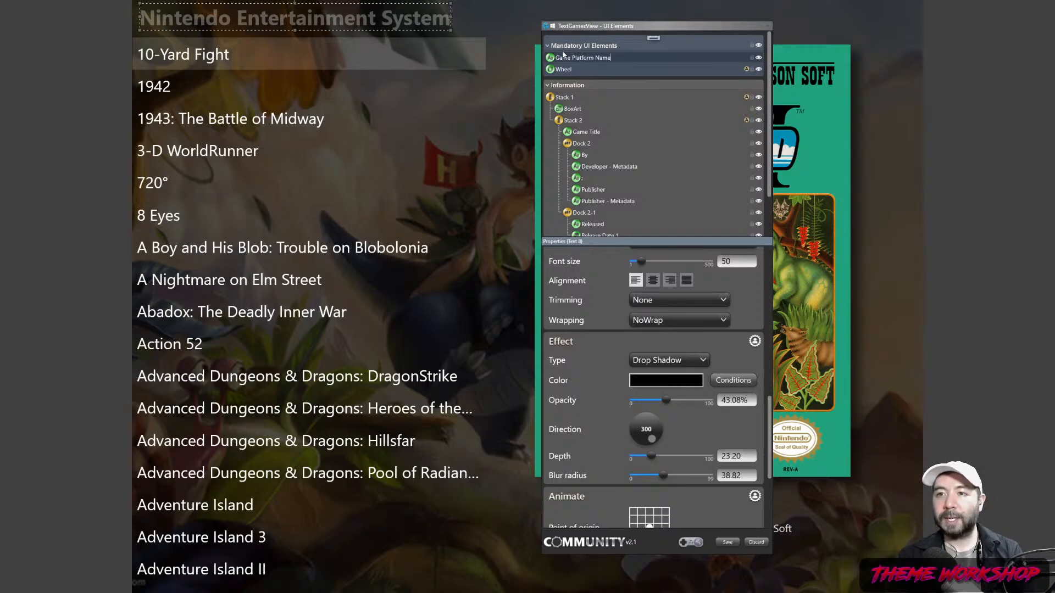
key("Return")
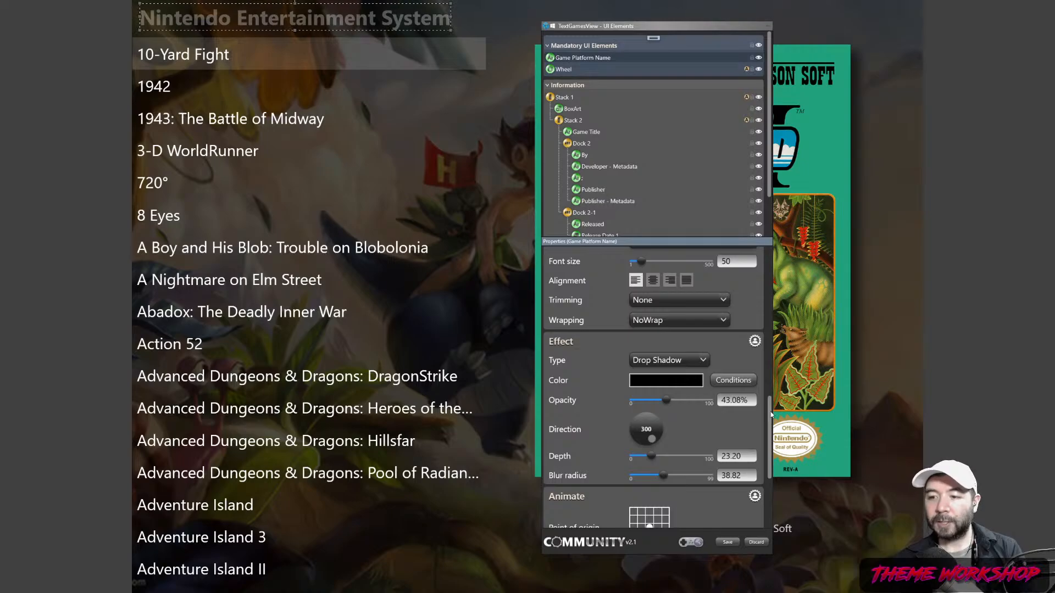
- Set the platform name's foreground opacity to 40% and save TextGamesView
left_click_drag(770, 415, 767, 413)
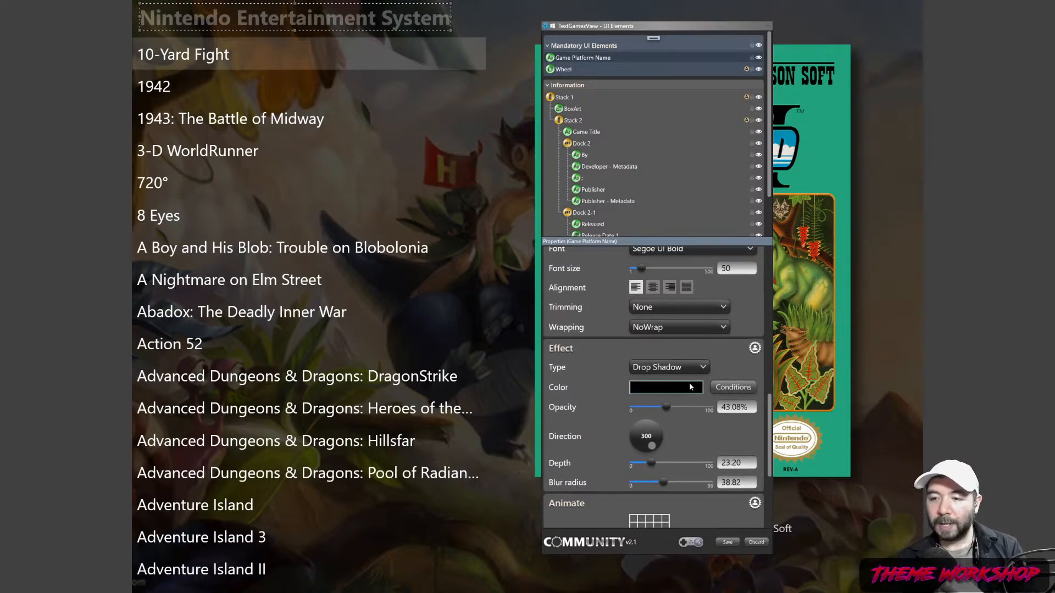
left_click_drag(770, 407, 765, 318)
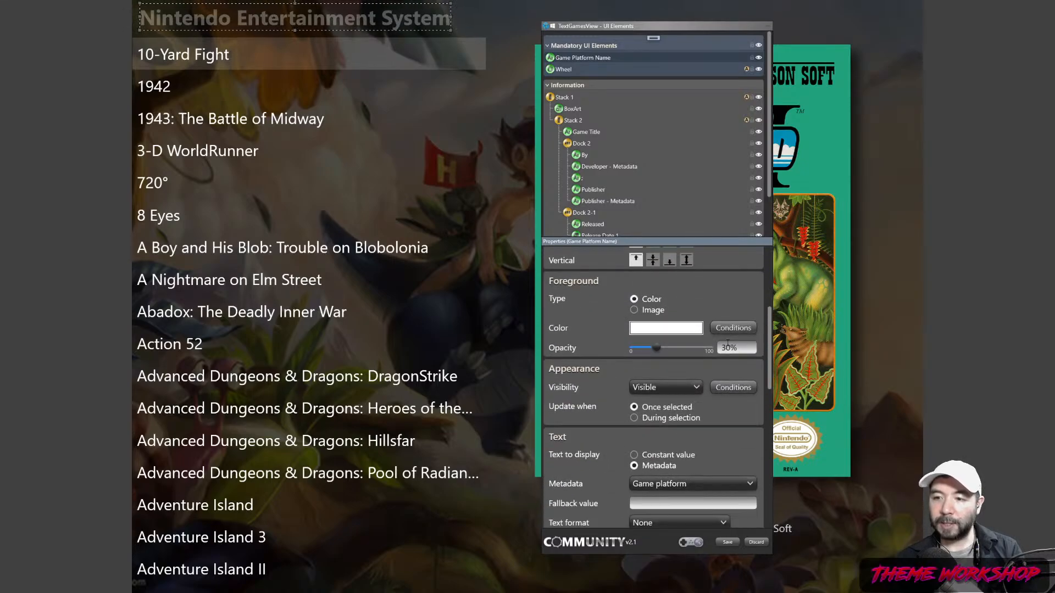
left_click(728, 347)
type("40")
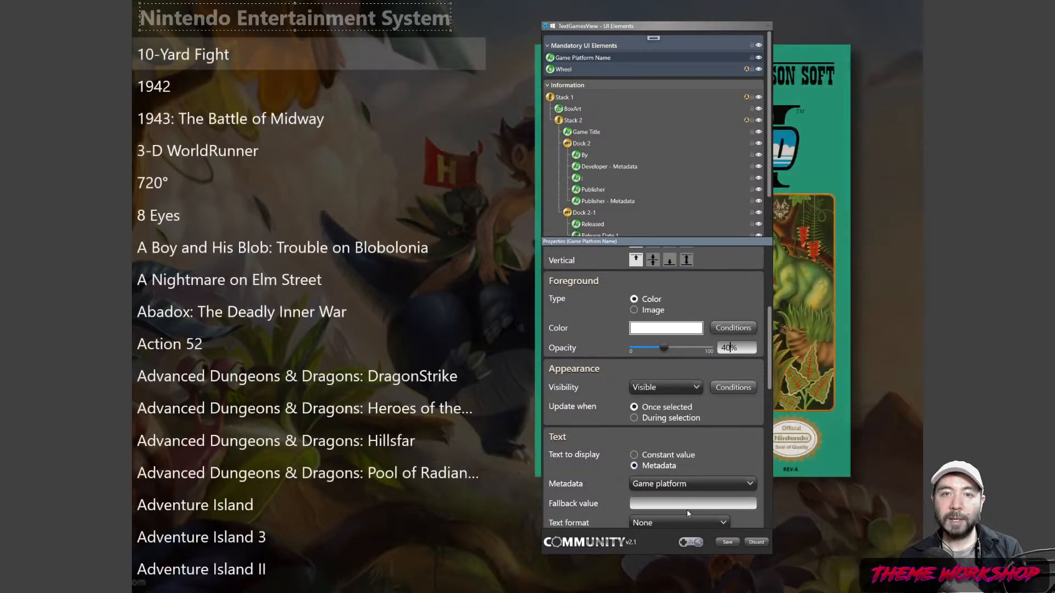
left_click(727, 542)
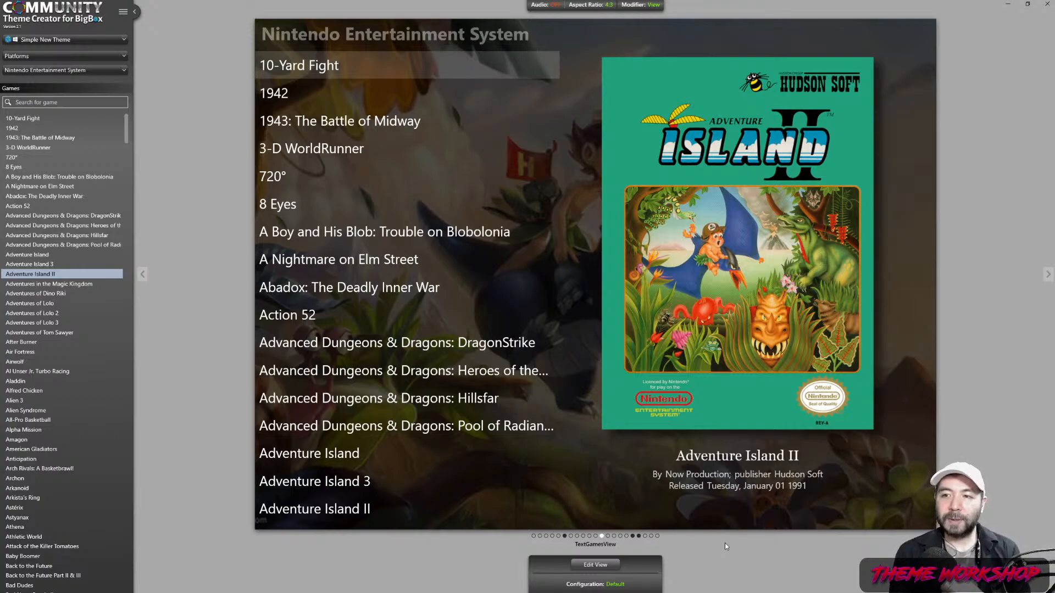
- Copy the PlatformWheel1FiltersView design and paste it into TextFiltersView
left_click(564, 536)
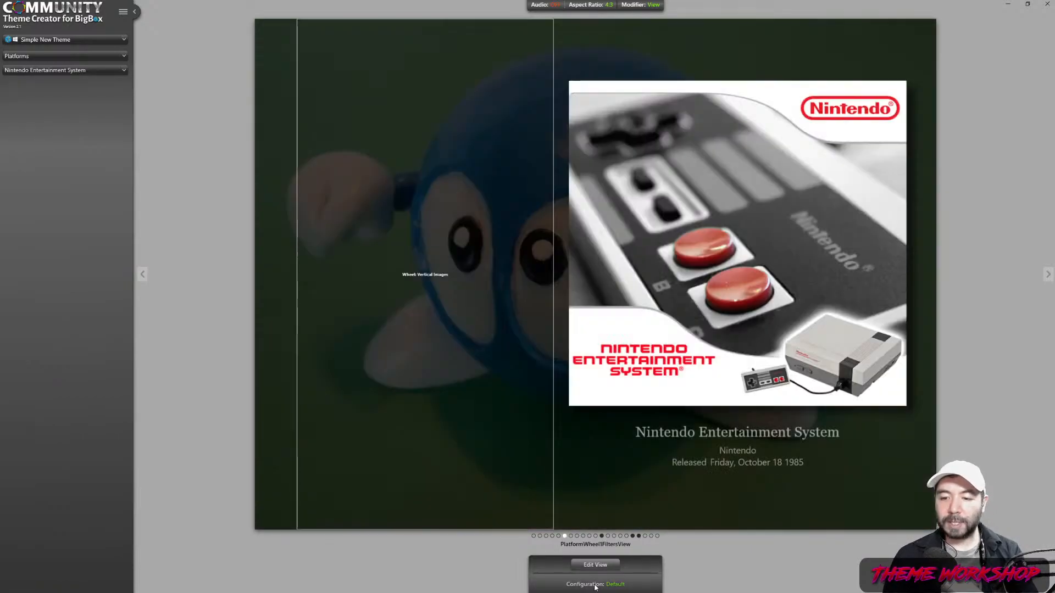
right_click(595, 586)
left_click(607, 566)
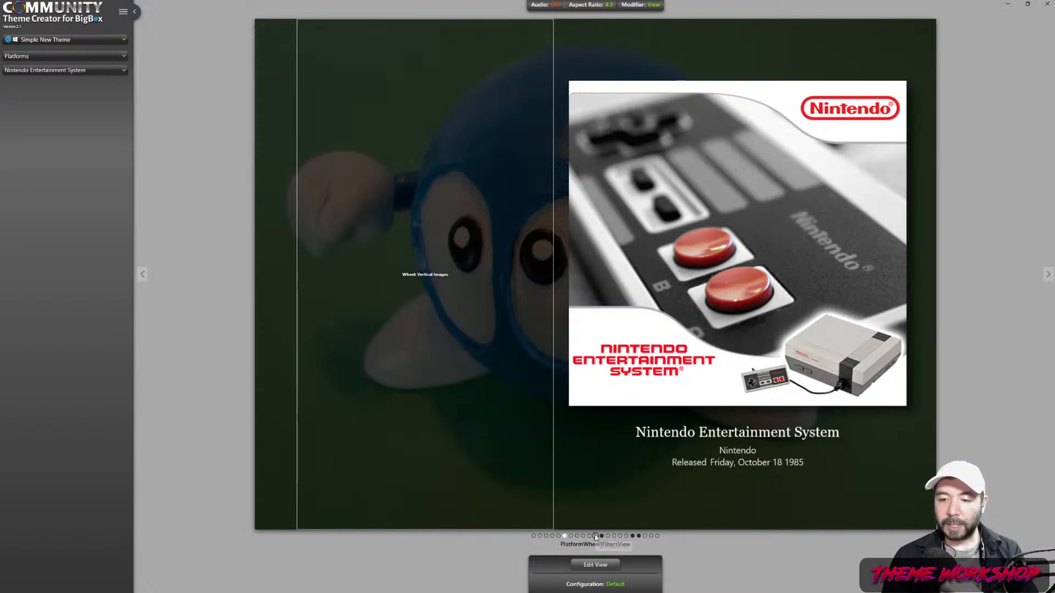
left_click(595, 536)
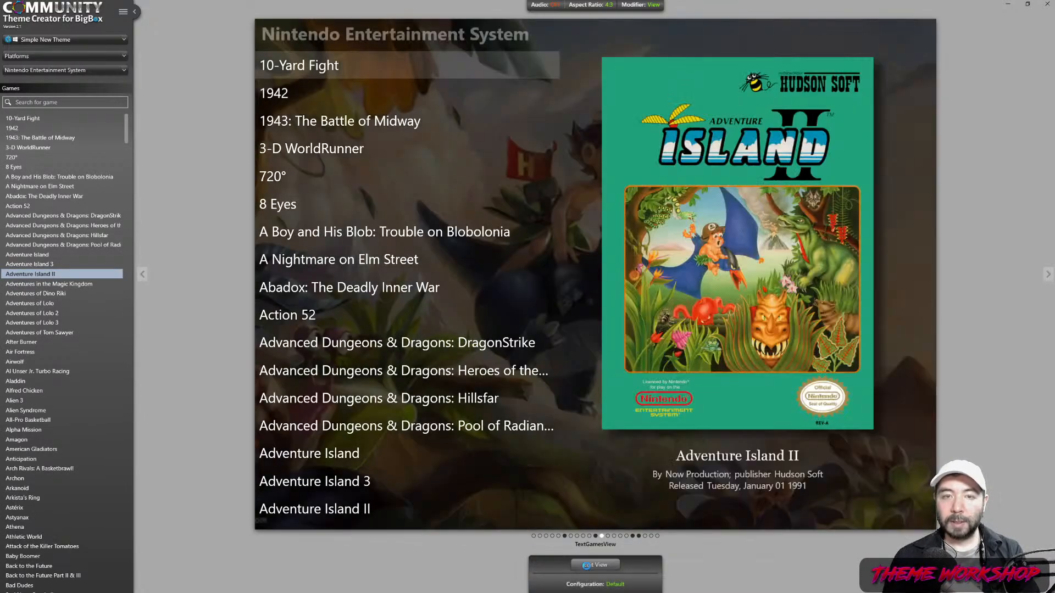
- Open TextGamesView for editing, copy its Wheel element, and leave the editor without saving changes
left_click(586, 565)
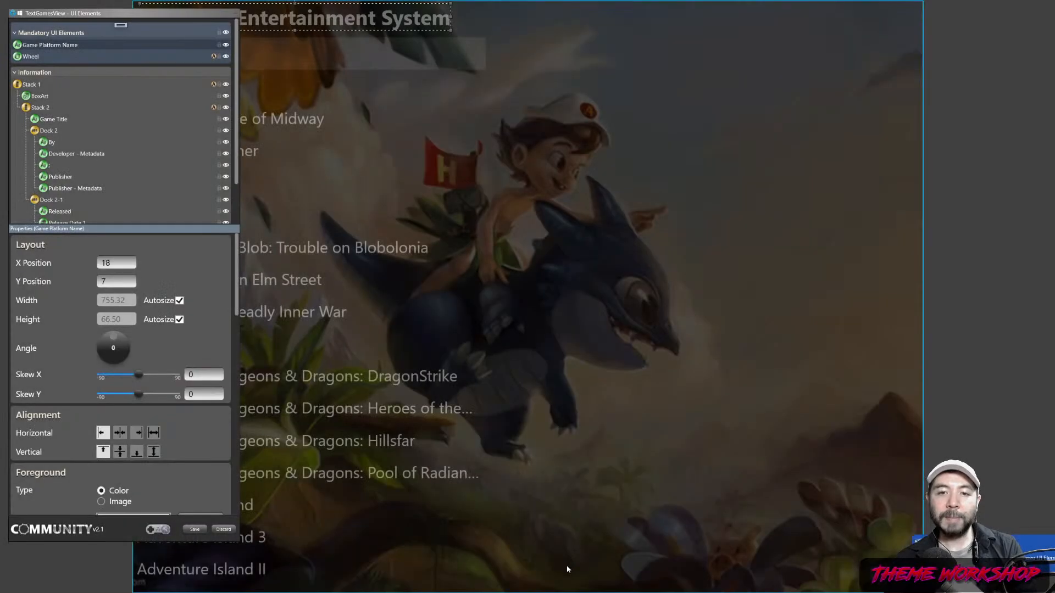
left_click_drag(148, 17, 663, 37)
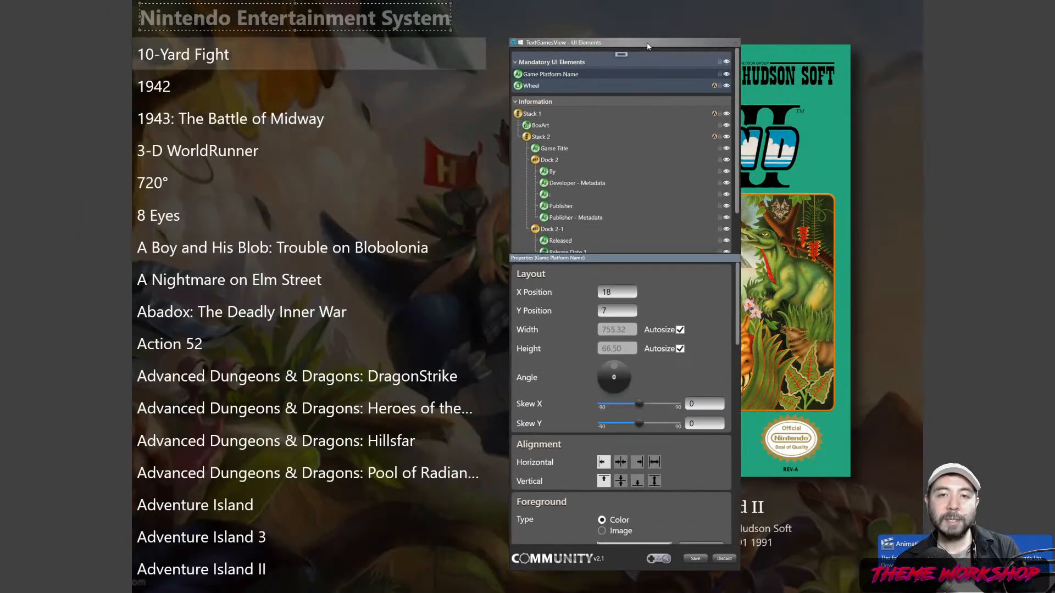
left_click(552, 77)
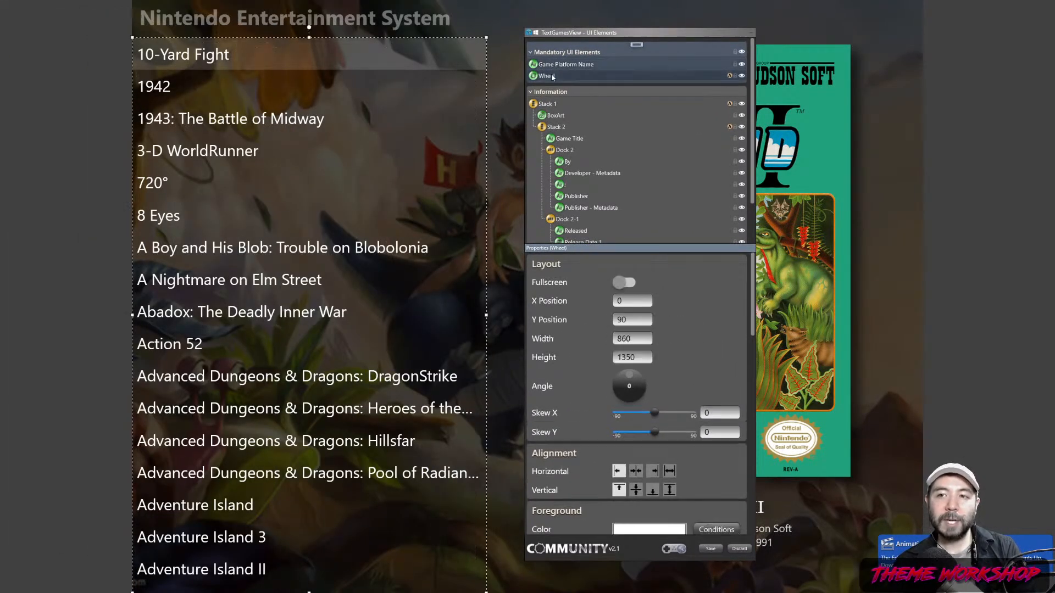
right_click(551, 76)
left_click(572, 133)
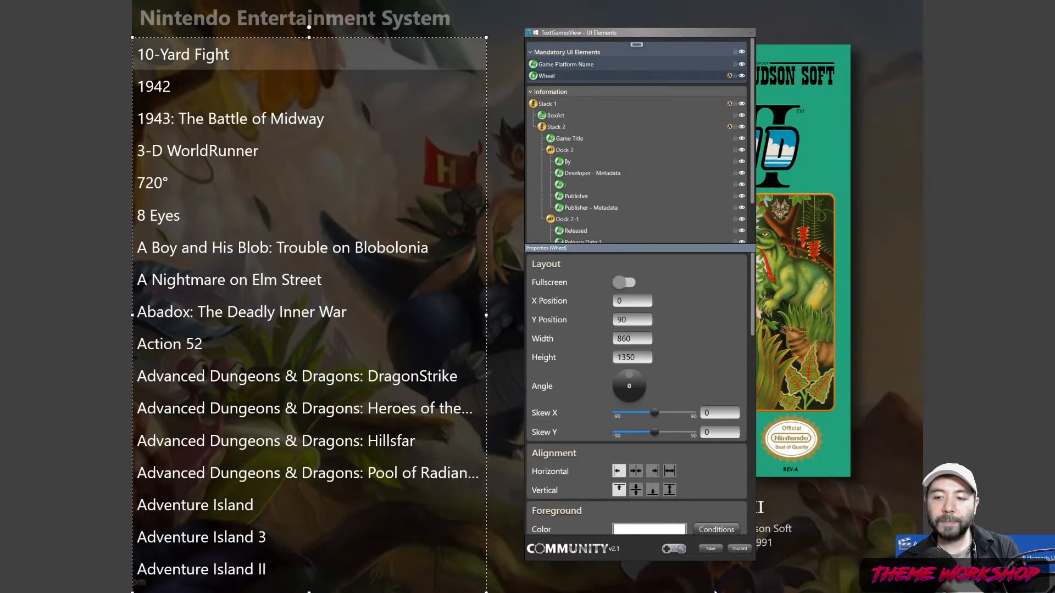
left_click(740, 549)
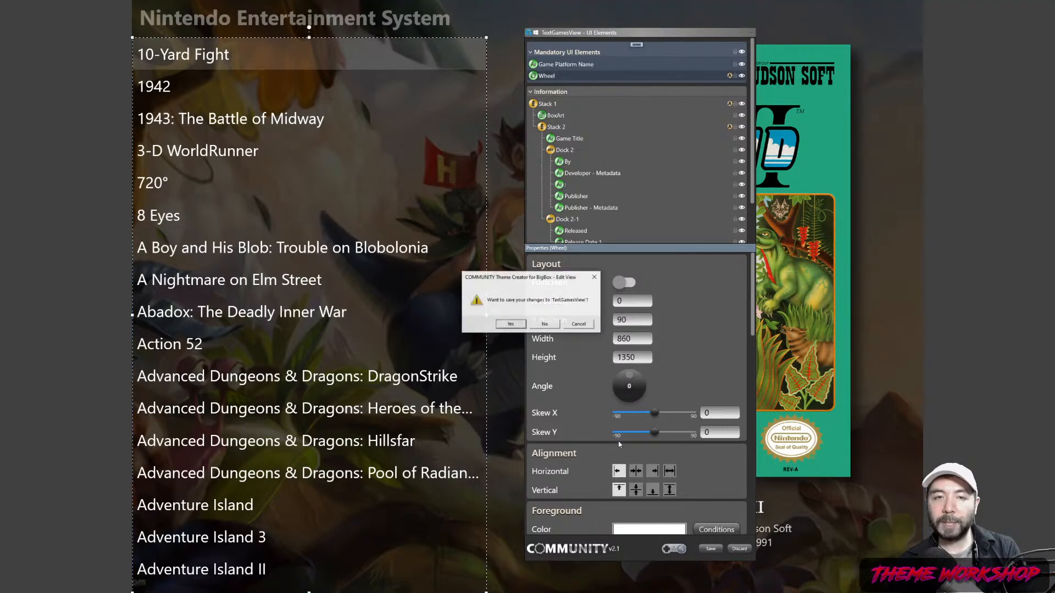
left_click(543, 324)
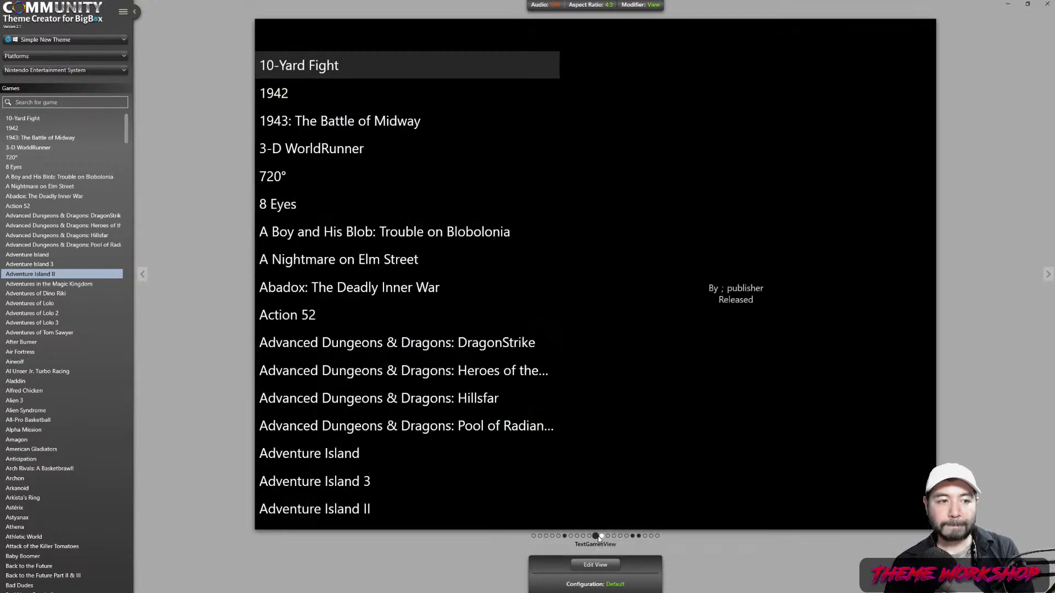
- Open TextFiltersView for editing and paste the copied layout properties onto its Wheel
left_click(597, 536)
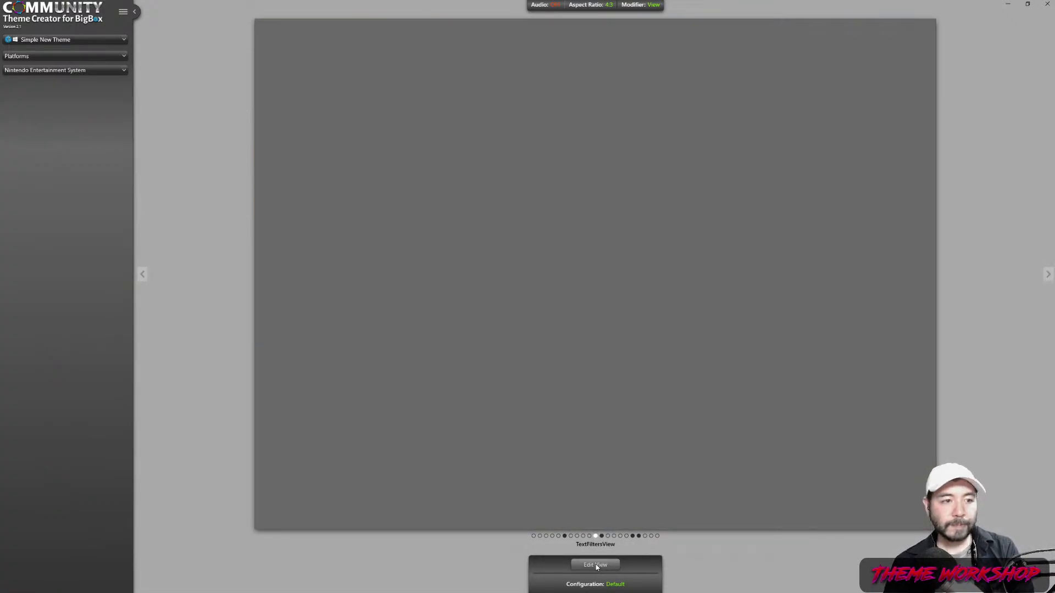
left_click(594, 565)
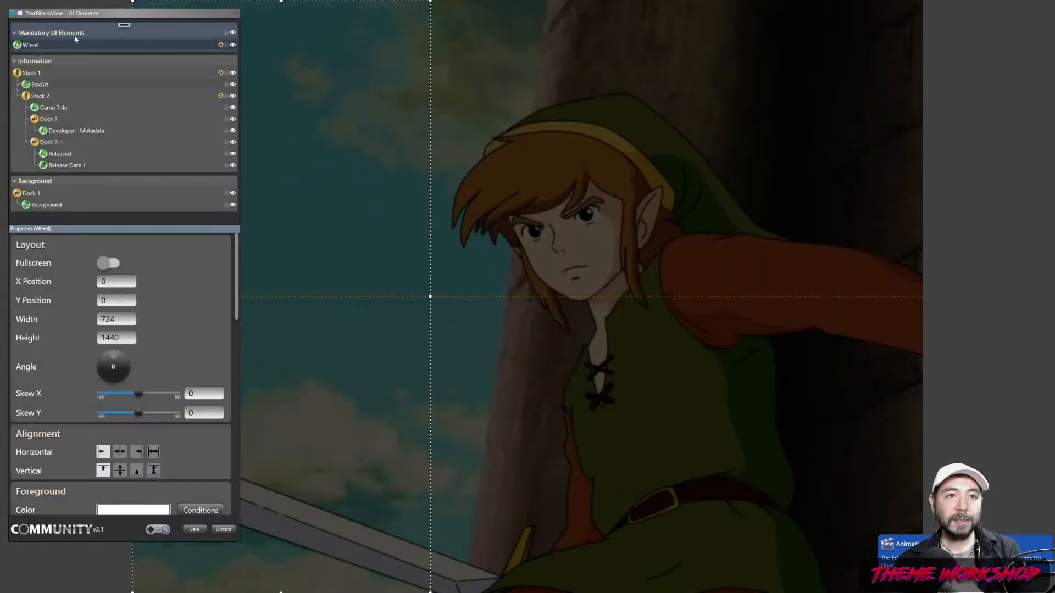
left_click_drag(68, 13, 581, 43)
right_click(516, 69)
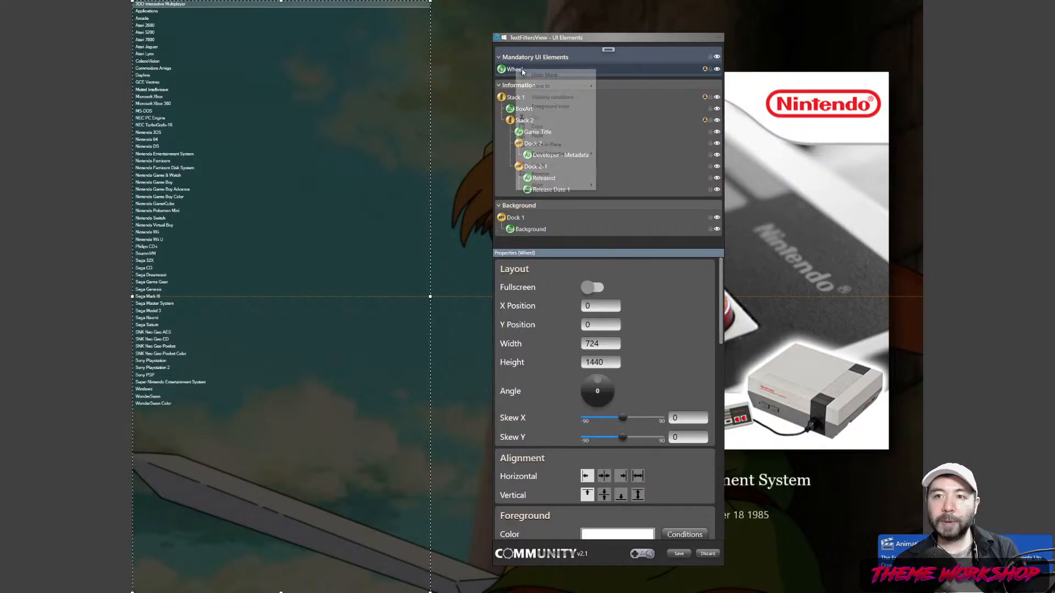
mouse_move(574, 156)
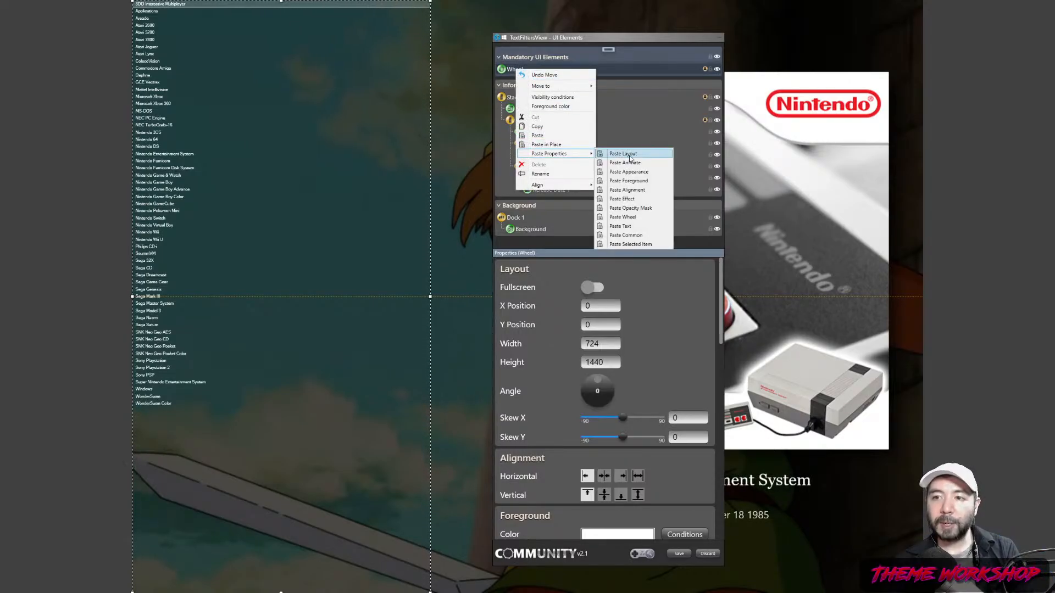
left_click(629, 157)
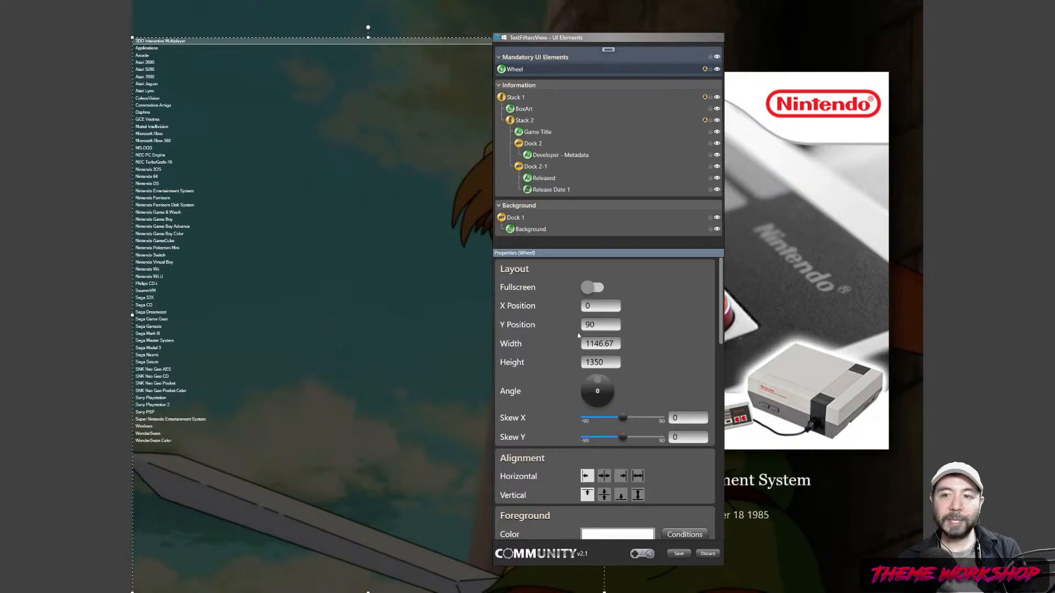
- Centre the Wheel vertically in the view and paste the copied text properties onto it
right_click(275, 173)
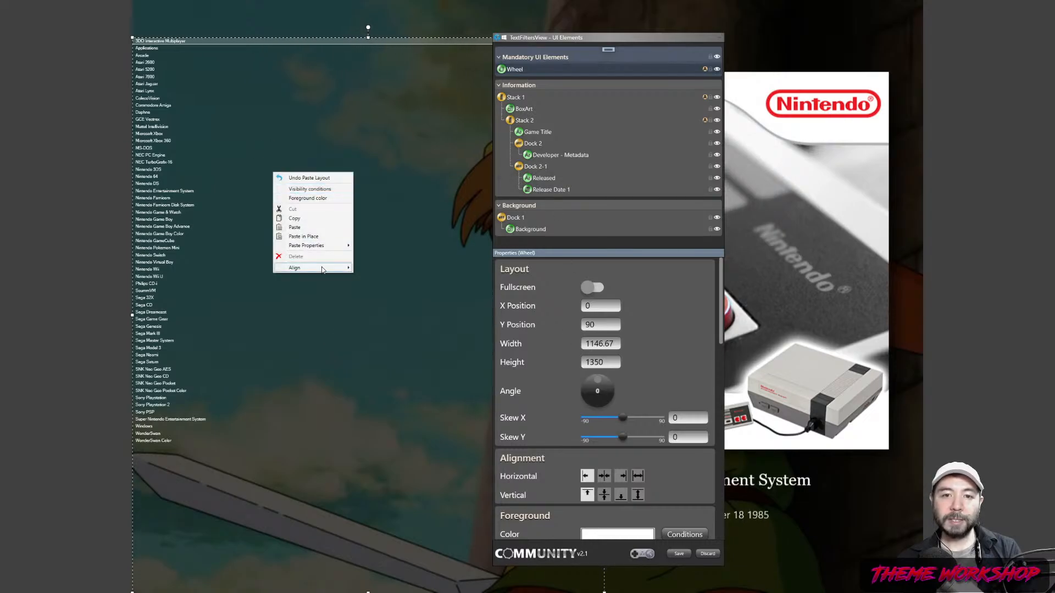
left_click(393, 322)
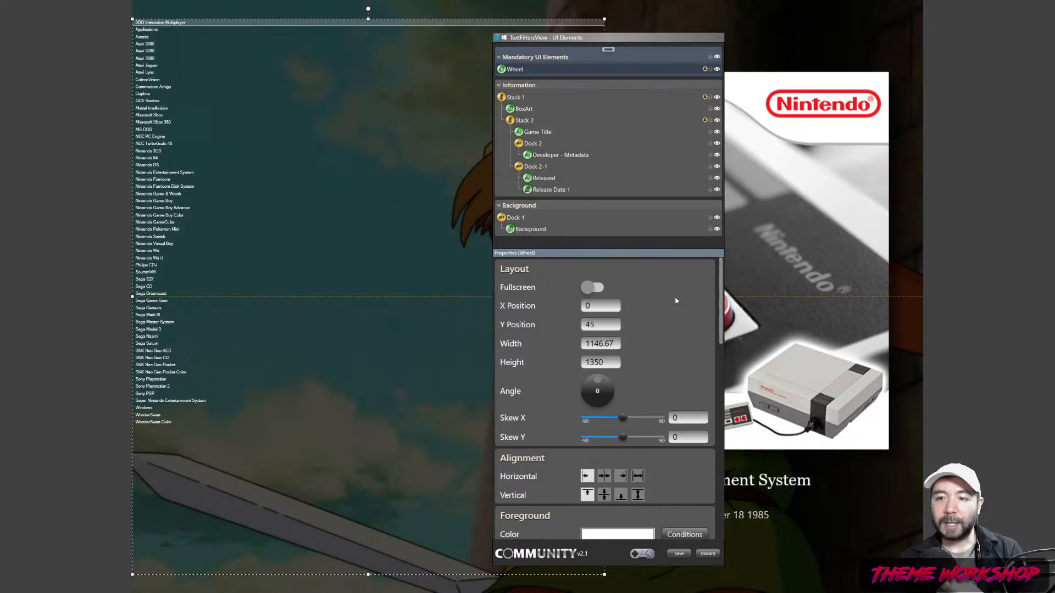
right_click(518, 70)
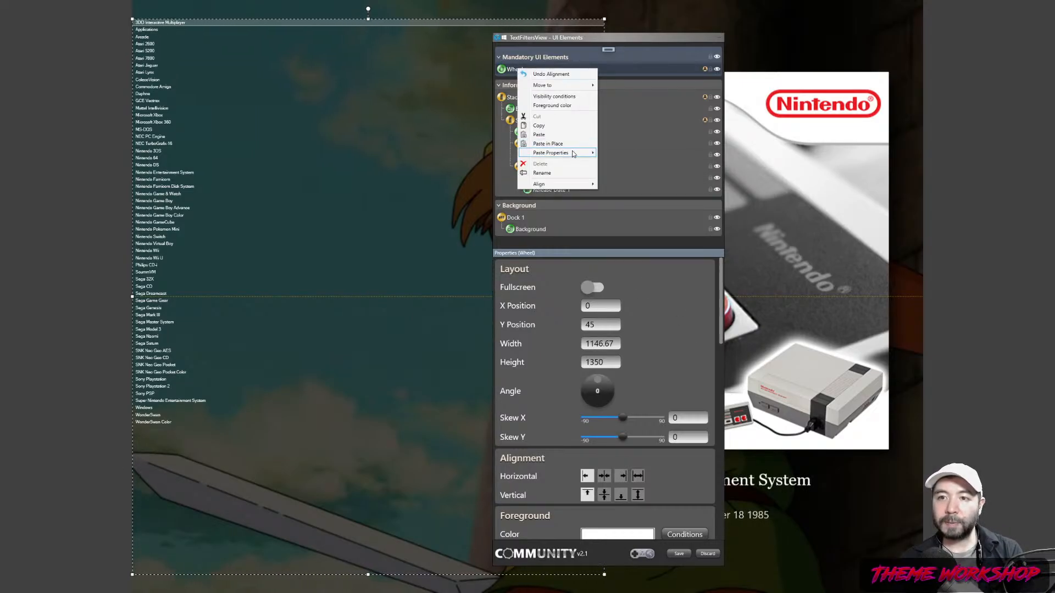
mouse_move(575, 154)
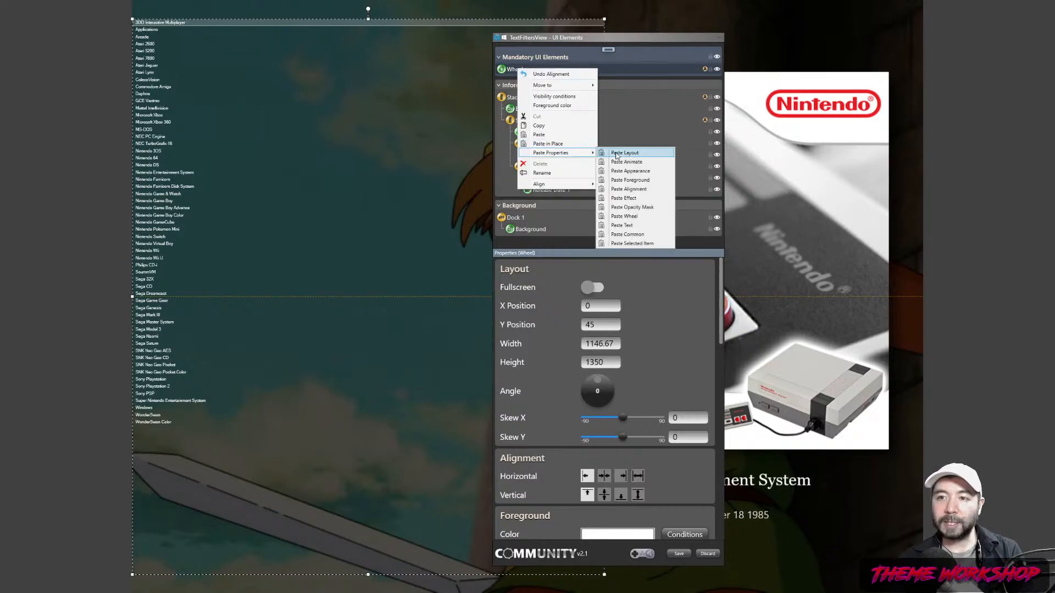
left_click(646, 226)
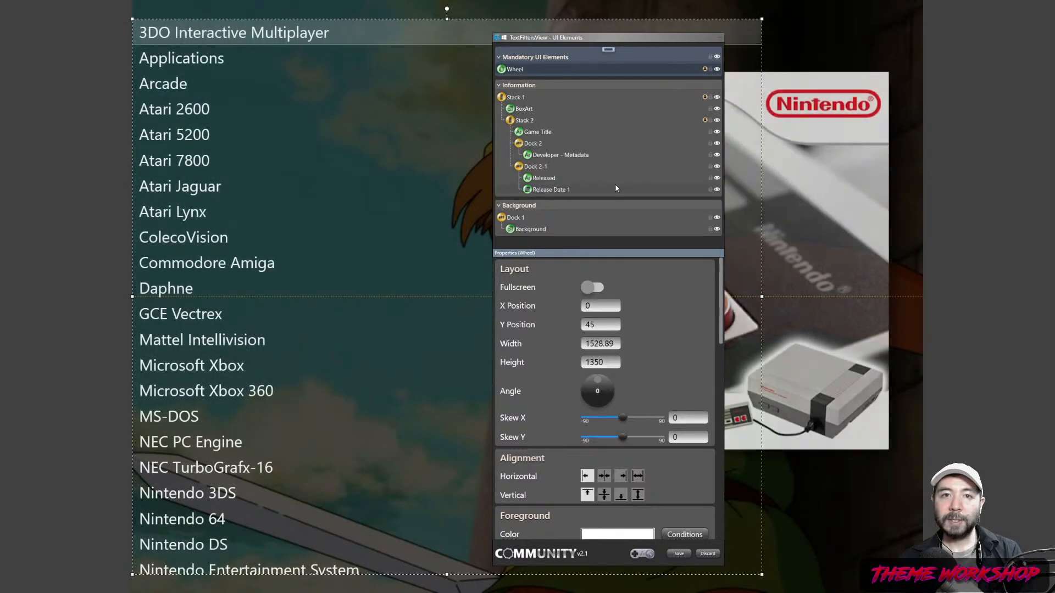
- Set the Wheel's style source to Text_Games.XAML
left_click_drag(720, 317, 734, 477)
left_click(642, 418)
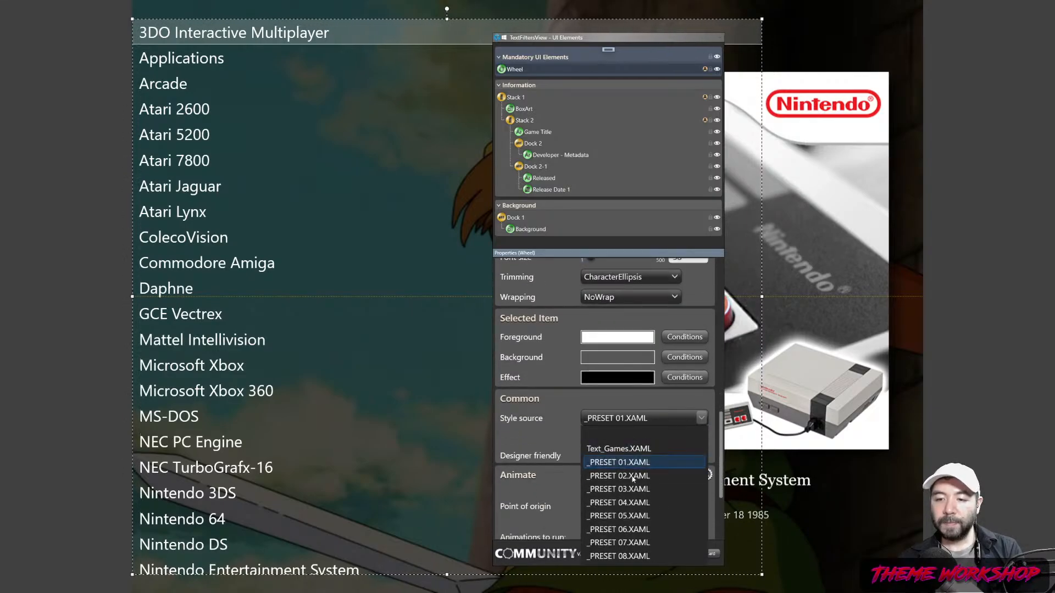
left_click(621, 449)
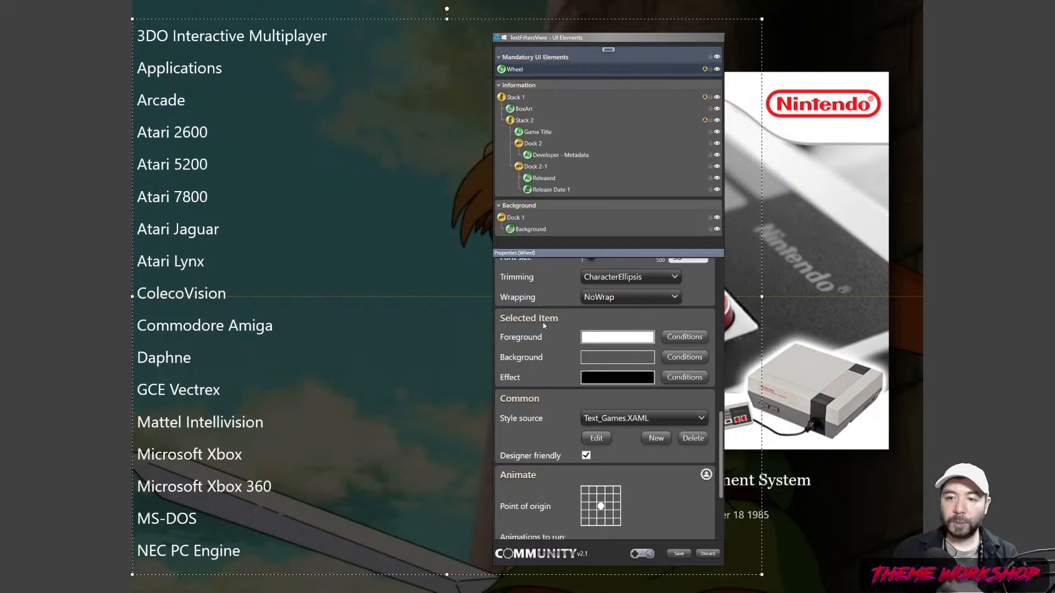
left_click(617, 338)
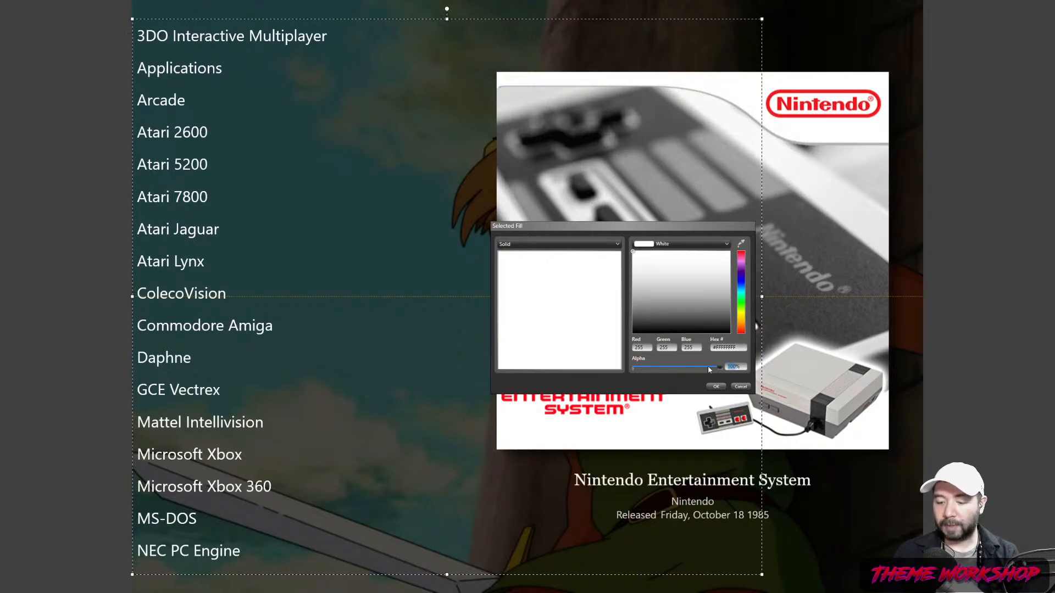
type("15%")
left_click_drag(736, 367, 710, 375)
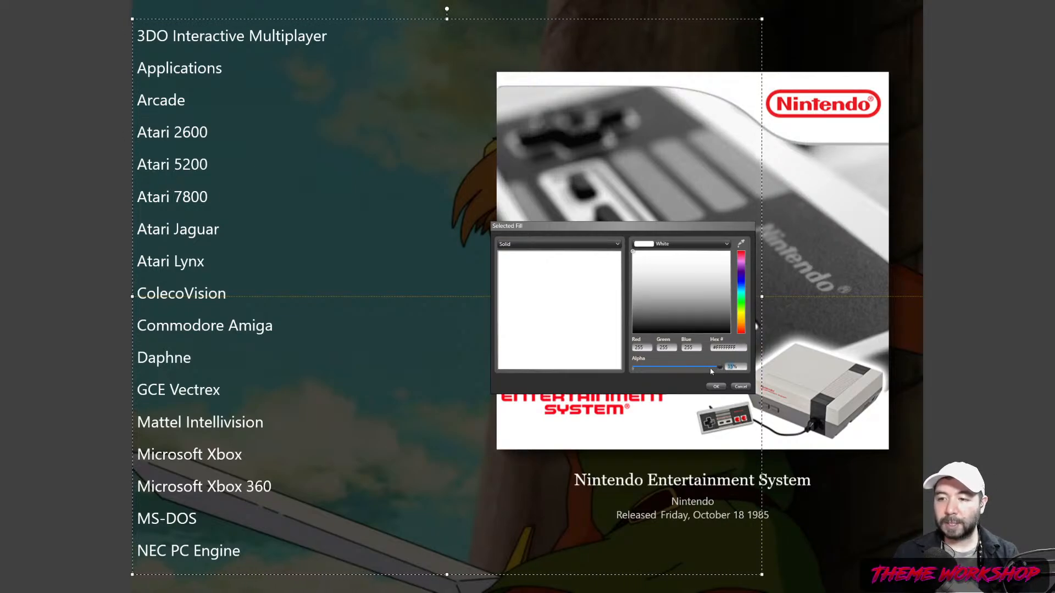
type("100%")
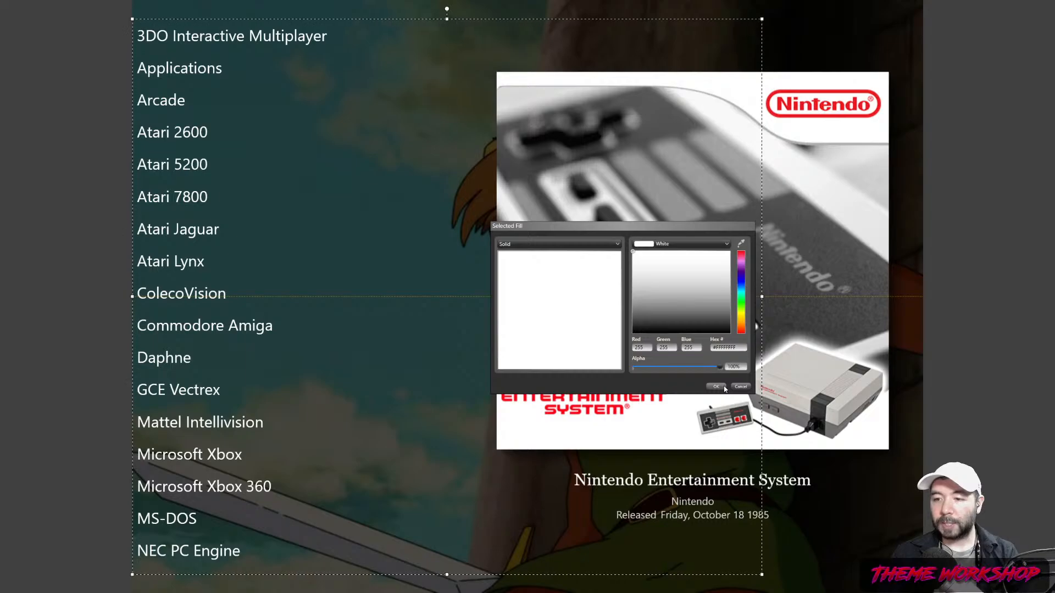
left_click(716, 386)
- Give the Wheel's selected item a mostly transparent white background by raising the fill's alpha above zero
left_click(623, 367)
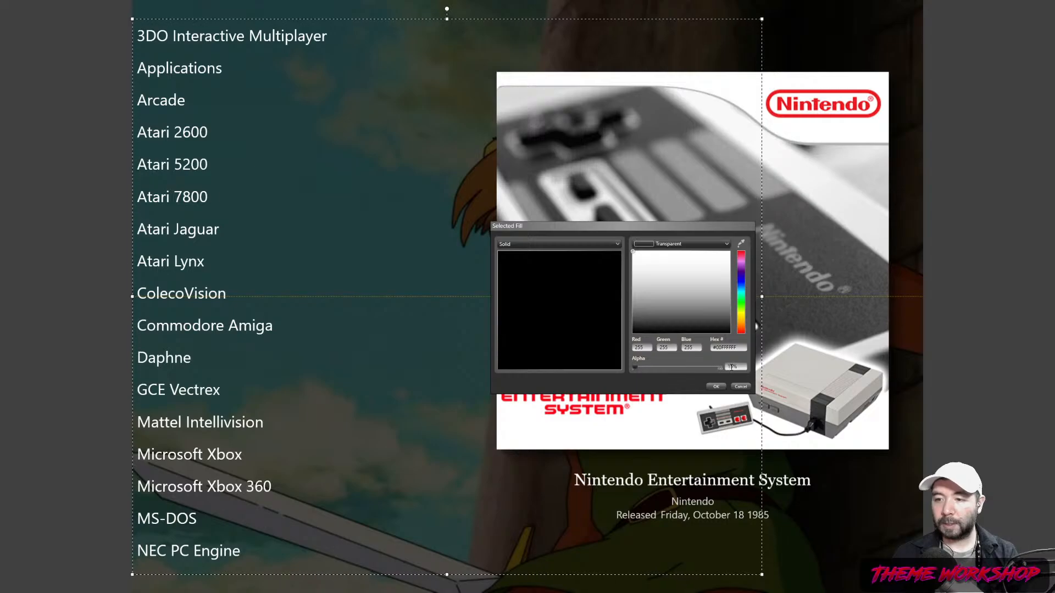
left_click(716, 387)
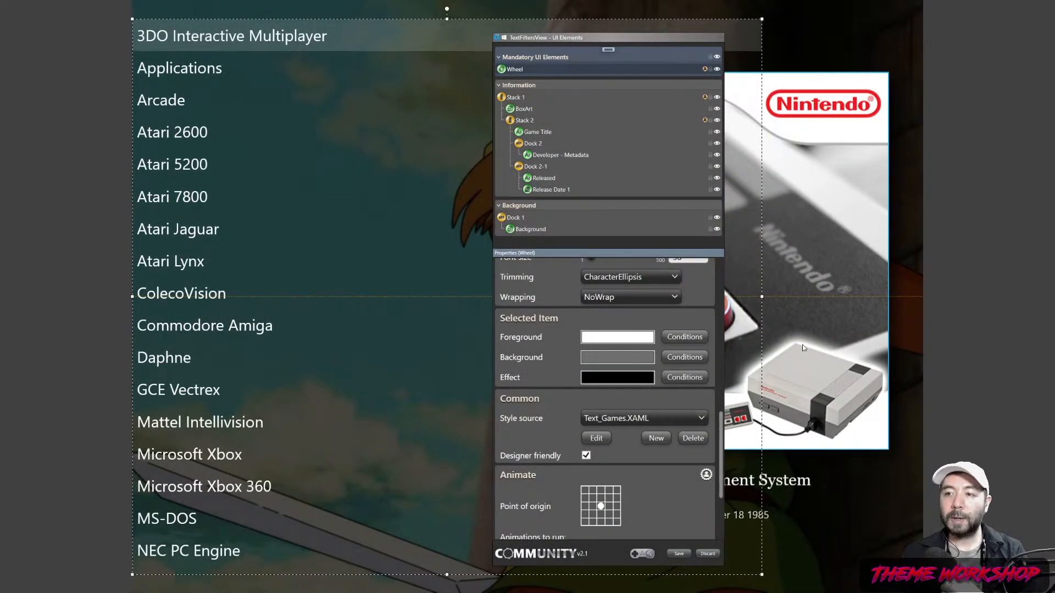
- Narrow the Wheel to about 799 wide, clear of the box art, and shorten it to about 1341 high
left_click_drag(761, 300, 461, 298)
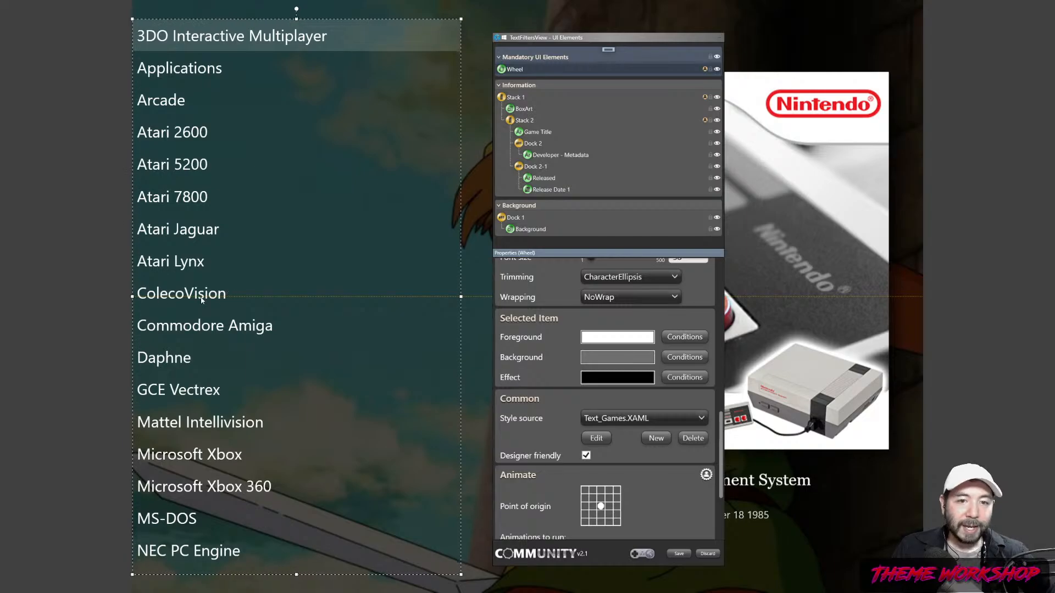
left_click(679, 554)
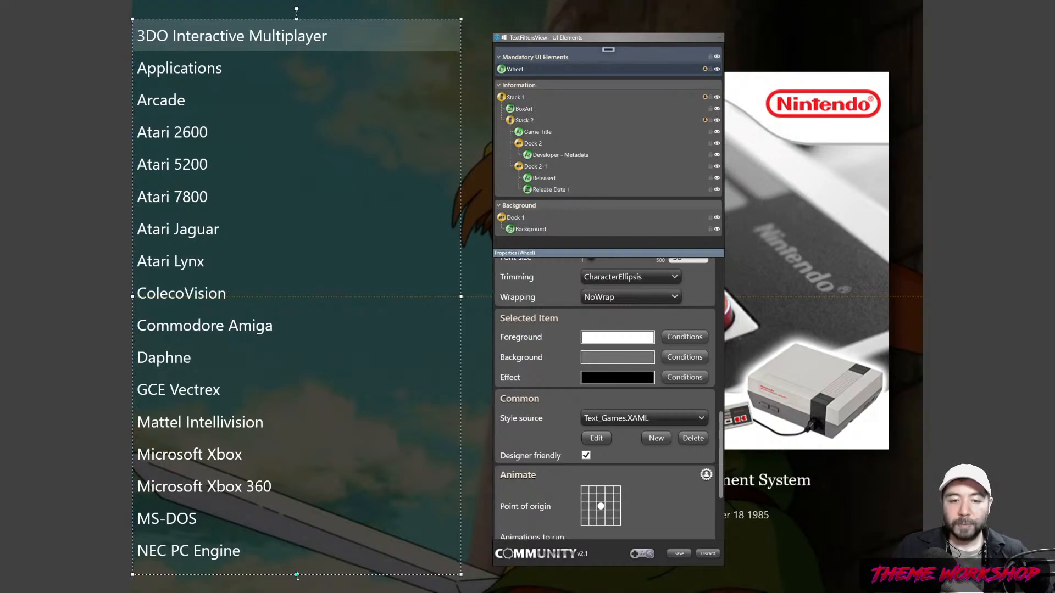
left_click_drag(296, 574, 295, 571)
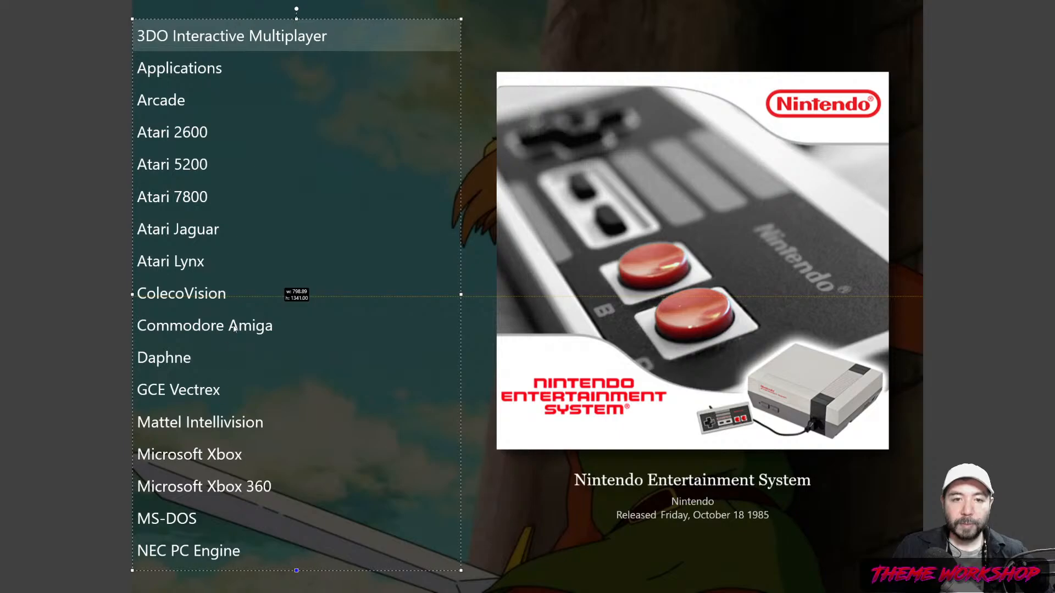
- Align the Wheel to the vertical middle of the view and save TextFiltersView
right_click(261, 343)
mouse_move(316, 416)
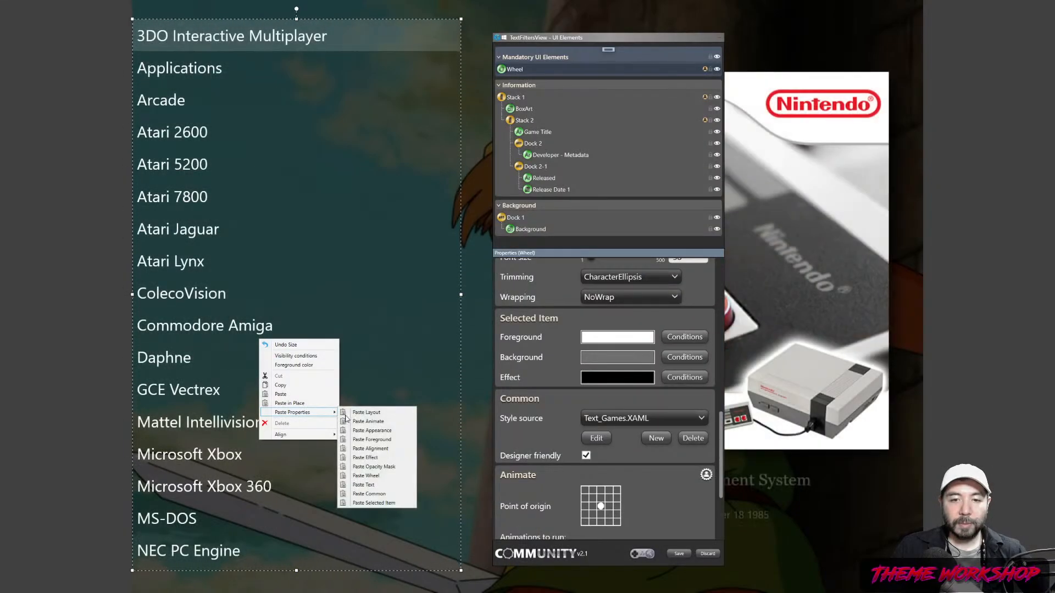
mouse_move(314, 435)
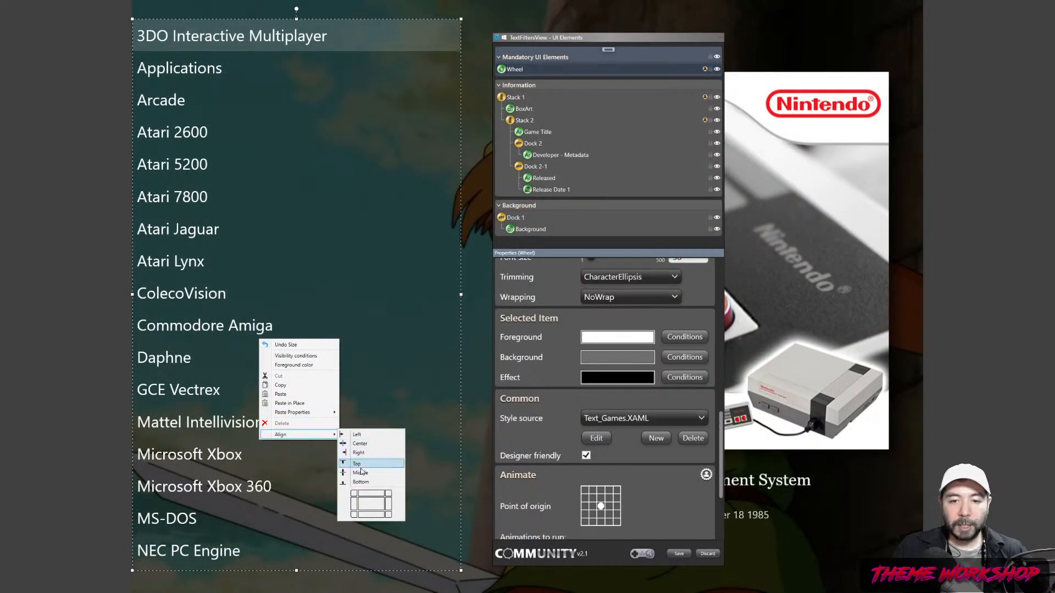
left_click(360, 470)
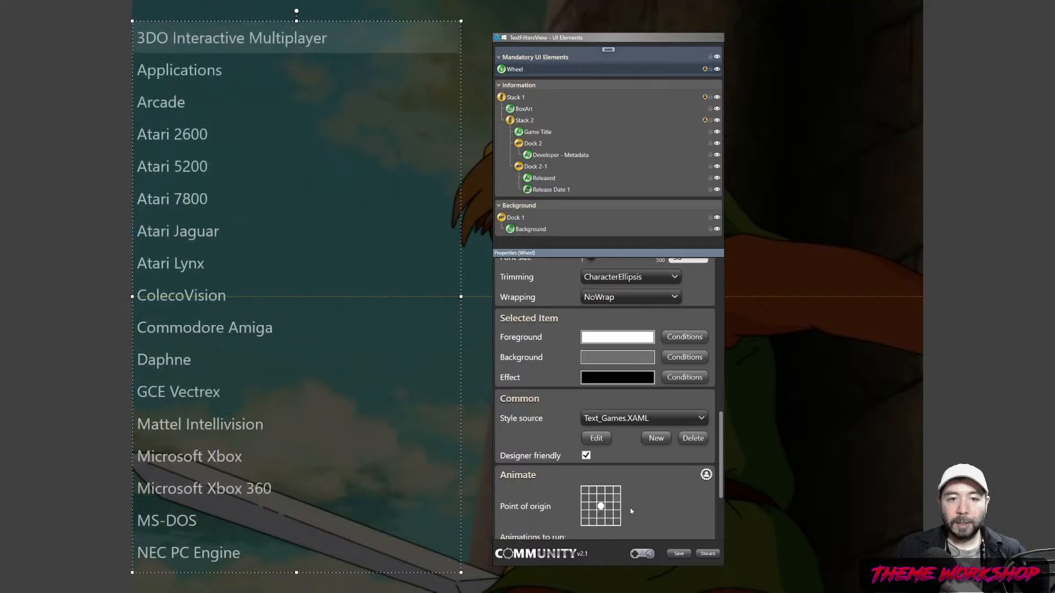
left_click(679, 554)
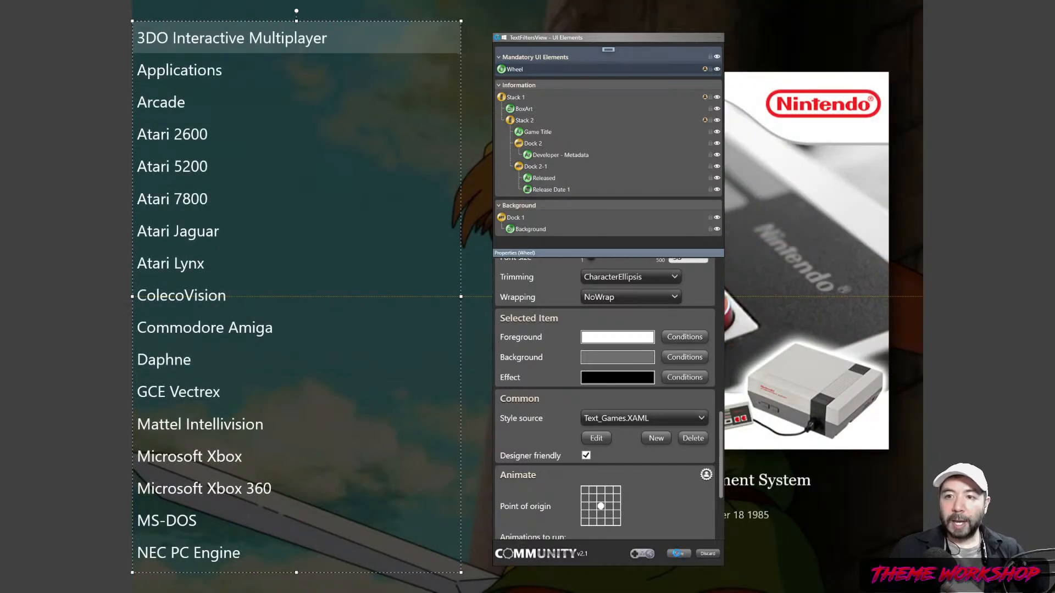
left_click(676, 554)
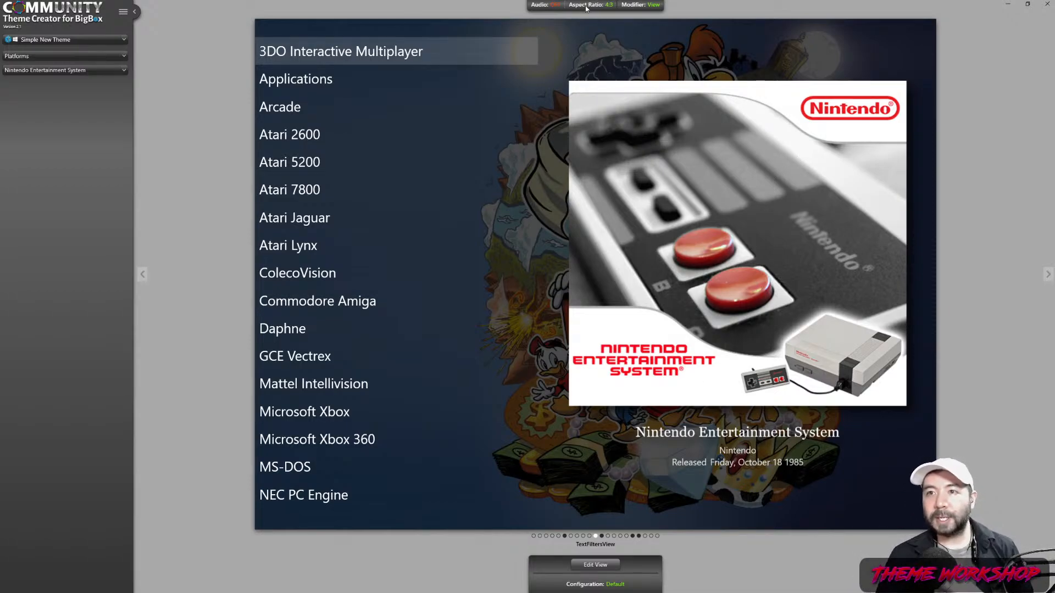
- Preview TextFiltersView in the 16:9, 16:10 and stretched aspect ratios to check its layout
mouse_move(585, 8)
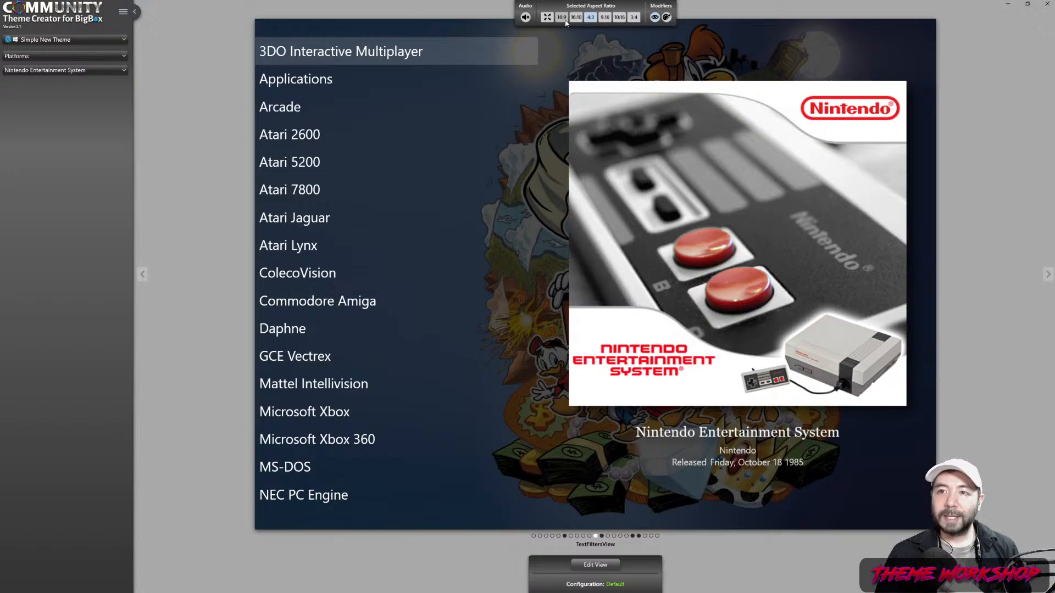
left_click(567, 21)
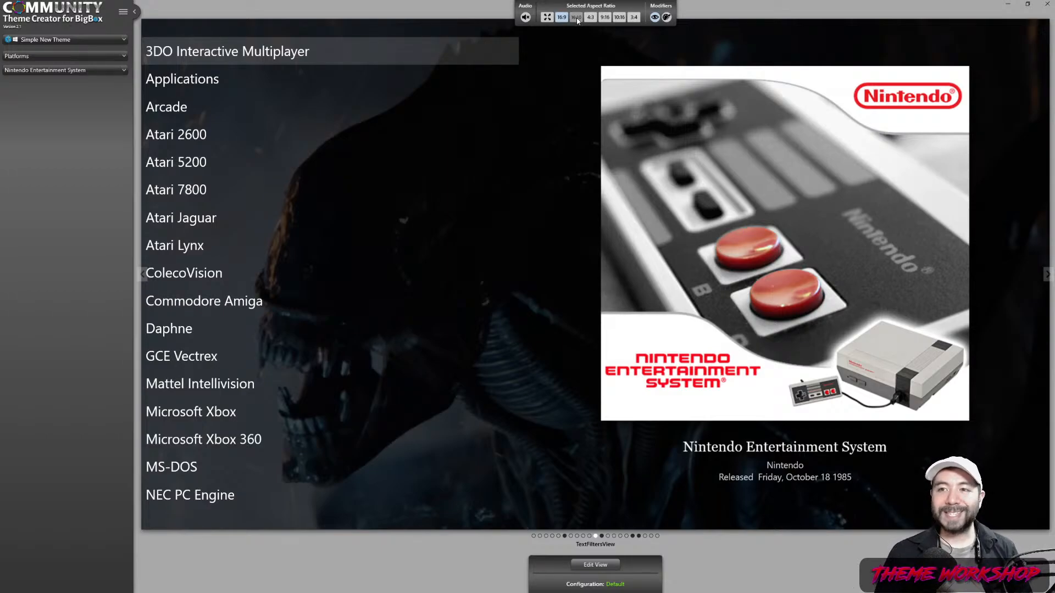
left_click(577, 19)
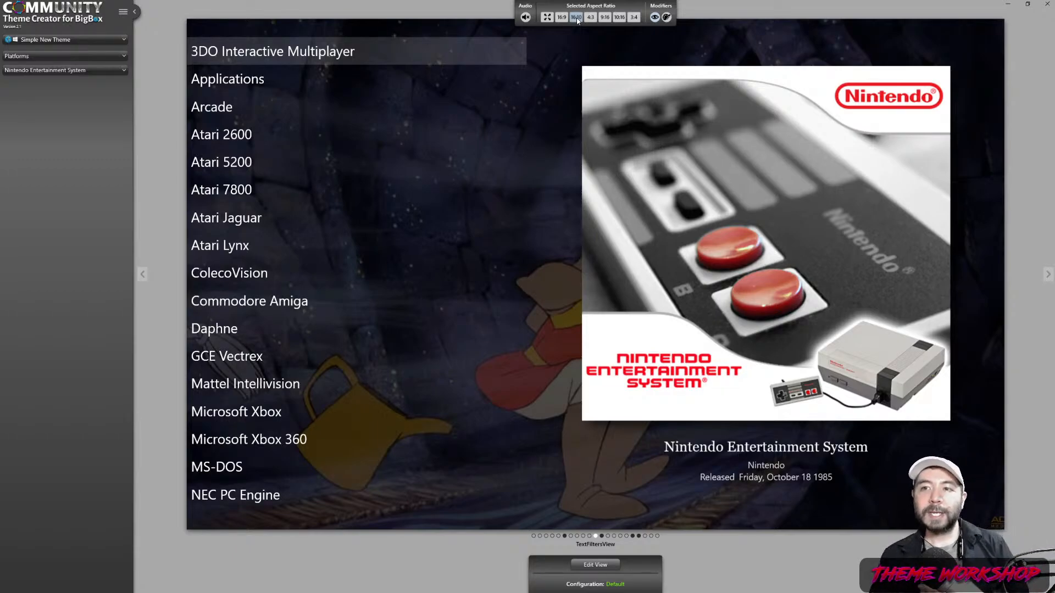
left_click(548, 17)
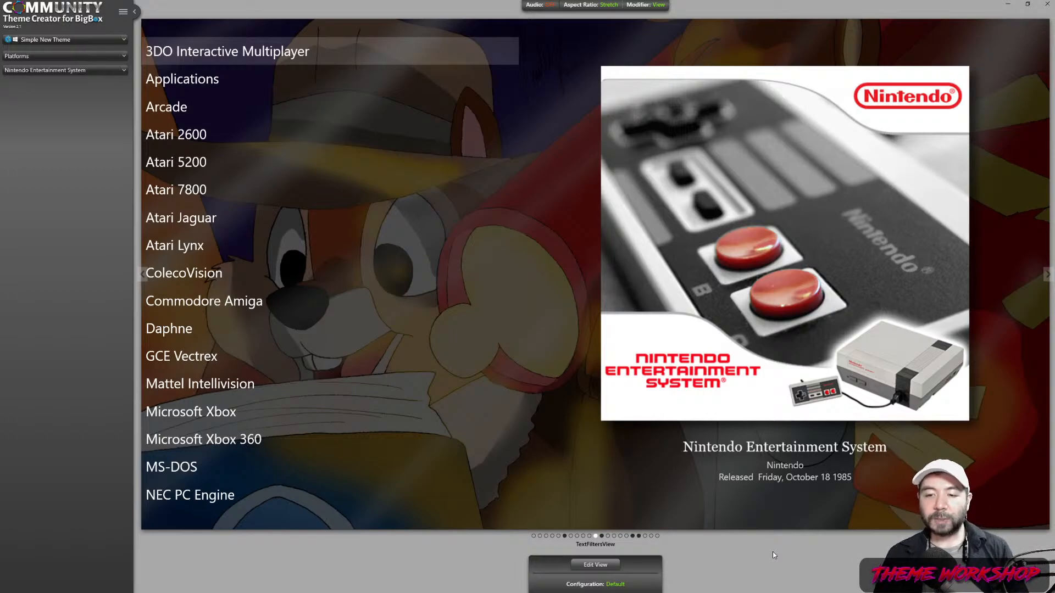
- Go to WheelGamesView and compare its layout in the 4:3 and stretched aspect ratios
left_click(632, 537)
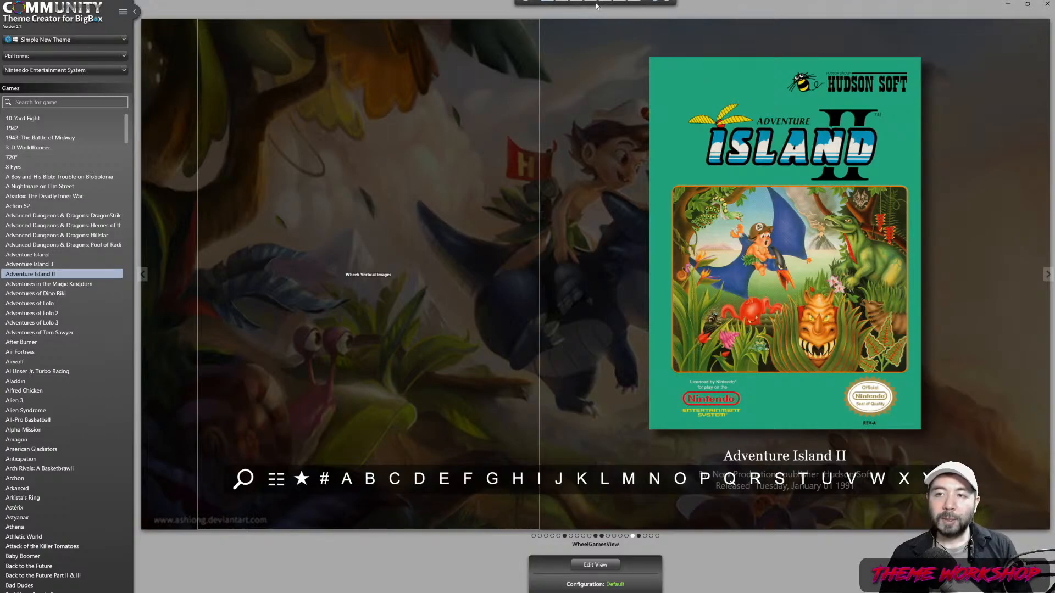
mouse_move(591, 6)
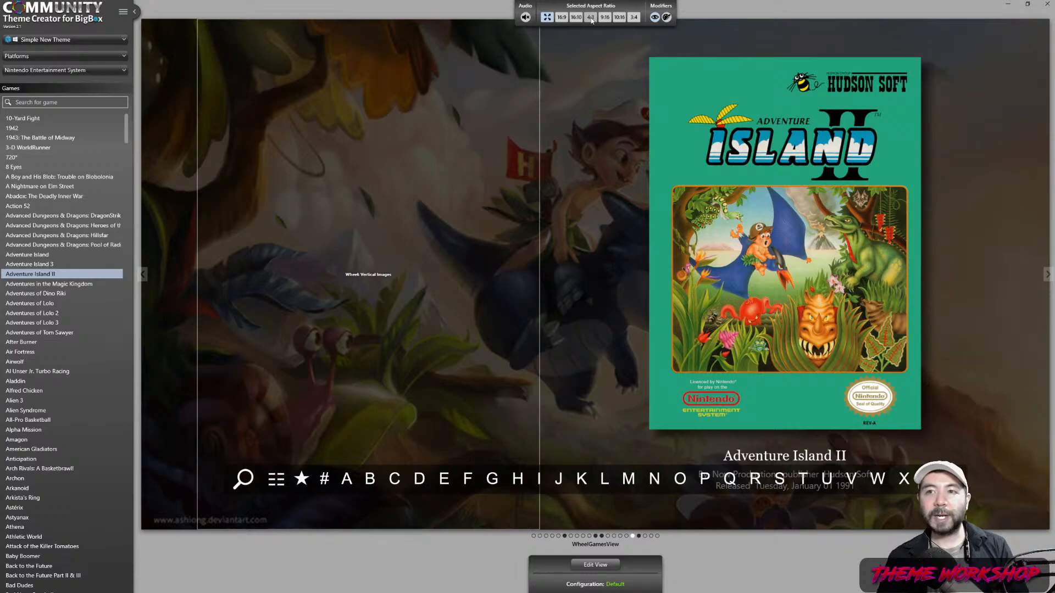
left_click(591, 18)
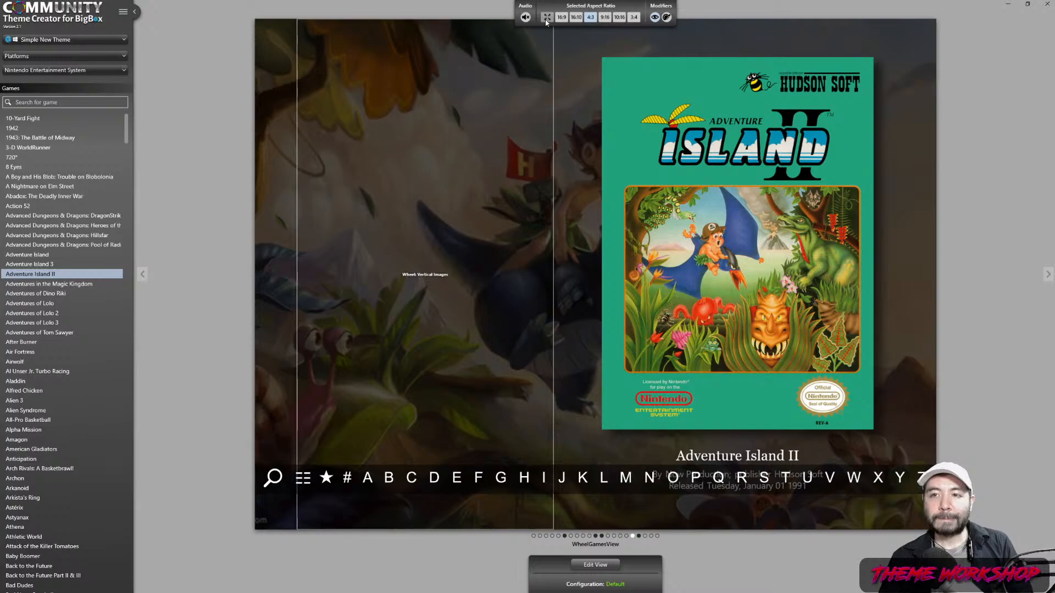
left_click(546, 19)
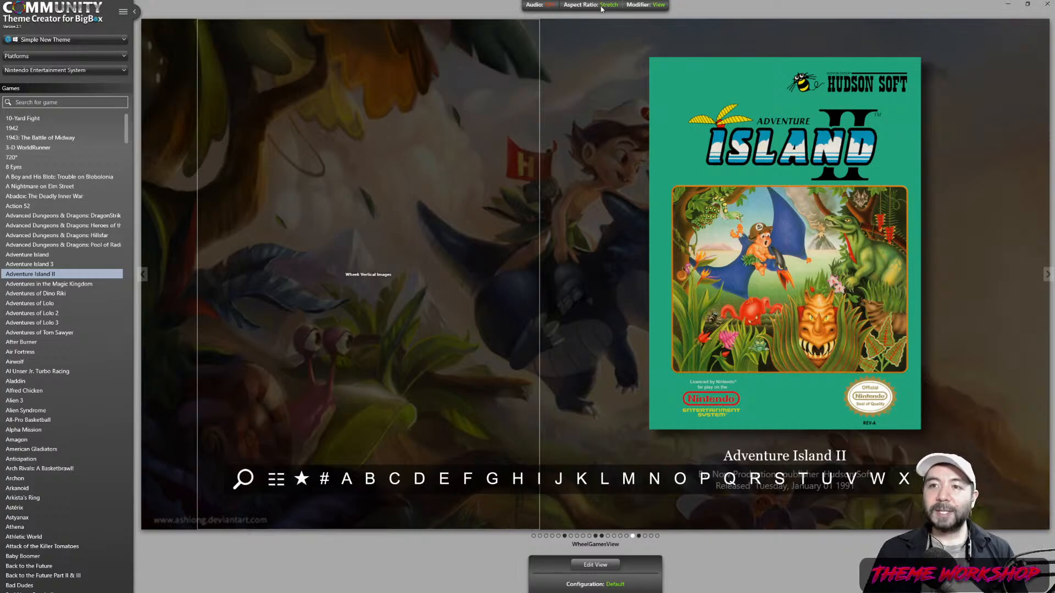
mouse_move(584, 12)
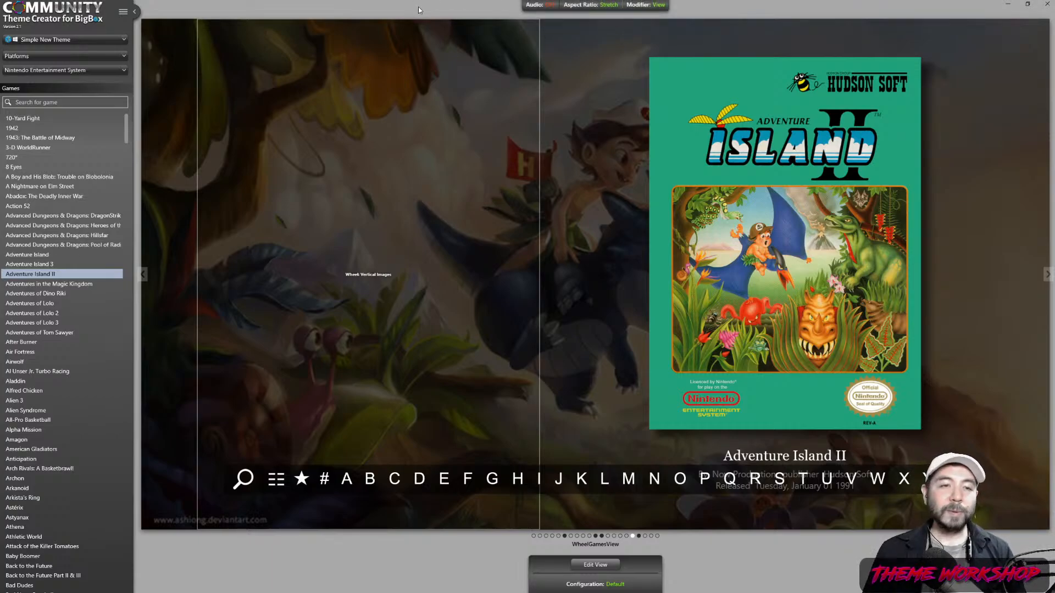